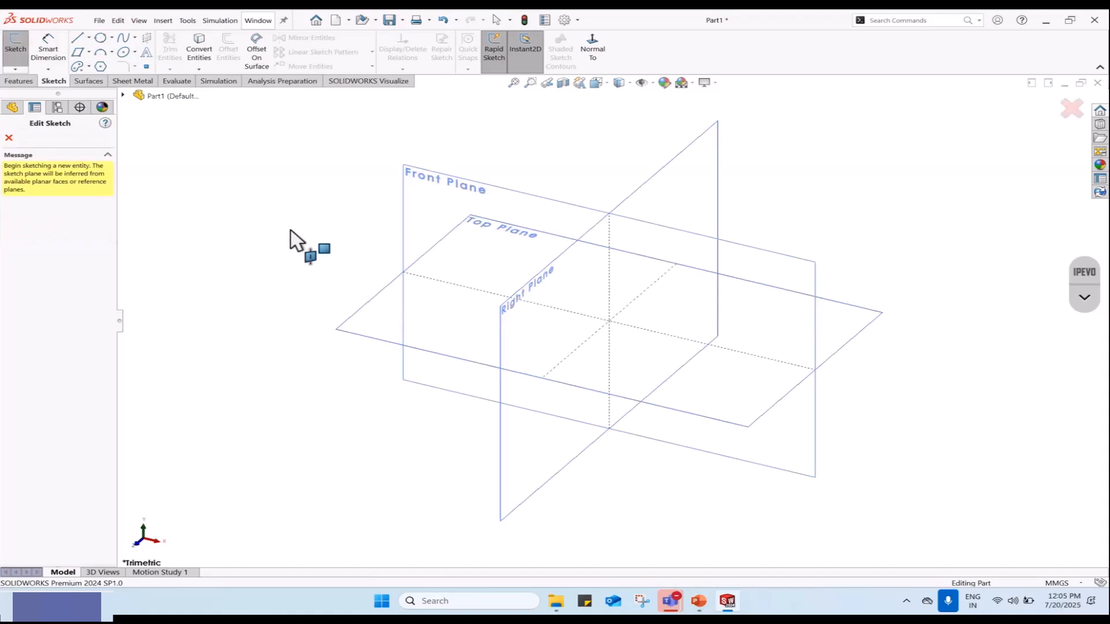
# Step: Start a sketch on the Front Plane and place the sketch text "SolidWorks" to the right of the origin
pyautogui.click(419, 199)
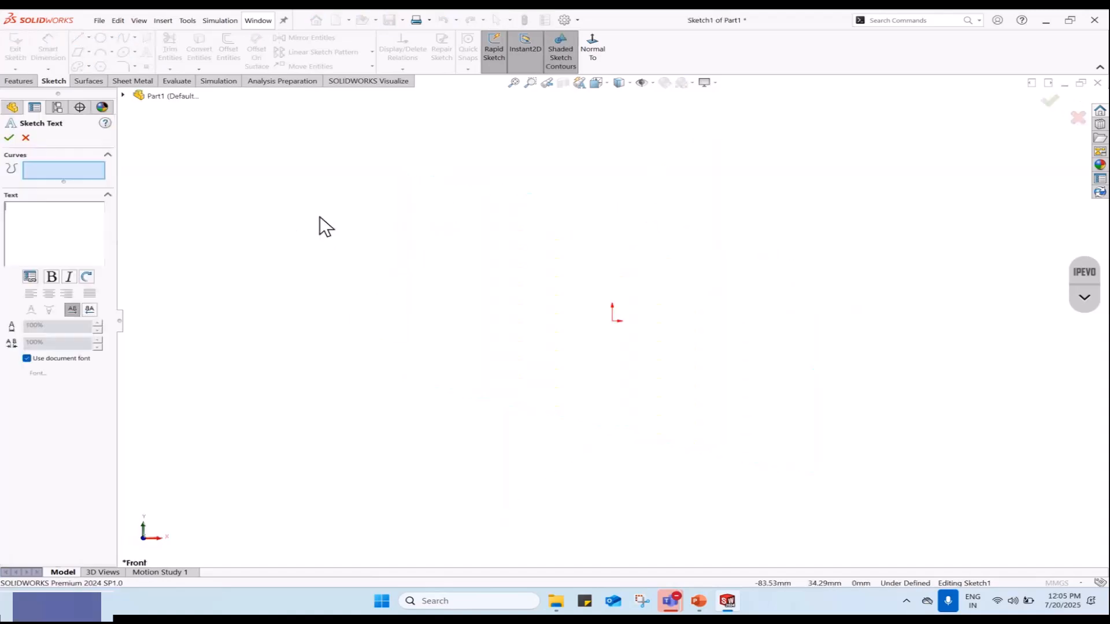
pyautogui.write('S')
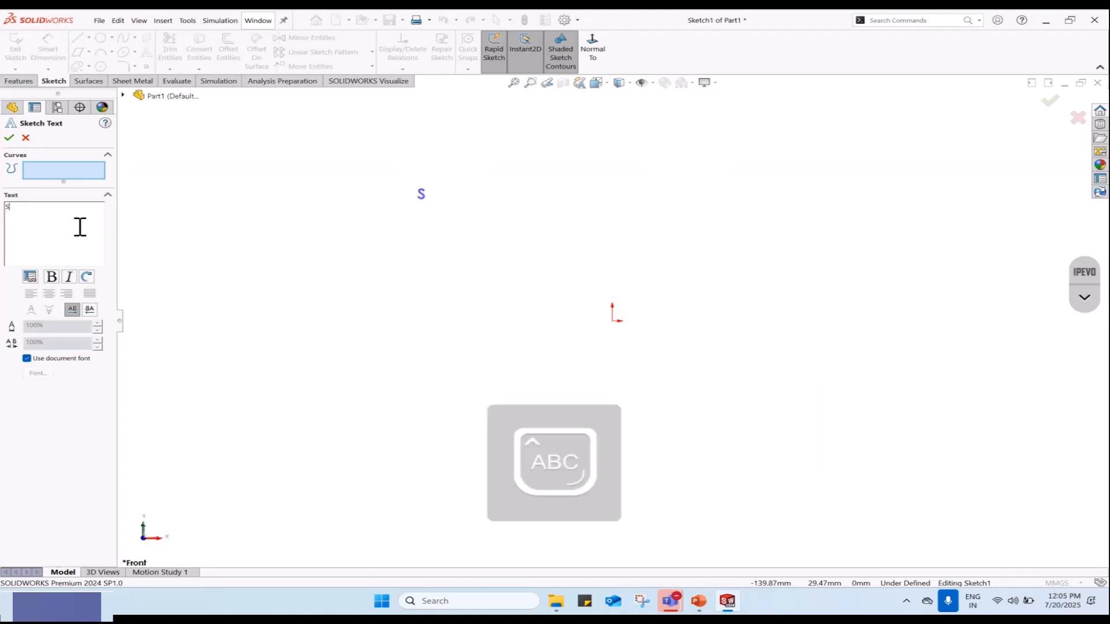
pyautogui.write('olidWorks')
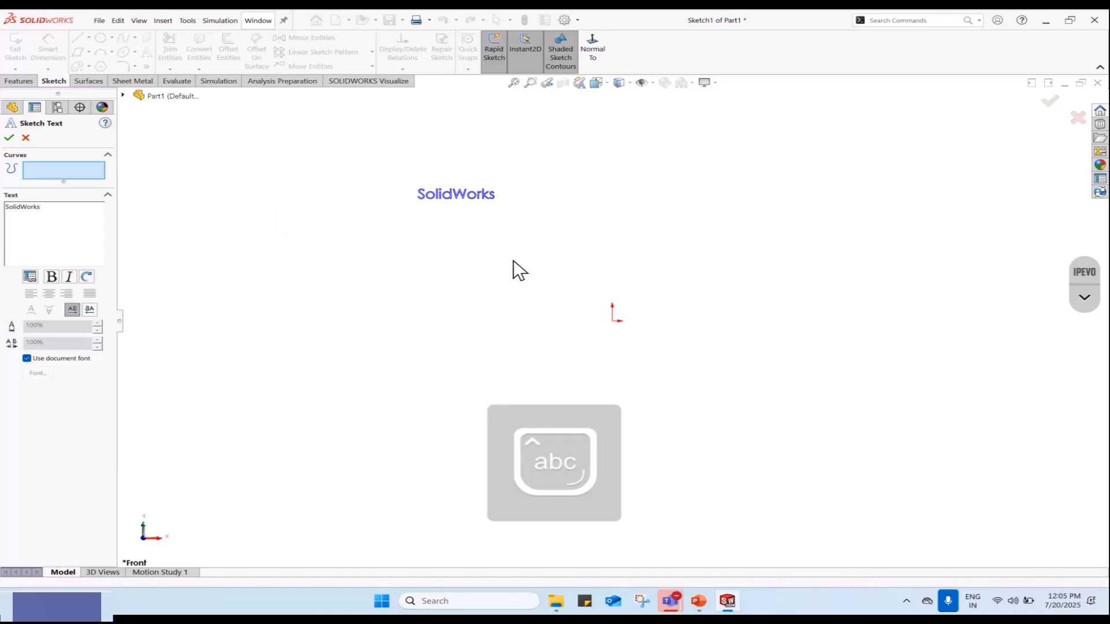
pyautogui.click(671, 315)
pyautogui.scroll(-2, 745, 317)
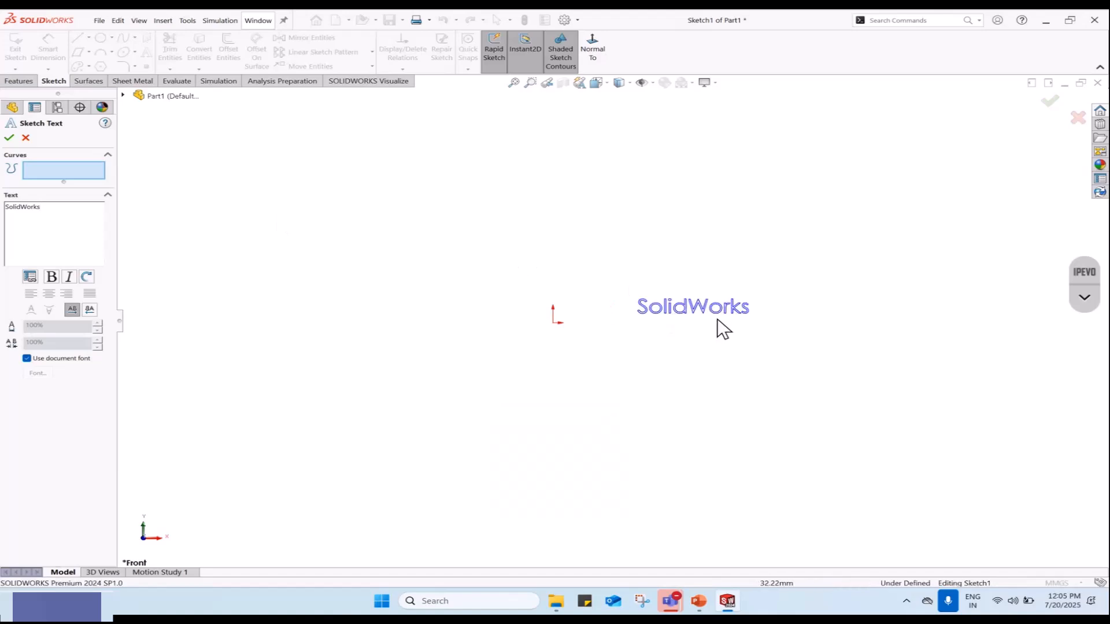
pyautogui.click(602, 303)
pyautogui.click(574, 292)
pyautogui.click(627, 311)
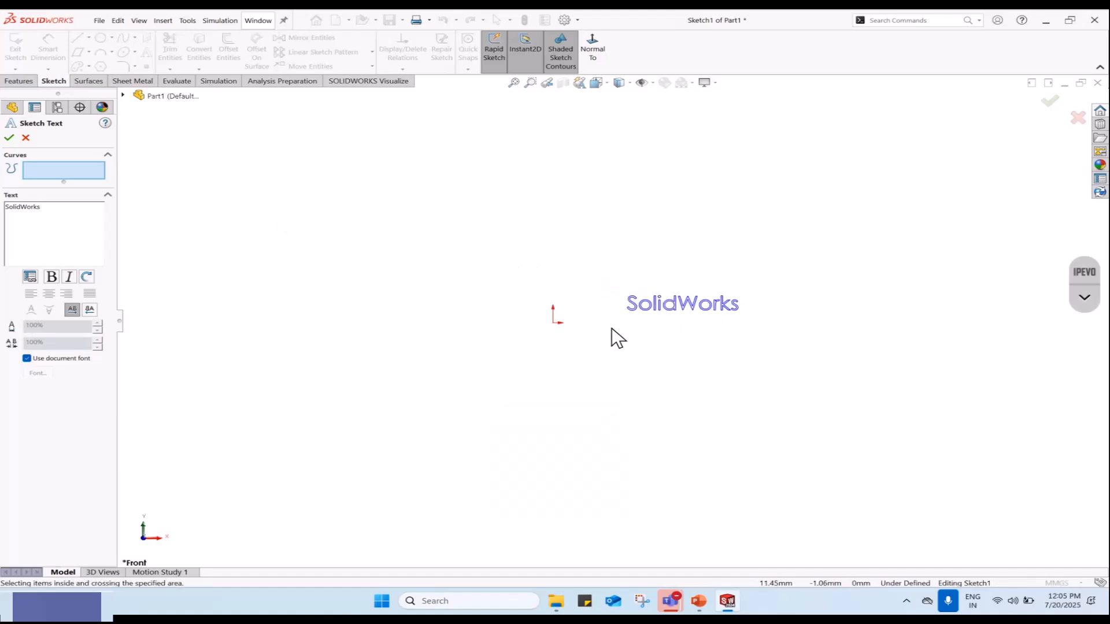
pyautogui.scroll(-2, 749, 318)
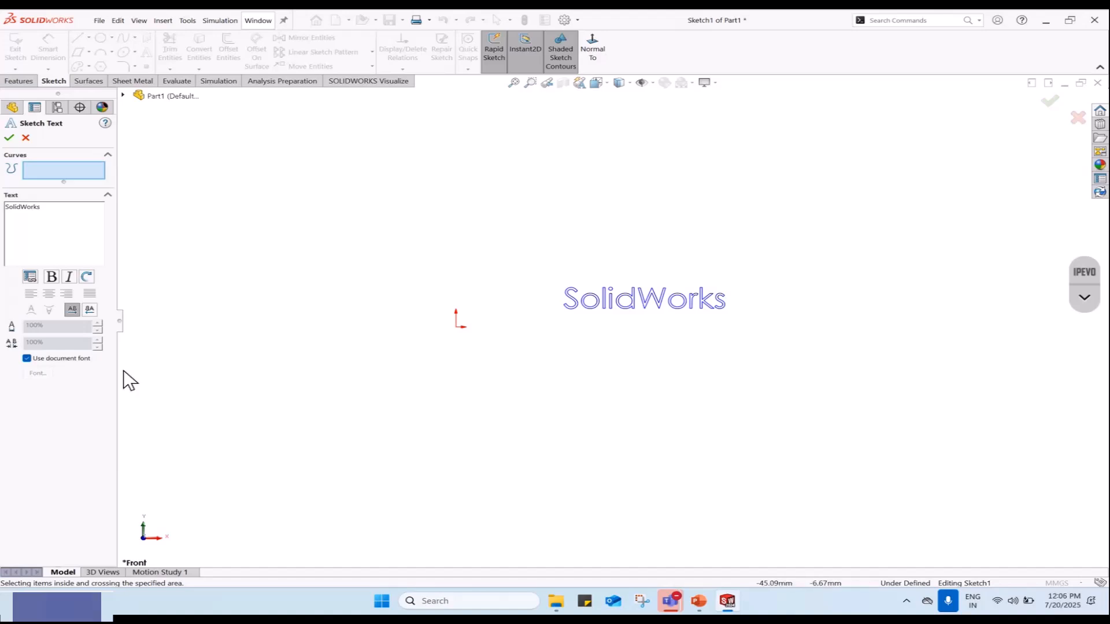
# Step: Turn off the document font for the sketch text and set its height in units to 10 mm
pyautogui.click(26, 358)
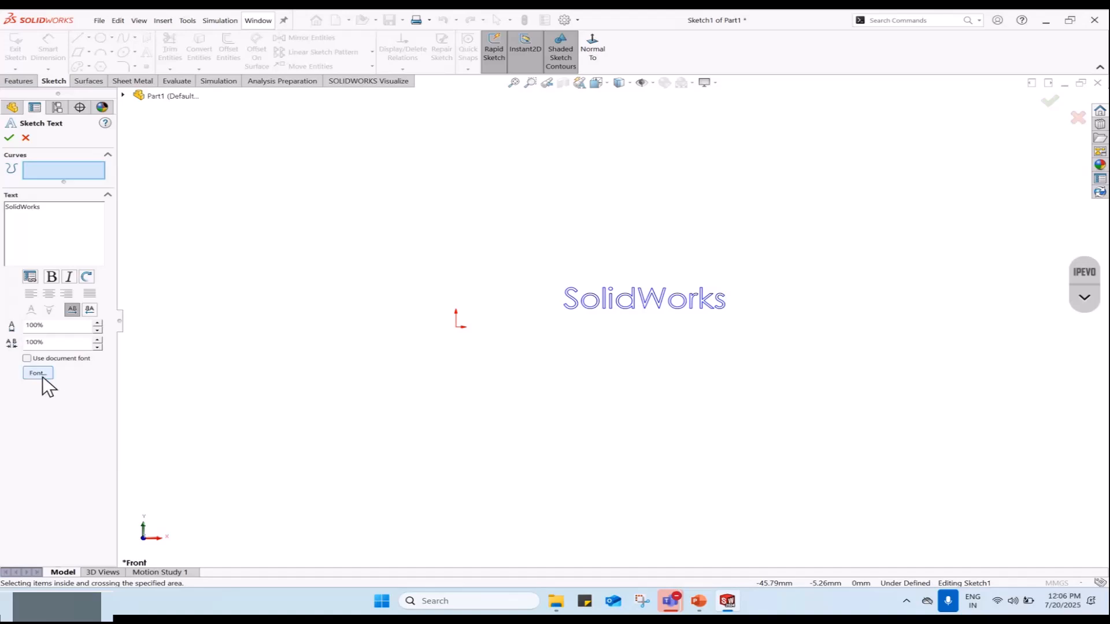
pyautogui.click(38, 373)
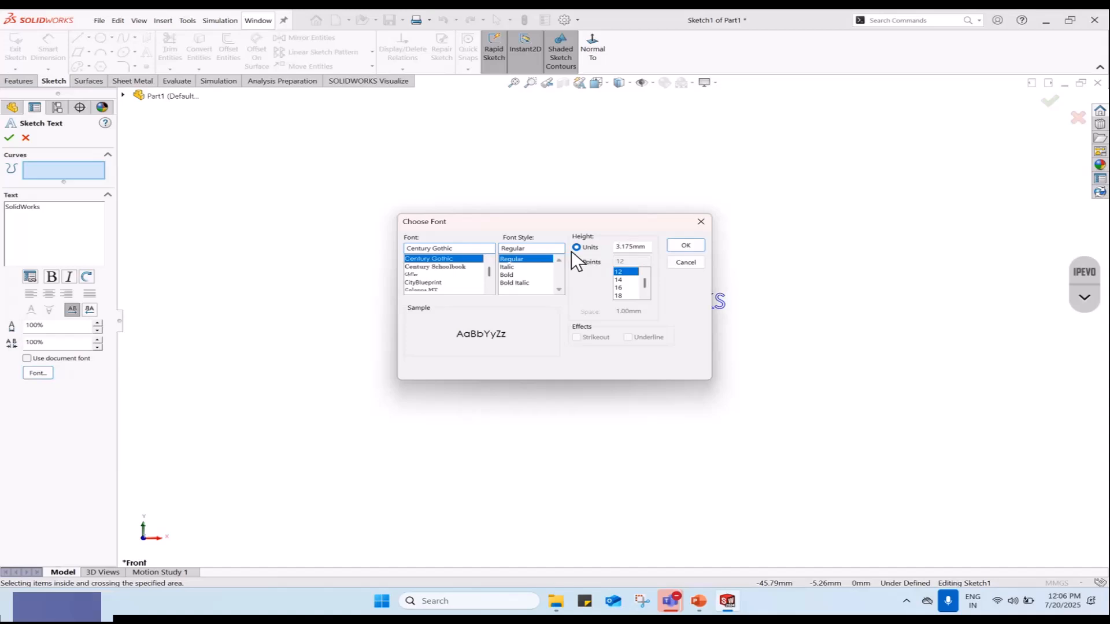
pyautogui.click(594, 261)
pyautogui.click(582, 247)
pyautogui.moveTo(649, 247); pyautogui.dragTo(609, 247)
pyautogui.write('10')
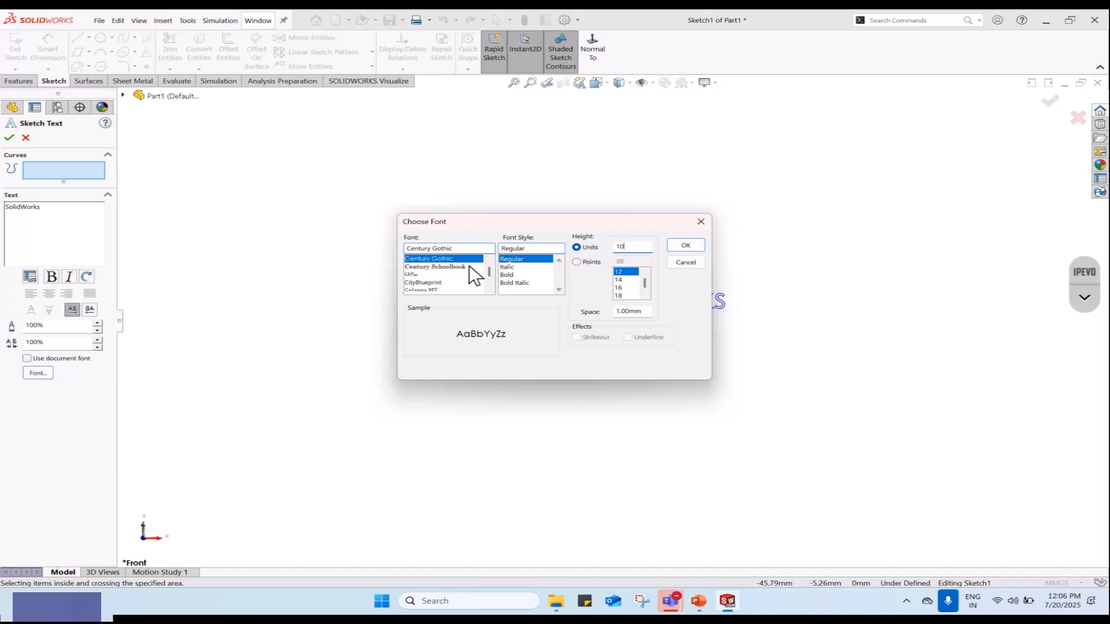
# Step: Change the text's font to Garamond in Italic style and accept the sketch text
pyautogui.scroll(-5, 490, 273)
pyautogui.scroll(3, 491, 272)
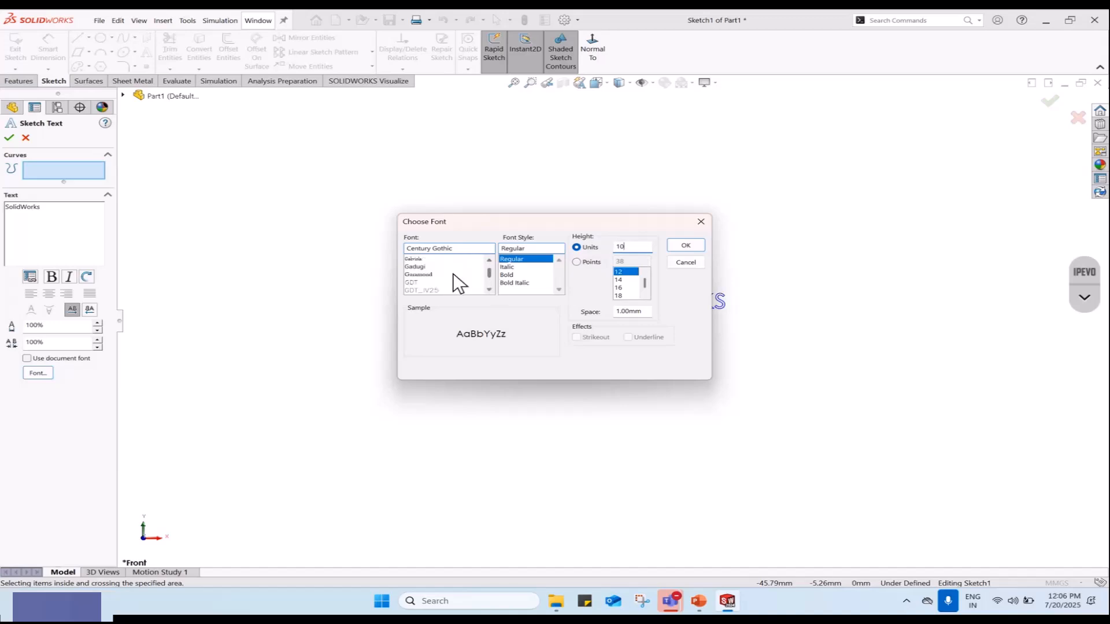
pyautogui.click(433, 274)
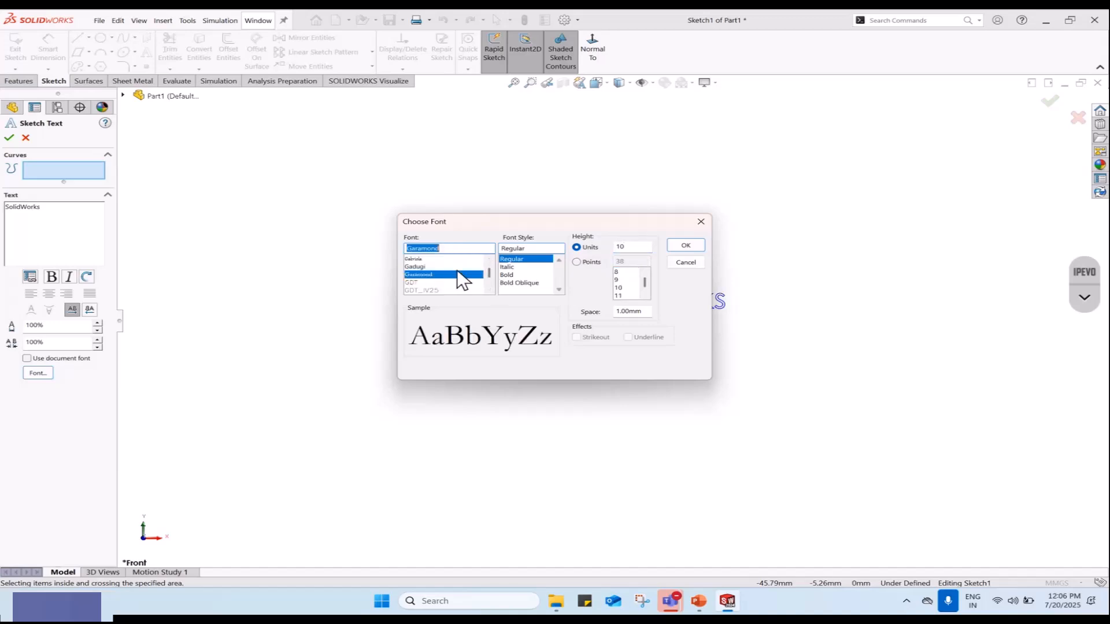
pyautogui.click(509, 266)
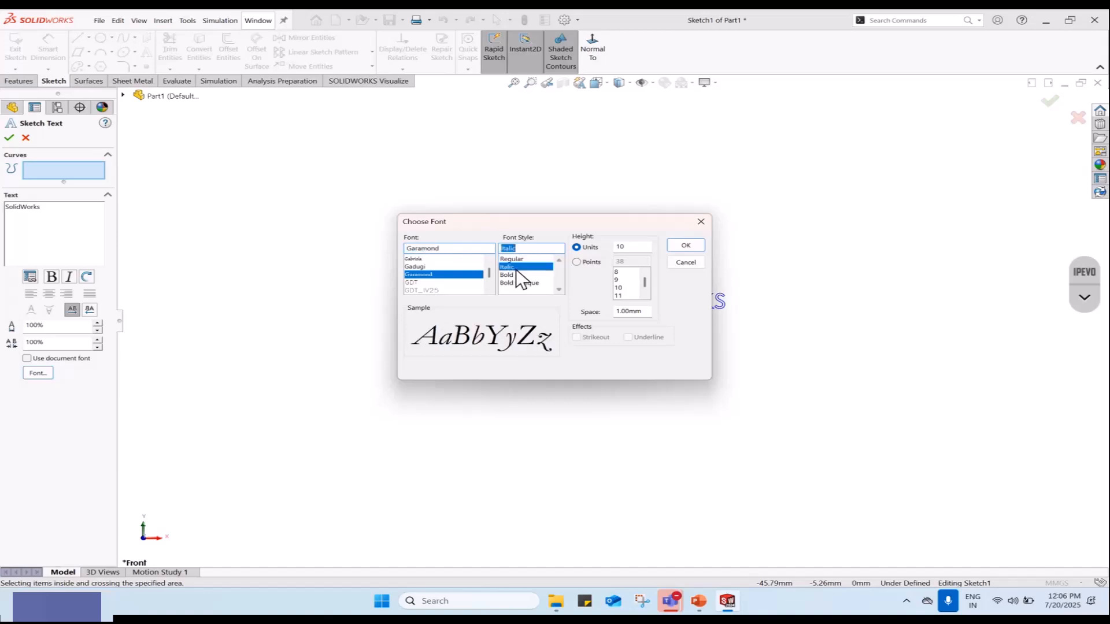
pyautogui.click(687, 247)
pyautogui.scroll(2, 665, 321)
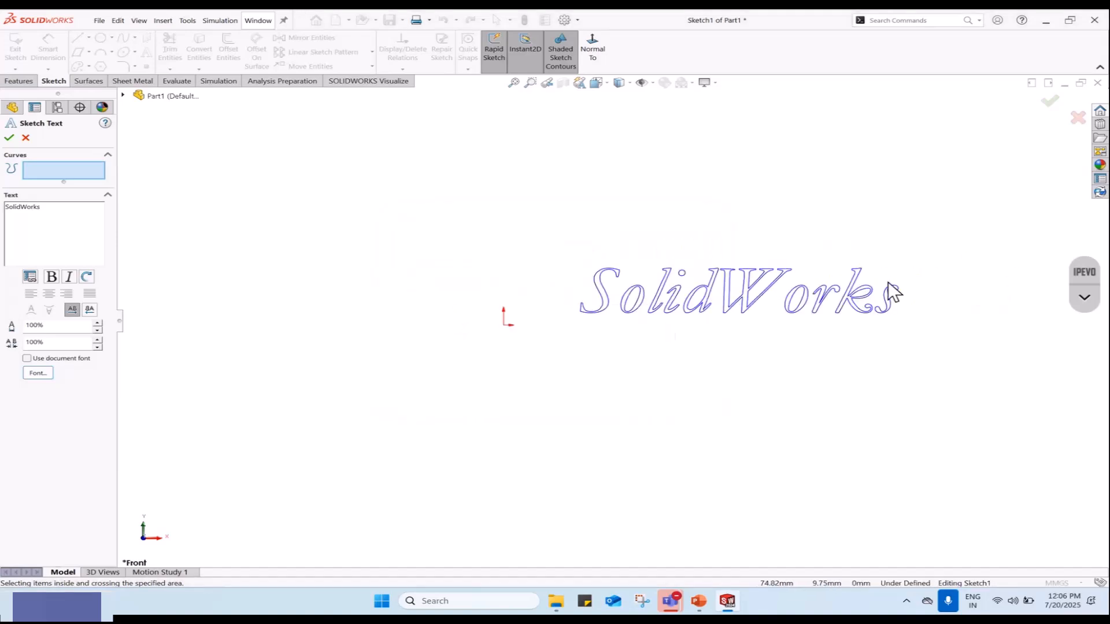
pyautogui.scroll(-2, 889, 285)
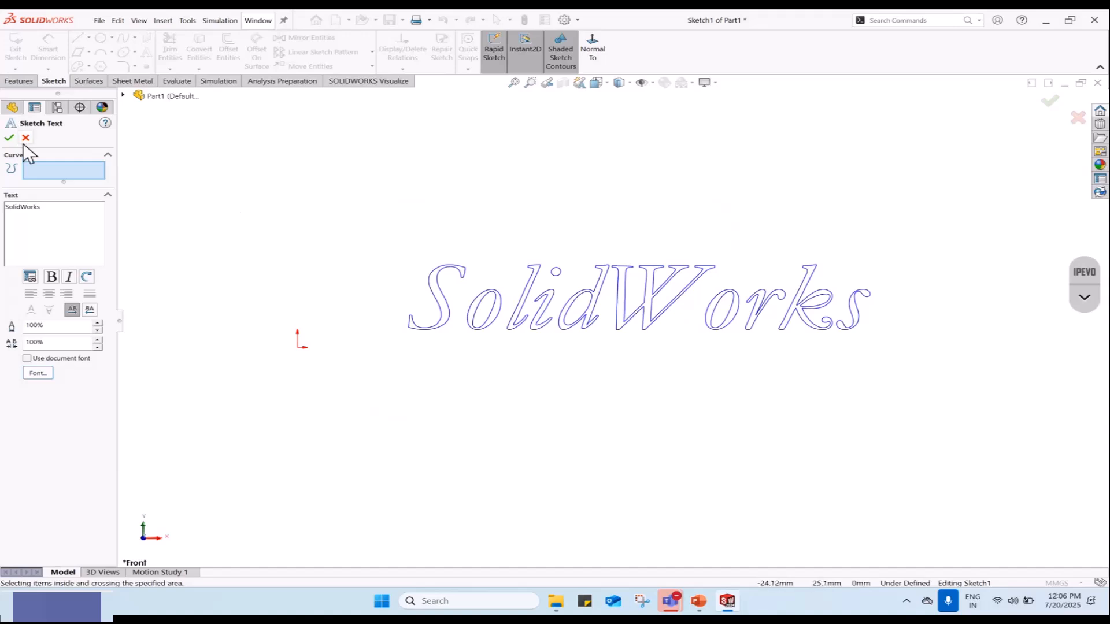
pyautogui.click(9, 138)
# Step: Sketch a three-point arc bulging upward to the left of the origin, with a radius of about 31 mm
pyautogui.scroll(2, 420, 335)
pyautogui.scroll(-2, 428, 355)
pyautogui.scroll(2, 463, 317)
pyautogui.click(462, 317)
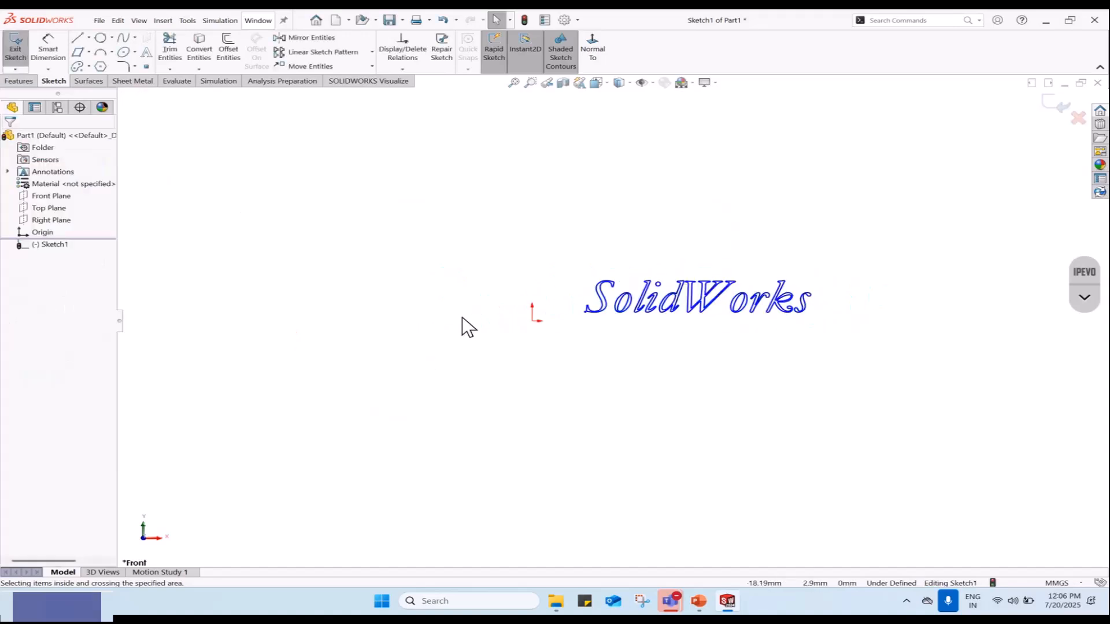
pyautogui.scroll(-1, 456, 323)
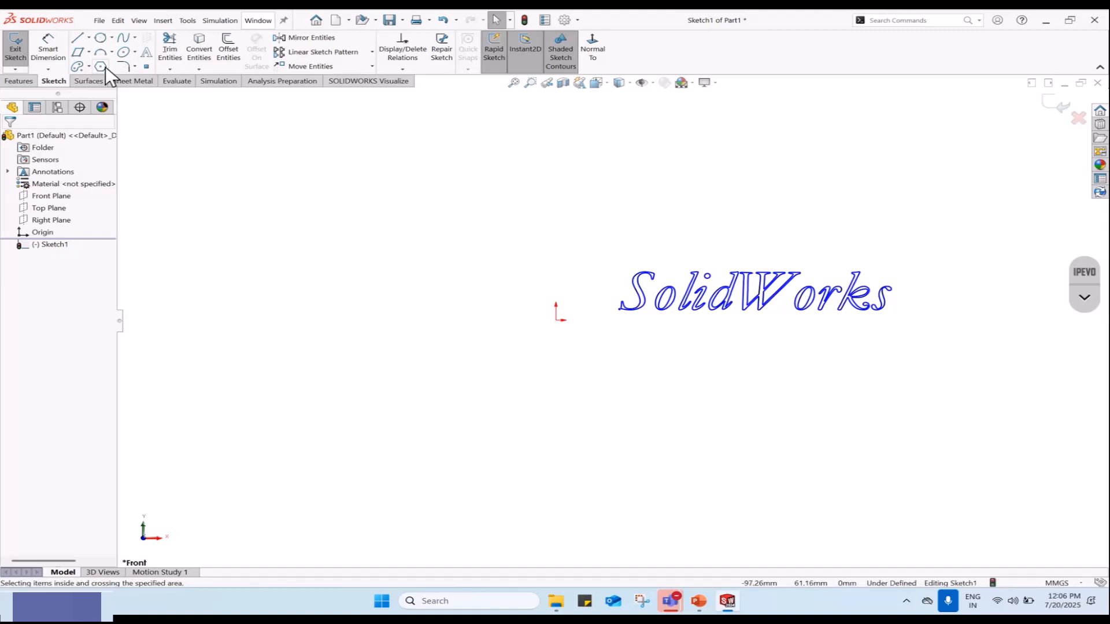
pyautogui.click(100, 52)
pyautogui.click(263, 325)
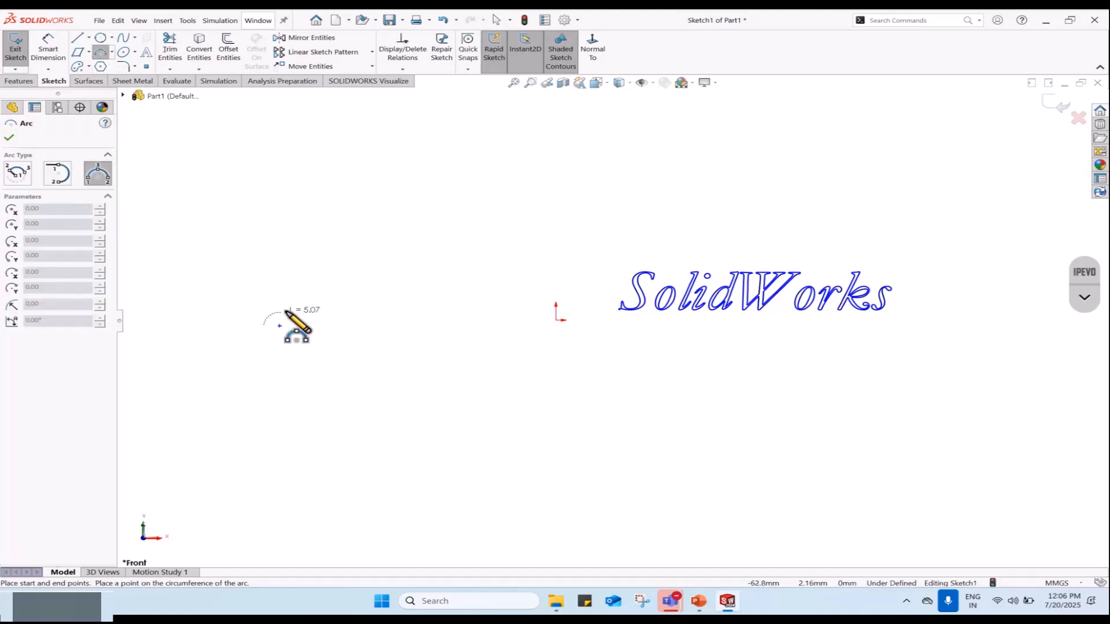
pyautogui.click(517, 320)
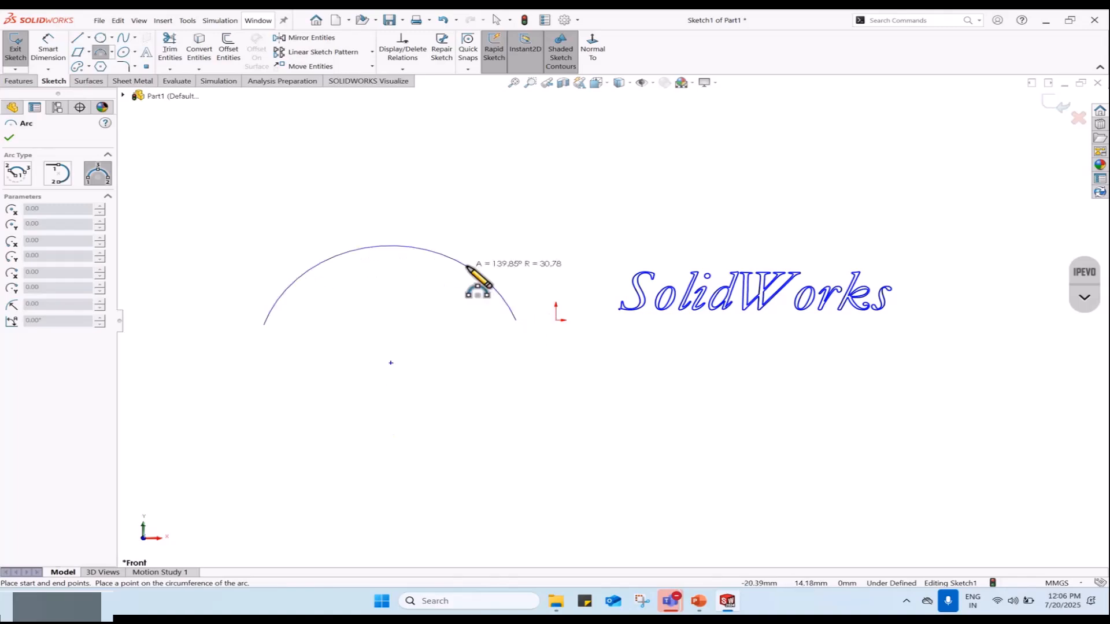
pyautogui.click(452, 257)
pyautogui.press('Escape')
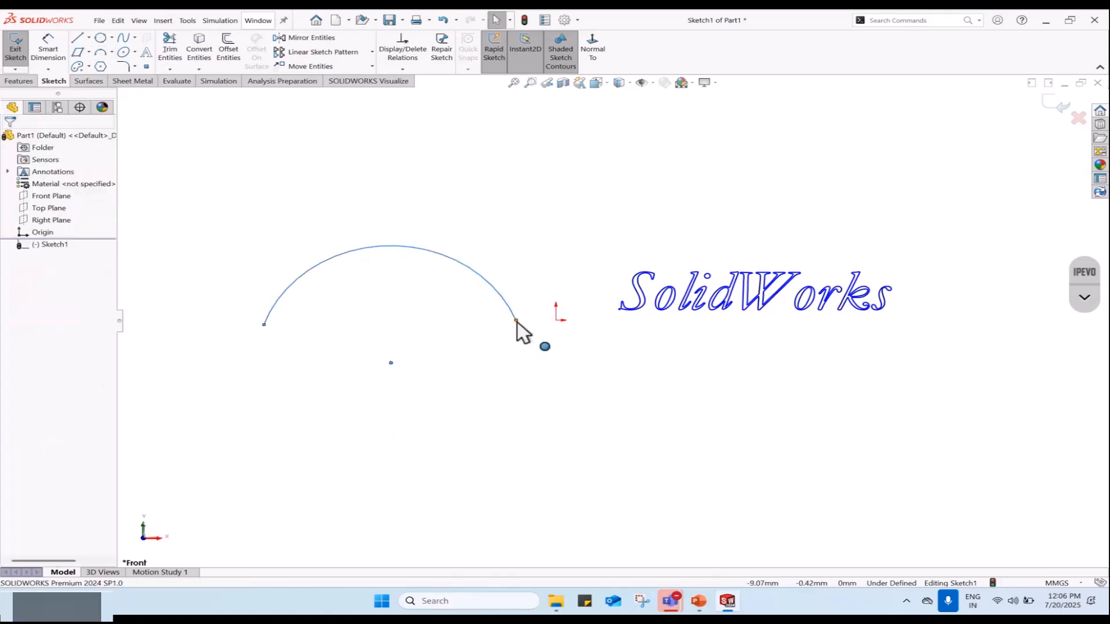
# Step: Move the arc's right endpoint level with its left endpoint and convert the arc to construction geometry
pyautogui.click(517, 324)
pyautogui.moveTo(517, 329); pyautogui.dragTo(516, 325)
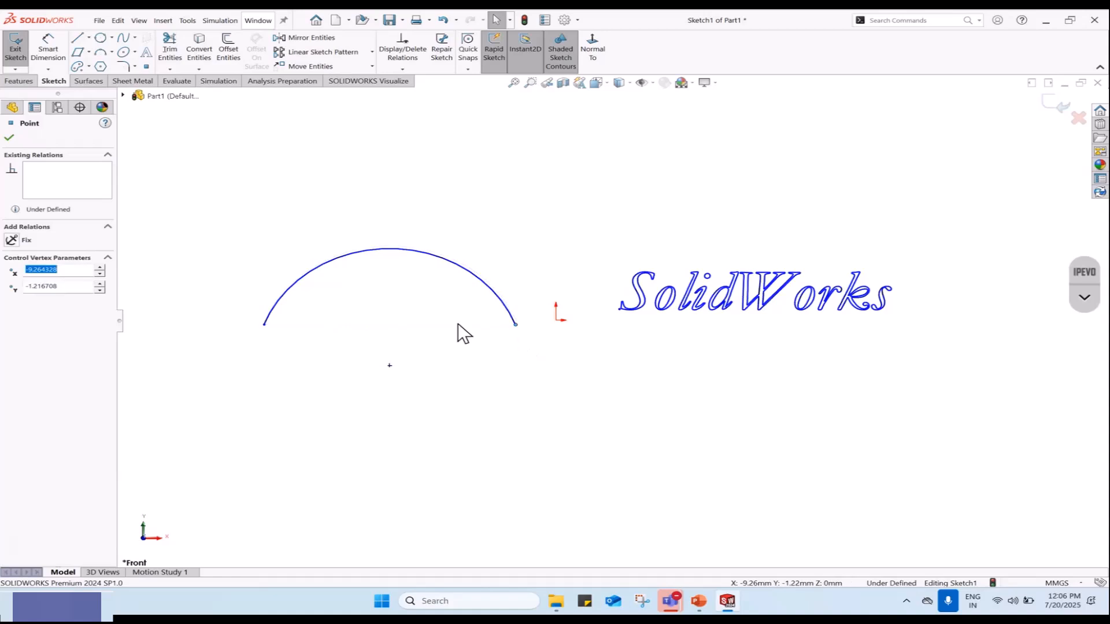
pyautogui.click(458, 324)
pyautogui.click(398, 250)
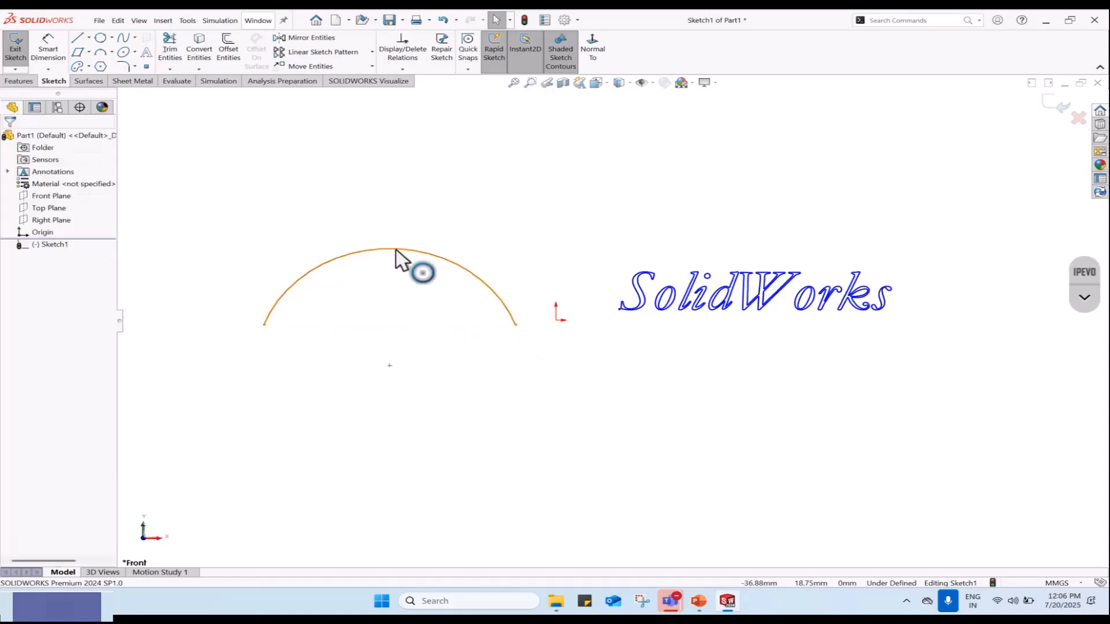
pyautogui.click(365, 195)
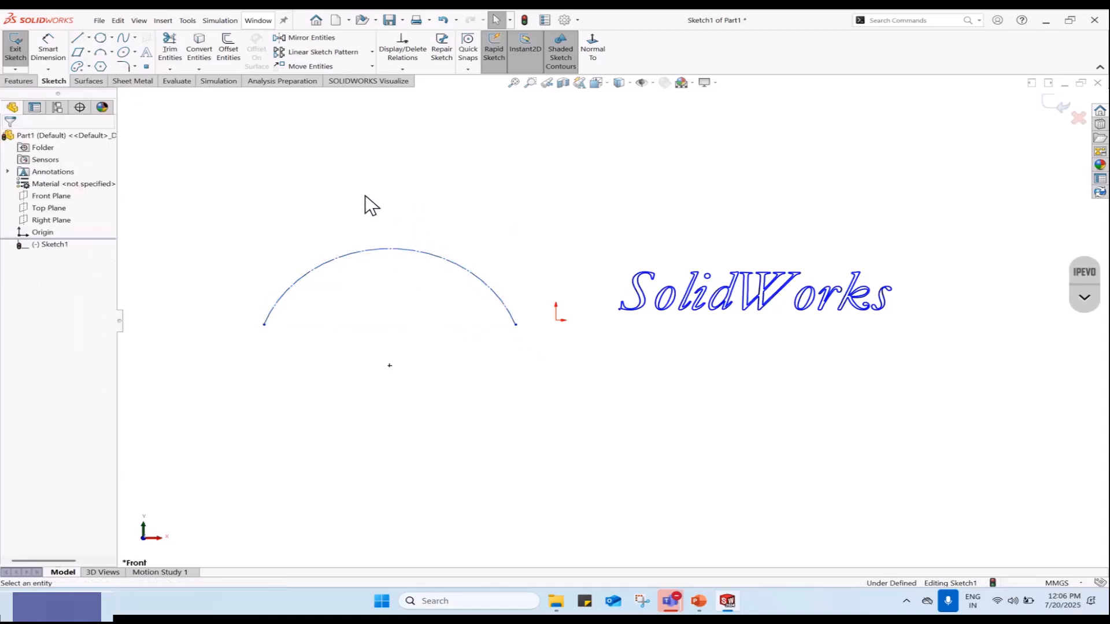
# Step: Add the sketch text "SolidWorks" along the construction arc and fully justify it over the arc's length
pyautogui.click(146, 52)
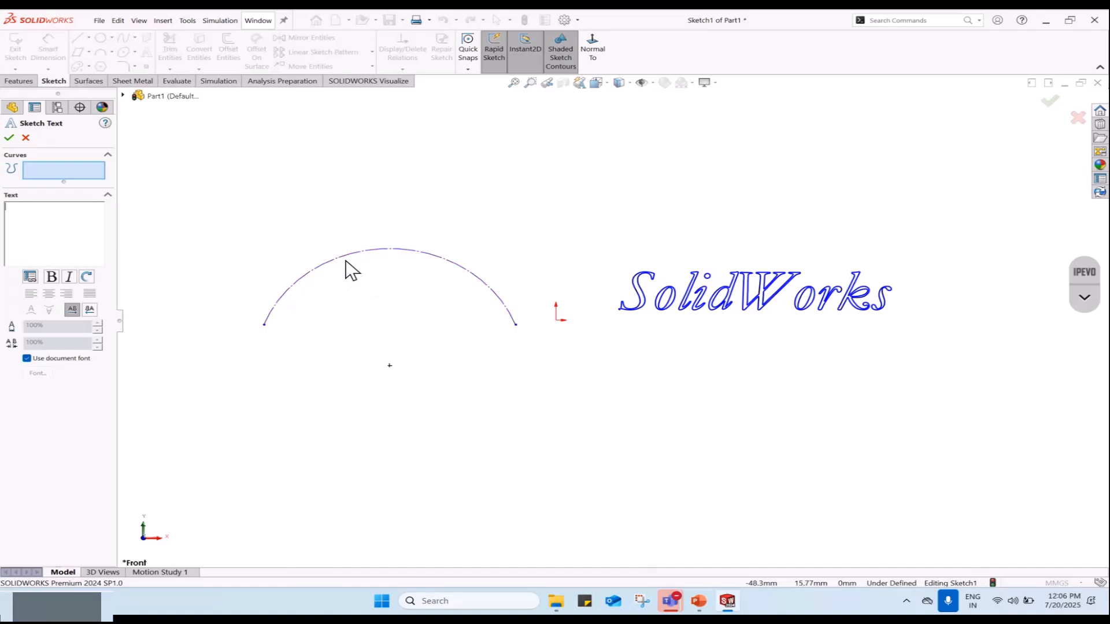
pyautogui.click(322, 263)
pyautogui.click(73, 235)
pyautogui.write('S')
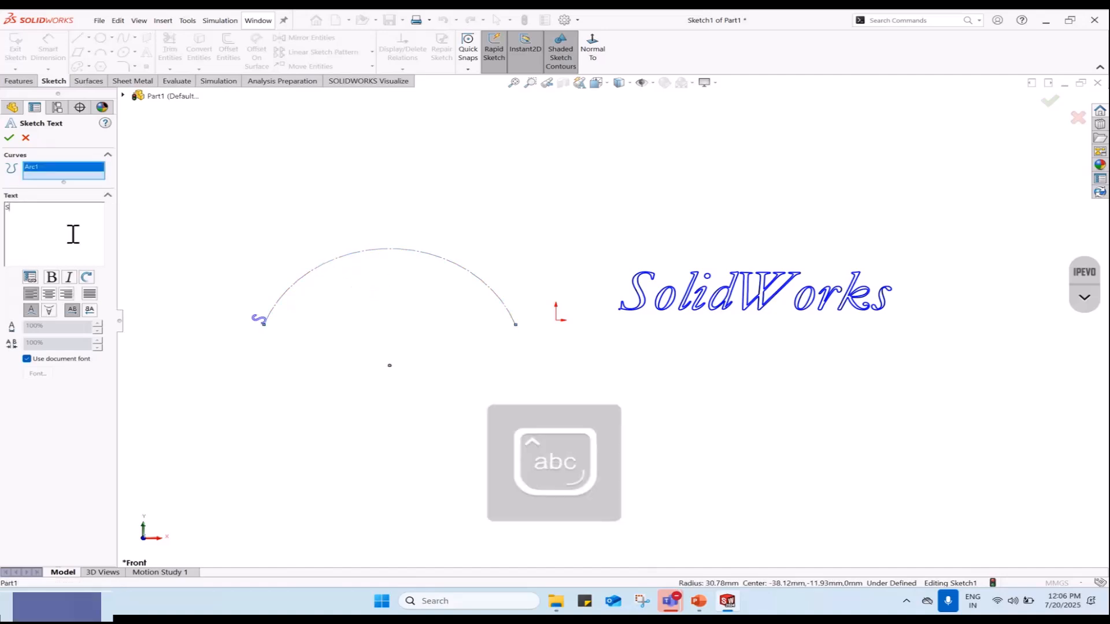
pyautogui.write('olidWorks')
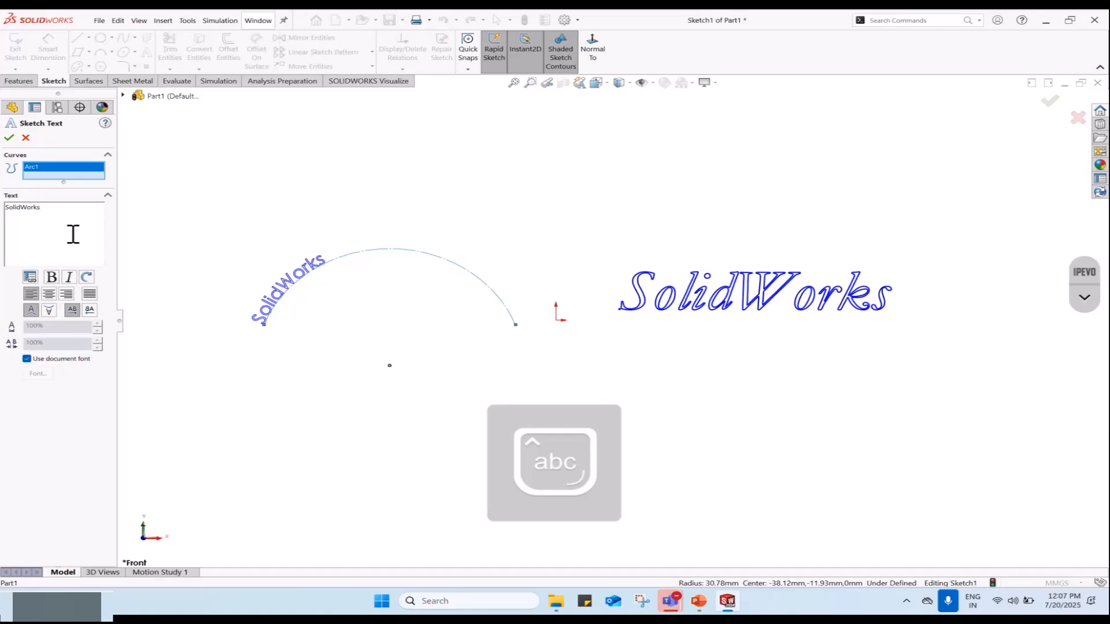
pyautogui.click(48, 294)
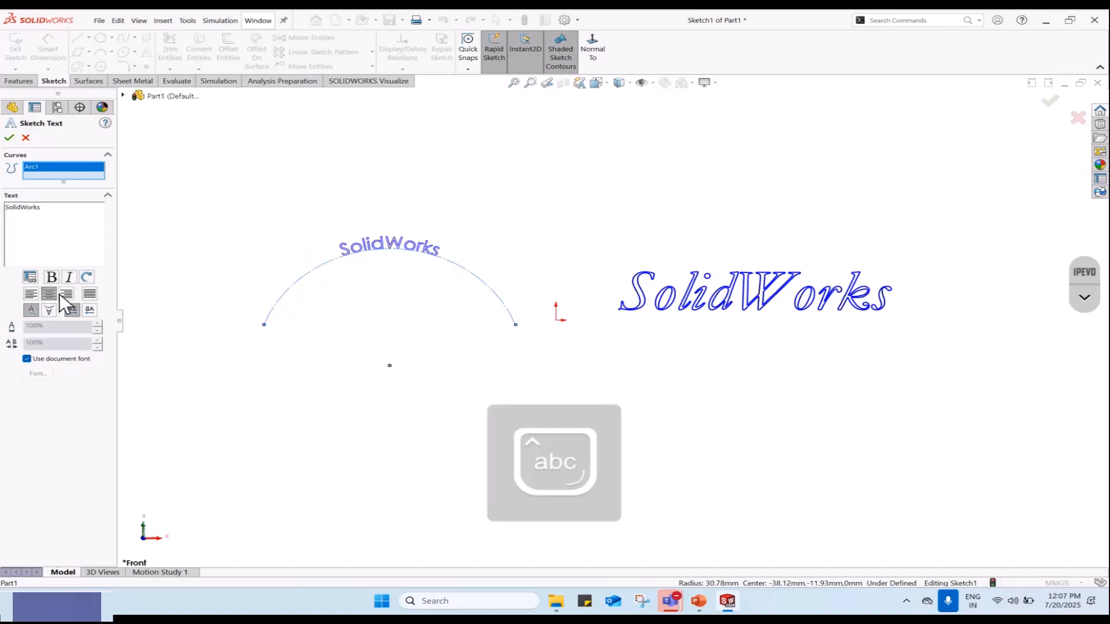
pyautogui.click(87, 294)
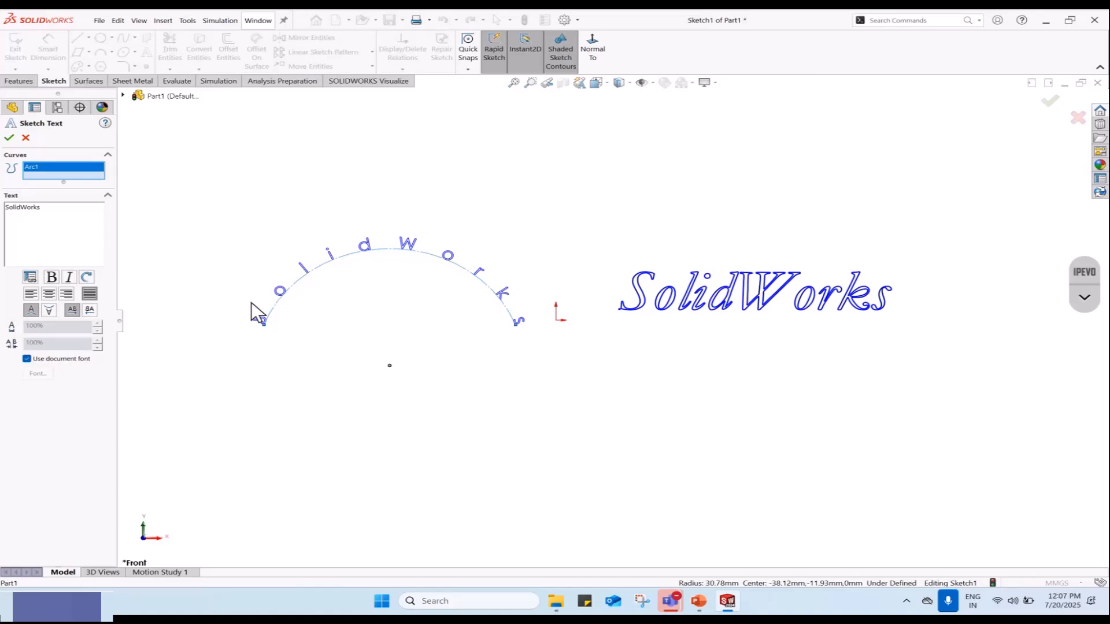
# Step: Try flipping the arc text vertically and horizontally, restoring its original orientation each time
pyautogui.click(49, 311)
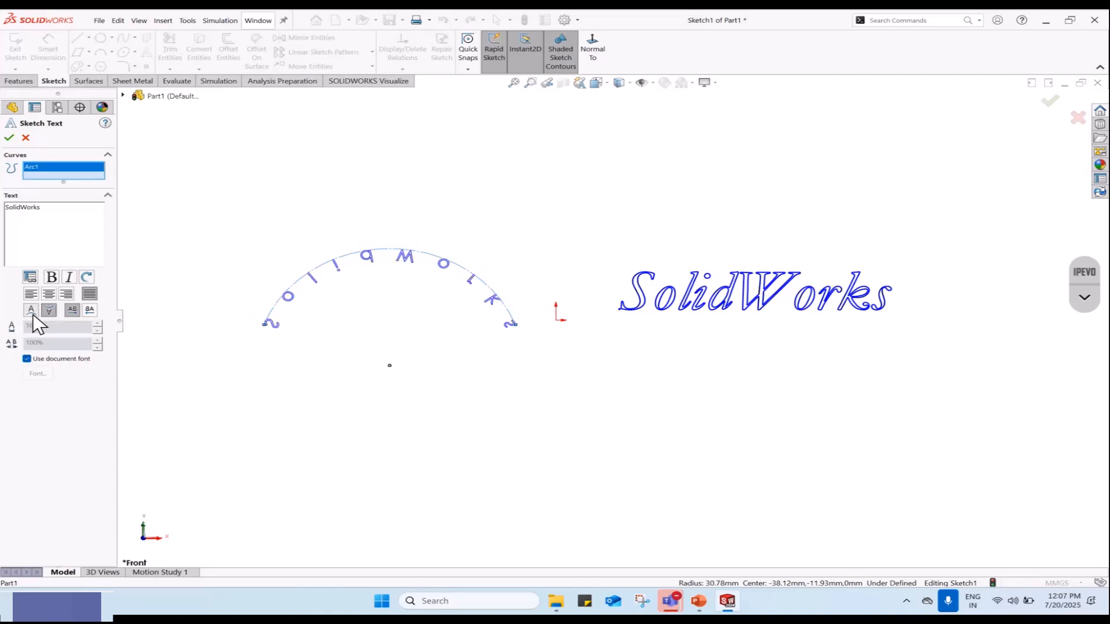
pyautogui.click(32, 315)
pyautogui.click(88, 311)
pyautogui.click(78, 312)
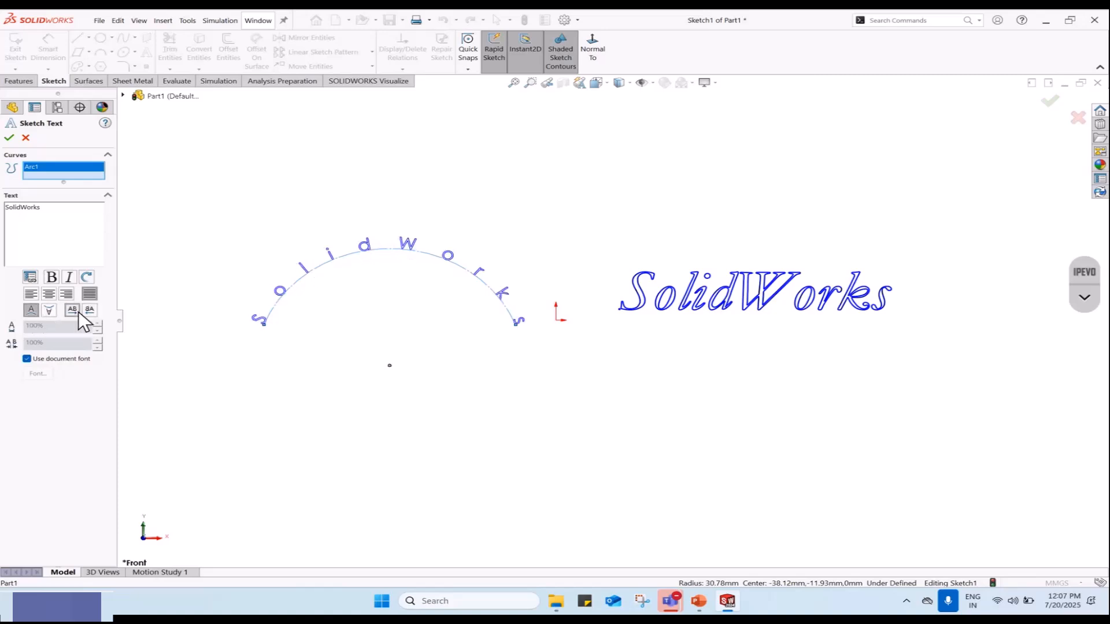
# Step: Turn off the document font for the arc text and set its height to 5 mm
pyautogui.click(27, 359)
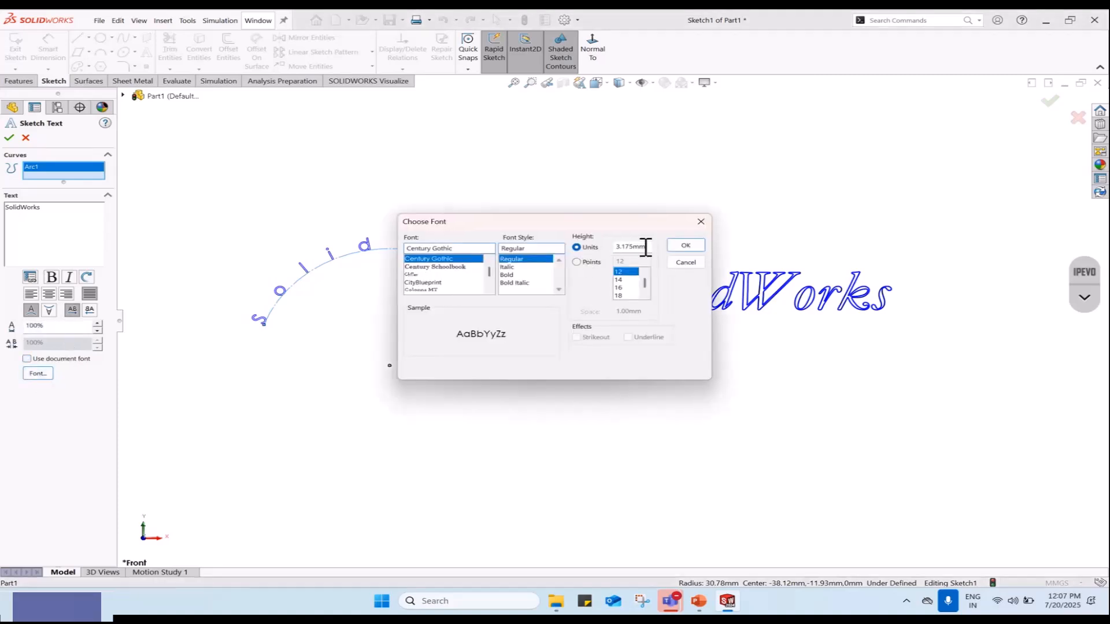
pyautogui.moveTo(649, 247); pyautogui.dragTo(581, 249)
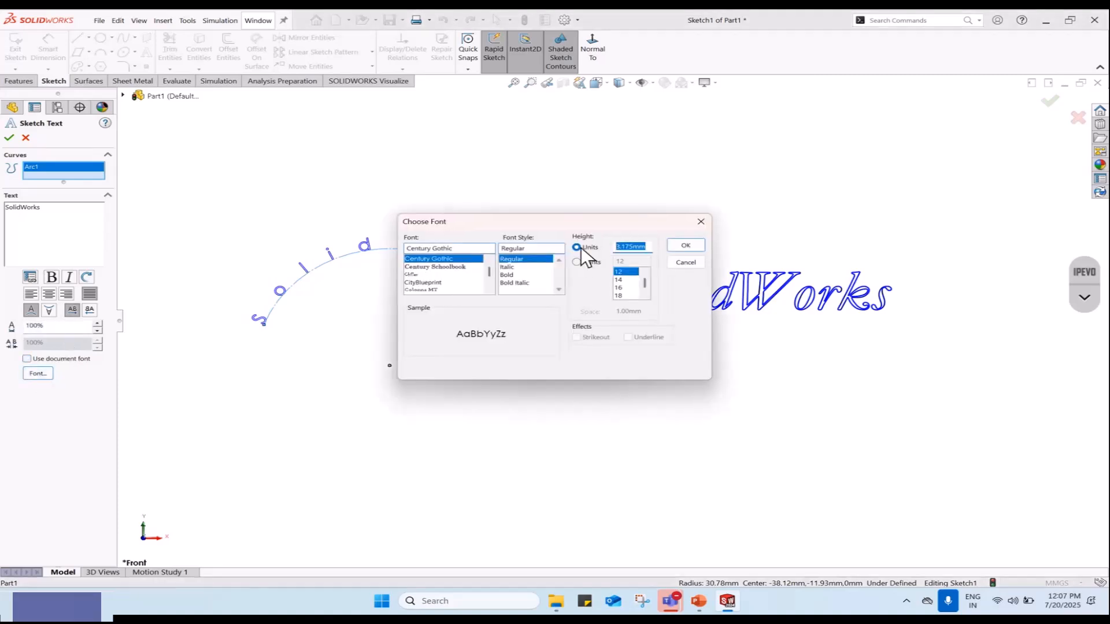
pyautogui.click(685, 247)
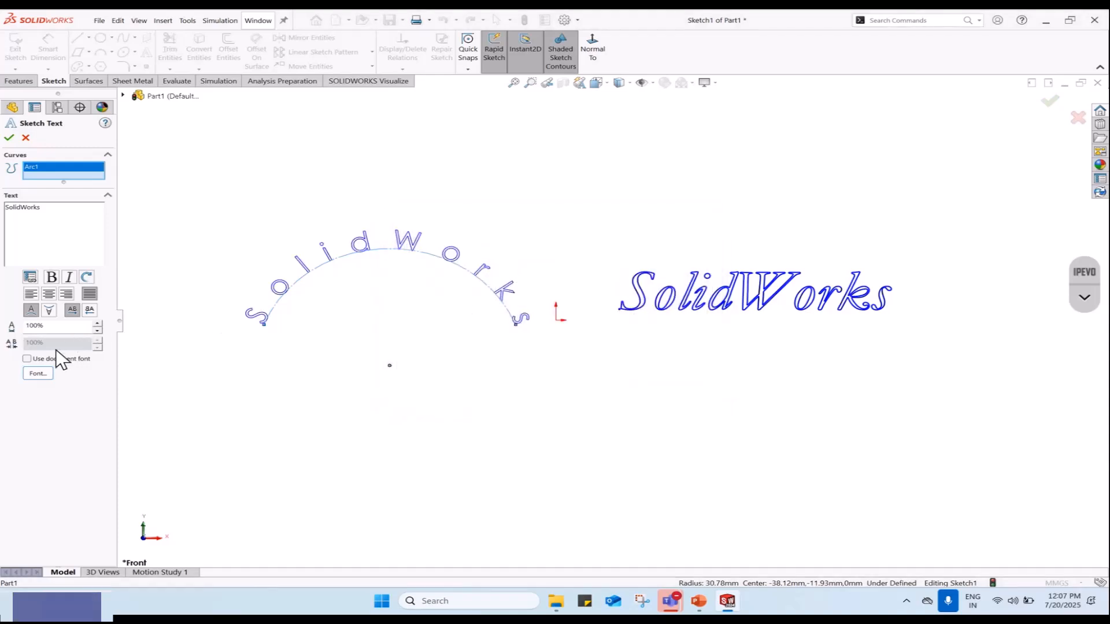
# Step: Set the arc text's font height to 8 mm and accept the sketch text
pyautogui.click(38, 374)
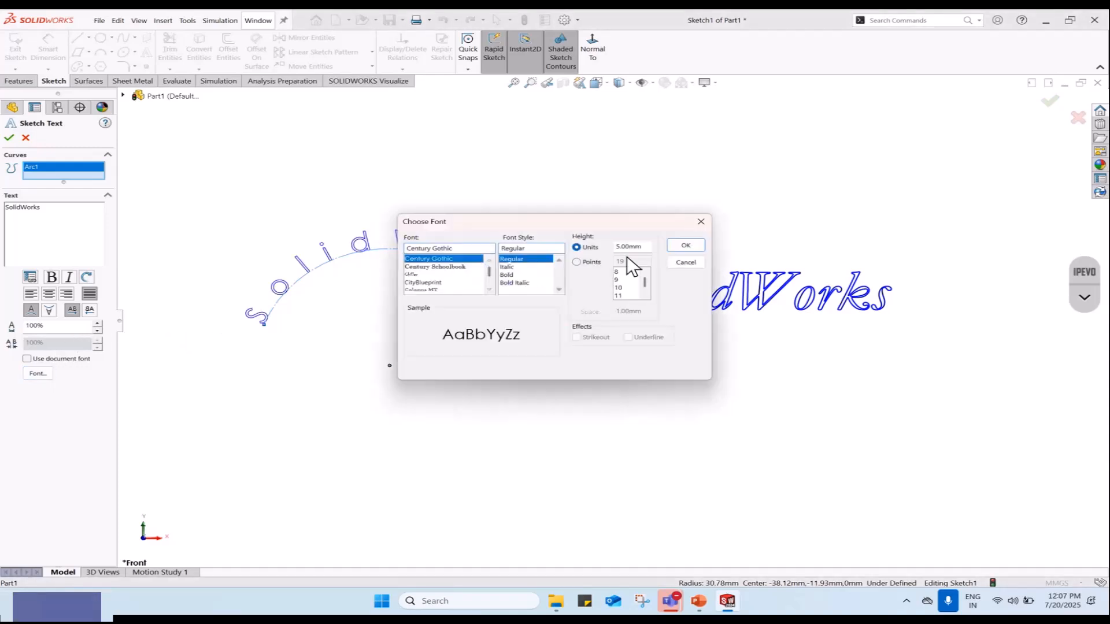
pyautogui.moveTo(647, 247); pyautogui.dragTo(585, 250)
pyautogui.write('8')
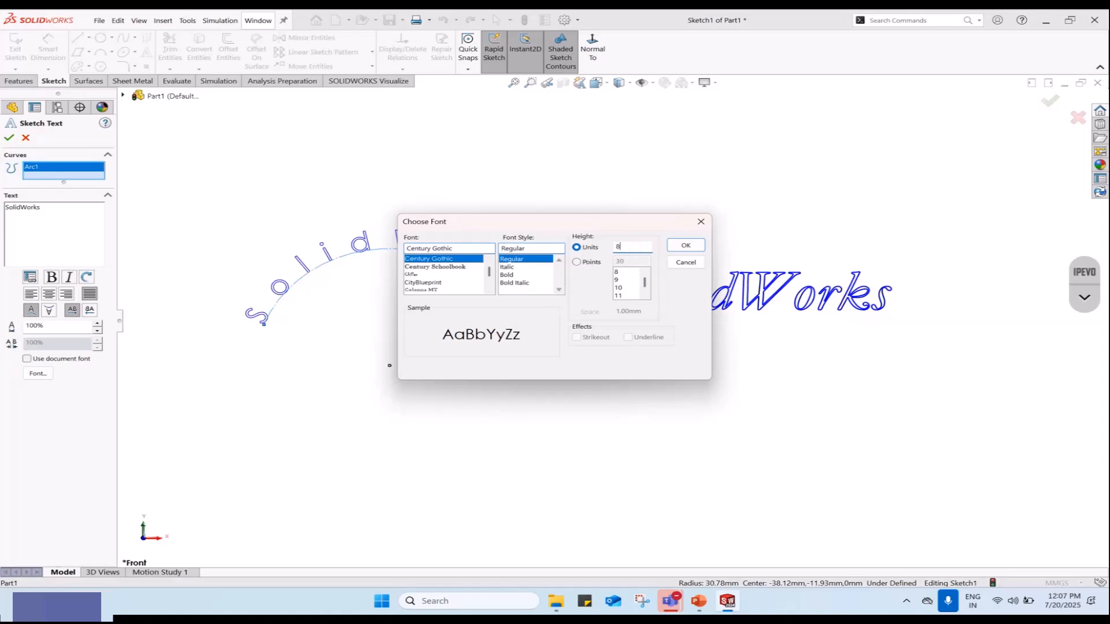
pyautogui.click(692, 250)
pyautogui.click(8, 137)
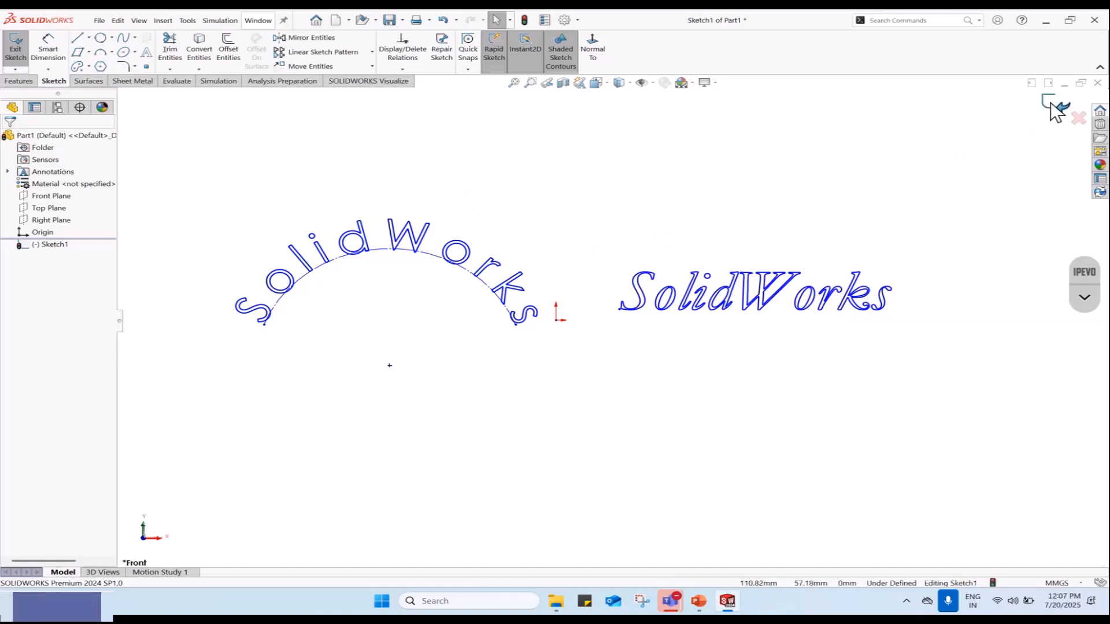
# Step: Extrude the sketch containing both SolidWorks texts as a blind boss 10 mm deep
pyautogui.click(22, 82)
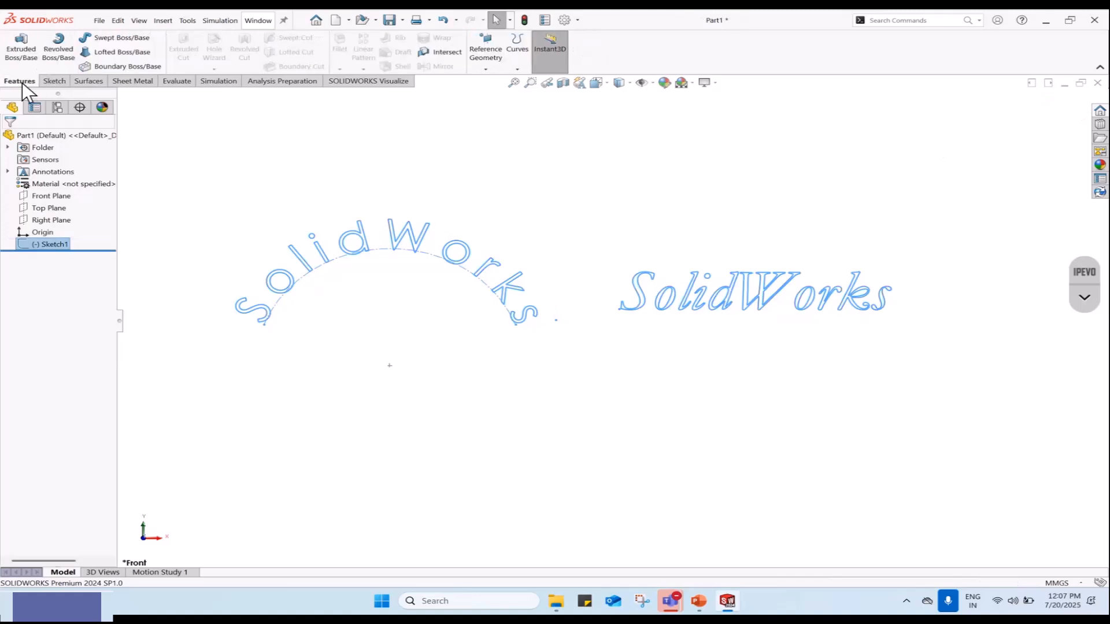
pyautogui.click(31, 50)
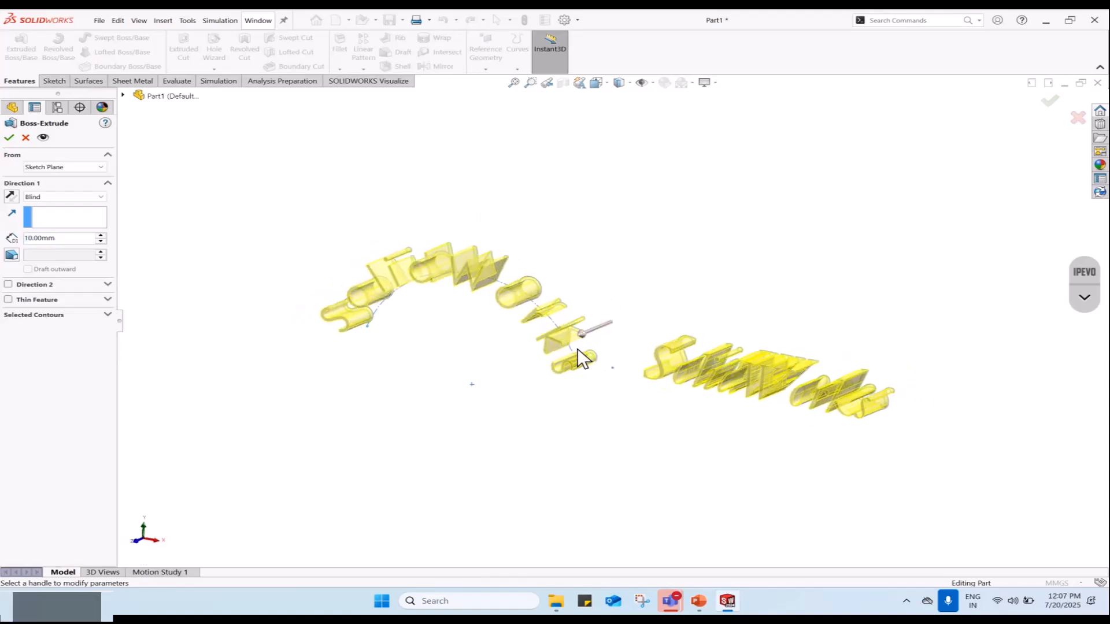
pyautogui.scroll(-1, 578, 348)
pyautogui.moveTo(578, 348); pyautogui.dragTo(603, 327, button='middle')
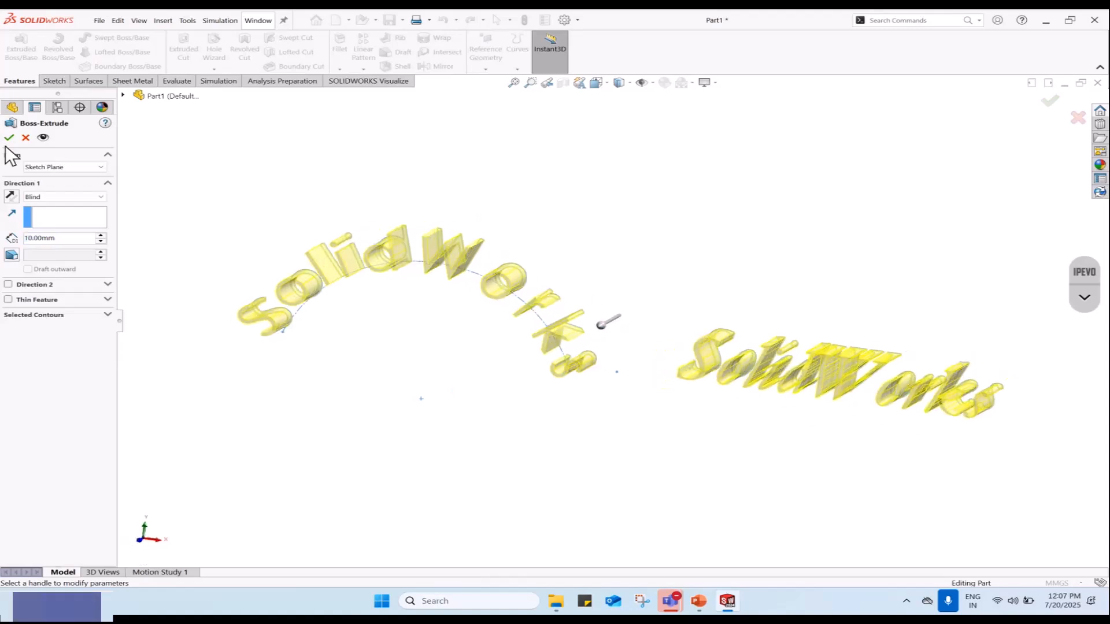
pyautogui.click(303, 199)
pyautogui.moveTo(303, 199); pyautogui.dragTo(328, 199, button='middle')
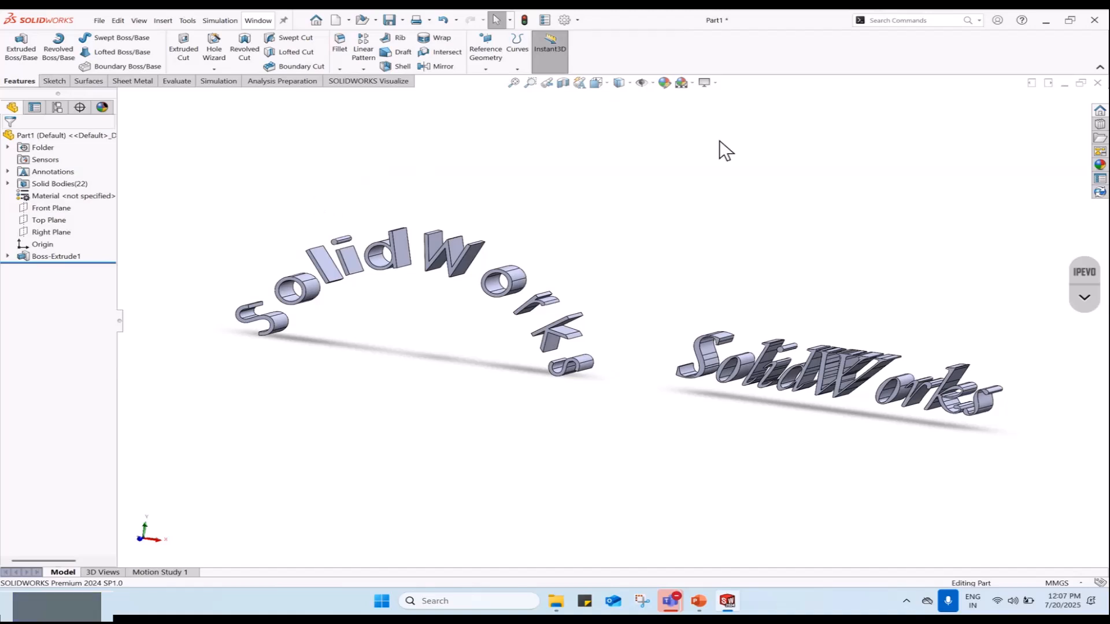
# Step: Create a new part document
pyautogui.hotkey('ctrl', 'n')
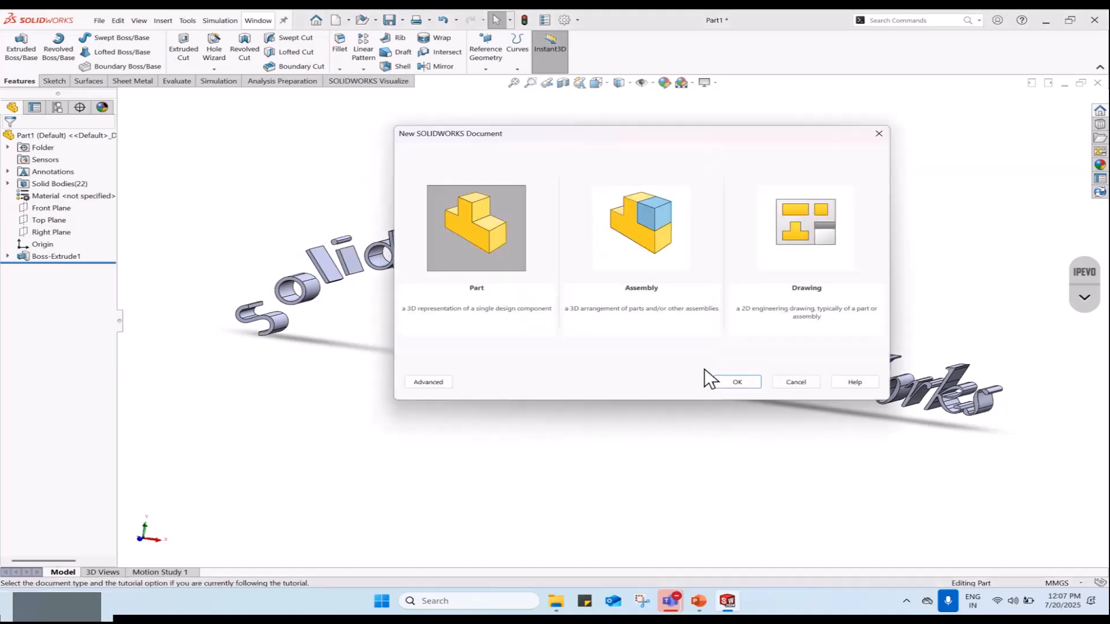
pyautogui.click(732, 382)
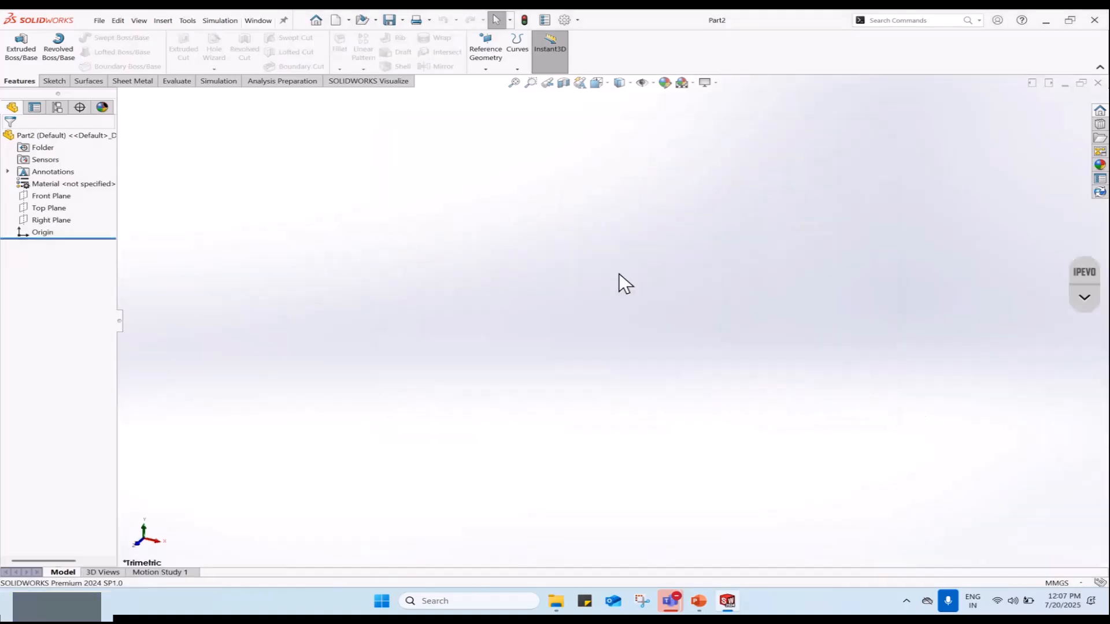
pyautogui.moveTo(671, 583)
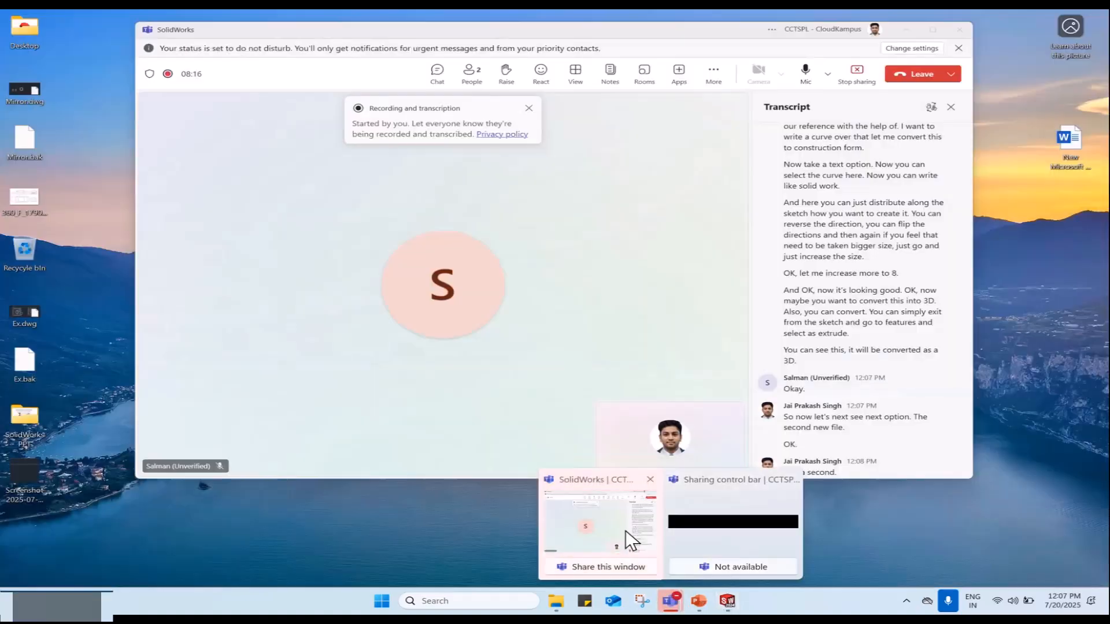
pyautogui.click(626, 529)
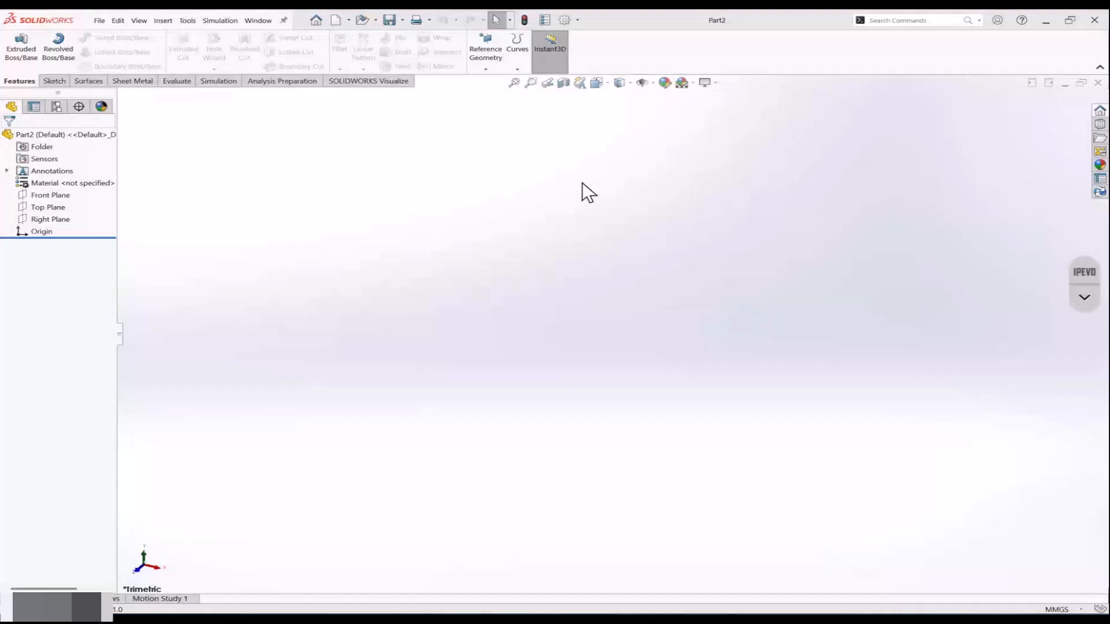
# Step: Change the new part's background scene to plain white and start a sketch on the Front Plane
pyautogui.click(693, 84)
pyautogui.click(699, 110)
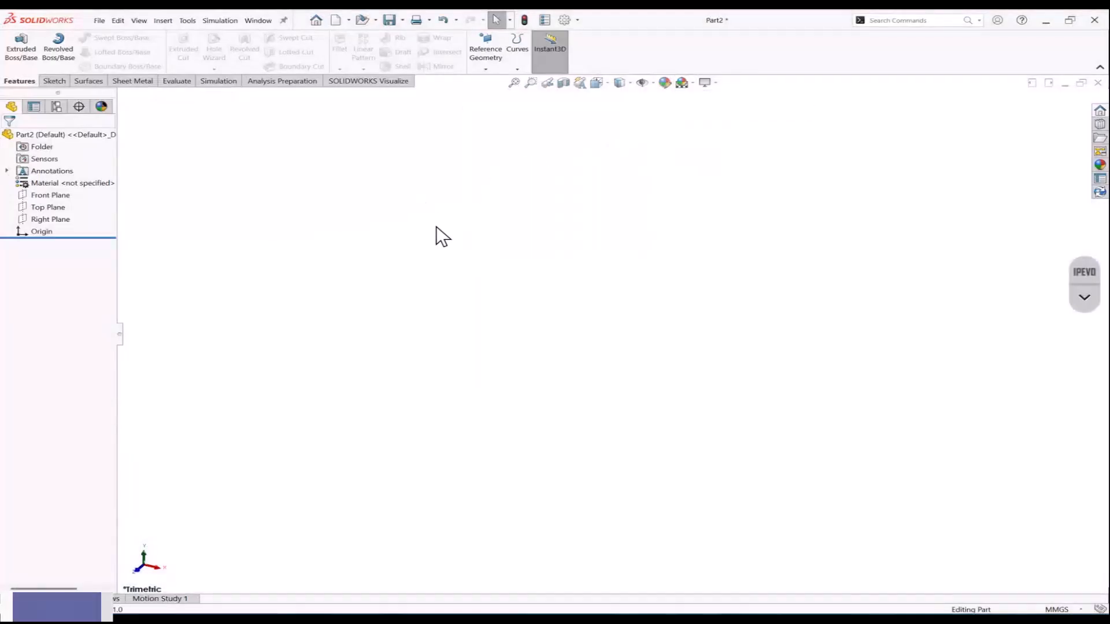
pyautogui.click(58, 84)
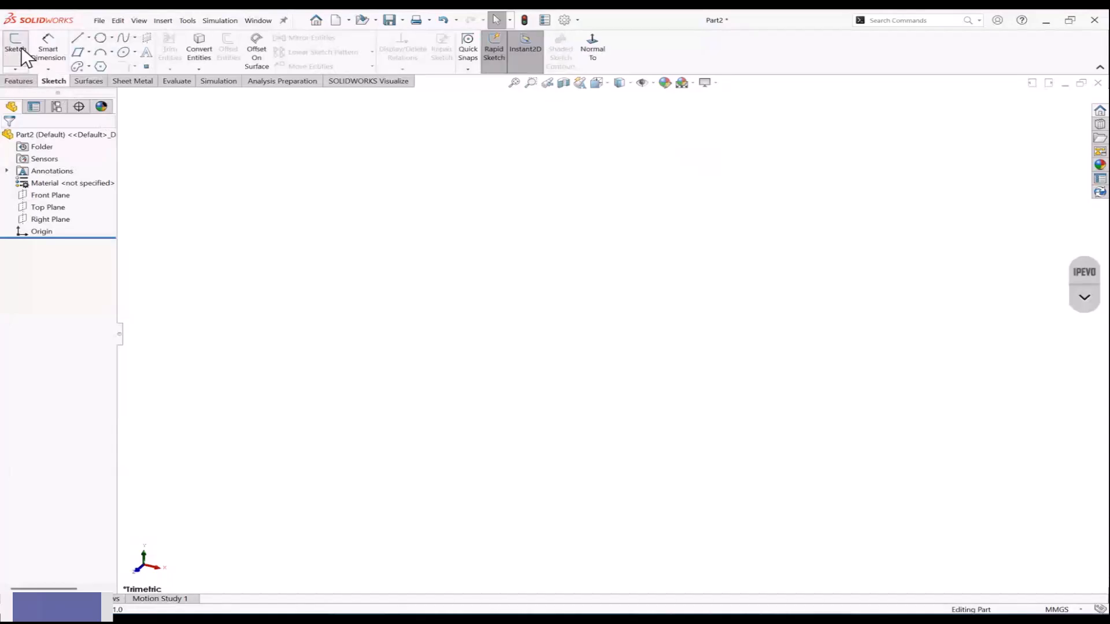
pyautogui.click(21, 47)
pyautogui.click(426, 202)
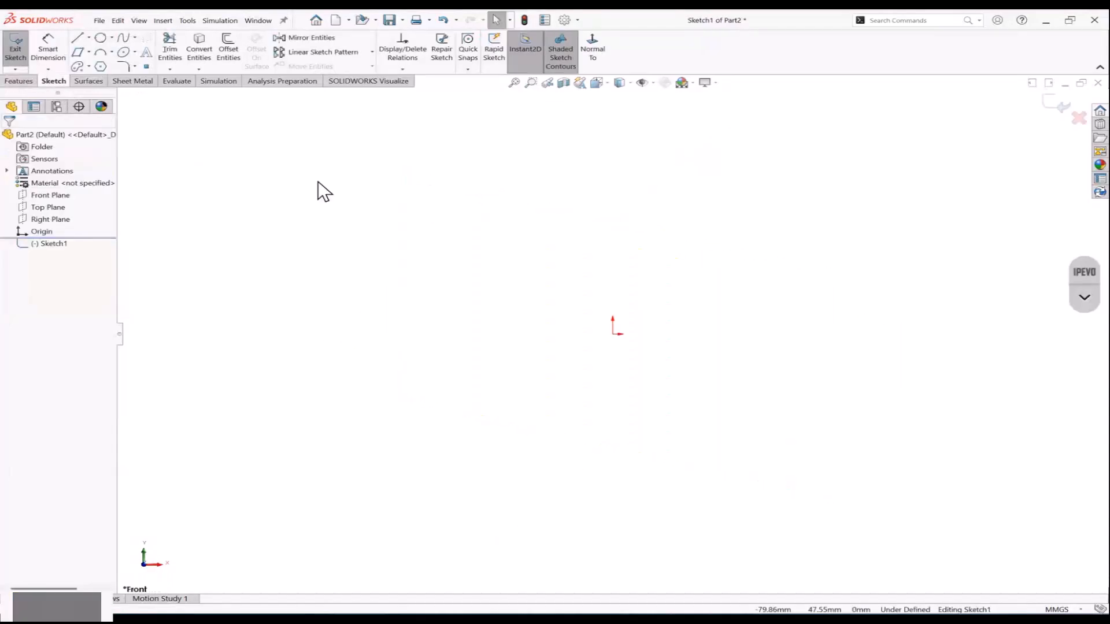
# Step: Place a sketch point up and to the right of the origin and set its coordinates to X 50, Y 40
pyautogui.click(146, 66)
pyautogui.scroll(-1, 700, 324)
pyautogui.click(670, 266)
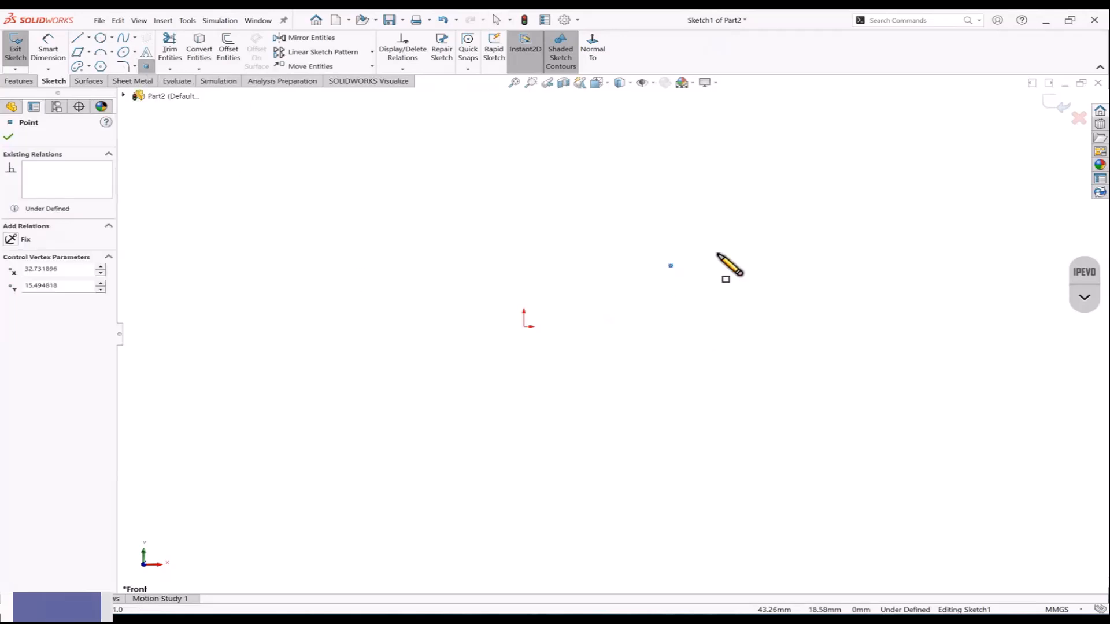
pyautogui.moveTo(66, 269); pyautogui.dragTo(11, 277)
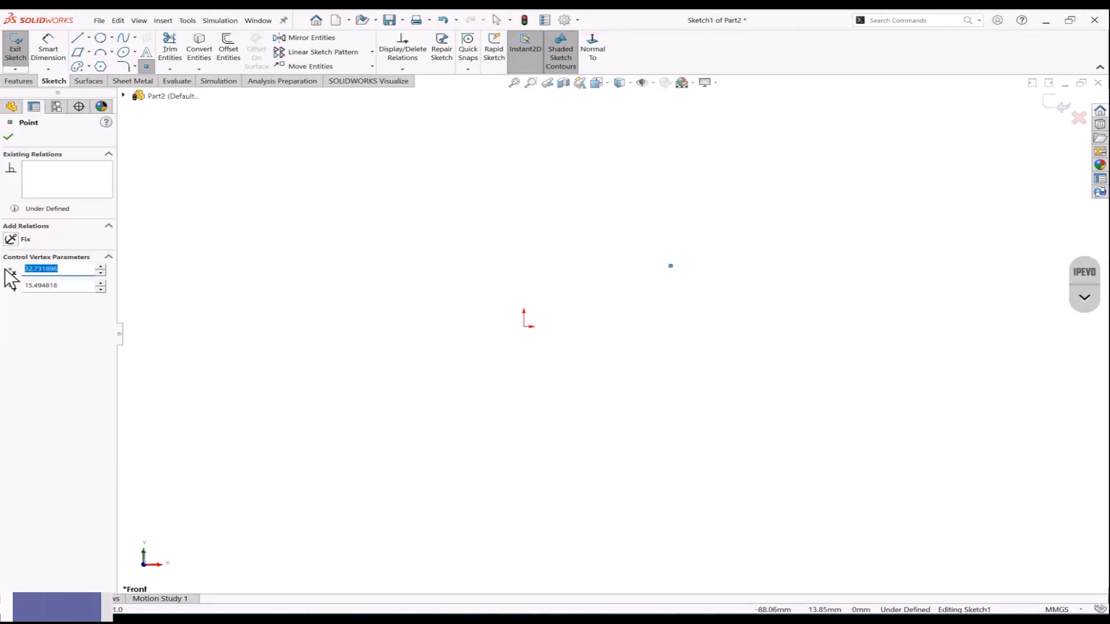
pyautogui.write('50')
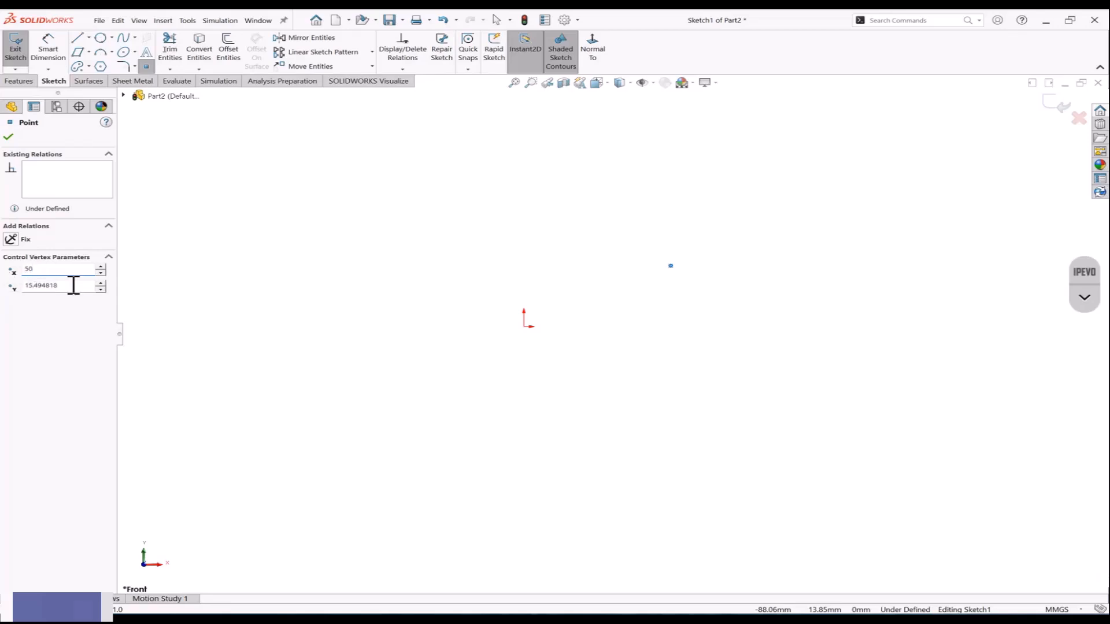
pyautogui.moveTo(75, 285); pyautogui.dragTo(20, 289)
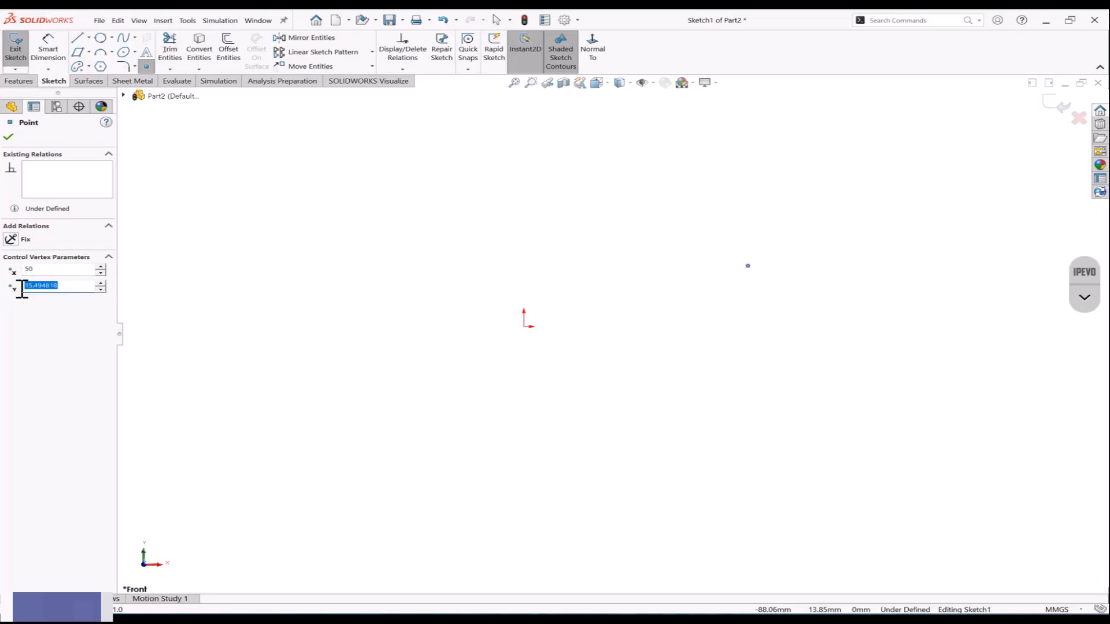
pyautogui.write('40')
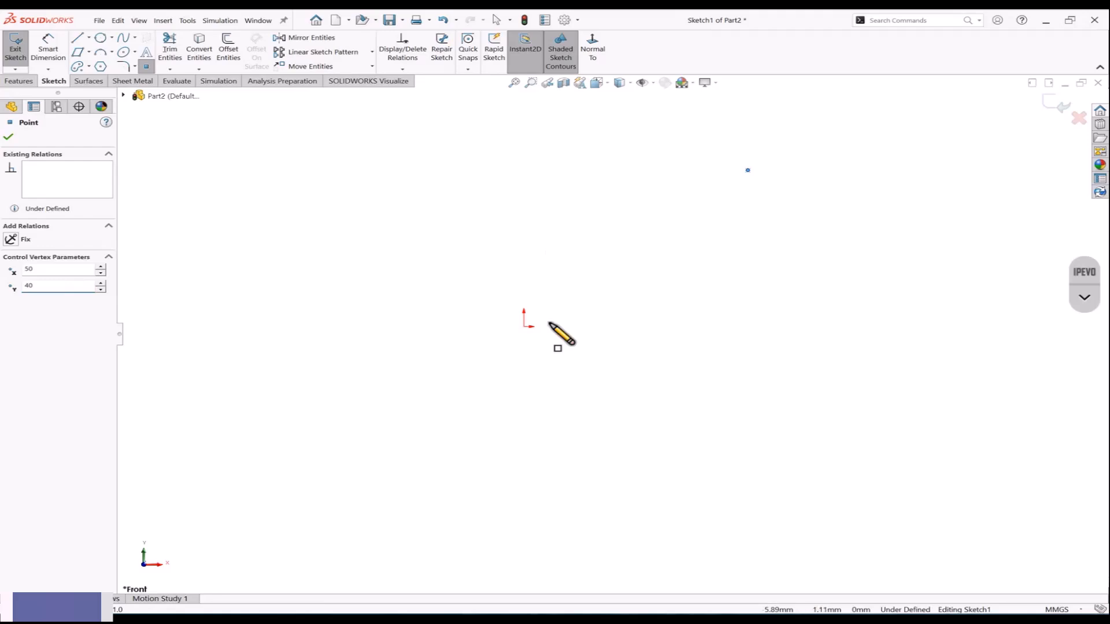
# Step: Place six more sketch points freehand, scattered to the right of the origin, and end the Point tool
pyautogui.scroll(1, 616, 325)
pyautogui.click(742, 288)
pyautogui.click(822, 271)
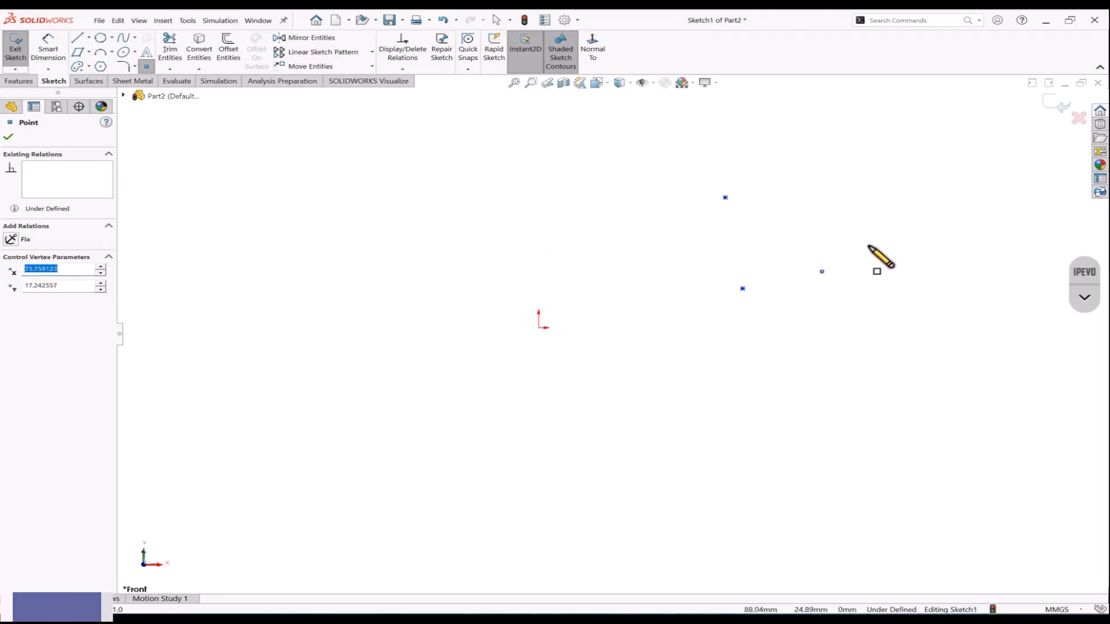
pyautogui.click(904, 233)
pyautogui.click(983, 220)
pyautogui.scroll(2, 746, 307)
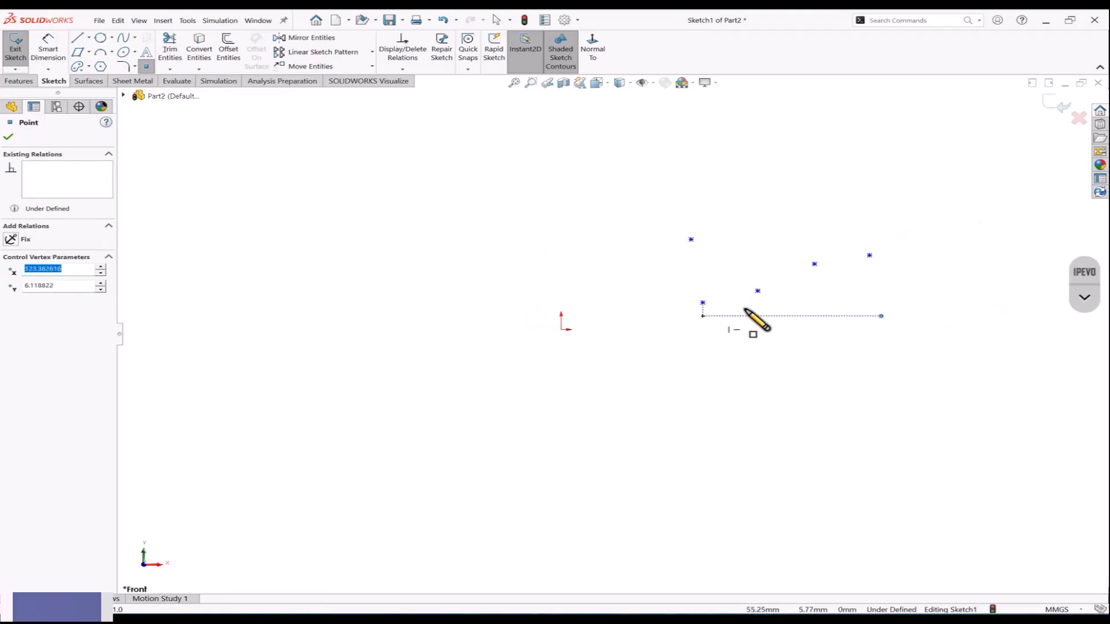
pyautogui.scroll(-2, 966, 326)
pyautogui.click(967, 325)
pyautogui.press('Escape')
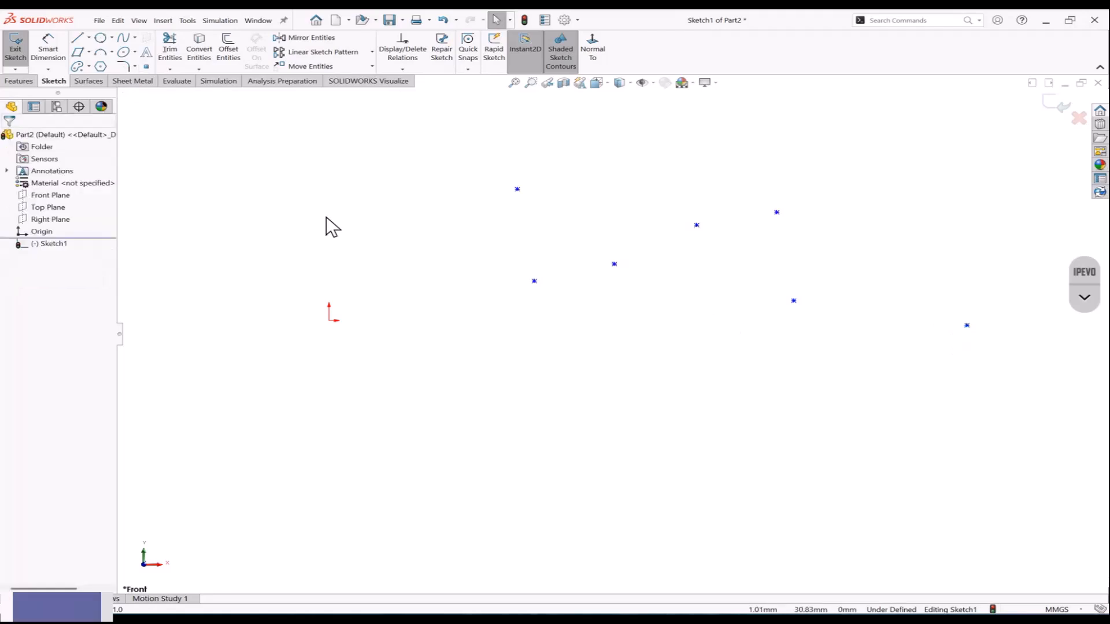
# Step: Dimension the point below the first one at 50 mm horizontally and 15 mm vertically from the origin
pyautogui.click(48, 52)
pyautogui.click(328, 321)
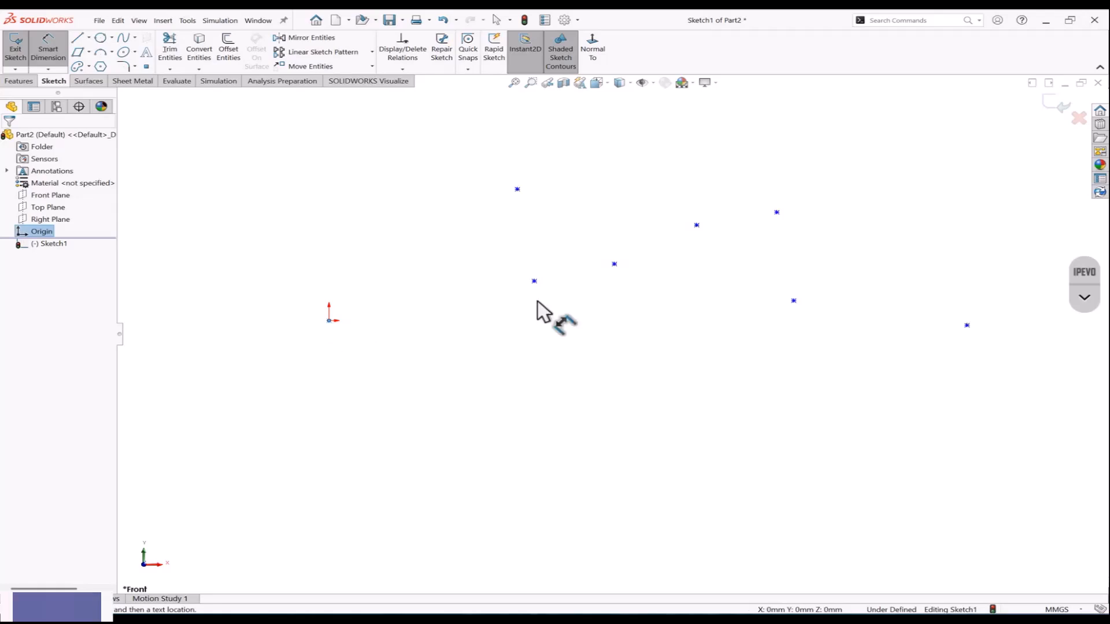
pyautogui.click(534, 281)
pyautogui.click(430, 379)
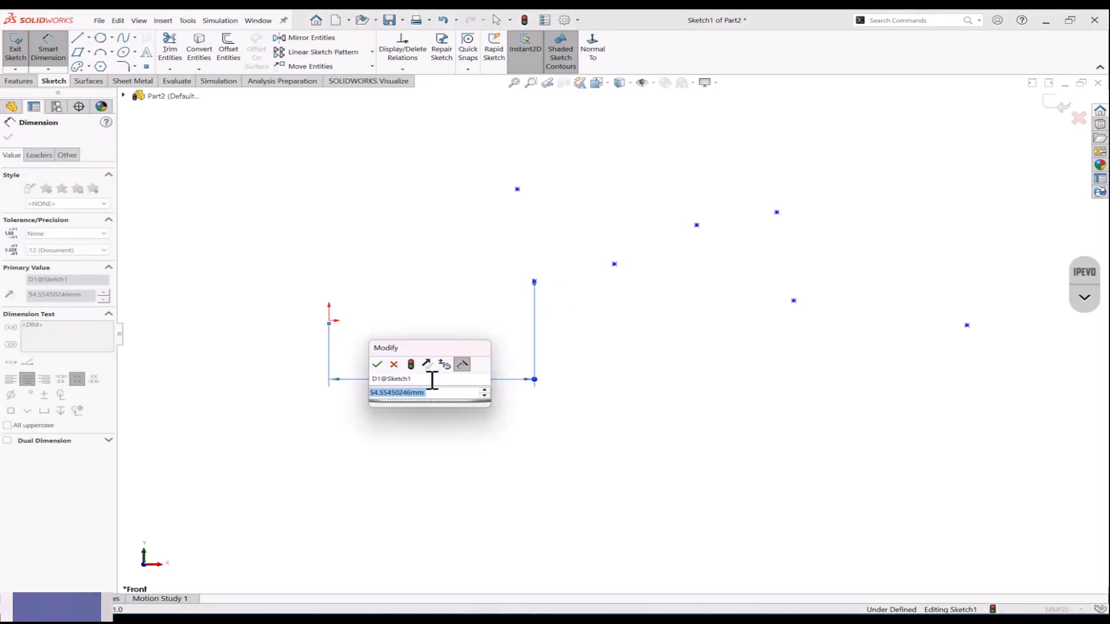
pyautogui.write('50')
pyautogui.press('Return')
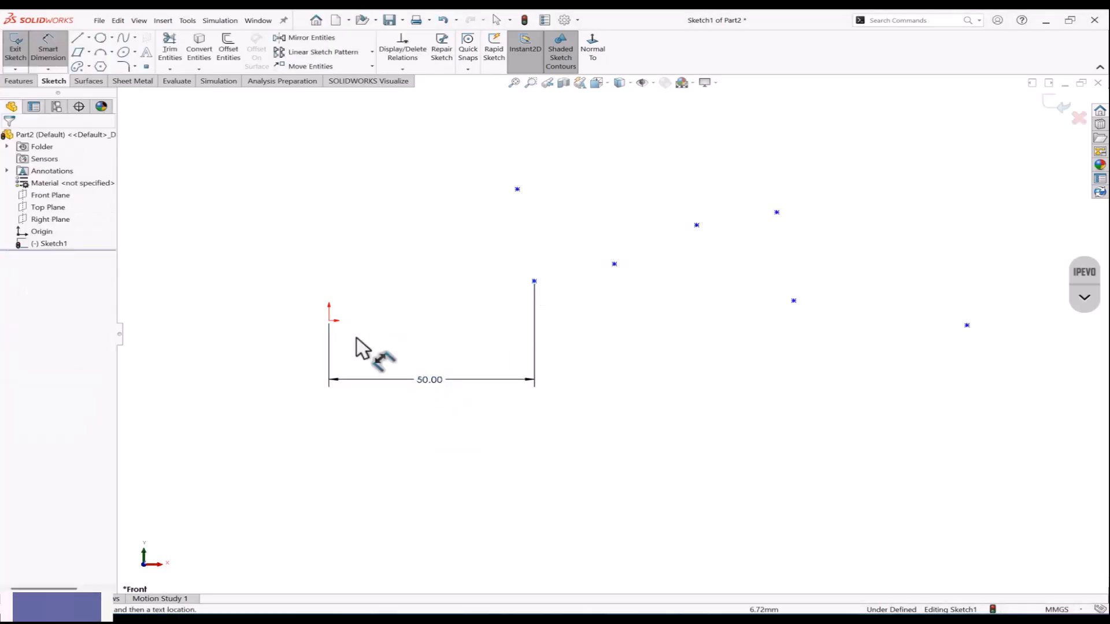
pyautogui.click(329, 320)
pyautogui.click(534, 280)
pyautogui.click(257, 305)
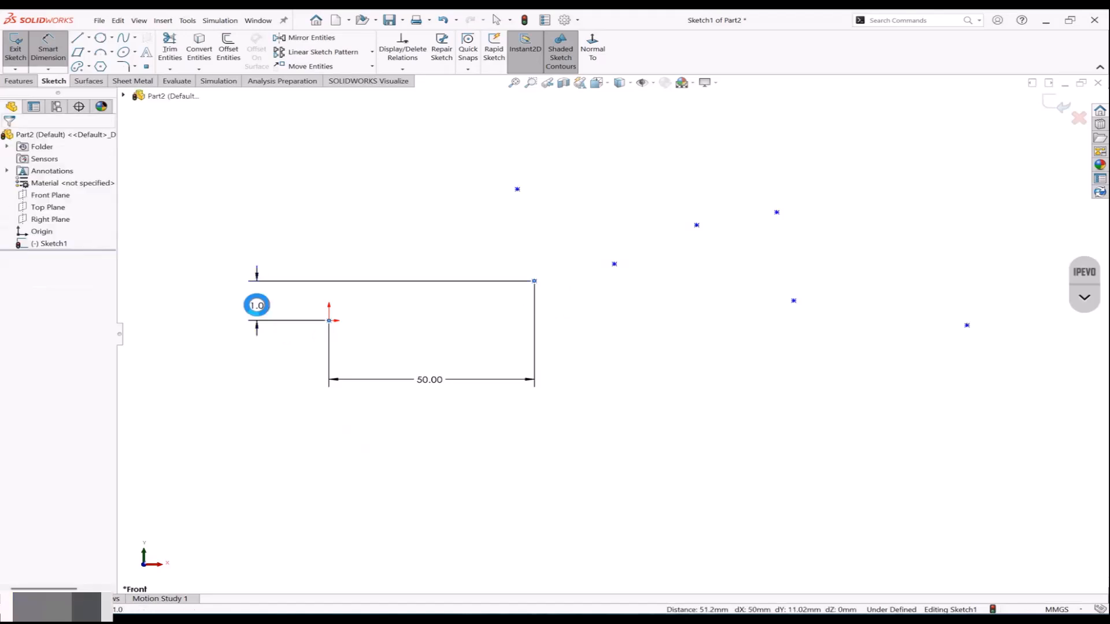
pyautogui.press('Return')
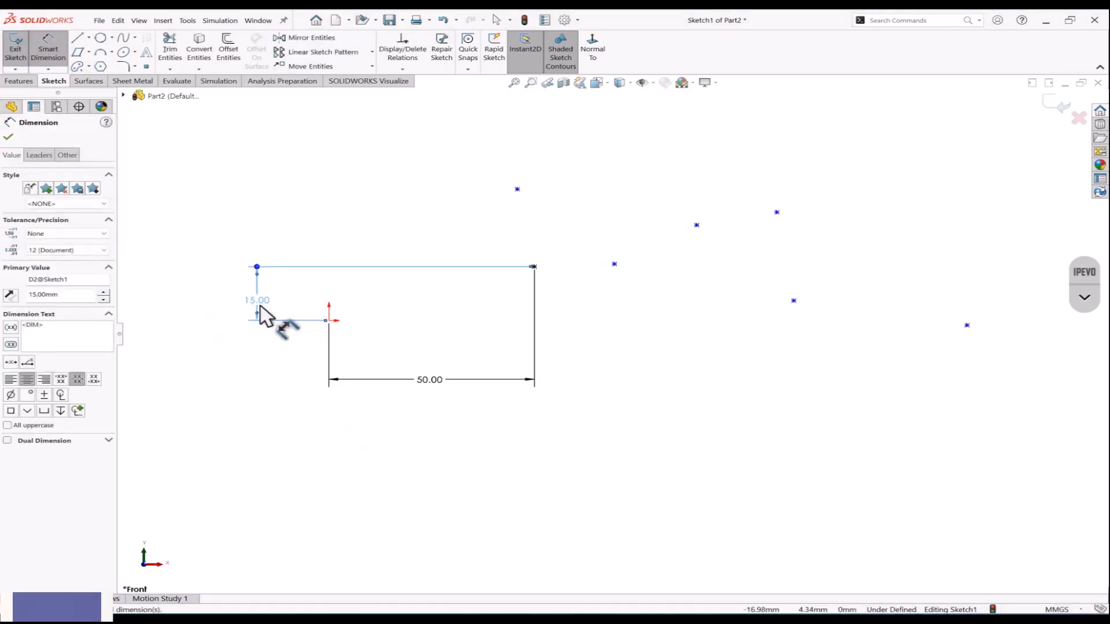
pyautogui.press('Escape')
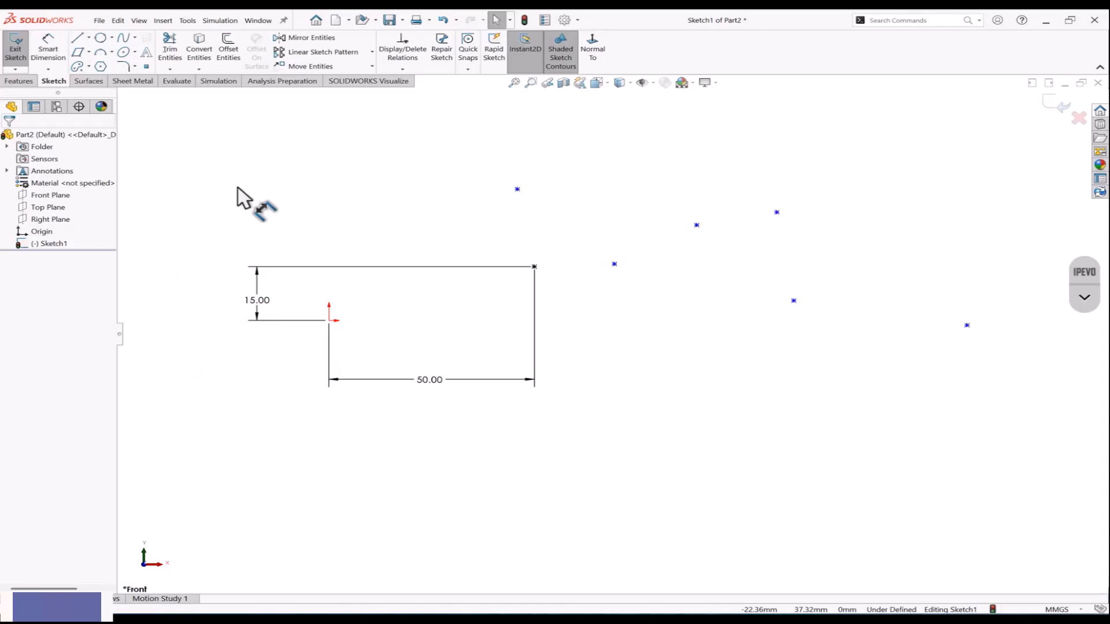
# Step: Draw a spline through all seven sketch points, starting at the upper-left point and ending at the far-right one
pyautogui.press('z')
pyautogui.scroll(-3, 867, 306)
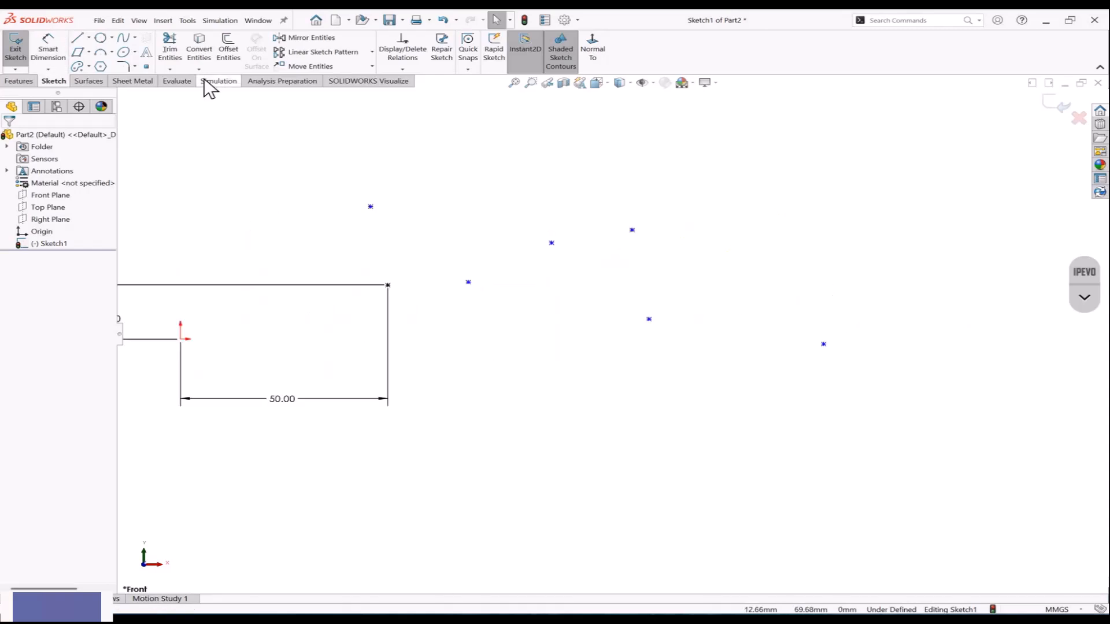
pyautogui.click(122, 37)
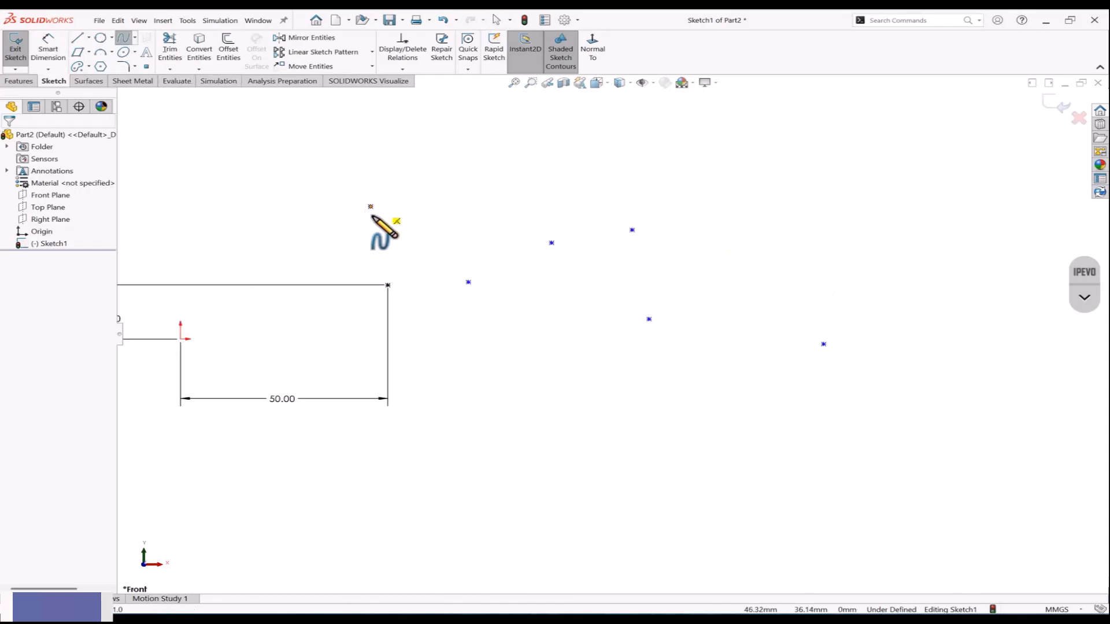
pyautogui.click(388, 285)
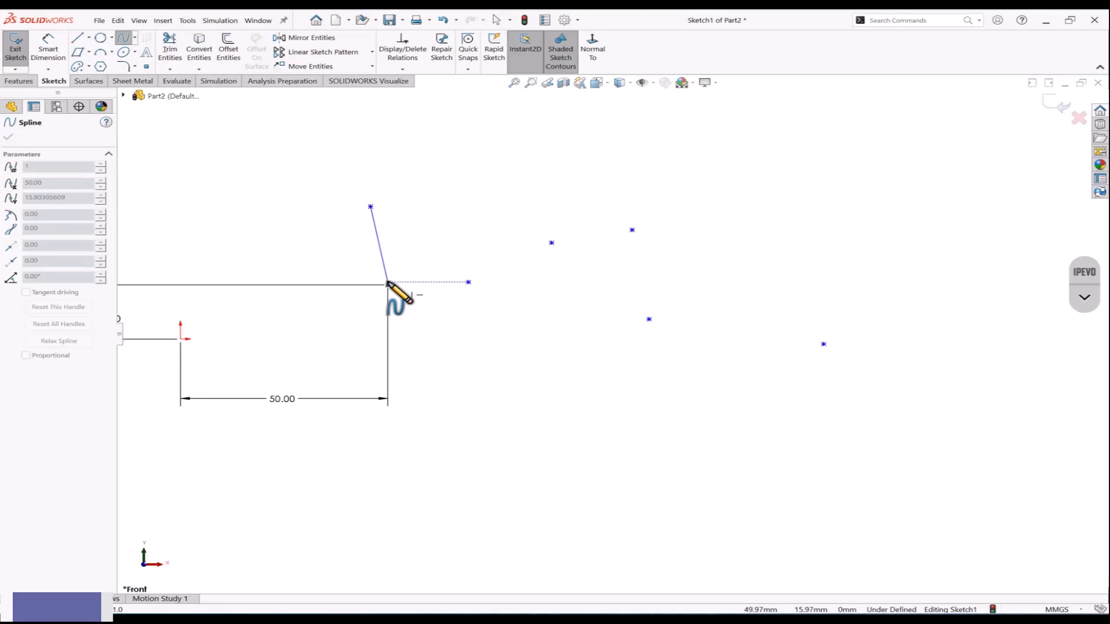
pyautogui.click(468, 282)
pyautogui.click(551, 243)
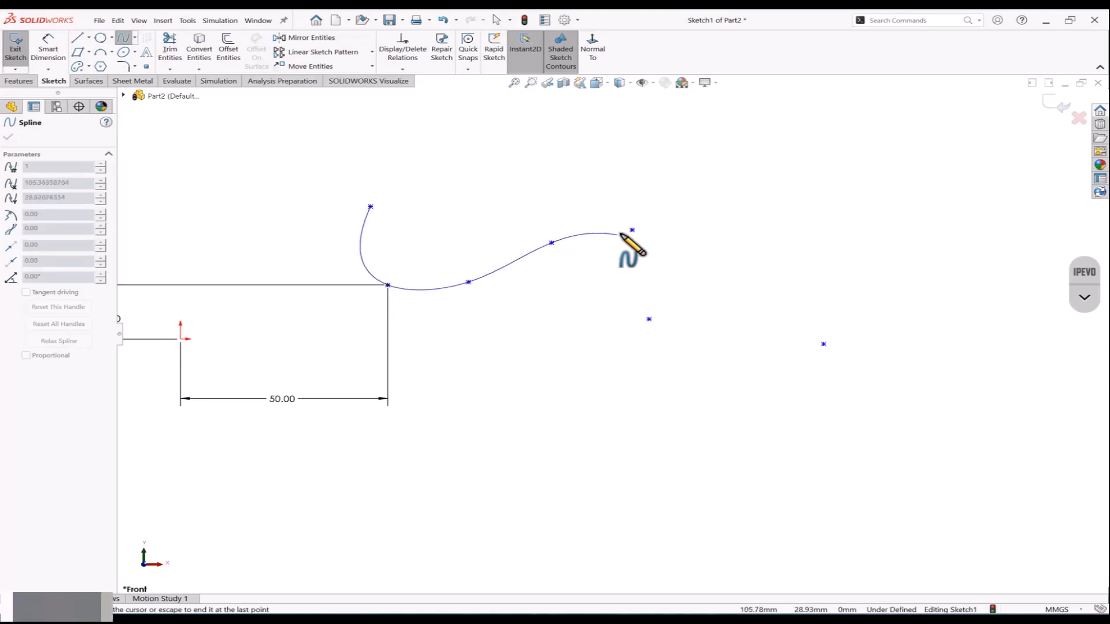
pyautogui.click(632, 230)
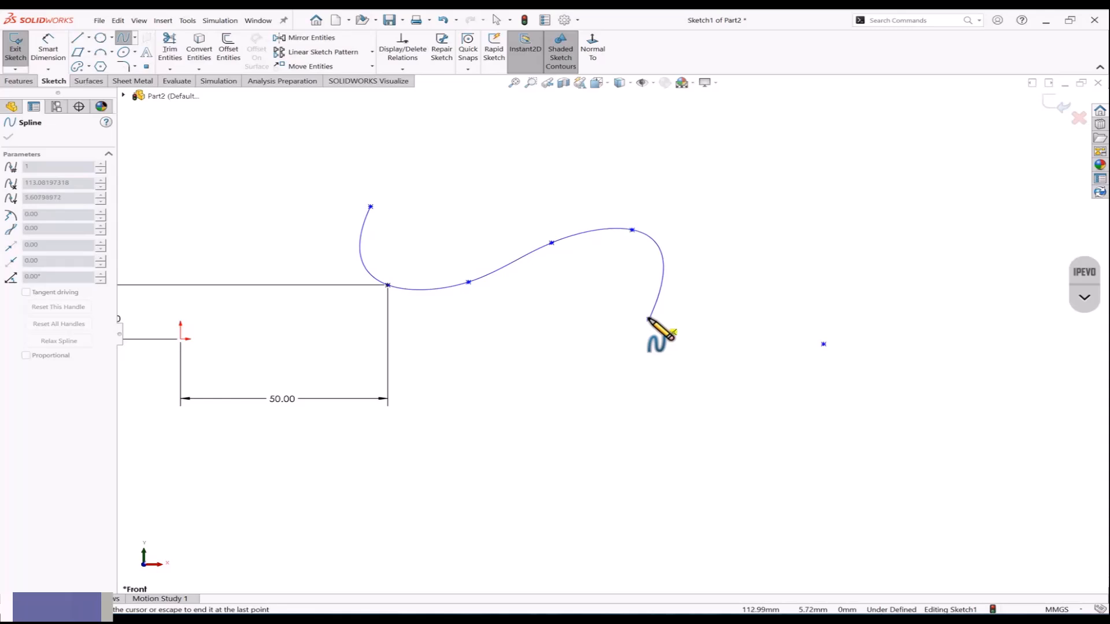
pyautogui.click(649, 318)
pyautogui.press('Escape')
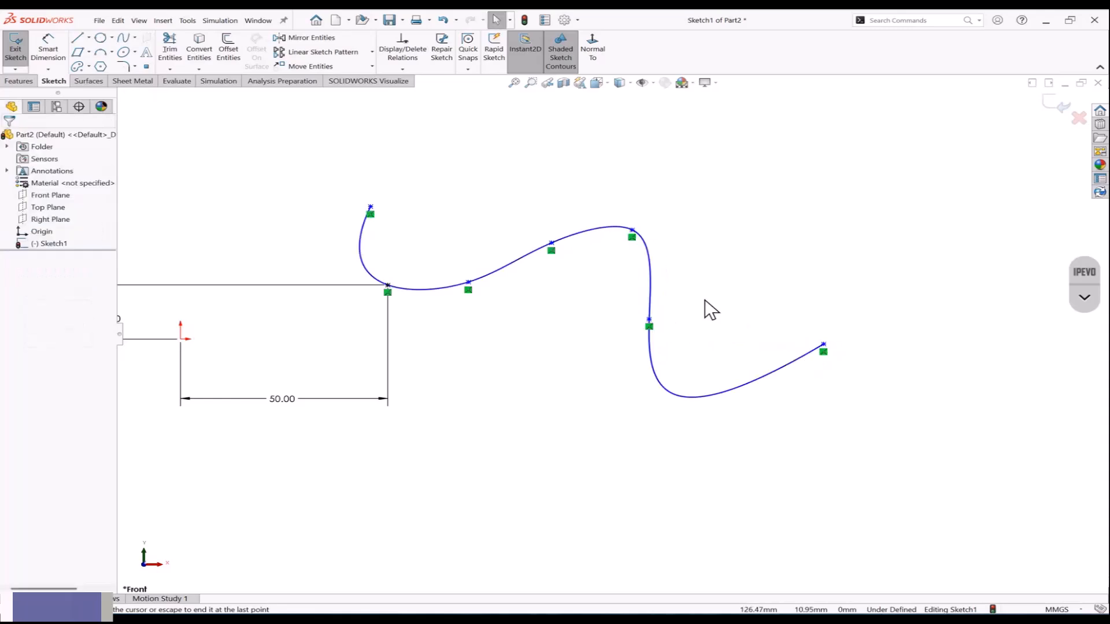
# Step: Delete the spline, all the sketch points and both dimensions from the sketch
pyautogui.scroll(3, 646, 374)
pyautogui.scroll(-2, 553, 364)
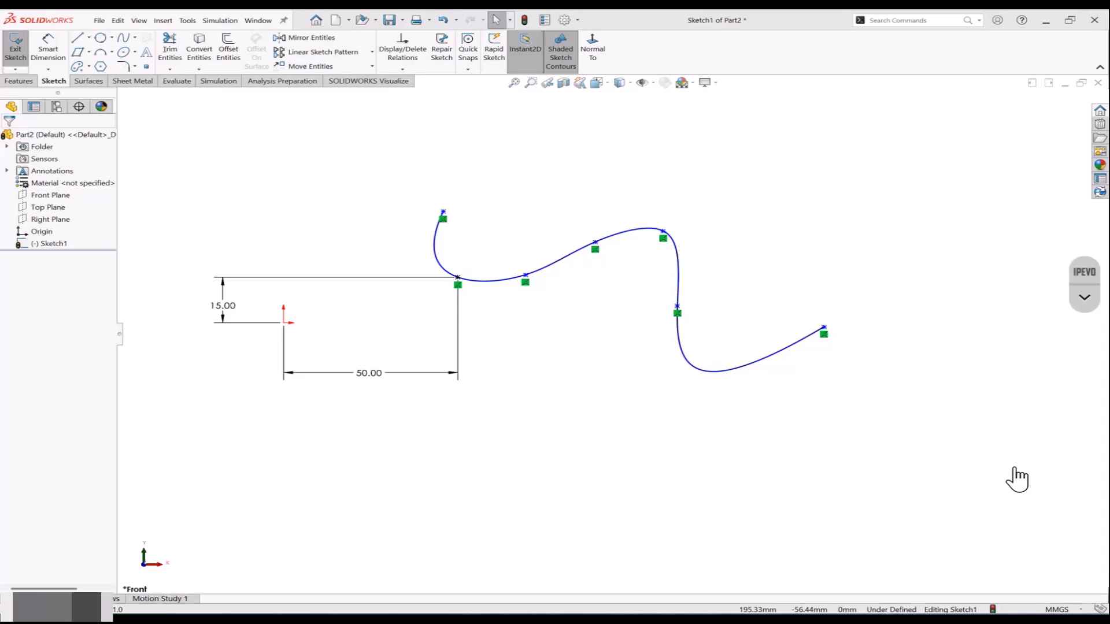
pyautogui.press('z')
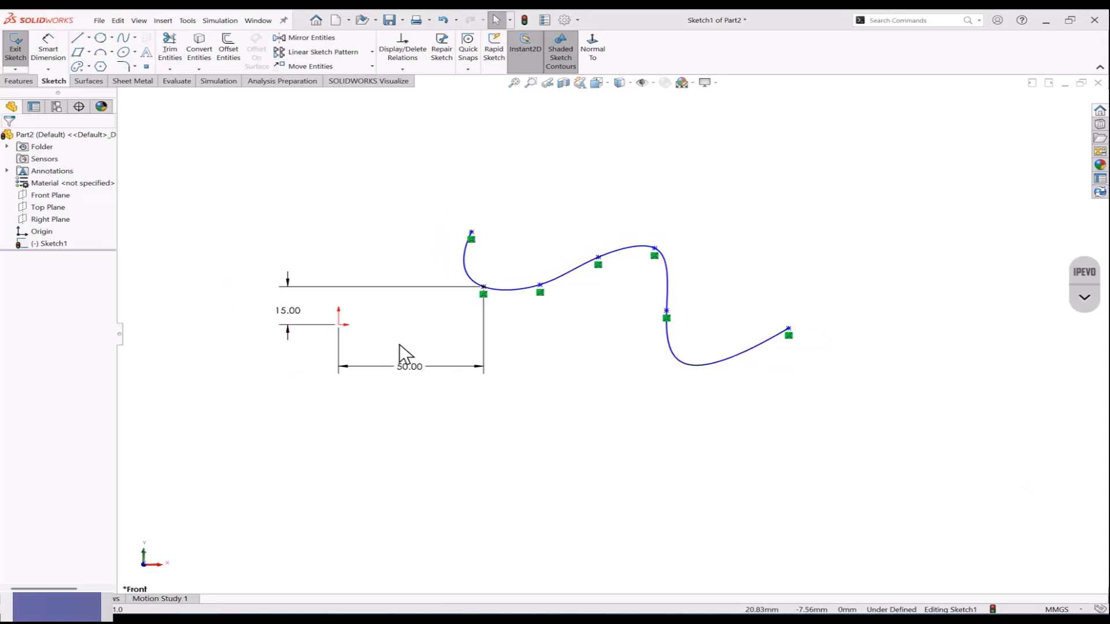
pyautogui.moveTo(268, 200); pyautogui.dragTo(828, 448)
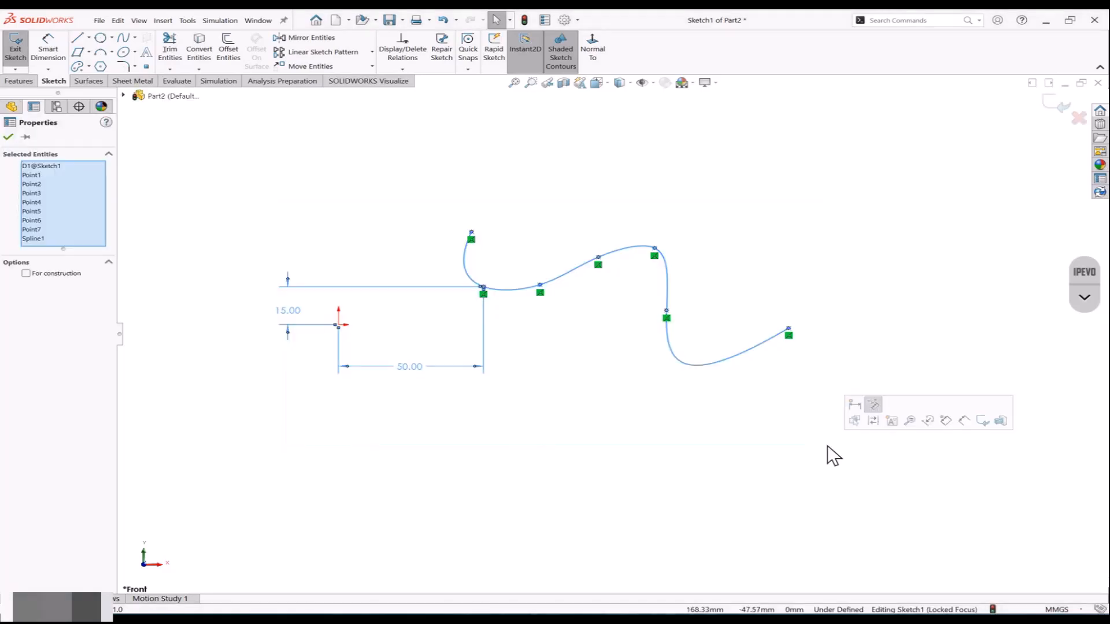
pyautogui.press('Delete')
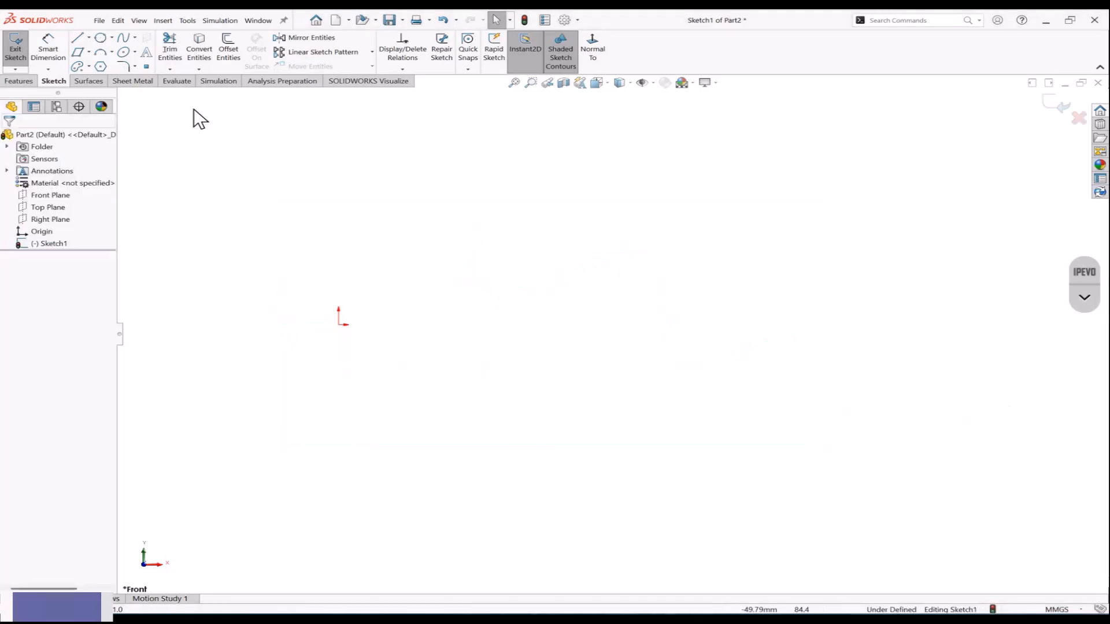
# Step: Sketch a three-sided inscribed-circle polygon centred on the origin, with one vertex about 20 mm directly above it
pyautogui.click(170, 49)
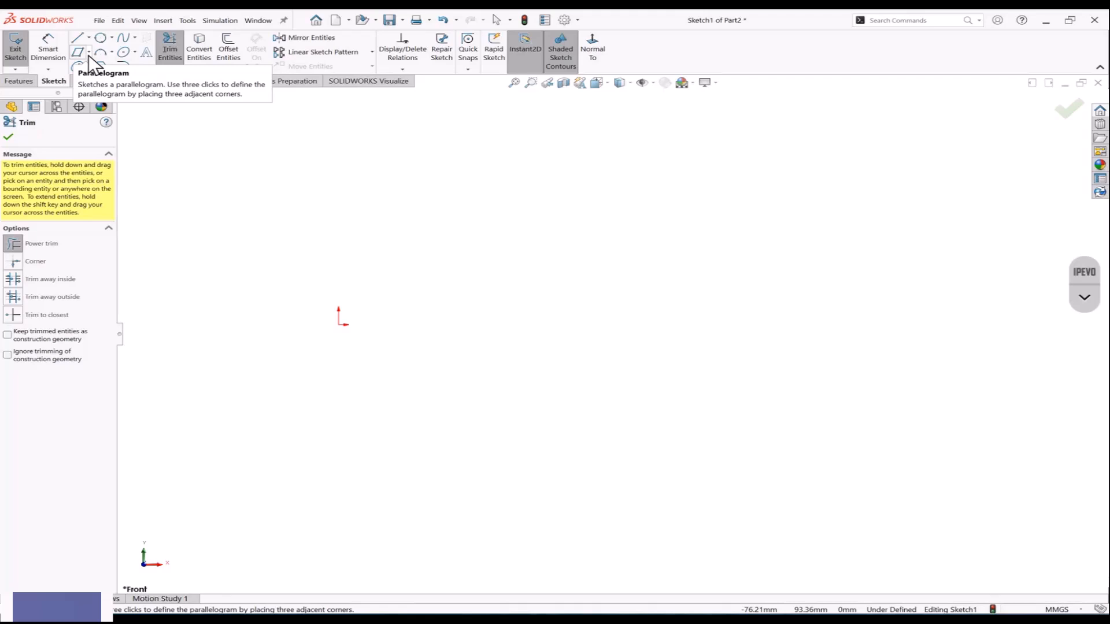
pyautogui.click(99, 67)
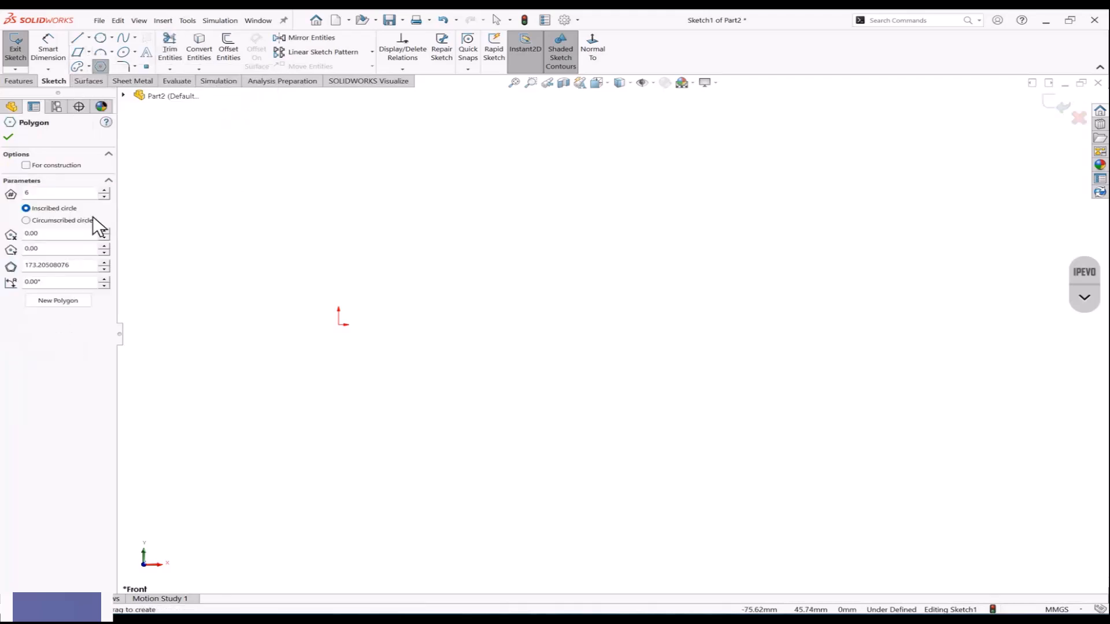
pyautogui.doubleClick(50, 193)
pyautogui.write('3')
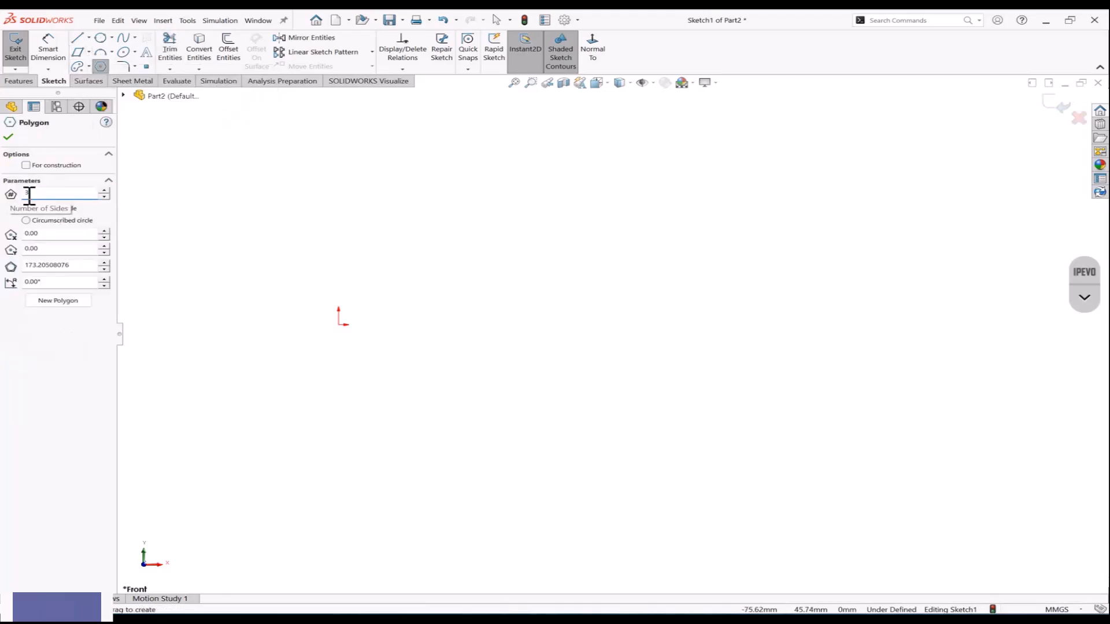
pyautogui.keyDown('ctrl'); pyautogui.moveTo(321, 361); pyautogui.dragTo(487, 365, button='middle'); pyautogui.keyUp('ctrl')
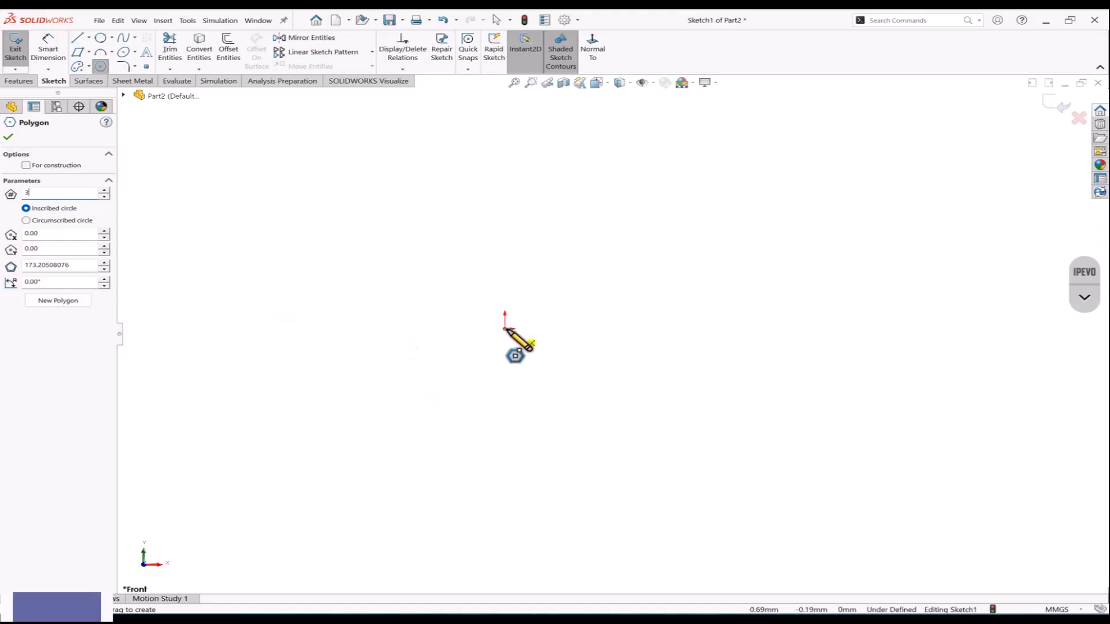
pyautogui.click(504, 328)
pyautogui.click(505, 267)
pyautogui.press('Escape')
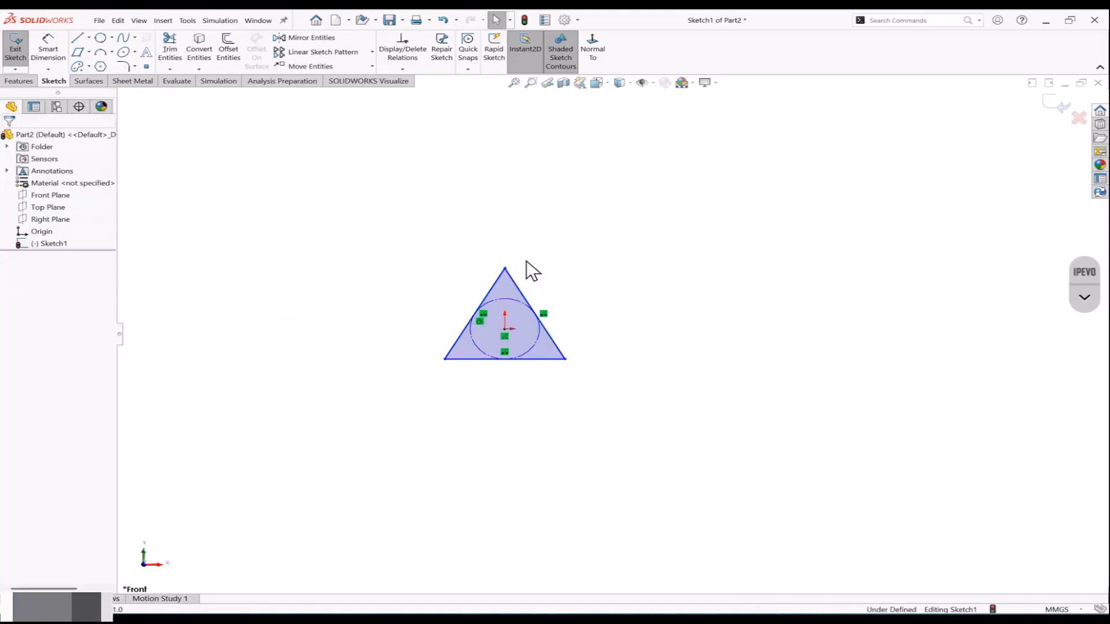
# Step: Set up a circular sketch pattern of the triangle's left side, centred on the triangle's centre, with 5 equally spaced instances over 360 degrees
pyautogui.click(371, 53)
pyautogui.click(360, 81)
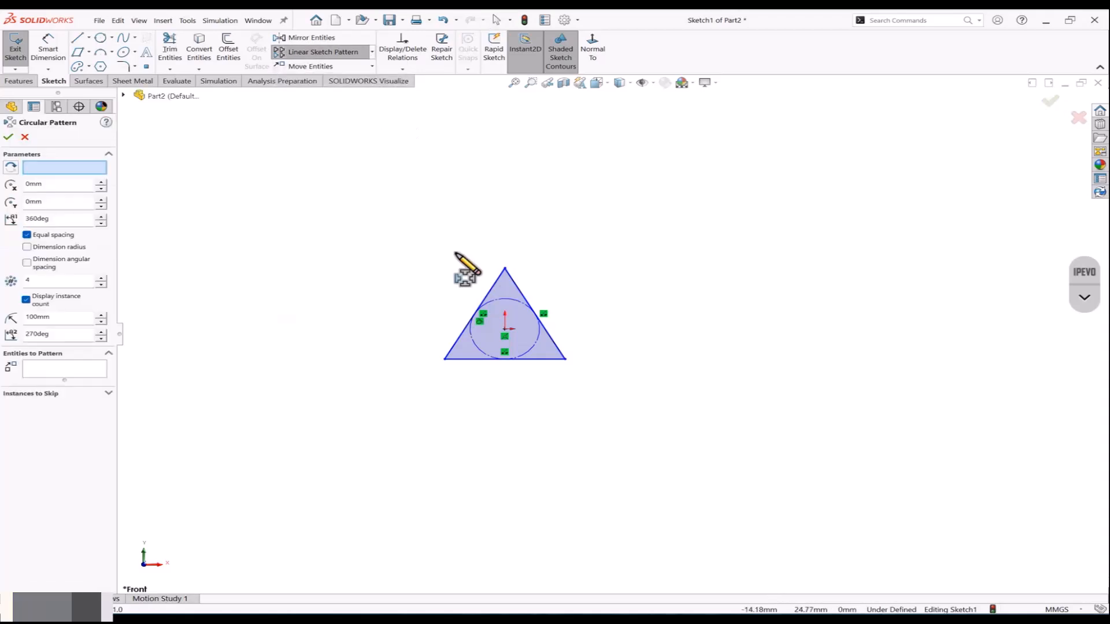
pyautogui.click(504, 270)
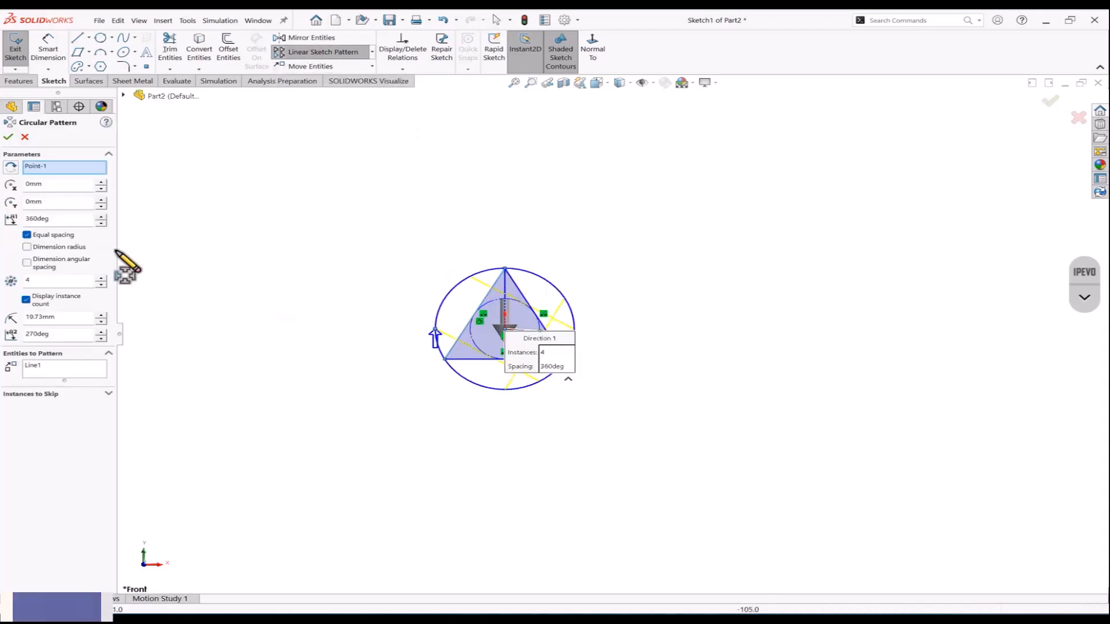
pyautogui.scroll(-3, 469, 347)
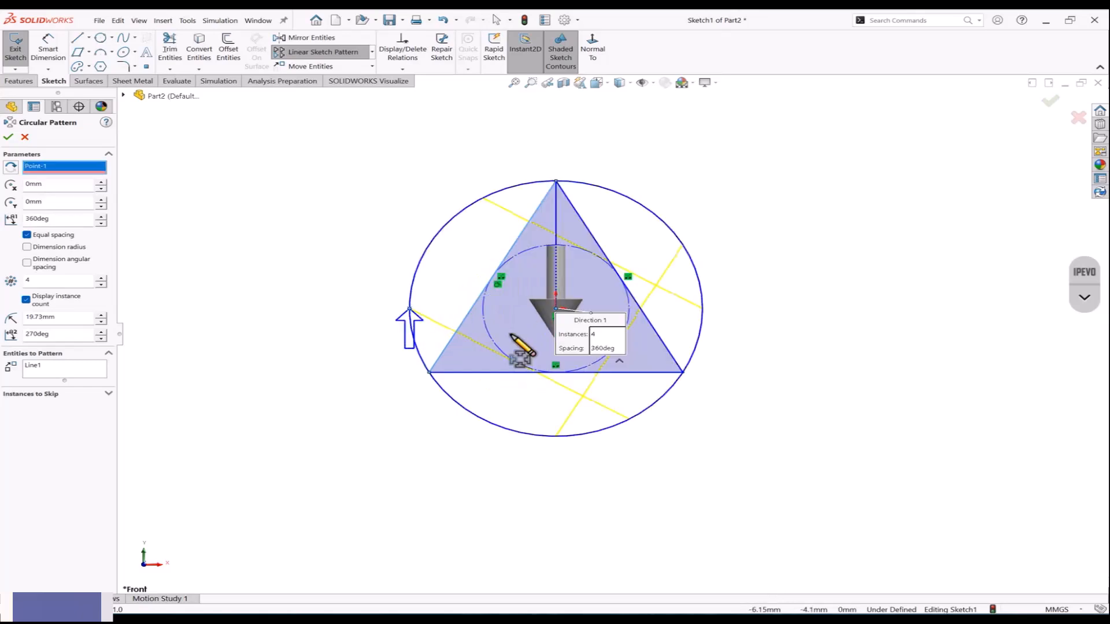
pyautogui.click(556, 308)
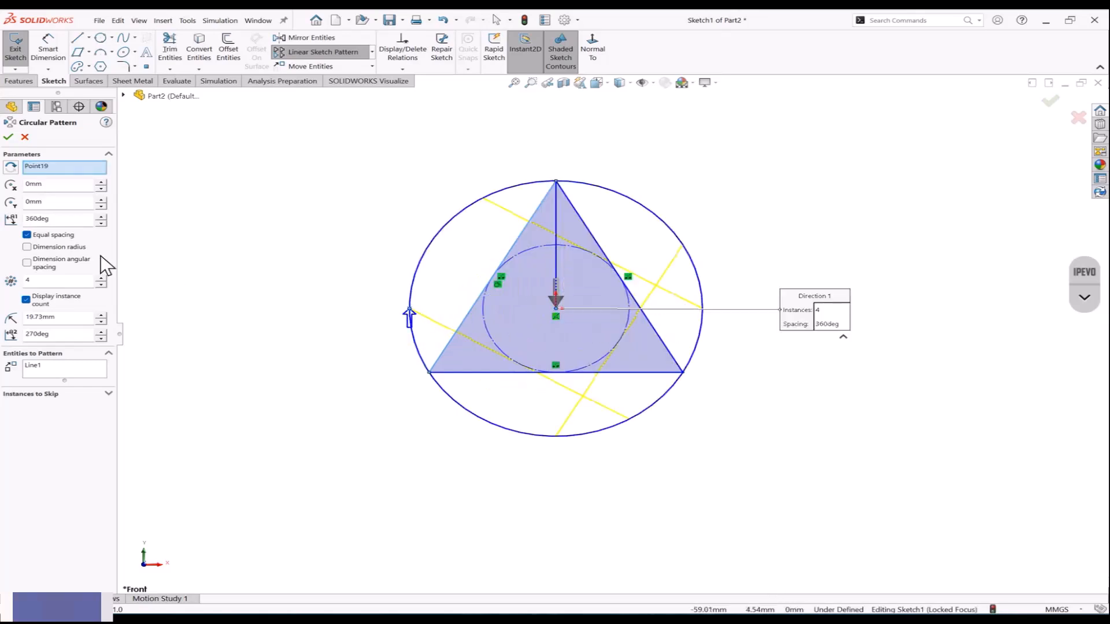
pyautogui.click(101, 278)
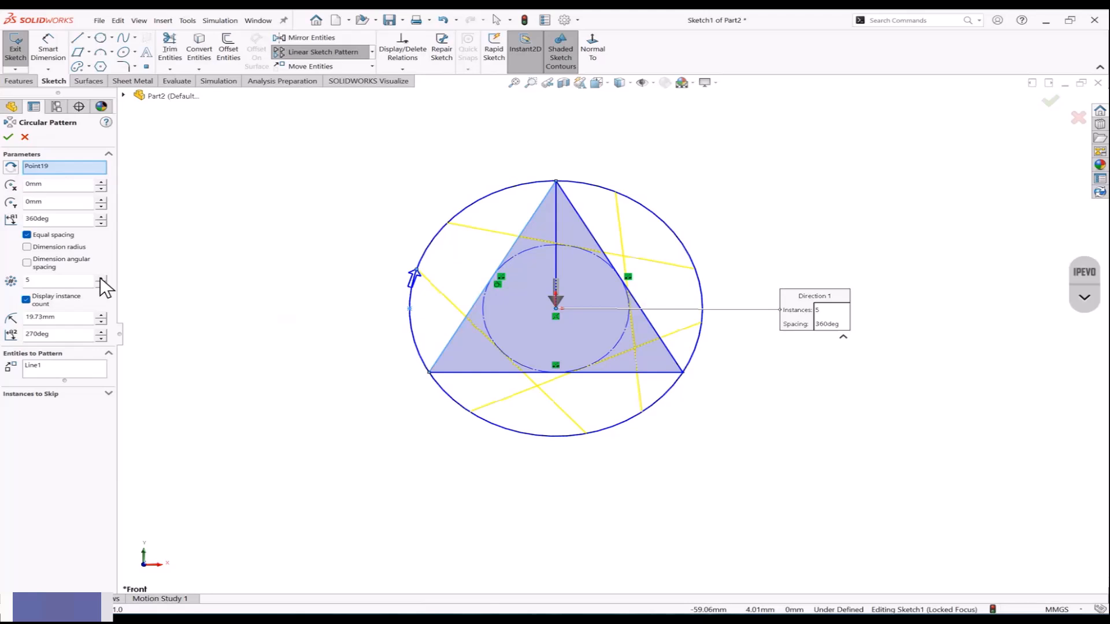
# Step: Add the triangle's other two sides to the circular pattern and apply it with 5 instances
pyautogui.click(54, 370)
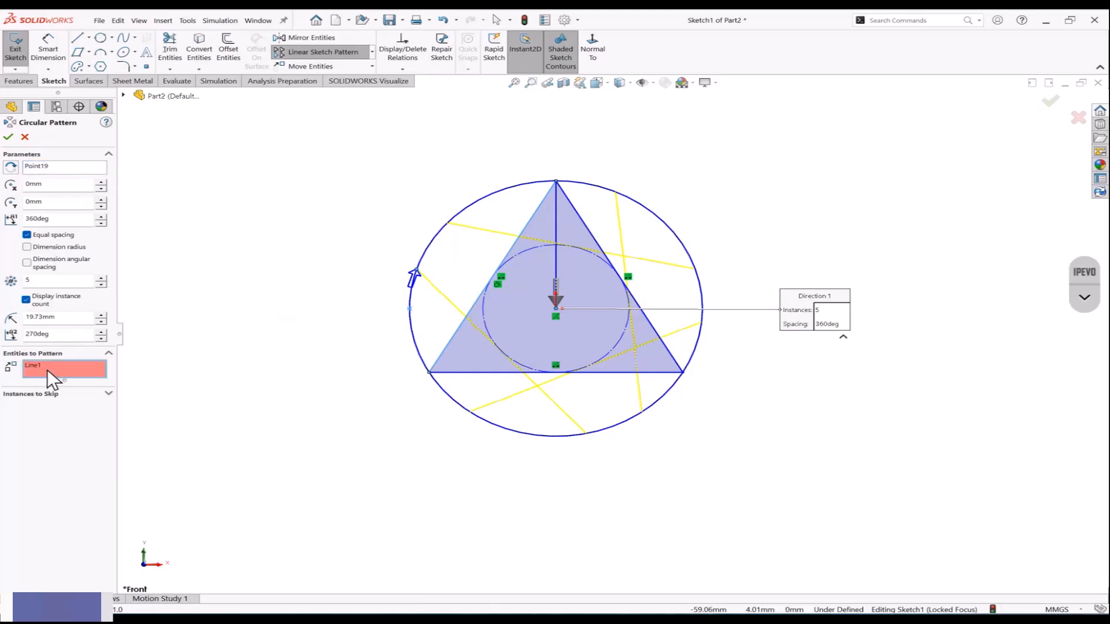
pyautogui.click(589, 229)
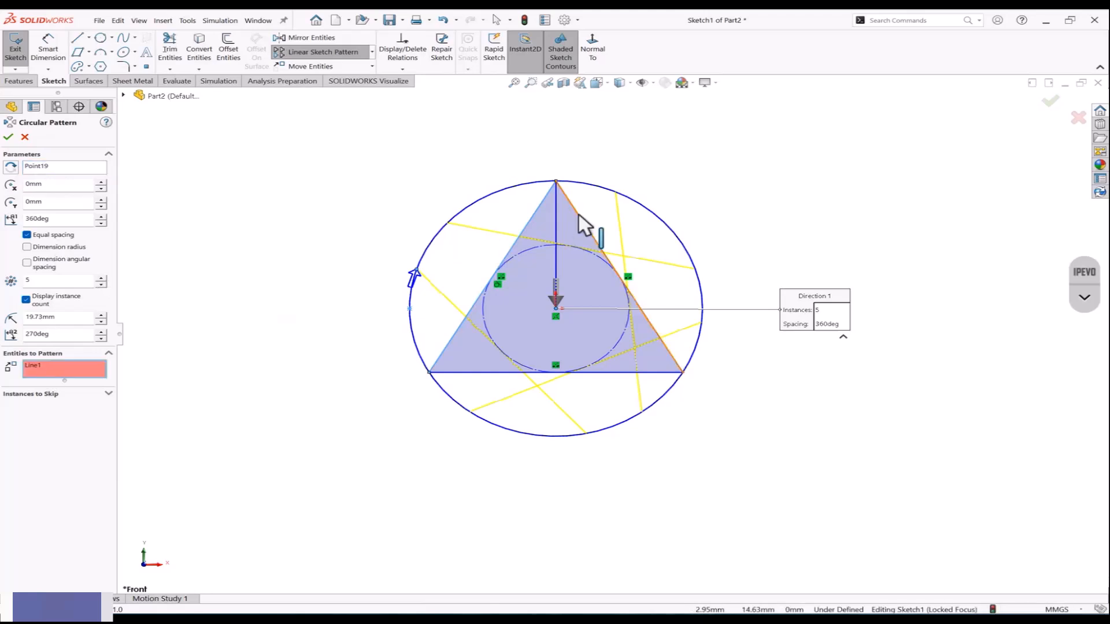
pyautogui.click(619, 373)
pyautogui.click(101, 278)
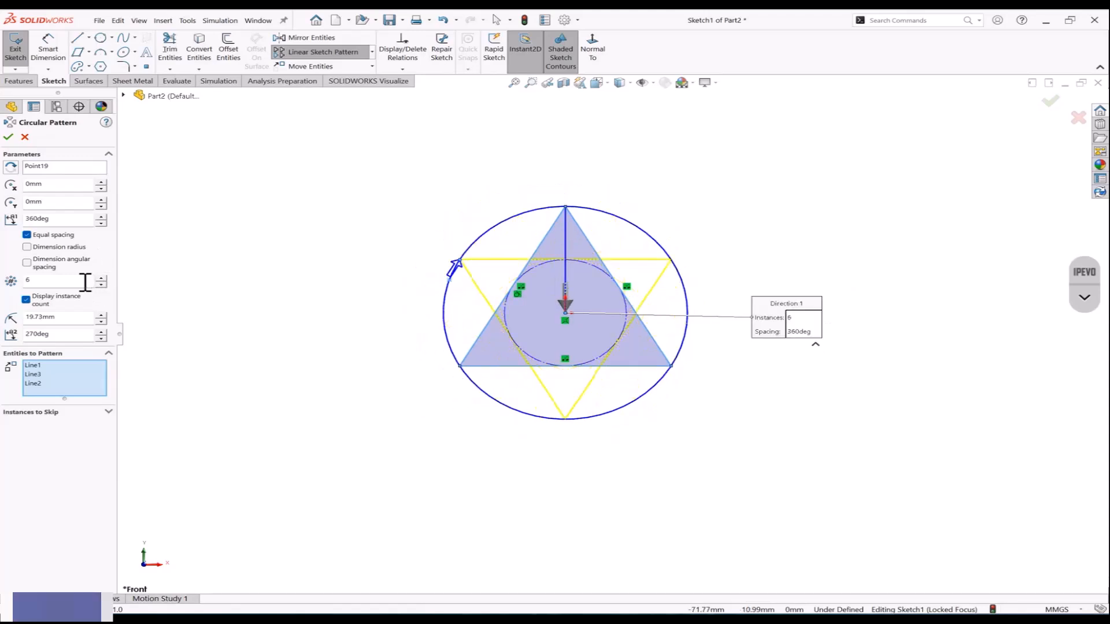
pyautogui.doubleClick(85, 283)
pyautogui.write('5')
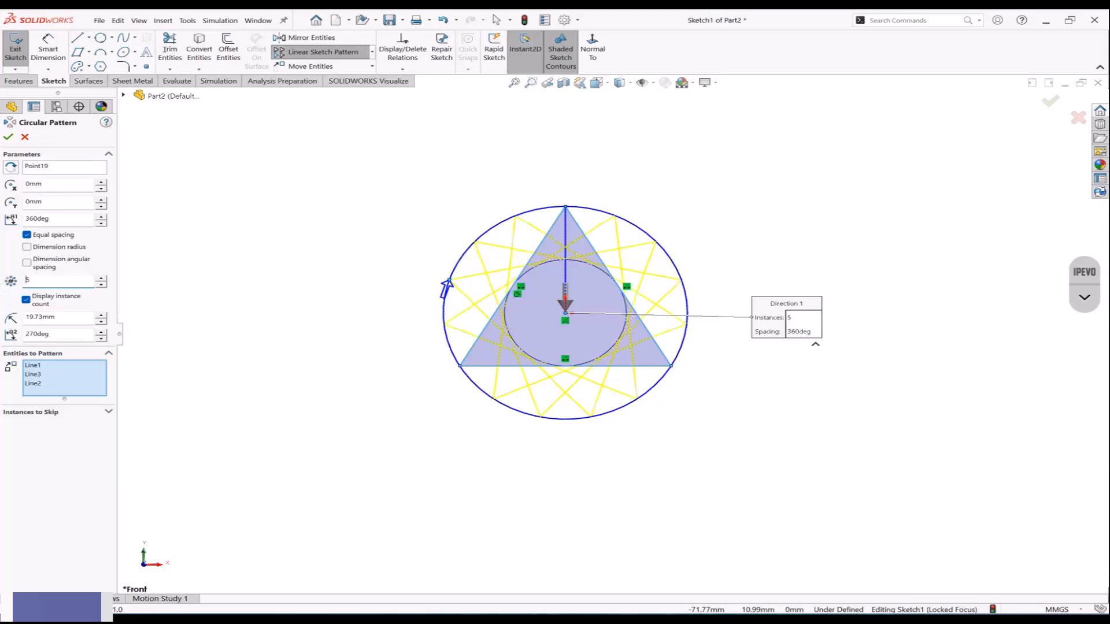
pyautogui.click(9, 137)
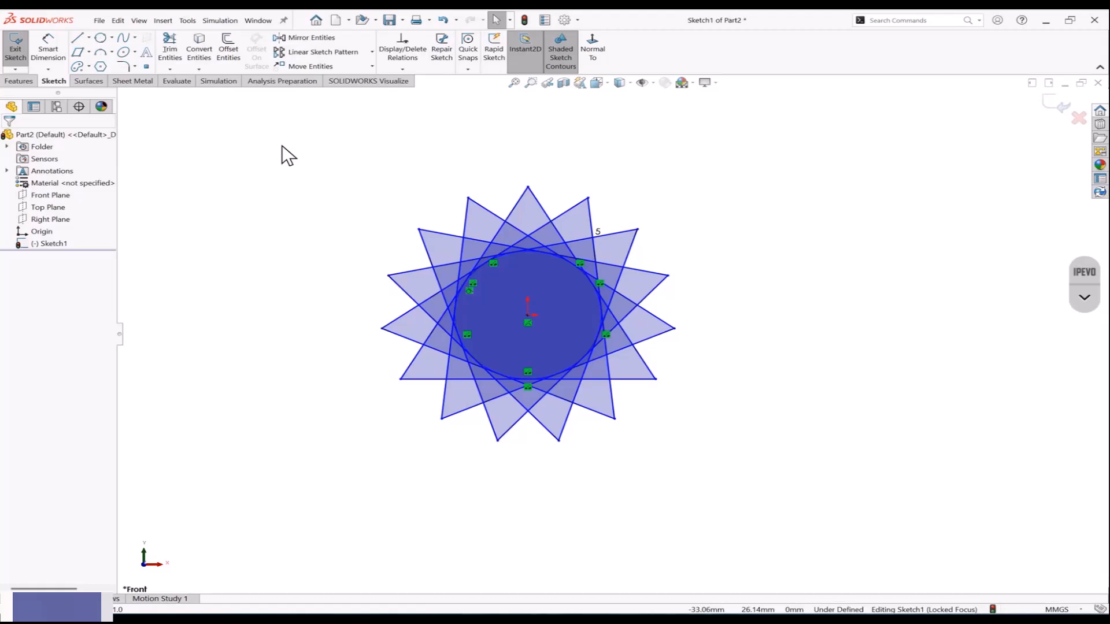
# Step: Power-trim all geometry inside the patterned triangles, keeping only the outer star outline
pyautogui.click(170, 50)
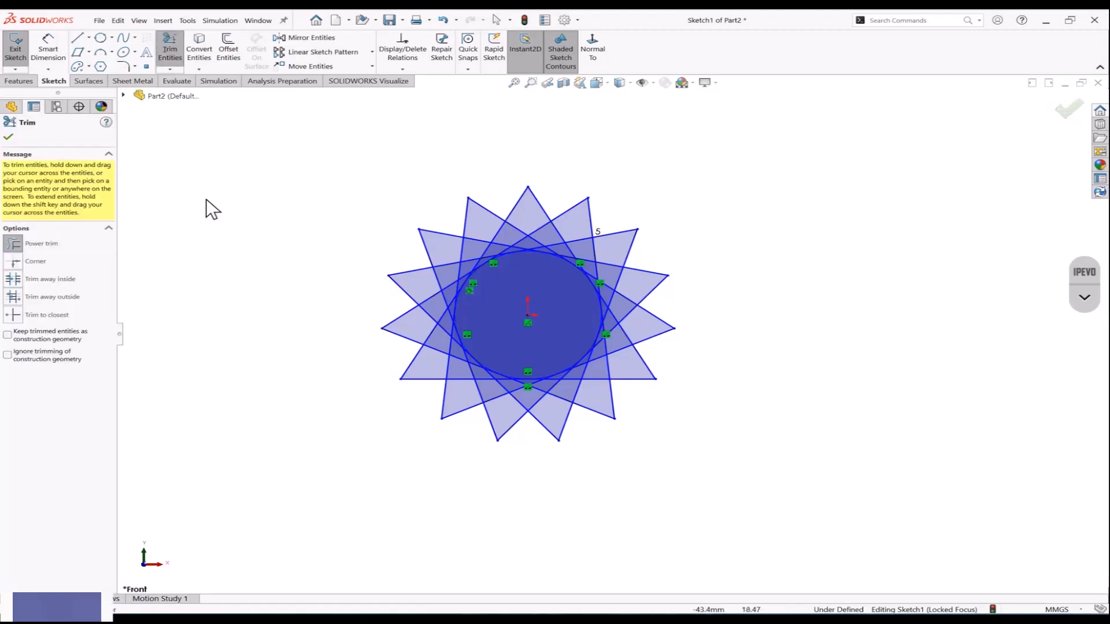
pyautogui.scroll(-2, 544, 294)
pyautogui.moveTo(540, 277)
pyautogui.mouseDown()
pyautogui.moveTo(527, 243)
pyautogui.moveTo(449, 244)
pyautogui.moveTo(404, 283)
pyautogui.moveTo(395, 323)
pyautogui.moveTo(408, 376)
pyautogui.moveTo(471, 425)
pyautogui.moveTo(553, 446)
pyautogui.moveTo(630, 370)
pyautogui.moveTo(558, 269)
pyautogui.moveTo(425, 286)
pyautogui.moveTo(456, 299)
pyautogui.moveTo(480, 366)
pyautogui.moveTo(439, 393)
pyautogui.moveTo(398, 325)
pyautogui.moveTo(545, 293)
pyautogui.moveTo(488, 228)
pyautogui.moveTo(520, 215)
pyautogui.moveTo(598, 254)
pyautogui.moveTo(589, 248)
pyautogui.moveTo(639, 257)
pyautogui.moveTo(621, 236)
pyautogui.moveTo(657, 291)
pyautogui.moveTo(665, 332)
pyautogui.moveTo(612, 423)
pyautogui.moveTo(653, 394)
pyautogui.moveTo(501, 415)
pyautogui.moveTo(567, 439)
pyautogui.moveTo(535, 443)
pyautogui.moveTo(438, 425)
pyautogui.moveTo(466, 411)
pyautogui.mouseUp()
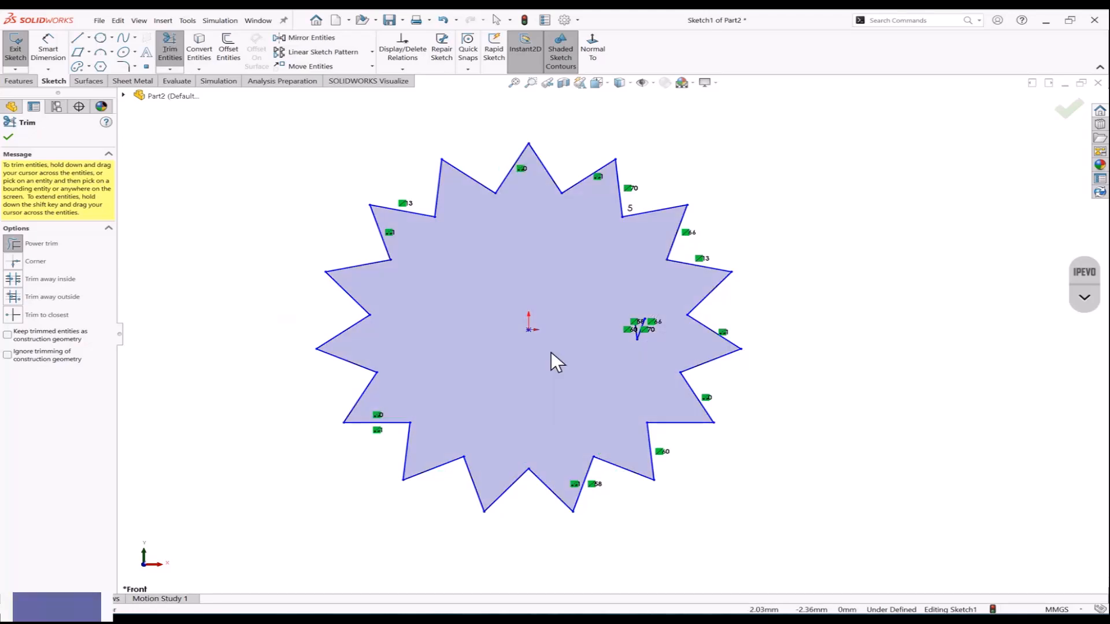
pyautogui.moveTo(560, 338); pyautogui.dragTo(651, 321)
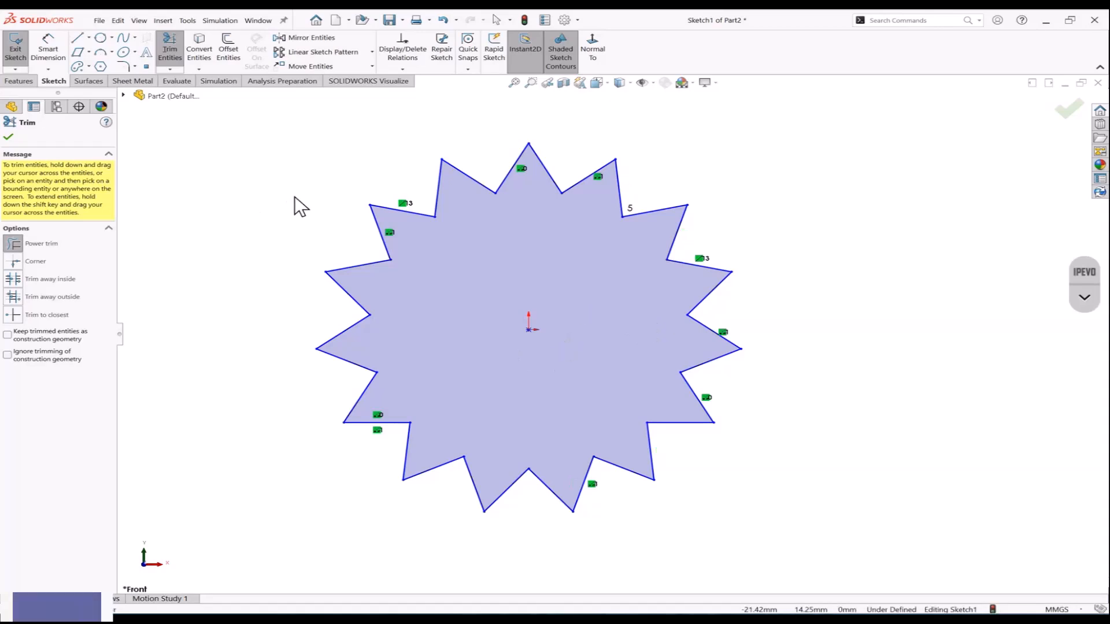
# Step: Try power-trimming edges of the star's upper-left teeth from outside the outline, and undo the trims
pyautogui.moveTo(298, 245)
pyautogui.mouseDown()
pyautogui.moveTo(407, 230)
pyautogui.moveTo(426, 215)
pyautogui.moveTo(426, 179)
pyautogui.mouseUp()
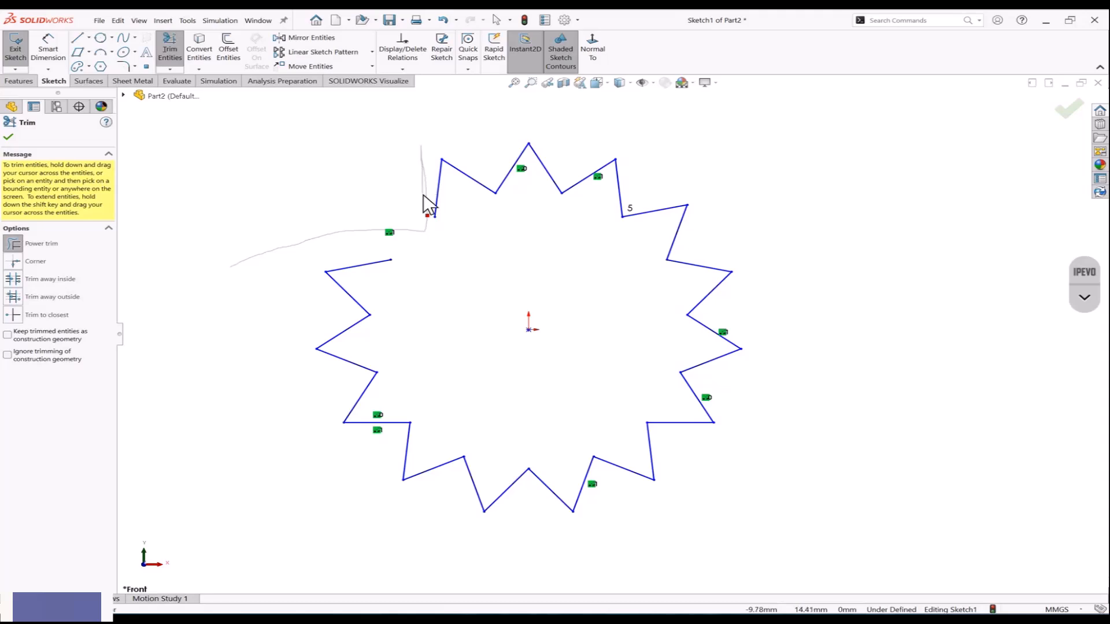
pyautogui.hotkey('ctrl', 'z')
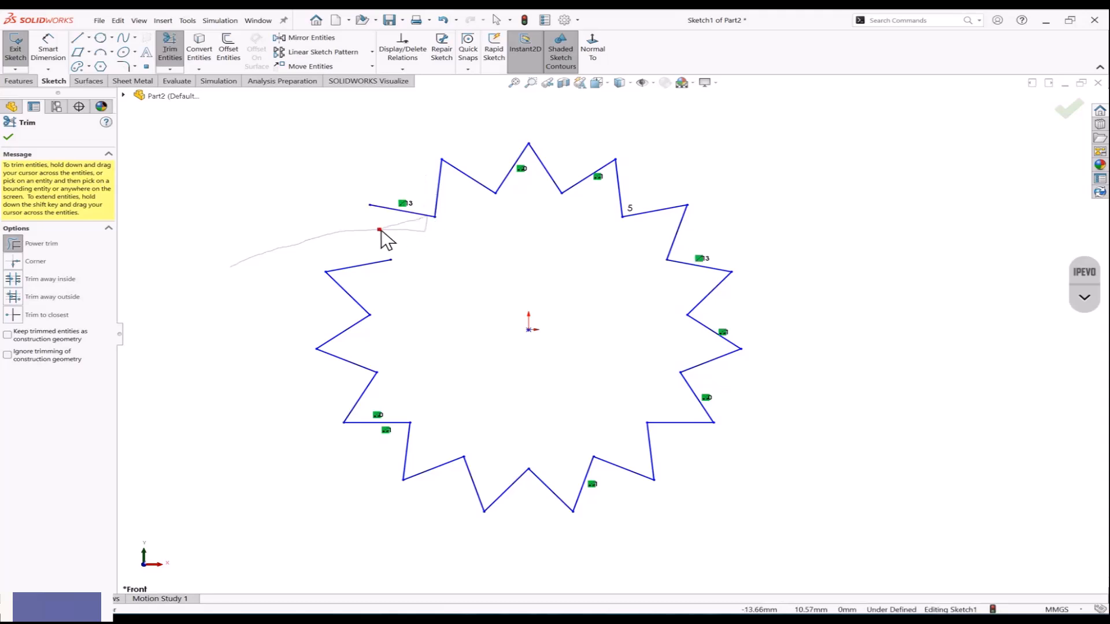
pyautogui.hotkey('ctrl', 'z')
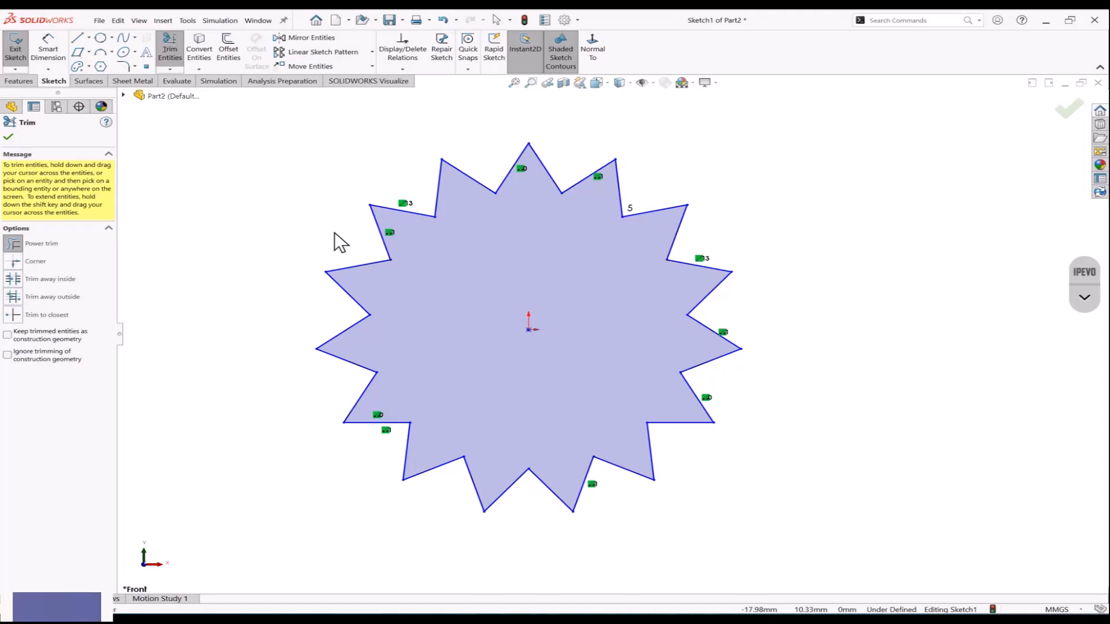
# Step: Sketch a vertical line about 26 mm long to the left of the star, and a horizontal line crossing it near its lower end
pyautogui.scroll(2, 310, 330)
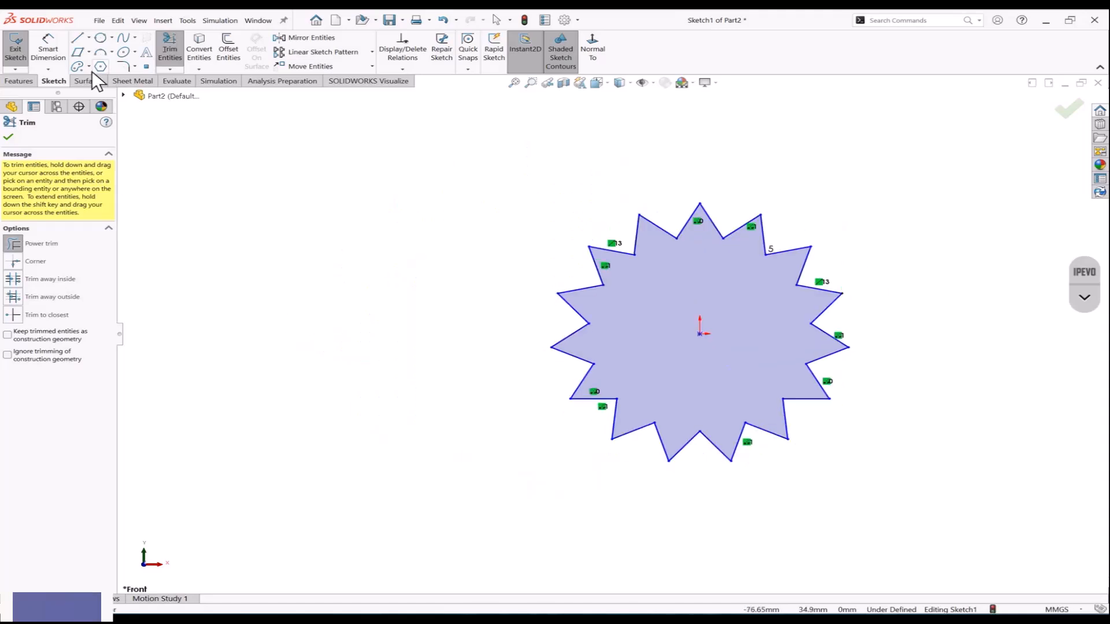
pyautogui.click(77, 38)
pyautogui.click(252, 225)
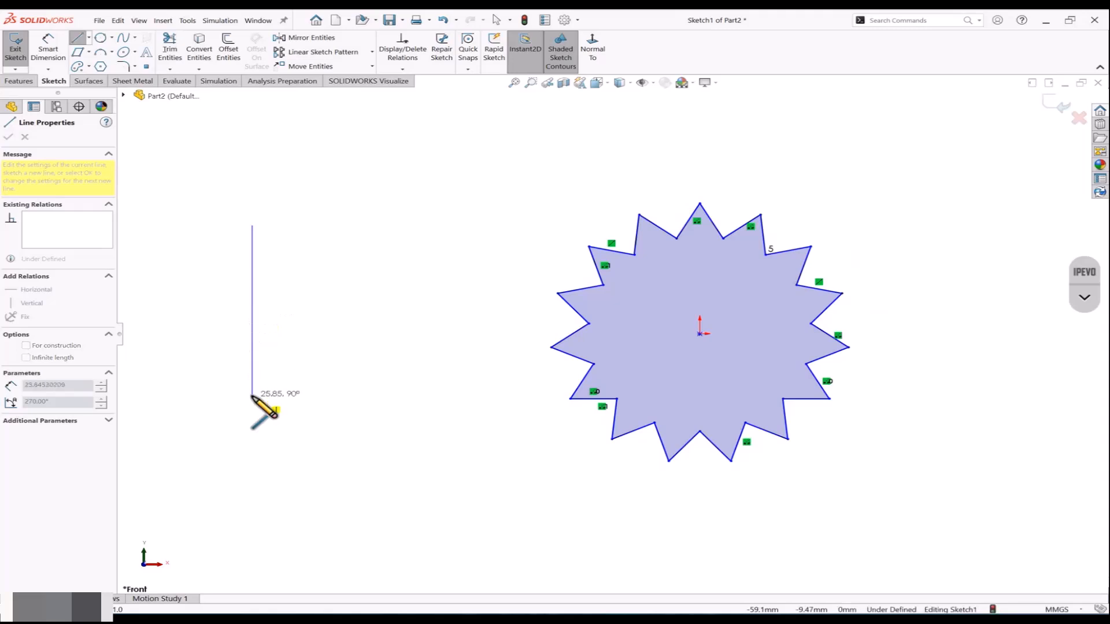
pyautogui.doubleClick(252, 397)
pyautogui.click(77, 38)
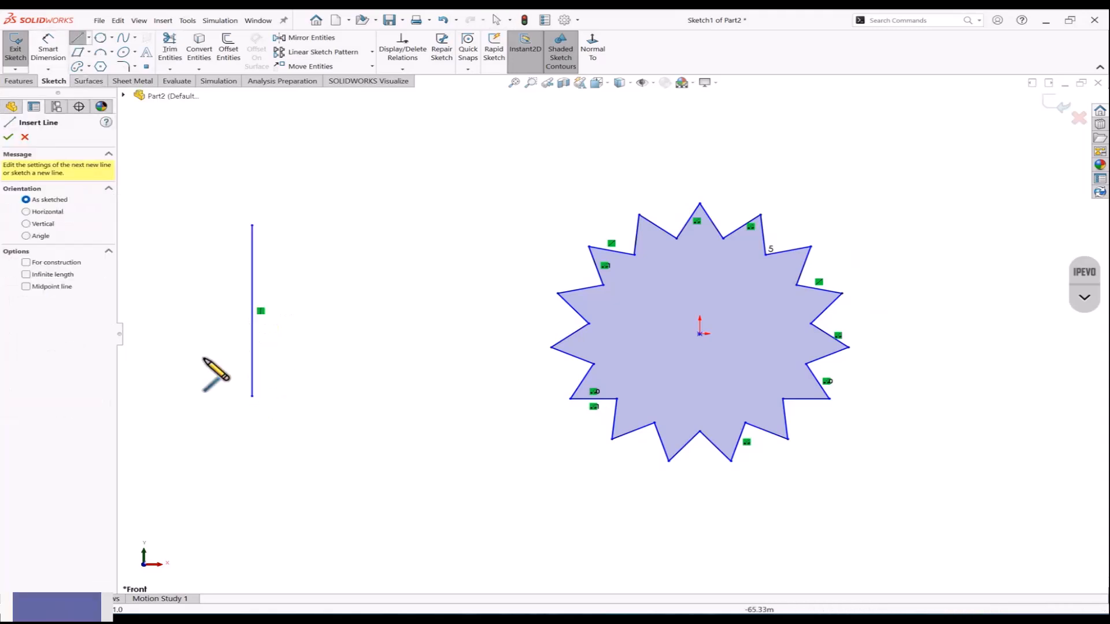
pyautogui.click(194, 364)
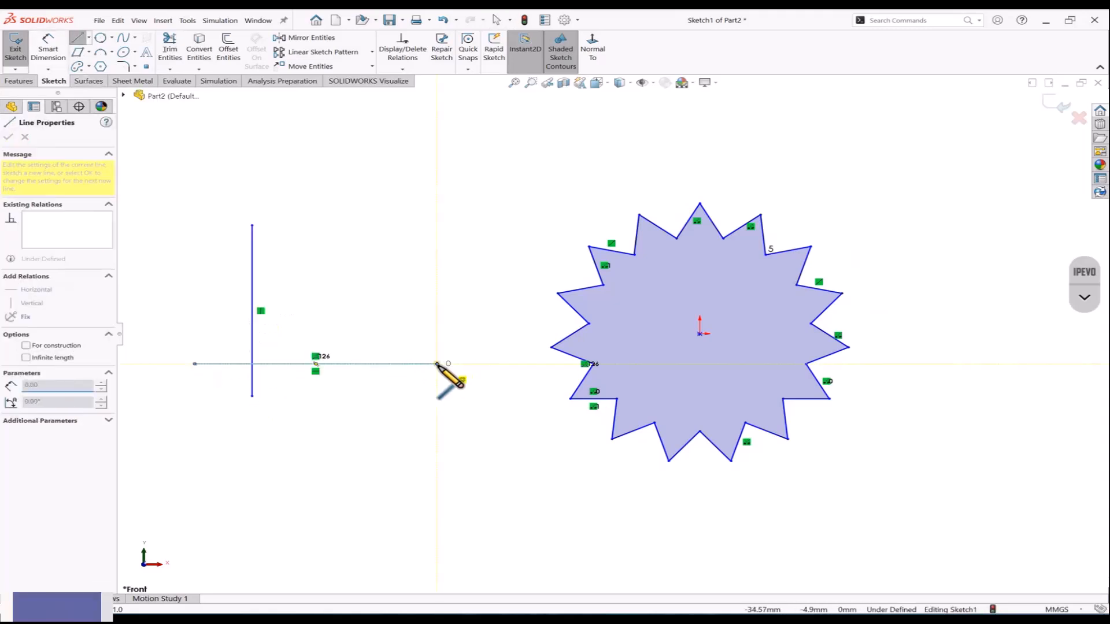
pyautogui.doubleClick(437, 363)
# Step: Sketch a slanted line from the horizontal line's right end to above the vertical line, and shift its upper endpoint slightly right
pyautogui.click(78, 38)
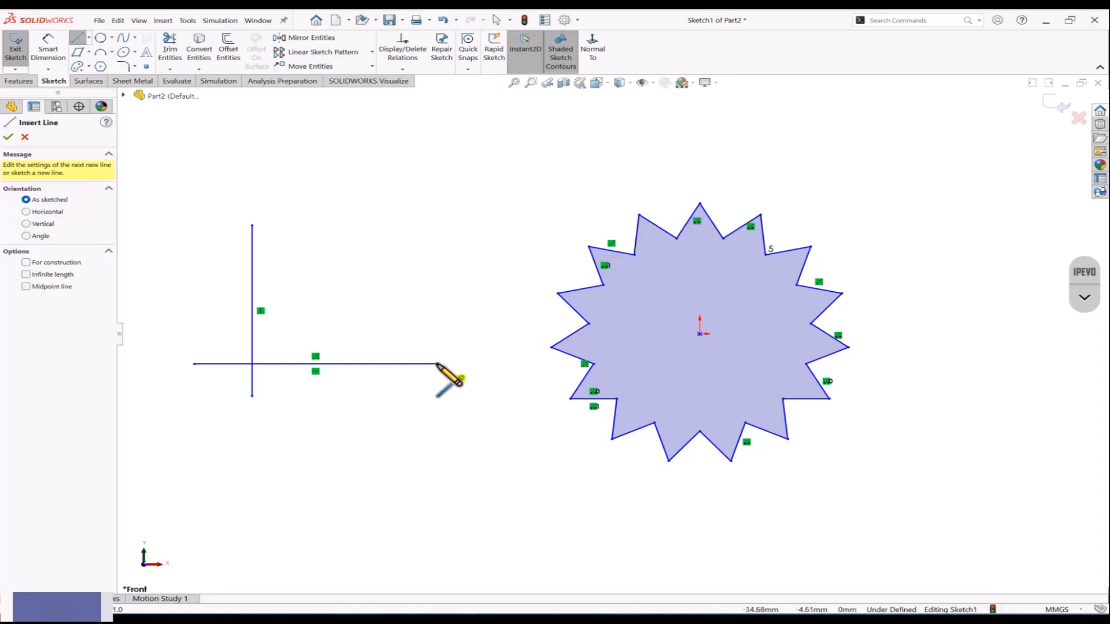
pyautogui.click(437, 363)
pyautogui.doubleClick(252, 136)
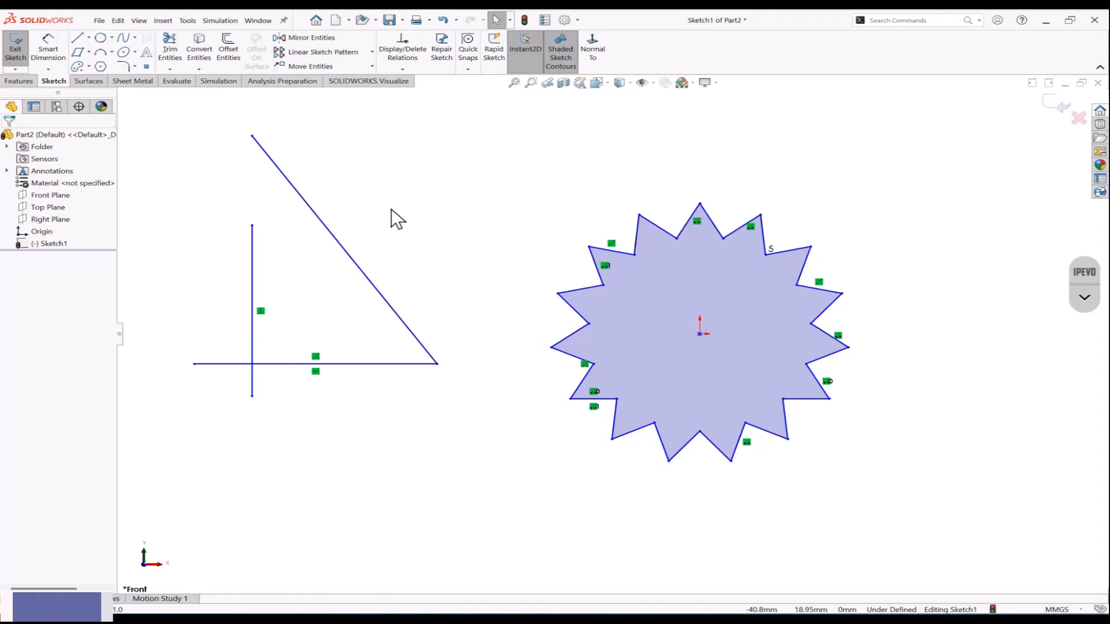
pyautogui.moveTo(252, 135); pyautogui.dragTo(268, 135)
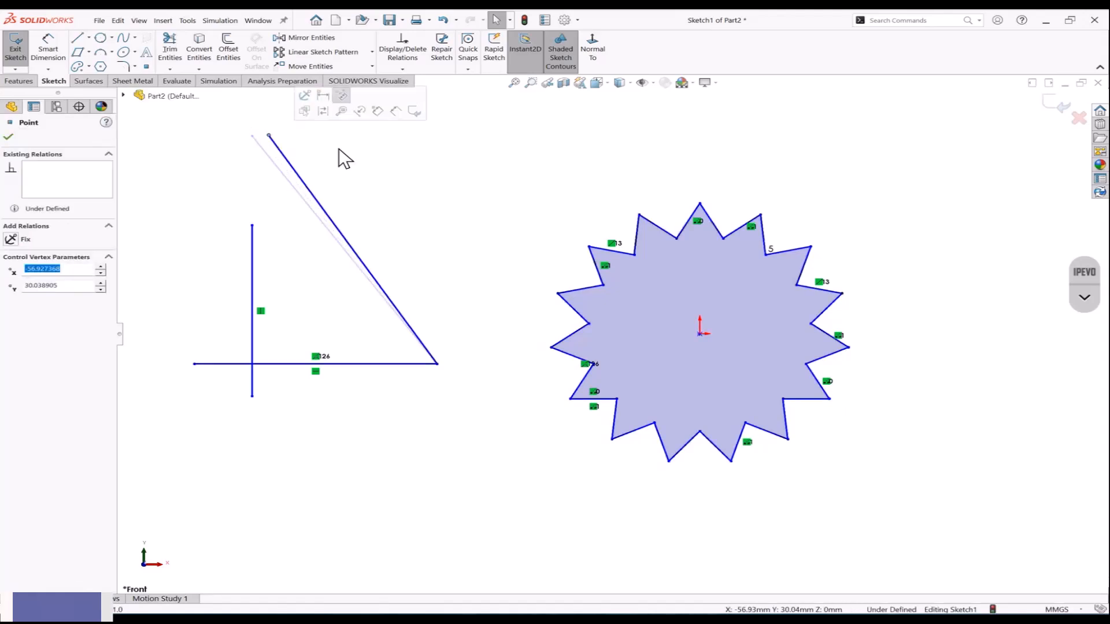
pyautogui.click(365, 153)
# Step: Corner-trim the vertical line with the horizontal line and with the slanted line to form a closed right triangle
pyautogui.click(169, 46)
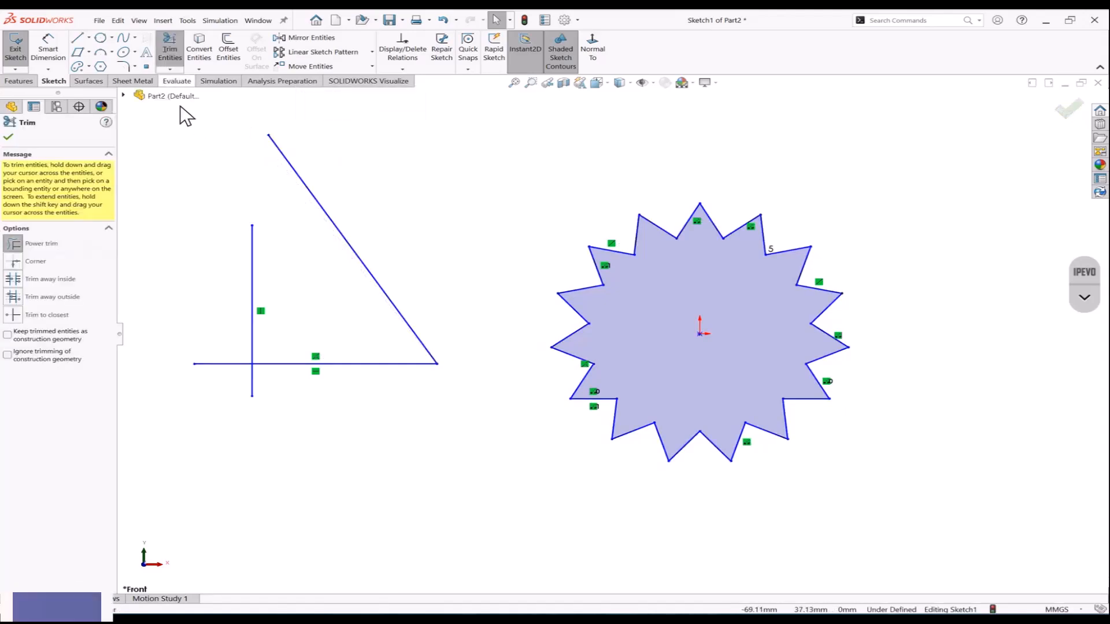
pyautogui.click(17, 261)
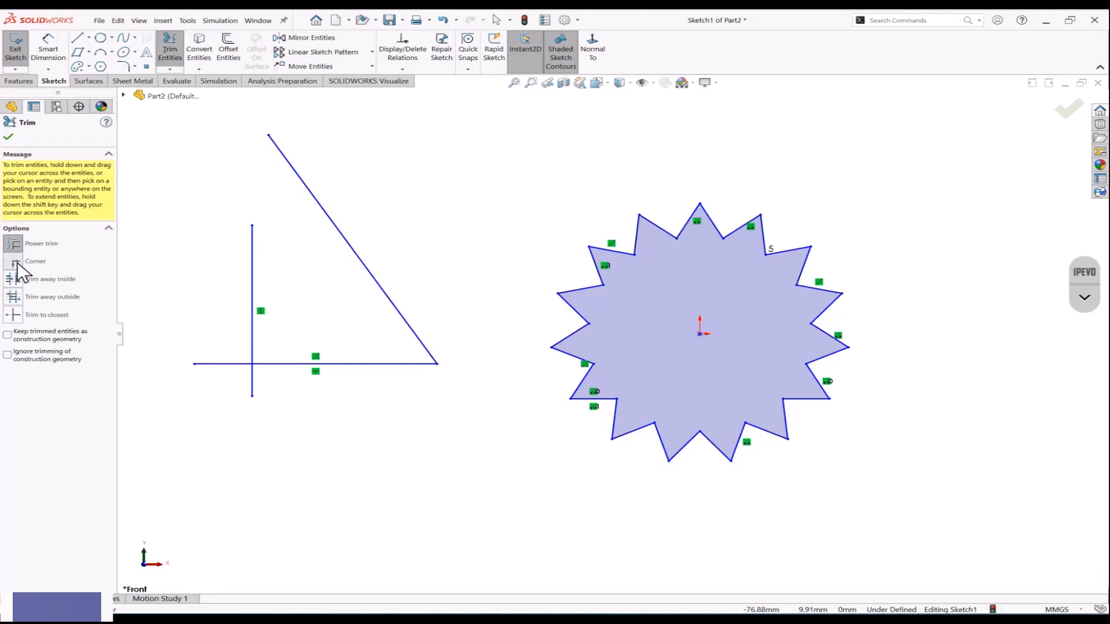
pyautogui.click(252, 336)
pyautogui.click(277, 364)
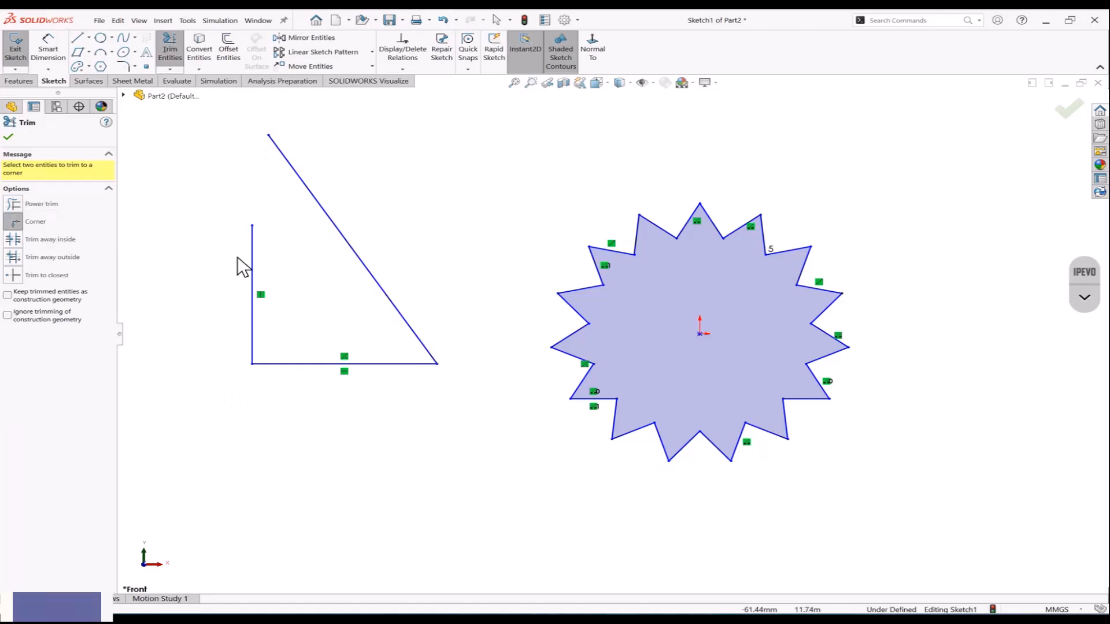
pyautogui.click(253, 252)
pyautogui.click(313, 197)
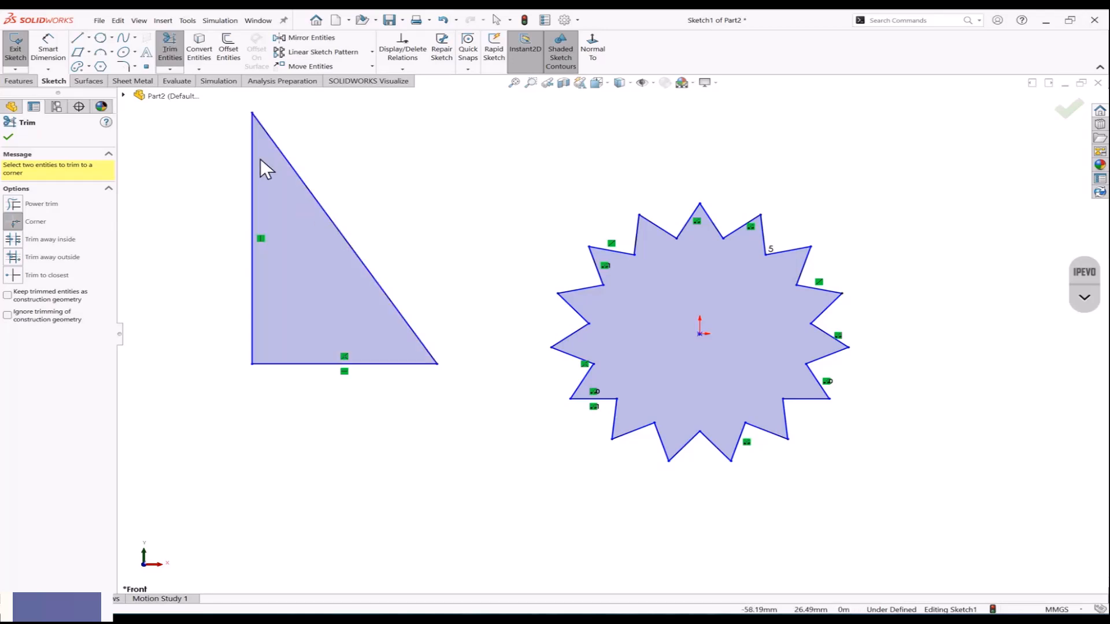
# Step: Sketch a vertical line about 29.5 mm long in the empty area well to the left of the triangle
pyautogui.scroll(1, 284, 250)
pyautogui.scroll(2, 279, 268)
pyautogui.scroll(-1, 265, 262)
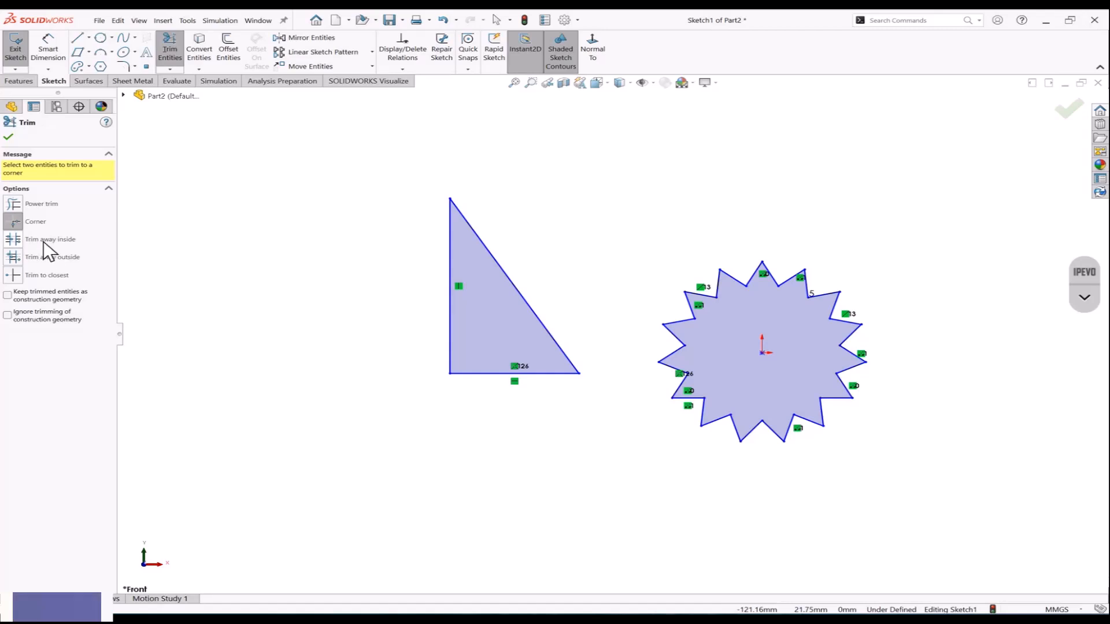
pyautogui.scroll(1, 310, 279)
pyautogui.scroll(-1, 311, 279)
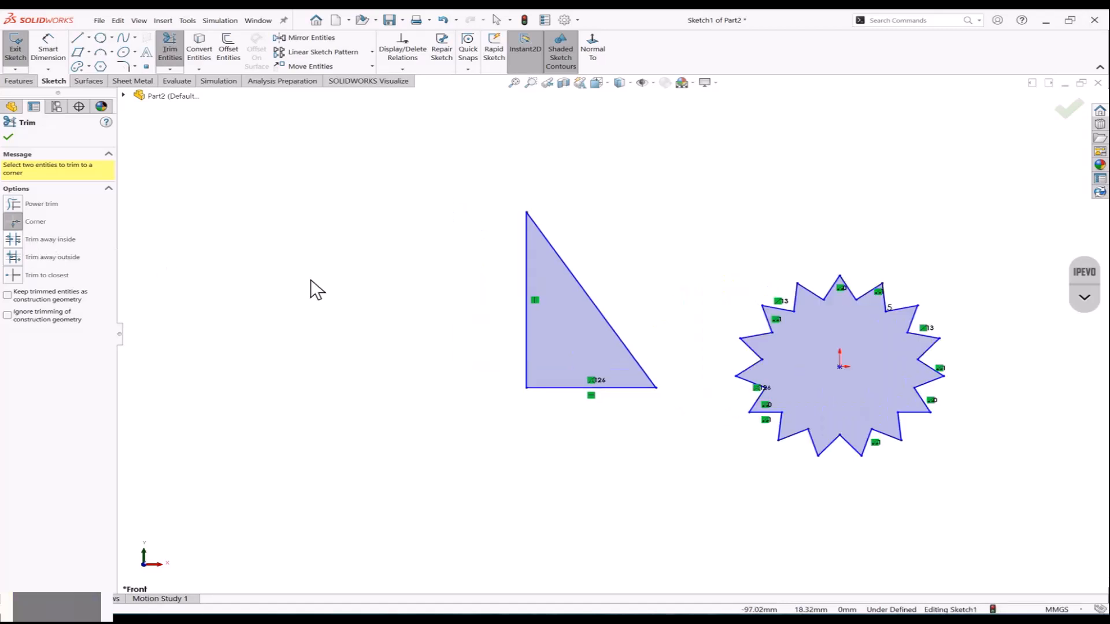
pyautogui.click(78, 38)
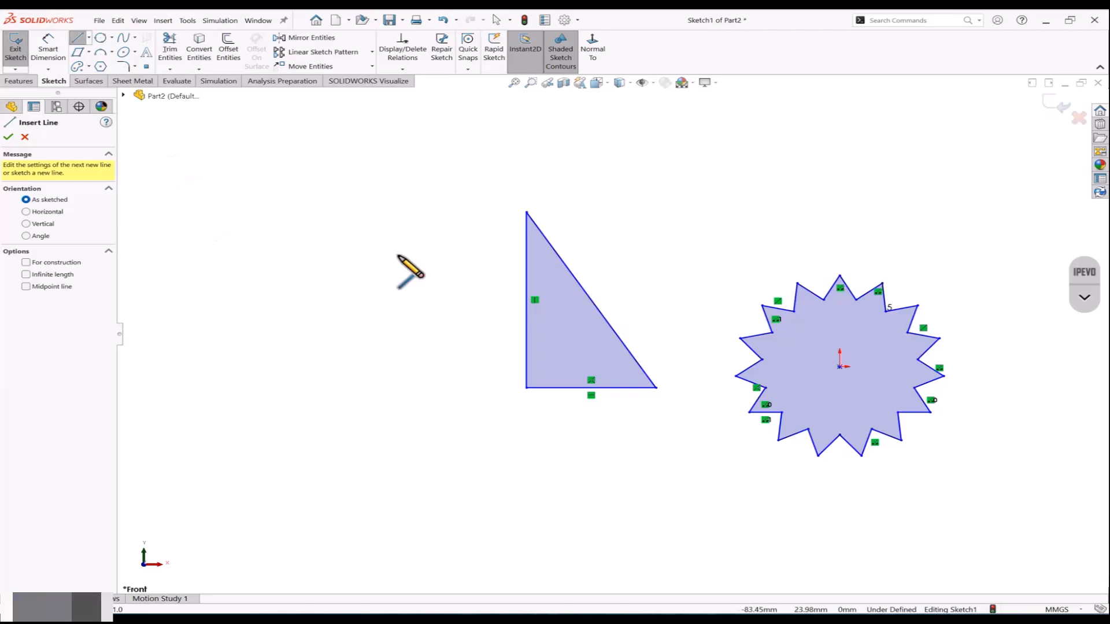
pyautogui.scroll(1, 567, 330)
pyautogui.scroll(-2, 269, 254)
pyautogui.click(253, 236)
pyautogui.click(252, 401)
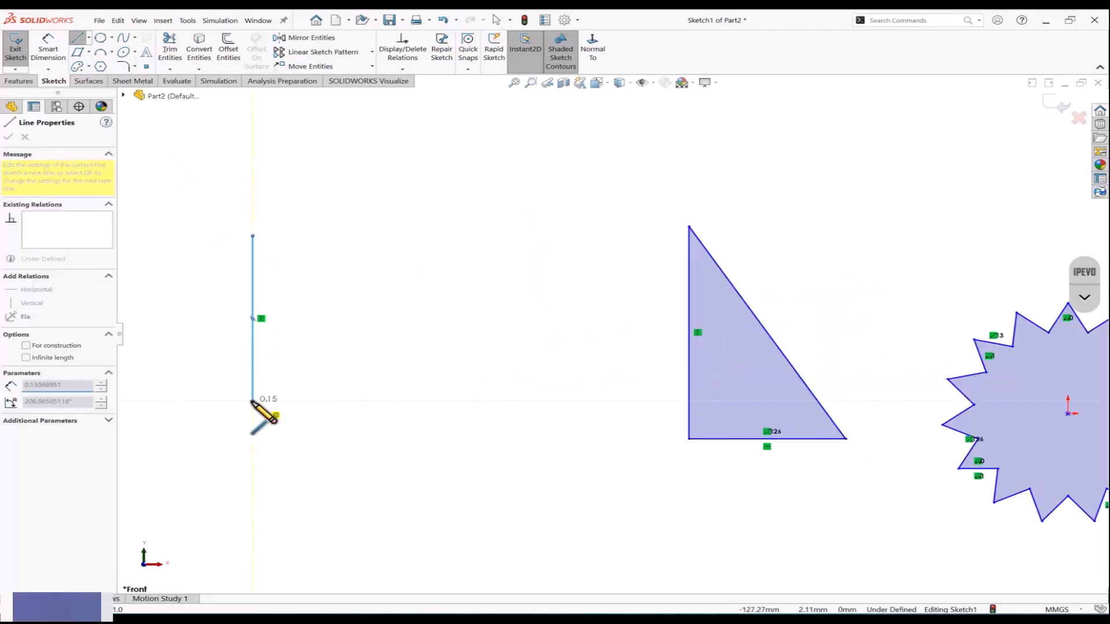
pyautogui.press('Escape')
# Step: Sketch a second and a third vertical line of about 29 mm to the right of the first, with their upper ends level
pyautogui.click(78, 38)
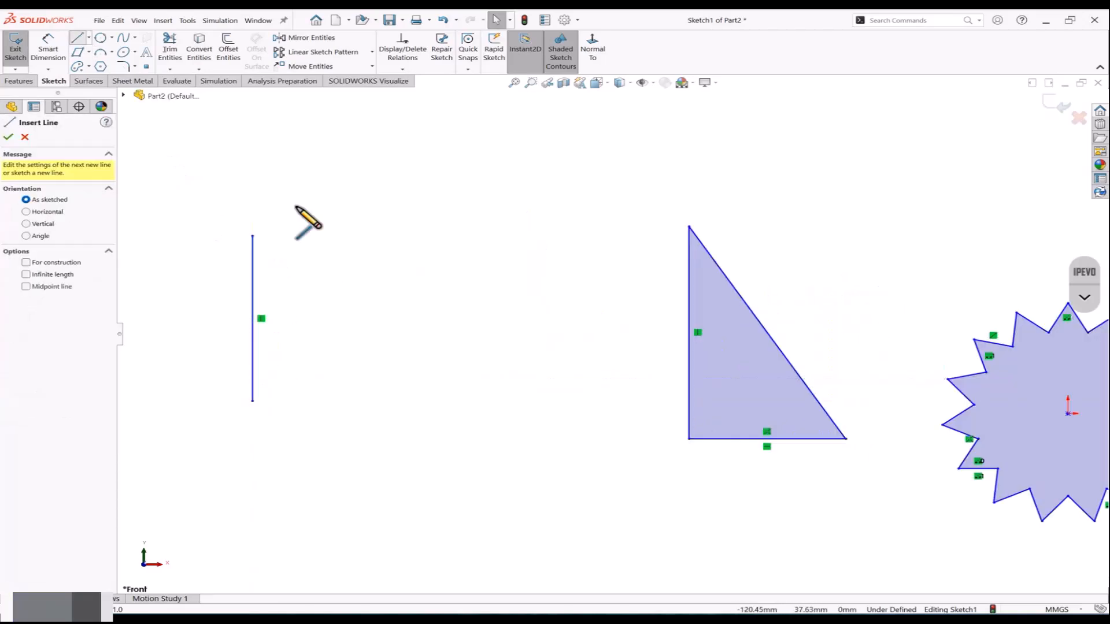
pyautogui.click(296, 235)
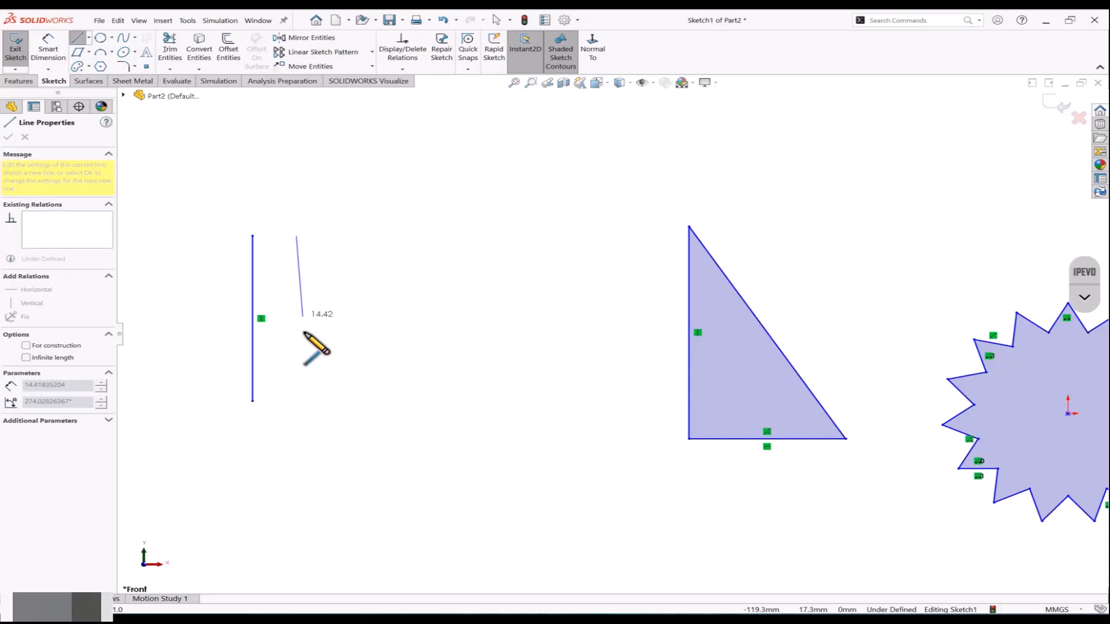
pyautogui.click(297, 399)
pyautogui.press('Escape')
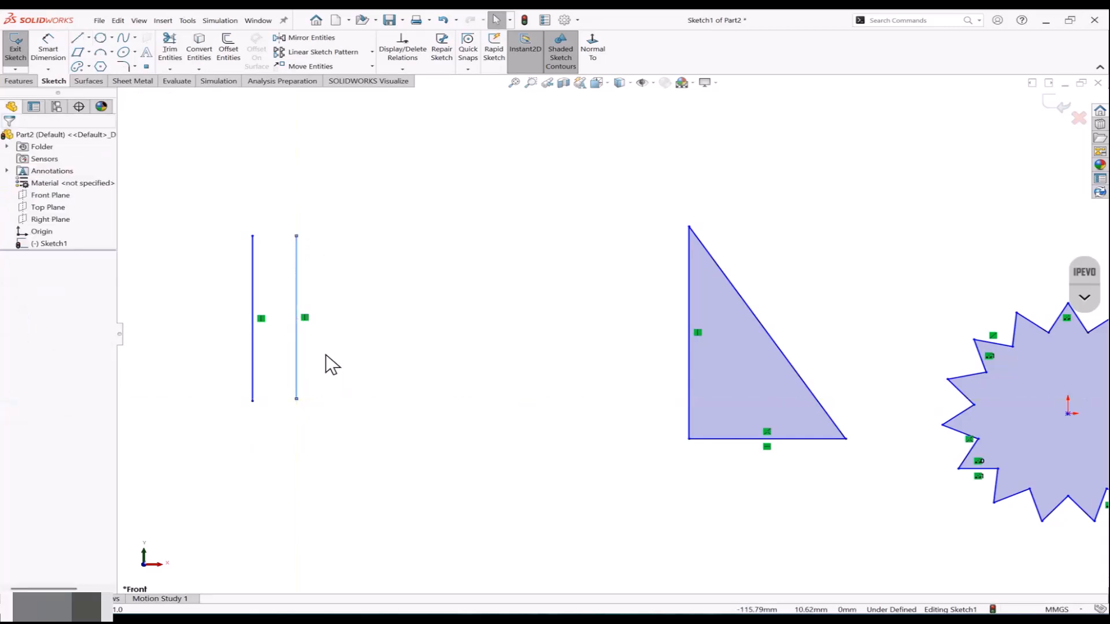
pyautogui.press('l')
pyautogui.click(362, 236)
pyautogui.click(362, 399)
pyautogui.press('Escape')
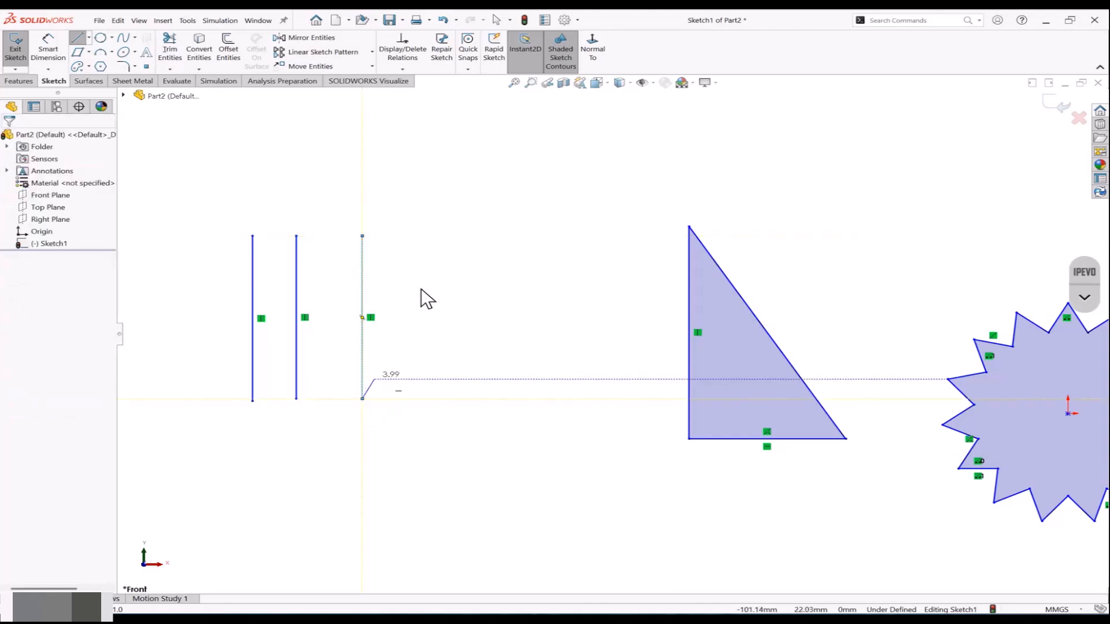
# Step: Add a fourth and a fifth vertical line of about 29 mm between the third line and the triangle, with their upper ends level
pyautogui.press('l')
pyautogui.click(443, 236)
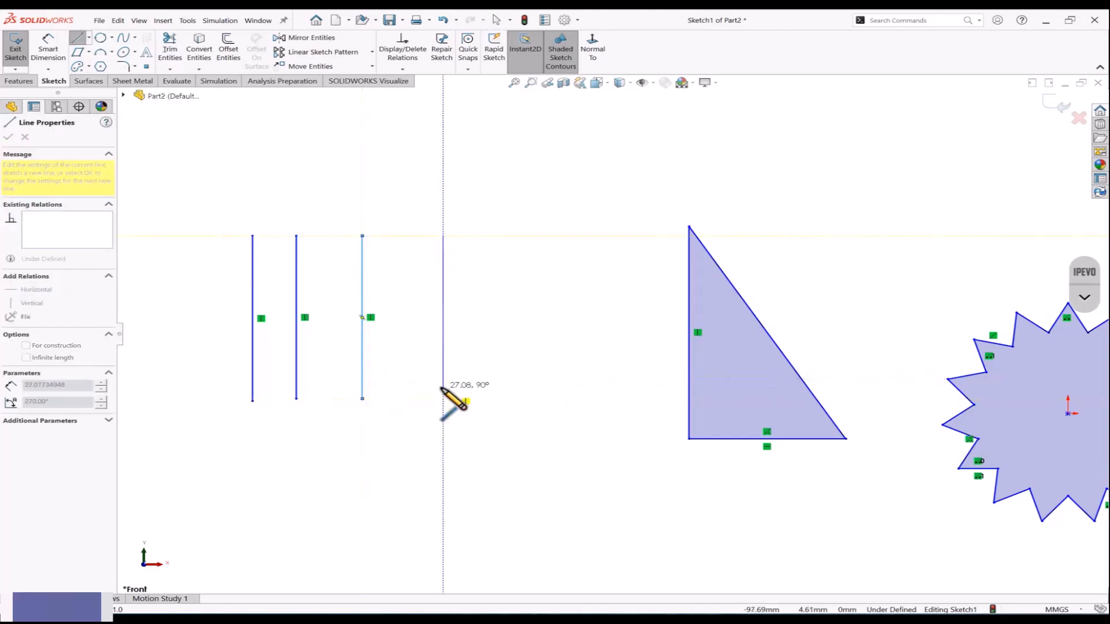
pyautogui.click(443, 399)
pyautogui.press('Escape')
pyautogui.press('l')
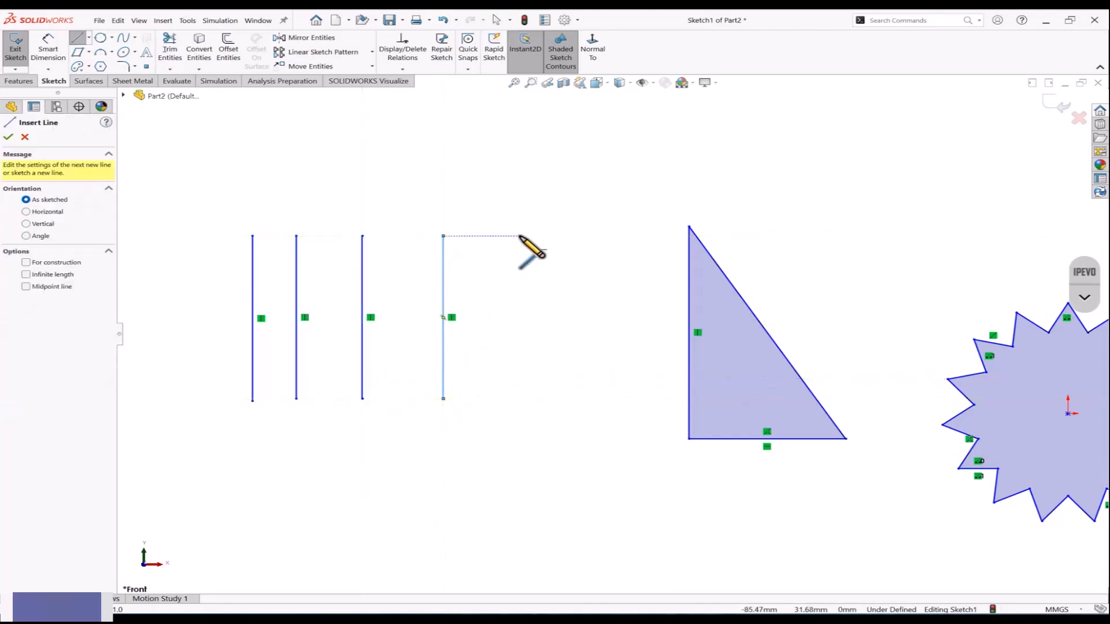
pyautogui.click(519, 236)
pyautogui.click(520, 397)
pyautogui.press('Escape')
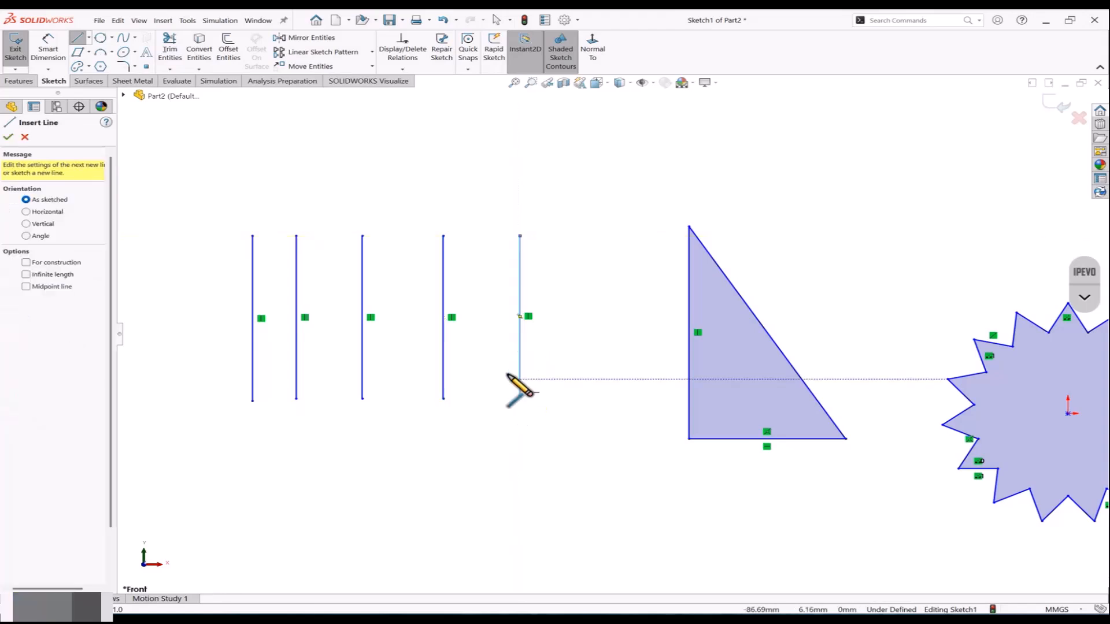
# Step: Sketch two horizontal lines, one above the other, each crossing all five vertical lines and extending past the outer ones
pyautogui.click(170, 278)
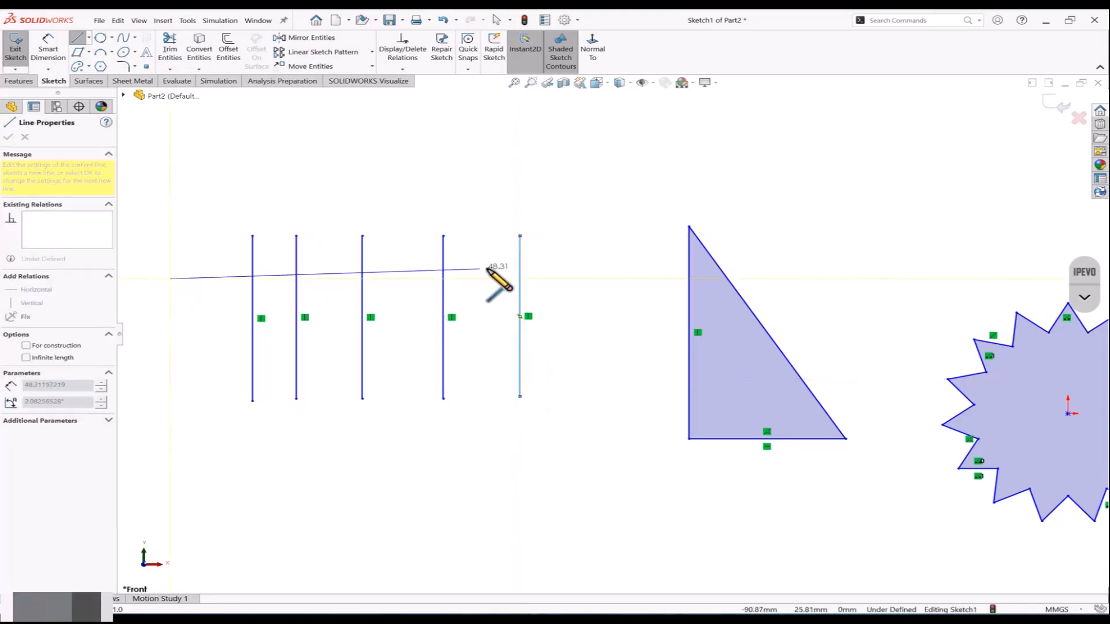
pyautogui.doubleClick(562, 279)
pyautogui.press('Escape')
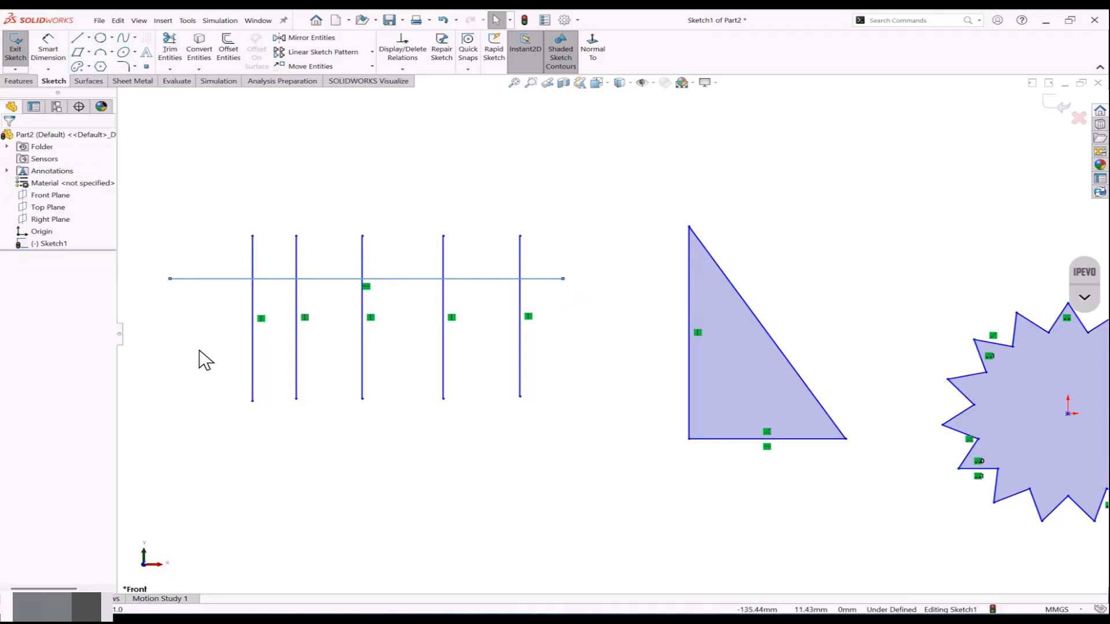
pyautogui.press('l')
pyautogui.click(179, 347)
pyautogui.doubleClick(555, 347)
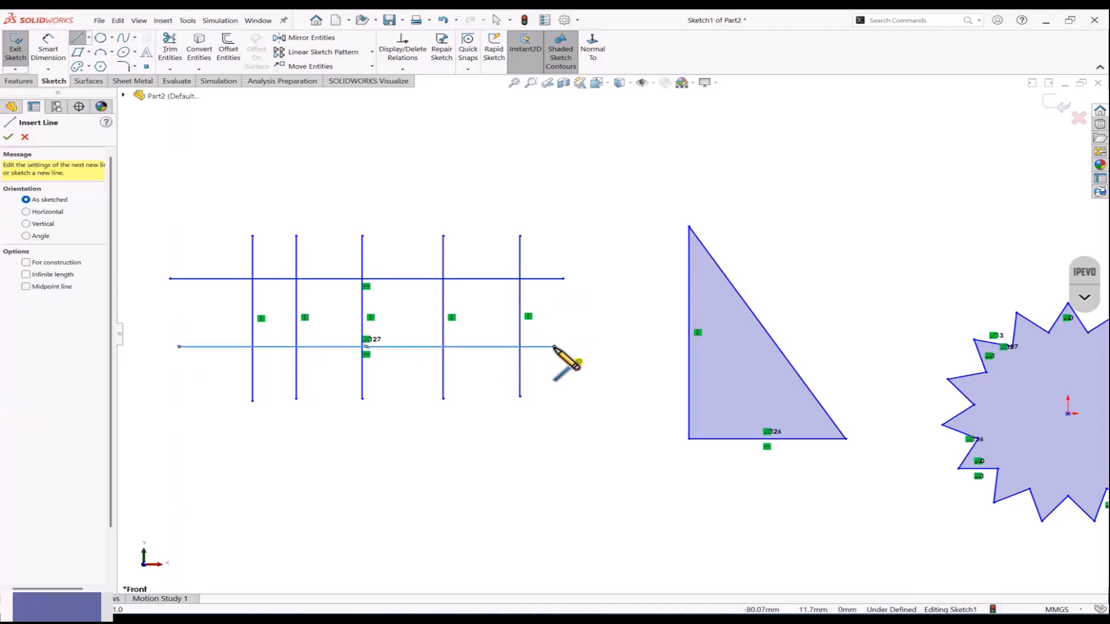
pyautogui.scroll(1, 557, 350)
pyautogui.press('Escape')
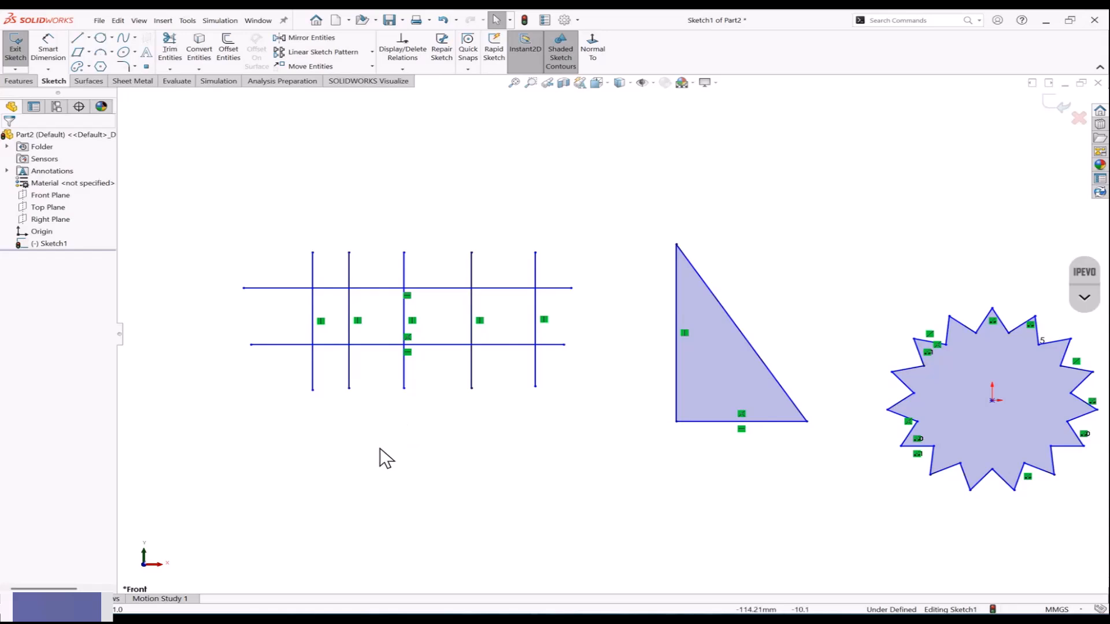
# Step: Try Trim away inside on both horizontal lines with the second and fourth vertical lines as boundaries, and undo the trims
pyautogui.click(170, 51)
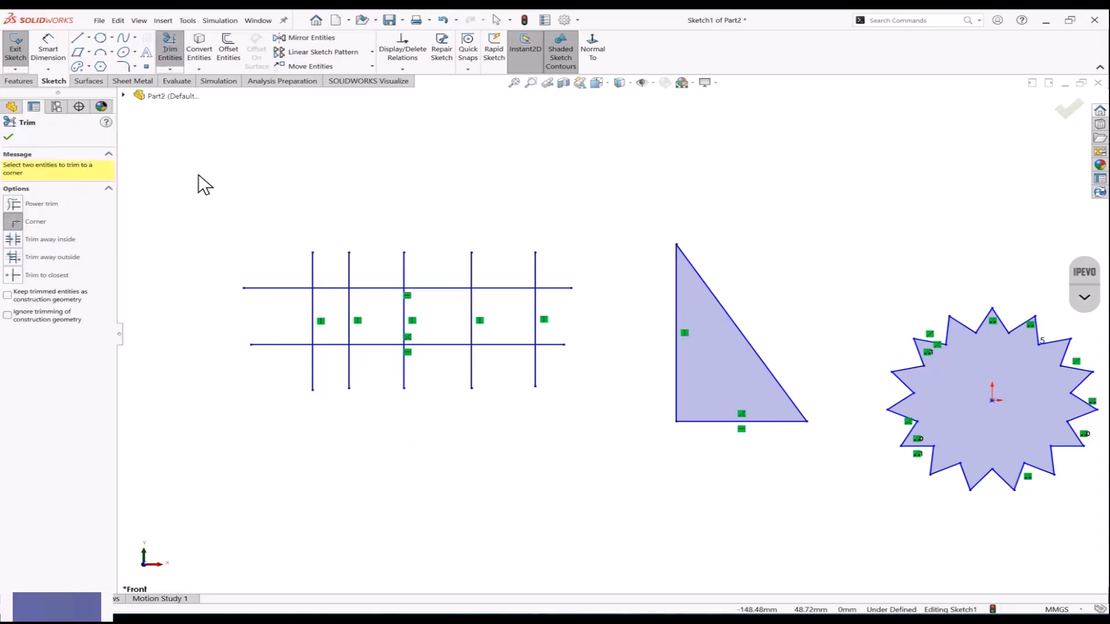
pyautogui.click(20, 242)
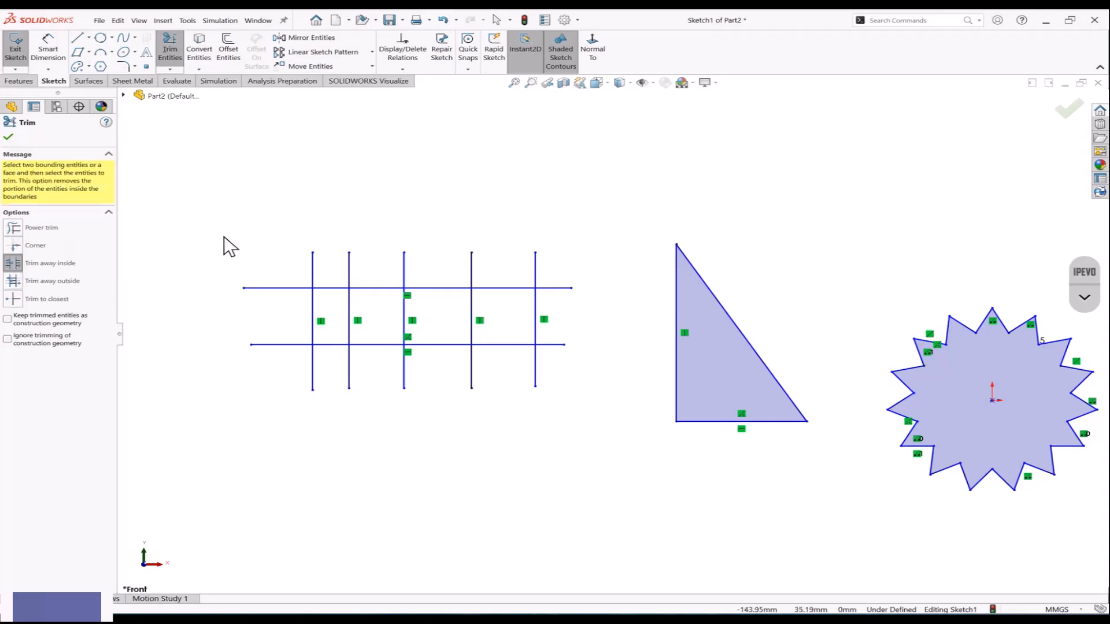
pyautogui.click(350, 272)
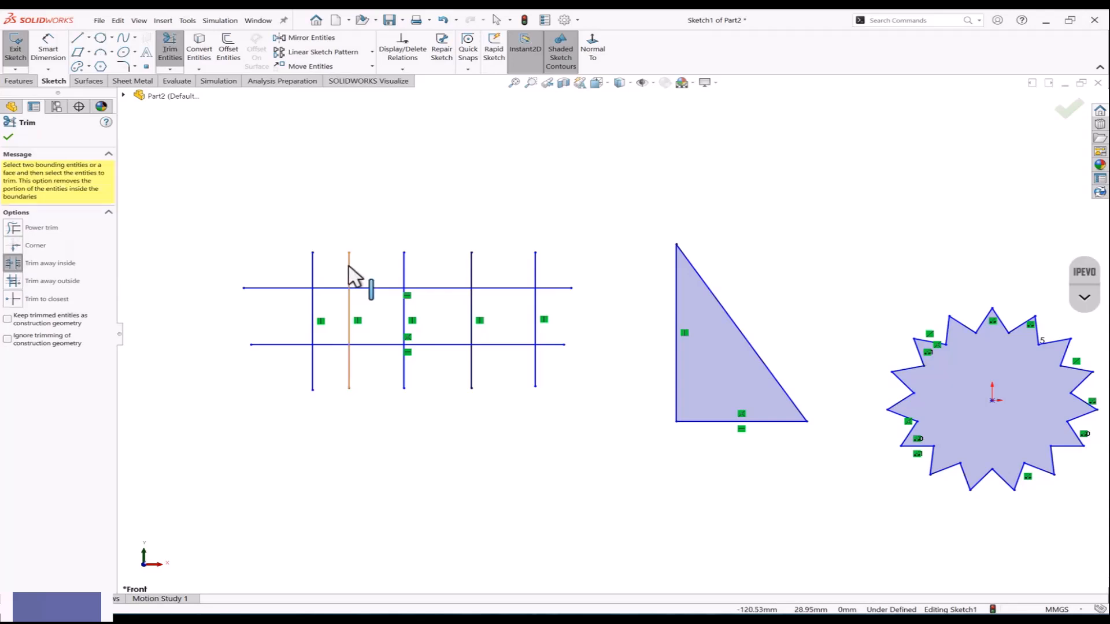
pyautogui.click(472, 270)
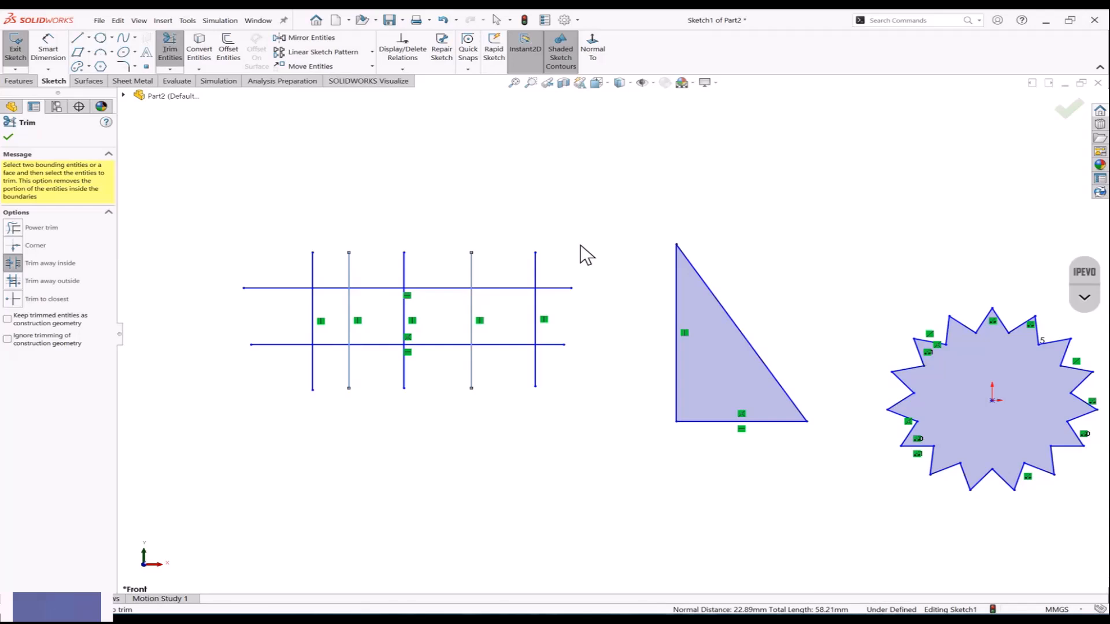
pyautogui.click(553, 288)
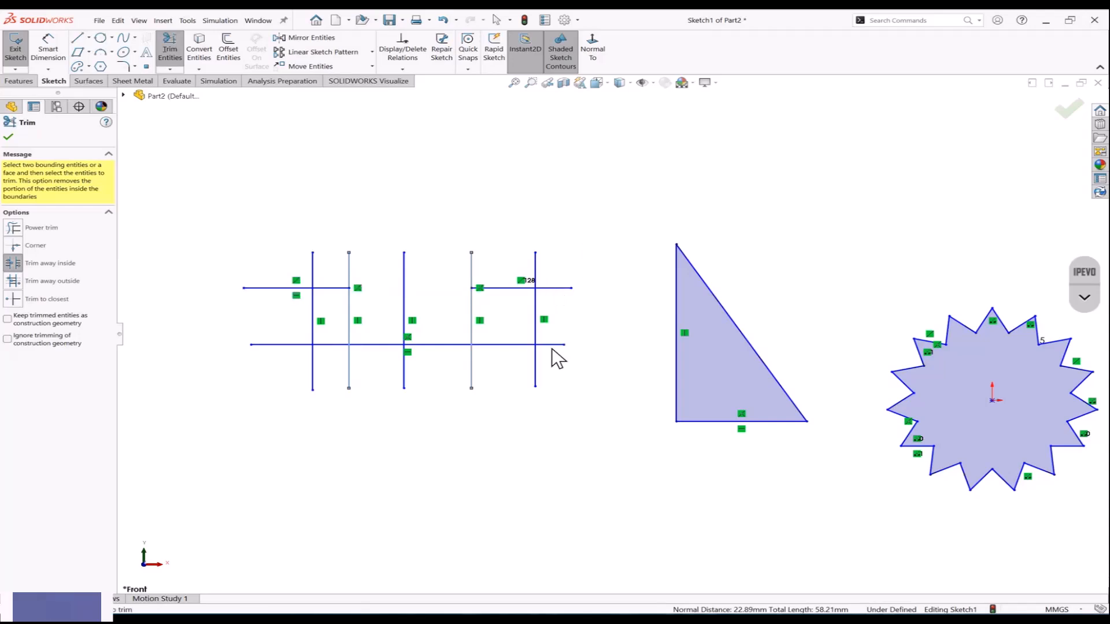
pyautogui.click(556, 345)
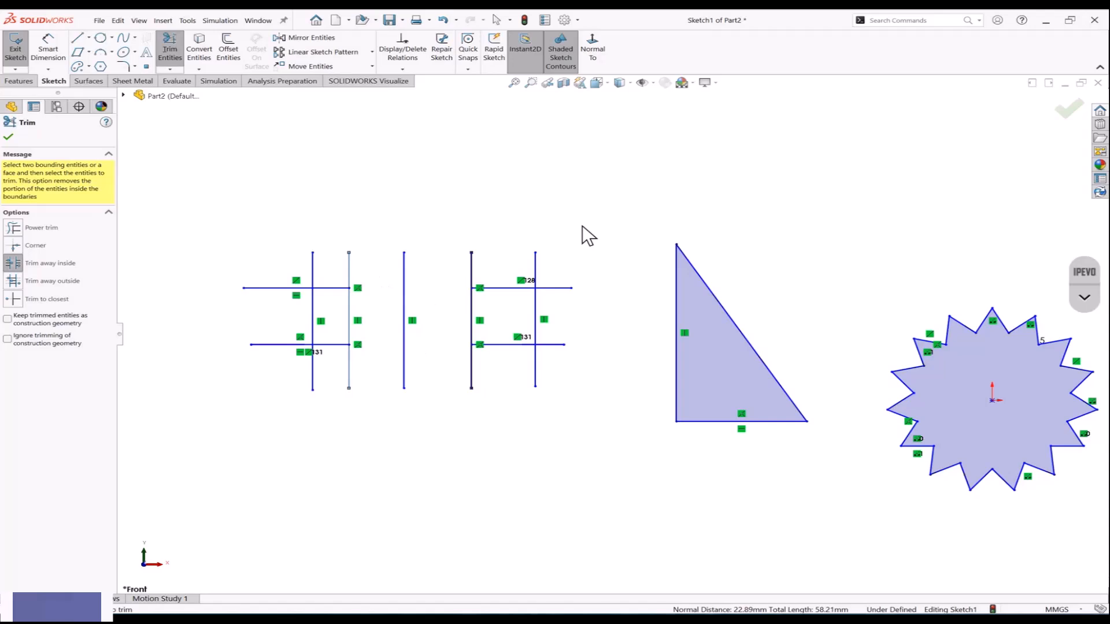
pyautogui.press('Escape')
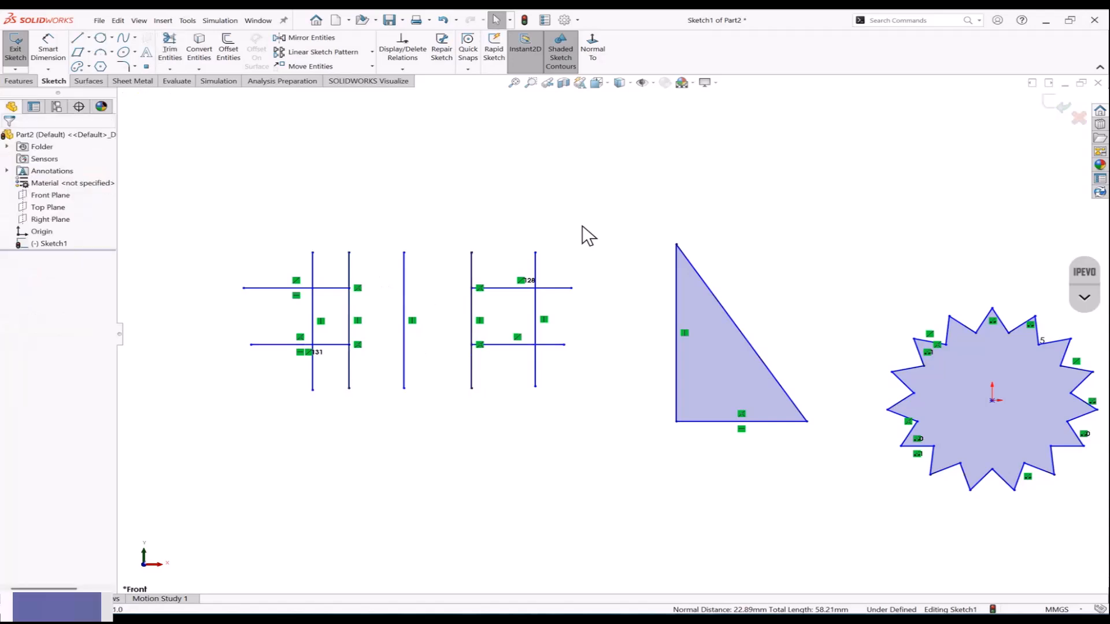
pyautogui.hotkey('ctrl', 'z')
pyautogui.press('Escape')
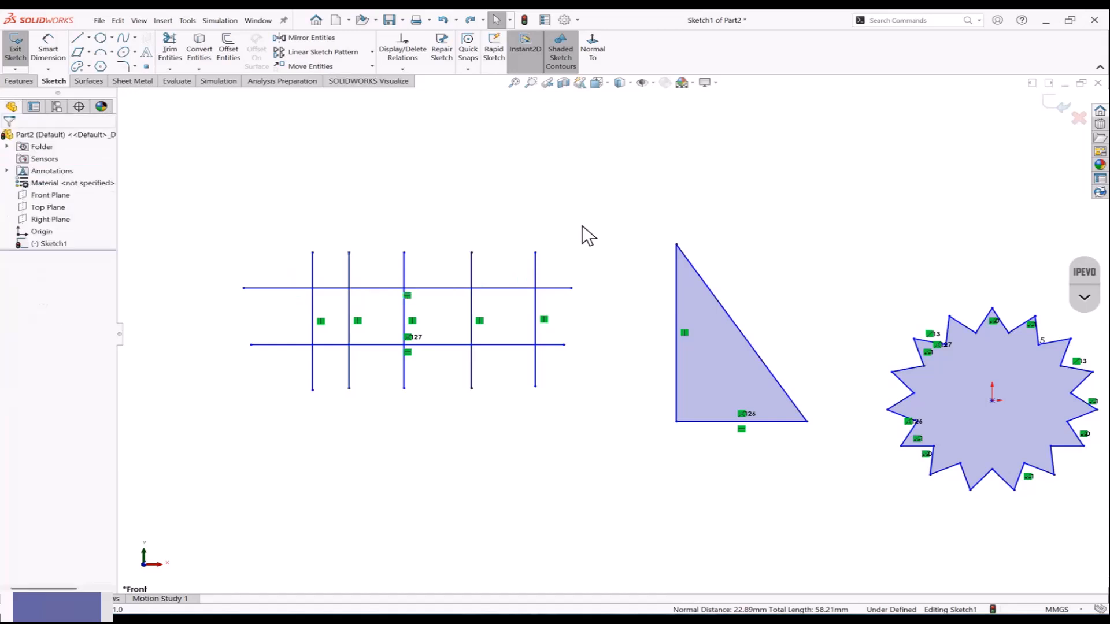
# Step: Try trimming away the inside of both horizontal lines between the two outermost vertical lines, and undo the trims
pyautogui.click(170, 52)
pyautogui.click(313, 277)
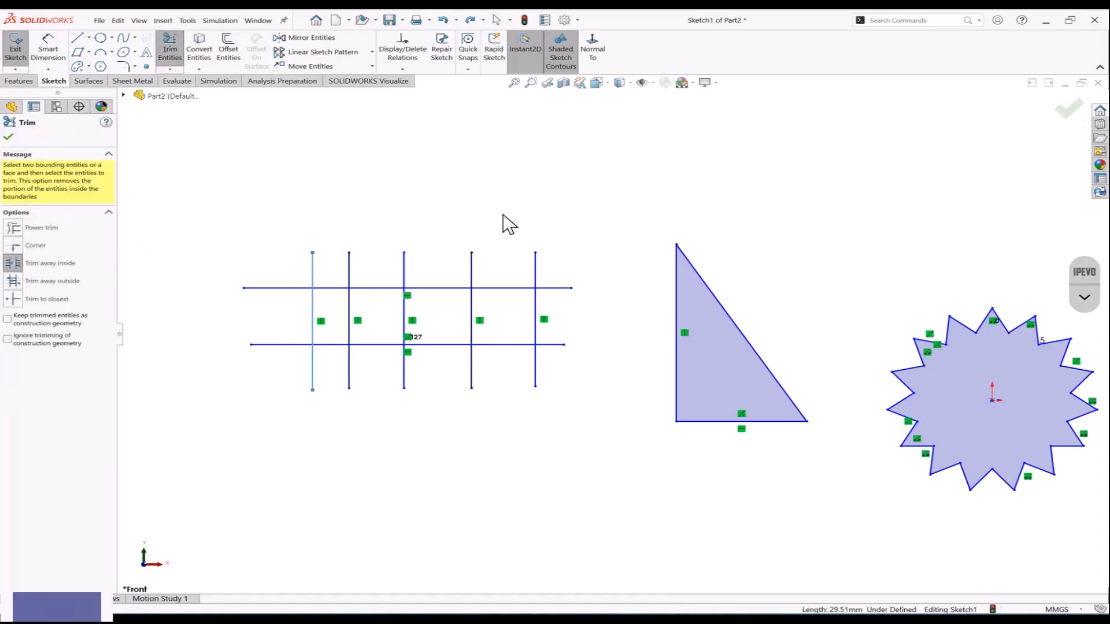
pyautogui.click(536, 270)
pyautogui.click(557, 288)
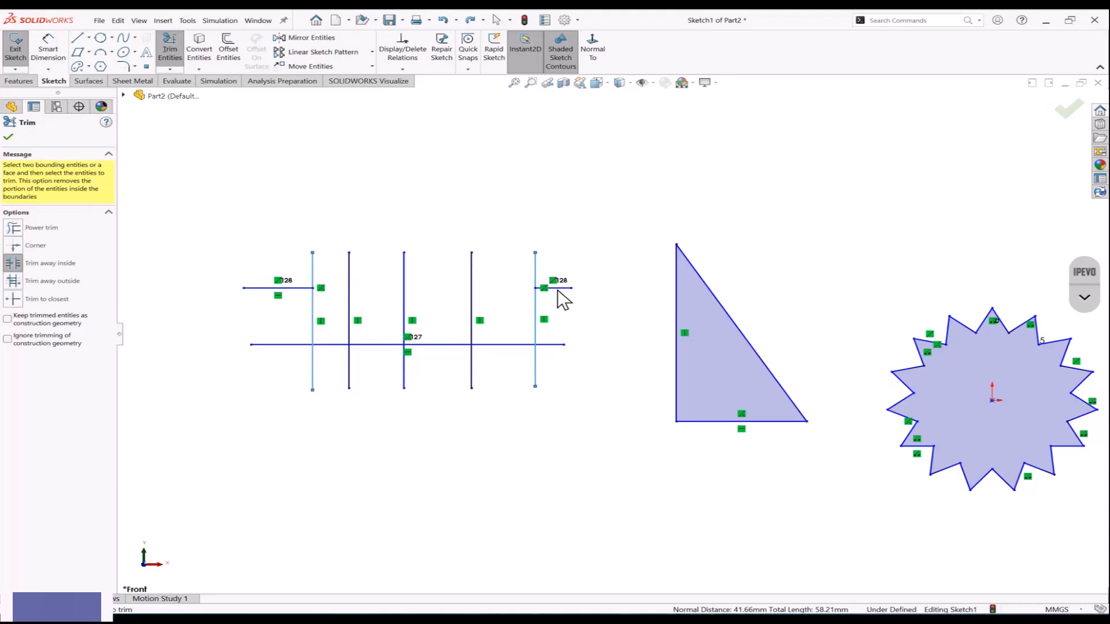
pyautogui.click(550, 346)
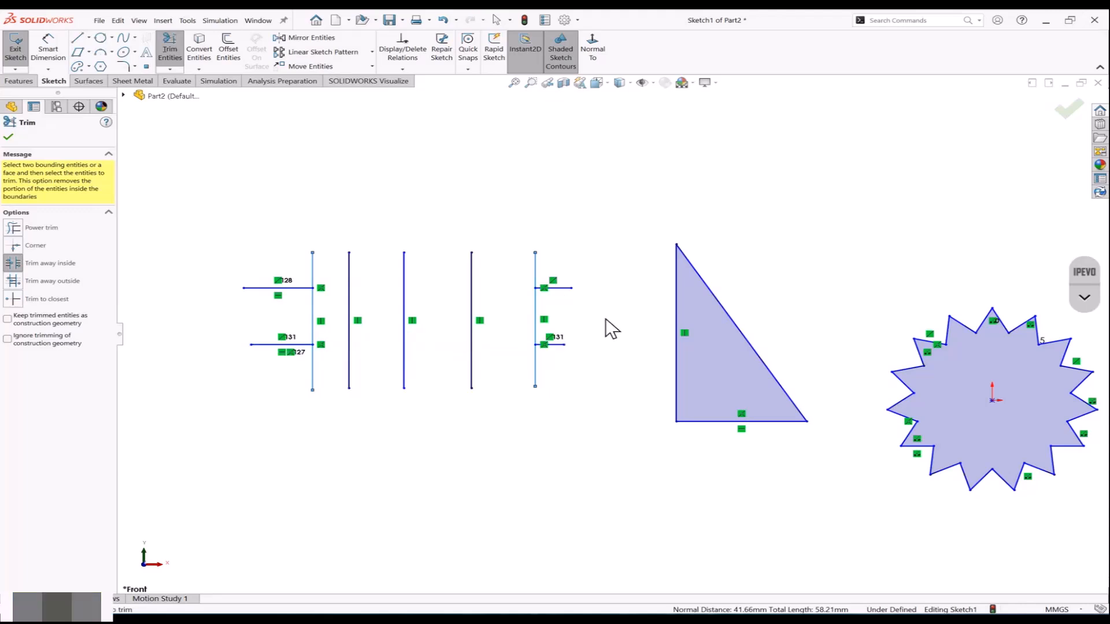
pyautogui.hotkey('ctrl', 'z')
pyautogui.hotkey('ctrl', 'z')
# Step: Trim away outside on both horizontal lines, using the third and fourth vertical lines as boundaries
pyautogui.click(169, 49)
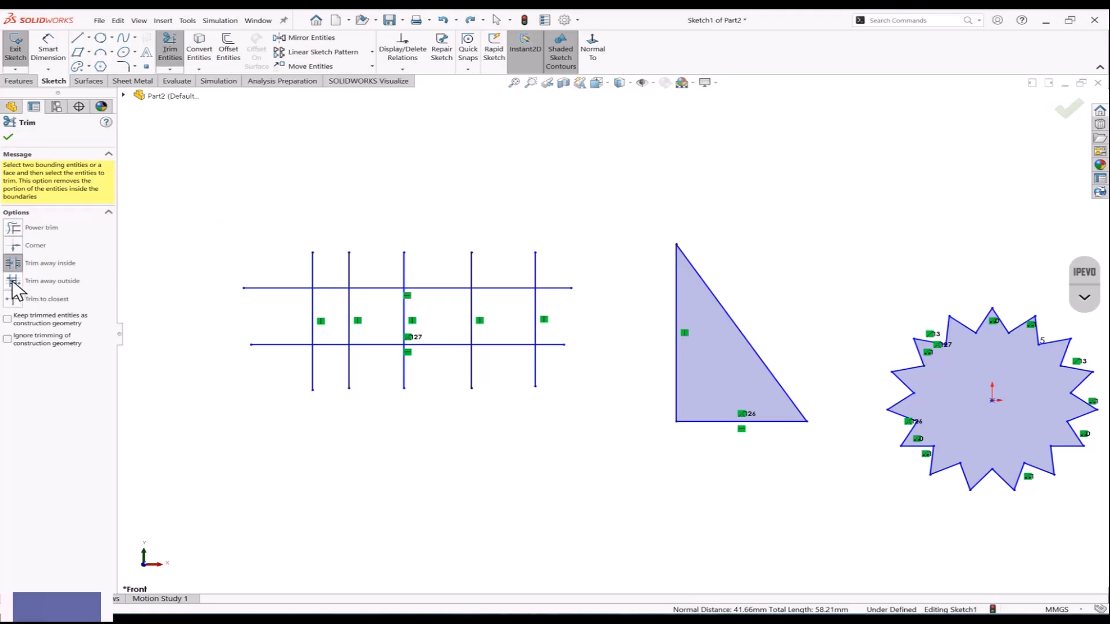
pyautogui.click(13, 281)
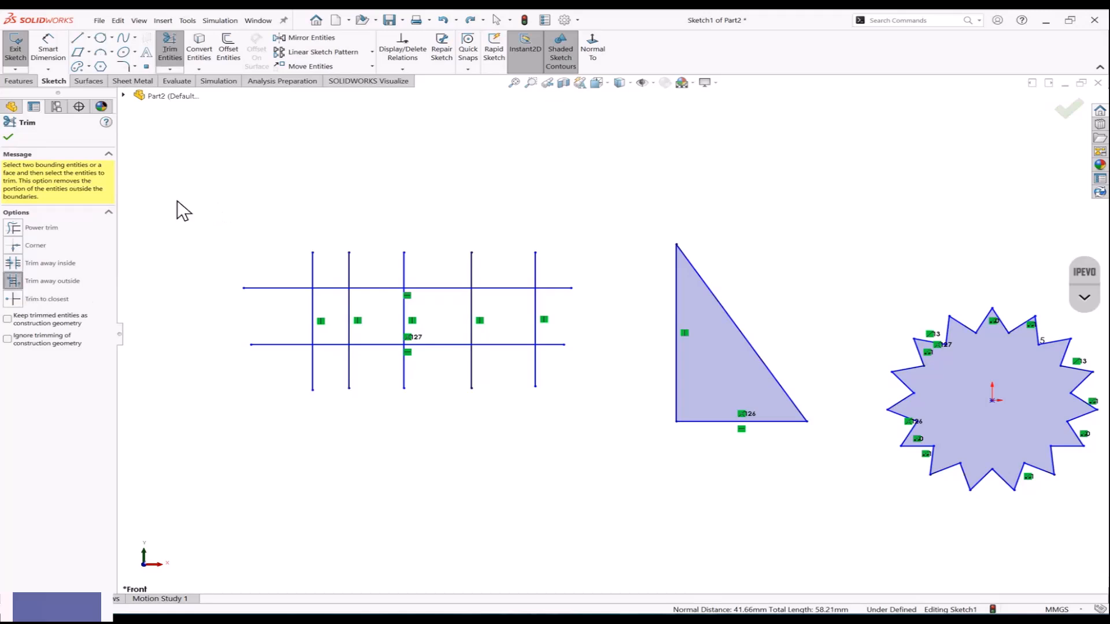
pyautogui.click(404, 262)
pyautogui.click(473, 269)
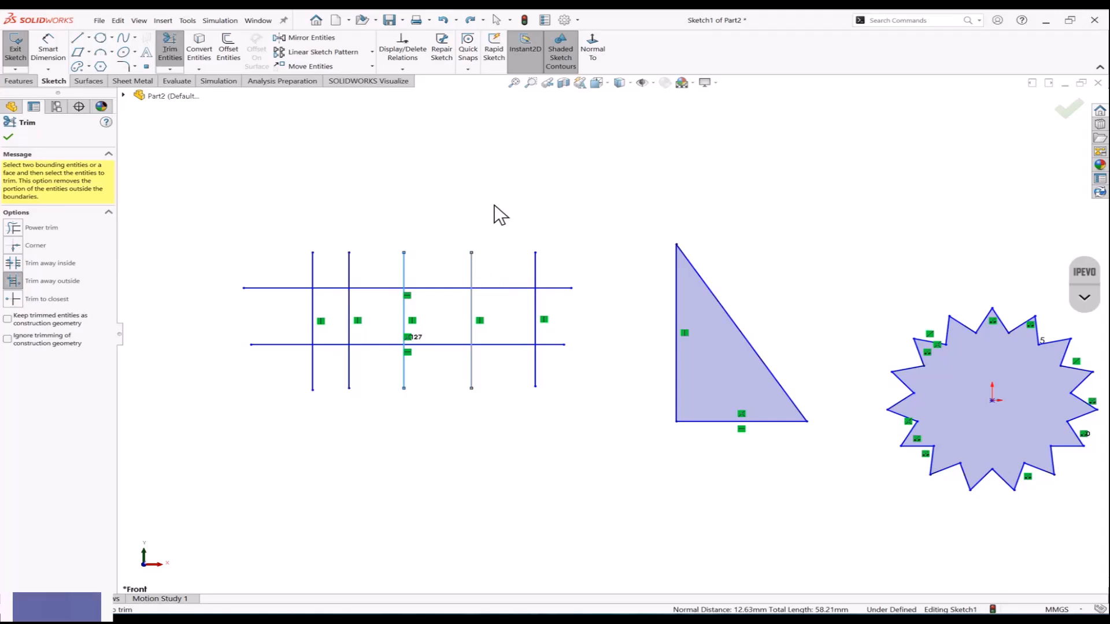
pyautogui.click(501, 287)
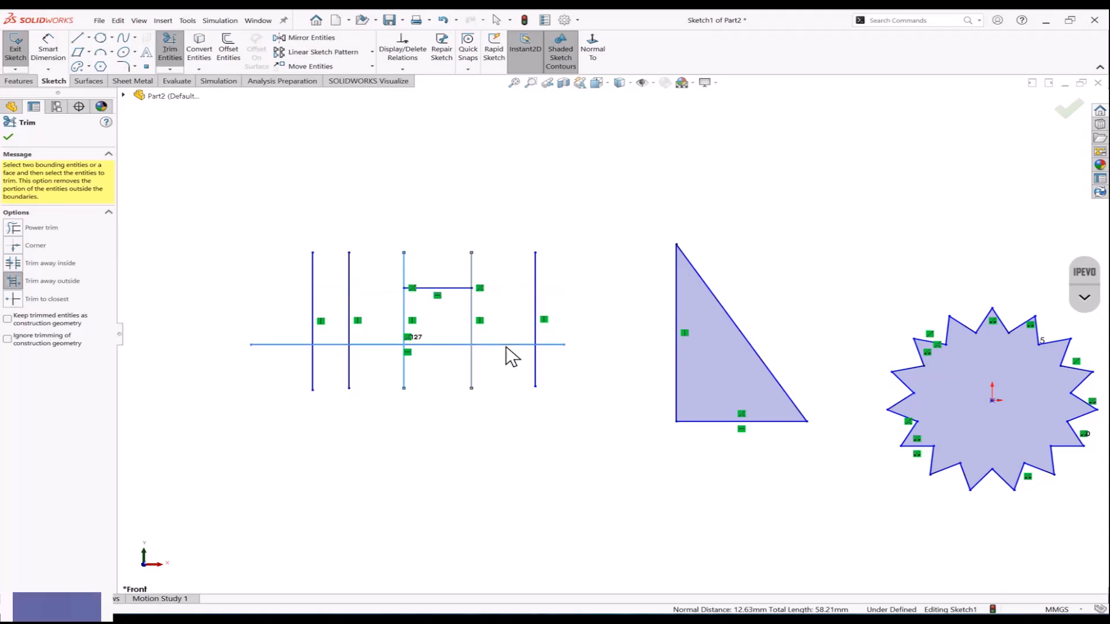
pyautogui.click(505, 345)
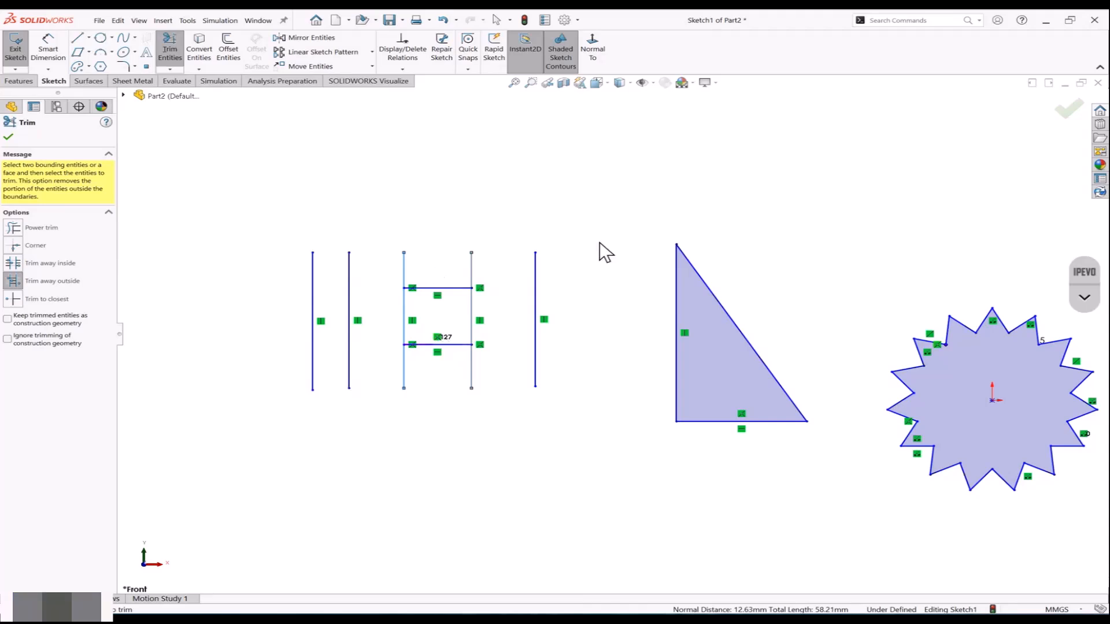
# Step: Use Trim to closest to remove the three outer vertical lines and the overhanging ends of the two inner ones, leaving a closed rectangle
pyautogui.click(14, 299)
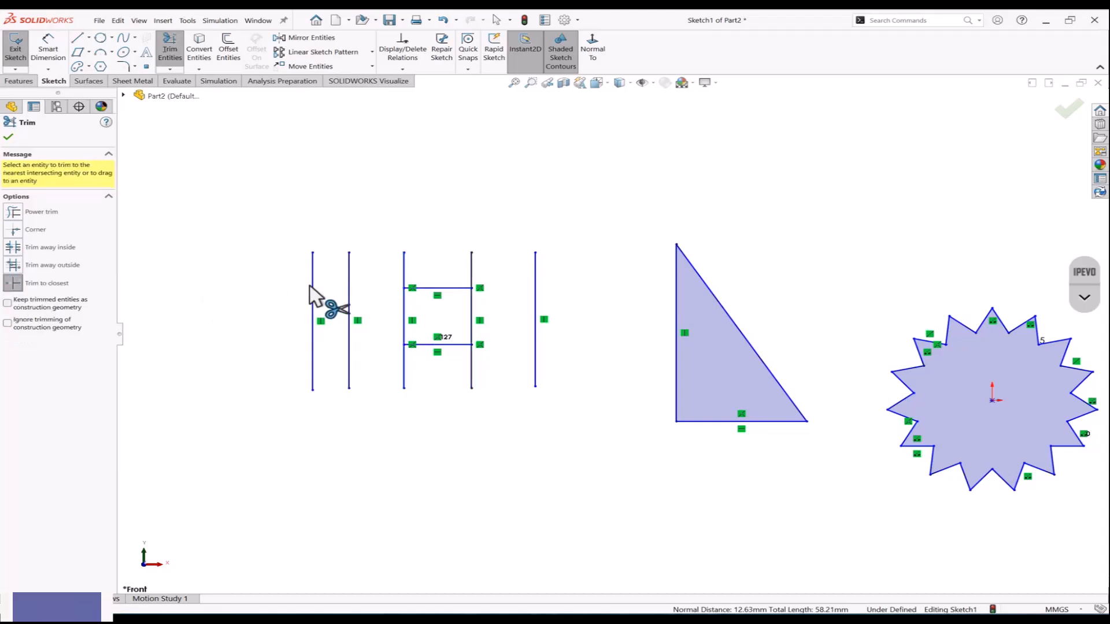
pyautogui.click(312, 292)
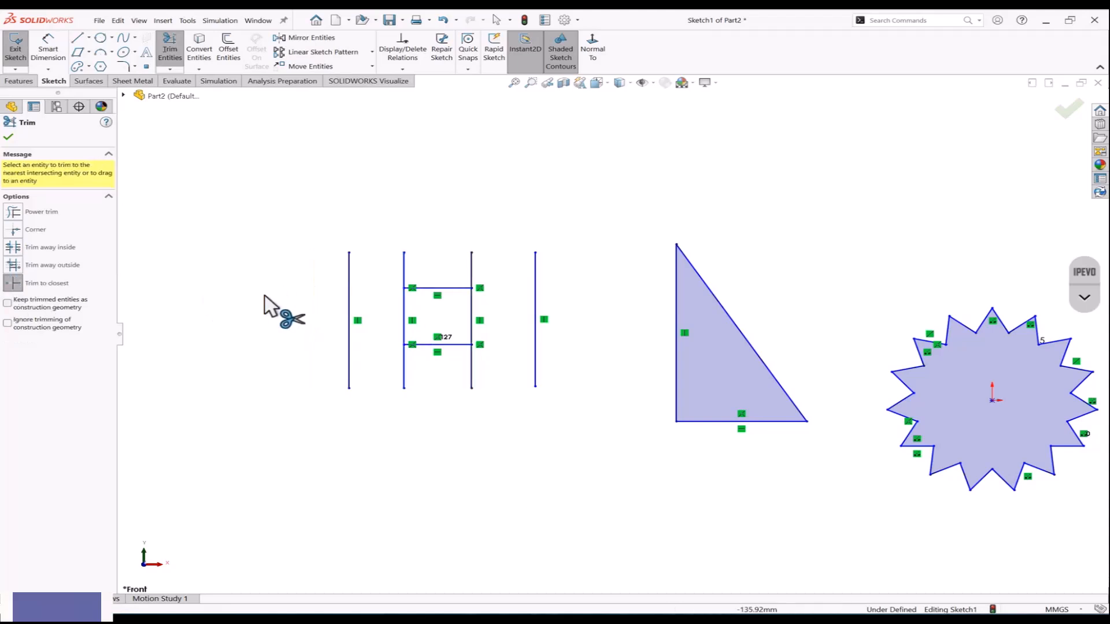
pyautogui.click(349, 284)
pyautogui.click(404, 271)
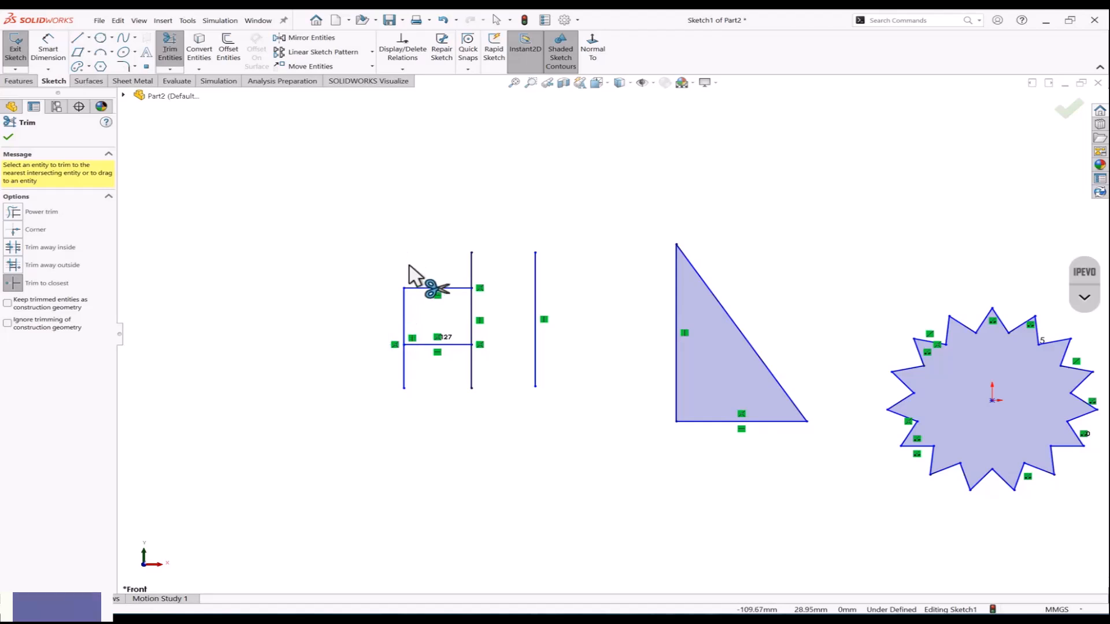
pyautogui.click(474, 273)
pyautogui.click(472, 373)
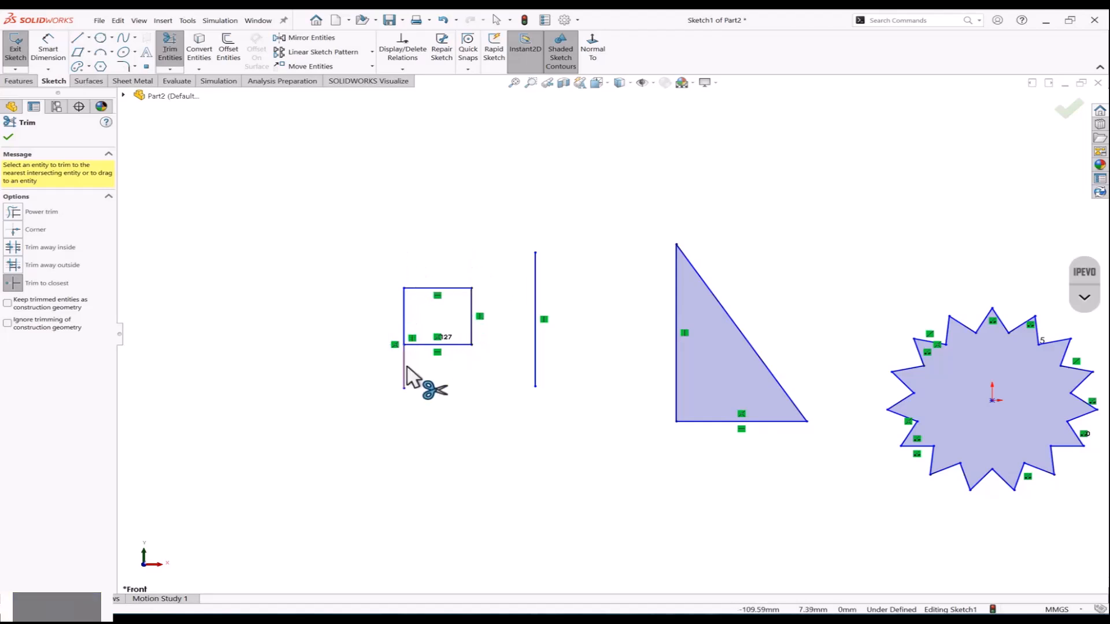
pyautogui.click(405, 370)
pyautogui.click(536, 366)
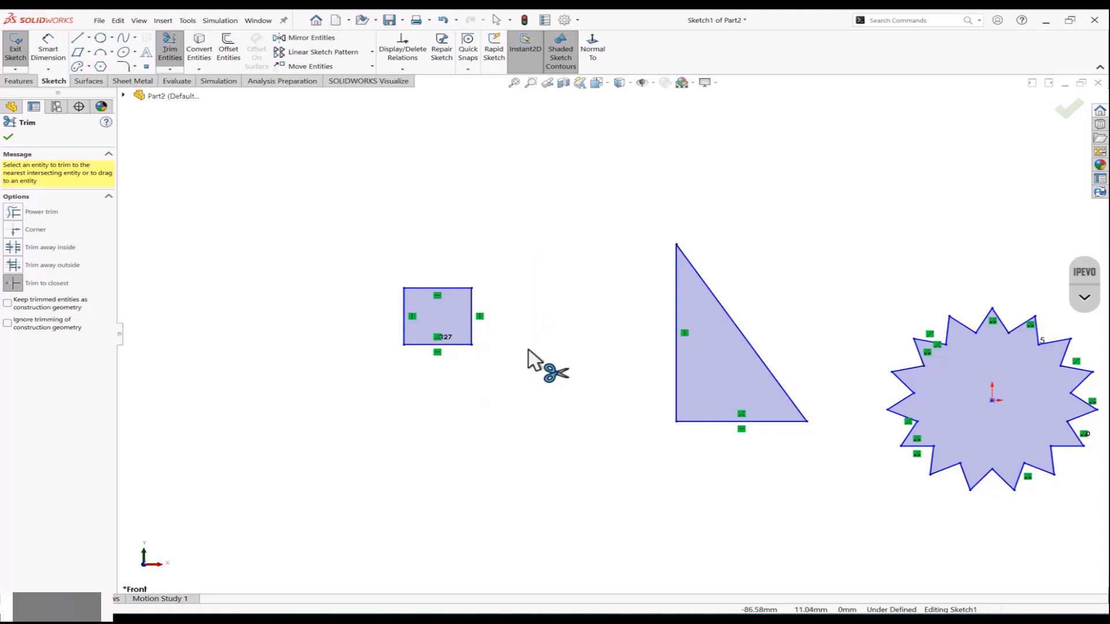
# Step: Remove all four sides of the small rectangle one by one with Trim to closest
pyautogui.scroll(3, 454, 372)
pyautogui.scroll(-2, 902, 382)
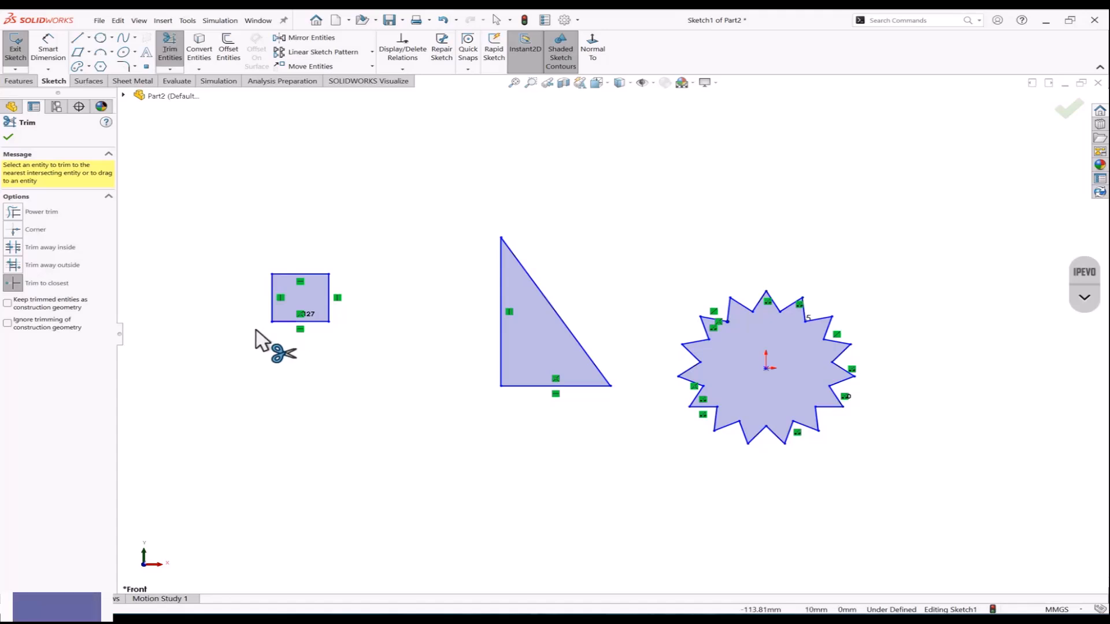
pyautogui.click(285, 322)
pyautogui.click(272, 315)
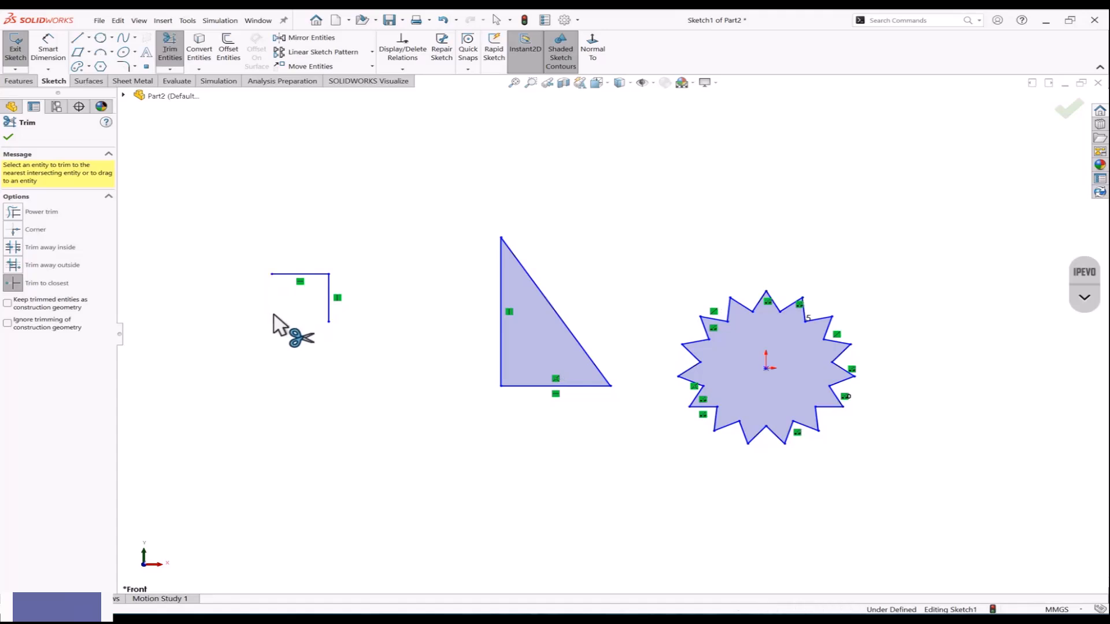
pyautogui.click(329, 306)
pyautogui.click(316, 274)
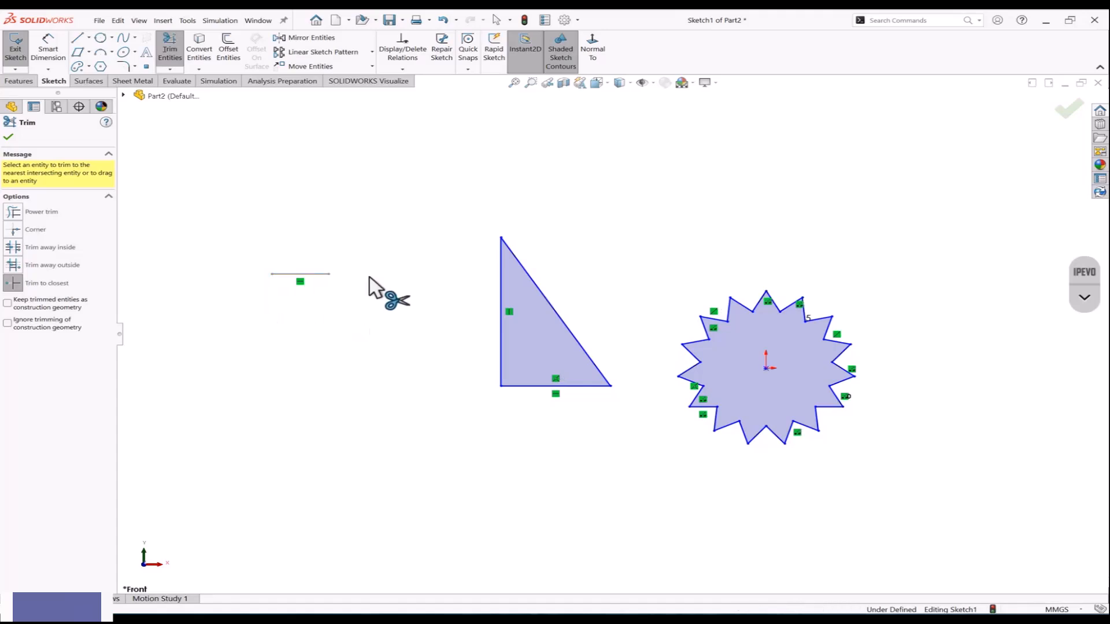
# Step: Remove the triangle's vertical side, hypotenuse and base with Trim to closest
pyautogui.click(503, 289)
pyautogui.click(528, 289)
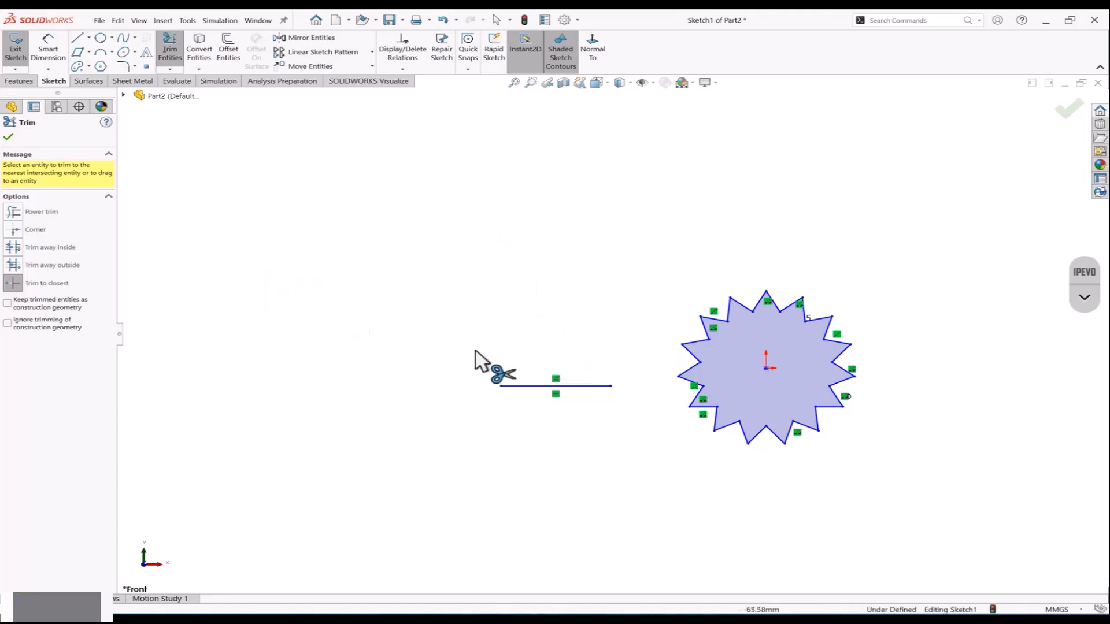
pyautogui.click(512, 386)
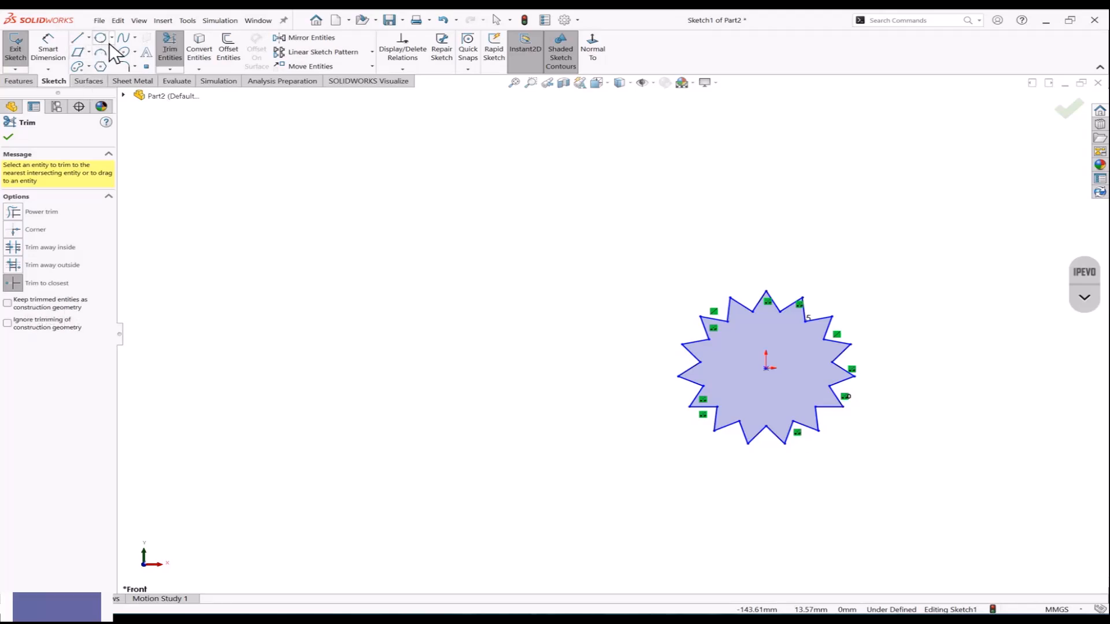
# Step: Sketch a corner rectangle about 33 mm high in the empty area beside the star
pyautogui.click(89, 52)
pyautogui.click(112, 68)
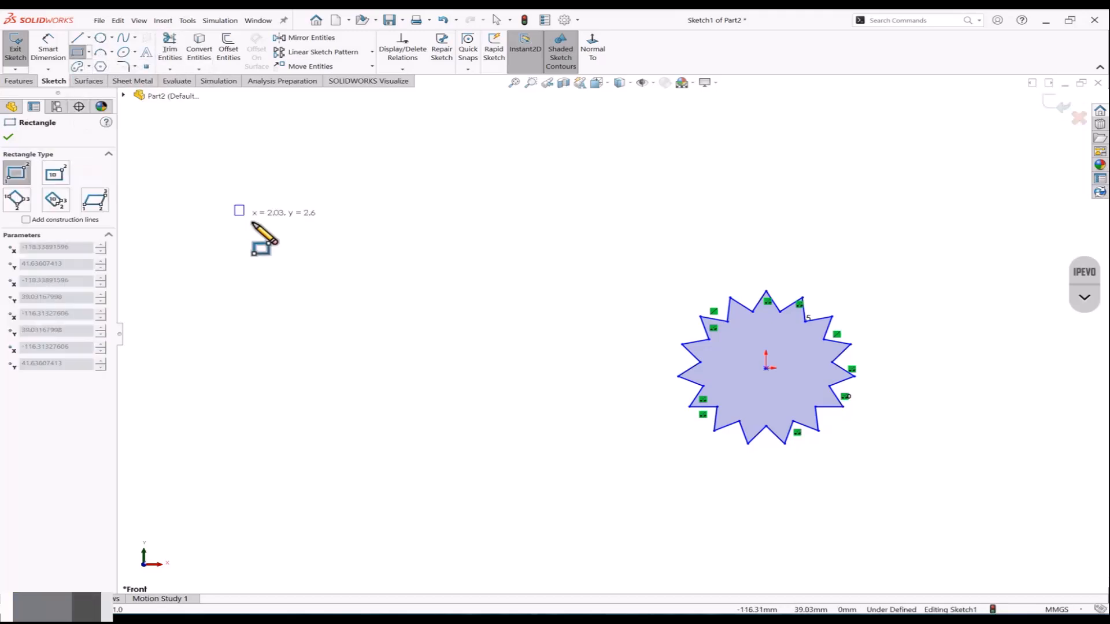
pyautogui.moveTo(234, 205); pyautogui.dragTo(377, 336)
# Step: Trim the rectangle's upper side and both vertical sides to closest, with Keep trimmed entities as construction geometry enabled
pyautogui.click(170, 51)
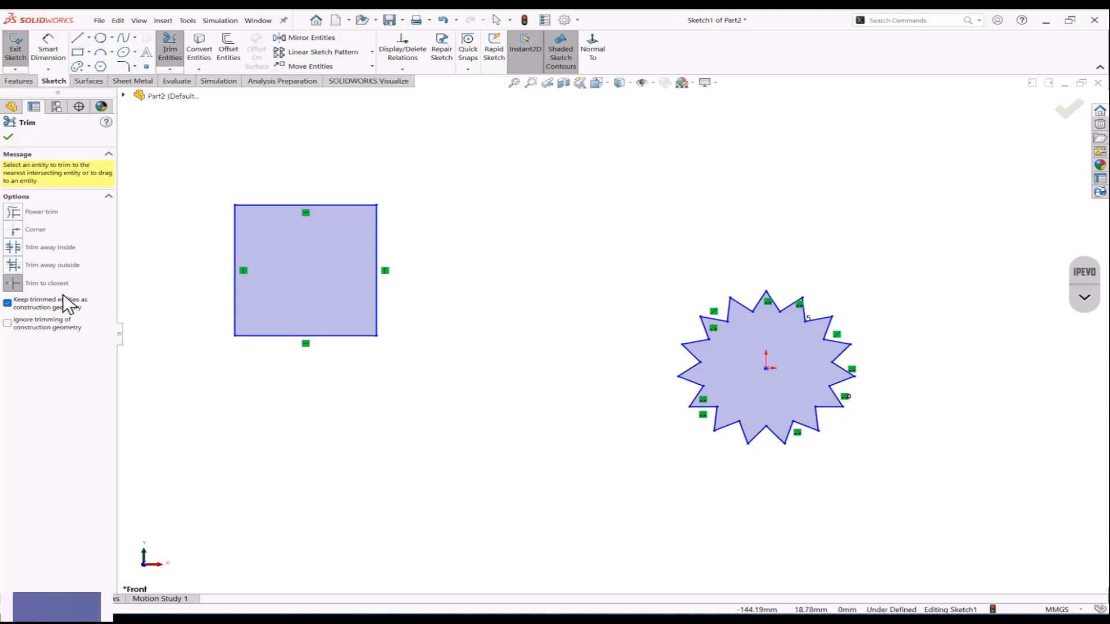
pyautogui.click(275, 206)
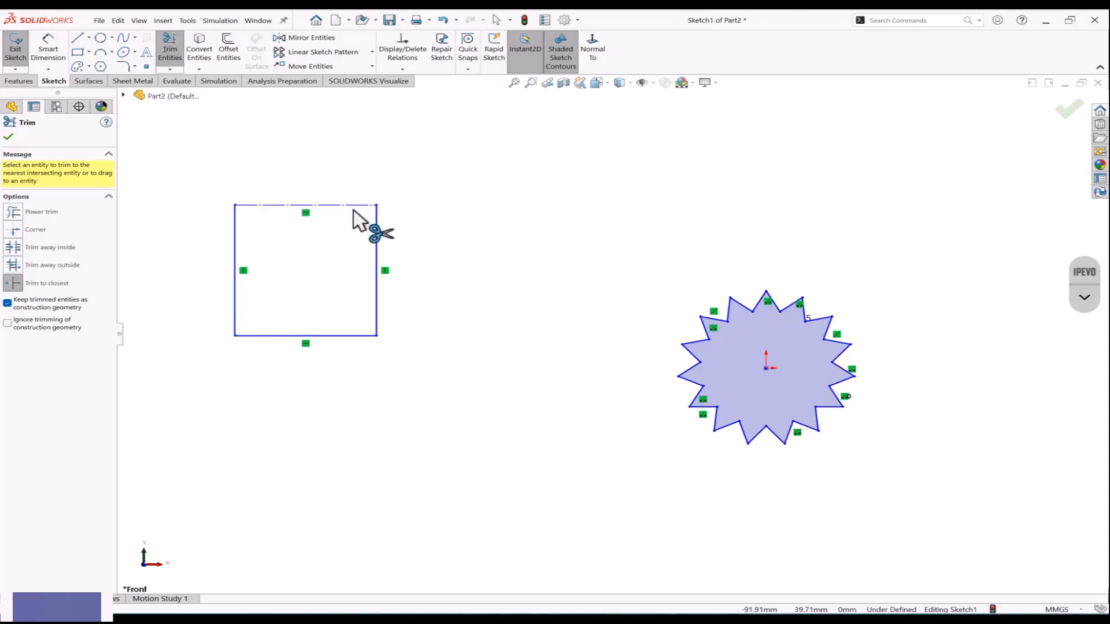
pyautogui.click(236, 241)
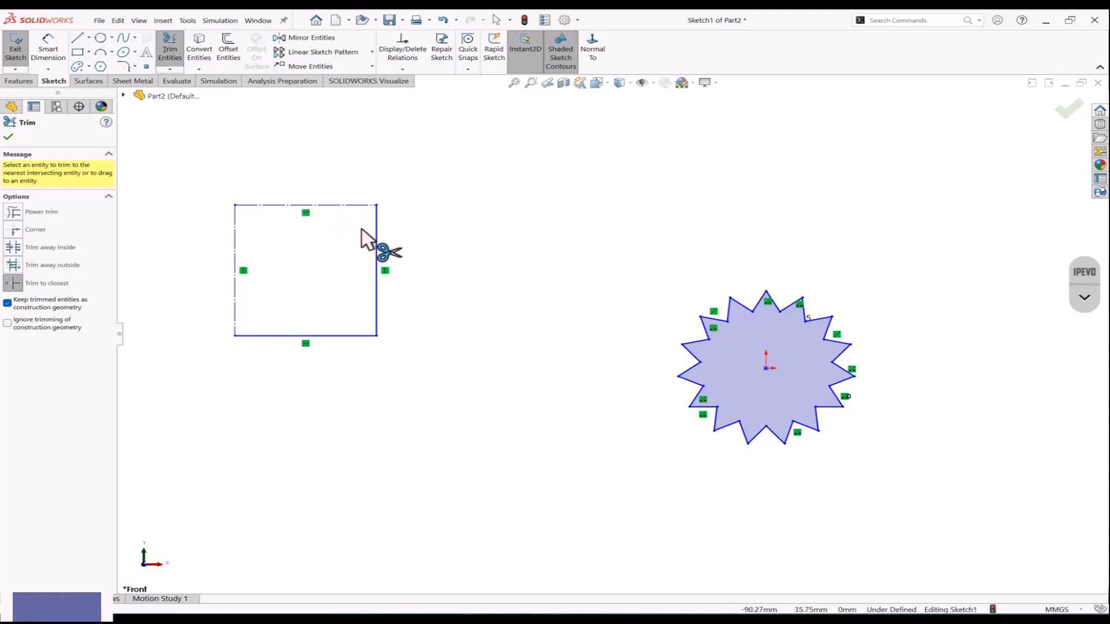
pyautogui.click(376, 234)
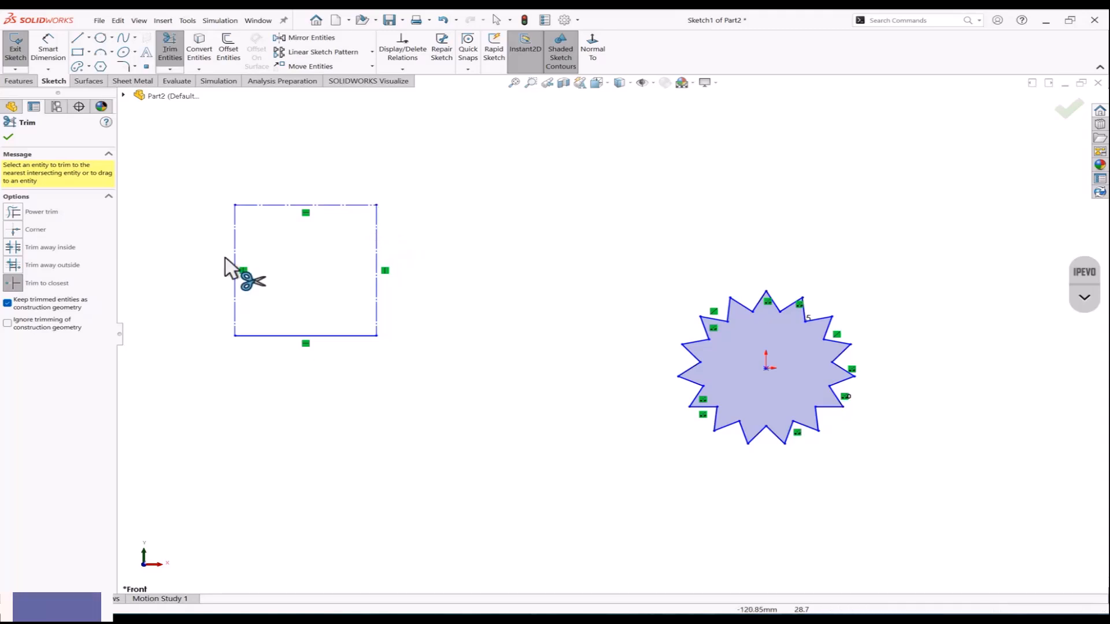
# Step: Turn off Keep trimmed entities as construction geometry and trim away the rectangle's top and left construction lines
pyautogui.click(20, 298)
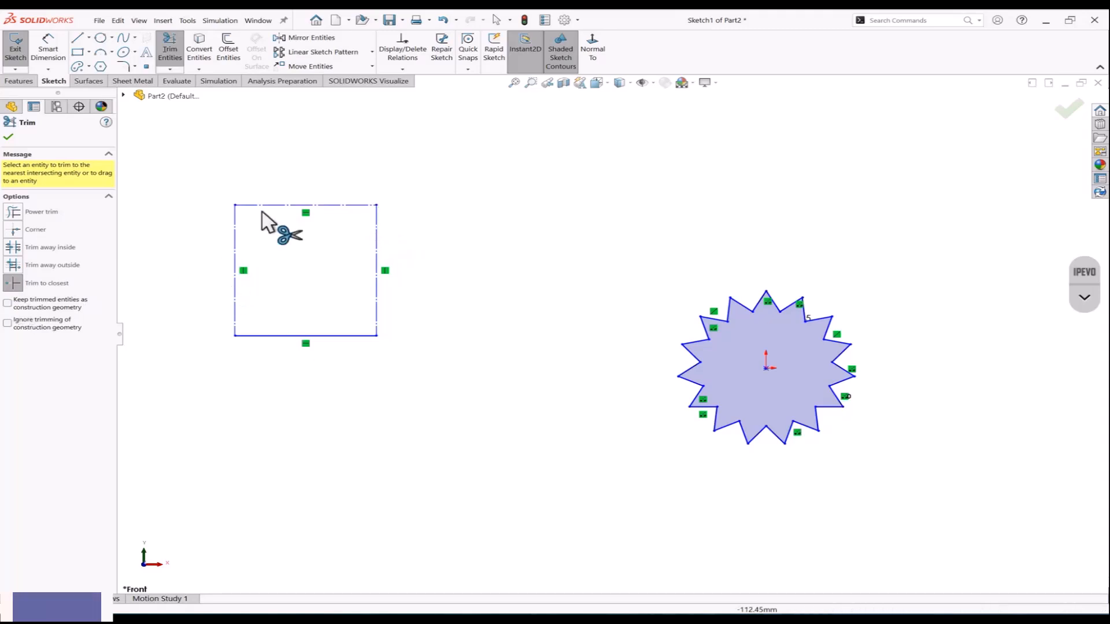
pyautogui.click(267, 205)
pyautogui.click(234, 234)
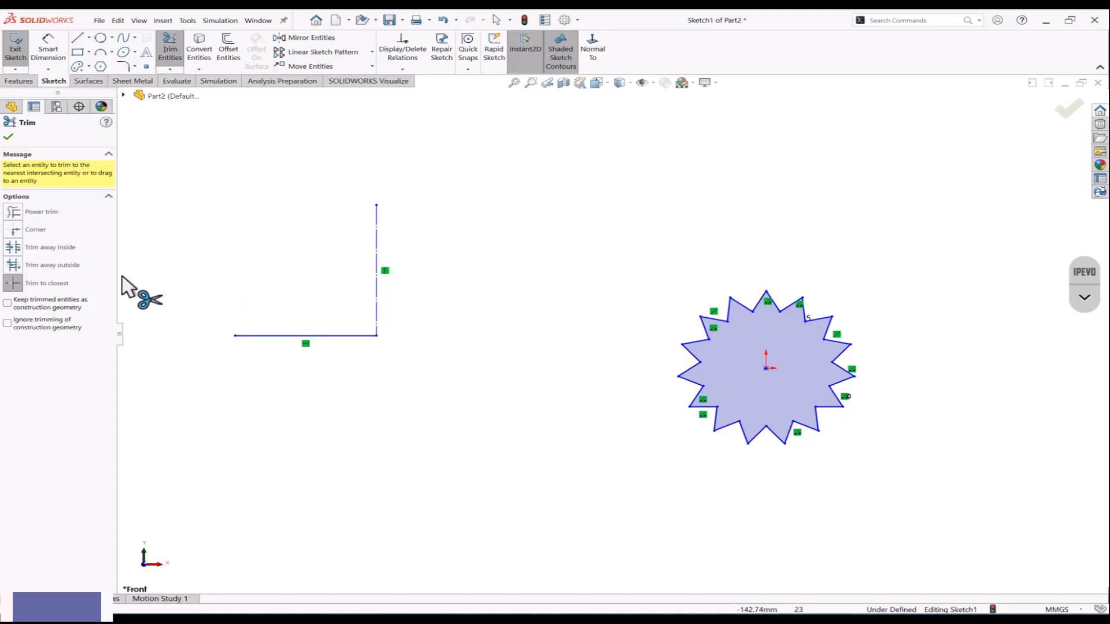
# Step: Try Ignore trimming of construction geometry, turn both trim options off, and trim away the rectangle's solid bottom line
pyautogui.click(10, 303)
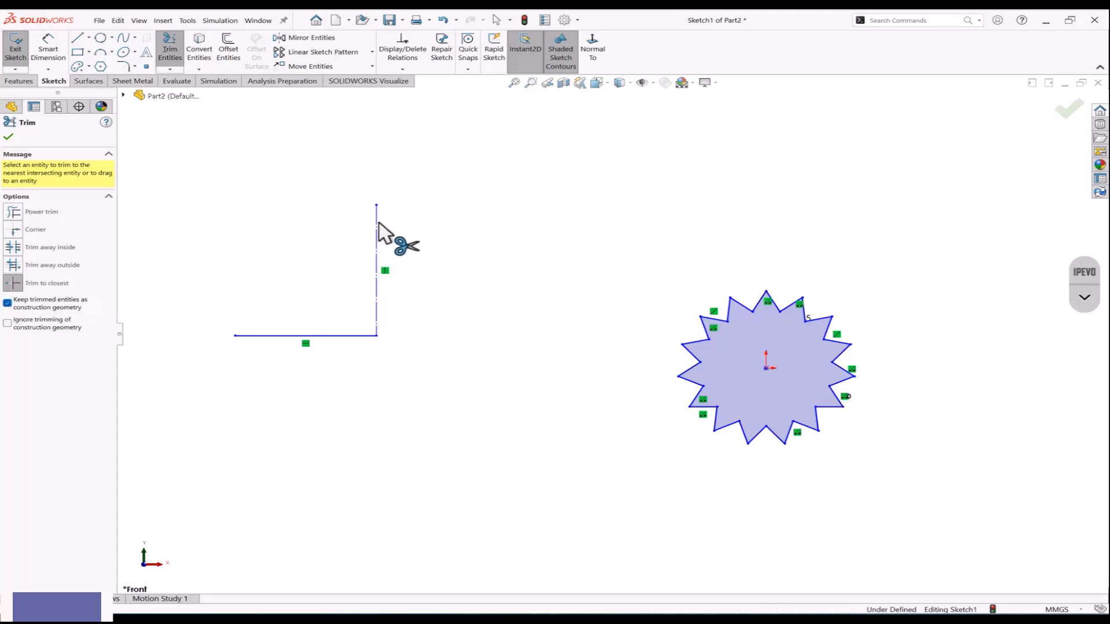
pyautogui.click(8, 303)
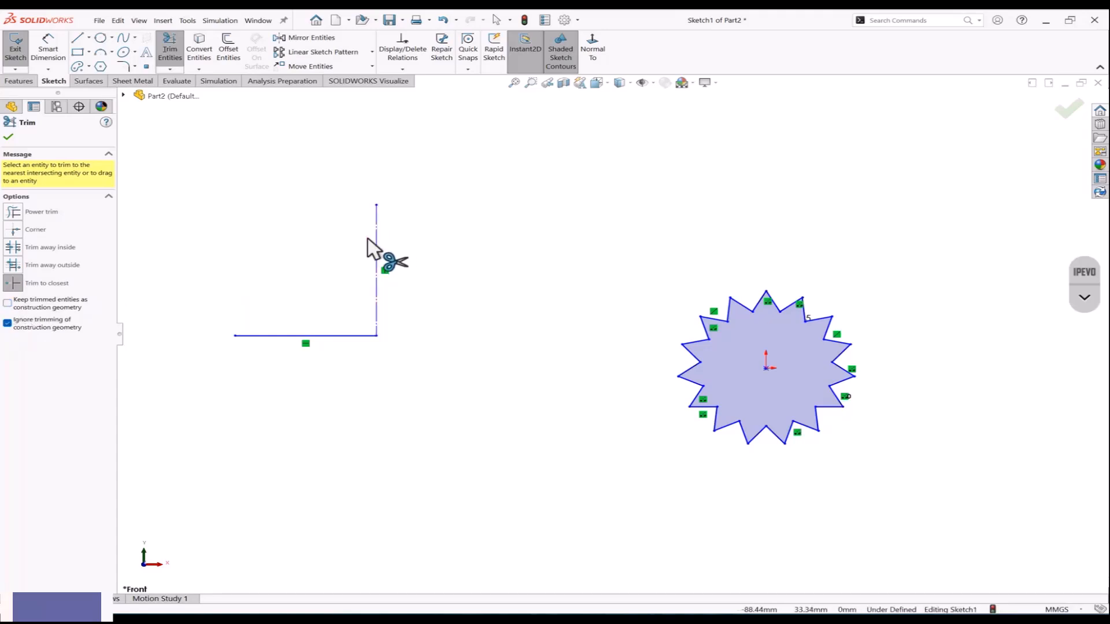
pyautogui.click(297, 336)
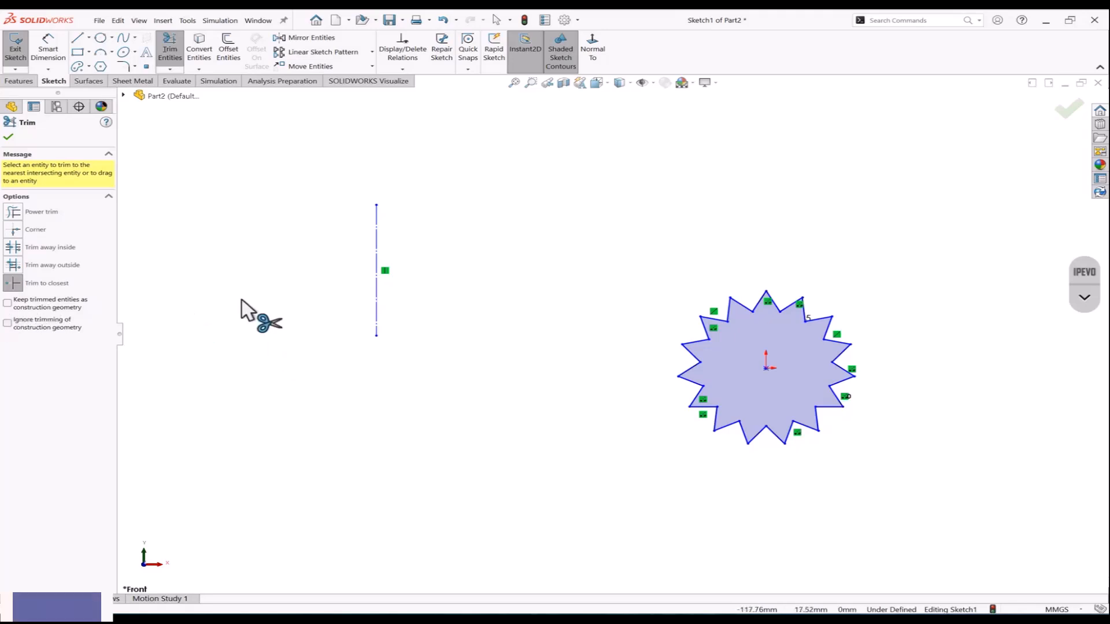
pyautogui.press('Escape')
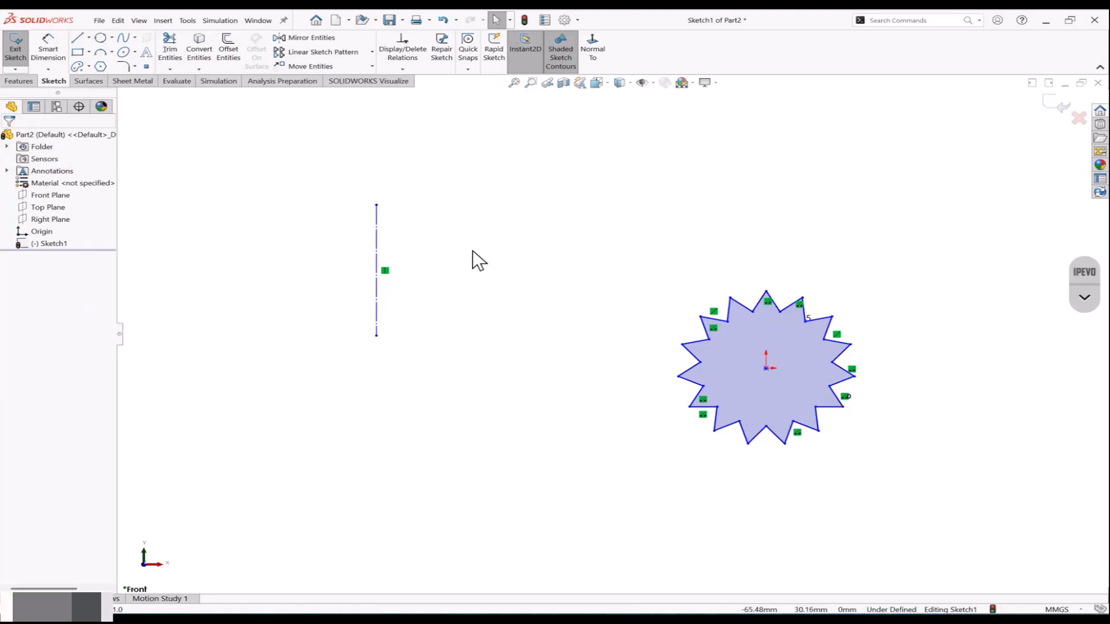
# Step: Delete the remaining vertical construction line and the whole patterned star from the sketch
pyautogui.moveTo(473, 254); pyautogui.dragTo(310, 308)
pyautogui.press('Delete')
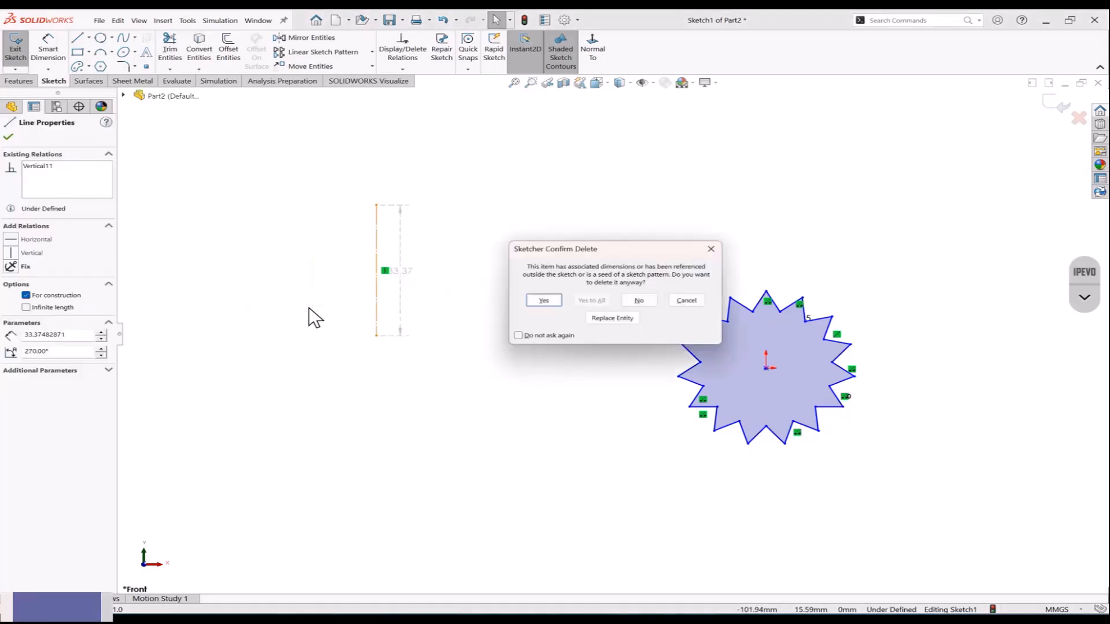
pyautogui.click(543, 300)
pyautogui.moveTo(983, 287); pyautogui.dragTo(602, 456)
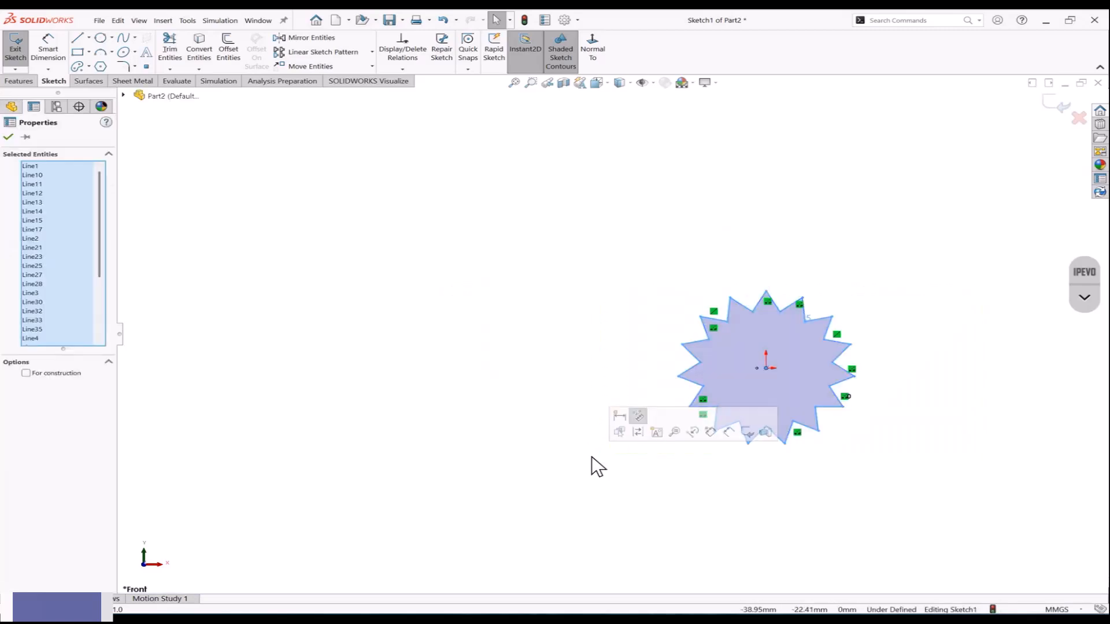
pyautogui.press('Delete')
pyautogui.click(547, 300)
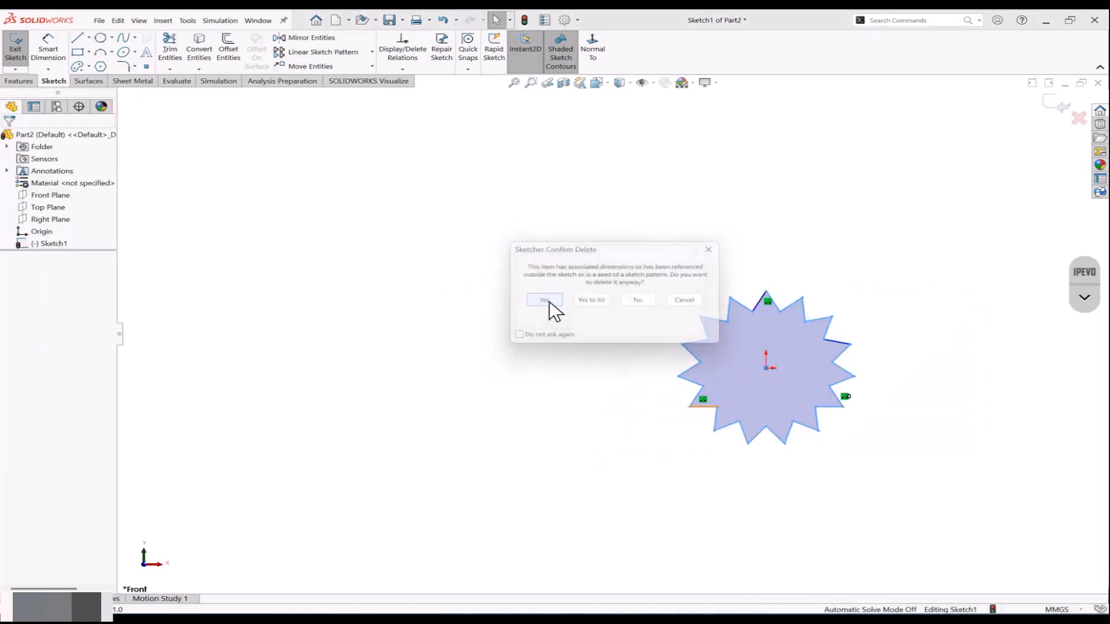
pyautogui.click(589, 300)
# Step: Sketch two separate parallel vertical lines of equal length, each about 45 mm, with their ends level with each other
pyautogui.click(76, 38)
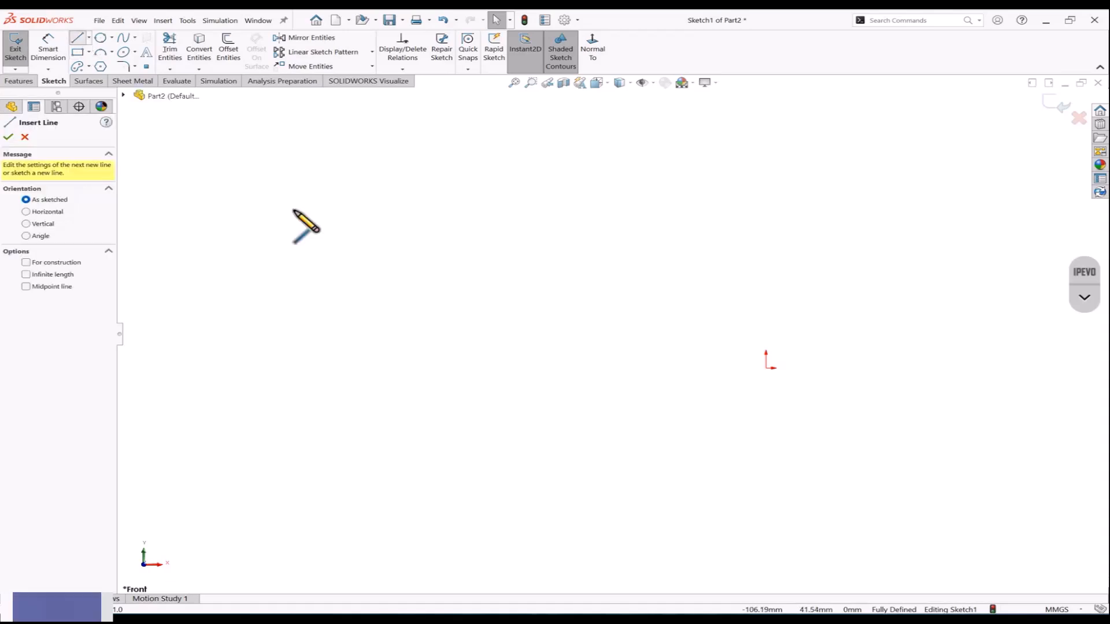
pyautogui.moveTo(363, 240); pyautogui.dragTo(363, 418)
pyautogui.press('Escape')
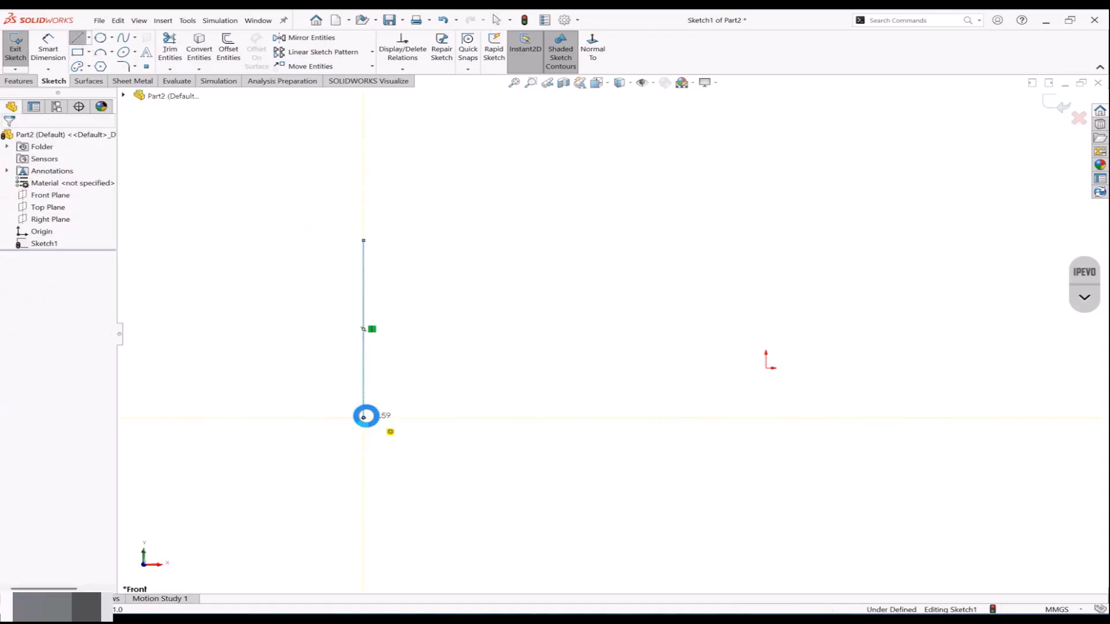
pyautogui.click(79, 39)
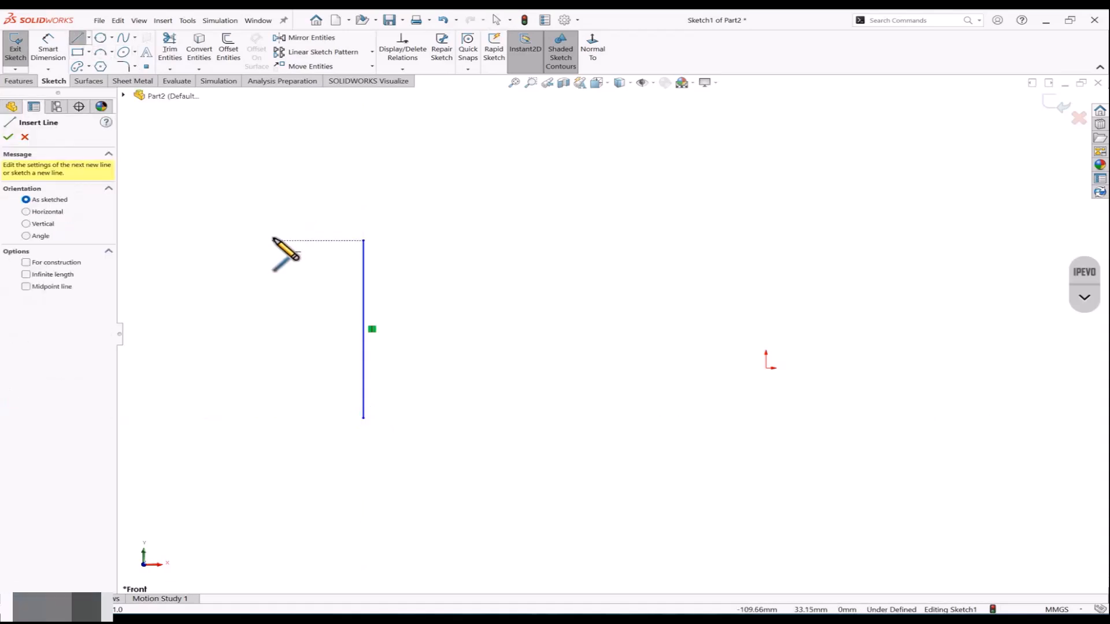
pyautogui.moveTo(273, 241)
pyautogui.mouseDown()
pyautogui.moveTo(283, 376)
pyautogui.moveTo(273, 427)
pyautogui.mouseUp()
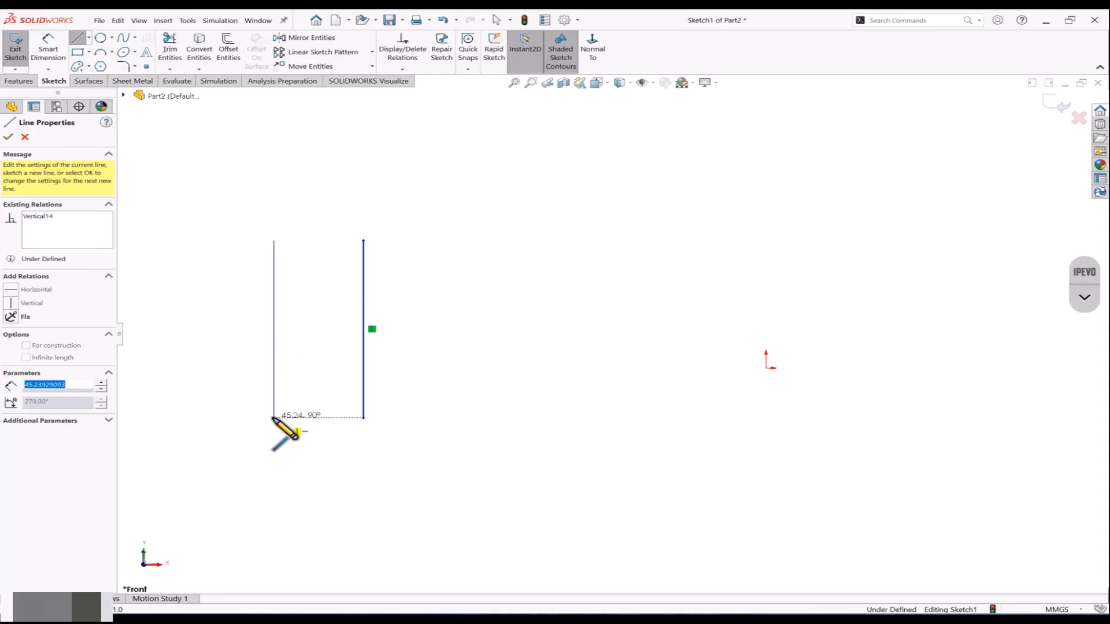
pyautogui.press('Escape')
# Step: Sketch a short horizontal line to the right of the two vertical lines, without touching them
pyautogui.click(79, 40)
pyautogui.moveTo(658, 291); pyautogui.dragTo(572, 291)
pyautogui.press('Escape')
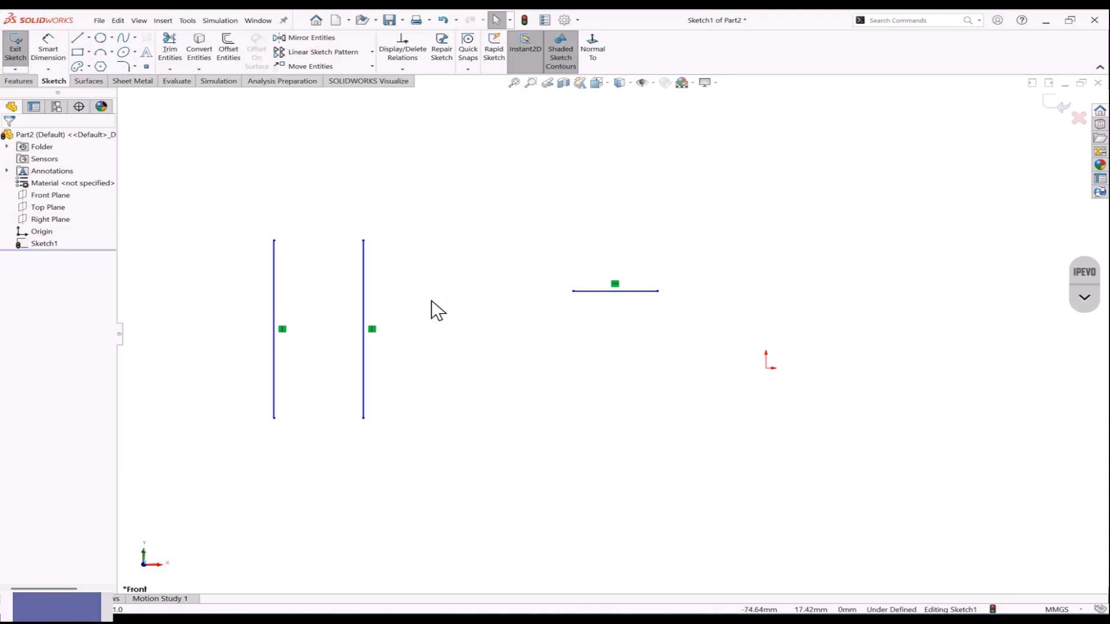
# Step: Try extending the short horizontal line to the nearer vertical line with Extend Entities, and undo the extension
pyautogui.click(171, 70)
pyautogui.click(198, 95)
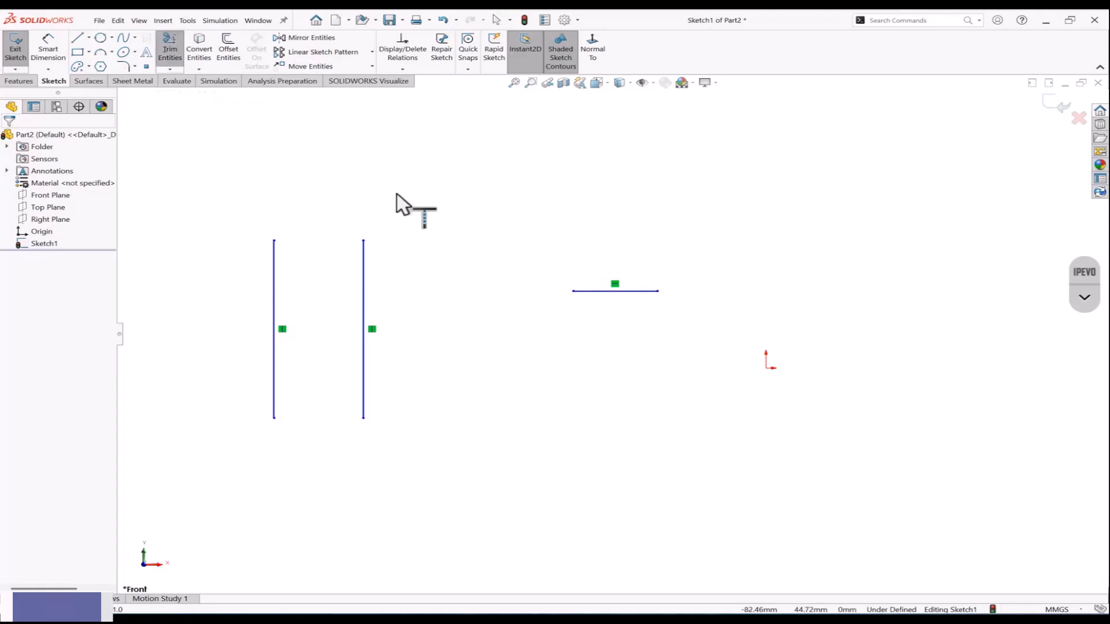
pyautogui.click(588, 291)
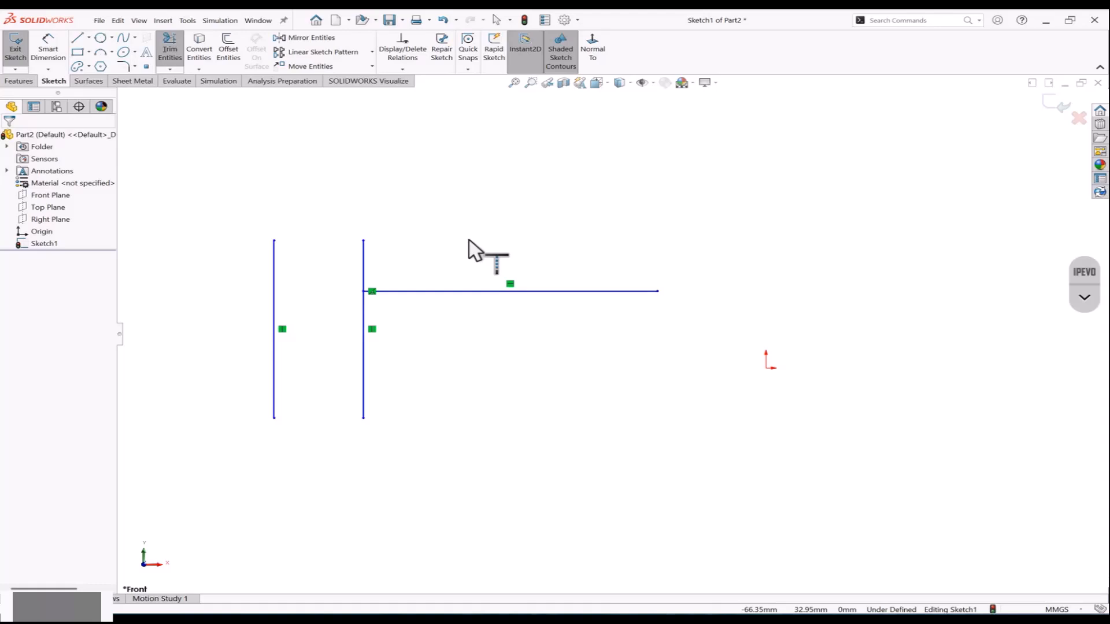
pyautogui.hotkey('ctrl', 'z')
pyautogui.press('Escape')
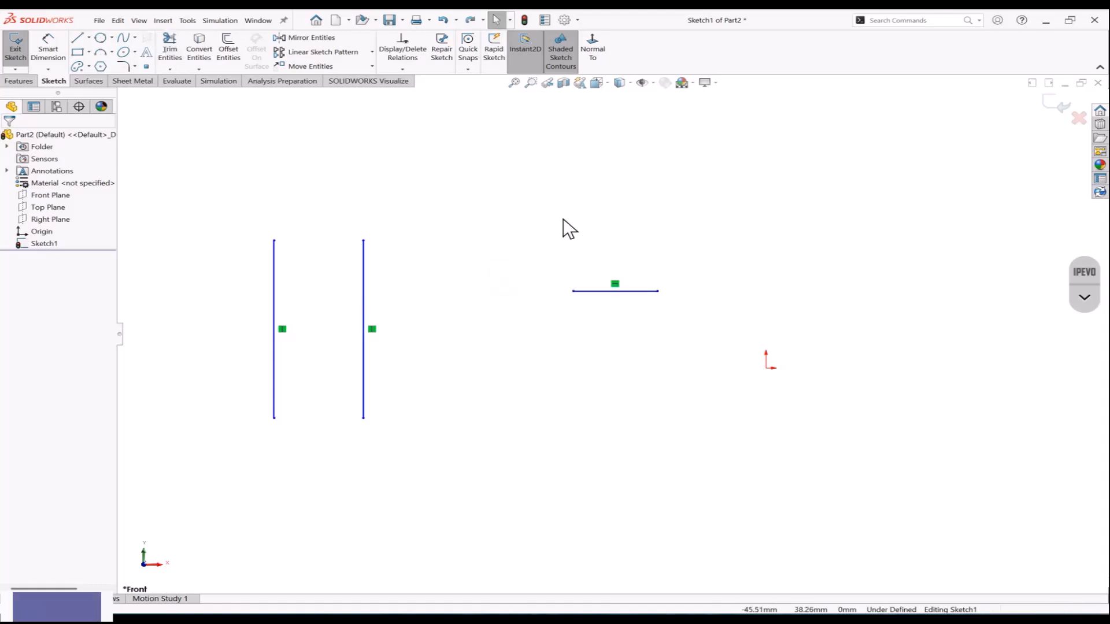
pyautogui.click(170, 49)
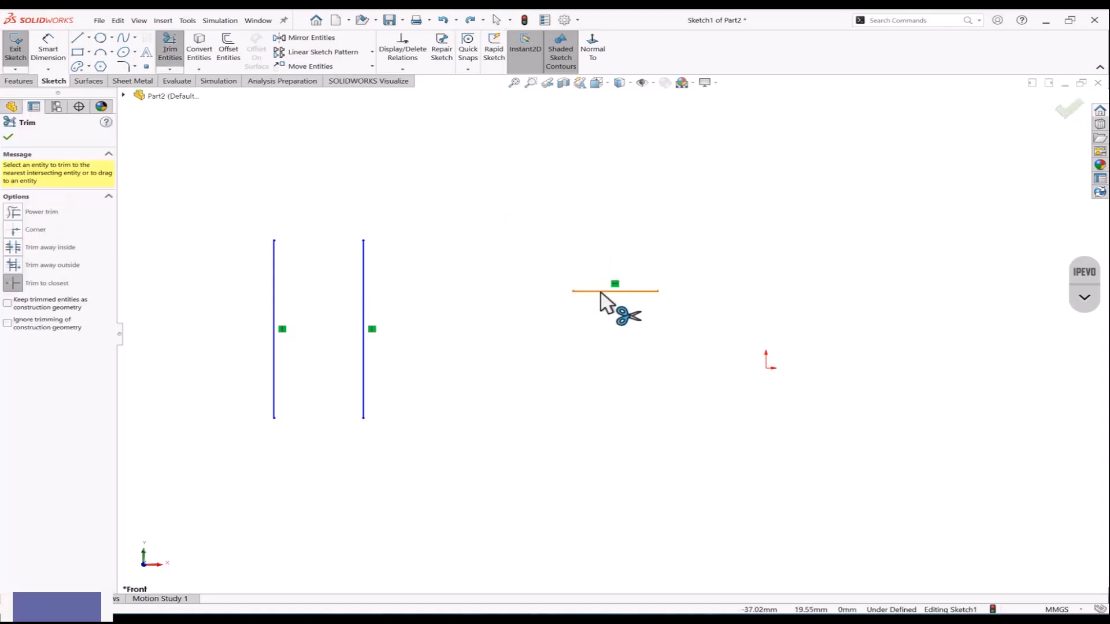
pyautogui.press('Escape')
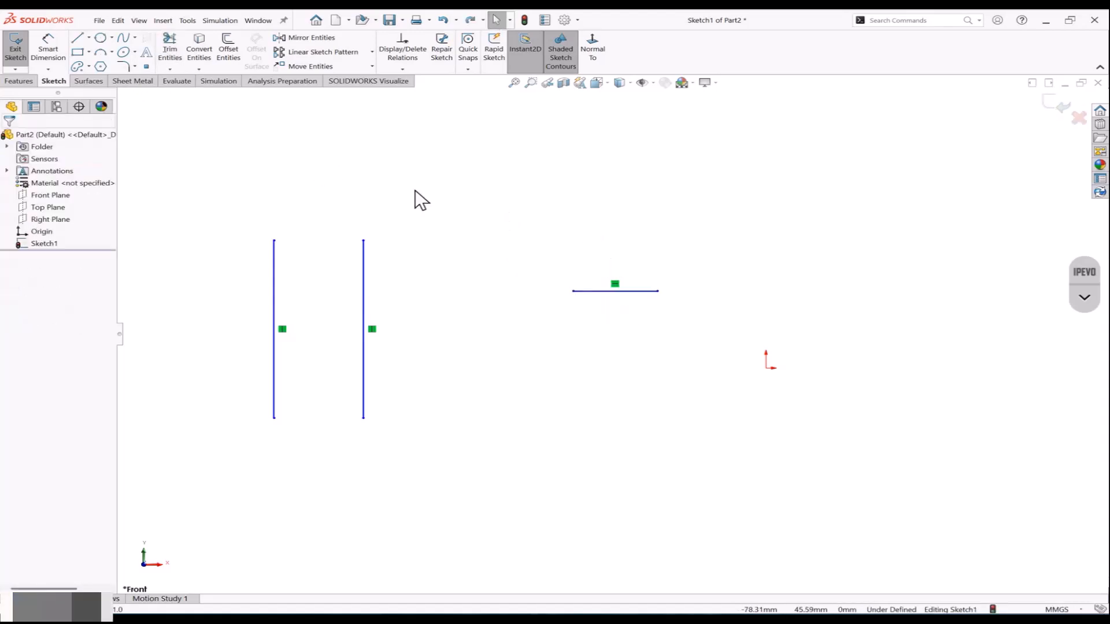
# Step: Extend the short horizontal line to the nearer vertical line, and extend it again to the farther vertical line
pyautogui.click(170, 69)
pyautogui.click(195, 99)
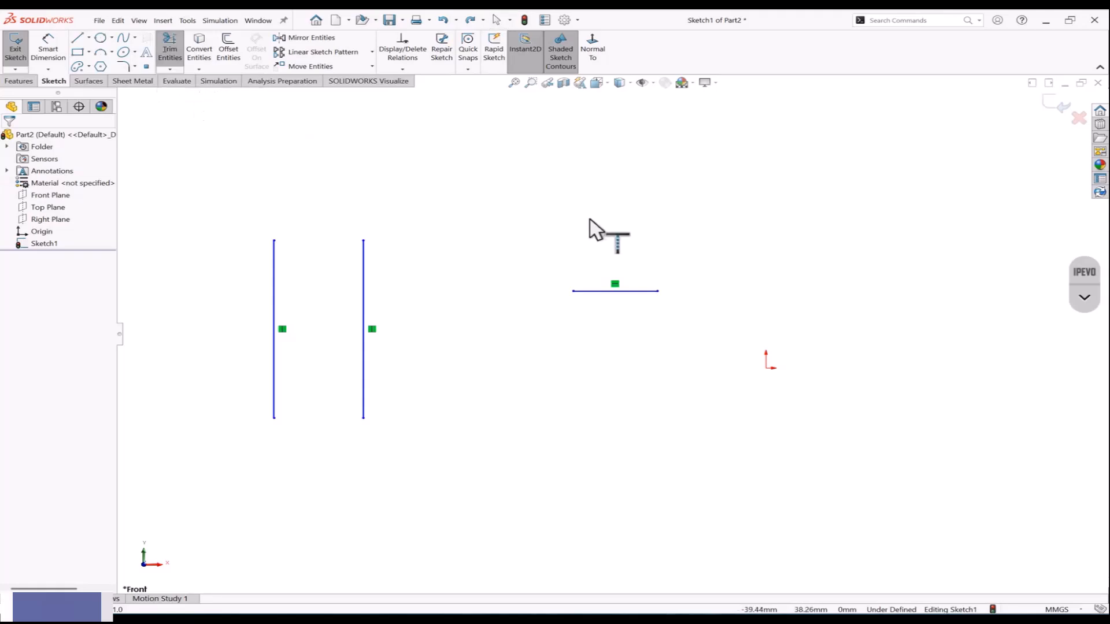
pyautogui.click(596, 292)
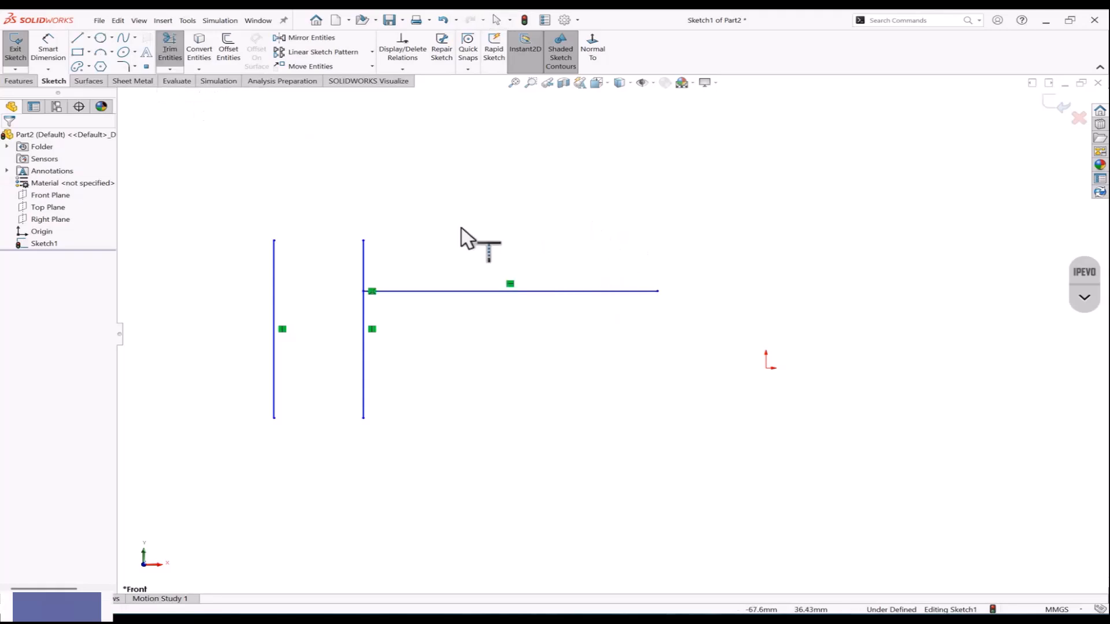
pyautogui.click(431, 292)
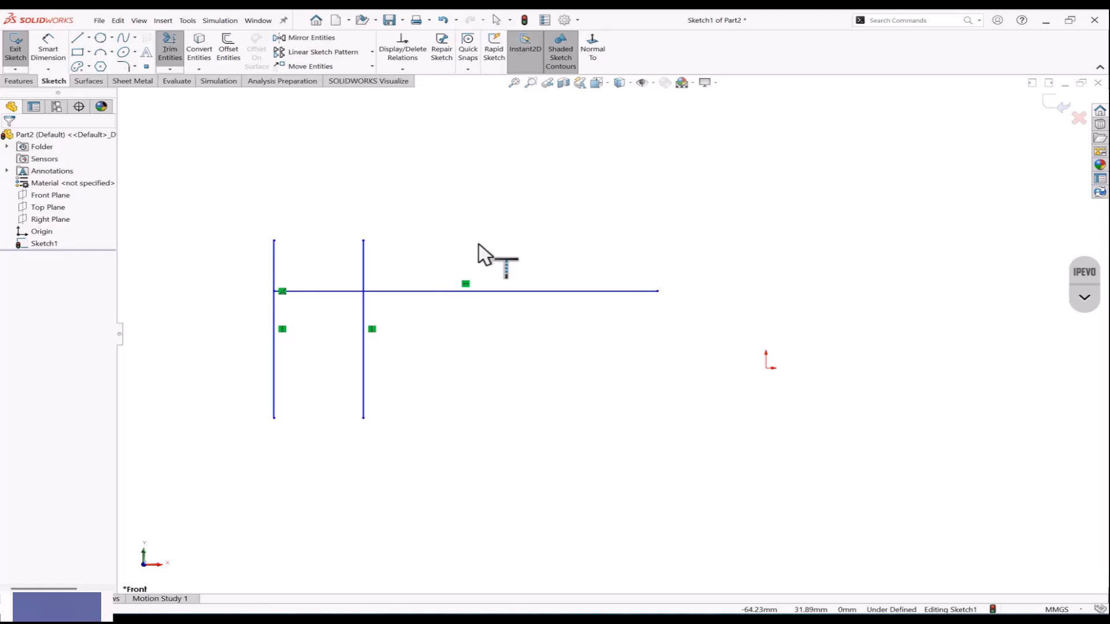
pyautogui.press('Escape')
# Step: Delete the extended horizontal line and both vertical lines from the sketch
pyautogui.moveTo(551, 212); pyautogui.dragTo(197, 377)
pyautogui.press('Delete')
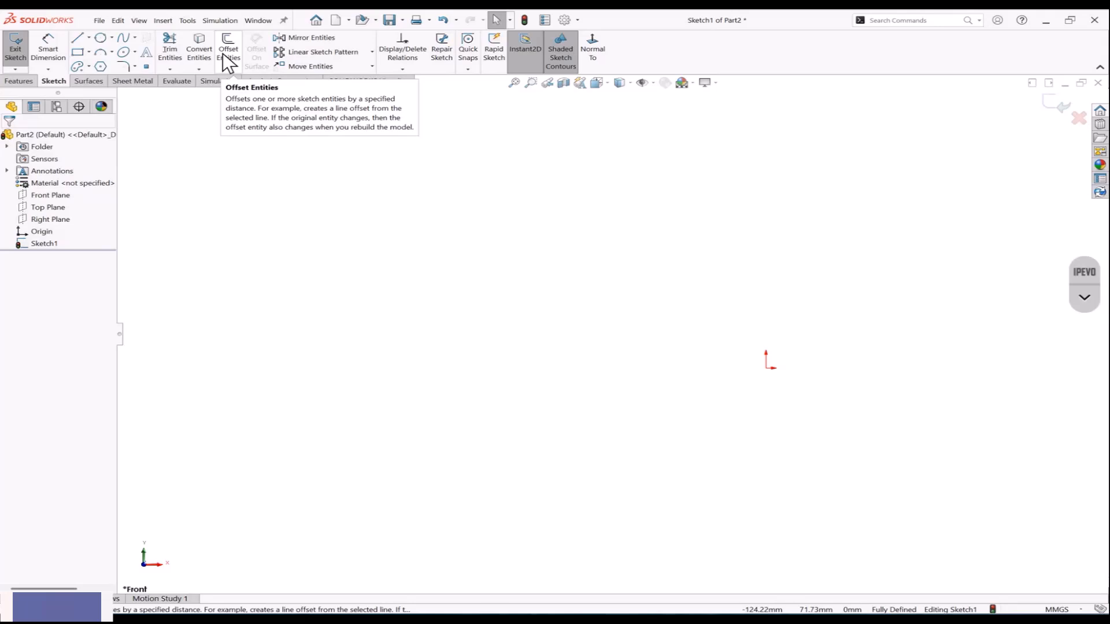
# Step: Sketch a vertical line about 50 mm long, with its lower end level with the origin
pyautogui.click(78, 38)
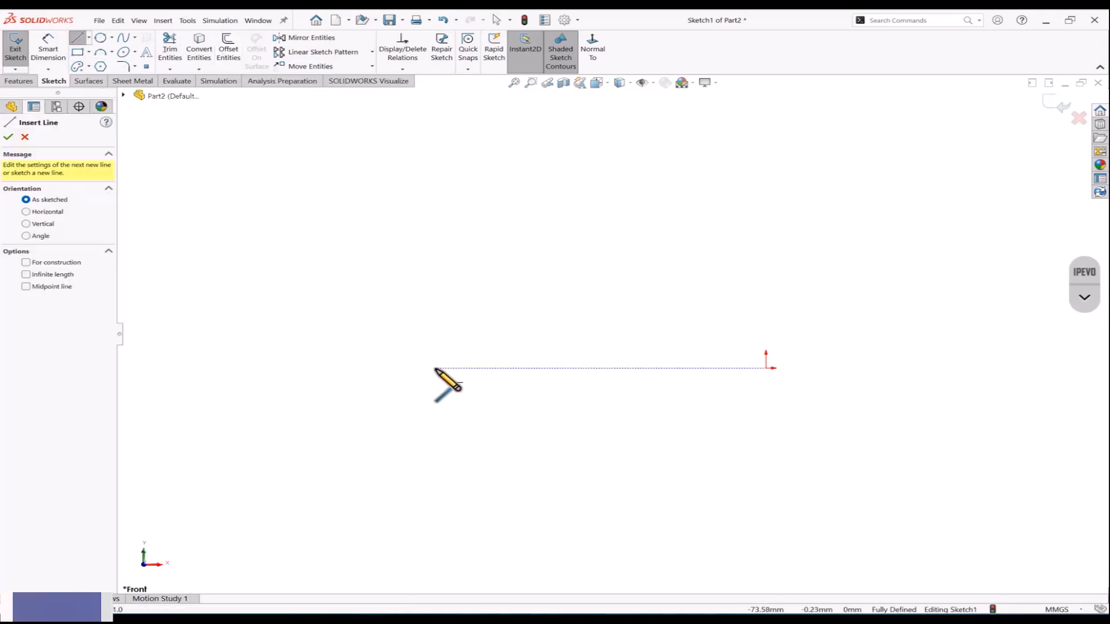
pyautogui.click(463, 366)
pyautogui.click(436, 172)
pyautogui.press('Escape')
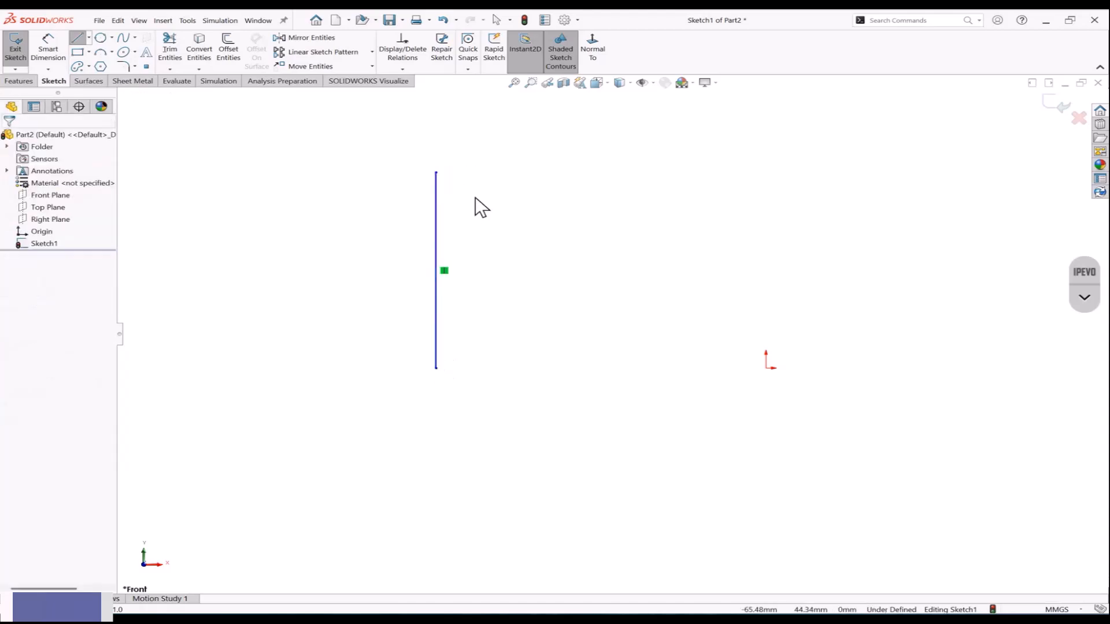
# Step: Continue the profile from the vertical line's lower end with a horizontal line, a 90° tangent arc and a downward line about 26 mm long
pyautogui.click(78, 37)
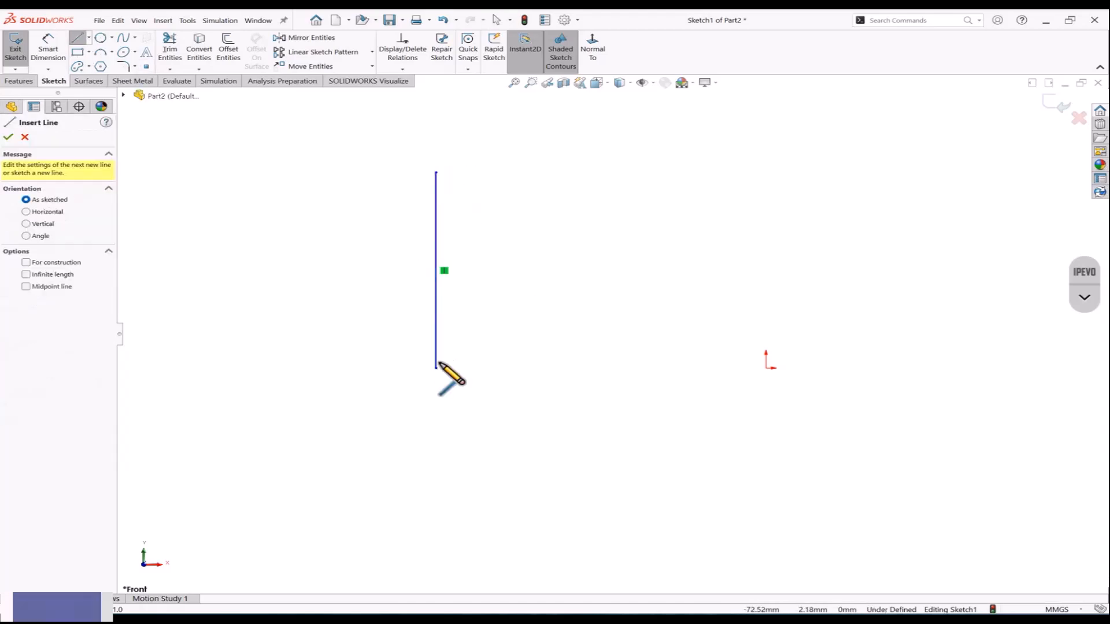
pyautogui.click(437, 368)
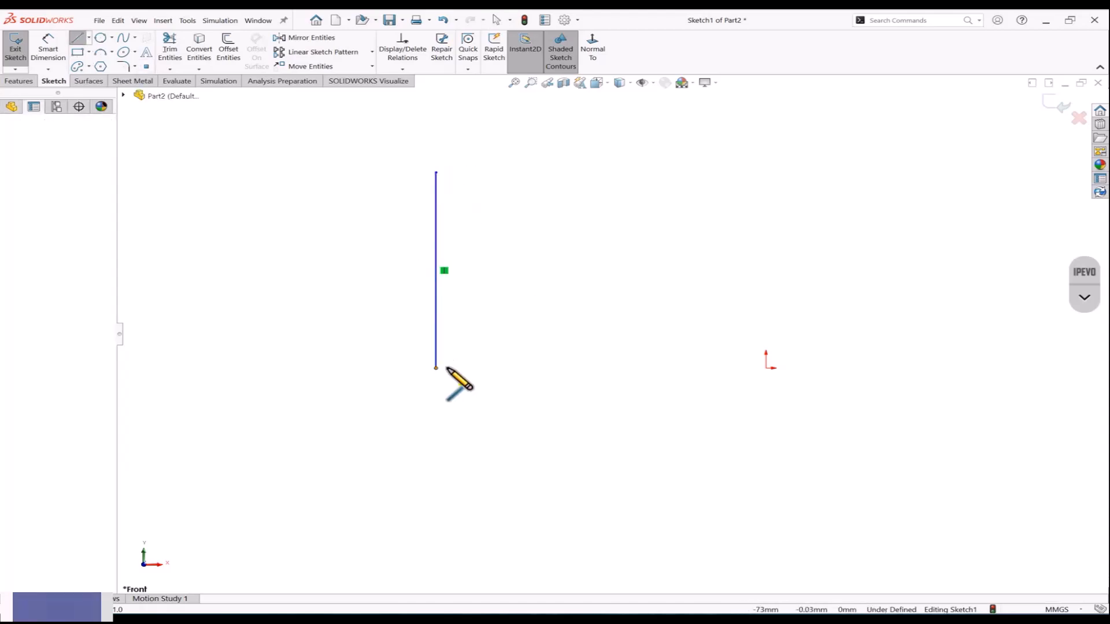
pyautogui.click(581, 368)
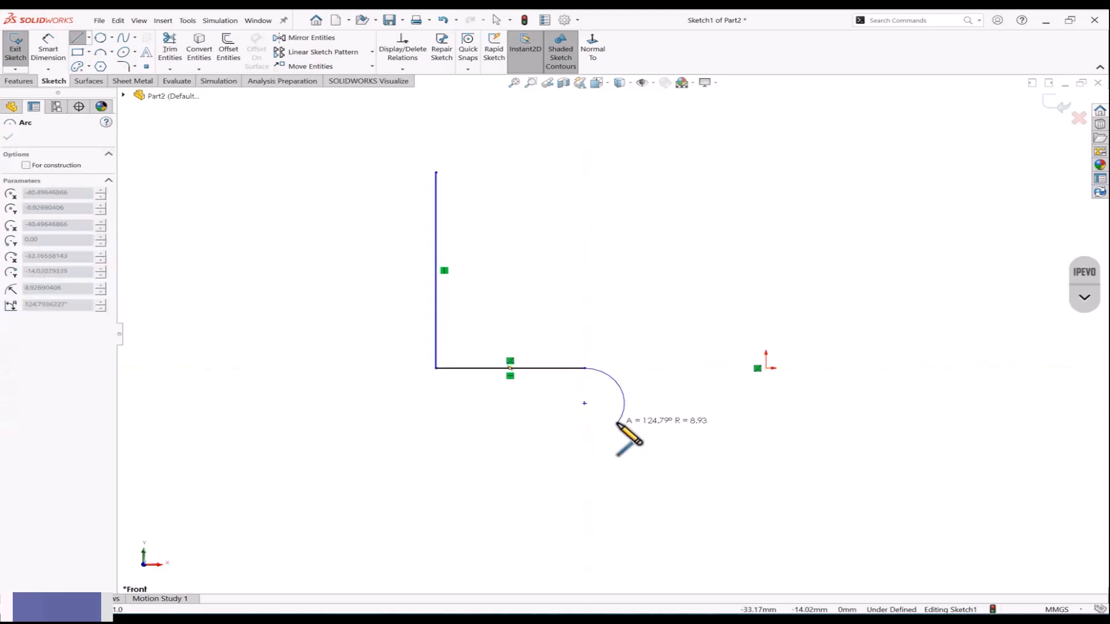
pyautogui.click(639, 415)
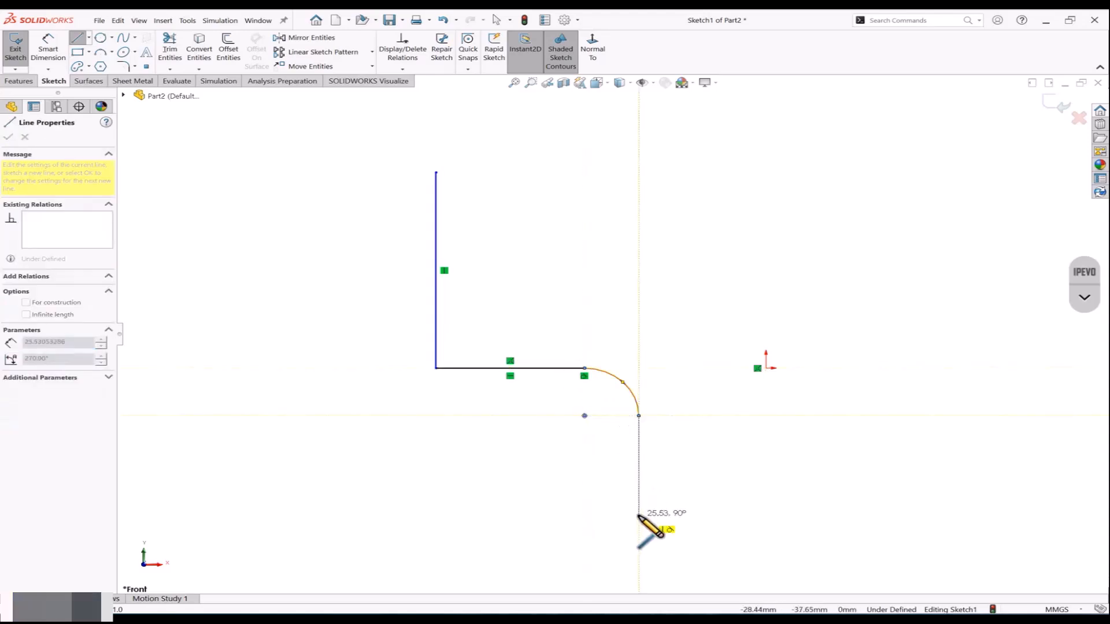
pyautogui.click(639, 515)
pyautogui.press('Escape')
# Step: Try offsetting only the upper vertical line by 5 mm, with Add dimensions and Select chain turned off
pyautogui.scroll(2, 677, 488)
pyautogui.scroll(-2, 678, 489)
pyautogui.scroll(2, 630, 329)
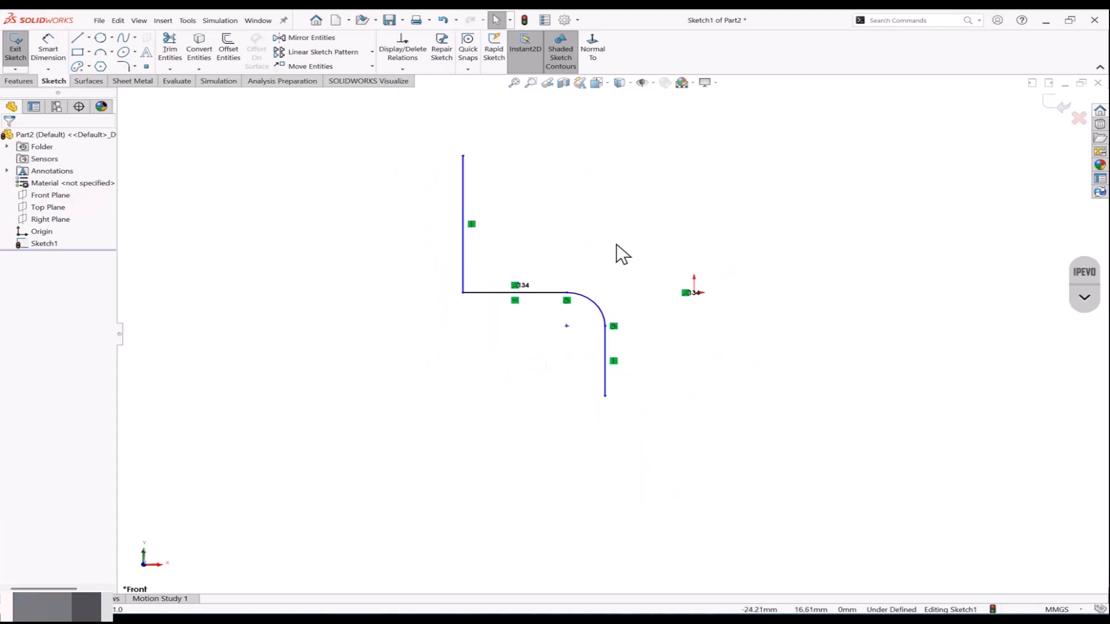
pyautogui.click(233, 56)
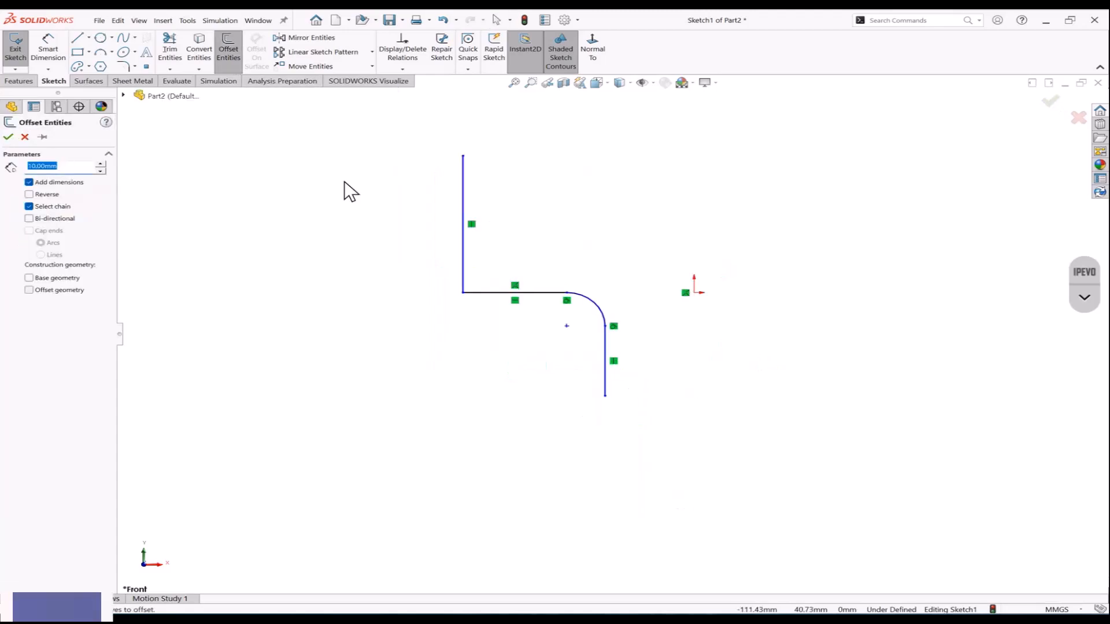
pyautogui.click(29, 182)
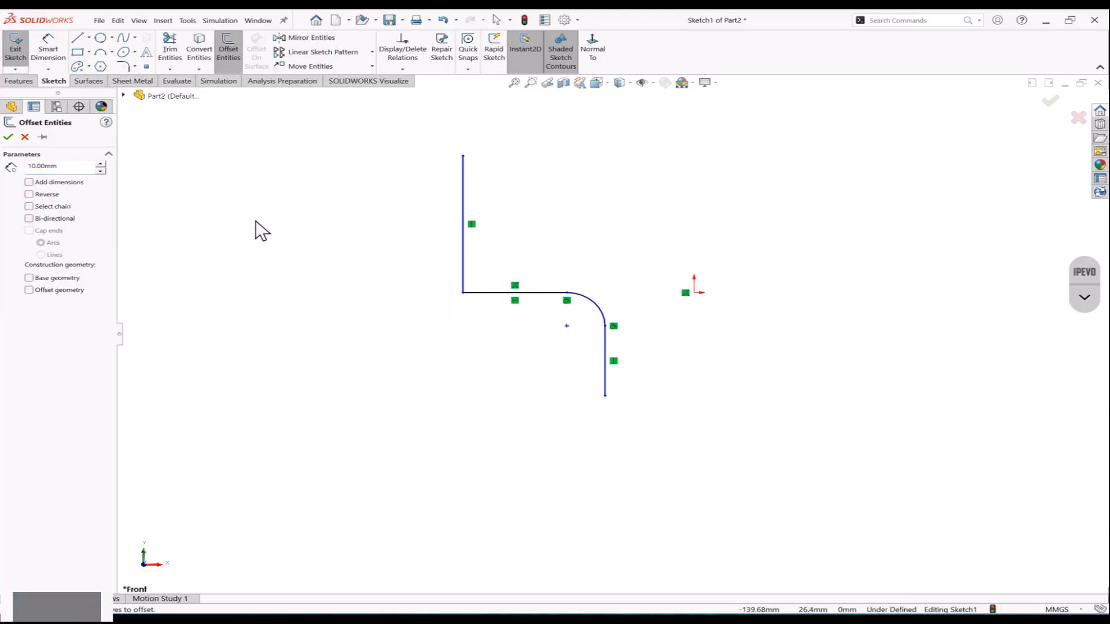
pyautogui.click(462, 203)
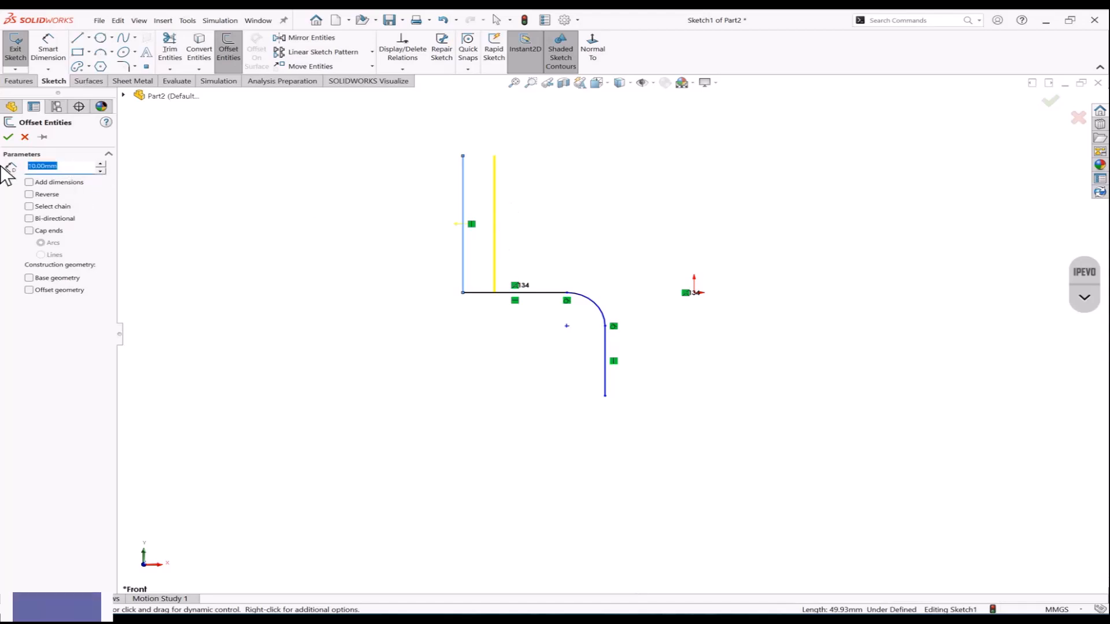
pyautogui.write('5')
pyautogui.press('Return')
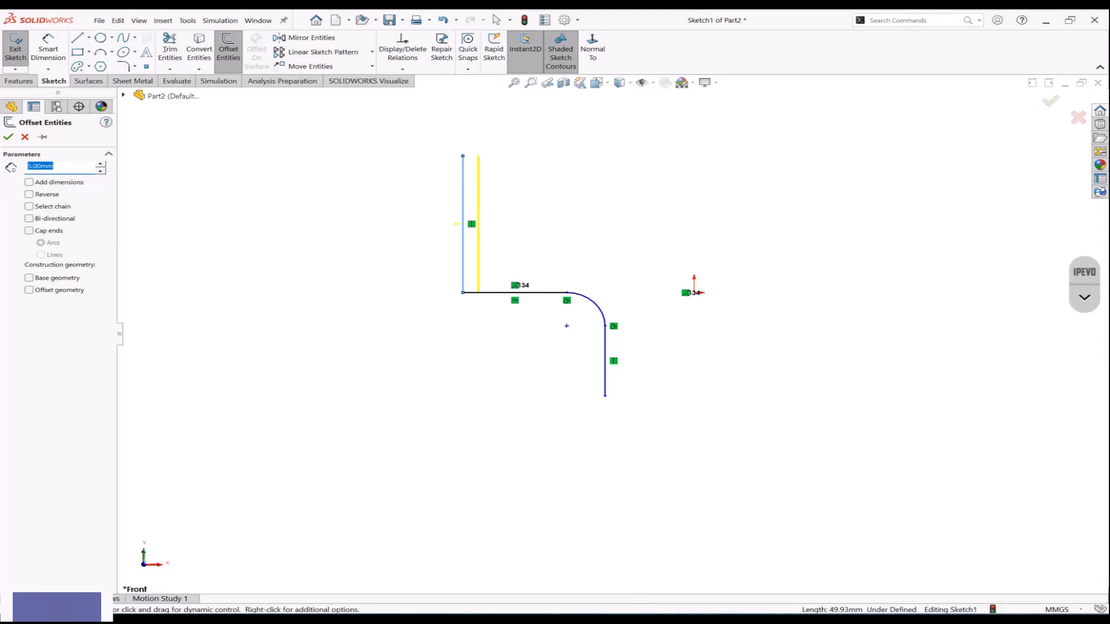
pyautogui.click(8, 137)
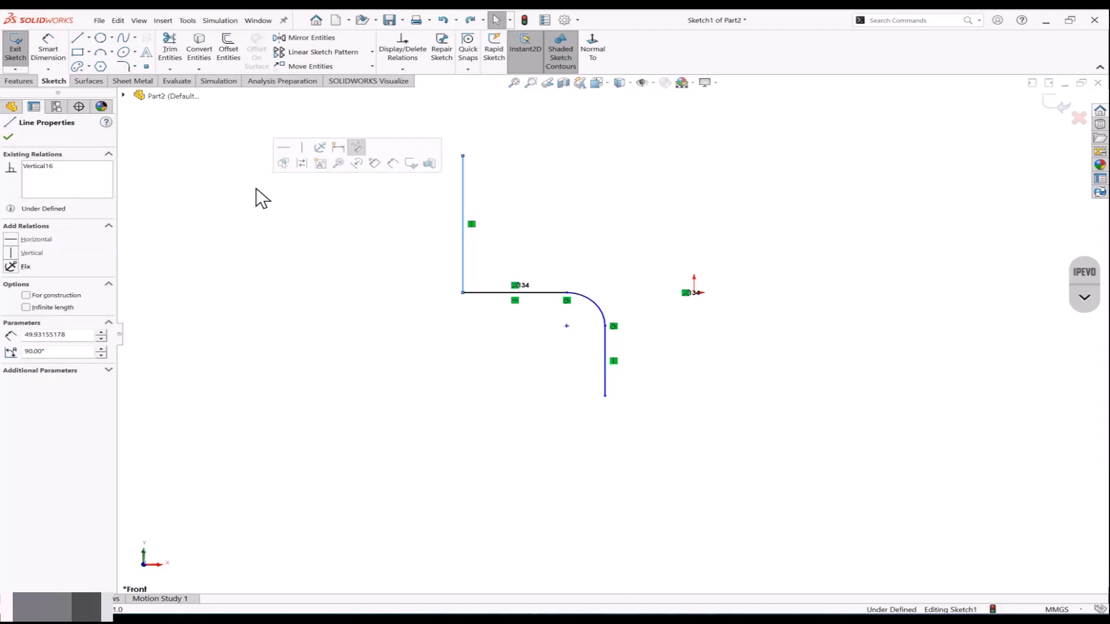
# Step: Offset the upper vertical line by 10 mm with Add dimensions turned on
pyautogui.click(230, 53)
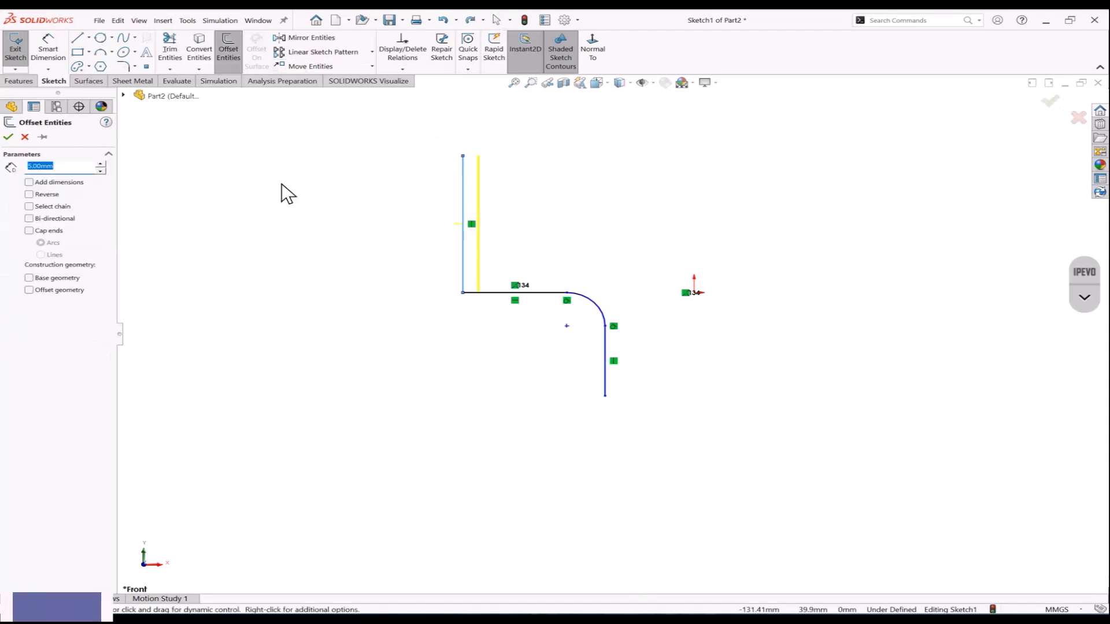
pyautogui.click(30, 182)
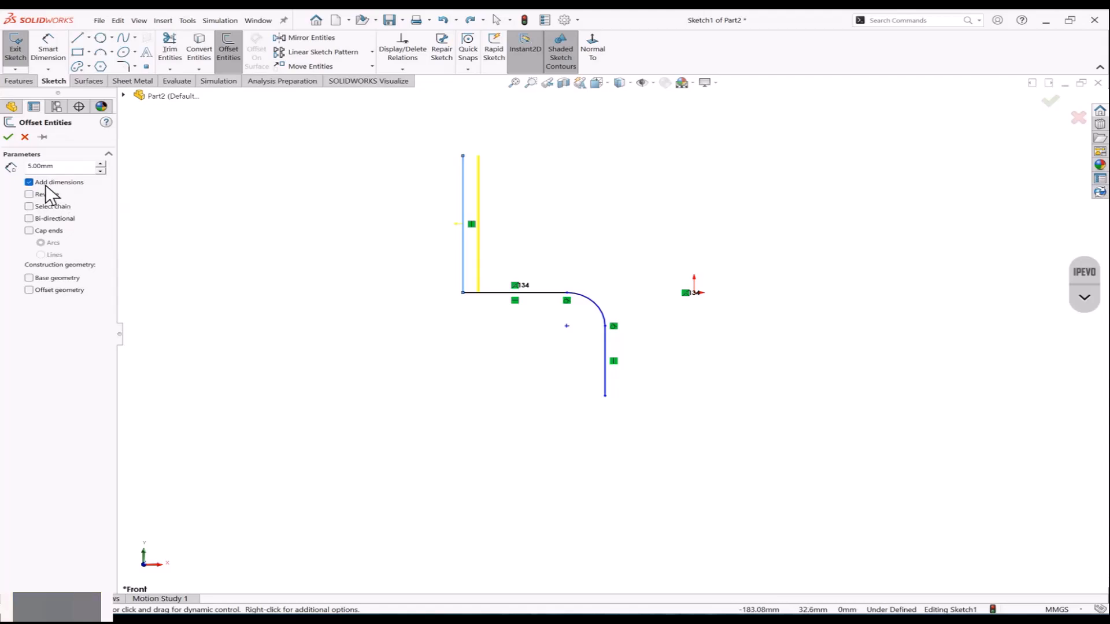
pyautogui.doubleClick(70, 169)
pyautogui.write('10')
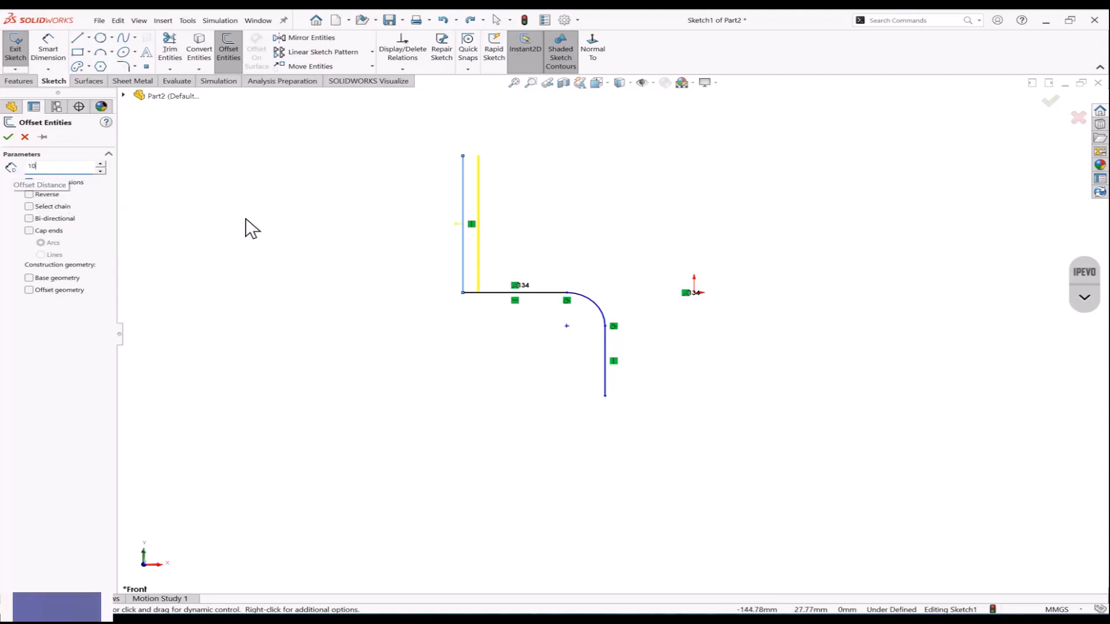
pyautogui.press('Return')
# Step: Delete the offset copy of the upper vertical line together with its dimension
pyautogui.scroll(-3, 451, 237)
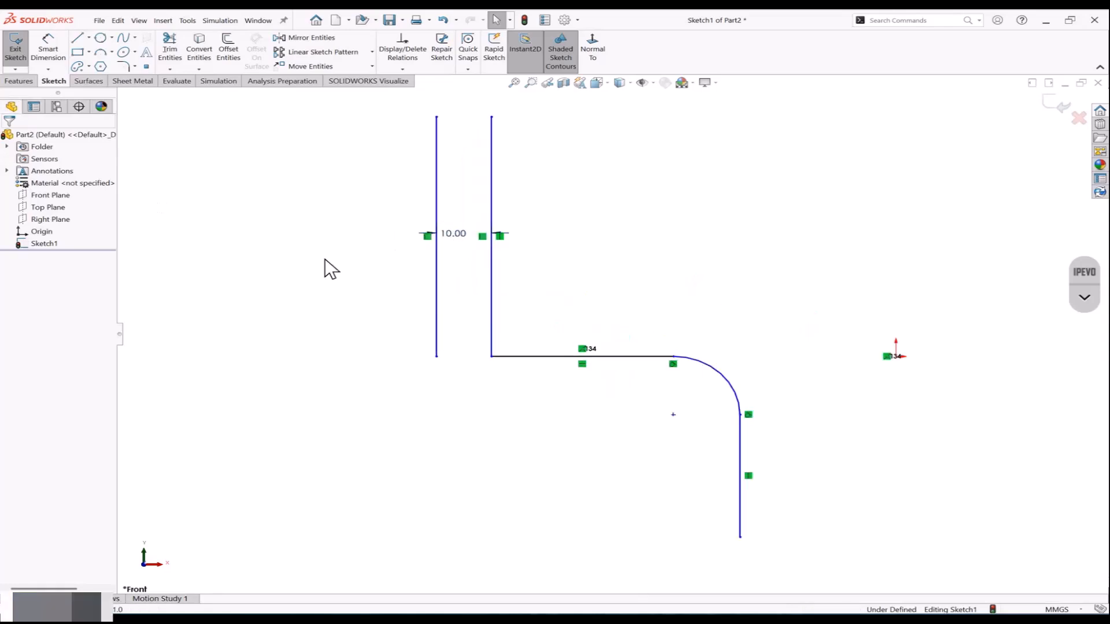
pyautogui.click(437, 218)
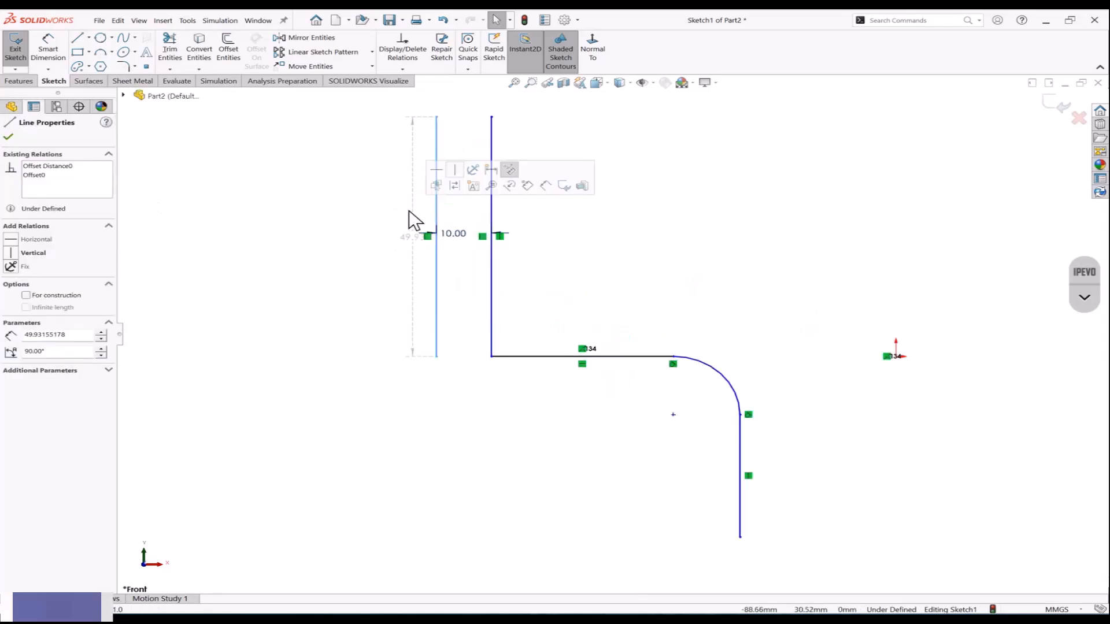
pyautogui.press('Delete')
pyautogui.click(543, 302)
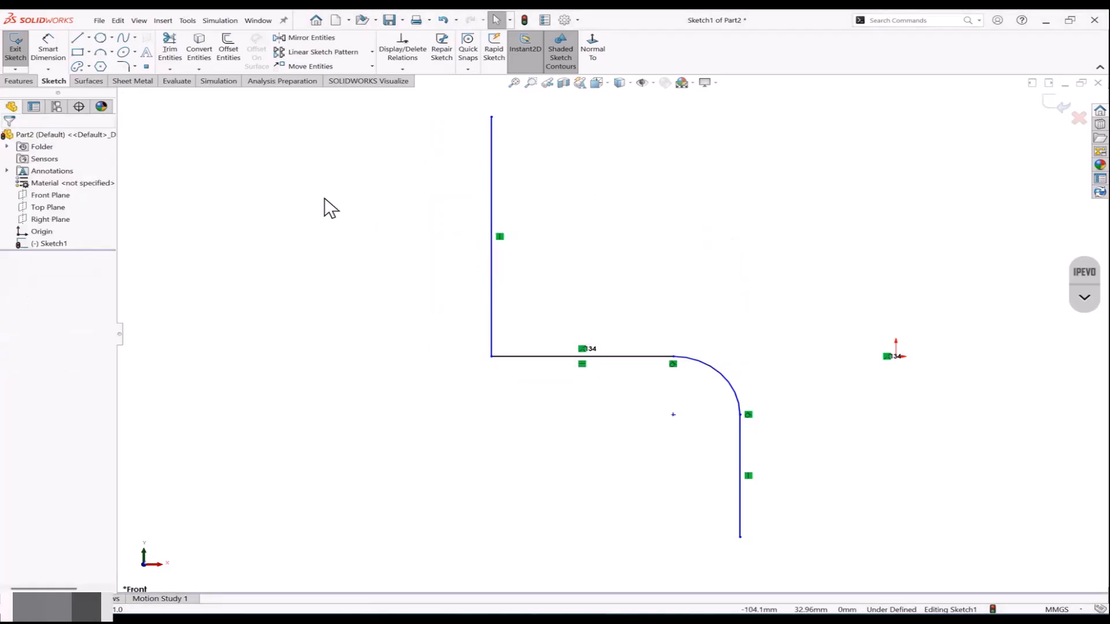
# Step: Try a 10 mm offset of the upper vertical line with Reverse toggled to switch its side, and undo the offset
pyautogui.click(234, 58)
pyautogui.scroll(2, 295, 221)
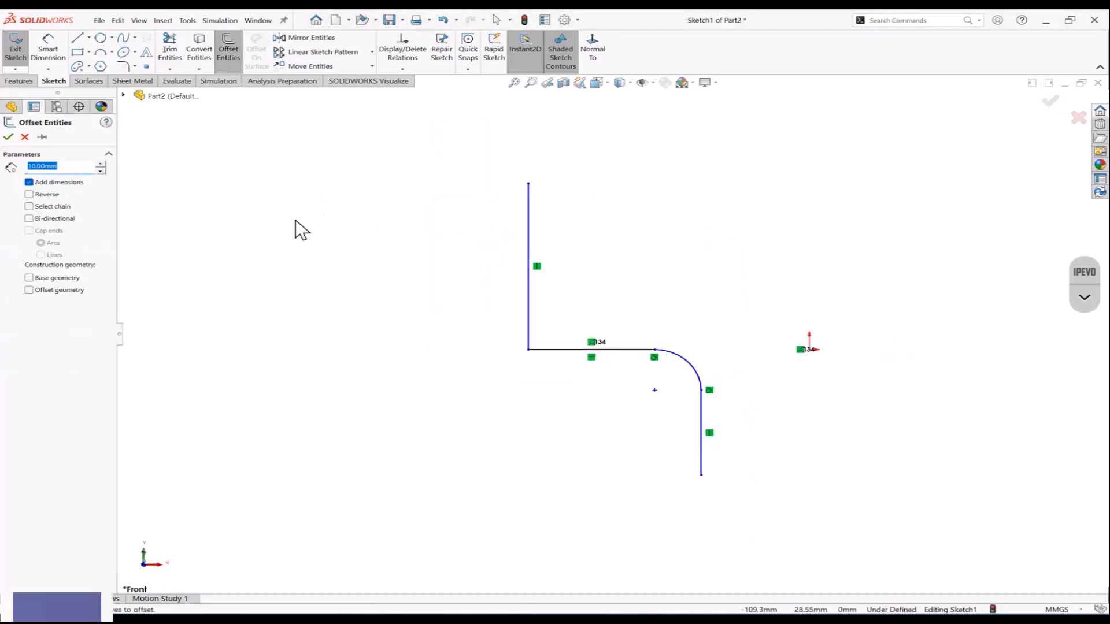
pyautogui.click(29, 194)
pyautogui.click(527, 233)
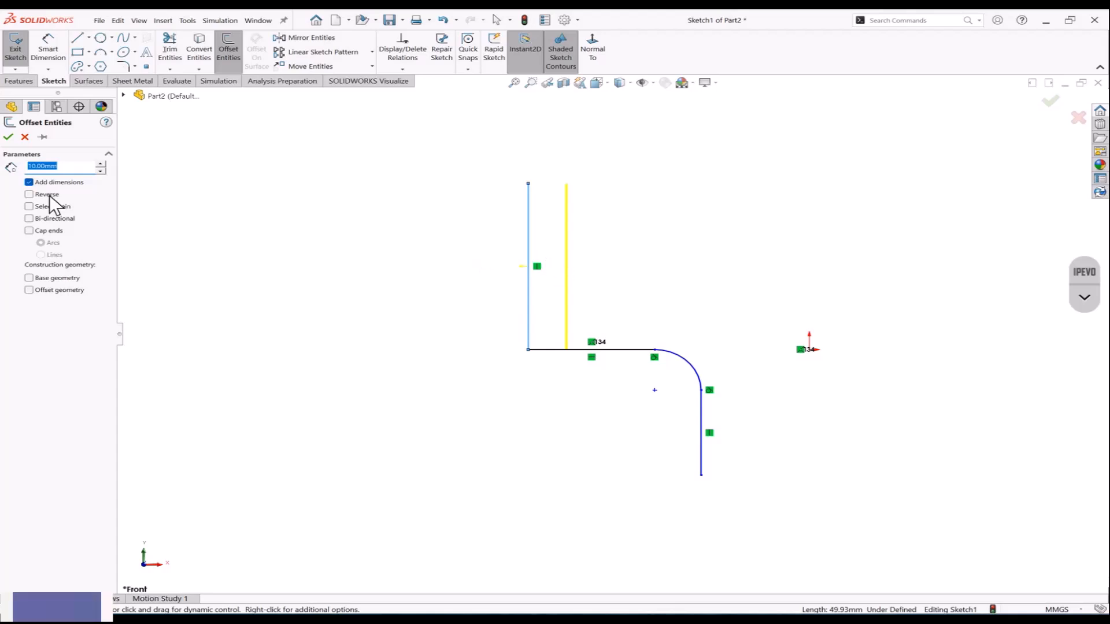
pyautogui.click(32, 195)
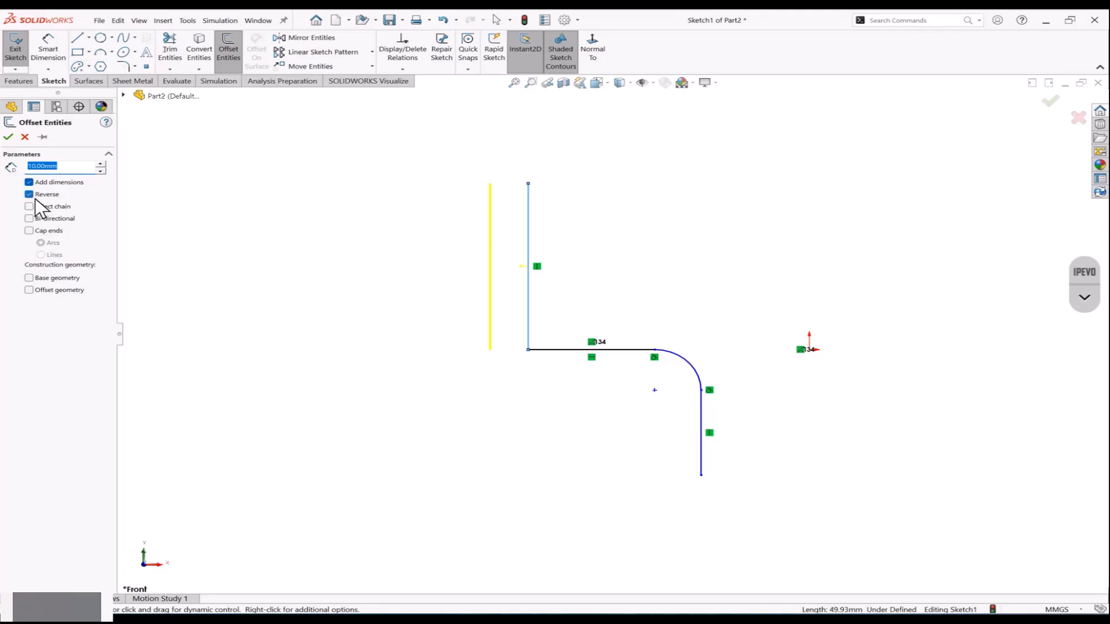
pyautogui.click(32, 195)
pyautogui.click(32, 197)
pyautogui.click(31, 195)
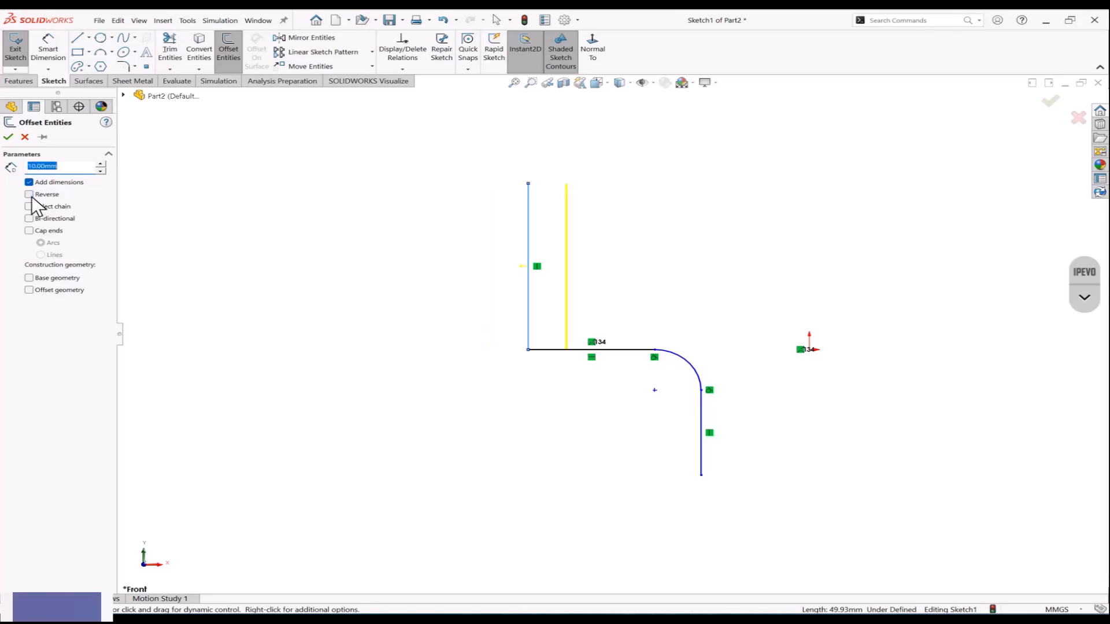
pyautogui.click(32, 196)
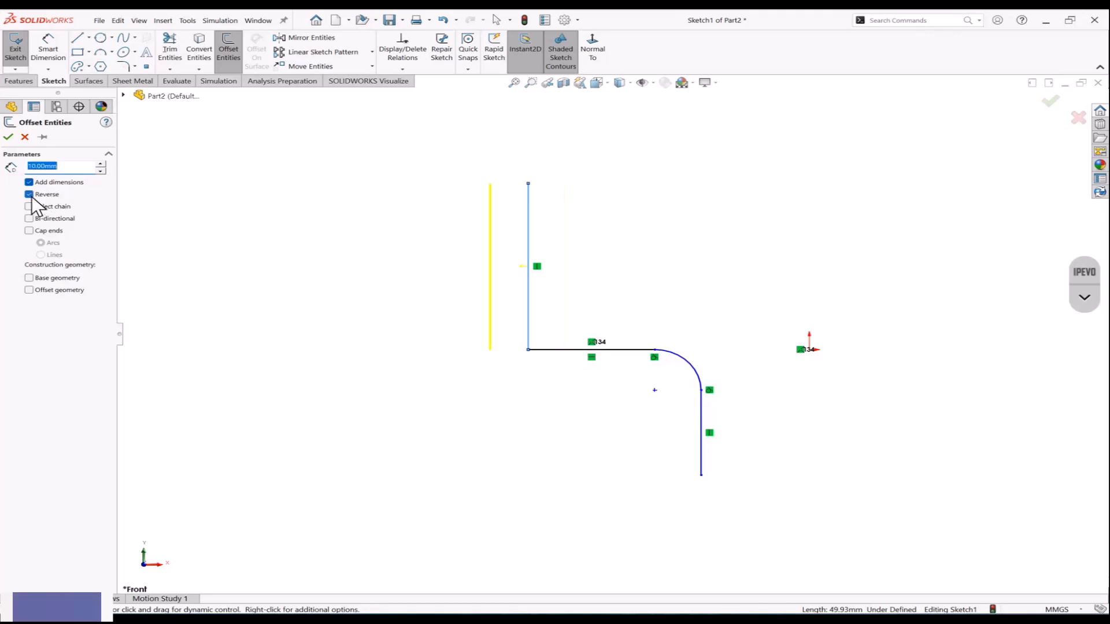
pyautogui.click(8, 136)
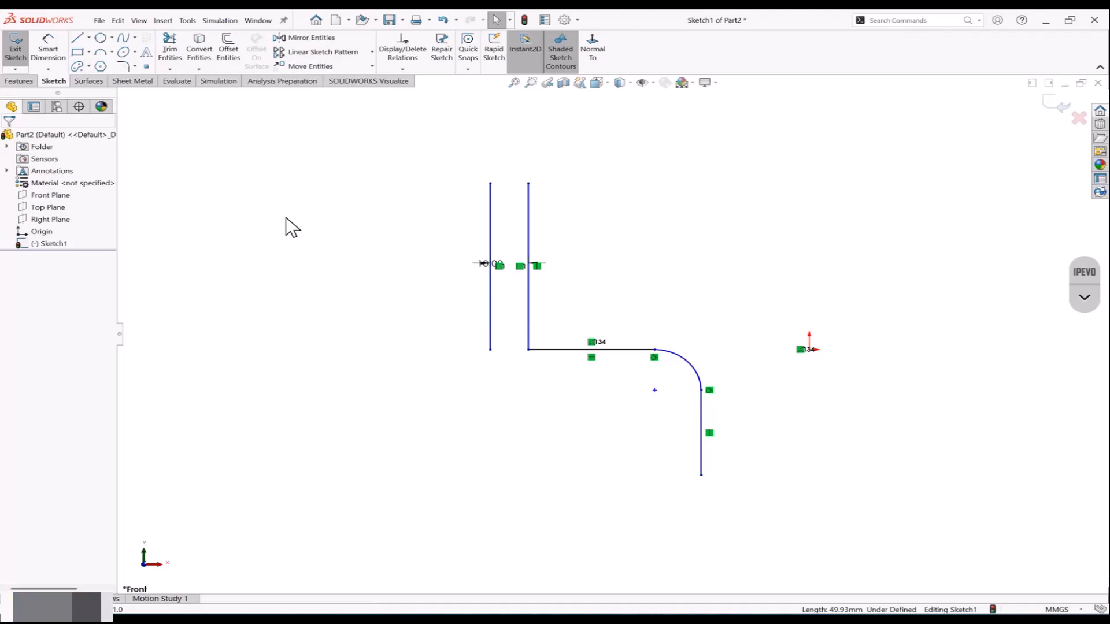
pyautogui.hotkey('ctrl', 'z')
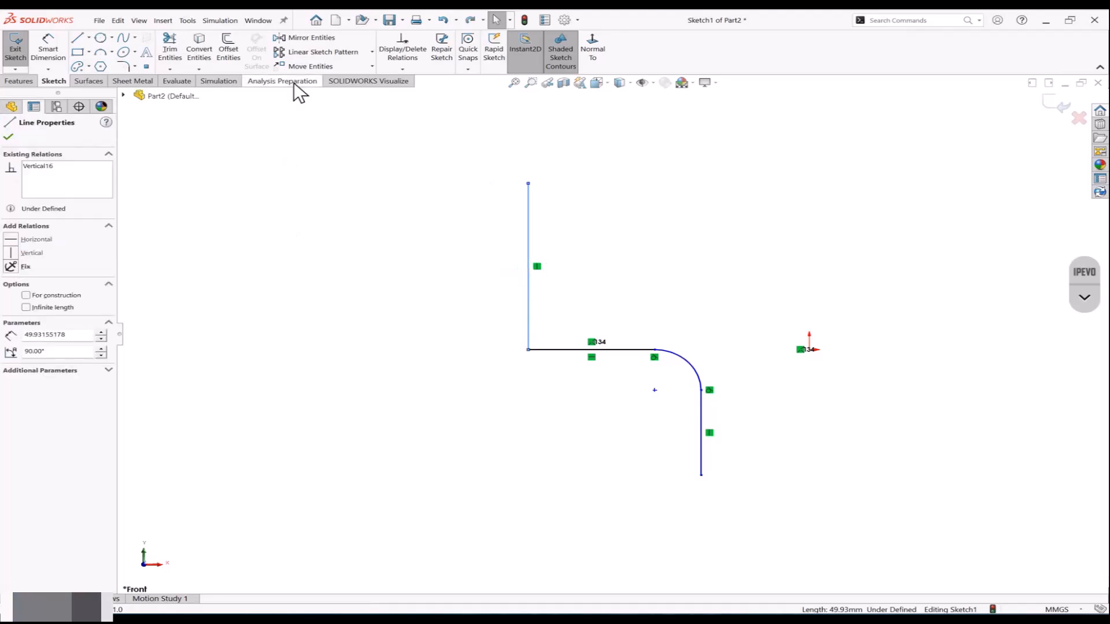
# Step: Set up a 10 mm offset of the whole connected profile using Select chain, with Add dimensions on
pyautogui.click(231, 53)
pyautogui.click(29, 207)
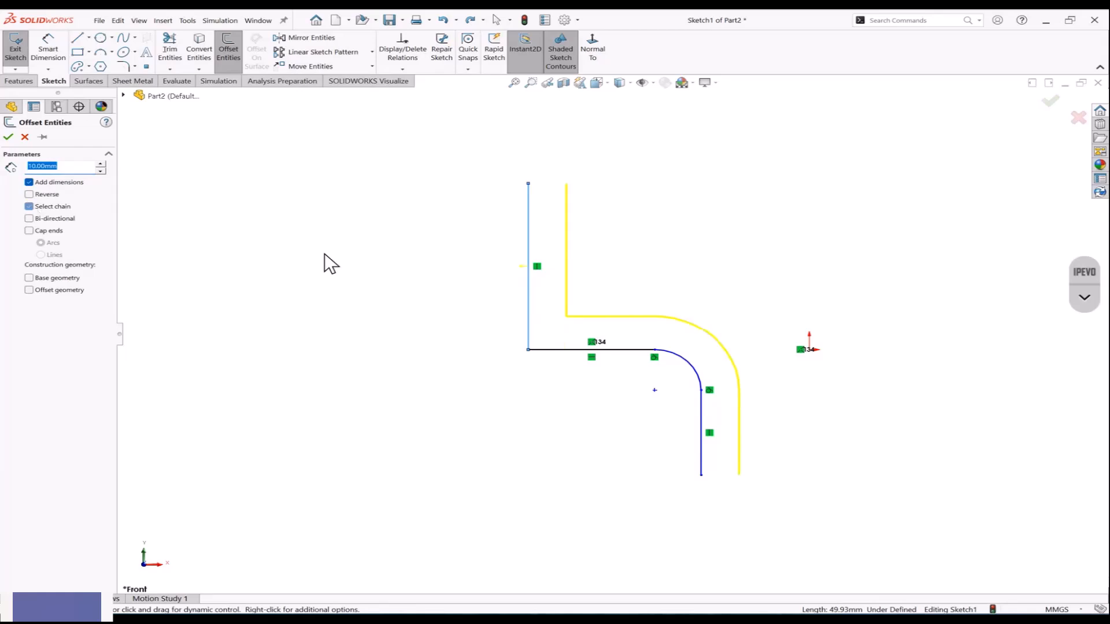
pyautogui.scroll(1, 588, 293)
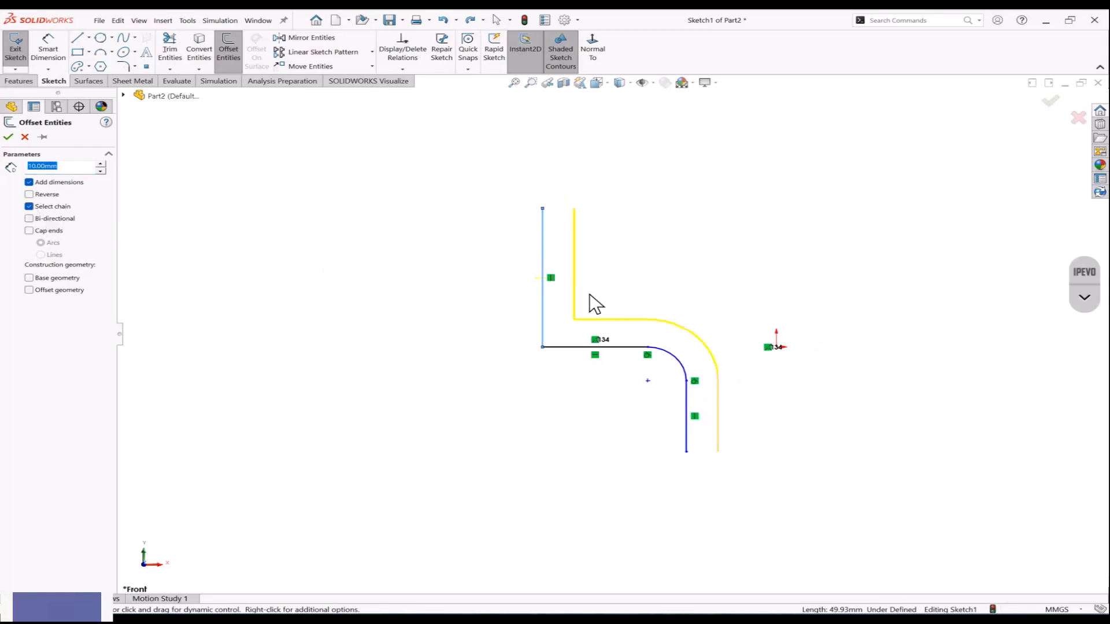
pyautogui.scroll(-2, 589, 293)
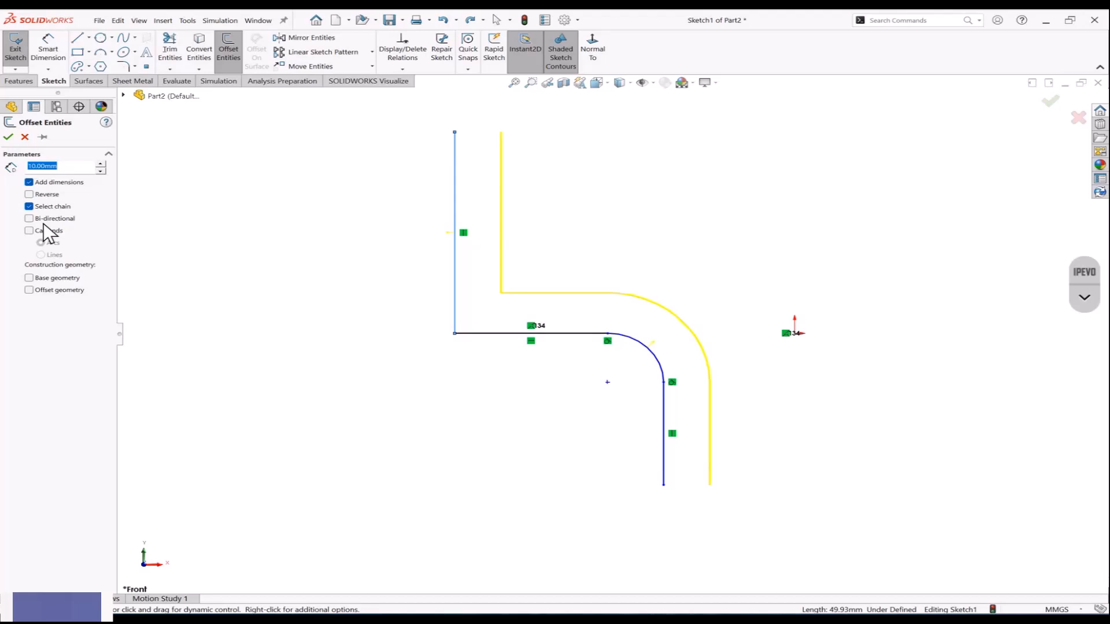
# Step: Apply the 10 mm chain offset as bi-directional, with line-type cap ends and the base geometry as construction geometry
pyautogui.click(28, 219)
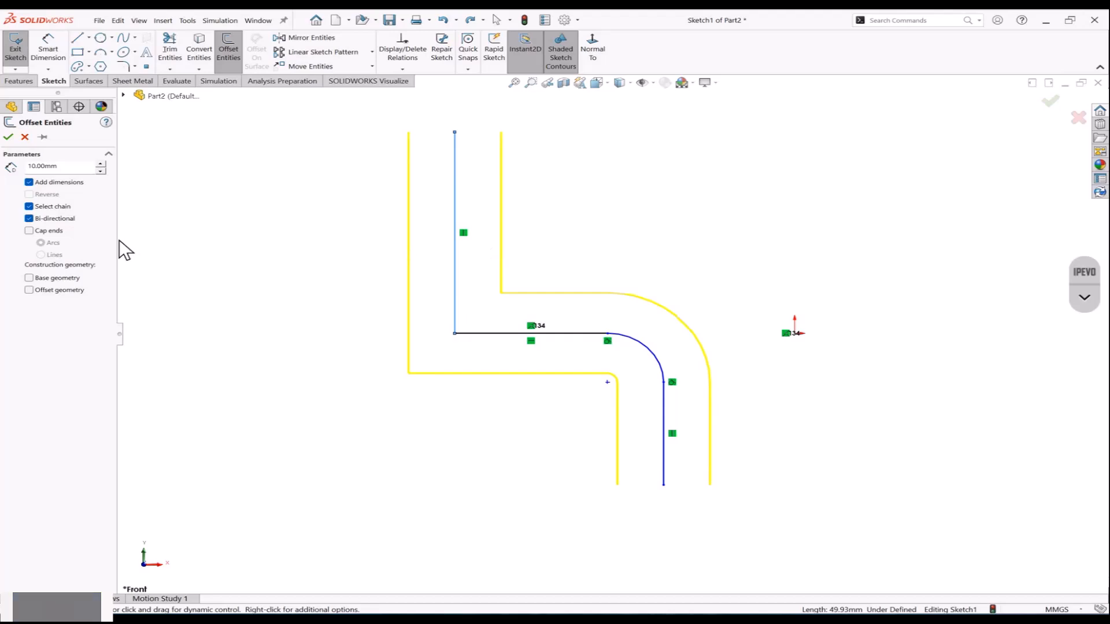
pyautogui.press('z')
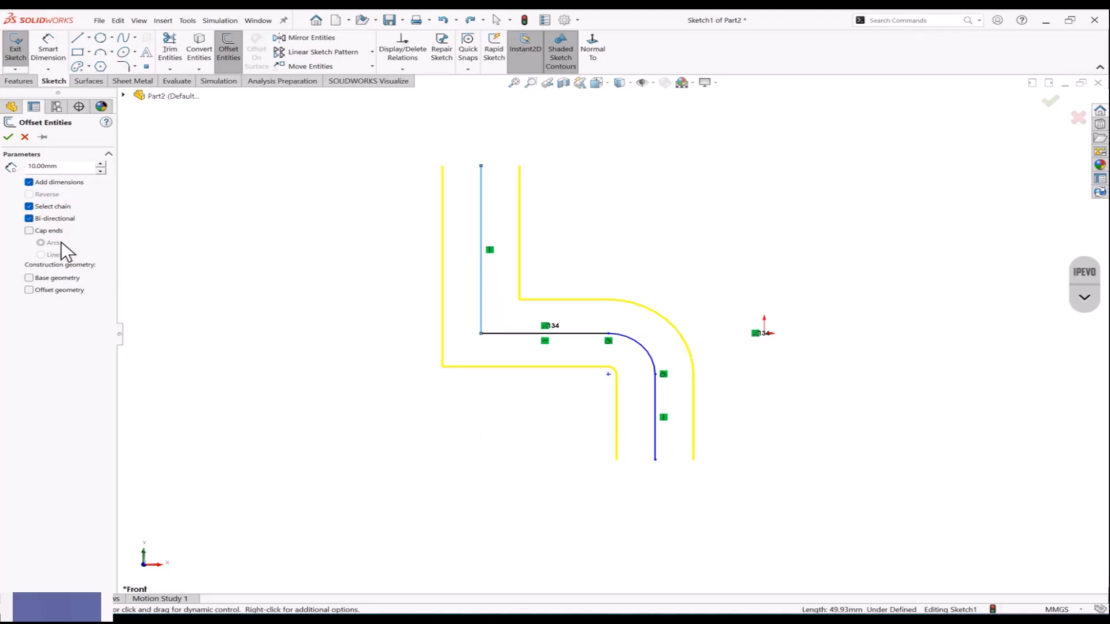
pyautogui.click(29, 231)
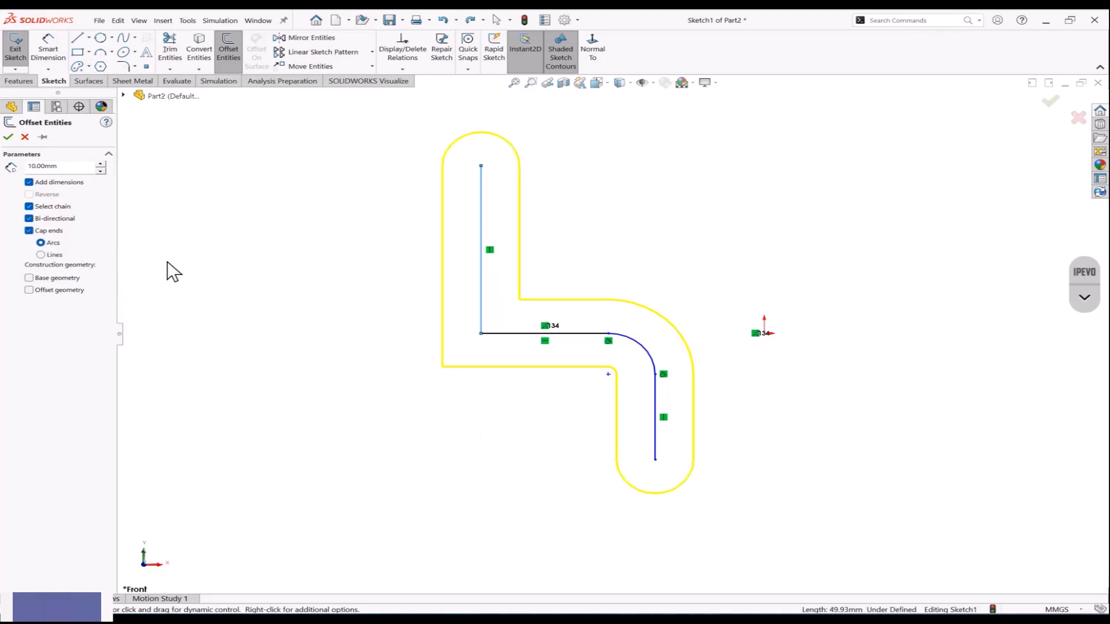
pyautogui.click(41, 254)
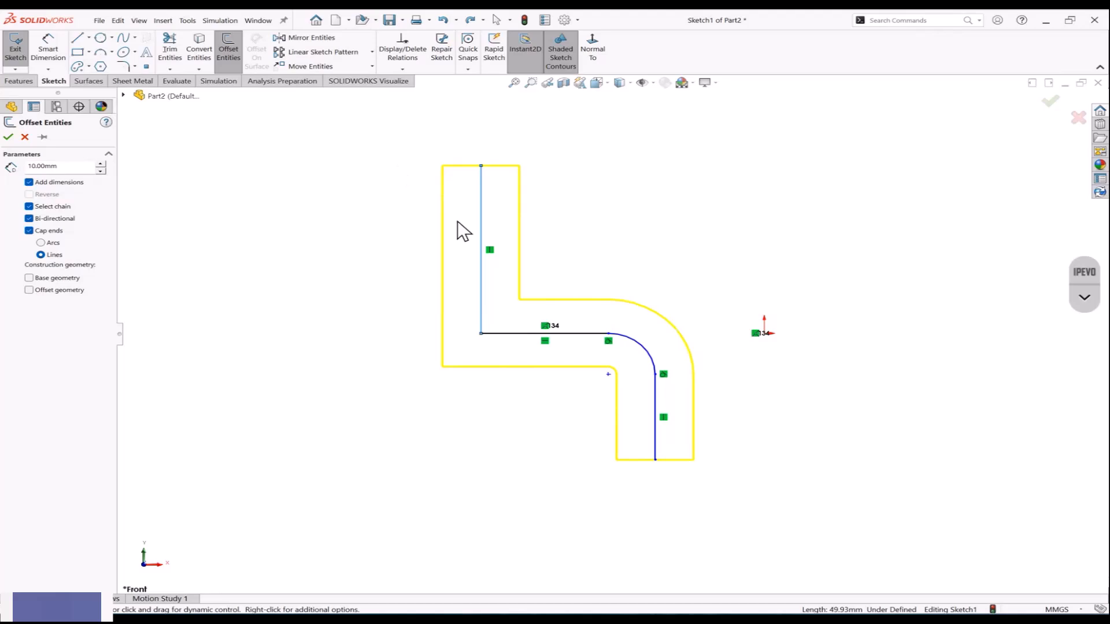
pyautogui.click(29, 278)
pyautogui.click(8, 137)
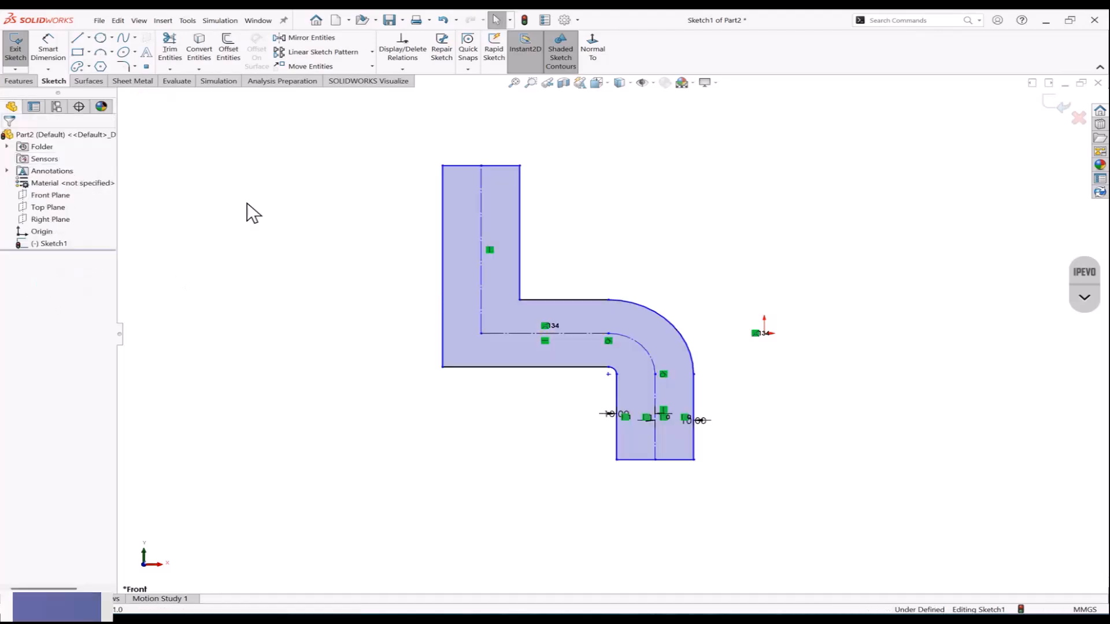
# Step: Undo the offset and reapply it with the offset geometry also set as construction geometry
pyautogui.hotkey('ctrl', 'z')
pyautogui.click(228, 52)
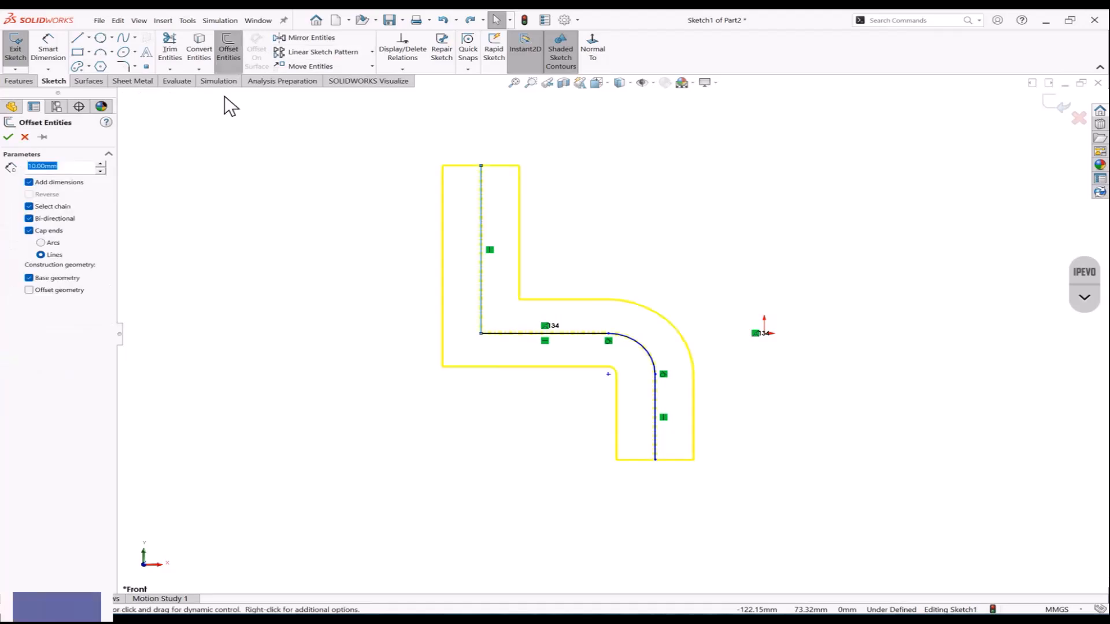
pyautogui.click(29, 290)
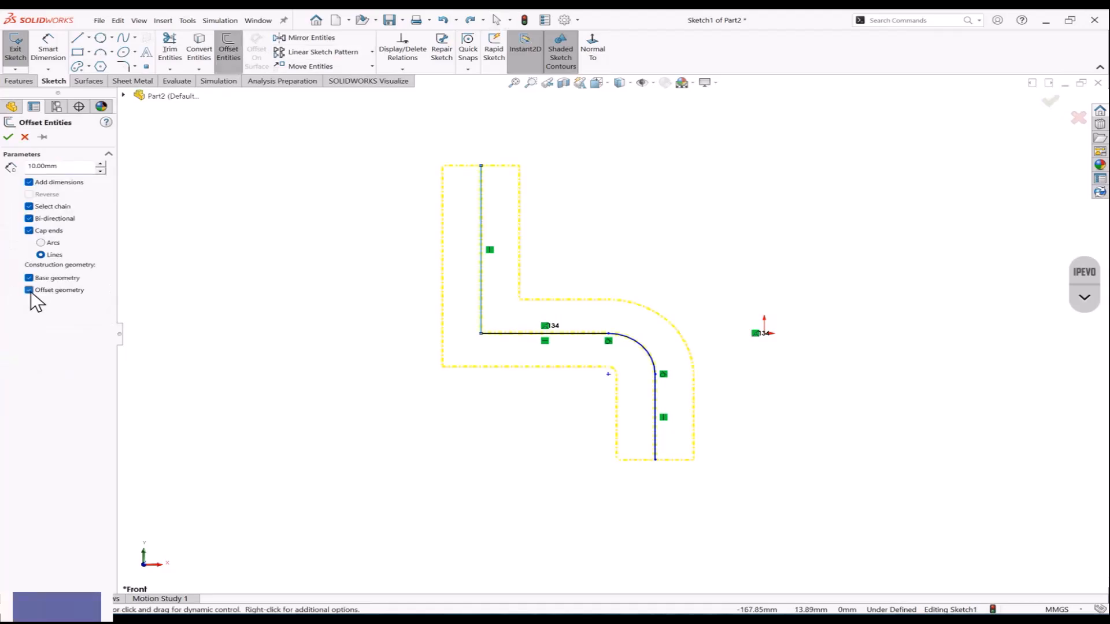
pyautogui.click(8, 136)
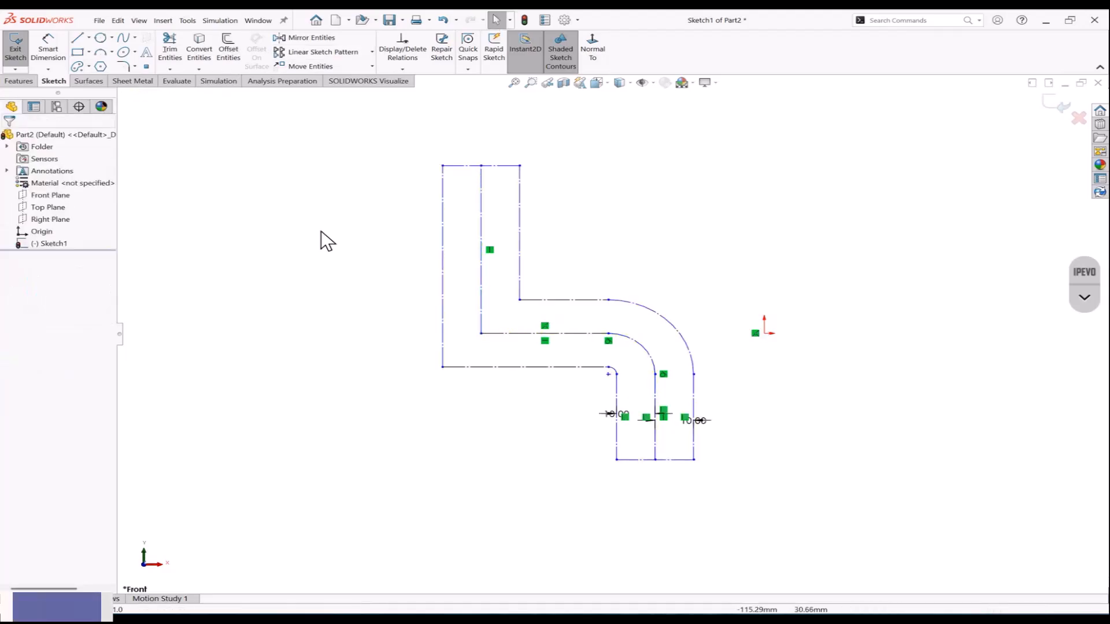
# Step: Undo the all-construction offset and reapply it with only the base geometry as construction geometry
pyautogui.hotkey('ctrl', 'z')
pyautogui.click(233, 53)
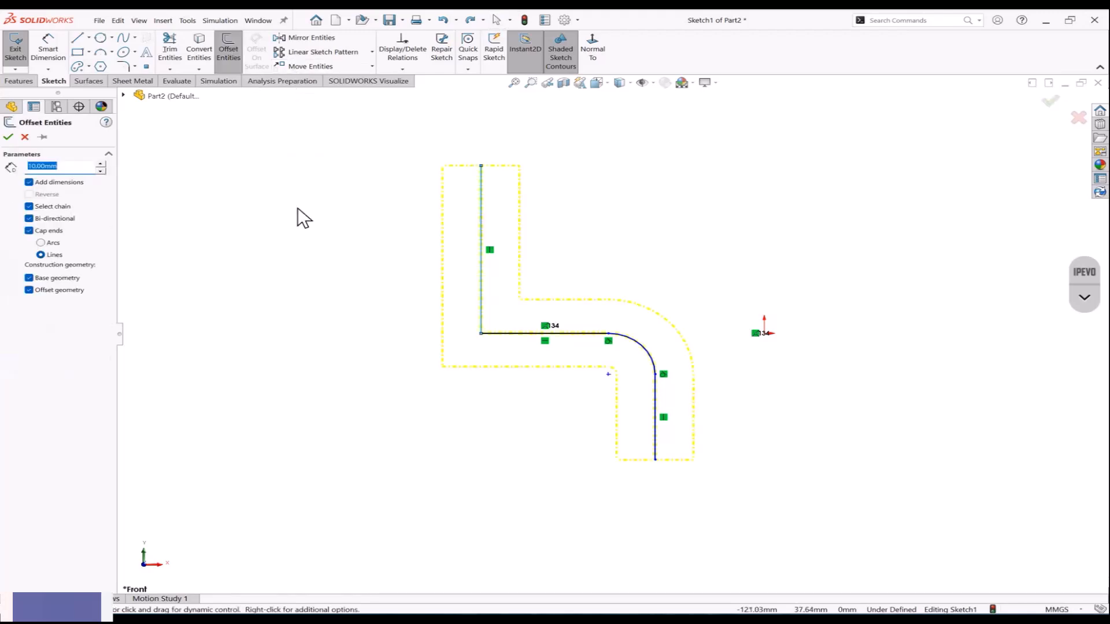
pyautogui.click(28, 290)
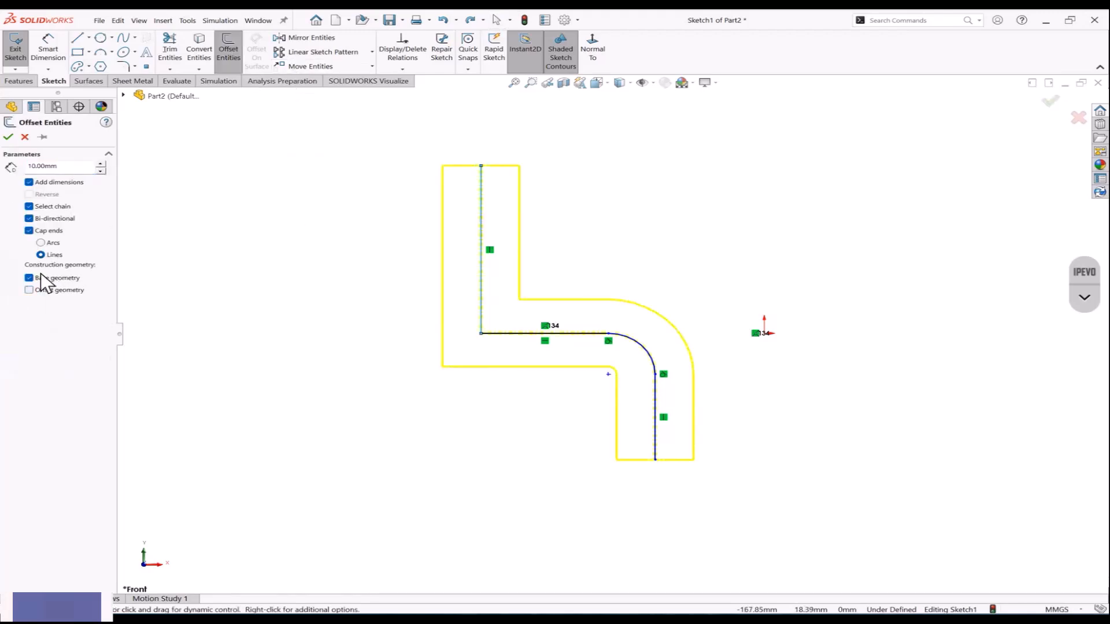
pyautogui.click(8, 137)
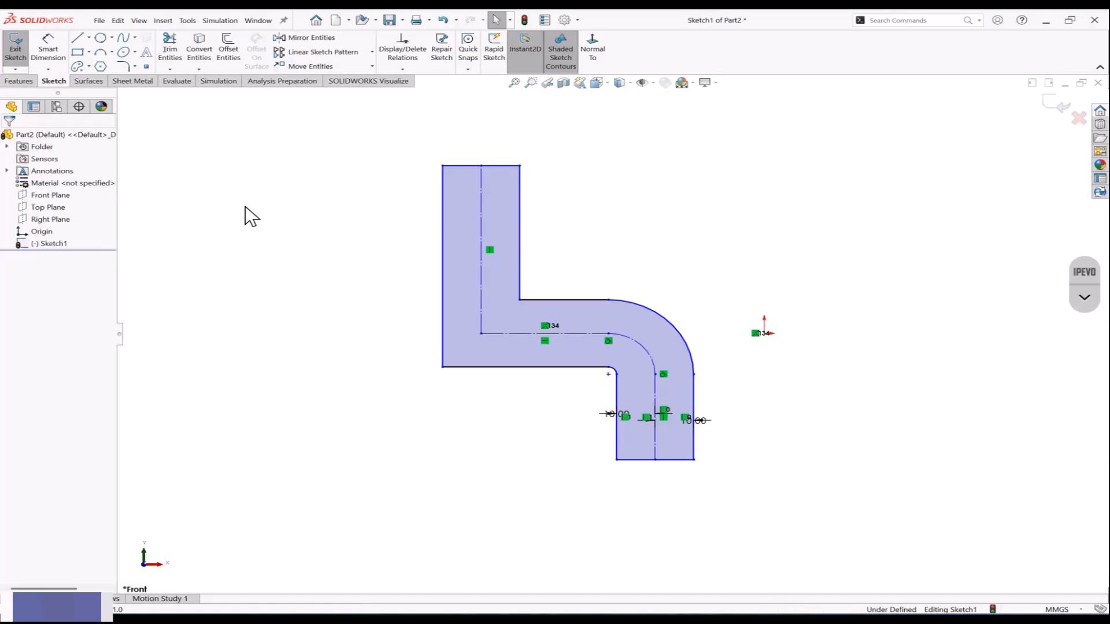
pyautogui.press('z')
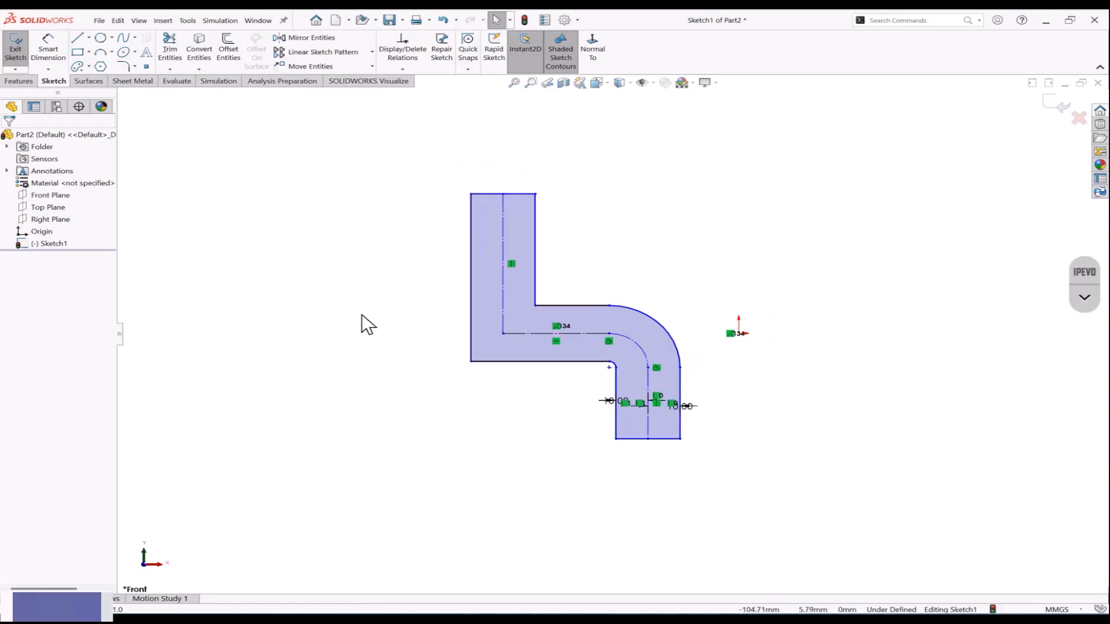
pyautogui.scroll(-1, 704, 359)
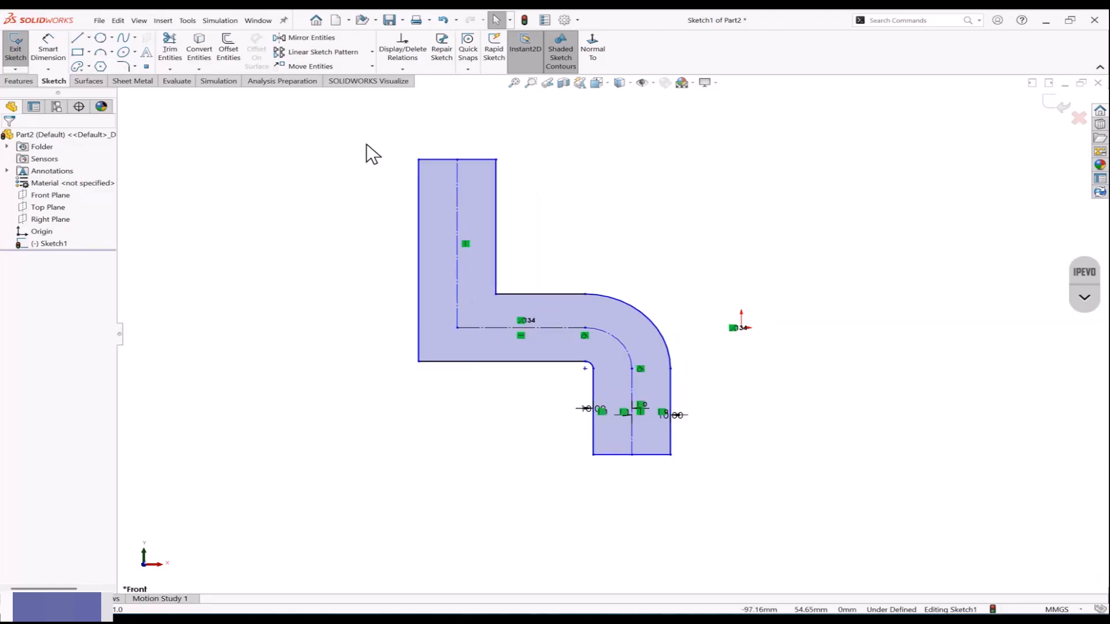
# Step: Delete the whole offset profile, including its construction centreline and dimensions, to clear the sketch
pyautogui.moveTo(377, 137)
pyautogui.mouseDown()
pyautogui.moveTo(657, 475)
pyautogui.moveTo(701, 475)
pyautogui.mouseUp()
pyautogui.press('Delete')
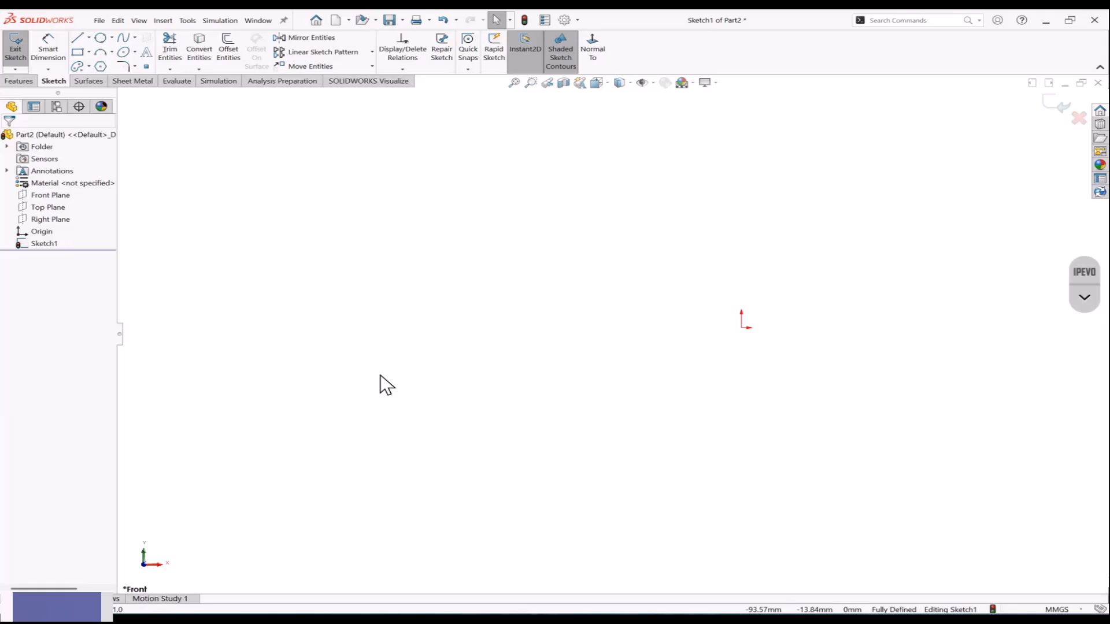
pyautogui.press('f')
# Step: Exit the empty sketch and start a new sketch on the Front Plane
pyautogui.click(58, 194)
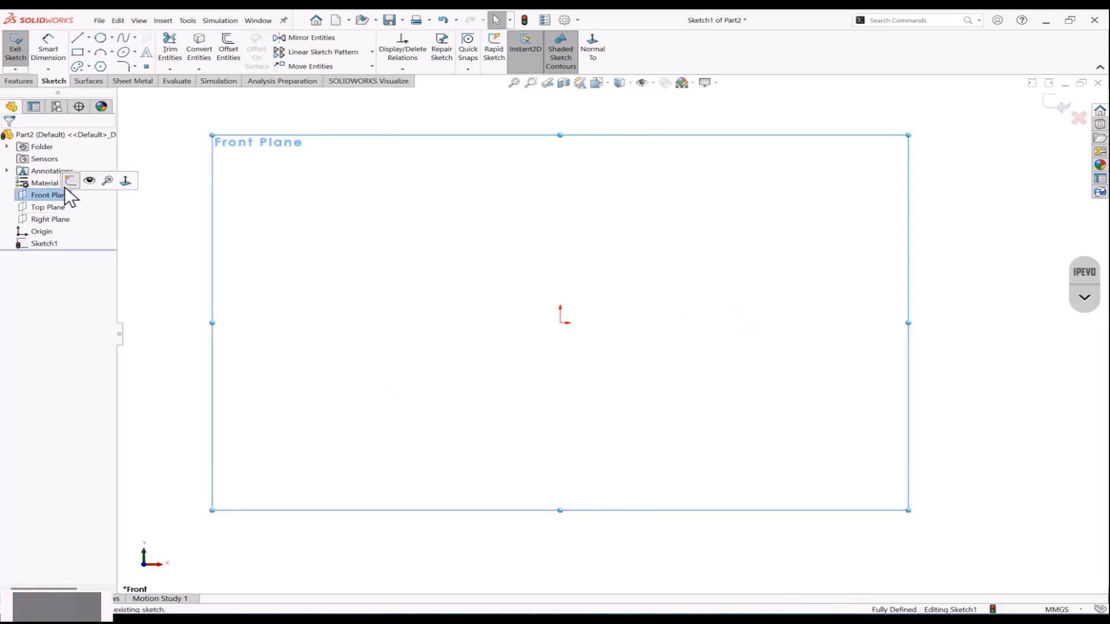
pyautogui.click(72, 181)
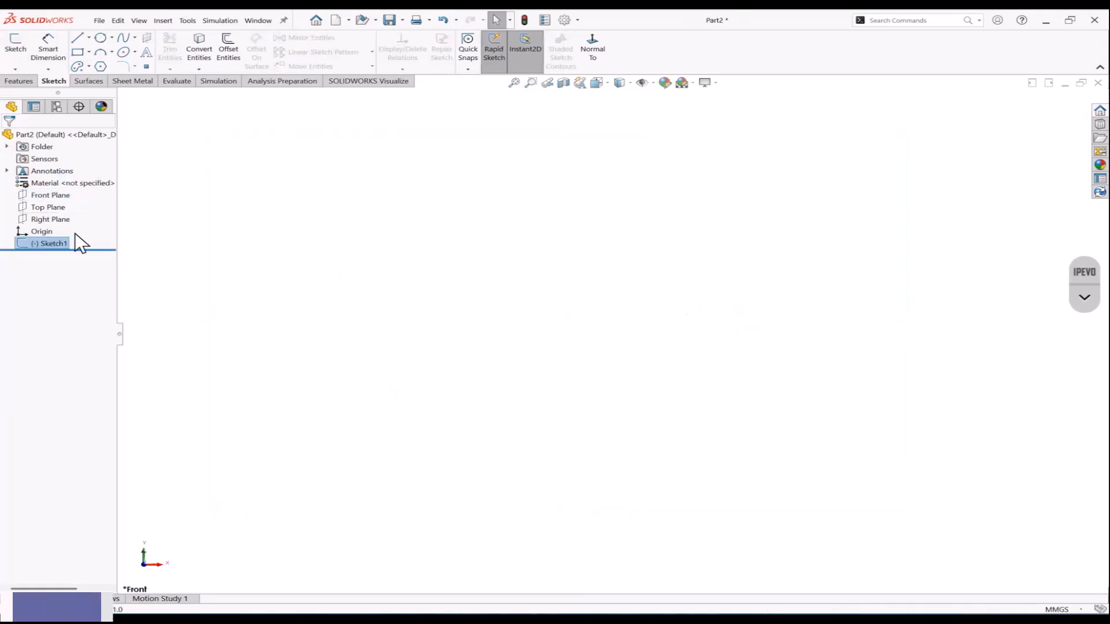
pyautogui.click(54, 197)
pyautogui.click(65, 182)
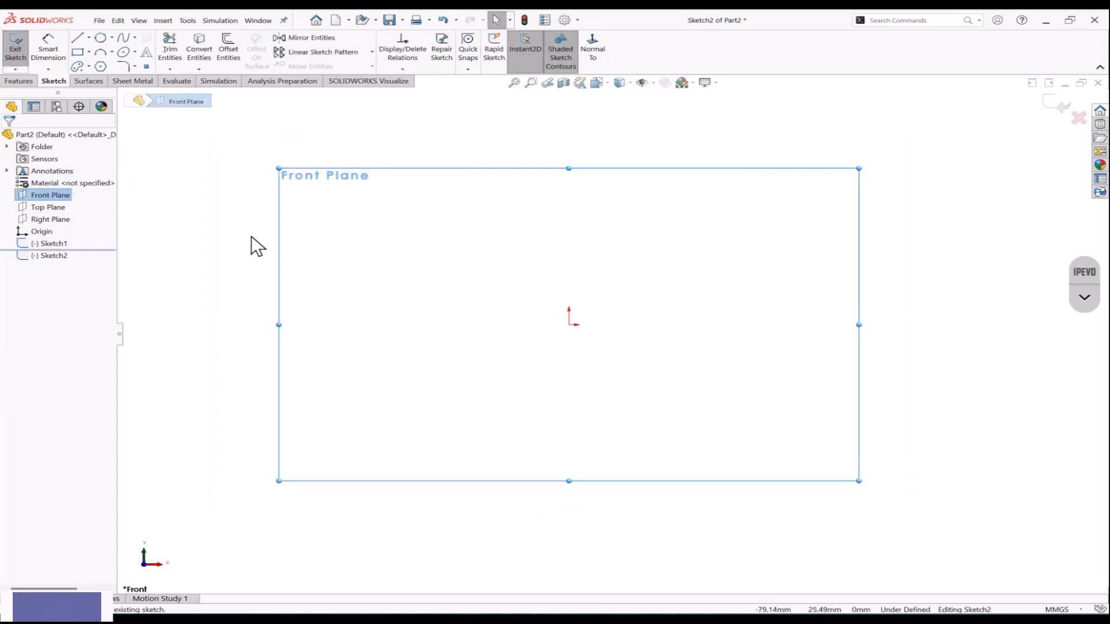
# Step: Sketch a corner rectangle from the origin, about 67 mm wide and 47 mm high
pyautogui.click(89, 52)
pyautogui.click(92, 68)
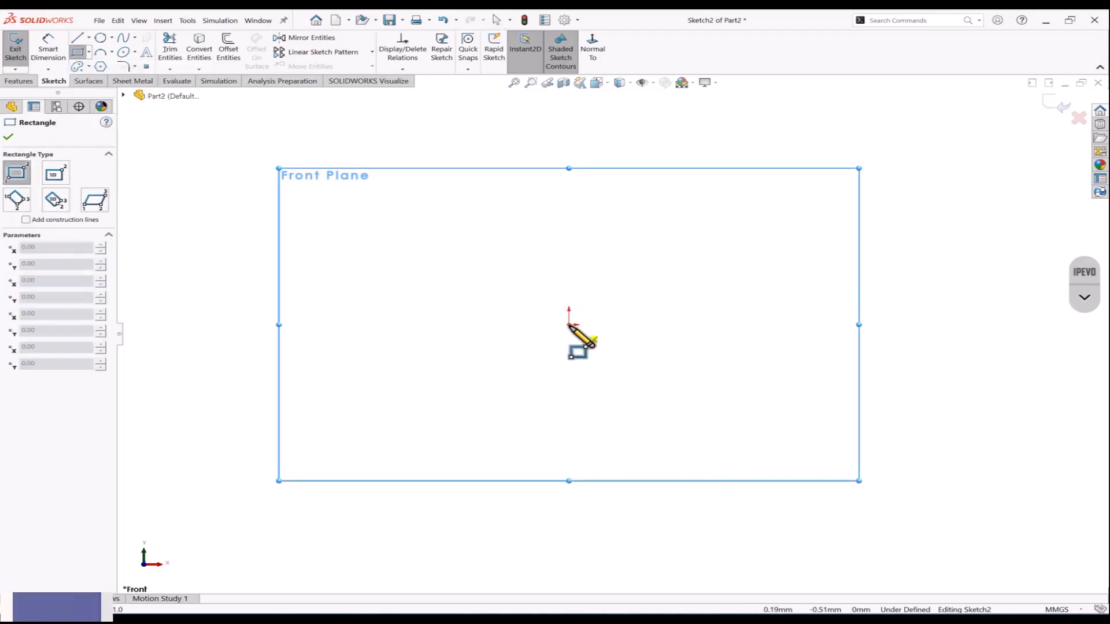
pyautogui.click(569, 325)
pyautogui.click(788, 191)
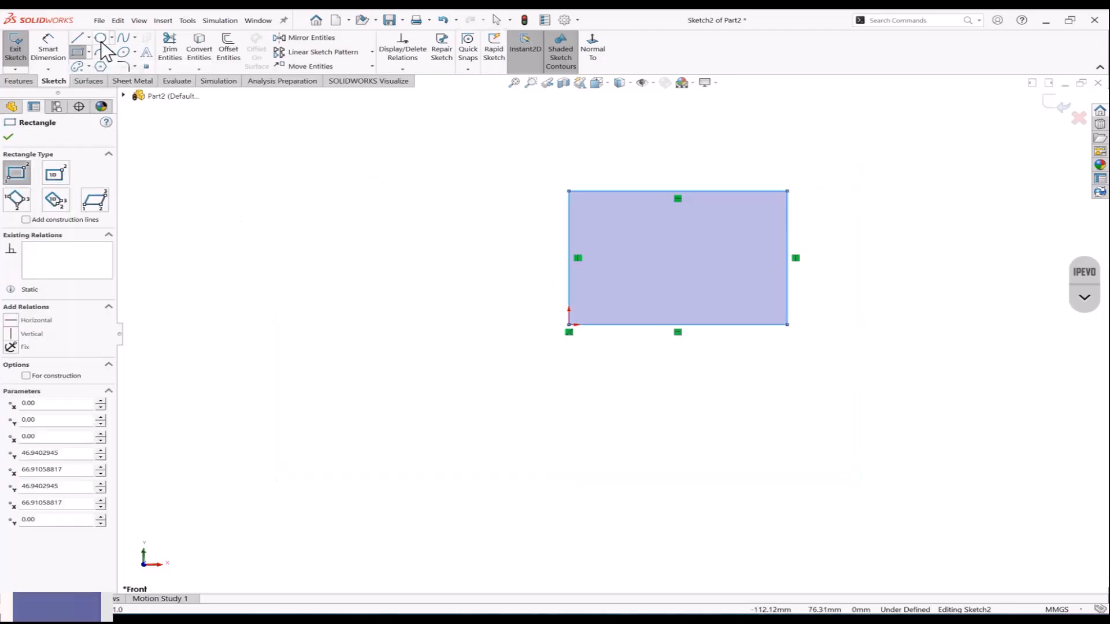
# Step: Sketch a centre-point circle of about 11.3 mm radius inside the rectangle and shift its centre slightly towards the origin side
pyautogui.click(100, 37)
pyautogui.click(112, 38)
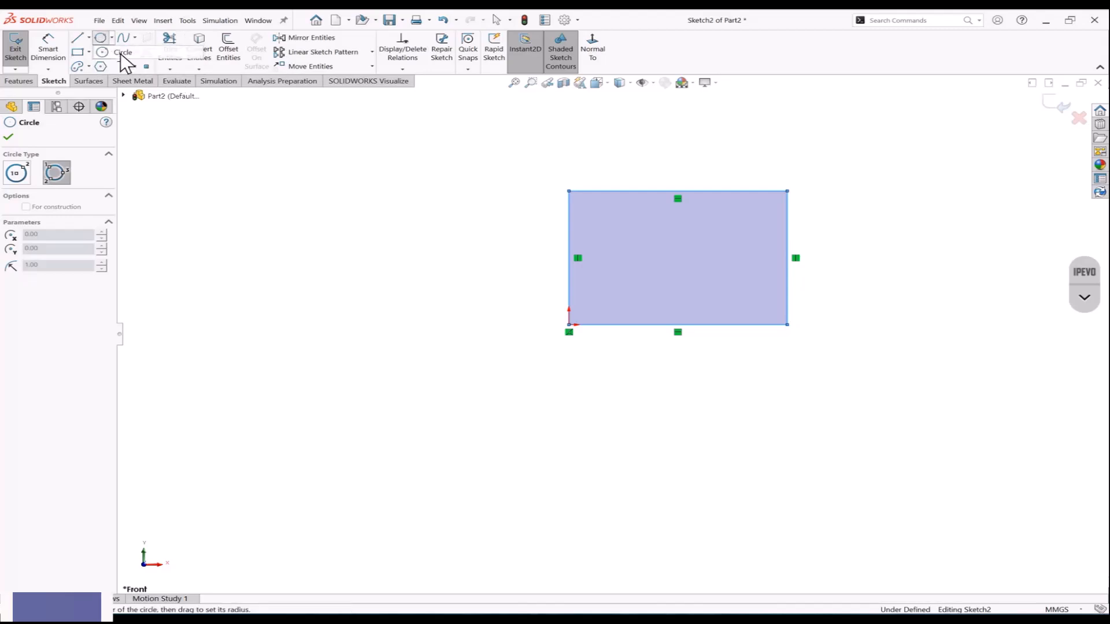
pyautogui.click(125, 52)
pyautogui.click(683, 255)
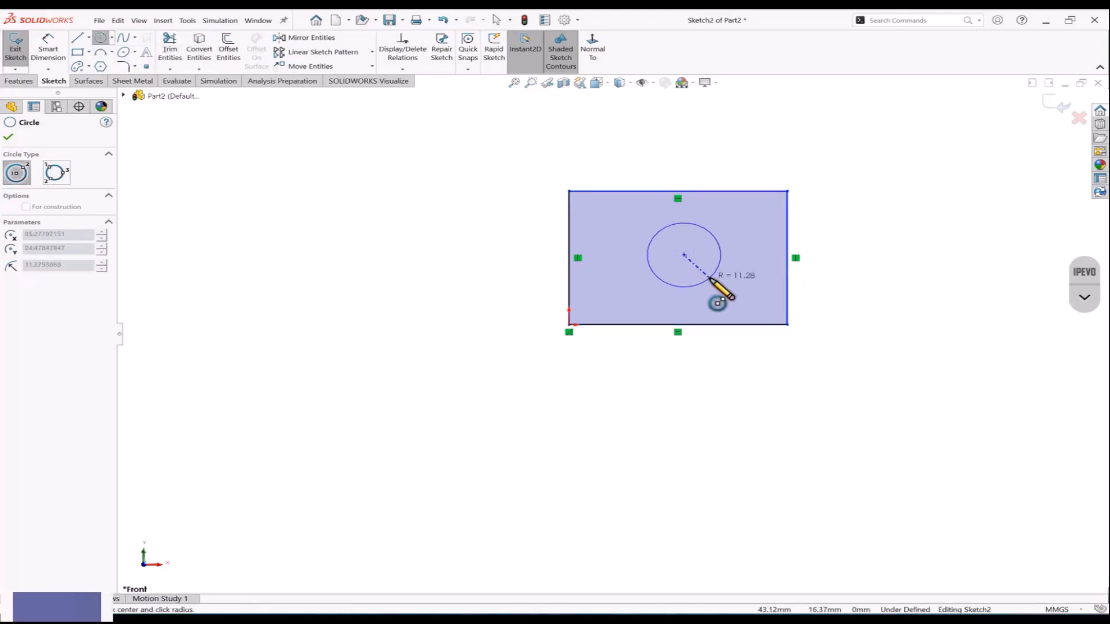
pyautogui.click(710, 279)
pyautogui.press('Escape')
pyautogui.moveTo(683, 255); pyautogui.dragTo(672, 255)
# Step: Exit the rectangle-and-circle sketch and make the Front Plane visible in an angled view
pyautogui.click(1058, 106)
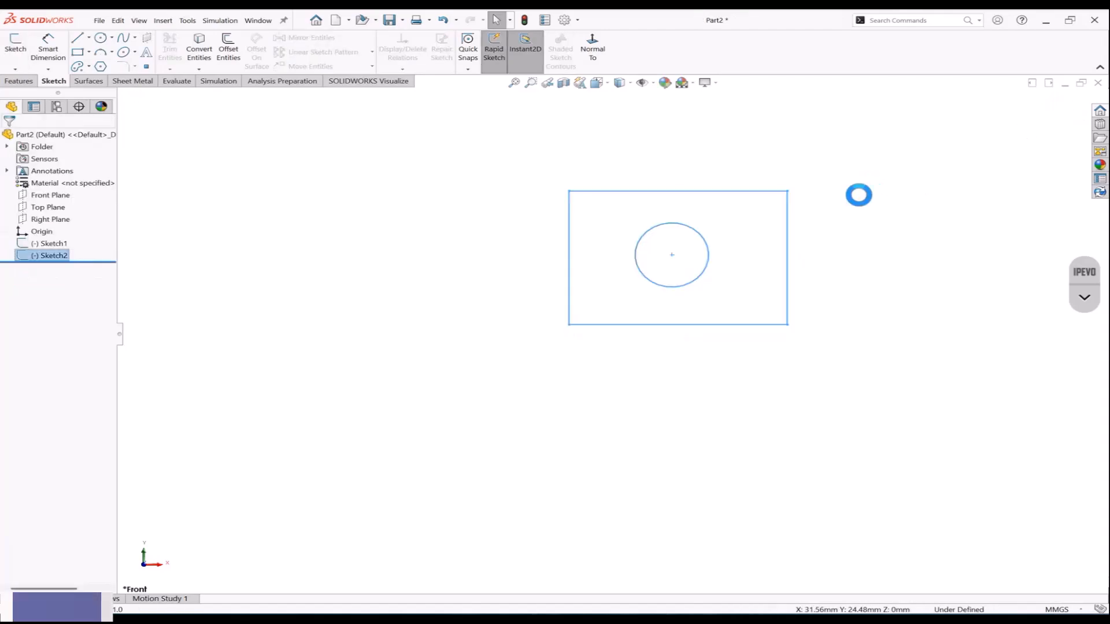
pyautogui.click(857, 193)
pyautogui.scroll(2, 753, 281)
pyautogui.moveTo(754, 281); pyautogui.dragTo(665, 309, button='middle')
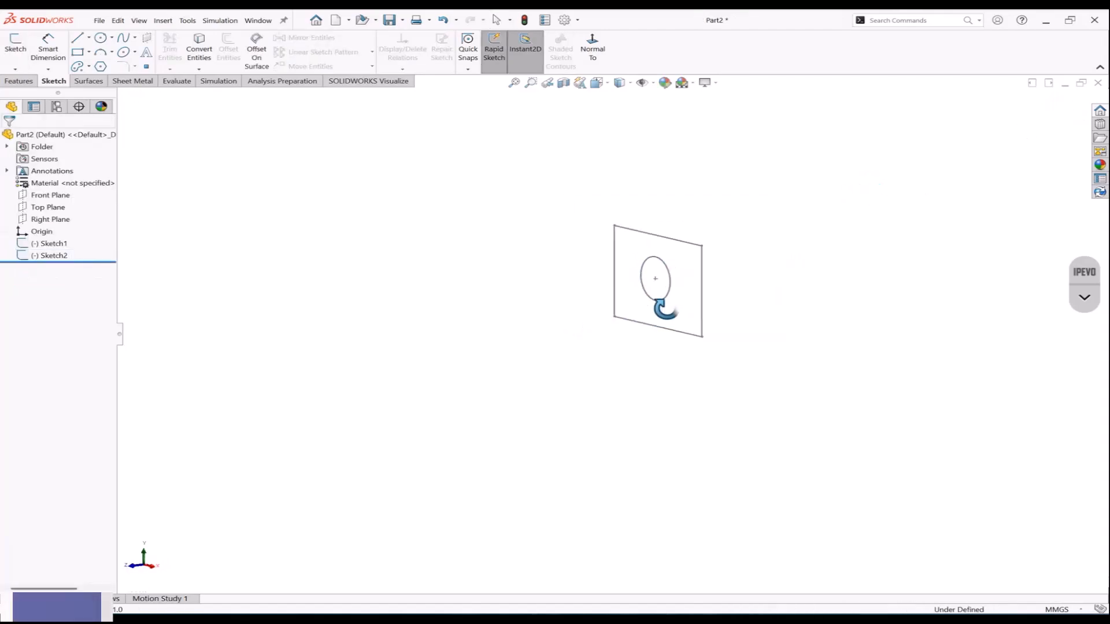
pyautogui.click(56, 196)
pyautogui.click(260, 227)
pyautogui.moveTo(314, 227); pyautogui.dragTo(313, 232, button='middle')
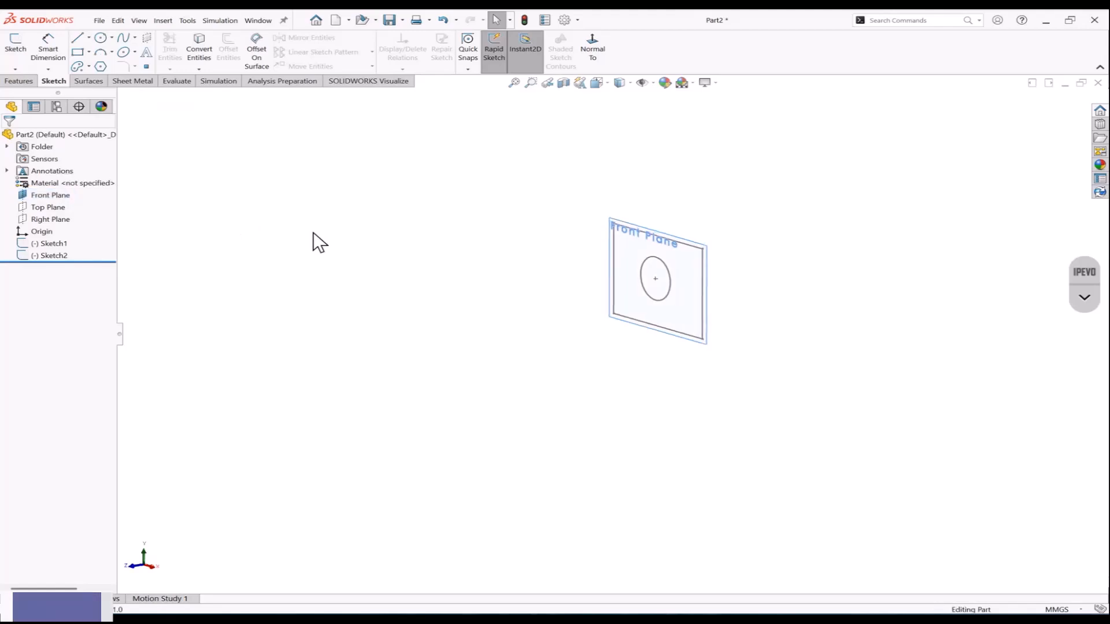
# Step: Create a reference plane offset 90 mm from the Front Plane
pyautogui.click(28, 82)
pyautogui.click(478, 69)
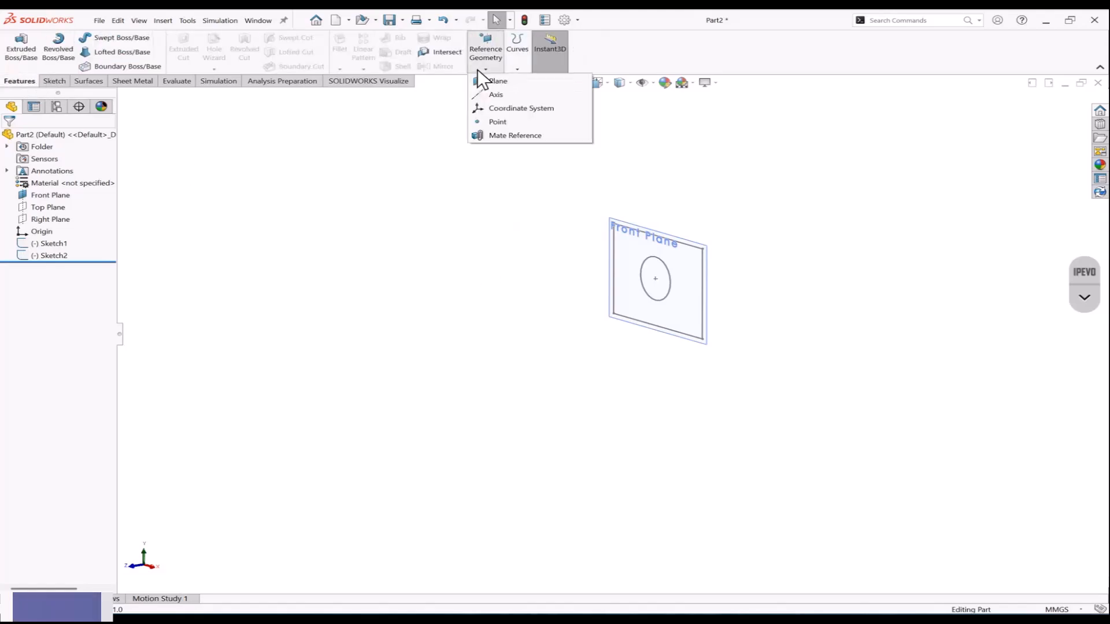
pyautogui.click(486, 81)
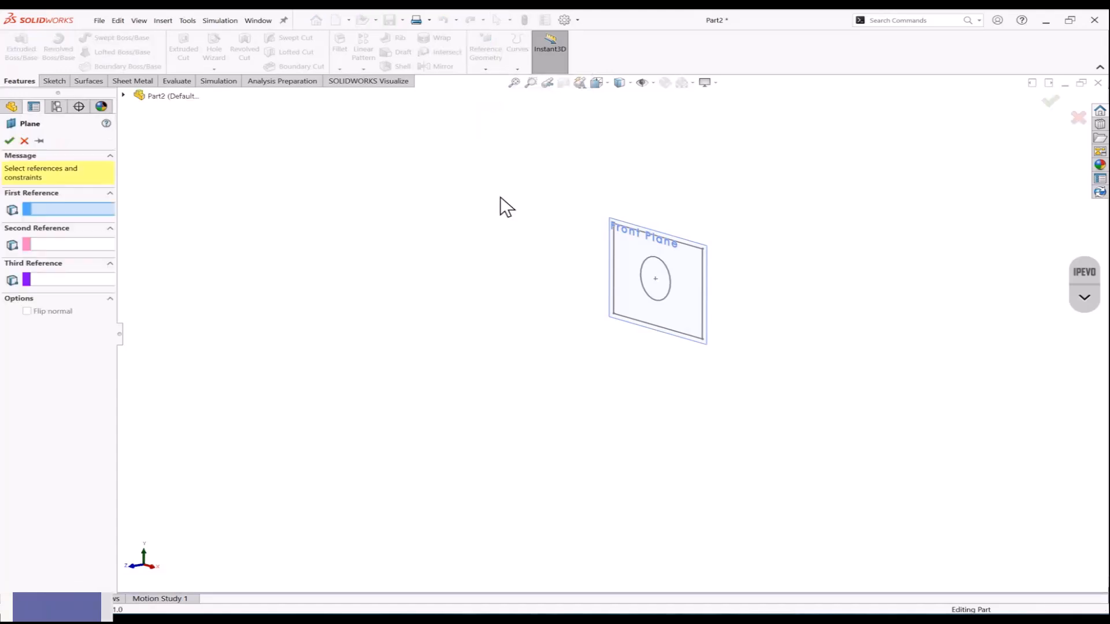
pyautogui.click(609, 229)
pyautogui.click(111, 276)
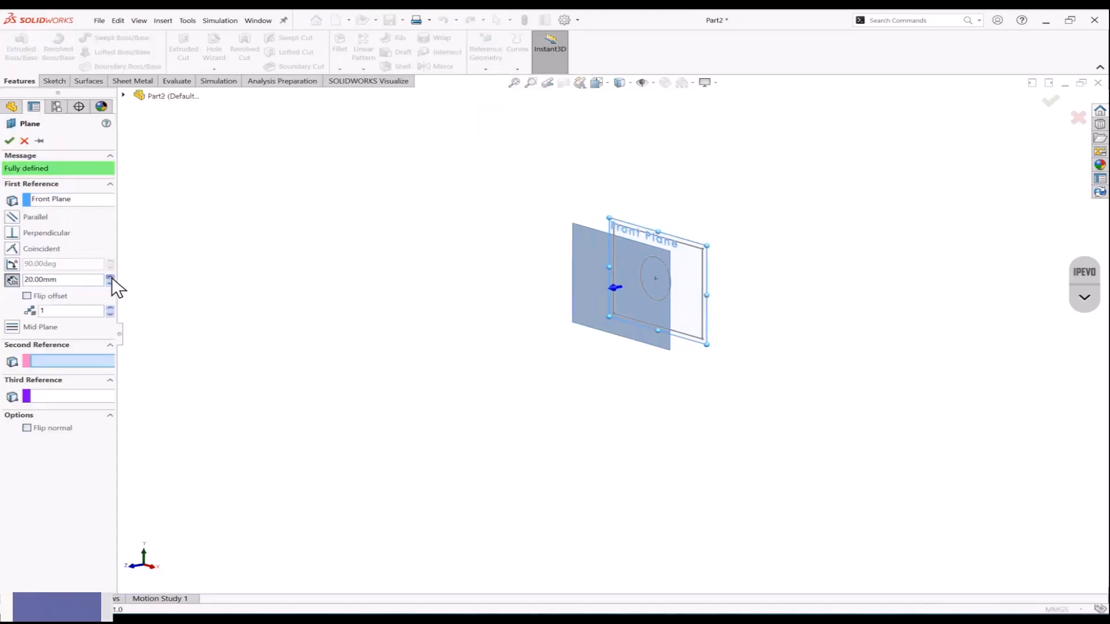
pyautogui.click(112, 276)
pyautogui.click(112, 276)
pyautogui.click(112, 276)
pyautogui.click(112, 276)
pyautogui.click(113, 276)
pyautogui.click(112, 276)
pyautogui.click(112, 276)
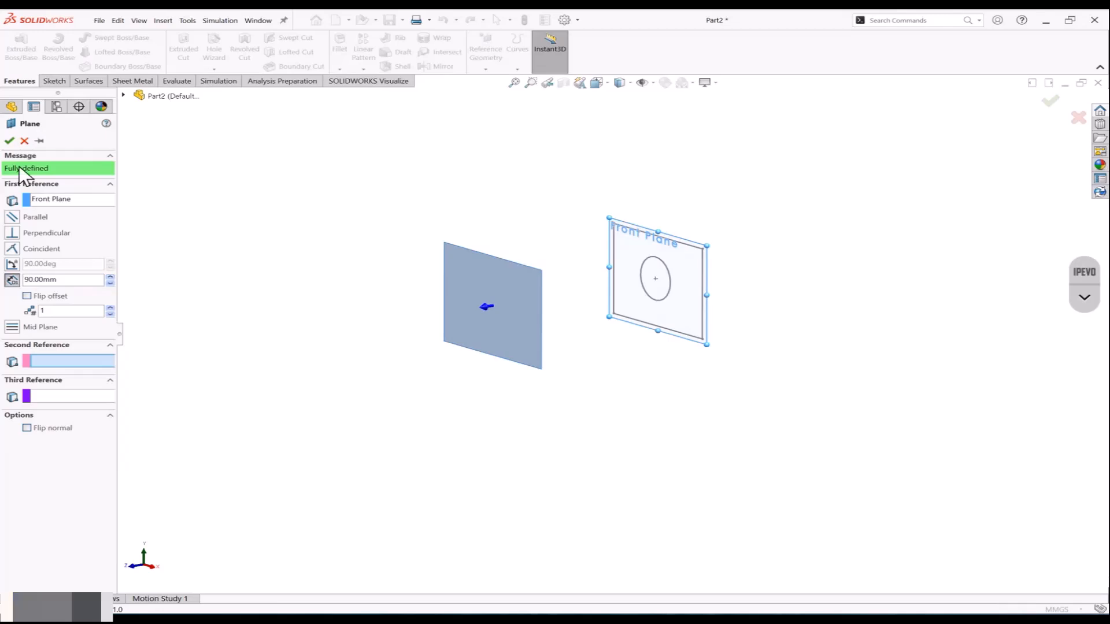
pyautogui.click(9, 140)
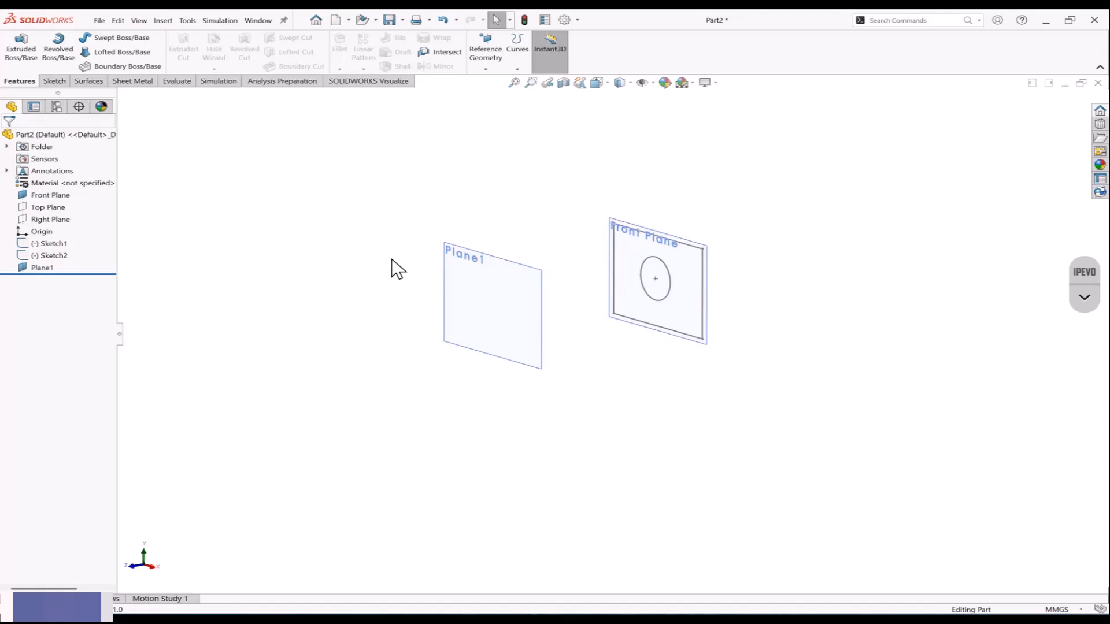
# Step: Start a sketch on the offset plane and convert the rectangle and circle into it using Convert Entities with Select chain
pyautogui.click(471, 273)
pyautogui.click(499, 247)
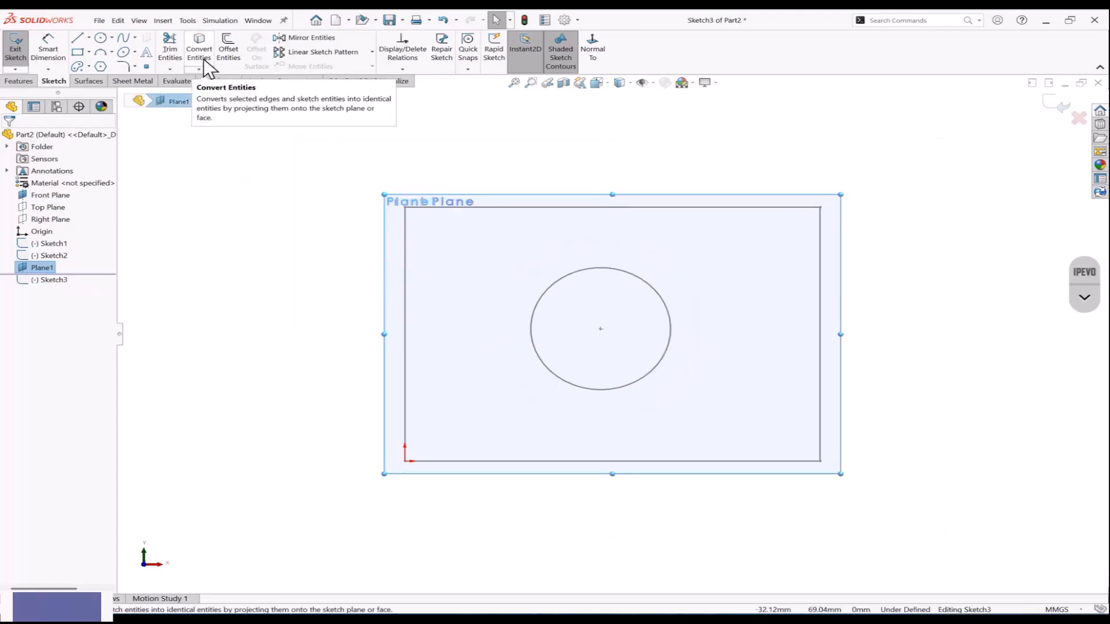
pyautogui.click(199, 54)
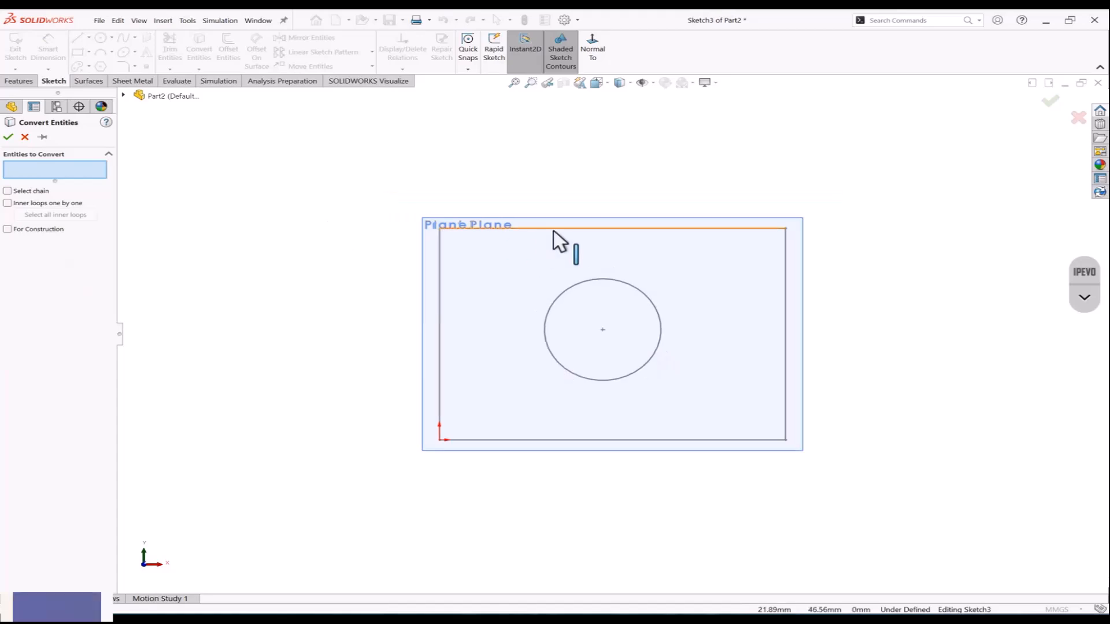
pyautogui.click(553, 229)
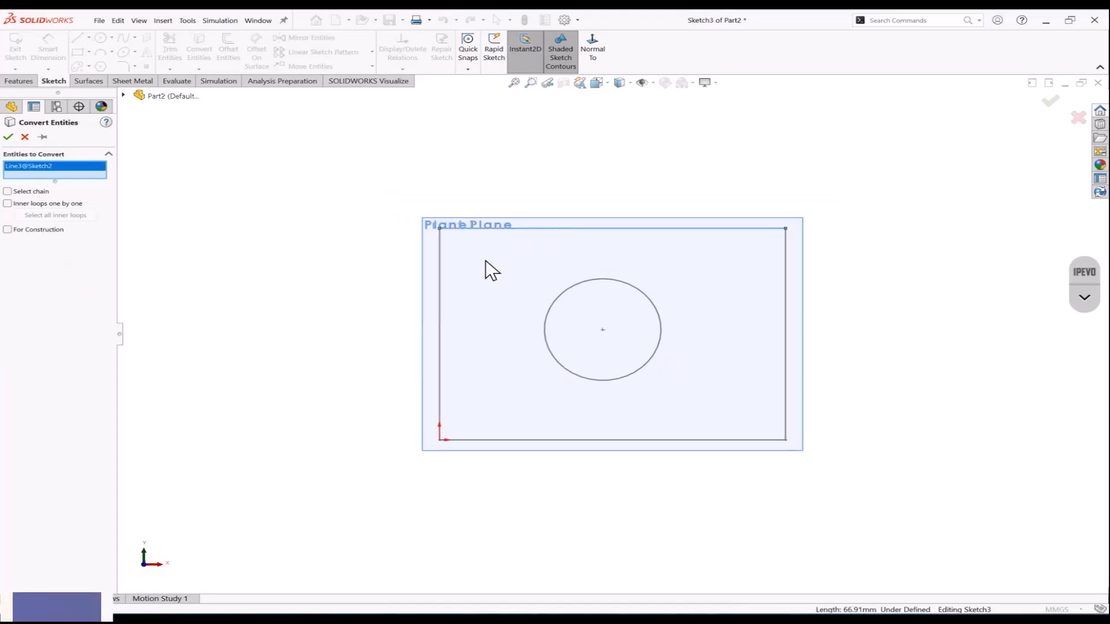
pyautogui.click(440, 260)
pyautogui.click(576, 287)
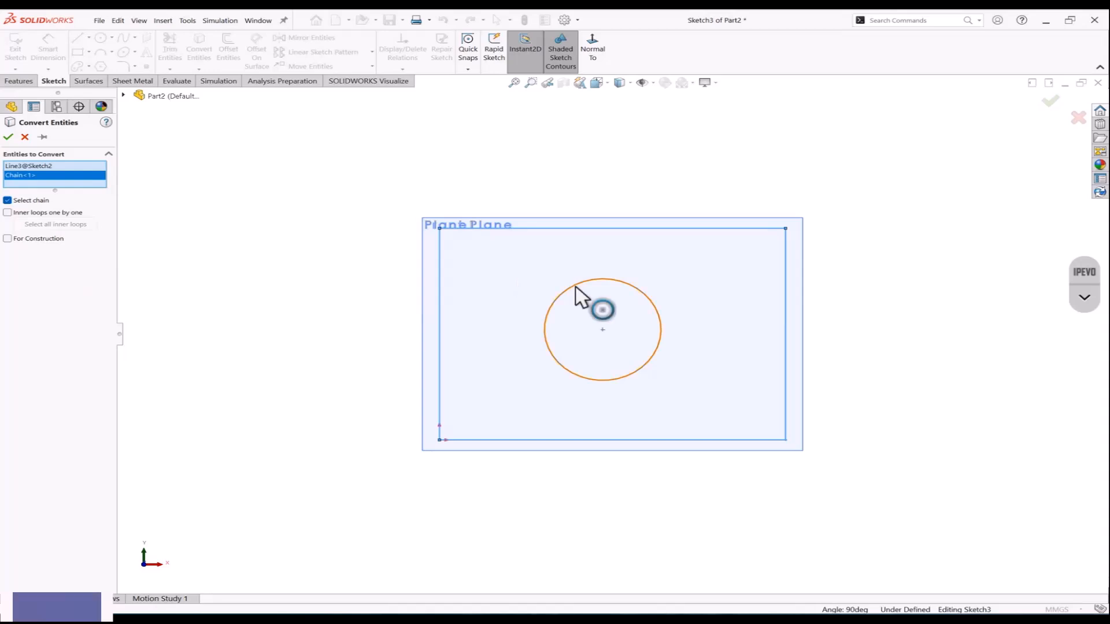
pyautogui.click(563, 293)
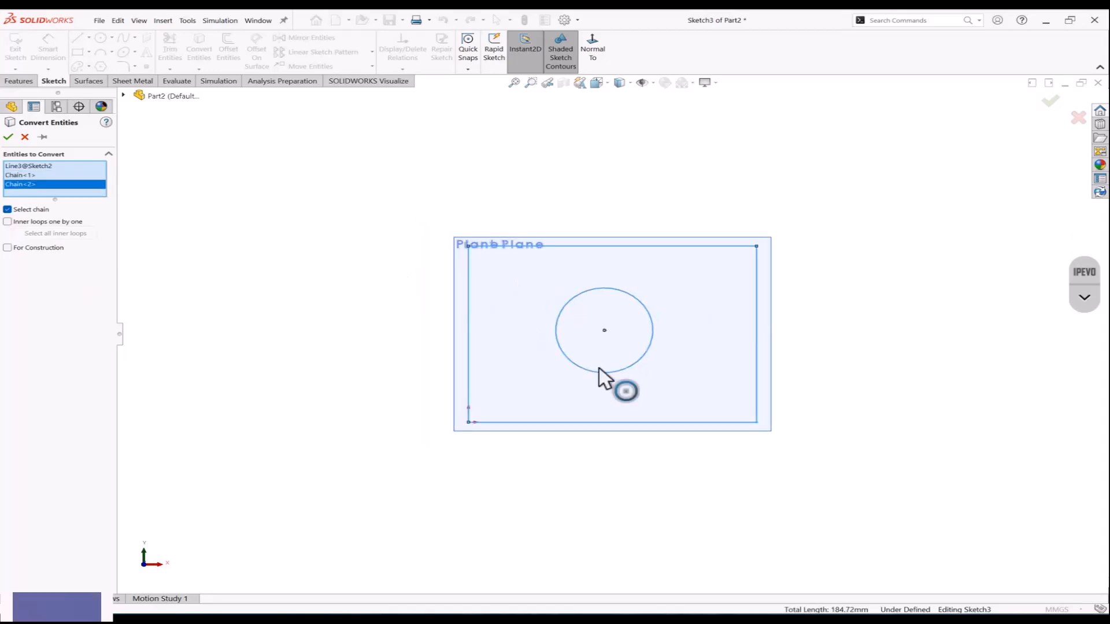
pyautogui.click(1043, 106)
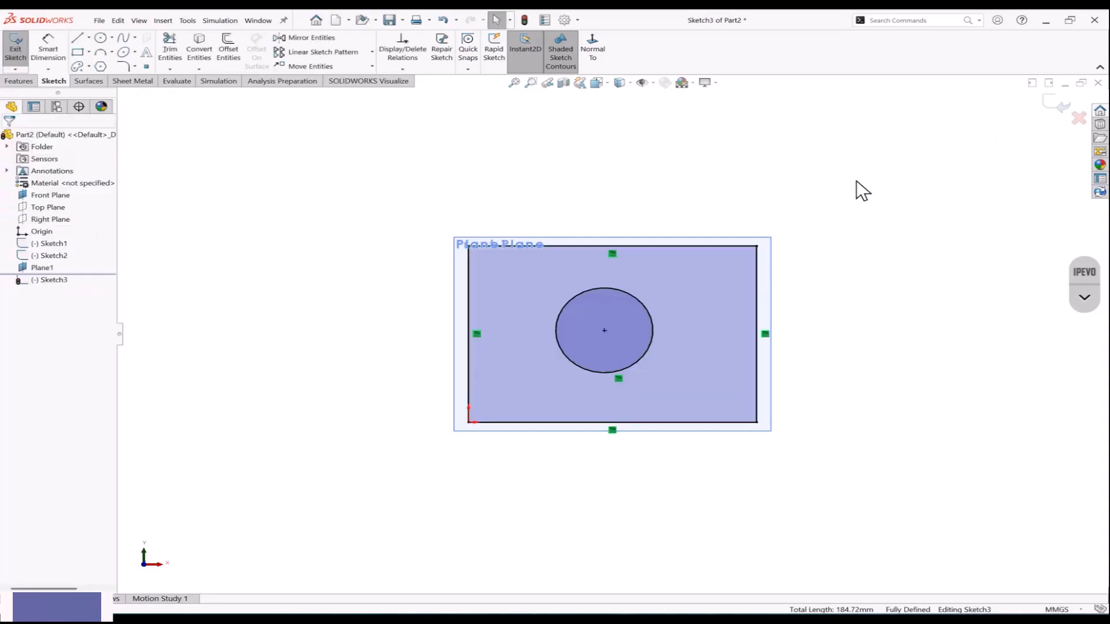
# Step: Inspect the converted geometry against the source sketch in an angled view, and exit the offset-plane sketch
pyautogui.moveTo(753, 325)
pyautogui.mouseDown(button='middle')
pyautogui.moveTo(707, 322)
pyautogui.moveTo(684, 364)
pyautogui.mouseUp(button='middle')
pyautogui.scroll(3, 665, 364)
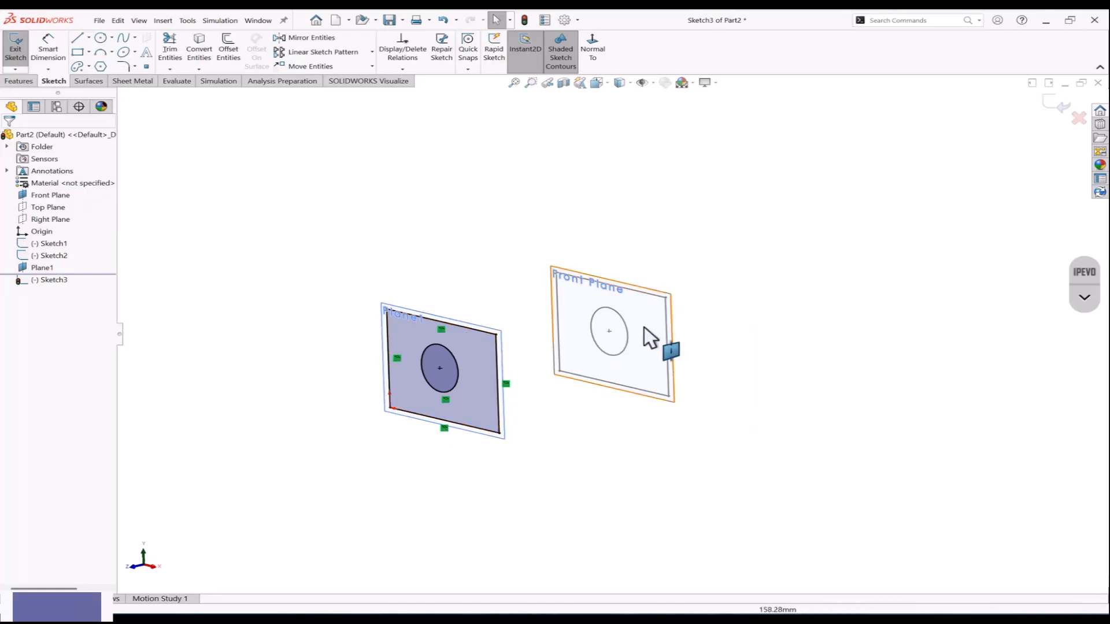
pyautogui.click(1054, 109)
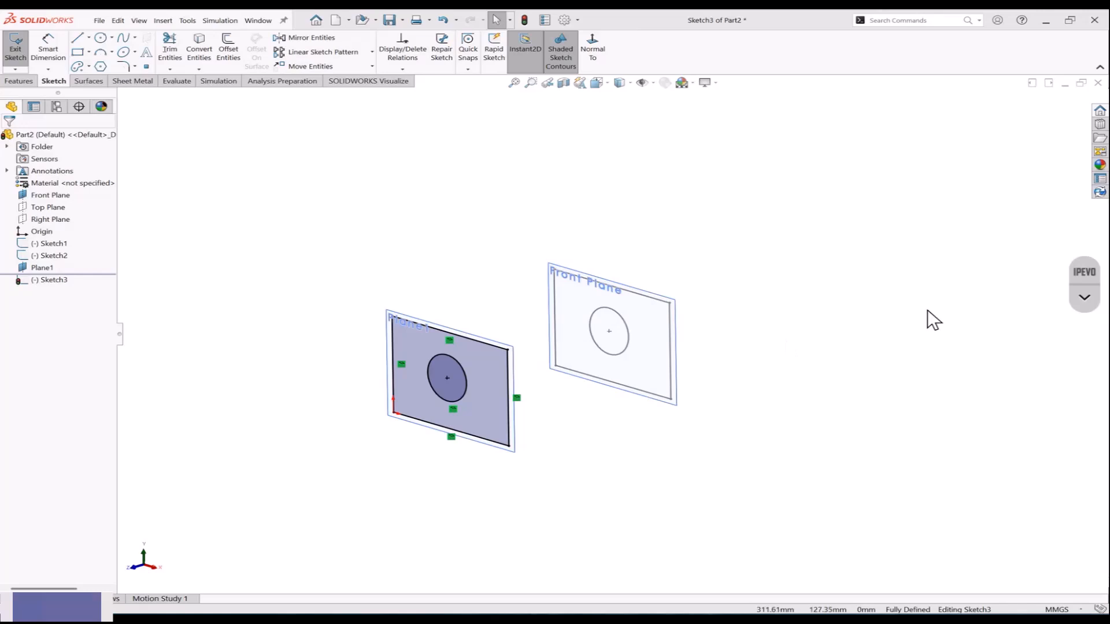
pyautogui.moveTo(897, 328); pyautogui.dragTo(898, 334, button='middle')
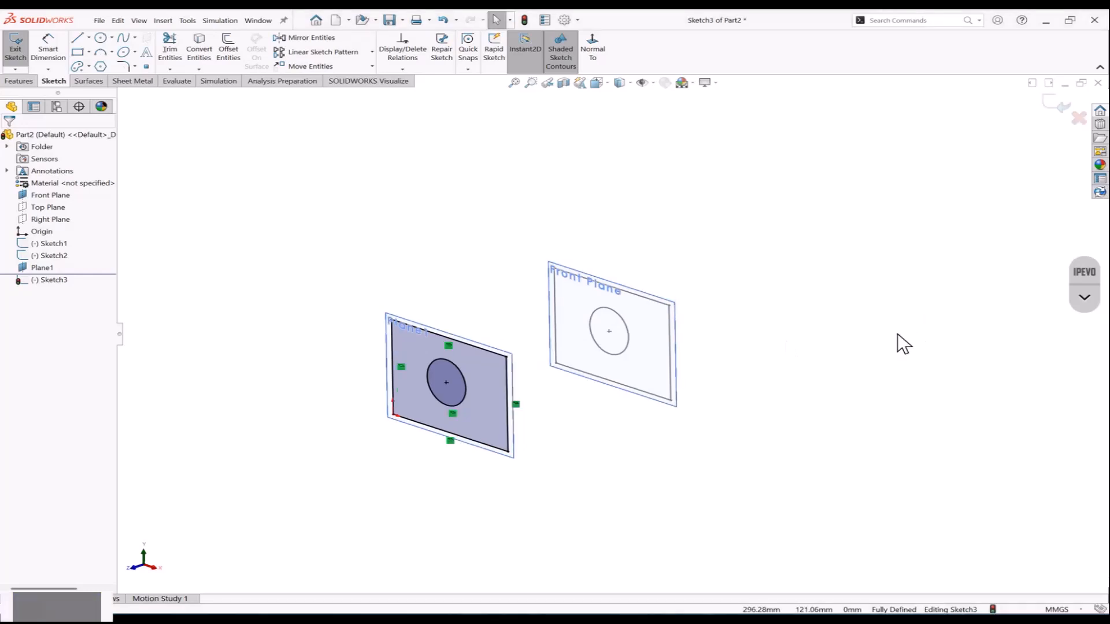
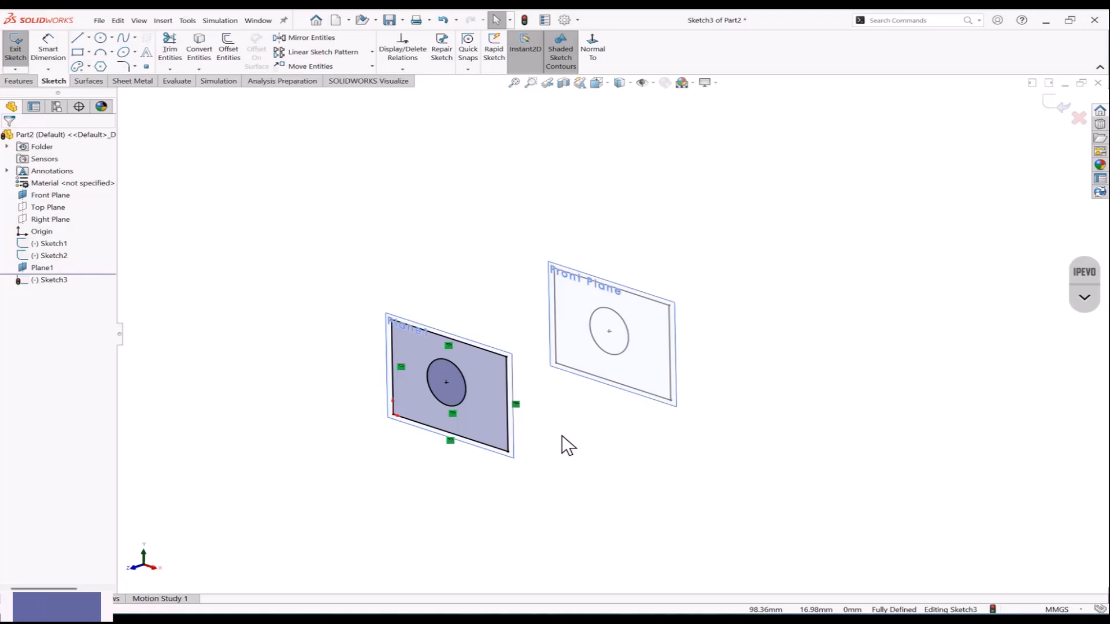
pyautogui.click(1050, 104)
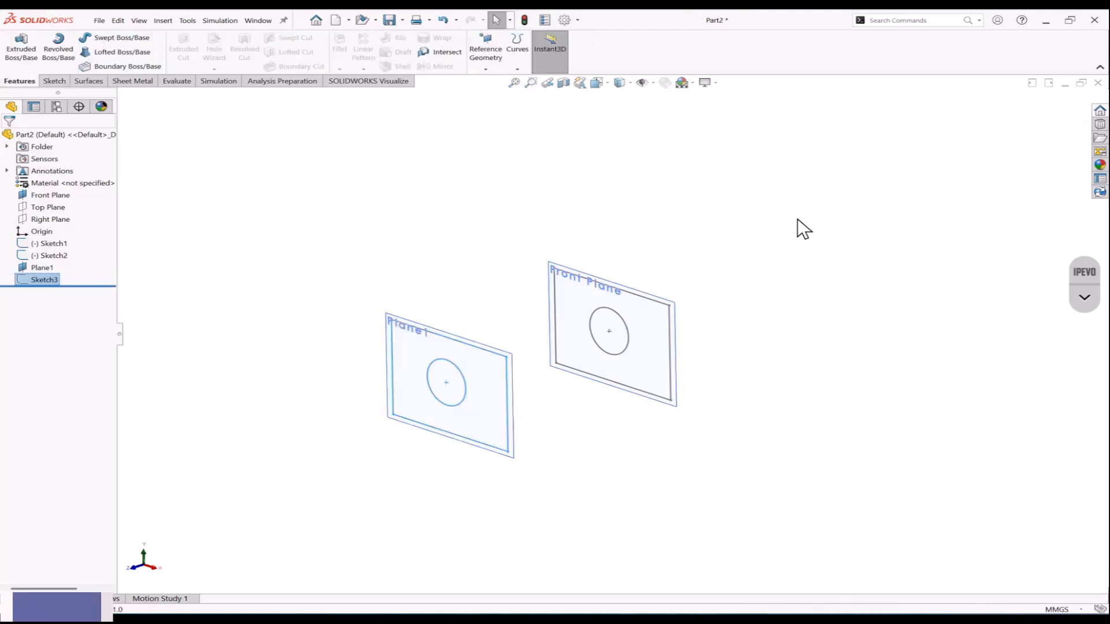
# Step: Delete Sketch3, the converted sketch on the offset plane, and the leftover Sketch1
pyautogui.rightClick(56, 278)
pyautogui.click(75, 353)
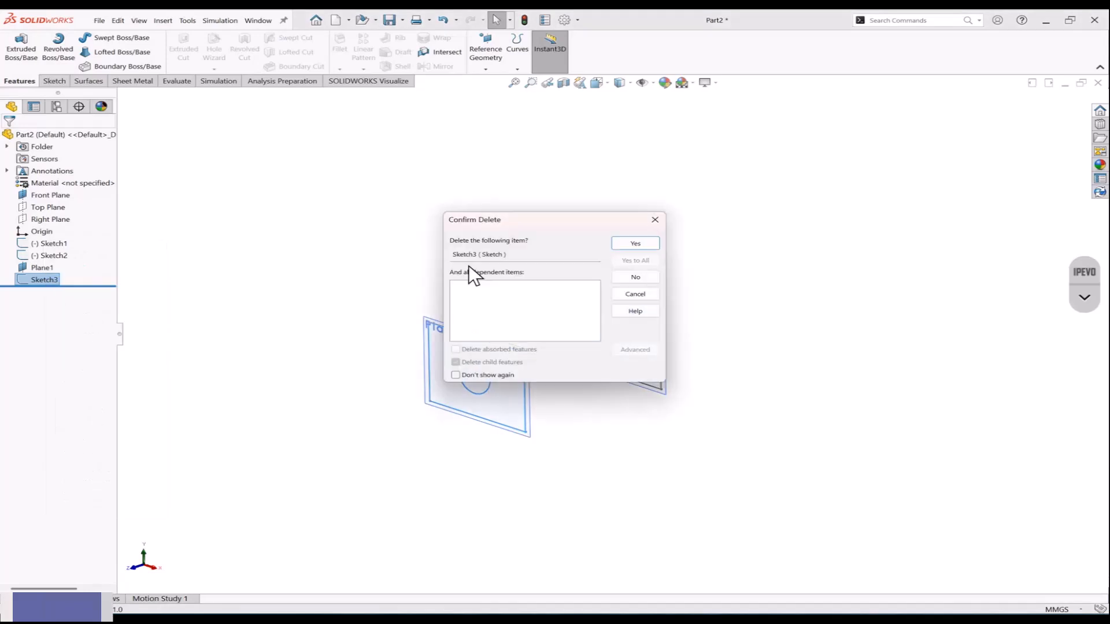
pyautogui.click(634, 246)
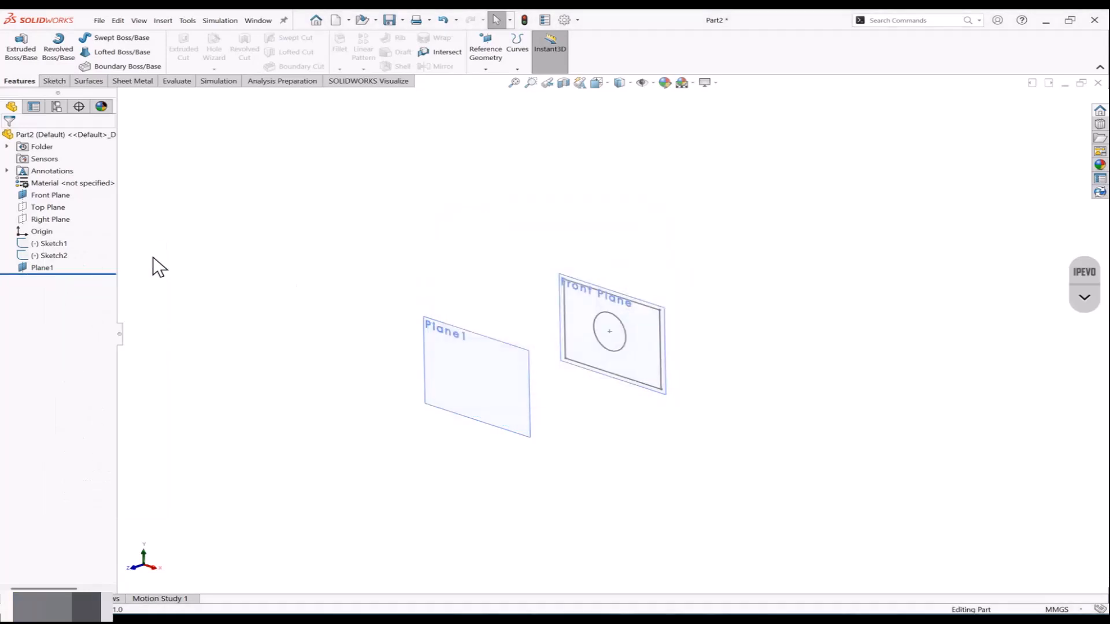
pyautogui.click(55, 246)
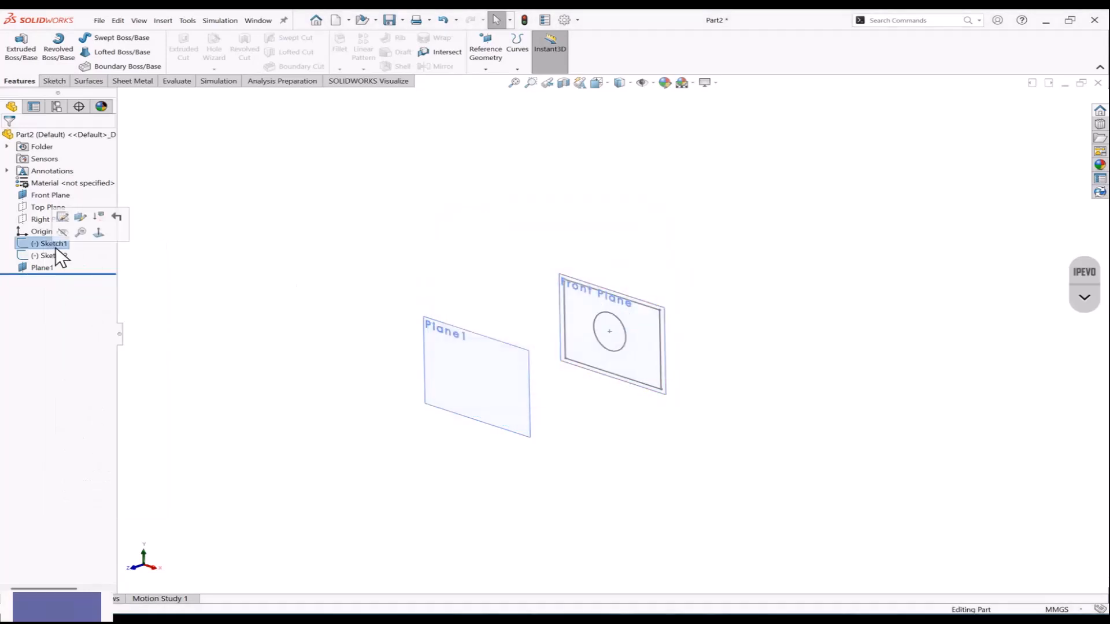
pyautogui.rightClick(57, 249)
pyautogui.click(95, 332)
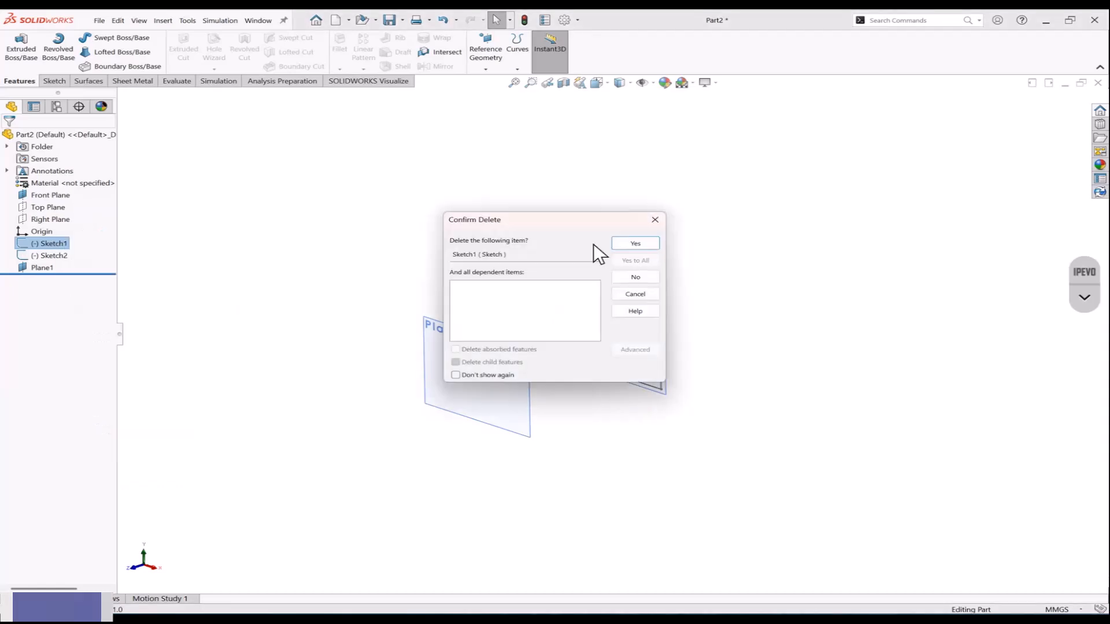
pyautogui.click(635, 244)
# Step: Extrude the rectangle-and-circle profile, Sketch2, as a blind boss about 26 mm deep towards the offset plane
pyautogui.click(54, 244)
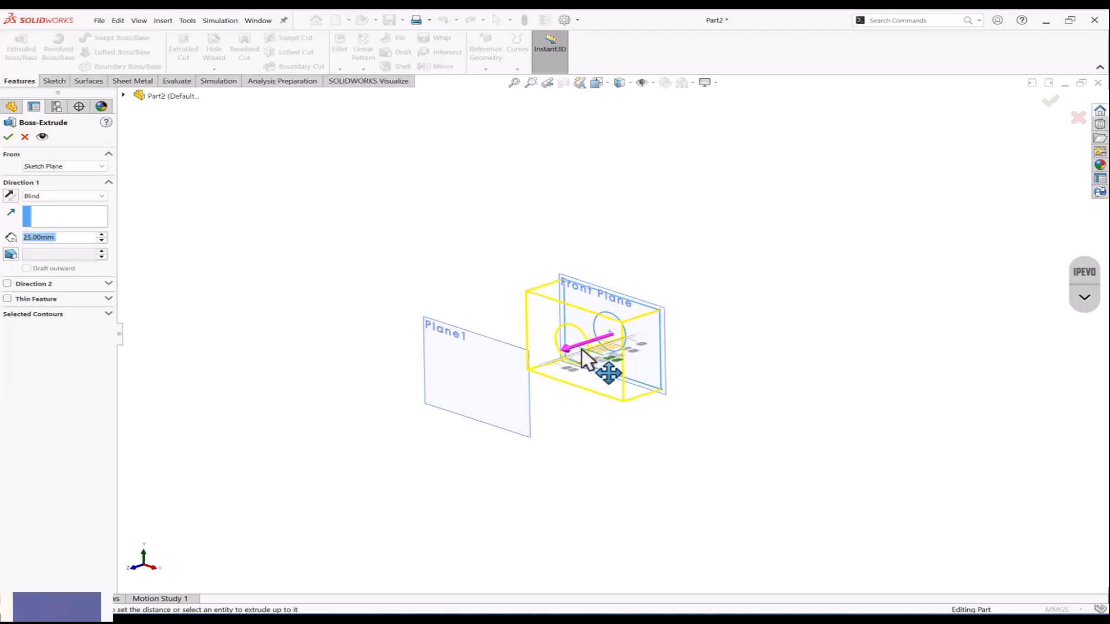
pyautogui.moveTo(596, 364); pyautogui.dragTo(798, 181)
pyautogui.click(1050, 103)
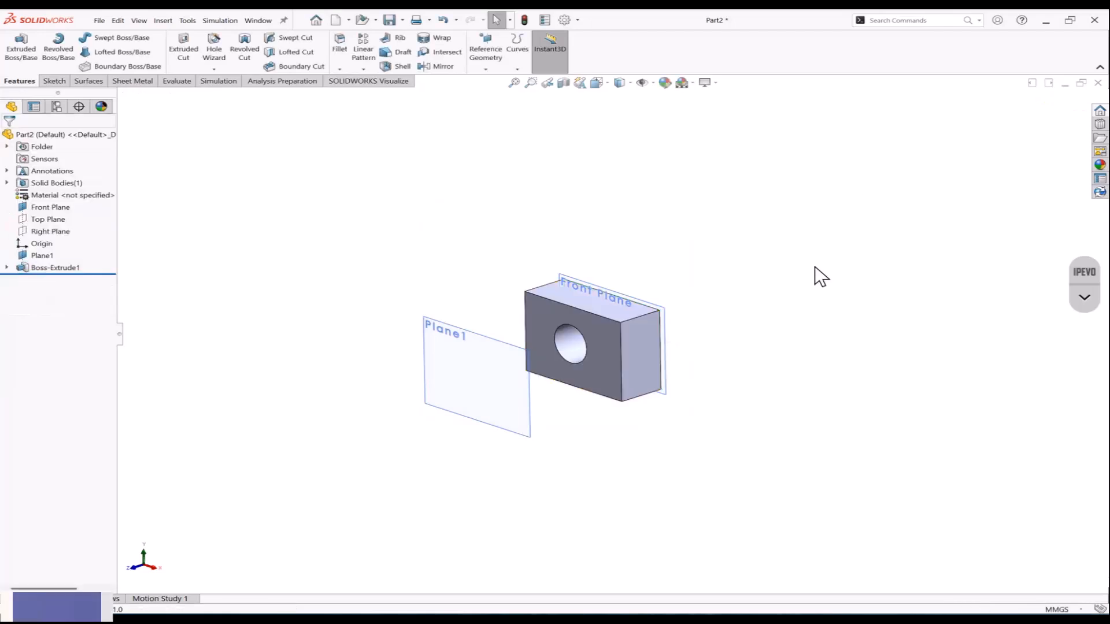
# Step: Sketch a circle on the block's front face, centred on the upper corner farthest from the origin, and exit the sketch
pyautogui.click(619, 317)
pyautogui.click(652, 304)
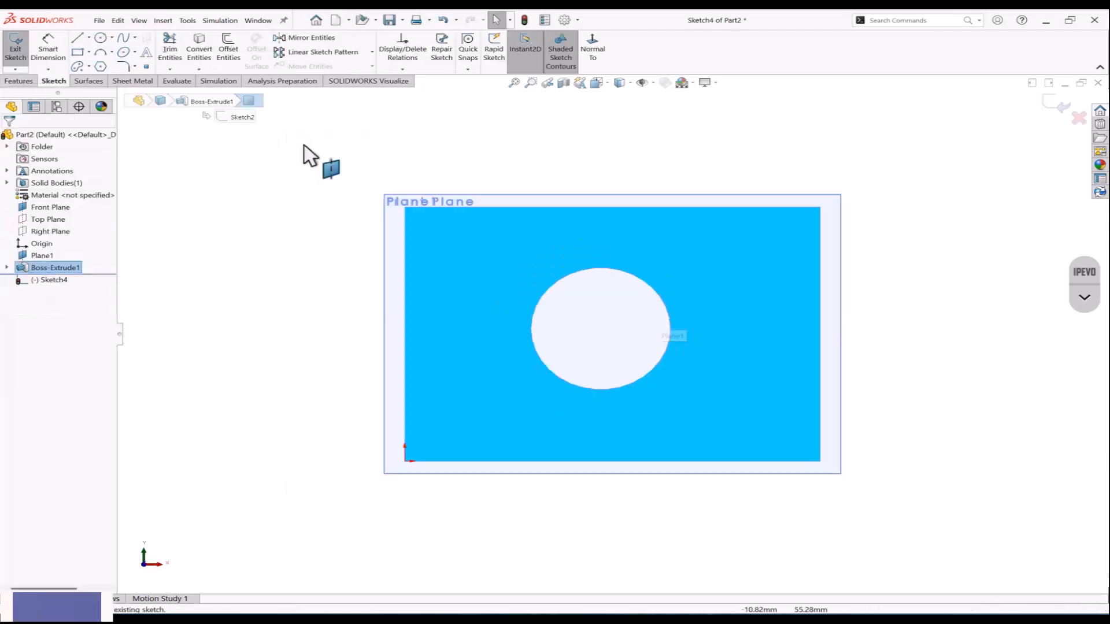
pyautogui.click(100, 38)
pyautogui.click(820, 207)
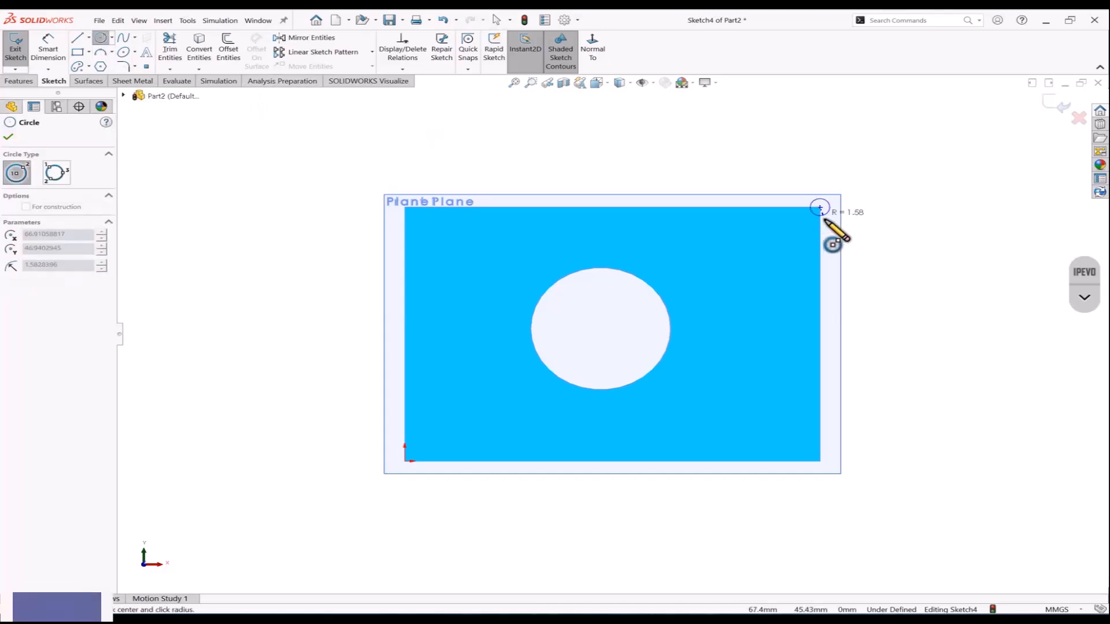
pyautogui.click(870, 272)
pyautogui.click(1058, 105)
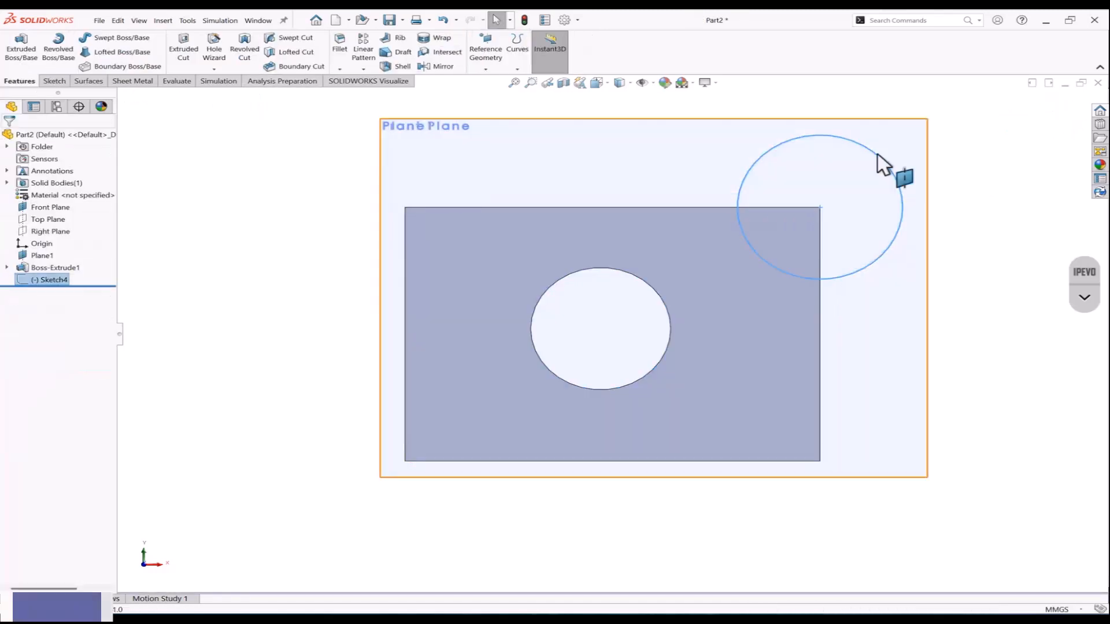
# Step: Cut the corner circle 26 mm deep through the block with a blind Extruded Cut
pyautogui.click(183, 52)
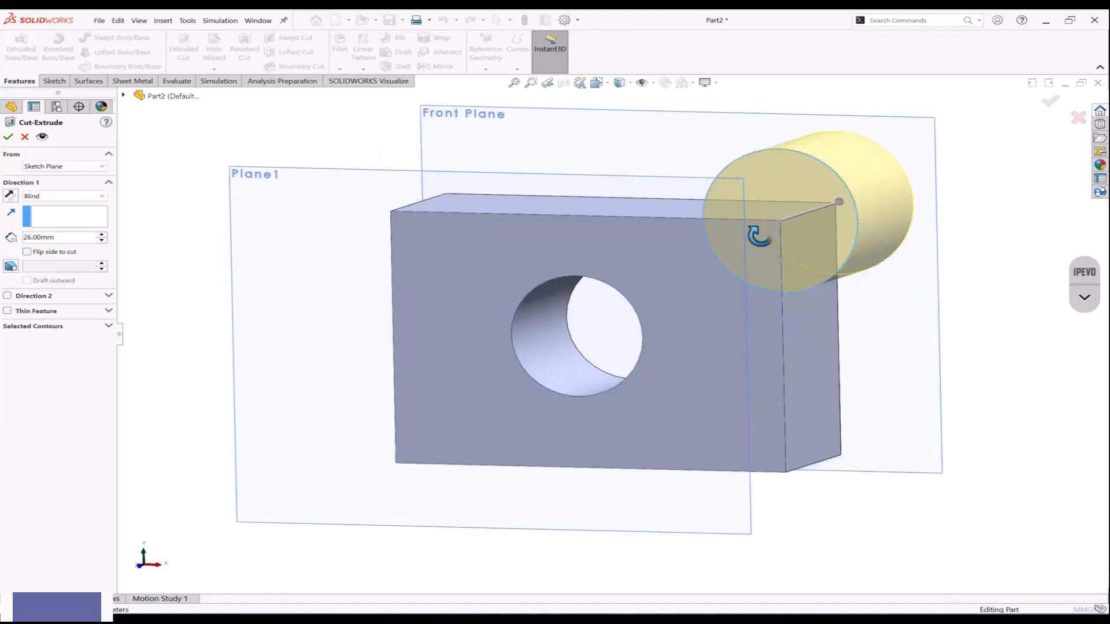
pyautogui.click(911, 275)
pyautogui.moveTo(875, 296); pyautogui.dragTo(900, 281, button='middle')
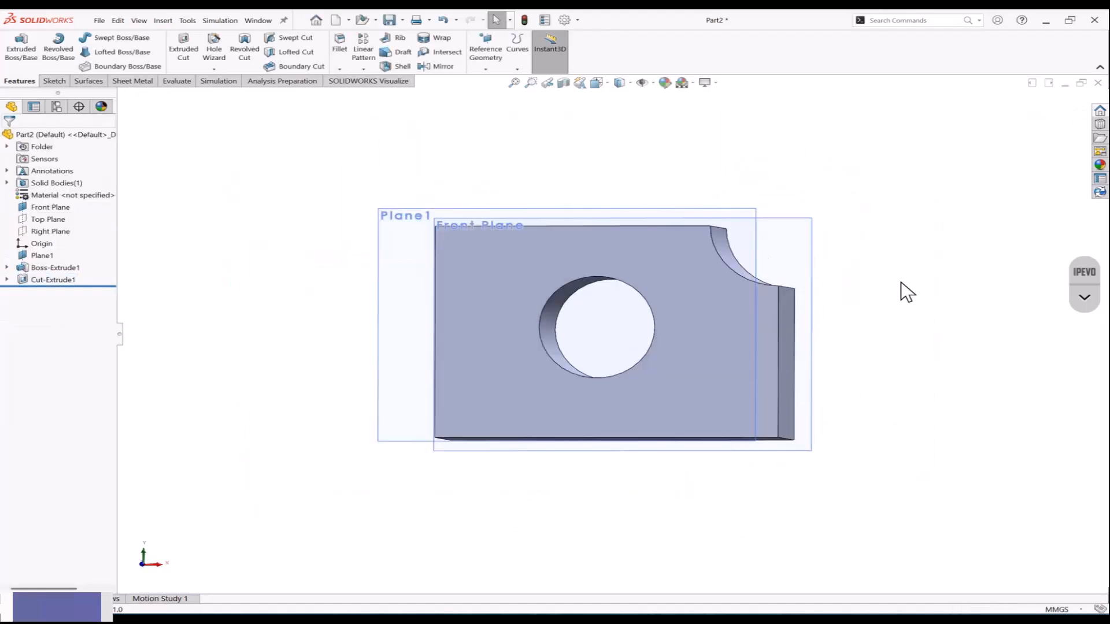
# Step: Sketch a small upright rectangle on the block's front face below the corner cutout and exit the sketch
pyautogui.click(751, 339)
pyautogui.click(796, 314)
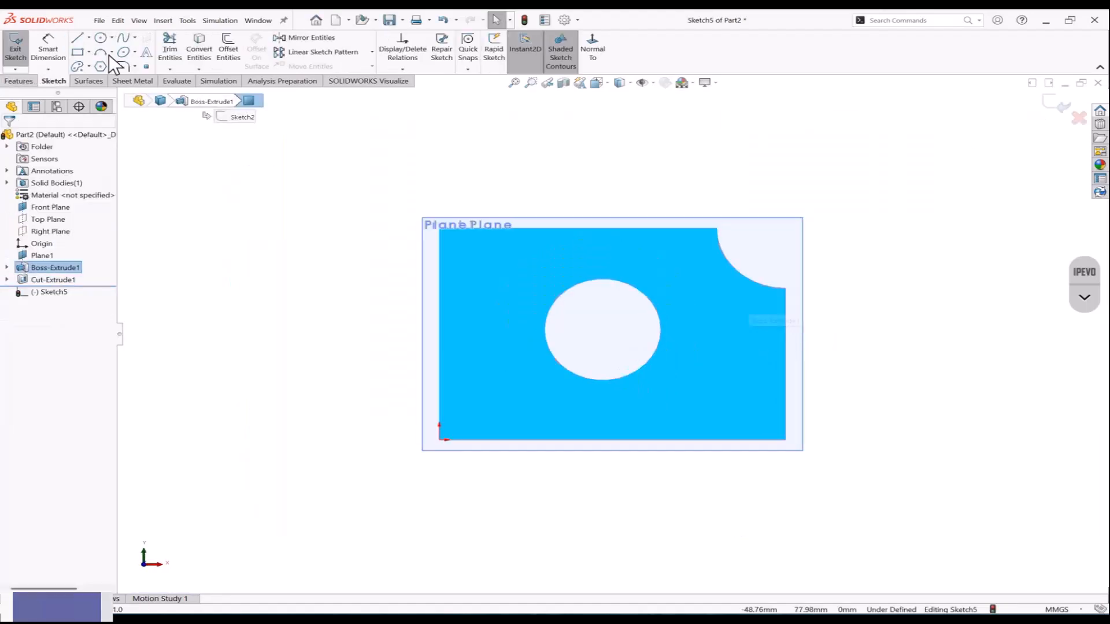
pyautogui.click(77, 52)
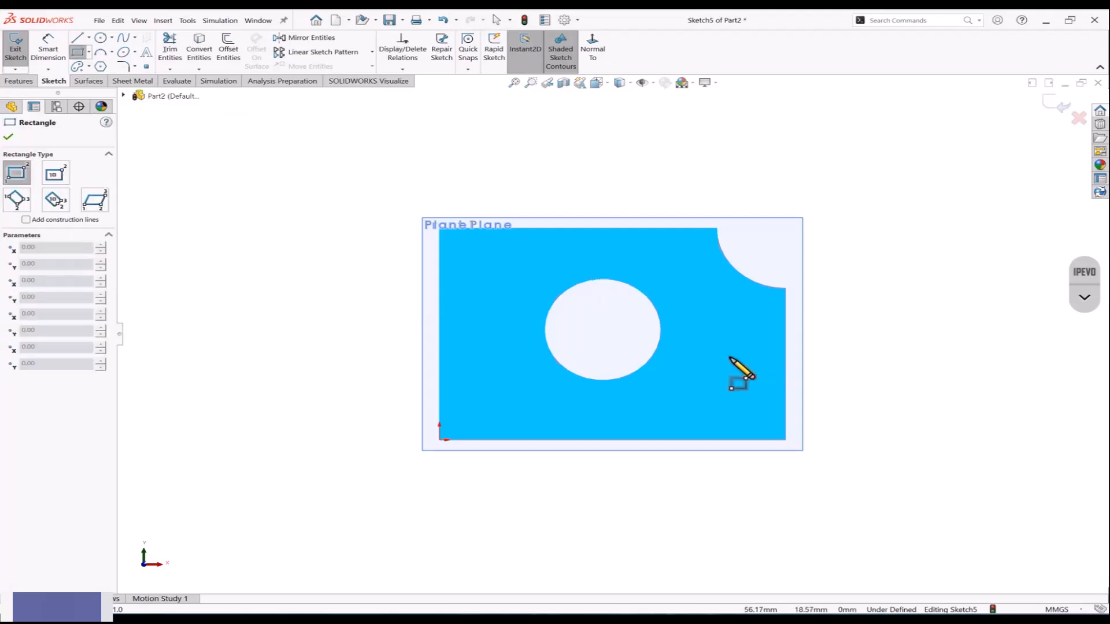
pyautogui.moveTo(731, 356)
pyautogui.mouseDown()
pyautogui.moveTo(749, 417)
pyautogui.moveTo(751, 406)
pyautogui.mouseUp()
pyautogui.click(1061, 107)
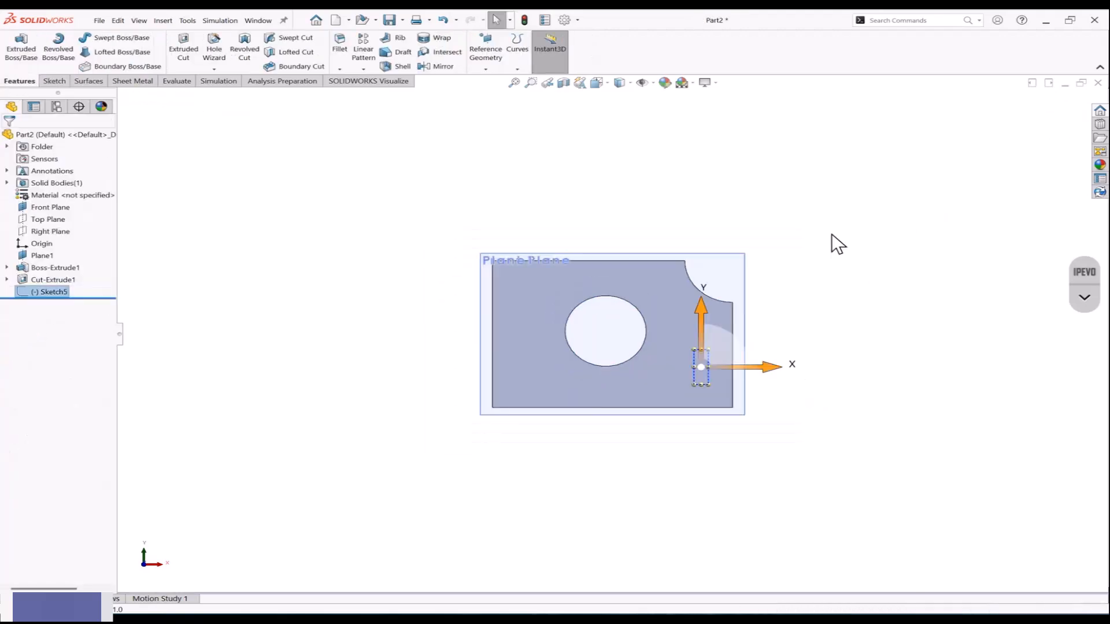
# Step: Cut the small upright rectangle 26 mm deep into the block with a blind Extruded Cut
pyautogui.click(183, 52)
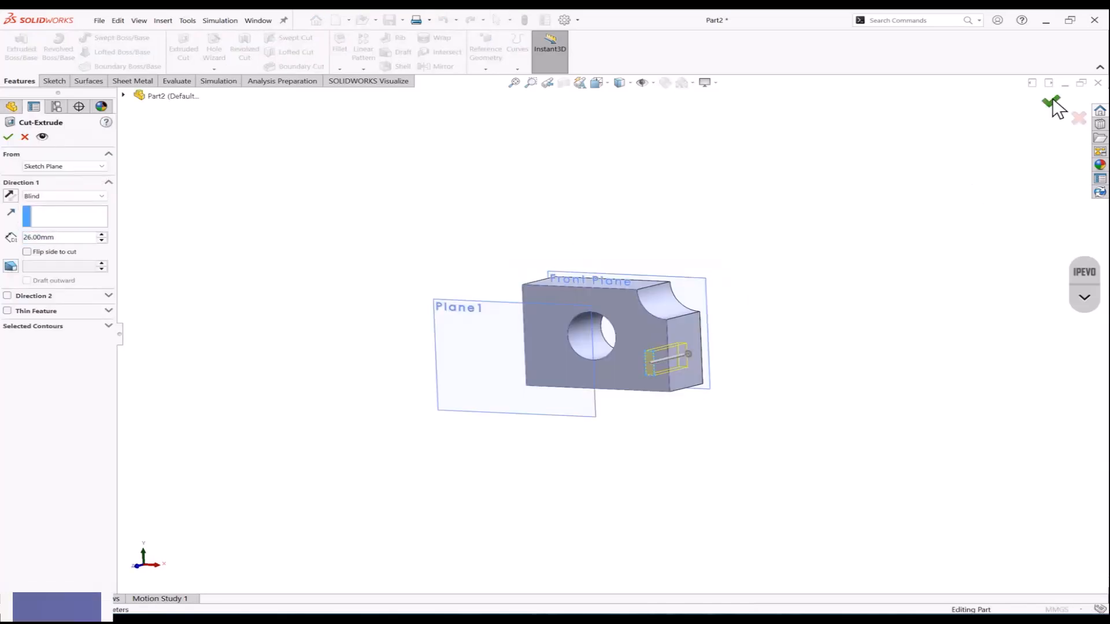
pyautogui.click(1053, 104)
pyautogui.moveTo(880, 238); pyautogui.dragTo(555, 324, button='middle')
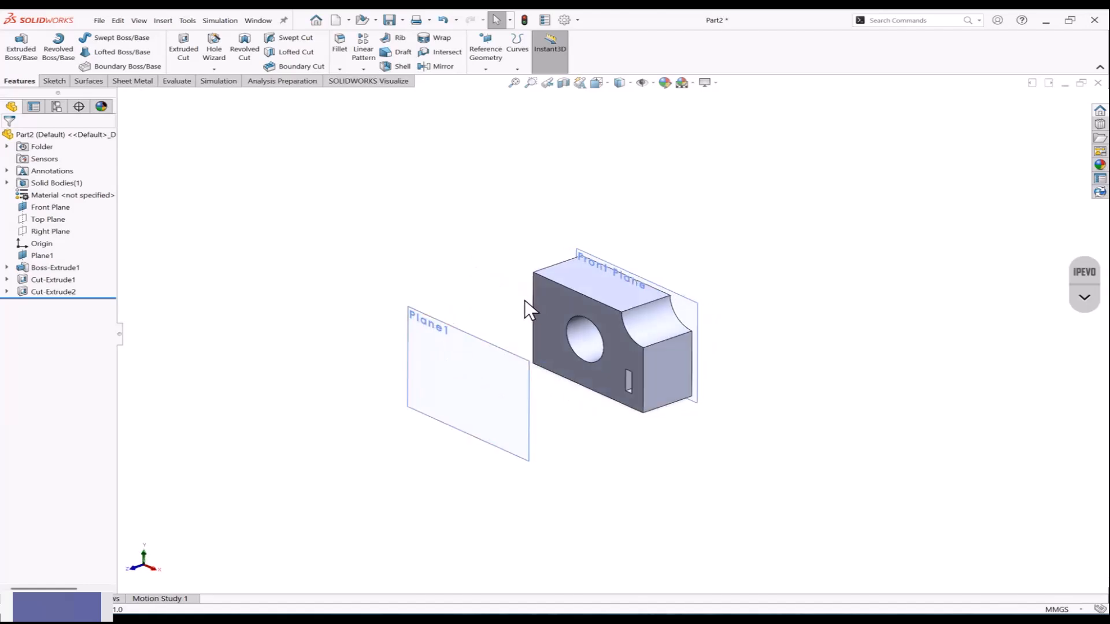
# Step: Try converting the block's front face outline into a new sketch on that face using Convert Entities, and undo it
pyautogui.click(564, 305)
pyautogui.click(600, 278)
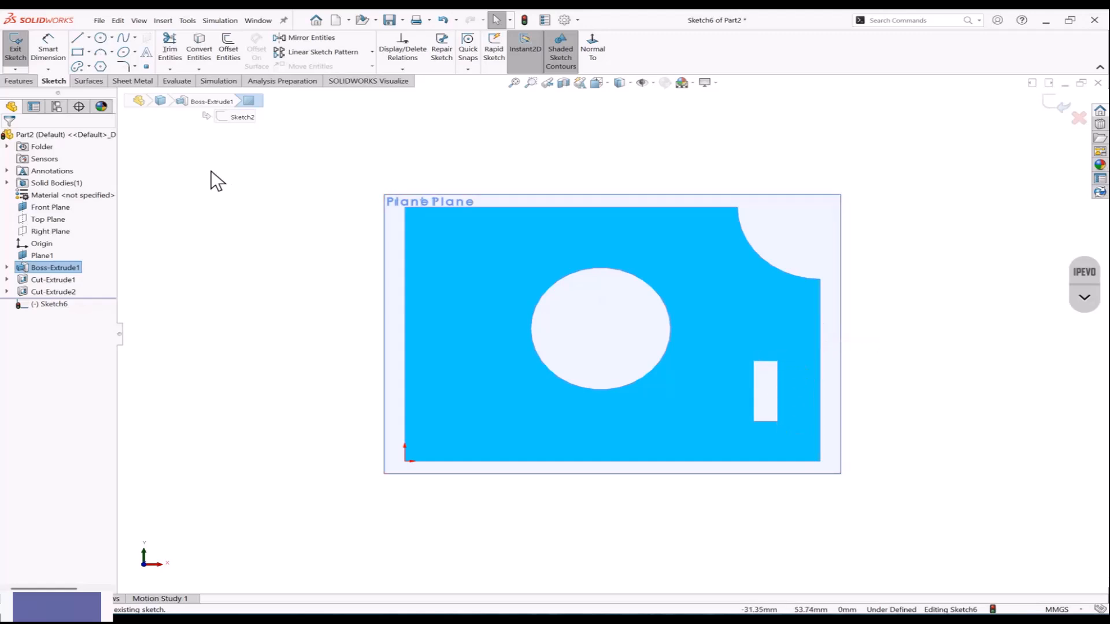
pyautogui.click(200, 46)
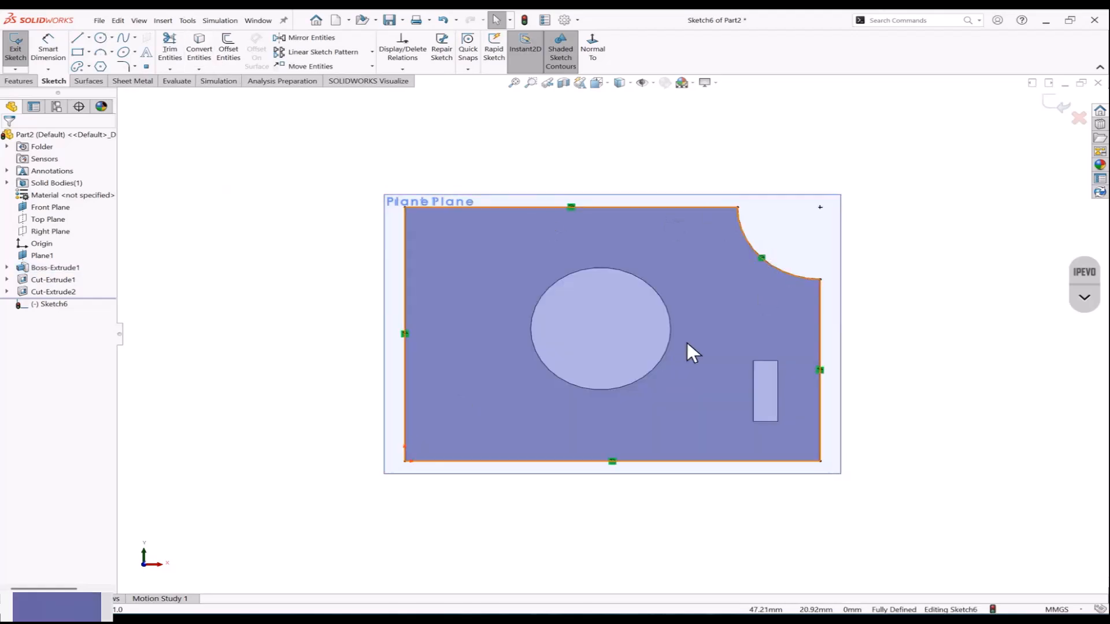
pyautogui.hotkey('ctrl', 'z')
pyautogui.hotkey('ctrl', 'z')
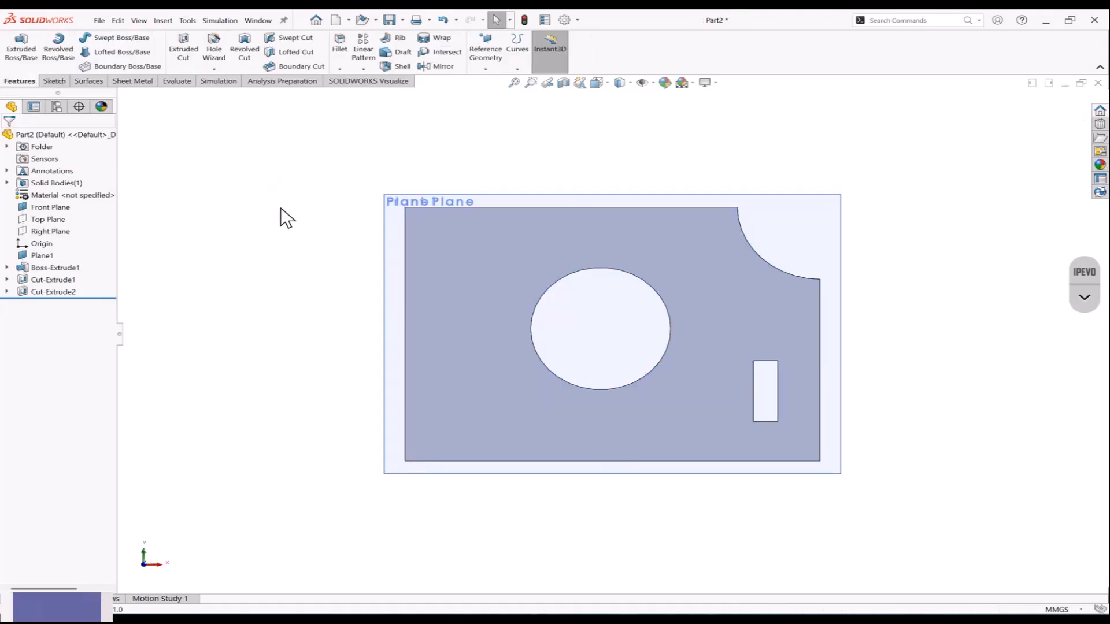
# Step: Start a sketch on the block's front face, convert the four edges of the small rectangular cutout using Convert Entities, and exit the sketch
pyautogui.click(55, 81)
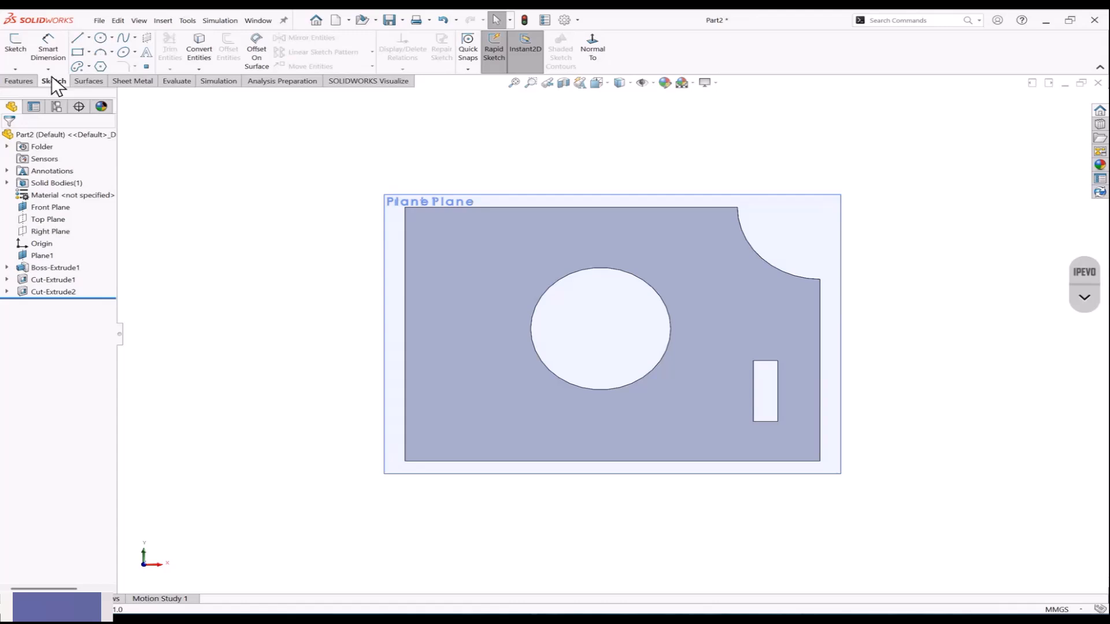
pyautogui.click(15, 51)
pyautogui.click(460, 220)
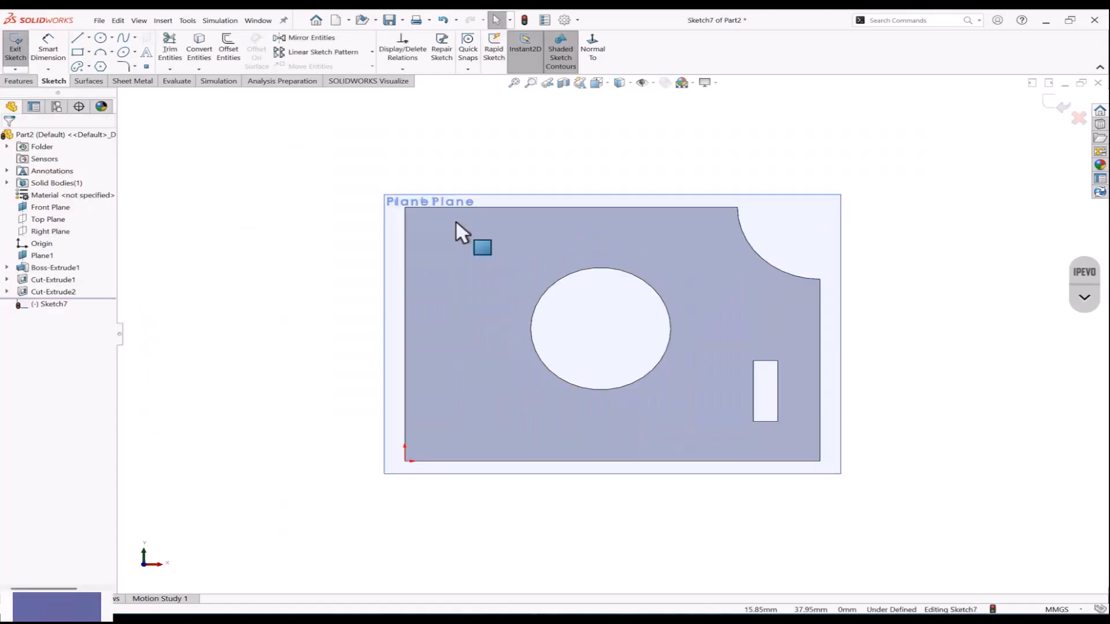
pyautogui.scroll(2, 273, 207)
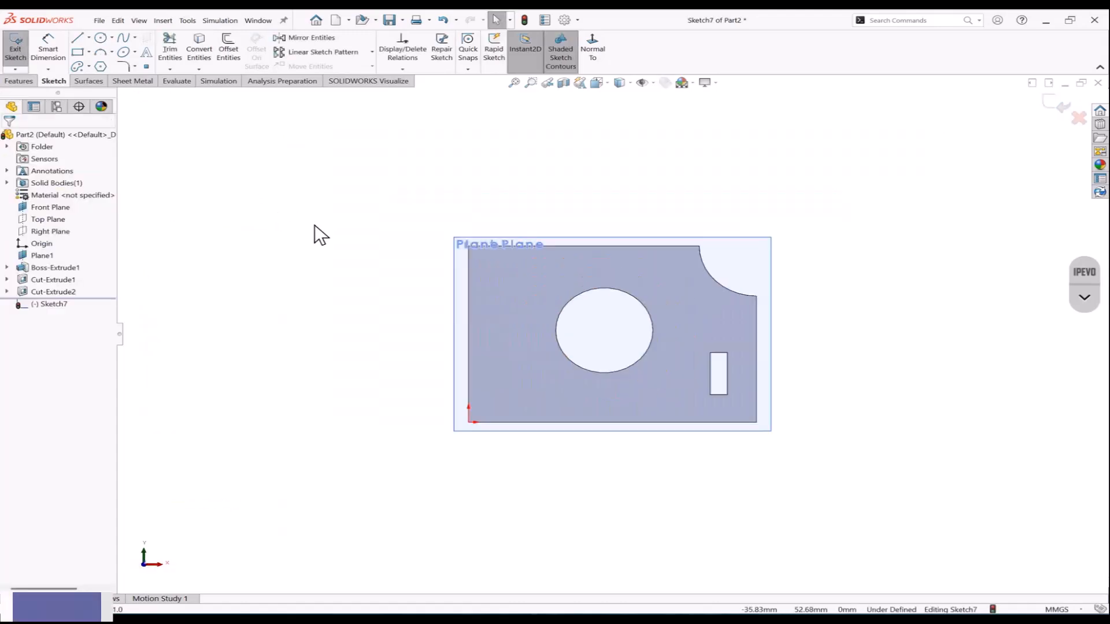
pyautogui.click(199, 52)
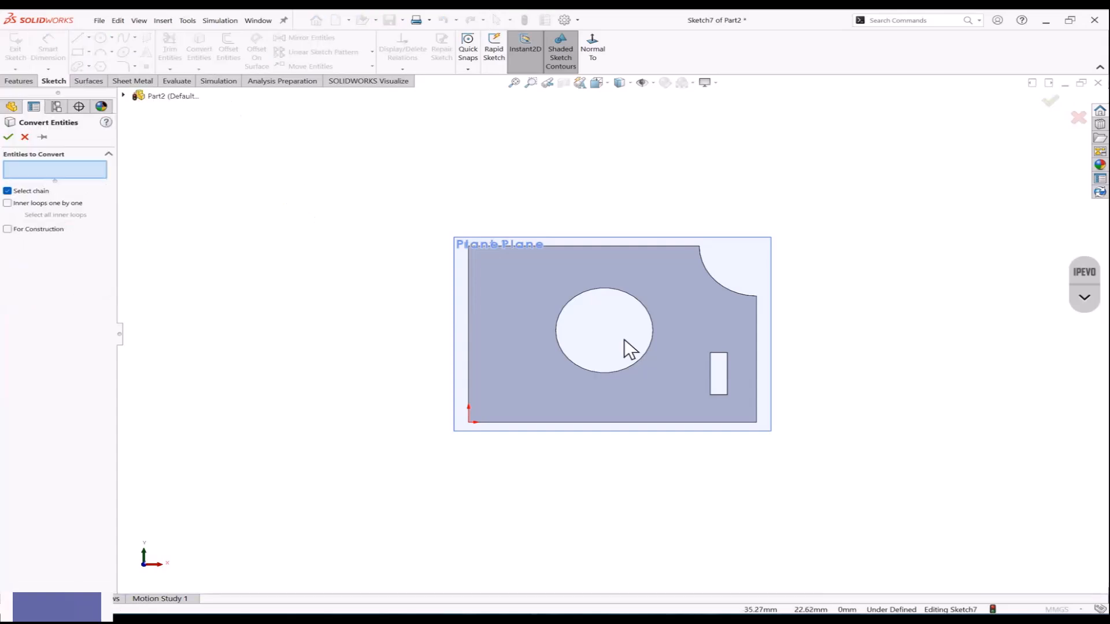
pyautogui.click(717, 354)
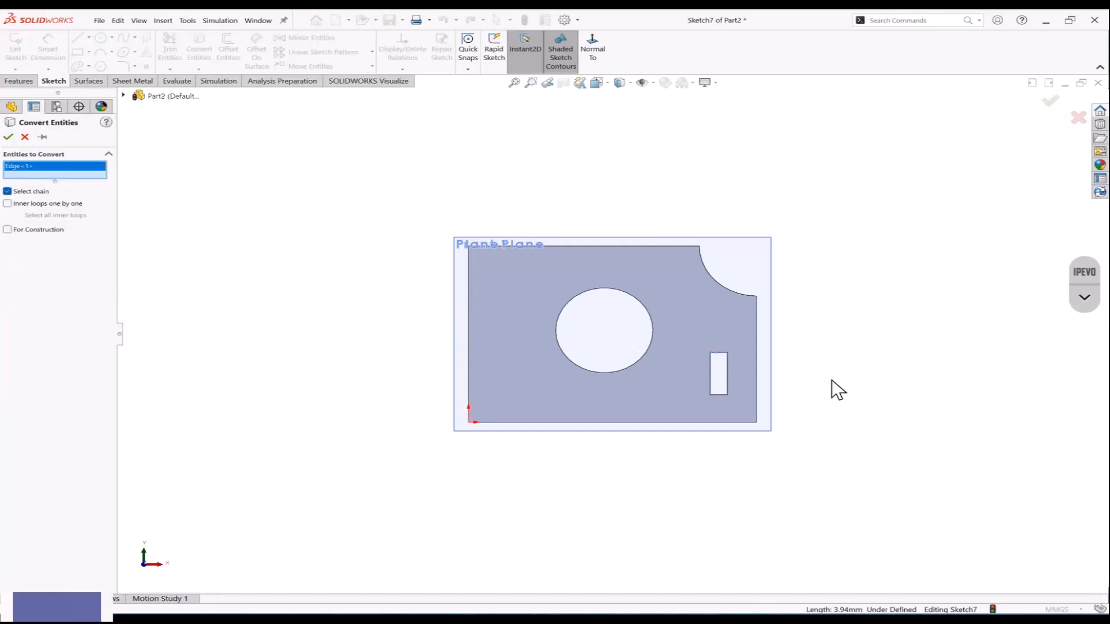
pyautogui.click(727, 362)
pyautogui.click(720, 394)
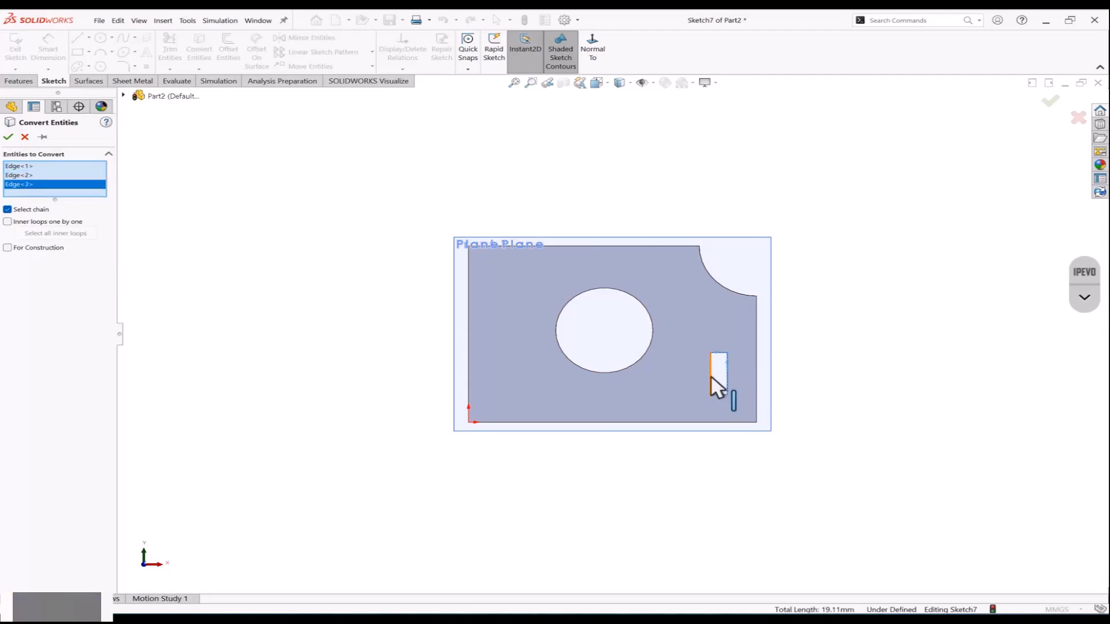
pyautogui.click(711, 372)
pyautogui.click(1050, 108)
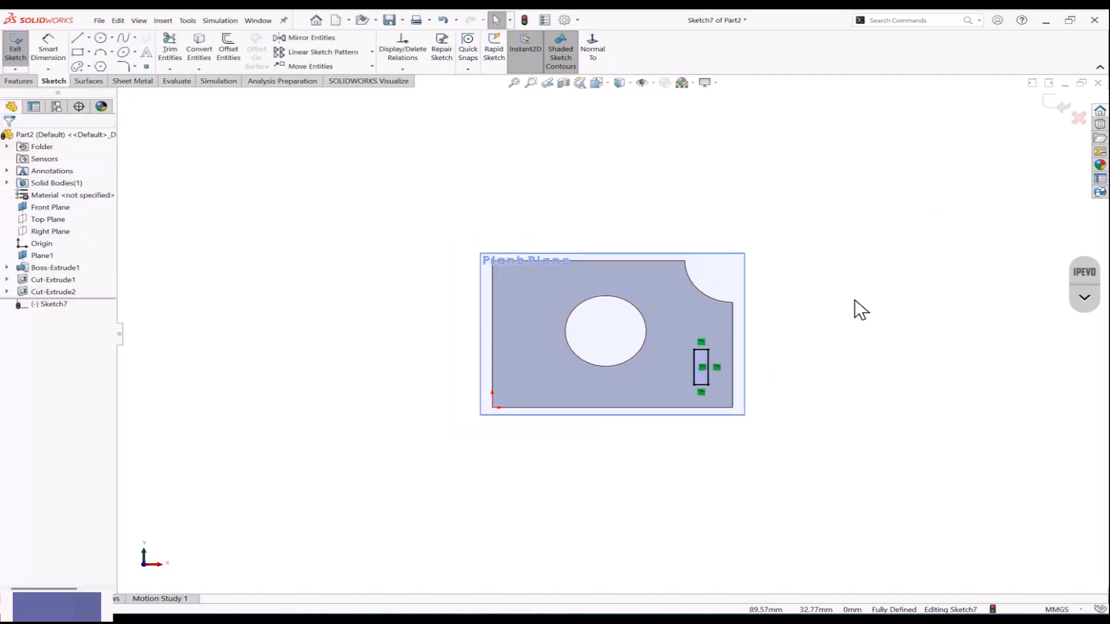
pyautogui.moveTo(856, 310); pyautogui.dragTo(676, 312, button='middle')
pyautogui.scroll(2, 702, 296)
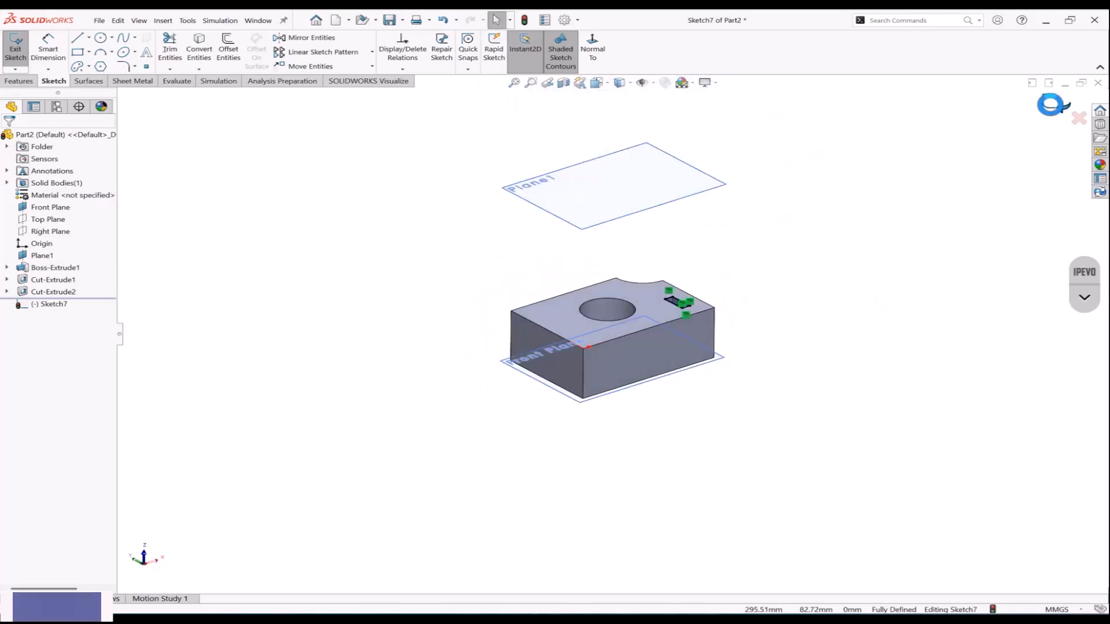
pyautogui.click(1061, 106)
# Step: Try extruding the converted rectangle as a 26 mm blind boss merged with the block, and undo the extrusion
pyautogui.click(19, 81)
pyautogui.click(19, 51)
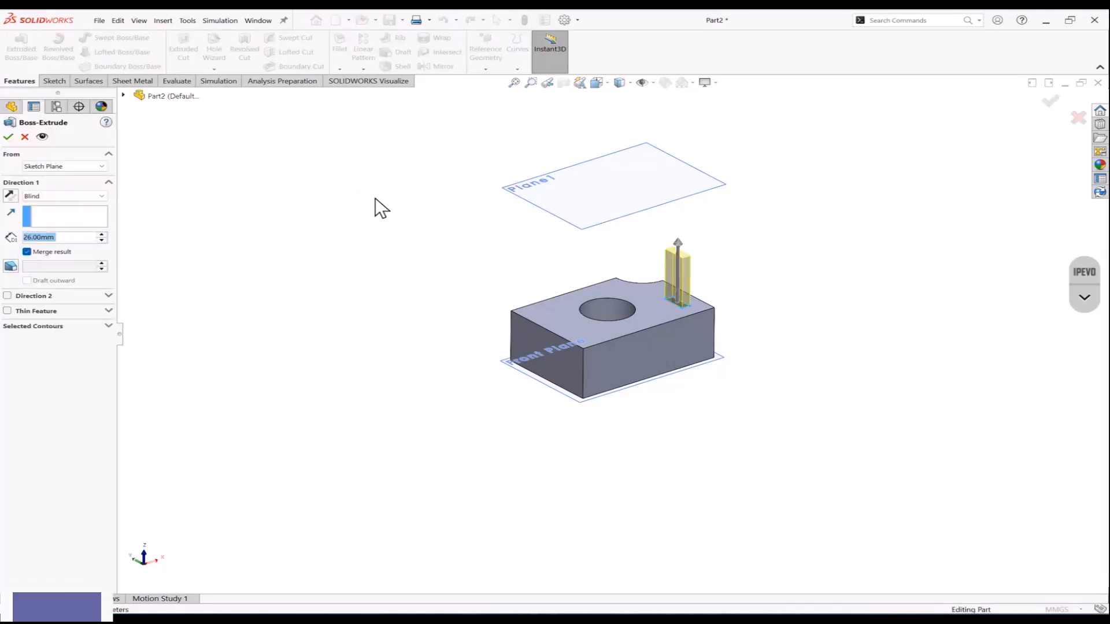
pyautogui.press('Return')
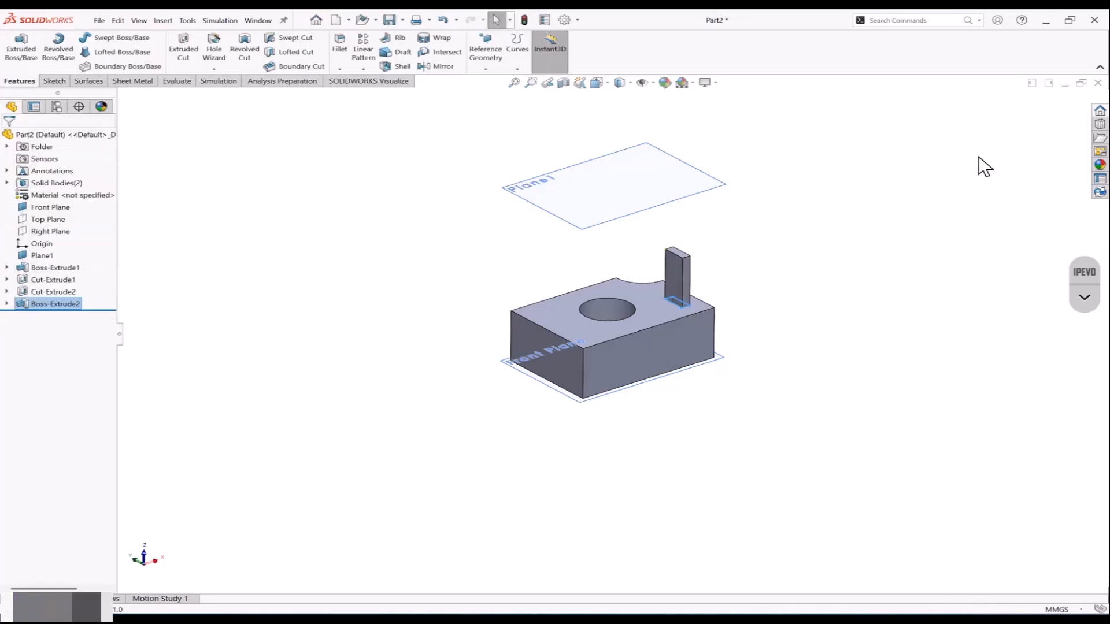
pyautogui.moveTo(981, 166); pyautogui.dragTo(881, 261, button='middle')
pyautogui.hotkey('ctrl', 'z')
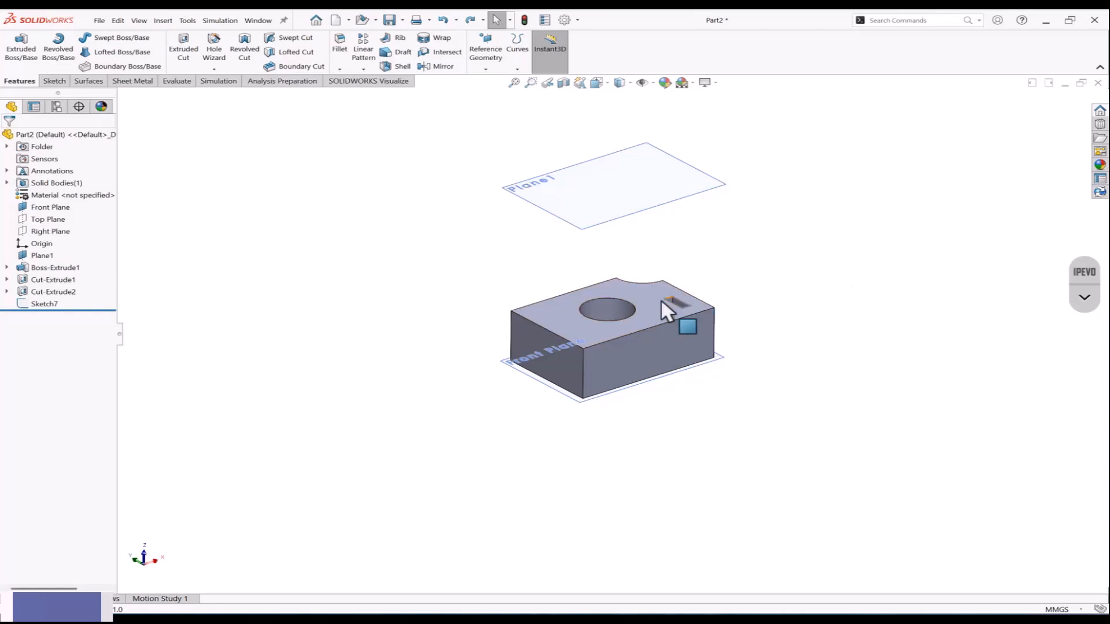
# Step: Try converting the circular hole, corner arc and small rectangular cutout into a new sketch on Plane1, undo it, and exit the sketch
pyautogui.scroll(1, 723, 270)
pyautogui.click(692, 215)
pyautogui.click(708, 188)
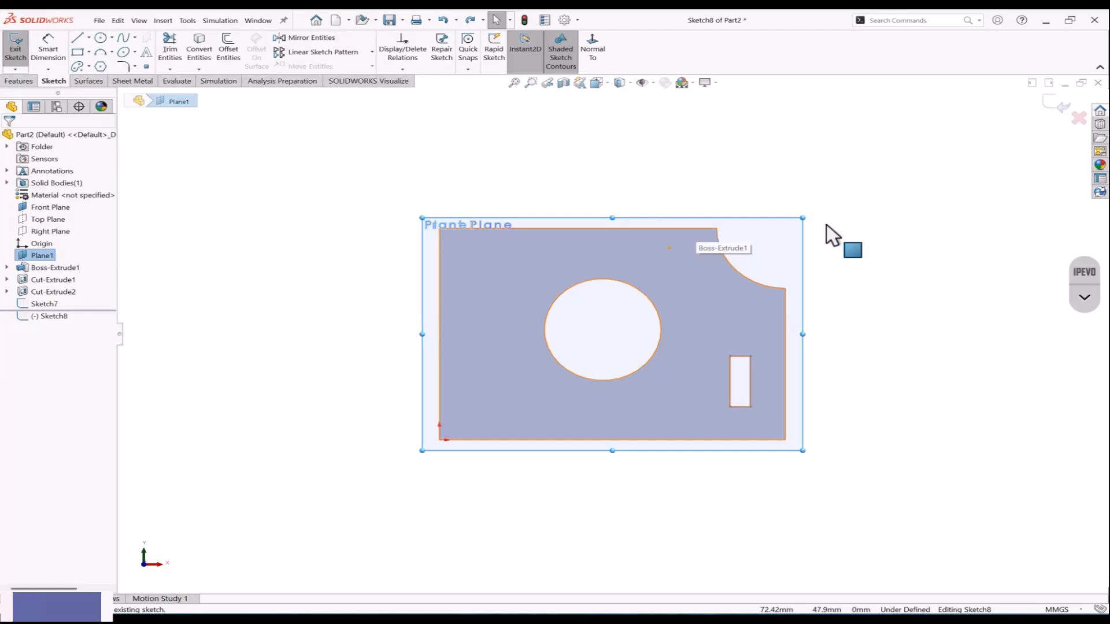
pyautogui.click(377, 149)
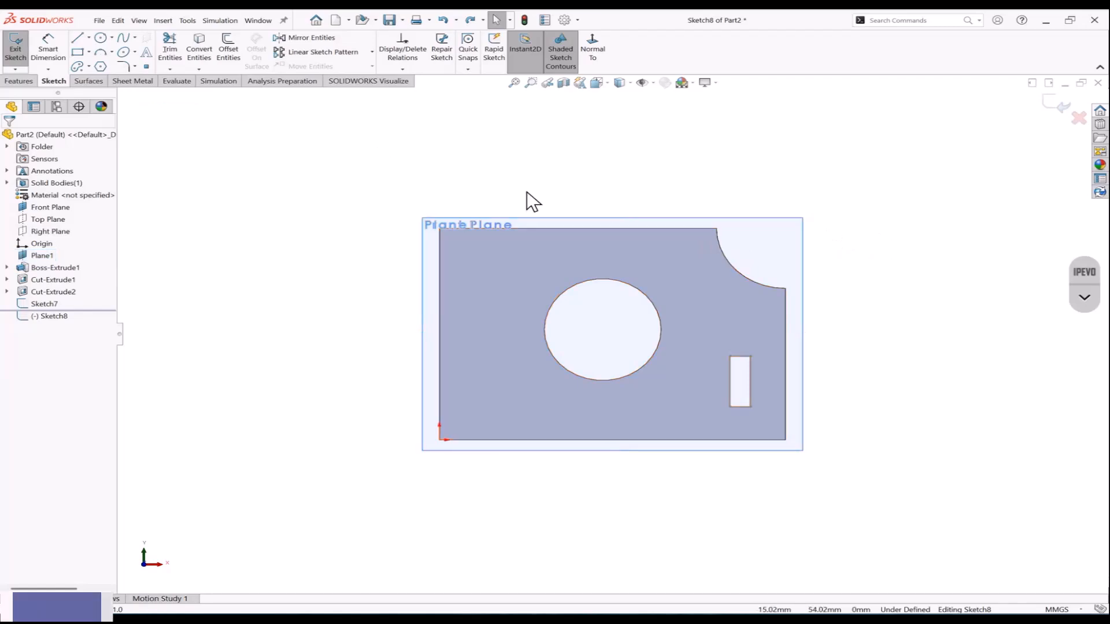
pyautogui.click(202, 58)
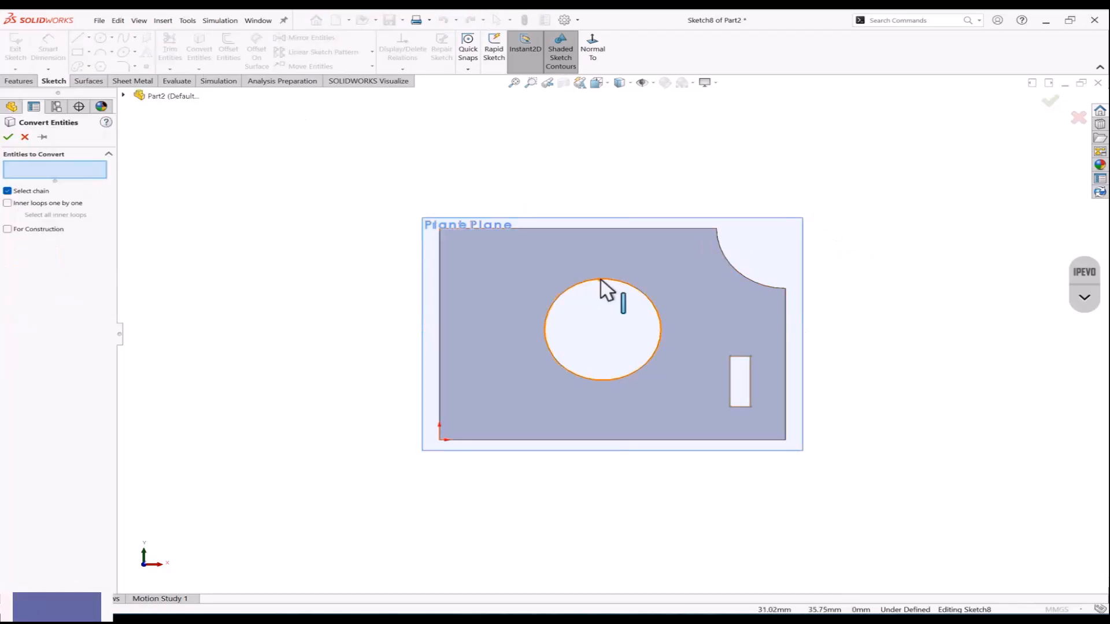
pyautogui.click(602, 280)
pyautogui.click(733, 261)
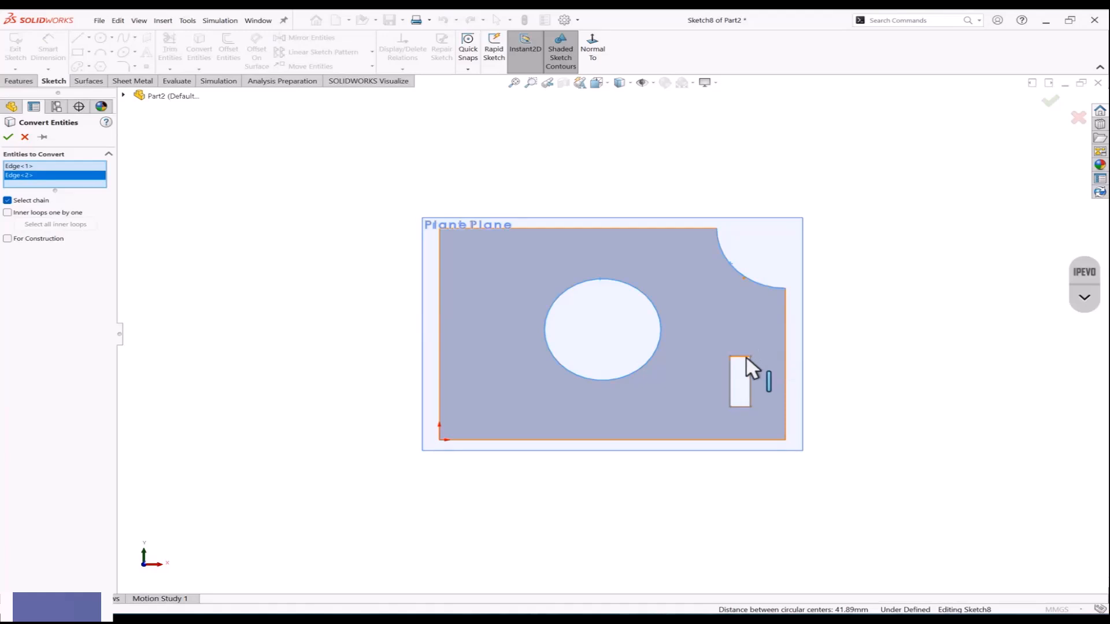
pyautogui.click(731, 370)
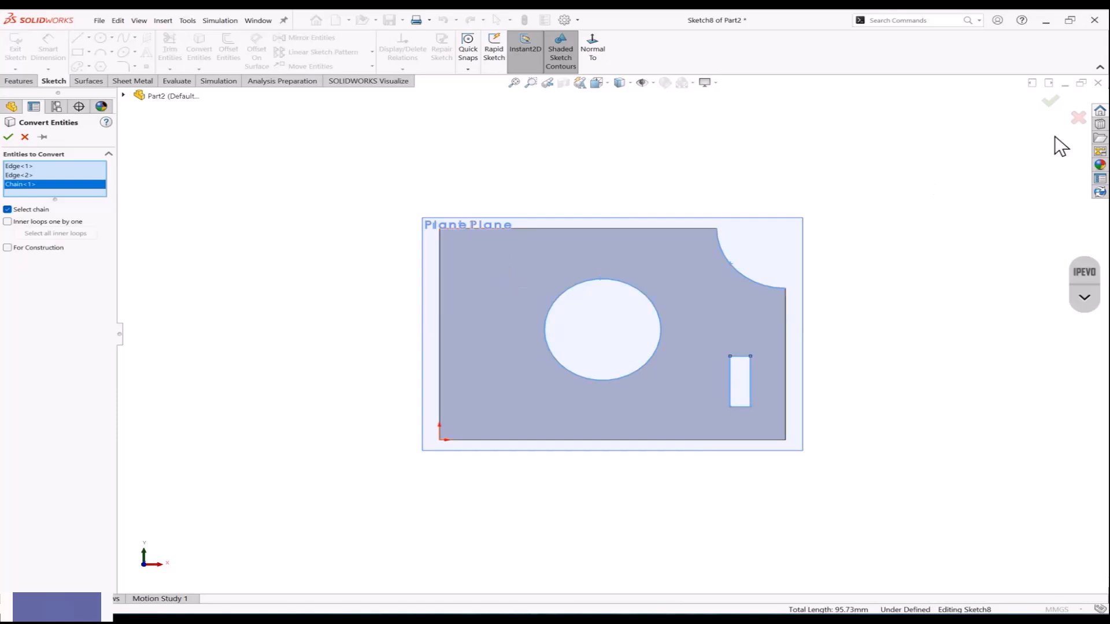
pyautogui.click(1051, 101)
pyautogui.moveTo(976, 168)
pyautogui.mouseDown(button='middle')
pyautogui.moveTo(900, 278)
pyautogui.moveTo(840, 276)
pyautogui.moveTo(832, 293)
pyautogui.mouseUp(button='middle')
pyautogui.hotkey('ctrl', 'z')
pyautogui.hotkey('ctrl', 'z')
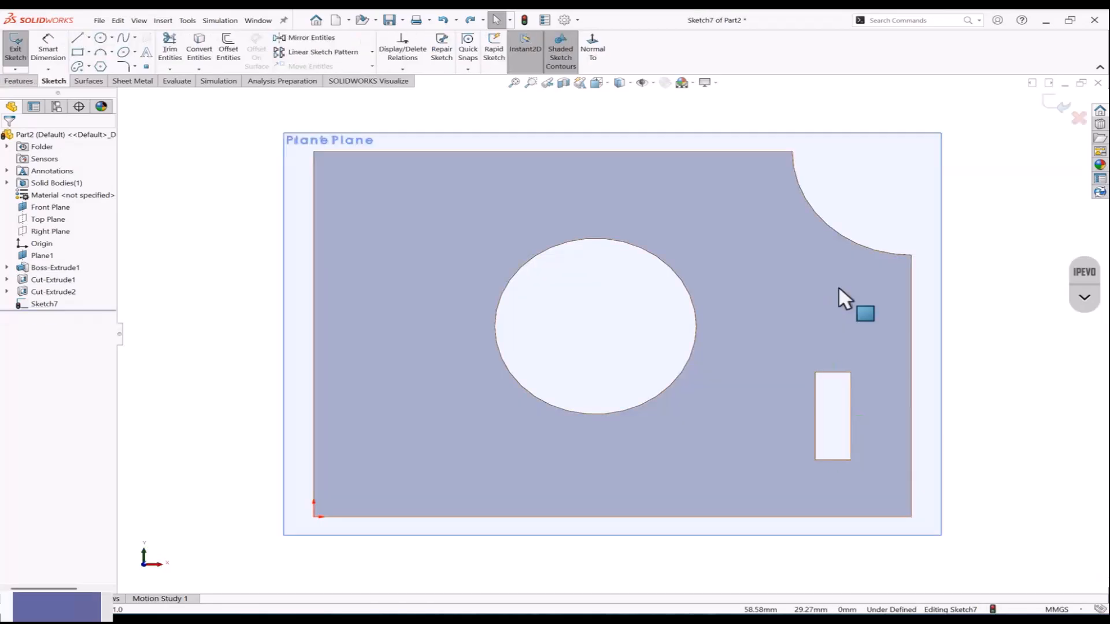
pyautogui.click(1061, 104)
# Step: Start a sketch on Plane1 and convert the block's face outline using Convert Entities with Inner loops one by one enabled
pyautogui.moveTo(904, 307); pyautogui.dragTo(890, 214, button='middle')
pyautogui.click(861, 185)
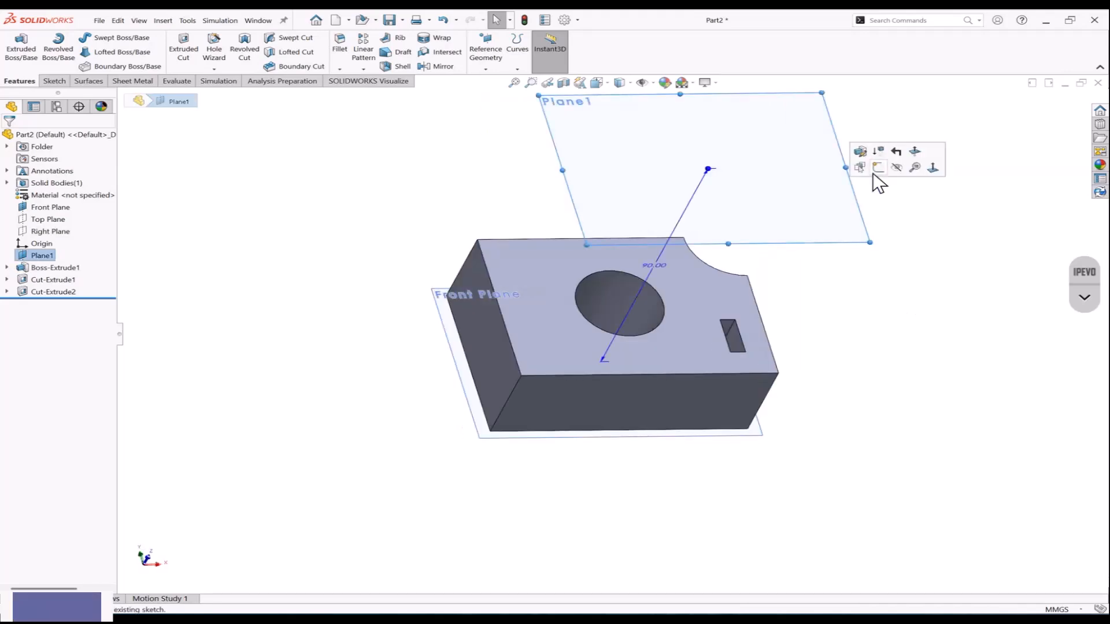
pyautogui.click(872, 171)
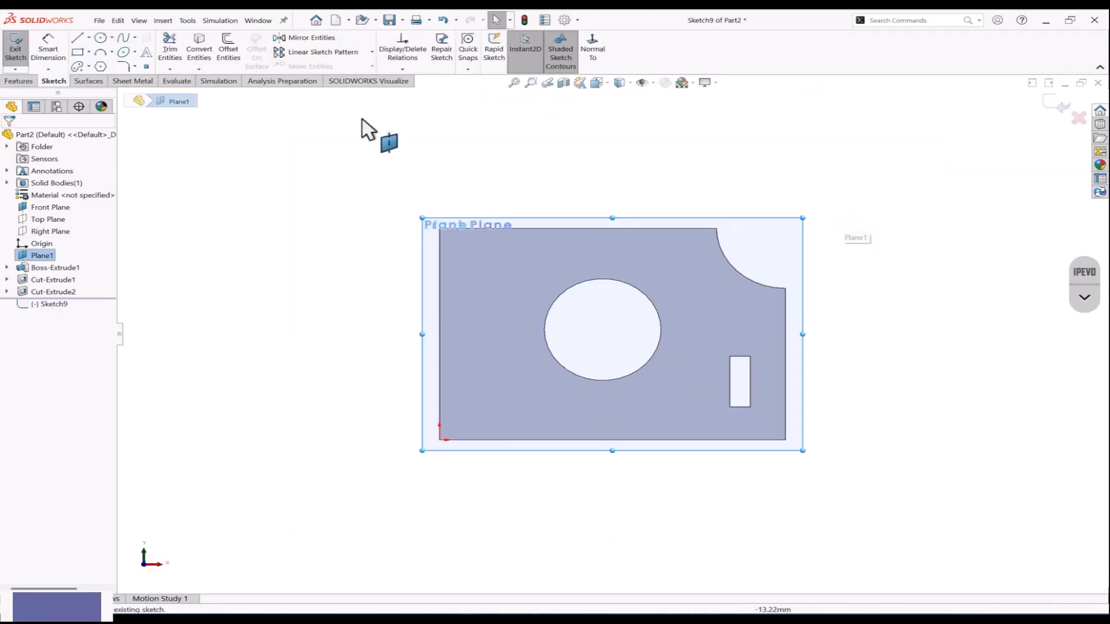
pyautogui.click(203, 53)
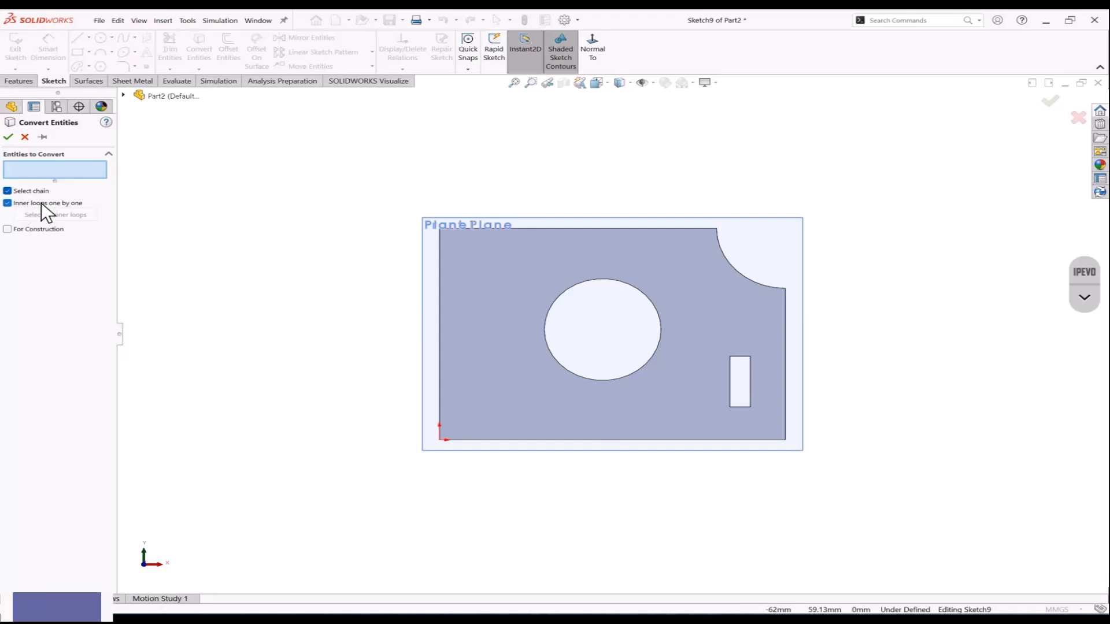
pyautogui.click(493, 280)
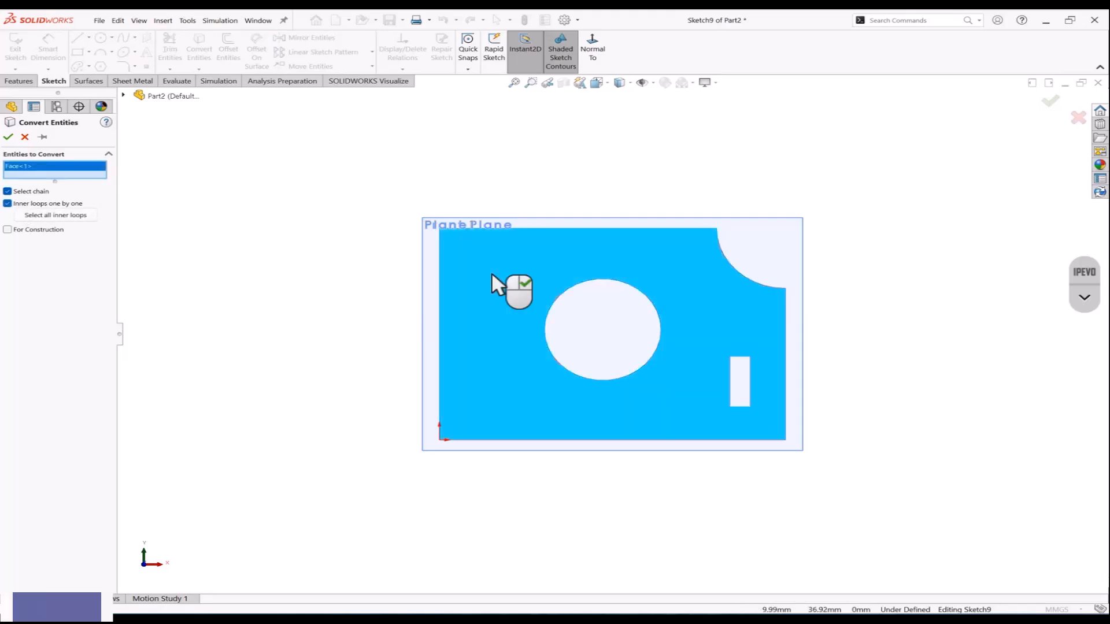
pyautogui.click(1050, 102)
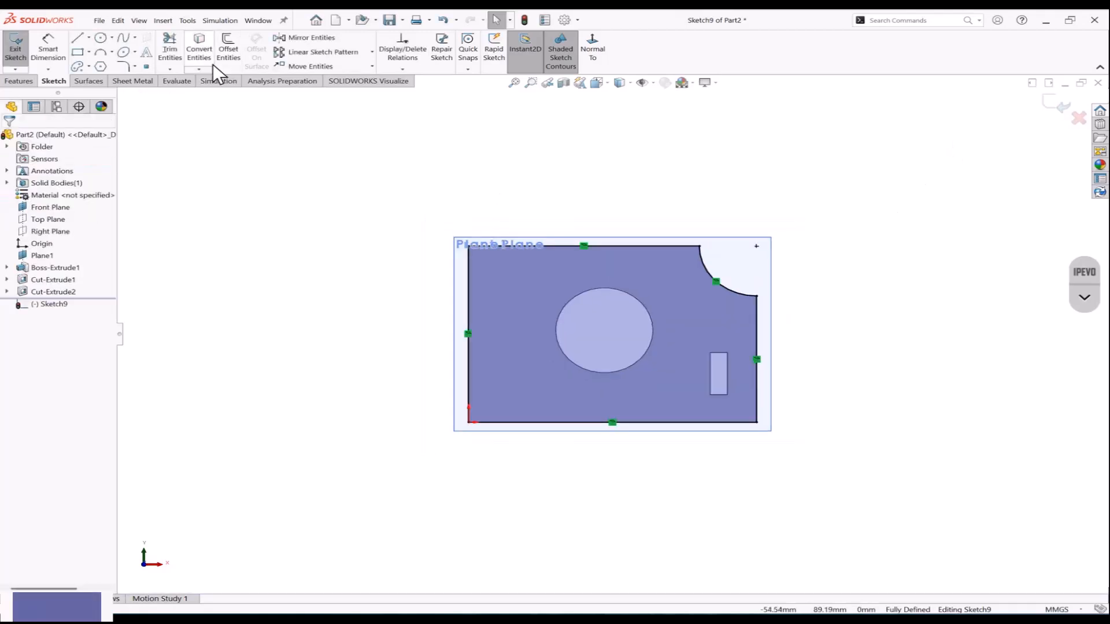
# Step: Convert the circular hole and small rectangular cutout loops into the Plane1 sketch using Convert Entities, and exit the sketch
pyautogui.click(196, 53)
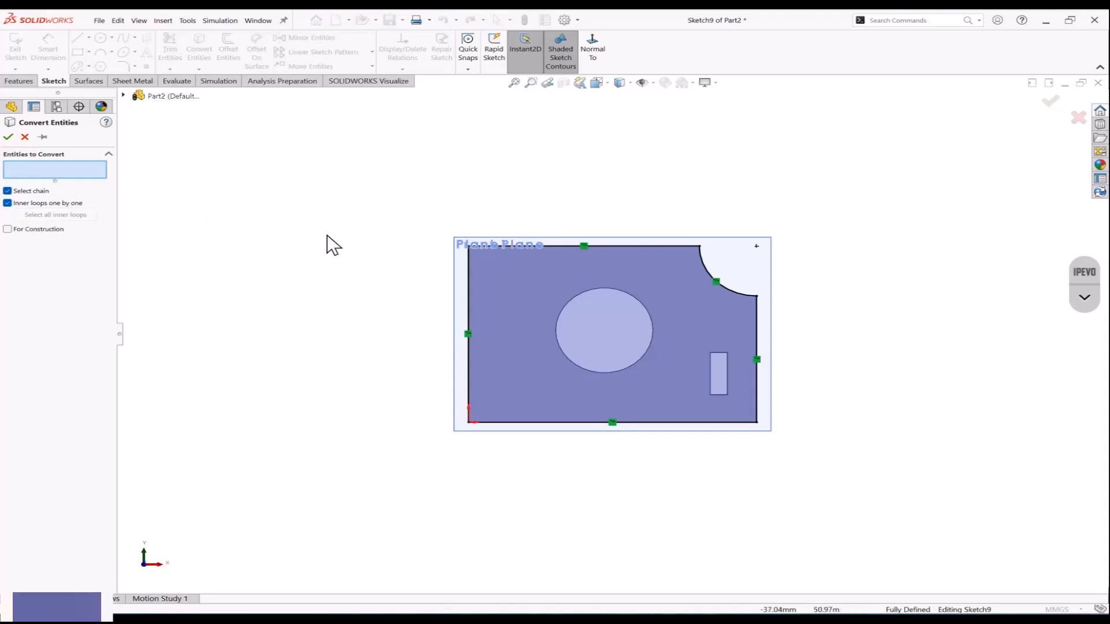
pyautogui.click(584, 292)
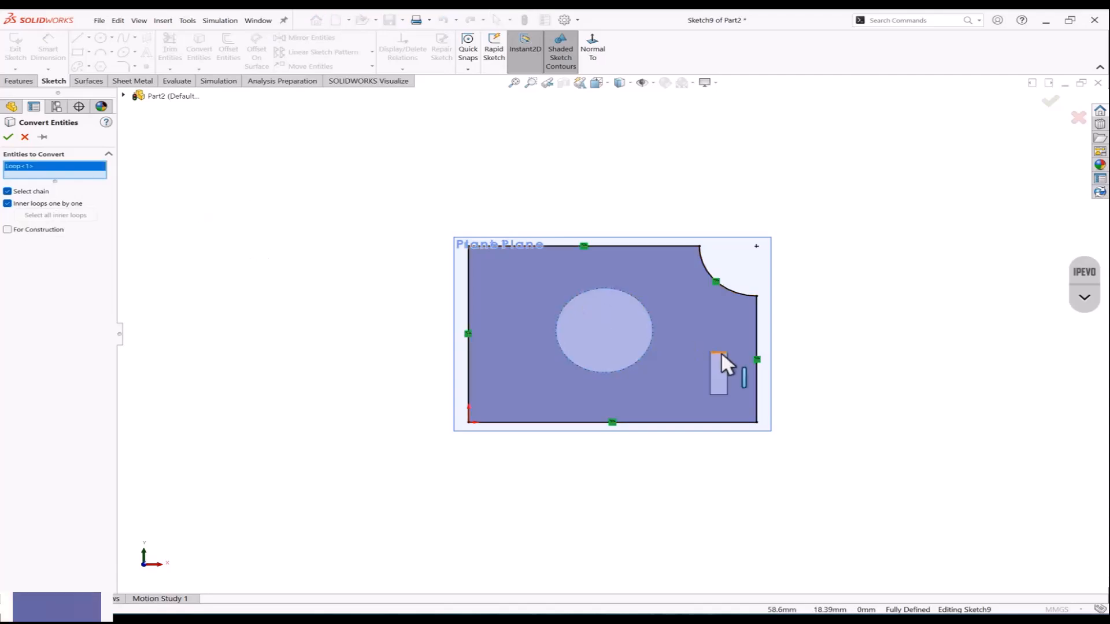
pyautogui.click(720, 352)
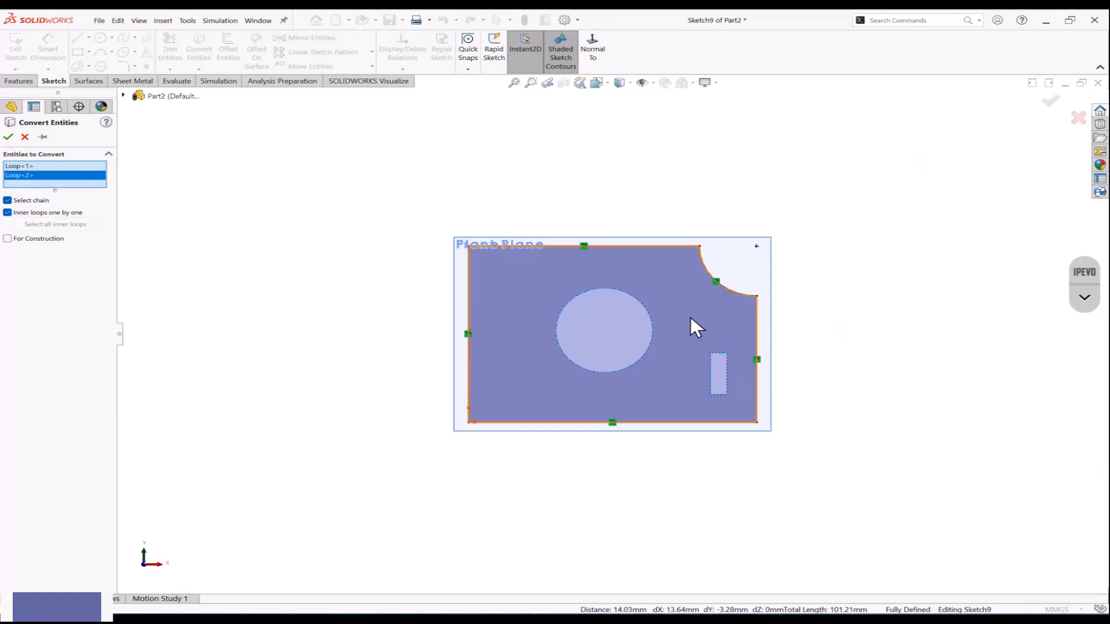
pyautogui.click(1050, 101)
pyautogui.moveTo(808, 364)
pyautogui.mouseDown(button='middle')
pyautogui.moveTo(882, 243)
pyautogui.moveTo(811, 284)
pyautogui.moveTo(773, 196)
pyautogui.moveTo(792, 225)
pyautogui.mouseUp(button='middle')
pyautogui.click(1059, 104)
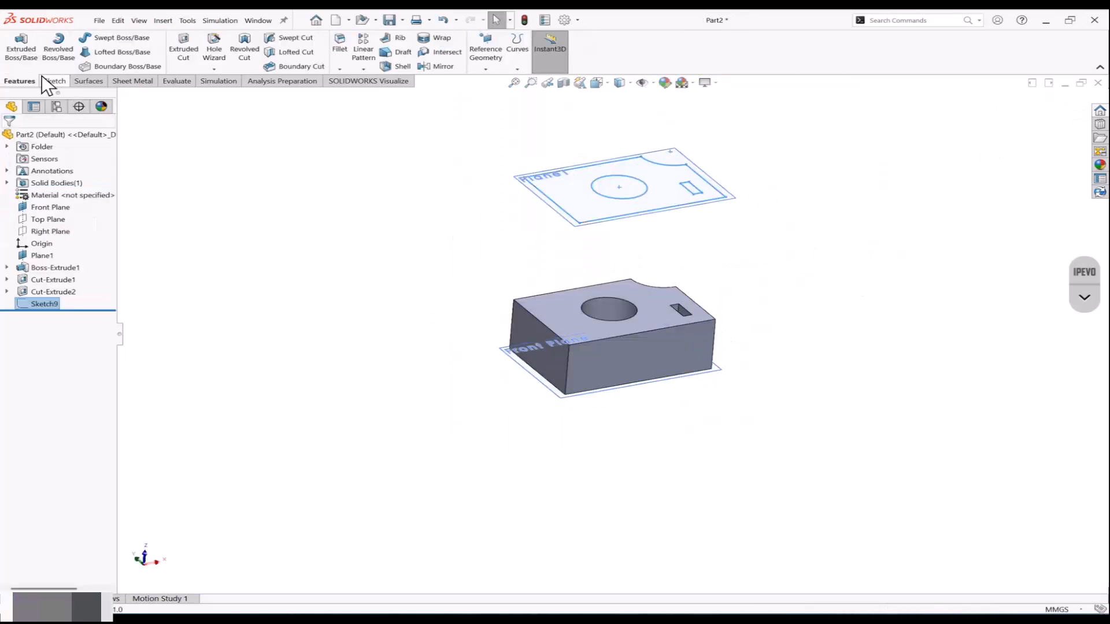
# Step: Extrude the converted profile upward from Plane1 as a blind boss about half as thick as the block below
pyautogui.click(21, 46)
pyautogui.scroll(-2, 628, 171)
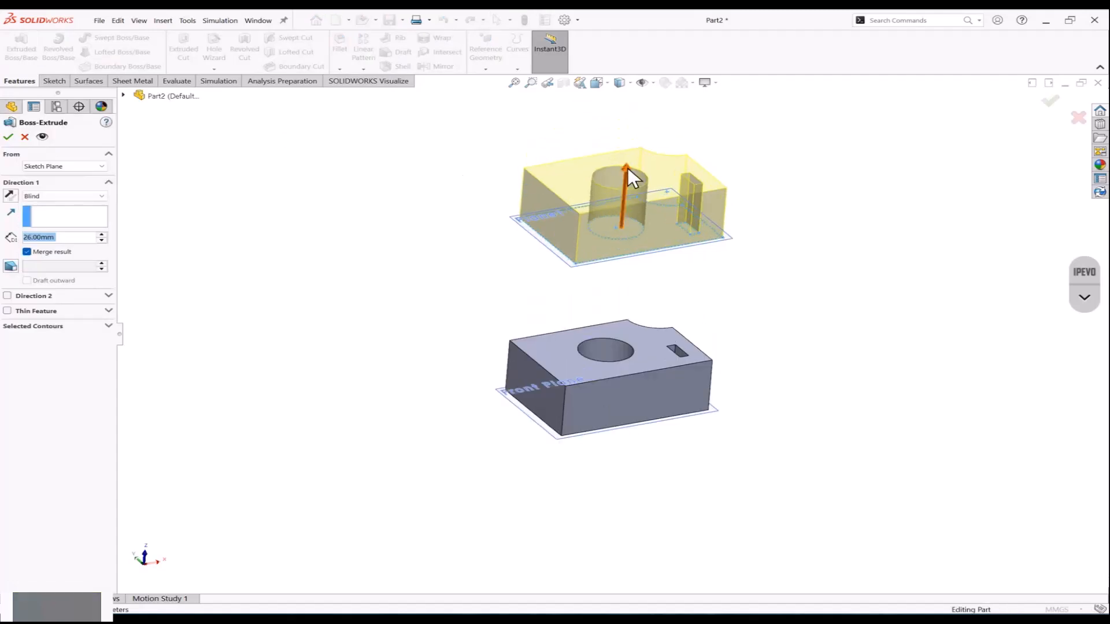
pyautogui.moveTo(628, 168); pyautogui.dragTo(624, 192)
pyautogui.click(1051, 107)
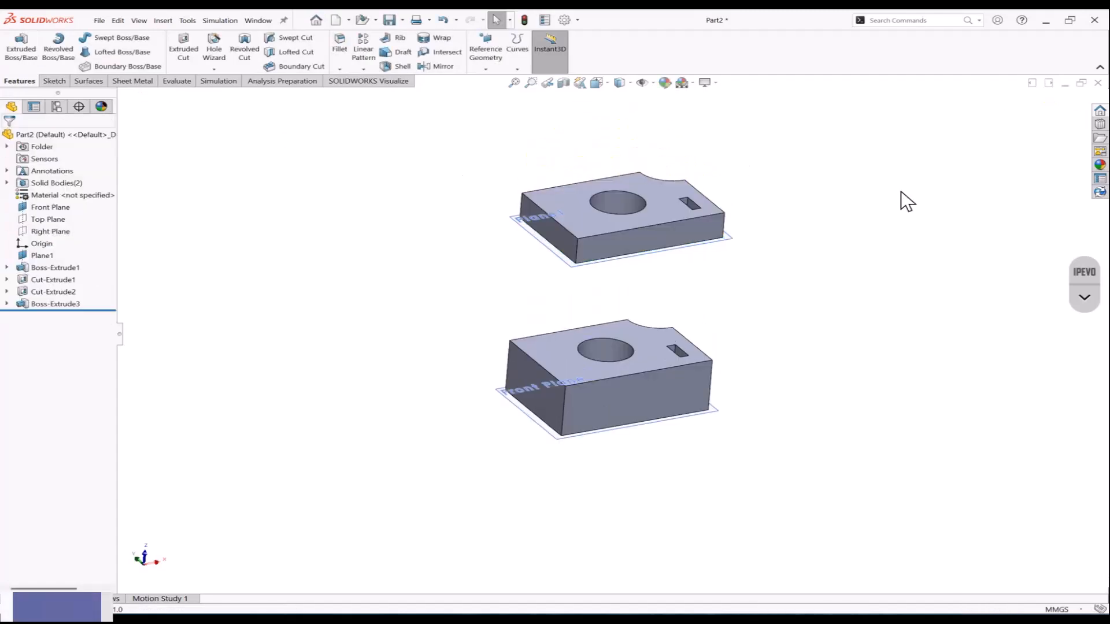
pyautogui.moveTo(901, 190); pyautogui.dragTo(784, 255, button='middle')
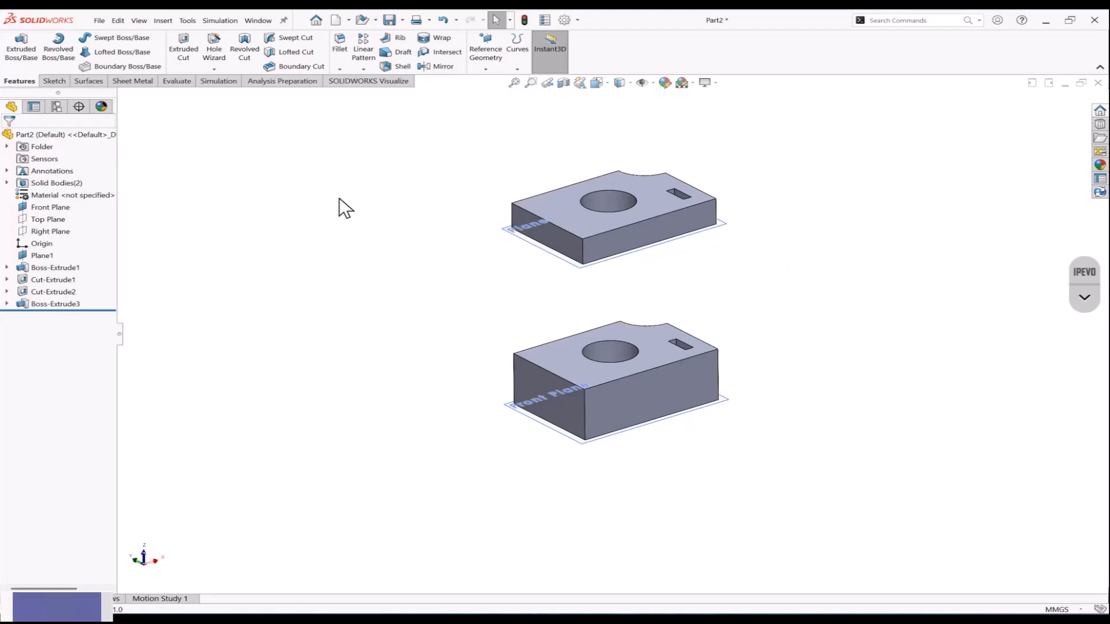
# Step: Close the Part2 and Part1 documents without saving their changes
pyautogui.click(58, 83)
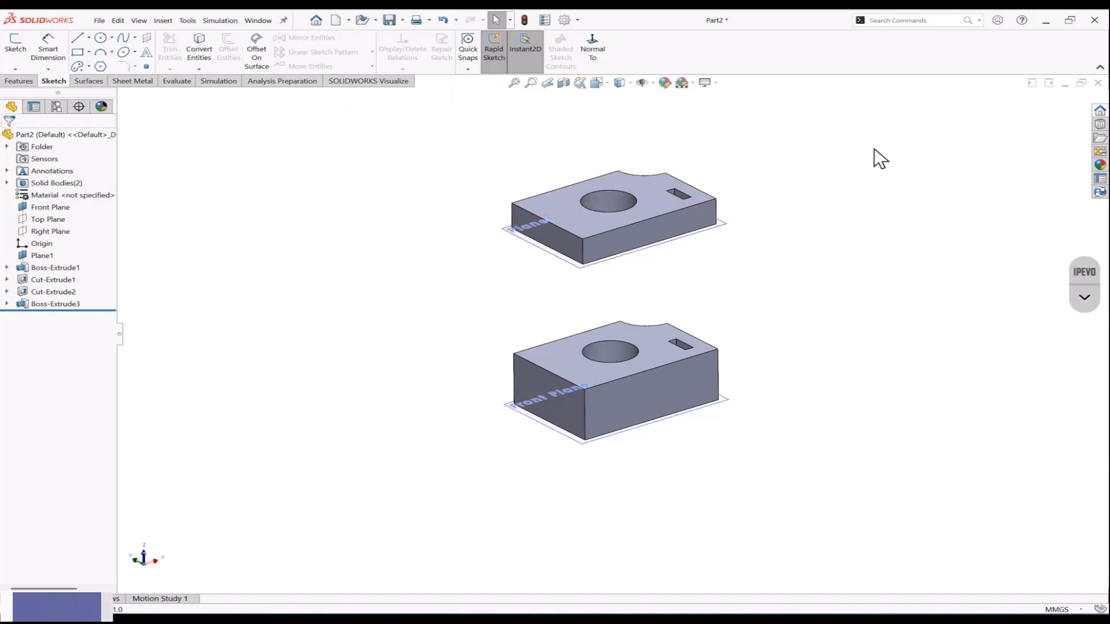
pyautogui.click(1098, 83)
pyautogui.click(602, 323)
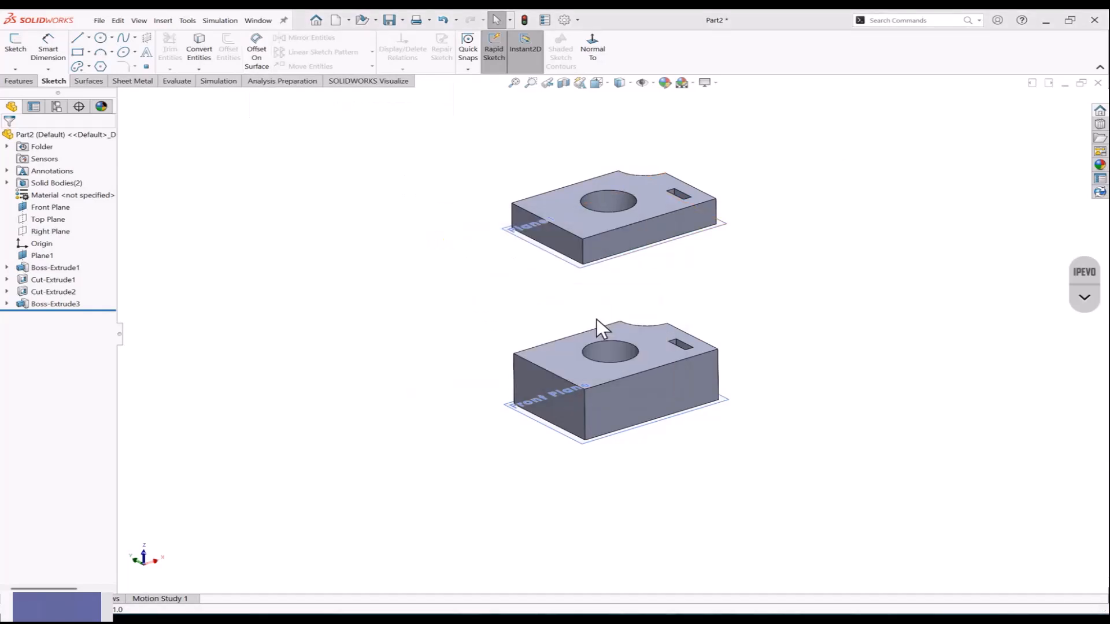
pyautogui.click(1098, 83)
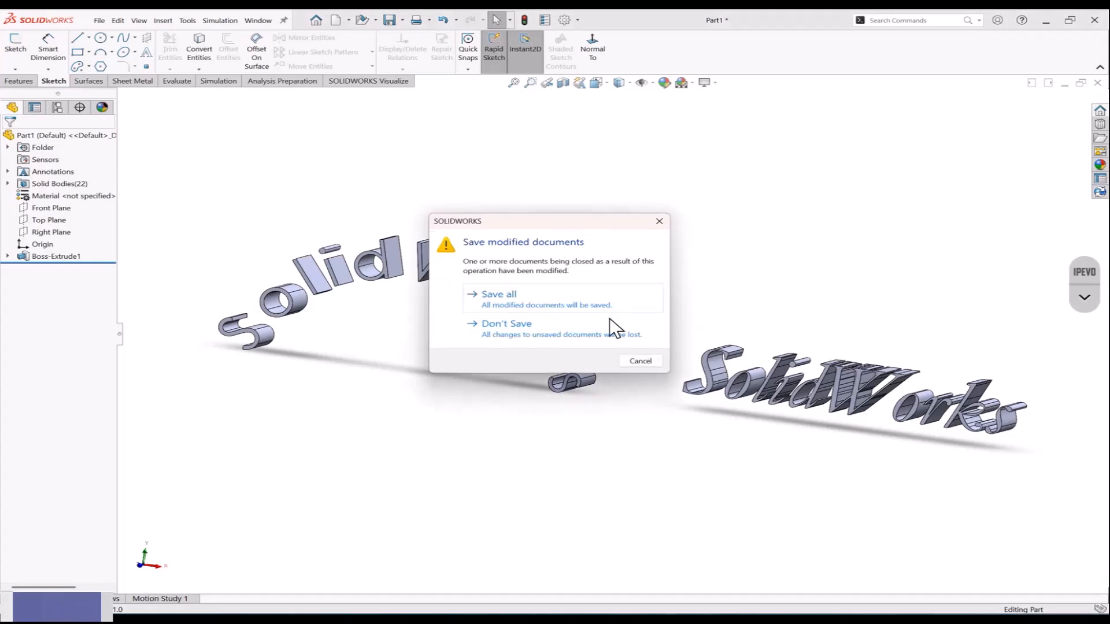
pyautogui.click(614, 325)
# Step: Create a new part document and start a sketch on the Front Plane
pyautogui.hotkey('ctrl', 'n')
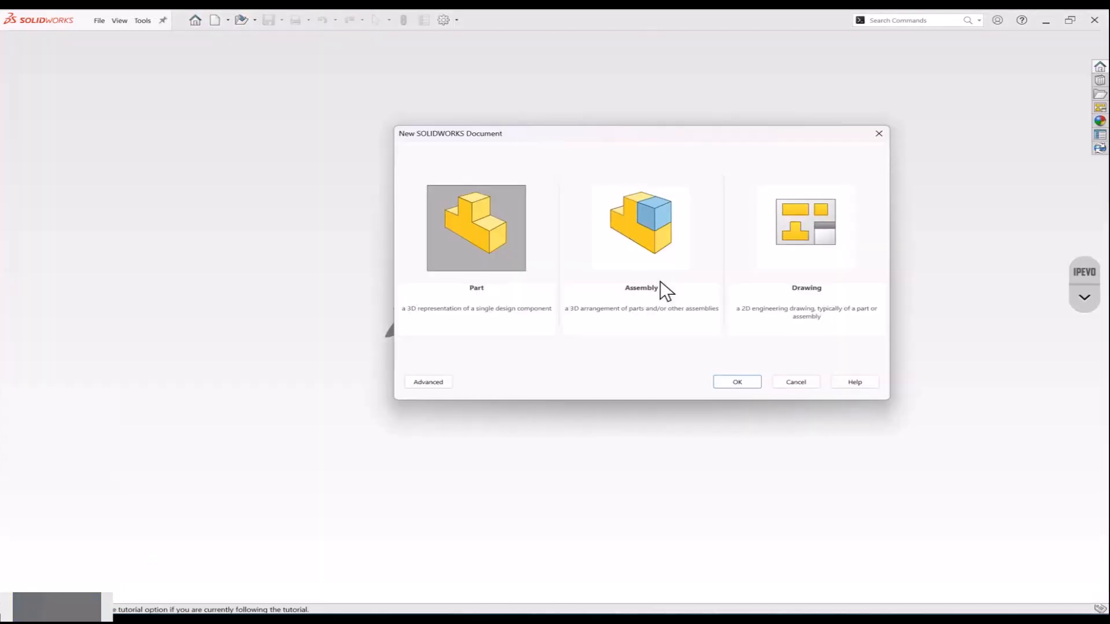
pyautogui.press('Return')
pyautogui.click(54, 195)
pyautogui.click(71, 186)
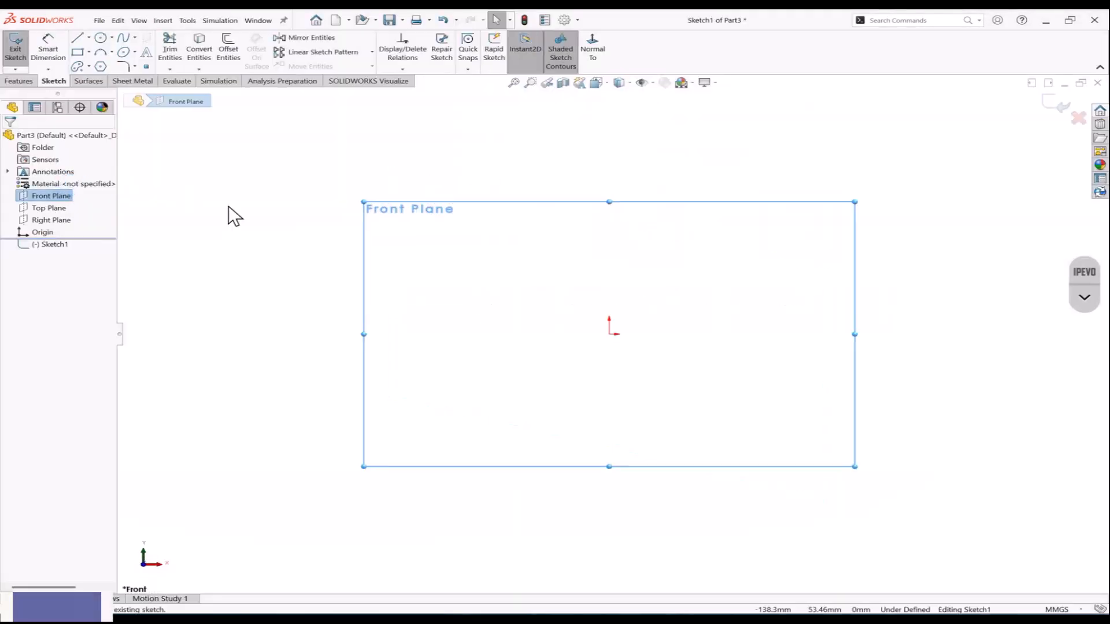
# Step: Draw a wavy four-point spline from the origin to about 187 mm across and 65 mm up, and exit the sketch
pyautogui.click(123, 38)
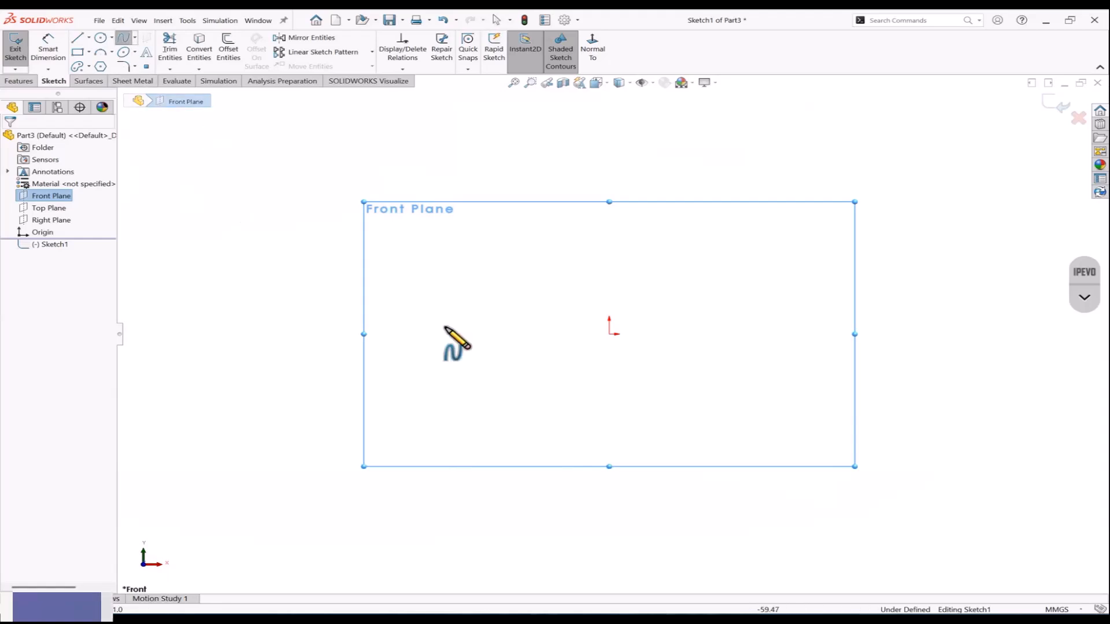
pyautogui.scroll(-2, 581, 364)
pyautogui.click(534, 335)
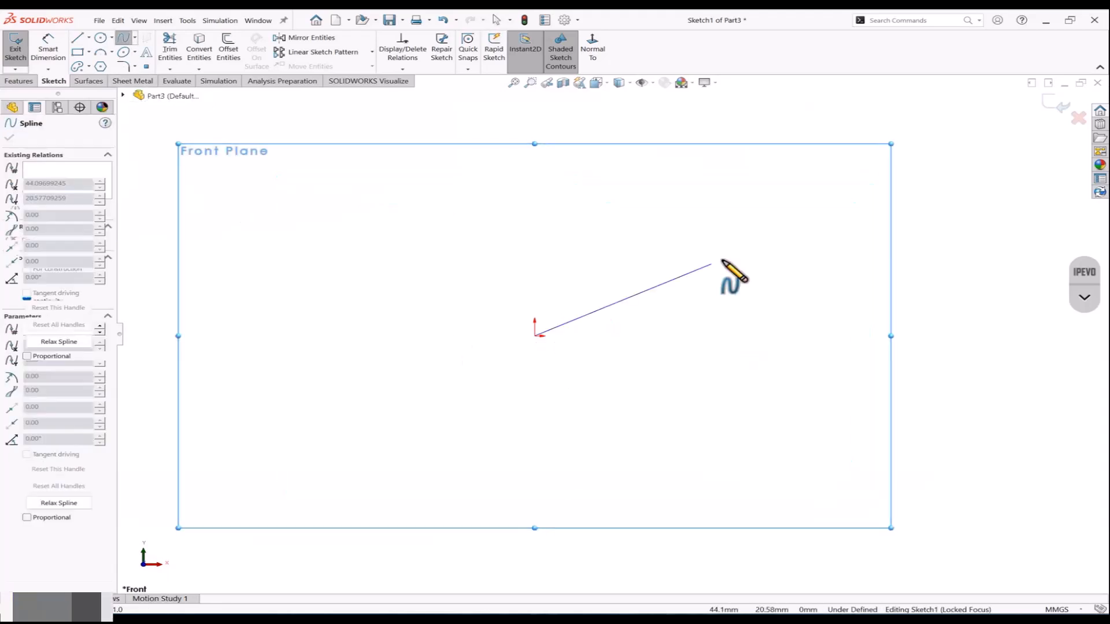
pyautogui.click(665, 286)
pyautogui.click(931, 267)
pyautogui.click(999, 203)
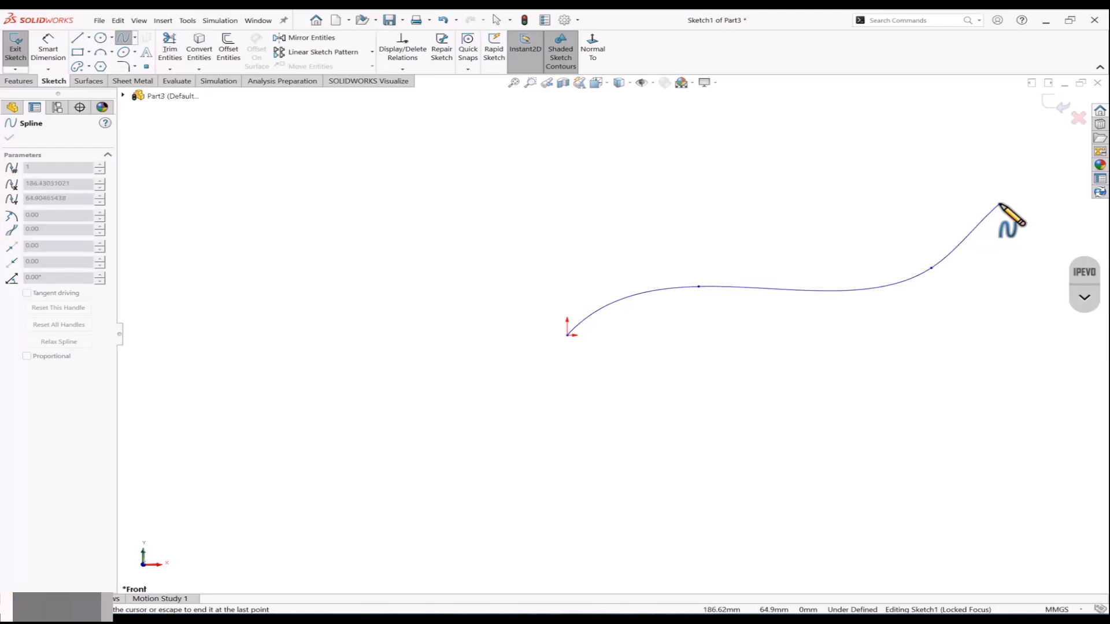
pyautogui.press('Escape')
pyautogui.scroll(2, 888, 224)
pyautogui.click(1053, 106)
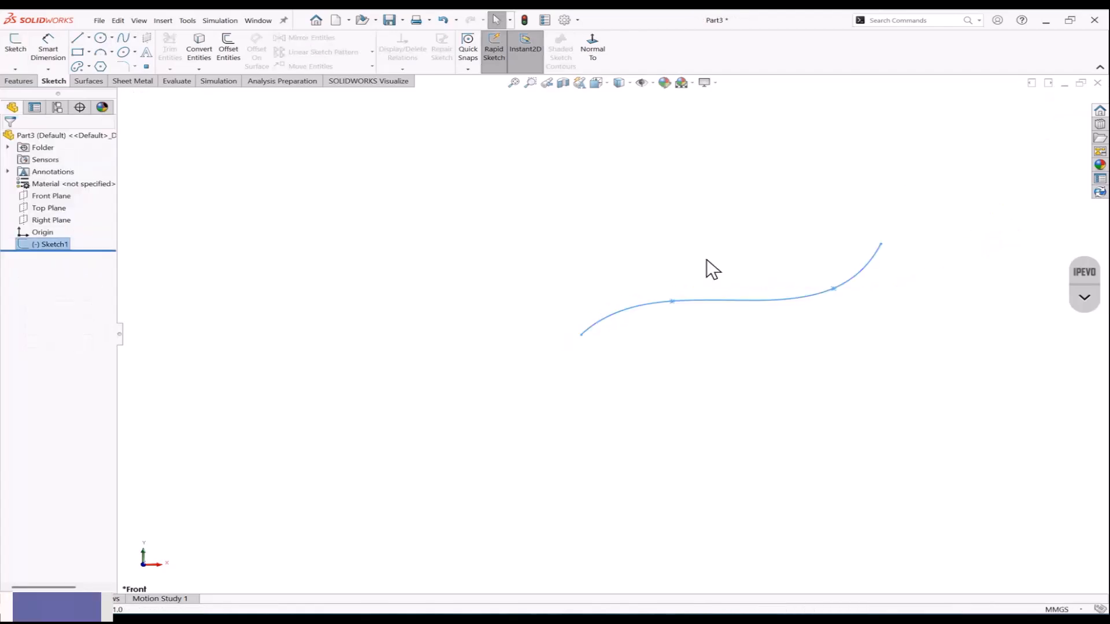
# Step: Extrude the spline as a Mid Plane surface 82 mm wide using Extruded Surface
pyautogui.moveTo(707, 260)
pyautogui.mouseDown(button='middle')
pyautogui.moveTo(748, 289)
pyautogui.moveTo(682, 272)
pyautogui.mouseUp(button='middle')
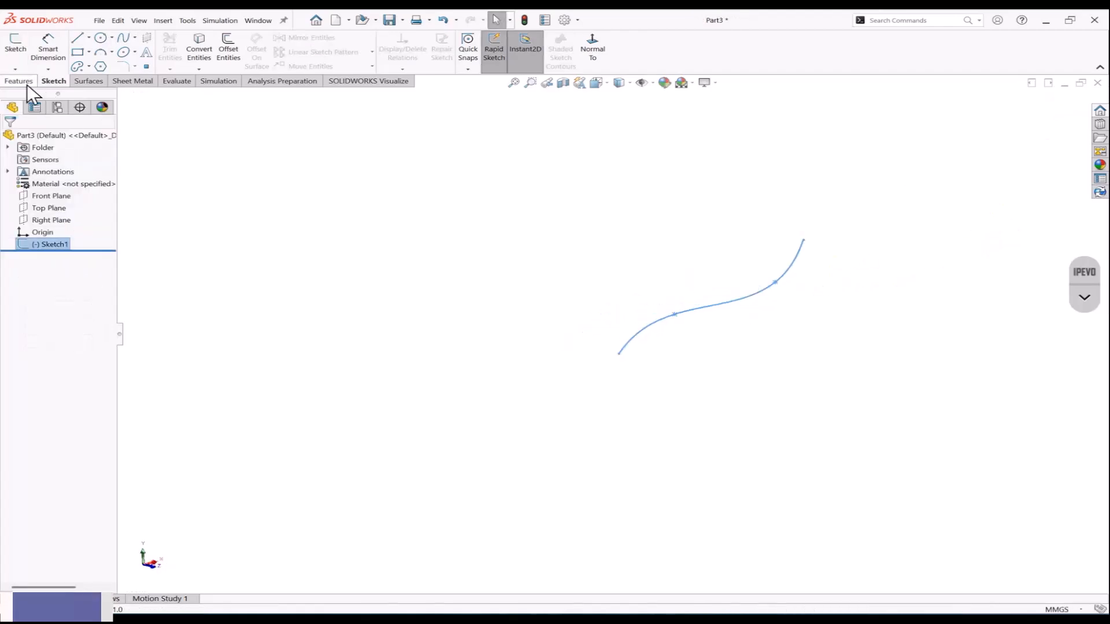
pyautogui.click(89, 81)
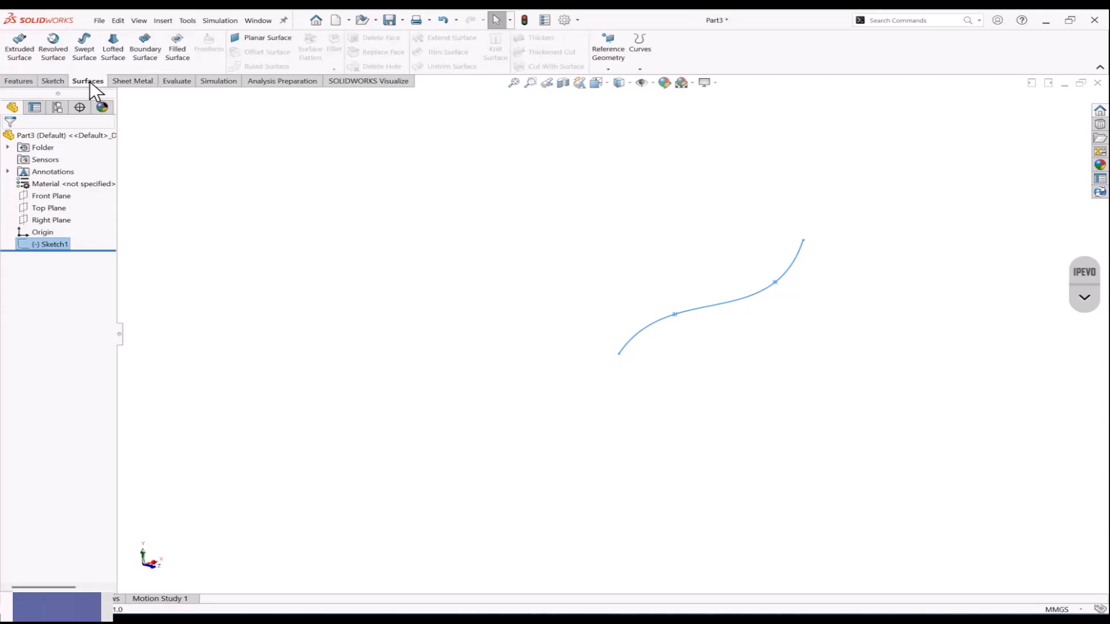
pyautogui.click(21, 50)
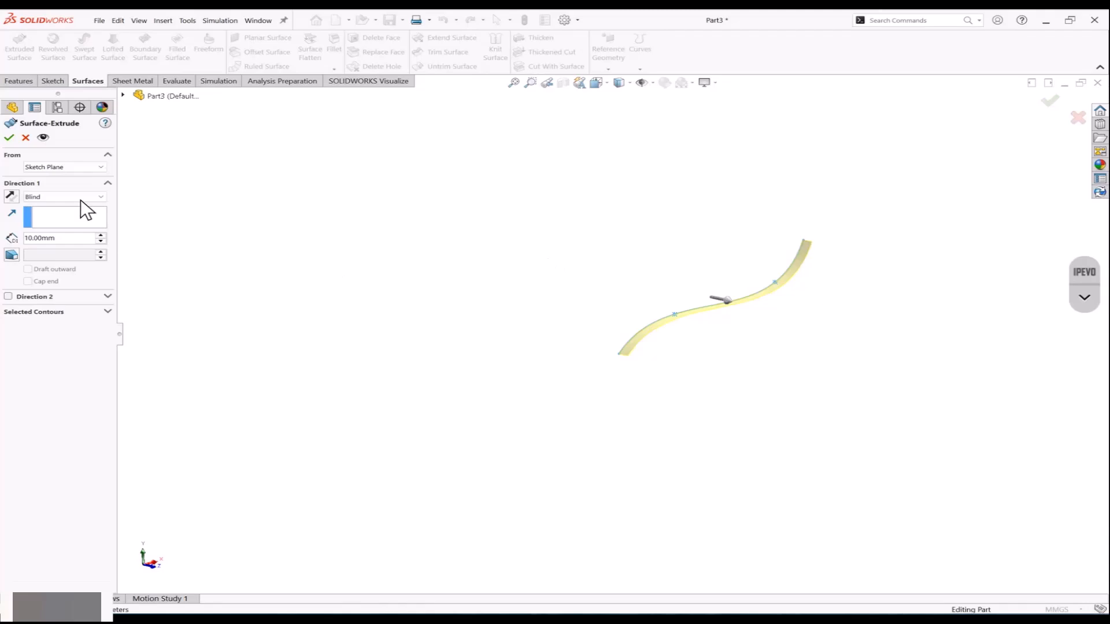
pyautogui.click(81, 197)
pyautogui.click(67, 245)
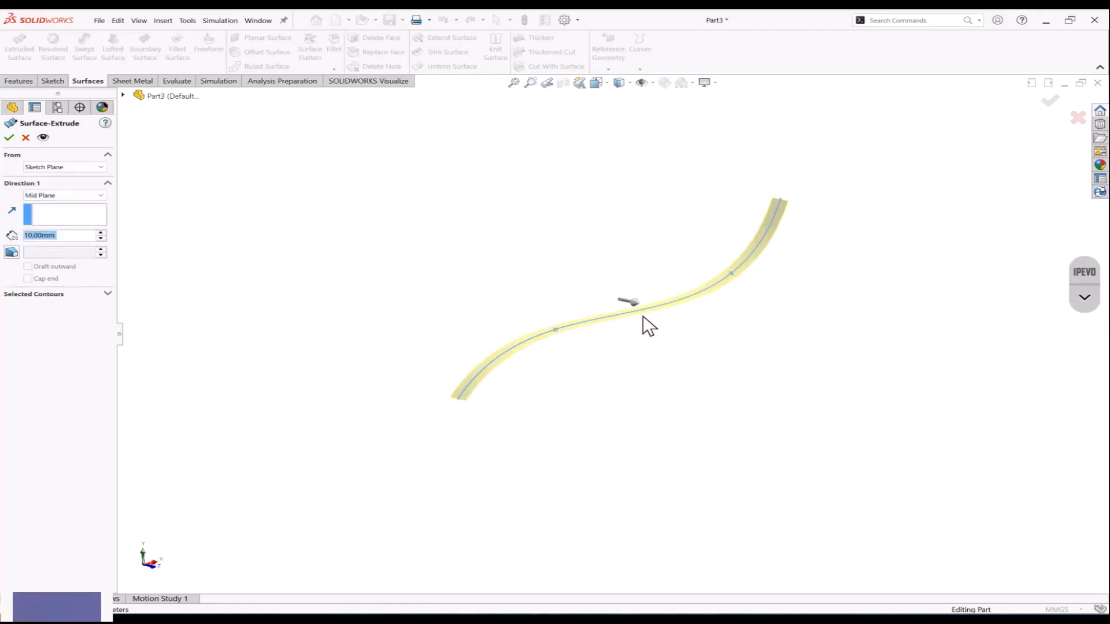
pyautogui.moveTo(642, 316)
pyautogui.mouseDown()
pyautogui.moveTo(668, 318)
pyautogui.moveTo(774, 255)
pyautogui.moveTo(788, 223)
pyautogui.mouseUp()
pyautogui.moveTo(636, 303); pyautogui.dragTo(707, 347)
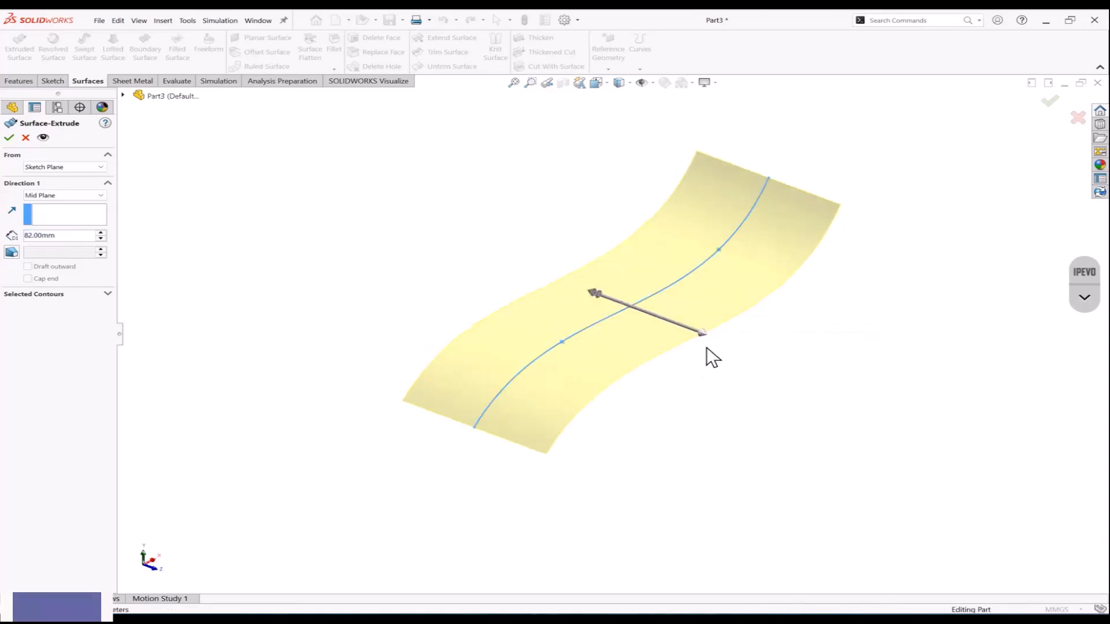
pyautogui.click(1049, 102)
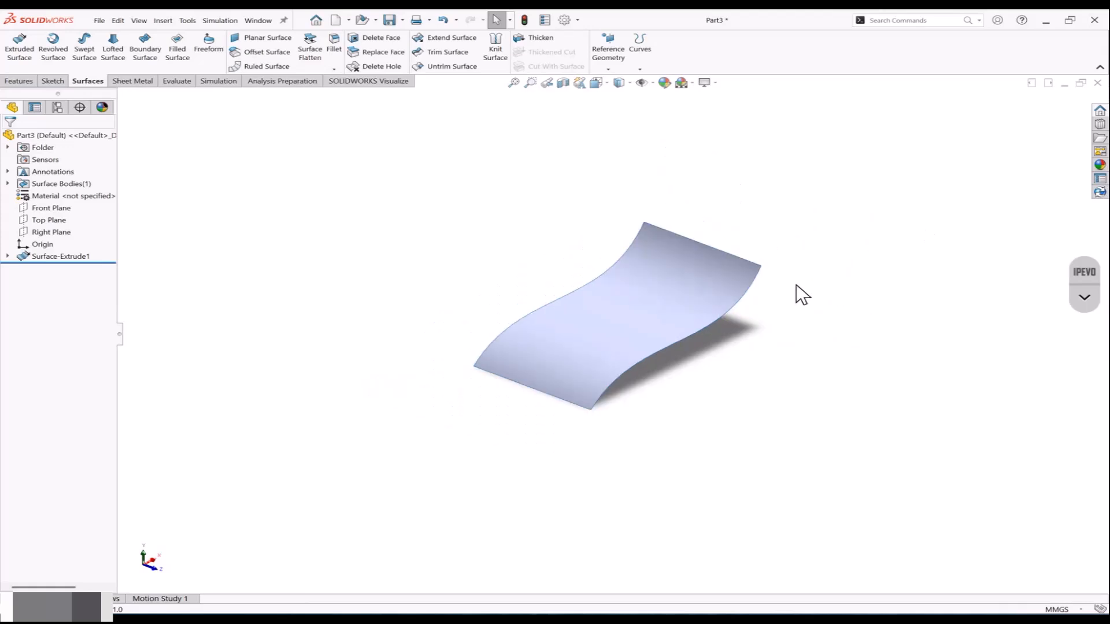
# Step: Start an Offset On Surface on the curved surface's face and set the offset distance to 5 mm
pyautogui.moveTo(653, 307)
pyautogui.mouseDown(button='middle')
pyautogui.moveTo(637, 305)
pyautogui.moveTo(644, 278)
pyautogui.moveTo(627, 295)
pyautogui.mouseUp(button='middle')
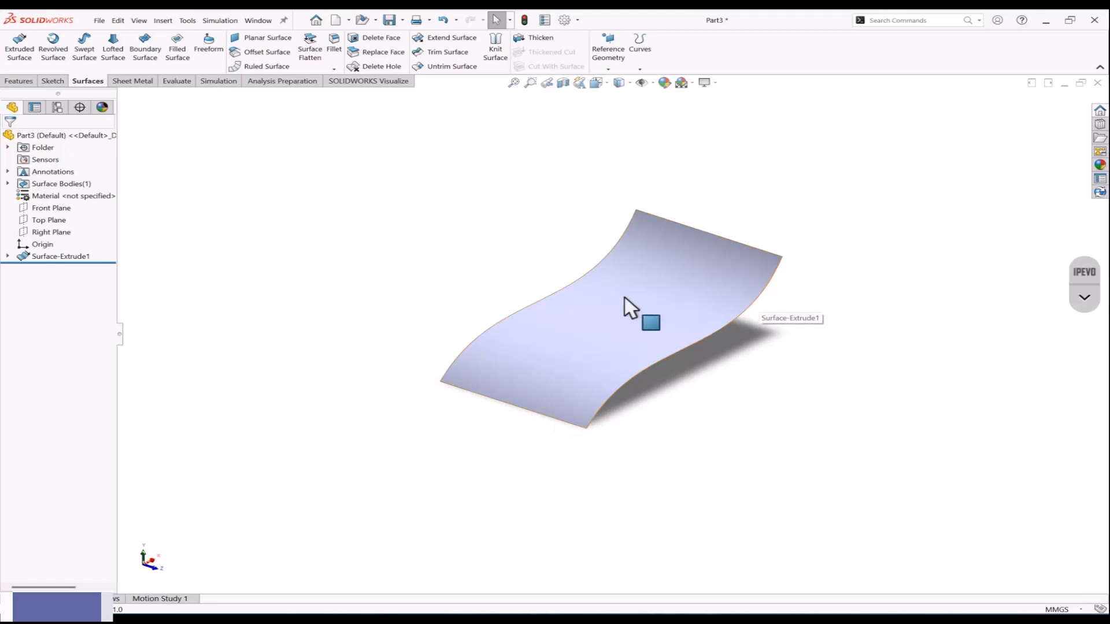
pyautogui.click(52, 81)
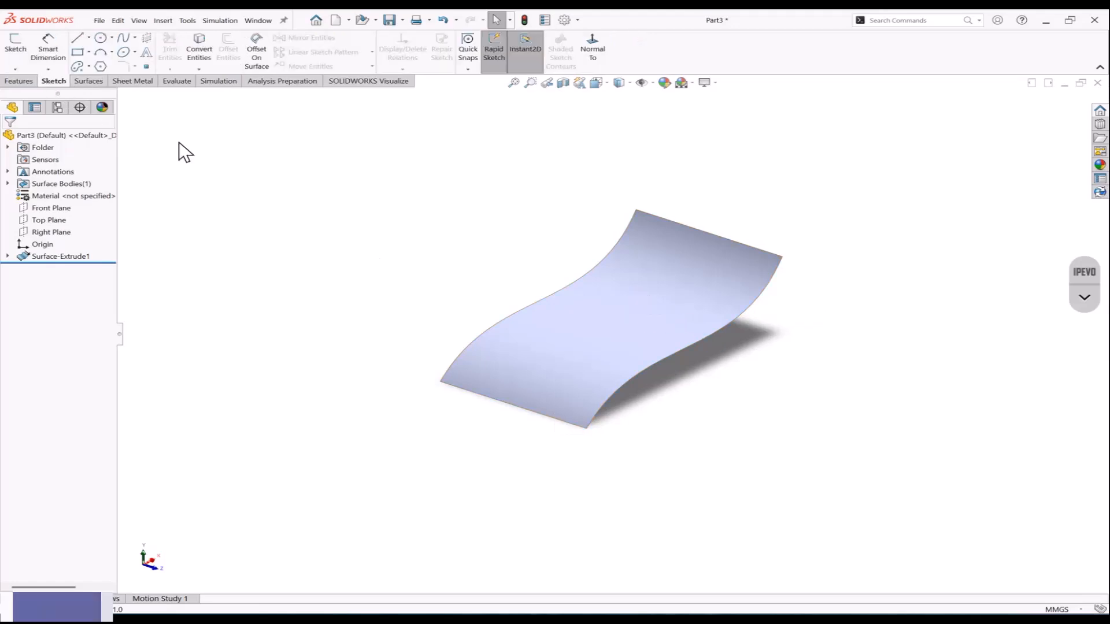
pyautogui.click(256, 52)
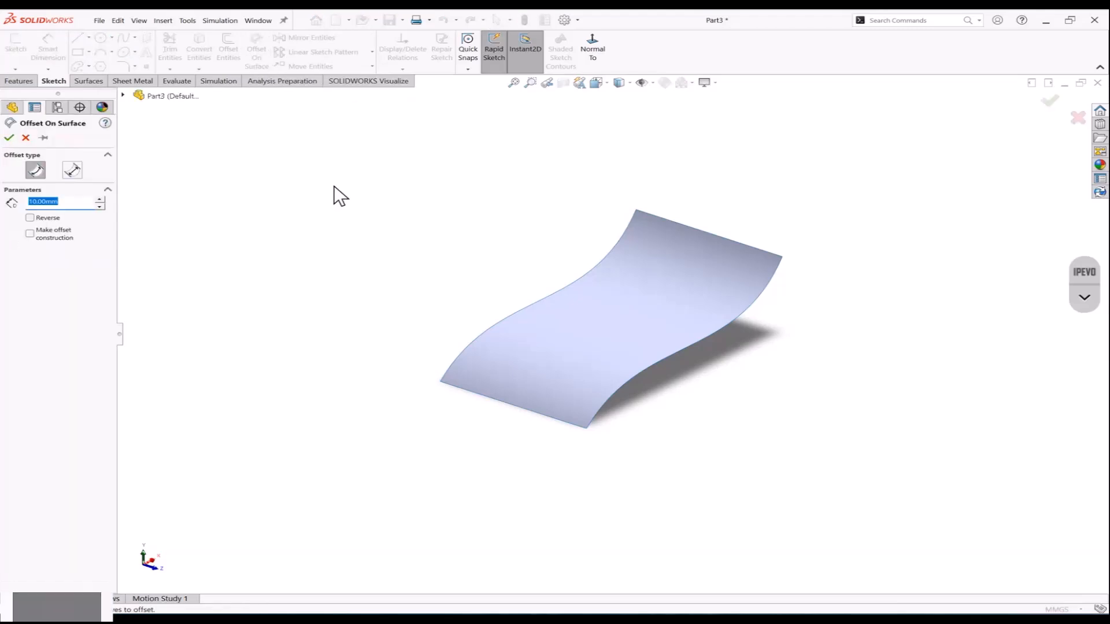
pyautogui.click(601, 315)
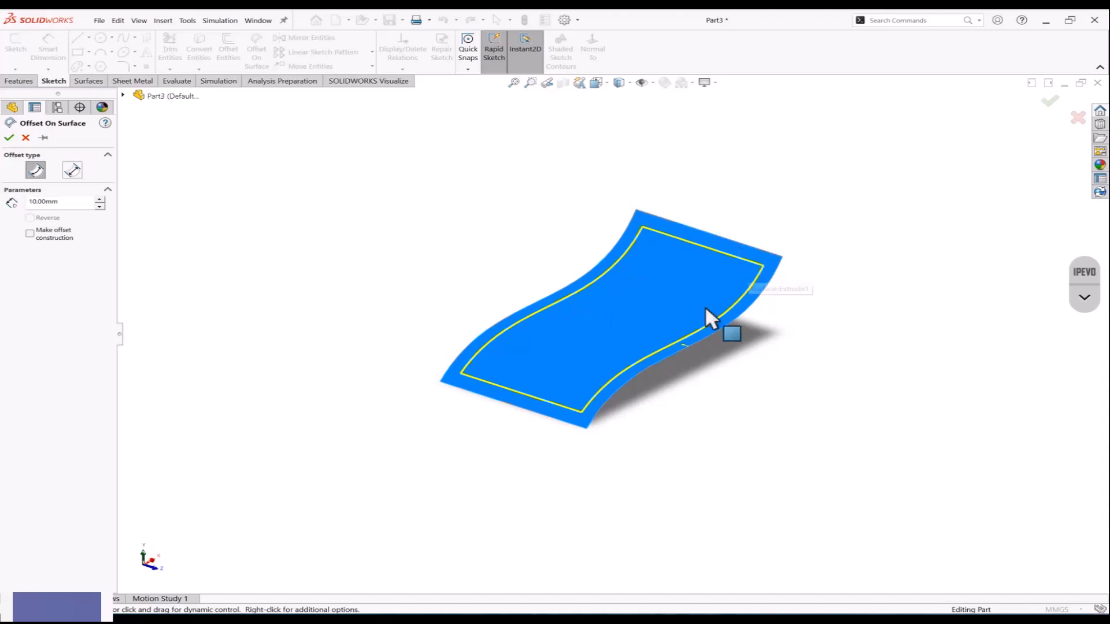
pyautogui.doubleClick(70, 202)
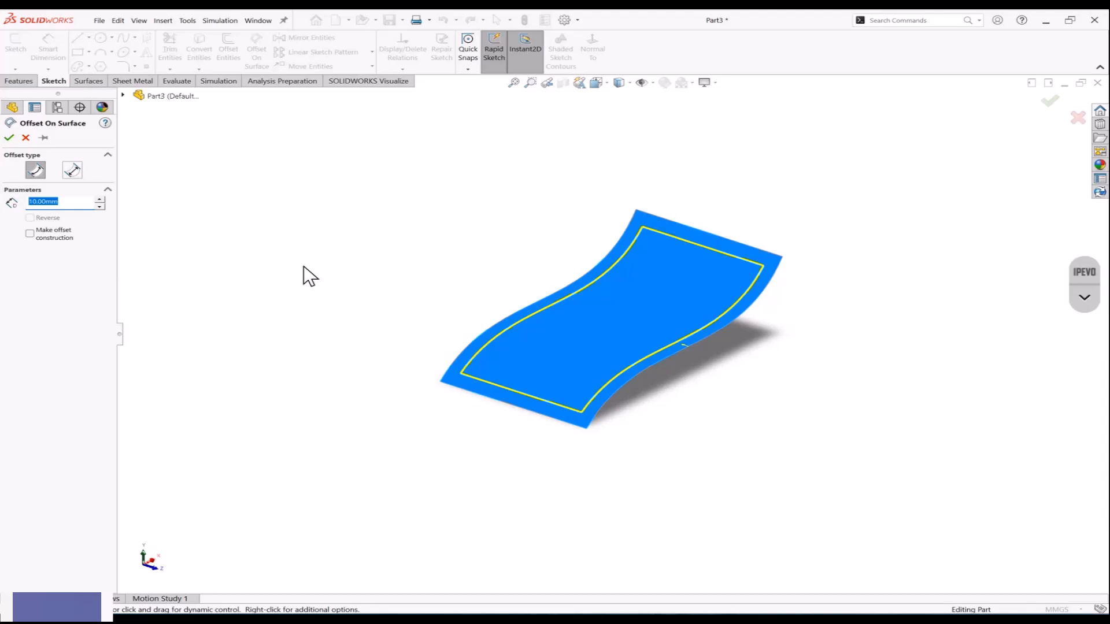
pyautogui.write('5')
pyautogui.press('Return')
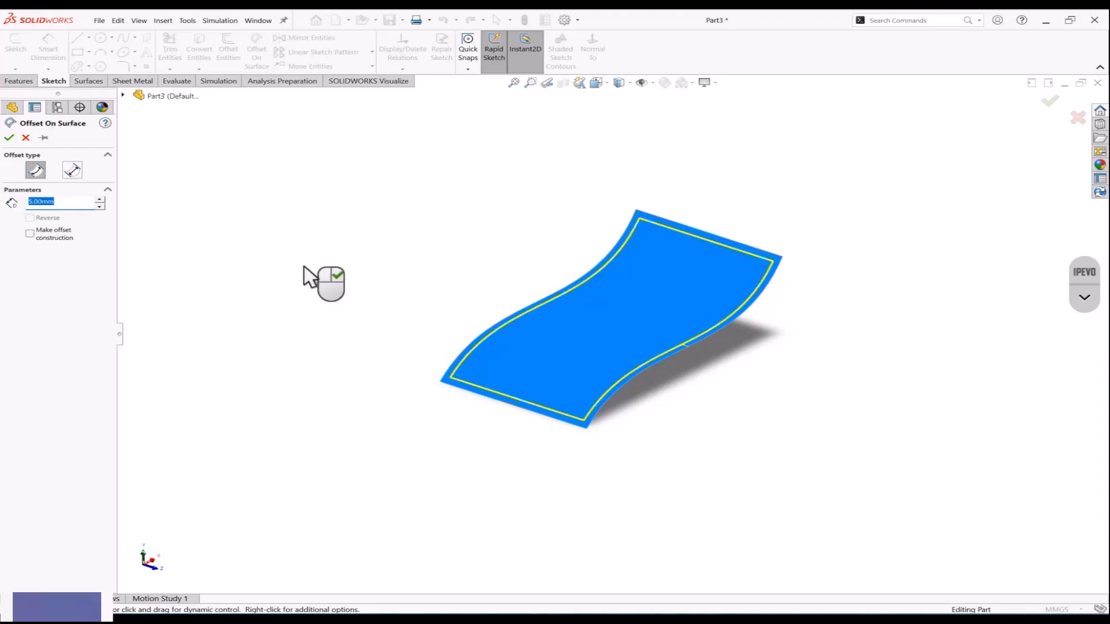
# Step: Try an offset distance of 15 mm, and set the distance to 25 mm
pyautogui.write('15')
pyautogui.press('Return')
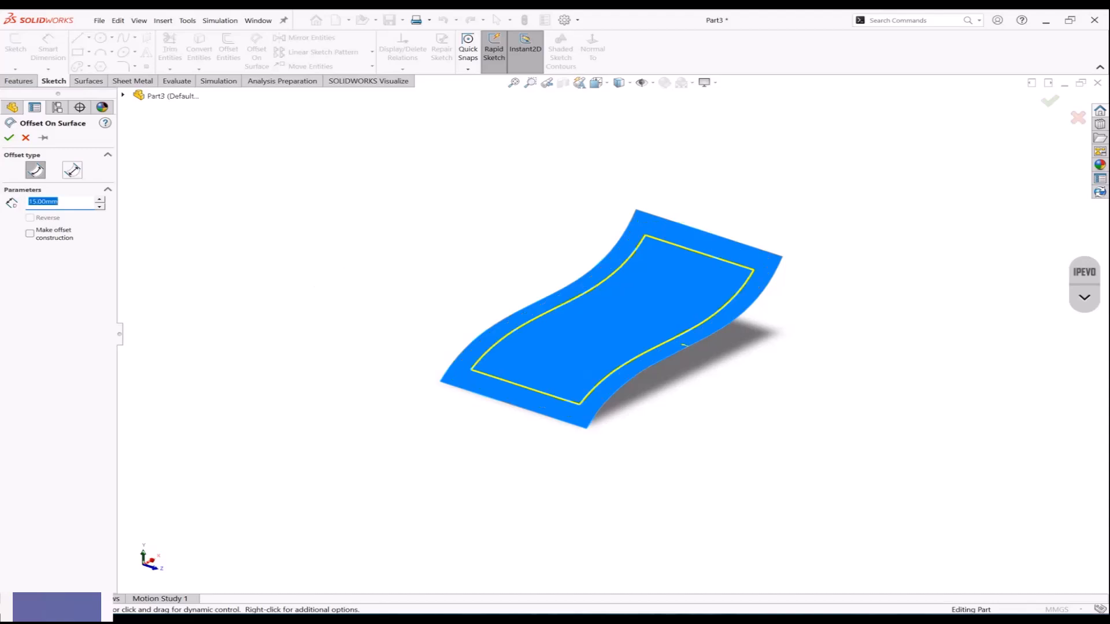
pyautogui.write('25')
pyautogui.press('Return')
pyautogui.moveTo(563, 287)
pyautogui.mouseDown(button='middle')
pyautogui.moveTo(598, 357)
pyautogui.moveTo(577, 351)
pyautogui.moveTo(561, 302)
pyautogui.mouseUp(button='middle')
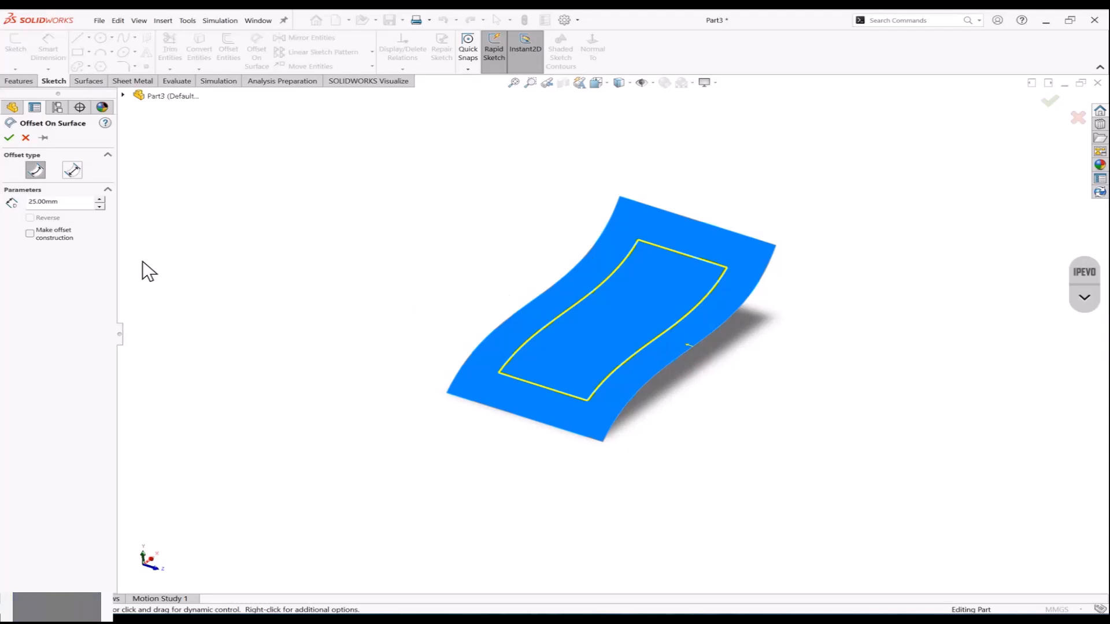
# Step: Switch the offset to construction geometry and back to regular lines, and create the offset contour on the surface
pyautogui.click(31, 234)
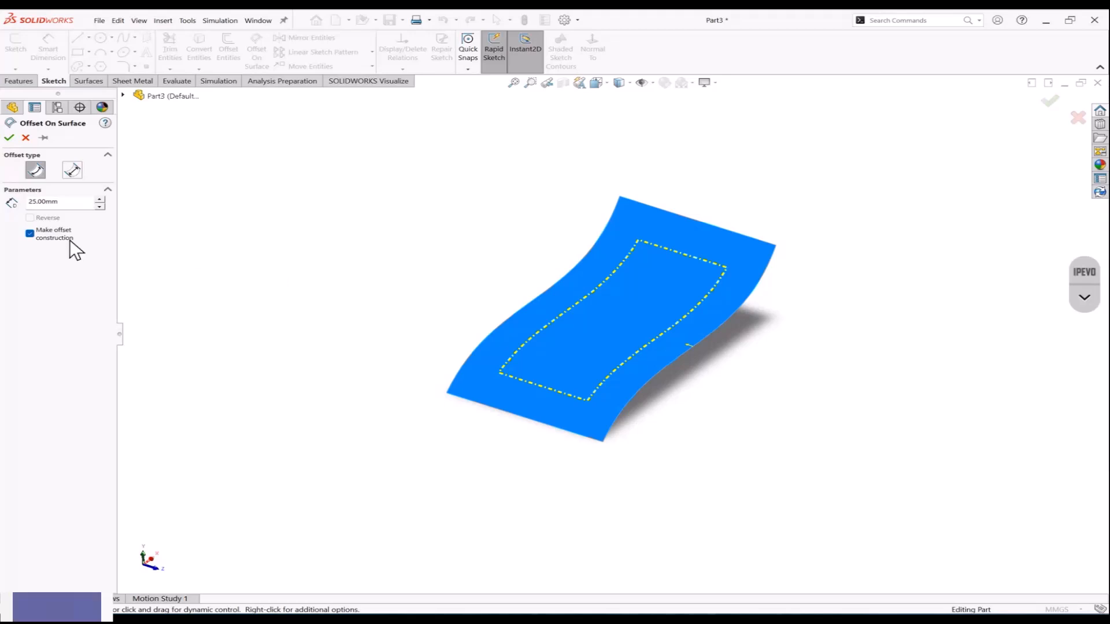
pyautogui.click(29, 234)
pyautogui.click(9, 138)
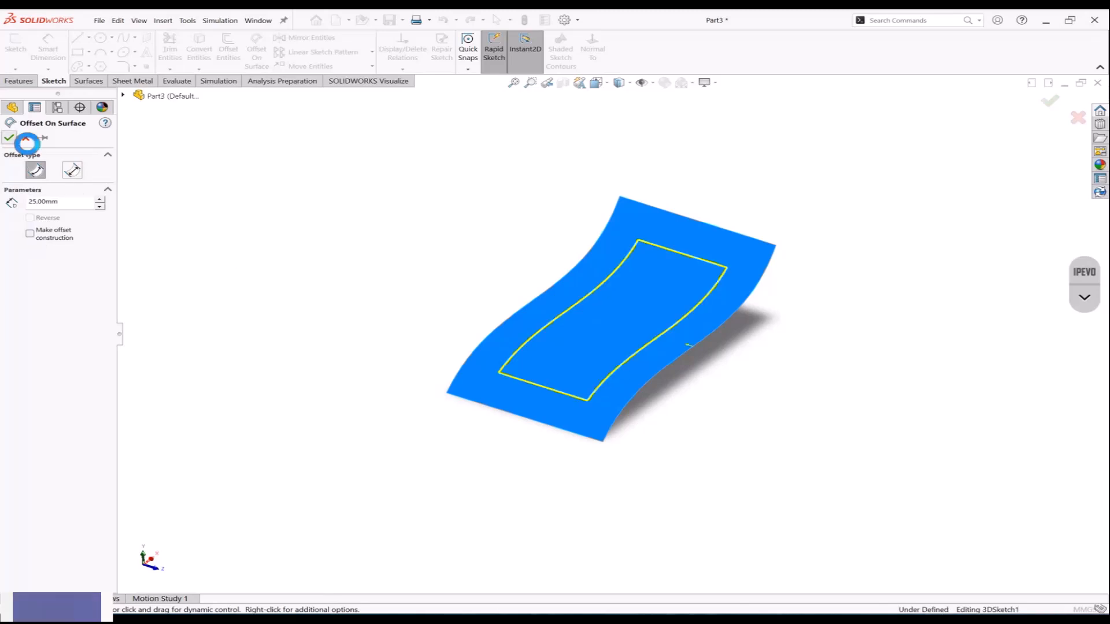
pyautogui.moveTo(300, 216)
pyautogui.mouseDown(button='middle')
pyautogui.moveTo(436, 218)
pyautogui.moveTo(322, 205)
pyautogui.moveTo(369, 221)
pyautogui.mouseUp(button='middle')
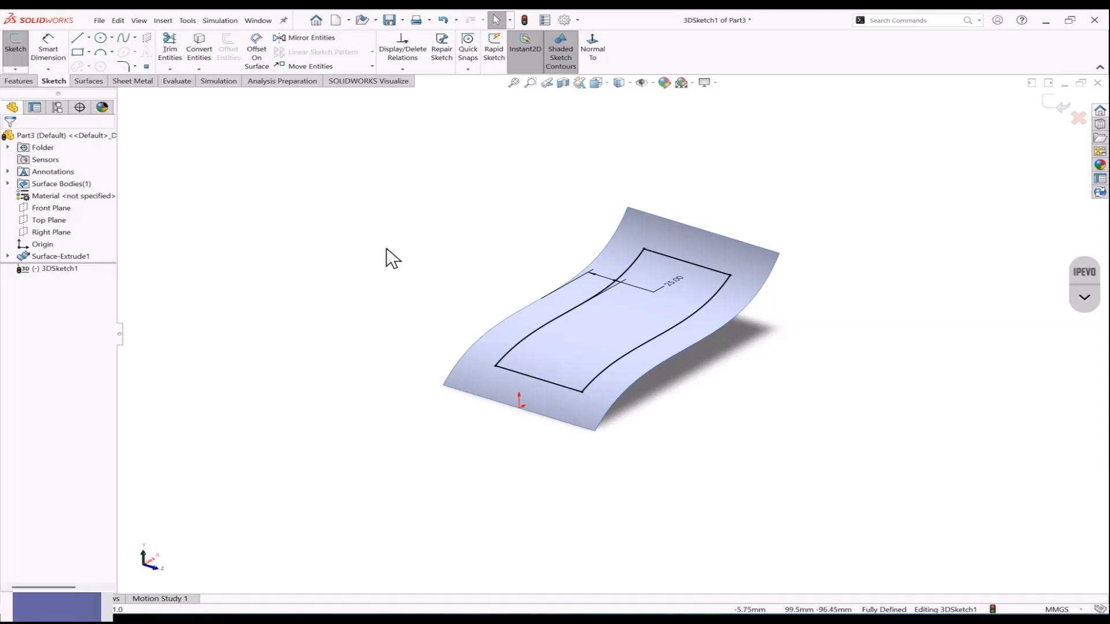
# Step: Trim the extruded surface with the offset 3D sketch using Trim Surface, keeping the outer frame region
pyautogui.click(101, 82)
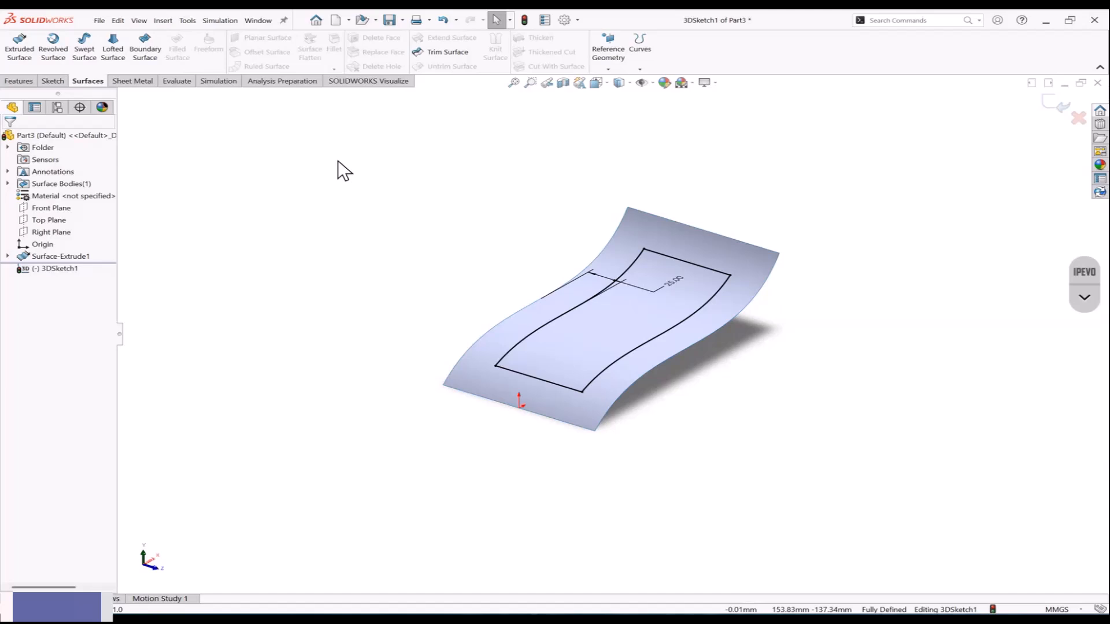
pyautogui.click(452, 53)
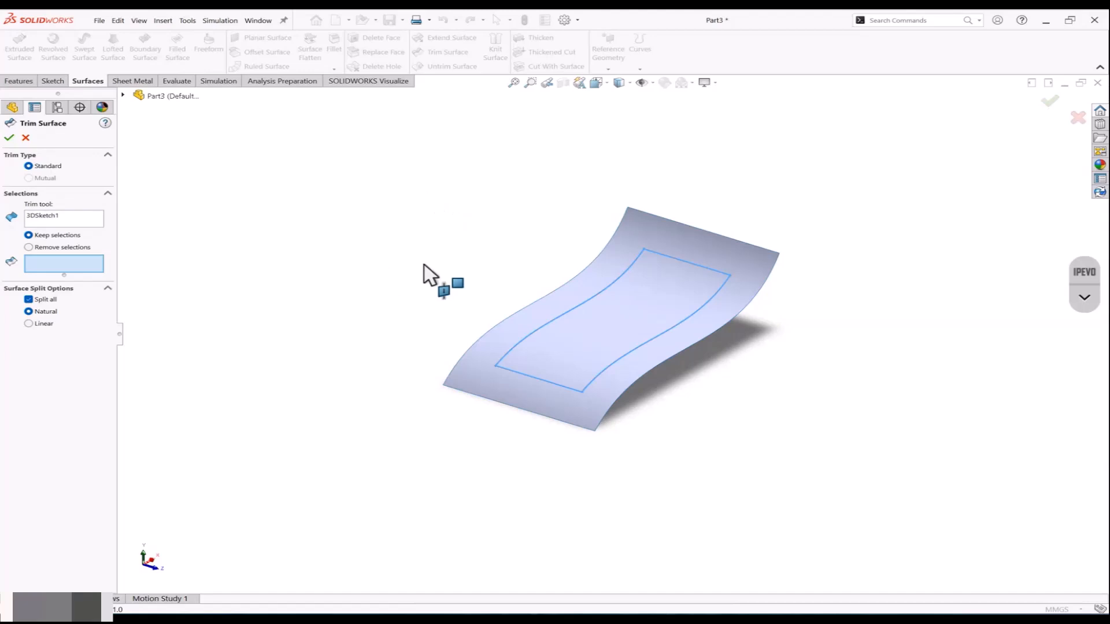
pyautogui.click(50, 217)
pyautogui.click(84, 263)
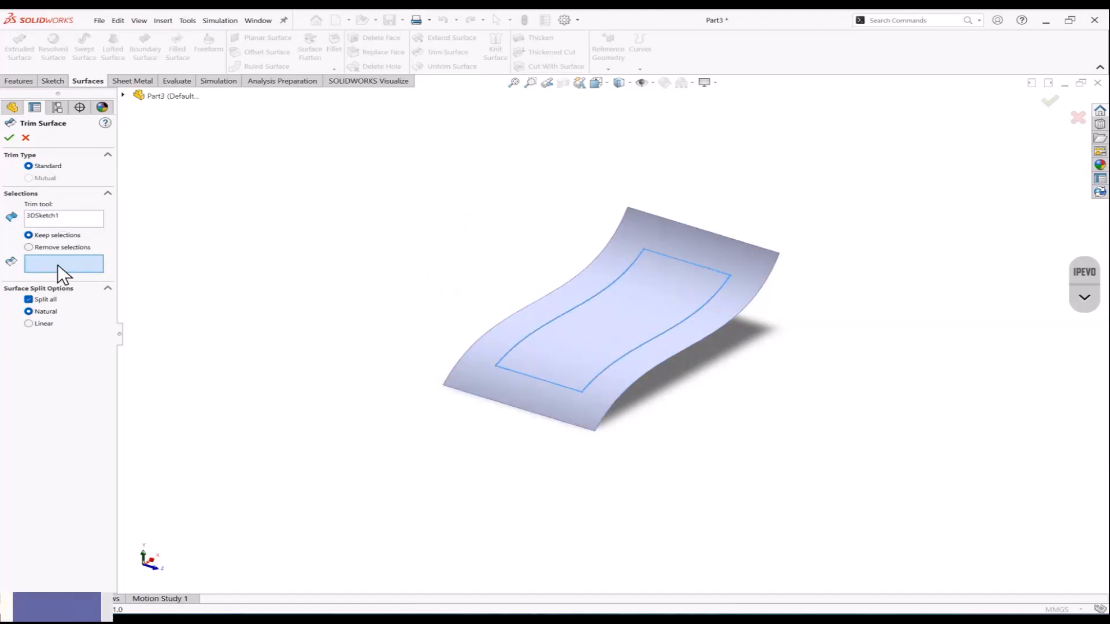
pyautogui.click(555, 311)
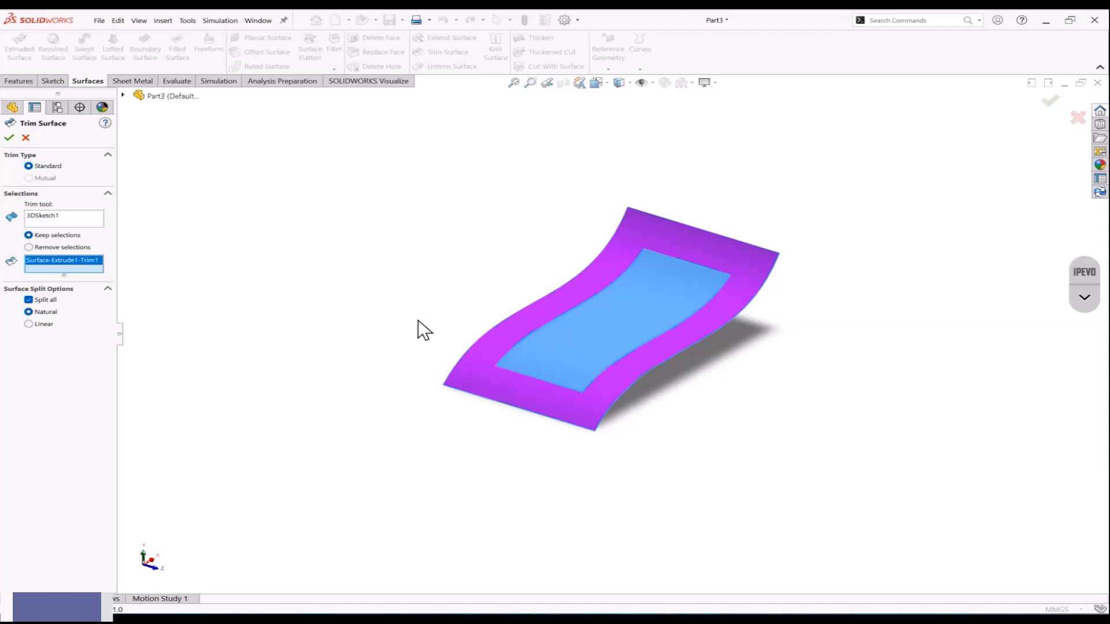
pyautogui.click(9, 137)
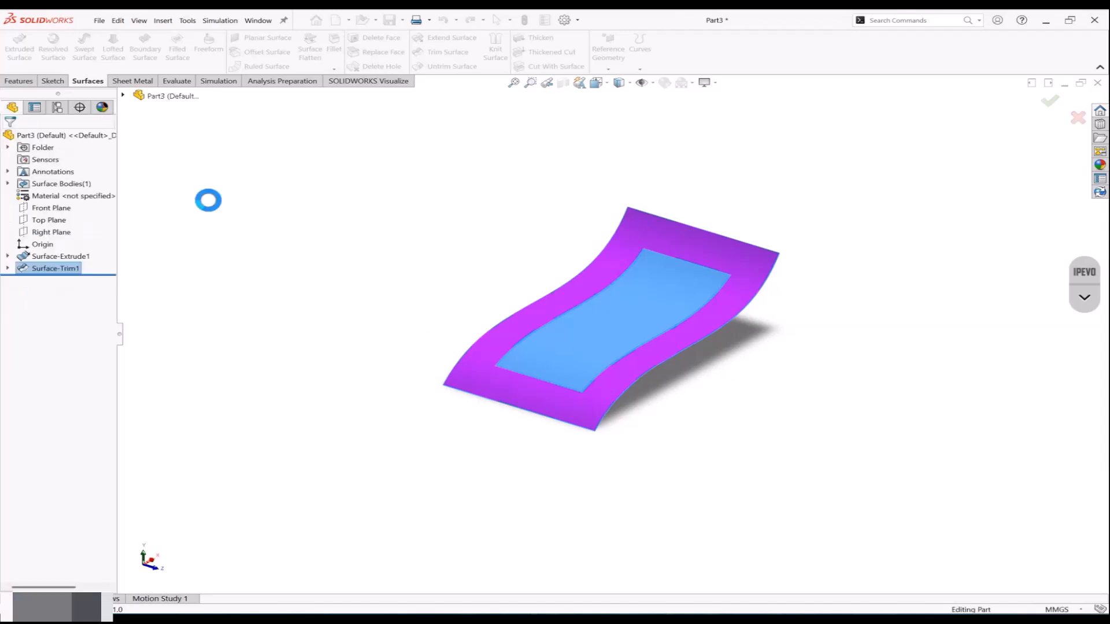
pyautogui.moveTo(348, 241)
pyautogui.mouseDown(button='middle')
pyautogui.moveTo(540, 257)
pyautogui.moveTo(630, 246)
pyautogui.moveTo(500, 258)
pyautogui.moveTo(359, 240)
pyautogui.moveTo(379, 246)
pyautogui.mouseUp(button='middle')
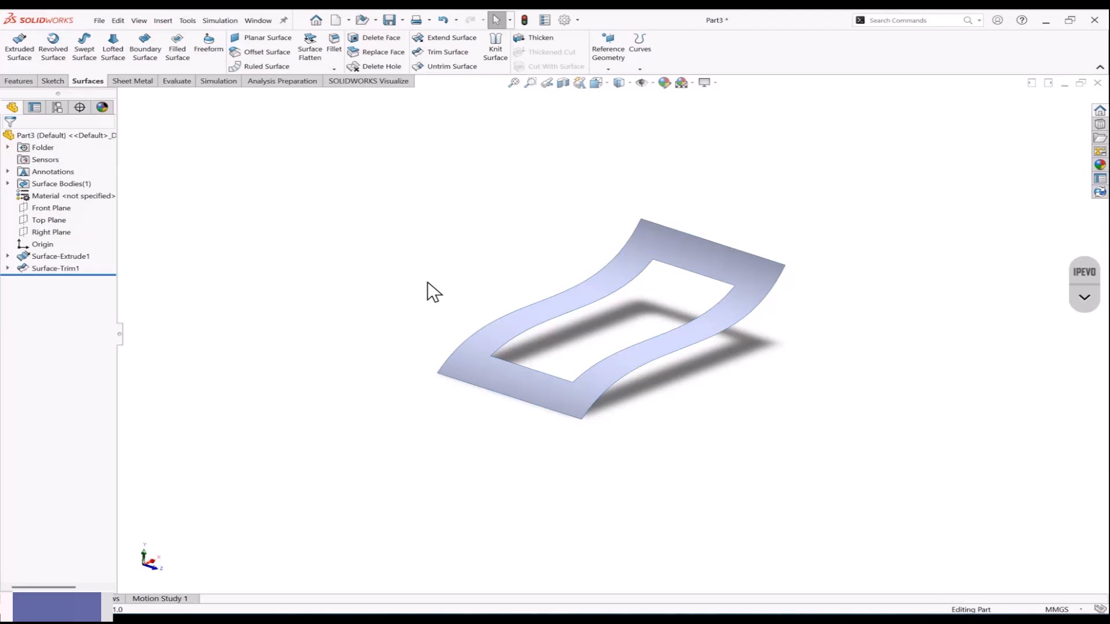
# Step: Thicken the trimmed frame surface by 5 mm towards both sides
pyautogui.click(64, 269)
pyautogui.click(524, 39)
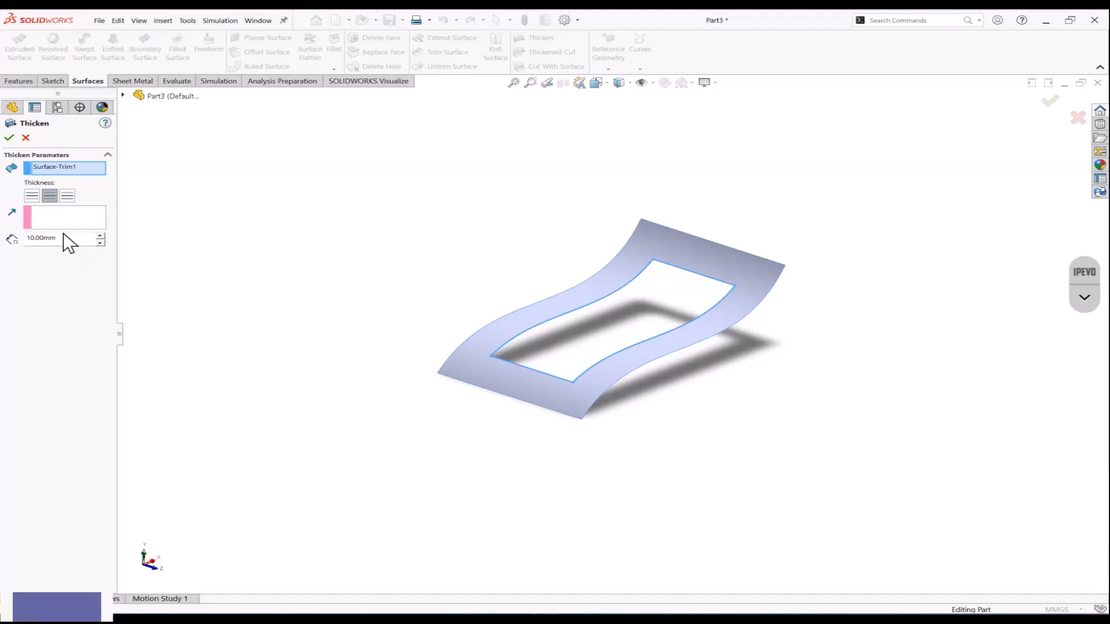
pyautogui.moveTo(67, 239); pyautogui.dragTo(4, 243)
pyautogui.press('Return')
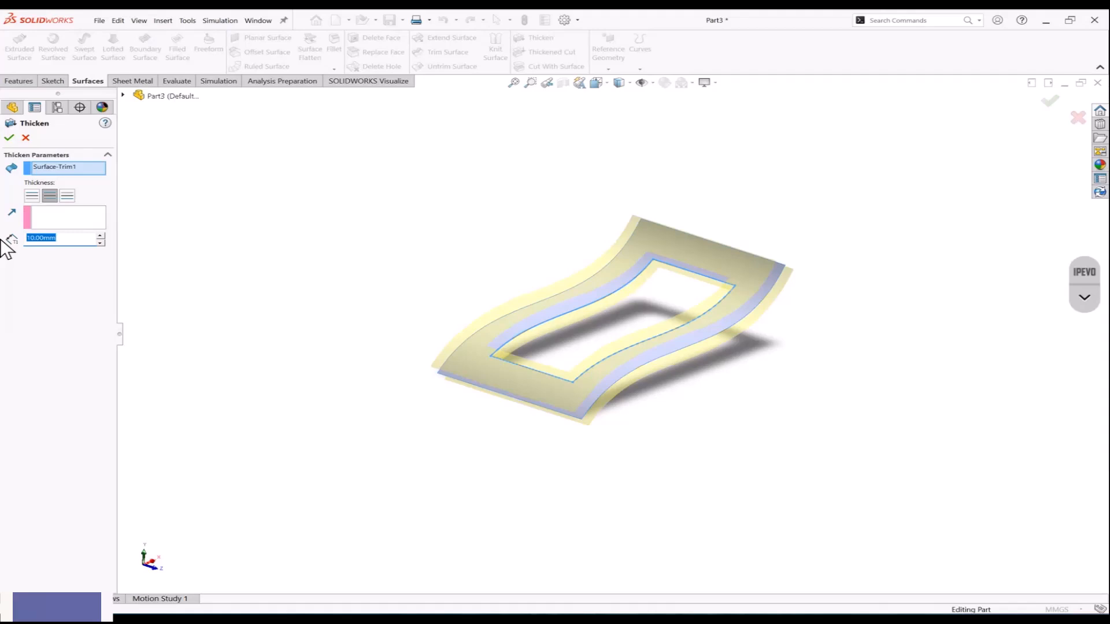
pyautogui.write('5')
pyautogui.click(9, 137)
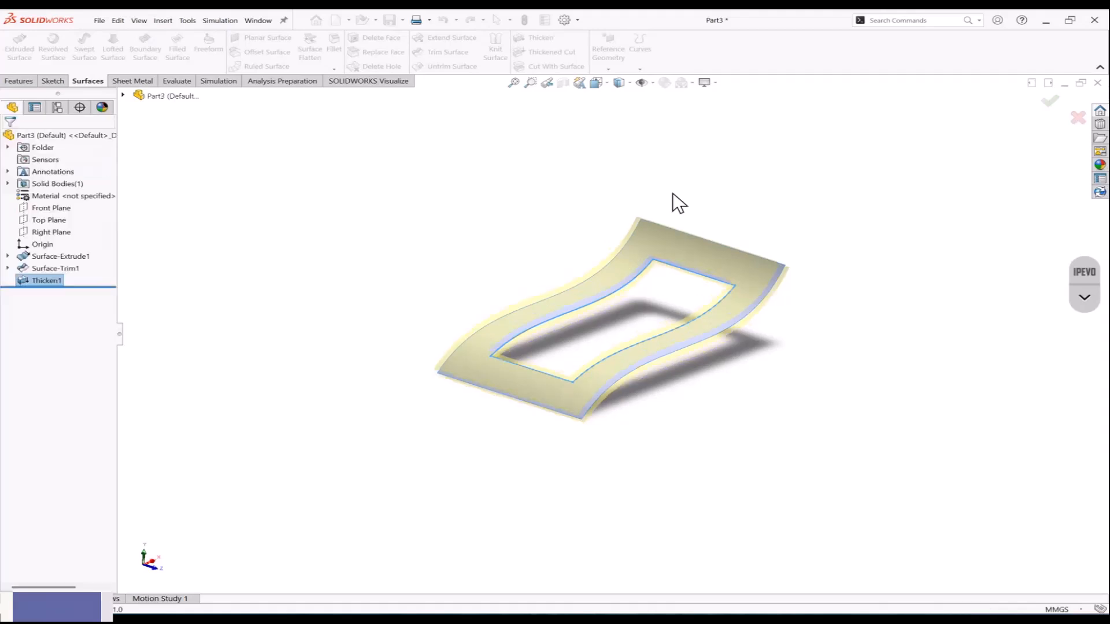
# Step: Switch on RealView Graphics and inspect the thickened wavy frame from other angles
pyautogui.click(716, 83)
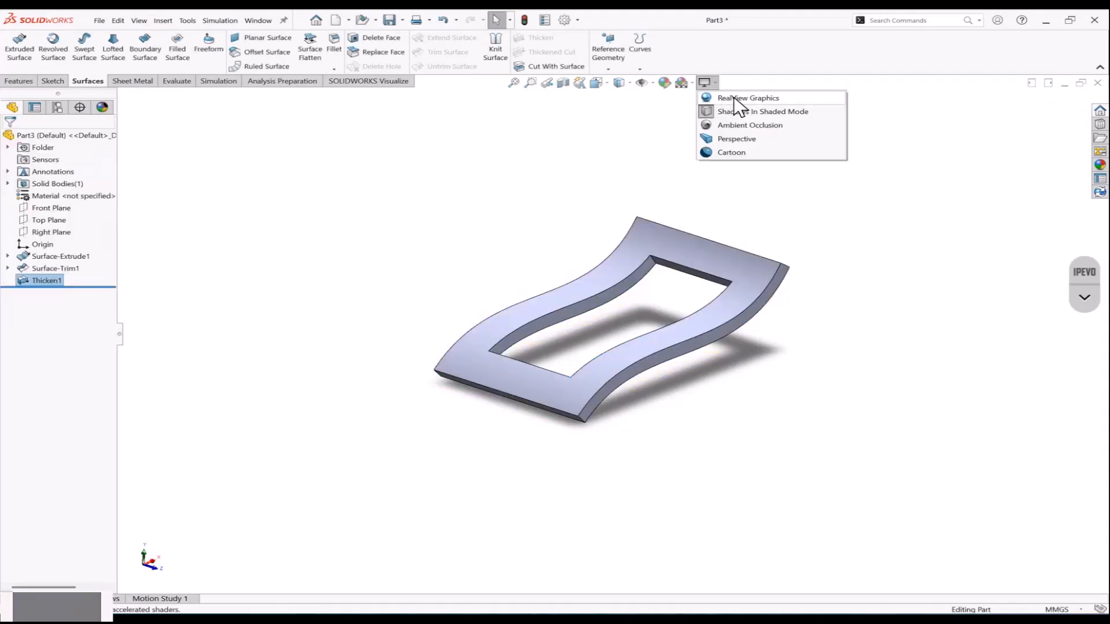
pyautogui.click(735, 109)
pyautogui.moveTo(676, 122)
pyautogui.mouseDown(button='middle')
pyautogui.moveTo(729, 184)
pyautogui.moveTo(502, 20)
pyautogui.moveTo(726, 216)
pyautogui.moveTo(471, 310)
pyautogui.moveTo(426, 244)
pyautogui.moveTo(422, 297)
pyautogui.moveTo(416, 254)
pyautogui.mouseUp(button='middle')
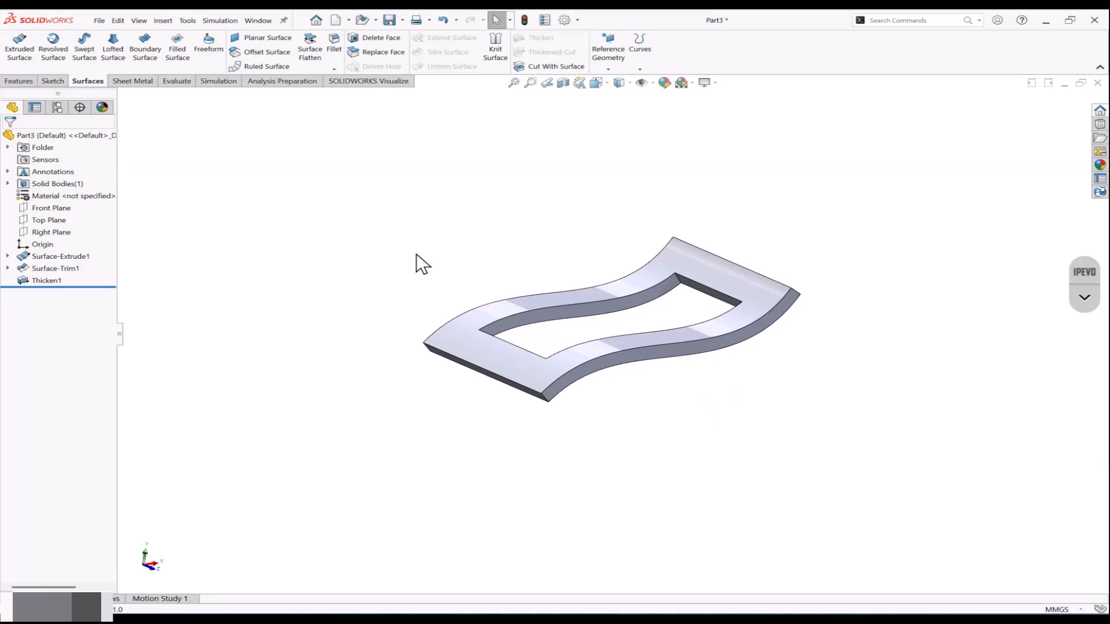
pyautogui.moveTo(423, 238); pyautogui.dragTo(346, 252, button='middle')
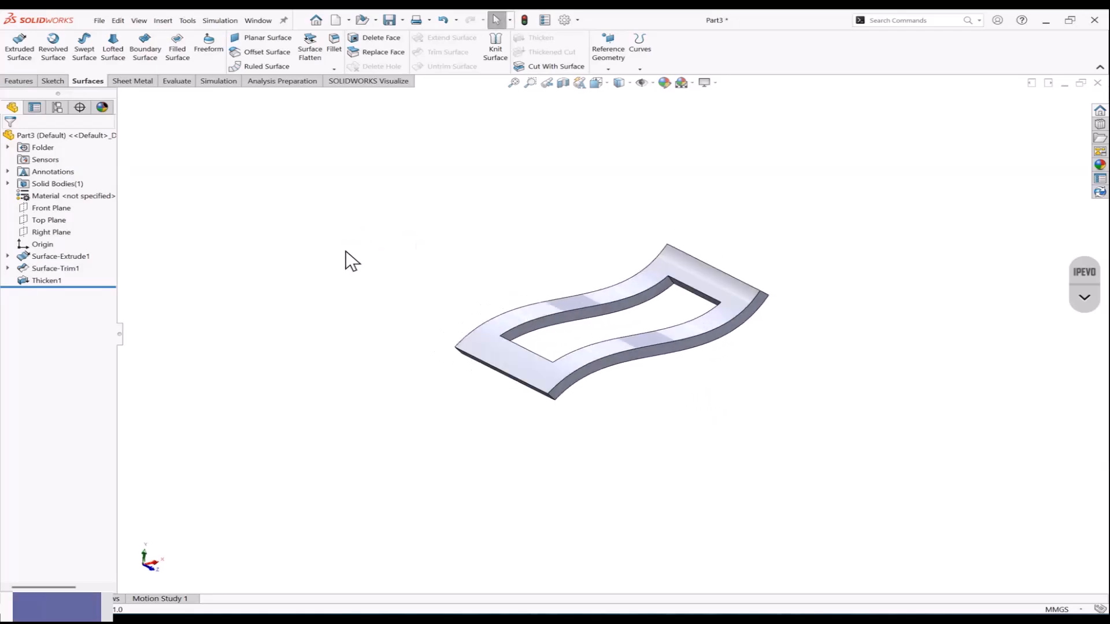
# Step: Undo the Thicken and Trim Surface features, keeping the extruded surface and its offset 3D sketch
pyautogui.hotkey('ctrl', 'z')
pyautogui.hotkey('ctrl', 'z')
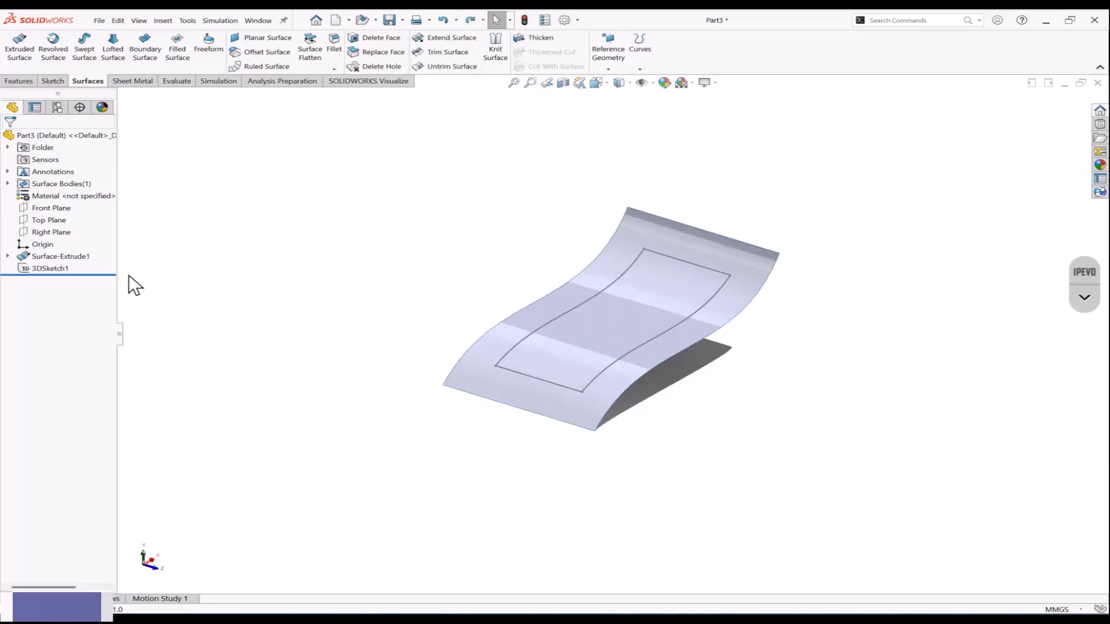
# Step: Extrude the closed 3D sketch as a surface about 39 mm, using the Top Plane as its direction
pyautogui.click(51, 268)
pyautogui.click(19, 44)
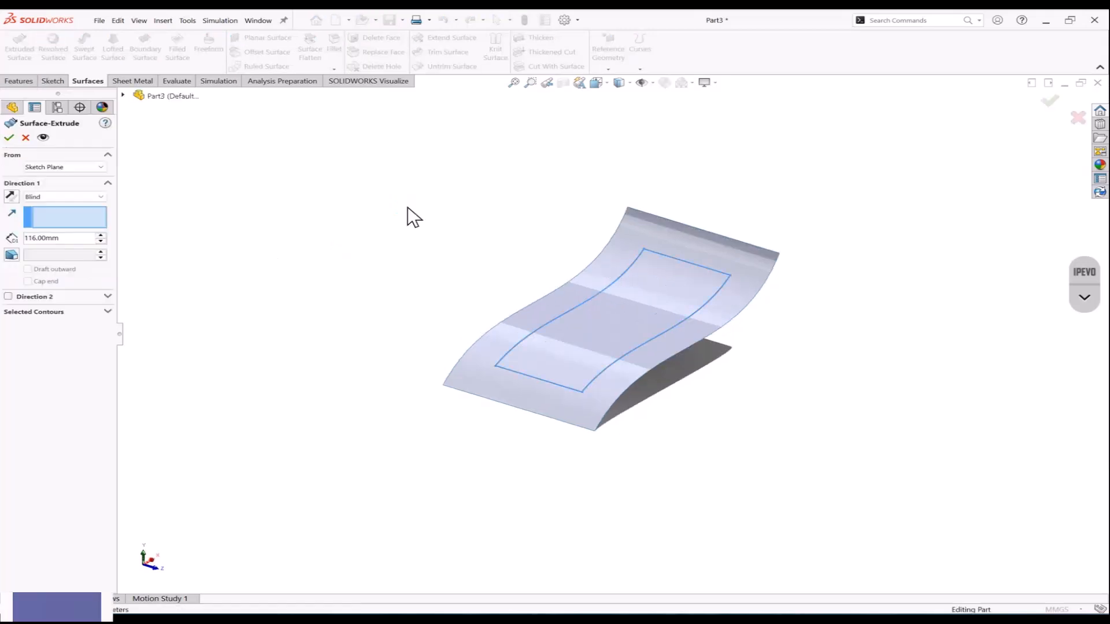
pyautogui.click(123, 95)
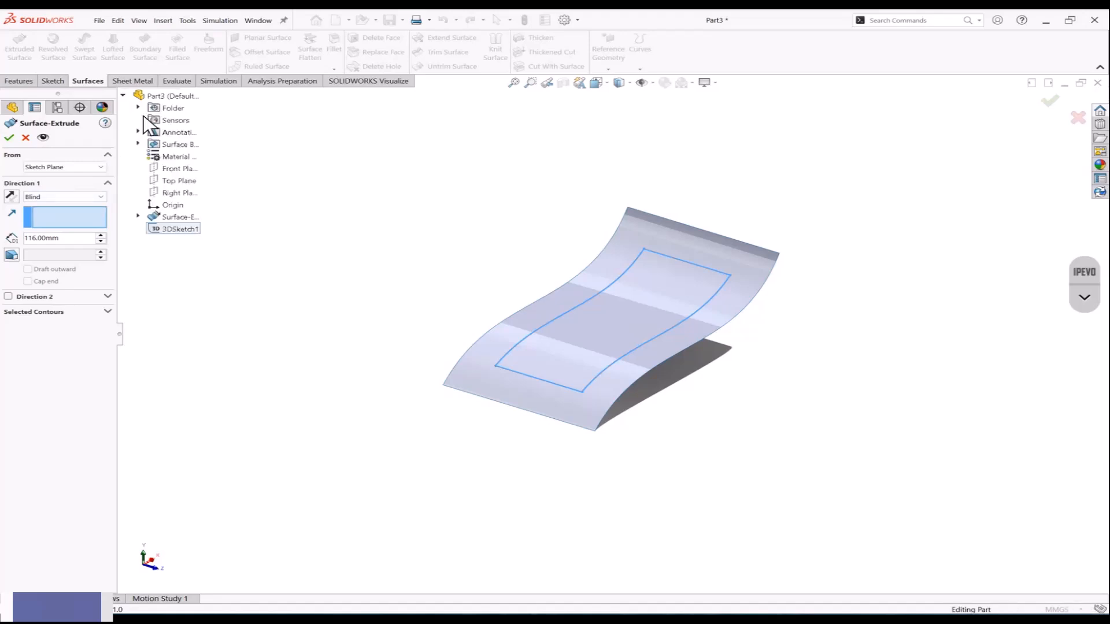
pyautogui.click(178, 182)
pyautogui.moveTo(455, 293); pyautogui.dragTo(442, 269, button='middle')
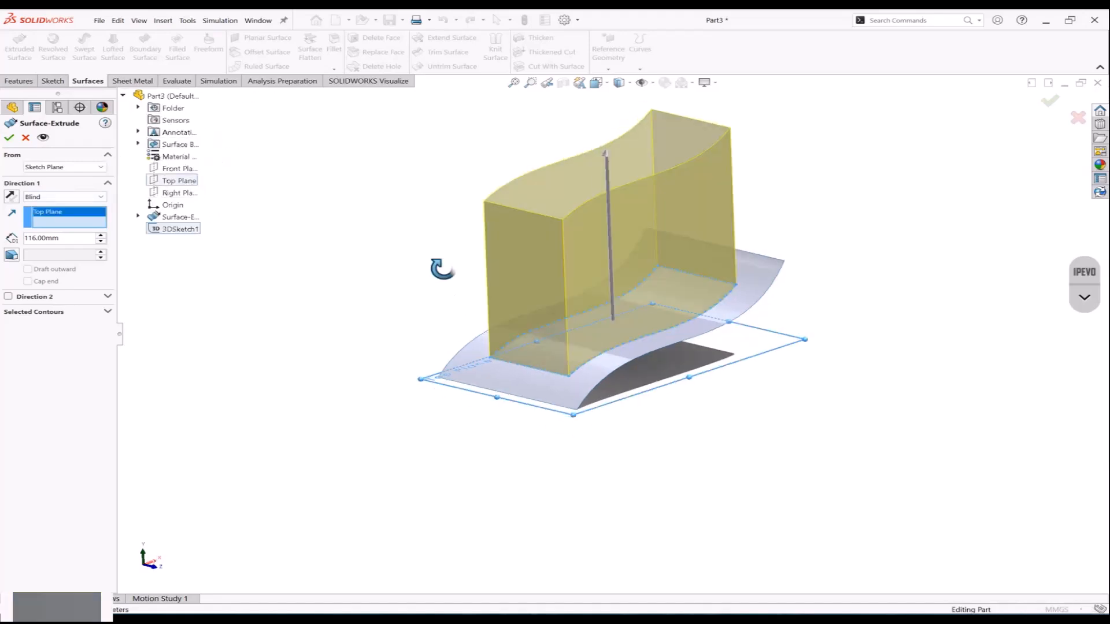
pyautogui.moveTo(607, 166); pyautogui.dragTo(632, 272)
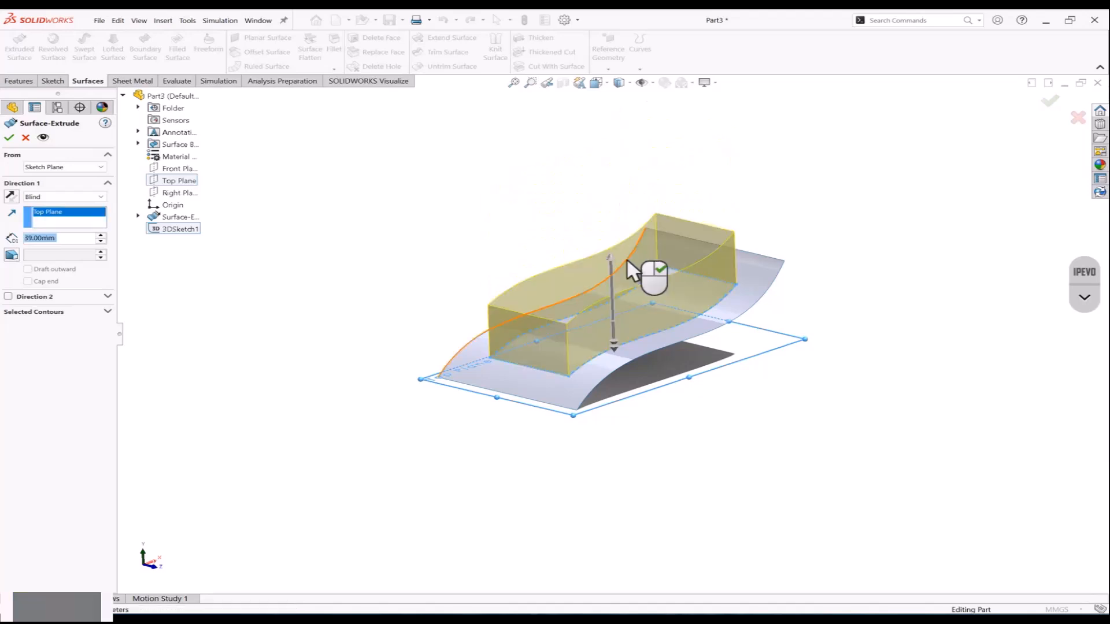
pyautogui.click(1049, 103)
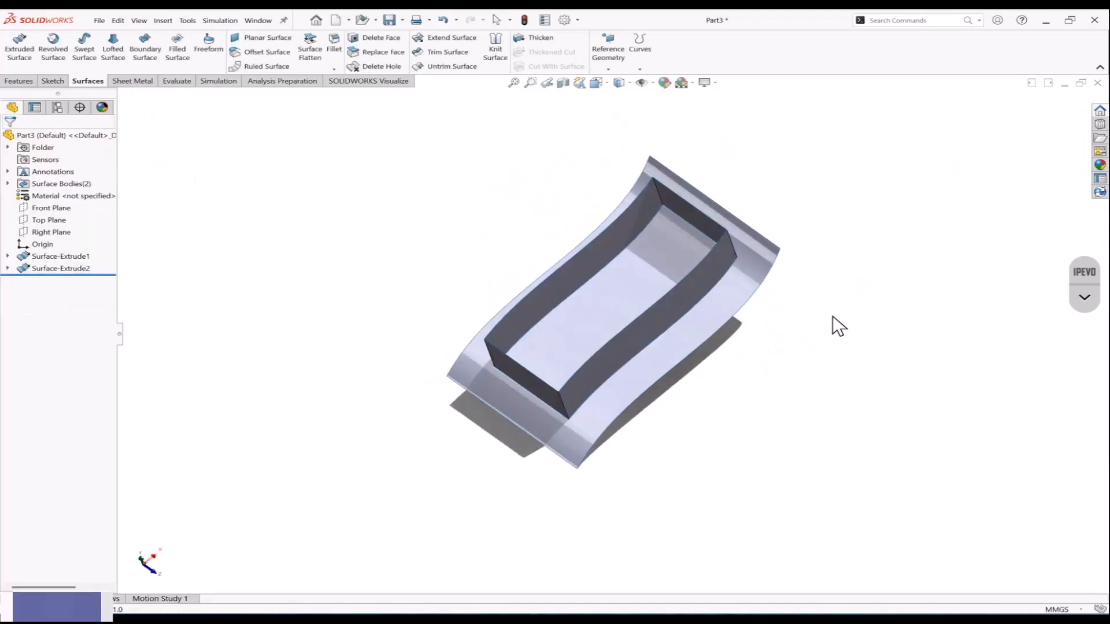
# Step: Trim the curved base surface with the extruded wall surface, keeping the portion outside the wall
pyautogui.moveTo(644, 282); pyautogui.dragTo(739, 262, button='middle')
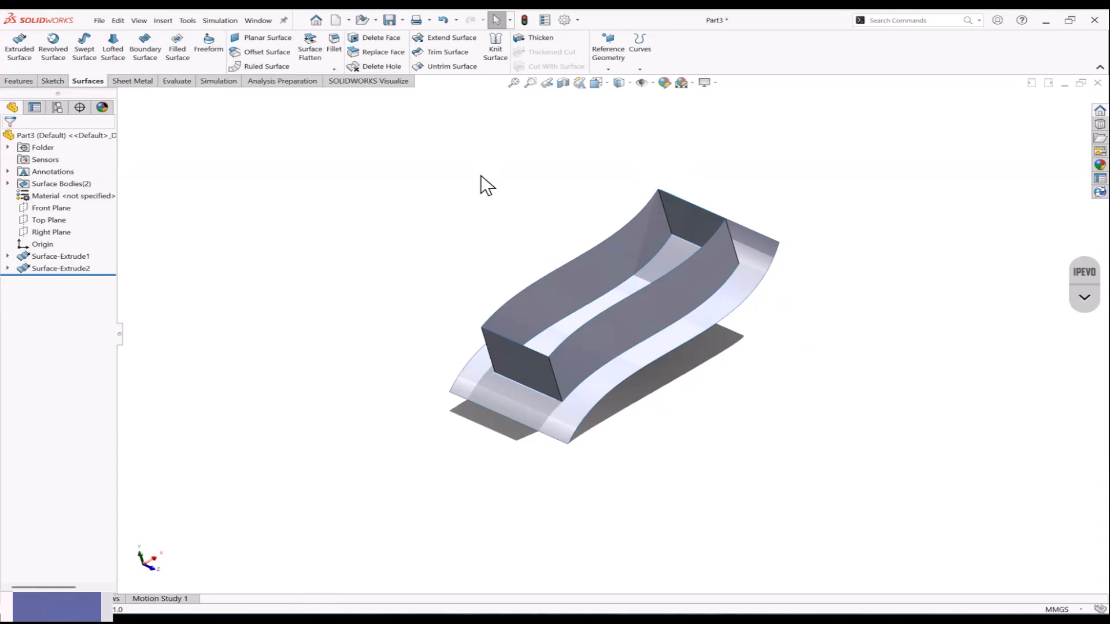
pyautogui.click(449, 53)
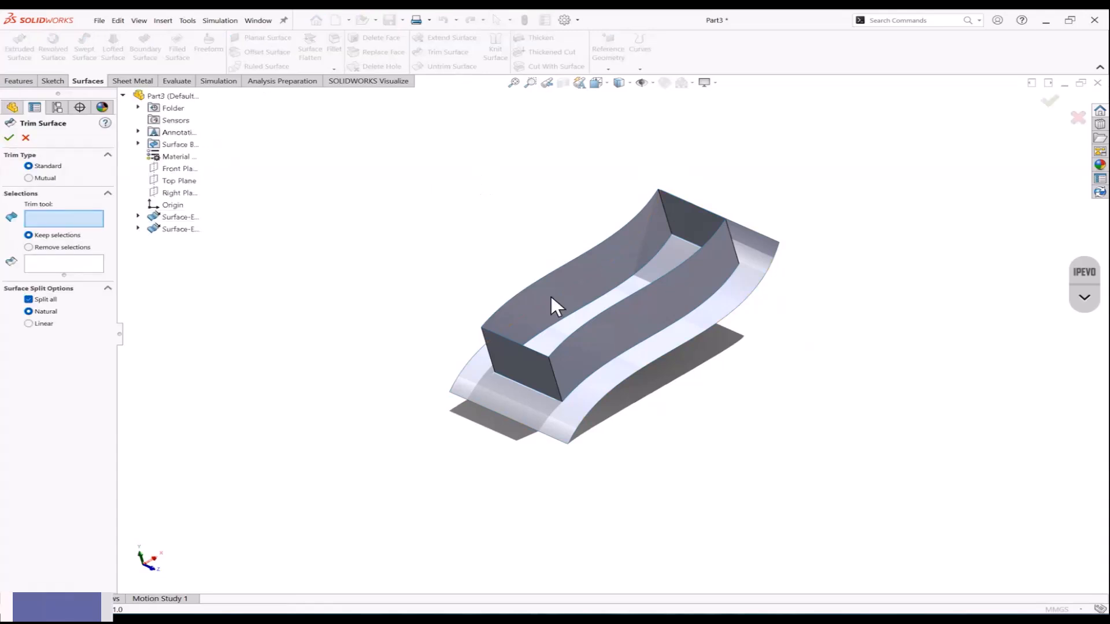
pyautogui.click(550, 296)
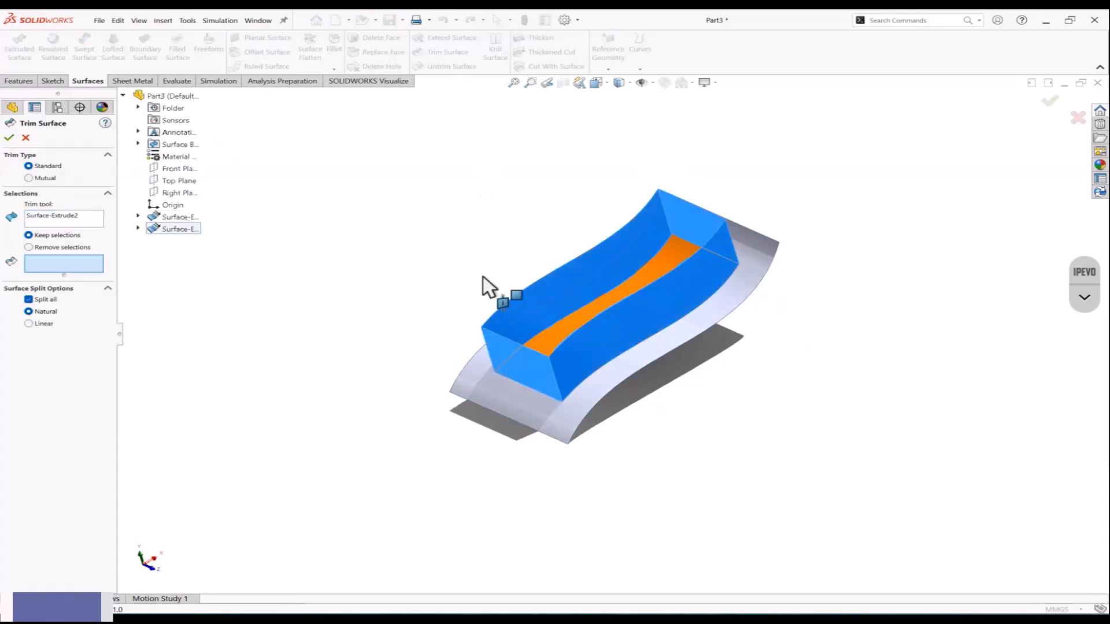
pyautogui.click(706, 316)
pyautogui.moveTo(546, 280); pyautogui.dragTo(564, 237, button='middle')
pyautogui.click(9, 137)
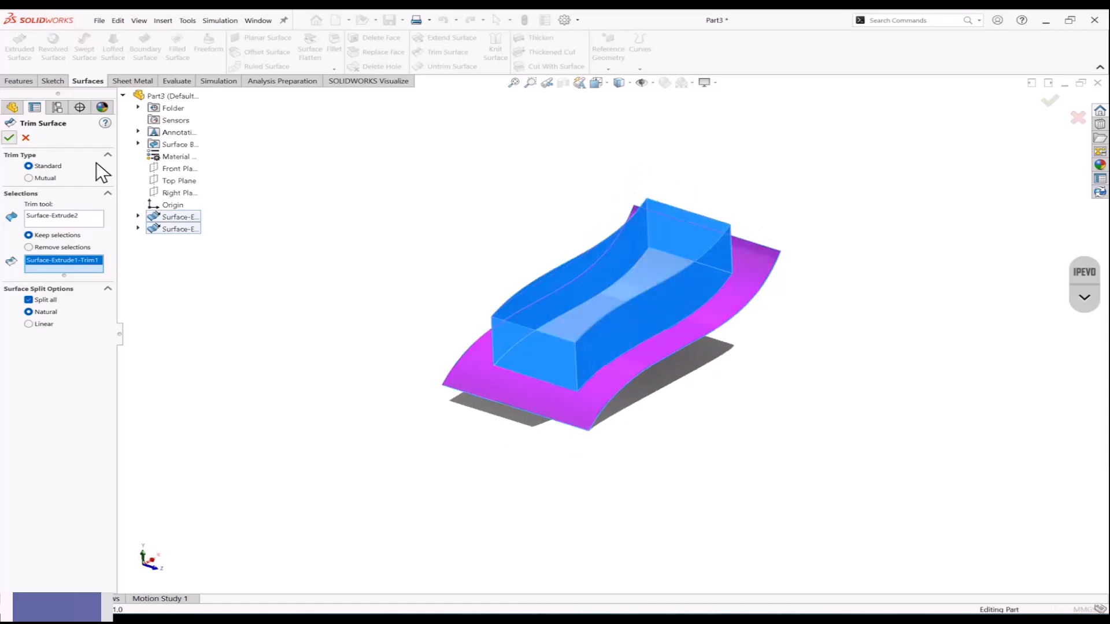
# Step: Knit the extruded wall surface and the trimmed base surface into one surface body
pyautogui.moveTo(462, 226); pyautogui.dragTo(817, 208, button='middle')
pyautogui.moveTo(814, 171); pyautogui.dragTo(319, 426)
pyautogui.moveTo(439, 293); pyautogui.dragTo(428, 231, button='middle')
pyautogui.click(496, 51)
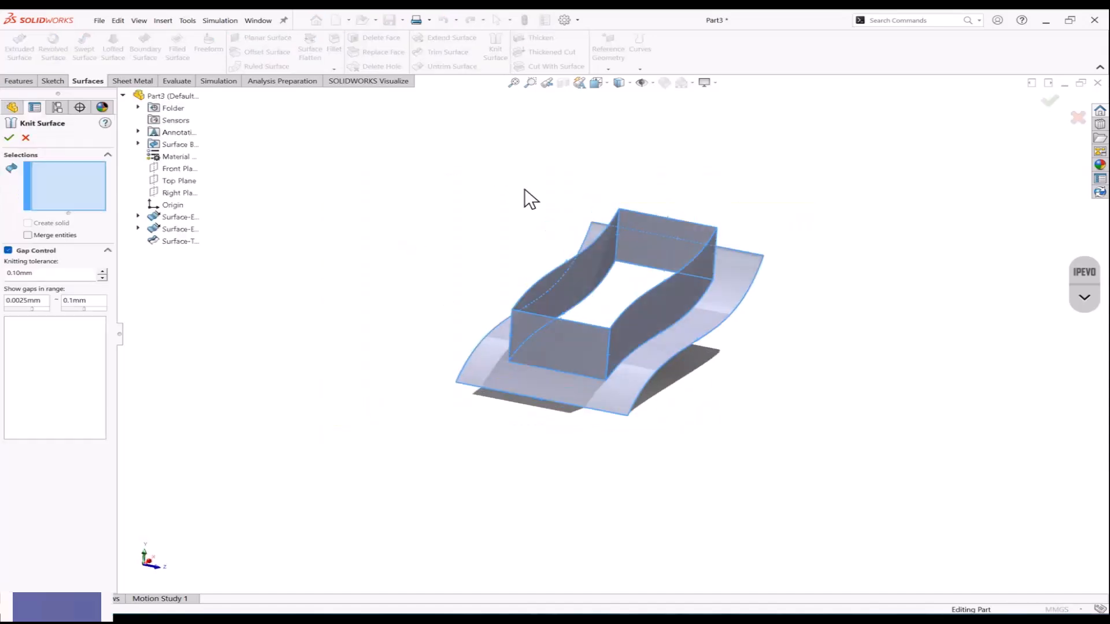
pyautogui.click(678, 286)
pyautogui.click(719, 322)
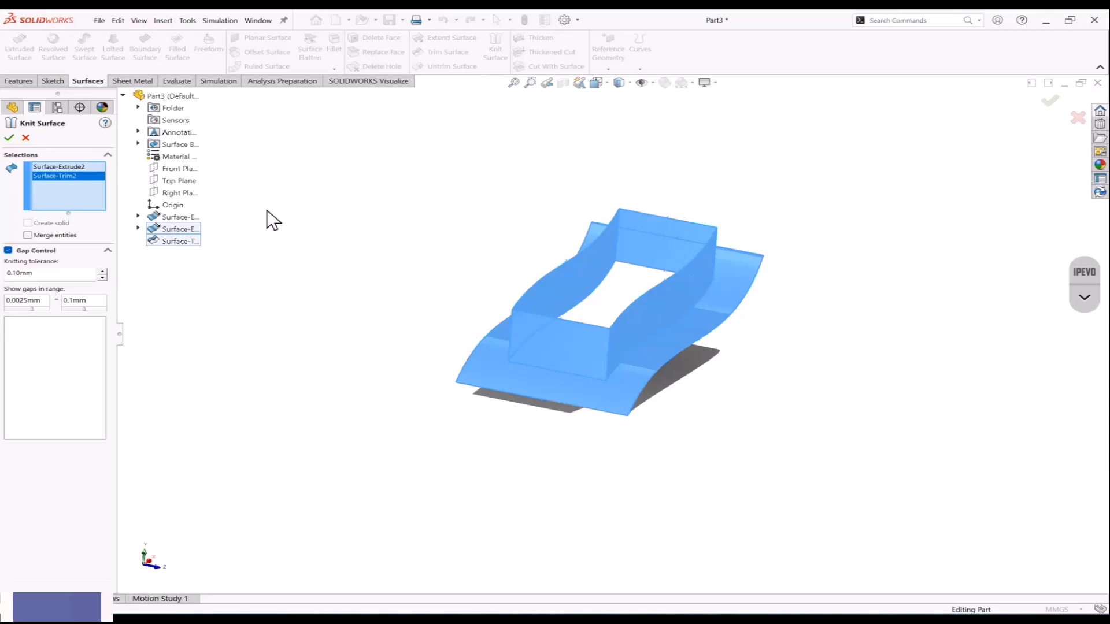
pyautogui.click(9, 137)
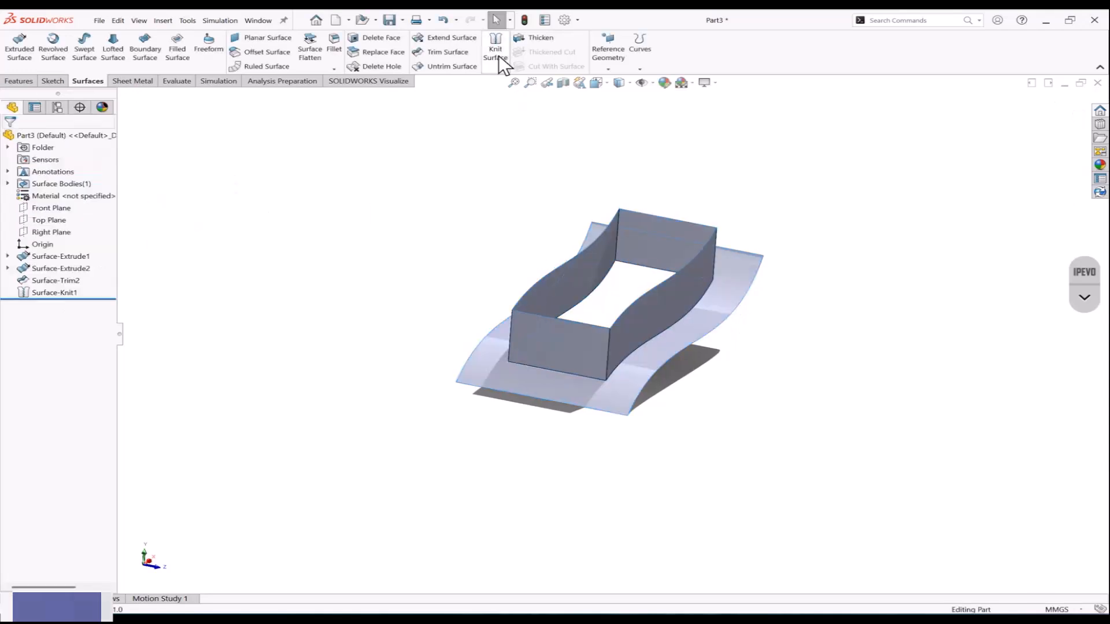
# Step: Try thickening the knitted surface by 5 mm on both sides, and undo it
pyautogui.click(541, 38)
pyautogui.click(700, 262)
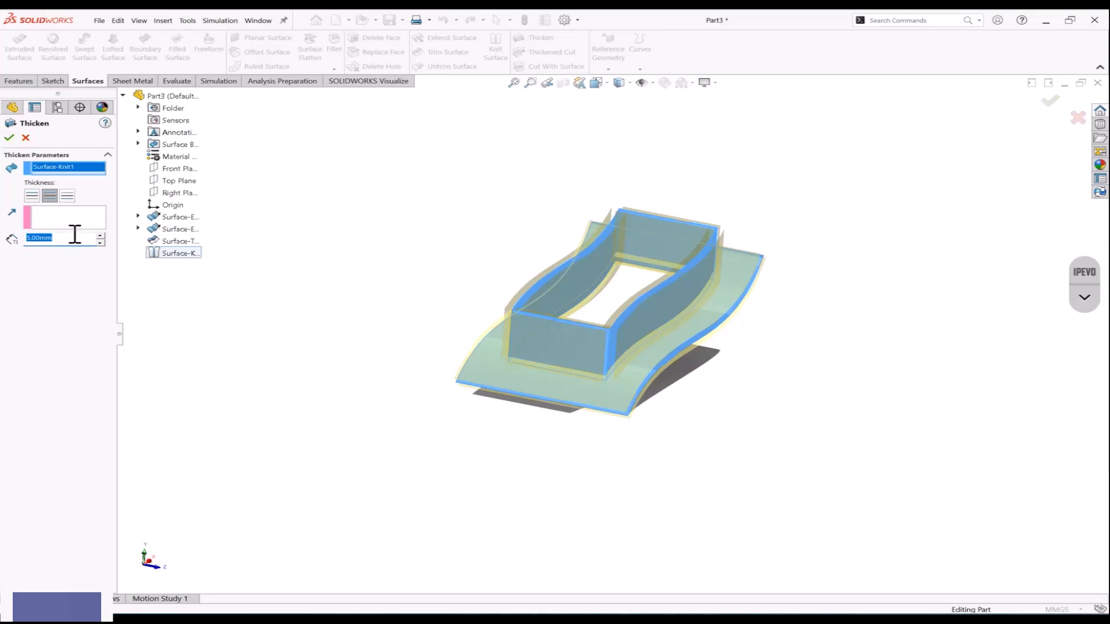
pyautogui.click(9, 137)
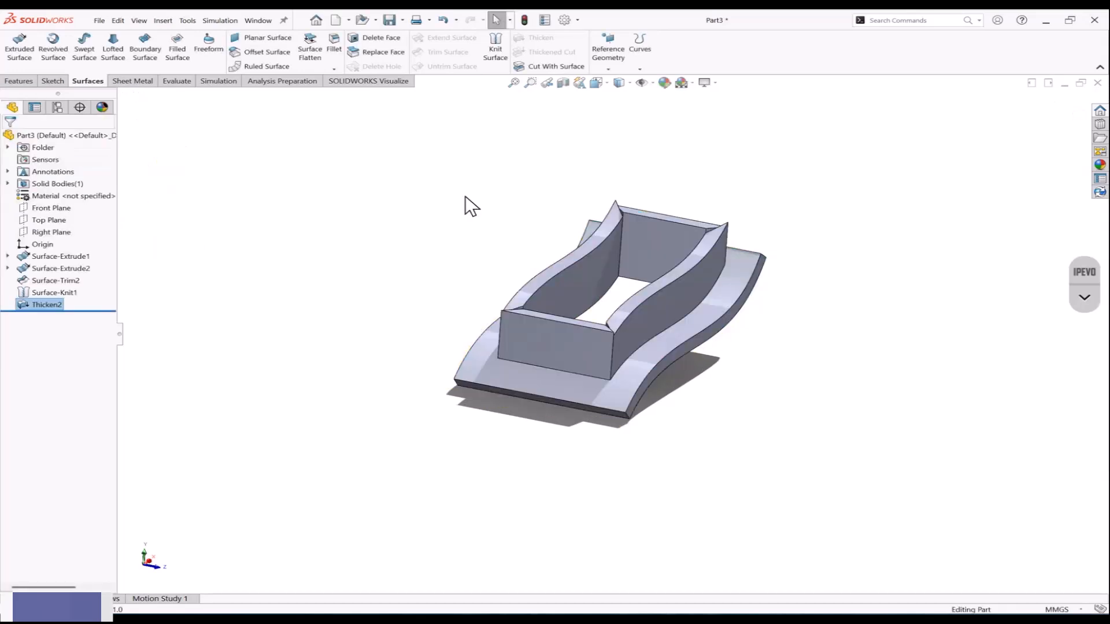
pyautogui.hotkey('ctrl', 'z')
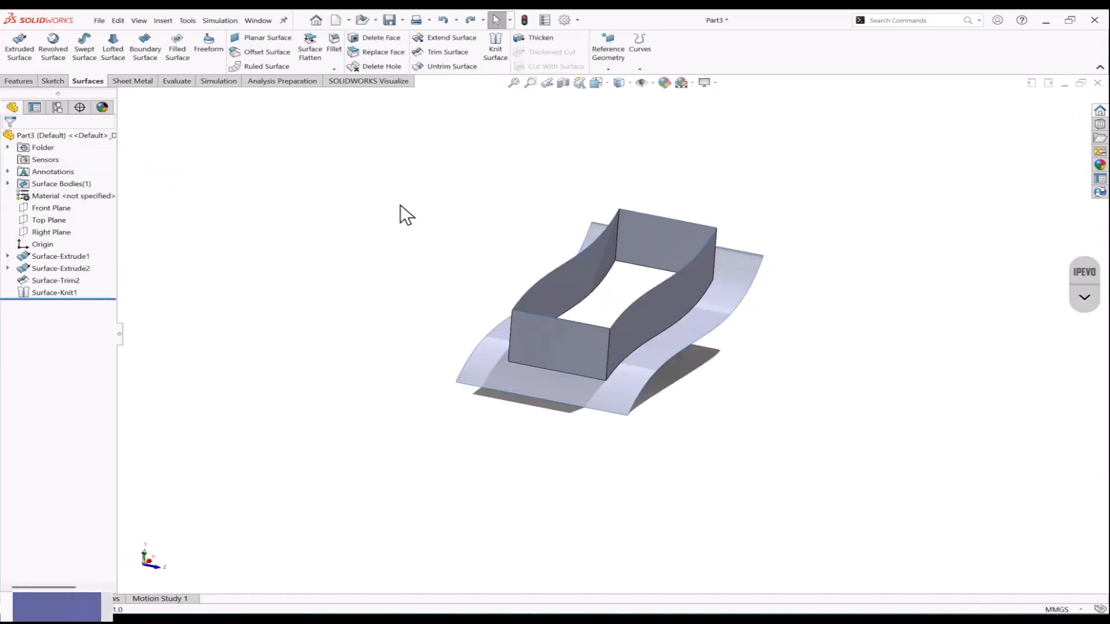
# Step: Thicken the knitted surface by 1 mm on both sides
pyautogui.click(540, 38)
pyautogui.click(684, 282)
pyautogui.write('1')
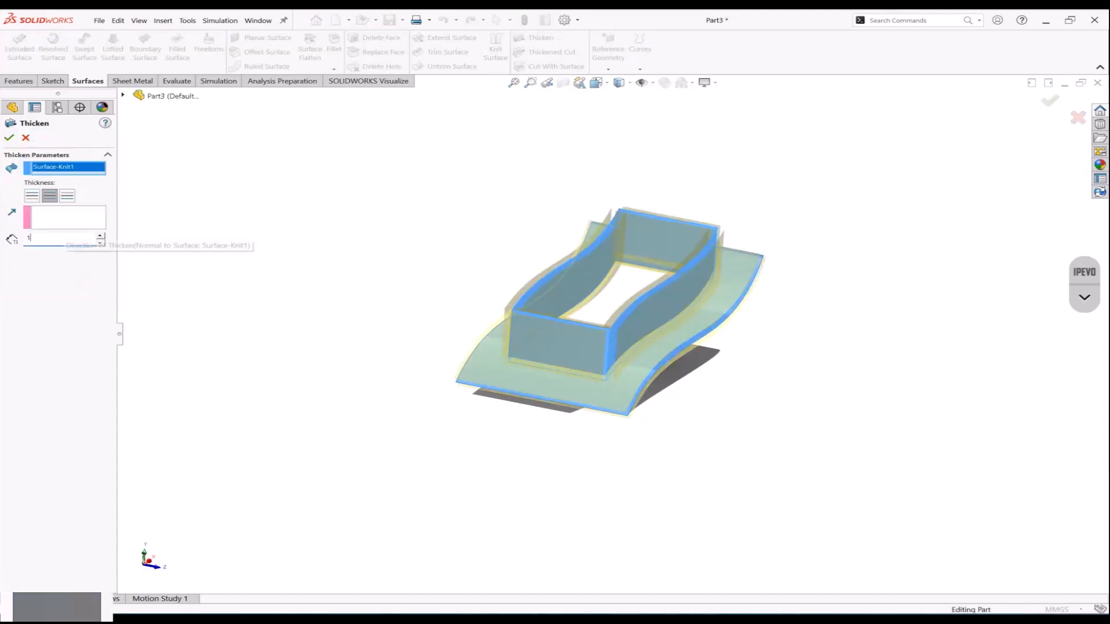
pyautogui.press('Return')
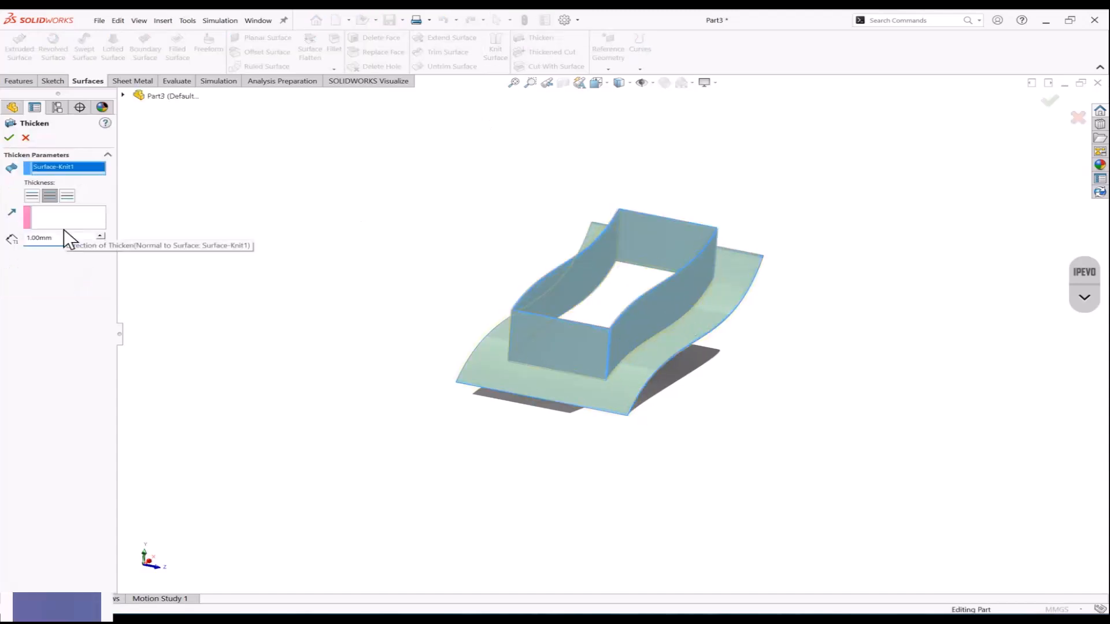
pyautogui.click(10, 138)
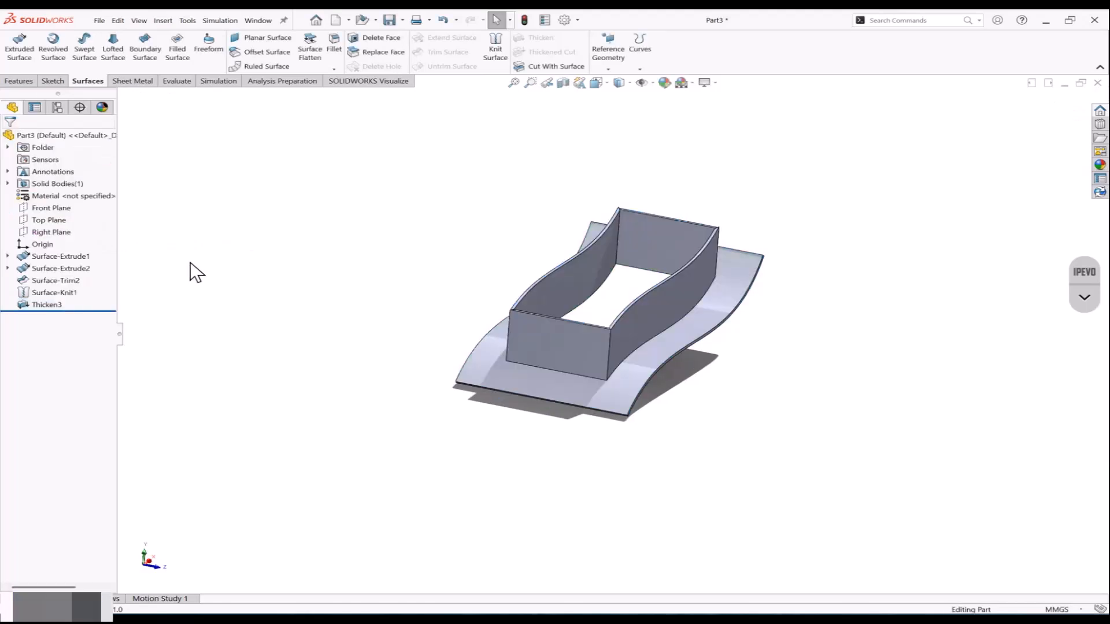
# Step: Edit the thickening so that material is added to Side 1 only
pyautogui.click(49, 304)
pyautogui.click(70, 279)
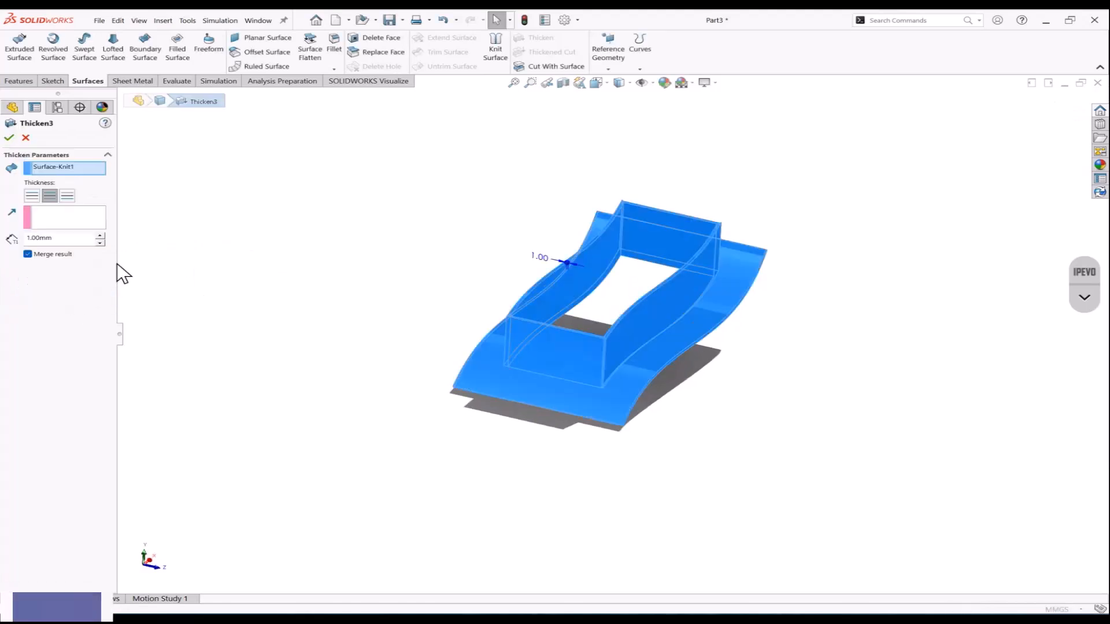
pyautogui.click(33, 196)
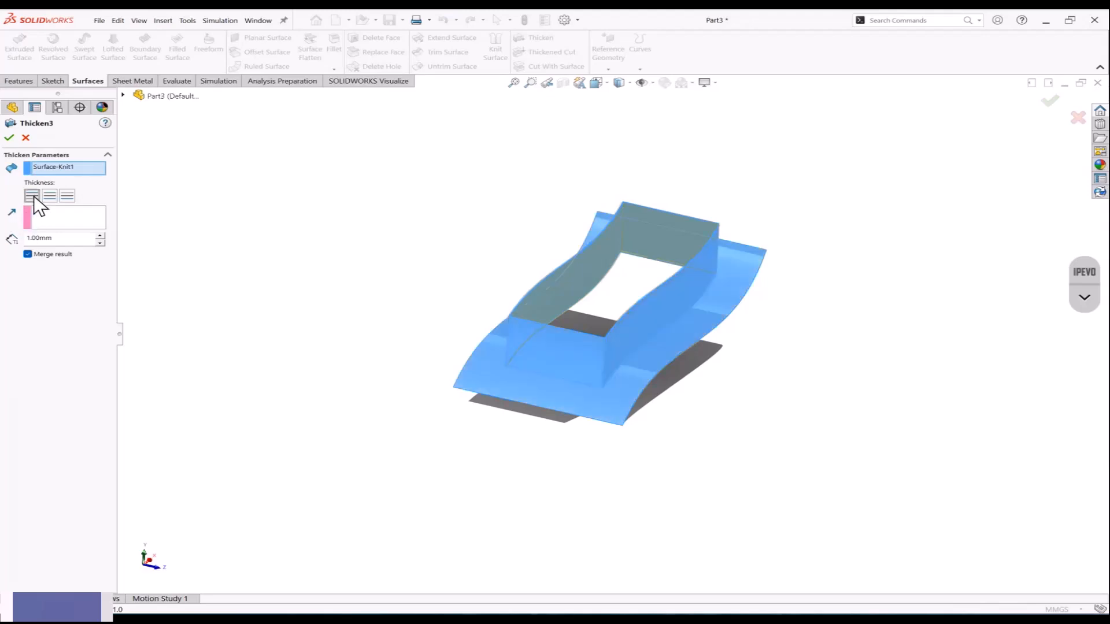
pyautogui.click(9, 138)
# Step: Start a fillet on the four outer edges where the wall meets the curved flange
pyautogui.moveTo(277, 207); pyautogui.dragTo(344, 272, button='middle')
pyautogui.click(343, 57)
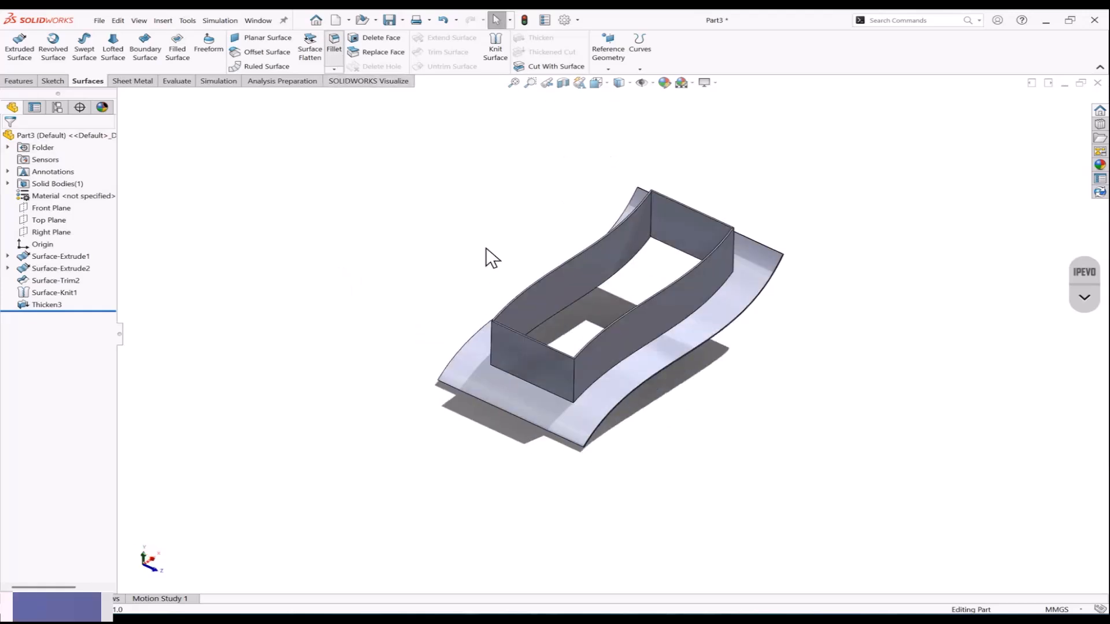
pyautogui.scroll(-3, 629, 359)
pyautogui.click(632, 341)
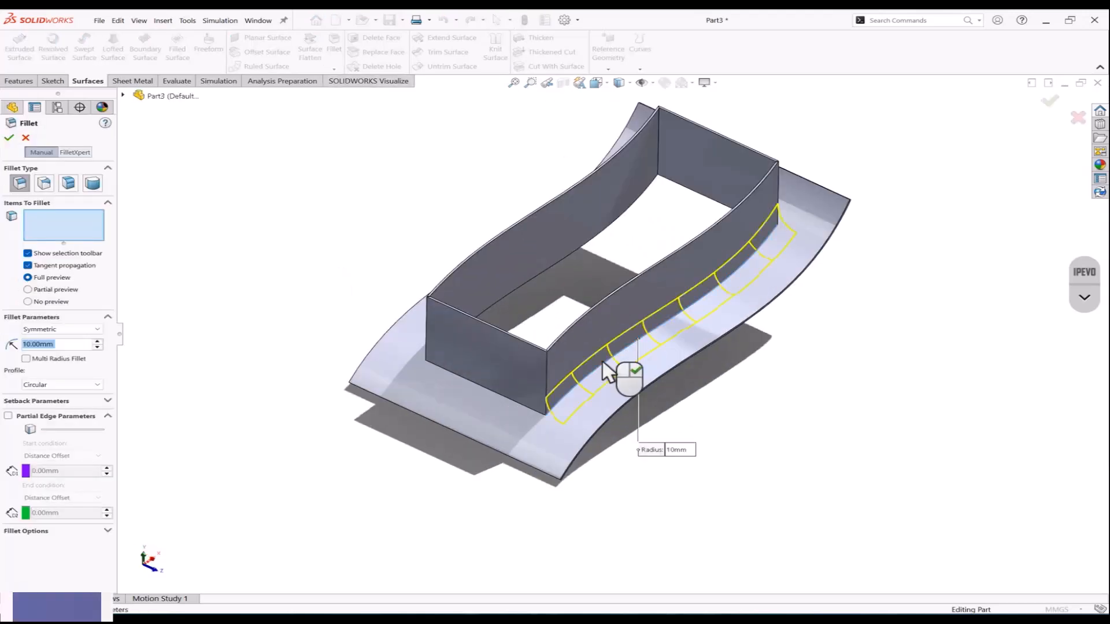
pyautogui.click(494, 391)
pyautogui.moveTo(453, 362); pyautogui.dragTo(460, 237, button='middle')
pyautogui.click(578, 332)
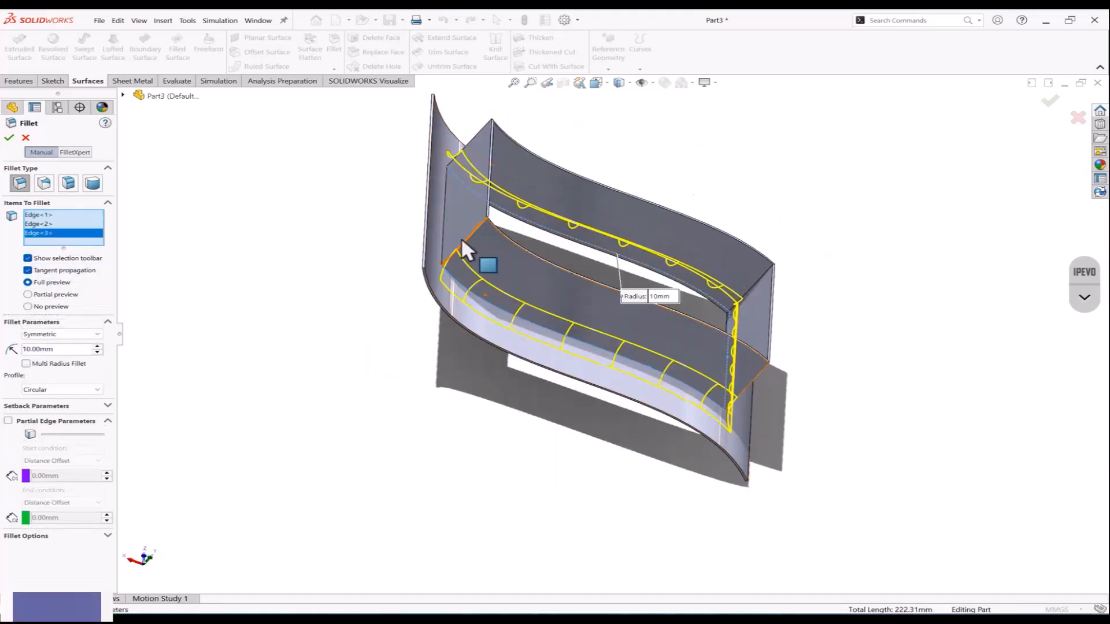
pyautogui.click(445, 217)
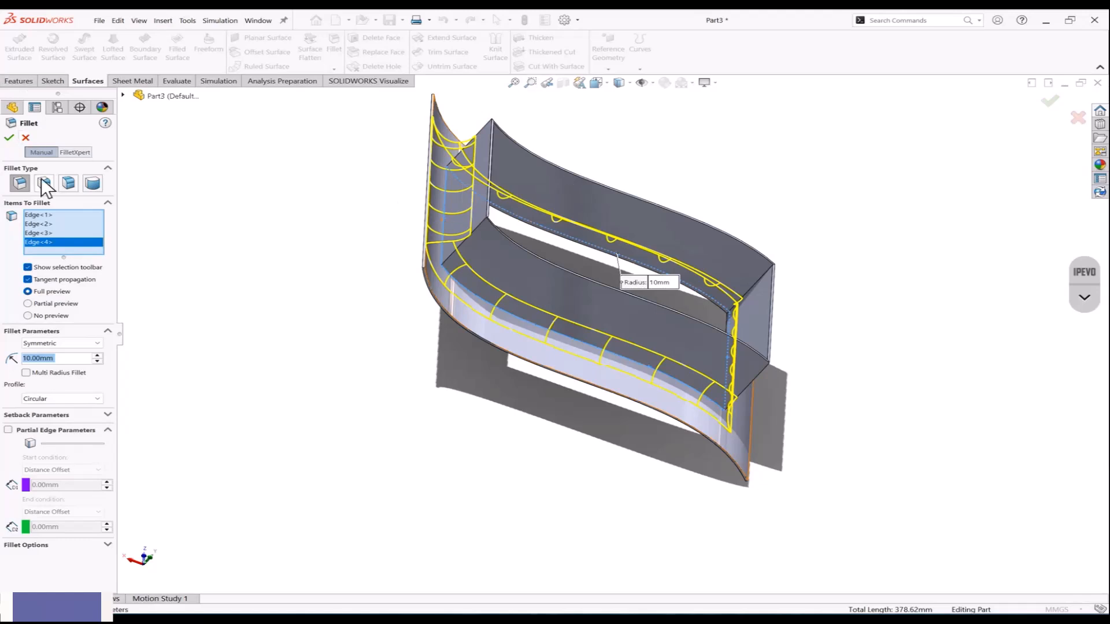
# Step: Try fillet radii of 2 mm and 5 mm on the selected wall base edges
pyautogui.write('2')
pyautogui.press('Return')
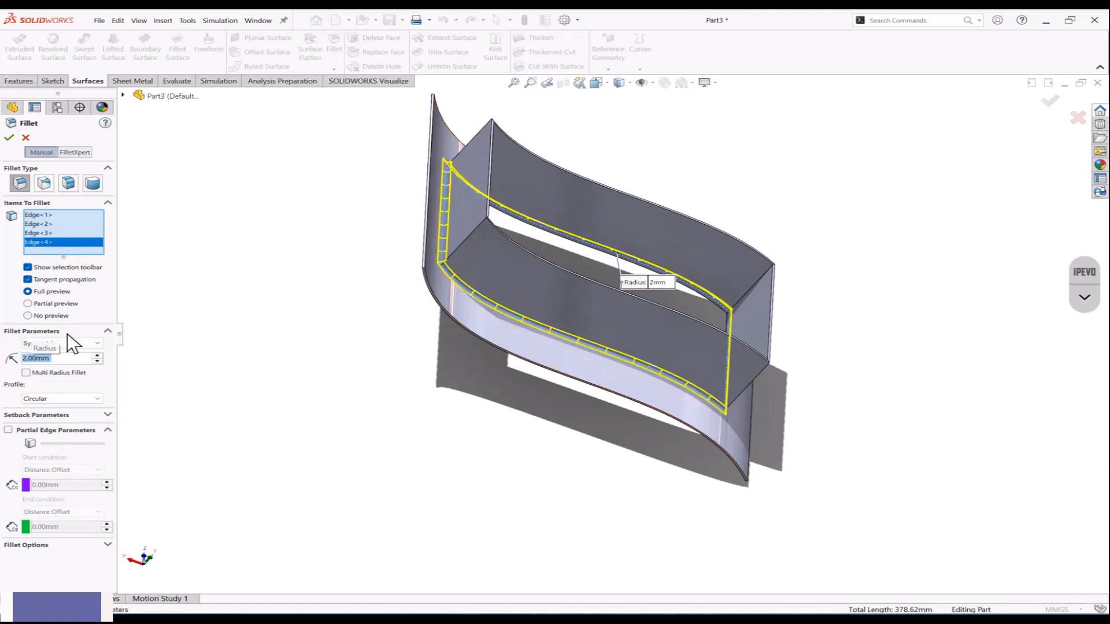
pyautogui.write('5')
pyautogui.press('Return')
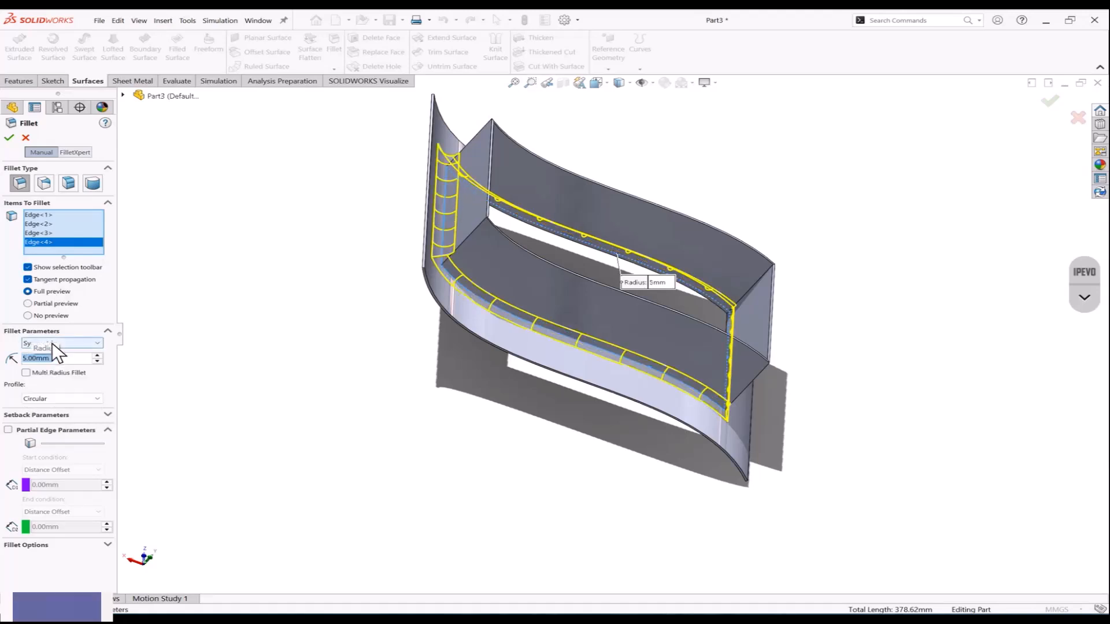
# Step: Set the base edge fillet radius to 3 mm and apply the fillet
pyautogui.write('3')
pyautogui.press('Return')
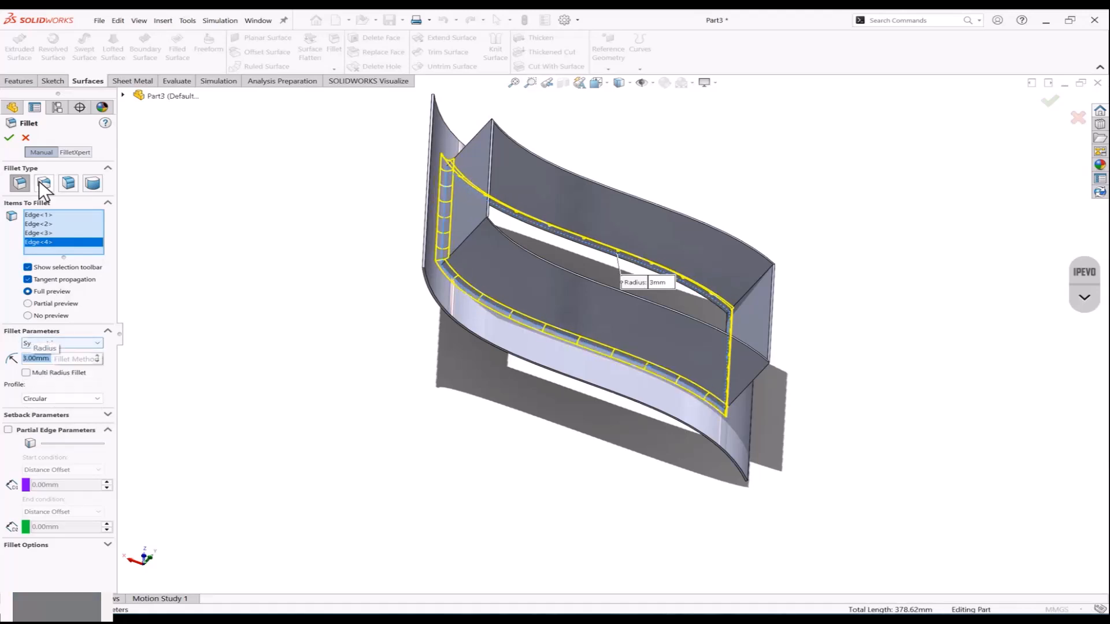
pyautogui.click(10, 137)
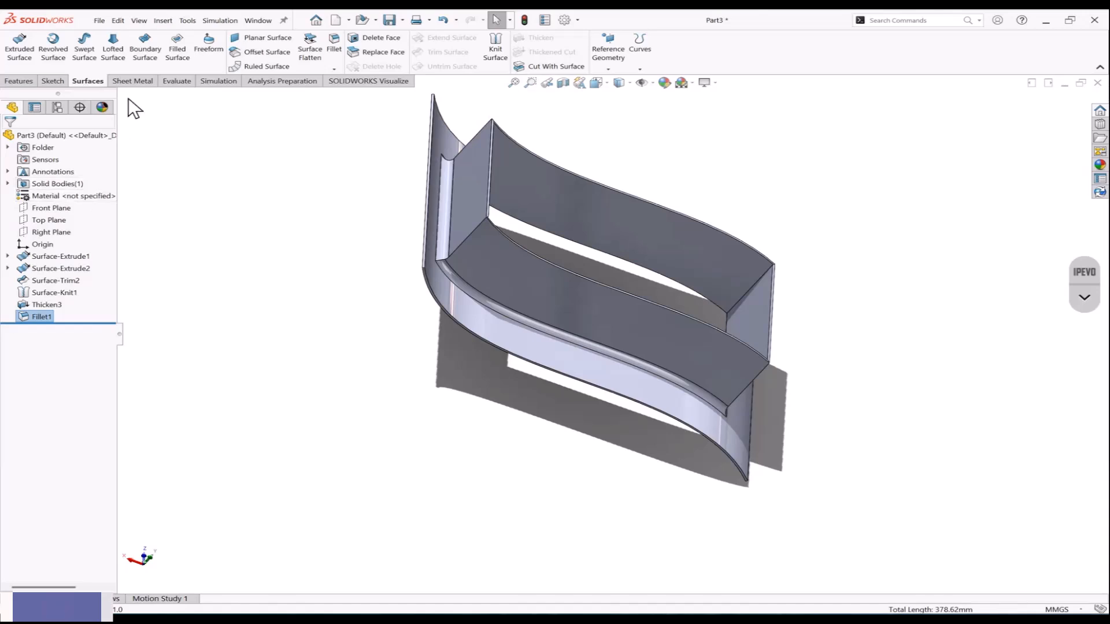
# Step: Fillet the four vertical corner edges of the wall and the flange's upper face with a 3 mm radius
pyautogui.click(341, 44)
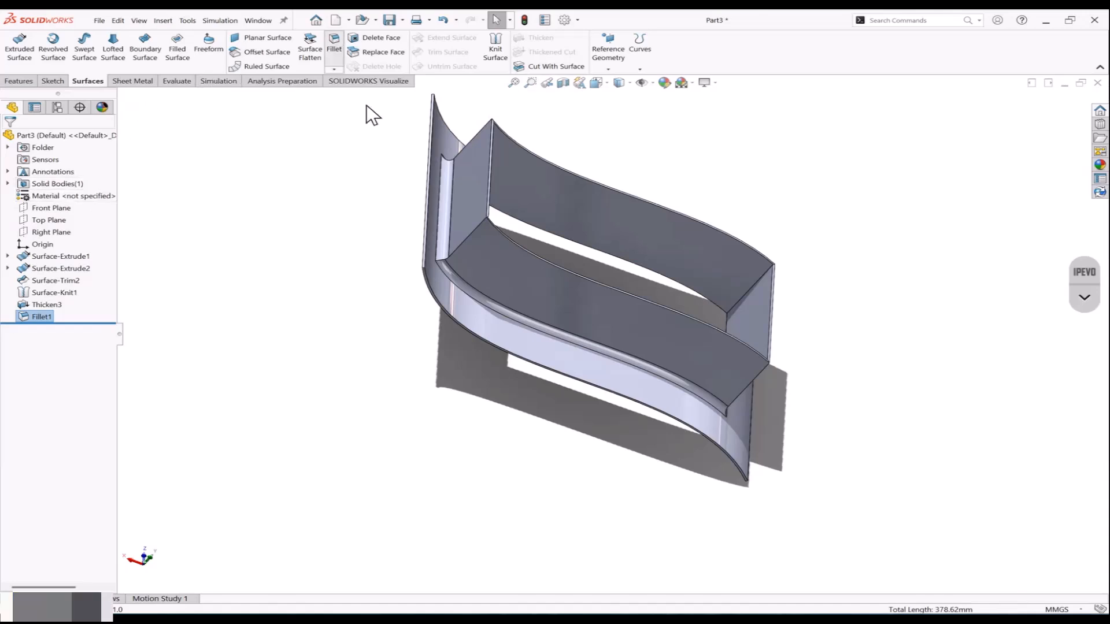
pyautogui.click(482, 221)
pyautogui.moveTo(477, 135); pyautogui.dragTo(688, 309, button='middle')
pyautogui.click(495, 198)
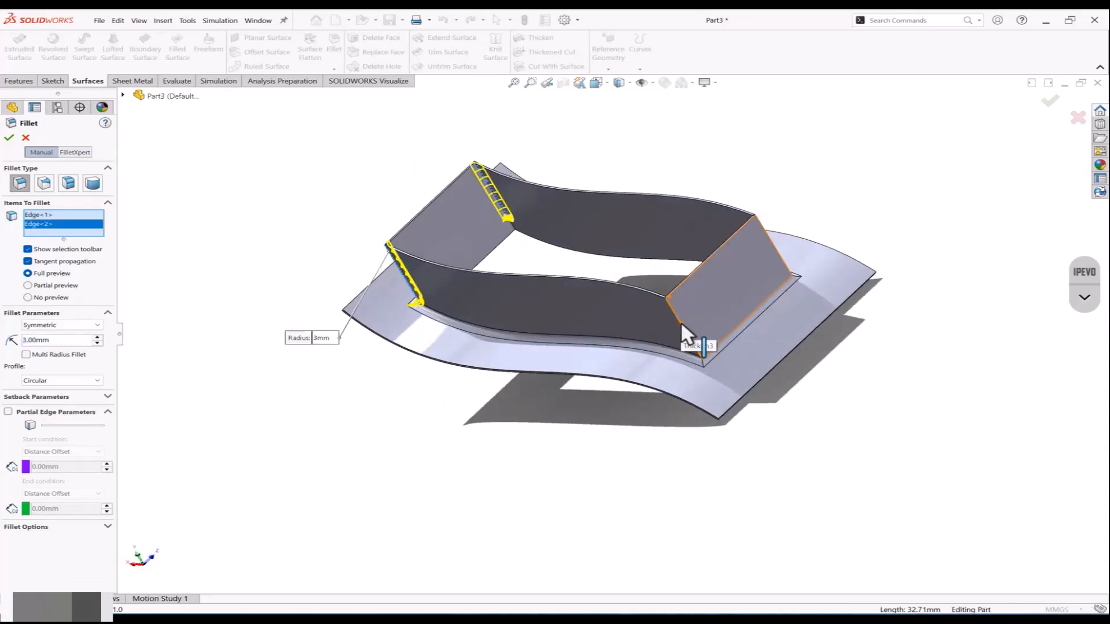
pyautogui.click(681, 321)
pyautogui.click(772, 240)
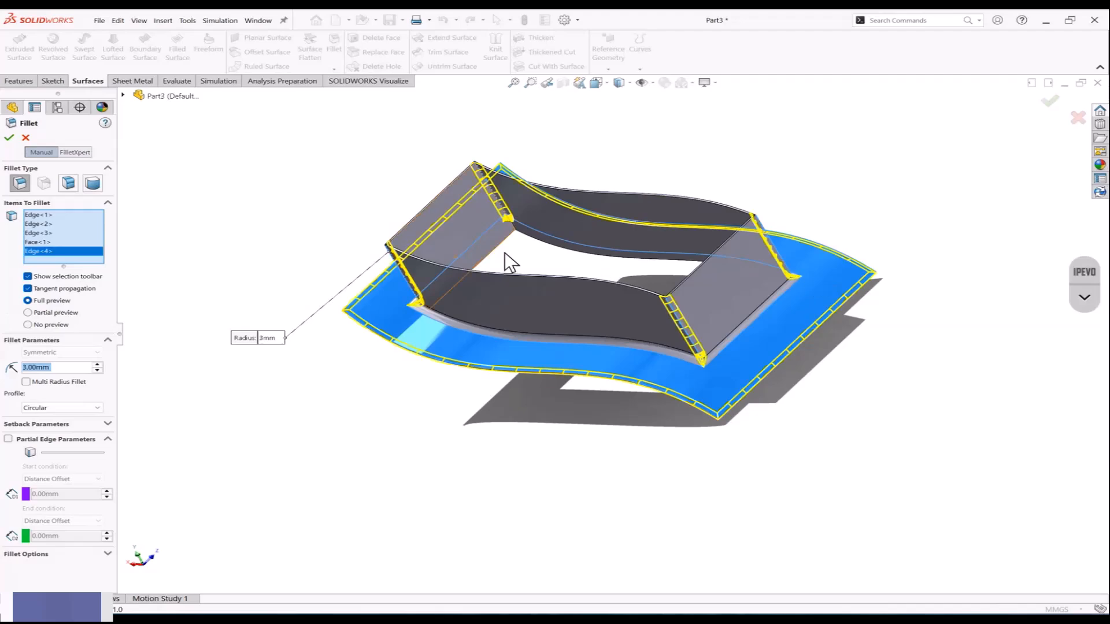
pyautogui.press('Return')
# Step: Start a fillet on the two corner edges at one end of the curved flange
pyautogui.moveTo(946, 168); pyautogui.dragTo(614, 400, button='middle')
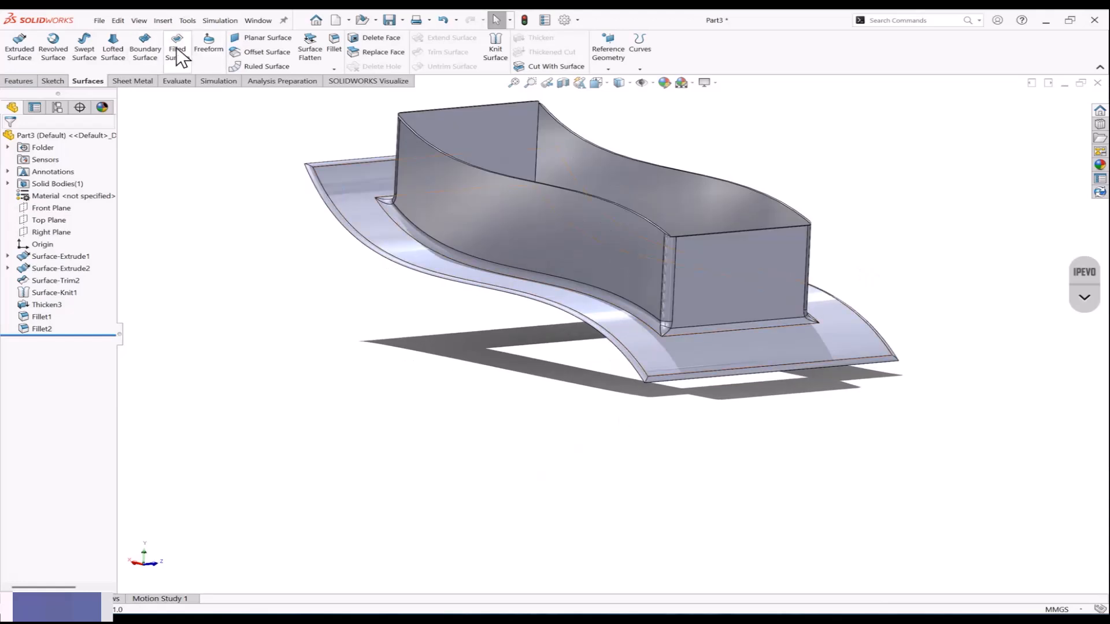
pyautogui.click(335, 55)
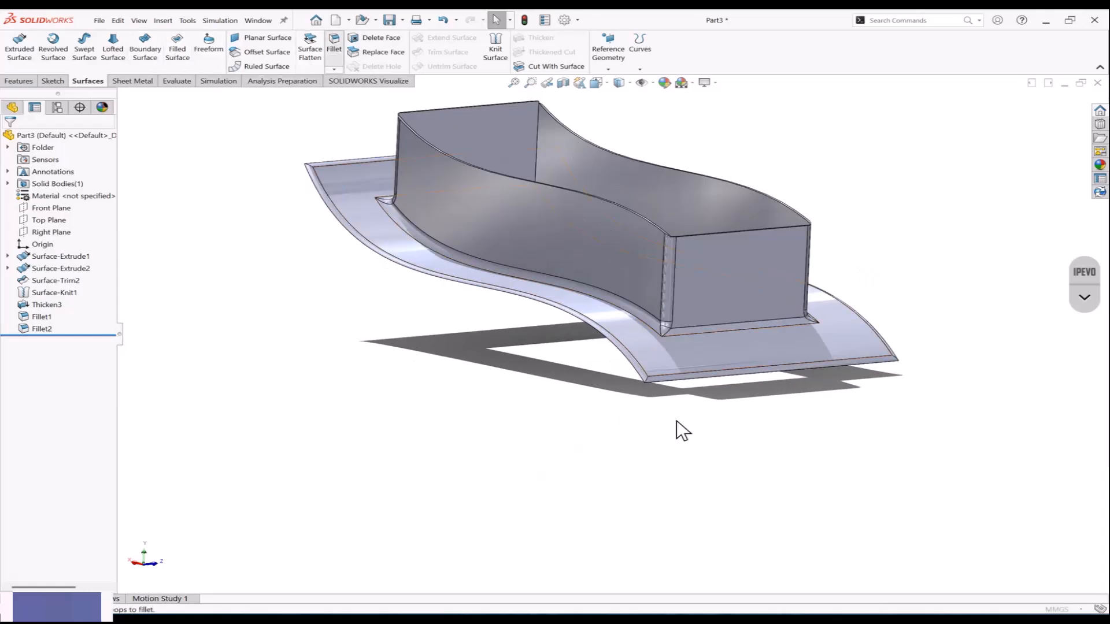
pyautogui.click(648, 381)
pyautogui.scroll(-5, 880, 374)
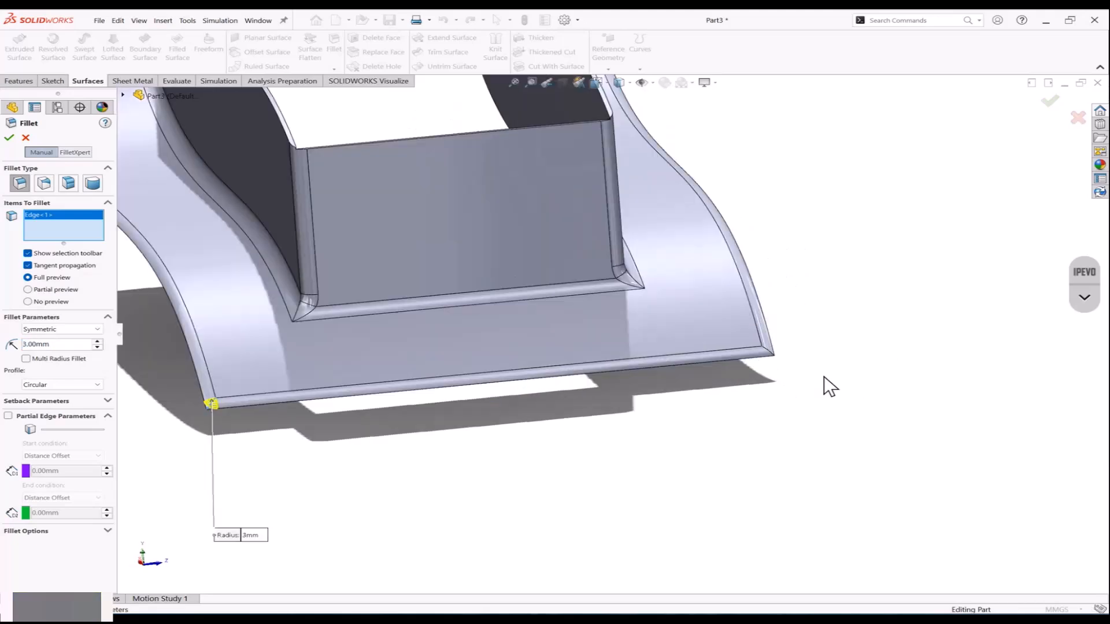
pyautogui.click(770, 352)
pyautogui.scroll(4, 800, 374)
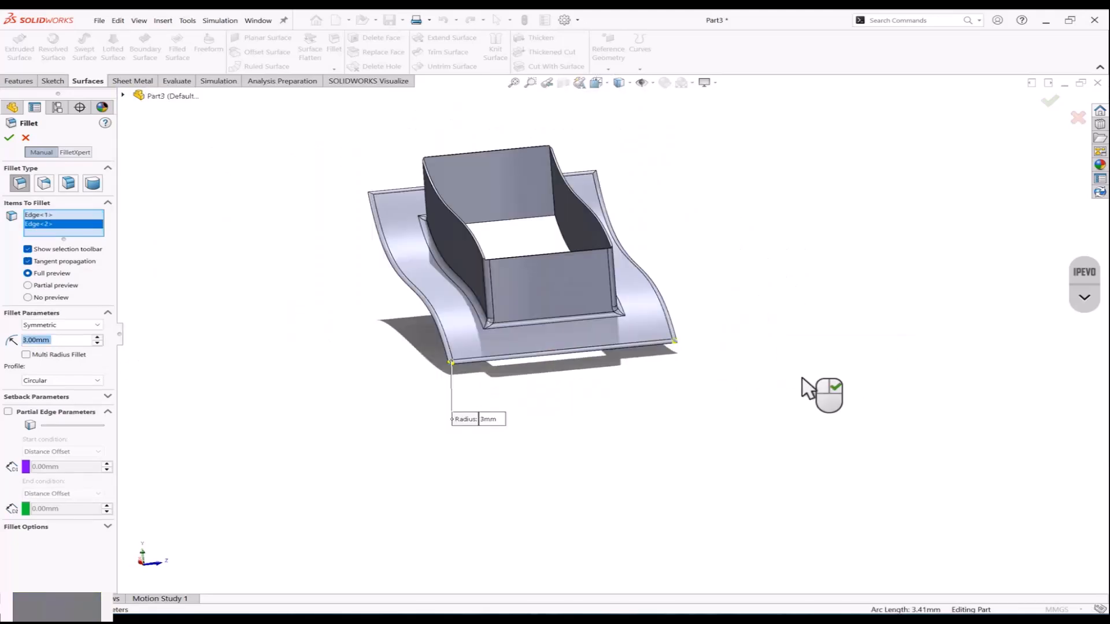
# Step: Add the flange's two remaining corner edges to the fillet and apply it
pyautogui.moveTo(801, 373); pyautogui.dragTo(543, 365, button='middle')
pyautogui.scroll(-8, 542, 366)
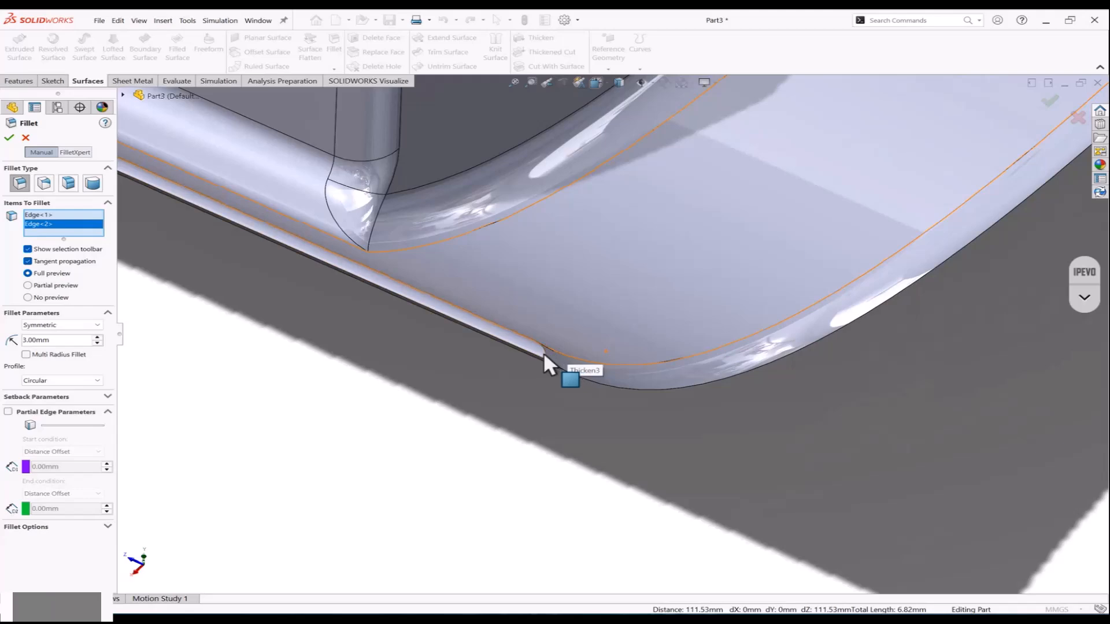
pyautogui.click(543, 352)
pyautogui.scroll(4, 546, 350)
pyautogui.moveTo(545, 350); pyautogui.dragTo(403, 328, button='middle')
pyautogui.scroll(-6, 403, 328)
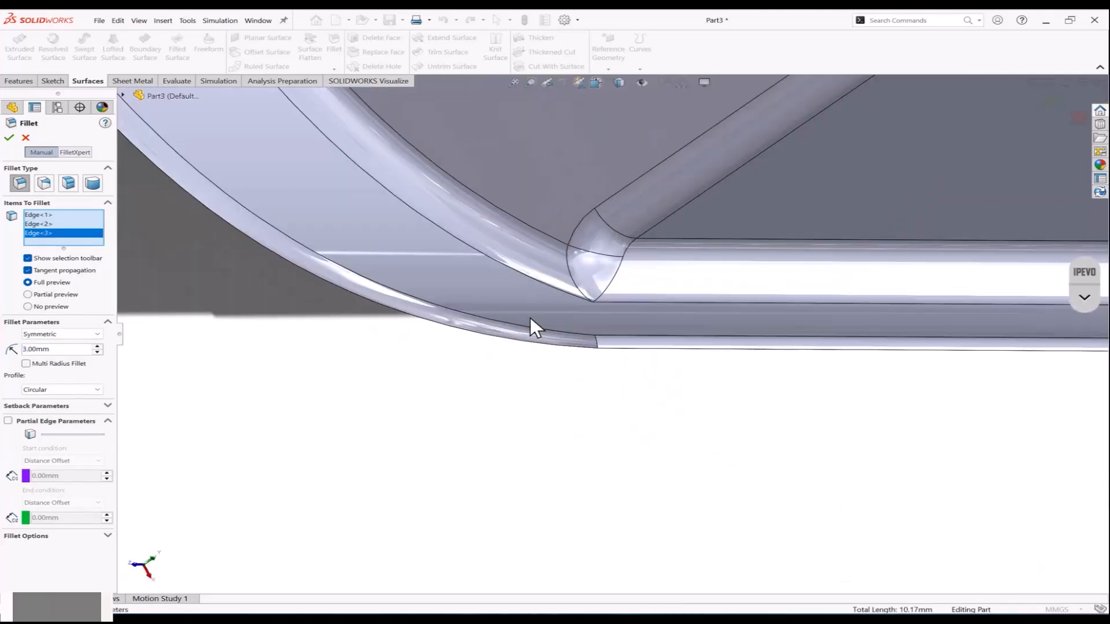
pyautogui.click(599, 349)
pyautogui.click(597, 343)
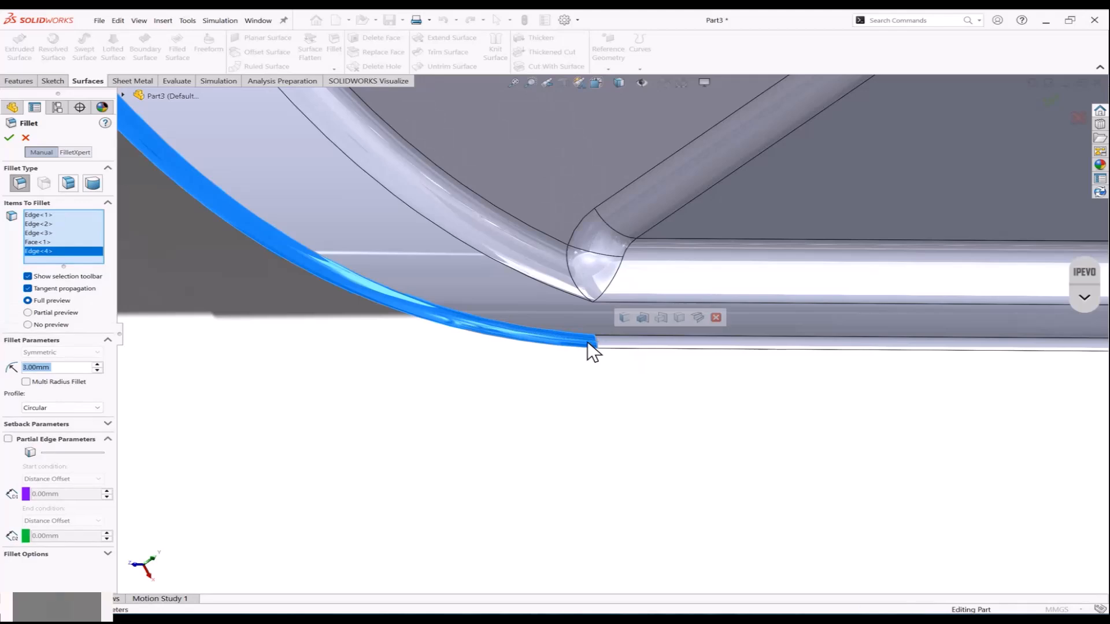
pyautogui.click(588, 341)
pyautogui.scroll(5, 567, 366)
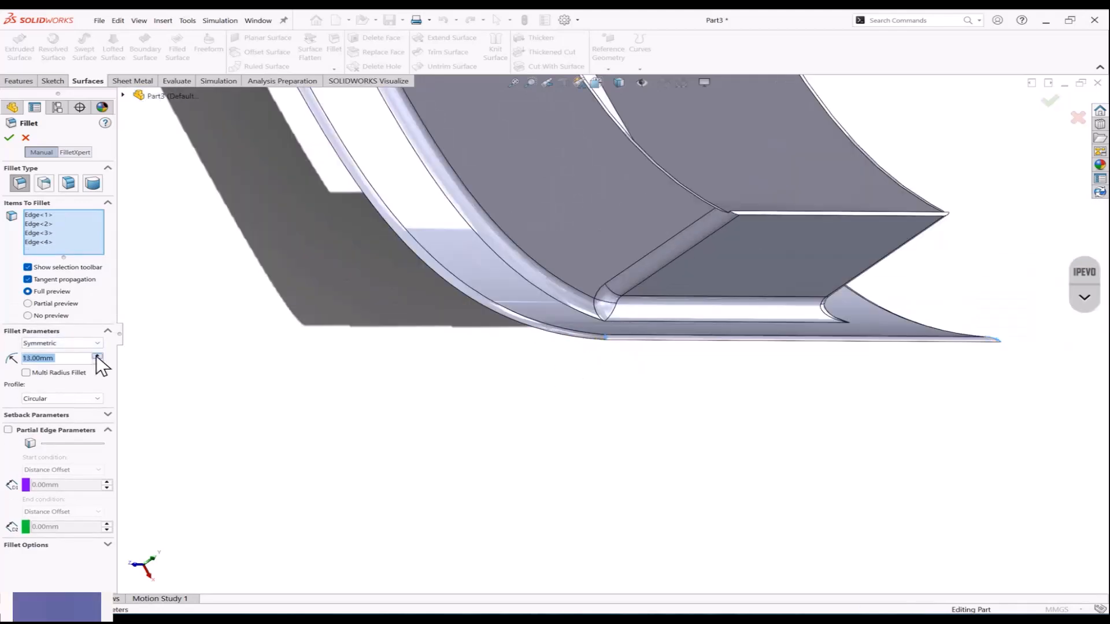
pyautogui.click(9, 137)
pyautogui.scroll(10, 404, 358)
pyautogui.moveTo(418, 320); pyautogui.dragTo(674, 449, button='middle')
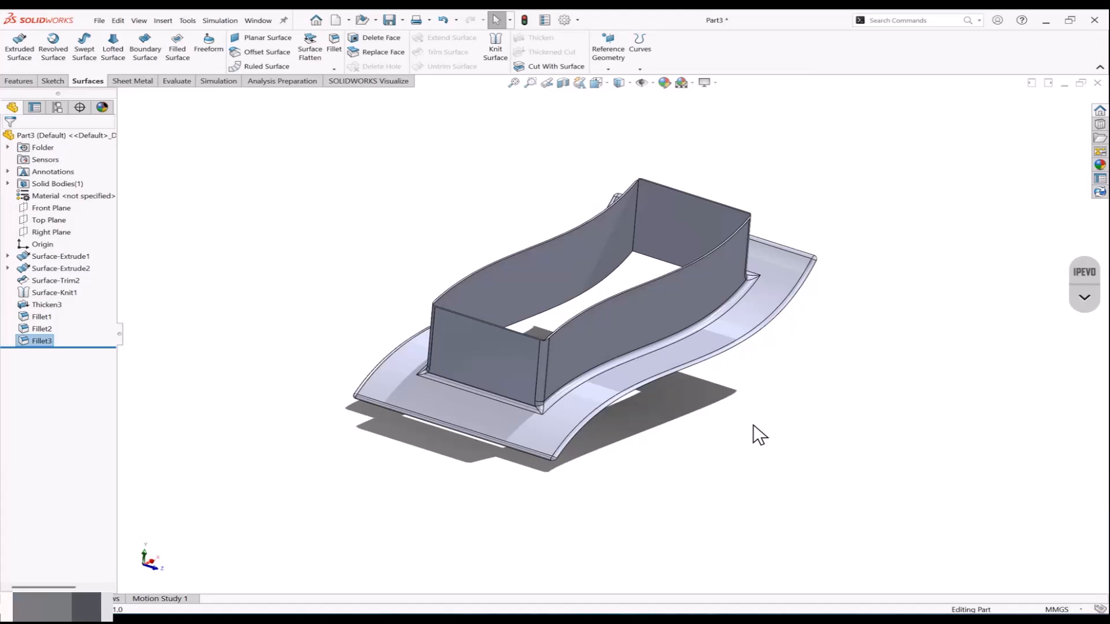
# Step: Create a new part and start a sketch on the Front Plane
pyautogui.hotkey('ctrl', 'n')
pyautogui.click(736, 382)
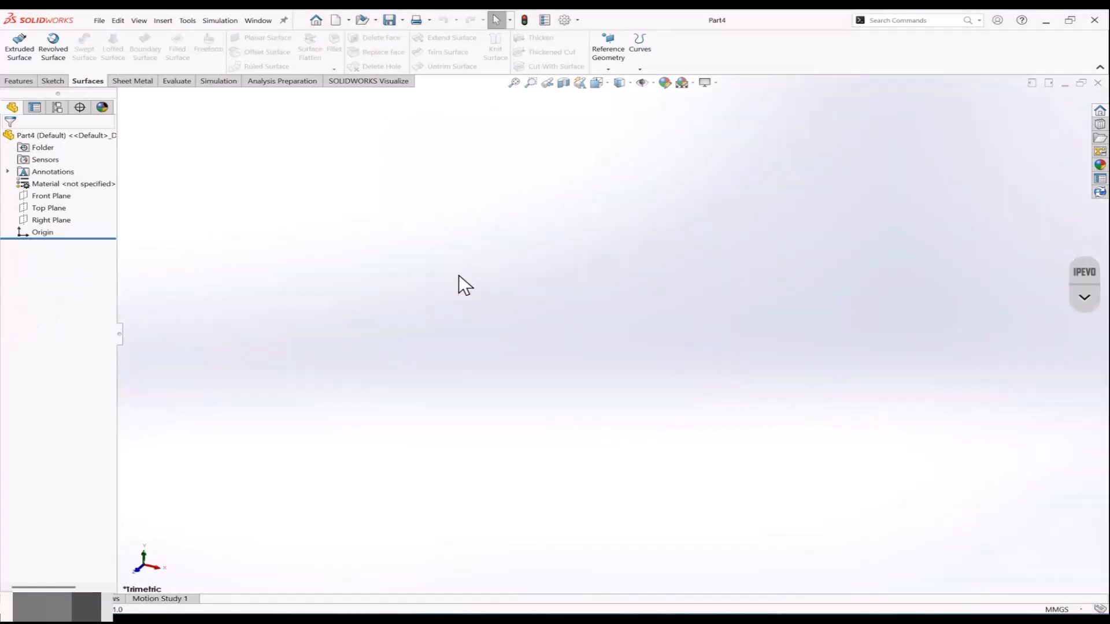
pyautogui.click(58, 81)
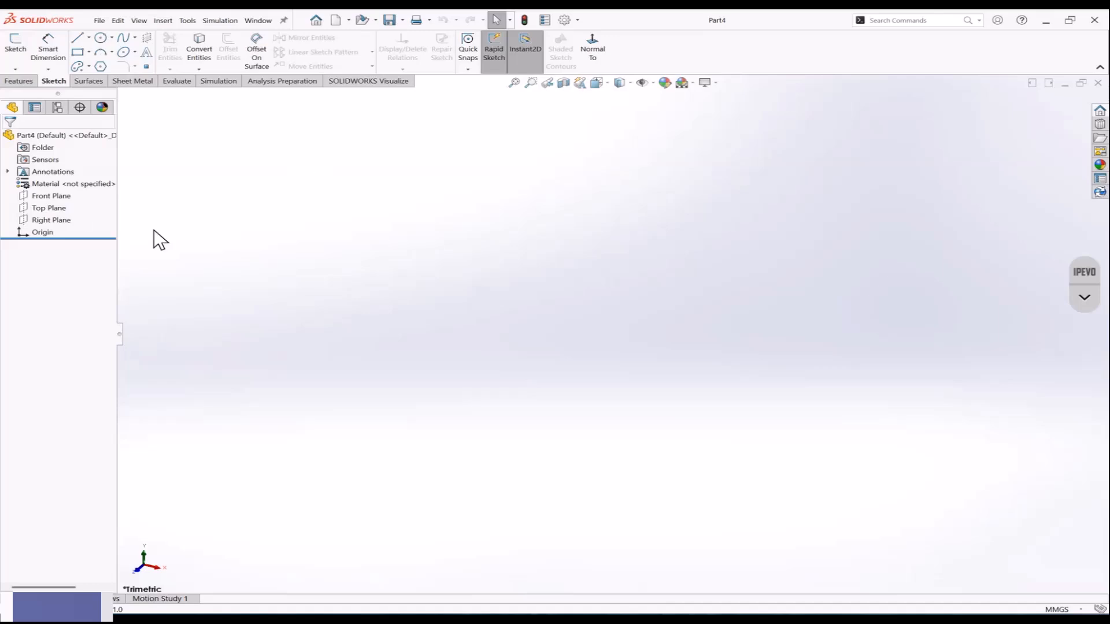
pyautogui.click(58, 196)
pyautogui.click(70, 186)
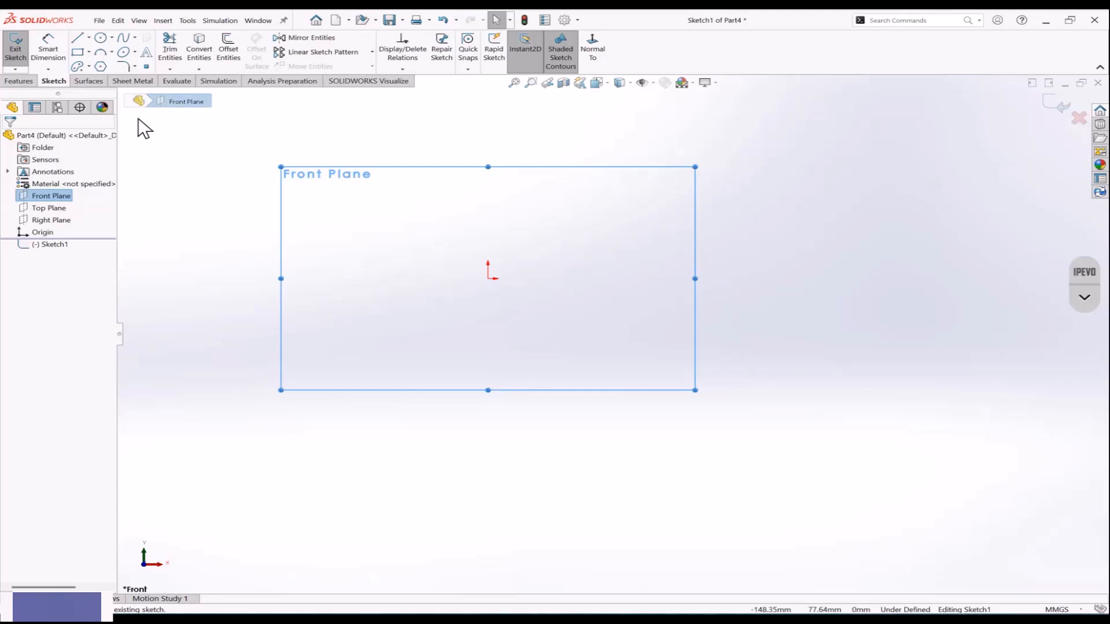
# Step: Draw the profile's outer side left of the origin with a slanted top edge, a vertical edge and a rectangular notch about 25 mm high
pyautogui.click(77, 38)
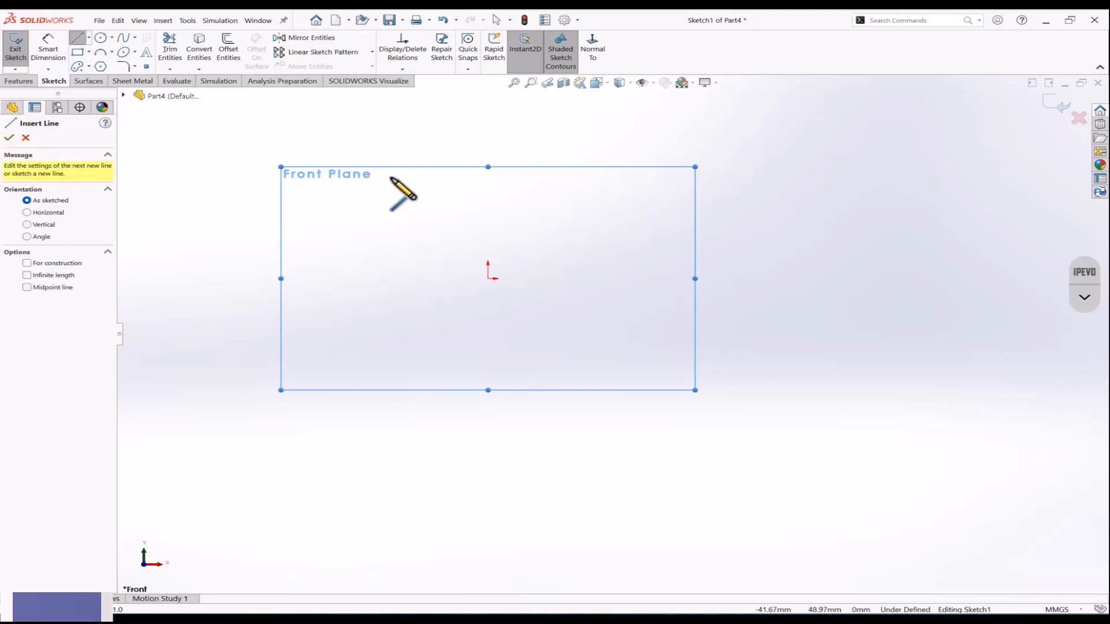
pyautogui.click(408, 120)
pyautogui.click(371, 155)
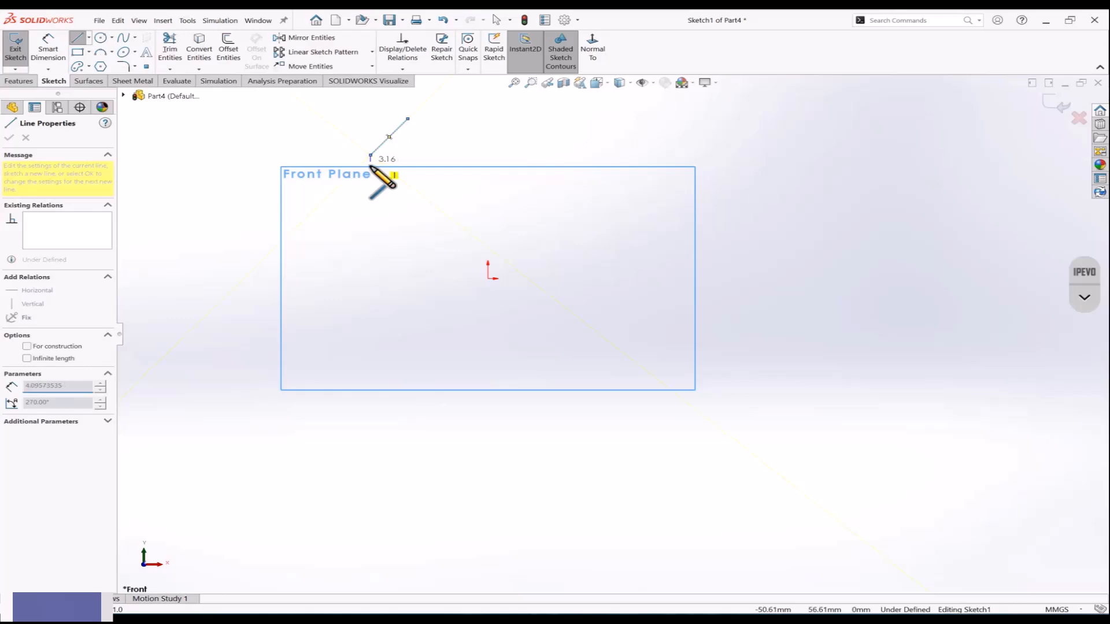
pyautogui.click(371, 226)
pyautogui.click(401, 226)
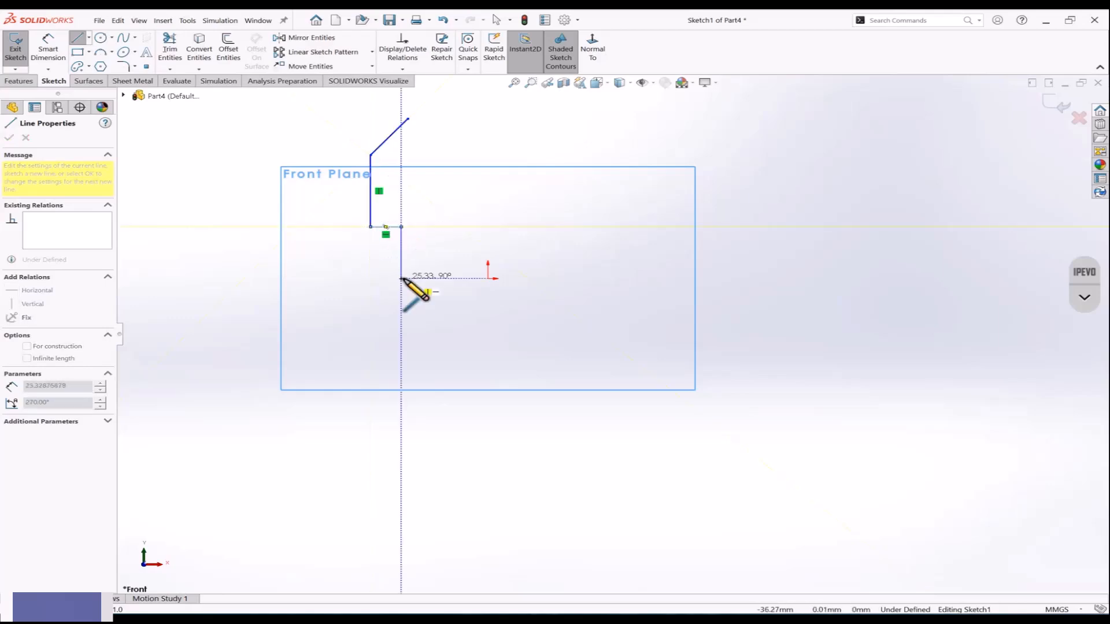
pyautogui.click(401, 278)
pyautogui.click(371, 278)
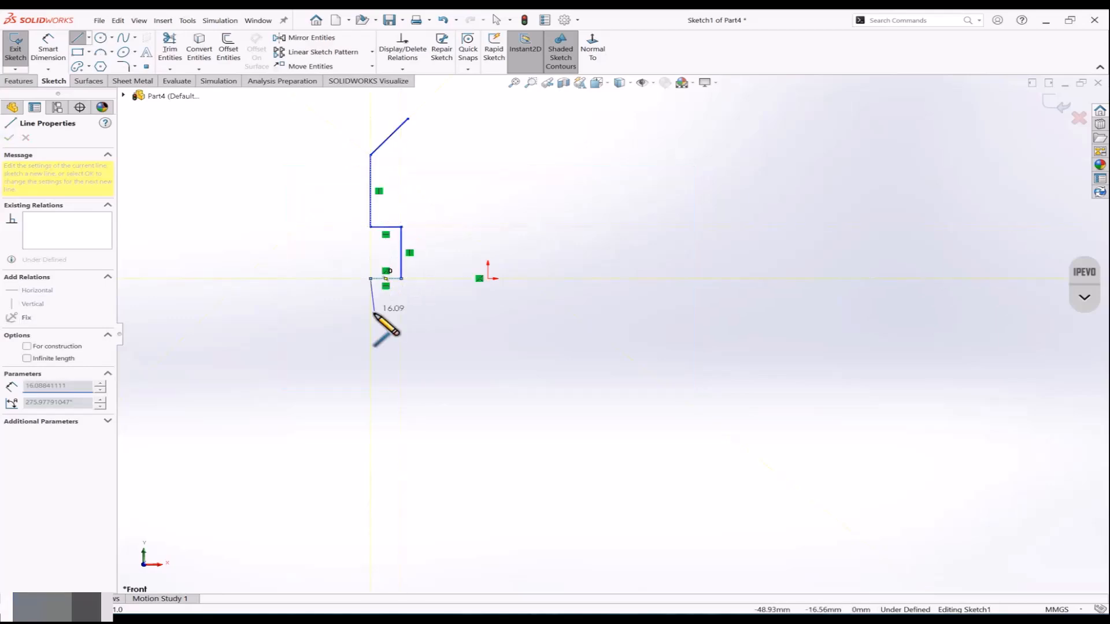
# Step: Draw a lower block about 32 mm high and a stepped inner side, closing the profile at the slanted edge's upper end
pyautogui.click(371, 343)
pyautogui.click(440, 342)
pyautogui.click(440, 278)
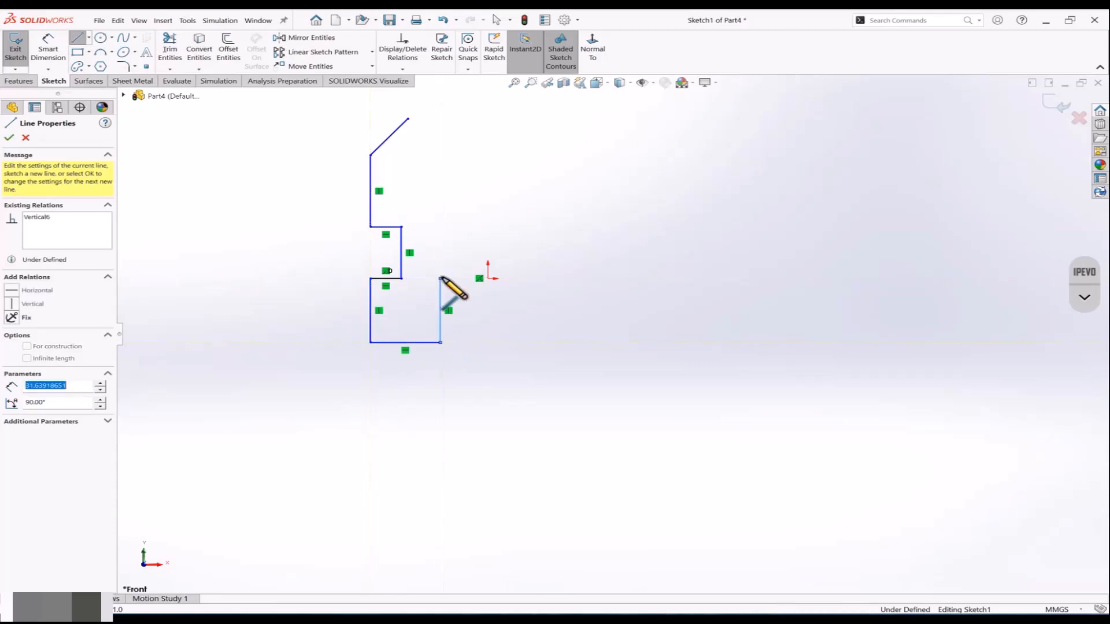
pyautogui.click(460, 278)
pyautogui.click(457, 178)
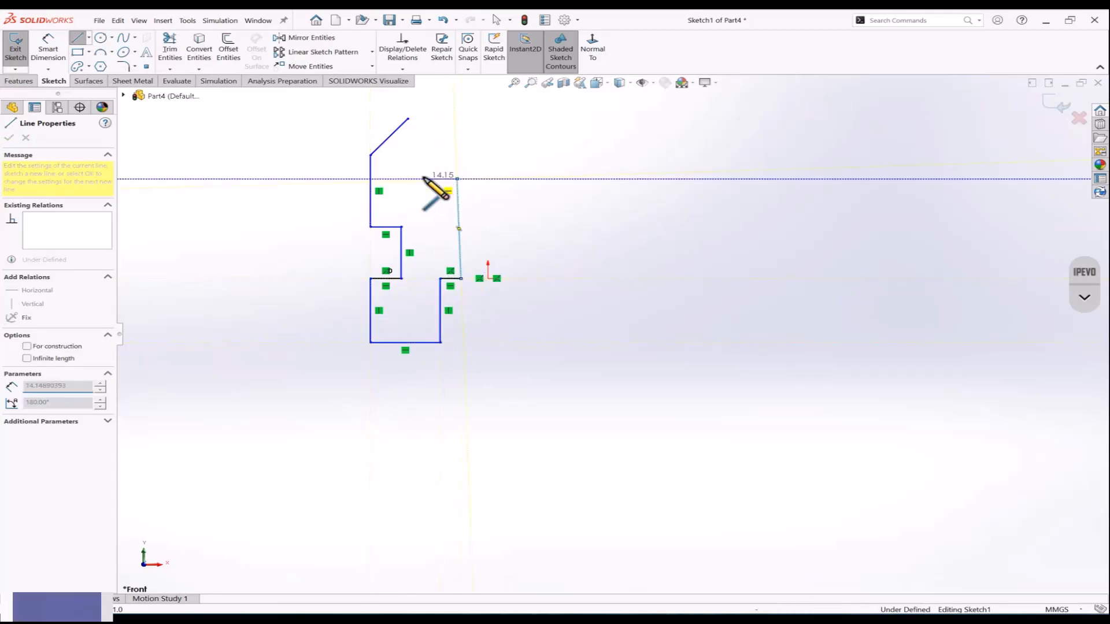
pyautogui.click(408, 178)
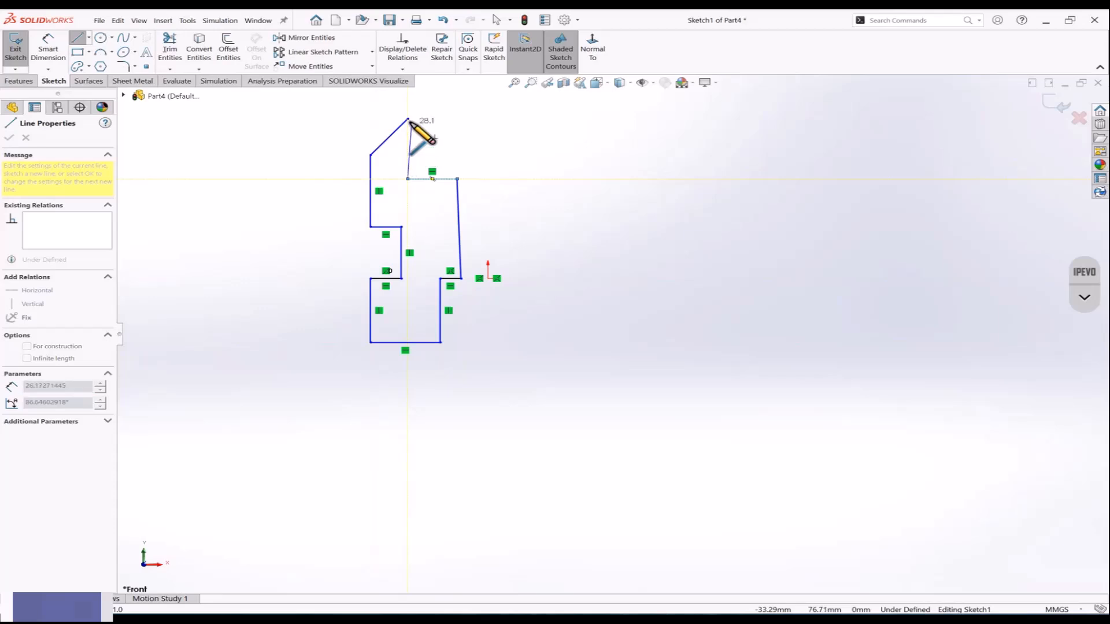
pyautogui.click(408, 119)
pyautogui.press('Escape')
# Step: Make the slightly tilted inner edge nearest the origin vertical
pyautogui.click(460, 210)
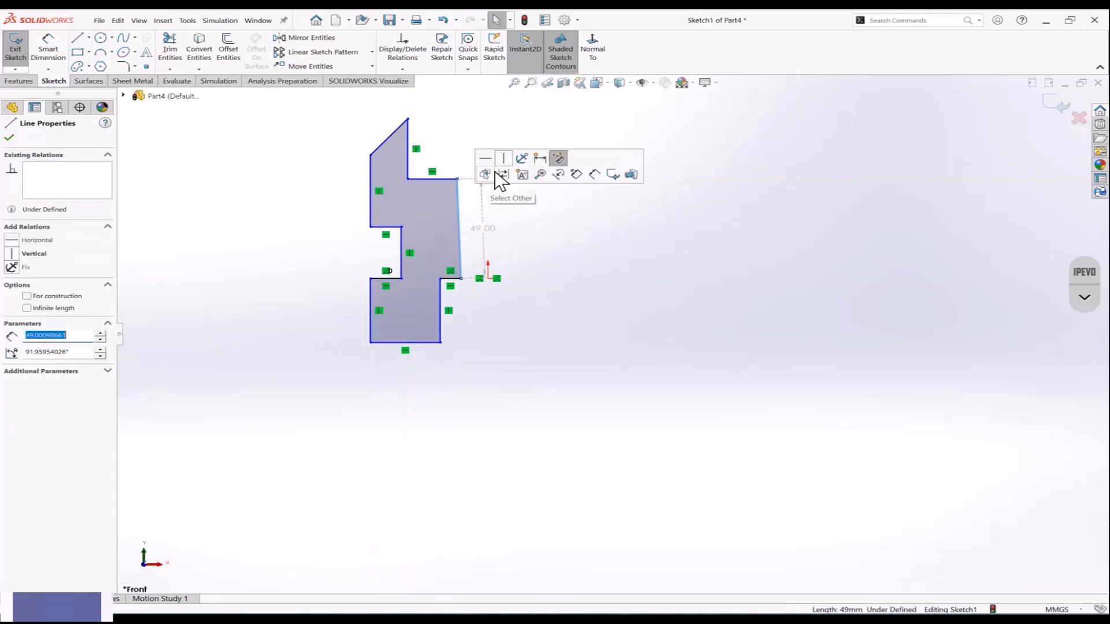
pyautogui.click(503, 157)
pyautogui.click(616, 234)
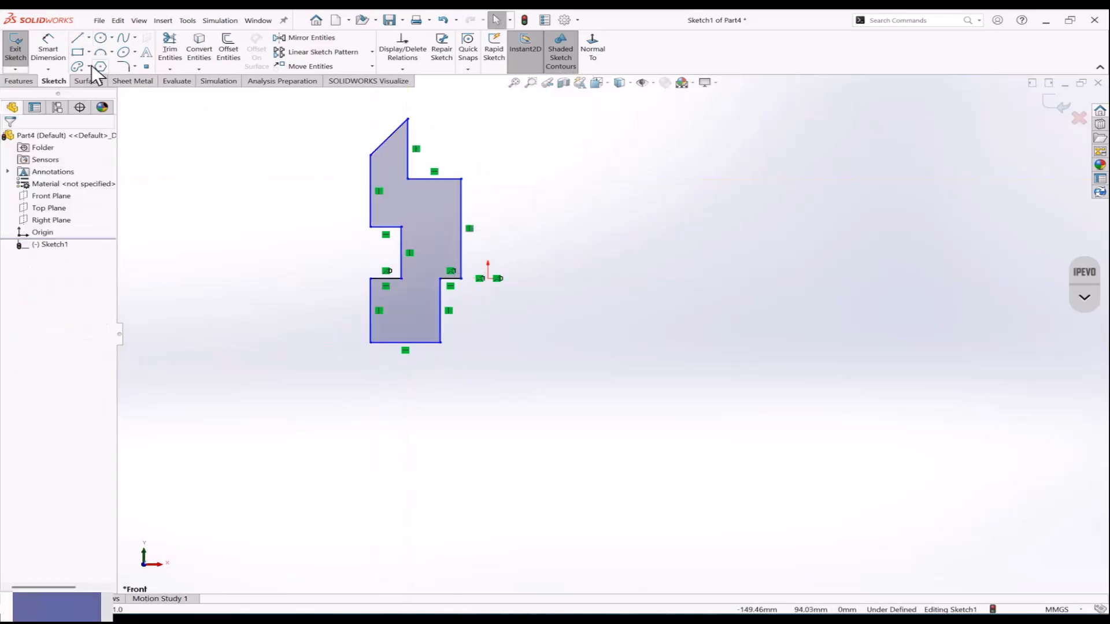
# Step: Draw a vertical centerline about 123 mm long through the origin, beside the profile
pyautogui.click(88, 37)
pyautogui.click(110, 65)
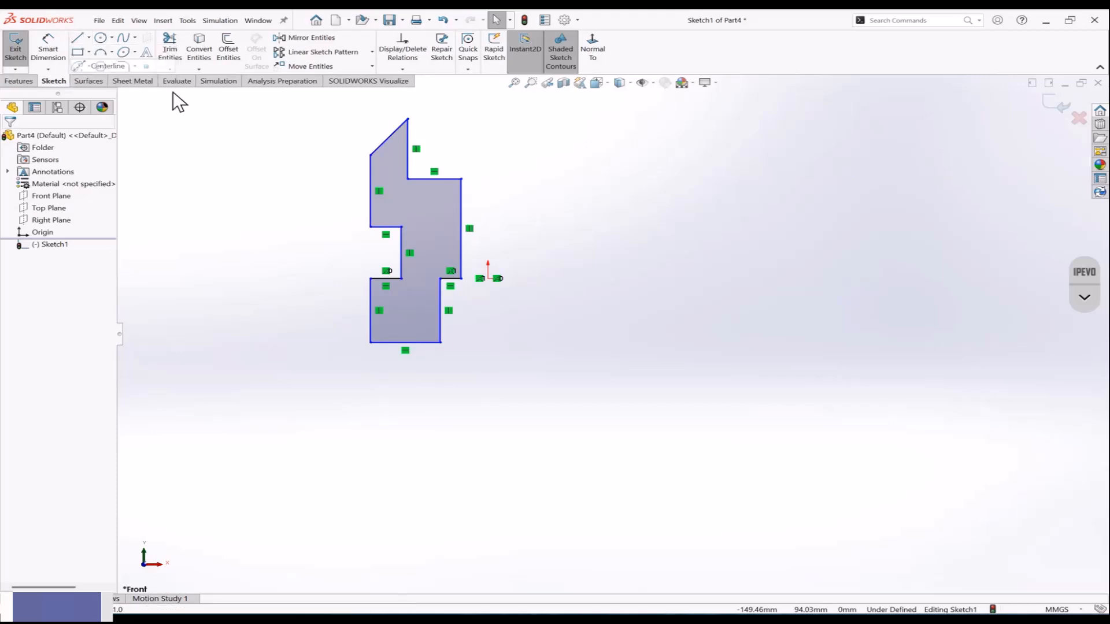
pyautogui.click(488, 119)
pyautogui.click(488, 368)
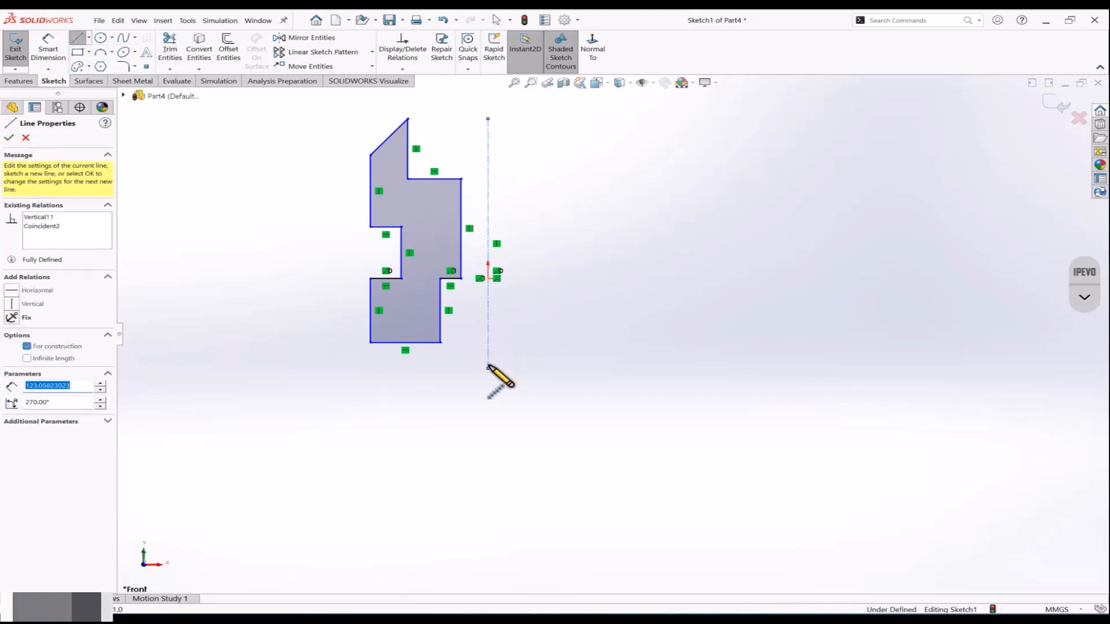
pyautogui.press('Escape')
pyautogui.scroll(1, 577, 223)
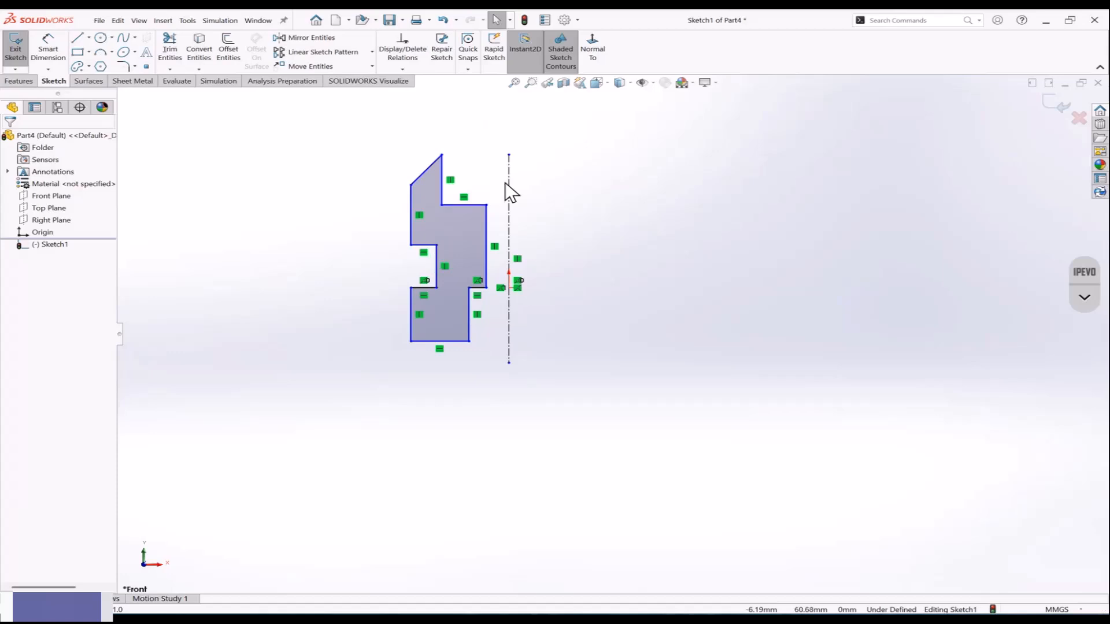
pyautogui.scroll(-1, 559, 144)
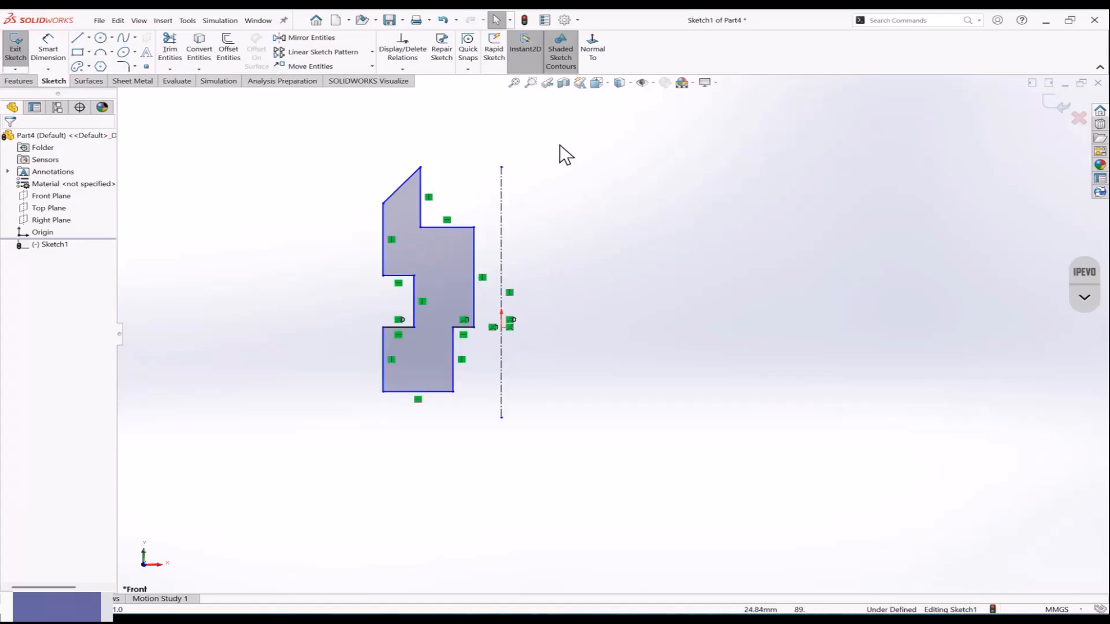
# Step: Mirror all twelve lines of the profile about the vertical centerline, keeping the original
pyautogui.click(311, 38)
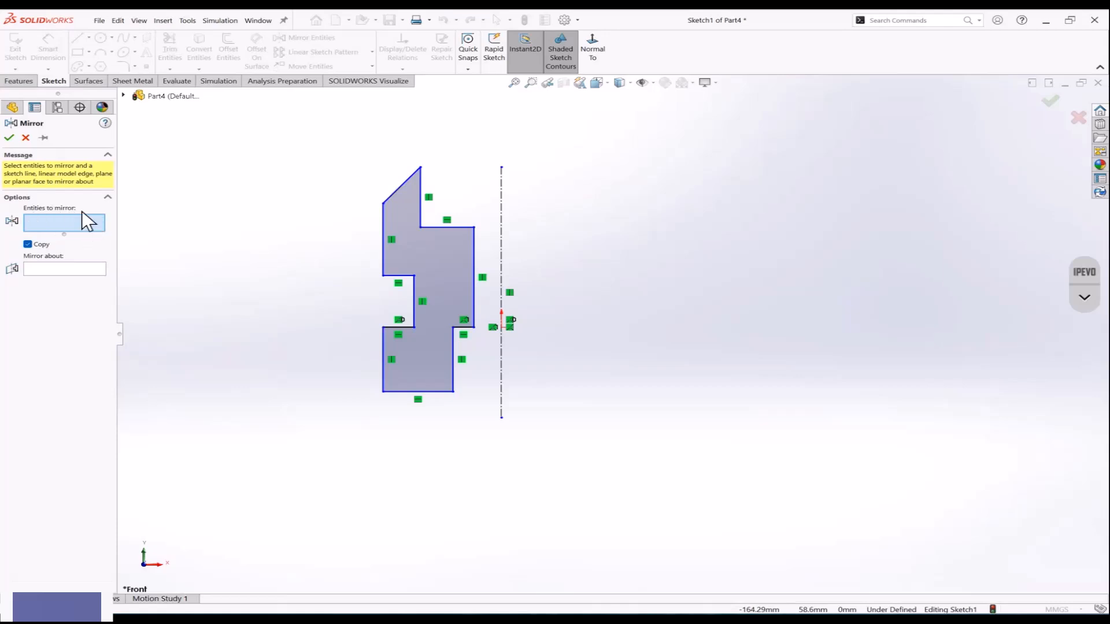
pyautogui.moveTo(334, 135); pyautogui.dragTo(487, 433)
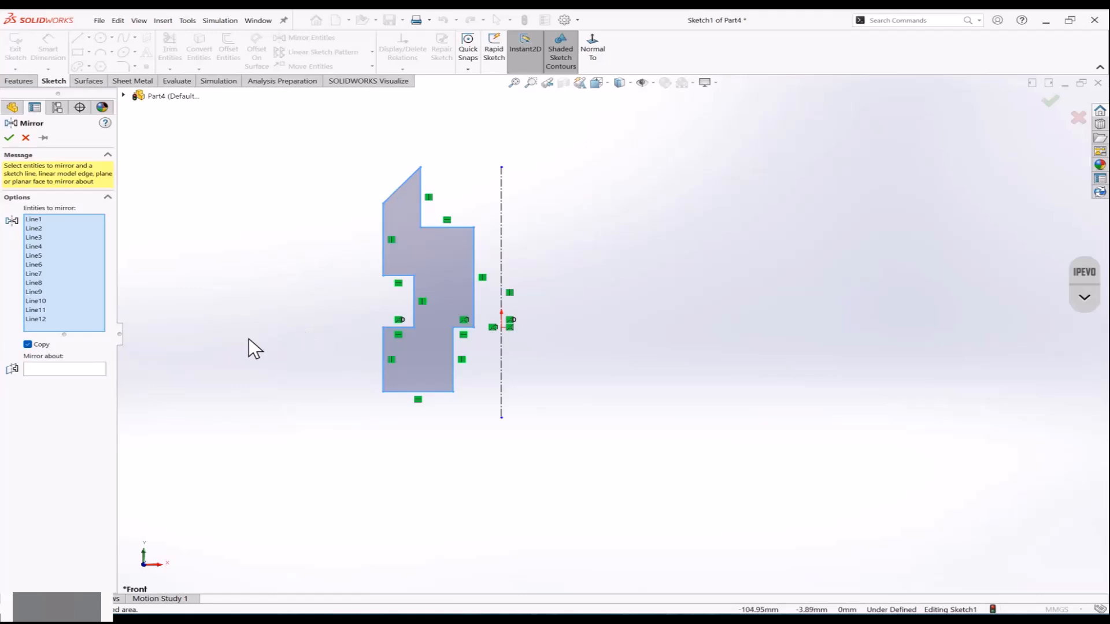
pyautogui.click(58, 370)
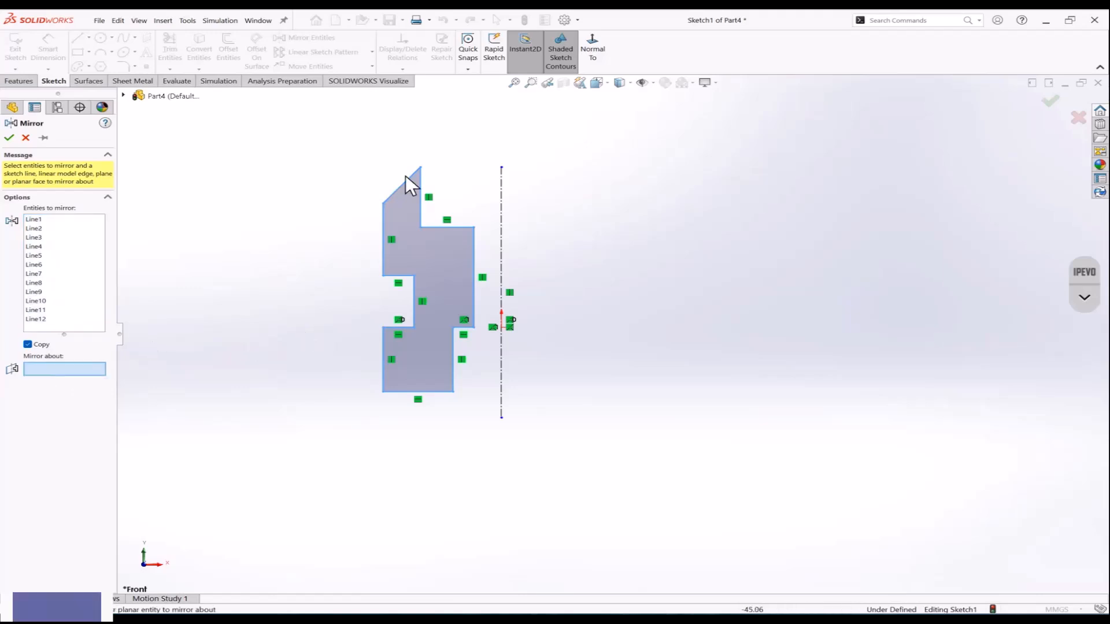
pyautogui.click(500, 194)
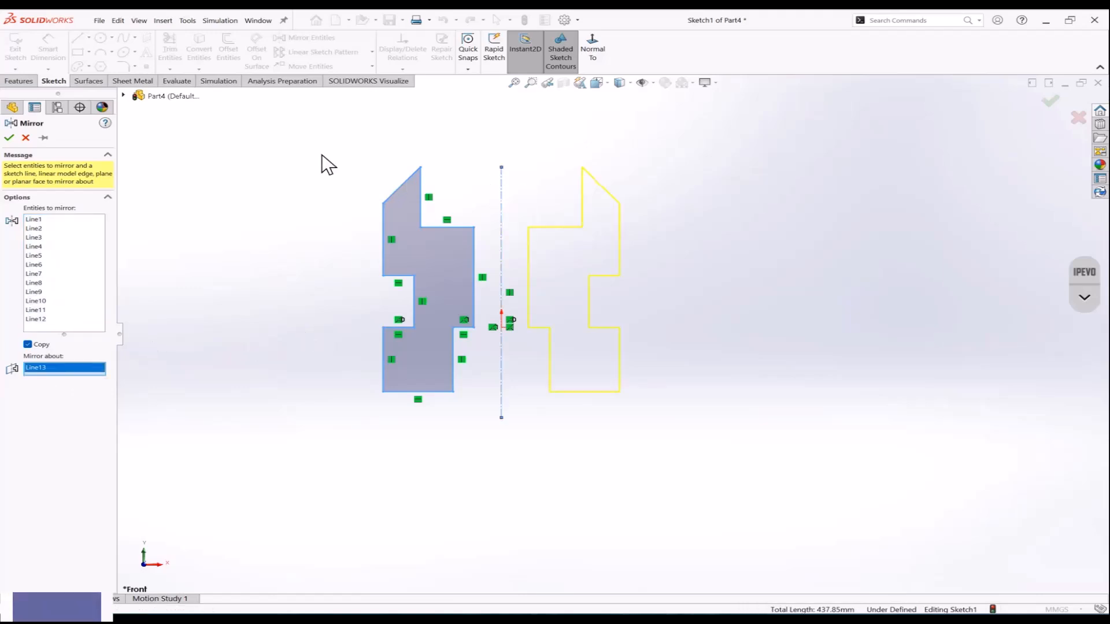
pyautogui.click(9, 138)
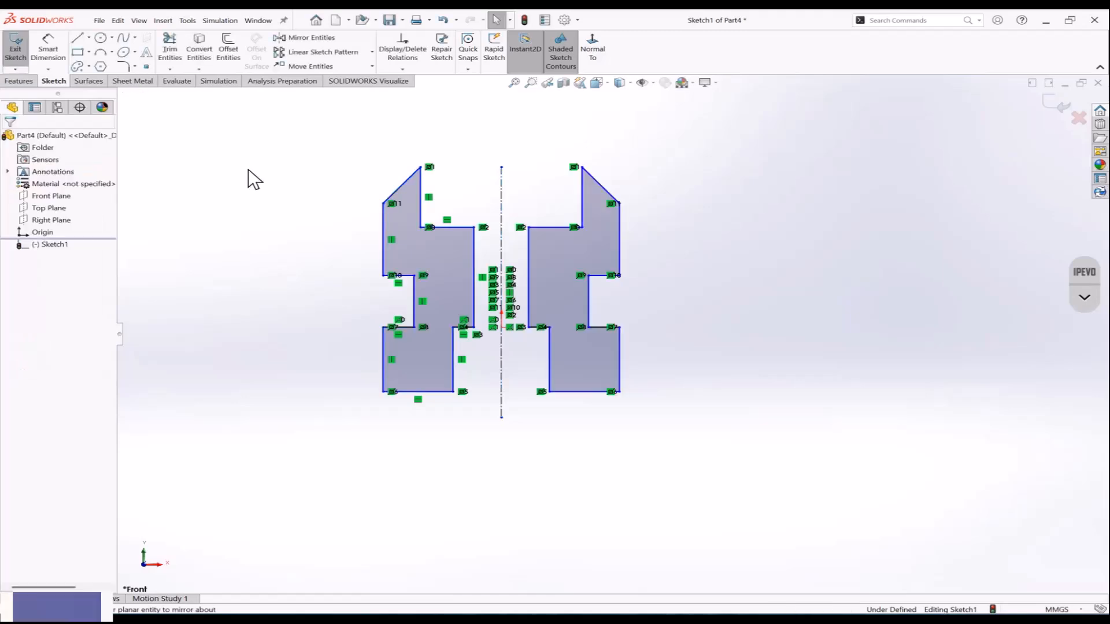
pyautogui.scroll(1, 248, 169)
pyautogui.scroll(-1, 384, 327)
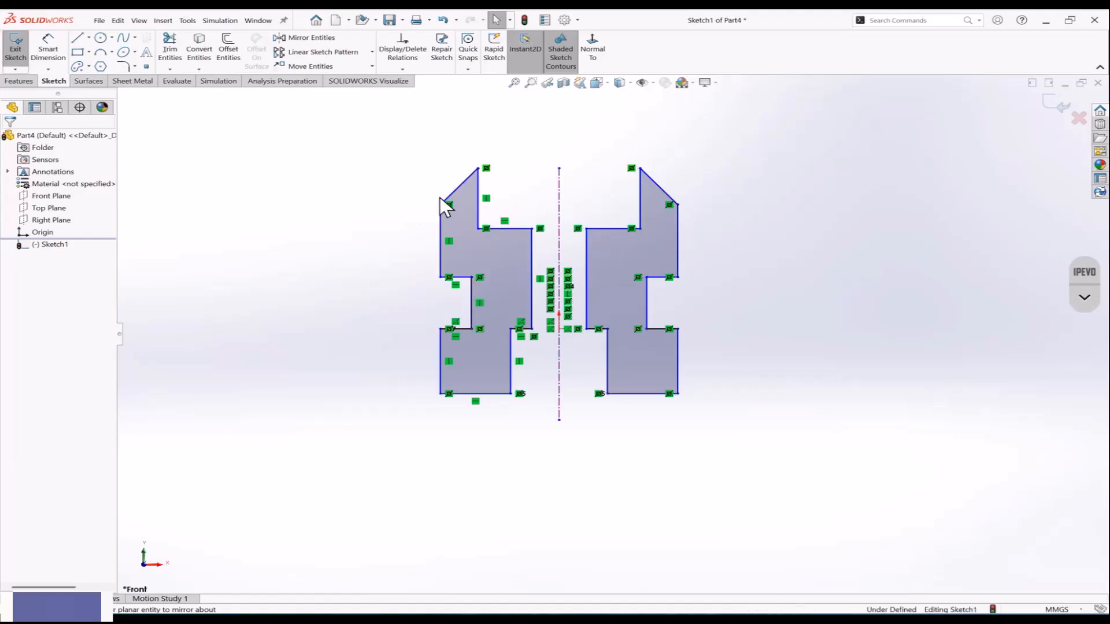
# Step: Hide the sketch relation symbols in the graphics view
pyautogui.click(653, 83)
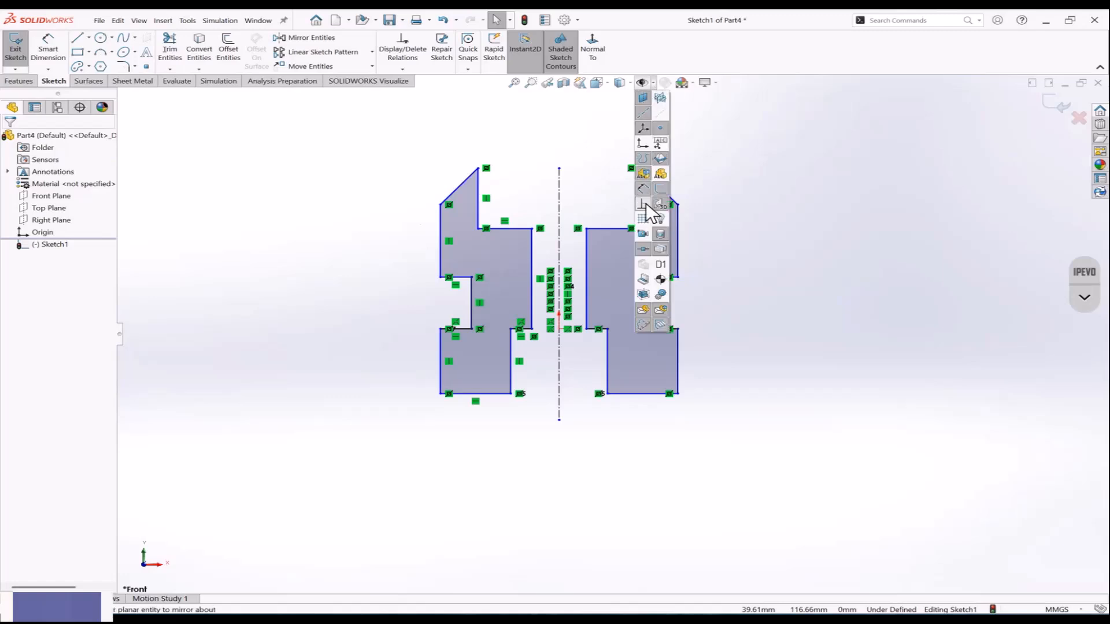
pyautogui.click(647, 203)
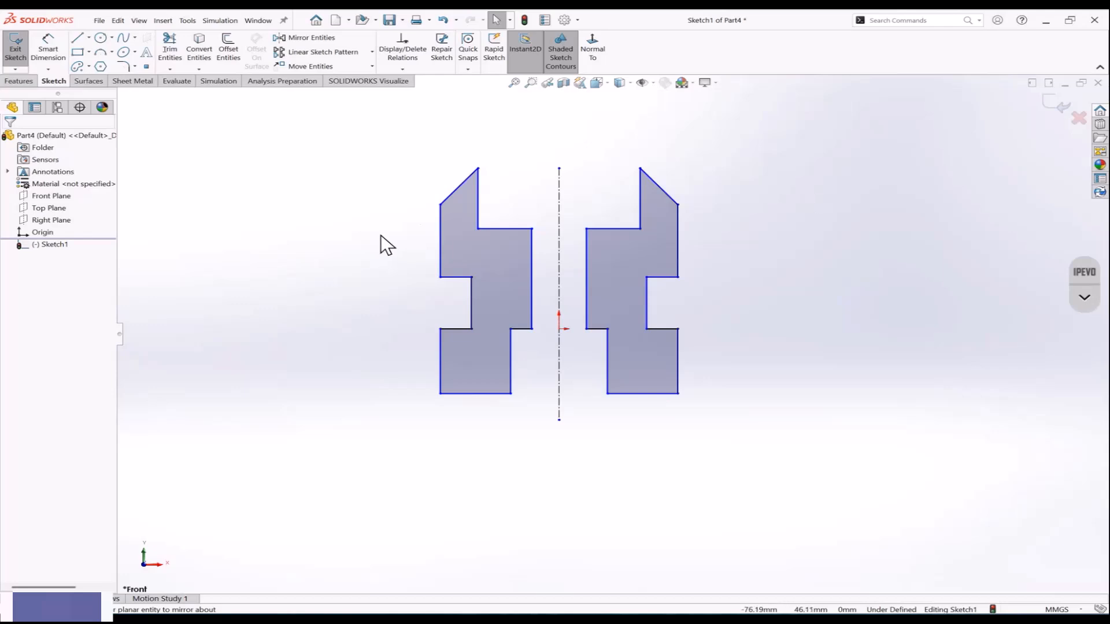
# Step: Undo the mirror of the profile
pyautogui.hotkey('ctrl', 'z')
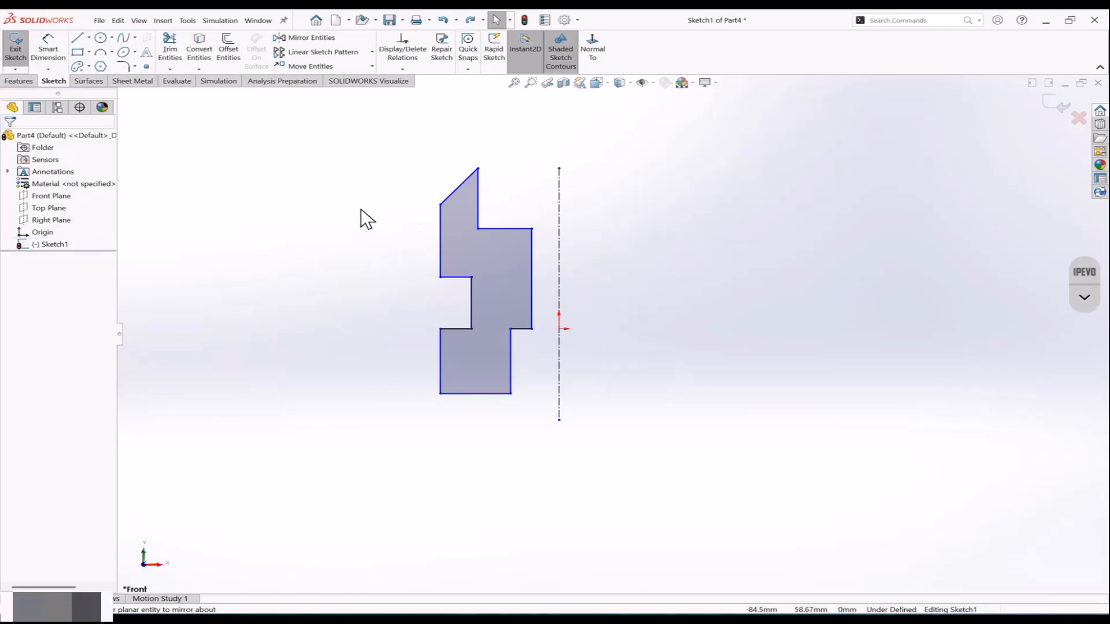
# Step: Mirror all twelve lines of the profile about the vertical centerline without keeping the original
pyautogui.click(307, 38)
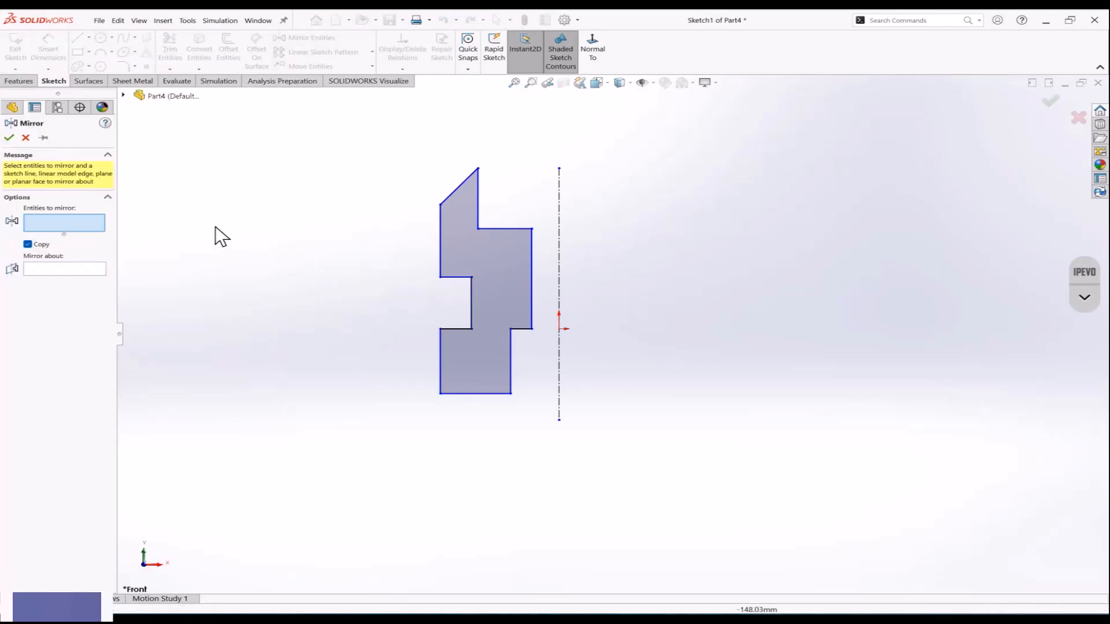
pyautogui.moveTo(397, 144)
pyautogui.mouseDown()
pyautogui.moveTo(428, 165)
pyautogui.moveTo(529, 430)
pyautogui.moveTo(542, 428)
pyautogui.mouseUp()
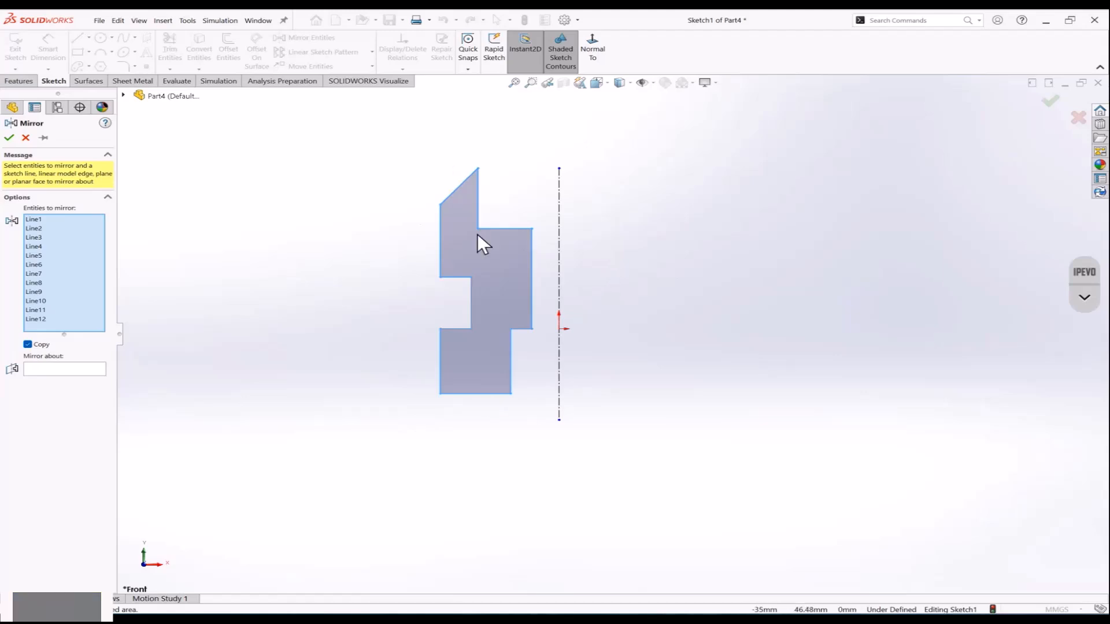
pyautogui.click(27, 344)
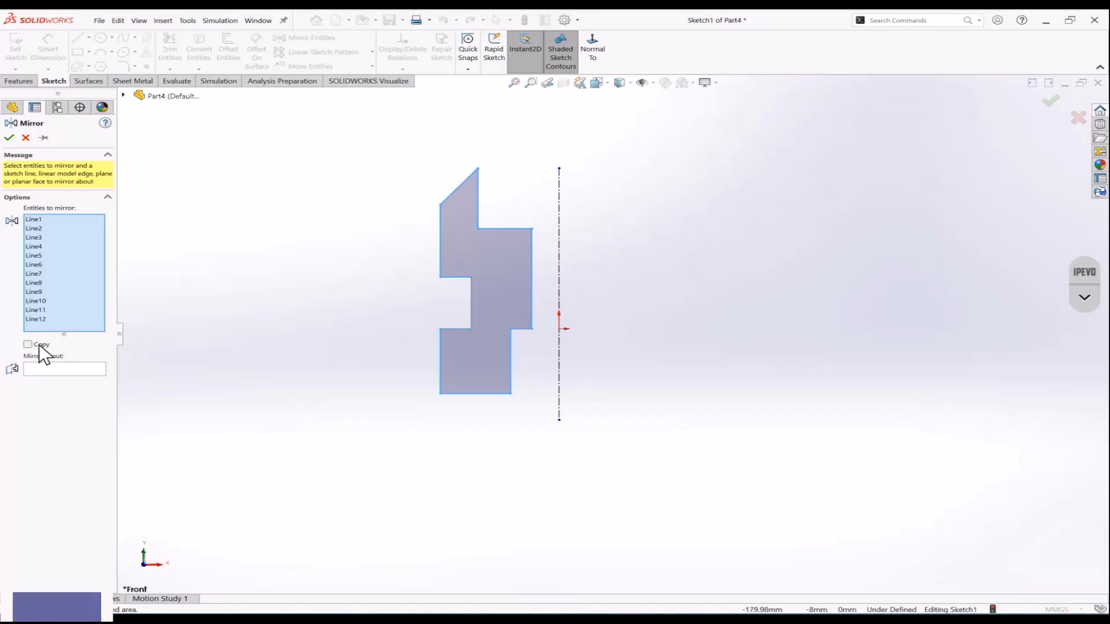
pyautogui.click(69, 369)
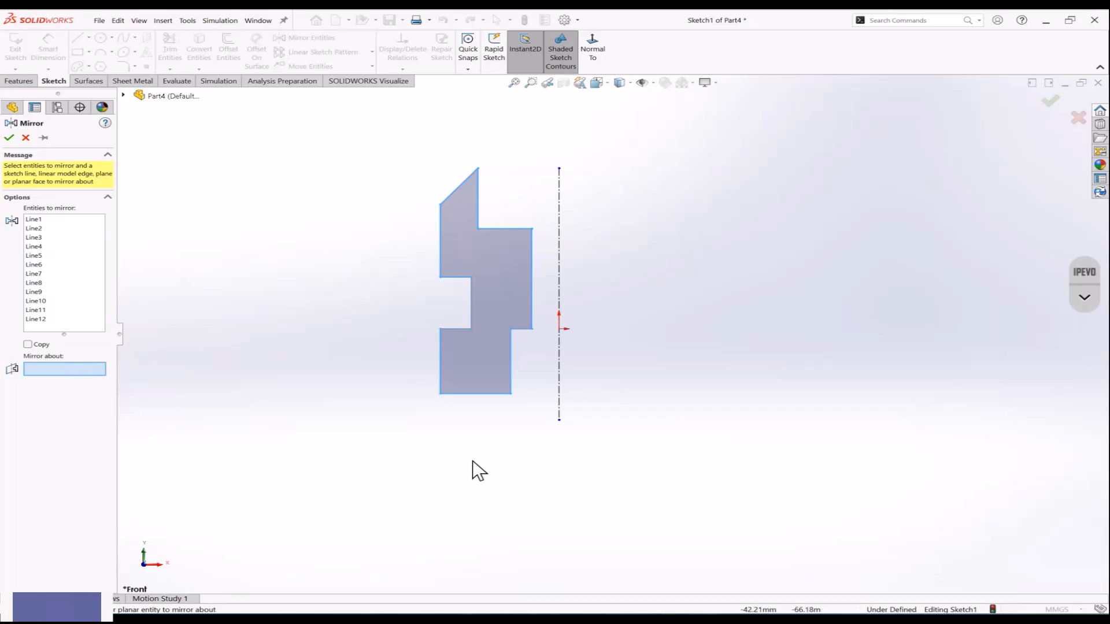
pyautogui.click(559, 378)
pyautogui.rightClick(560, 376)
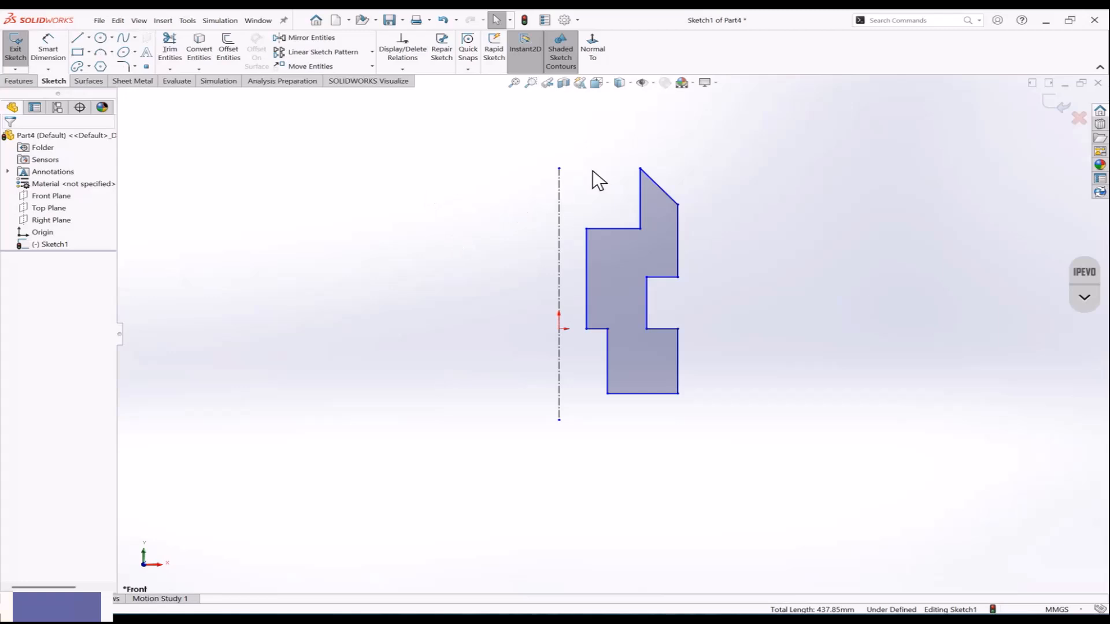
# Step: Delete the entire mirrored profile, leaving only the vertical centerline
pyautogui.moveTo(577, 152); pyautogui.dragTo(715, 429)
pyautogui.press('Delete')
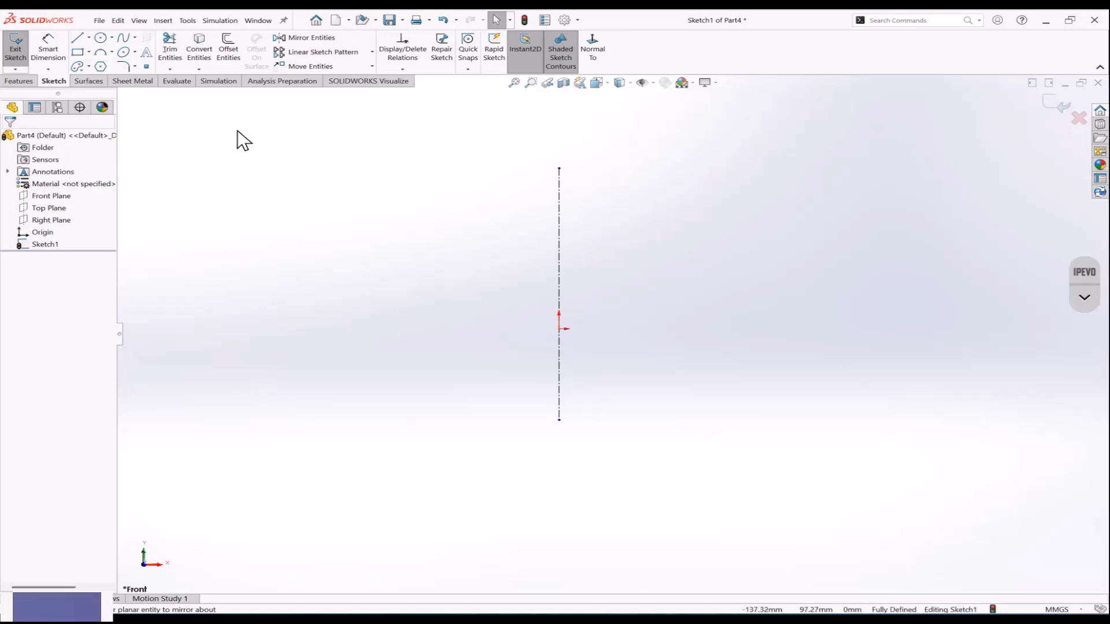
# Step: Find the Dynamic Mirror Entities command and turn on dynamic mirroring about the vertical centerline
pyautogui.click(190, 22)
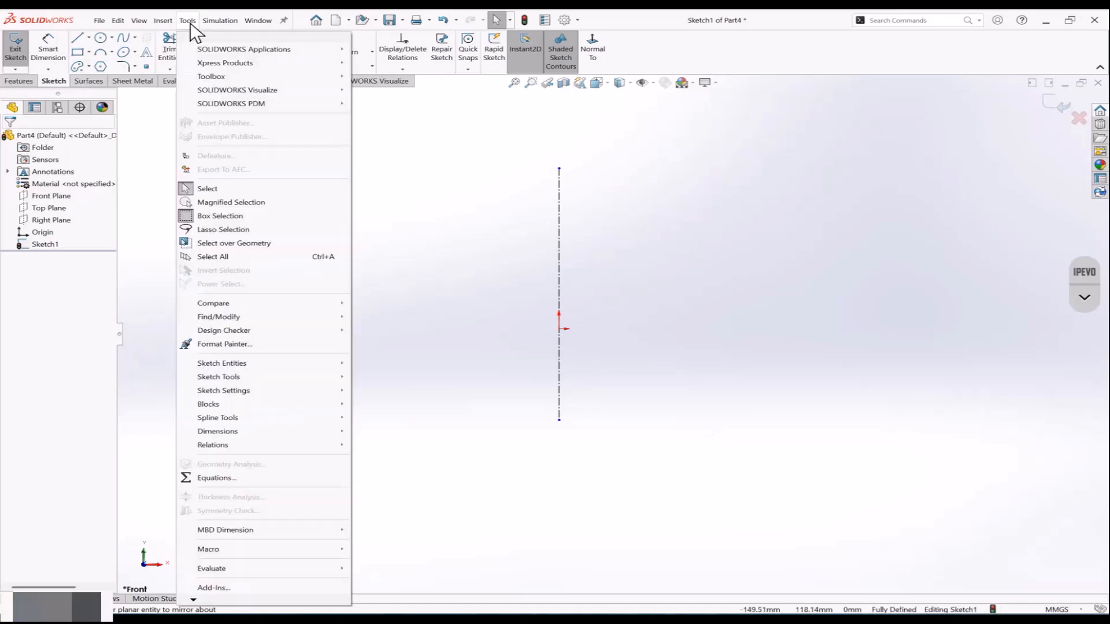
pyautogui.moveTo(245, 379)
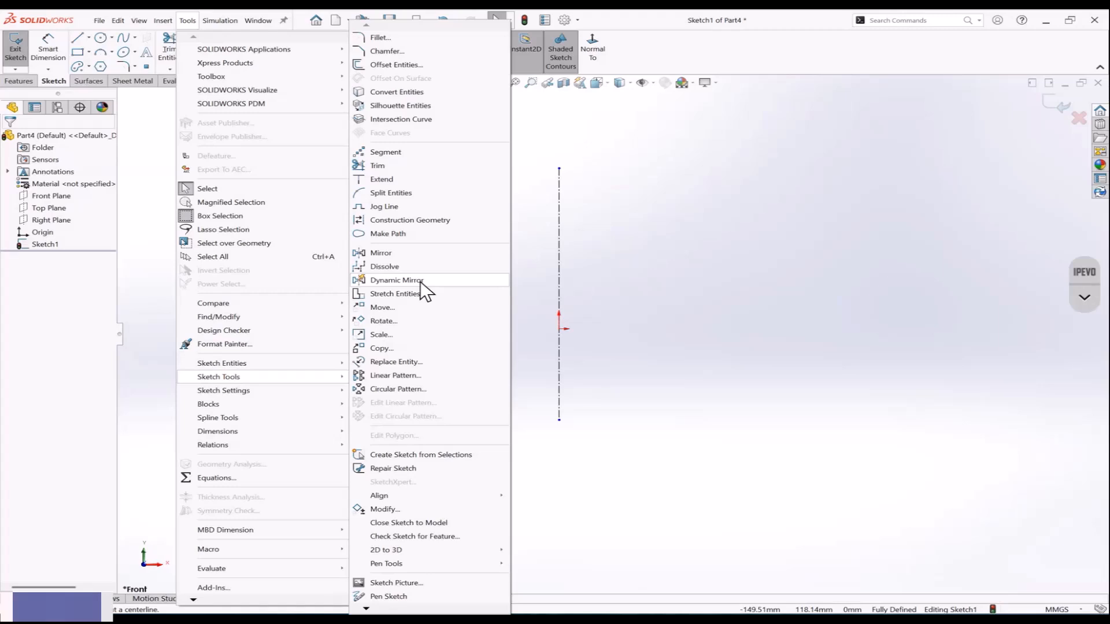
pyautogui.click(397, 281)
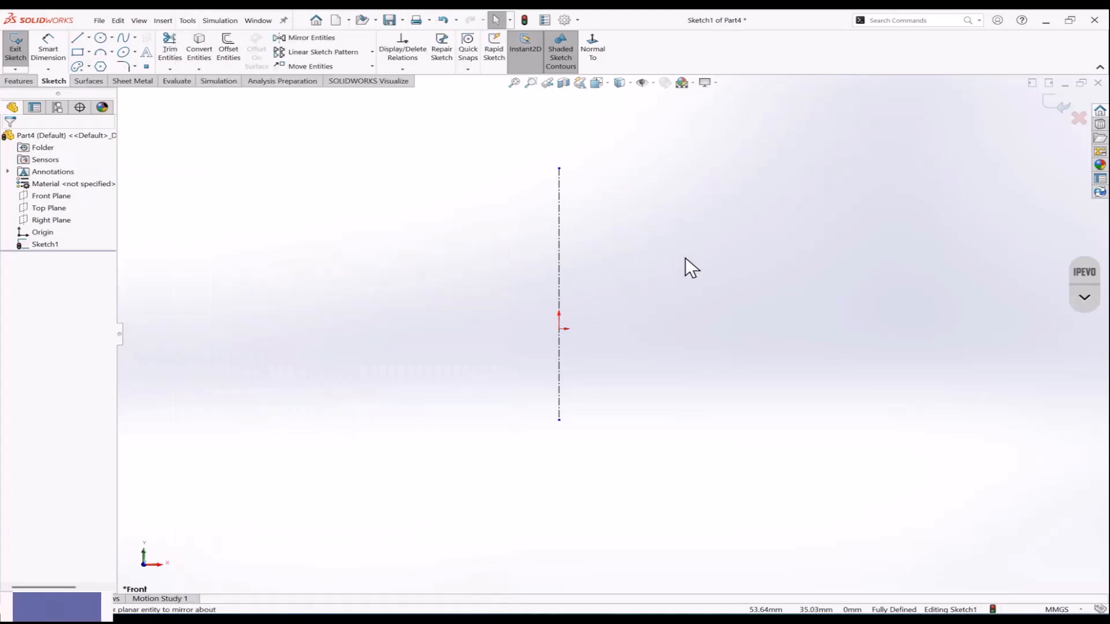
pyautogui.click(889, 21)
pyautogui.press('capslock')
pyautogui.write('D')
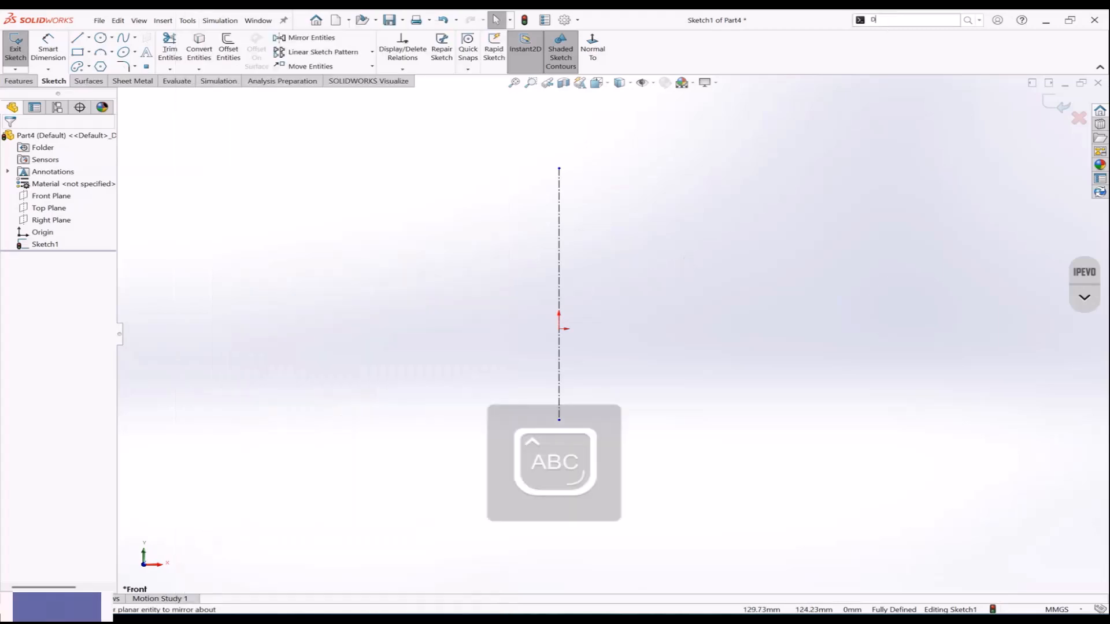
pyautogui.press('capslock')
pyautogui.write('ynamic')
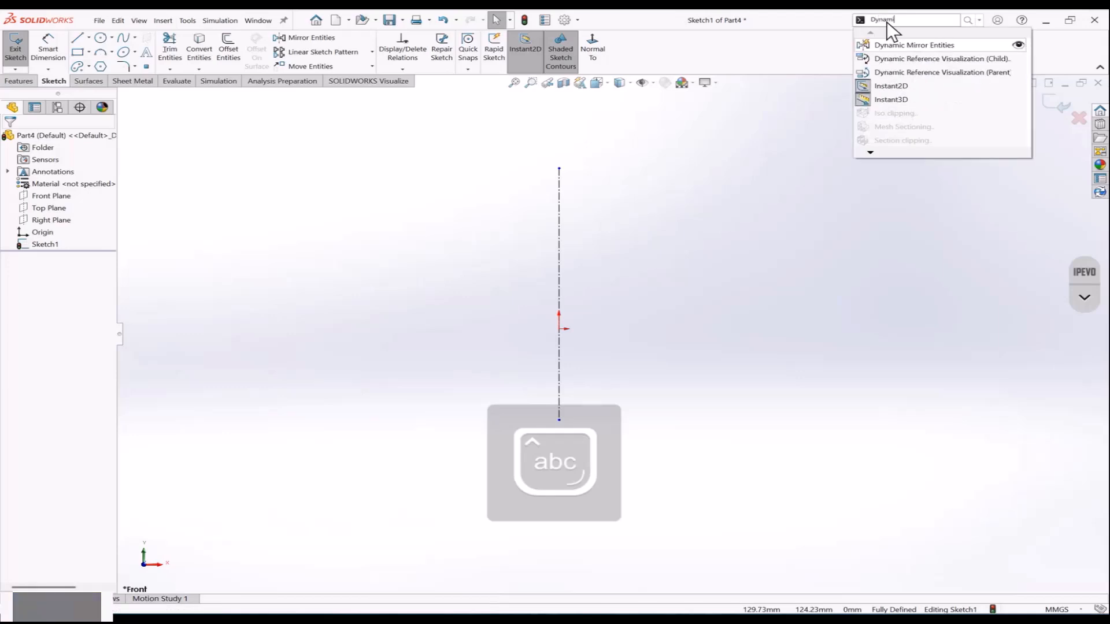
pyautogui.click(927, 44)
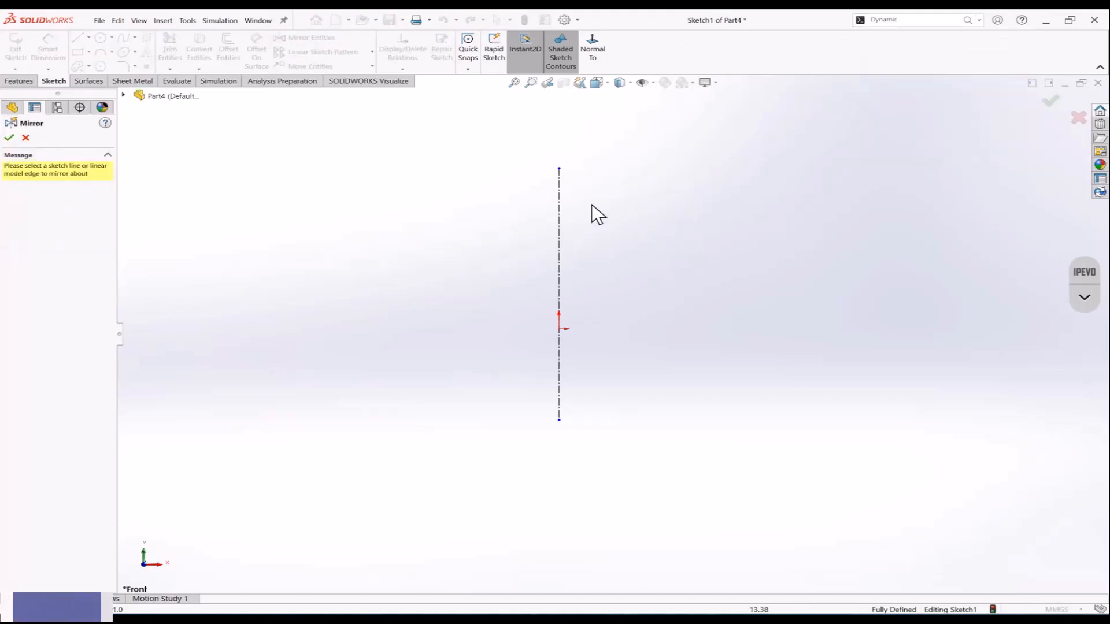
pyautogui.click(559, 213)
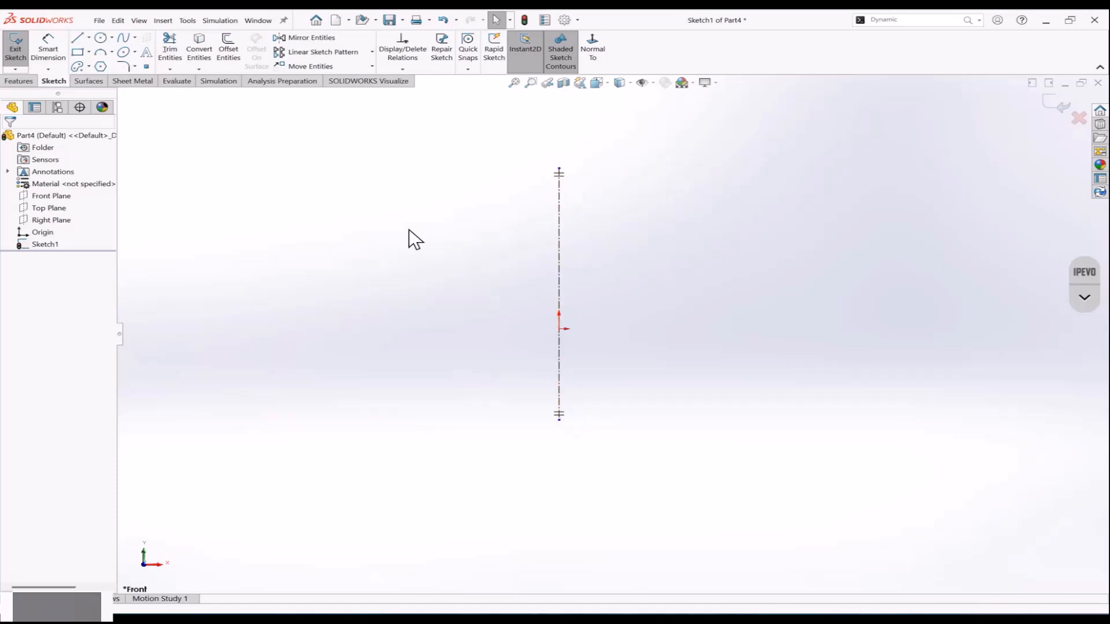
# Step: Draw the outer side of a new profile left of the centerline: a sloped line about 31 mm long, then vertical edges with a rectangular notch
pyautogui.click(78, 40)
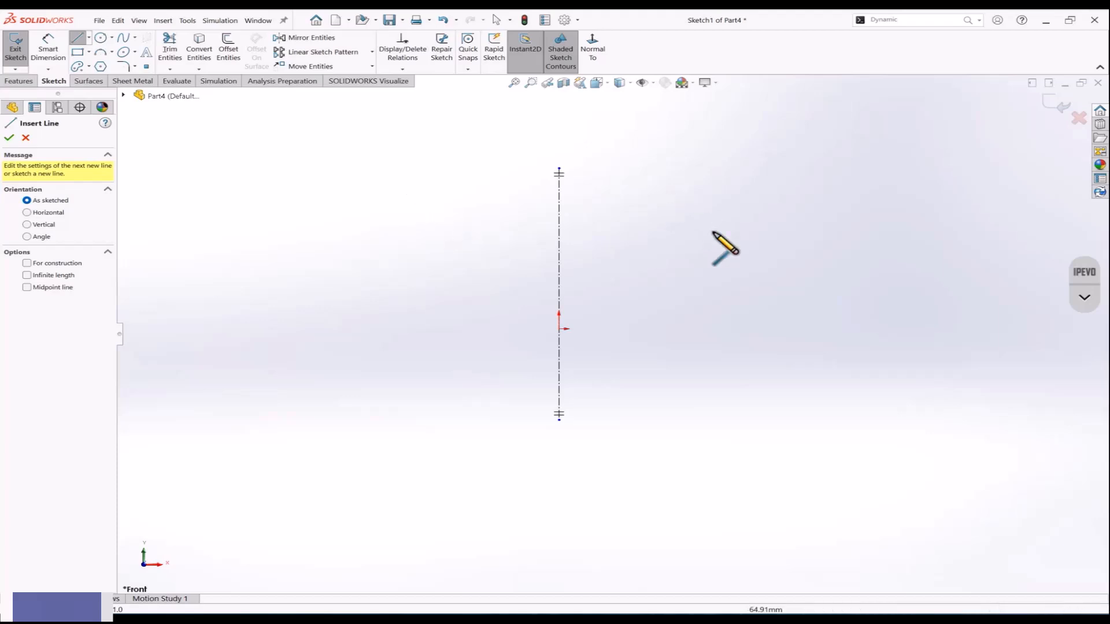
pyautogui.moveTo(479, 180); pyautogui.dragTo(414, 208)
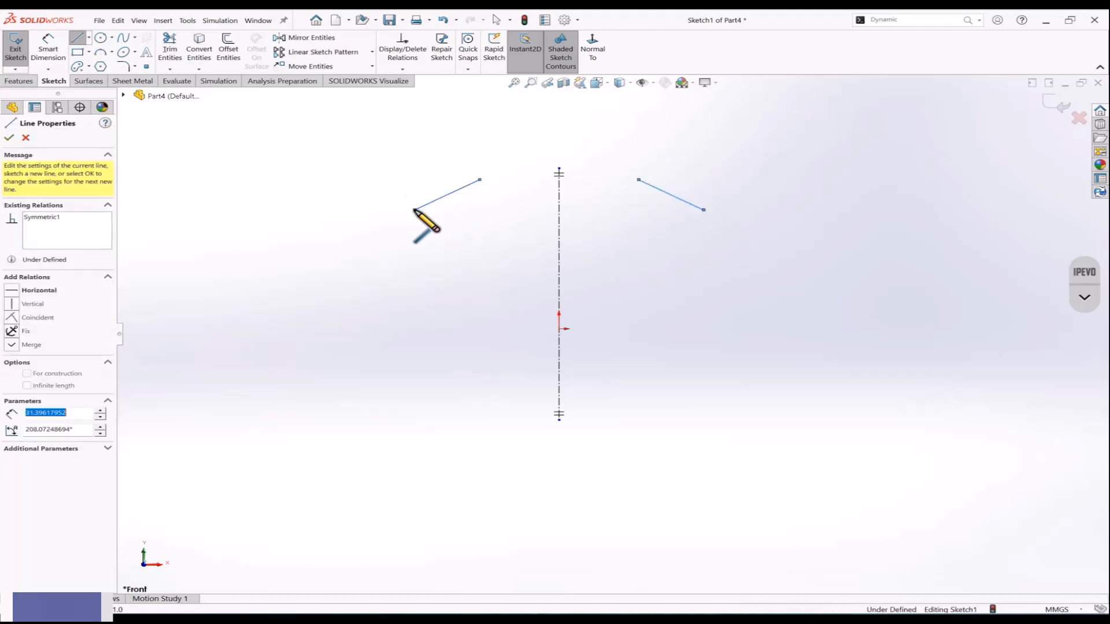
pyautogui.click(415, 210)
pyautogui.click(415, 247)
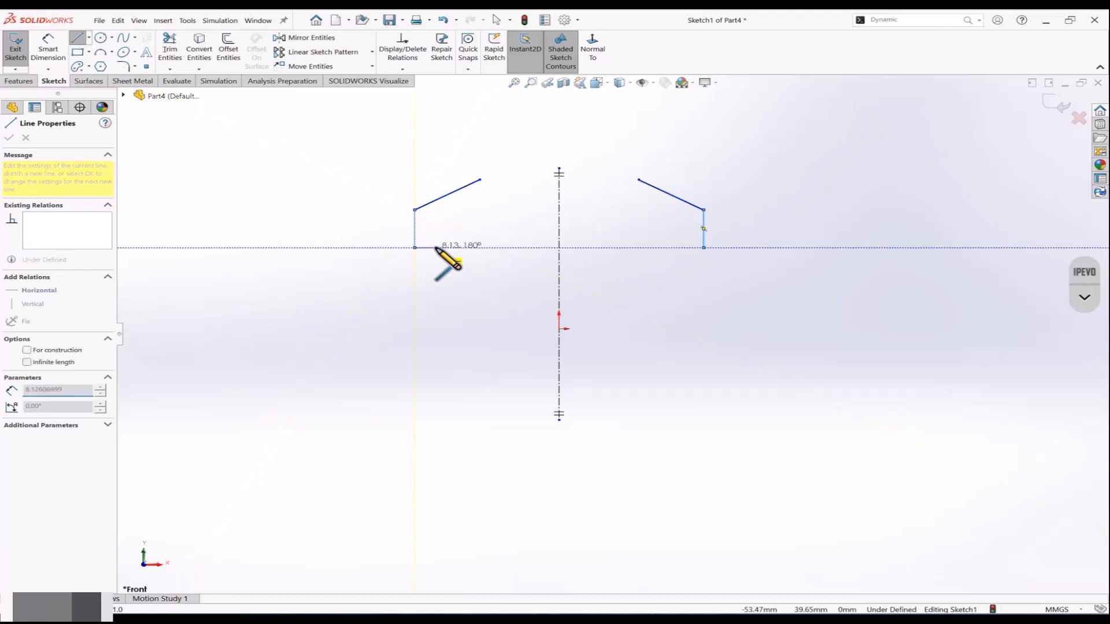
pyautogui.click(443, 247)
pyautogui.click(443, 301)
pyautogui.click(415, 300)
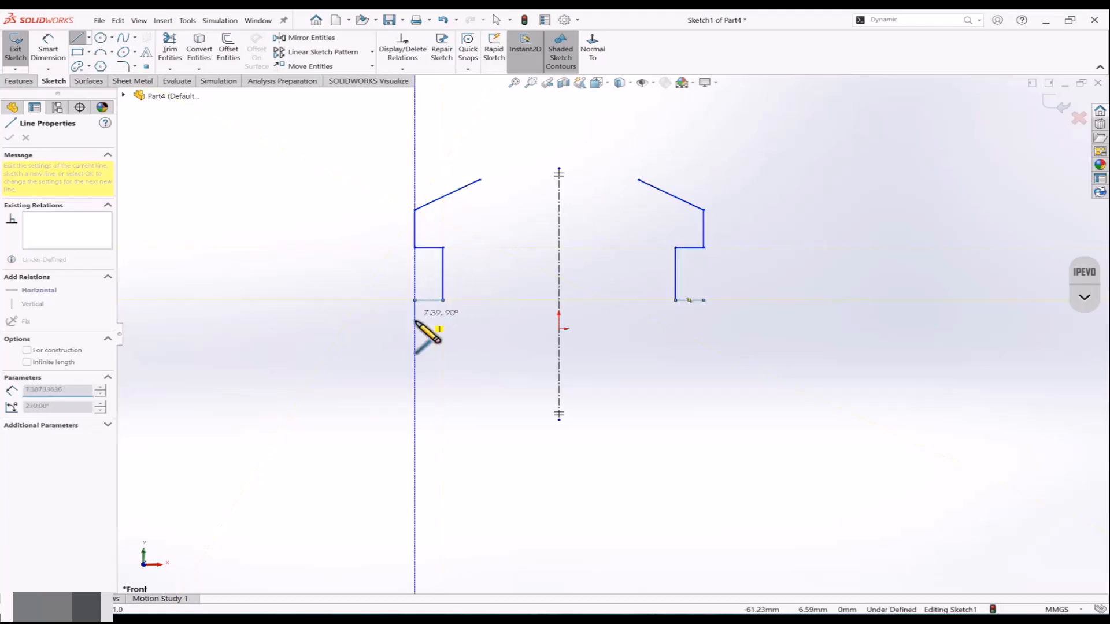
pyautogui.click(415, 372)
# Step: Draw the profile's stepped bottom and recessed inner side, closing it at the start point with a sloped line about 36 mm long
pyautogui.click(465, 372)
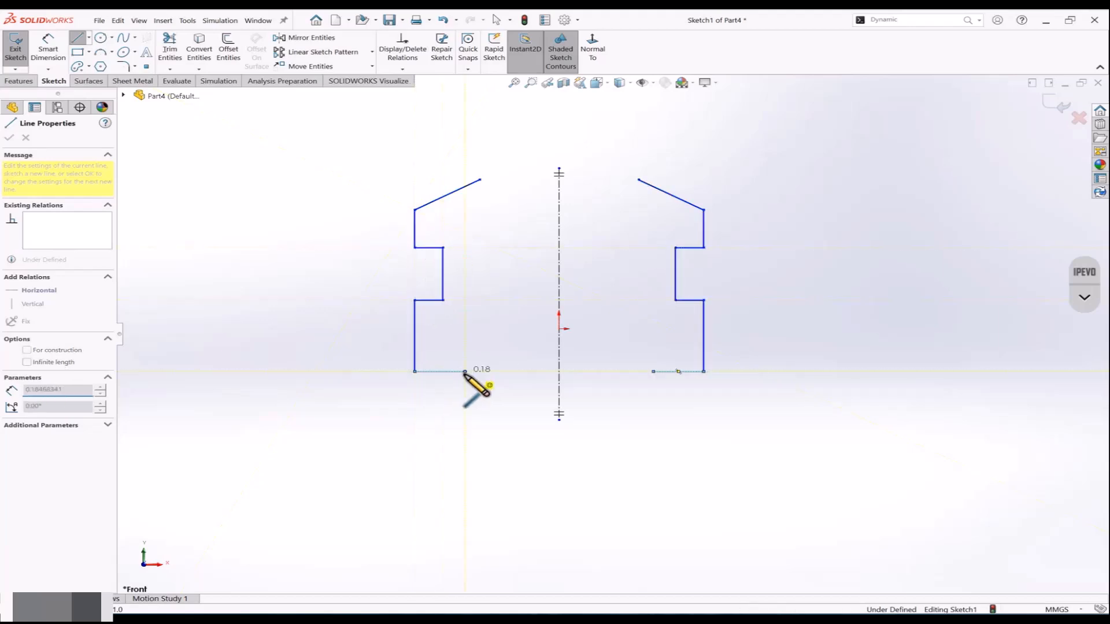
pyautogui.click(465, 416)
pyautogui.click(521, 416)
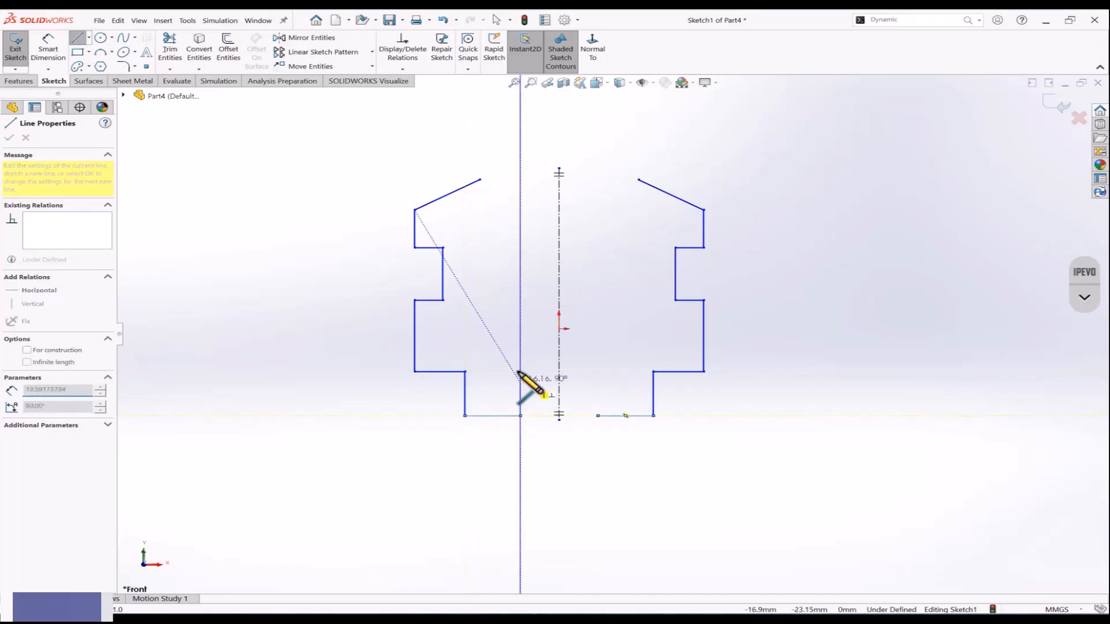
pyautogui.click(520, 317)
pyautogui.click(487, 318)
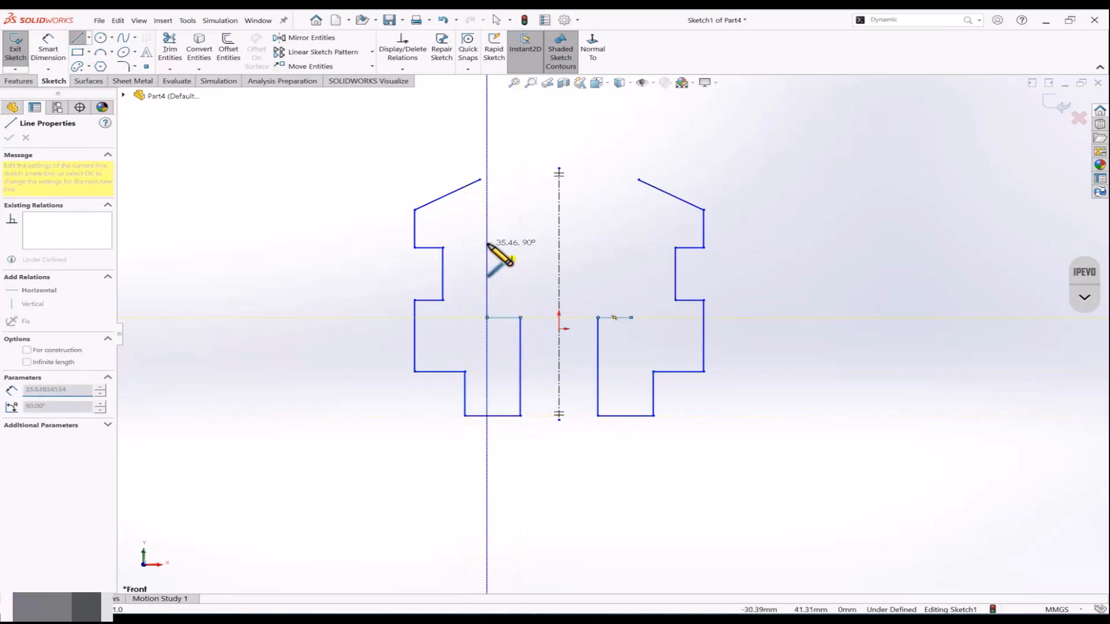
pyautogui.click(486, 243)
pyautogui.click(526, 242)
pyautogui.click(480, 180)
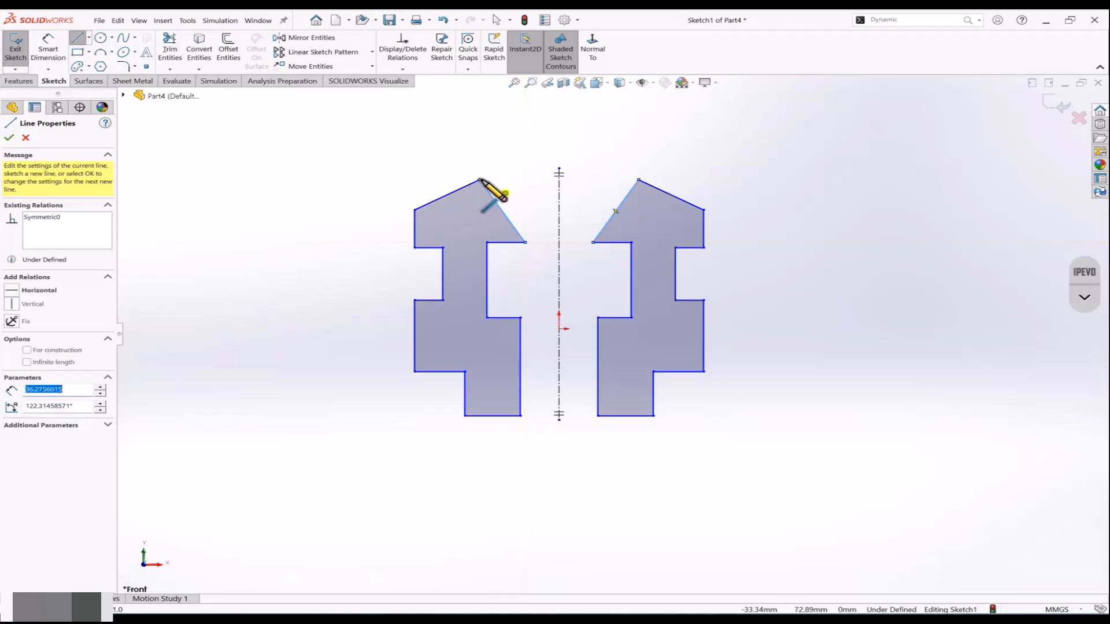
pyautogui.press('Escape')
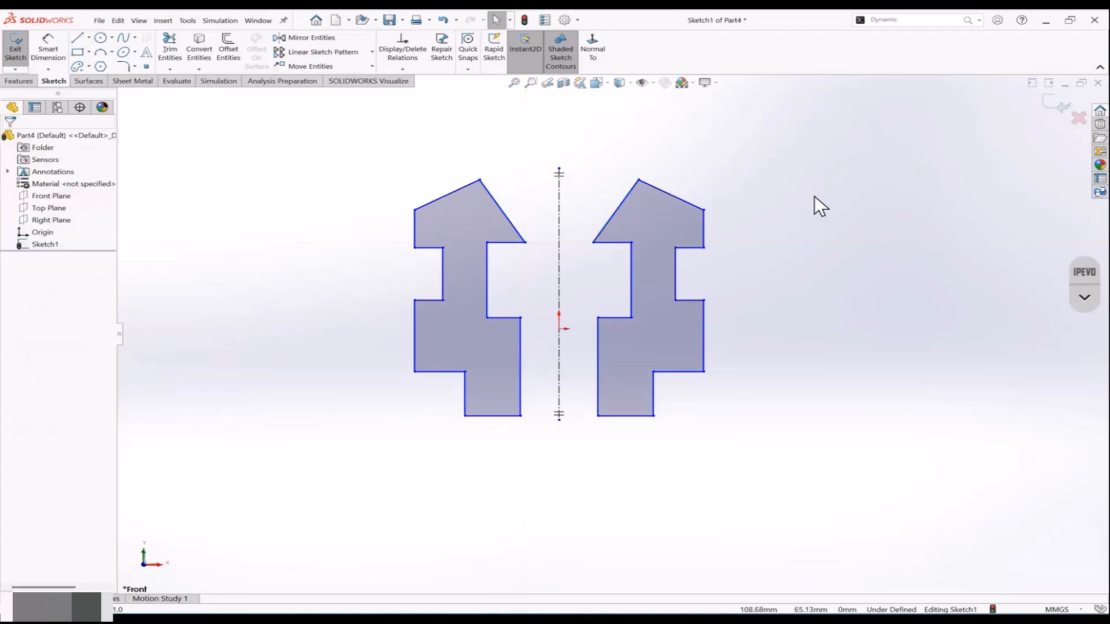
# Step: Draw a circle of about 5 mm radius inside the left profile's lower part and a slightly larger one outside its notch
pyautogui.click(100, 38)
pyautogui.click(458, 338)
pyautogui.click(462, 351)
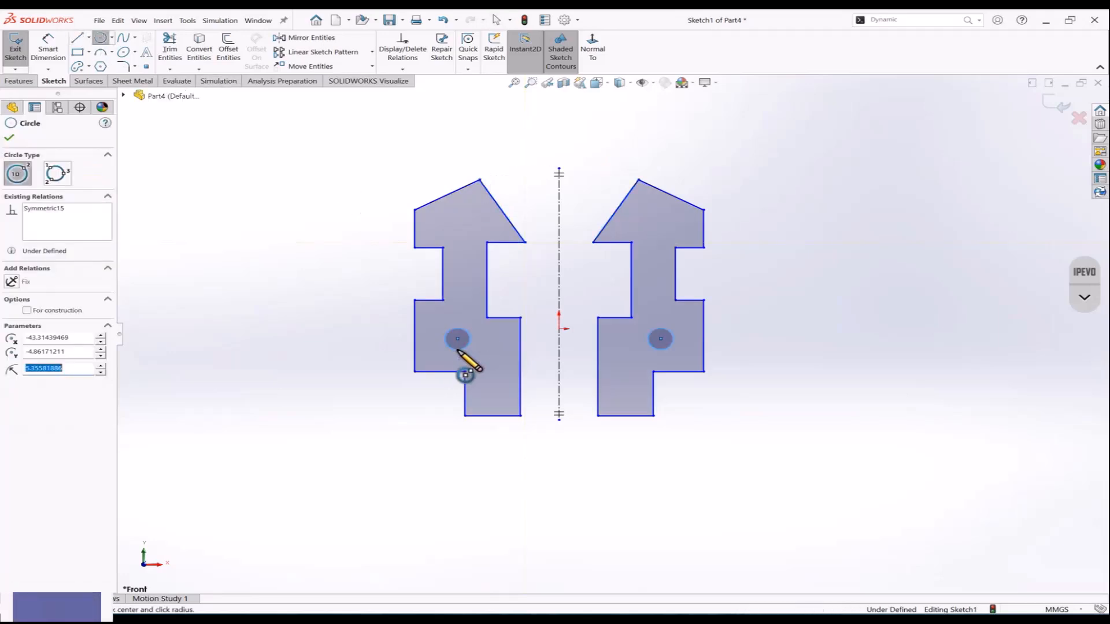
pyautogui.click(379, 268)
pyautogui.click(366, 275)
pyautogui.press('Escape')
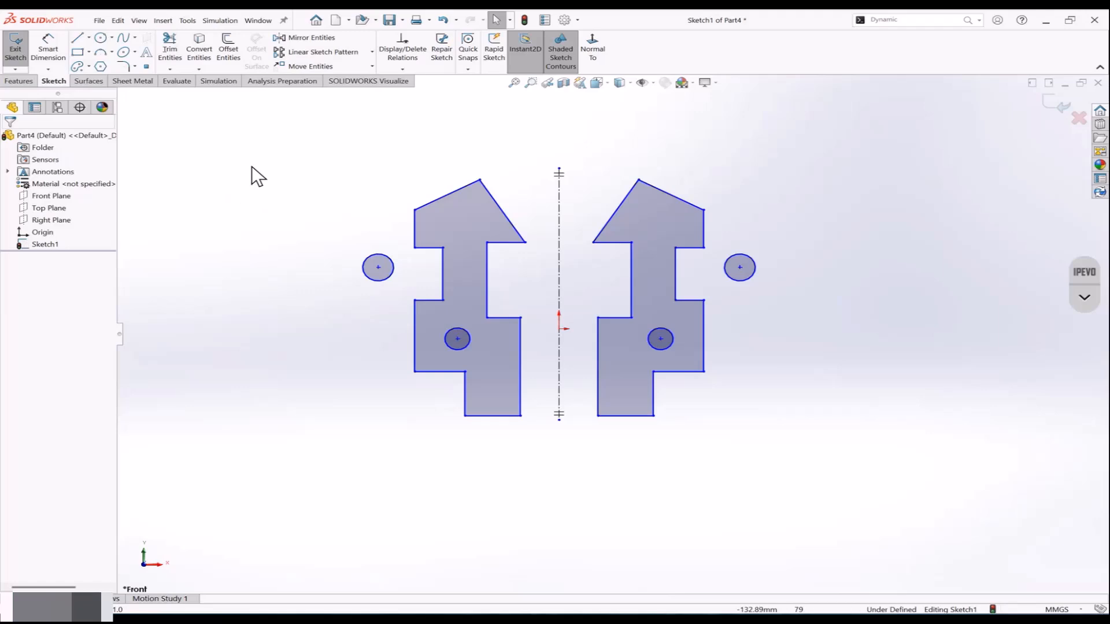
# Step: Delete the profiles and circles on both sides of the centerline
pyautogui.moveTo(300, 151); pyautogui.dragTo(519, 432)
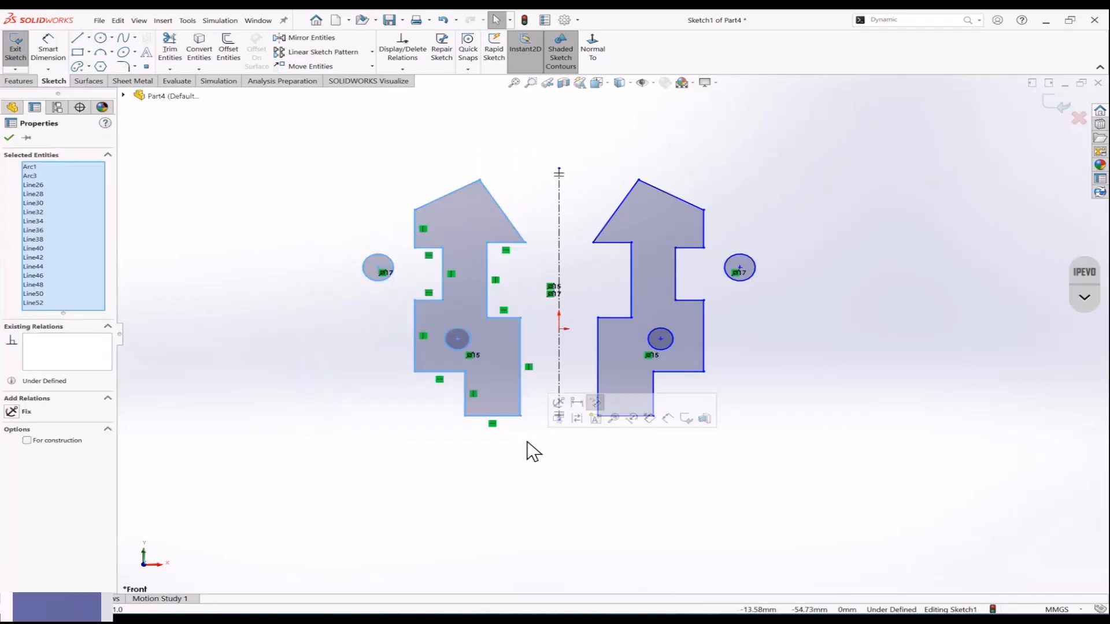
pyautogui.press('Delete')
pyautogui.moveTo(579, 149)
pyautogui.mouseDown()
pyautogui.moveTo(688, 351)
pyautogui.moveTo(787, 495)
pyautogui.mouseUp()
pyautogui.press('Delete')
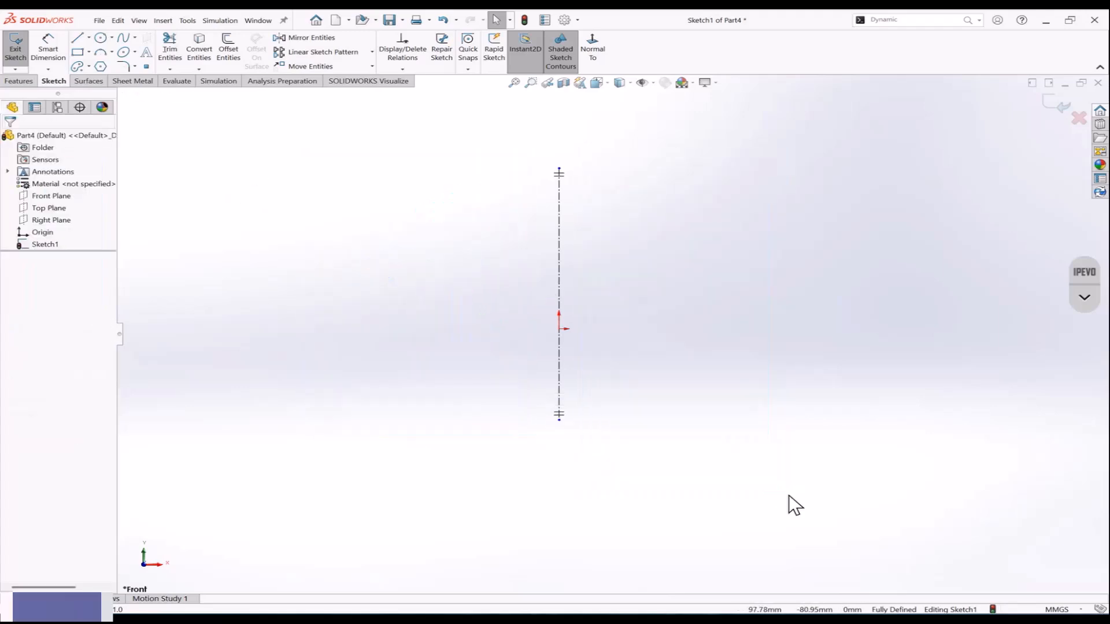
# Step: Delete the vertical centerline and set the viewport scene to Plain White
pyautogui.click(80, 39)
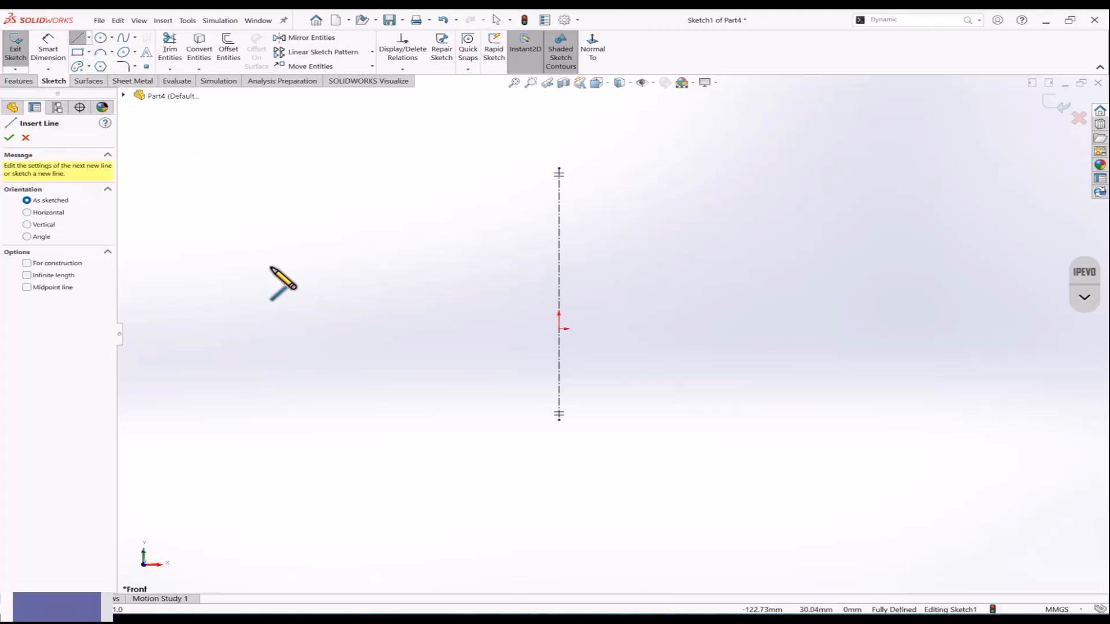
pyautogui.press('Escape')
pyautogui.moveTo(608, 141); pyautogui.dragTo(473, 447)
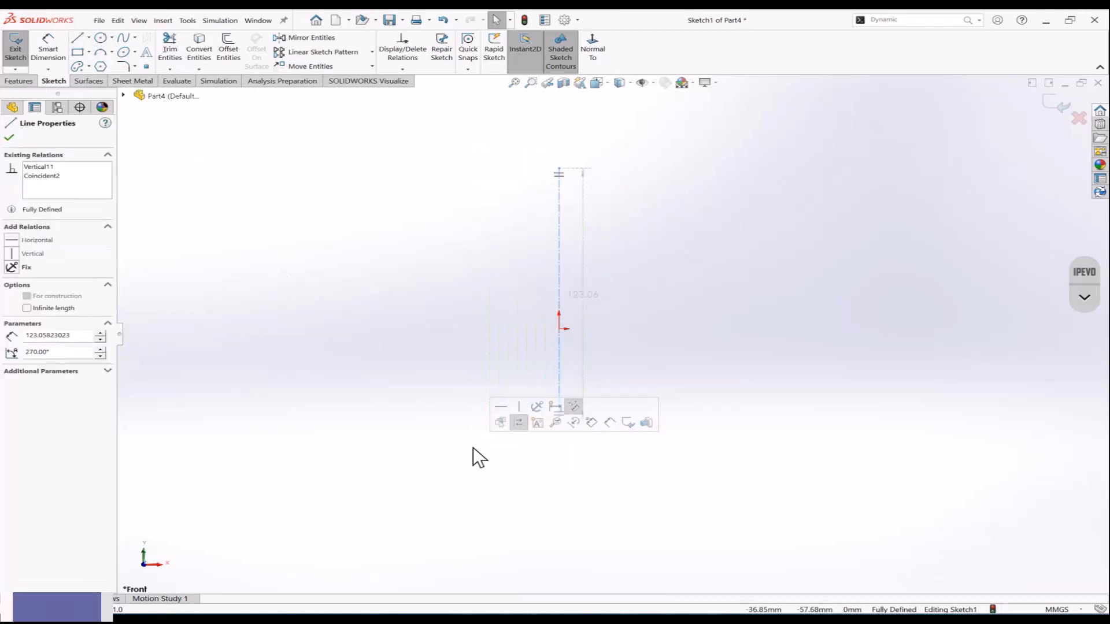
pyautogui.press('Delete')
pyautogui.click(546, 297)
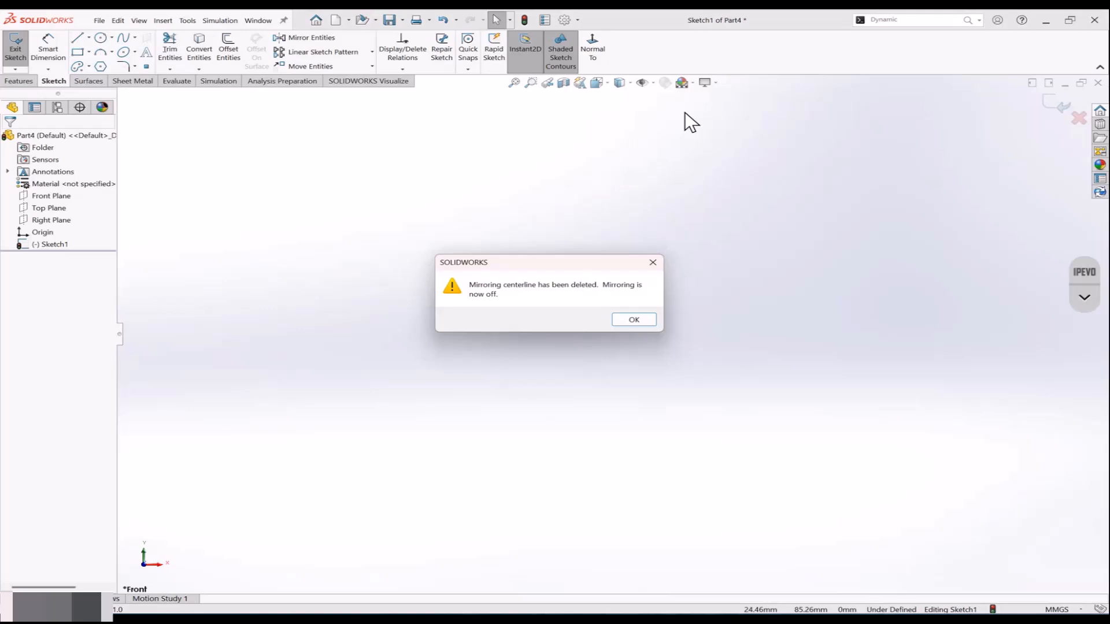
pyautogui.click(635, 320)
pyautogui.click(693, 82)
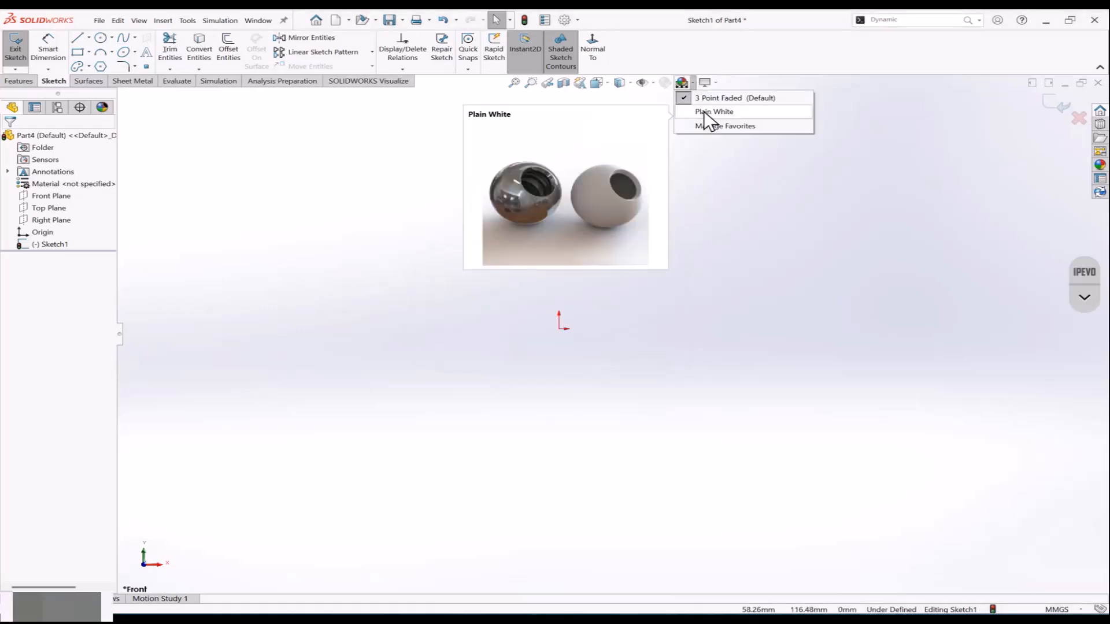
pyautogui.click(703, 110)
# Step: Draw a horizontal line about 106 mm long above the origin
pyautogui.click(79, 39)
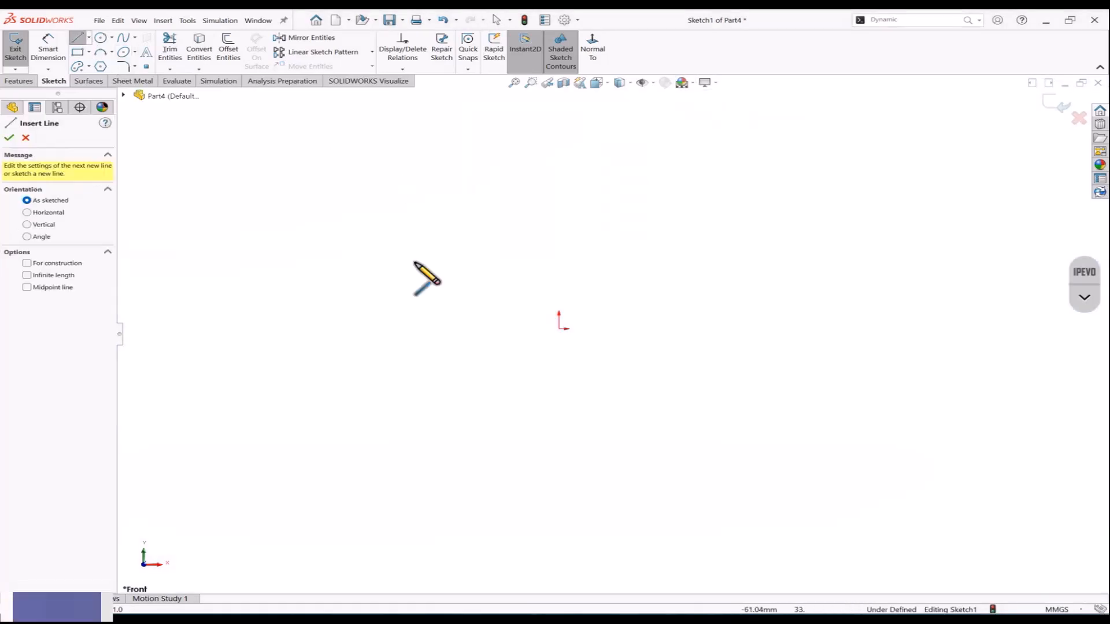
pyautogui.click(405, 275)
pyautogui.click(653, 276)
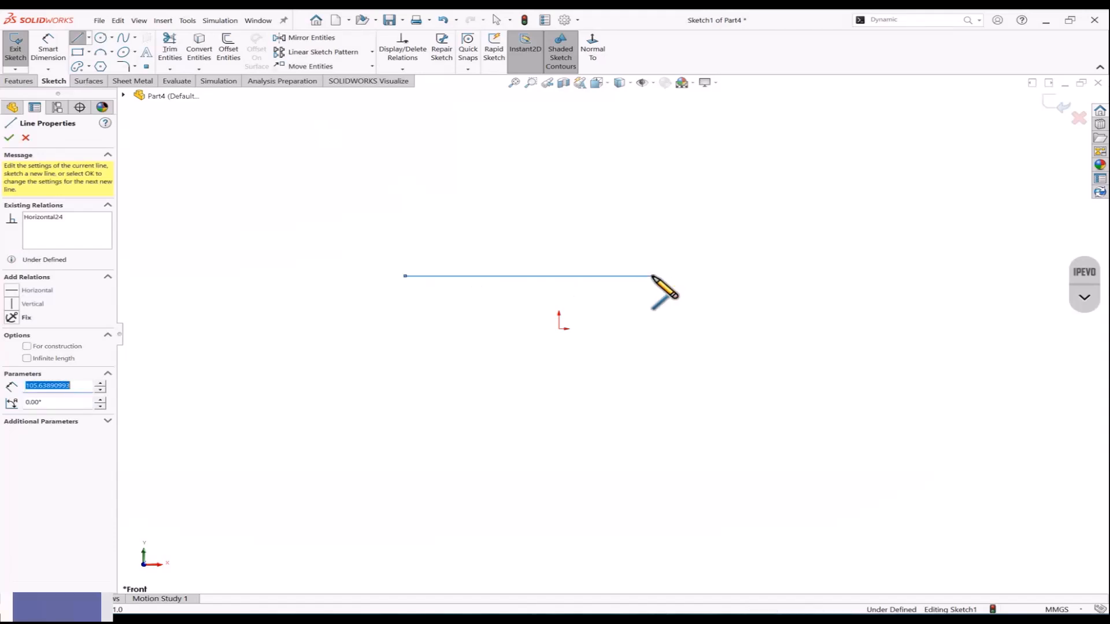
pyautogui.press('Escape')
# Step: Draw three connected lines forming a rectangular step about 36 mm wide on top of the horizontal line
pyautogui.click(78, 38)
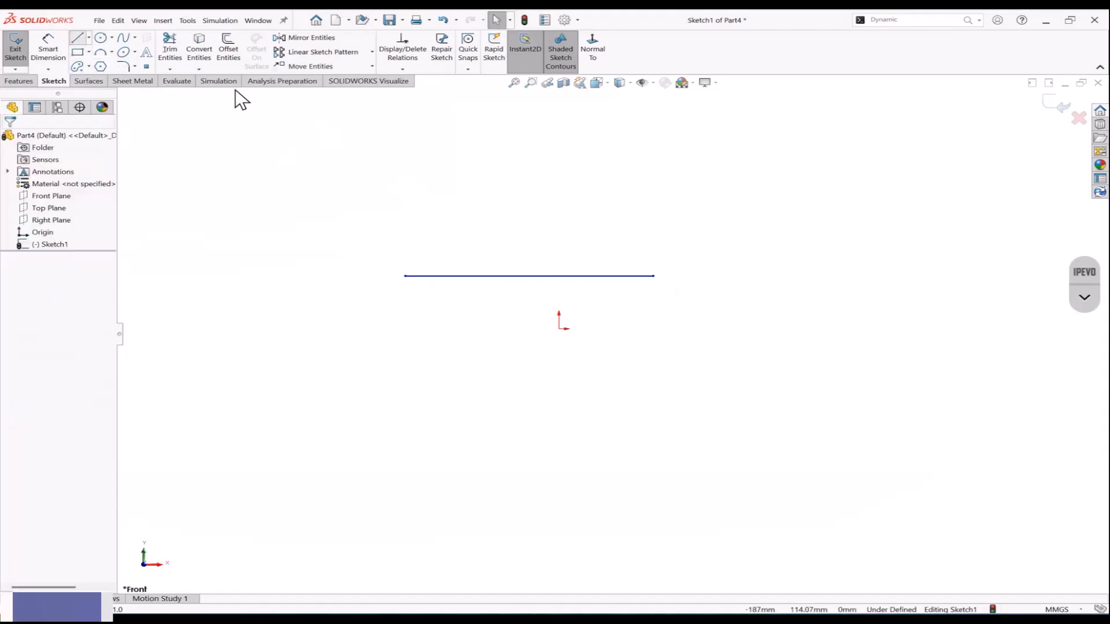
pyautogui.click(482, 276)
pyautogui.click(482, 235)
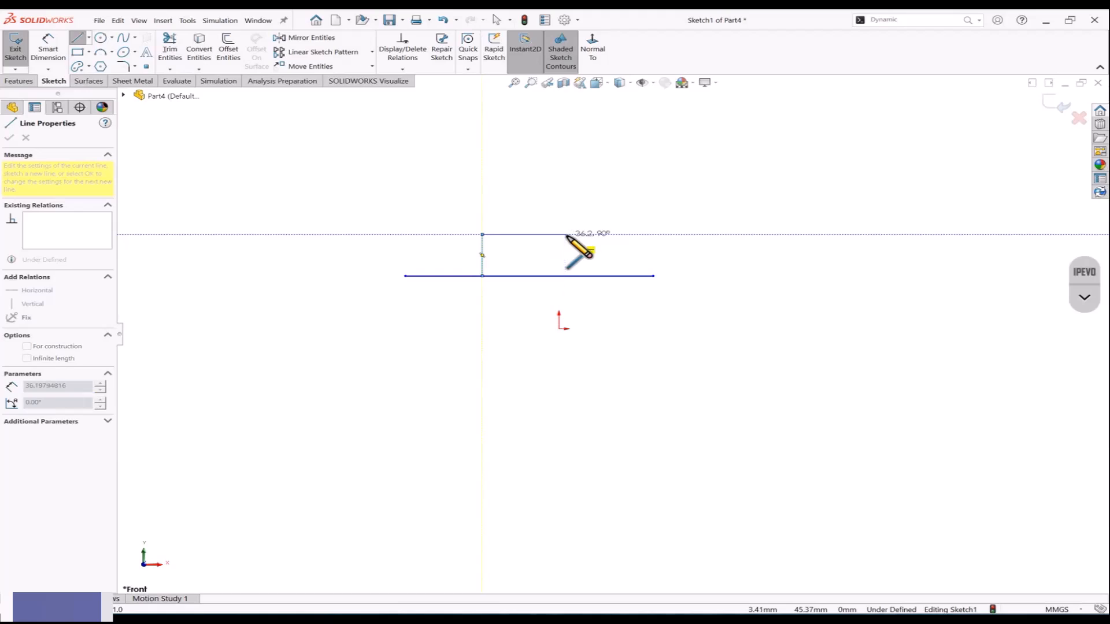
pyautogui.click(567, 234)
pyautogui.click(567, 276)
pyautogui.press('Escape')
# Step: Trim the section of the horizontal line that closes the bottom of the rectangular step
pyautogui.click(170, 49)
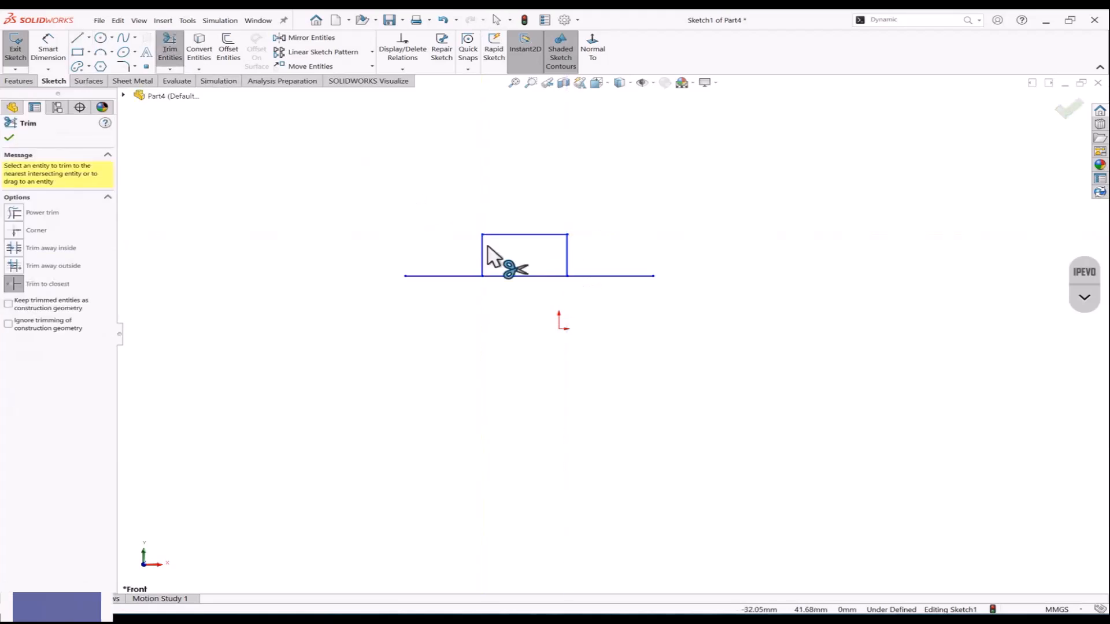
pyautogui.click(523, 277)
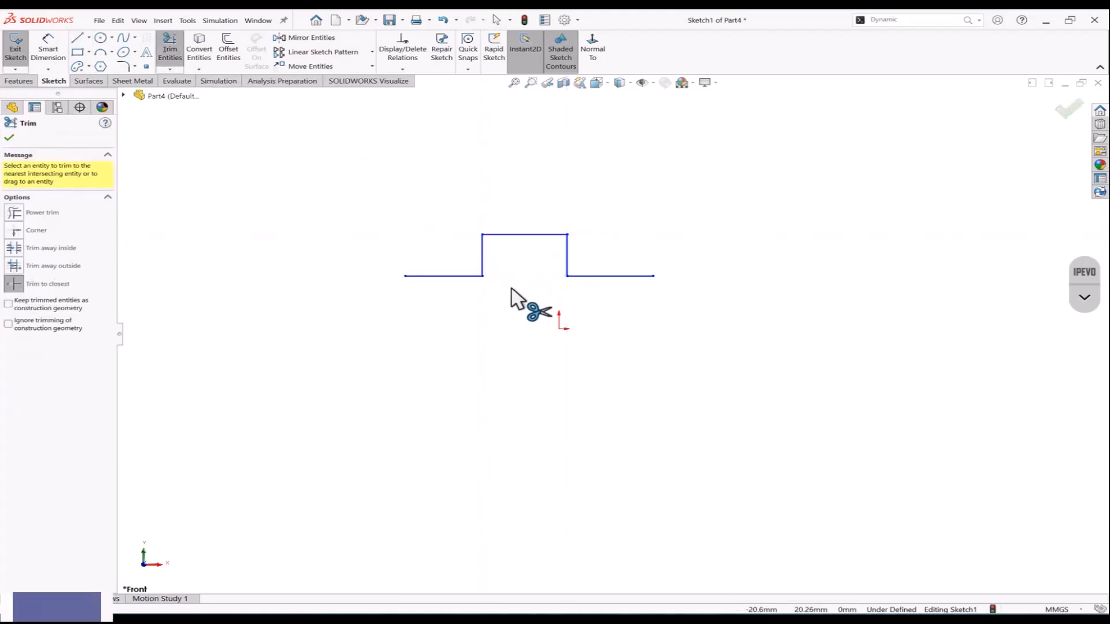
pyautogui.press('Escape')
# Step: Undo the trim and the three lines of the rectangular step, leaving only the horizontal line
pyautogui.hotkey('ctrl', 'z')
pyautogui.hotkey('ctrl', 'z')
pyautogui.hotkey('ctrl', 'z')
pyautogui.hotkey('ctrl', 'z')
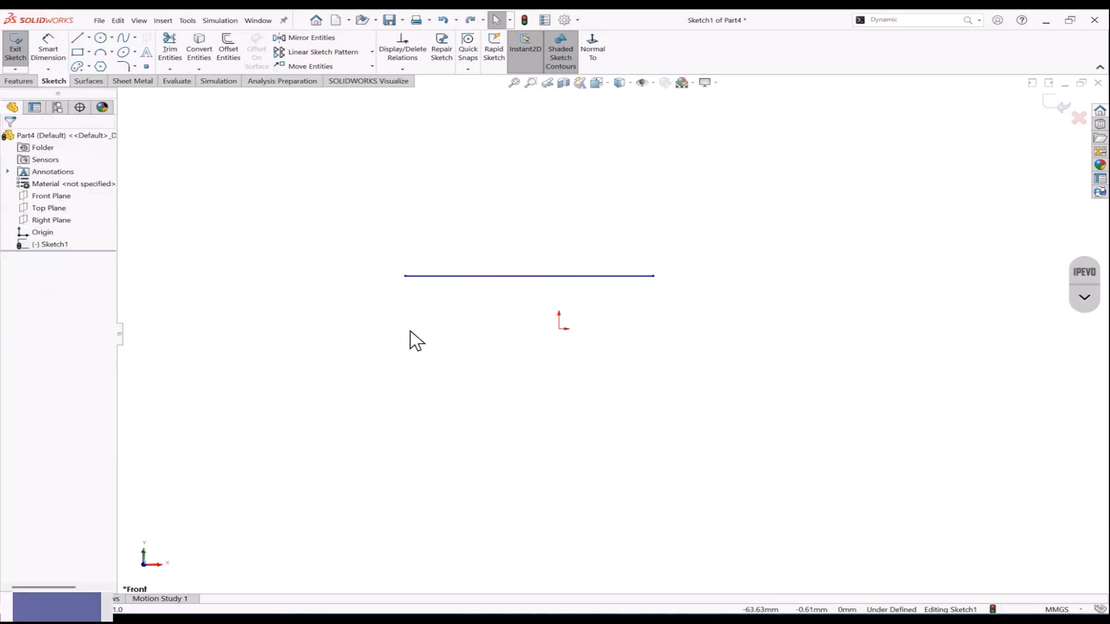
# Step: Add an upward rectangular jog about 48 mm wide to the horizontal line with Jog Line
pyautogui.click(187, 21)
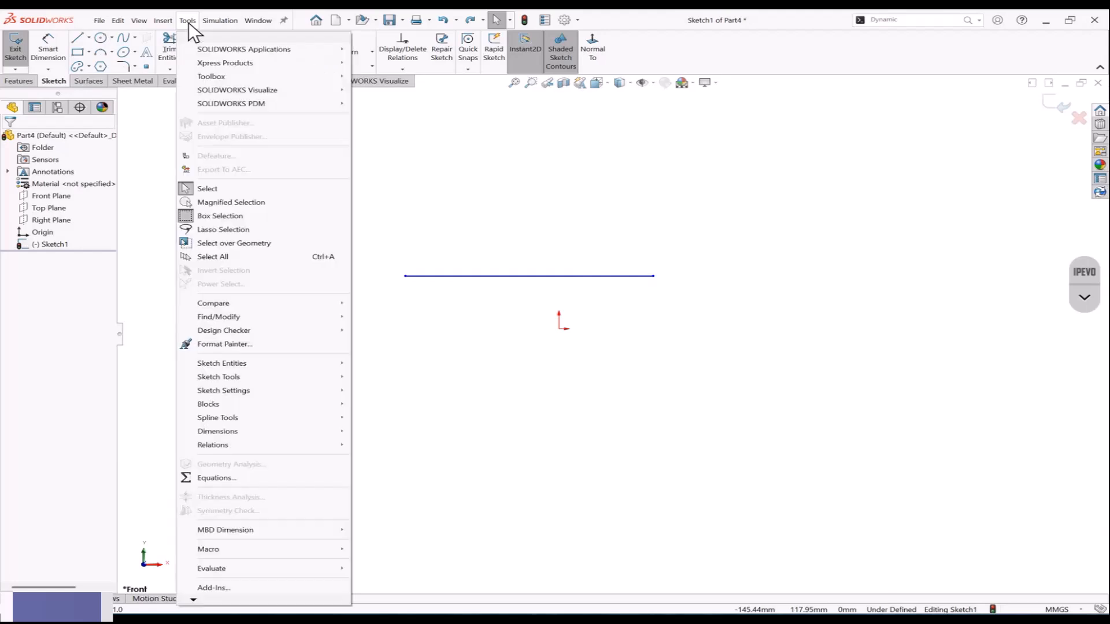
pyautogui.moveTo(257, 377)
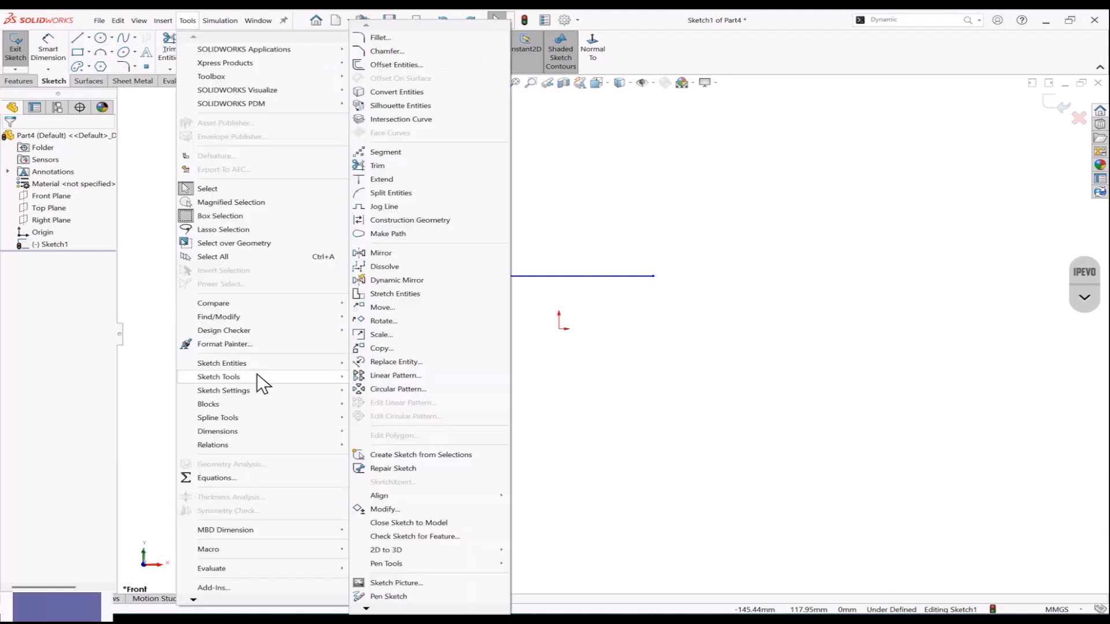
pyautogui.click(393, 206)
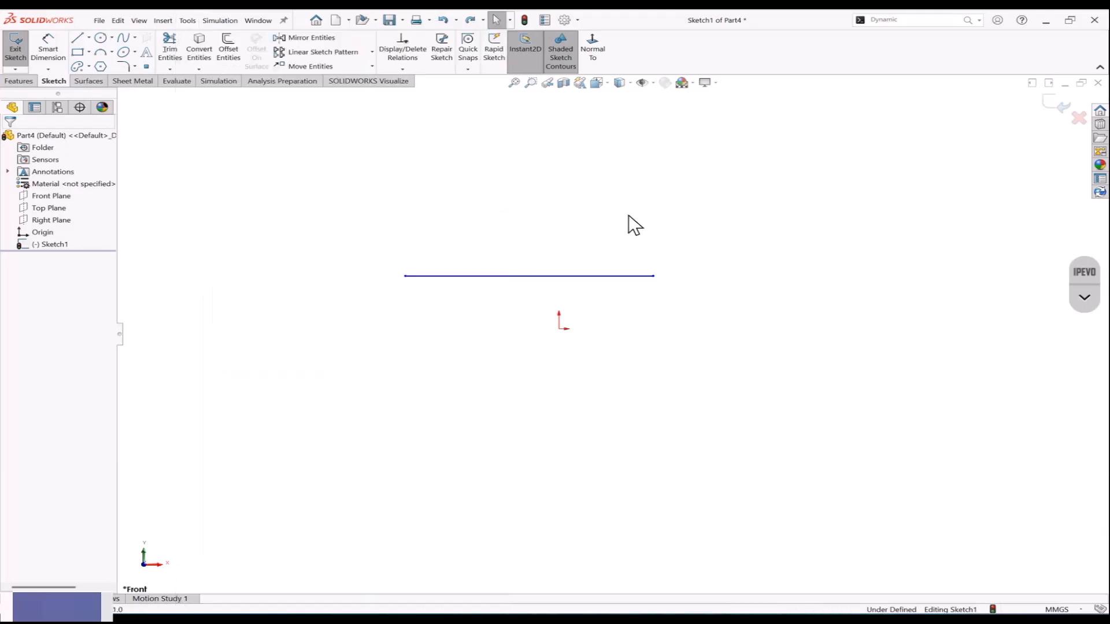
pyautogui.click(912, 20)
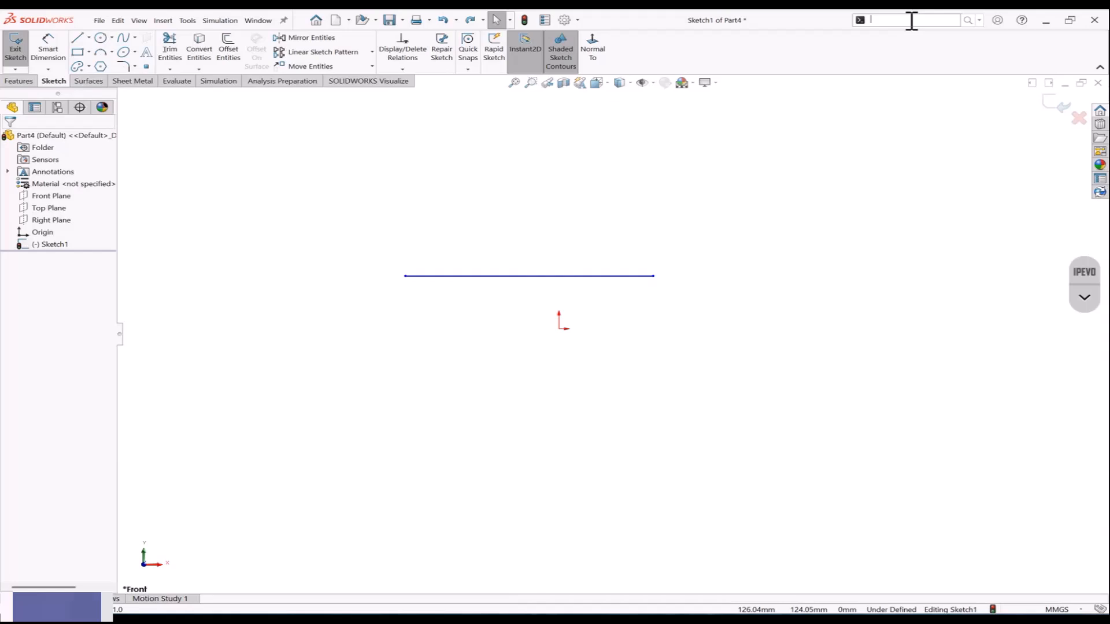
pyautogui.write('Jog')
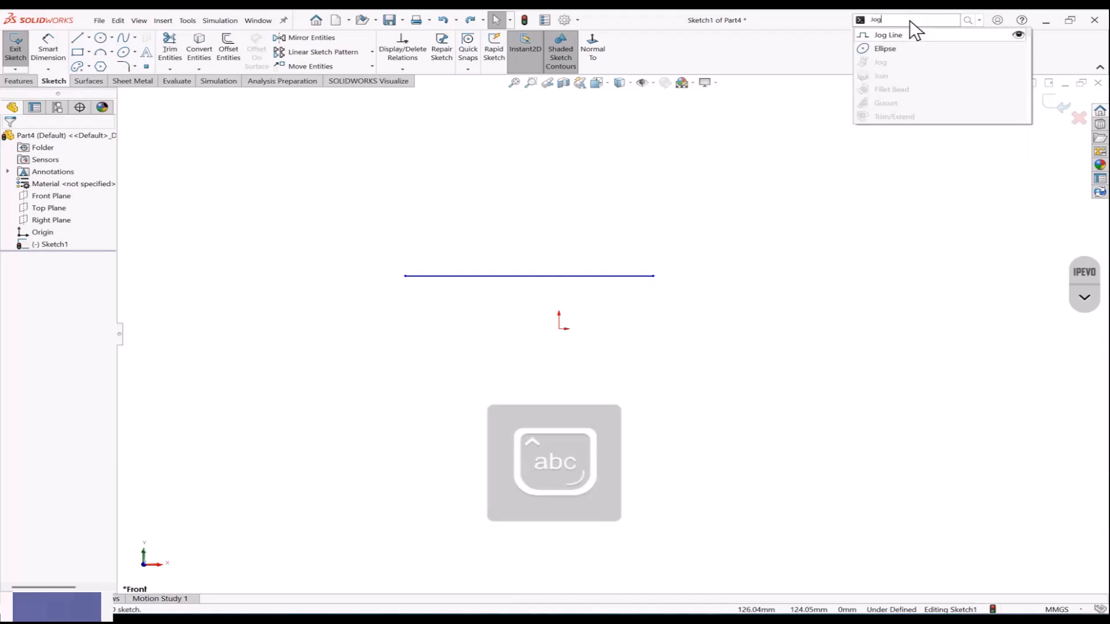
pyautogui.click(911, 34)
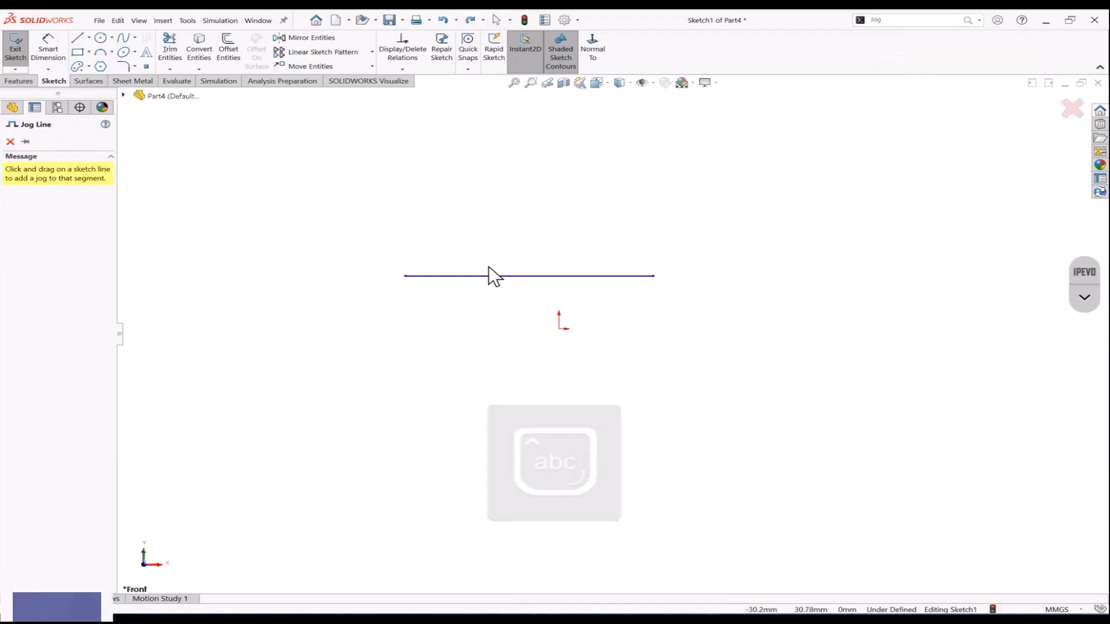
pyautogui.moveTo(474, 275); pyautogui.dragTo(587, 221)
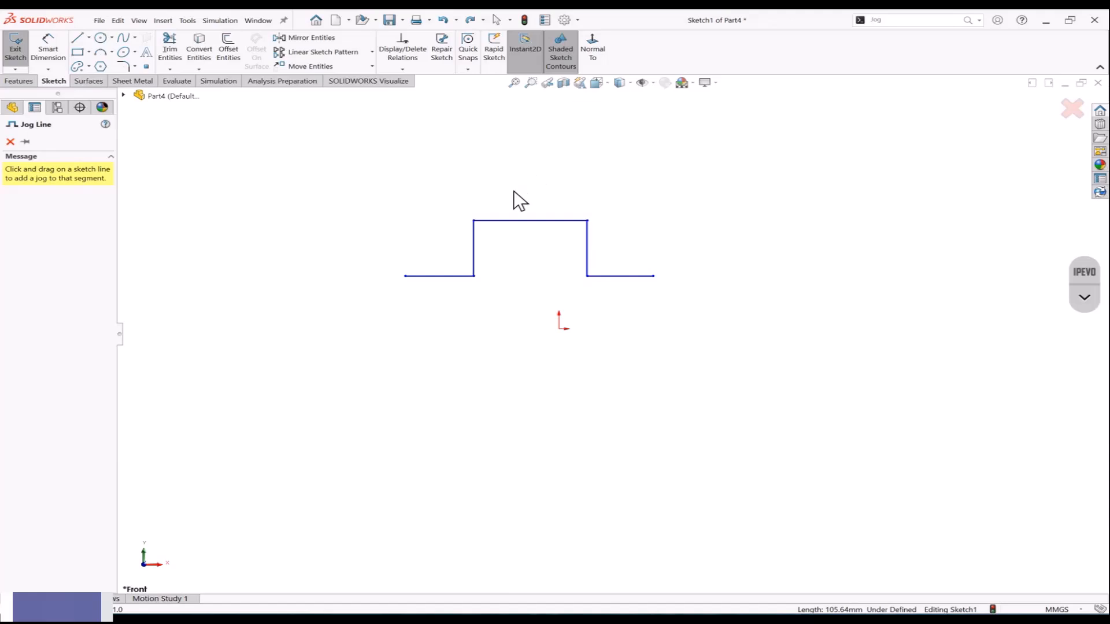
# Step: Stack two progressively narrower jogs on the top edge and add an outward jog to the lower right vertical line
pyautogui.moveTo(487, 220); pyautogui.dragTo(572, 161)
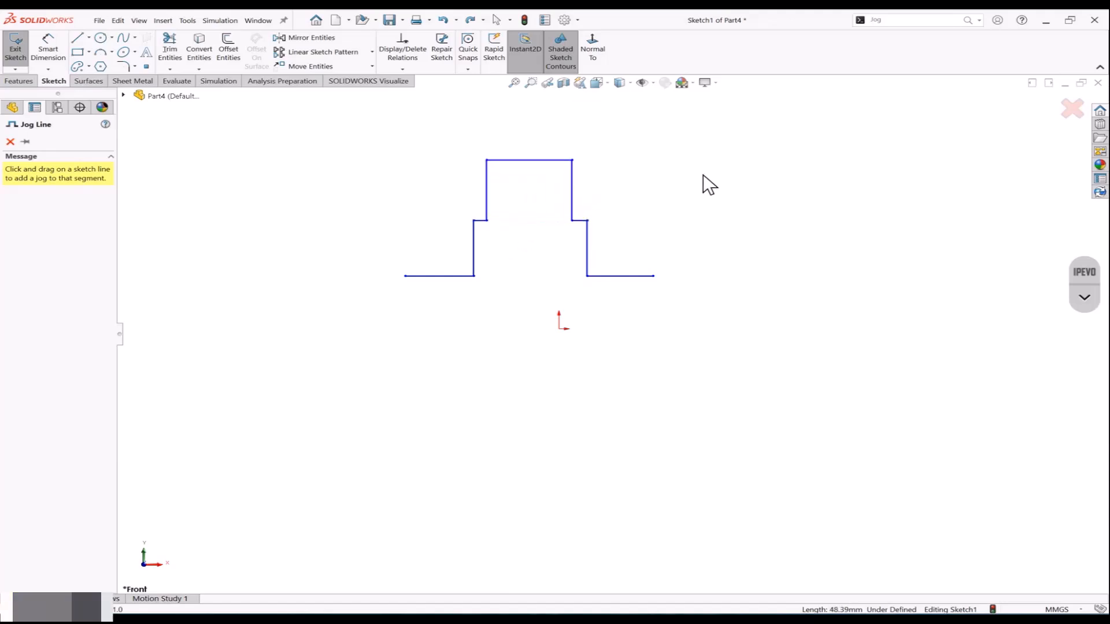
pyautogui.moveTo(497, 160); pyautogui.dragTo(553, 106)
pyautogui.moveTo(588, 234); pyautogui.dragTo(648, 257)
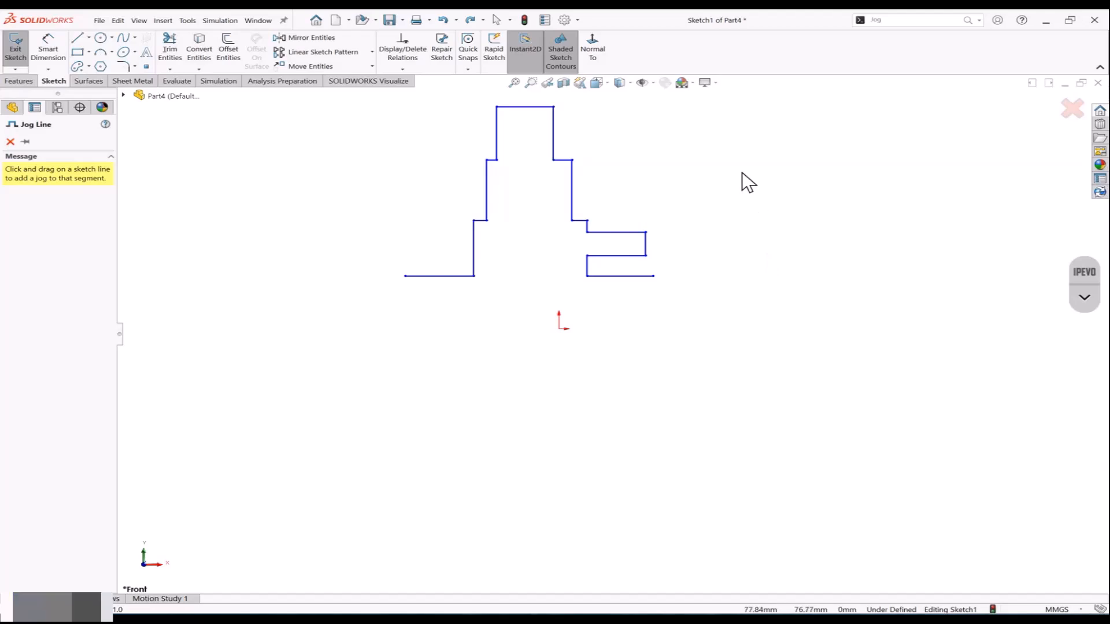
pyautogui.press('Escape')
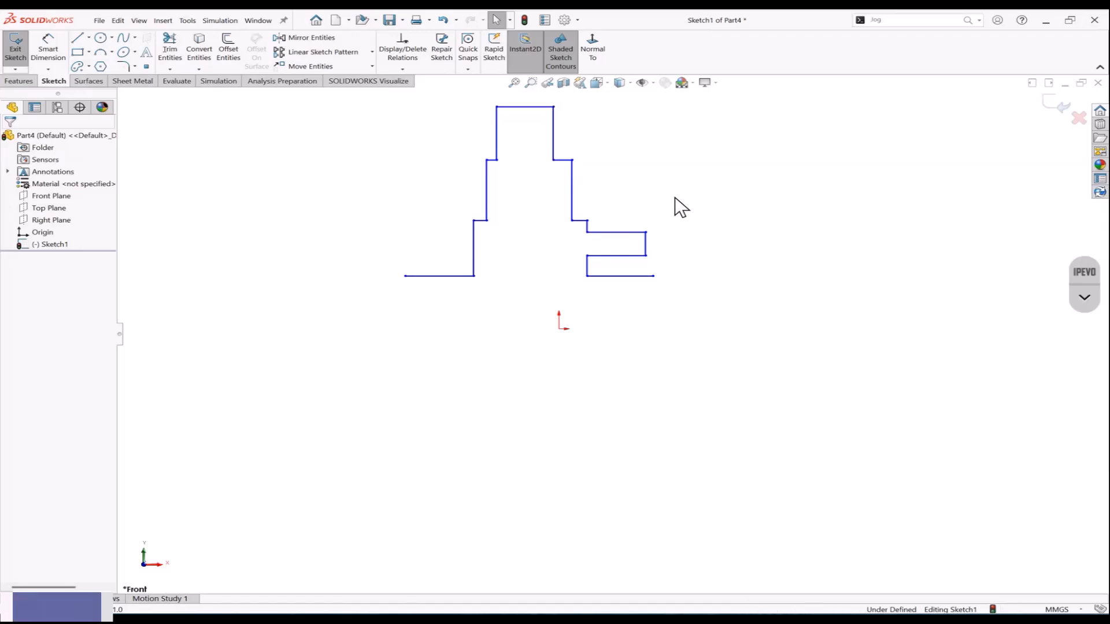
# Step: Undo all four jogs to restore the plain horizontal line
pyautogui.hotkey('ctrl', 'z')
pyautogui.hotkey('ctrl', 'z')
pyautogui.hotkey('ctrl', 'z')
pyautogui.hotkey('ctrl', 'z')
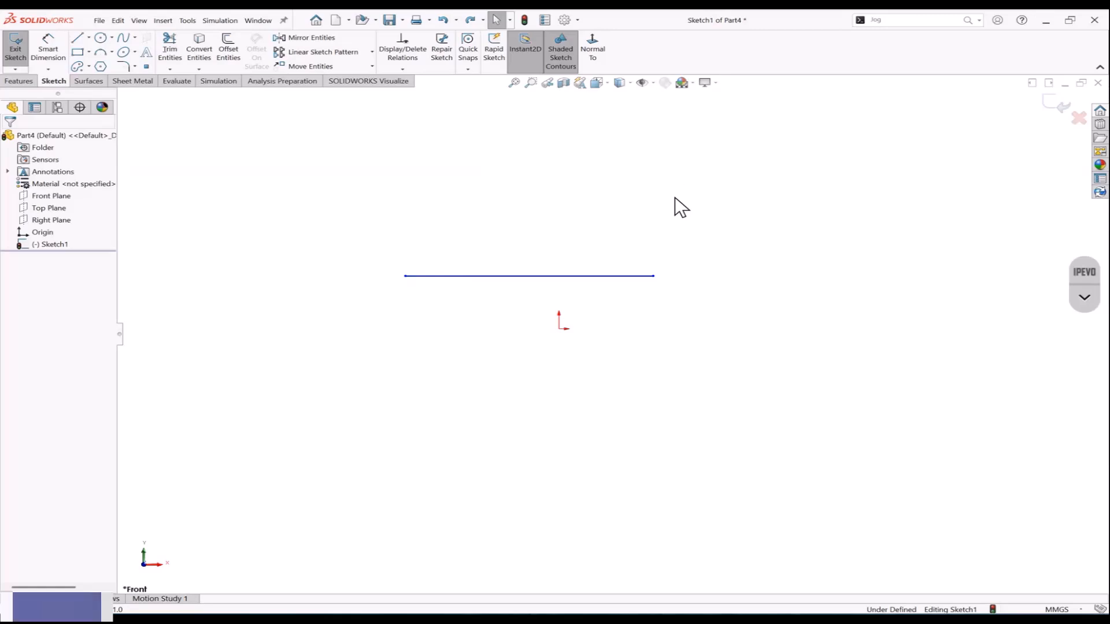
# Step: Draw a circle of about 39 mm radius to the right of the horizontal line
pyautogui.click(100, 37)
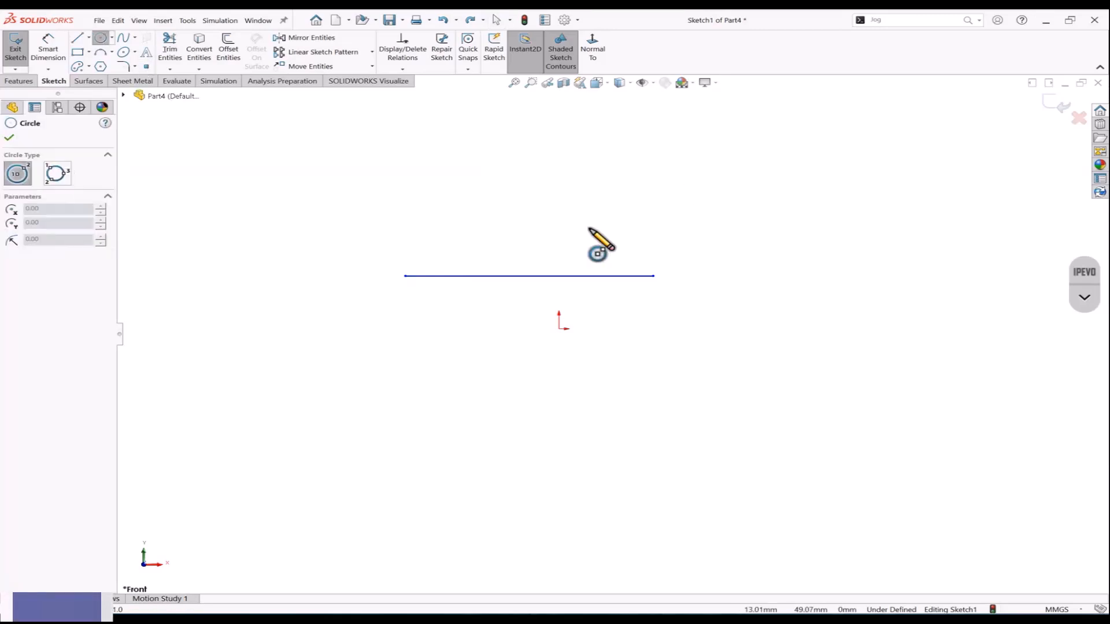
pyautogui.click(715, 291)
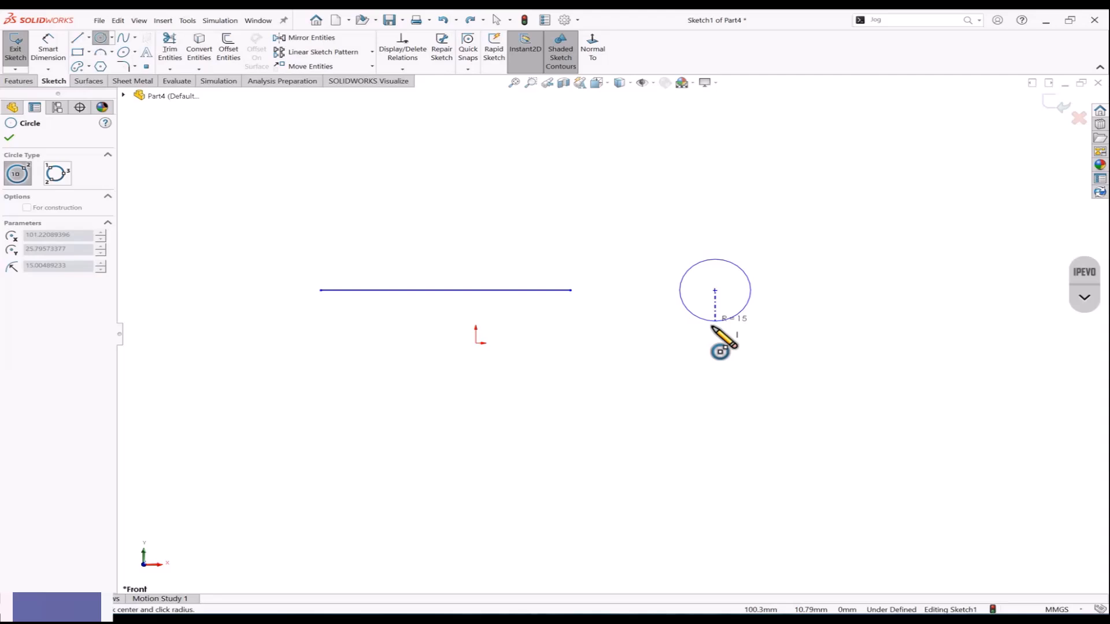
pyautogui.click(709, 370)
pyautogui.press('Escape')
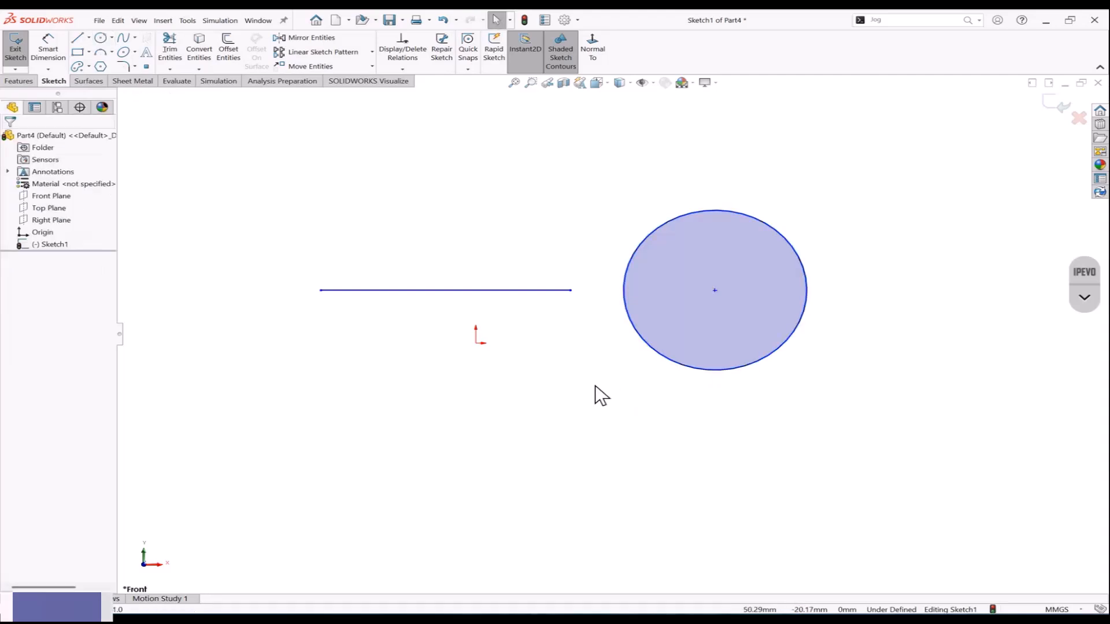
# Step: Split the horizontal line about 32 mm from its left end with Split Entities and select the remaining right segment
pyautogui.click(895, 23)
pyautogui.write('split')
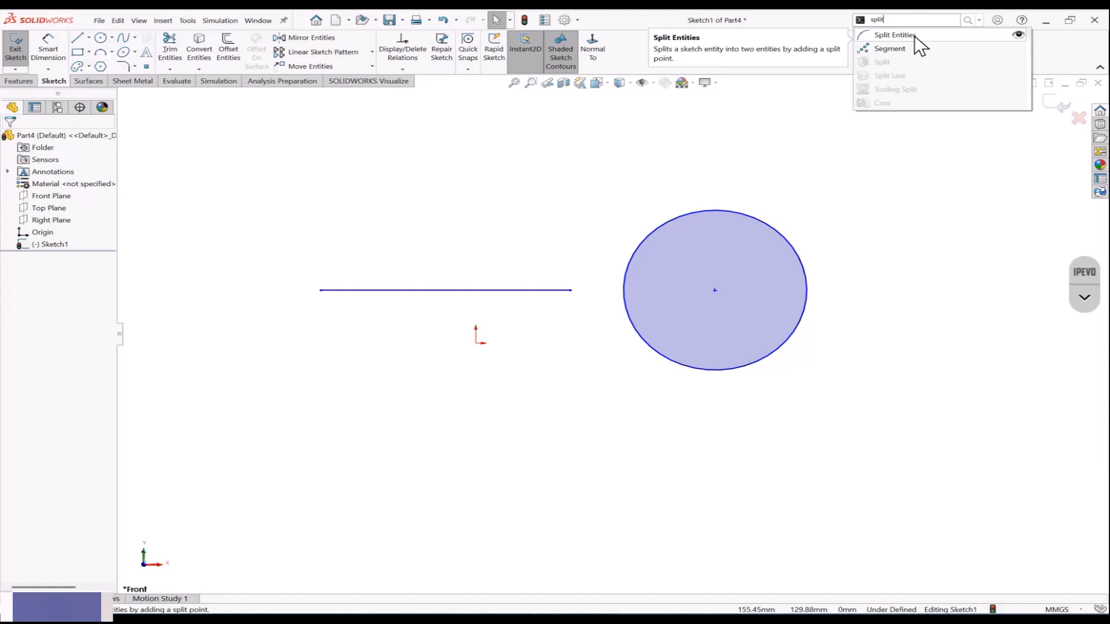
pyautogui.click(915, 36)
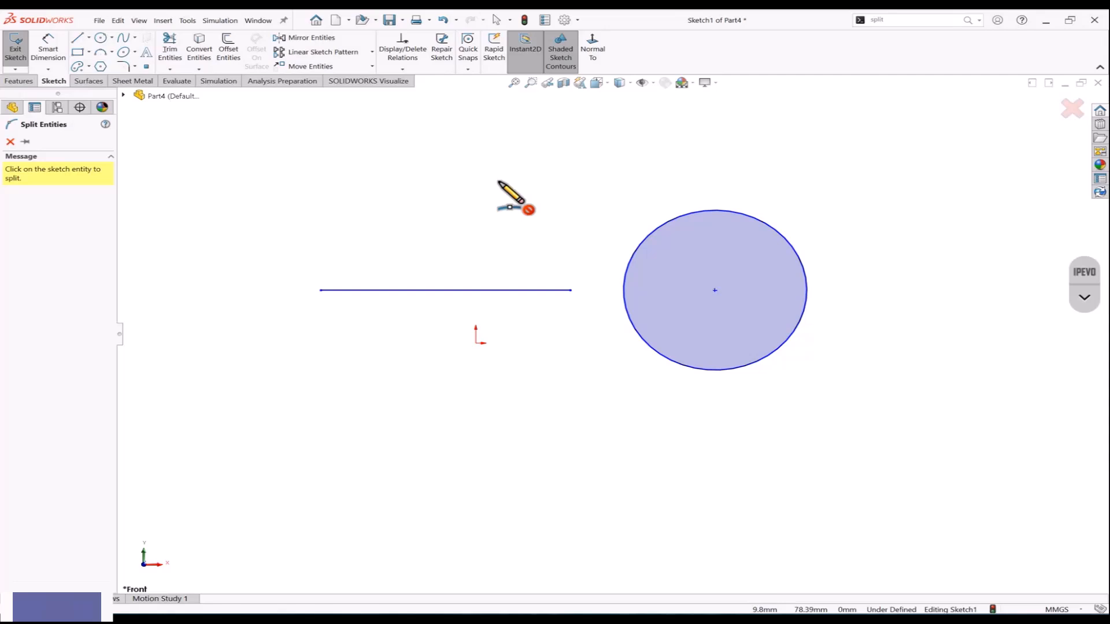
pyautogui.click(396, 290)
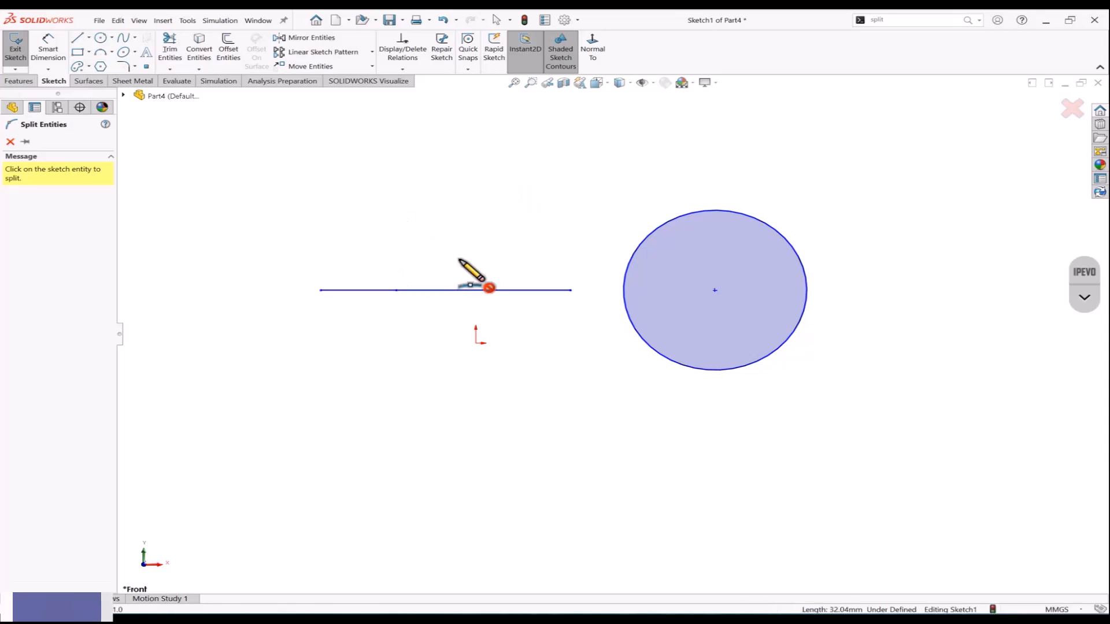
pyautogui.press('Escape')
pyautogui.click(497, 289)
pyautogui.click(489, 205)
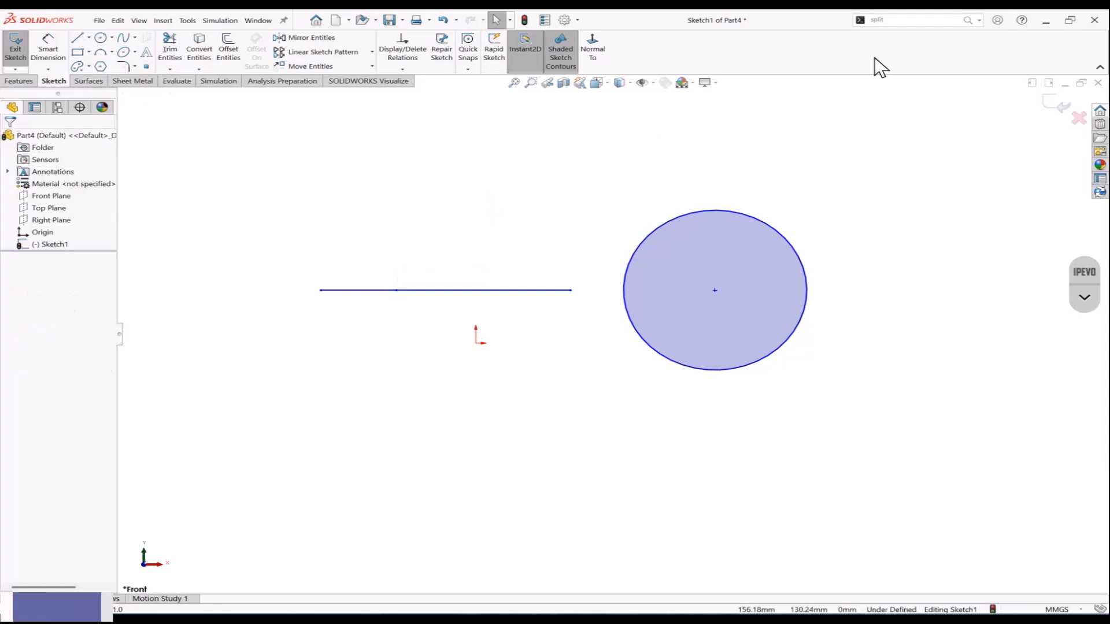
# Step: Split the longer right segment of the line about 28 mm from its right end
pyautogui.click(961, 22)
pyautogui.click(928, 36)
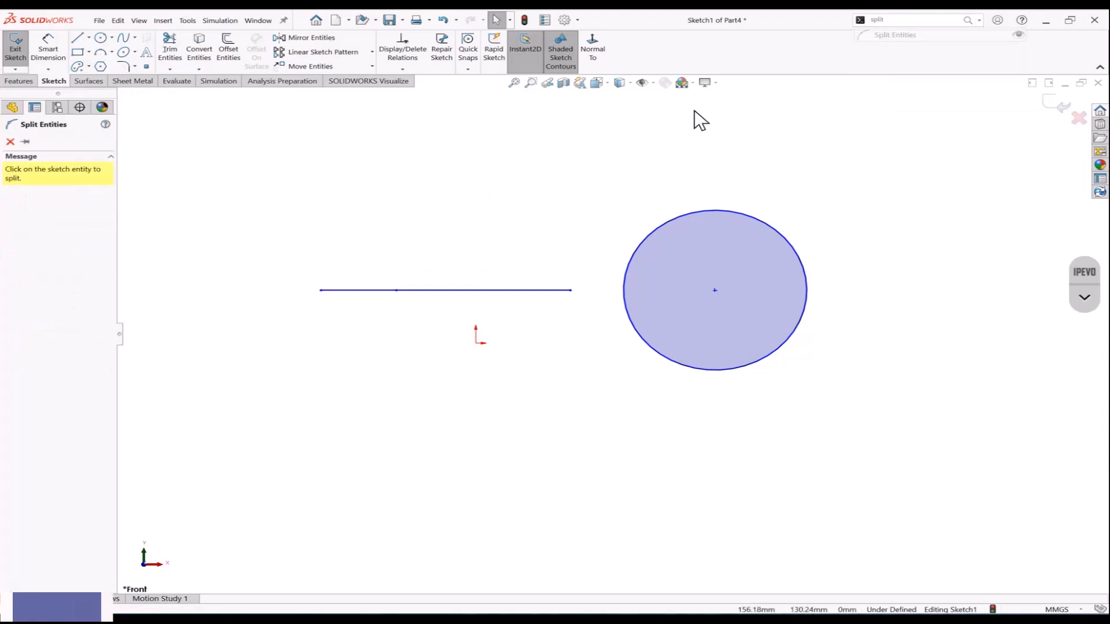
pyautogui.click(504, 290)
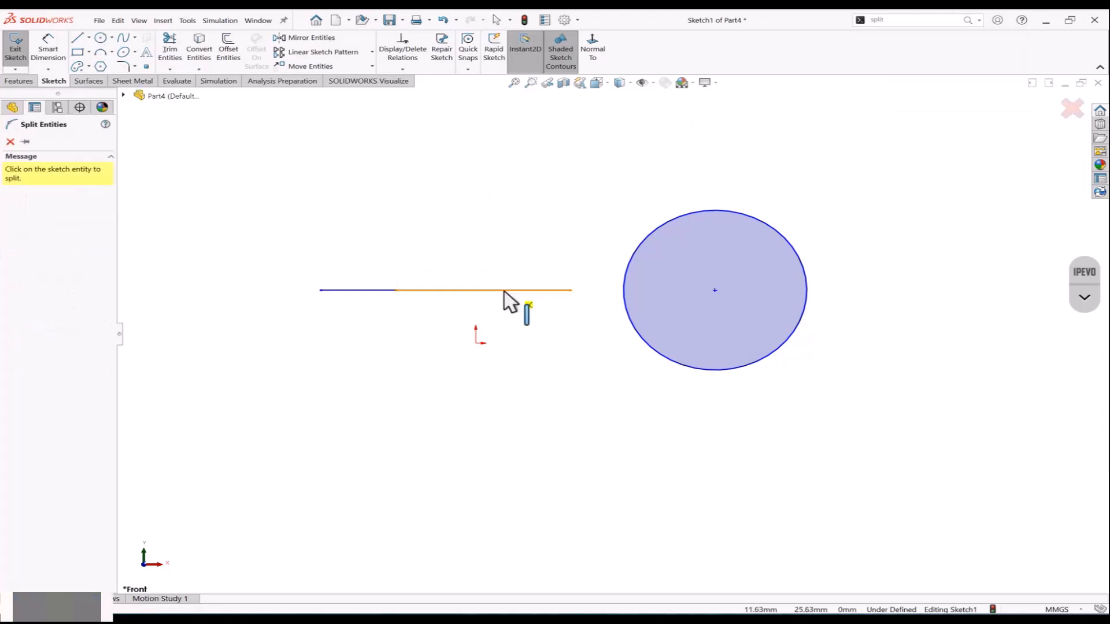
# Step: Split the circle into four arcs at its upper-left, upper-right, lower-right and lower-left points
pyautogui.click(659, 228)
pyautogui.click(781, 234)
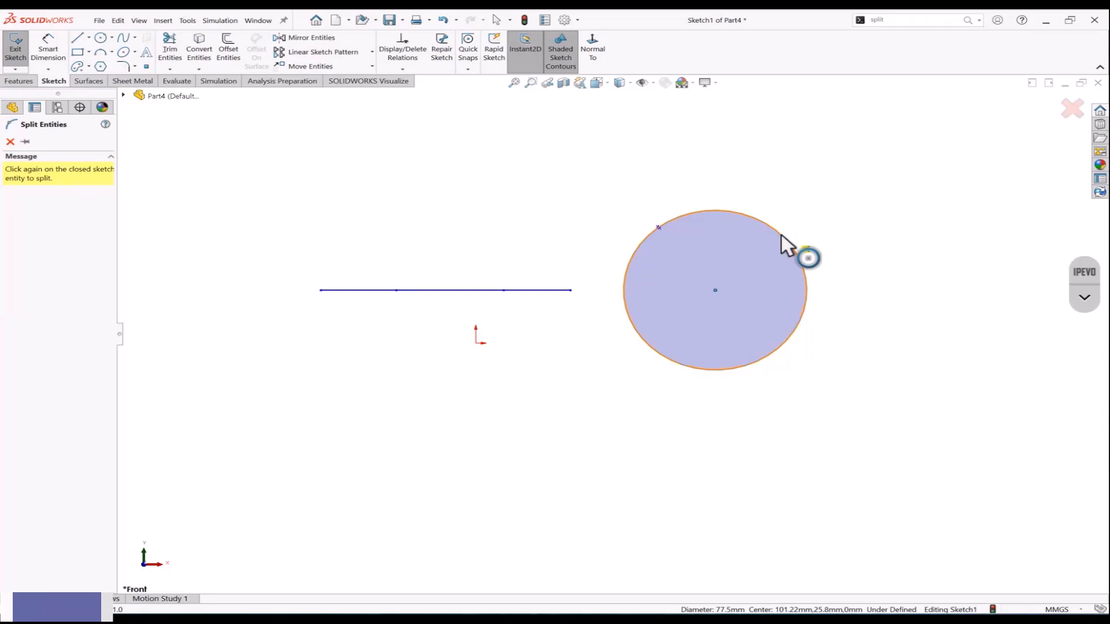
pyautogui.click(784, 344)
pyautogui.click(644, 341)
pyautogui.press('Escape')
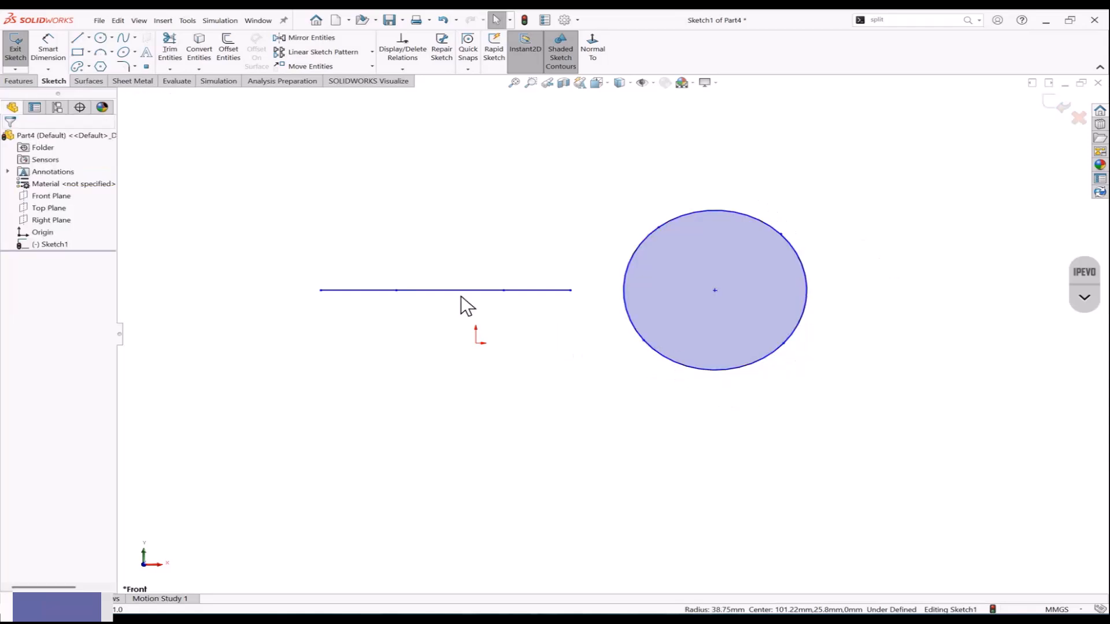
# Step: Select the middle and right line segments in turn, and delete the middle one
pyautogui.click(461, 292)
pyautogui.click(537, 307)
pyautogui.click(547, 291)
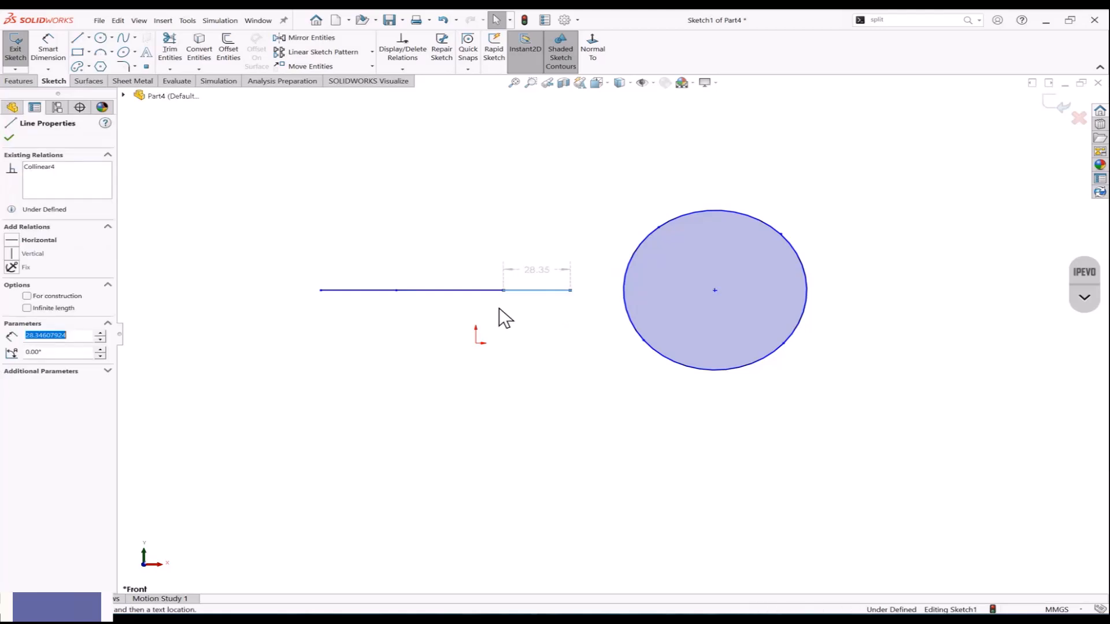
pyautogui.click(499, 308)
pyautogui.click(470, 294)
pyautogui.press('Delete')
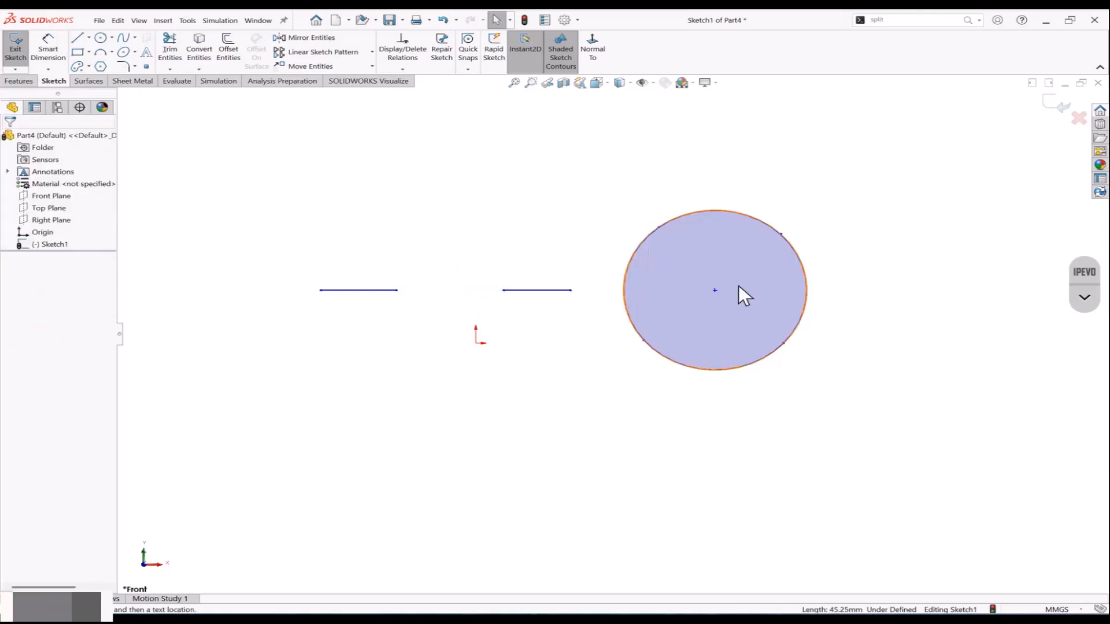
# Step: Delete the right and left arcs of the split circle, confirming each deletion
pyautogui.click(806, 272)
pyautogui.press('Delete')
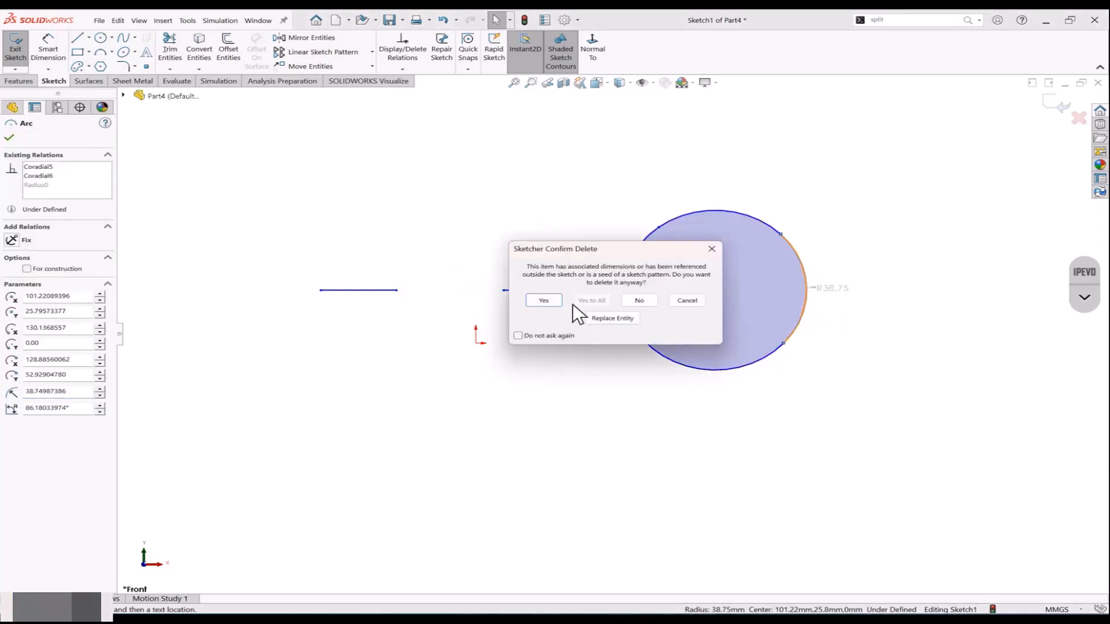
pyautogui.click(543, 300)
pyautogui.click(627, 287)
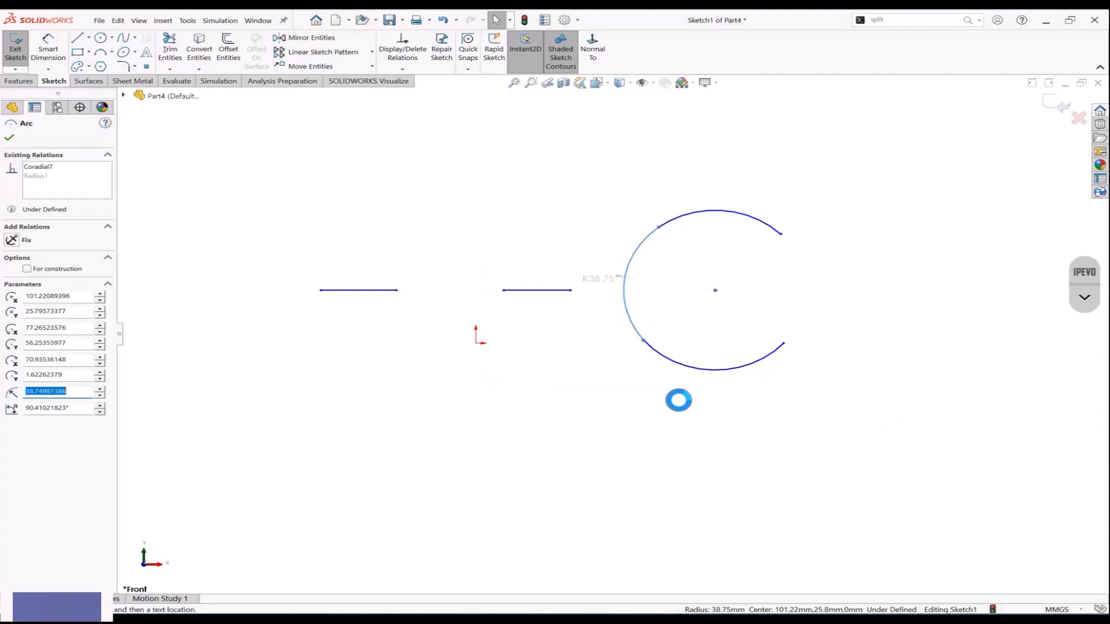
pyautogui.press('Delete')
pyautogui.click(543, 300)
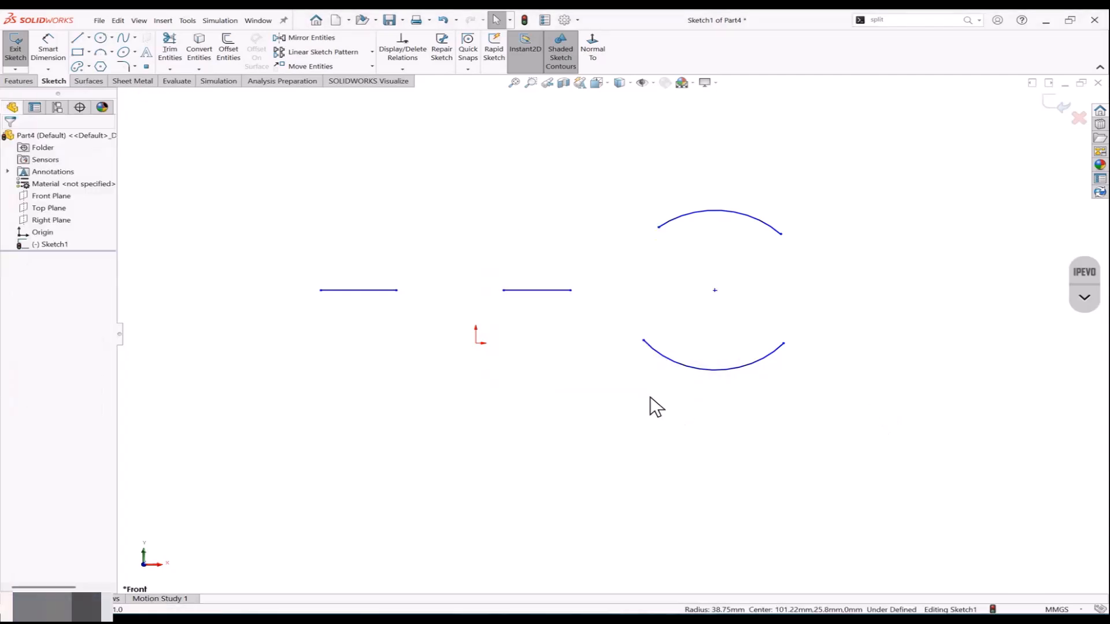
# Step: Undo the deletions of the two arcs and the middle line segment
pyautogui.hotkey('ctrl', 'z')
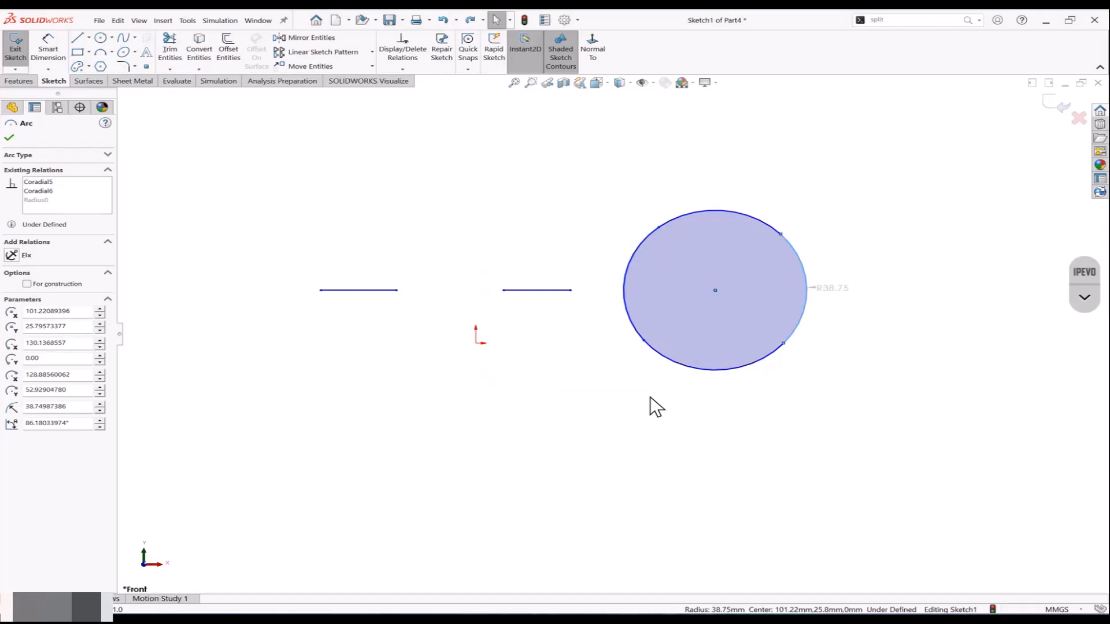
pyautogui.hotkey('ctrl', 'z')
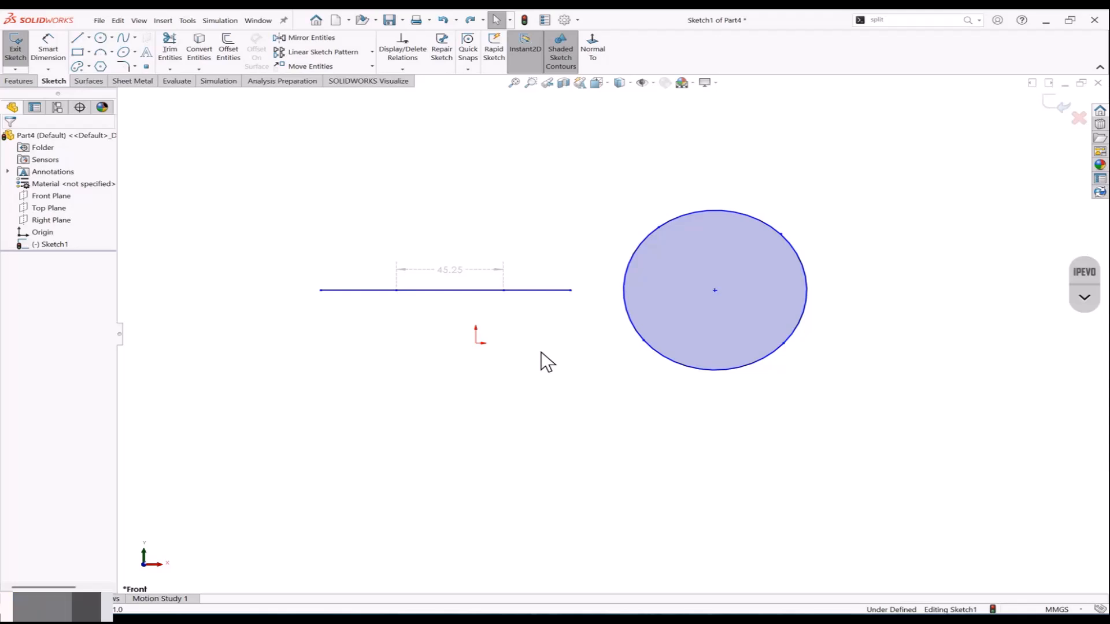
# Step: Delete the split points on the horizontal line and around the circle so each becomes a single entity
pyautogui.click(503, 291)
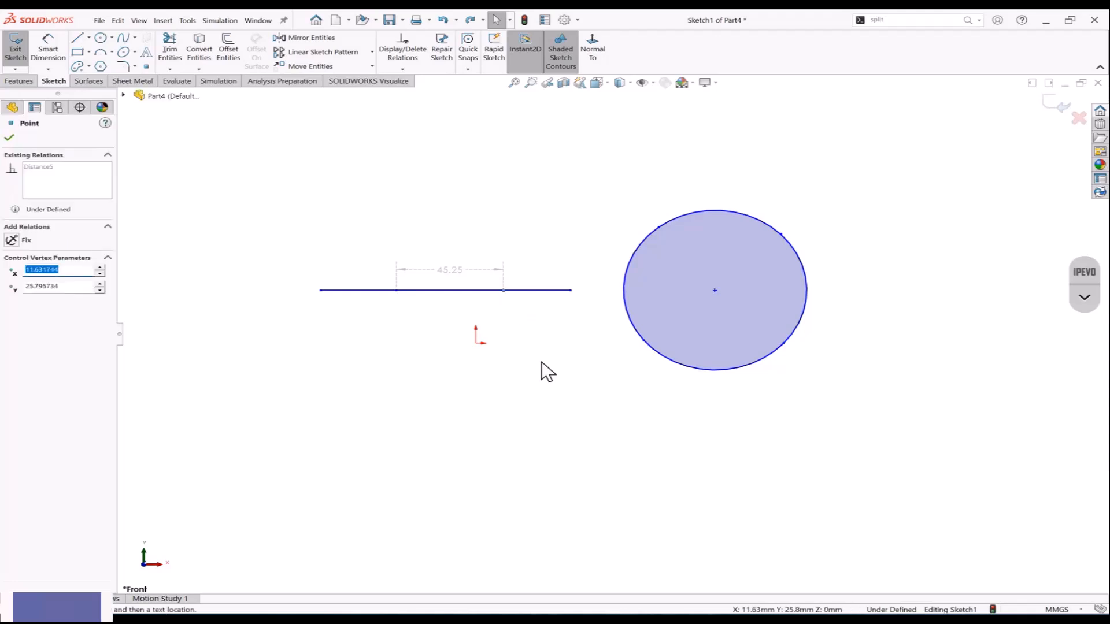
pyautogui.press('Delete')
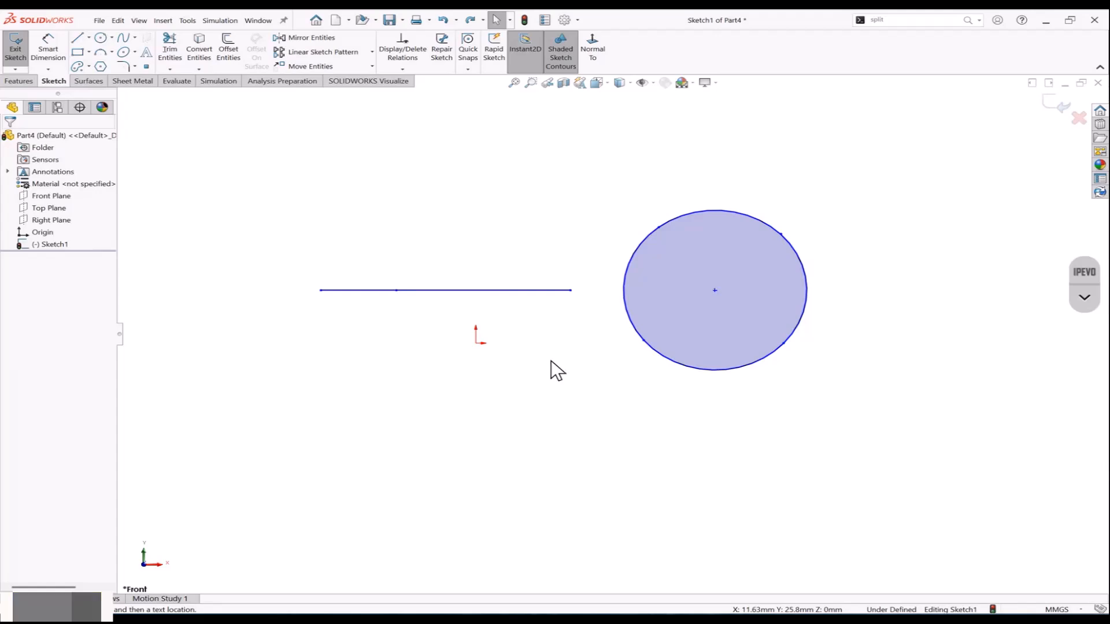
pyautogui.click(643, 340)
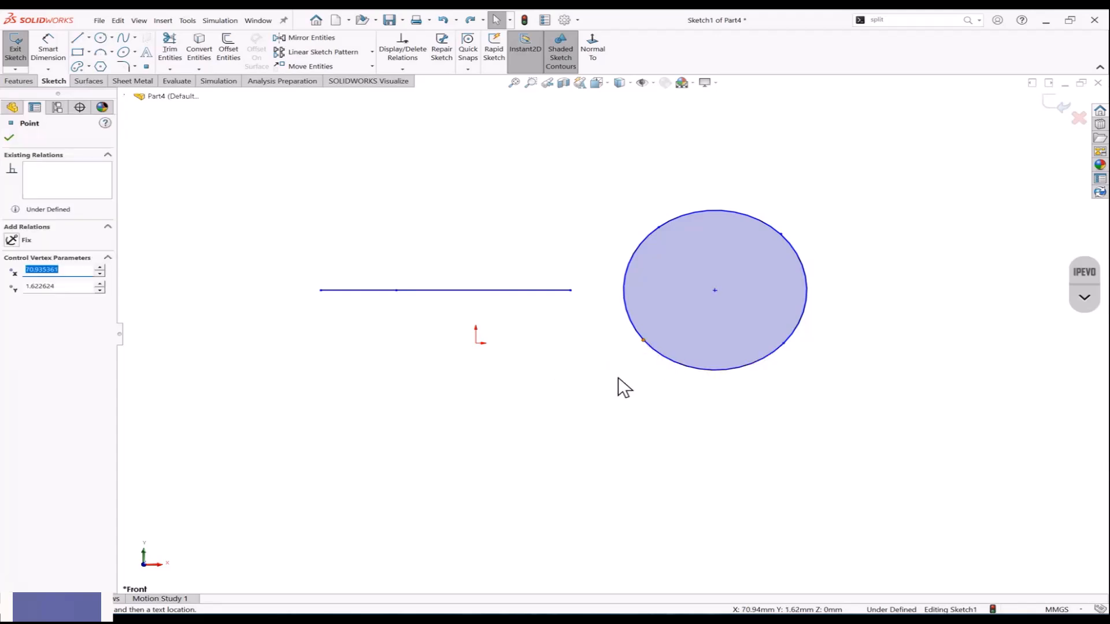
pyautogui.press('Delete')
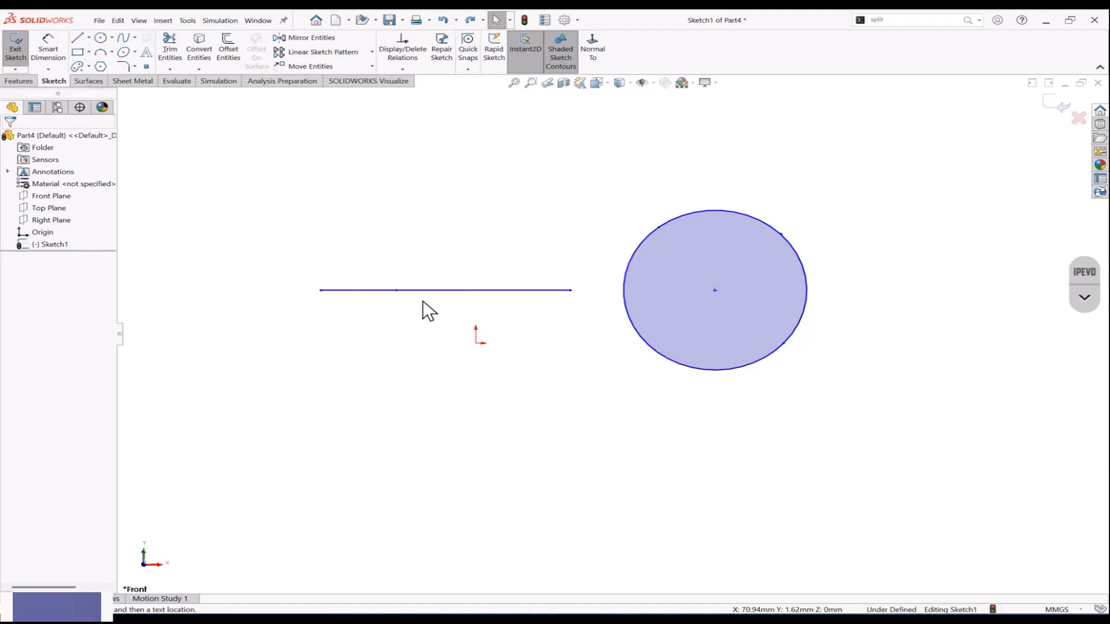
pyautogui.click(396, 291)
pyautogui.click(784, 344)
pyautogui.press('Delete')
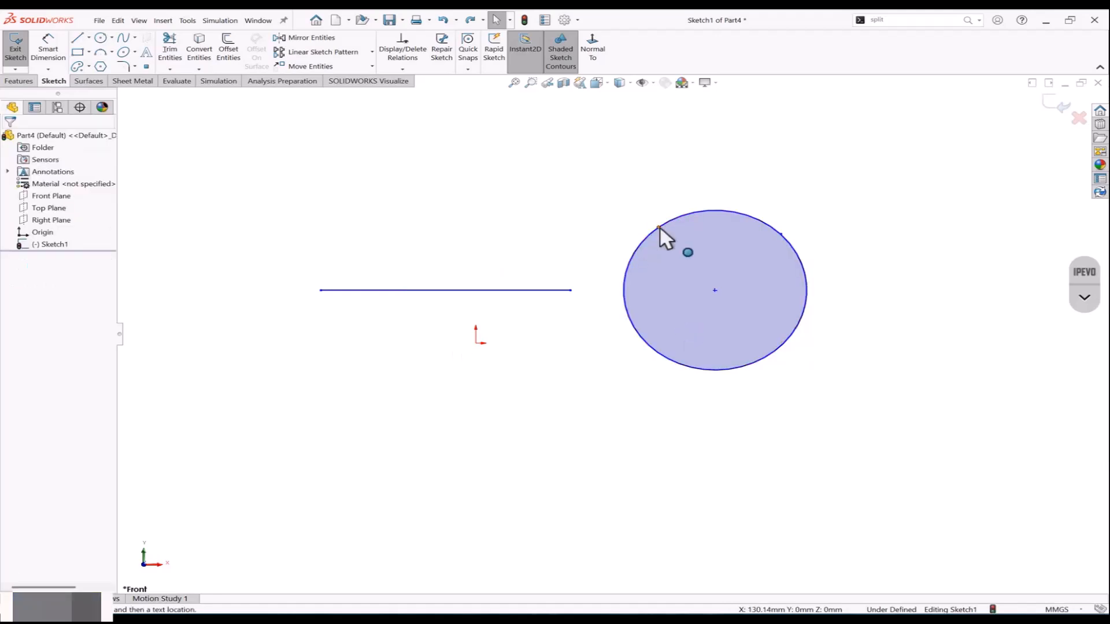
pyautogui.click(659, 228)
pyautogui.press('Delete')
pyautogui.click(809, 268)
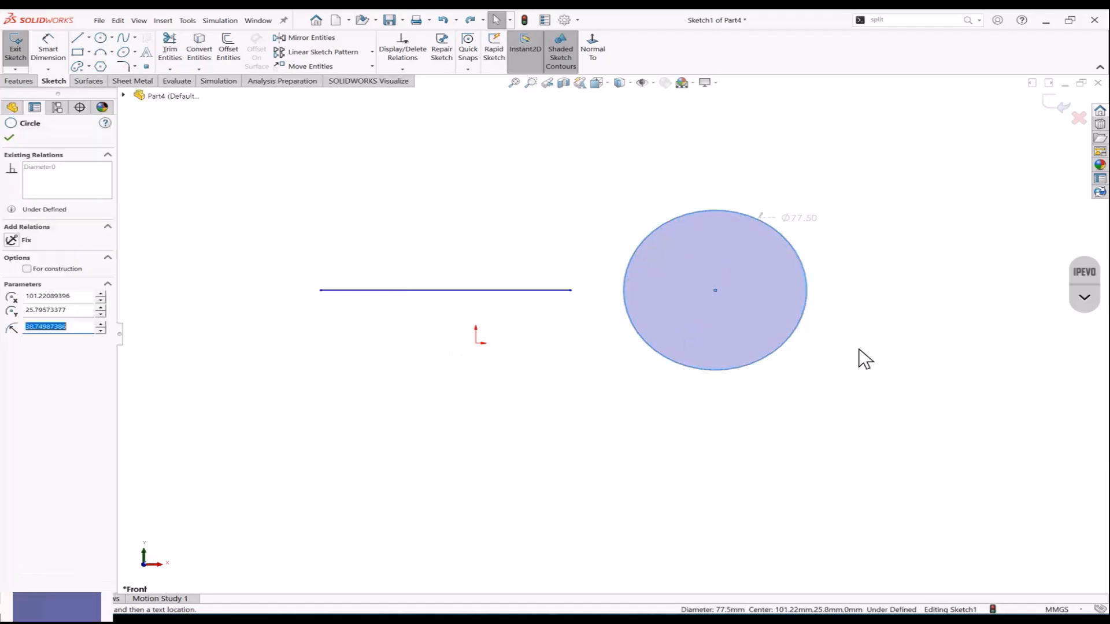
pyautogui.click(865, 378)
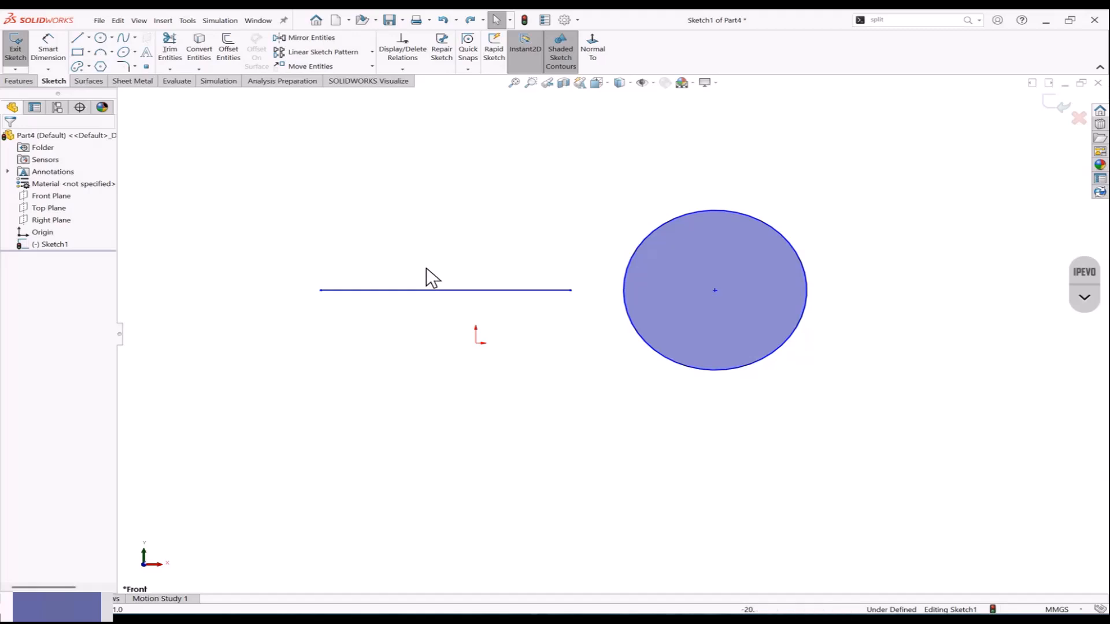
# Step: Convert the horizontal line and the circle to construction geometry
pyautogui.click(416, 291)
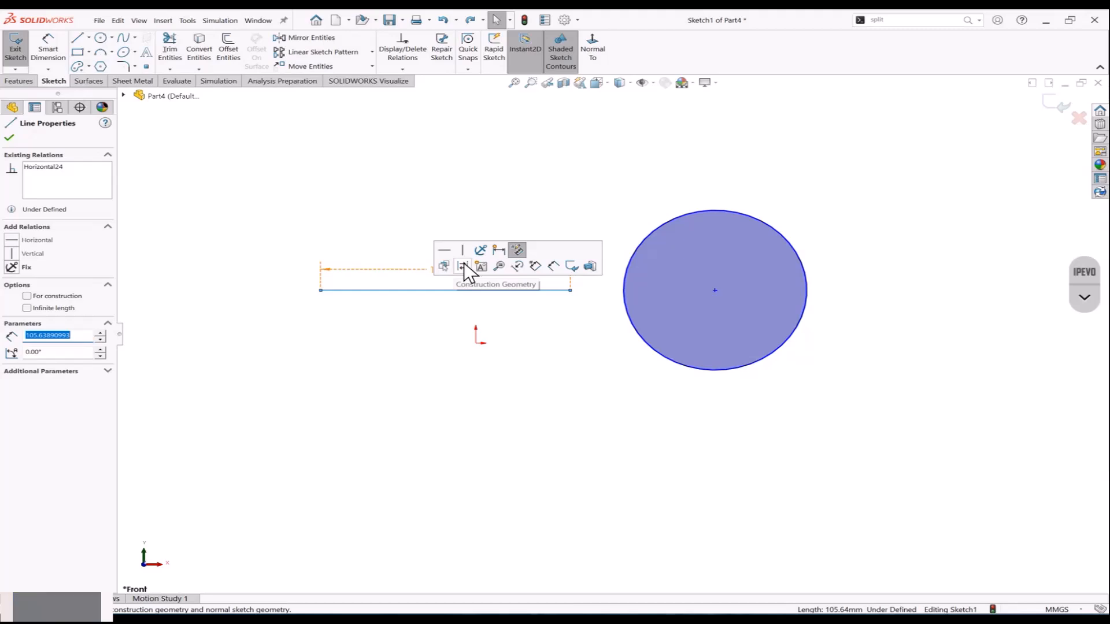
pyautogui.click(398, 239)
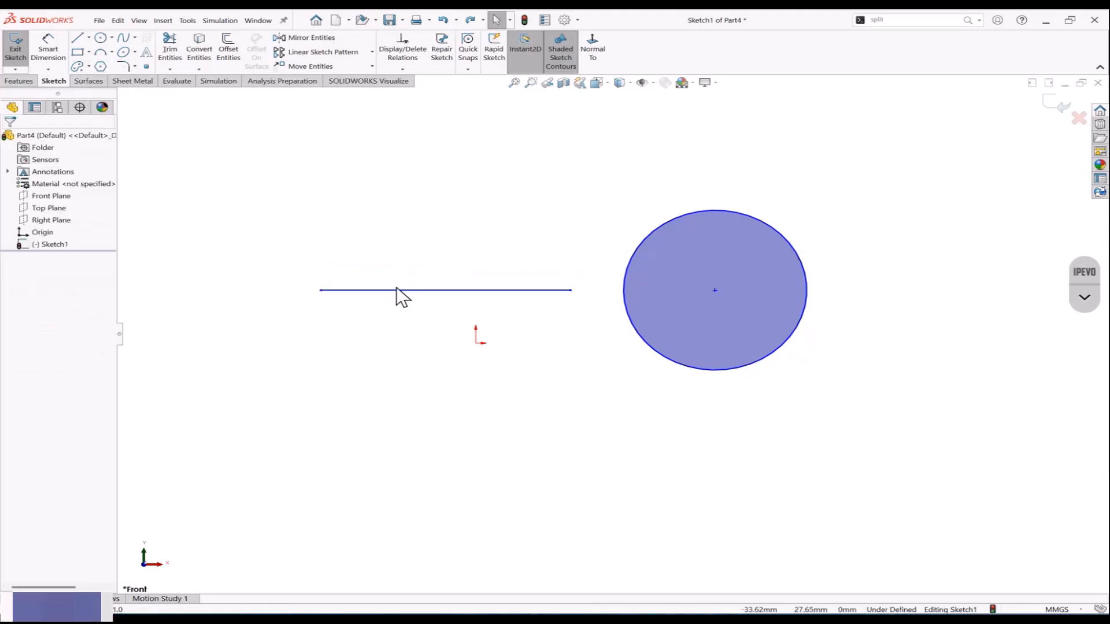
pyautogui.click(396, 290)
pyautogui.click(30, 297)
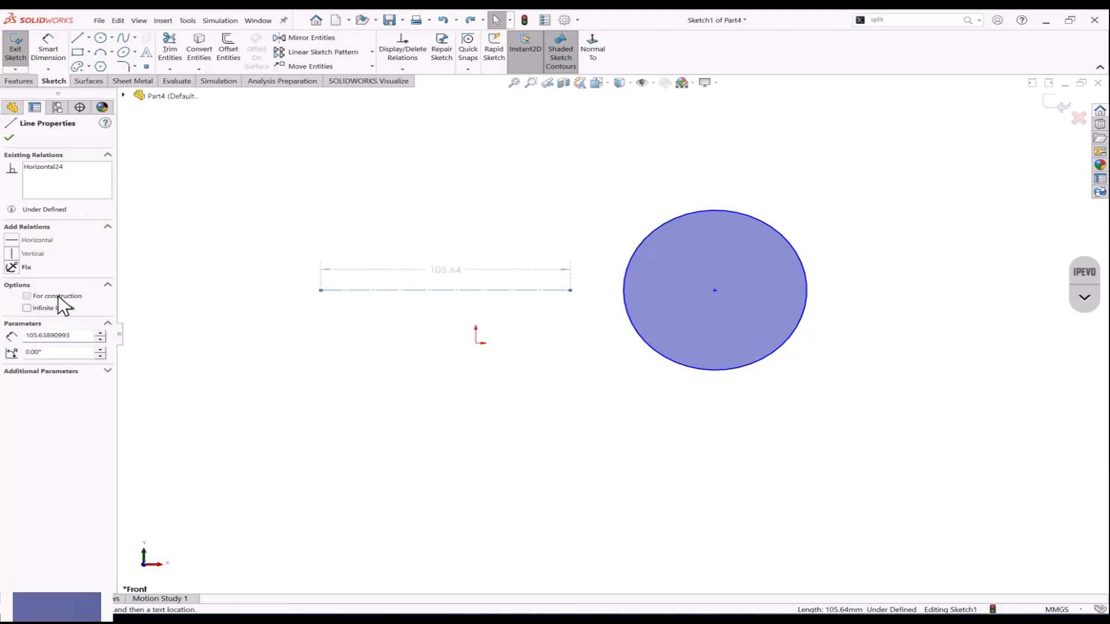
pyautogui.click(282, 316)
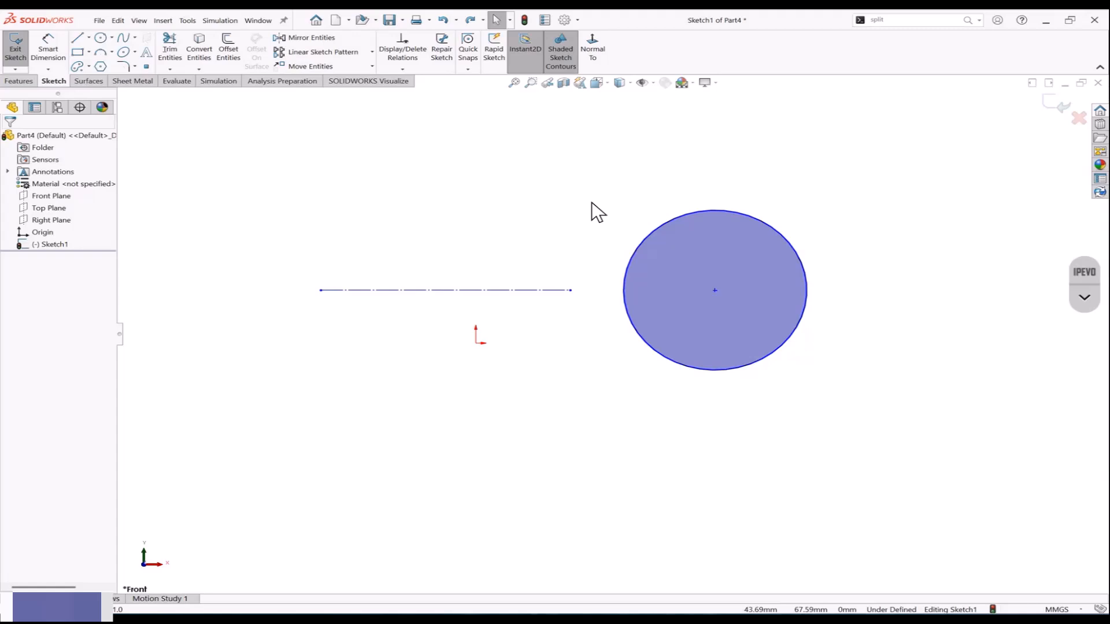
pyautogui.click(659, 241)
pyautogui.click(184, 21)
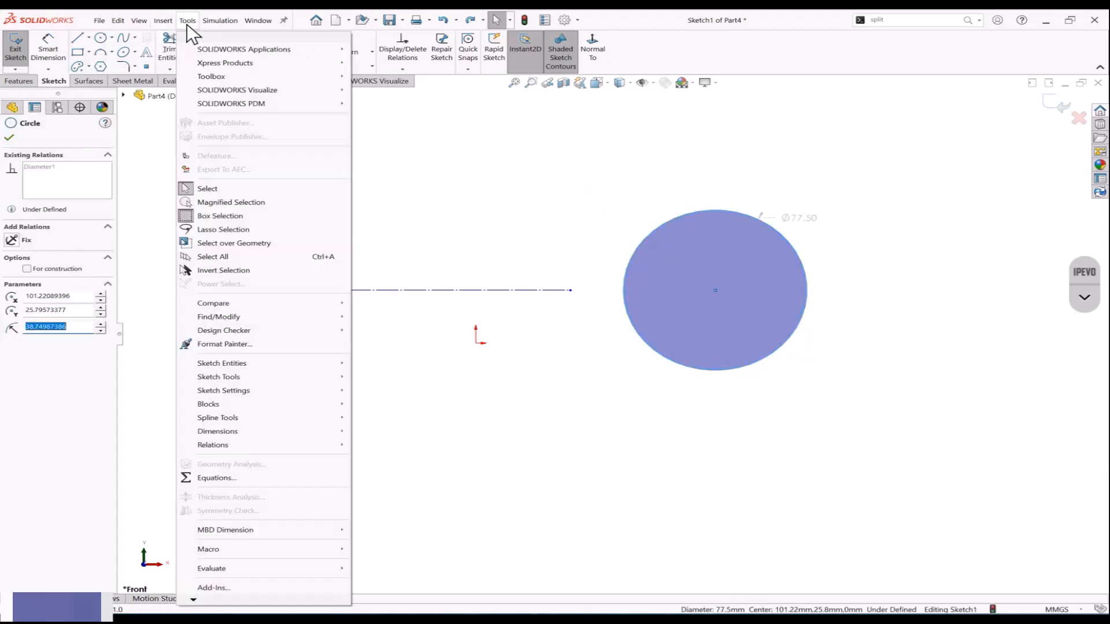
pyautogui.moveTo(286, 377)
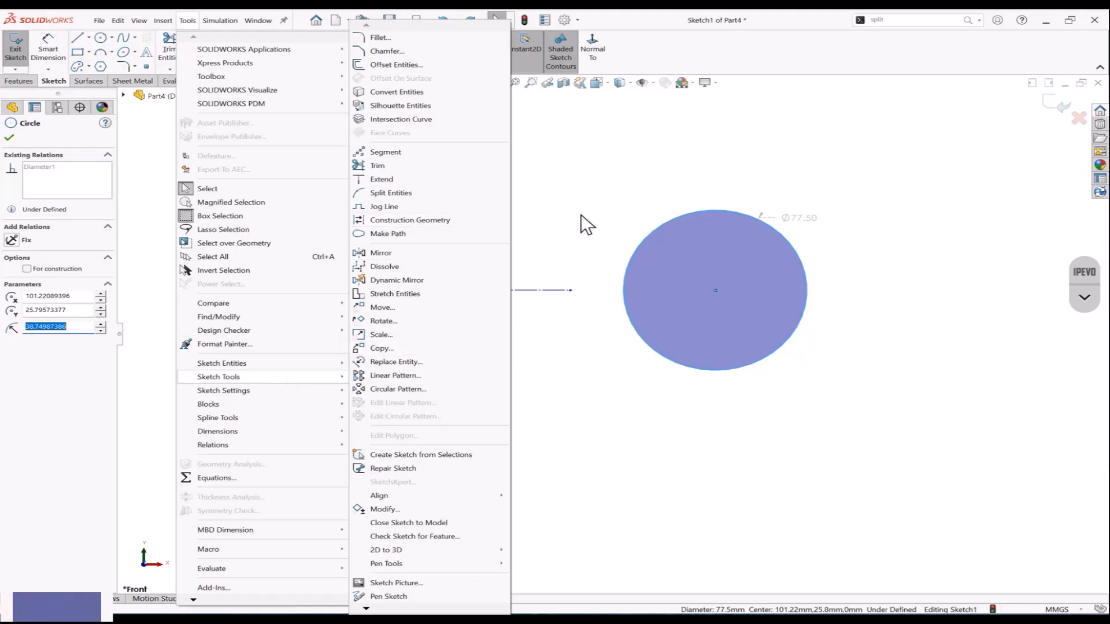
pyautogui.click(456, 220)
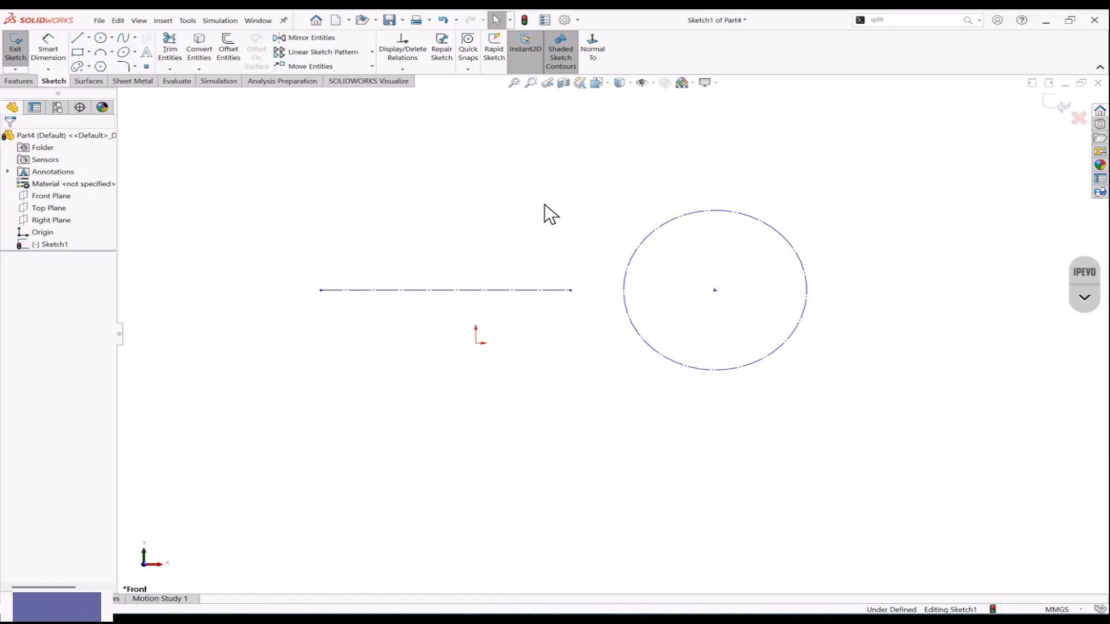
# Step: Change the construction line and circle back to normal sketch geometry
pyautogui.click(523, 290)
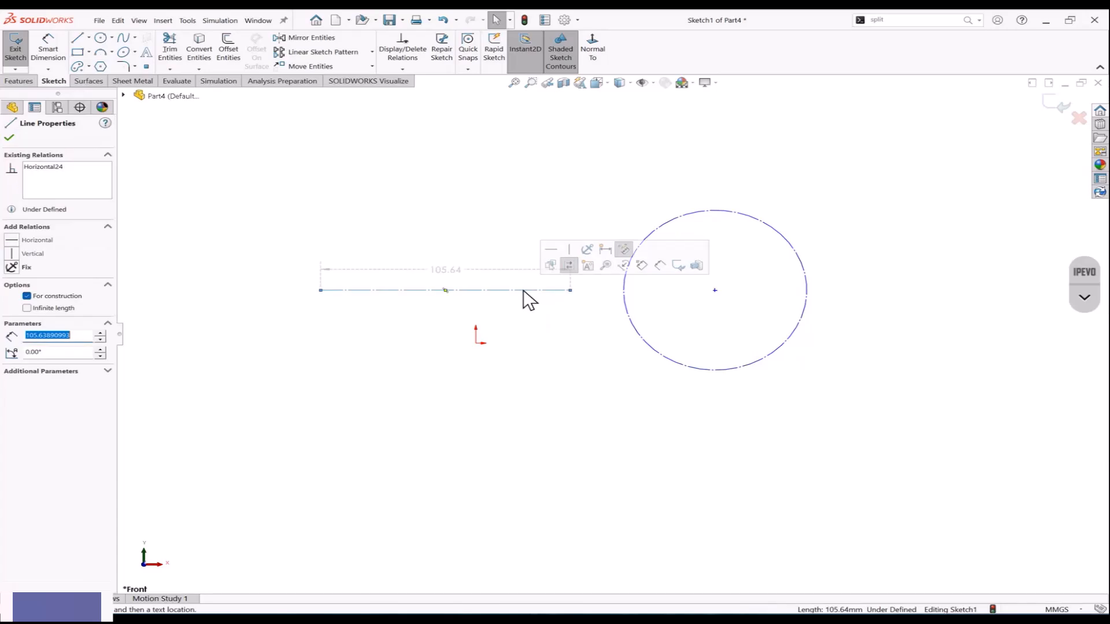
pyautogui.click(552, 268)
pyautogui.click(648, 252)
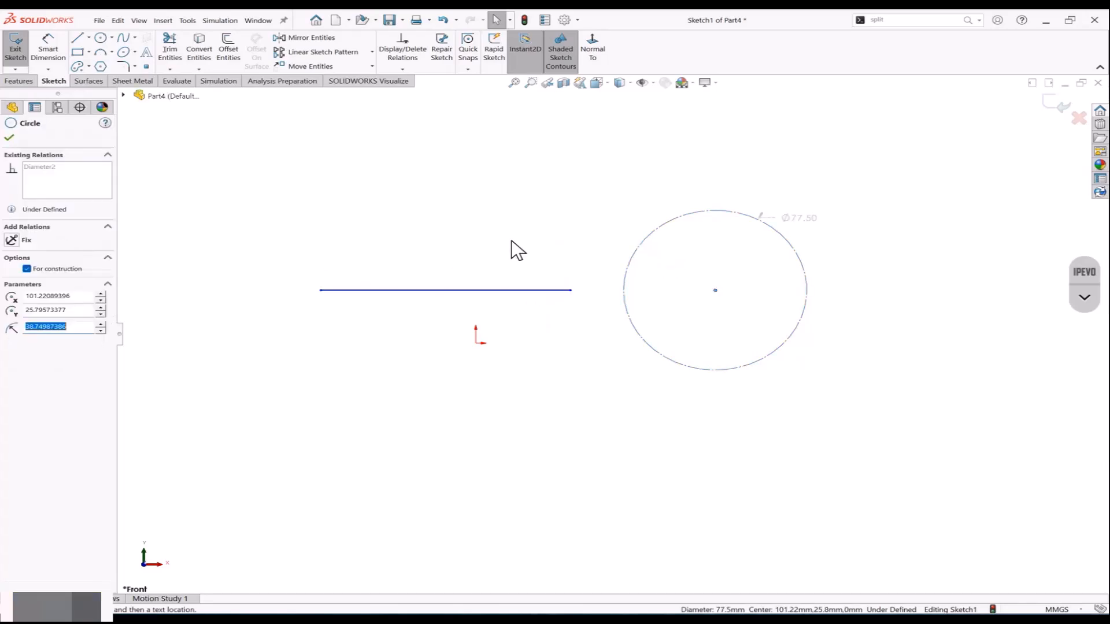
pyautogui.click(27, 269)
pyautogui.click(363, 207)
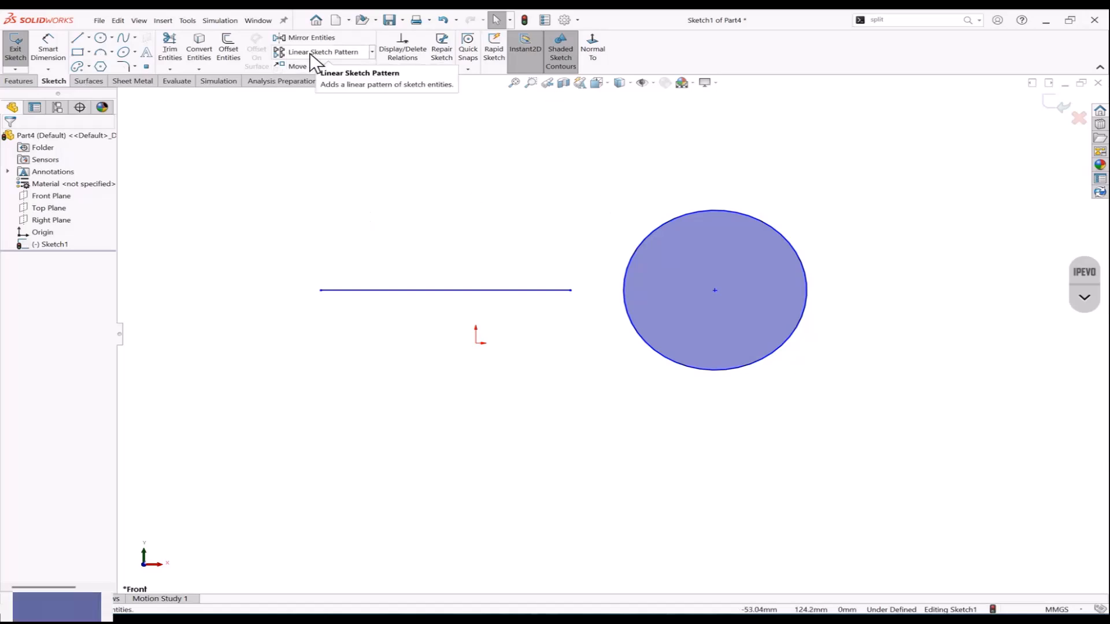
# Step: Delete the line and circle, and sketch a corner rectangle about 27 by 15 mm starting at the origin
pyautogui.moveTo(251, 152)
pyautogui.mouseDown()
pyautogui.moveTo(283, 186)
pyautogui.moveTo(815, 413)
pyautogui.mouseUp()
pyautogui.press('Delete')
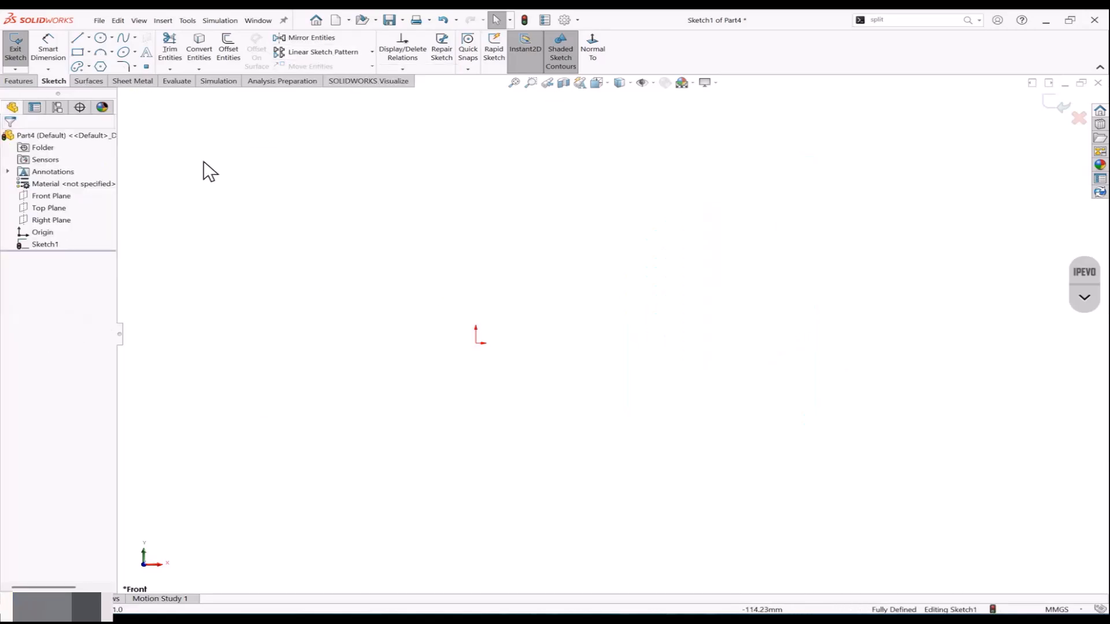
pyautogui.click(89, 52)
pyautogui.click(95, 68)
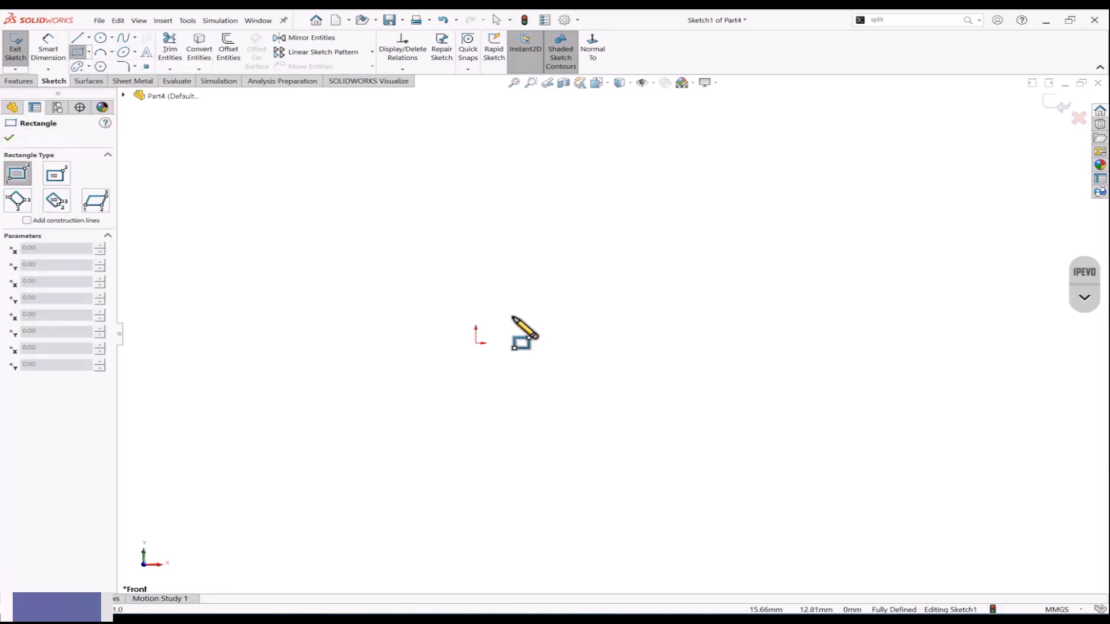
pyautogui.click(475, 342)
pyautogui.click(539, 312)
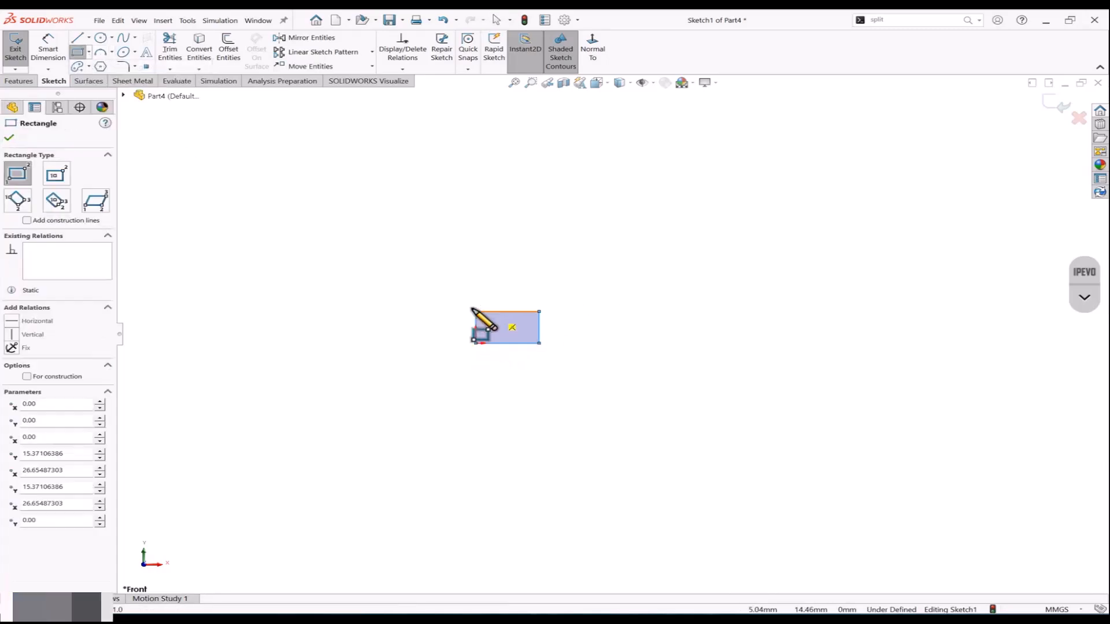
# Step: Dimension the rectangle to 10 mm wide and 5 mm high
pyautogui.click(55, 58)
pyautogui.click(498, 312)
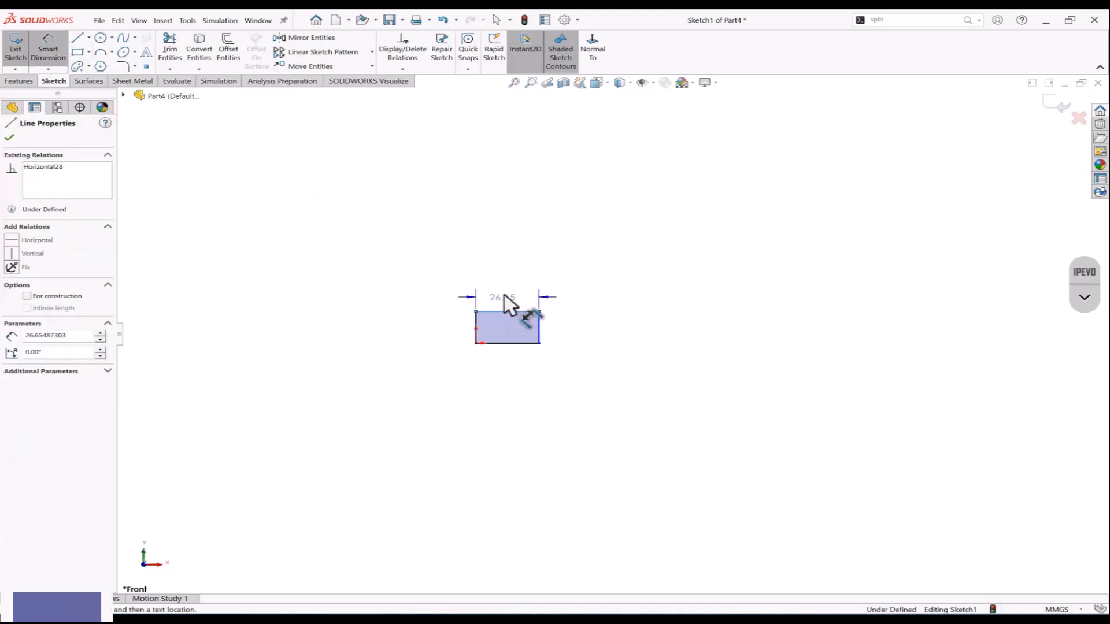
pyautogui.click(506, 287)
pyautogui.write('10')
pyautogui.press('Return')
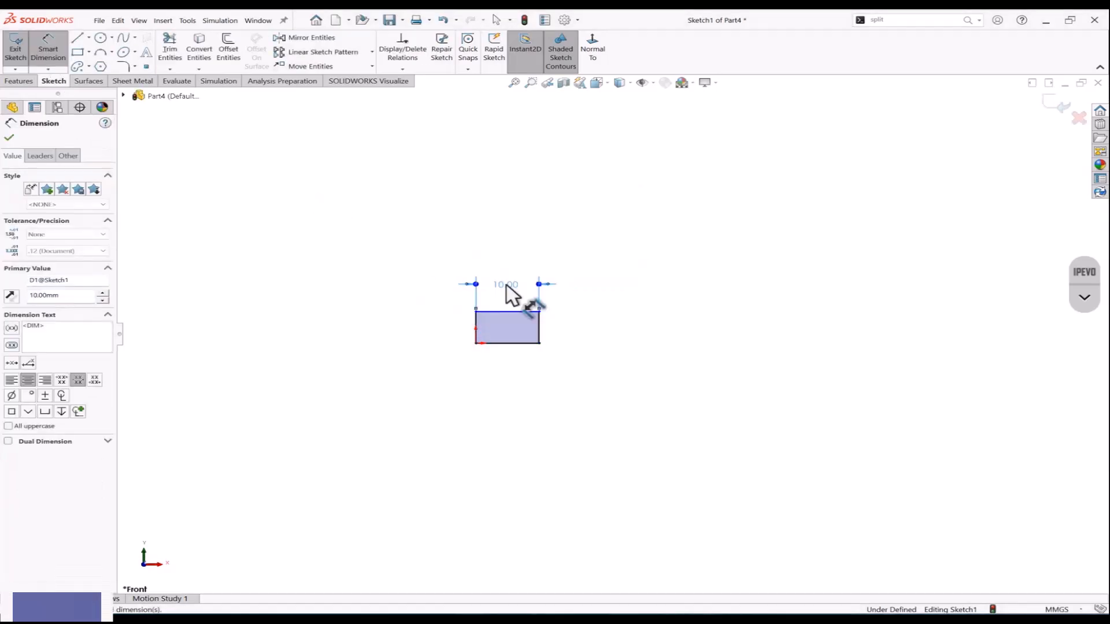
pyautogui.click(541, 327)
pyautogui.click(567, 325)
pyautogui.write('5')
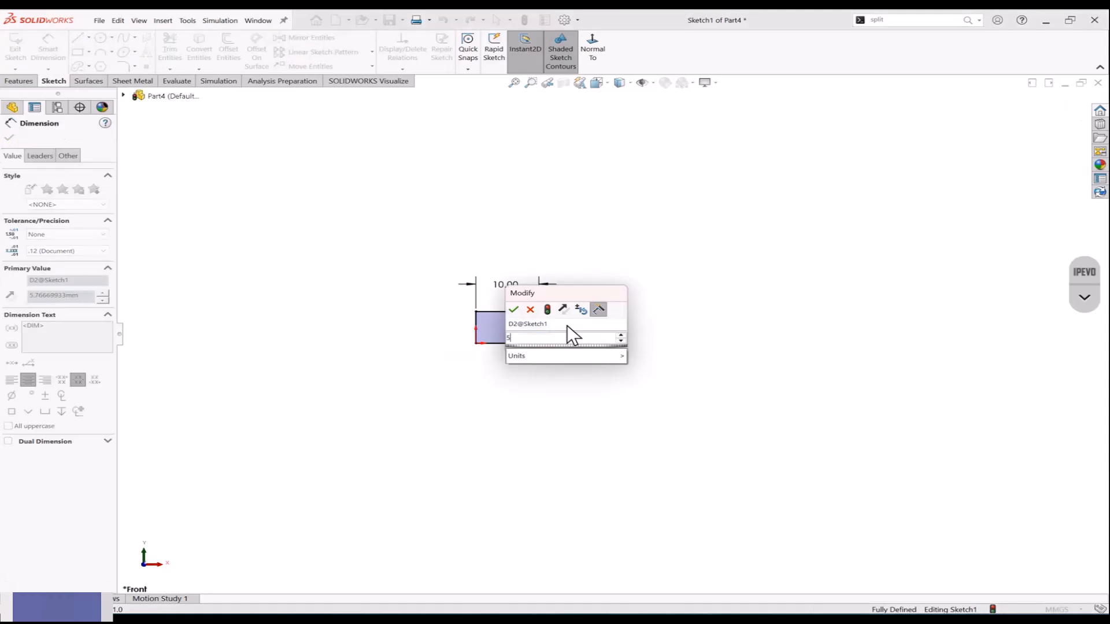
pyautogui.press('Return')
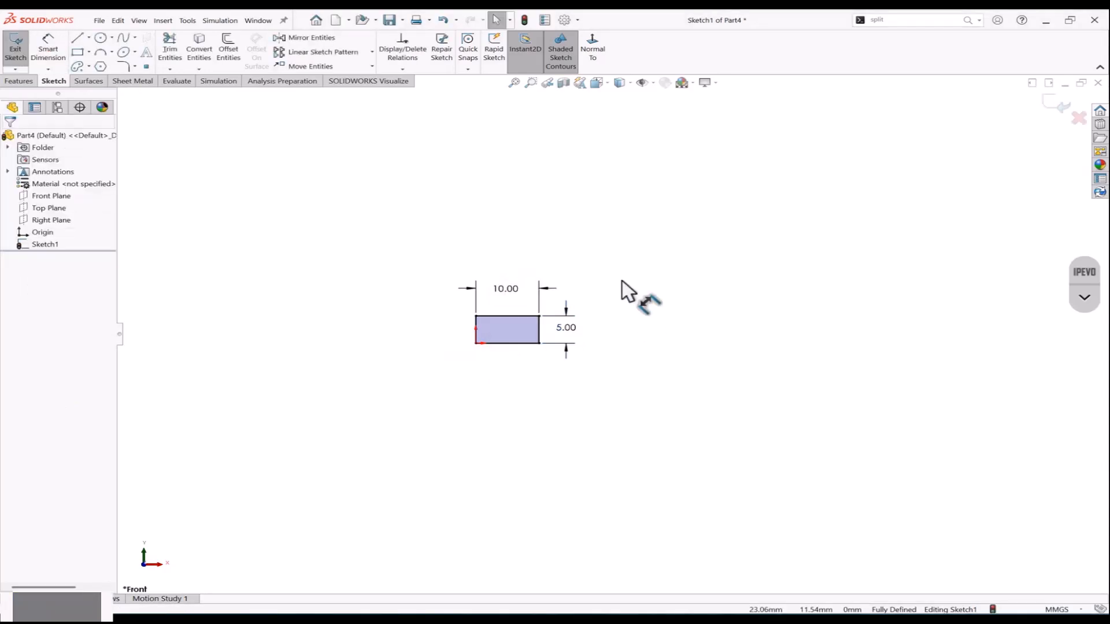
pyautogui.moveTo(402, 259); pyautogui.dragTo(622, 384)
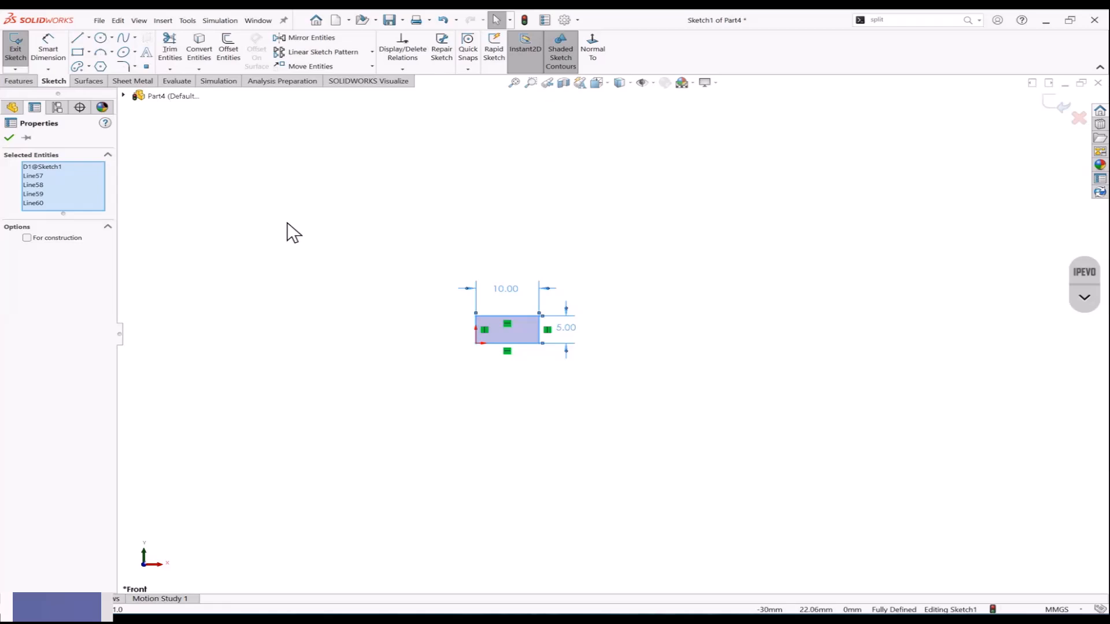
pyautogui.click(327, 53)
pyautogui.scroll(-2, 544, 353)
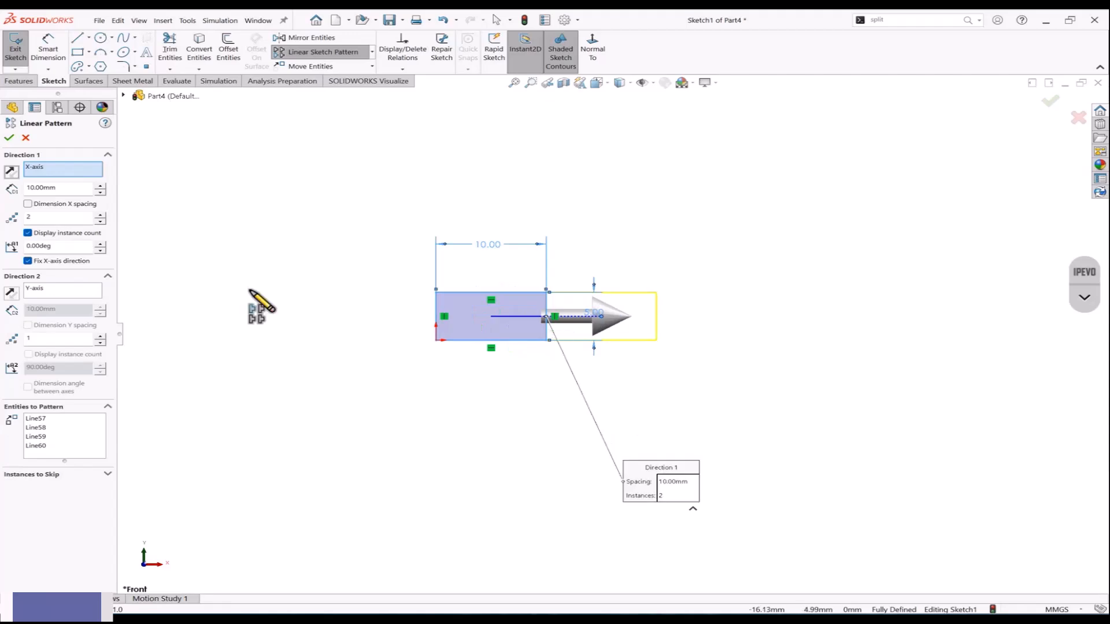
pyautogui.press('Escape')
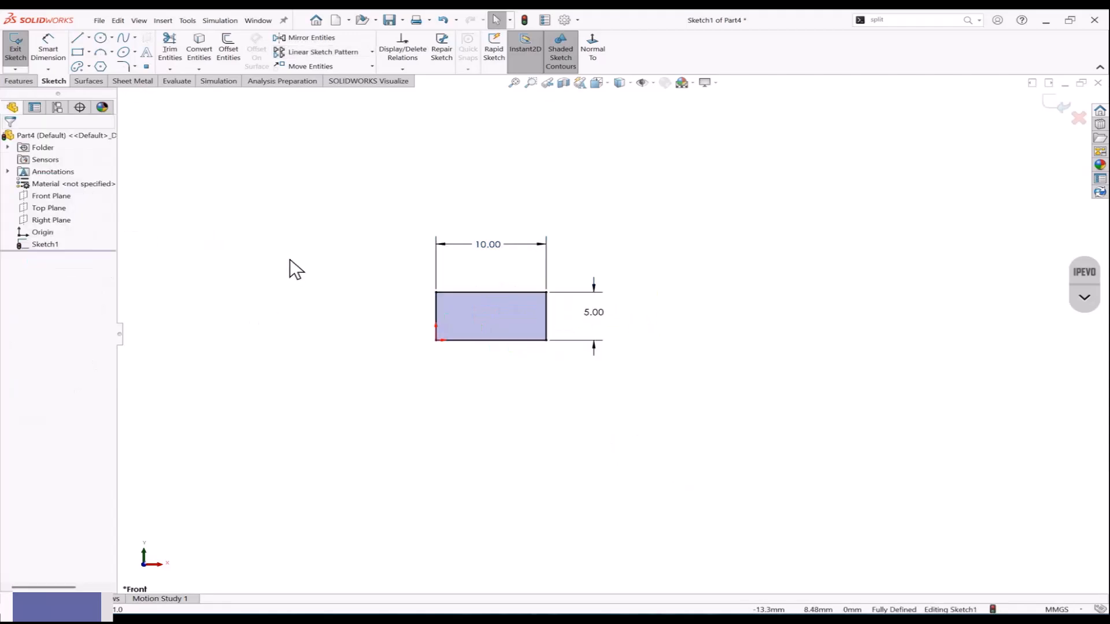
# Step: Start a Linear Sketch Pattern along the X-axis with all four rectangle lines as the entities to pattern
pyautogui.scroll(1, 290, 258)
pyautogui.click(321, 58)
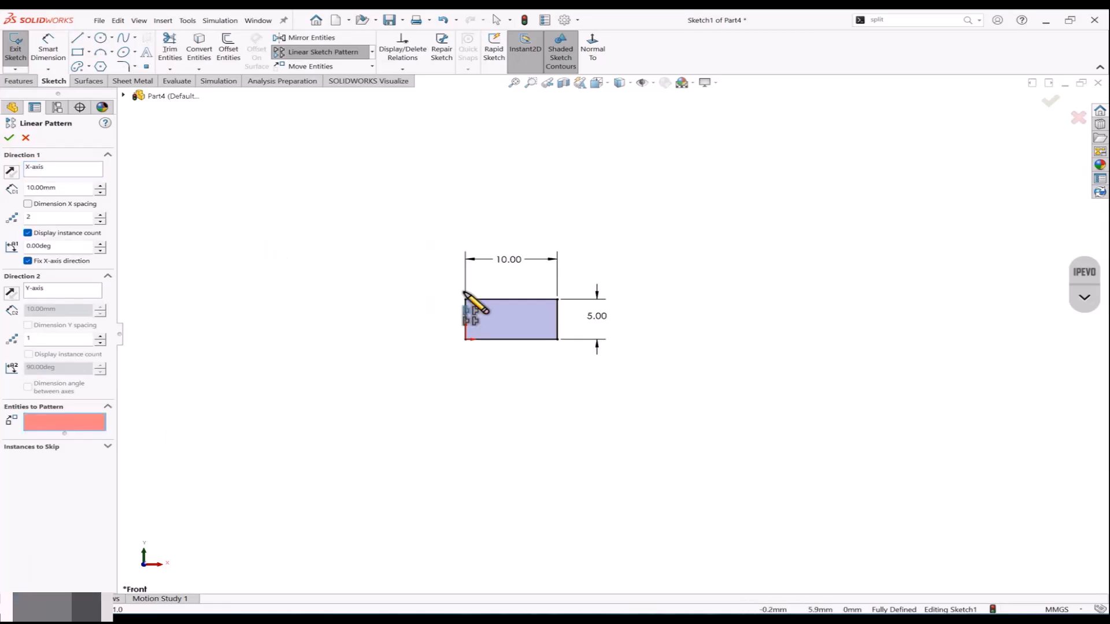
pyautogui.click(559, 307)
pyautogui.click(543, 300)
pyautogui.click(526, 339)
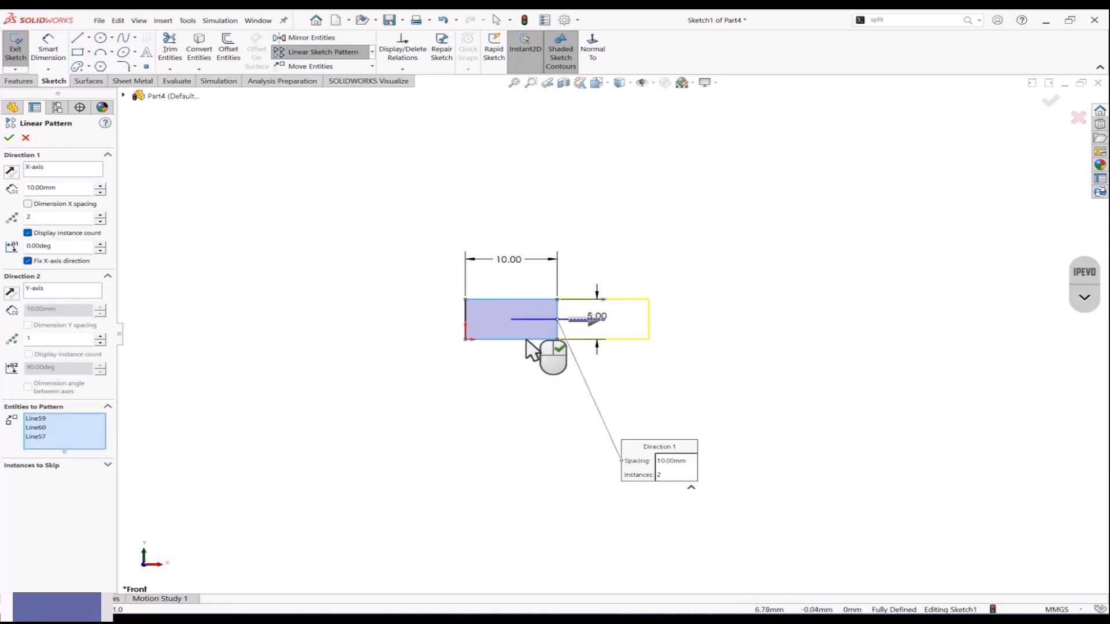
pyautogui.click(466, 313)
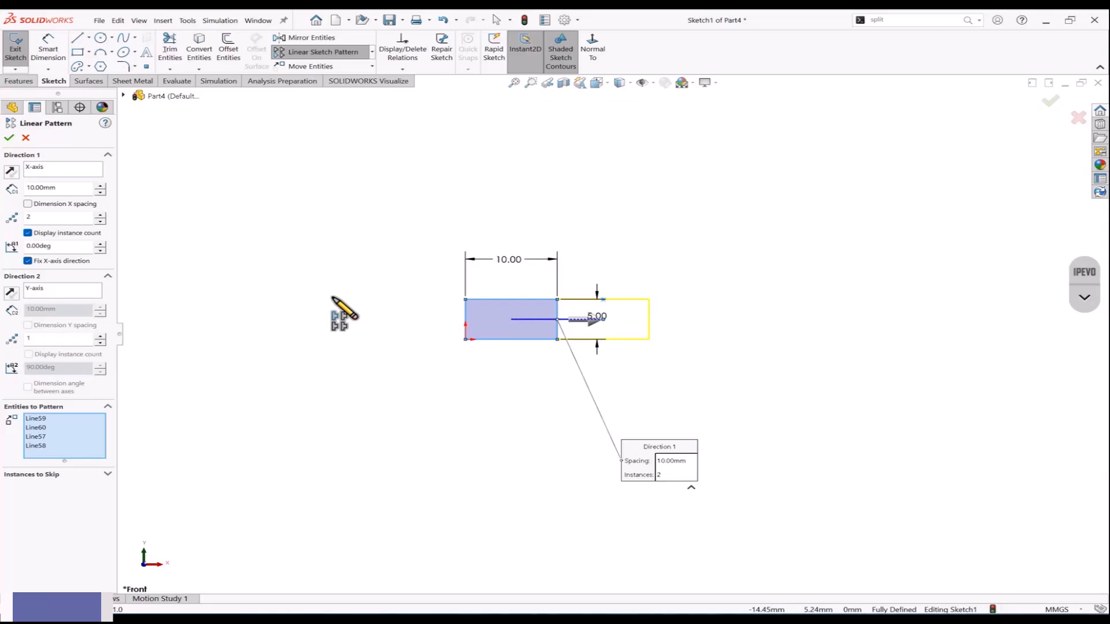
# Step: Try pattern spacings of 20 mm and 10 mm in direction 1, and set the spacing to 15 mm
pyautogui.click(101, 186)
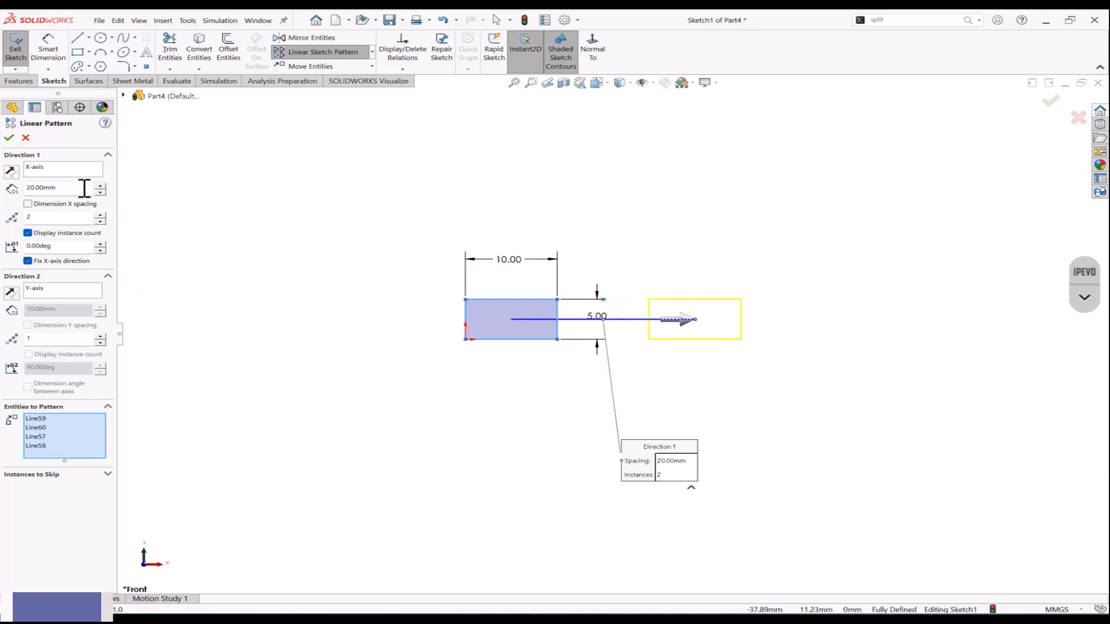
pyautogui.moveTo(84, 188); pyautogui.dragTo(10, 197)
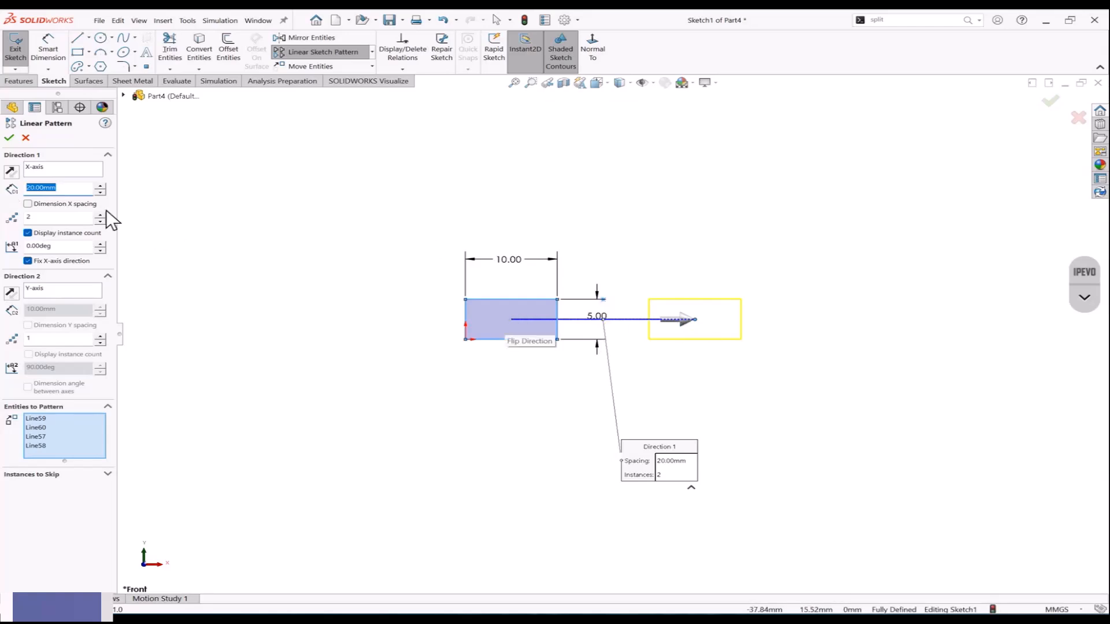
pyautogui.write('10')
pyautogui.press('Return')
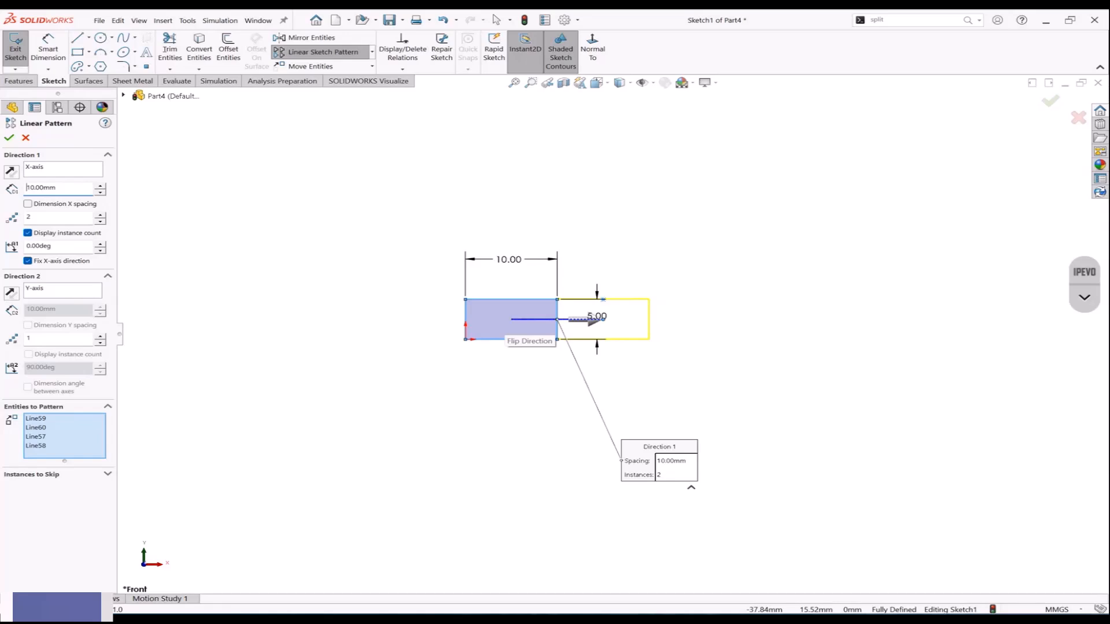
pyautogui.doubleClick(75, 188)
pyautogui.write('15')
pyautogui.press('Return')
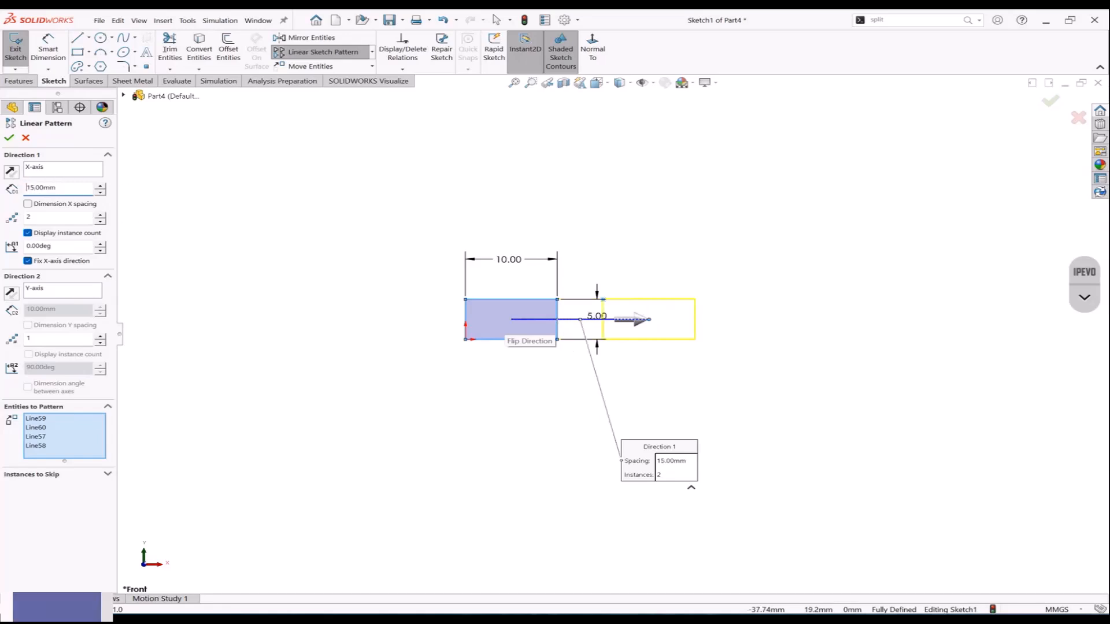
# Step: Set the number of instances in direction 1 of the linear pattern to 4
pyautogui.doubleClick(72, 217)
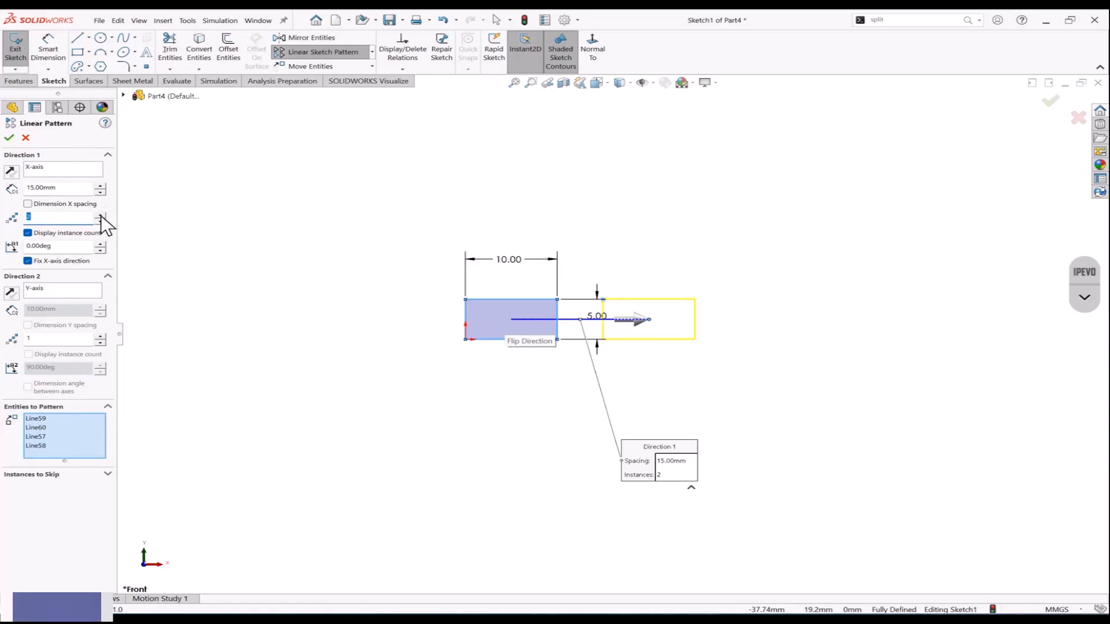
pyautogui.click(101, 215)
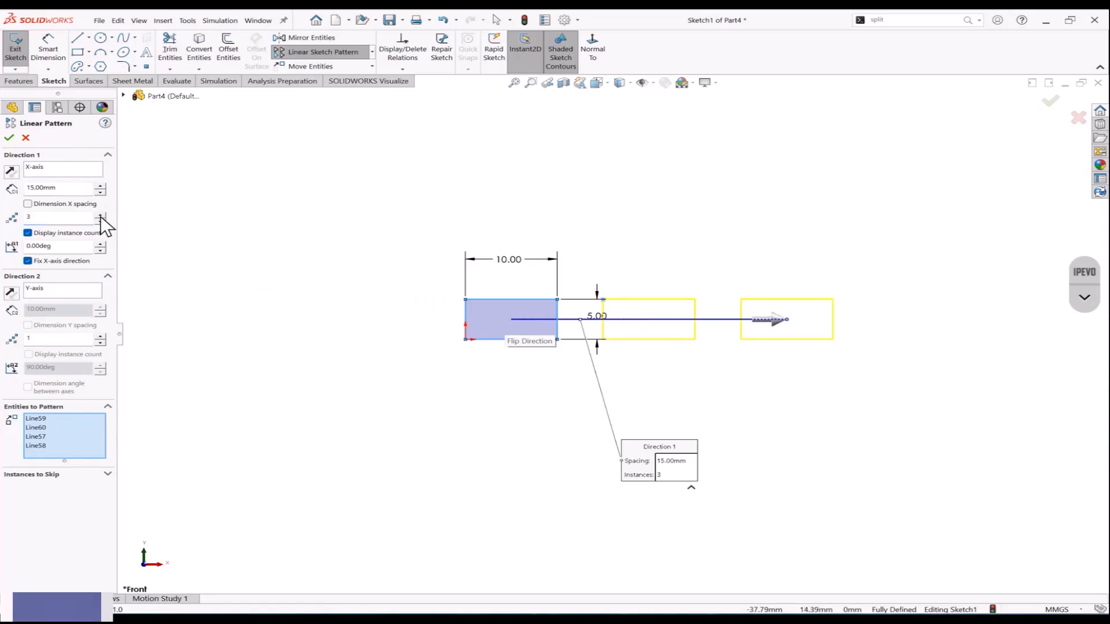
pyautogui.click(101, 215)
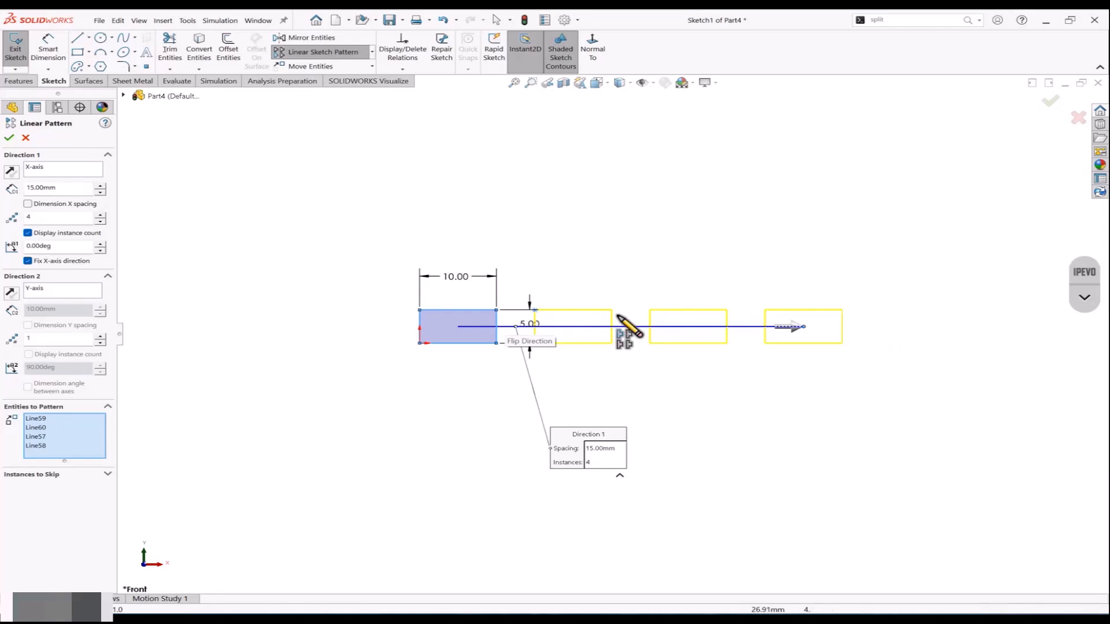
# Step: Try tilting the direction 1 pattern angle to 14°, and set the angle back to 0°
pyautogui.click(101, 244)
pyautogui.click(101, 243)
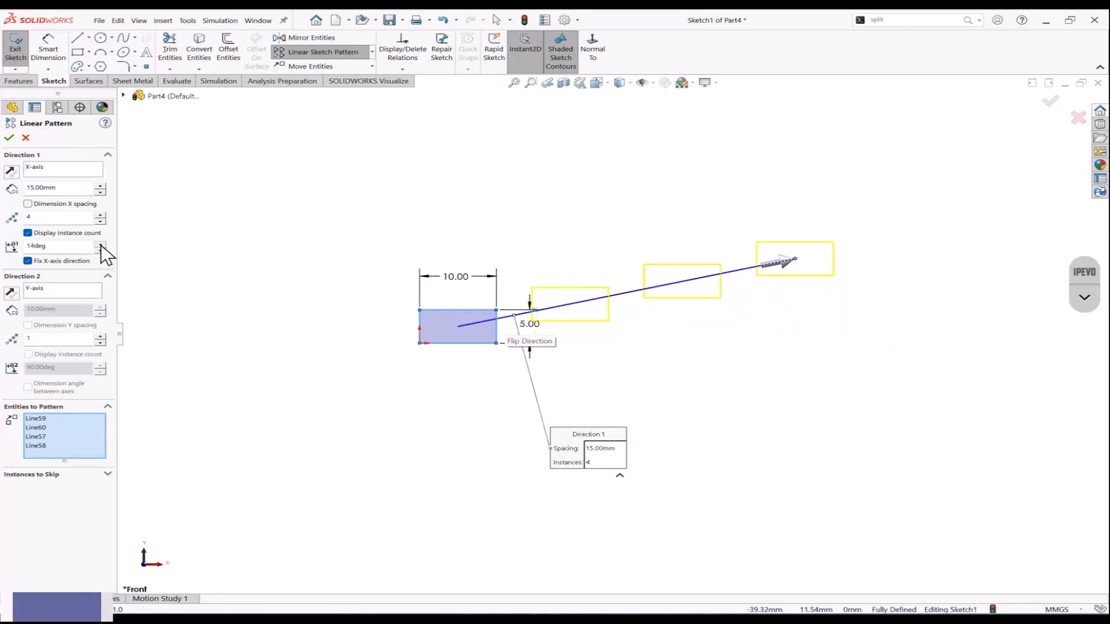
pyautogui.moveTo(72, 246); pyautogui.dragTo(20, 254)
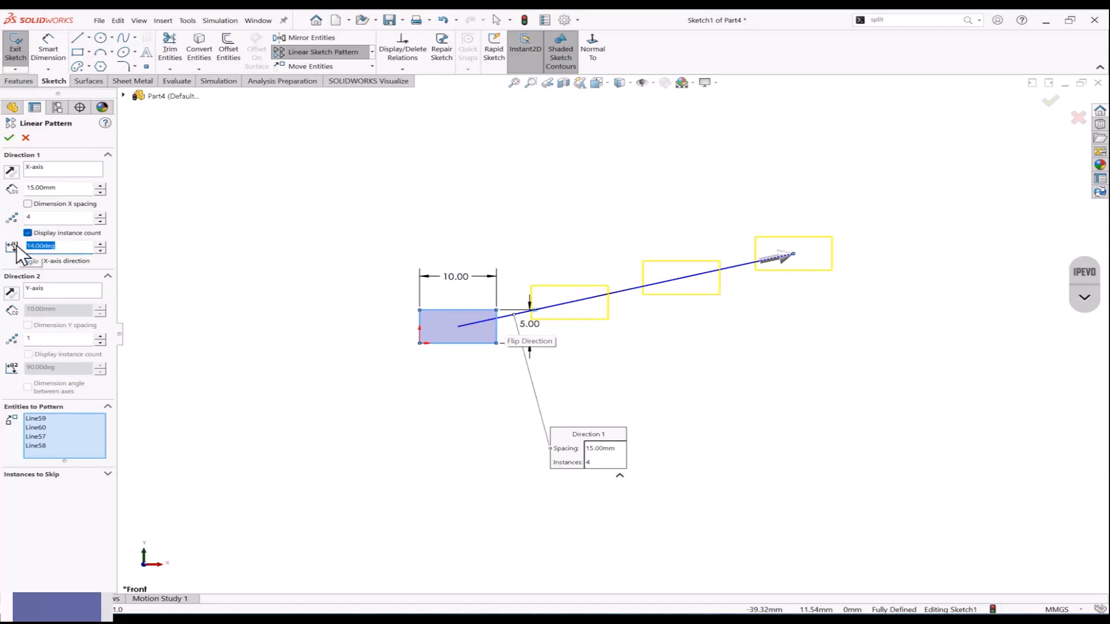
pyautogui.write('0')
pyautogui.press('Return')
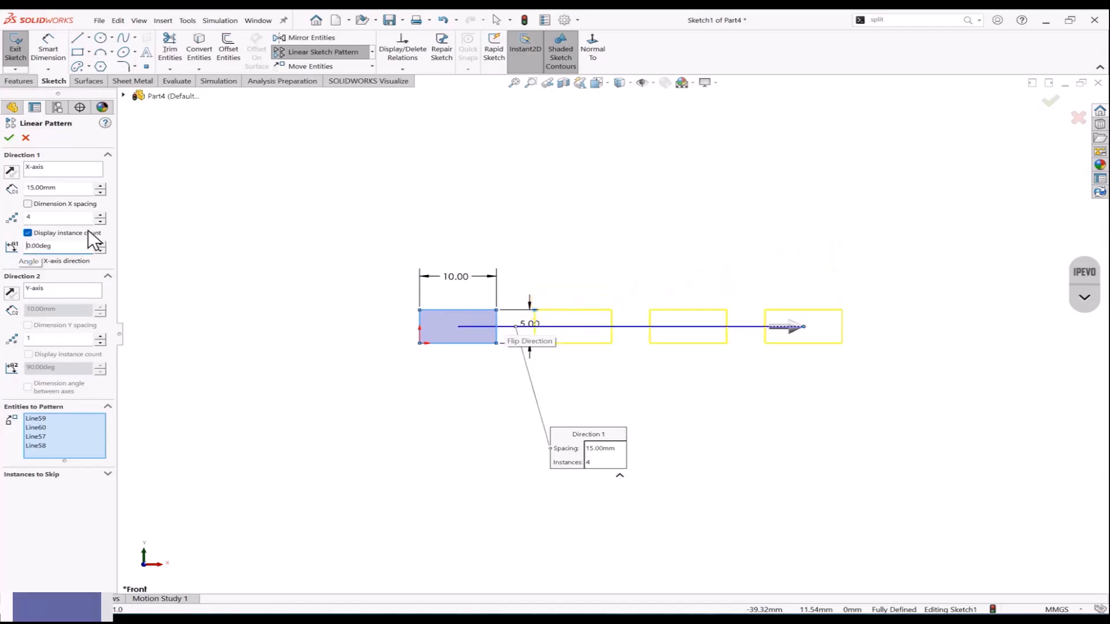
# Step: Enable the X spacing dimension and set the direction 2 pattern along the Y-axis to 4 instances
pyautogui.click(27, 204)
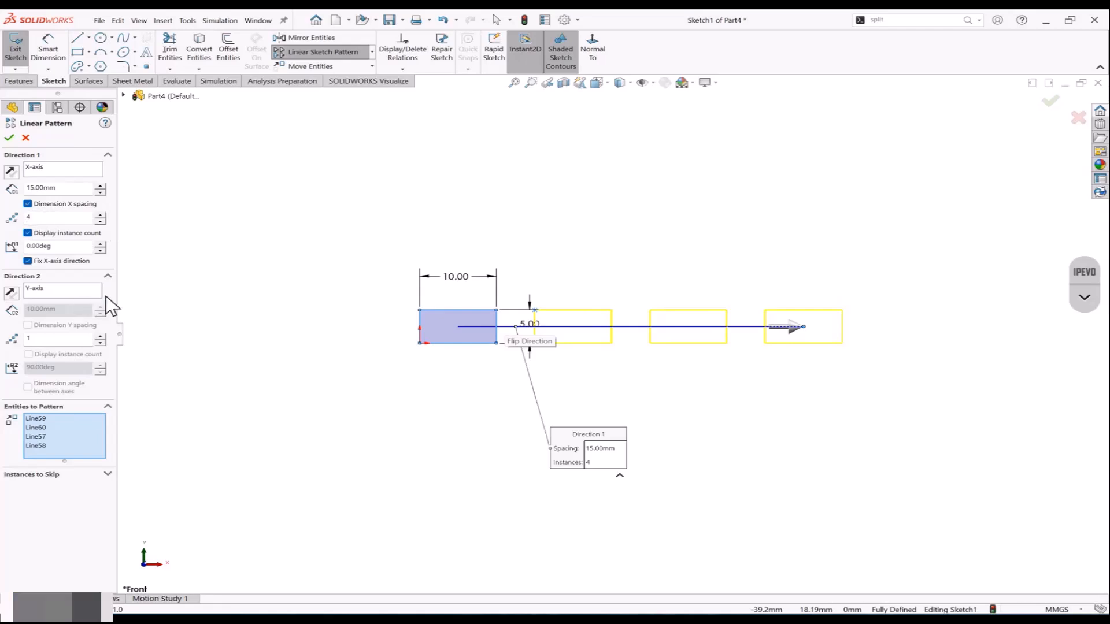
pyautogui.doubleClick(35, 339)
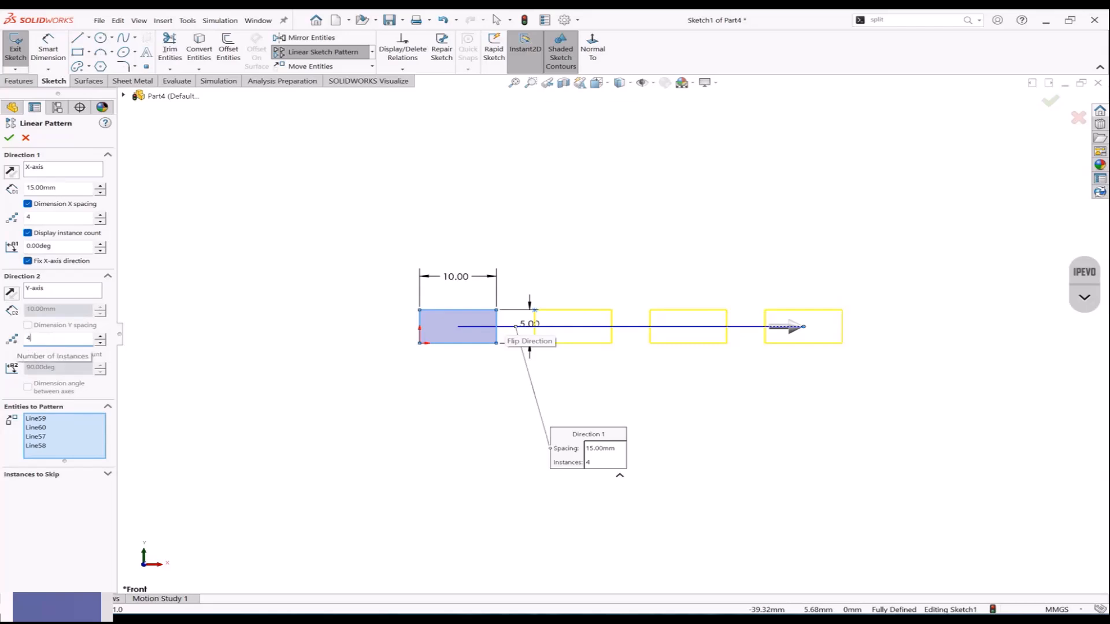
pyautogui.write('4')
pyautogui.scroll(2, 404, 383)
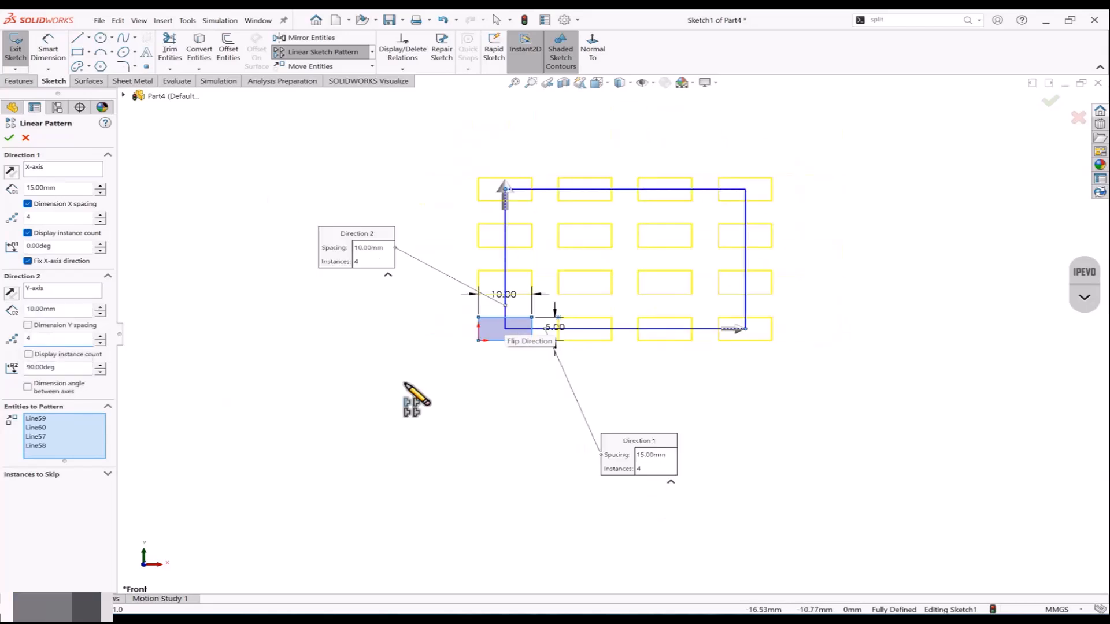
pyautogui.scroll(-2, 708, 179)
# Step: Set the direction 2 spacing to 8 mm and enable the Y spacing dimension and the angle dimension between axes
pyautogui.click(40, 309)
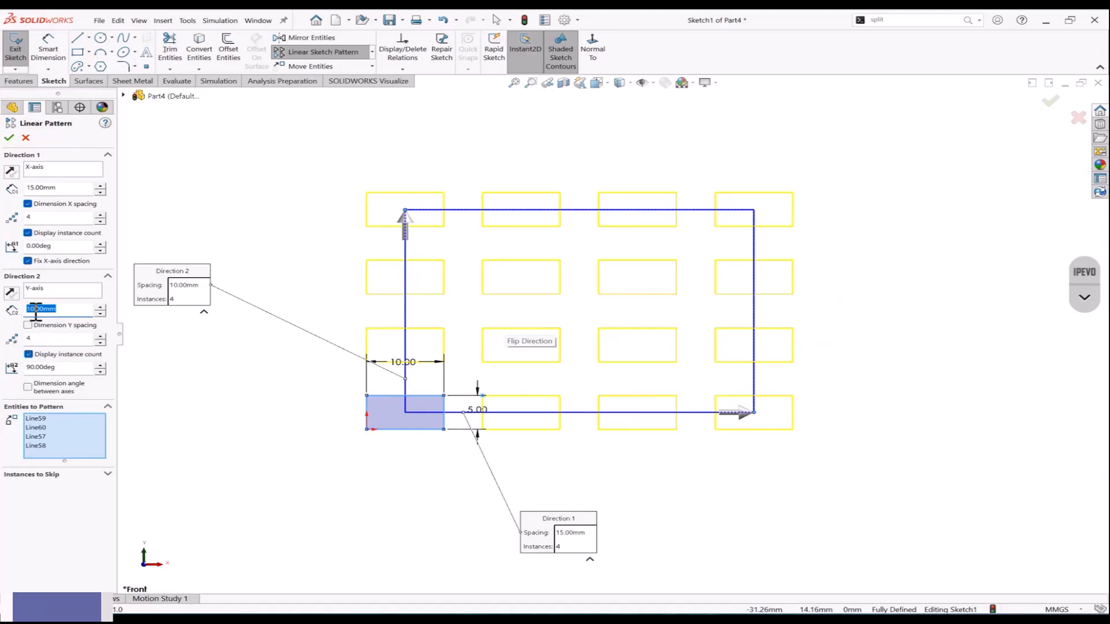
pyautogui.write('8')
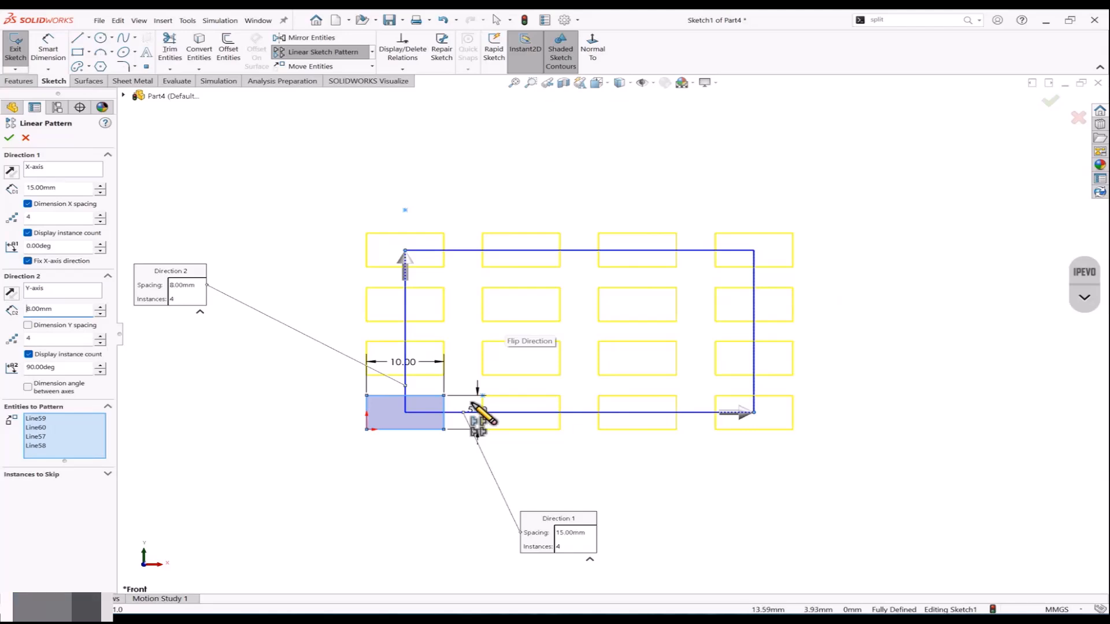
pyautogui.click(27, 387)
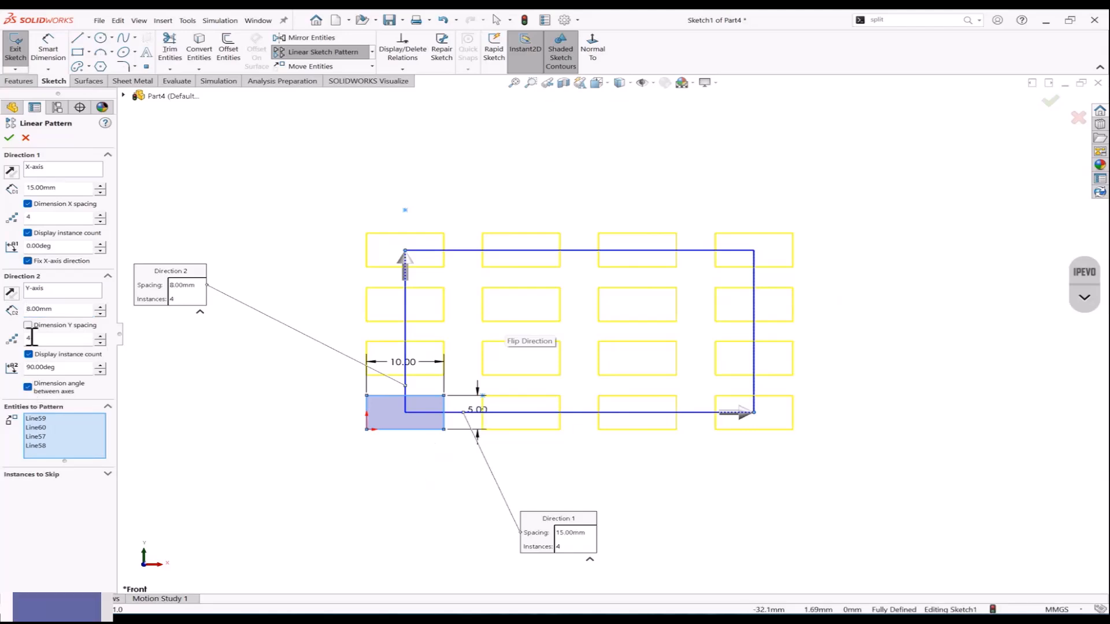
pyautogui.click(28, 325)
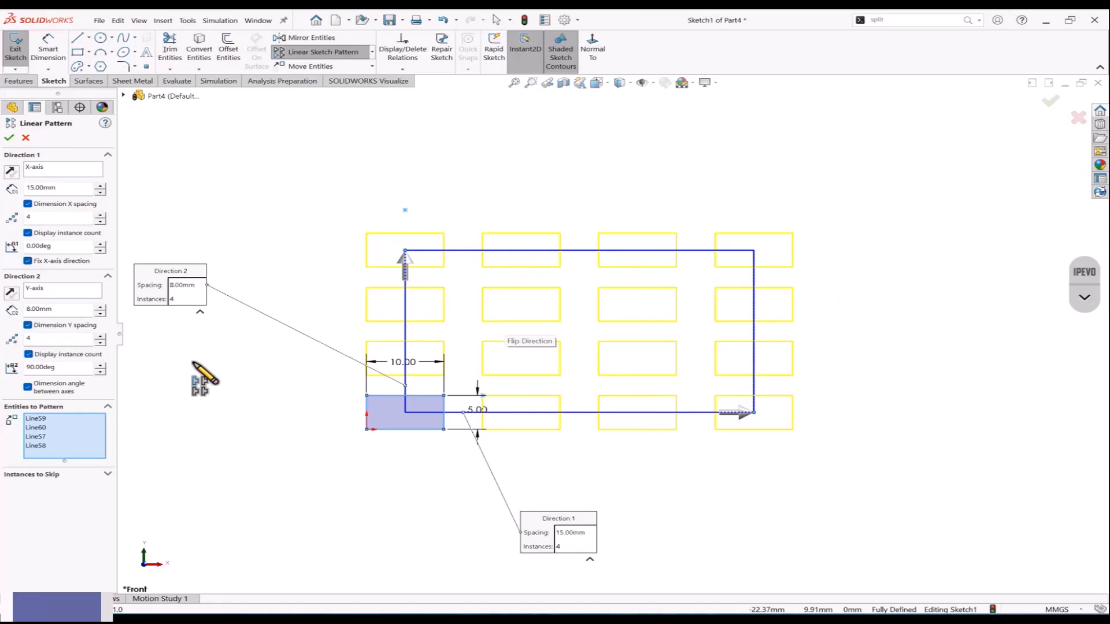
# Step: Skip the four inner instances of the 4 by 4 grid and accept the linear pattern
pyautogui.click(87, 475)
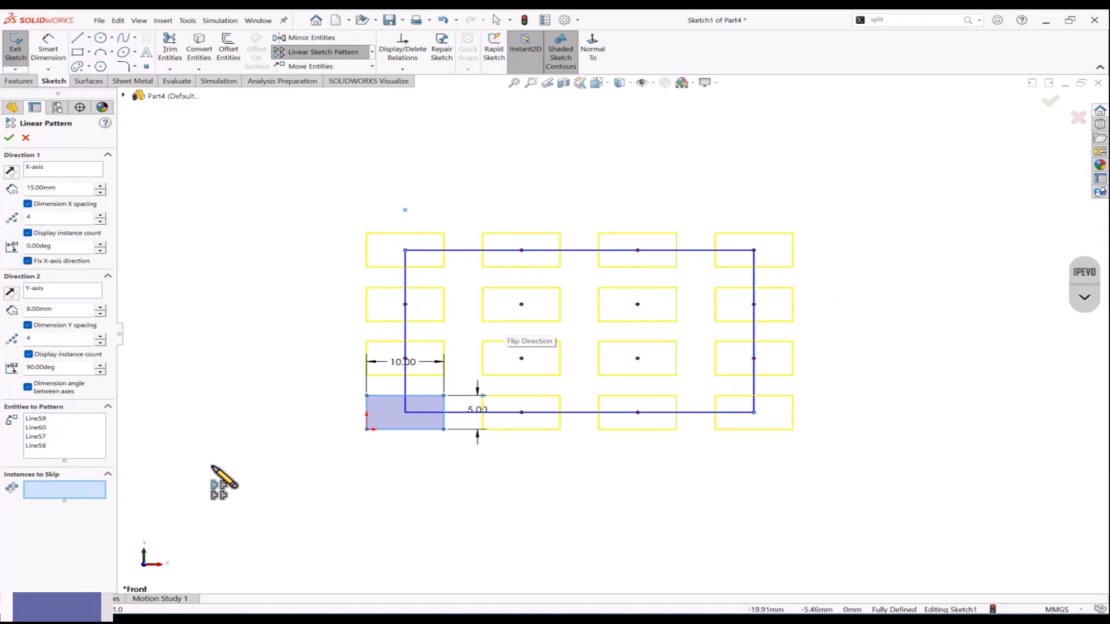
pyautogui.click(522, 304)
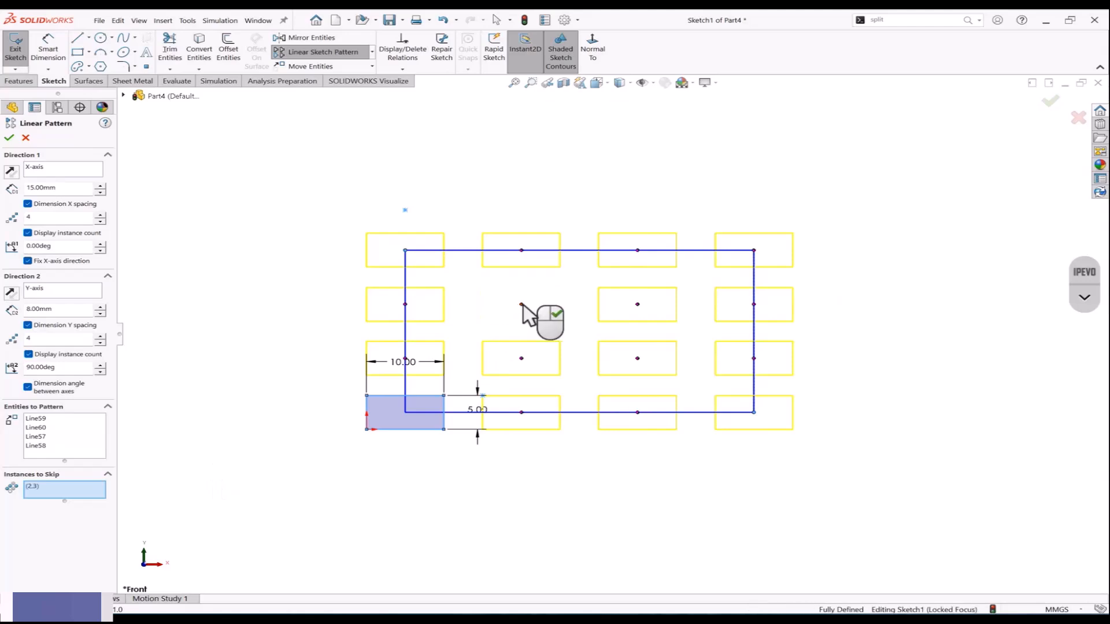
pyautogui.click(637, 304)
pyautogui.click(522, 358)
pyautogui.click(637, 359)
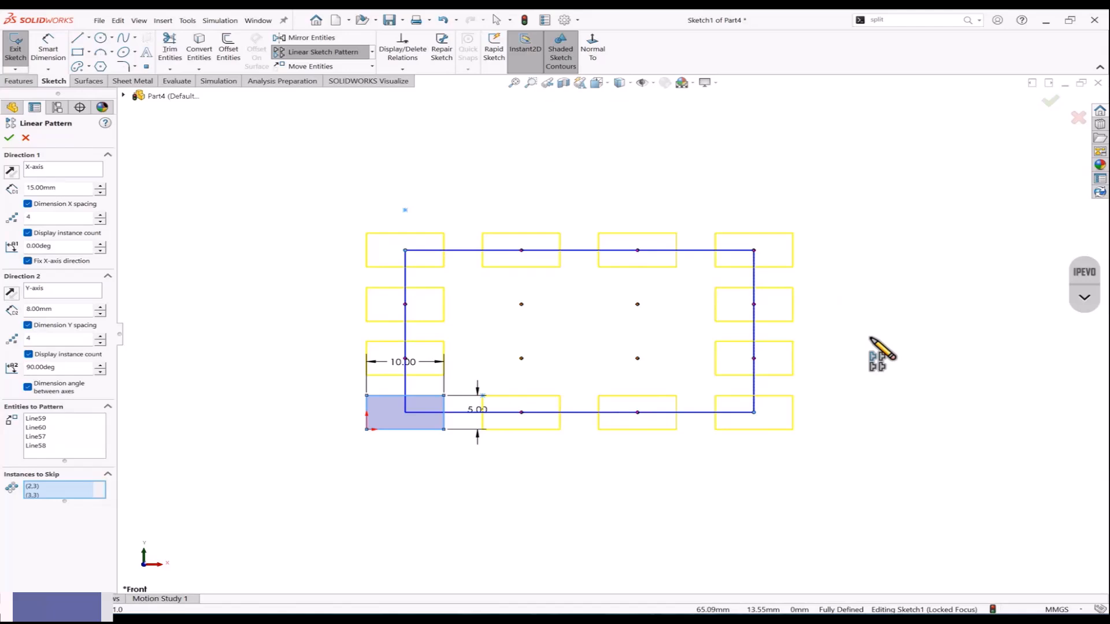
pyautogui.click(1050, 101)
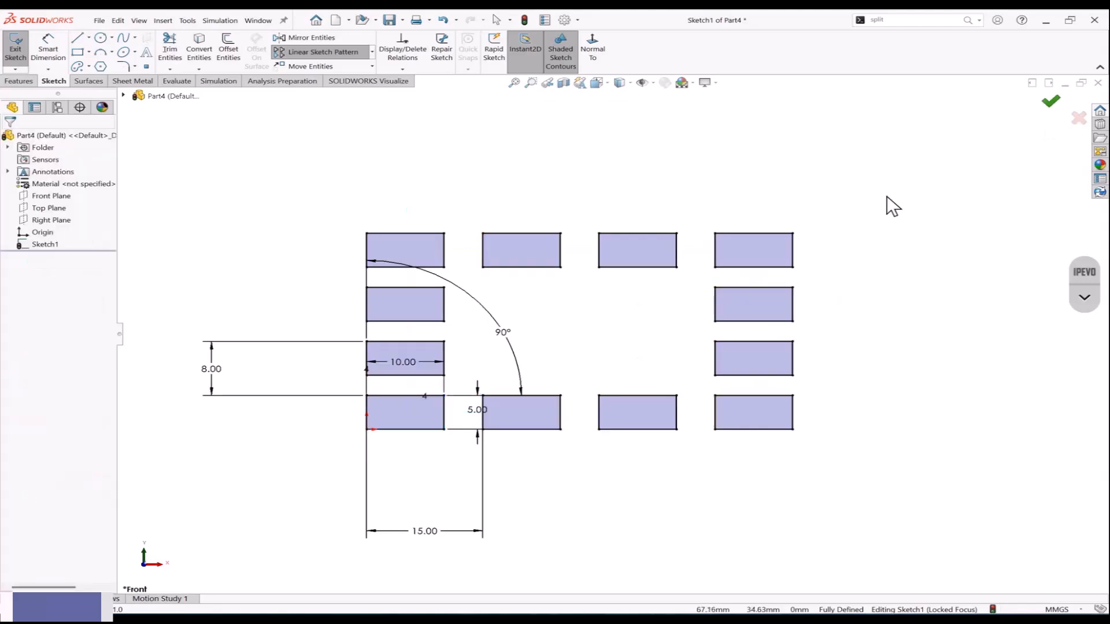
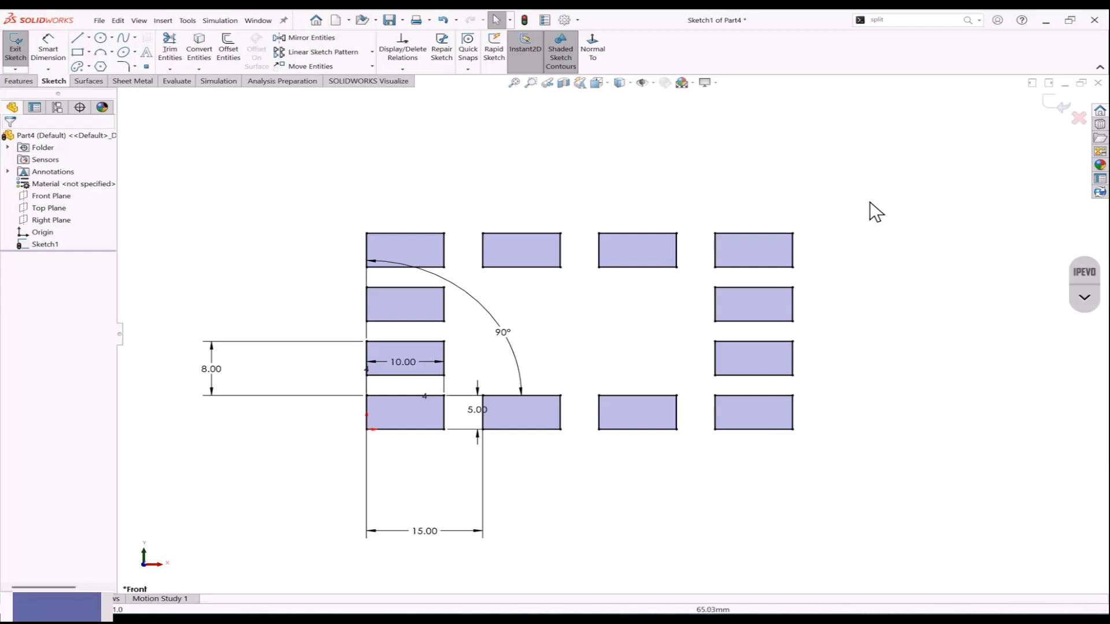
# Step: Reopen the linear pattern for editing from a patterned line and clear all of its skipped instances
pyautogui.click(763, 232)
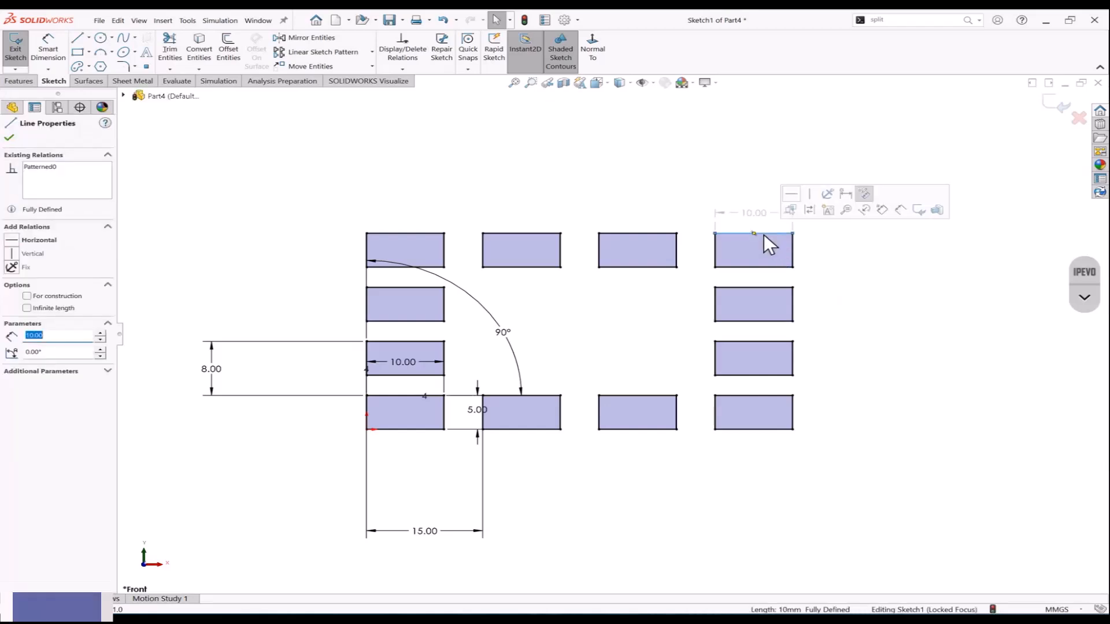
pyautogui.rightClick(865, 256)
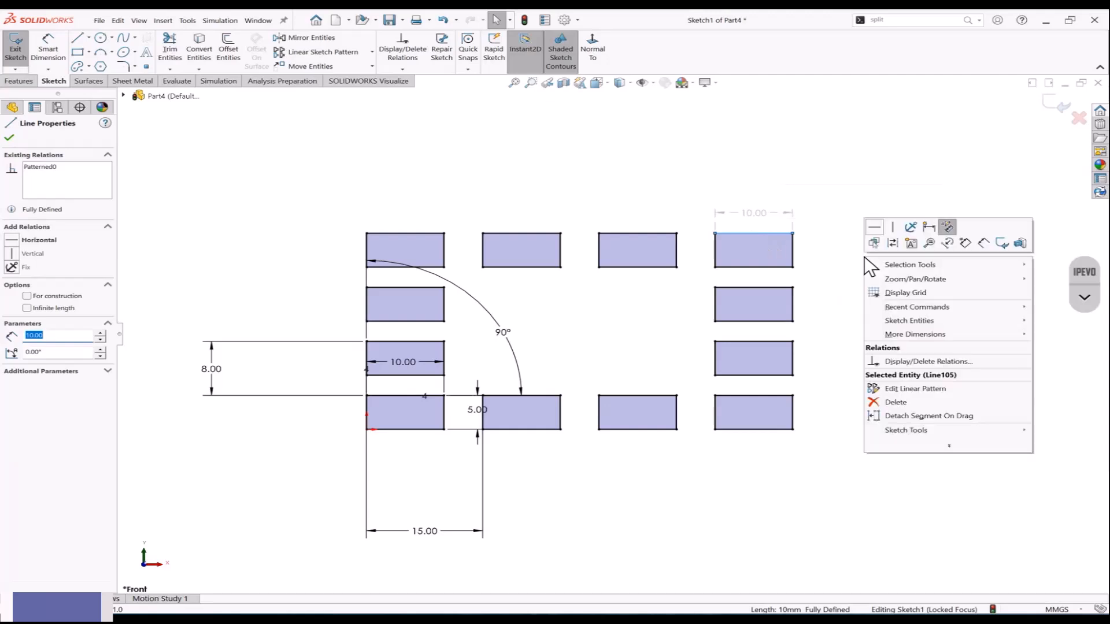
pyautogui.click(940, 387)
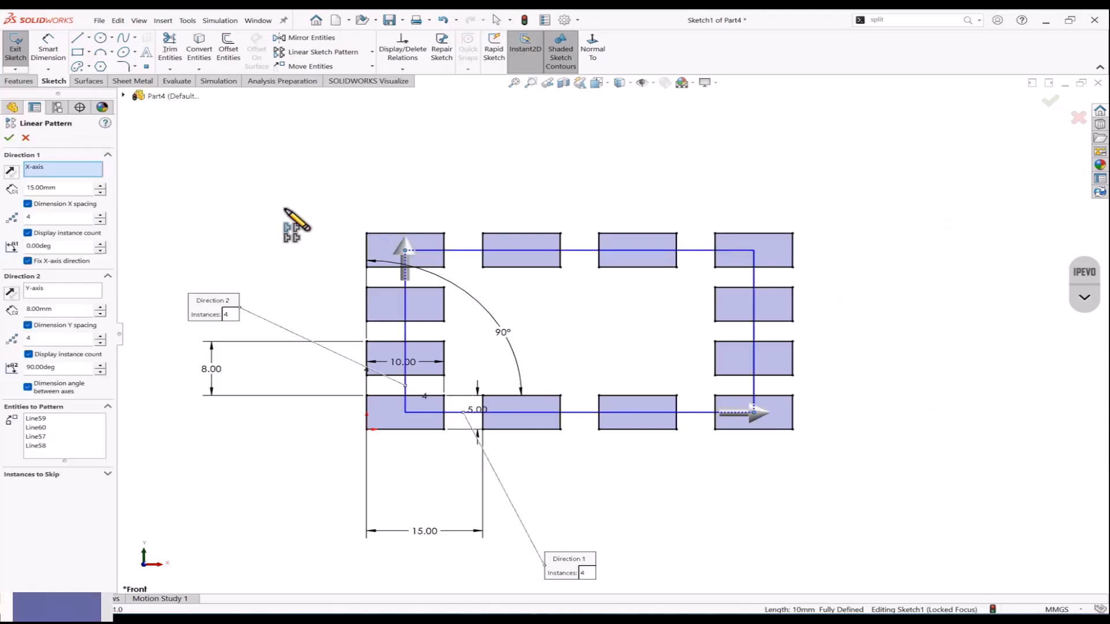
pyautogui.click(90, 474)
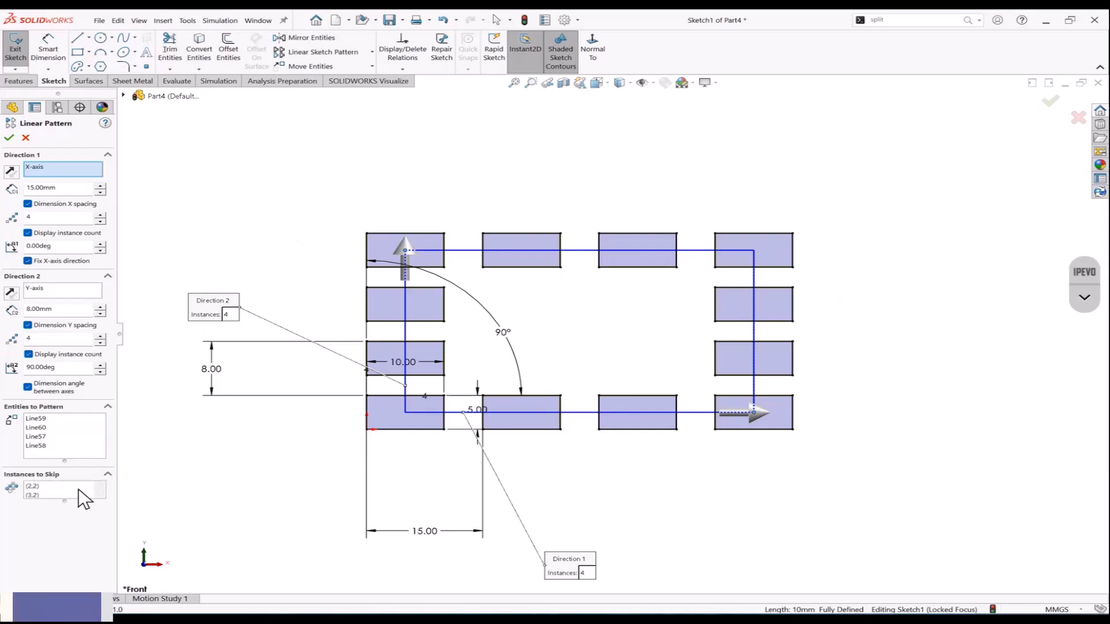
pyautogui.rightClick(79, 490)
pyautogui.click(122, 497)
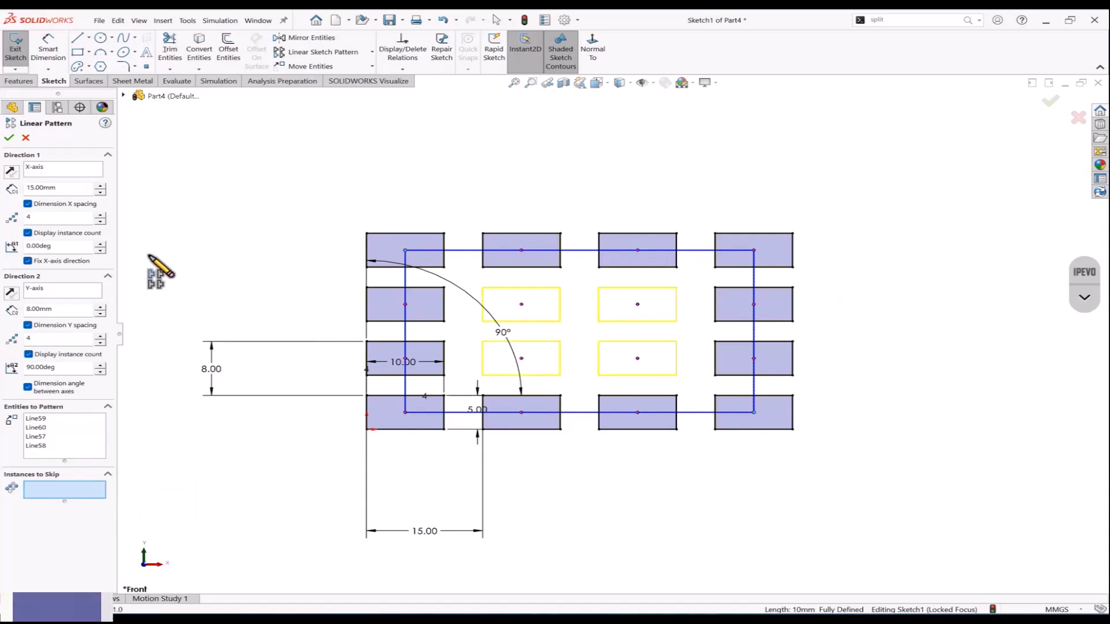
# Step: Set the direction 2 spacing to 10 mm and accept the edited pattern
pyautogui.moveTo(68, 310); pyautogui.dragTo(9, 311)
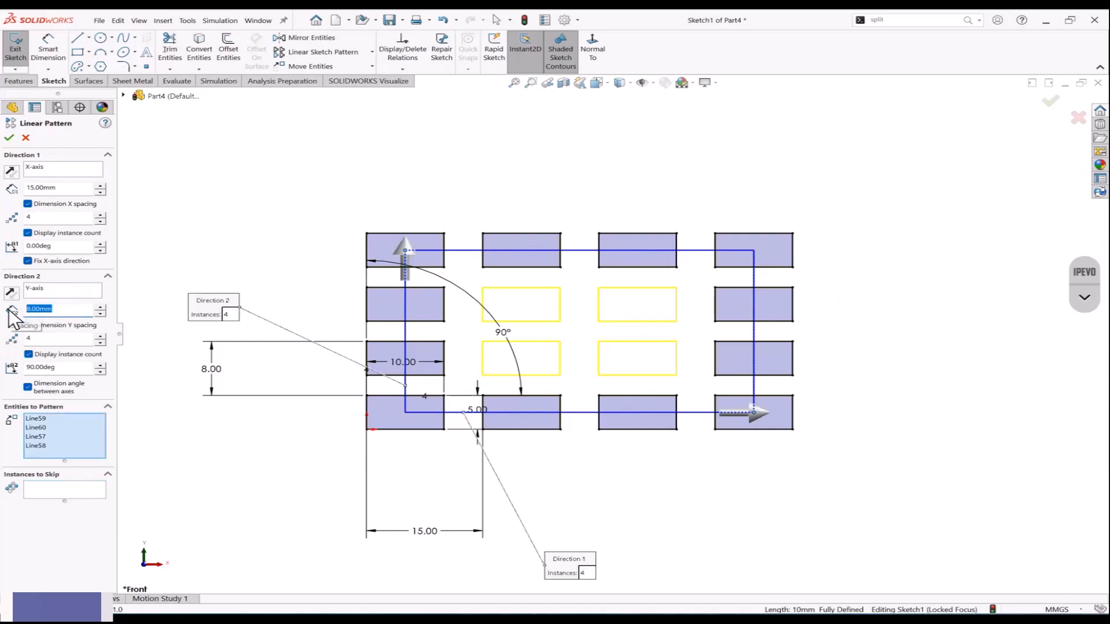
pyautogui.write('10')
pyautogui.press('Return')
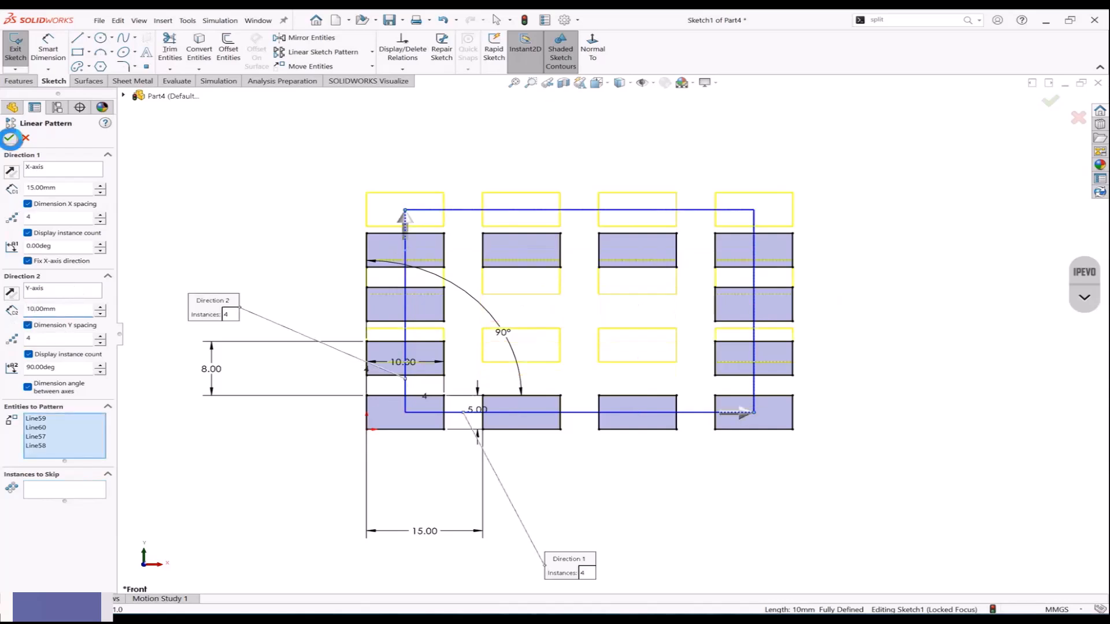
pyautogui.click(8, 137)
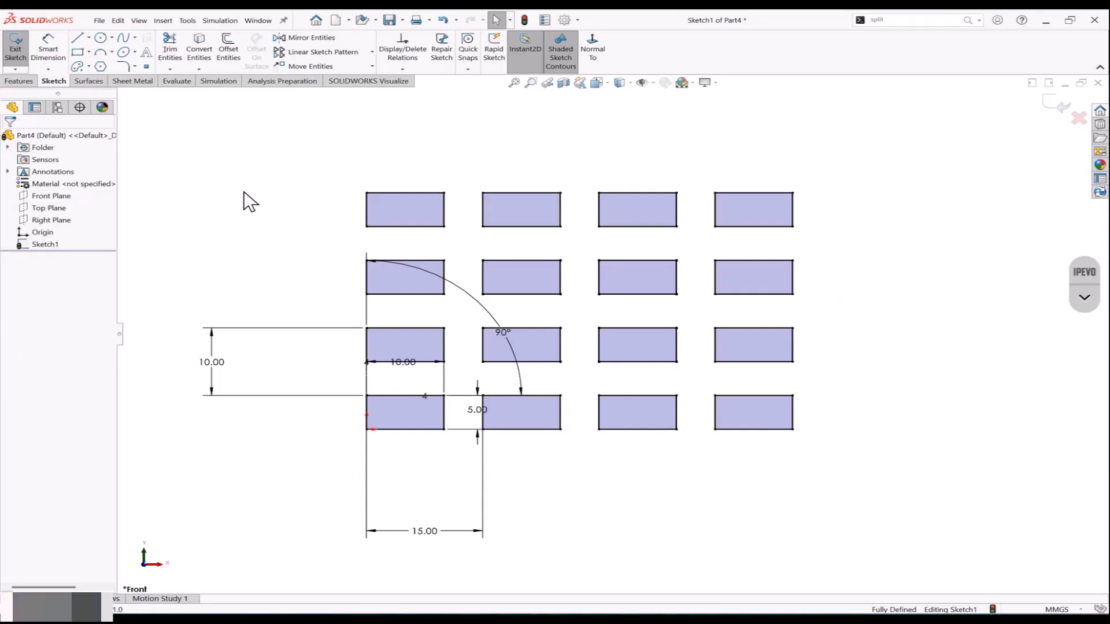
# Step: Delete all patterned rectangles and their dimensions from the sketch, including the items with associated dimensions
pyautogui.press('z')
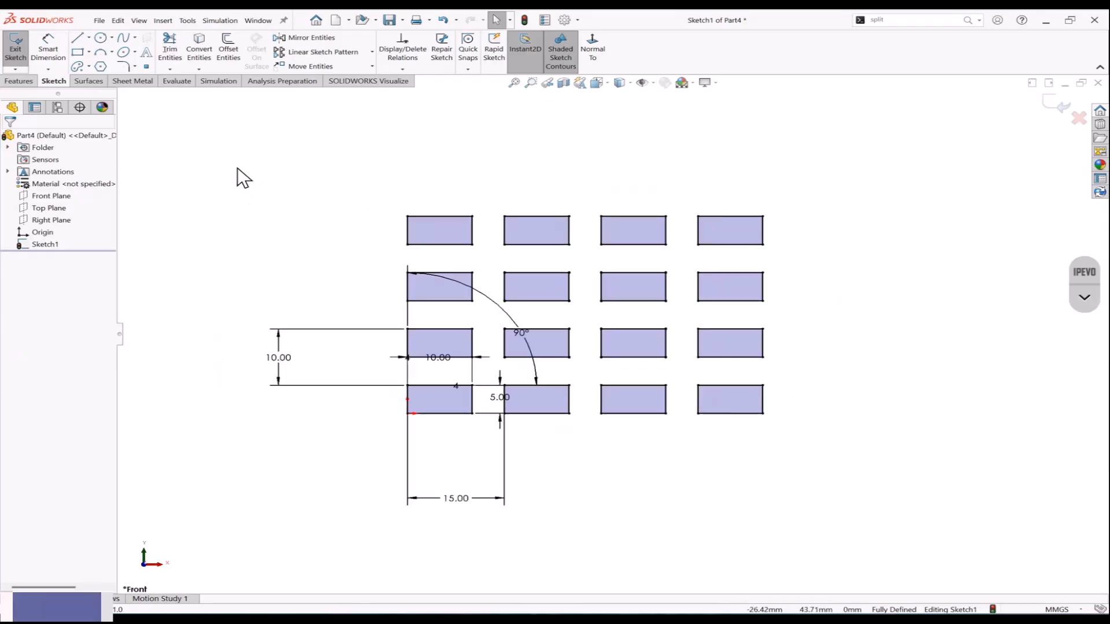
pyautogui.moveTo(237, 166)
pyautogui.mouseDown()
pyautogui.moveTo(775, 518)
pyautogui.moveTo(775, 503)
pyautogui.mouseUp()
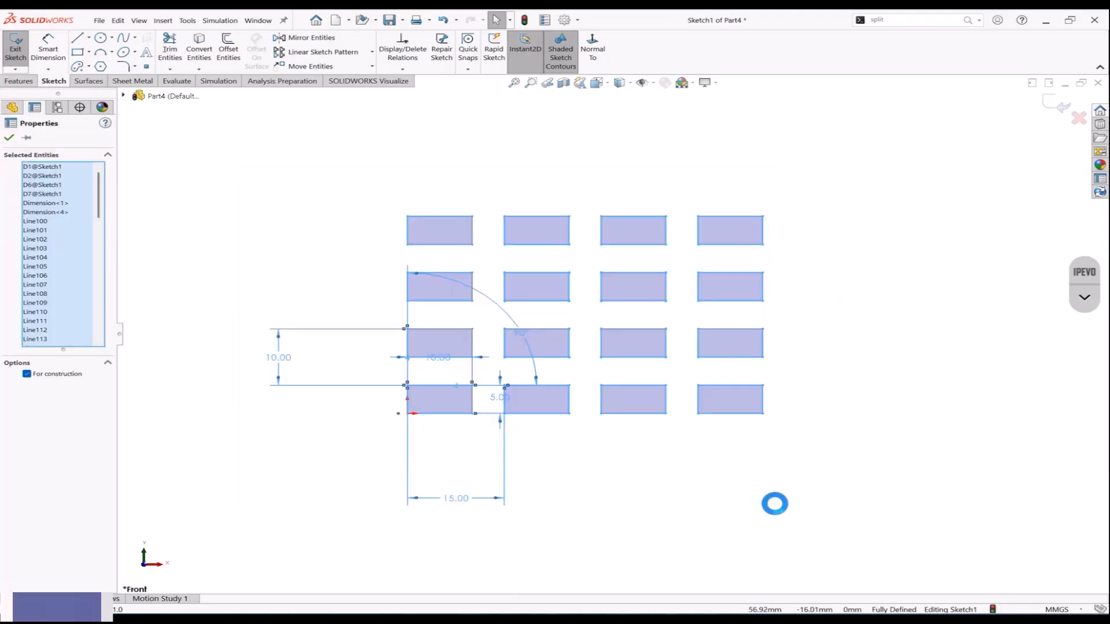
pyautogui.press('Delete')
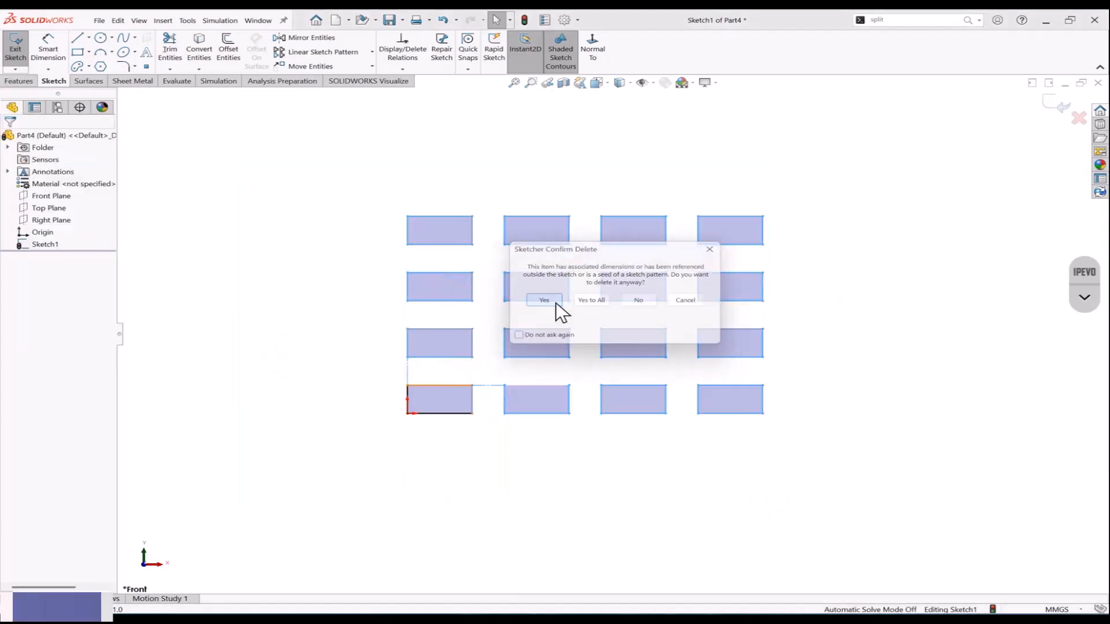
pyautogui.click(556, 302)
pyautogui.click(589, 301)
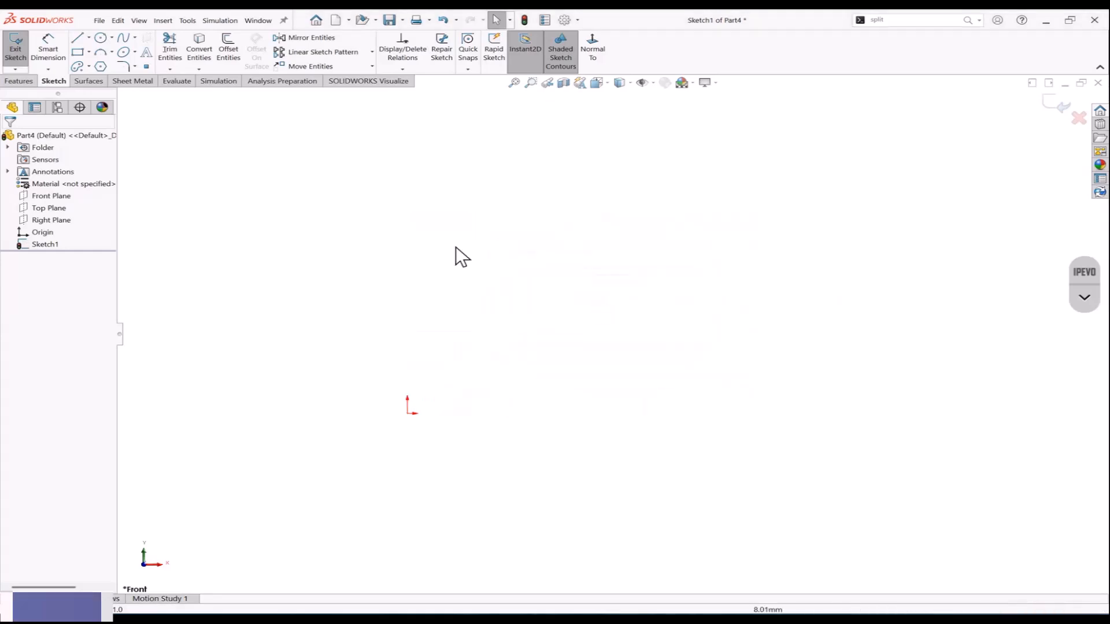
# Step: Sketch a circle centred on the origin with a radius of about 12.4 mm
pyautogui.click(100, 37)
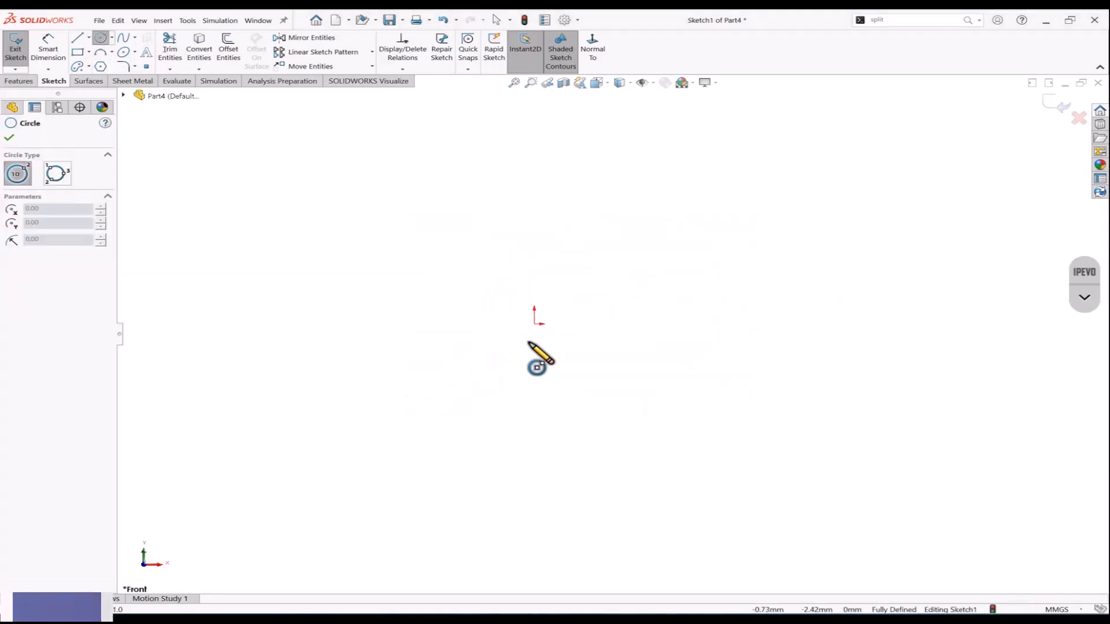
pyautogui.click(535, 324)
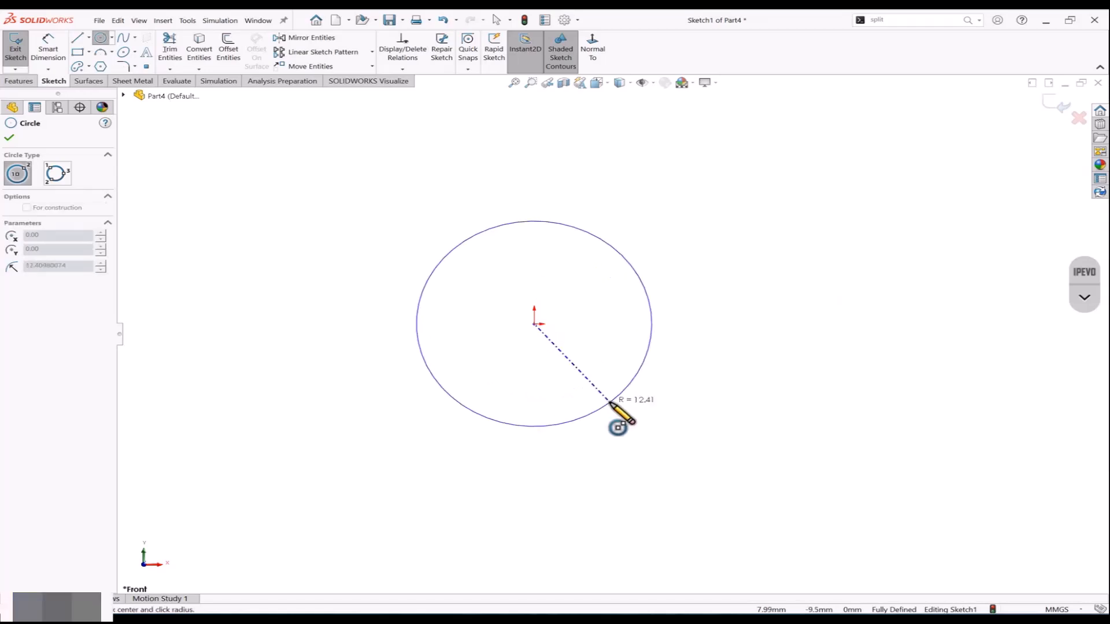
pyautogui.click(608, 410)
pyautogui.click(101, 38)
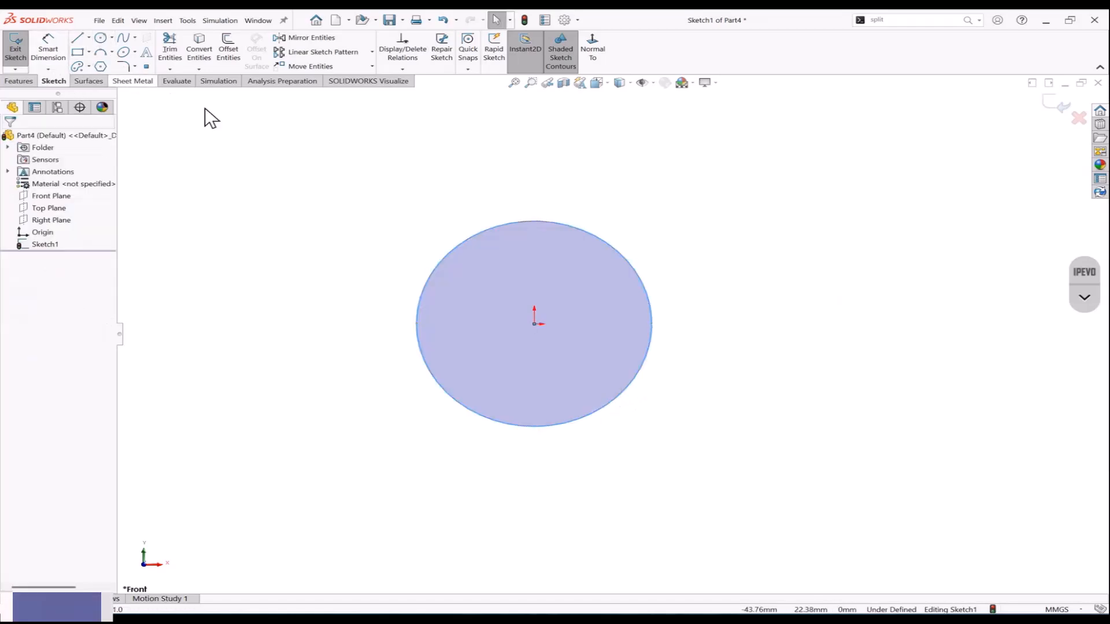
# Step: Sketch a small circle of about 1.7 mm radius inside the large one, centred about 9.6 mm directly above the origin
pyautogui.click(100, 38)
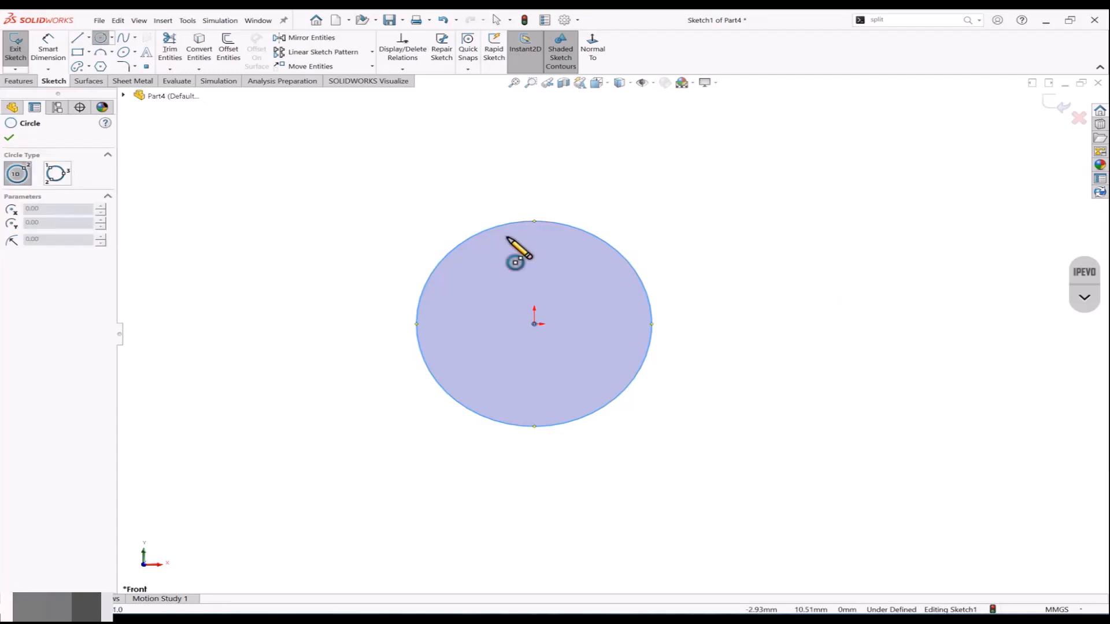
pyautogui.click(534, 245)
pyautogui.click(544, 256)
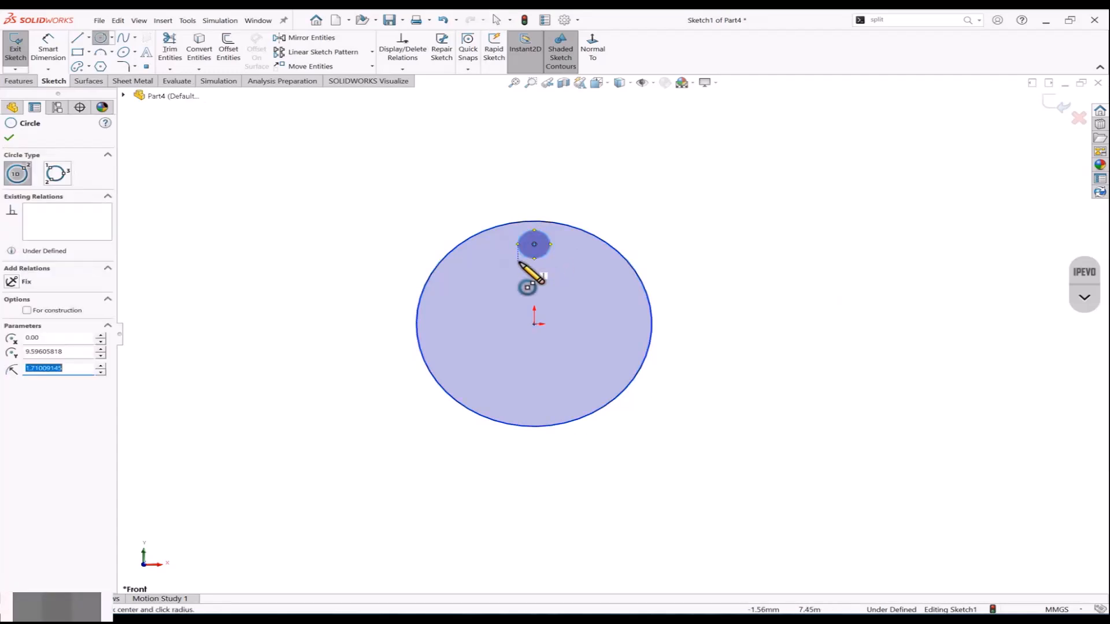
# Step: Sketch a second large circle of about 10.9 mm radius, centred about 45.3 mm horizontally from the origin on the positive X side
pyautogui.scroll(4, 614, 333)
pyautogui.scroll(-3, 808, 339)
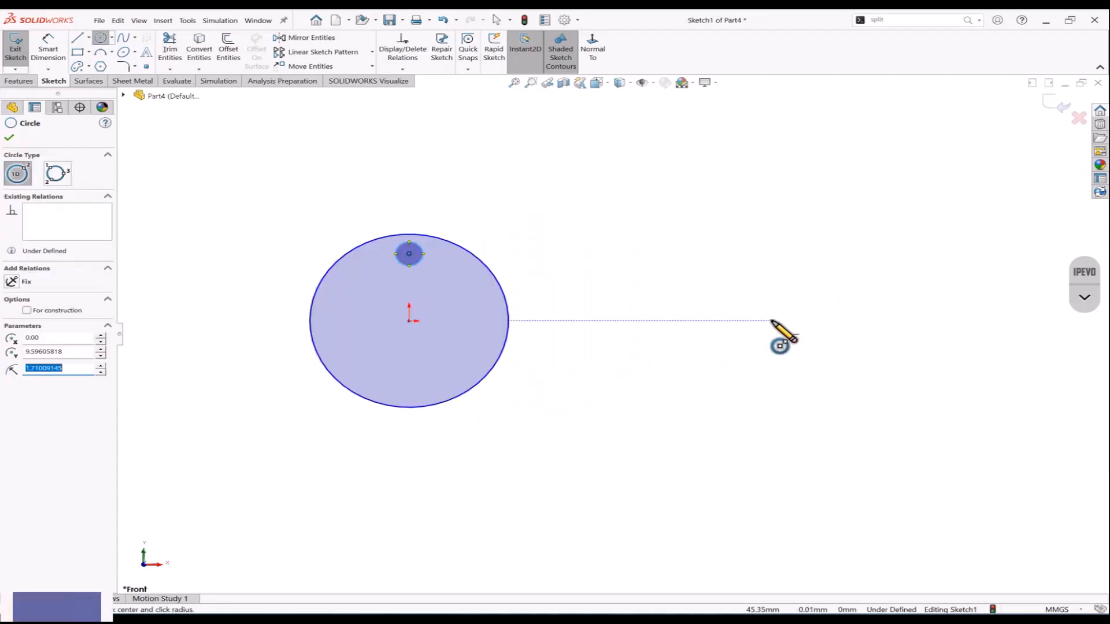
pyautogui.click(772, 321)
pyautogui.click(770, 398)
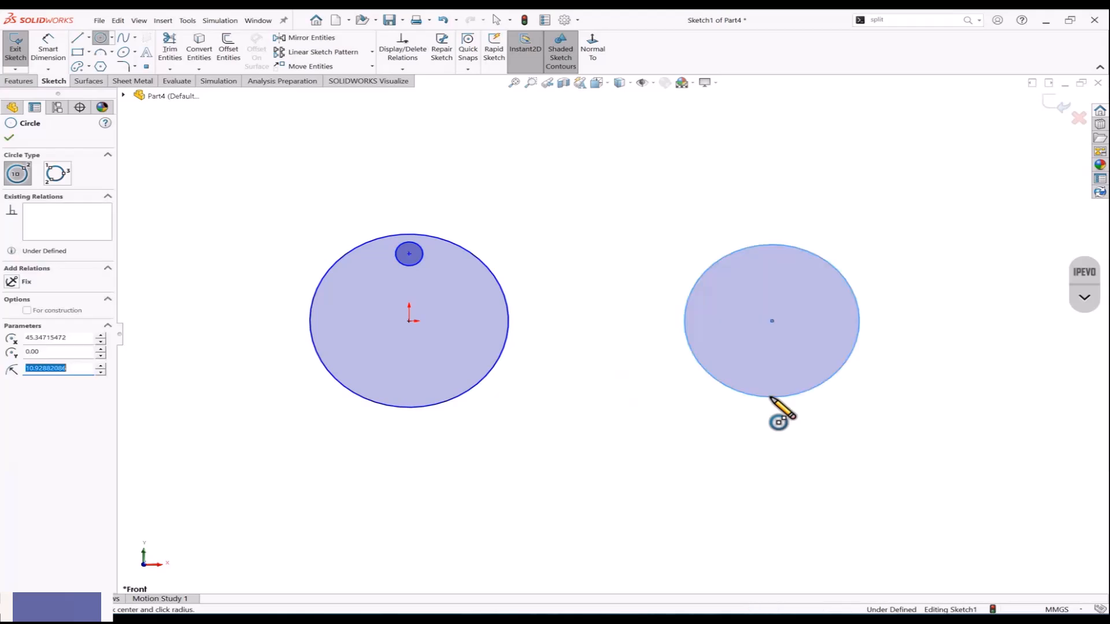
# Step: Sketch a small circle of about 1.4 mm radius outside the second large circle, about 14.2 mm directly above its centre
pyautogui.click(773, 222)
pyautogui.click(782, 230)
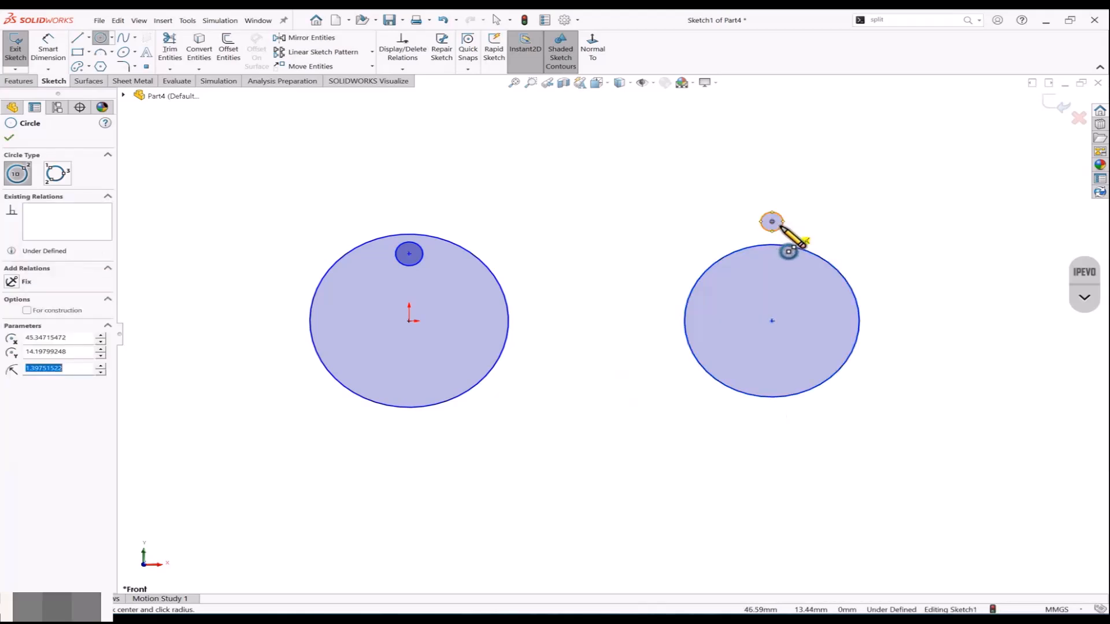
pyautogui.press('Escape')
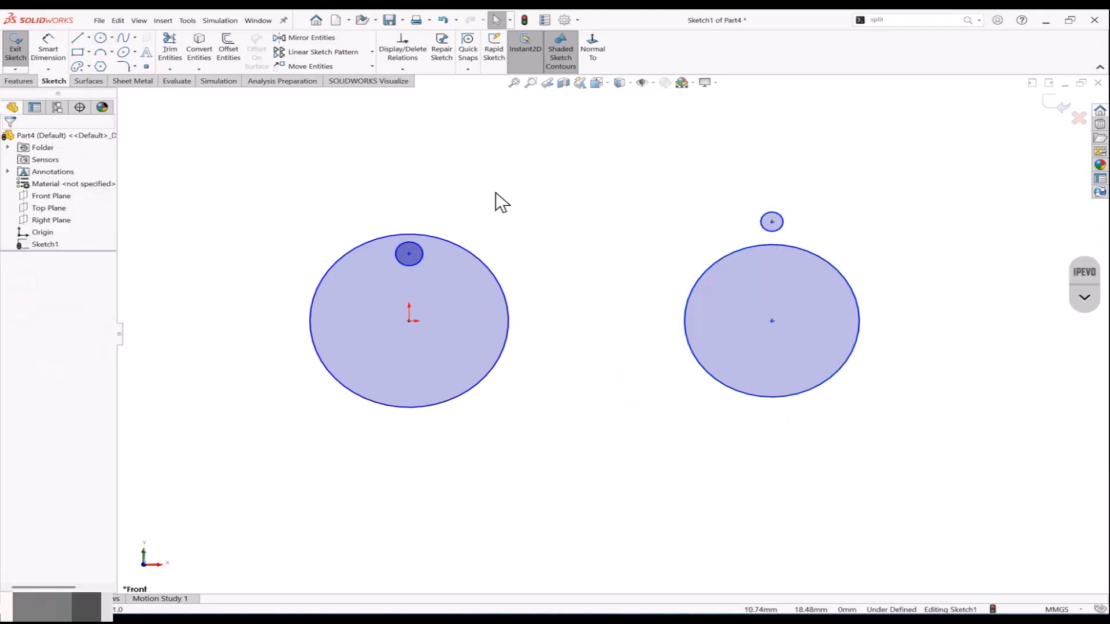
# Step: Set up a circular sketch pattern of the small circle inside the origin-centred circle with 6 equally spaced instances, and move its callout clear
pyautogui.click(372, 53)
pyautogui.click(365, 82)
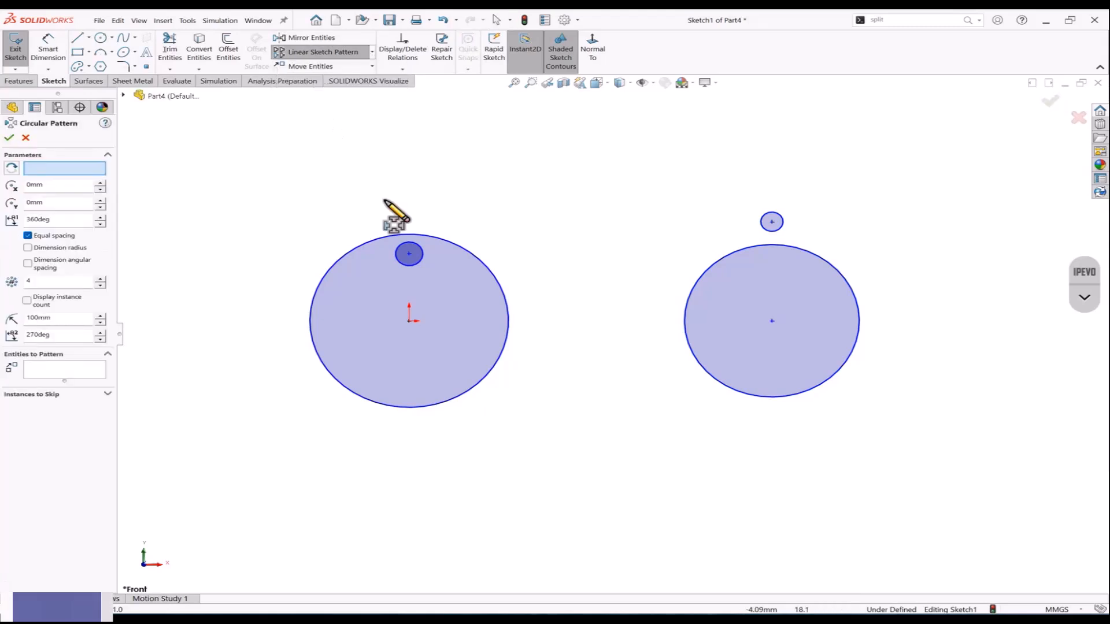
pyautogui.click(408, 253)
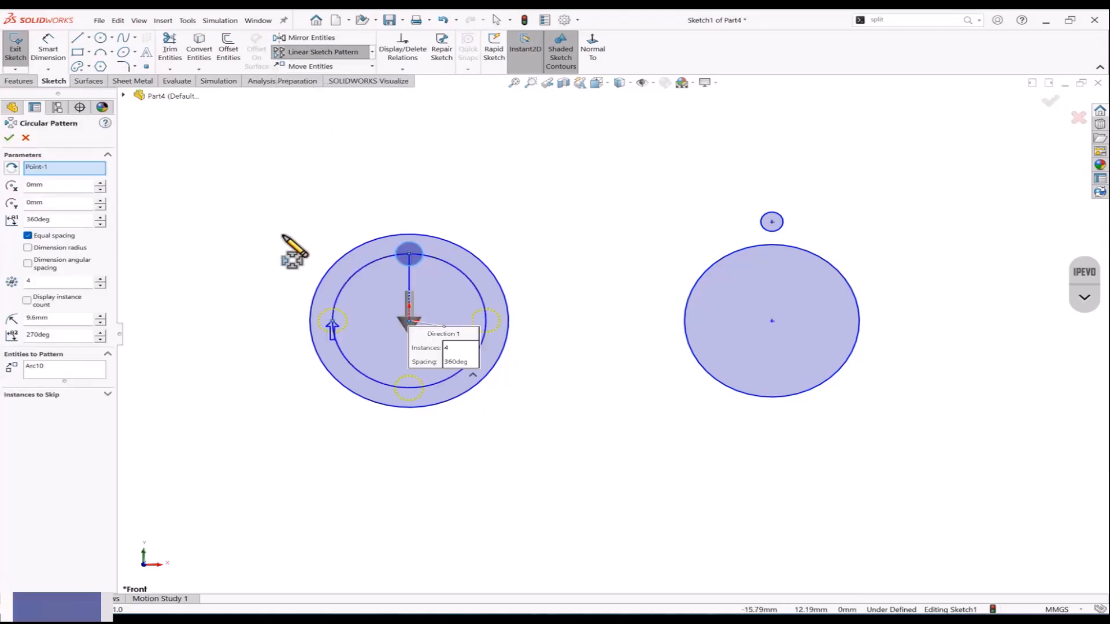
pyautogui.click(101, 279)
pyautogui.click(101, 279)
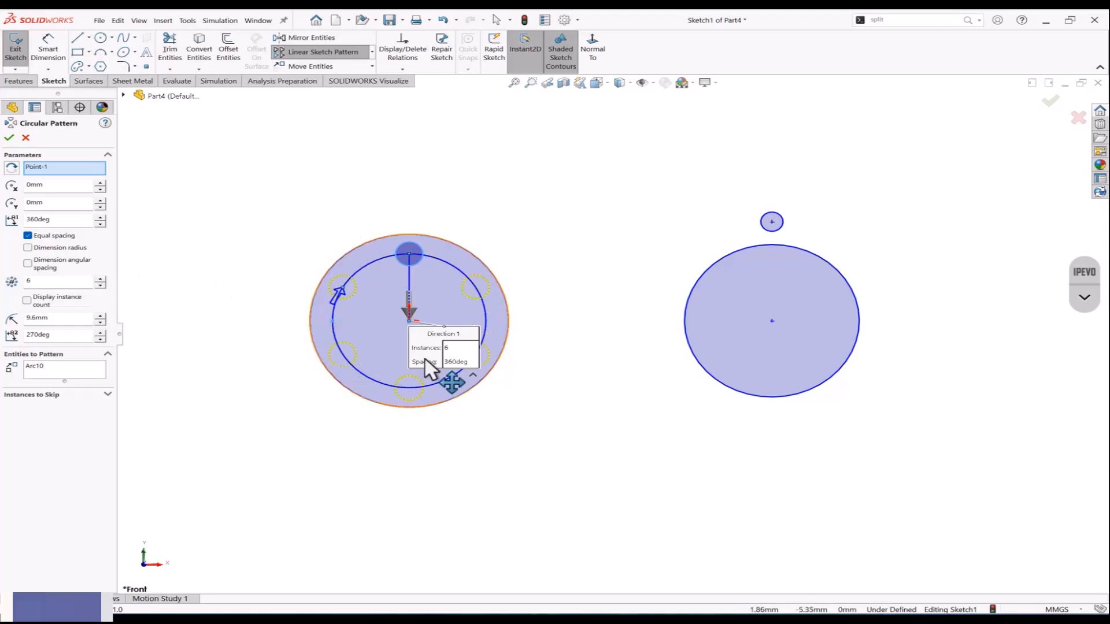
pyautogui.moveTo(441, 372); pyautogui.dragTo(602, 389)
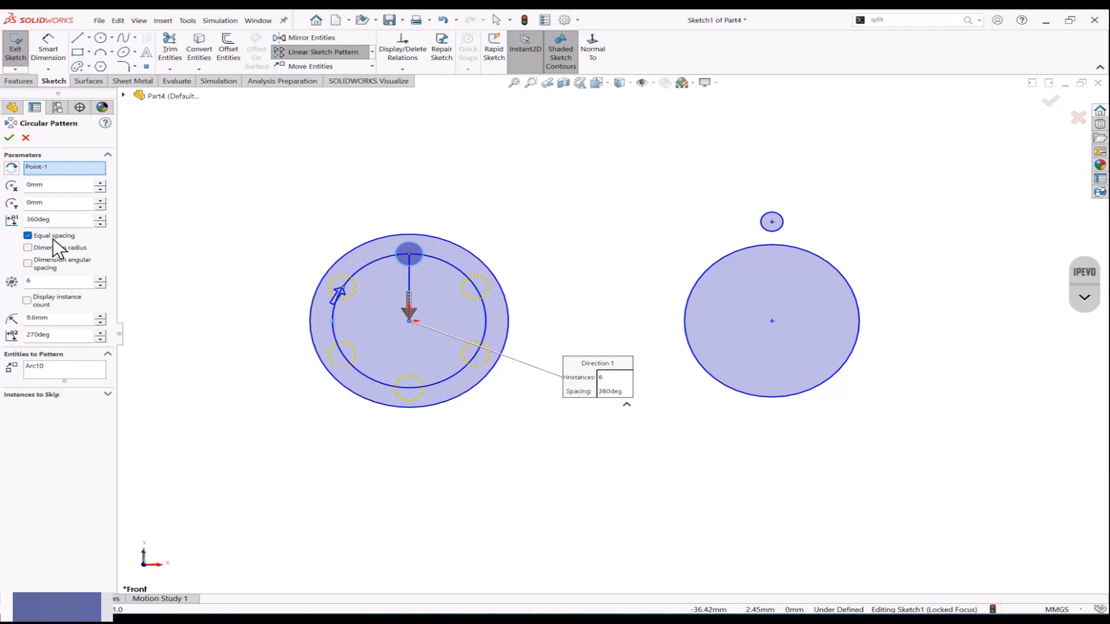
# Step: Switch the circular pattern from equal spacing to angular spacing between instances and try 45 and 35 degrees
pyautogui.click(61, 220)
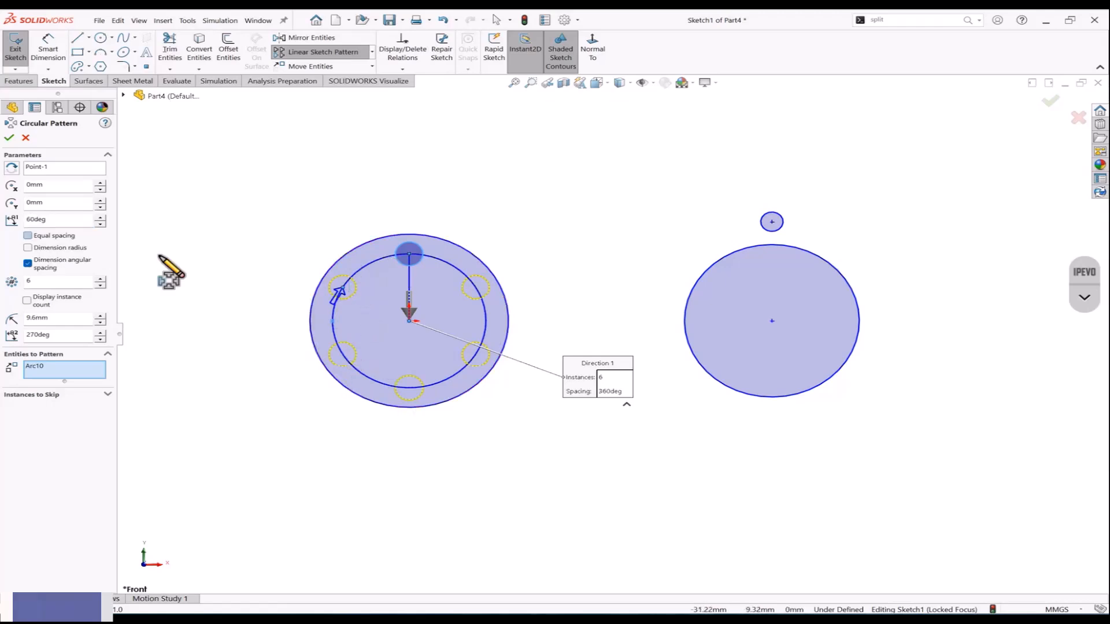
pyautogui.click(27, 235)
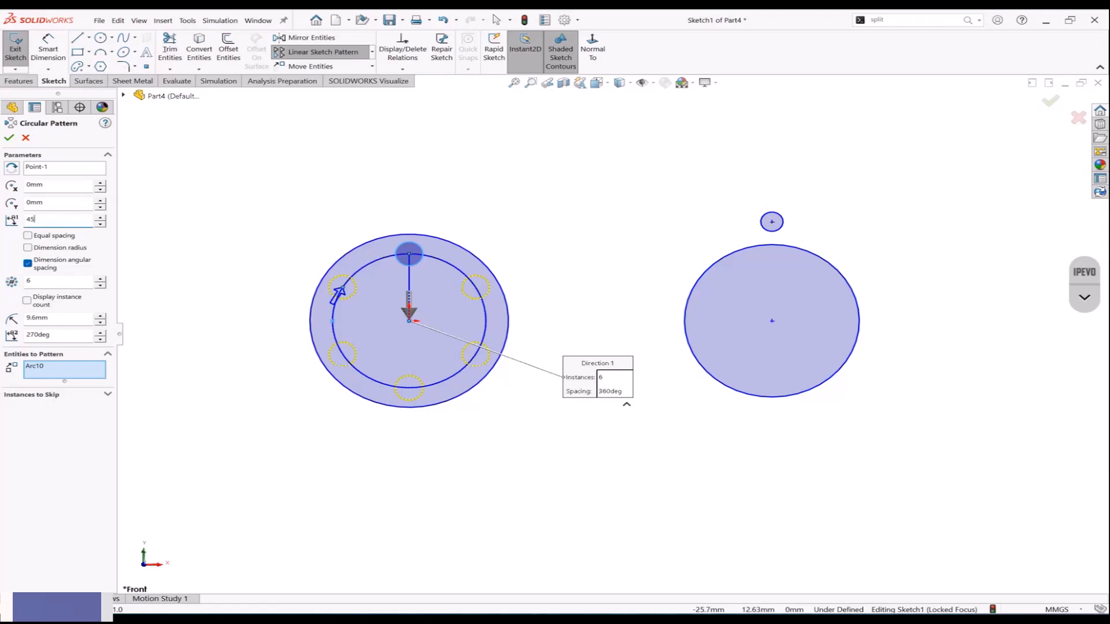
pyautogui.moveTo(340, 294); pyautogui.dragTo(358, 373)
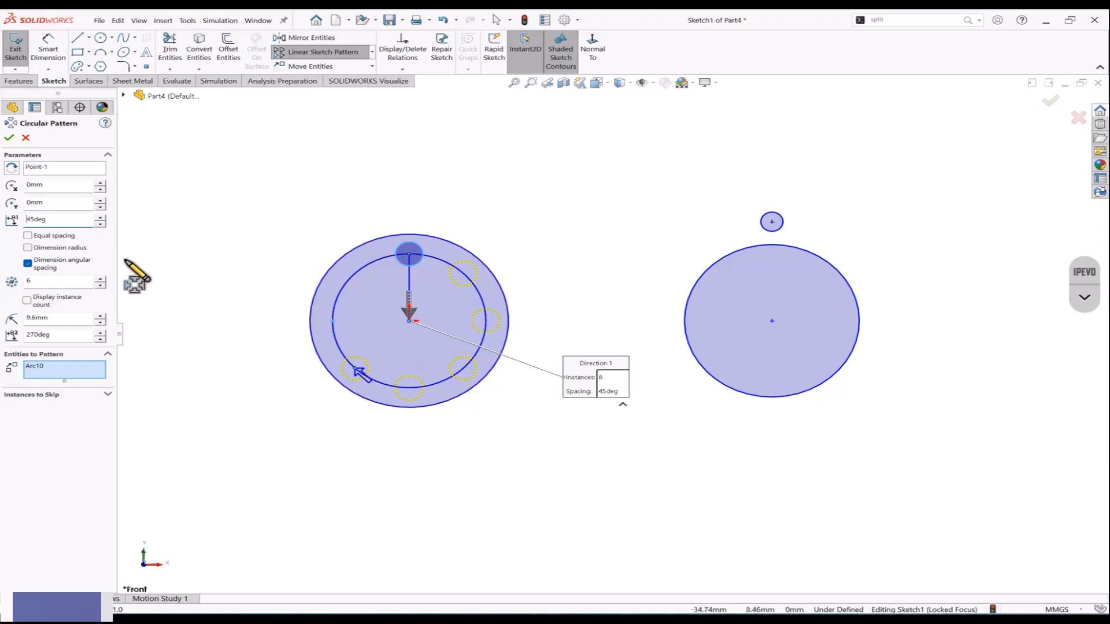
pyautogui.doubleClick(35, 219)
pyautogui.write('35')
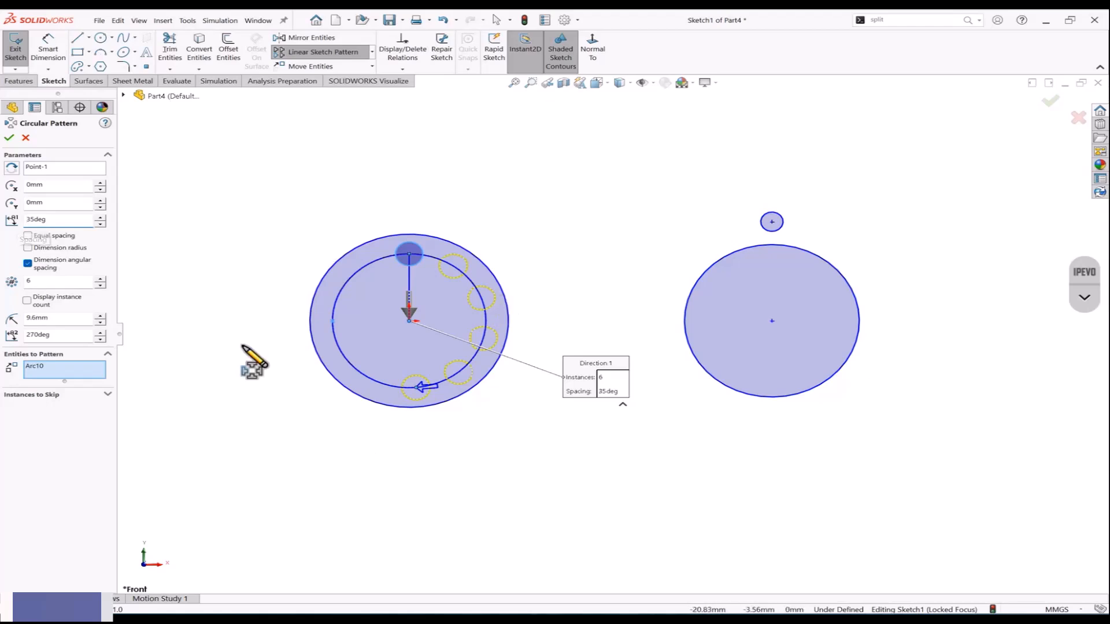
# Step: Turn equal spacing back on for the circular pattern and try total angles of 360 and 180 degrees
pyautogui.click(27, 236)
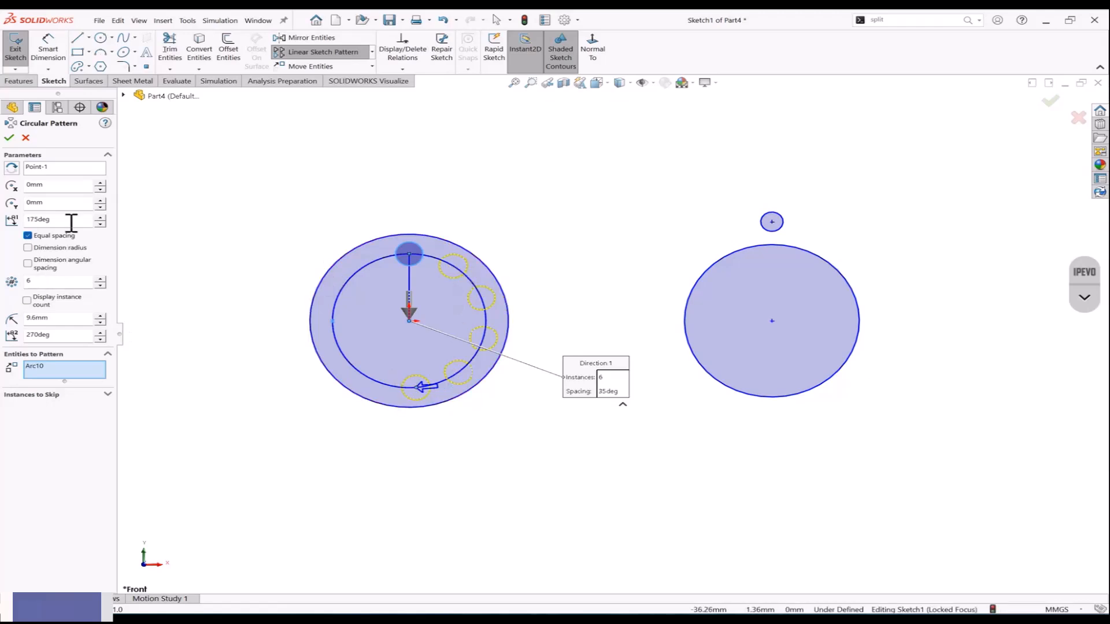
pyautogui.moveTo(69, 220); pyautogui.dragTo(8, 227)
pyautogui.write('360')
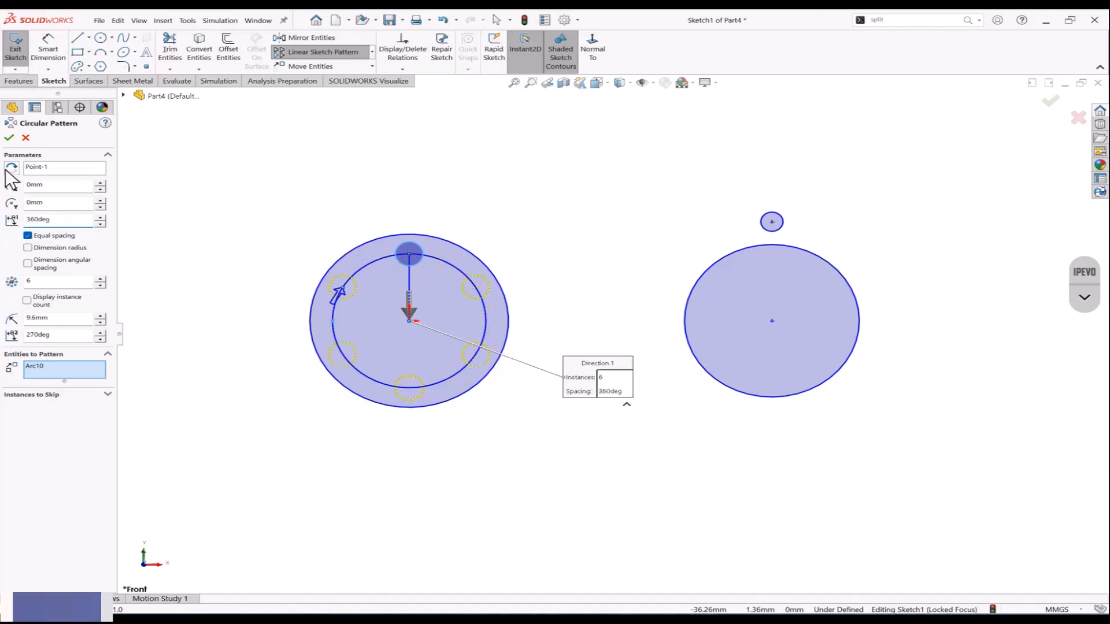
pyautogui.moveTo(65, 220); pyautogui.dragTo(14, 225)
pyautogui.write('180')
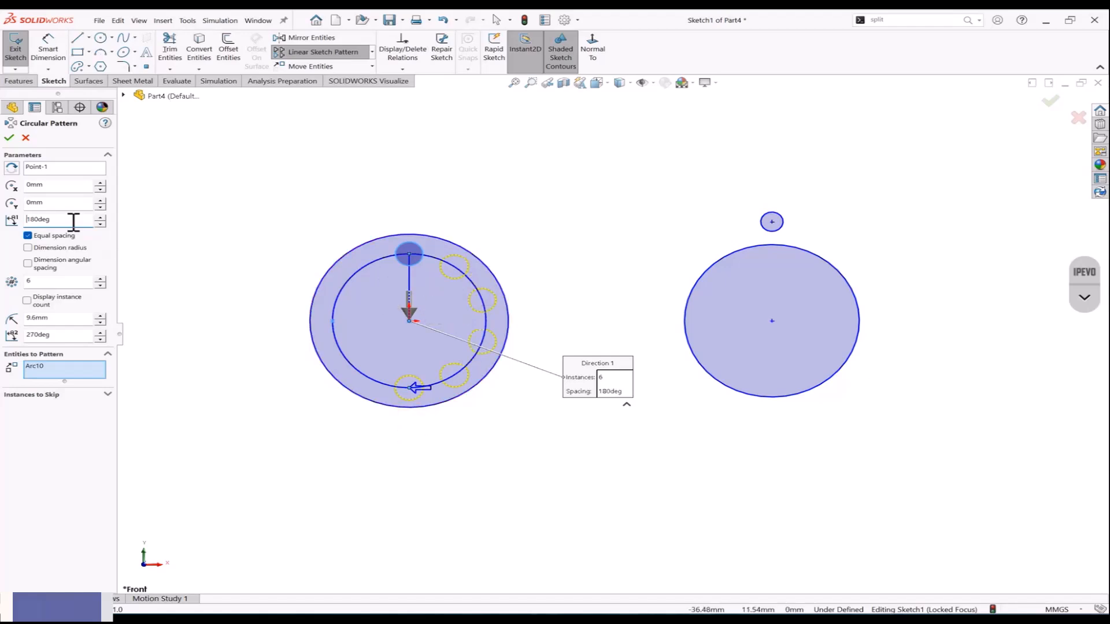
# Step: Set the total pattern angle to 360 degrees and accept the circular pattern
pyautogui.moveTo(30, 220); pyautogui.dragTo(67, 218)
pyautogui.write('360deg')
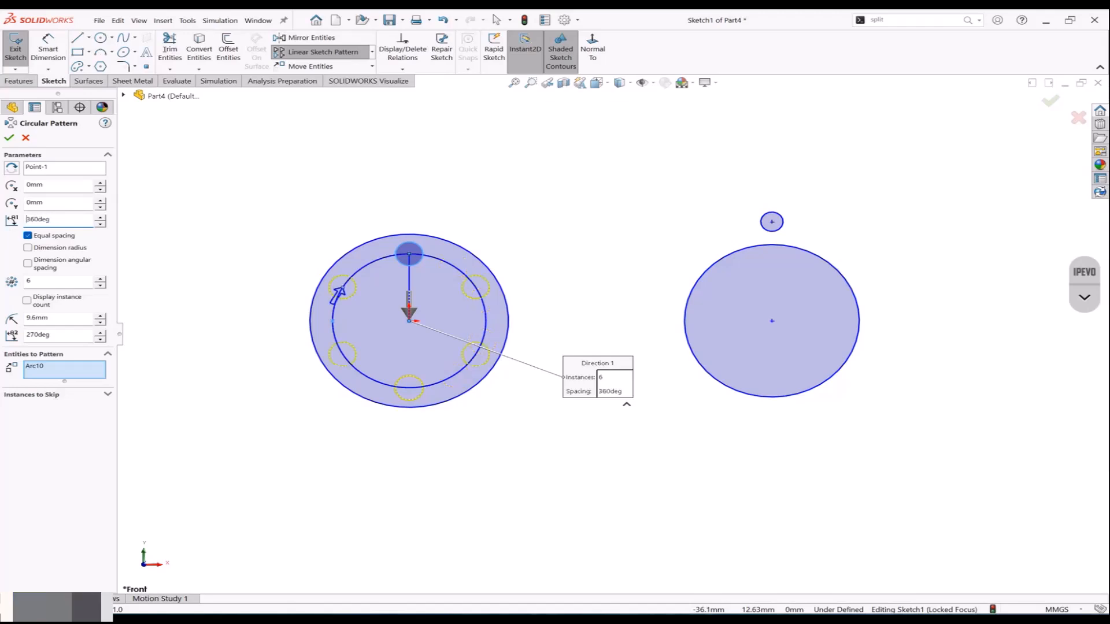
pyautogui.click(9, 138)
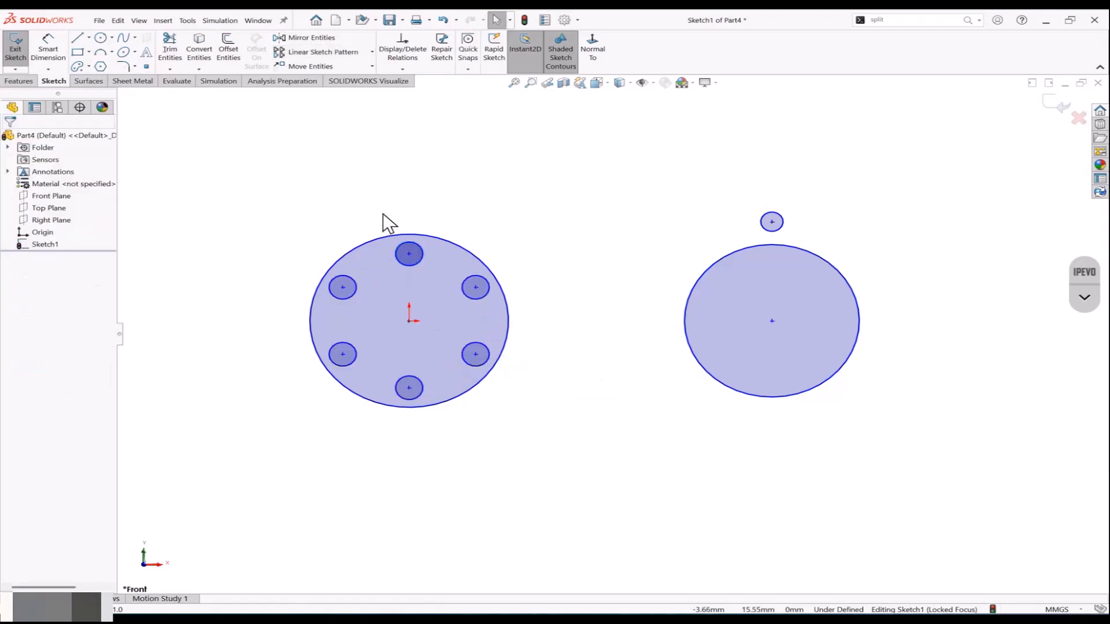
# Step: Start a circular sketch pattern of the small circle above the second large circle, and move the callout clear of the geometry
pyautogui.scroll(1, 771, 262)
pyautogui.scroll(1, 809, 275)
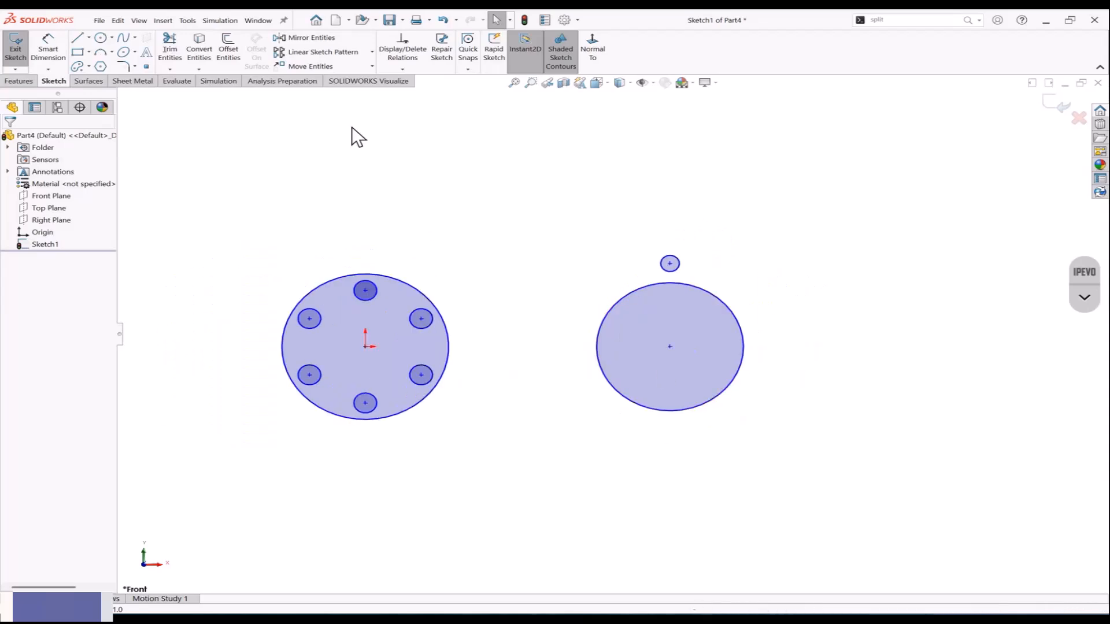
pyautogui.click(372, 53)
pyautogui.click(359, 81)
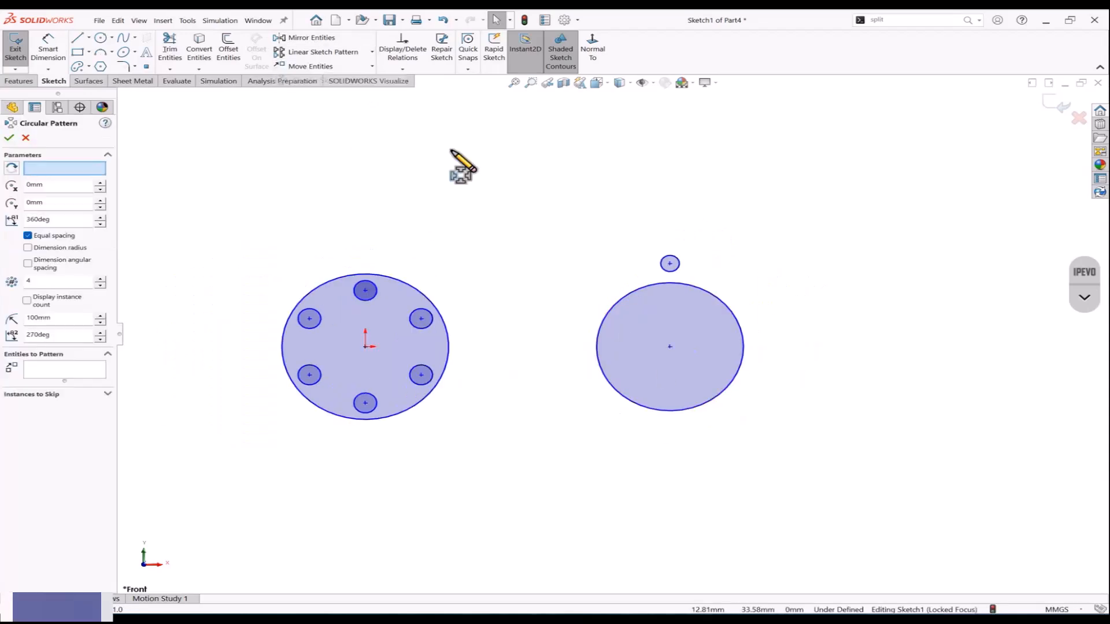
pyautogui.click(677, 261)
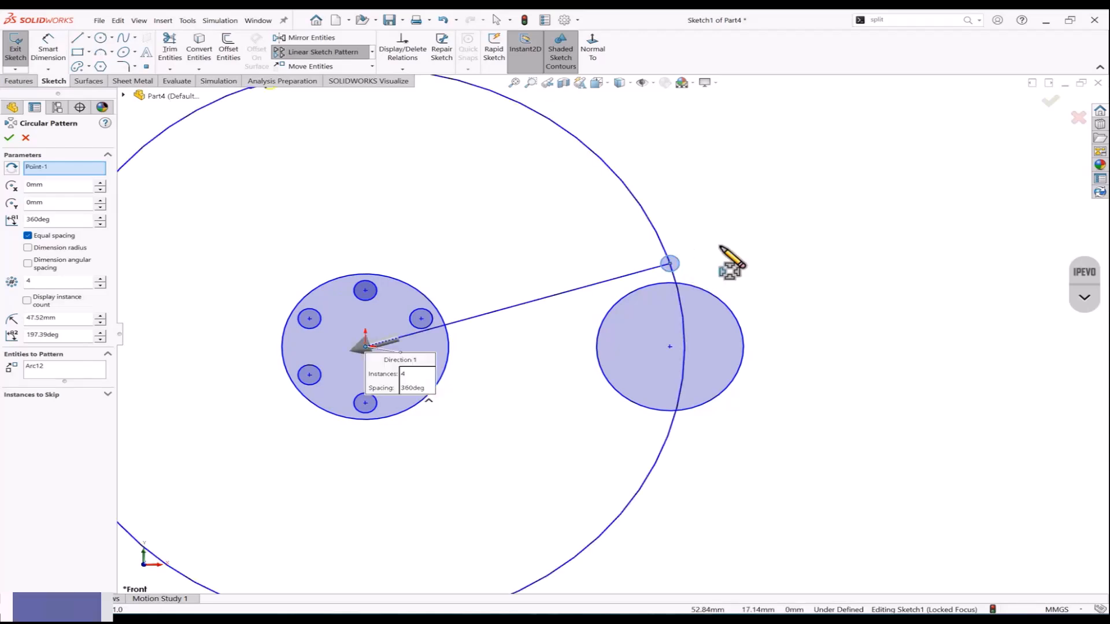
pyautogui.moveTo(390, 414); pyautogui.dragTo(355, 513)
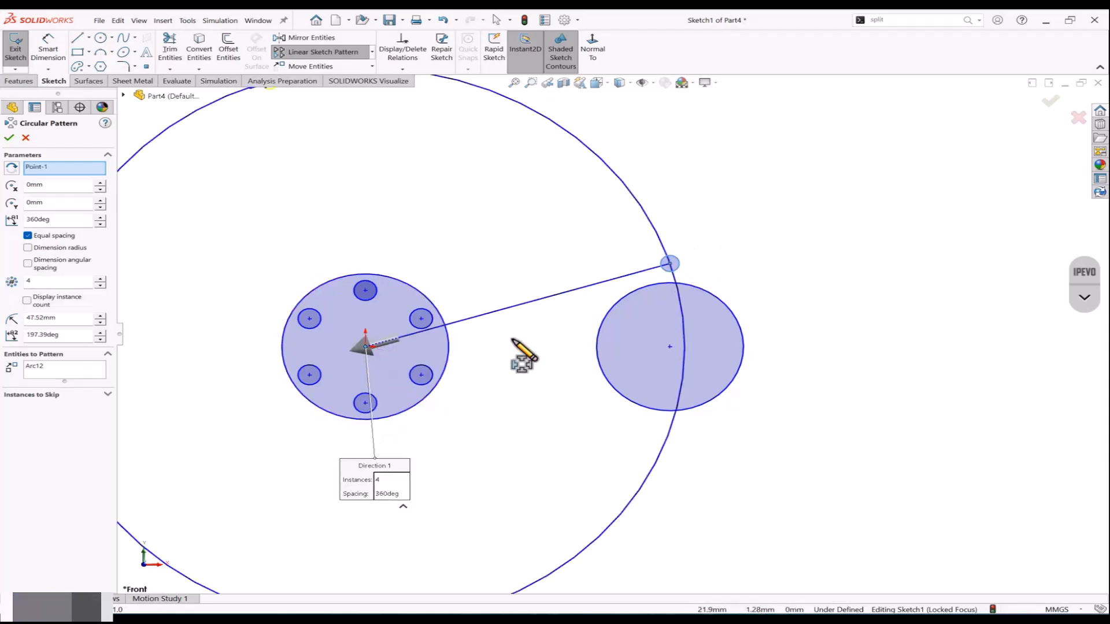
pyautogui.scroll(2, 612, 338)
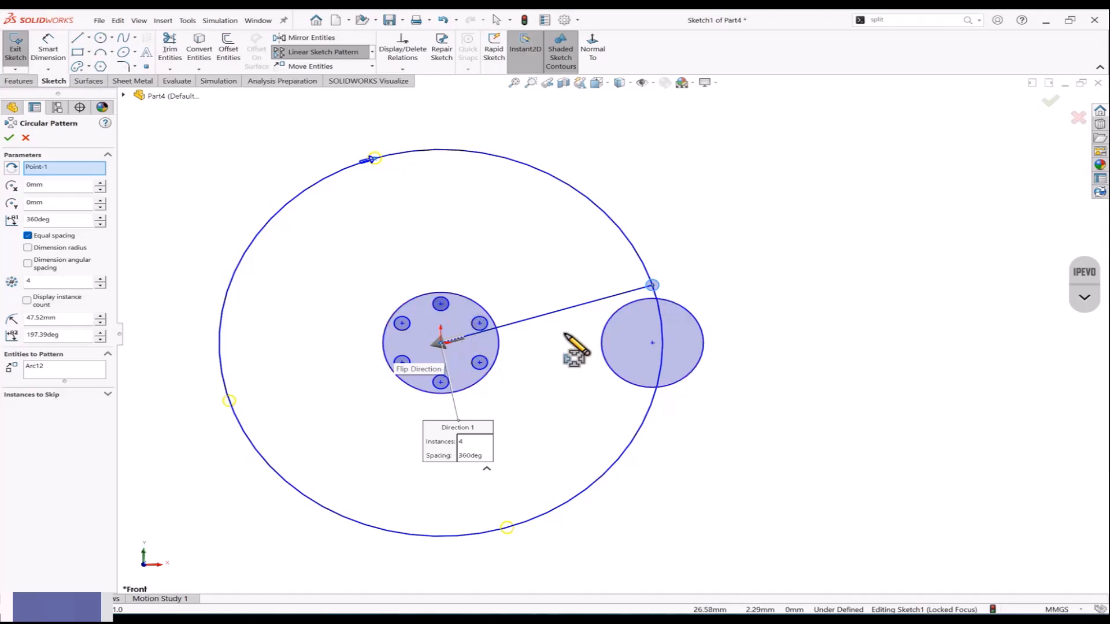
# Step: Replace the pattern's centre of rotation with the centre point of the second large circle
pyautogui.rightClick(44, 168)
pyautogui.click(124, 171)
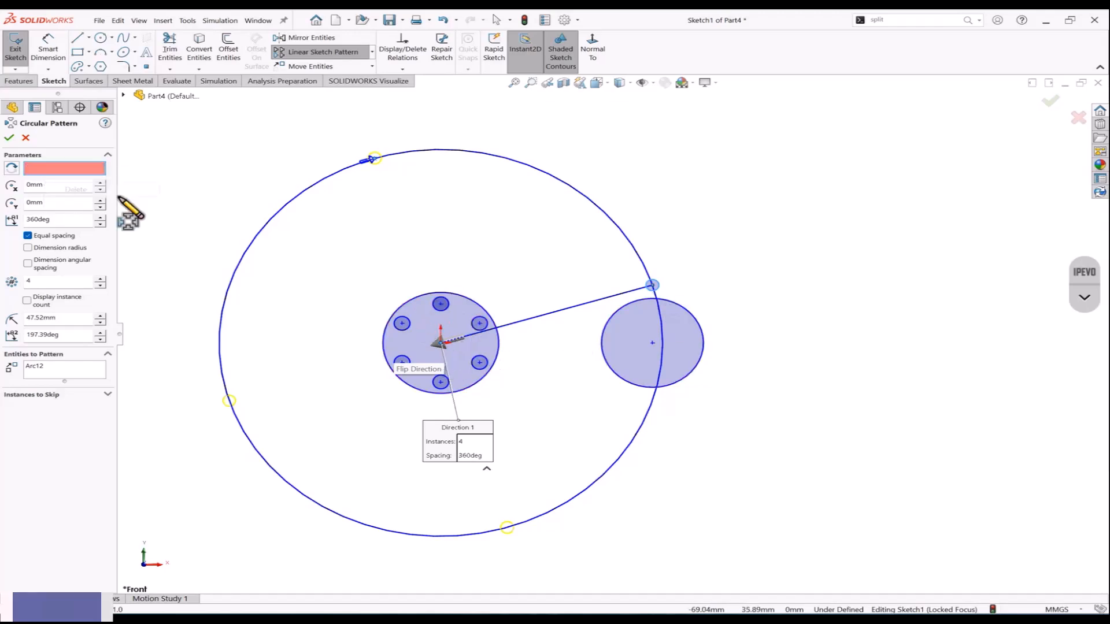
pyautogui.click(652, 343)
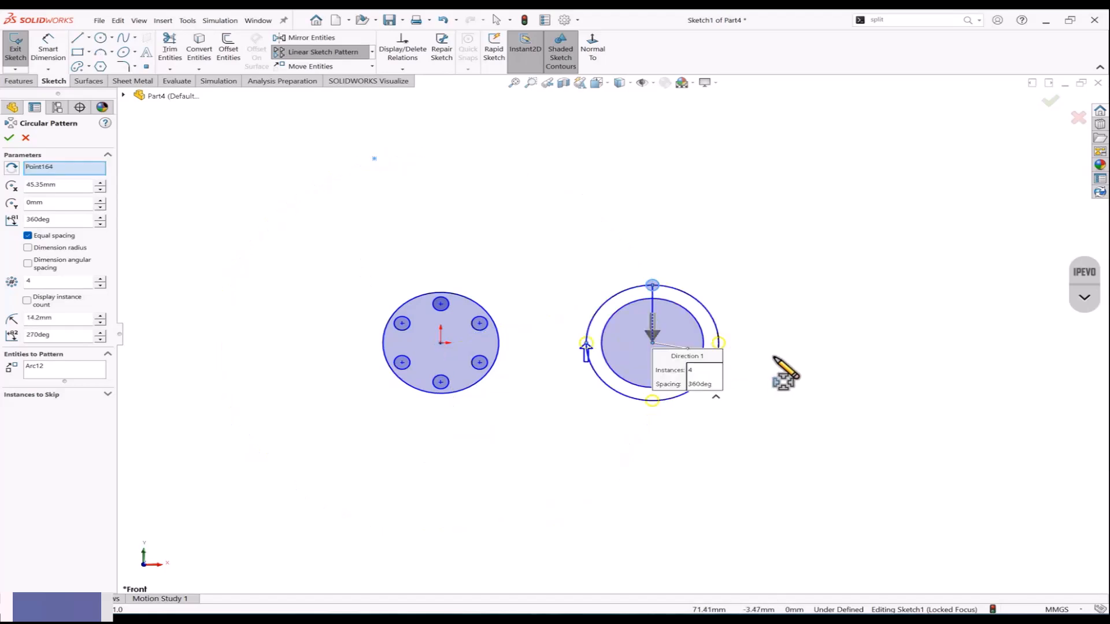
# Step: Set the circular pattern around the second large circle to 9 instances and accept it
pyautogui.click(99, 277)
pyautogui.click(100, 277)
pyautogui.click(100, 277)
pyautogui.click(99, 278)
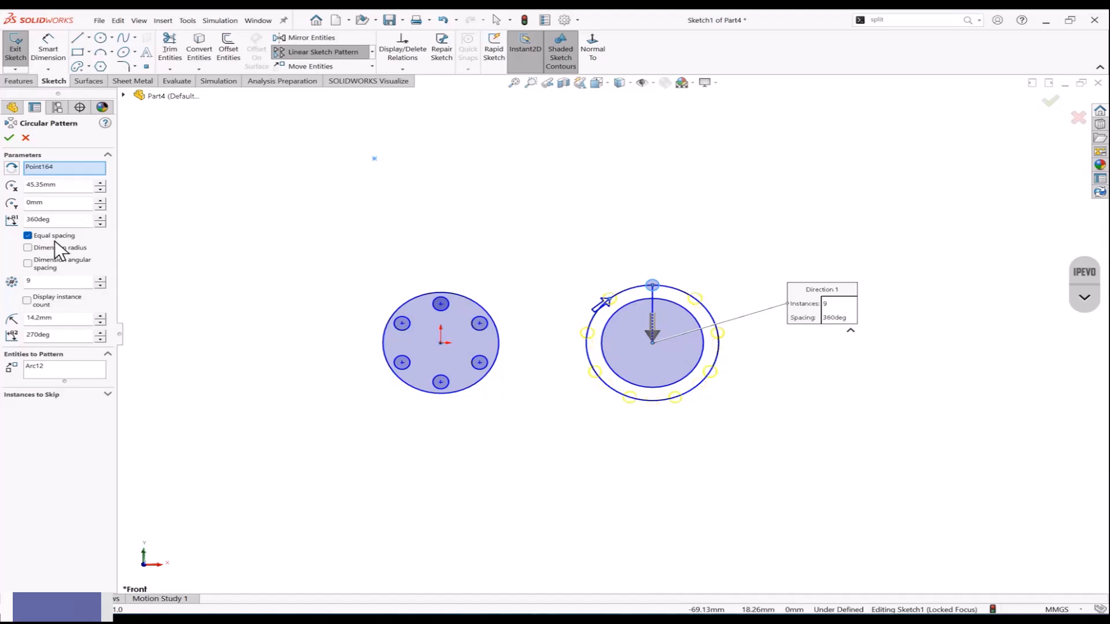
pyautogui.click(9, 138)
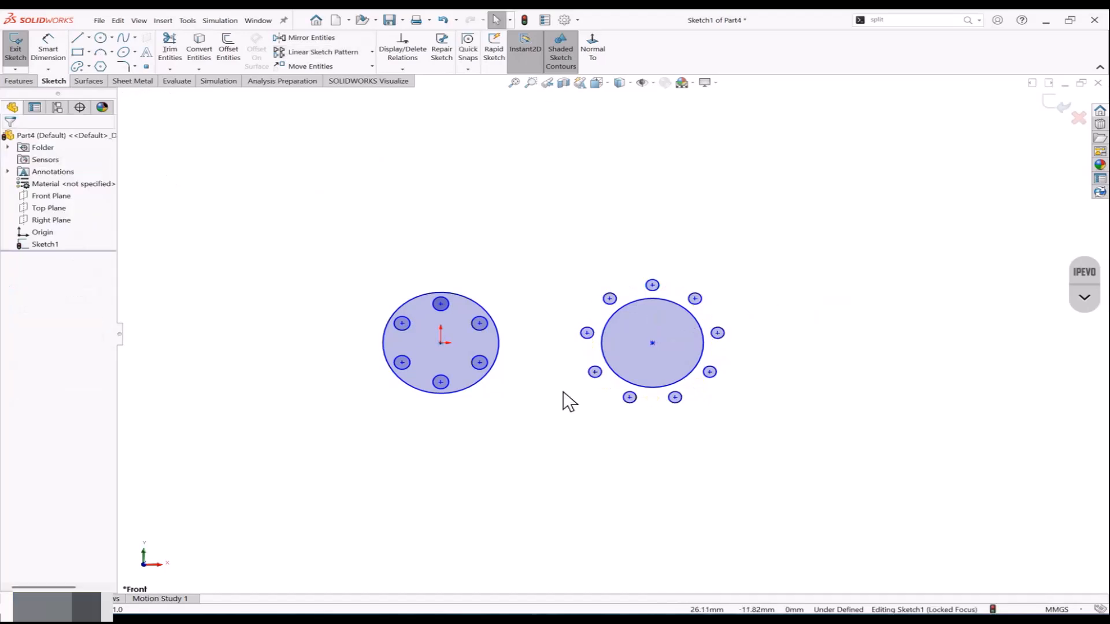
# Step: Delete both large circles and all their patterned small circles from the sketch, including the referenced and seed entities
pyautogui.scroll(-3, 610, 403)
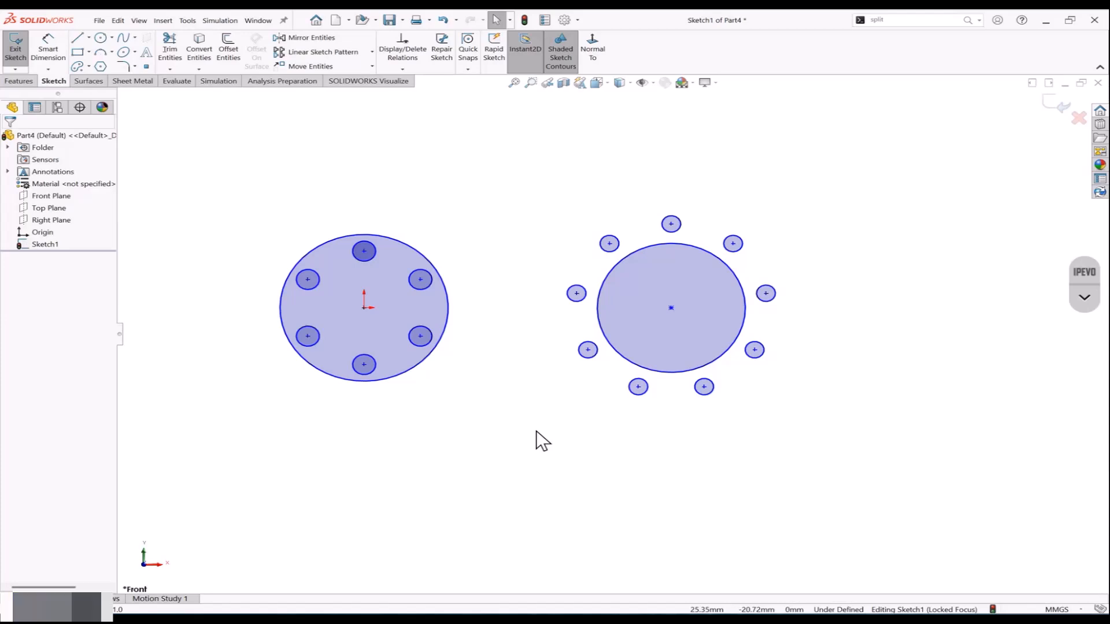
pyautogui.moveTo(238, 145)
pyautogui.mouseDown()
pyautogui.moveTo(858, 517)
pyautogui.moveTo(826, 501)
pyautogui.mouseUp()
pyautogui.press('Delete')
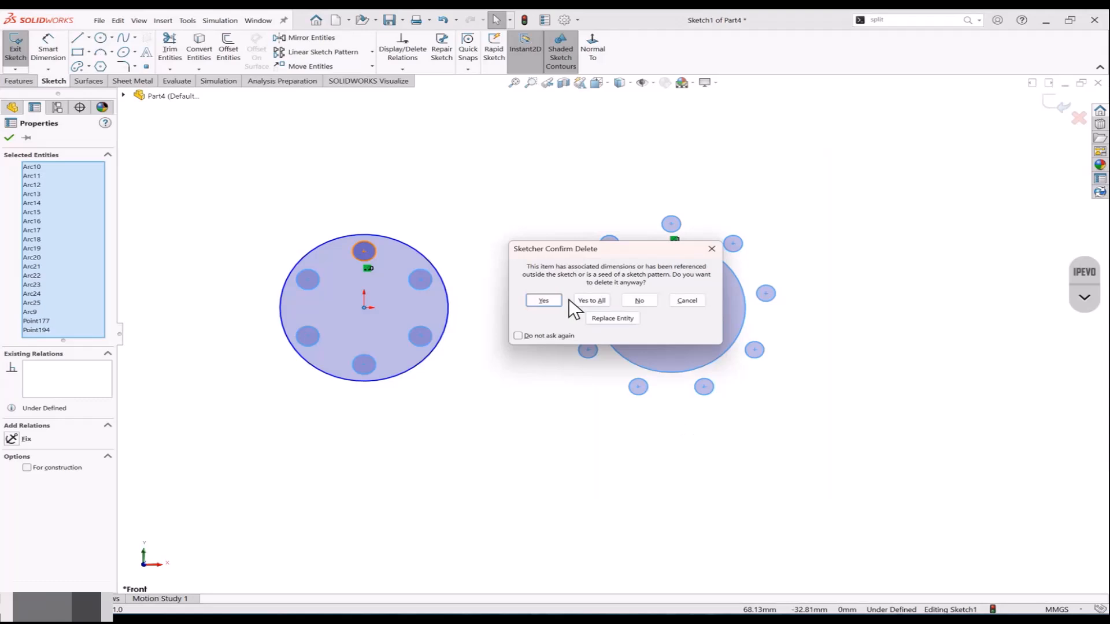
pyautogui.click(591, 300)
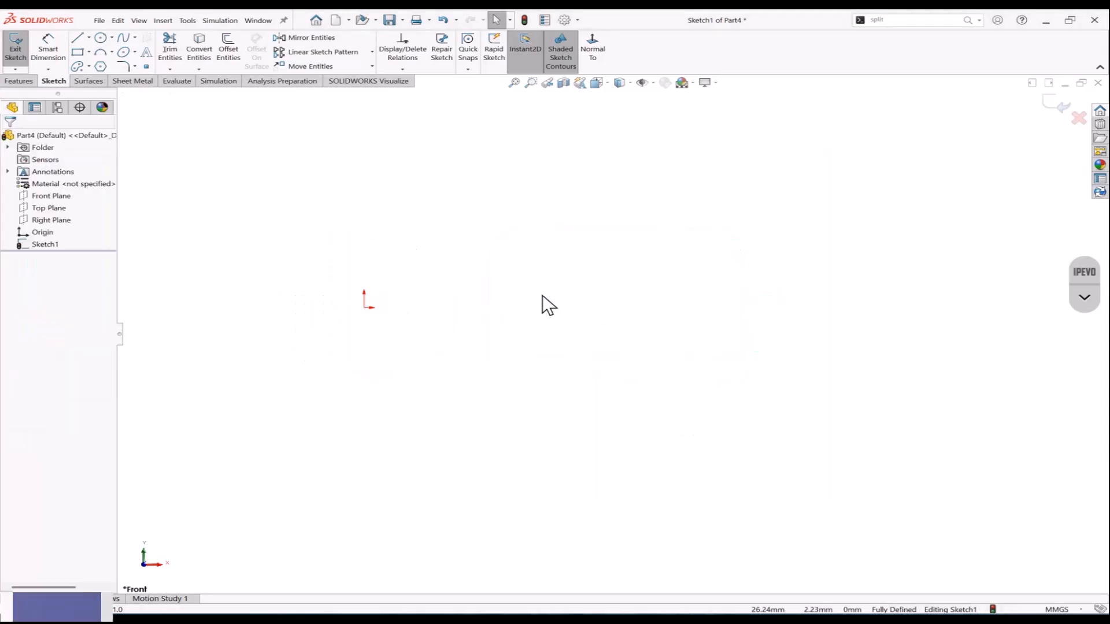
pyautogui.click(372, 67)
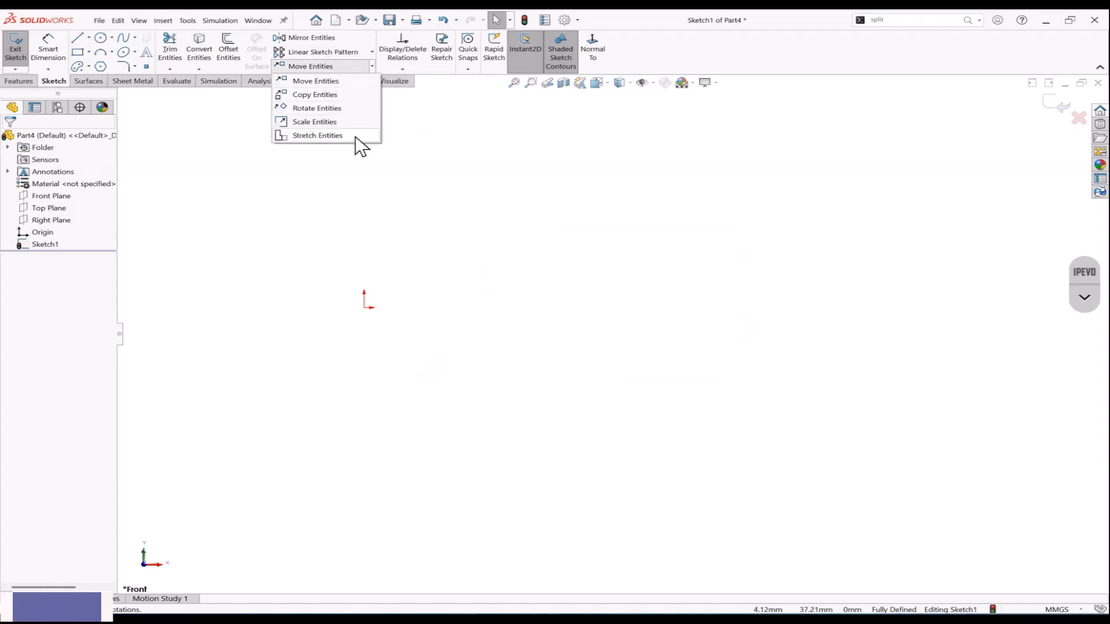
pyautogui.click(436, 224)
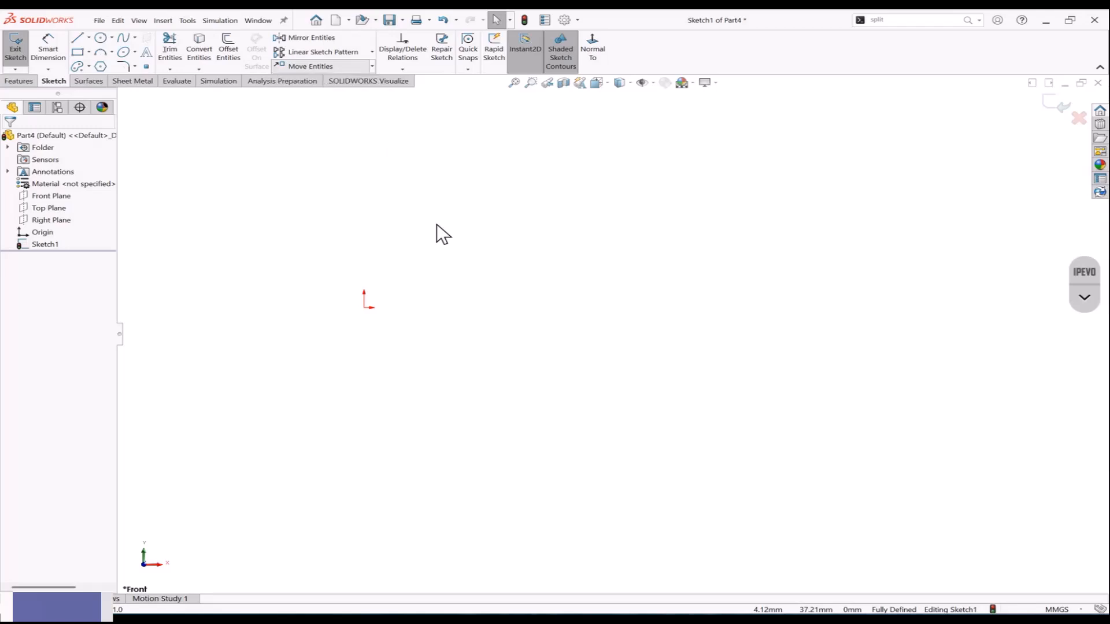
# Step: Sketch a corner rectangle about 11.3 mm wide and 6.7 mm high beside the origin, with its lower edge level with the origin
pyautogui.click(78, 52)
pyautogui.click(416, 307)
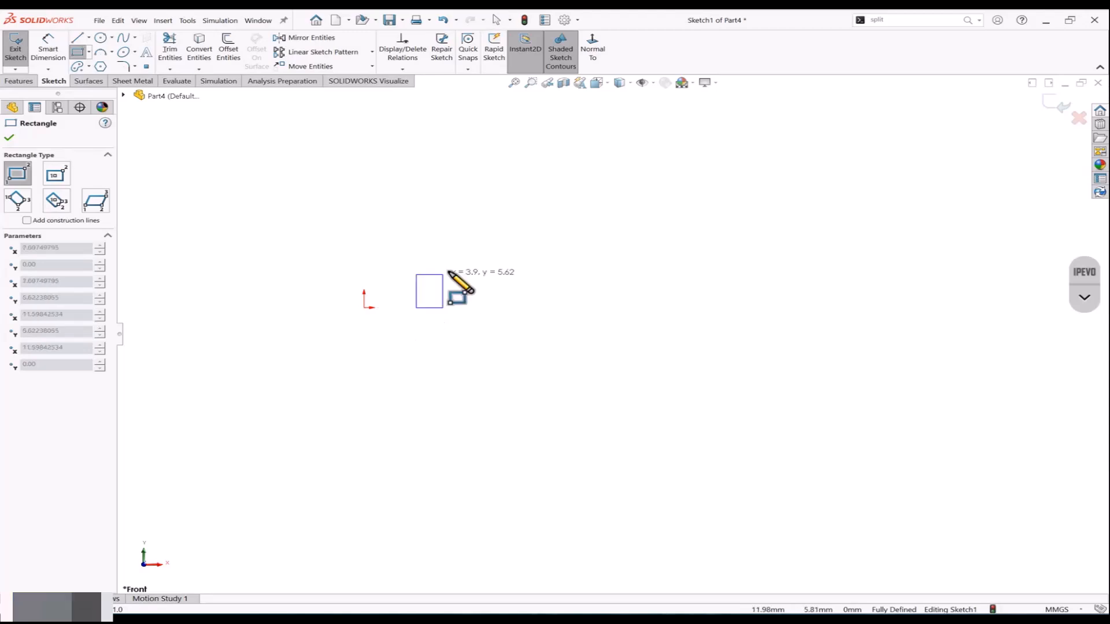
pyautogui.click(493, 268)
# Step: Dimension the rectangle's height as 6 mm and its width as 12 mm
pyautogui.click(48, 52)
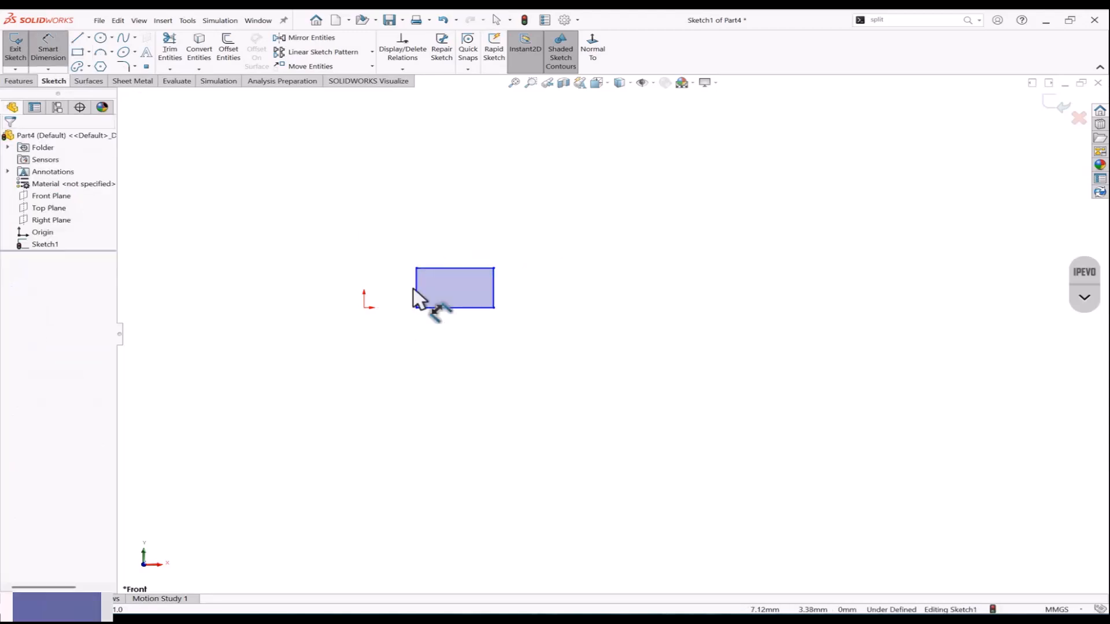
pyautogui.click(416, 292)
pyautogui.click(397, 289)
pyautogui.write('6.70952425mm')
pyautogui.press('Return')
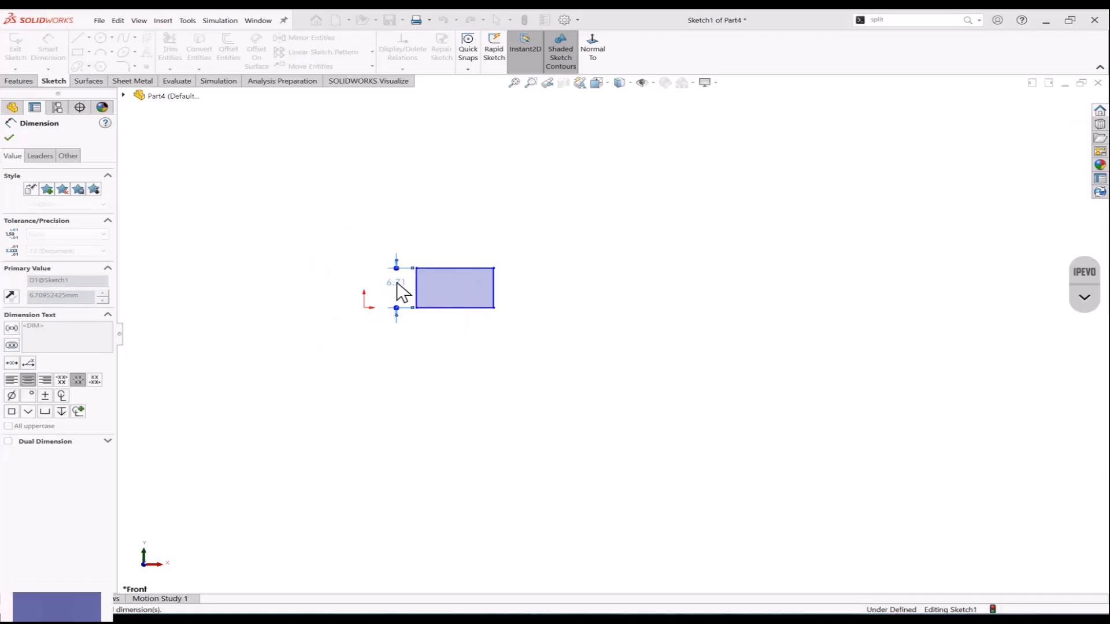
pyautogui.click(451, 272)
pyautogui.click(453, 251)
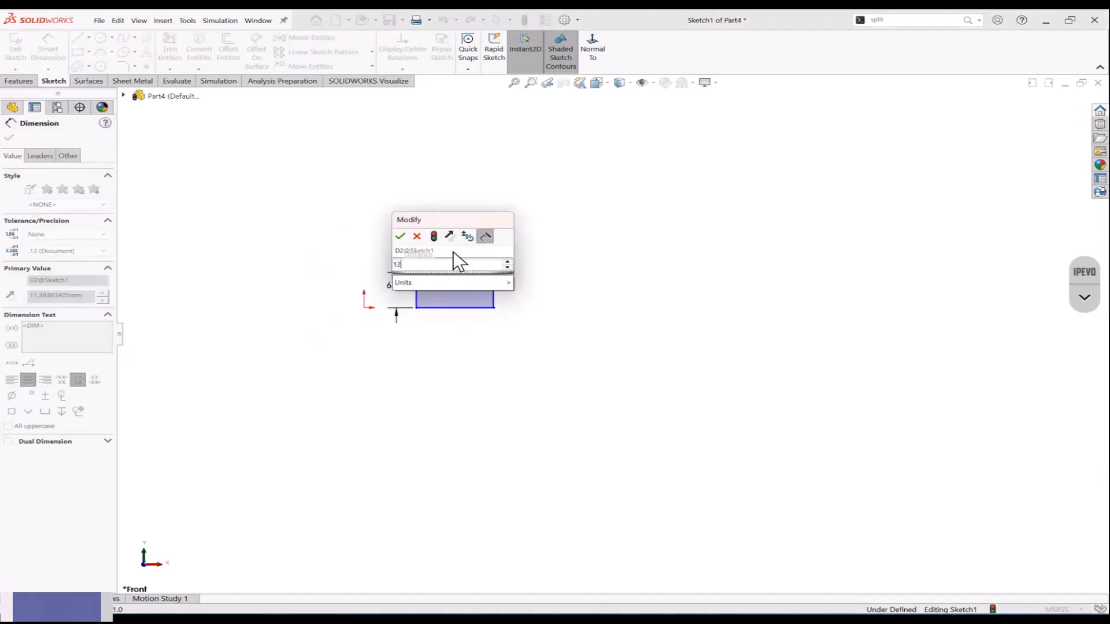
pyautogui.write('12')
pyautogui.press('Return')
pyautogui.press('Escape')
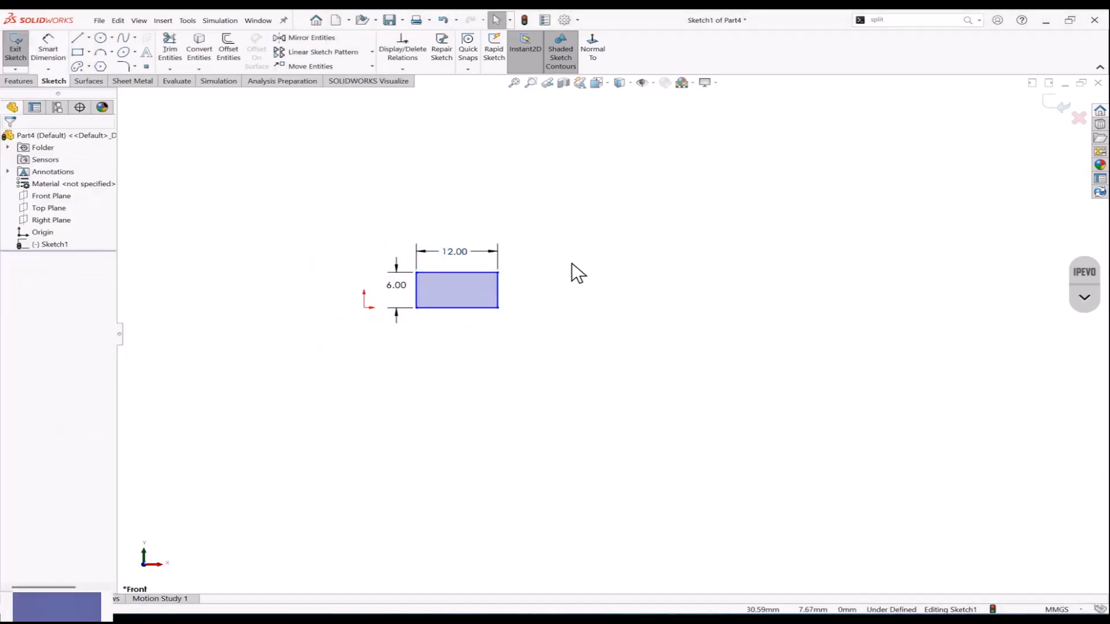
# Step: Move the rectangle from its lower-left corner to a point about 37.4 mm right of and 16.9 mm above the origin
pyautogui.click(312, 66)
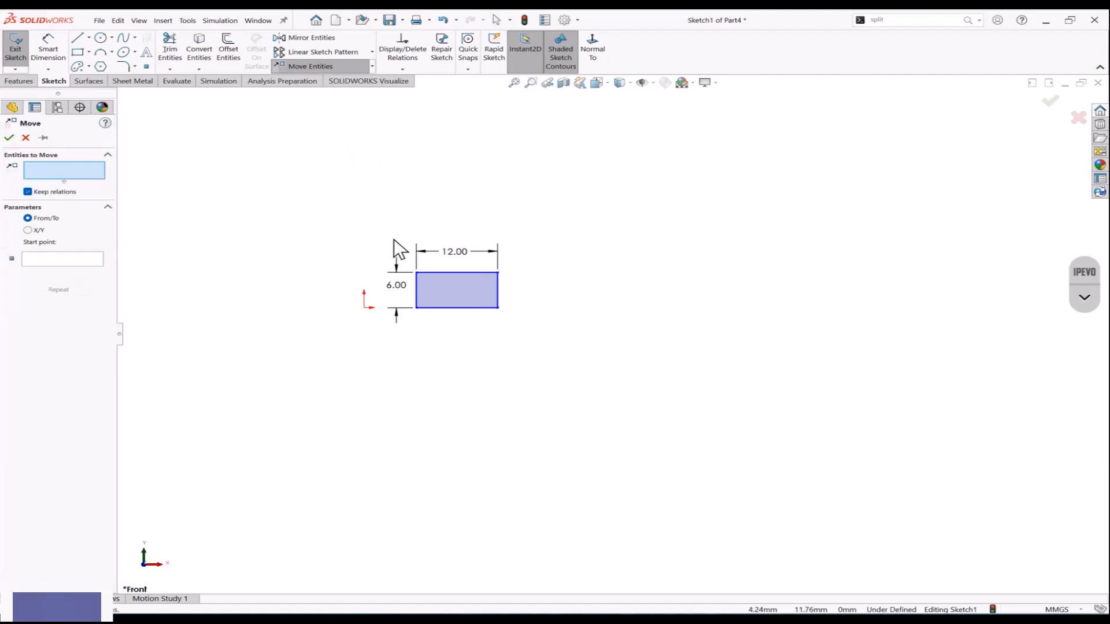
pyautogui.moveTo(395, 227); pyautogui.dragTo(562, 365)
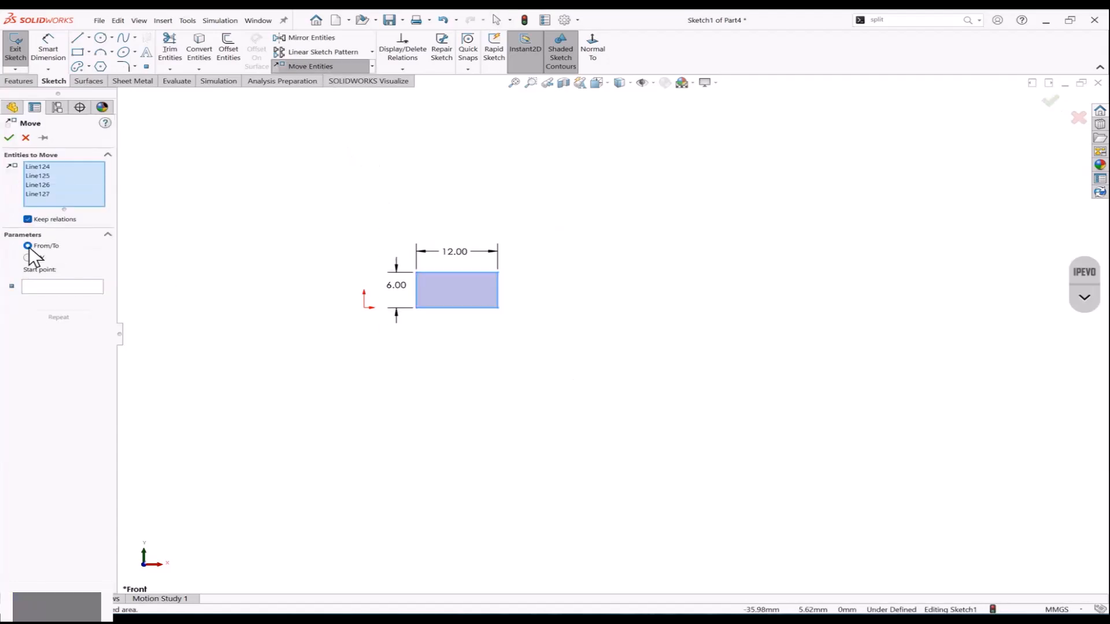
pyautogui.click(52, 286)
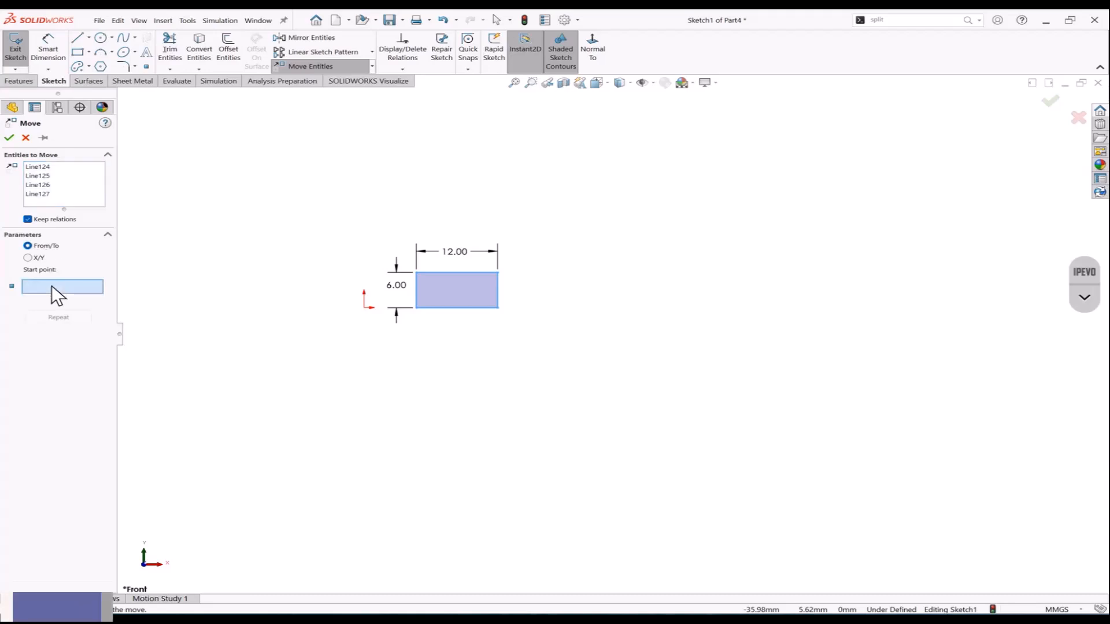
pyautogui.click(416, 308)
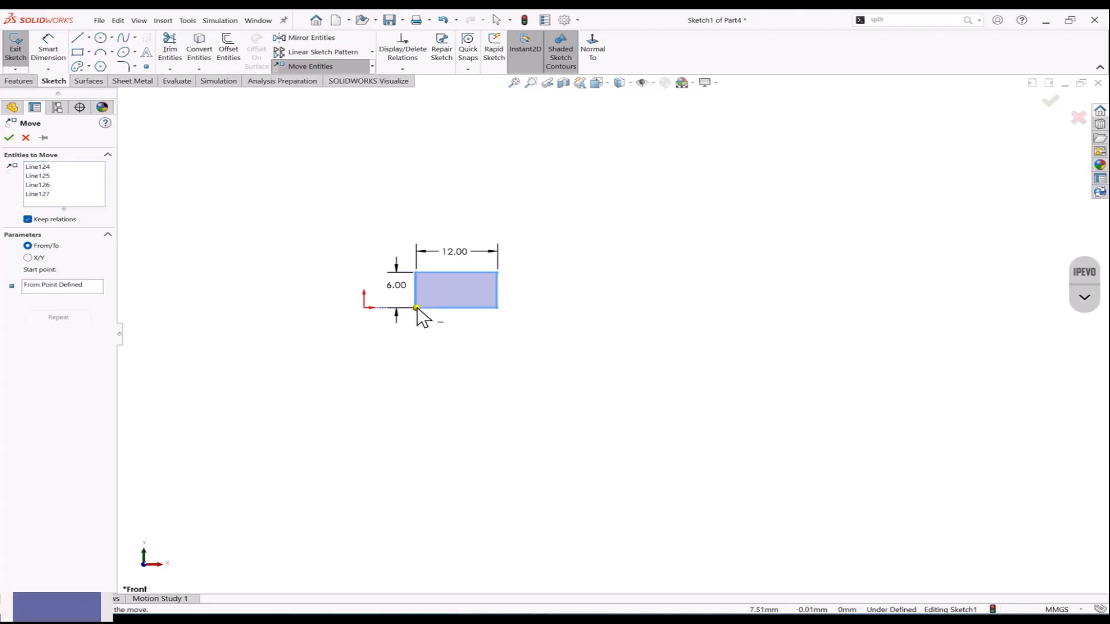
pyautogui.click(618, 209)
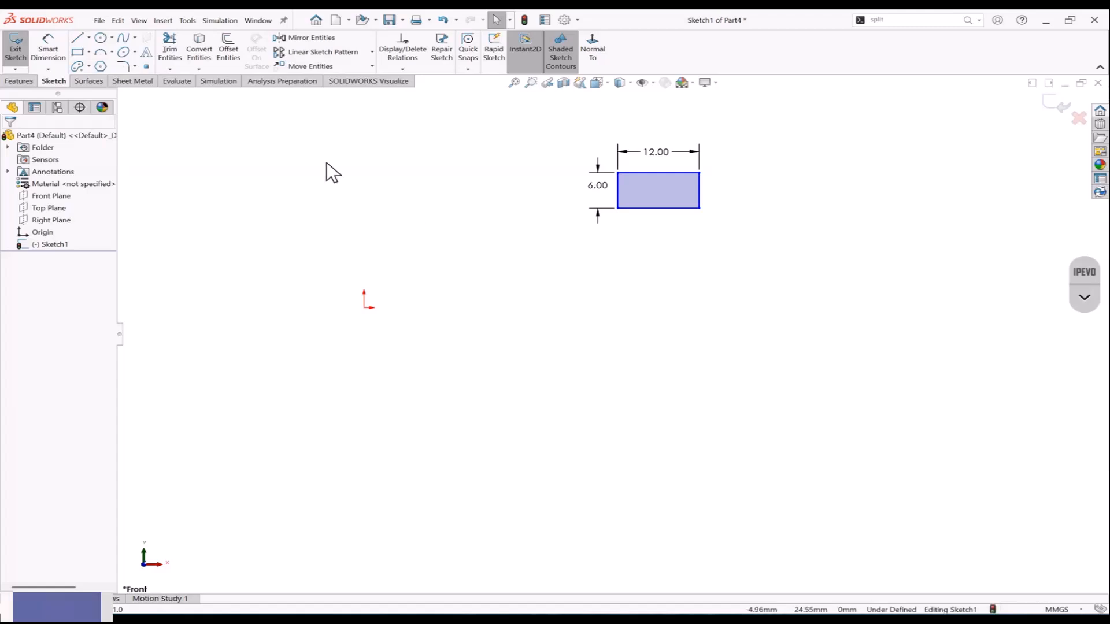
pyautogui.click(372, 66)
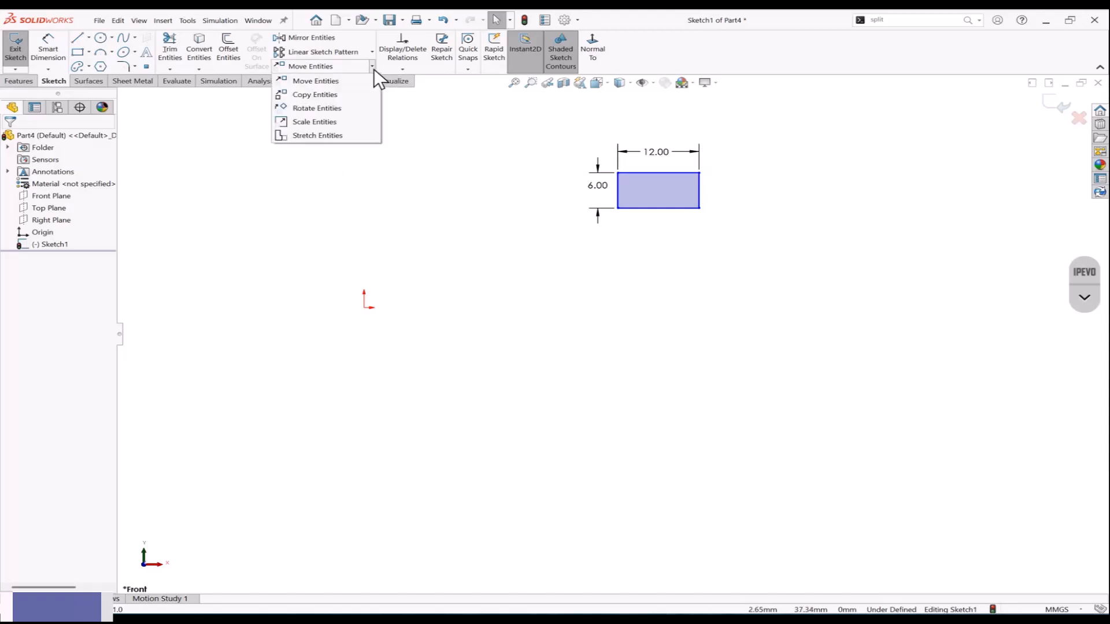
pyautogui.click(355, 80)
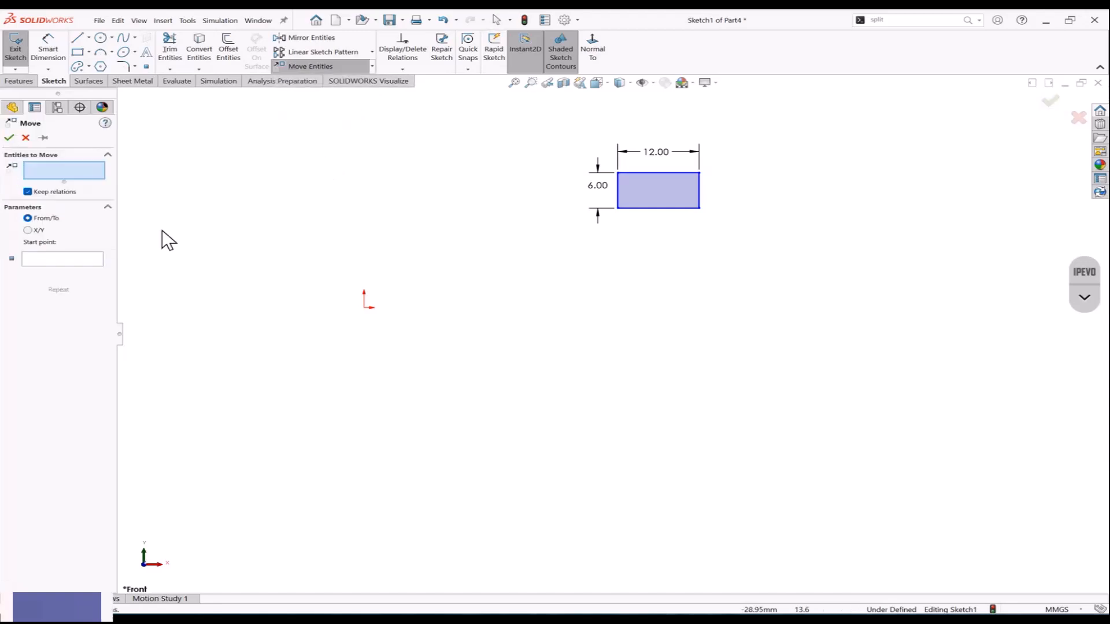
pyautogui.click(29, 230)
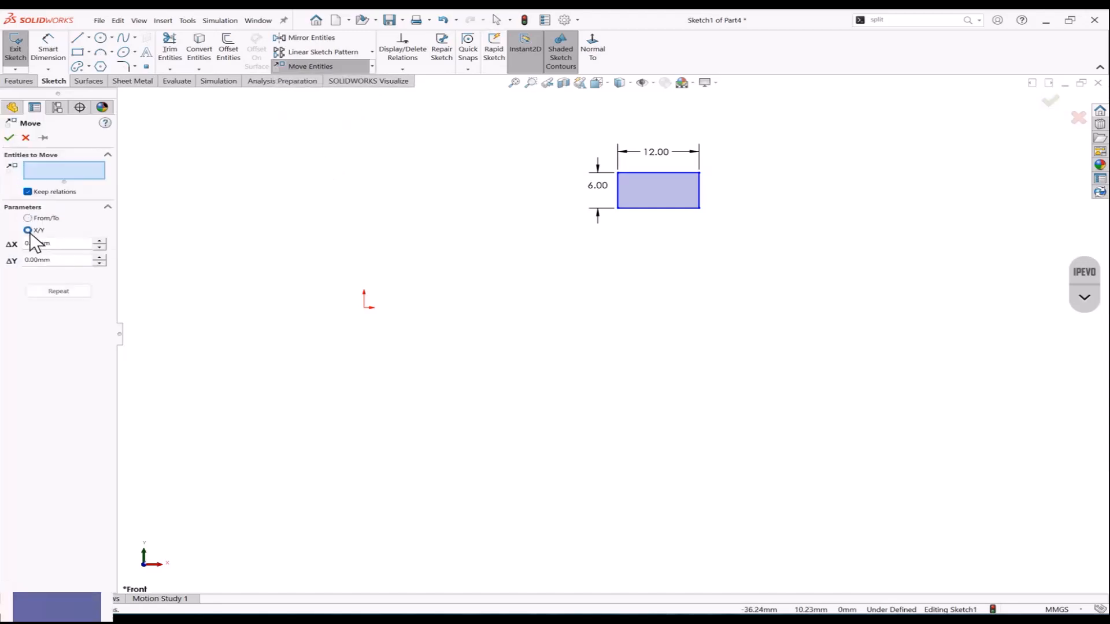
pyautogui.click(647, 190)
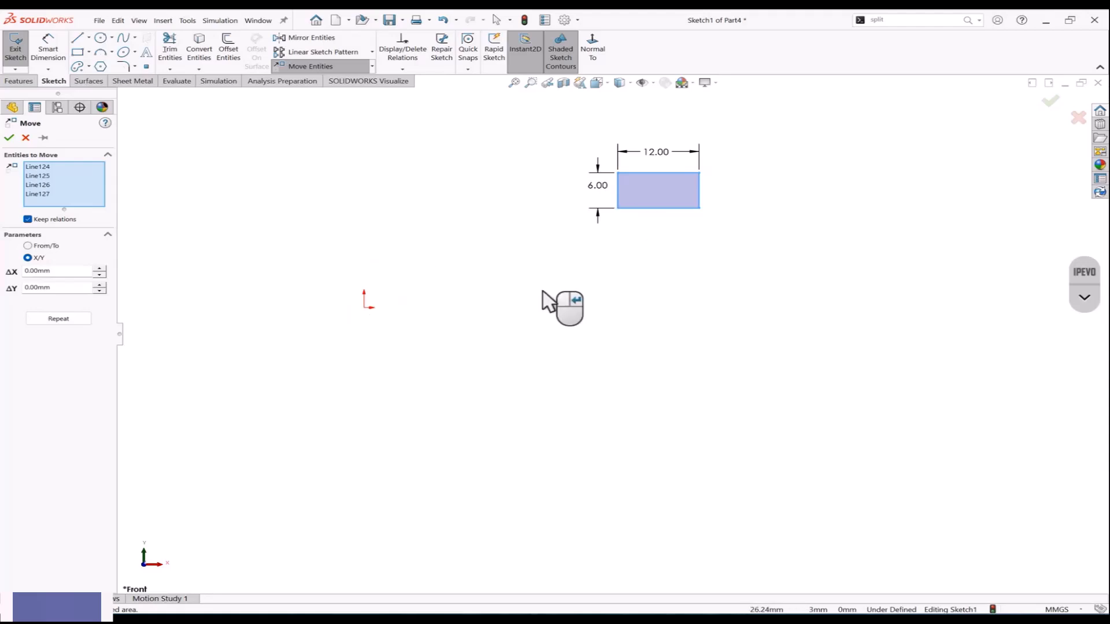
pyautogui.click(25, 137)
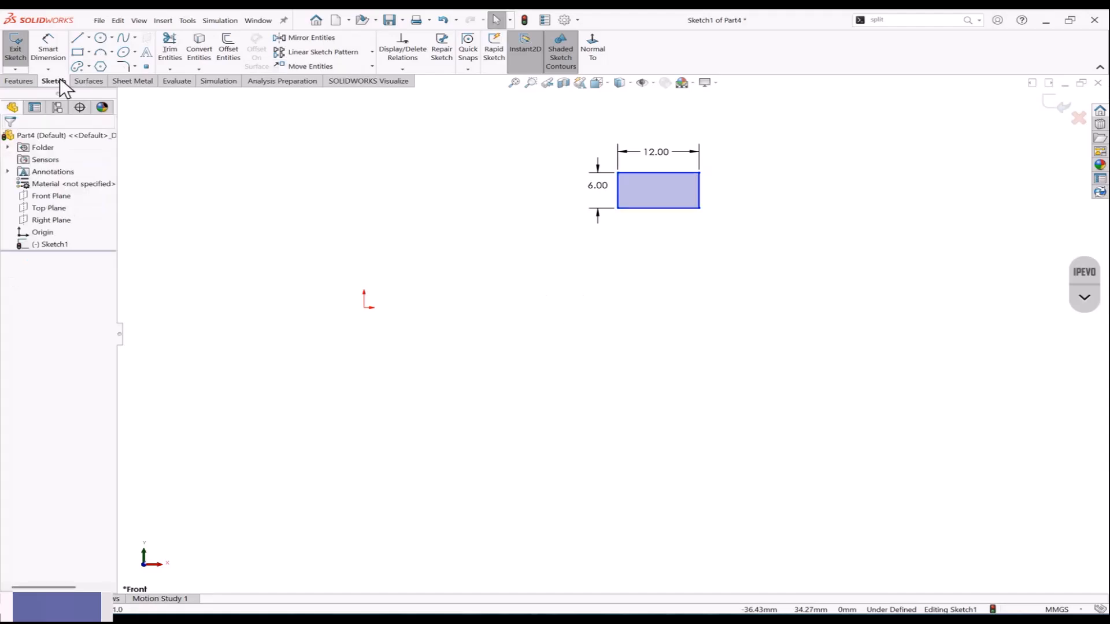
# Step: Dimension the rectangle's lower-left corner 16 mm vertically and 37 mm horizontally from the origin
pyautogui.click(364, 307)
pyautogui.click(618, 208)
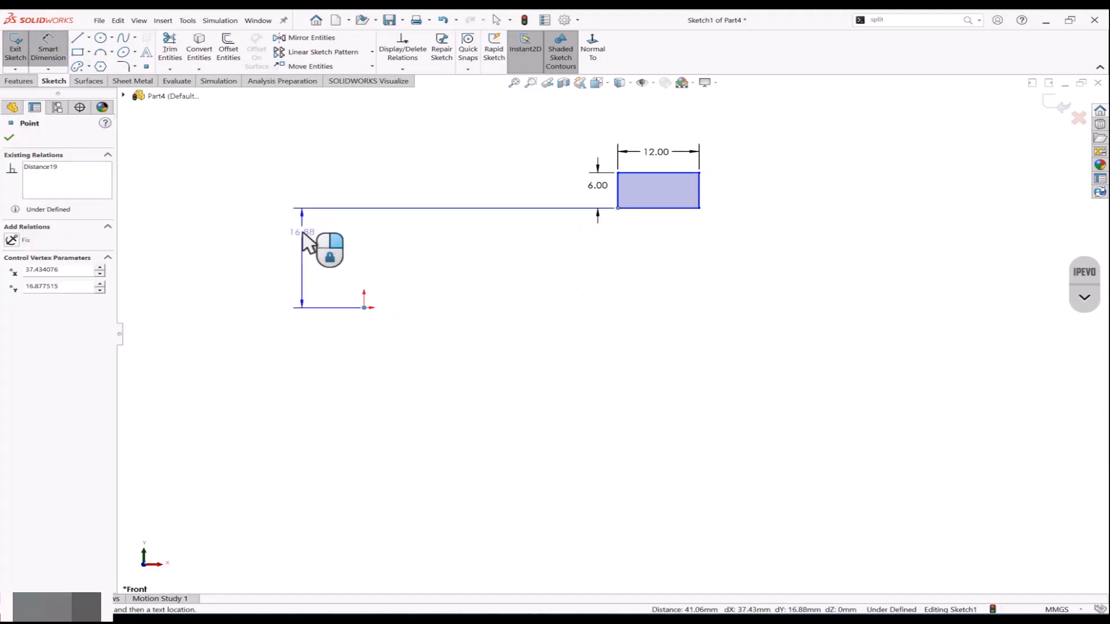
pyautogui.click(300, 233)
pyautogui.press('Return')
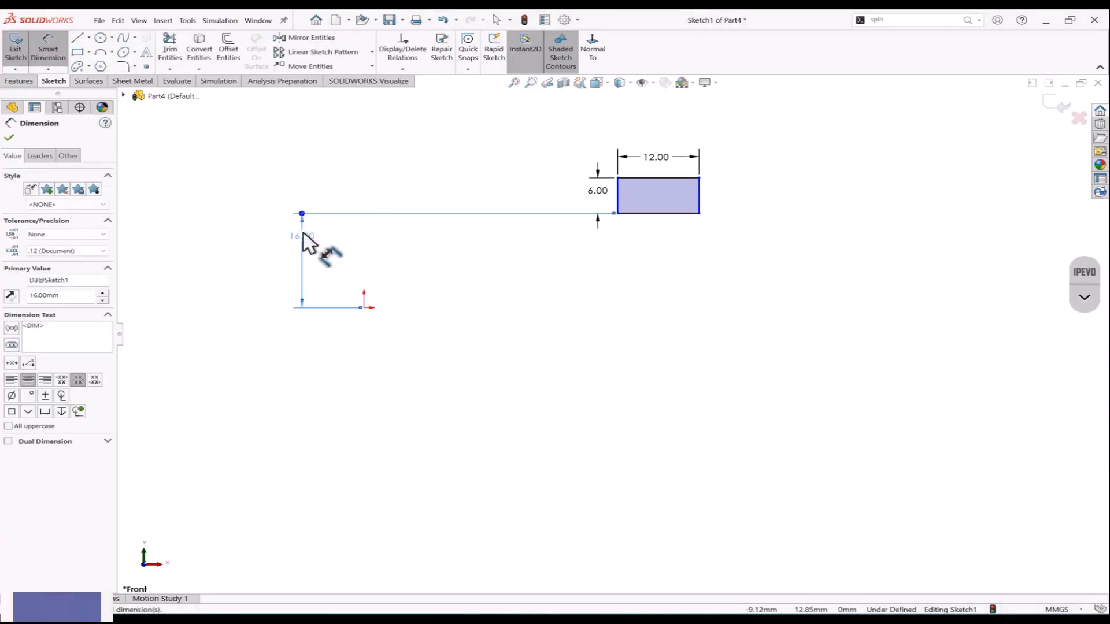
pyautogui.click(618, 214)
pyautogui.click(523, 349)
pyautogui.write('37')
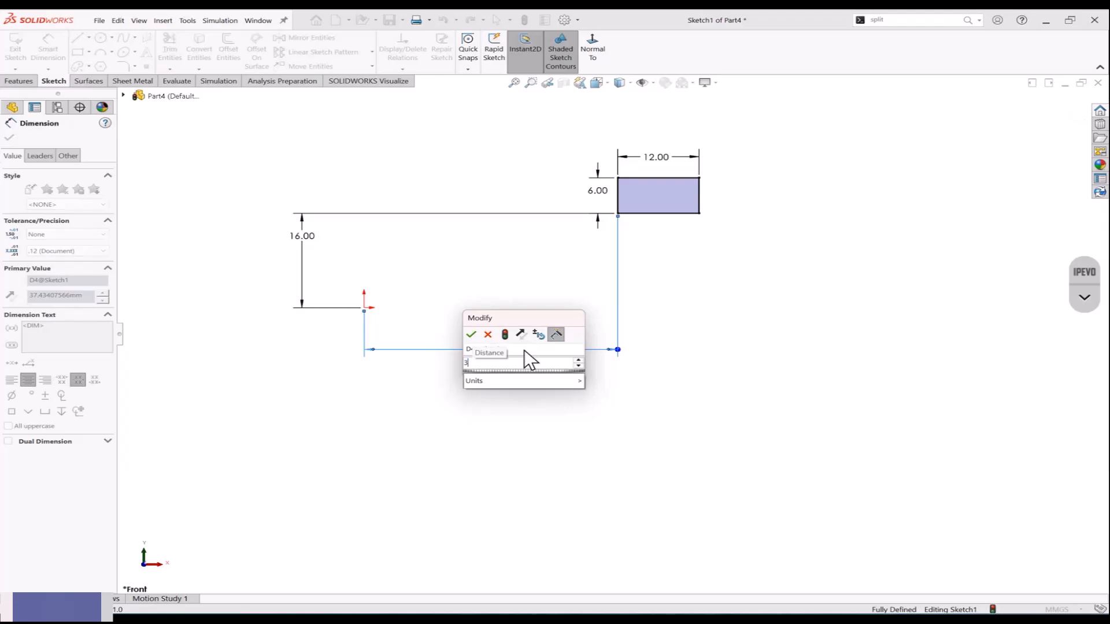
pyautogui.press('Return')
# Step: Delete the 37 mm and 16 mm dimensions that locate the rectangle from the origin
pyautogui.moveTo(638, 325); pyautogui.dragTo(526, 407)
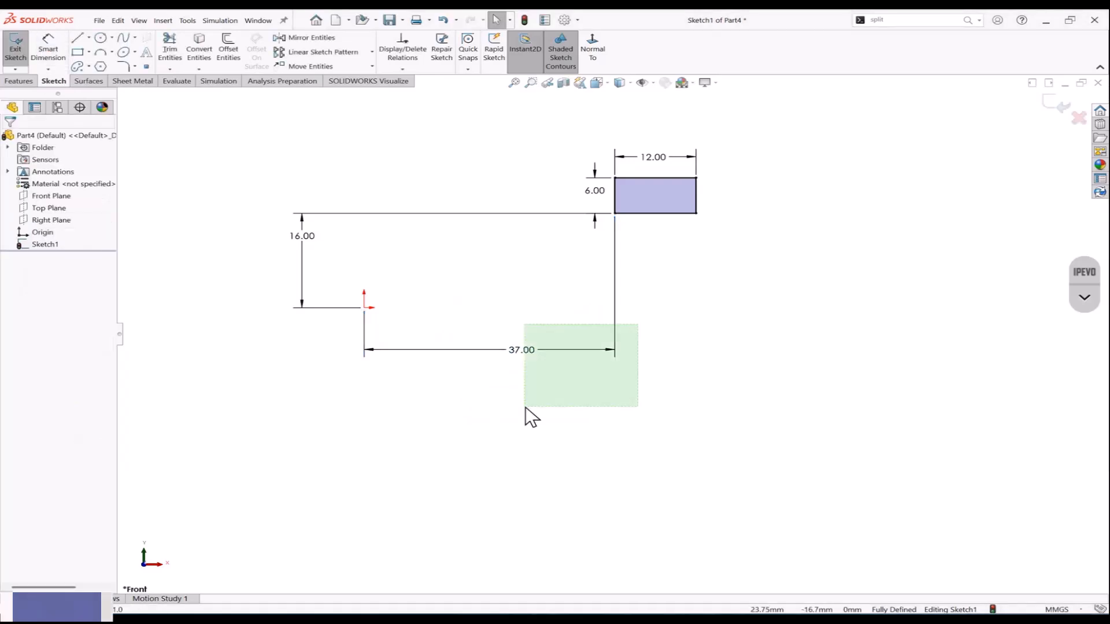
pyautogui.press('Delete')
pyautogui.moveTo(356, 195); pyautogui.dragTo(225, 285)
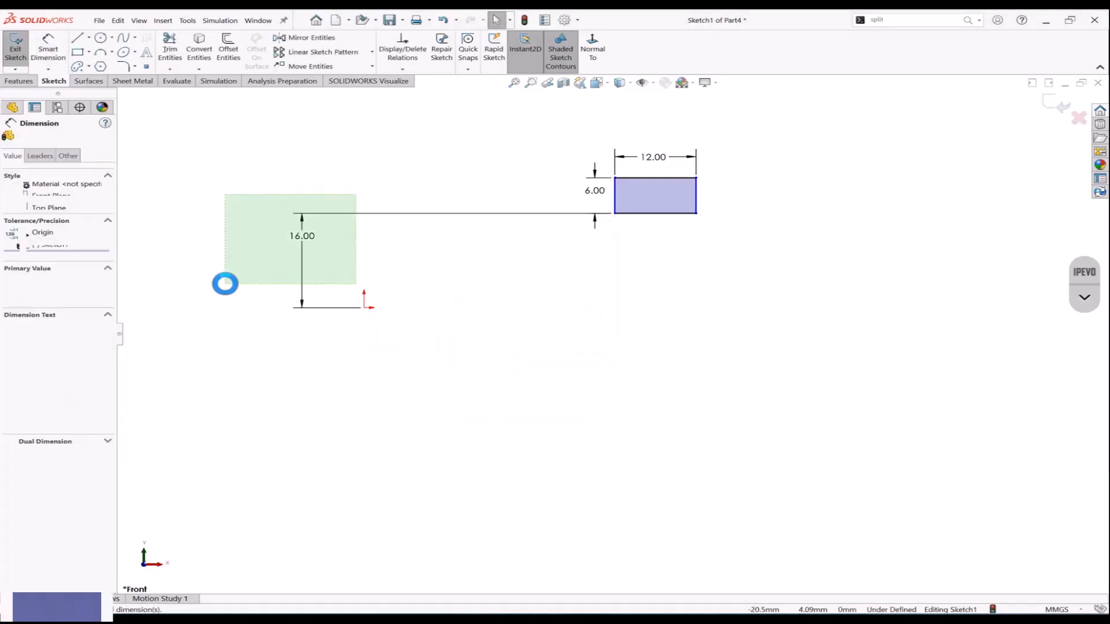
pyautogui.press('Delete')
# Step: Begin an X/Y move of the rectangle's lower-left corner with a ΔX of -16 mm
pyautogui.click(310, 66)
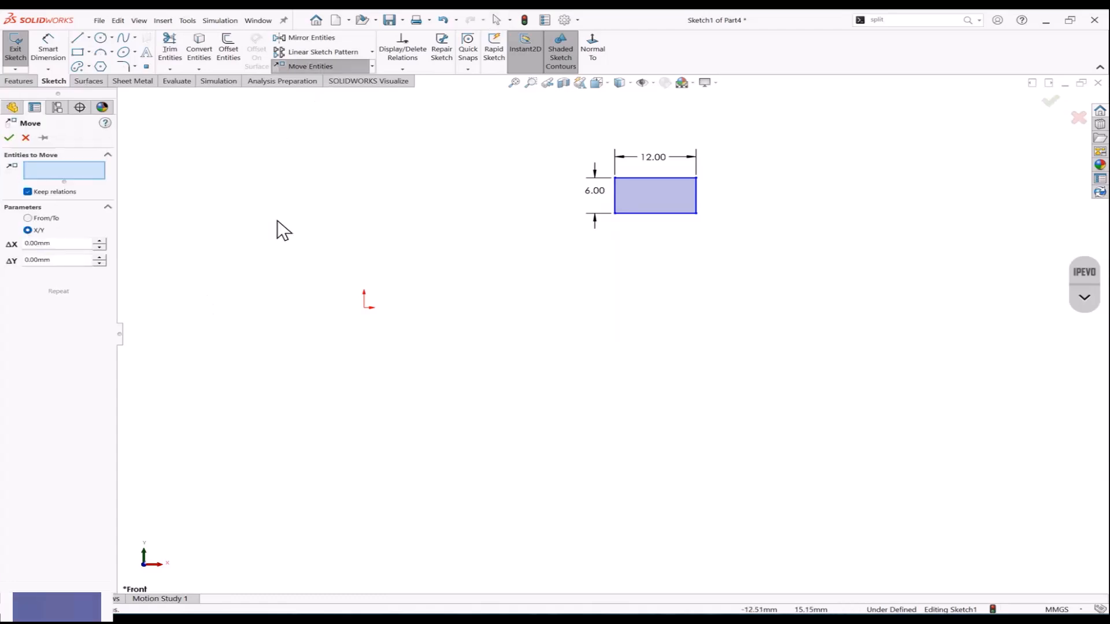
pyautogui.click(614, 213)
pyautogui.moveTo(84, 244); pyautogui.dragTo(1, 247)
pyautogui.write('-')
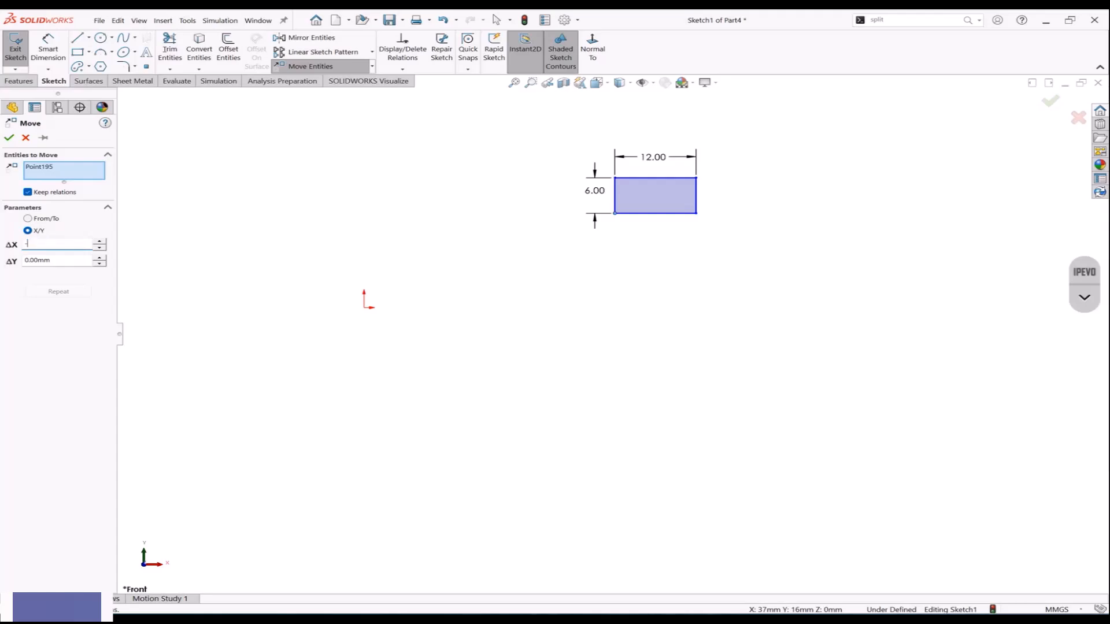
pyautogui.write('16')
pyautogui.press('Return')
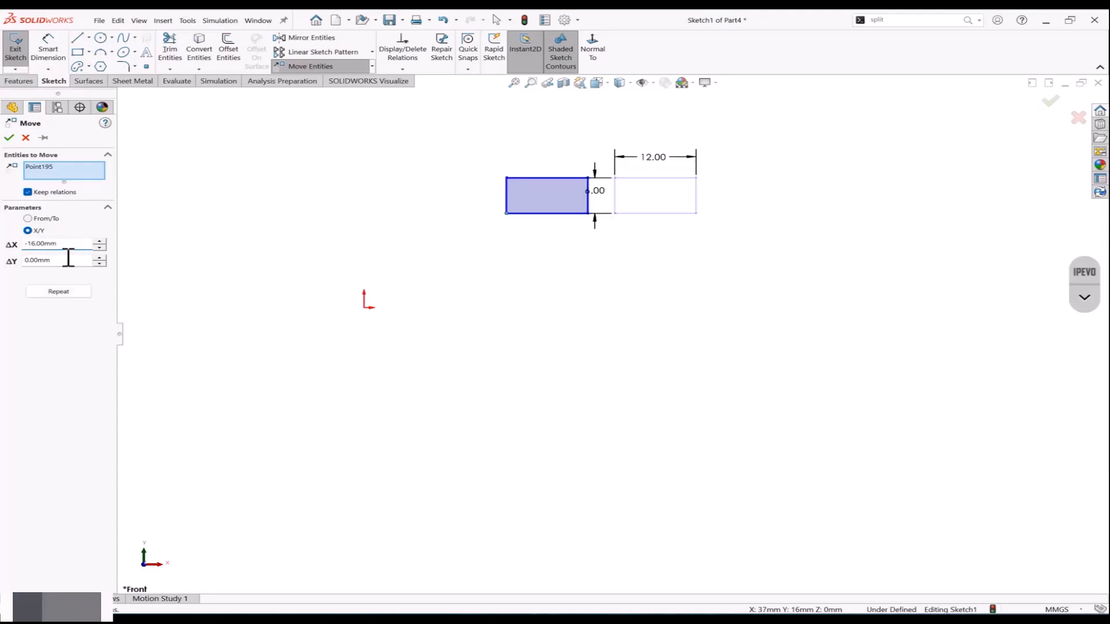
# Step: Set the move offsets to ΔX -37 mm and ΔY -16 mm and accept the move
pyautogui.moveTo(68, 258); pyautogui.dragTo(5, 250)
pyautogui.write('-37')
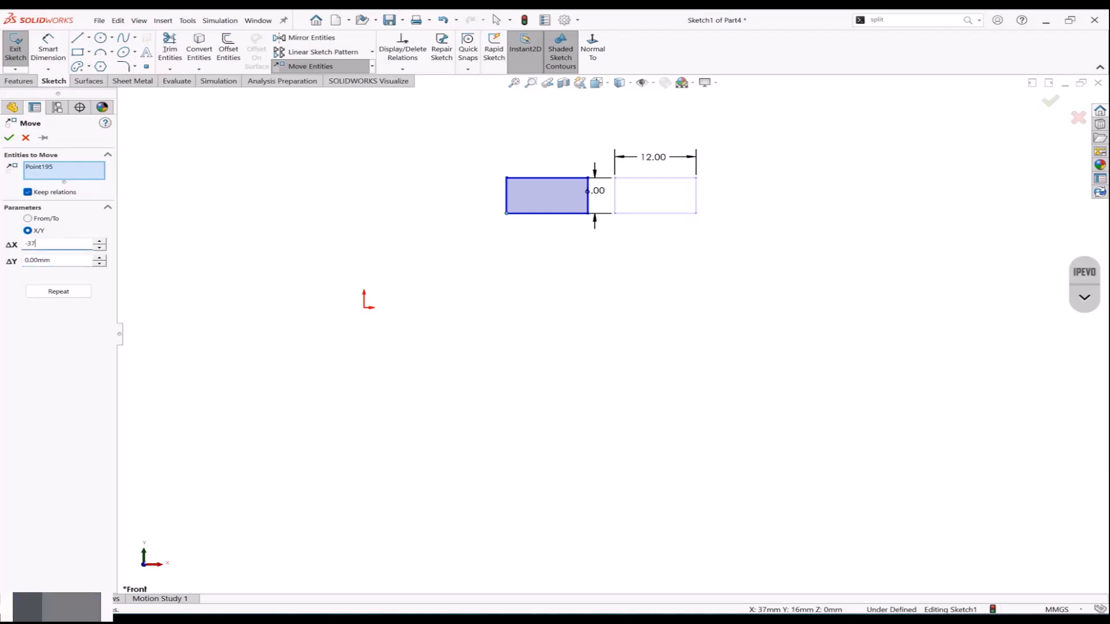
pyautogui.press('Return')
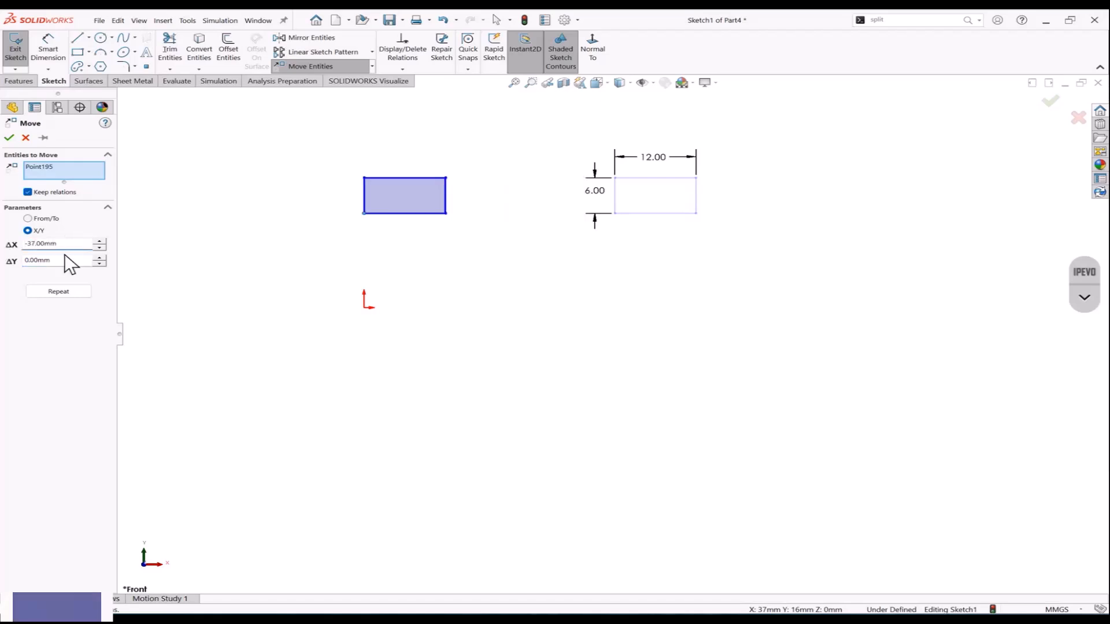
pyautogui.moveTo(67, 260); pyautogui.dragTo(5, 273)
pyautogui.write('-16')
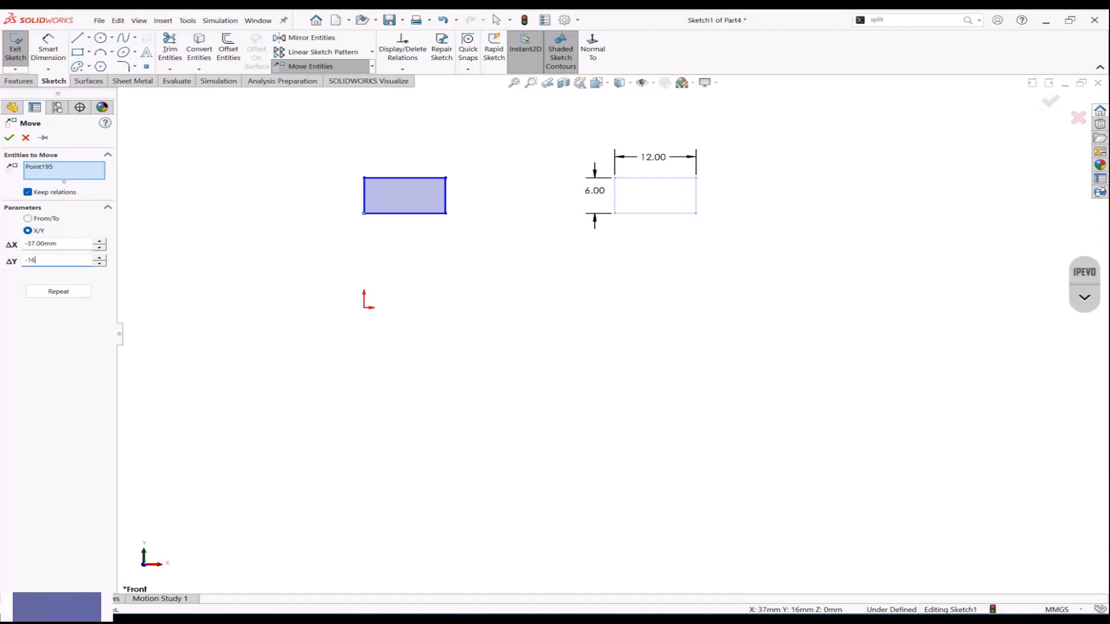
pyautogui.press('Return')
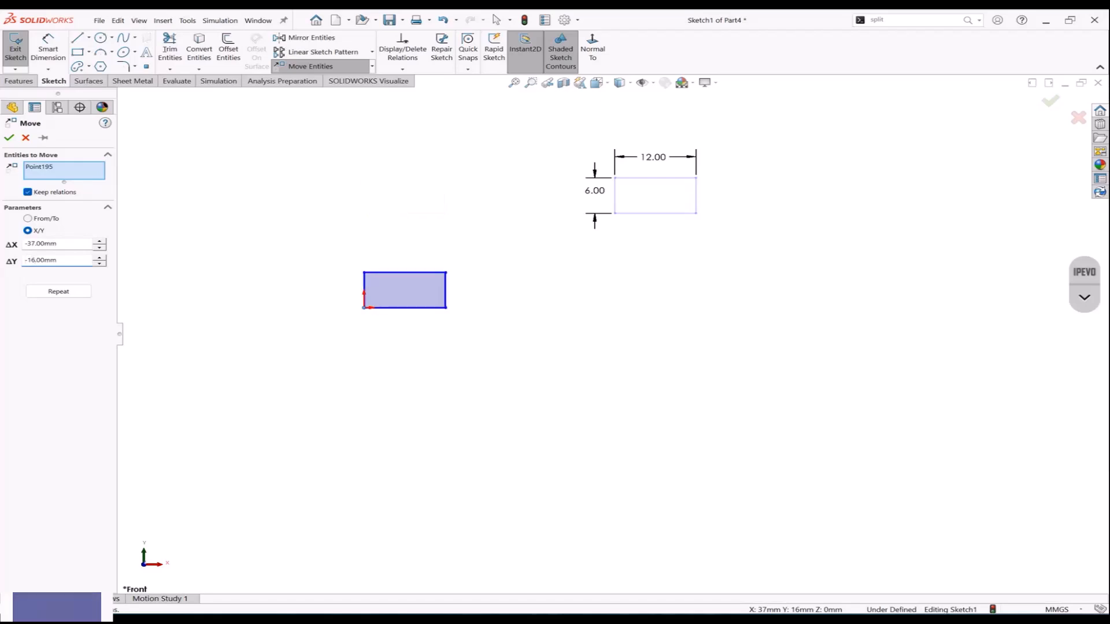
pyautogui.click(9, 137)
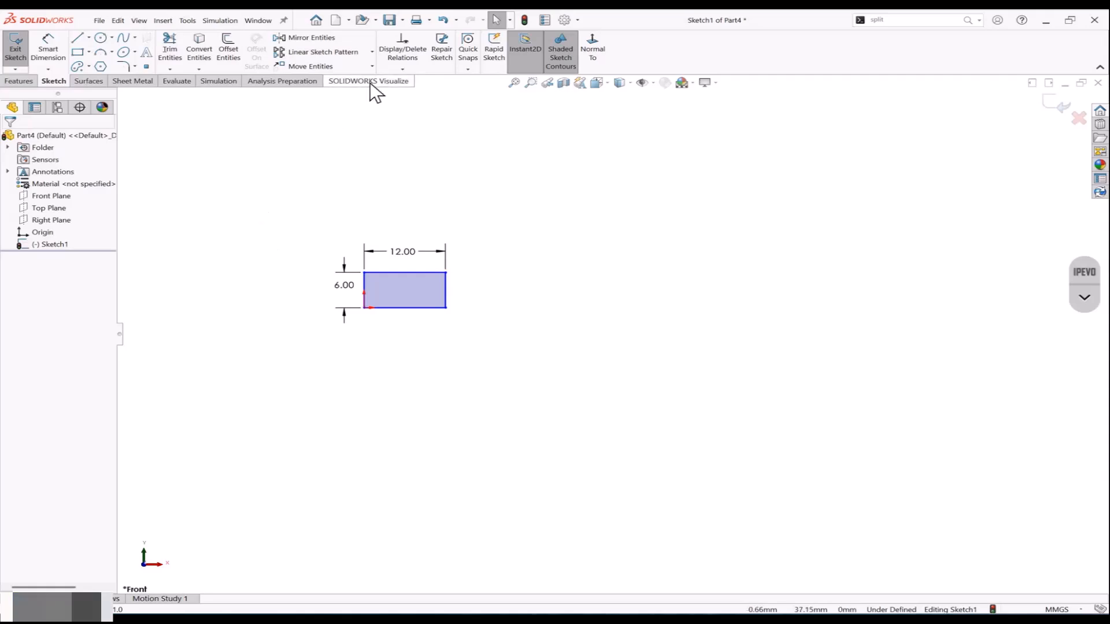
# Step: Copy the rectangle using From/To, from its lower-left corner to a point about 26 mm right of and 14.6 mm above the origin
pyautogui.click(371, 66)
pyautogui.click(315, 94)
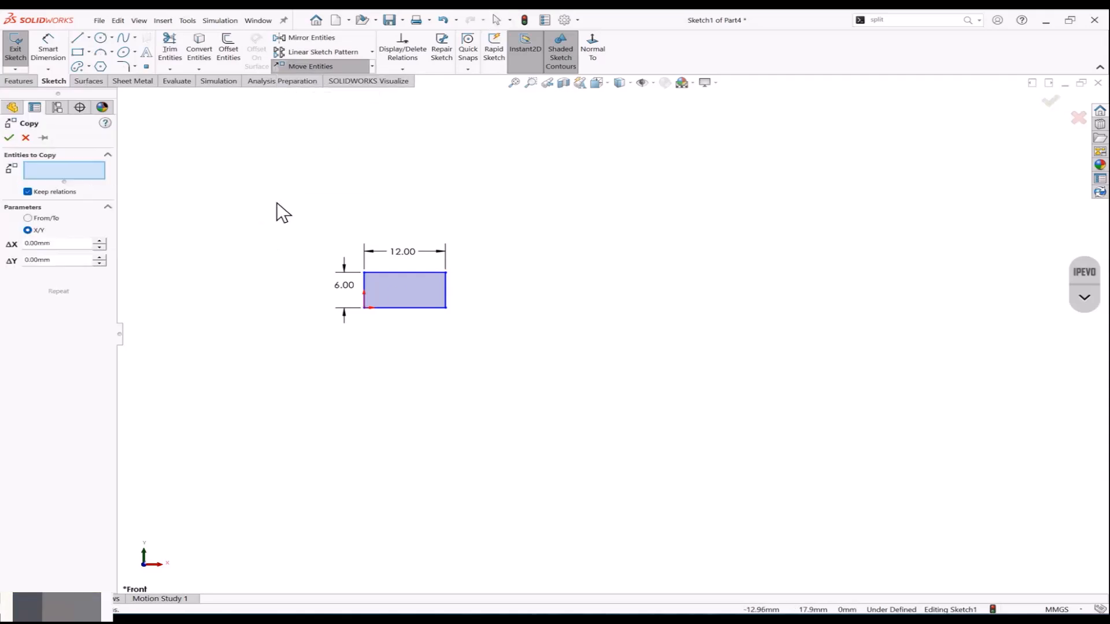
pyautogui.moveTo(278, 205); pyautogui.dragTo(504, 347)
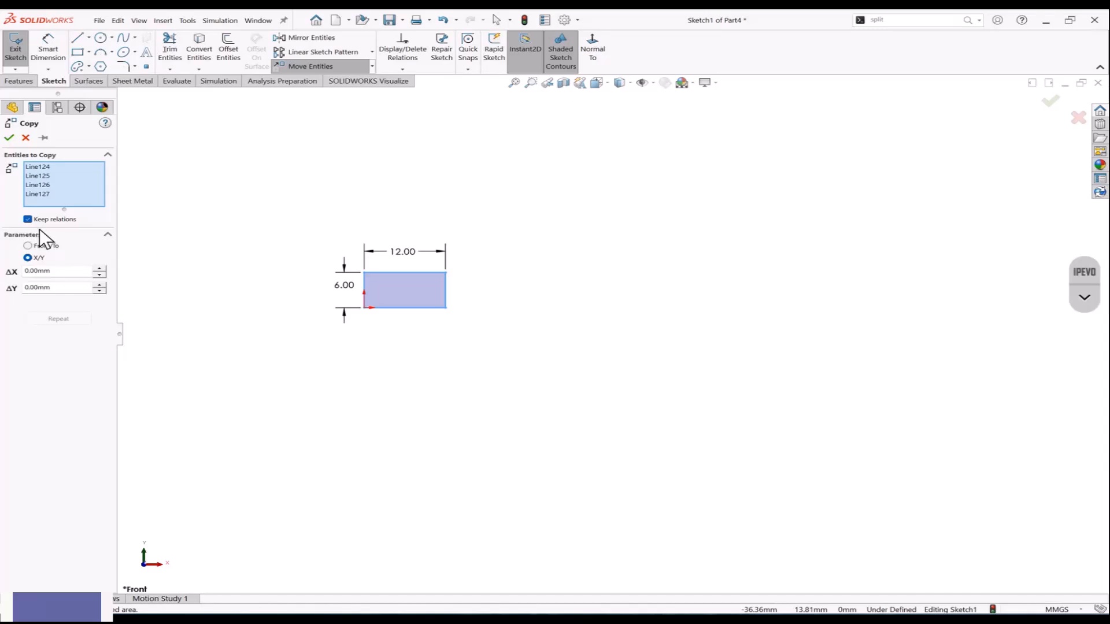
pyautogui.click(27, 245)
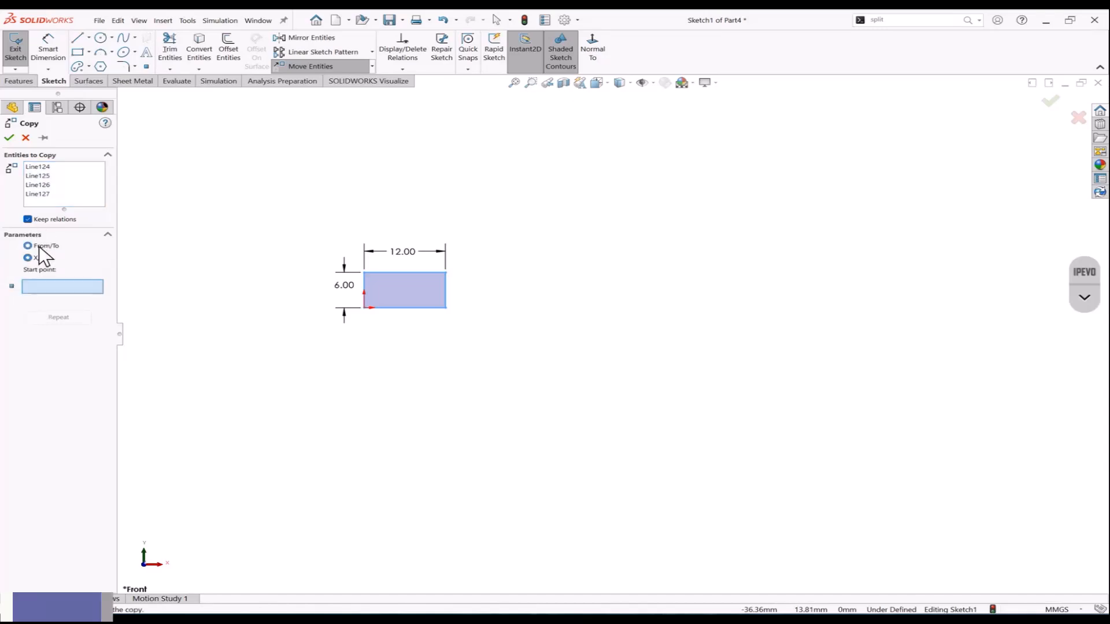
pyautogui.click(364, 307)
pyautogui.click(543, 212)
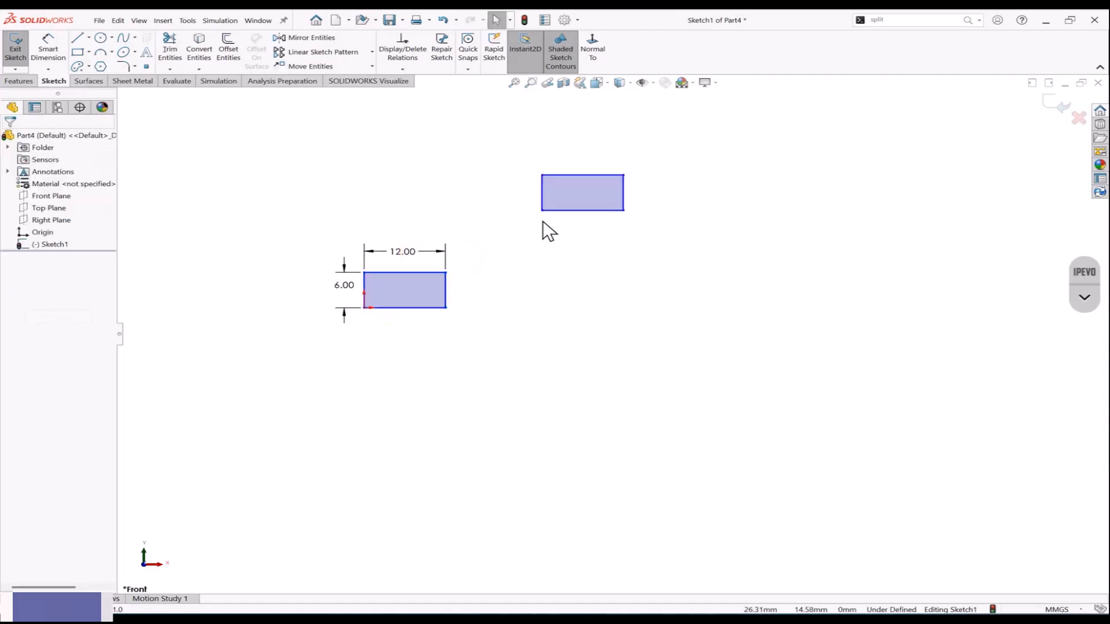
# Step: Copy the upper rectangle from its lower-left corner to a point further right and lower in the sketch
pyautogui.moveTo(519, 149); pyautogui.dragTo(665, 238)
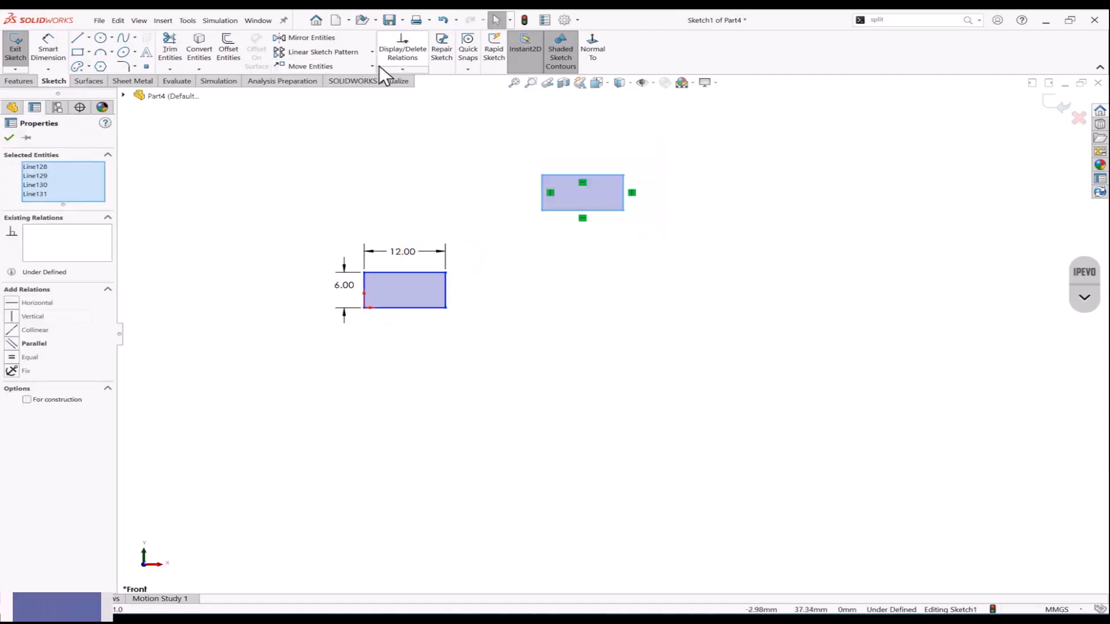
pyautogui.click(372, 66)
pyautogui.click(341, 94)
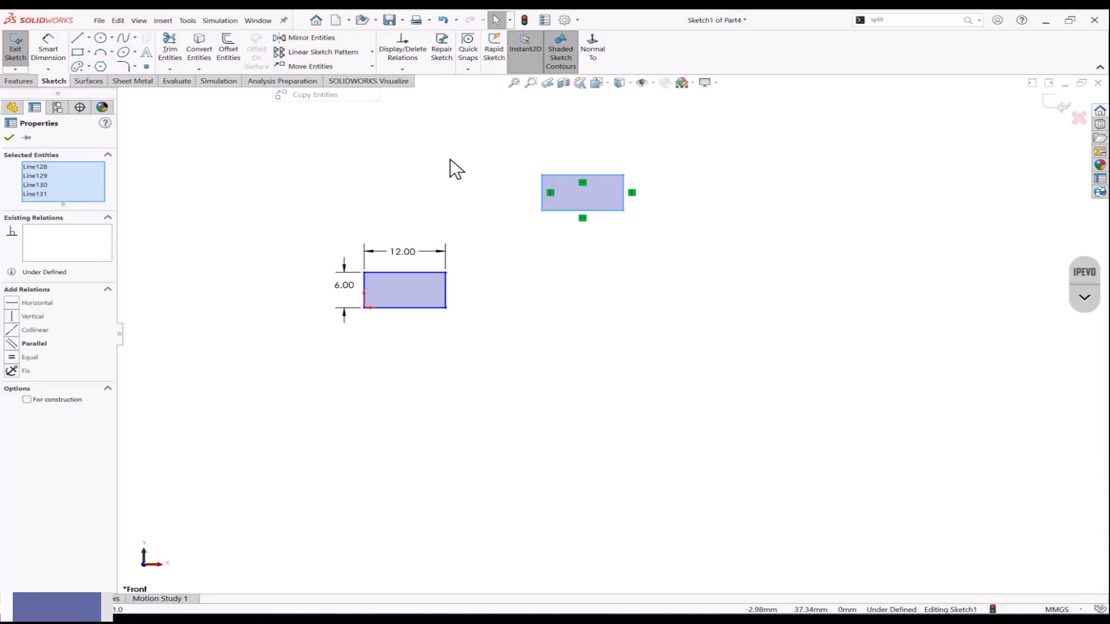
pyautogui.click(541, 210)
pyautogui.click(704, 283)
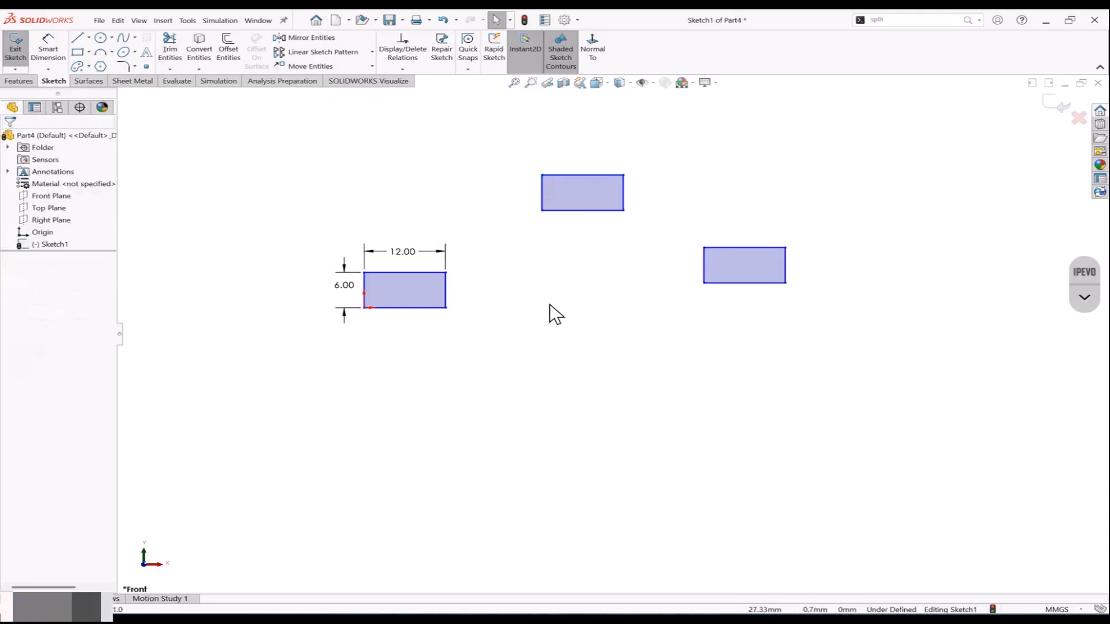
# Step: Begin an X/Y copy of the dimensioned rectangle and its dimensions with a ΔX of 100 mm
pyautogui.click(370, 69)
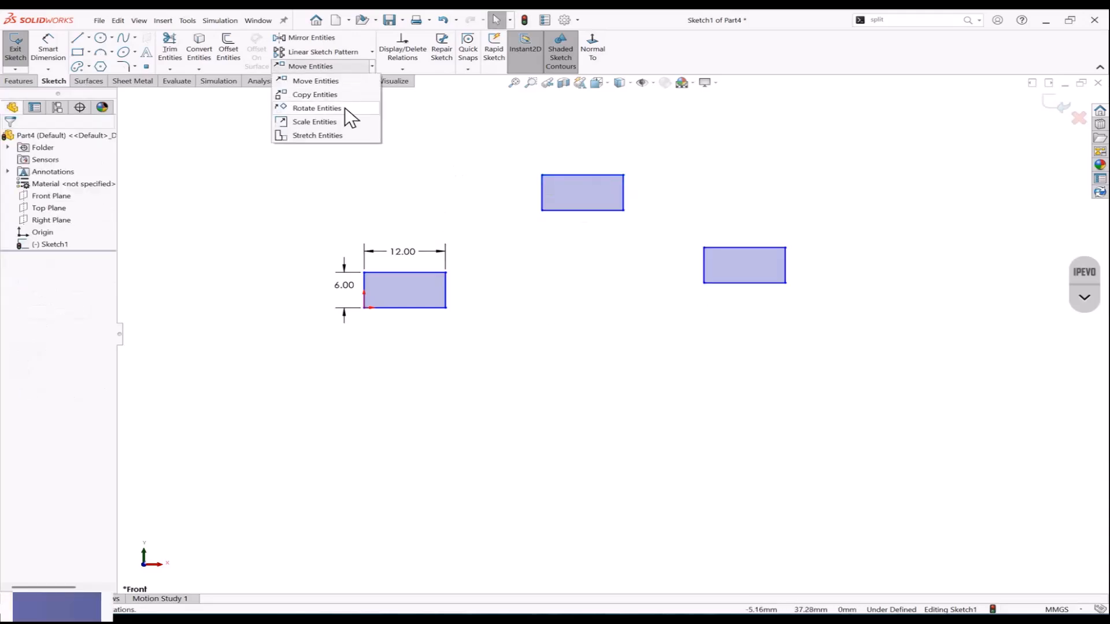
pyautogui.click(332, 95)
pyautogui.moveTo(287, 235); pyautogui.dragTo(523, 363)
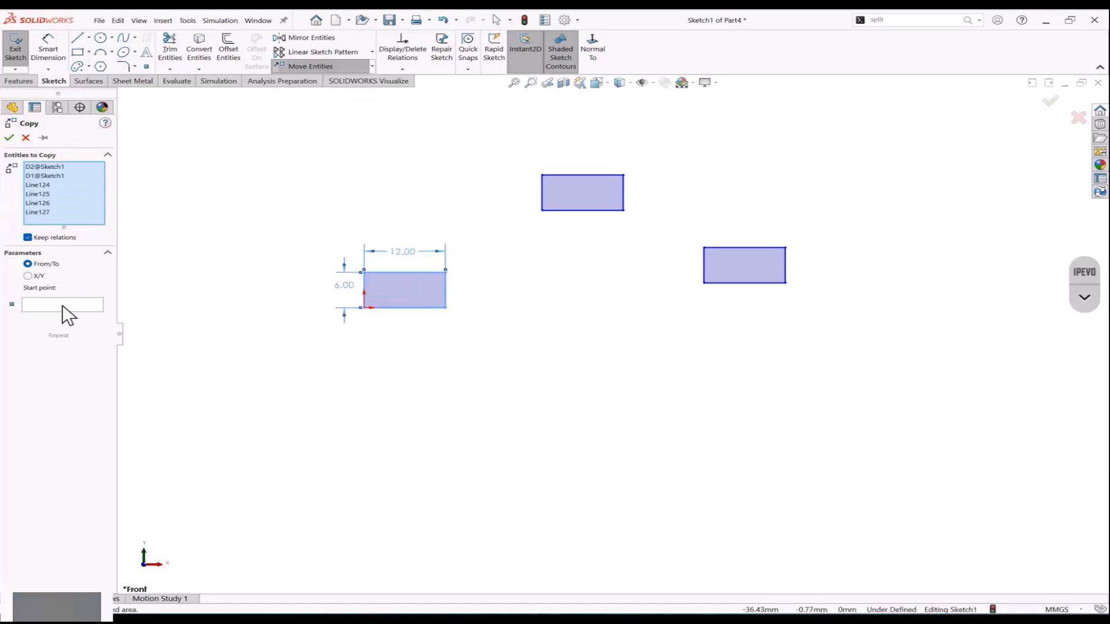
pyautogui.click(36, 276)
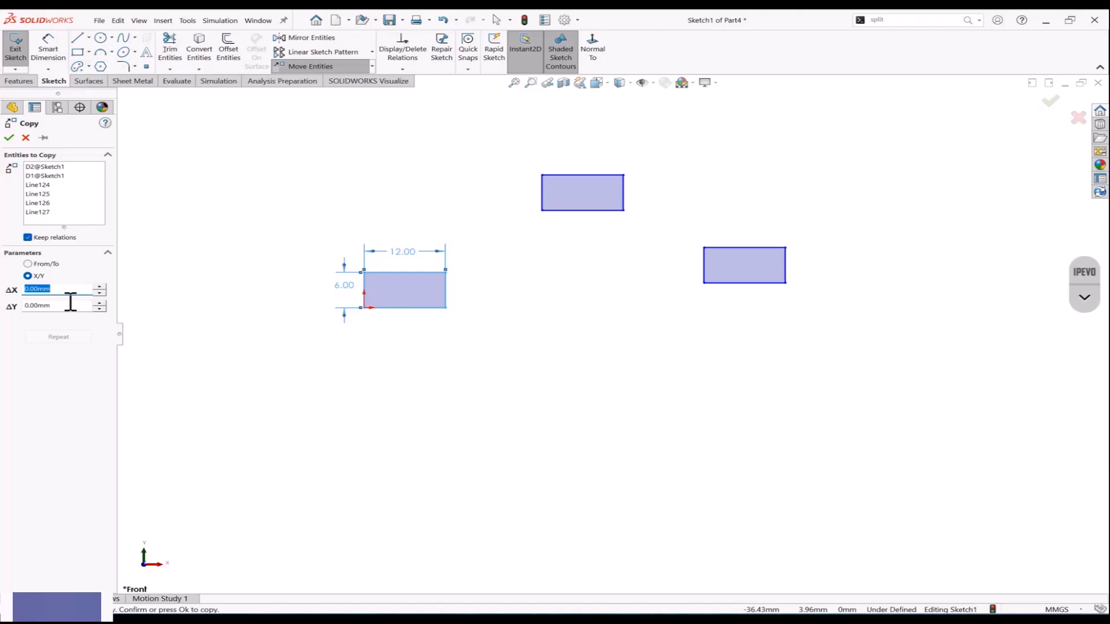
pyautogui.write('50')
pyautogui.press('Return')
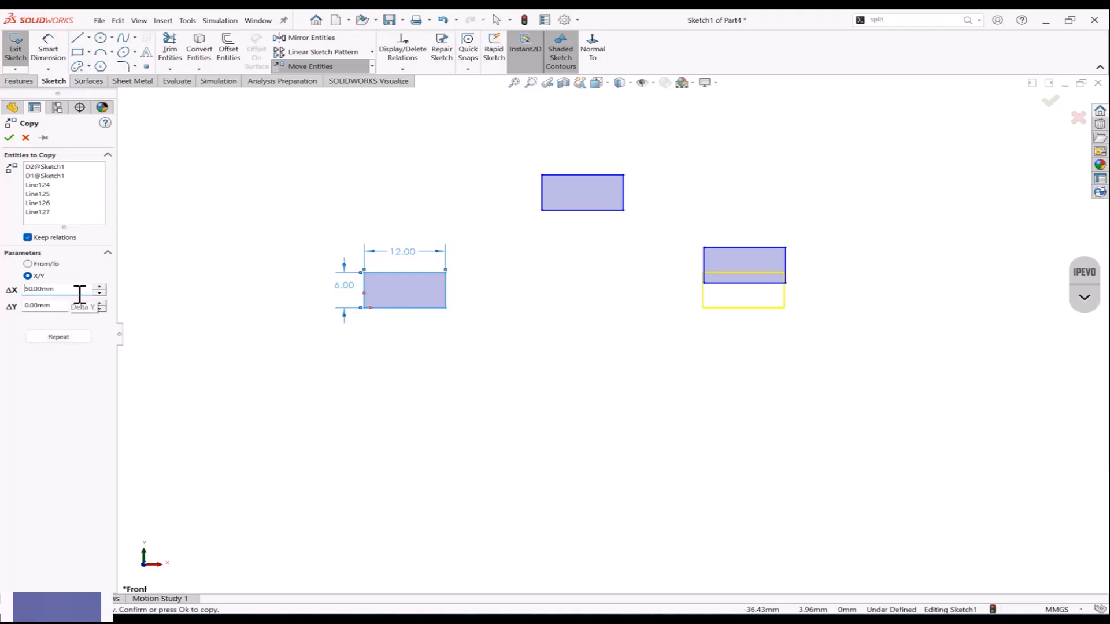
pyautogui.doubleClick(69, 289)
pyautogui.write('100')
pyautogui.press('Return')
# Step: Set the copy's ΔY to 50 mm and accept the rectangle copy
pyautogui.scroll(3, 612, 334)
pyautogui.doubleClick(67, 305)
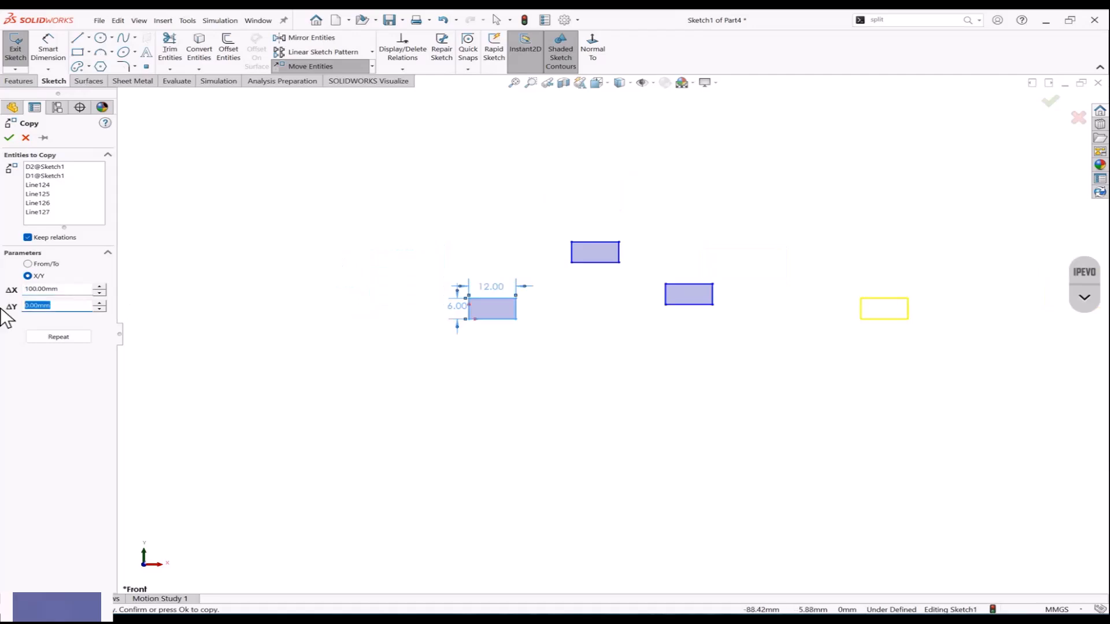
pyautogui.write('50')
pyautogui.press('Return')
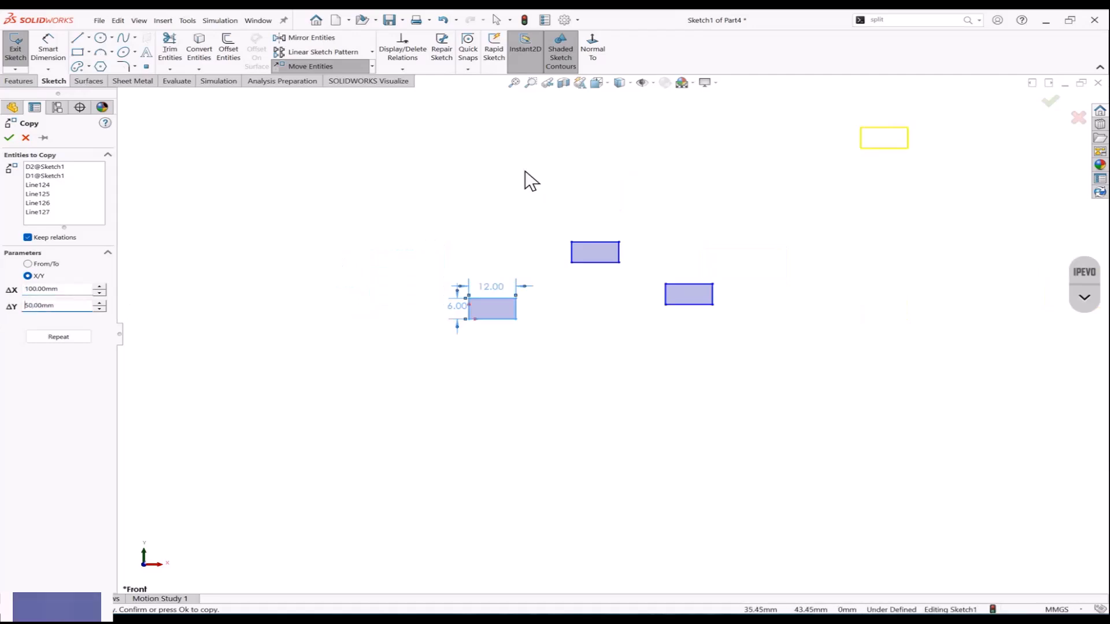
pyautogui.click(9, 137)
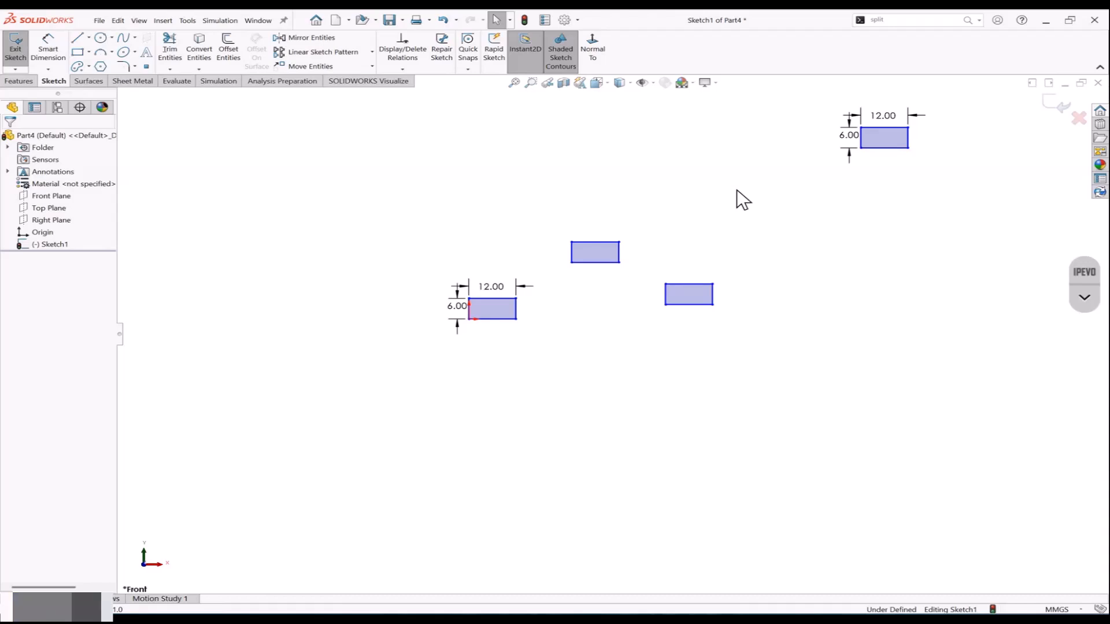
# Step: Delete all the copied rectangles and the original dimensioned rectangle, emptying the sketch
pyautogui.moveTo(949, 99); pyautogui.dragTo(550, 330)
pyautogui.press('Delete')
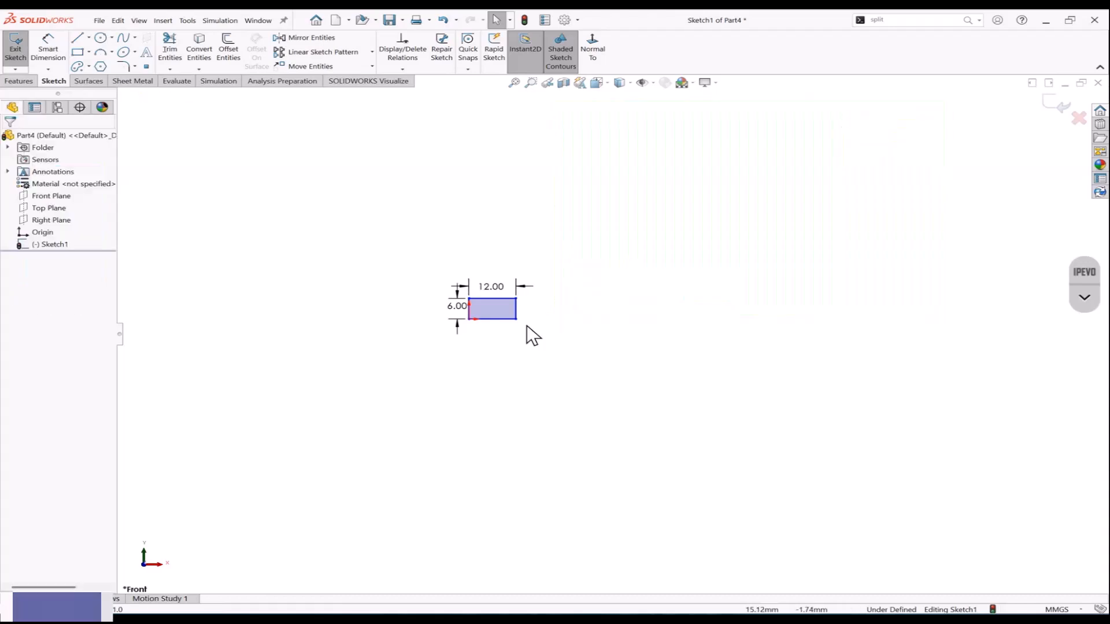
pyautogui.scroll(-2, 515, 332)
pyautogui.scroll(-1, 515, 332)
pyautogui.moveTo(595, 223); pyautogui.dragTo(426, 342)
pyautogui.press('Delete')
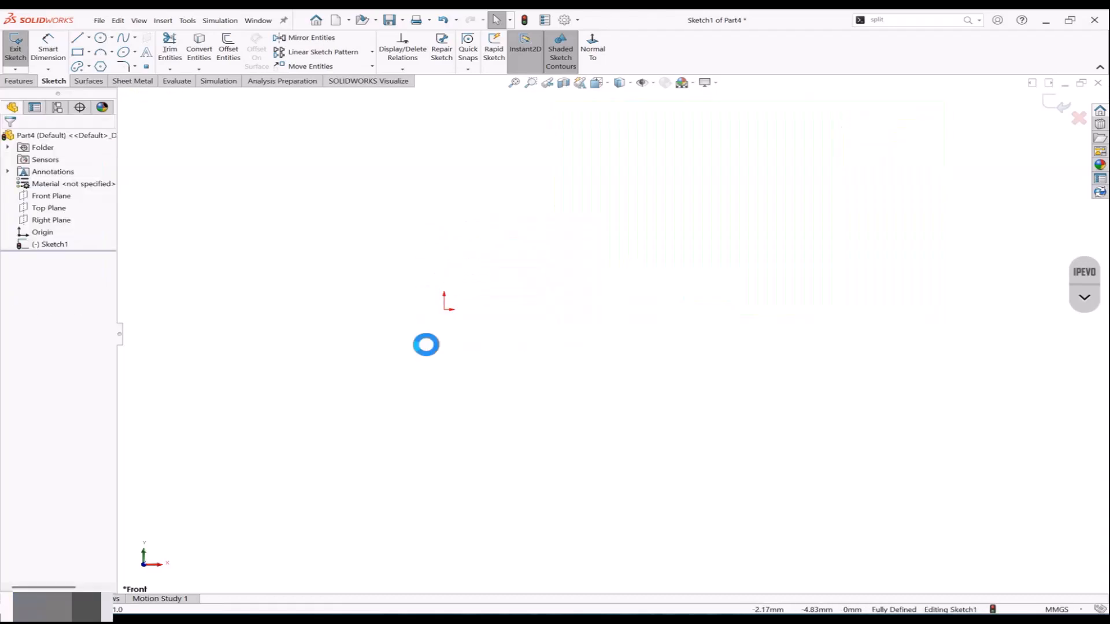
# Step: Sketch an open profile from the origin: a vertical line about 17 mm long, a tangent semicircular arc, a horizontal line and a short downward line
pyautogui.click(77, 37)
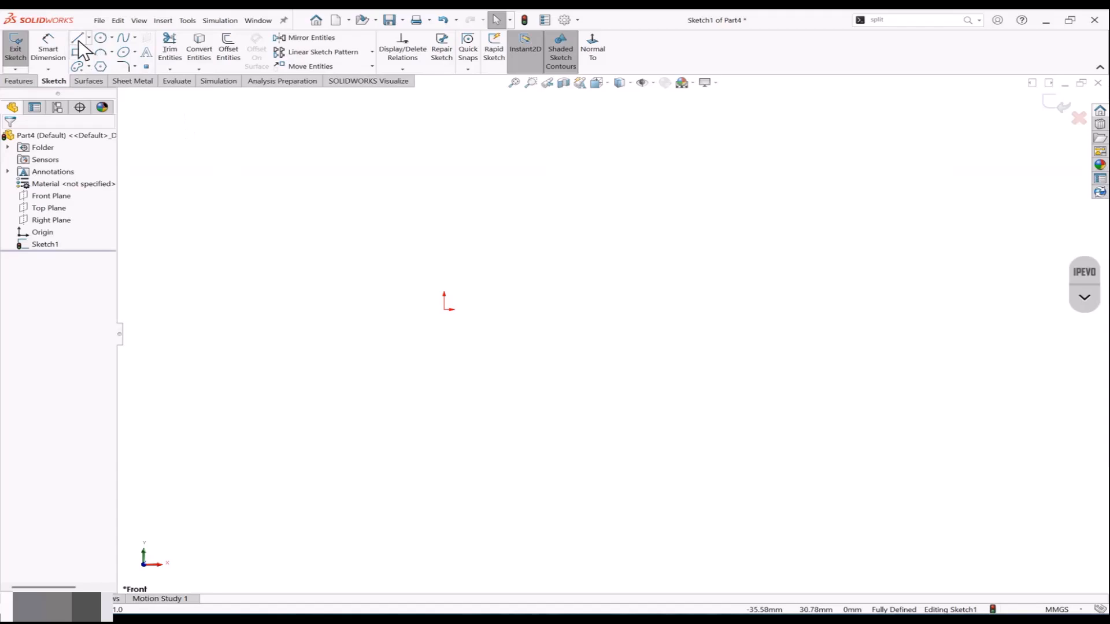
pyautogui.click(444, 307)
pyautogui.click(445, 185)
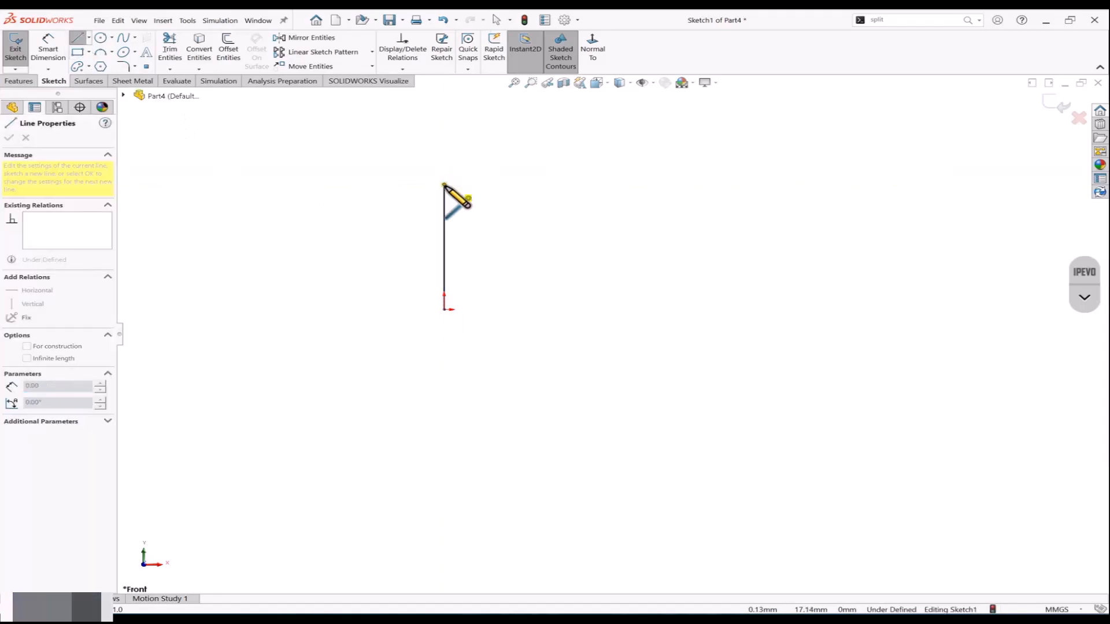
pyautogui.click(541, 184)
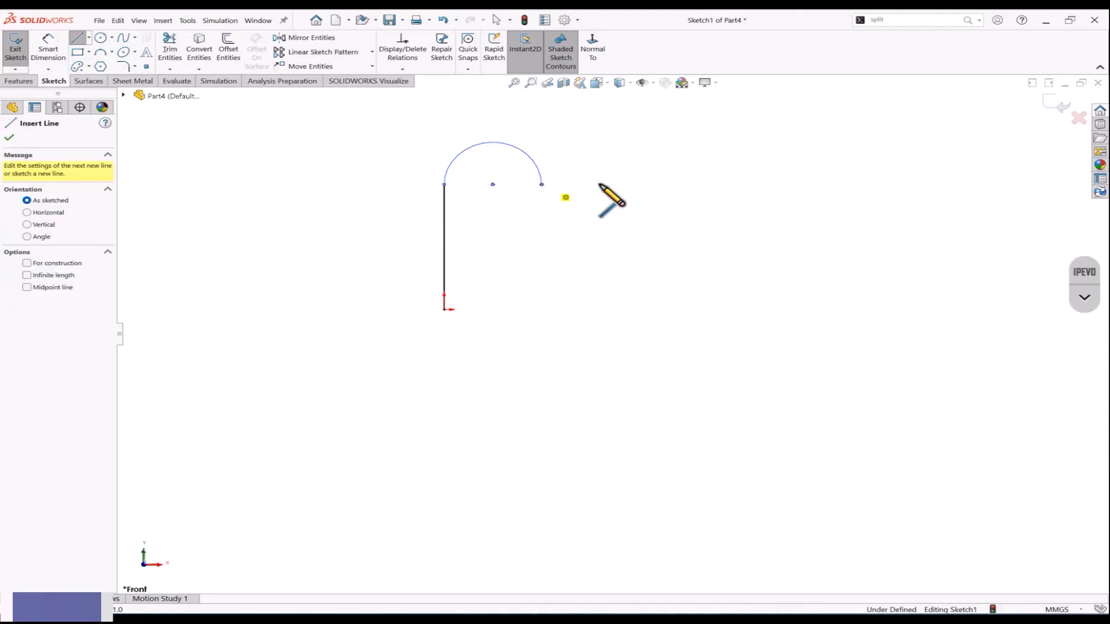
pyautogui.click(631, 184)
pyautogui.click(632, 226)
pyautogui.press('Escape')
pyautogui.press('z')
pyautogui.press('z')
# Step: Make two freehand copies of the whole profile, one to the left of the original and one below it
pyautogui.moveTo(692, 166); pyautogui.dragTo(443, 343)
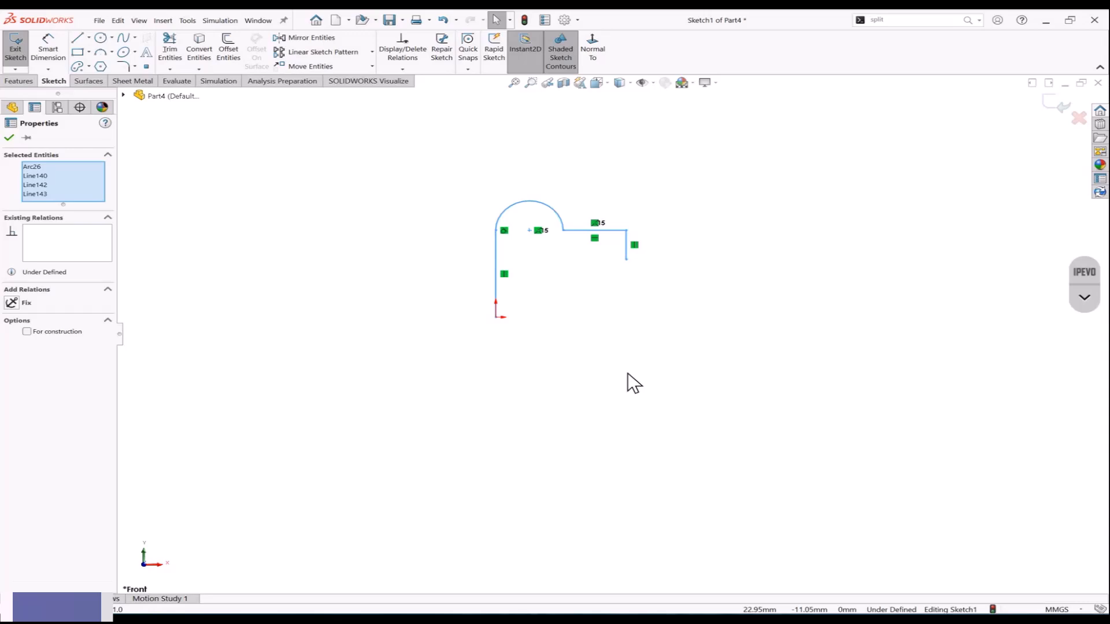
pyautogui.moveTo(495, 252)
pyautogui.keyDown('ctrl'); pyautogui.mouseDown()
pyautogui.moveTo(453, 273)
pyautogui.moveTo(283, 238)
pyautogui.mouseUp(); pyautogui.keyUp('ctrl')
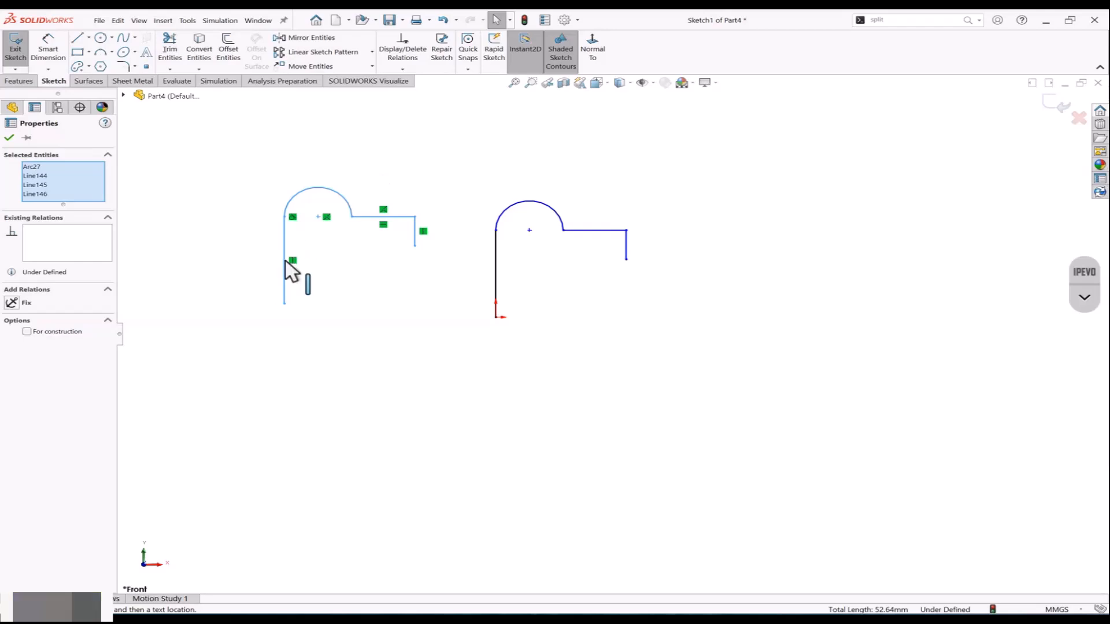
pyautogui.keyDown('ctrl'); pyautogui.moveTo(285, 260); pyautogui.dragTo(528, 483); pyautogui.keyUp('ctrl')
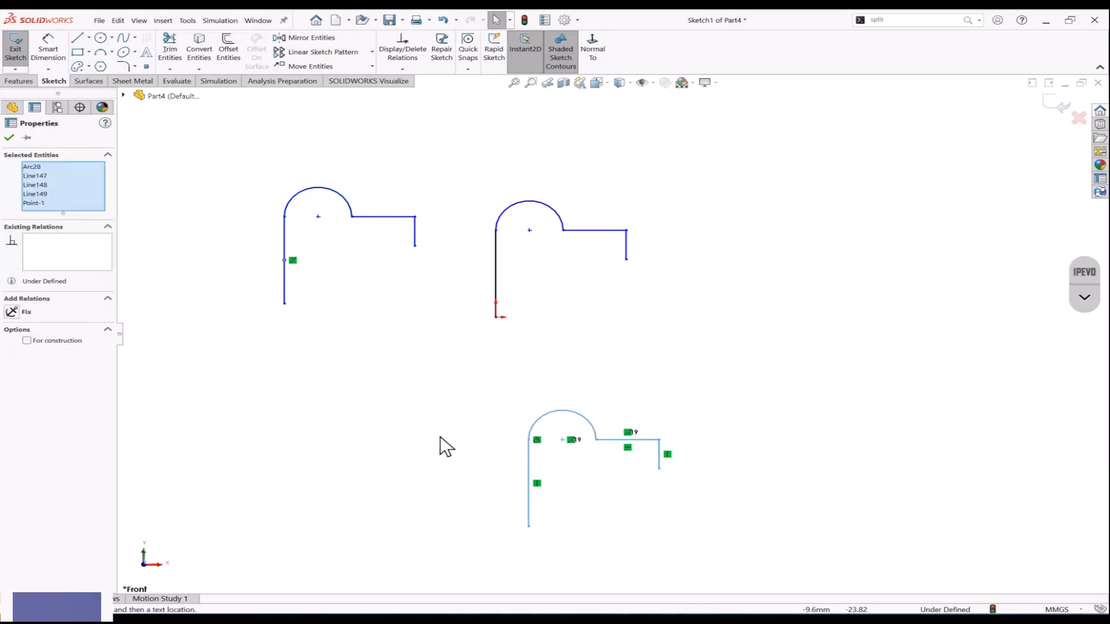
pyautogui.click(438, 443)
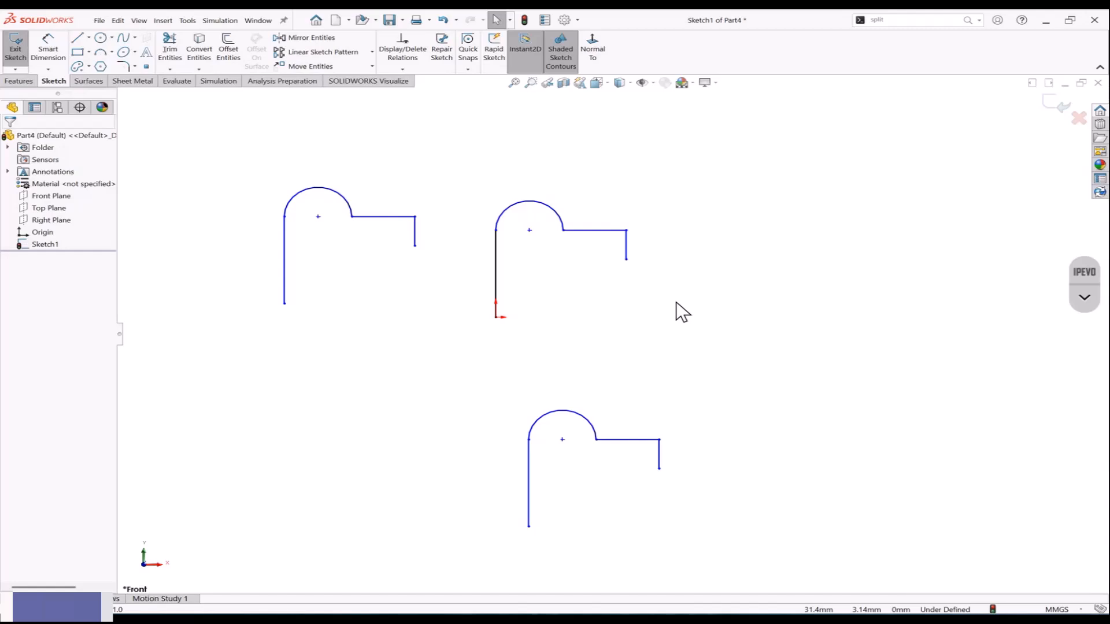
# Step: Rotate the left profile copy by 45° about its arc's center point
pyautogui.scroll(2, 612, 284)
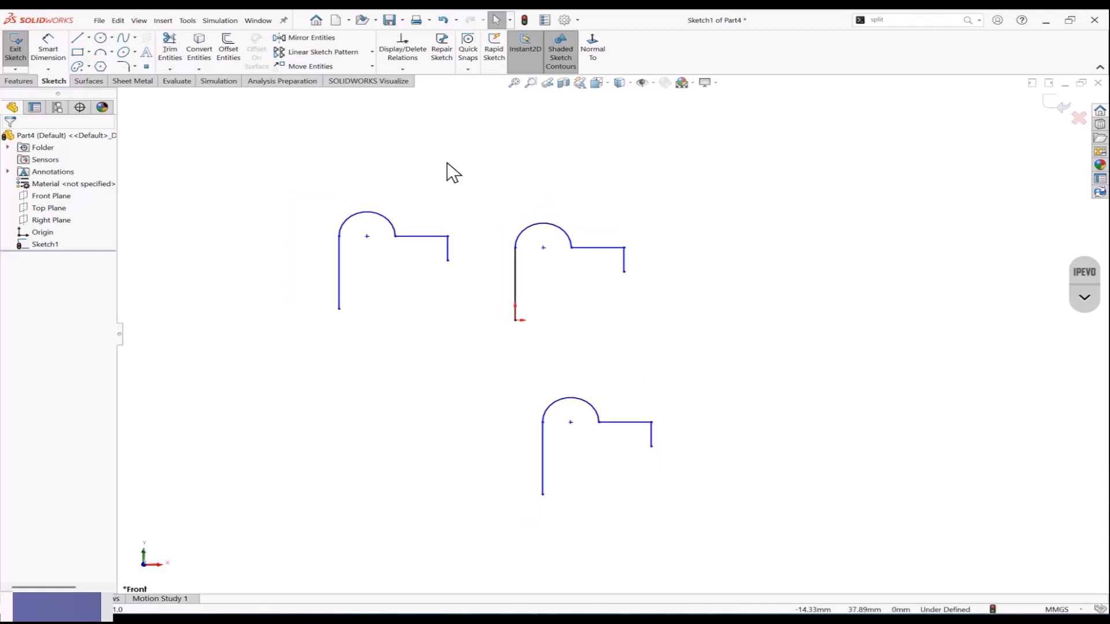
pyautogui.click(372, 66)
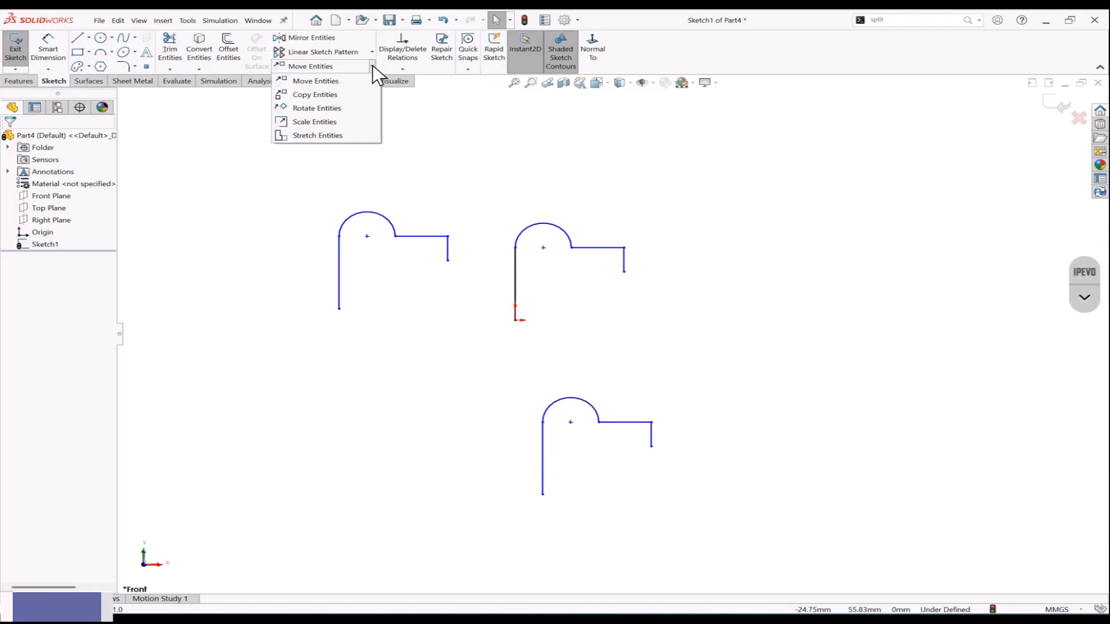
pyautogui.click(349, 109)
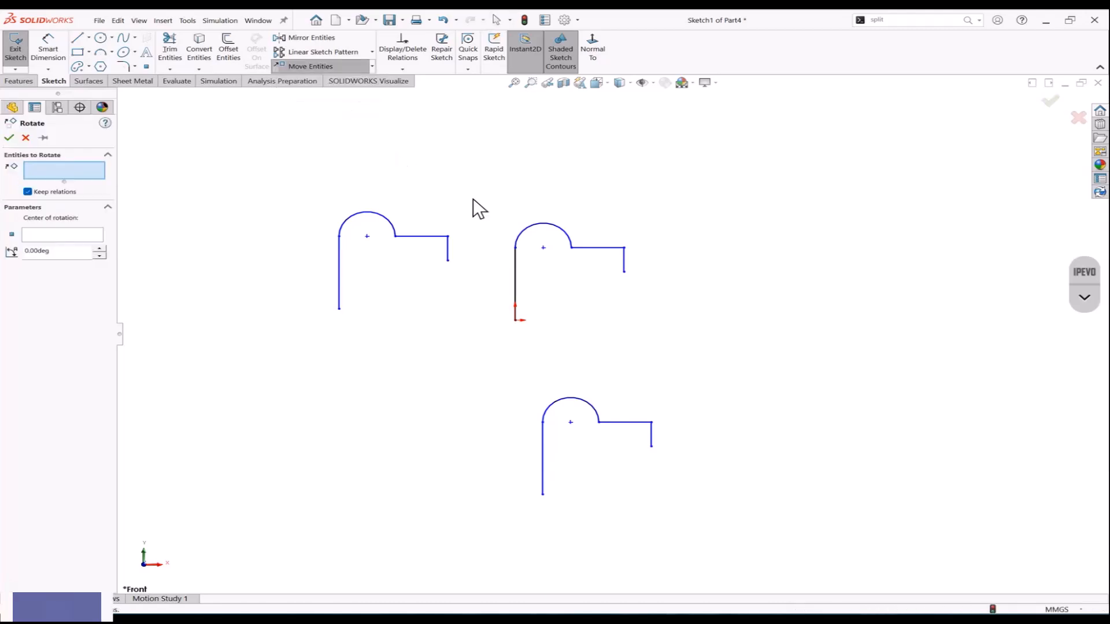
pyautogui.moveTo(473, 199); pyautogui.dragTo(323, 322)
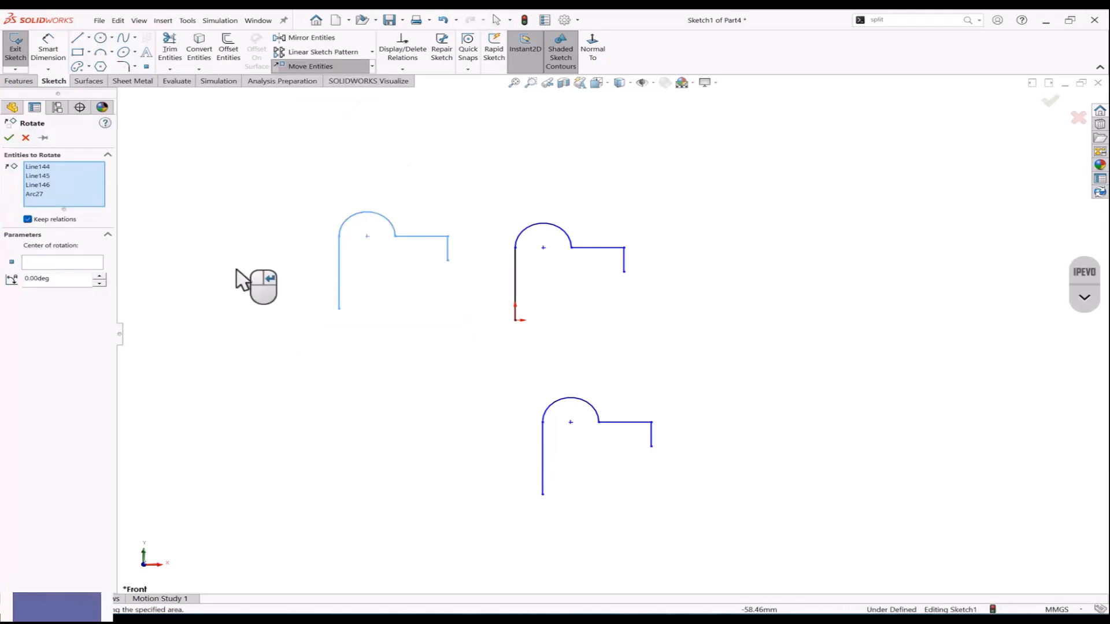
pyautogui.click(64, 263)
pyautogui.click(367, 237)
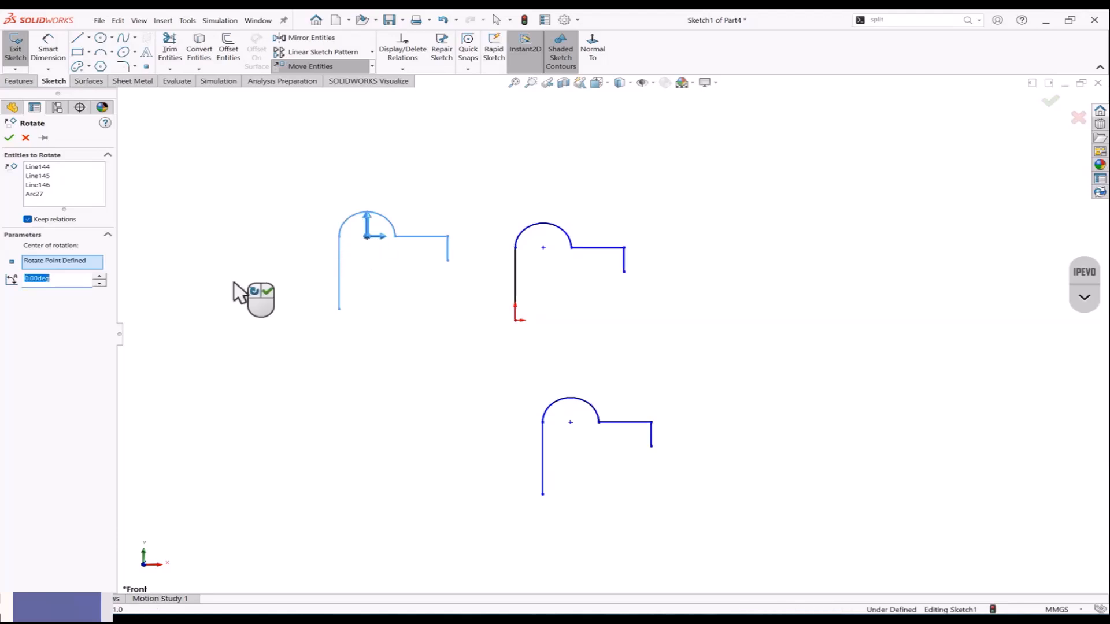
pyautogui.click(100, 277)
pyautogui.click(103, 277)
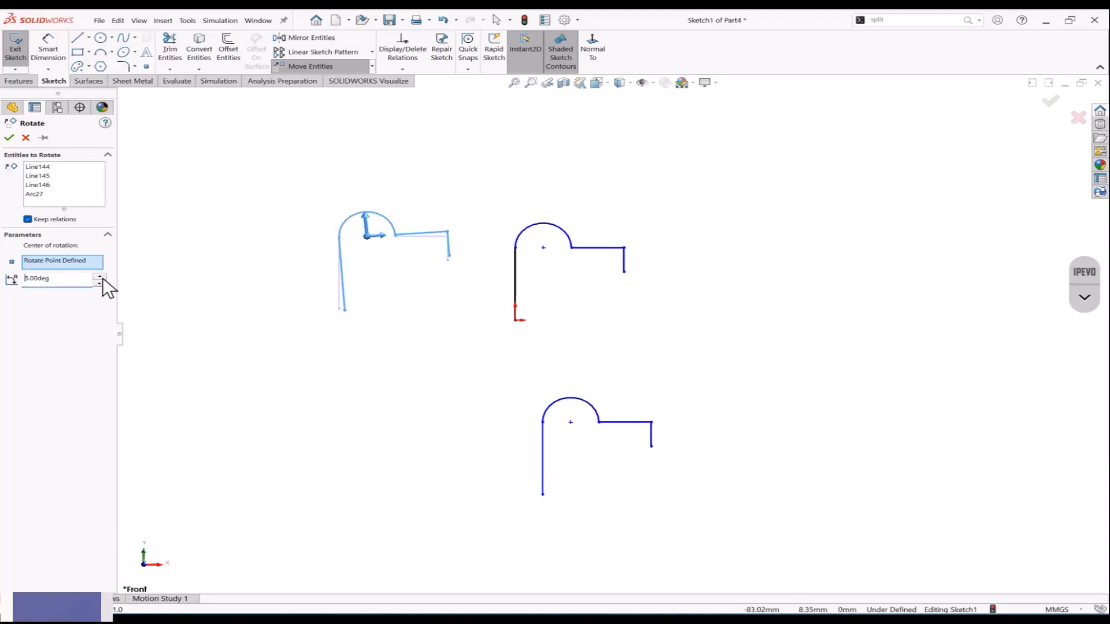
pyautogui.moveTo(70, 279); pyautogui.dragTo(9, 283)
pyautogui.write('45')
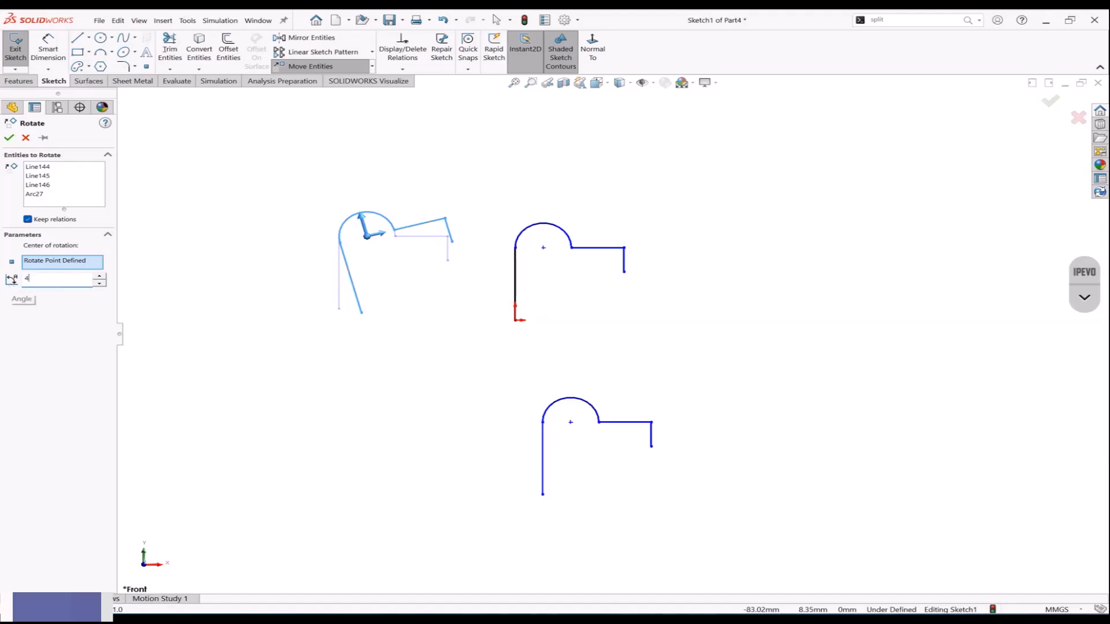
pyautogui.press('Return')
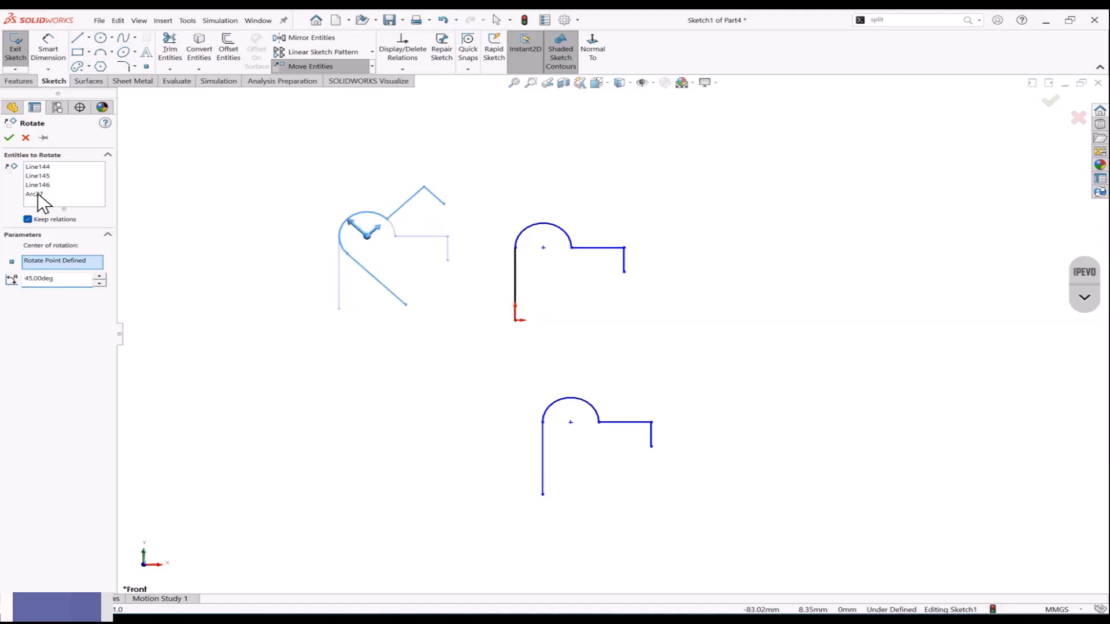
pyautogui.click(9, 138)
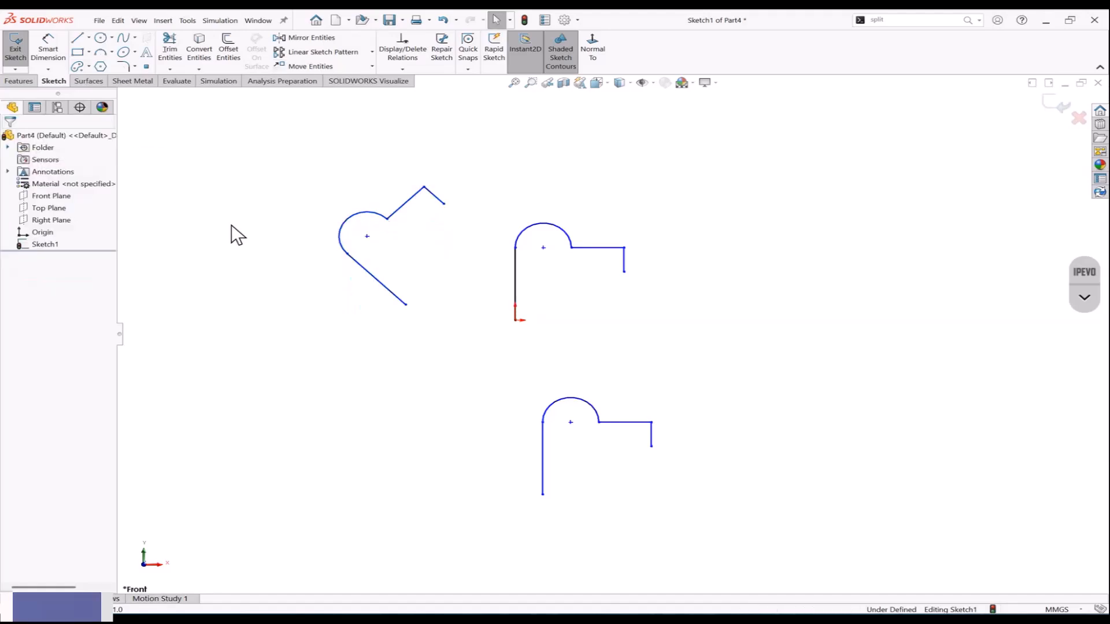
# Step: Scale the profile at the origin by a factor of 2 about the origin
pyautogui.press('z')
pyautogui.click(371, 66)
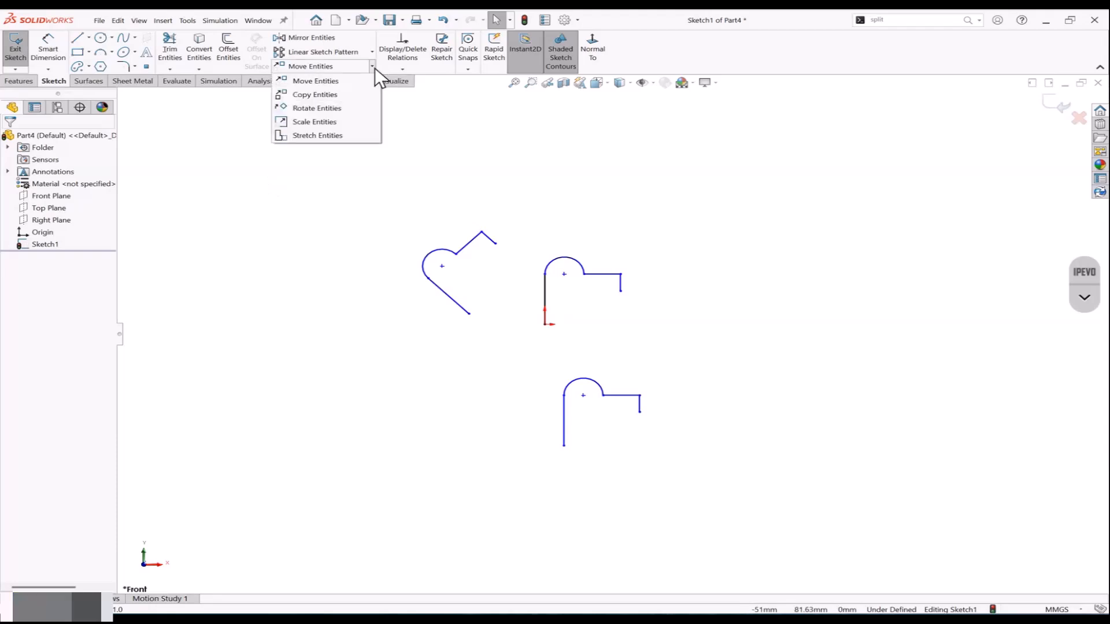
pyautogui.click(335, 121)
pyautogui.scroll(-3, 601, 272)
pyautogui.moveTo(681, 238); pyautogui.dragTo(485, 389)
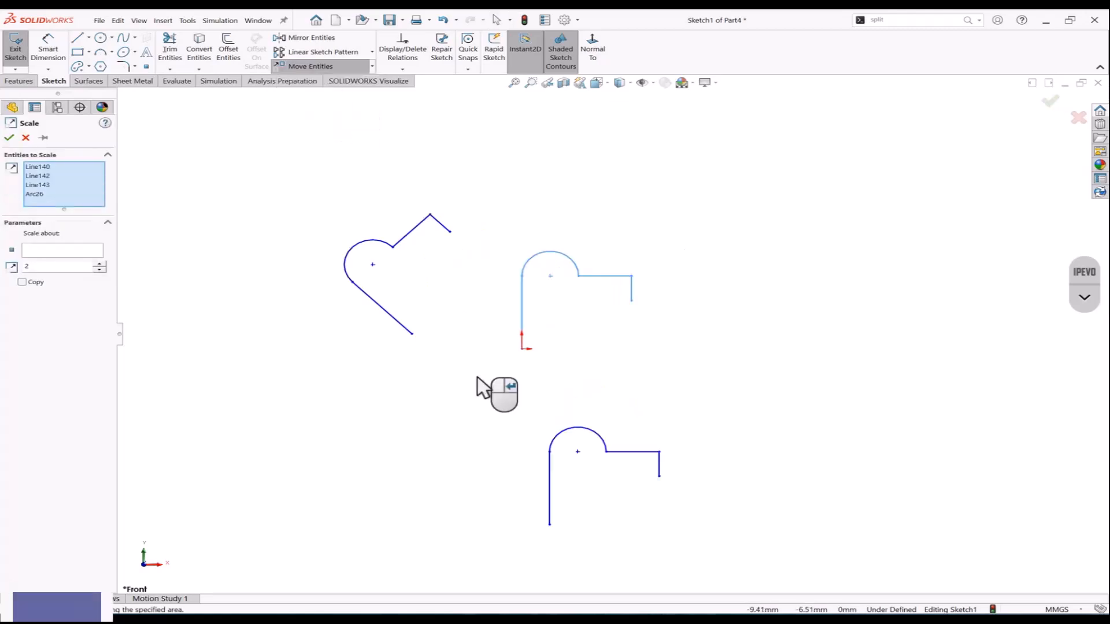
pyautogui.click(54, 250)
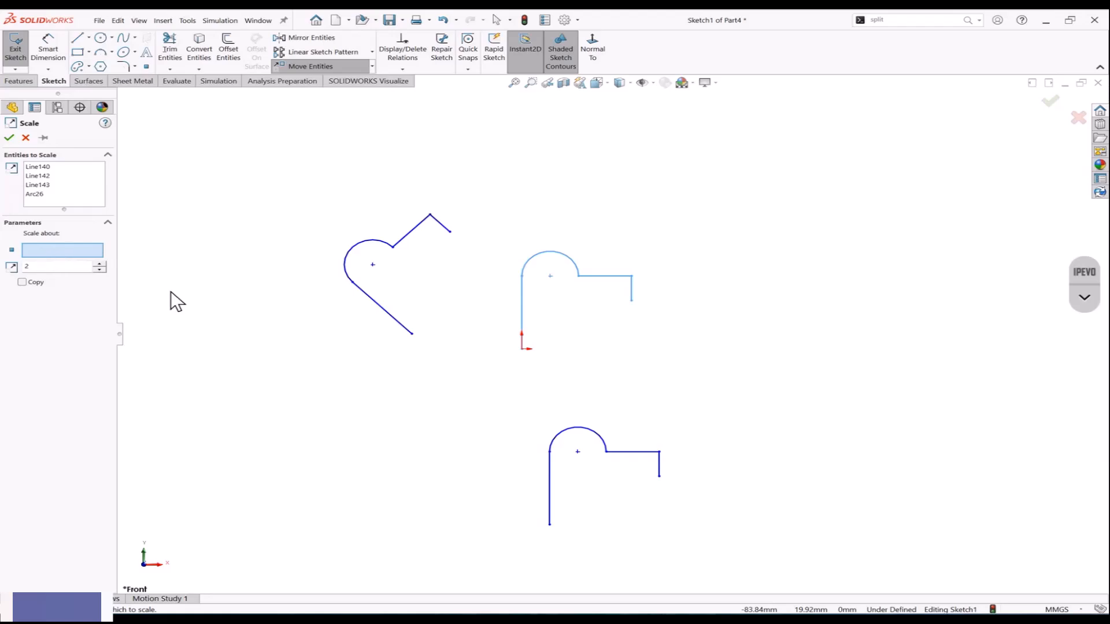
pyautogui.click(522, 348)
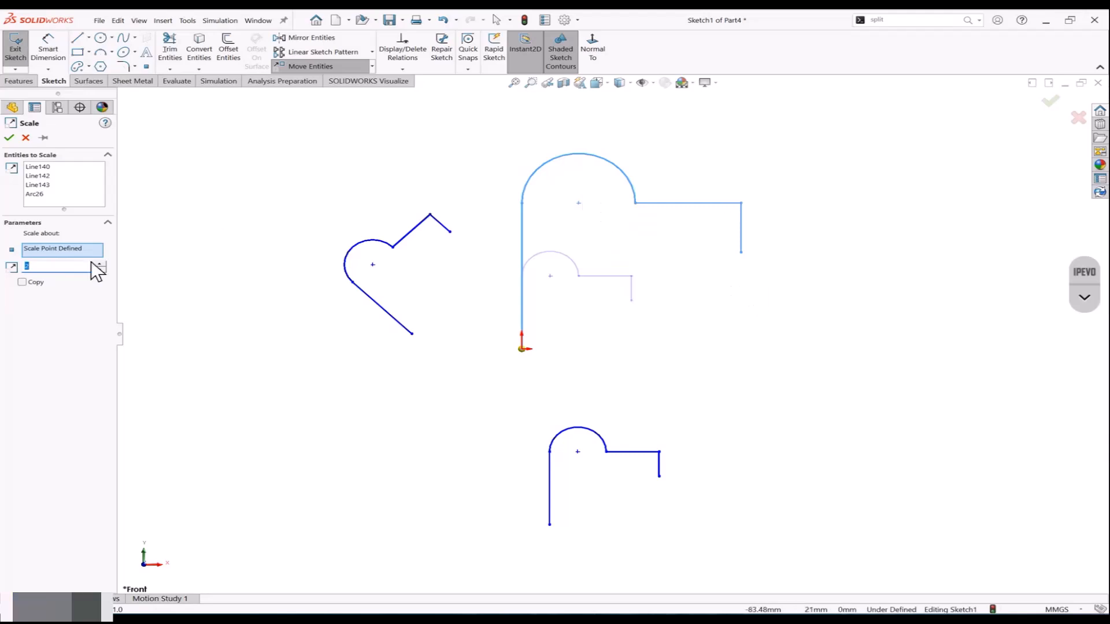
pyautogui.click(9, 138)
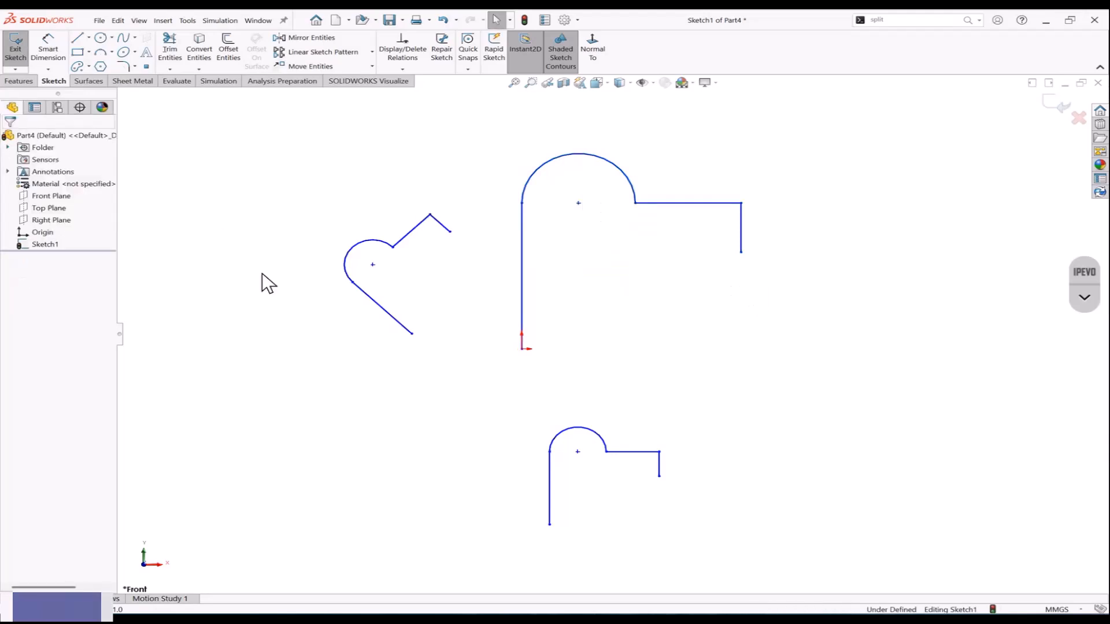
# Step: Scale the enlarged profile at the origin by a factor of 0.5 about the origin
pyautogui.scroll(2, 612, 334)
pyautogui.scroll(-1, 715, 500)
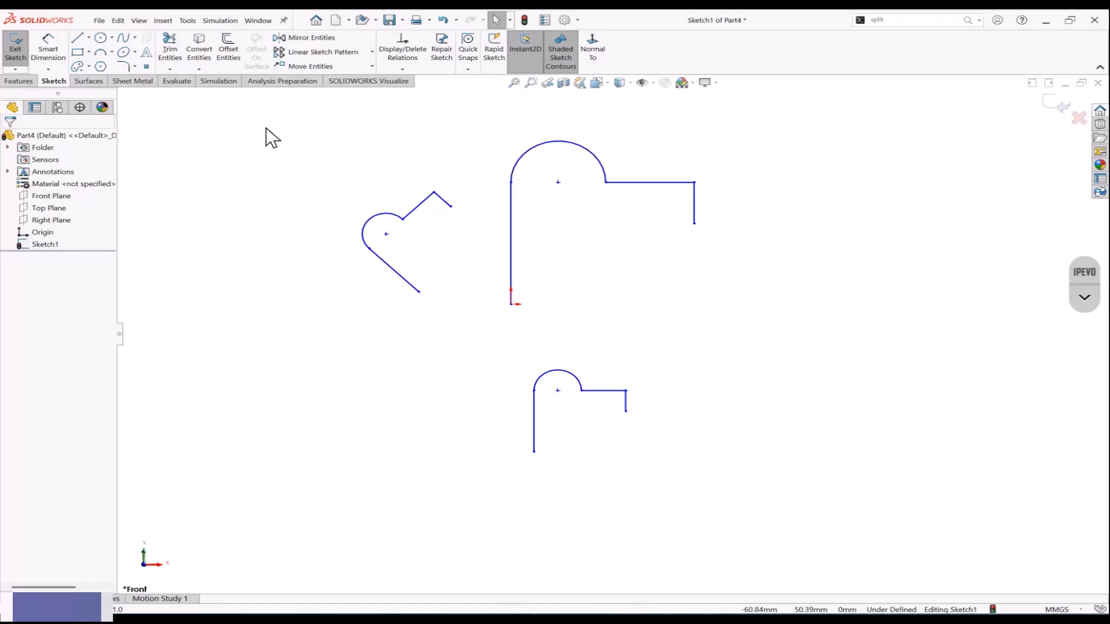
pyautogui.click(372, 66)
pyautogui.click(321, 122)
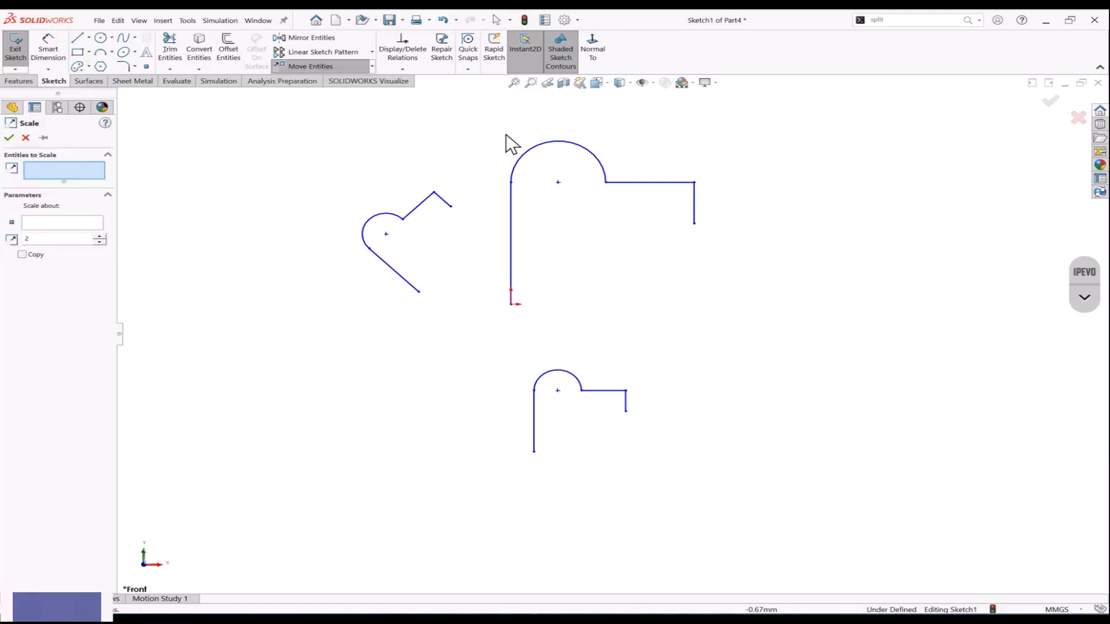
pyautogui.moveTo(502, 119)
pyautogui.mouseDown()
pyautogui.moveTo(538, 169)
pyautogui.moveTo(769, 350)
pyautogui.mouseUp()
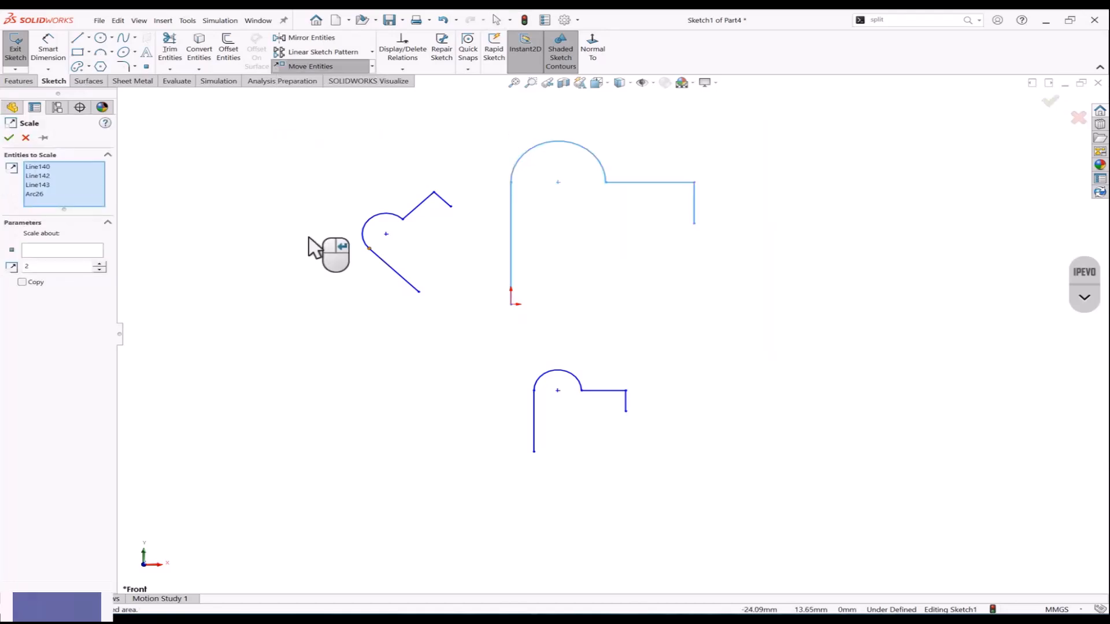
pyautogui.click(46, 250)
pyautogui.click(512, 304)
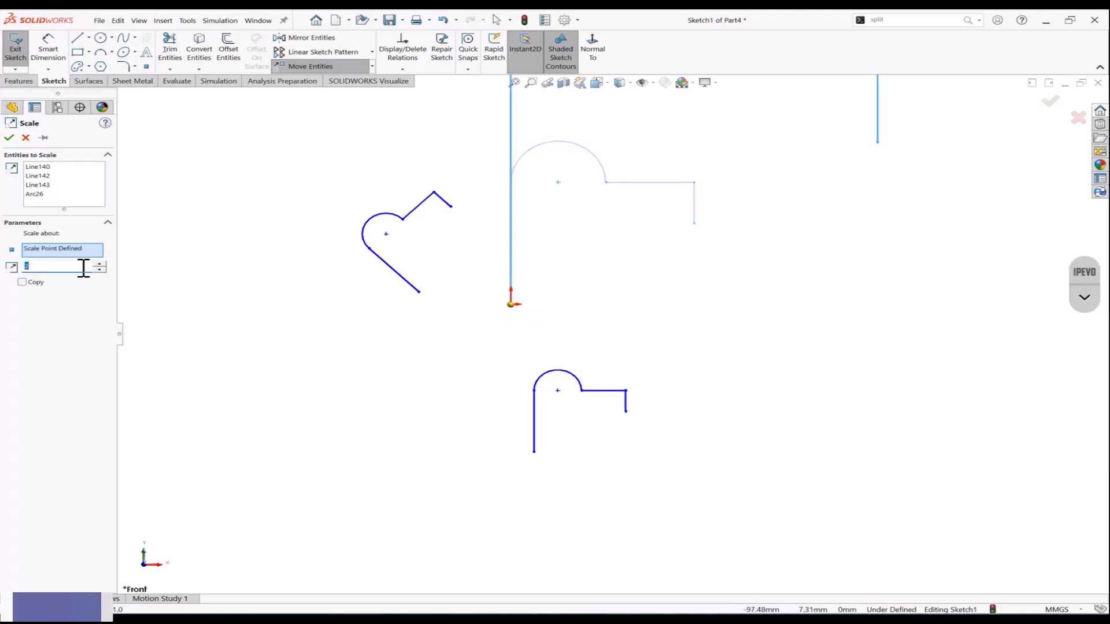
pyautogui.write('.5')
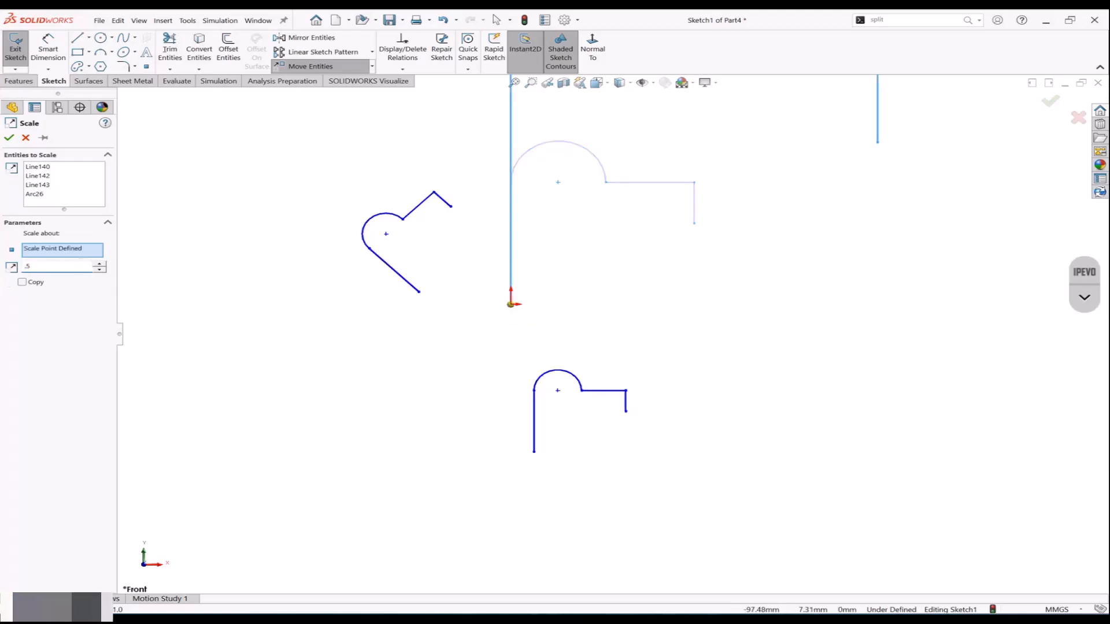
pyautogui.press('Return')
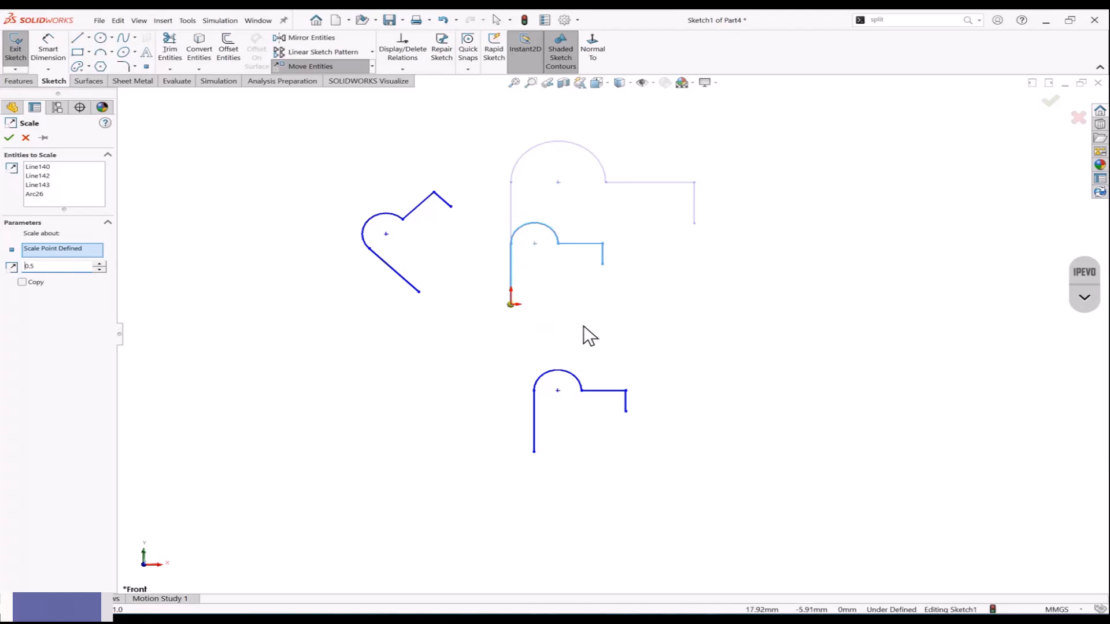
pyautogui.click(9, 138)
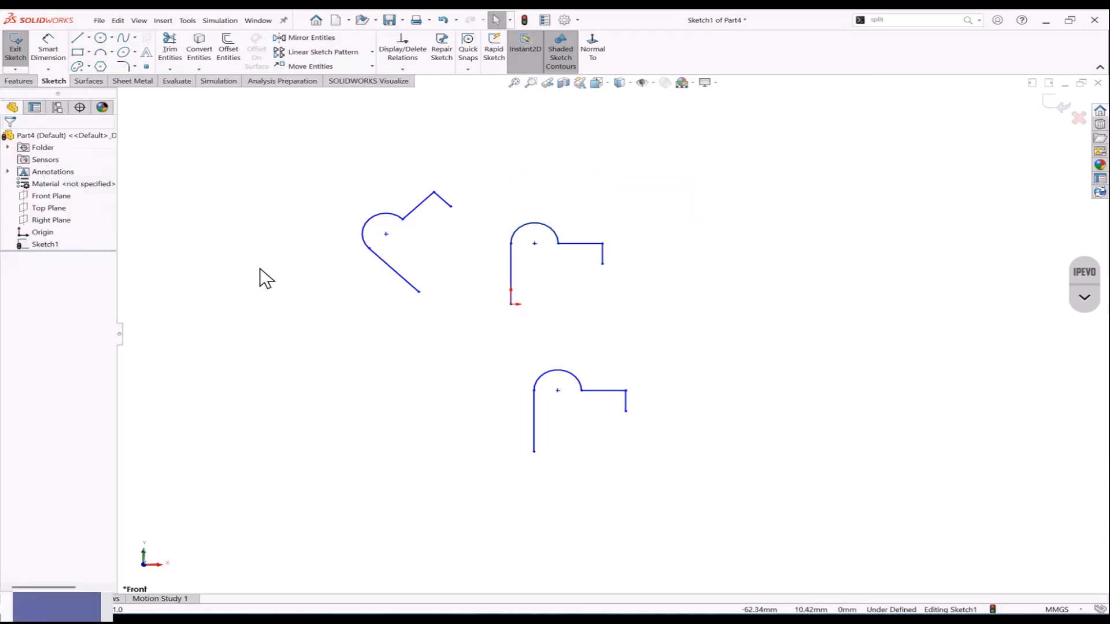
# Step: Sketch a freehand corner rectangle in the empty area to the right of the profiles
pyautogui.click(77, 52)
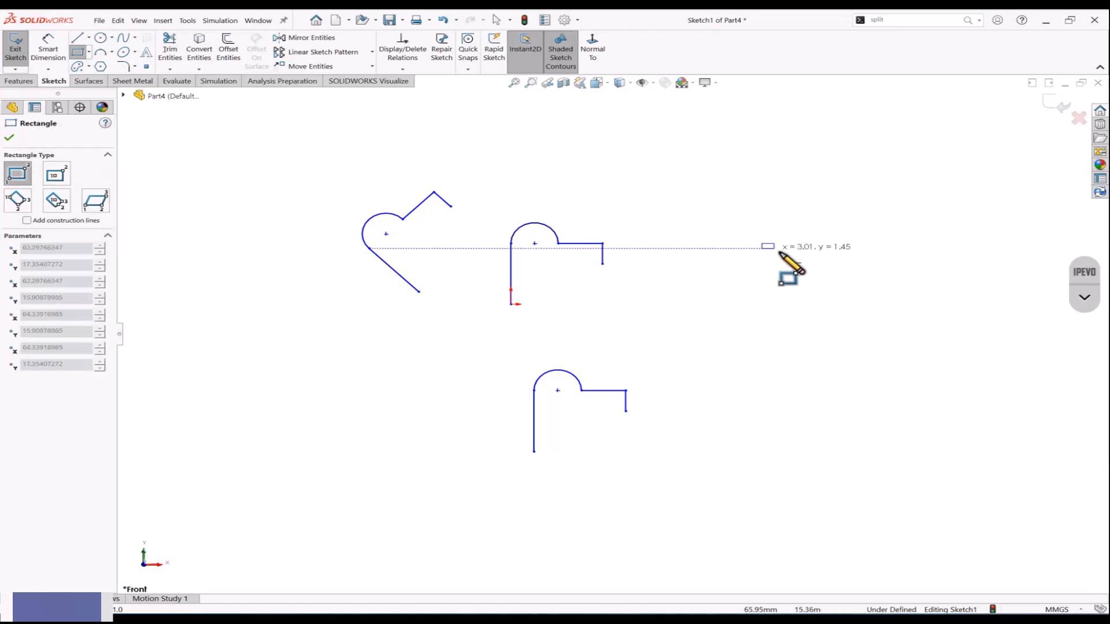
pyautogui.click(868, 322)
pyautogui.press('Escape')
pyautogui.press('f')
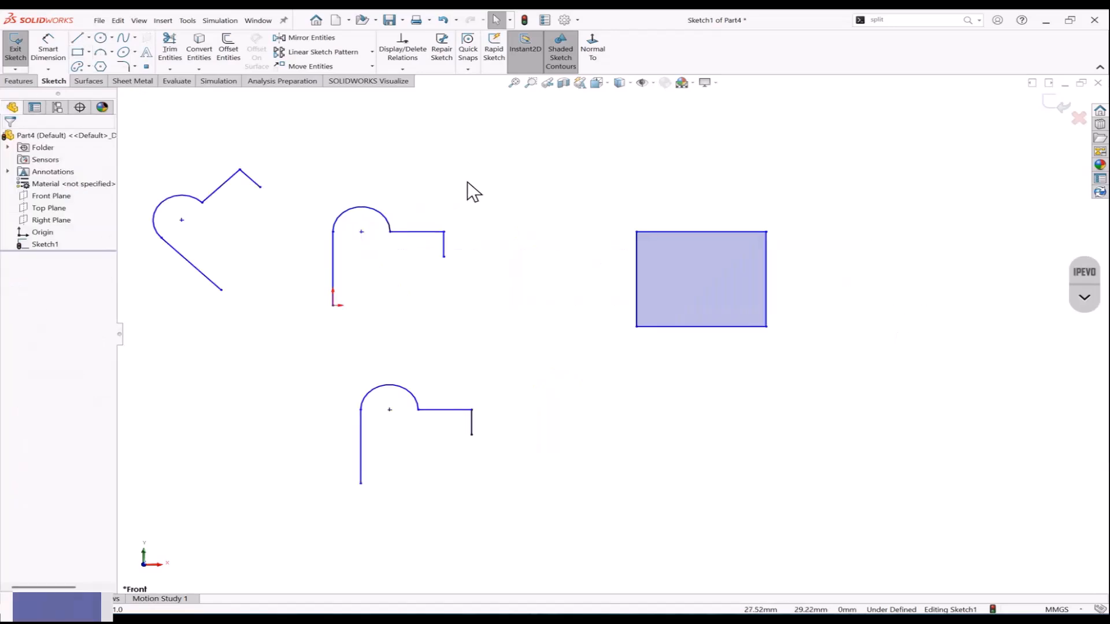
# Step: Set up a scaled copy of the whole rectangle about a point near its center
pyautogui.click(370, 66)
pyautogui.click(330, 122)
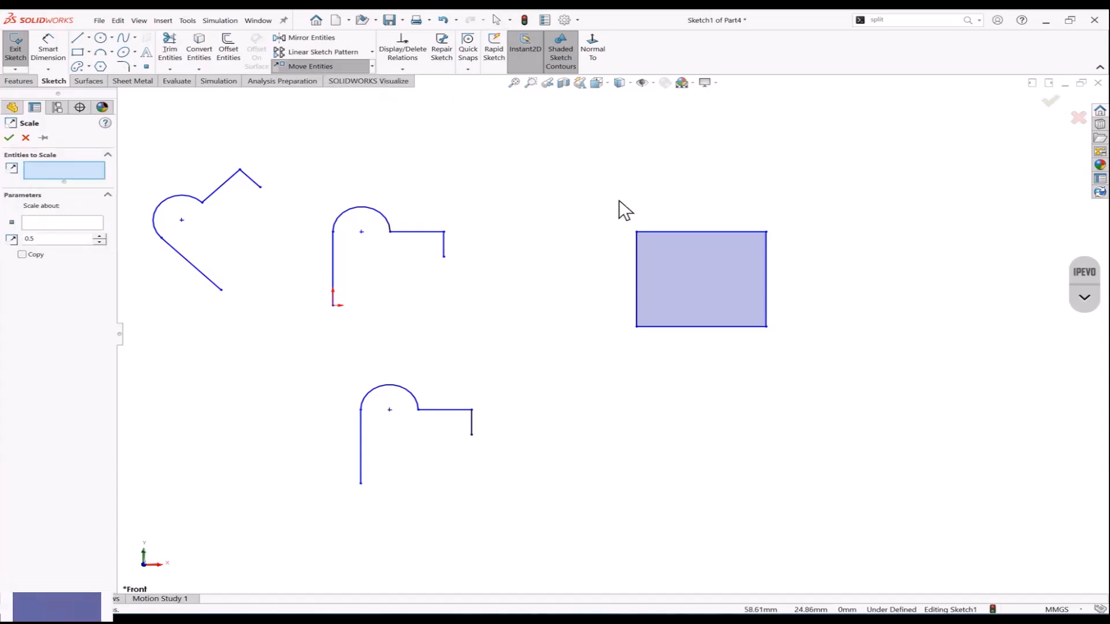
pyautogui.moveTo(619, 202); pyautogui.dragTo(845, 364)
pyautogui.click(57, 249)
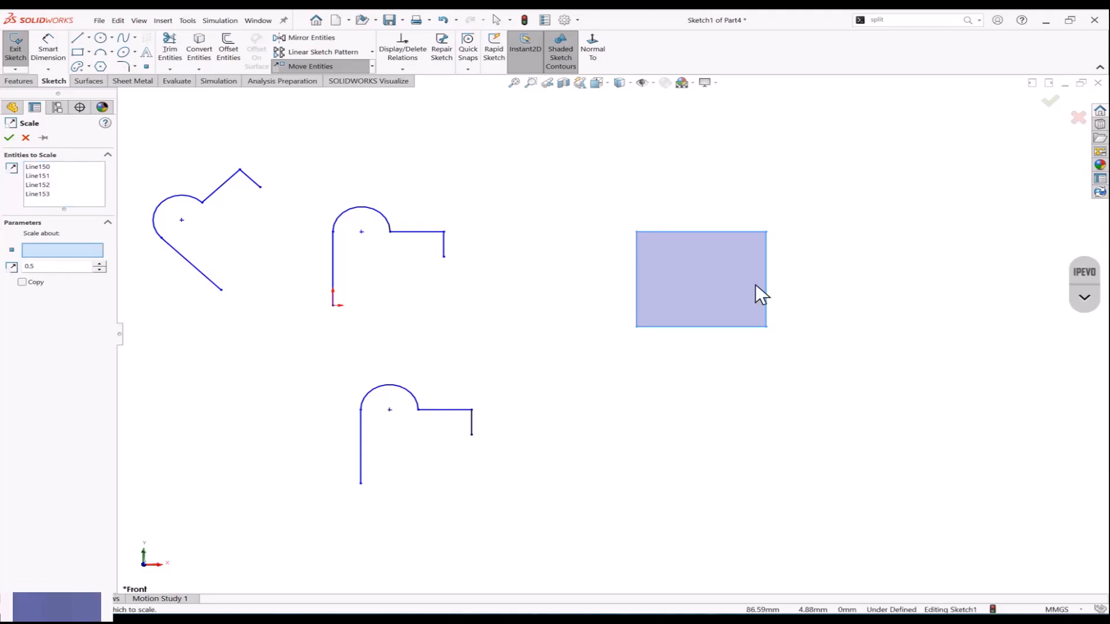
pyautogui.click(699, 275)
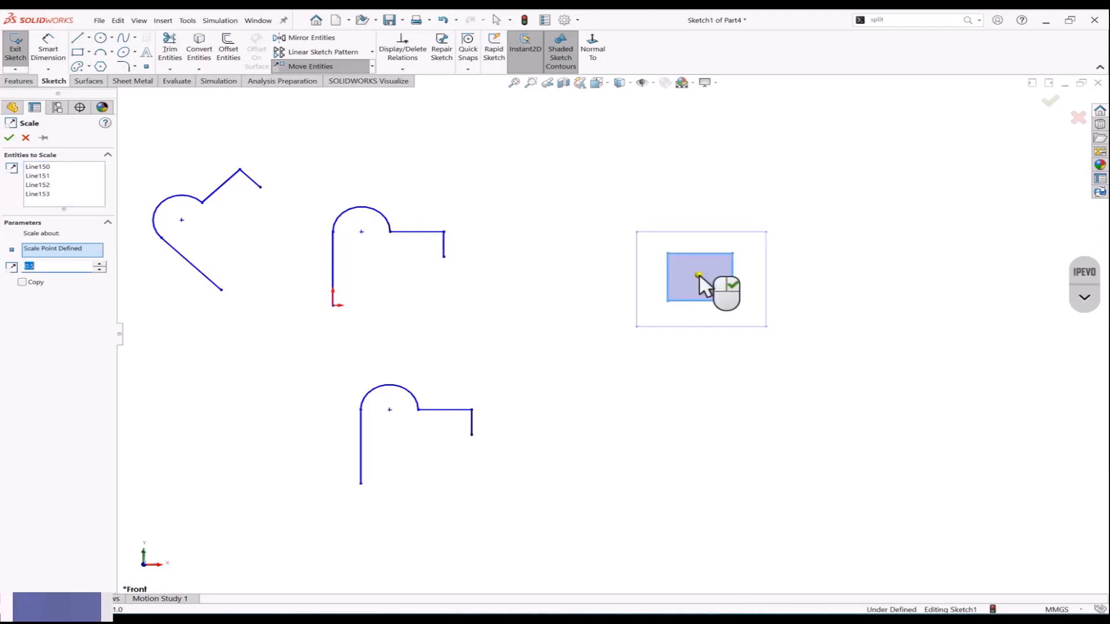
pyautogui.click(26, 282)
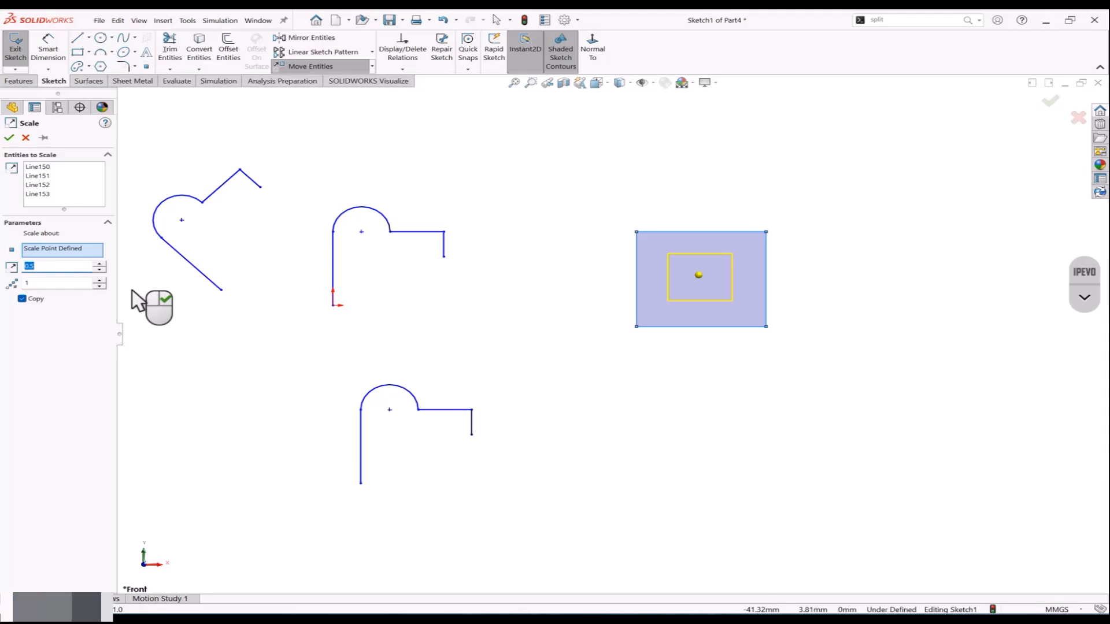
# Step: Set the rectangle scaling to two copies with a scale factor of 2
pyautogui.click(100, 280)
pyautogui.click(634, 329)
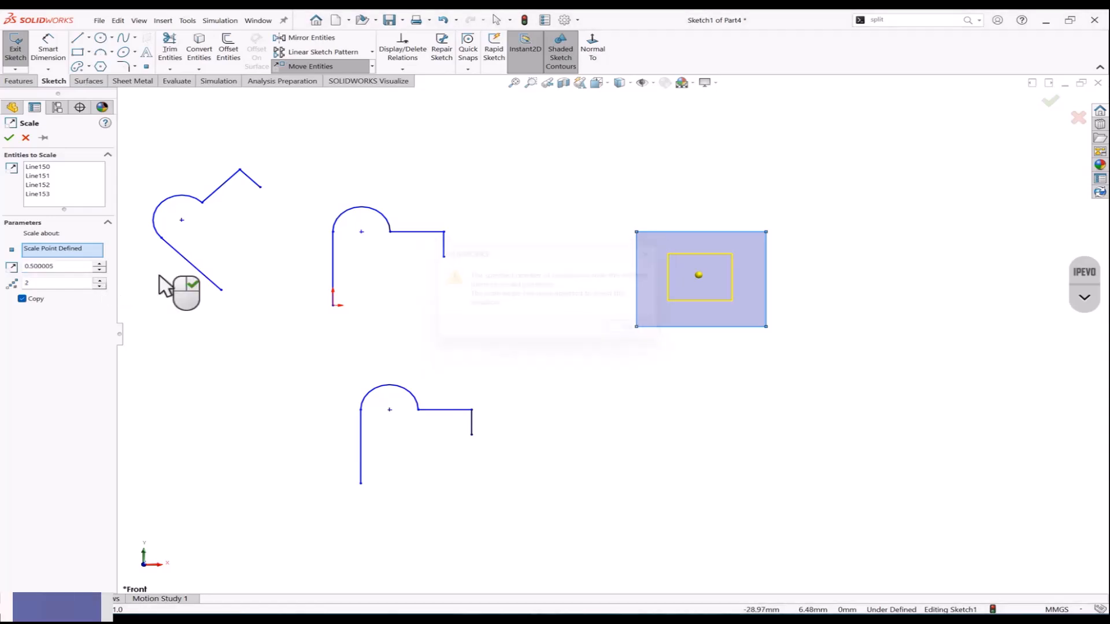
pyautogui.moveTo(58, 266); pyautogui.dragTo(15, 268)
pyautogui.write('2')
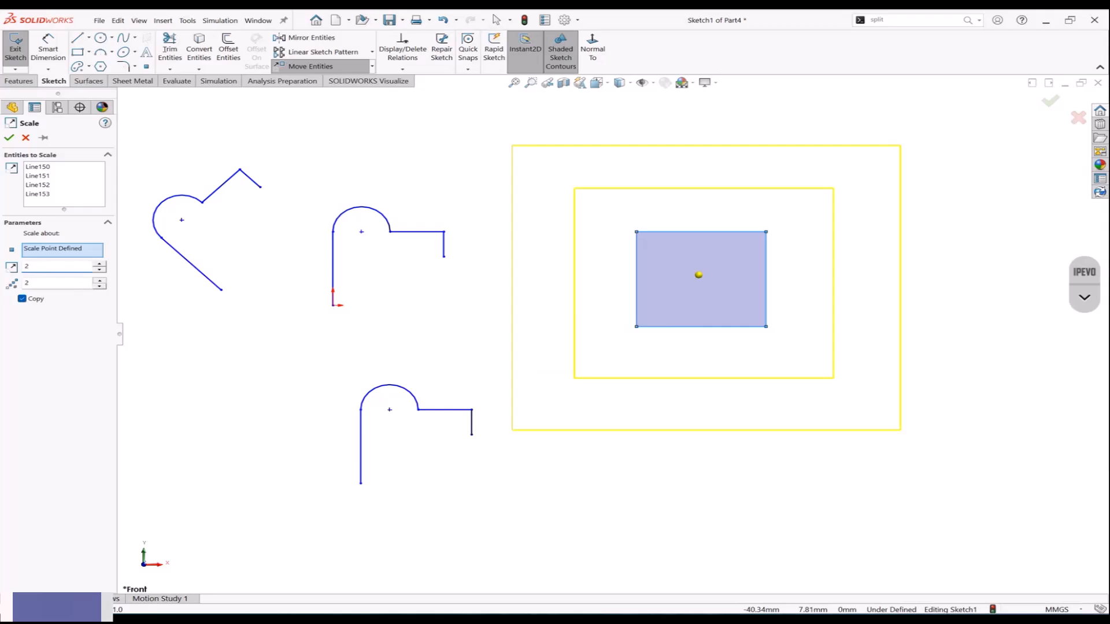
# Step: Raise the number of scaled rectangle copies to 5, reduce it to 1 and apply the scaling
pyautogui.scroll(2, 489, 375)
pyautogui.click(100, 279)
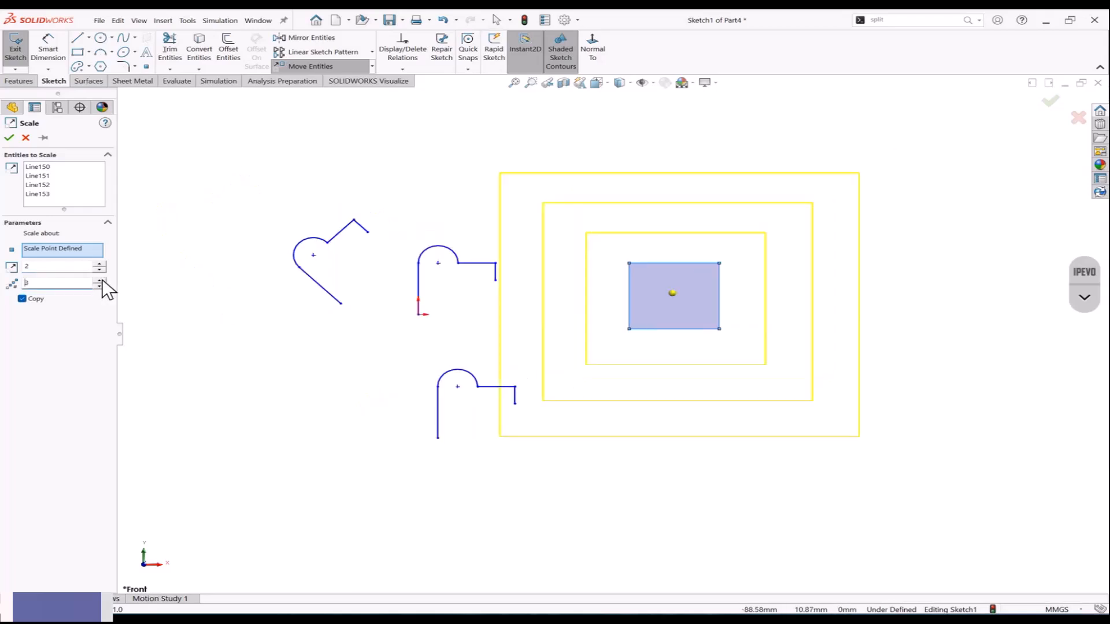
pyautogui.click(102, 280)
pyautogui.click(102, 279)
pyautogui.scroll(2, 322, 359)
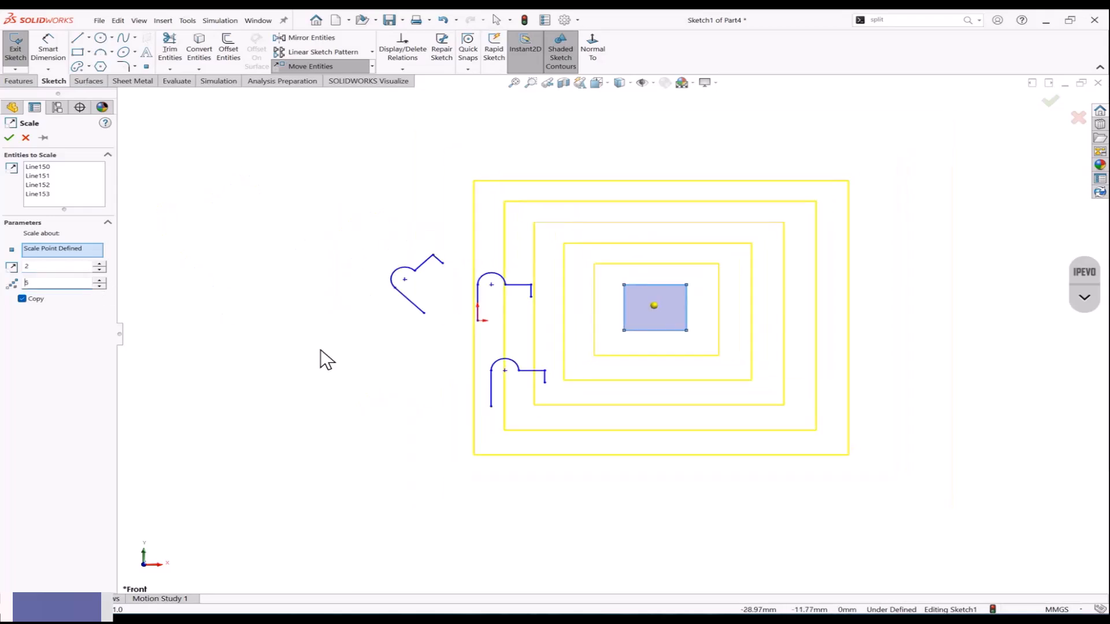
pyautogui.click(102, 285)
pyautogui.click(102, 284)
pyautogui.click(102, 285)
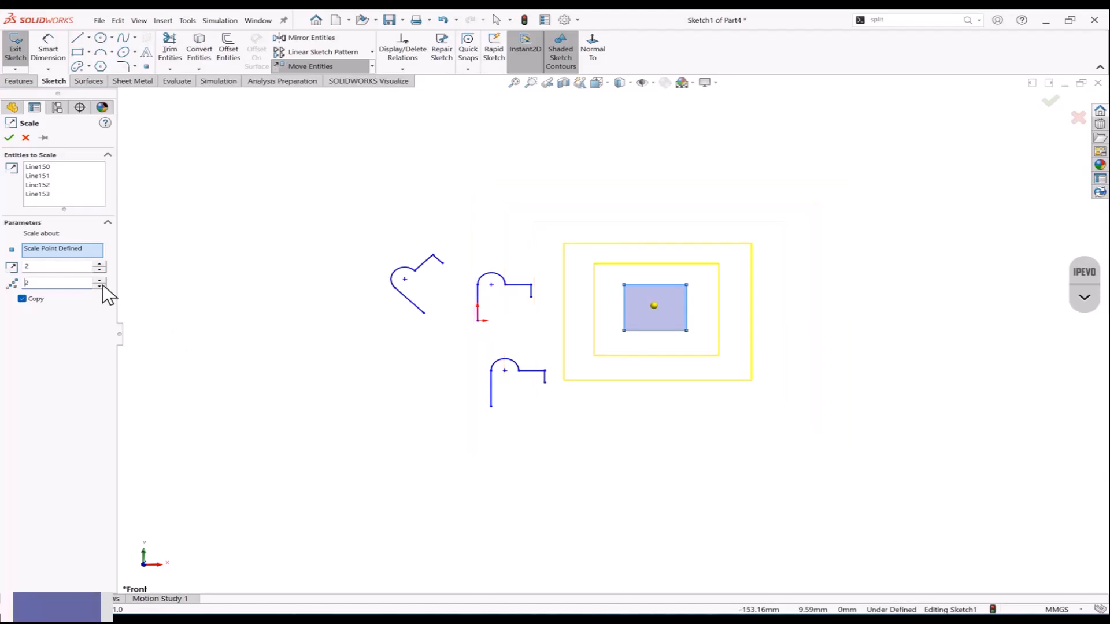
pyautogui.click(103, 285)
pyautogui.scroll(-2, 661, 341)
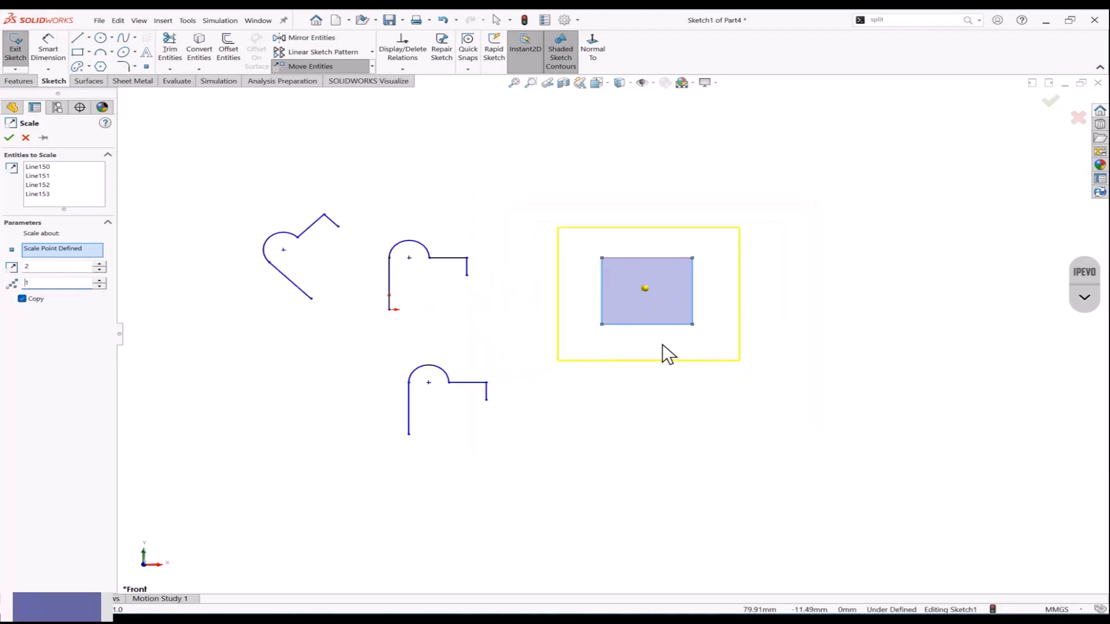
pyautogui.press('Return')
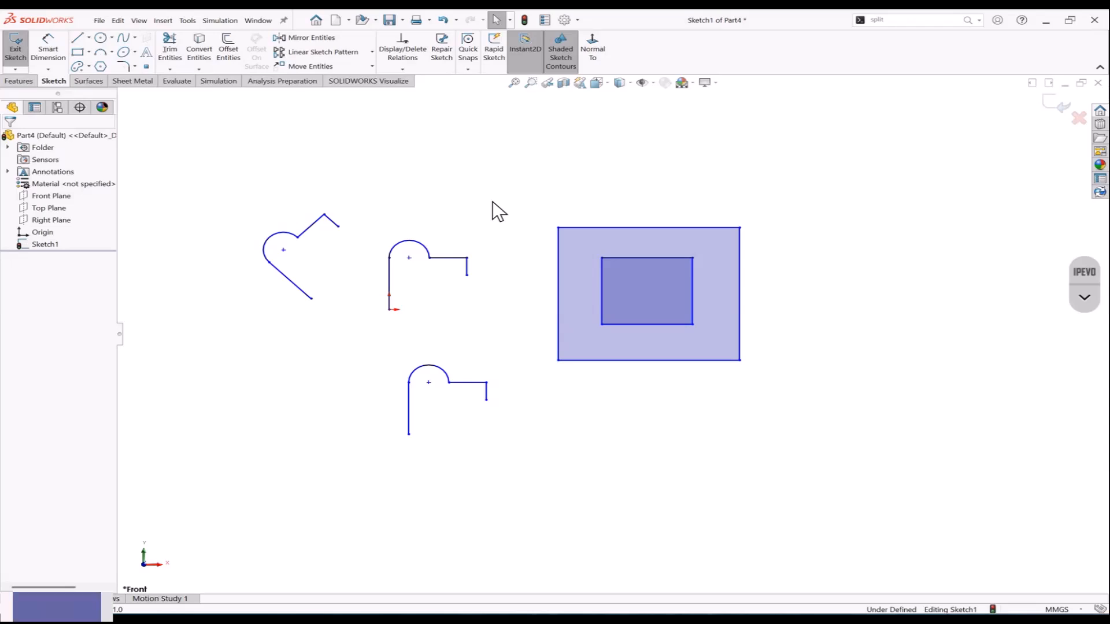
# Step: Delete all three profiles and both rectangles from the sketch
pyautogui.moveTo(192, 157)
pyautogui.mouseDown()
pyautogui.moveTo(798, 428)
pyautogui.moveTo(801, 445)
pyautogui.mouseUp()
pyautogui.press('Delete')
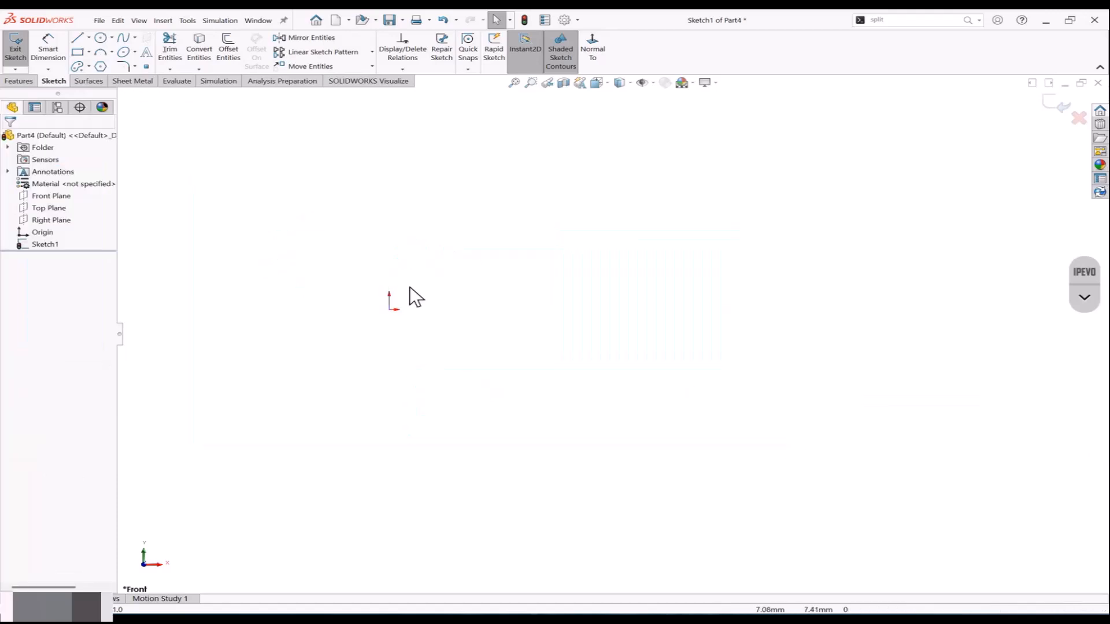
pyautogui.press('f')
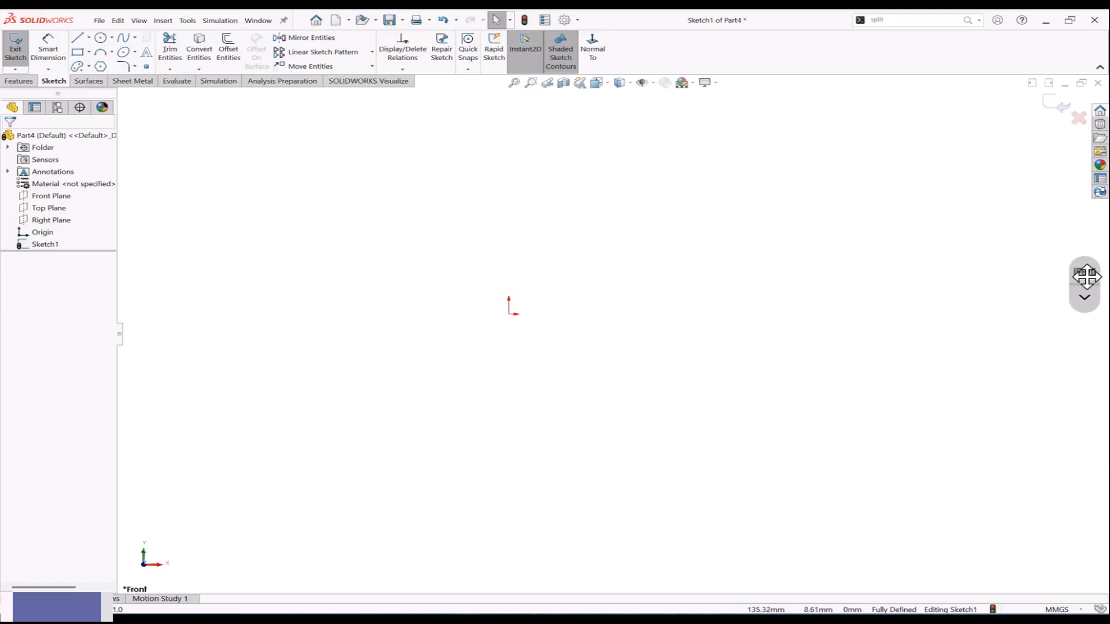
# Step: Switch to a blank whiteboard in the IPEVO annotation tool
pyautogui.moveTo(1093, 309); pyautogui.dragTo(1038, 162)
pyautogui.click(1030, 148)
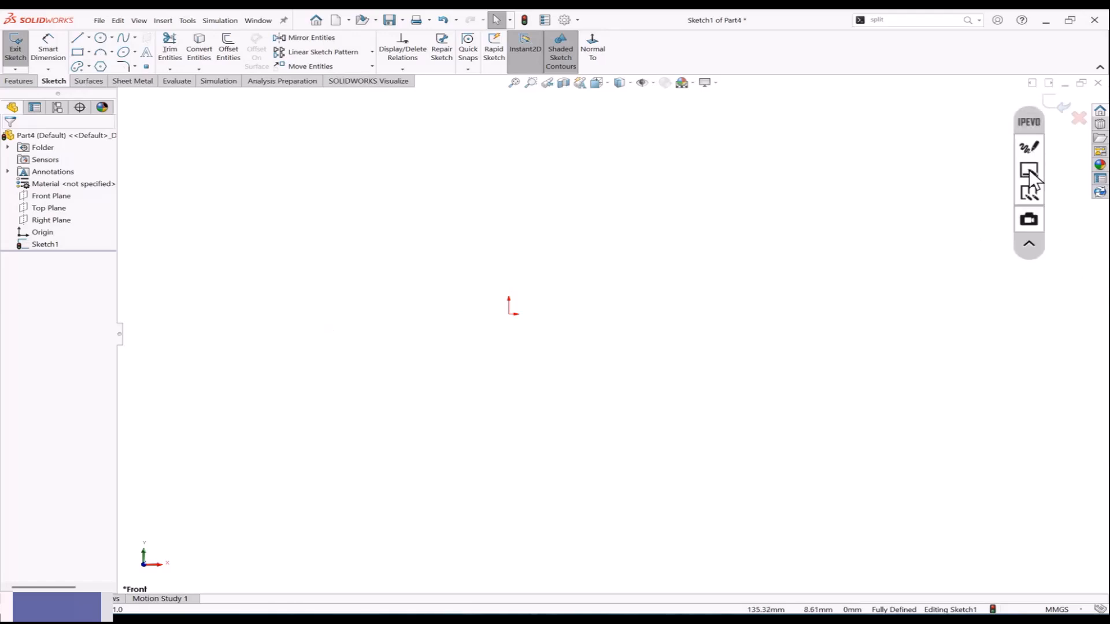
pyautogui.click(1029, 169)
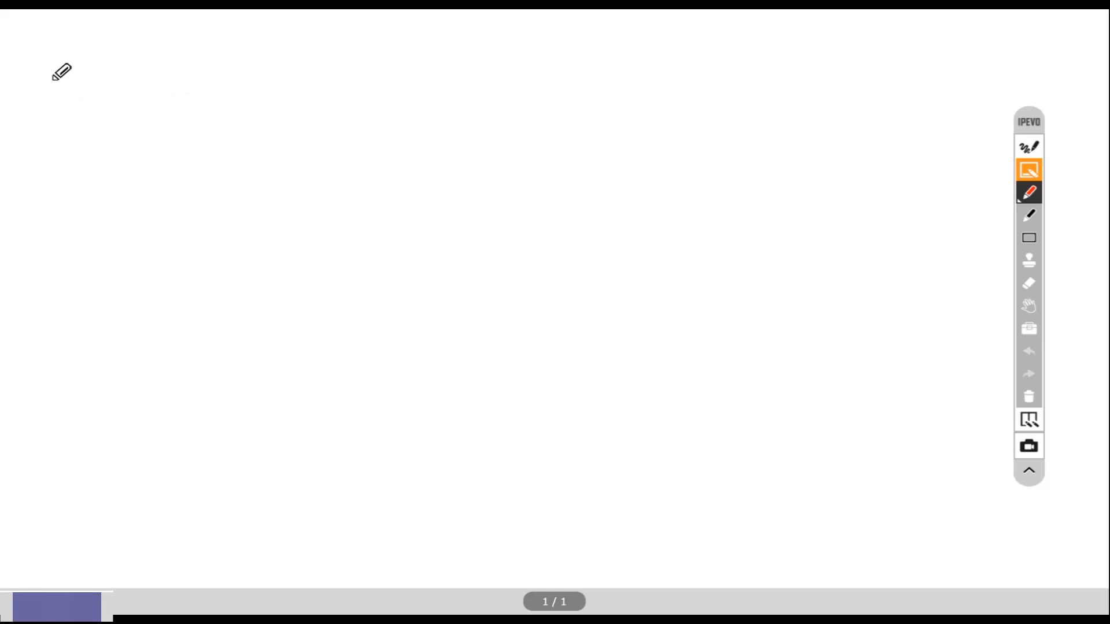
# Step: Handwrite the numbered headings "Geometrical Relations" and "Dimensions" in red and underline both
pyautogui.moveTo(52, 74)
pyautogui.mouseDown()
pyautogui.moveTo(53, 94)
pyautogui.moveTo(83, 90)
pyautogui.moveTo(61, 69)
pyautogui.mouseUp()
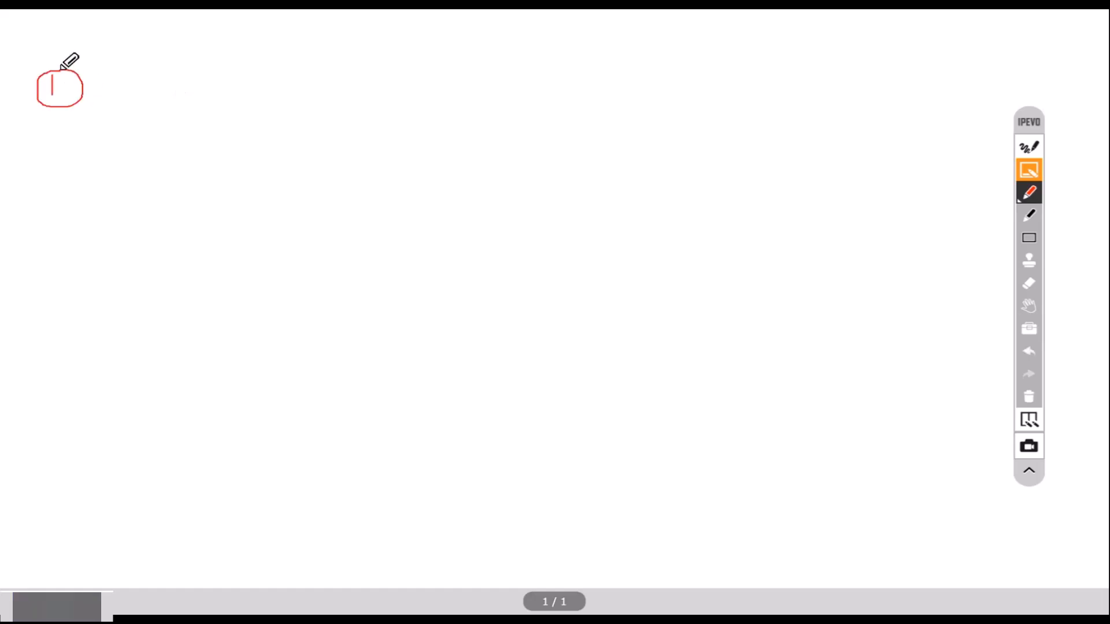
pyautogui.moveTo(133, 68)
pyautogui.mouseDown()
pyautogui.moveTo(154, 103)
pyautogui.moveTo(173, 82)
pyautogui.moveTo(252, 92)
pyautogui.moveTo(300, 69)
pyautogui.moveTo(342, 84)
pyautogui.moveTo(426, 60)
pyautogui.moveTo(441, 94)
pyautogui.moveTo(480, 84)
pyautogui.moveTo(496, 97)
pyautogui.moveTo(520, 77)
pyautogui.moveTo(548, 83)
pyautogui.moveTo(587, 70)
pyautogui.moveTo(569, 117)
pyautogui.mouseUp()
pyautogui.moveTo(50, 147)
pyautogui.mouseDown()
pyautogui.moveTo(51, 163)
pyautogui.moveTo(42, 139)
pyautogui.moveTo(183, 134)
pyautogui.moveTo(174, 154)
pyautogui.moveTo(268, 156)
pyautogui.moveTo(348, 177)
pyautogui.moveTo(358, 168)
pyautogui.moveTo(351, 184)
pyautogui.moveTo(397, 162)
pyautogui.moveTo(418, 197)
pyautogui.mouseUp()
pyautogui.moveTo(161, 213); pyautogui.dragTo(432, 202)
pyautogui.moveTo(147, 120); pyautogui.dragTo(386, 126)
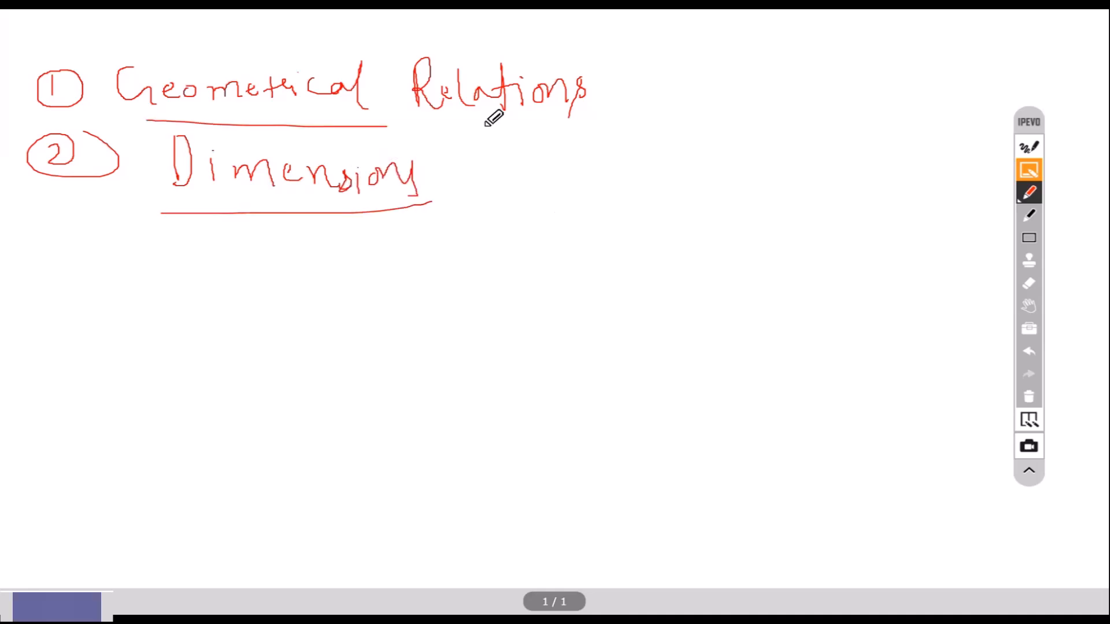
pyautogui.moveTo(485, 125); pyautogui.dragTo(554, 127)
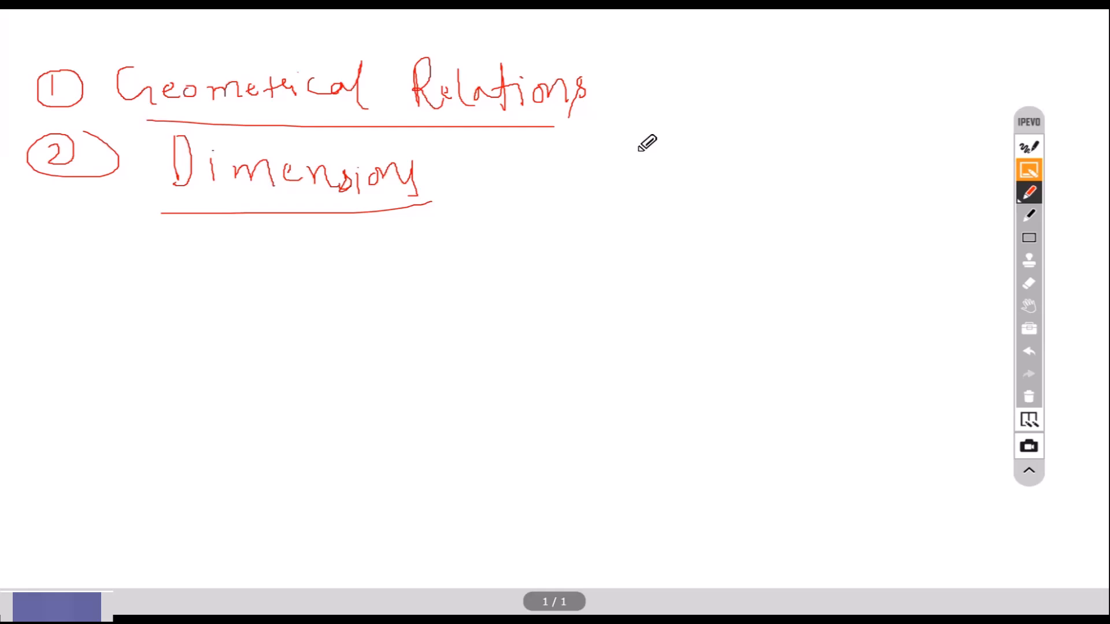
# Step: Draw an origin point with a vertical and a horizontal axis arrow to the right of the Dimensions heading
pyautogui.moveTo(612, 198)
pyautogui.mouseDown()
pyautogui.moveTo(611, 248)
pyautogui.moveTo(675, 251)
pyautogui.mouseUp()
pyautogui.click(611, 250)
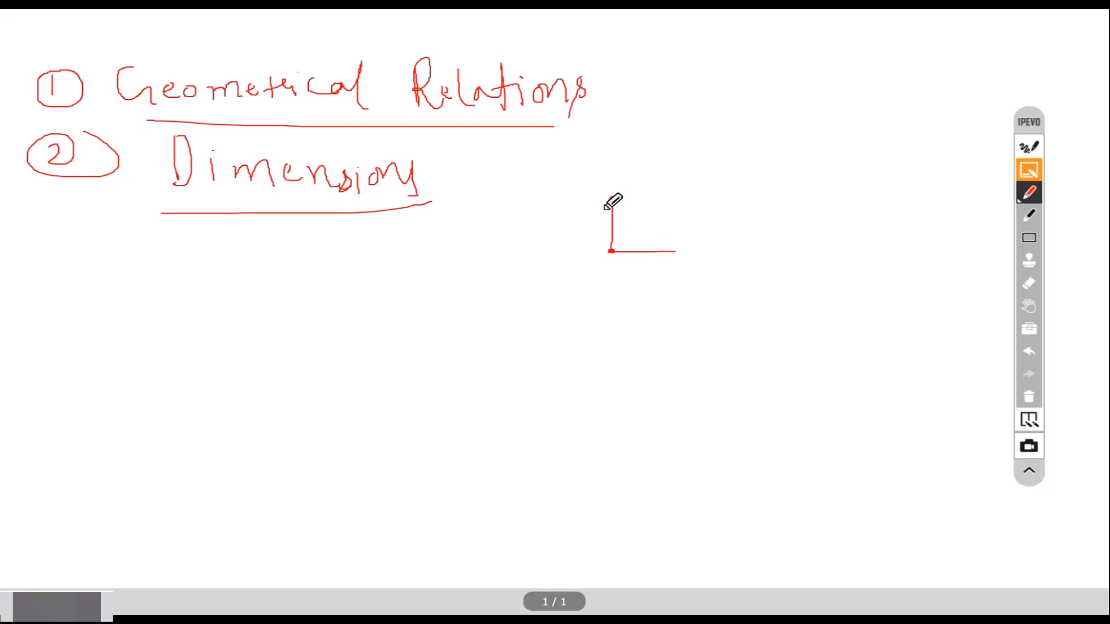
pyautogui.moveTo(604, 211); pyautogui.dragTo(623, 211)
pyautogui.moveTo(674, 246); pyautogui.dragTo(673, 265)
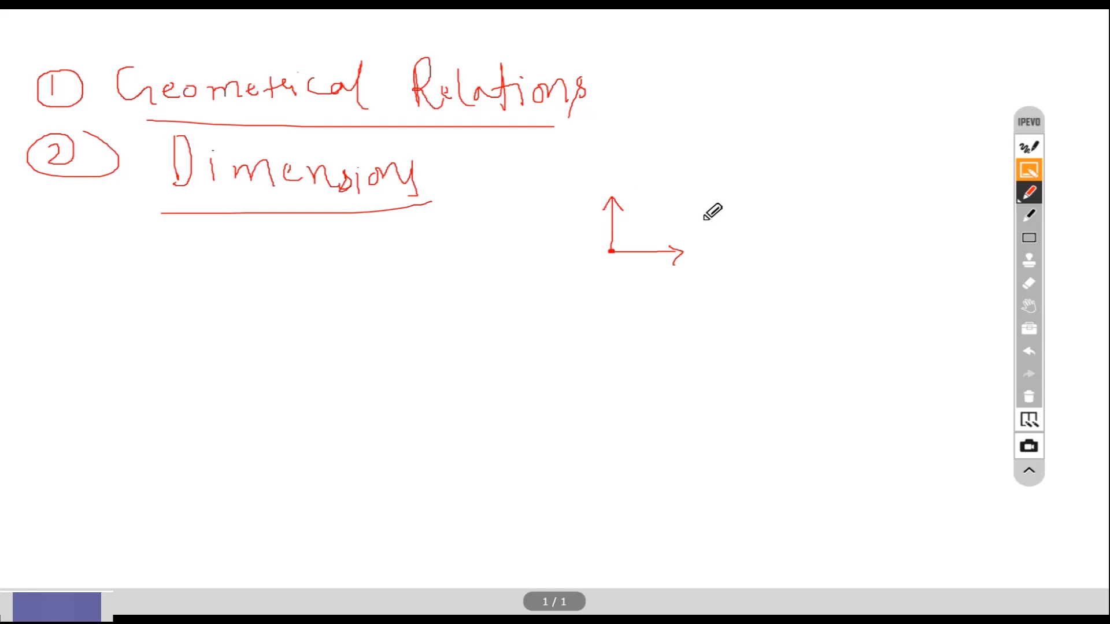
# Step: Draw a rectangle up and away from the axes, with horizontal and vertical arrows marking its distances from the origin
pyautogui.click(633, 207)
pyautogui.moveTo(746, 154); pyautogui.dragTo(732, 207)
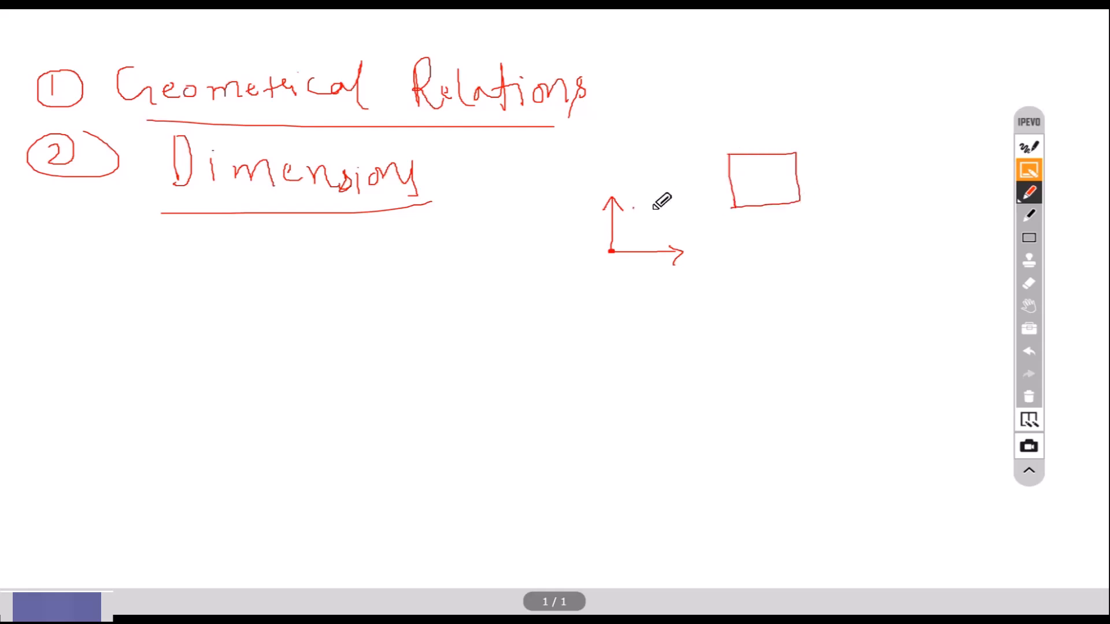
pyautogui.moveTo(634, 186)
pyautogui.mouseDown()
pyautogui.moveTo(620, 202)
pyautogui.moveTo(722, 189)
pyautogui.mouseUp()
pyautogui.moveTo(717, 186); pyautogui.dragTo(726, 260)
pyautogui.moveTo(714, 220); pyautogui.dragTo(733, 225)
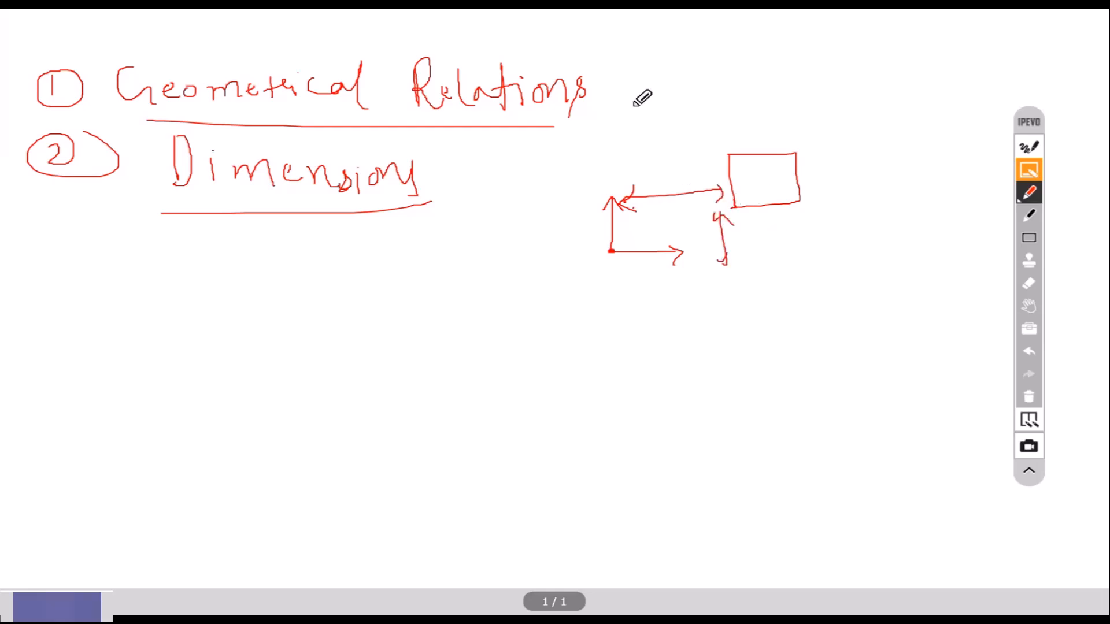
# Step: Draw an arrow from "Geometrical Relations" to the rectangle and mark the rectangle's width and height with dimension bars
pyautogui.moveTo(607, 84); pyautogui.dragTo(739, 123)
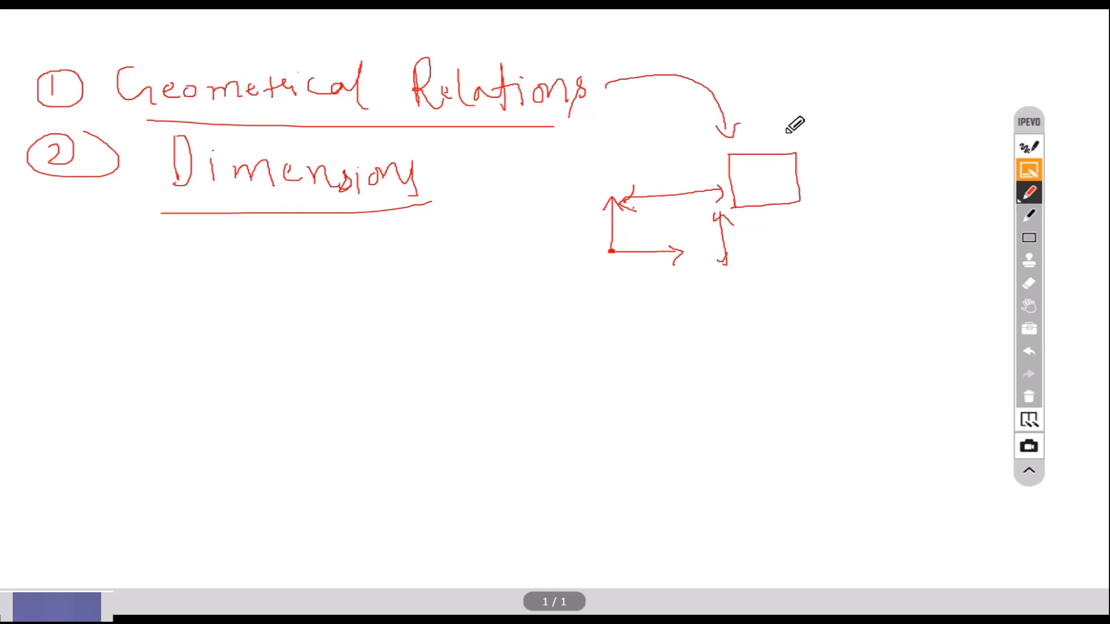
pyautogui.moveTo(729, 143); pyautogui.dragTo(729, 151)
pyautogui.moveTo(729, 148); pyautogui.dragTo(780, 148)
pyautogui.moveTo(806, 154)
pyautogui.mouseDown()
pyautogui.moveTo(825, 153)
pyautogui.moveTo(828, 199)
pyautogui.mouseUp()
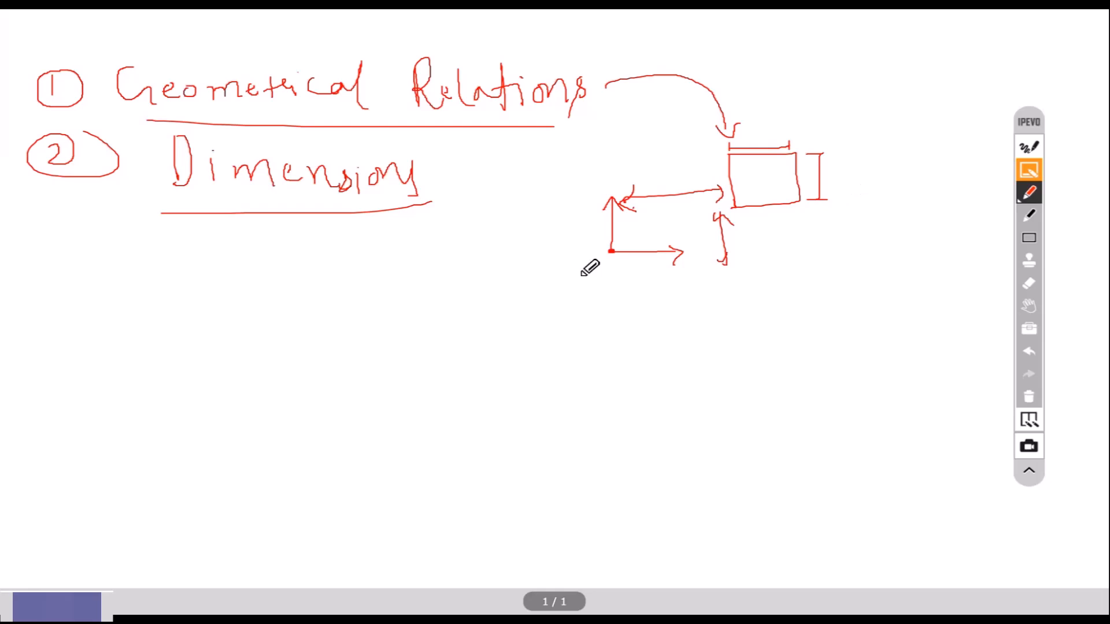
# Step: Frame off the upper notes with a divider line and write note 1 below it: "Blue color → Sketch is under defined"
pyautogui.moveTo(12, 297)
pyautogui.mouseDown()
pyautogui.moveTo(877, 290)
pyautogui.moveTo(860, 25)
pyautogui.mouseUp()
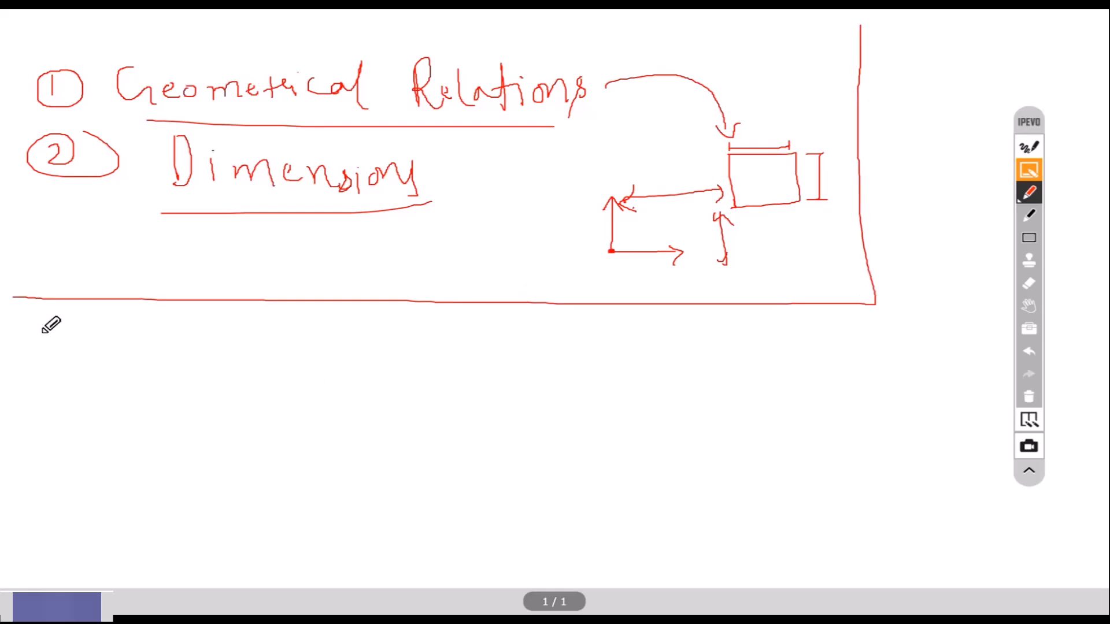
pyautogui.moveTo(42, 331)
pyautogui.mouseDown()
pyautogui.moveTo(42, 351)
pyautogui.moveTo(63, 331)
pyautogui.moveTo(124, 323)
pyautogui.moveTo(125, 356)
pyautogui.moveTo(216, 347)
pyautogui.moveTo(206, 353)
pyautogui.moveTo(287, 359)
pyautogui.moveTo(307, 337)
pyautogui.moveTo(336, 363)
pyautogui.moveTo(419, 350)
pyautogui.mouseUp()
pyautogui.moveTo(408, 342); pyautogui.dragTo(406, 360)
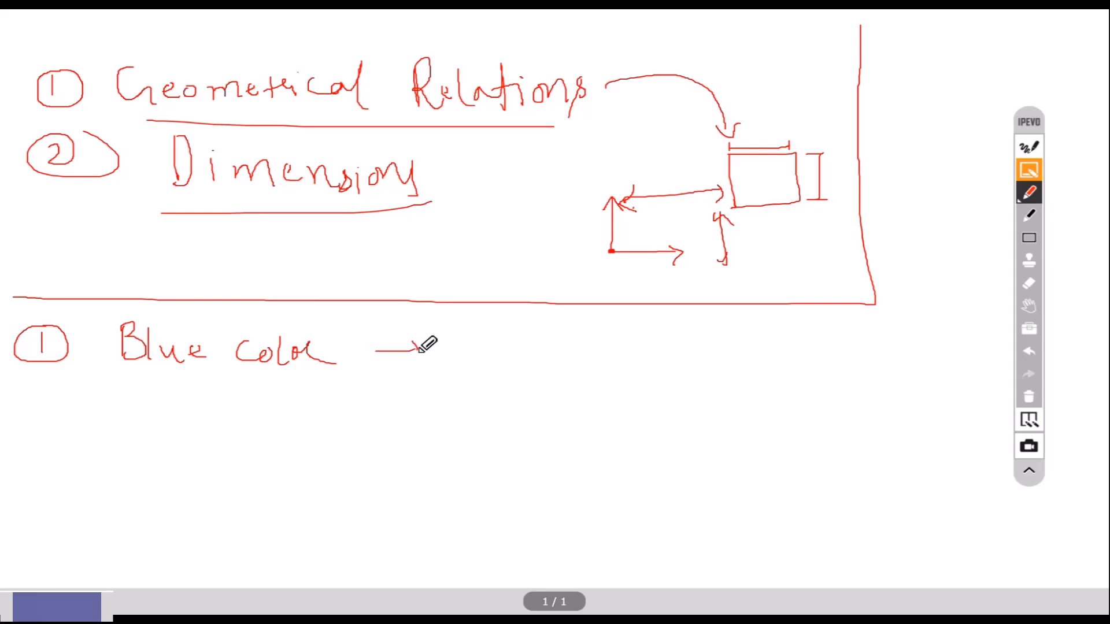
pyautogui.moveTo(457, 335)
pyautogui.mouseDown()
pyautogui.moveTo(440, 357)
pyautogui.moveTo(575, 347)
pyautogui.moveTo(580, 360)
pyautogui.moveTo(610, 363)
pyautogui.moveTo(664, 349)
pyautogui.moveTo(738, 365)
pyautogui.moveTo(784, 355)
pyautogui.moveTo(789, 378)
pyautogui.moveTo(872, 360)
pyautogui.moveTo(857, 357)
pyautogui.moveTo(876, 373)
pyautogui.mouseUp()
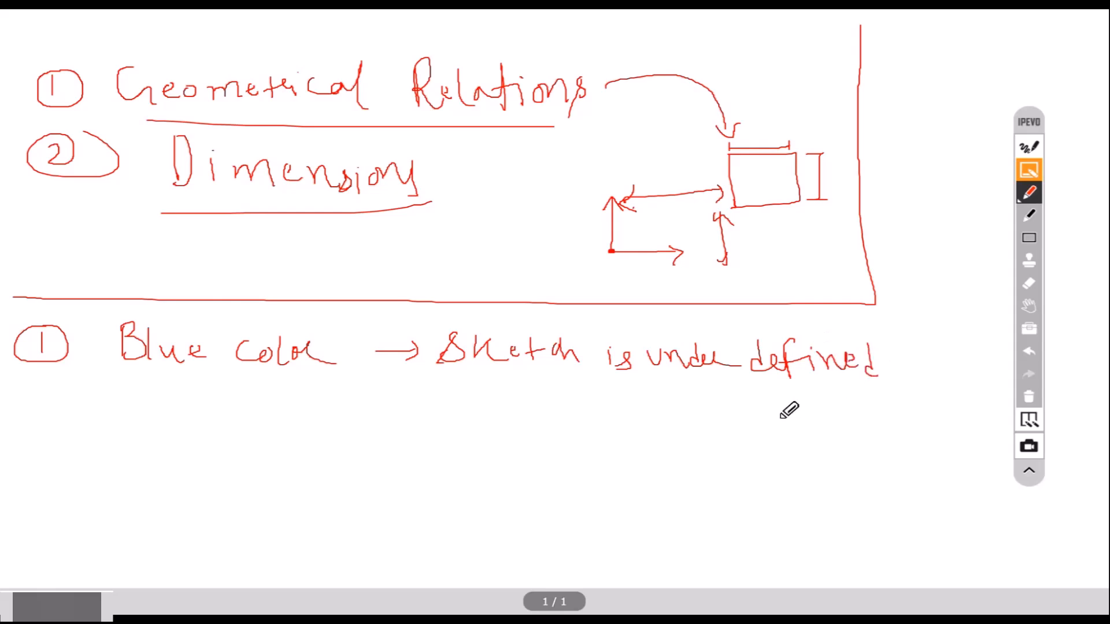
# Step: Write note 2 under the first one: "Black color → Sketch is fully defined"
pyautogui.moveTo(20, 401)
pyautogui.mouseDown()
pyautogui.moveTo(52, 426)
pyautogui.moveTo(53, 394)
pyautogui.moveTo(111, 424)
pyautogui.moveTo(131, 413)
pyautogui.moveTo(141, 424)
pyautogui.moveTo(205, 422)
pyautogui.mouseUp()
pyautogui.moveTo(214, 393)
pyautogui.mouseDown()
pyautogui.moveTo(231, 425)
pyautogui.moveTo(277, 426)
pyautogui.mouseUp()
pyautogui.moveTo(290, 412)
pyautogui.mouseDown()
pyautogui.moveTo(305, 425)
pyautogui.moveTo(408, 413)
pyautogui.mouseUp()
pyautogui.moveTo(412, 403); pyautogui.dragTo(414, 428)
pyautogui.moveTo(479, 402)
pyautogui.mouseDown()
pyautogui.moveTo(455, 424)
pyautogui.moveTo(510, 406)
pyautogui.moveTo(562, 409)
pyautogui.moveTo(586, 428)
pyautogui.moveTo(671, 442)
pyautogui.moveTo(727, 418)
pyautogui.moveTo(751, 432)
pyautogui.moveTo(770, 473)
pyautogui.moveTo(825, 453)
pyautogui.moveTo(815, 451)
pyautogui.moveTo(918, 447)
pyautogui.mouseUp()
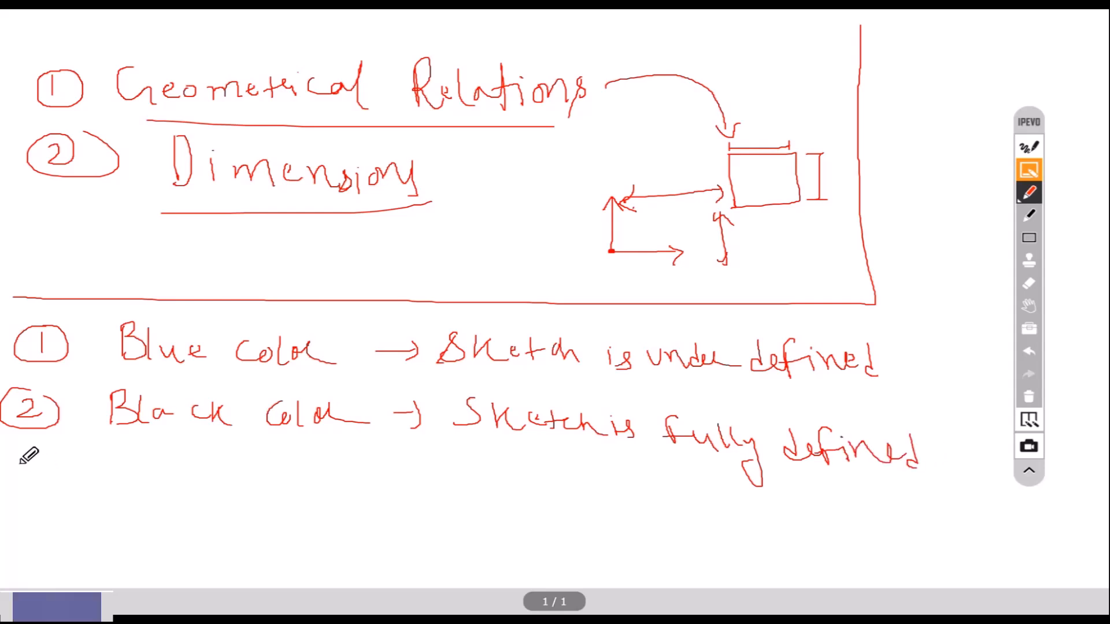
# Step: Write note 3, "Yellow/Red → Over defined / over constraint", and draw a box around the black color note
pyautogui.moveTo(19, 461)
pyautogui.mouseDown()
pyautogui.moveTo(39, 479)
pyautogui.moveTo(13, 485)
pyautogui.mouseUp()
pyautogui.moveTo(23, 450)
pyautogui.mouseDown()
pyautogui.moveTo(7, 477)
pyautogui.moveTo(36, 455)
pyautogui.moveTo(132, 486)
pyautogui.moveTo(124, 506)
pyautogui.moveTo(168, 478)
pyautogui.moveTo(174, 458)
pyautogui.moveTo(193, 488)
pyautogui.moveTo(239, 479)
pyautogui.moveTo(258, 529)
pyautogui.mouseUp()
pyautogui.moveTo(278, 477)
pyautogui.mouseDown()
pyautogui.moveTo(276, 506)
pyautogui.moveTo(310, 505)
pyautogui.moveTo(327, 483)
pyautogui.moveTo(333, 498)
pyautogui.mouseUp()
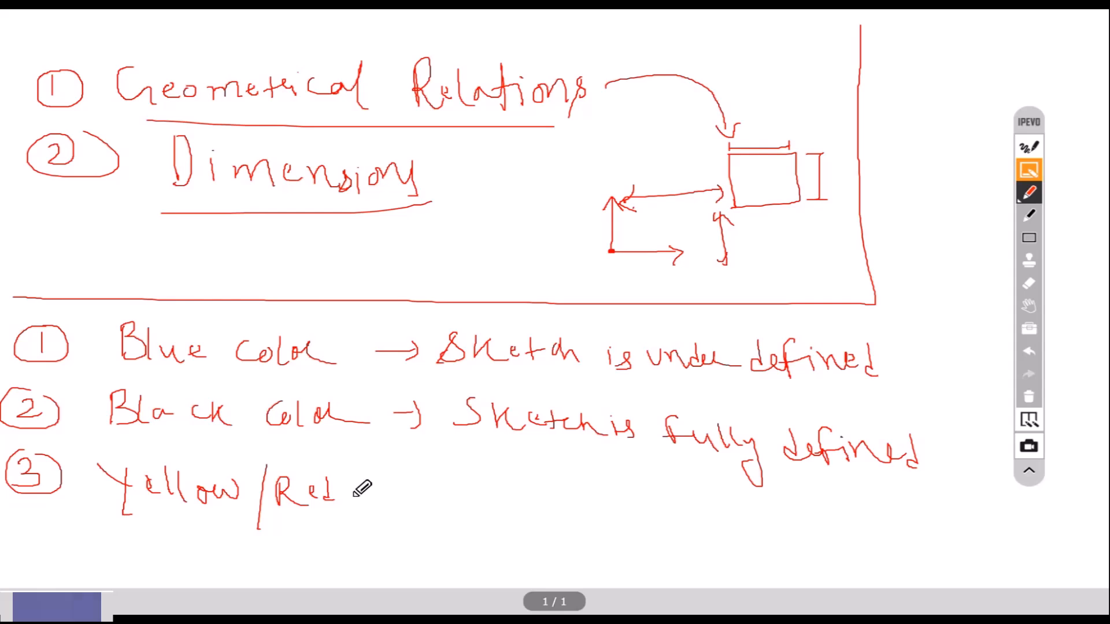
pyautogui.moveTo(390, 496); pyautogui.dragTo(457, 496)
pyautogui.moveTo(442, 487)
pyautogui.mouseDown()
pyautogui.moveTo(456, 496)
pyautogui.moveTo(442, 509)
pyautogui.mouseUp()
pyautogui.moveTo(508, 487)
pyautogui.mouseDown()
pyautogui.moveTo(544, 503)
pyautogui.moveTo(676, 498)
pyautogui.moveTo(722, 513)
pyautogui.moveTo(798, 498)
pyautogui.moveTo(842, 518)
pyautogui.moveTo(976, 504)
pyautogui.moveTo(1105, 517)
pyautogui.mouseUp()
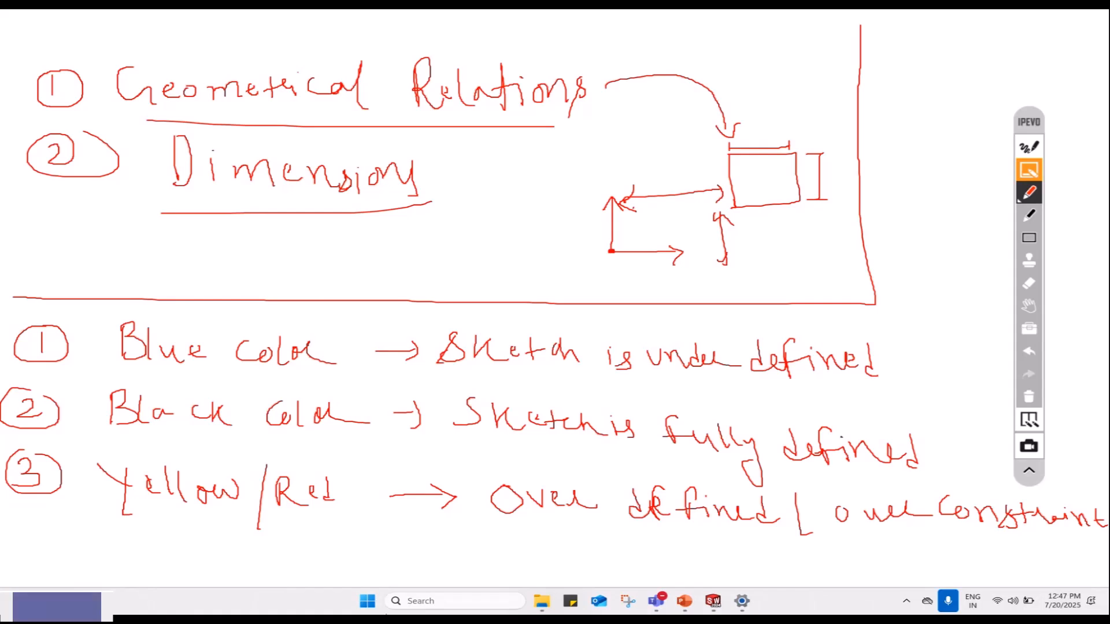
pyautogui.moveTo(102, 388)
pyautogui.mouseDown()
pyautogui.moveTo(97, 424)
pyautogui.moveTo(924, 466)
pyautogui.moveTo(885, 409)
pyautogui.moveTo(683, 409)
pyautogui.moveTo(254, 374)
pyautogui.moveTo(100, 384)
pyautogui.mouseUp()
pyautogui.moveTo(757, 411); pyautogui.dragTo(855, 389)
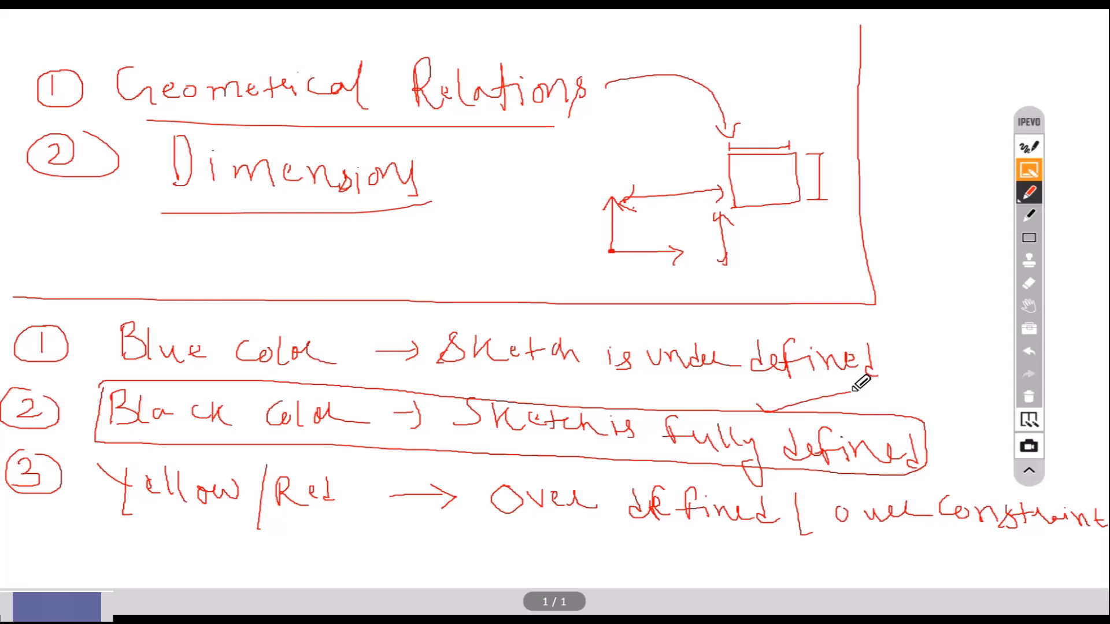
# Step: Clear the whiteboard and draw a rectangle with a small circle near its middle
pyautogui.click(1028, 399)
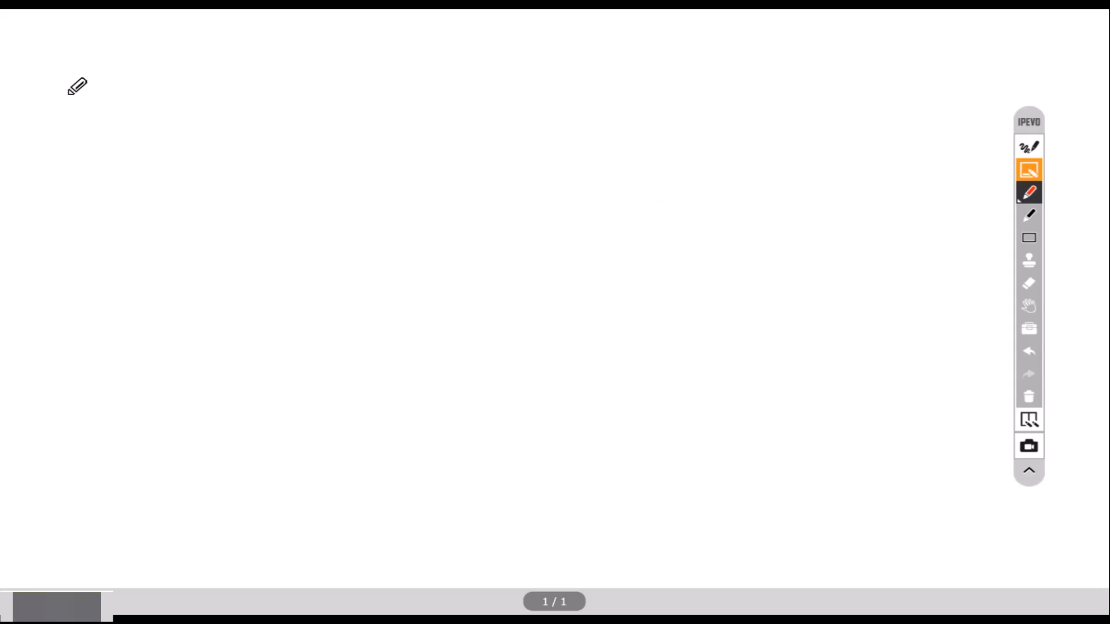
pyautogui.moveTo(68, 95)
pyautogui.mouseDown()
pyautogui.moveTo(69, 113)
pyautogui.moveTo(68, 94)
pyautogui.moveTo(336, 191)
pyautogui.mouseUp()
pyautogui.moveTo(74, 184); pyautogui.dragTo(400, 207)
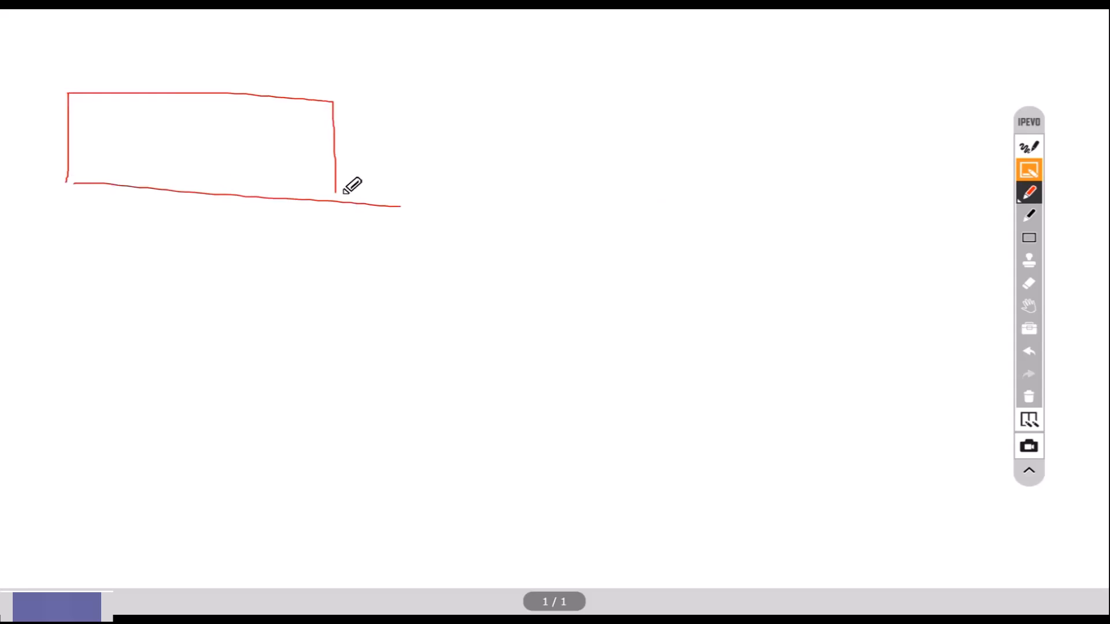
pyautogui.moveTo(186, 125); pyautogui.dragTo(200, 129)
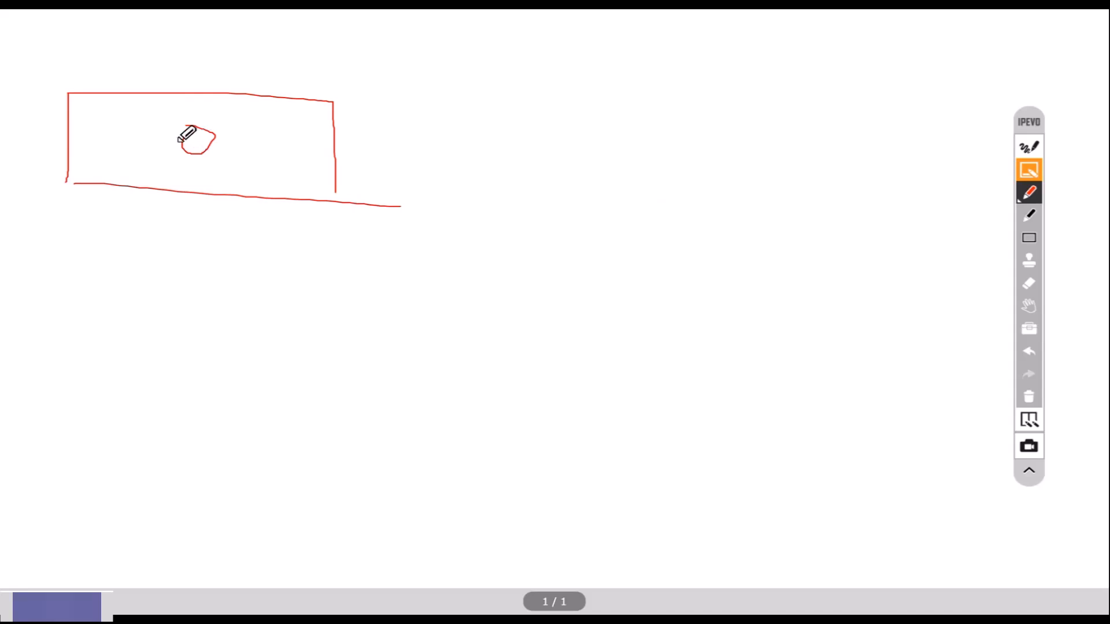
# Step: Draw a second rectangle below with an off-center small circle, and link the two rectangles with arrows in both directions
pyautogui.moveTo(99, 257)
pyautogui.mouseDown()
pyautogui.moveTo(96, 312)
pyautogui.moveTo(293, 245)
pyautogui.moveTo(304, 365)
pyautogui.mouseUp()
pyautogui.moveTo(93, 312); pyautogui.dragTo(359, 341)
pyautogui.moveTo(149, 285)
pyautogui.mouseDown()
pyautogui.moveTo(146, 303)
pyautogui.moveTo(145, 285)
pyautogui.mouseUp()
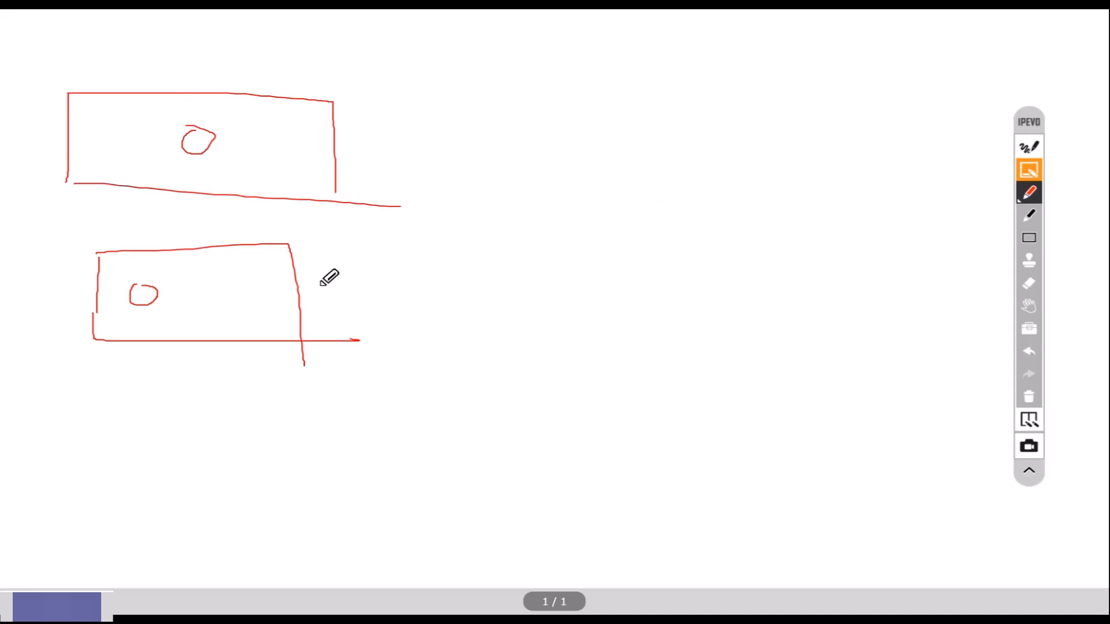
pyautogui.moveTo(308, 284)
pyautogui.mouseDown()
pyautogui.moveTo(404, 195)
pyautogui.moveTo(373, 166)
pyautogui.mouseUp()
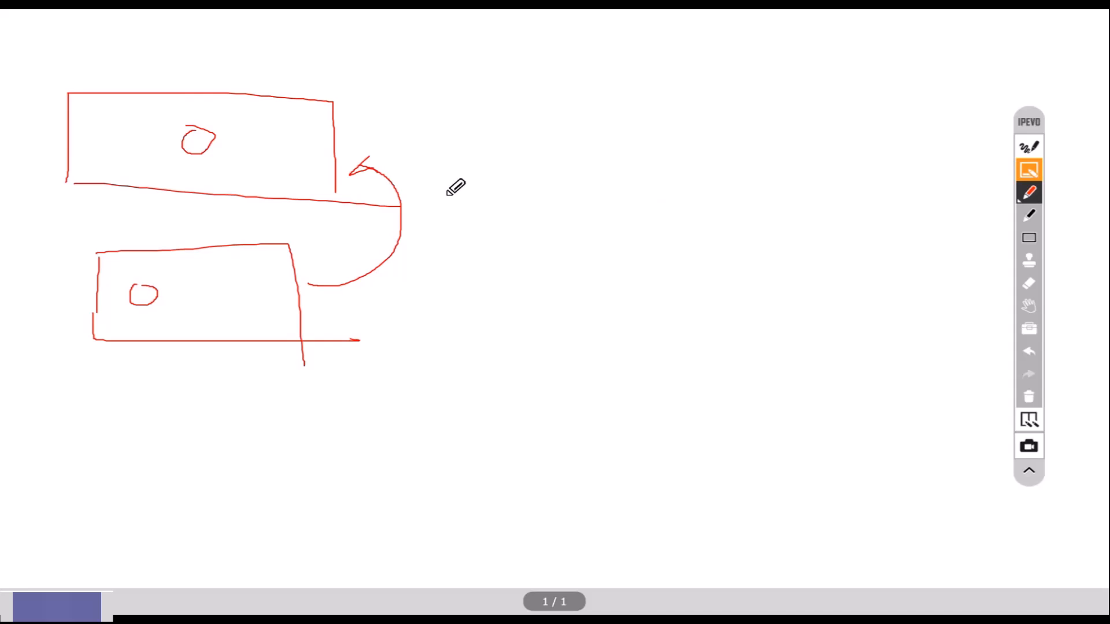
pyautogui.moveTo(298, 210); pyautogui.dragTo(265, 235)
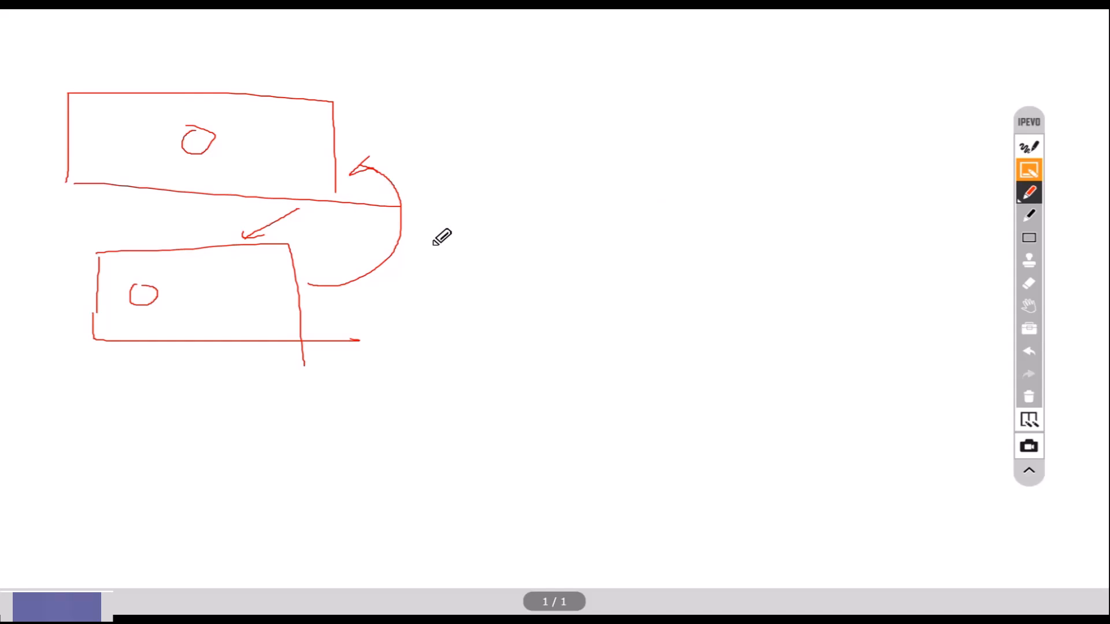
# Step: Switch back to SOLIDWORKS and sketch a slanted line about 47 mm long joined to a horizontal line about 48 mm long
pyautogui.click(1029, 169)
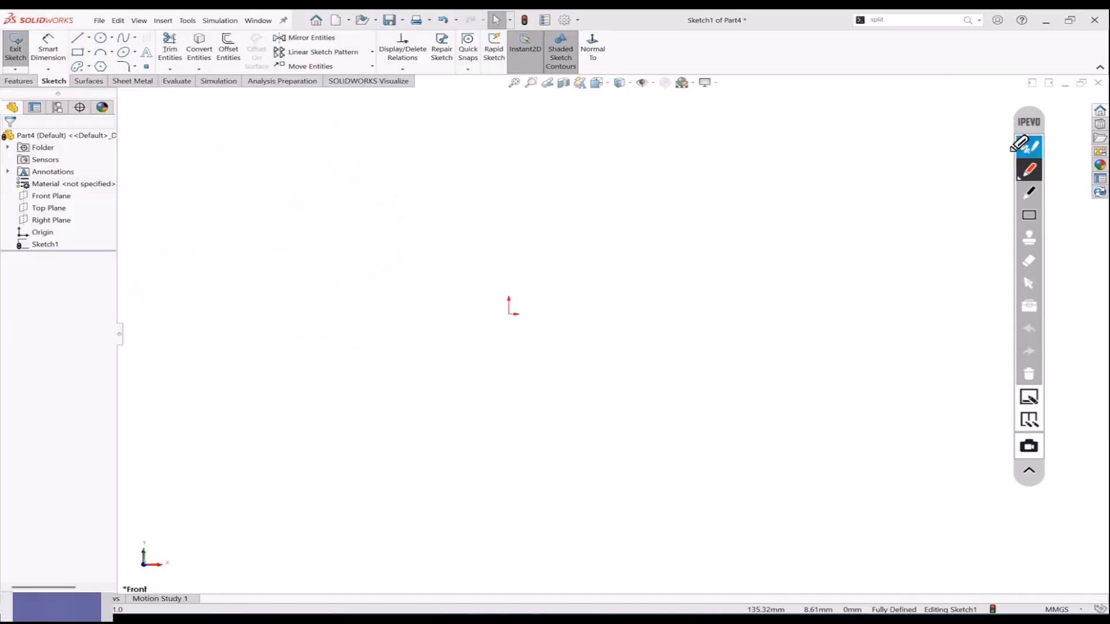
pyautogui.click(1028, 148)
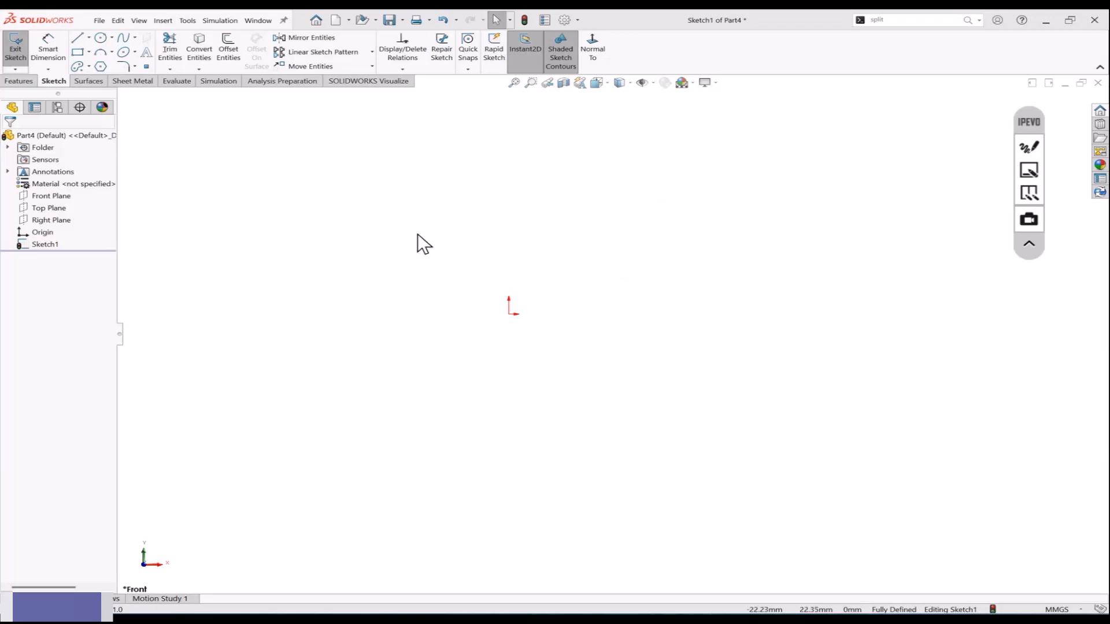
pyautogui.click(78, 38)
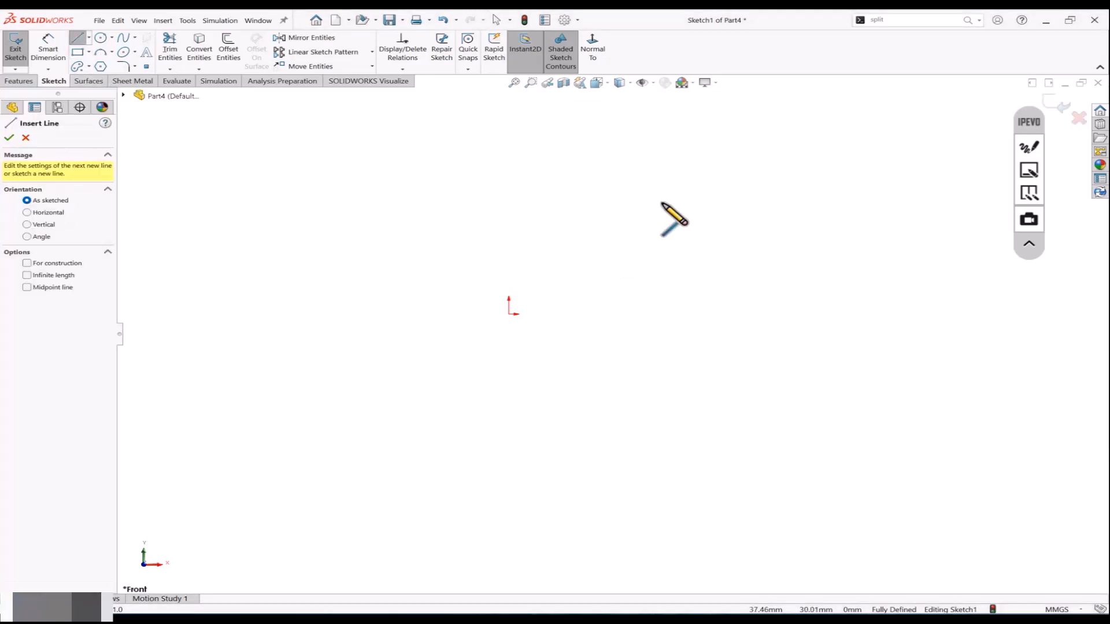
pyautogui.click(638, 167)
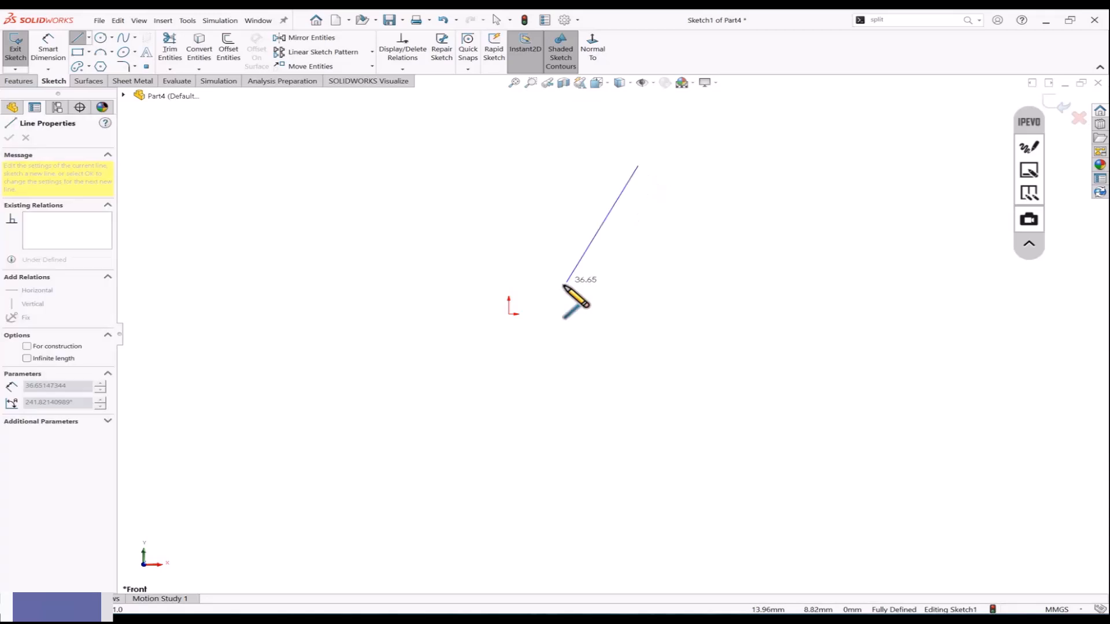
pyautogui.click(541, 313)
pyautogui.click(740, 314)
pyautogui.press('Escape')
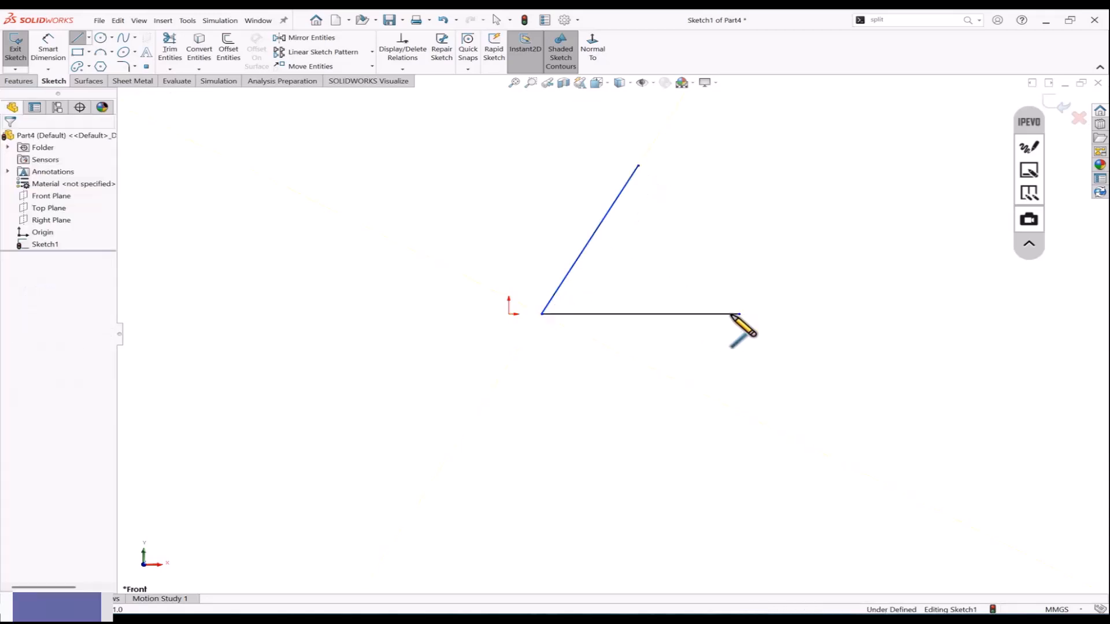
# Step: Dimension the lengths of the slanted and horizontal lines, keeping their drawn sizes
pyautogui.click(48, 49)
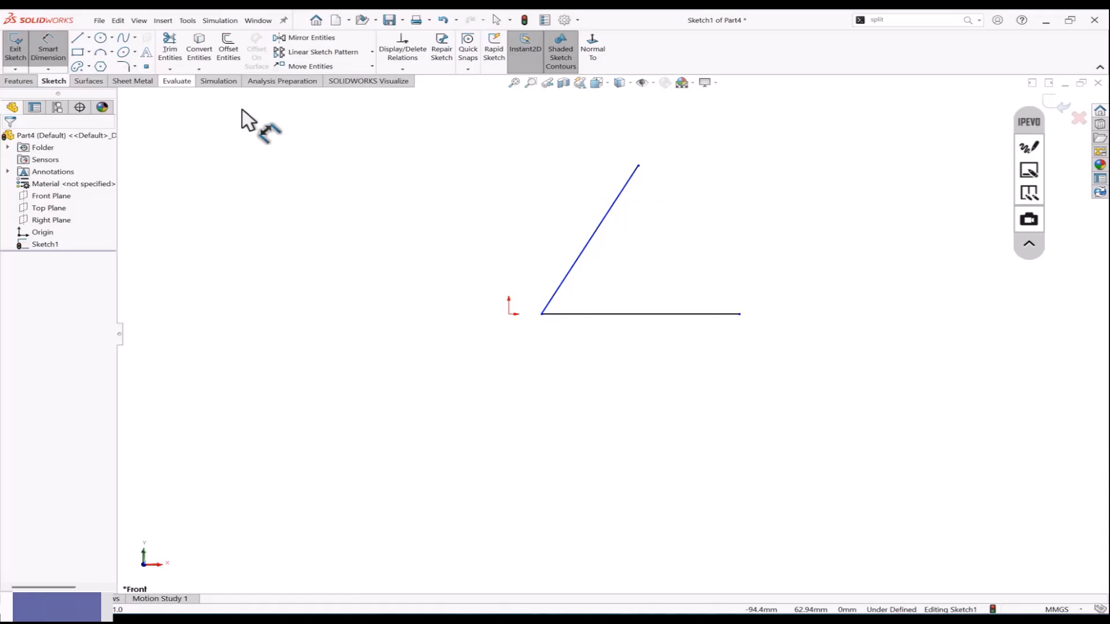
pyautogui.click(596, 230)
pyautogui.click(571, 226)
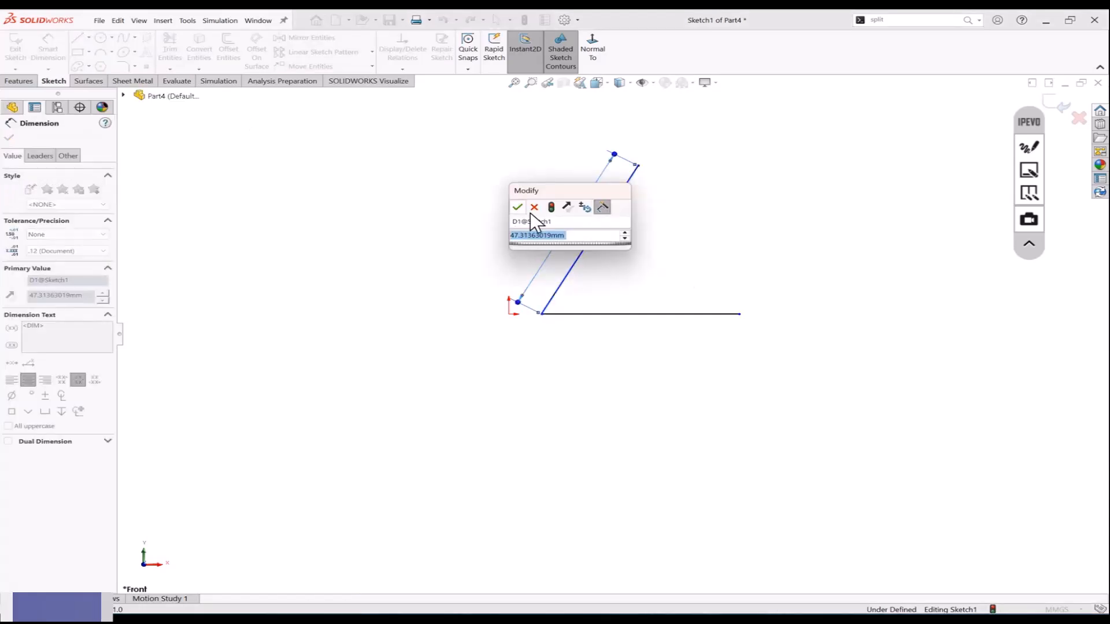
pyautogui.click(518, 207)
pyautogui.click(675, 313)
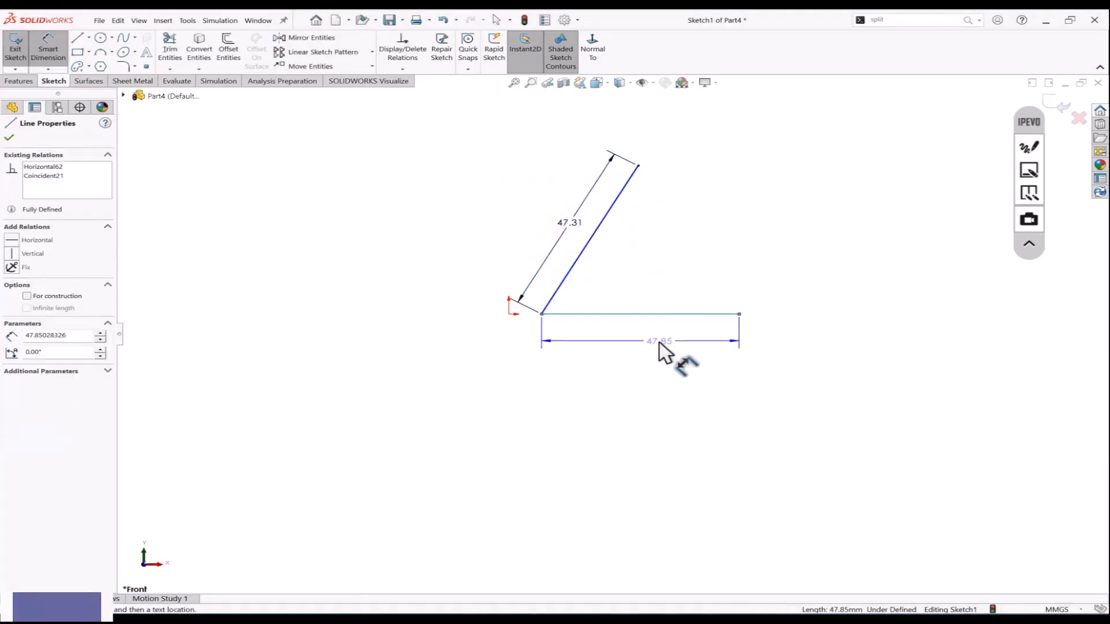
pyautogui.click(659, 346)
pyautogui.click(607, 328)
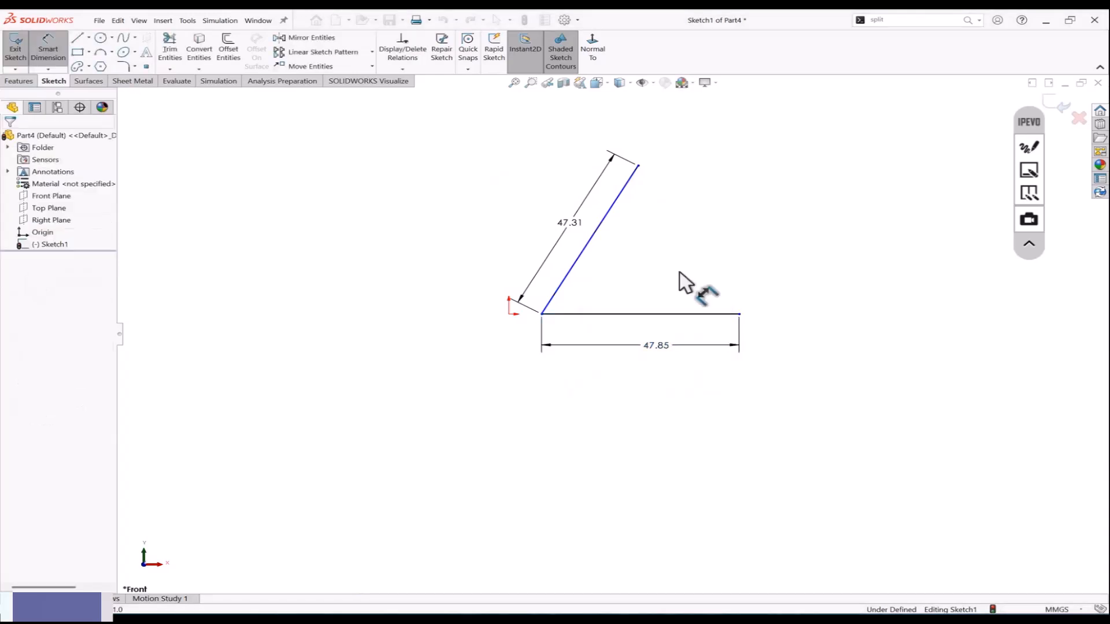
pyautogui.click(578, 267)
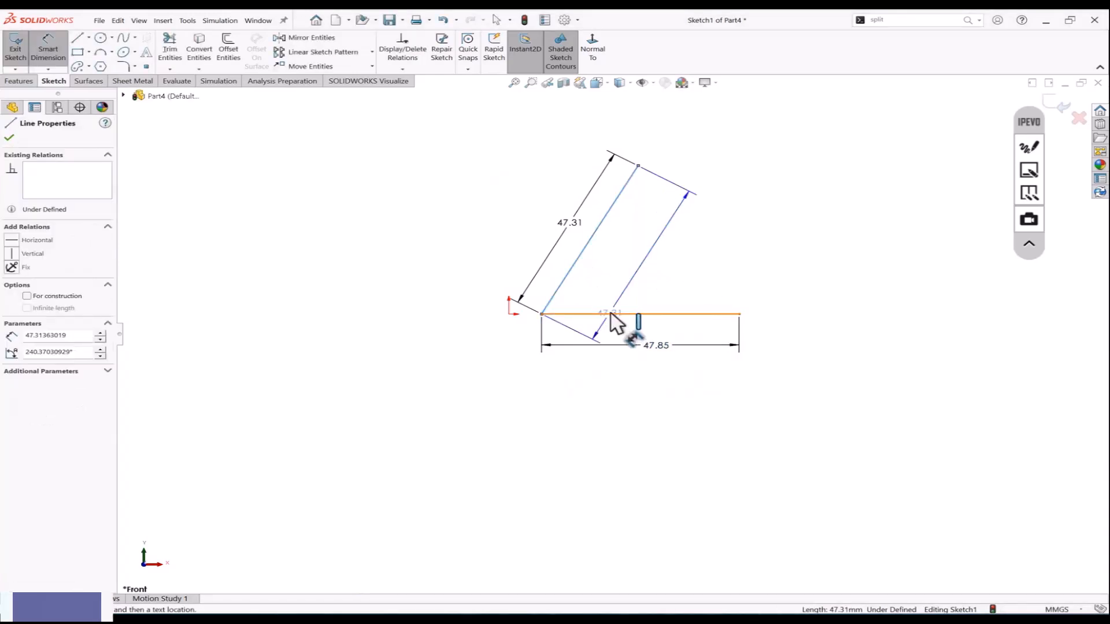
pyautogui.click(617, 292)
pyautogui.click(922, 219)
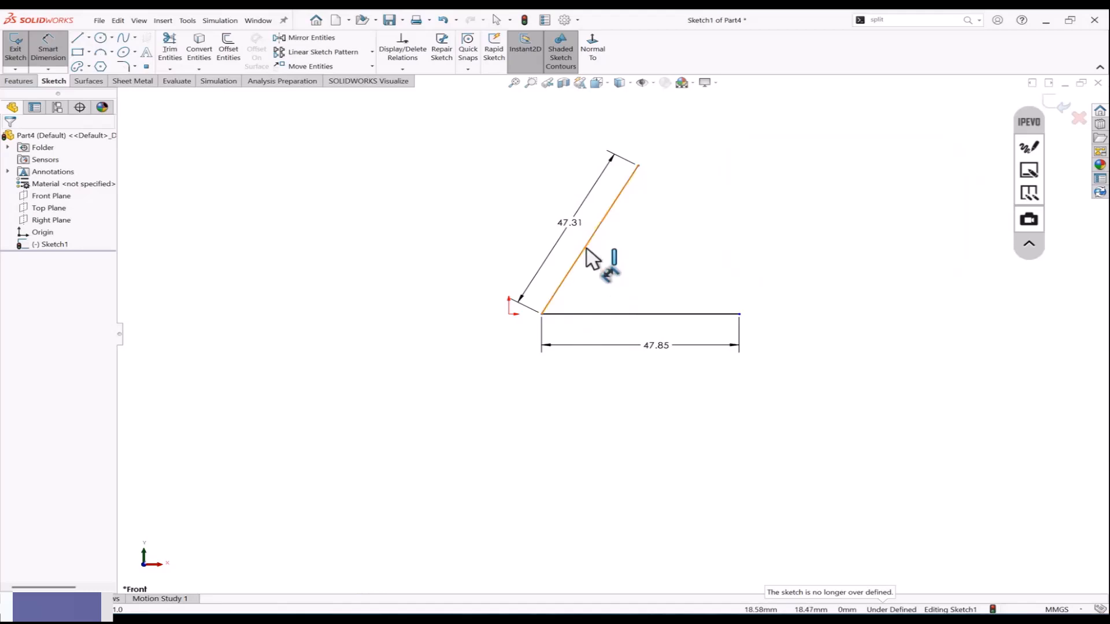
# Step: Dimension the angle between the slanted and horizontal lines, keeping it as drawn
pyautogui.click(584, 249)
pyautogui.click(619, 314)
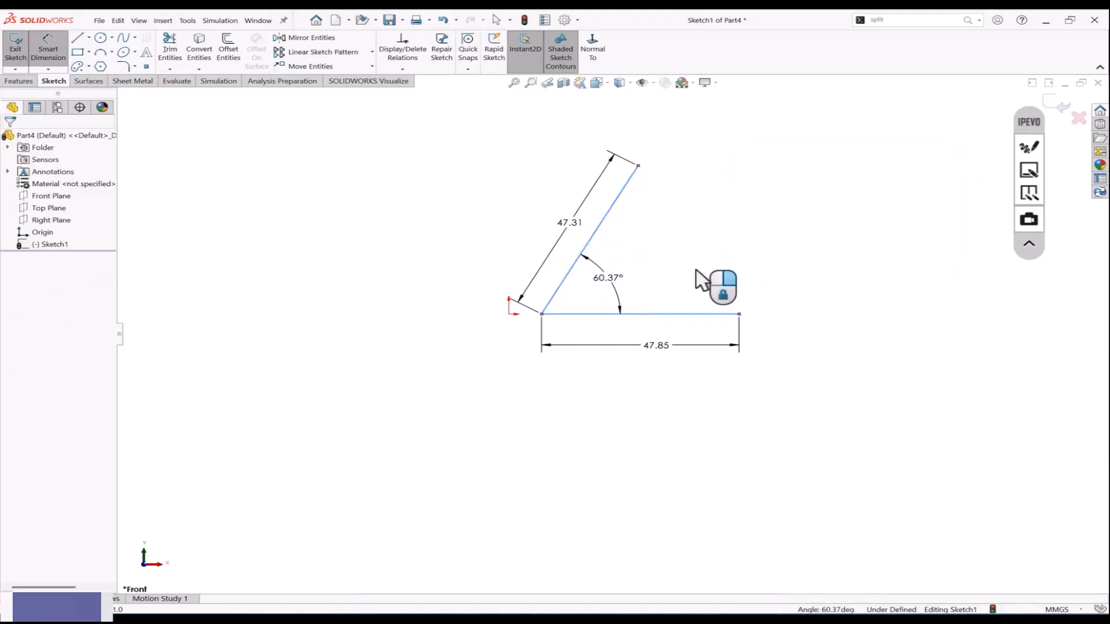
pyautogui.click(607, 278)
pyautogui.click(592, 263)
pyautogui.press('Escape')
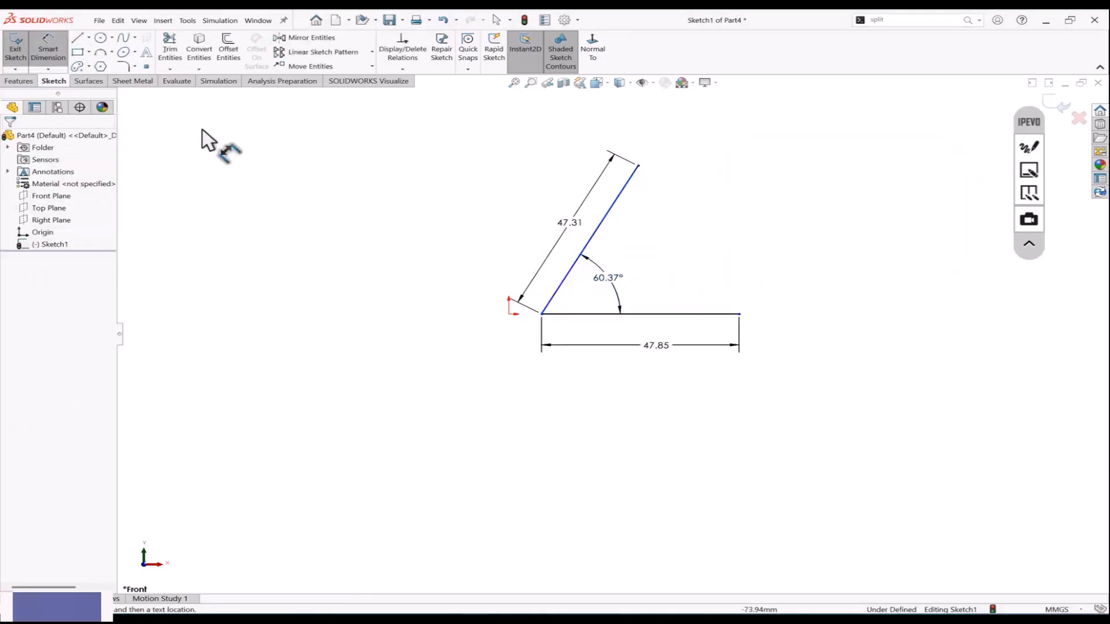
# Step: Sketch a circle about 21.7 mm in diameter to the left of the origin and dimension its diameter
pyautogui.click(100, 38)
pyautogui.click(440, 268)
pyautogui.click(471, 296)
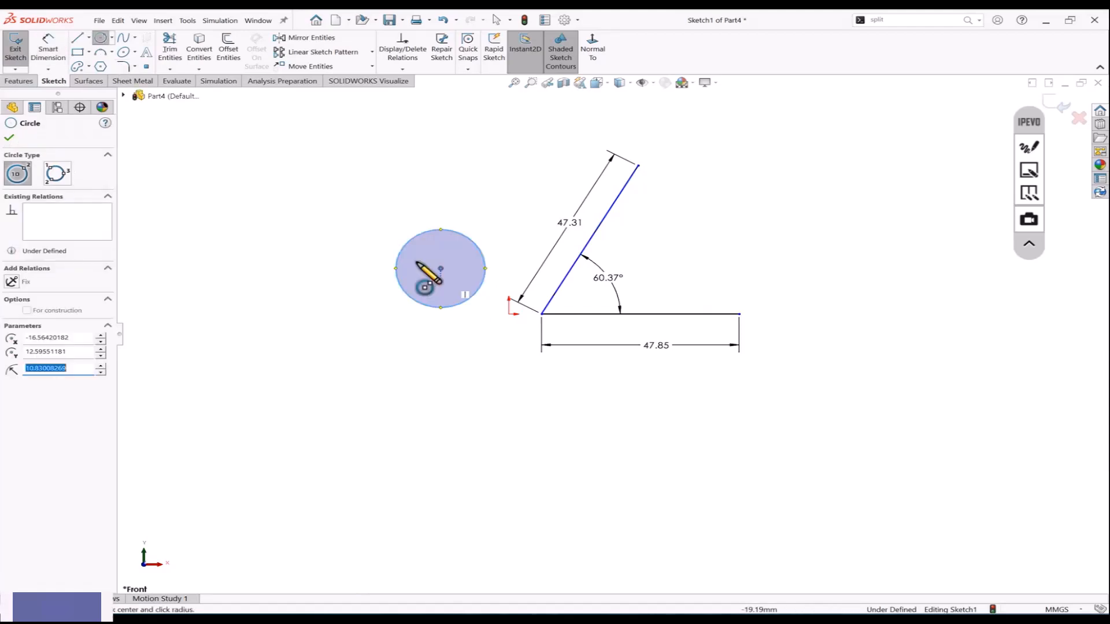
pyautogui.click(46, 57)
pyautogui.click(409, 240)
pyautogui.click(373, 208)
pyautogui.click(319, 188)
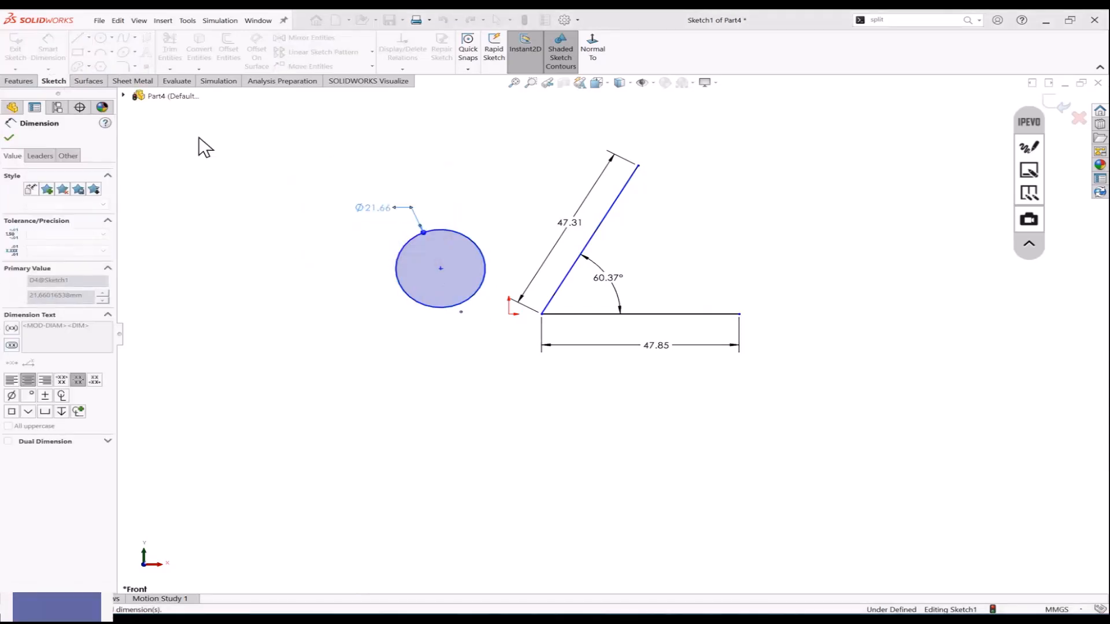
# Step: Sketch a three-point arc of about 15.3 mm radius to the left of the circle and dimension its radius
pyautogui.click(100, 52)
pyautogui.click(192, 277)
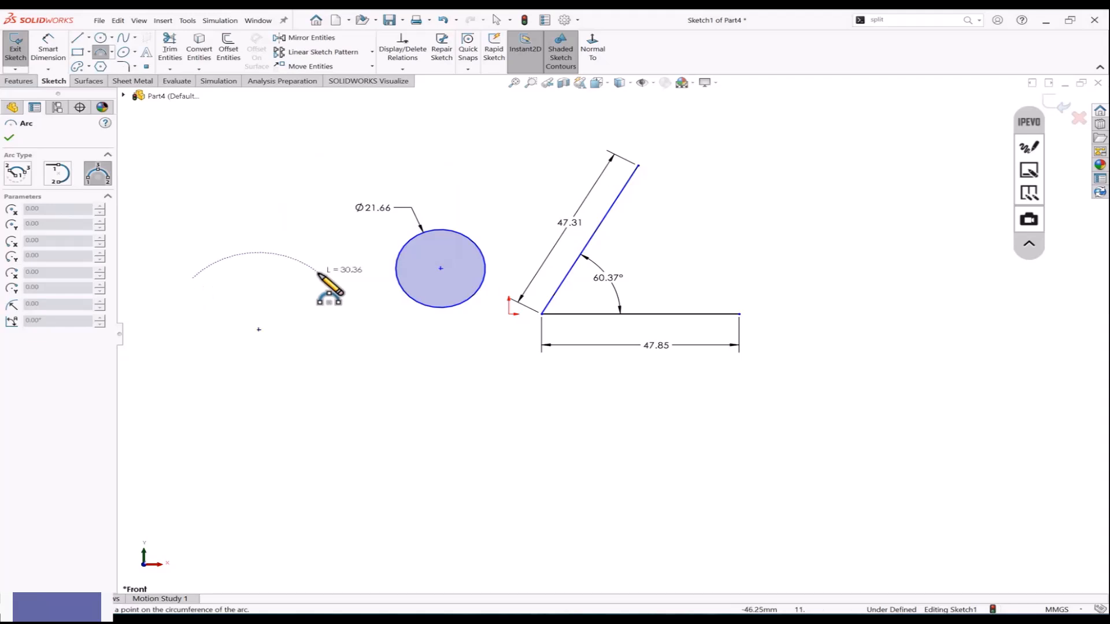
pyautogui.click(319, 275)
pyautogui.click(312, 256)
pyautogui.click(50, 52)
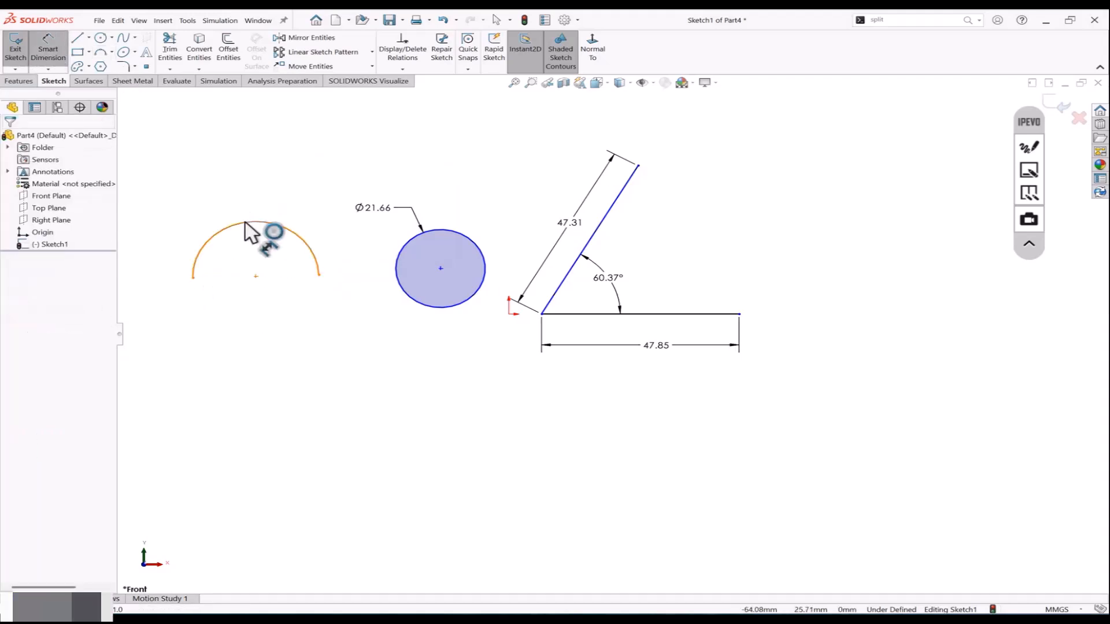
pyautogui.click(249, 222)
pyautogui.click(283, 165)
pyautogui.click(228, 174)
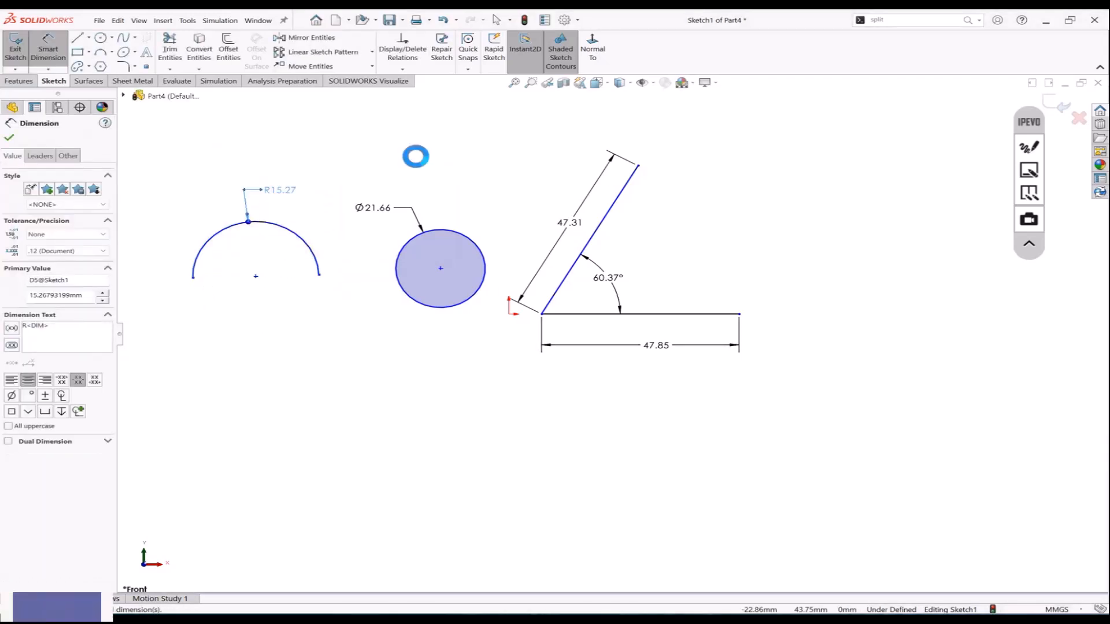
# Step: Sketch a free horizontal line below the arc and the circle
pyautogui.scroll(1, 414, 332)
pyautogui.scroll(-1, 414, 332)
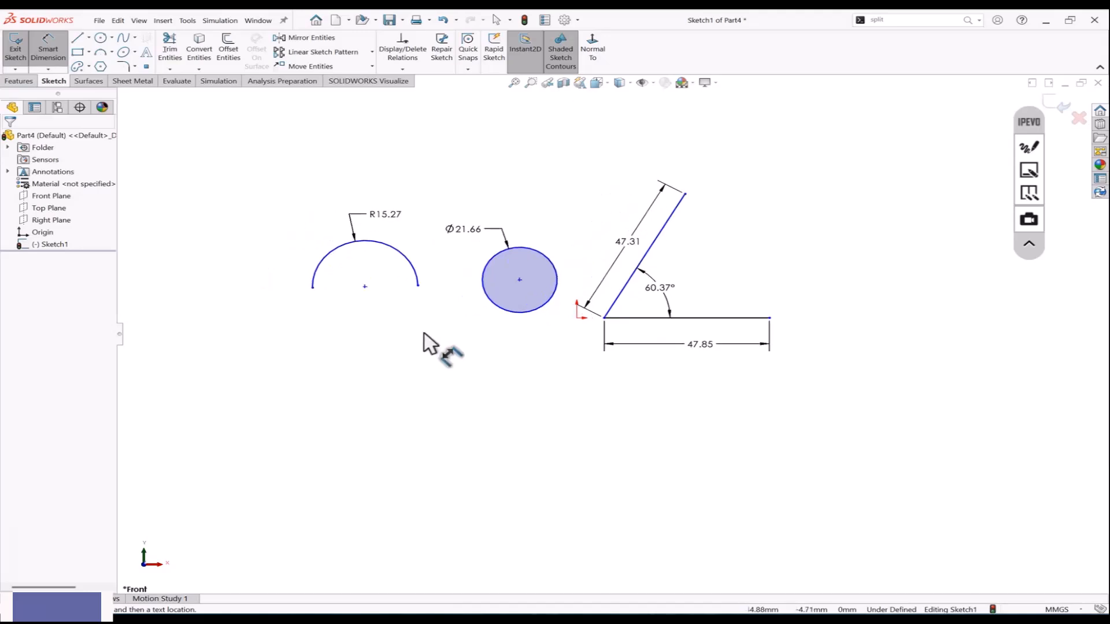
pyautogui.scroll(2, 479, 362)
pyautogui.scroll(-2, 486, 376)
pyautogui.click(77, 38)
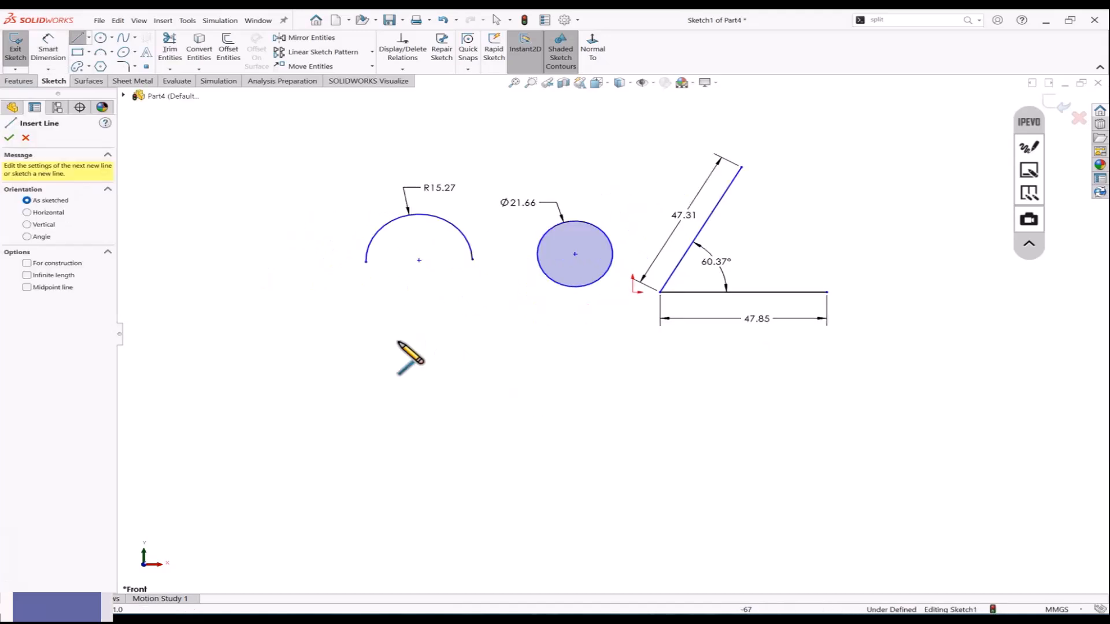
pyautogui.click(393, 361)
pyautogui.click(531, 361)
pyautogui.press('Escape')
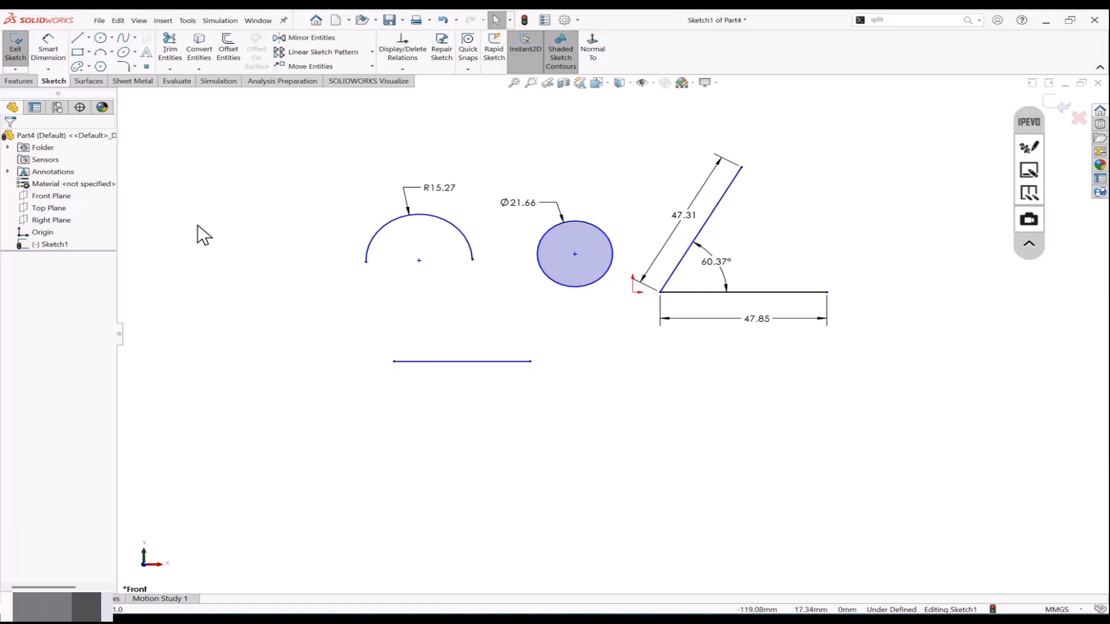
# Step: Sketch a vertical line about 28 mm long below and to the right of the new horizontal line
pyautogui.click(77, 38)
pyautogui.scroll(2, 610, 333)
pyautogui.scroll(-2, 606, 397)
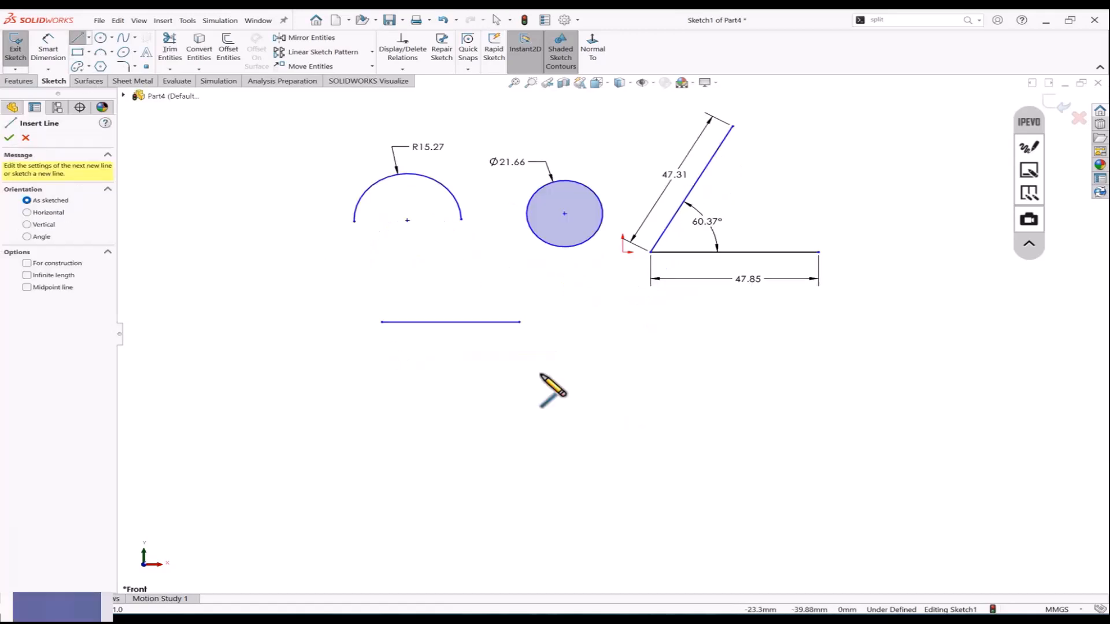
pyautogui.click(573, 364)
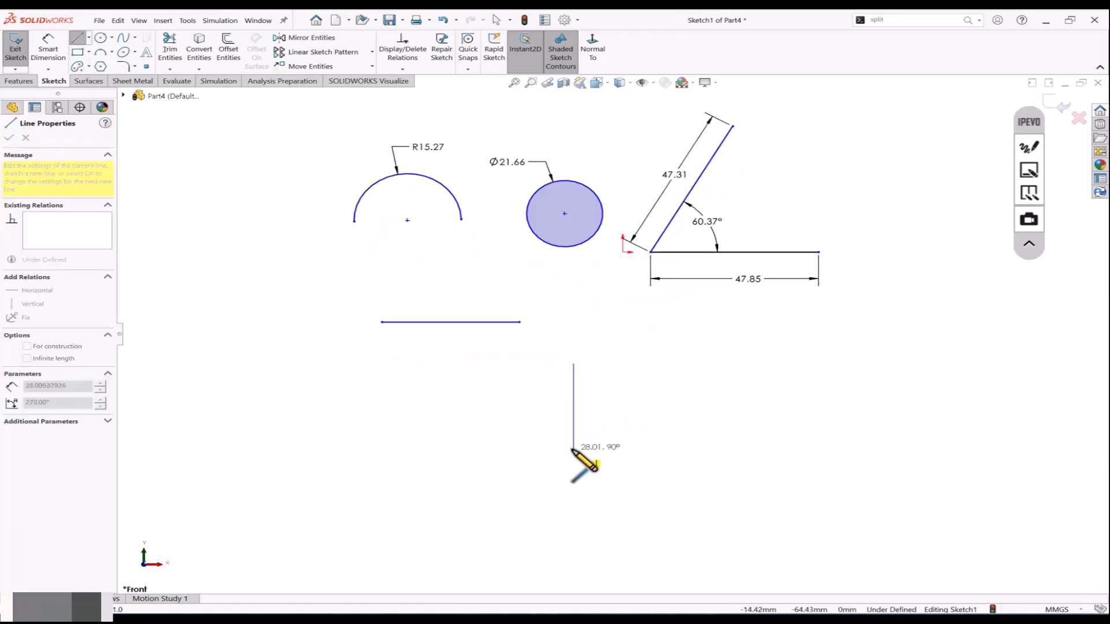
pyautogui.click(574, 449)
pyautogui.press('Escape')
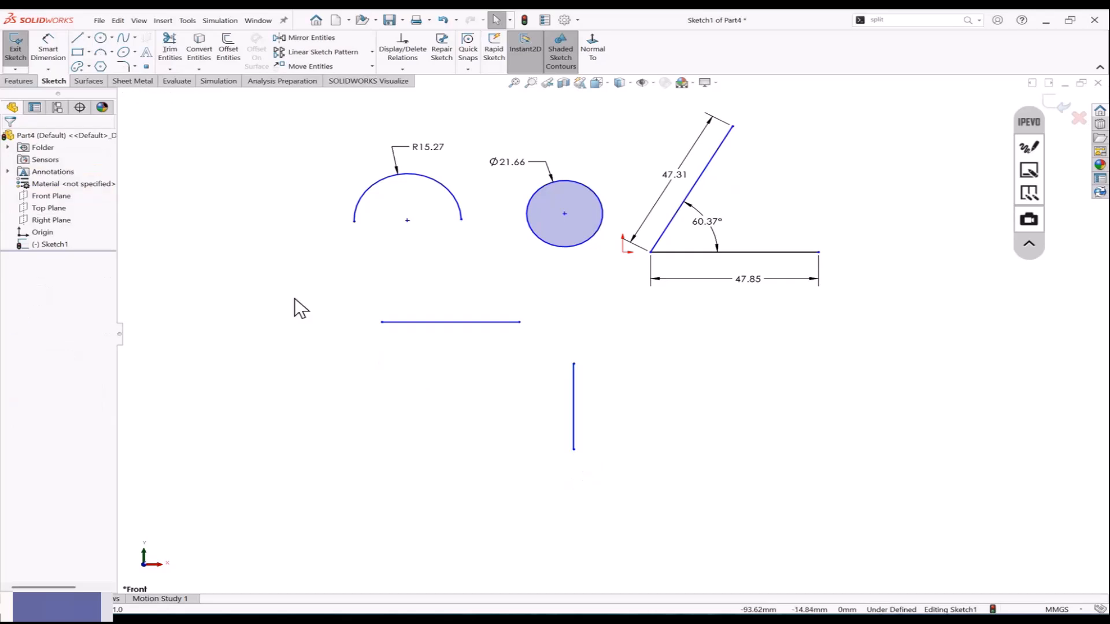
# Step: Use Smart Dimension to dimension the vertical distance between the horizontal line's right endpoint and the vertical line's upper endpoint
pyautogui.click(46, 68)
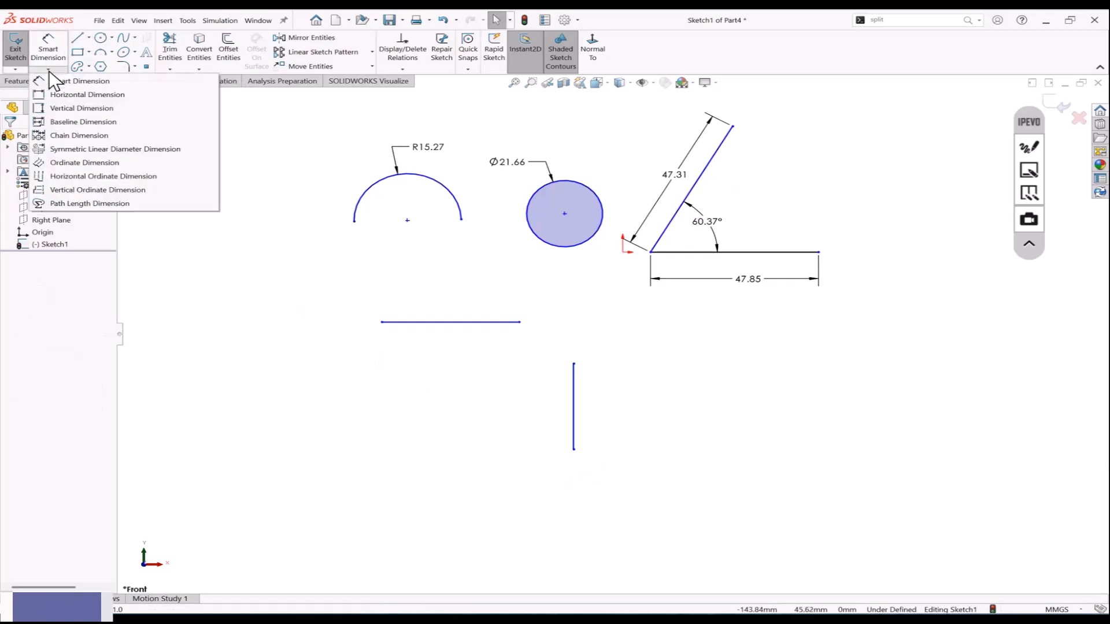
pyautogui.click(109, 83)
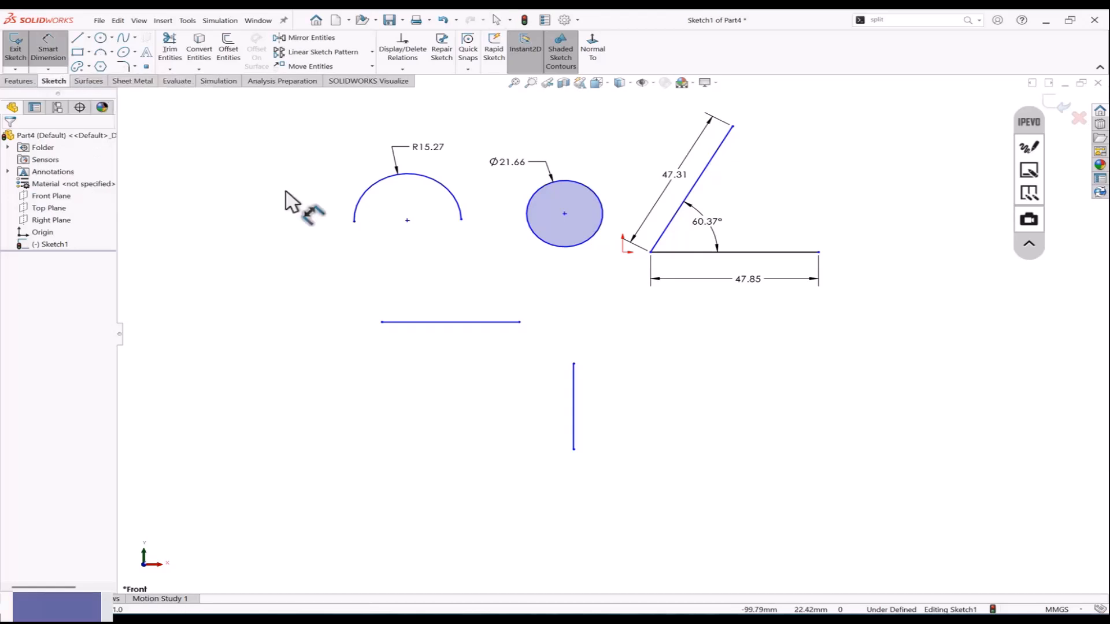
pyautogui.click(520, 322)
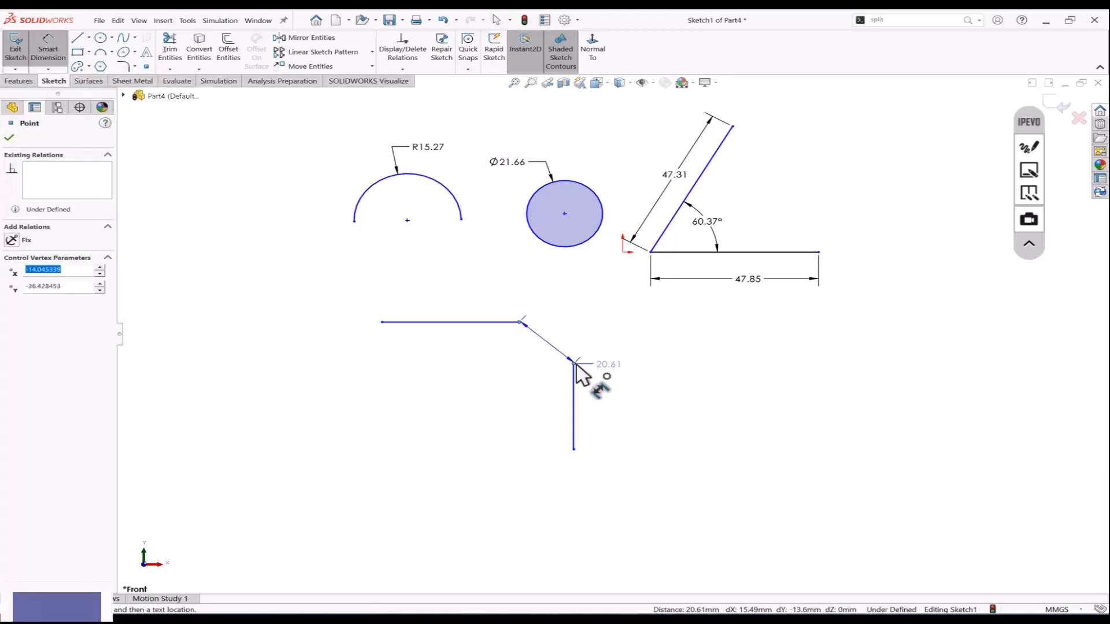
pyautogui.click(576, 364)
pyautogui.click(636, 347)
pyautogui.click(580, 330)
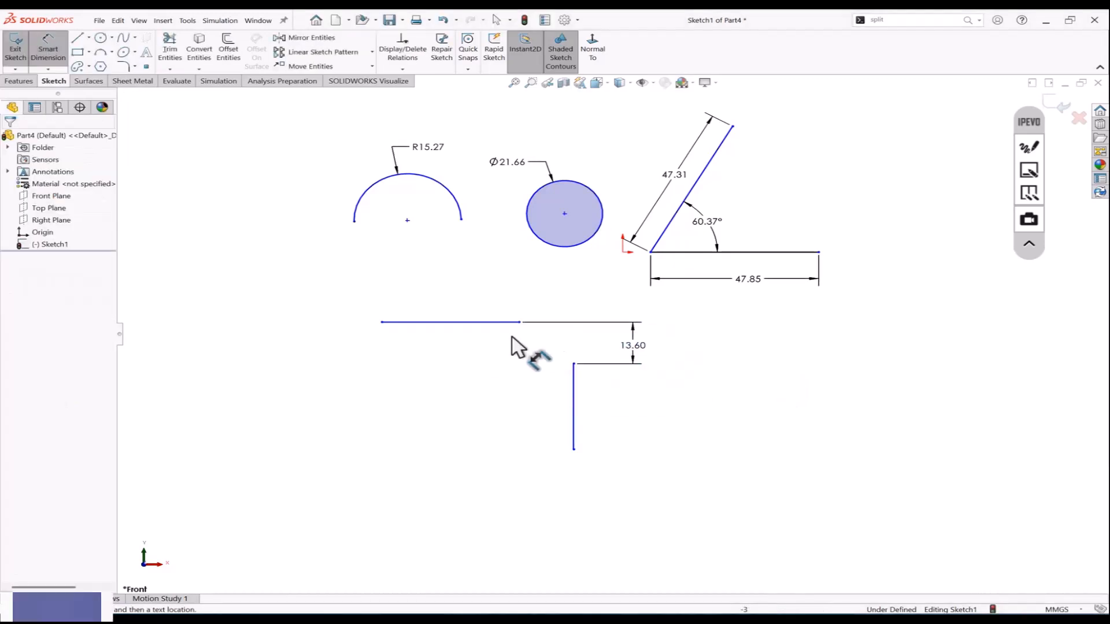
# Step: Use Smart Dimension to dimension the horizontal distance between the same two endpoints, placing it above the lines
pyautogui.click(519, 322)
pyautogui.click(574, 364)
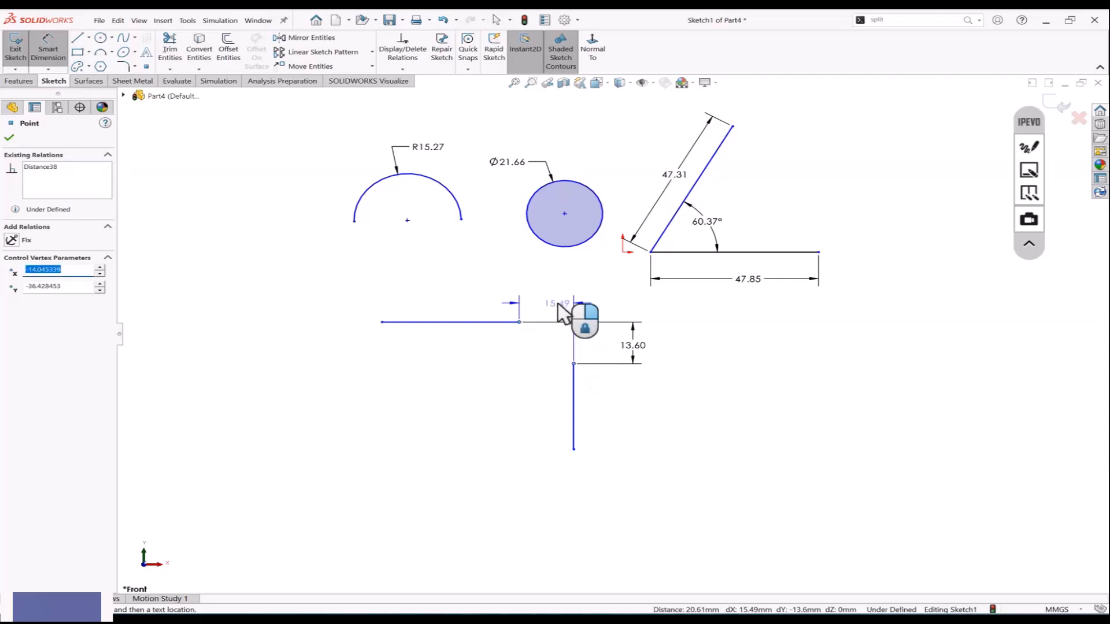
pyautogui.click(544, 301)
pyautogui.press('Return')
pyautogui.press('Escape')
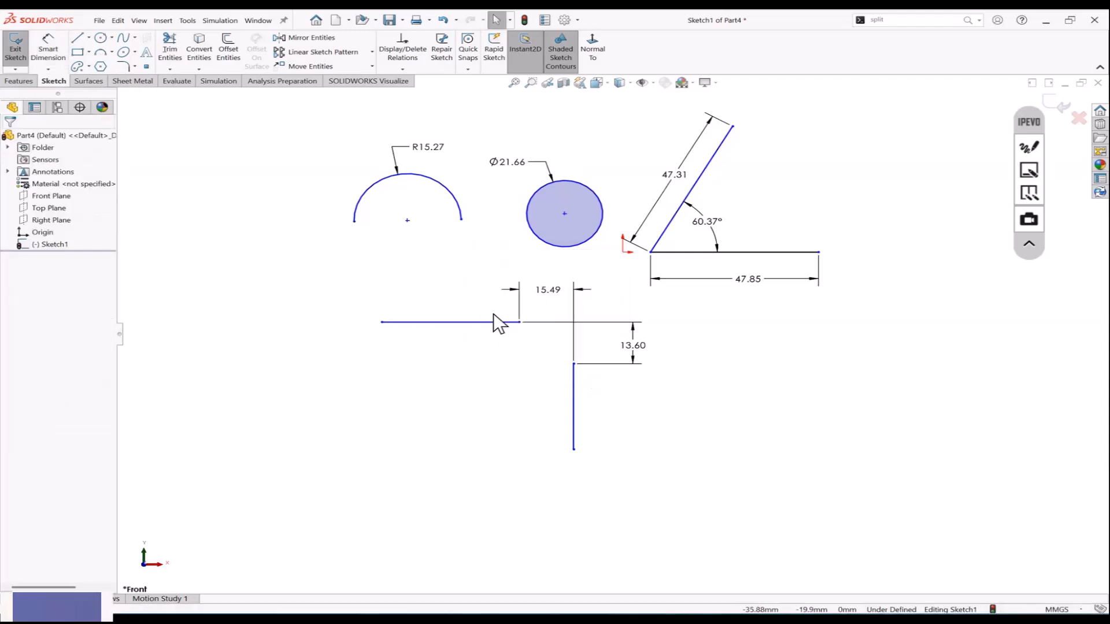
# Step: Undo the horizontal distance dimension and delete the vertical distance dimension between the two endpoints
pyautogui.hotkey('ctrl', 'z')
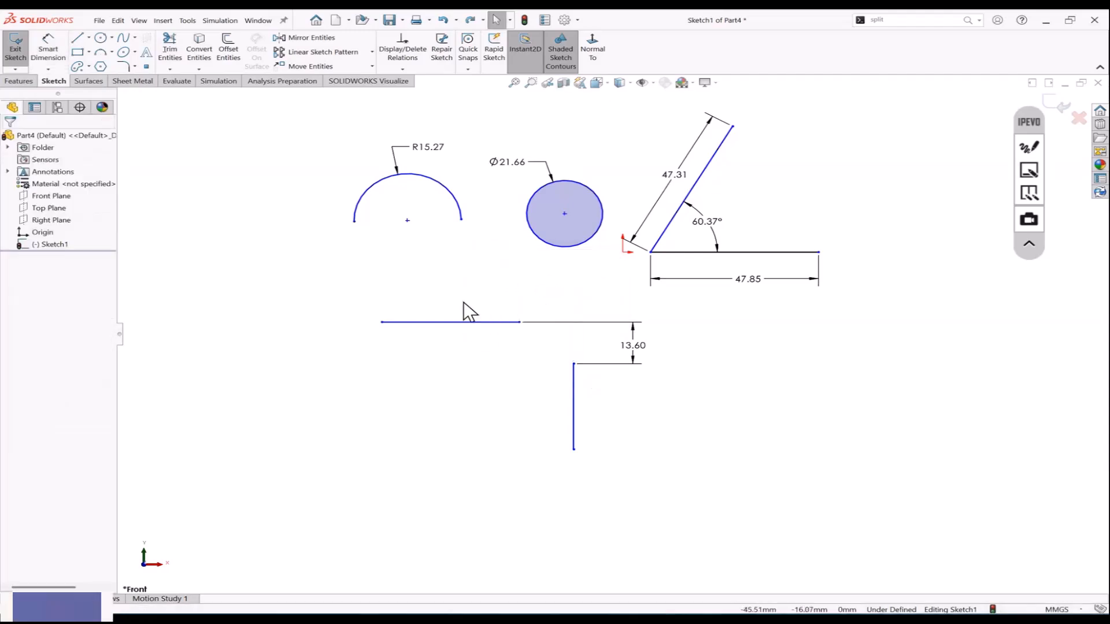
pyautogui.click(47, 69)
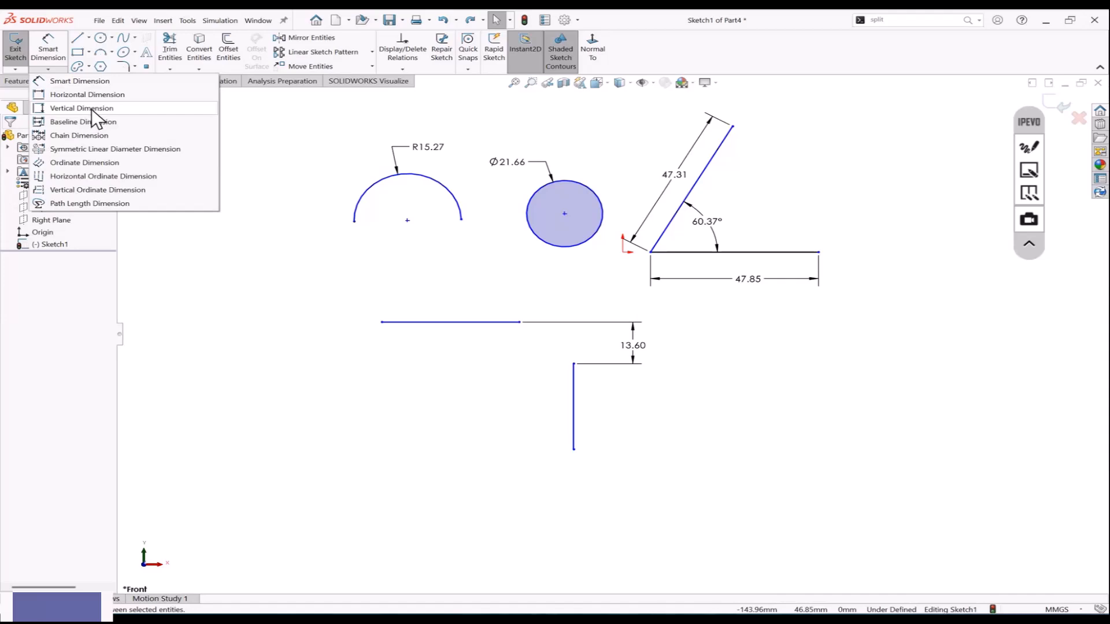
pyautogui.press('Escape')
pyautogui.click(632, 346)
pyautogui.press('Delete')
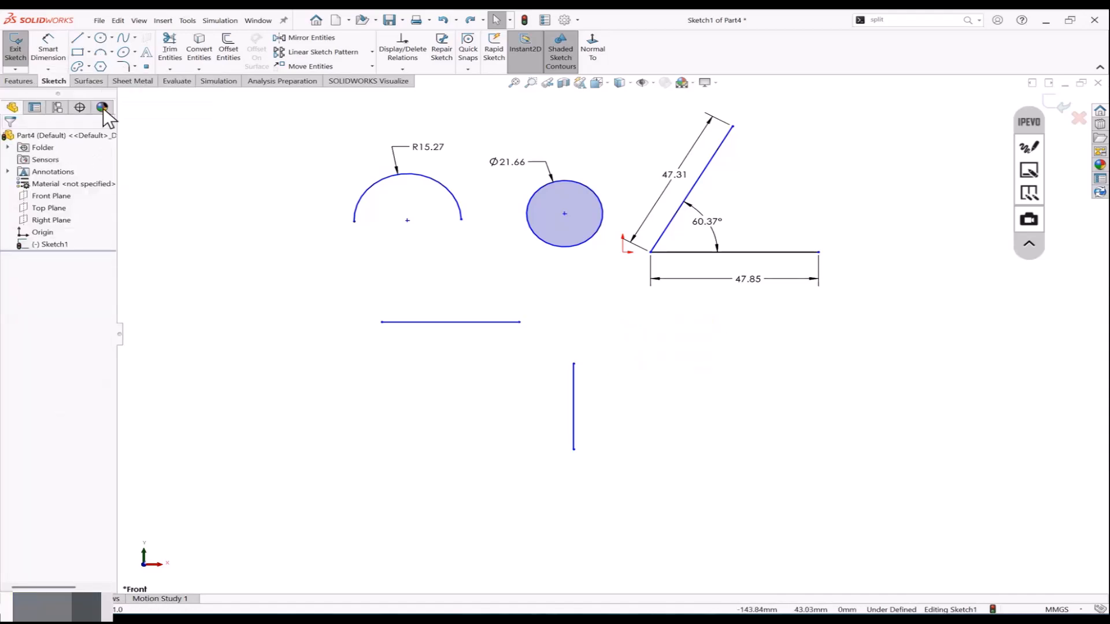
# Step: Add a Horizontal Dimension between the horizontal line's right endpoint and the vertical line's upper endpoint, keeping the drawn distance
pyautogui.click(49, 69)
pyautogui.click(57, 82)
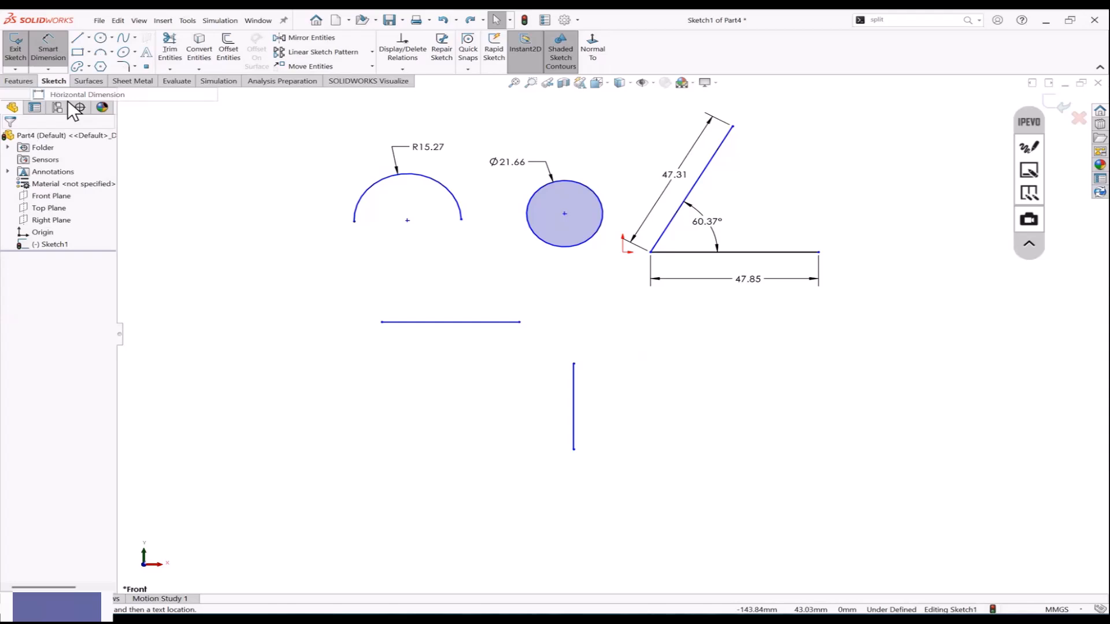
pyautogui.click(519, 322)
pyautogui.click(573, 363)
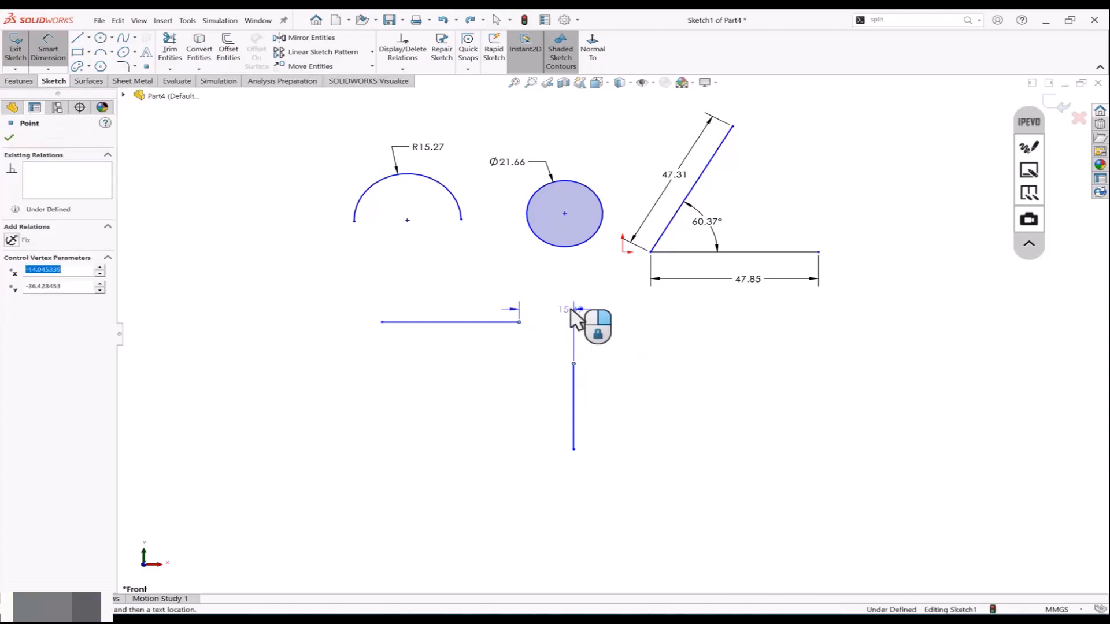
pyautogui.click(556, 300)
pyautogui.click(491, 277)
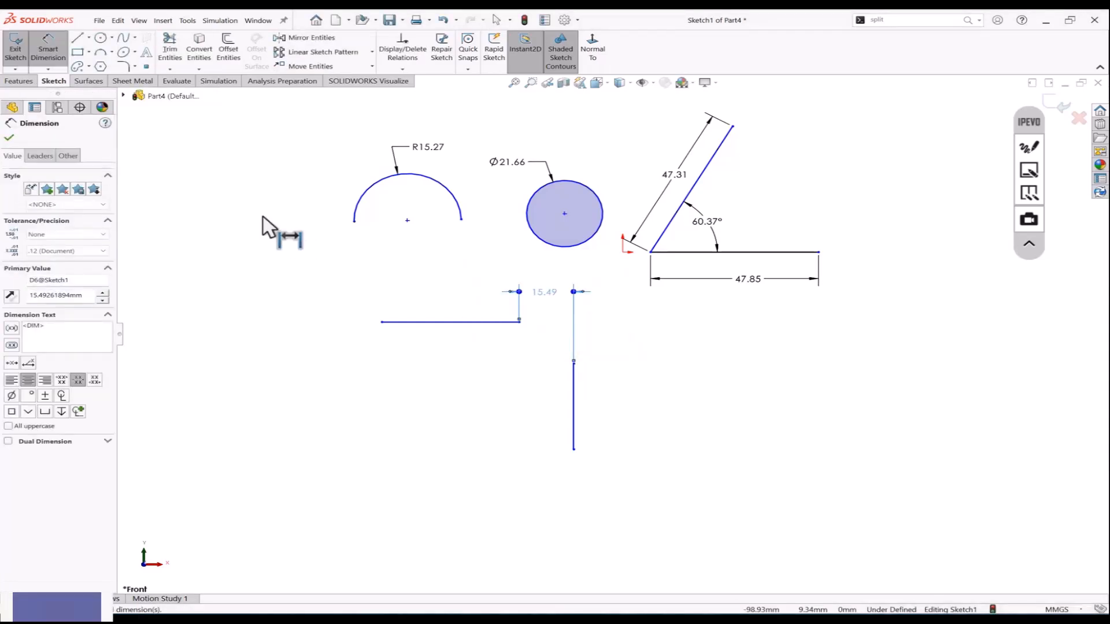
pyautogui.press('Escape')
# Step: Add a Vertical Dimension between the same two line endpoints, placed to the right, keeping the drawn distance
pyautogui.click(49, 69)
pyautogui.click(63, 109)
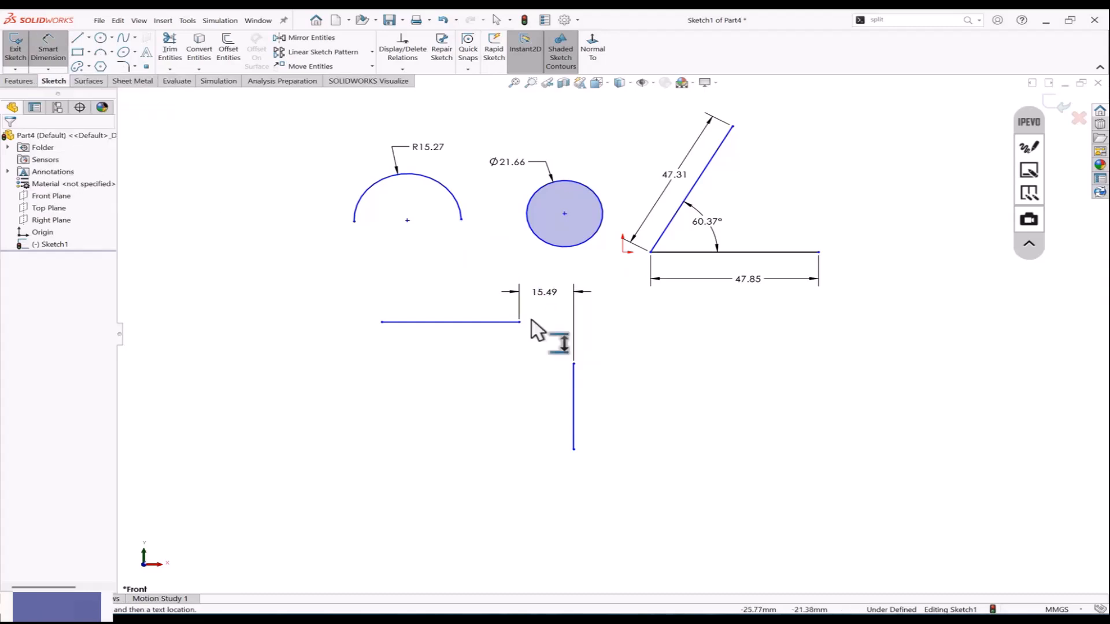
pyautogui.click(519, 322)
pyautogui.click(573, 363)
pyautogui.click(616, 353)
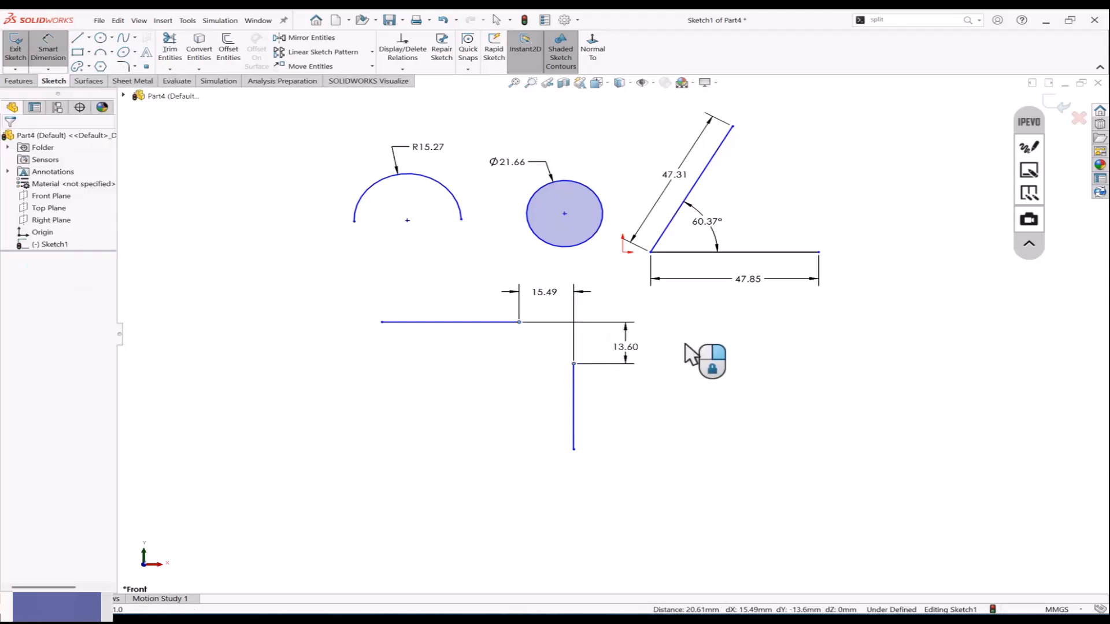
pyautogui.click(545, 342)
pyautogui.press('Escape')
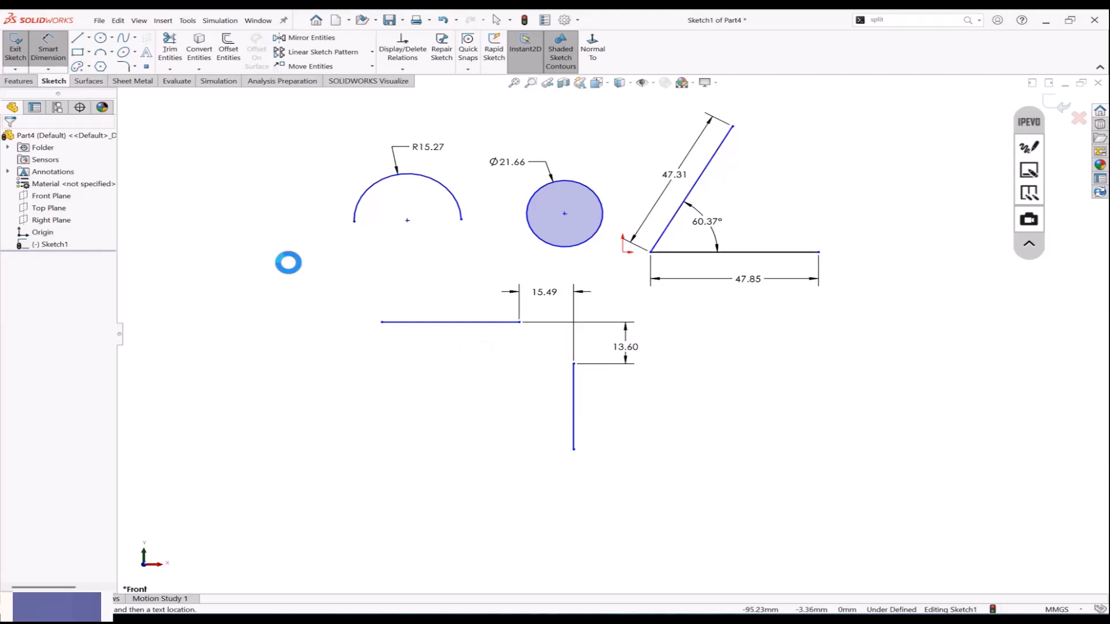
# Step: Delete all lines, the circle, the arc and their dimensions from the sketch
pyautogui.click(56, 70)
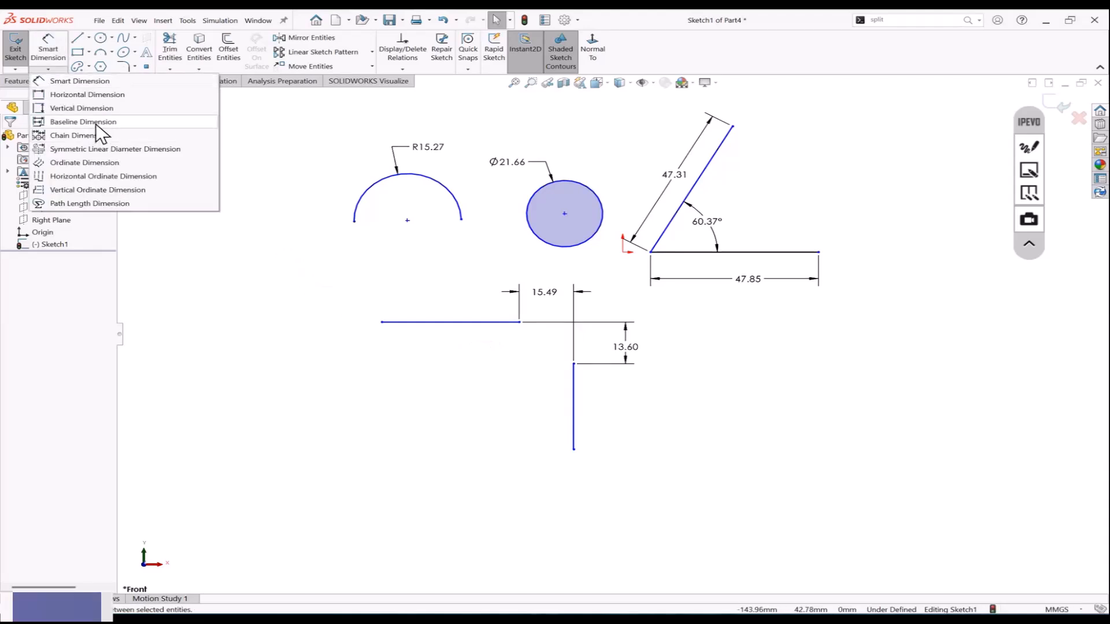
pyautogui.scroll(1, 683, 249)
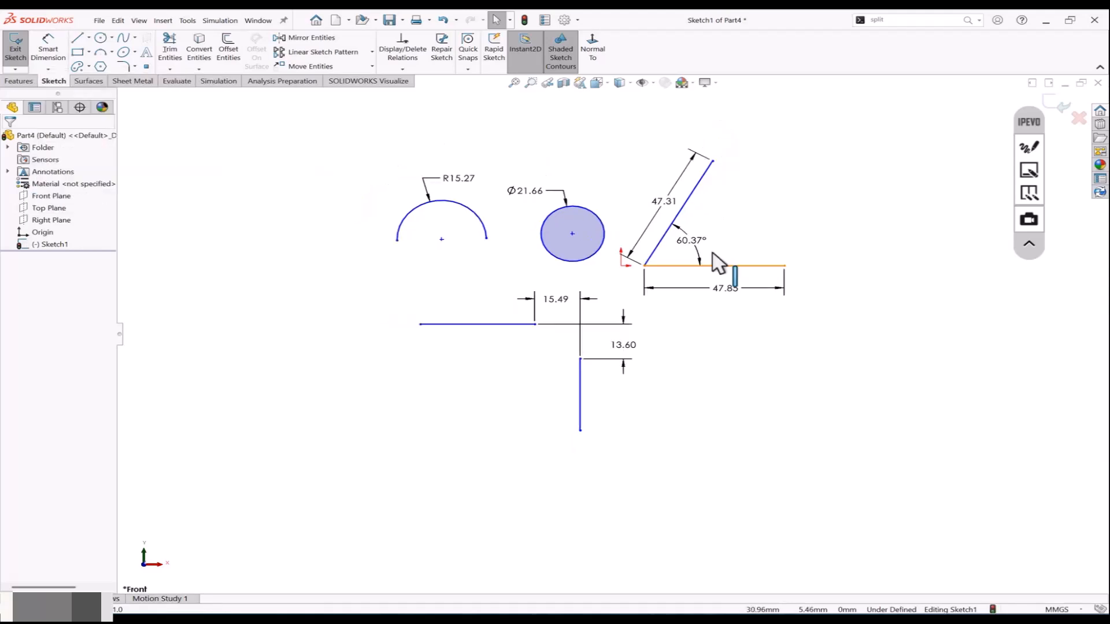
pyautogui.moveTo(823, 152); pyautogui.dragTo(359, 448)
pyautogui.press('Delete')
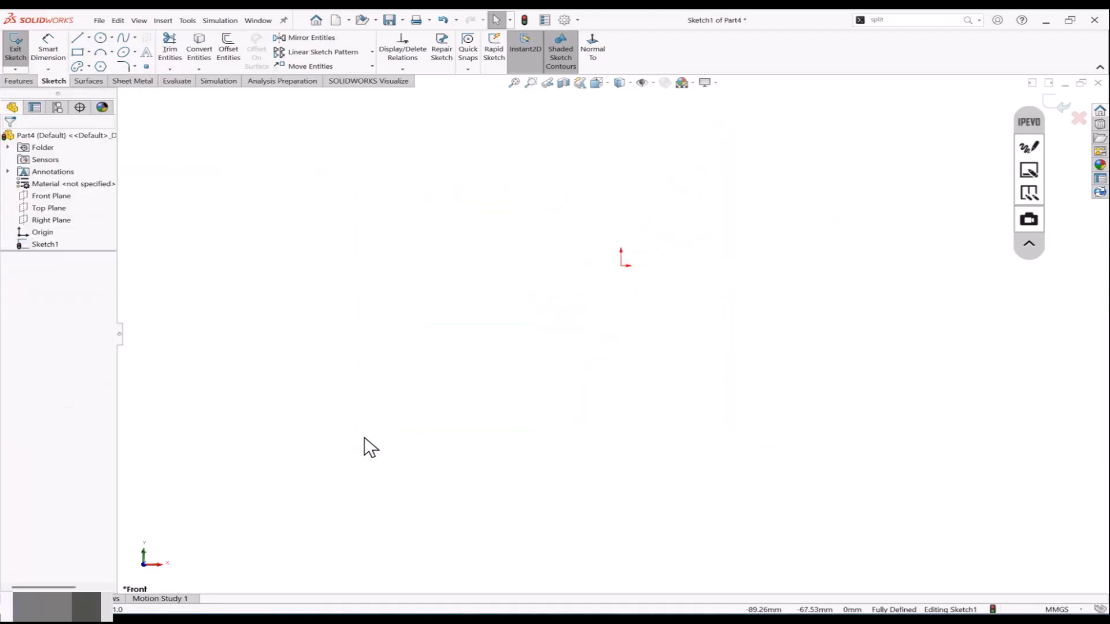
# Step: Sketch a closed three-step staircase profile from the origin, descending to the right, about 69.4 mm wide overall
pyautogui.click(78, 38)
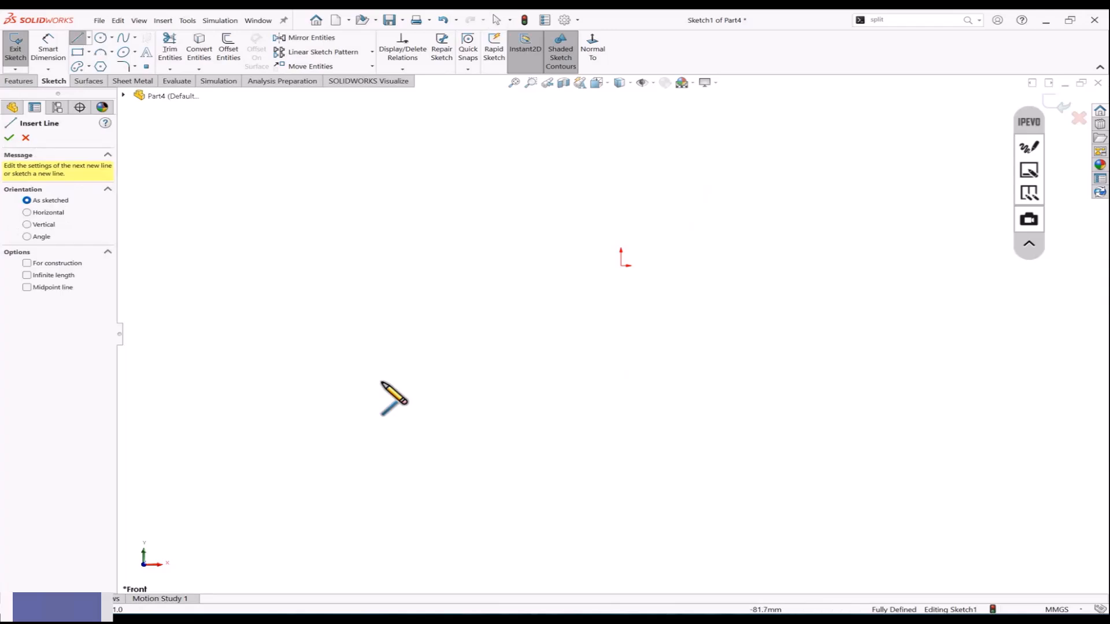
pyautogui.click(502, 370)
pyautogui.click(502, 237)
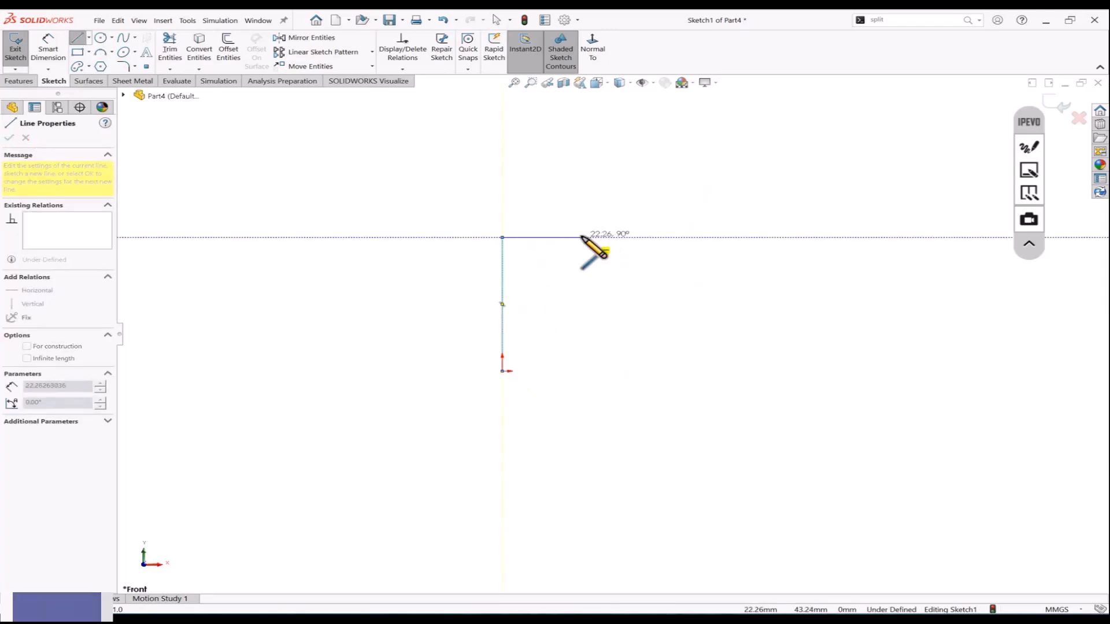
pyautogui.click(585, 237)
pyautogui.click(585, 283)
pyautogui.click(672, 284)
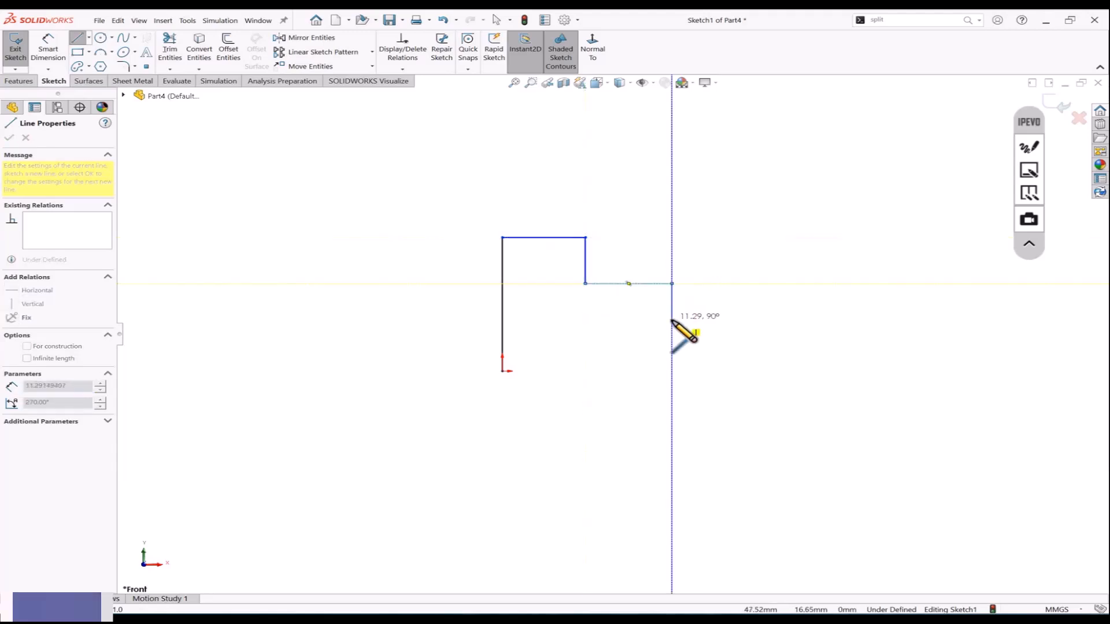
pyautogui.click(672, 325)
pyautogui.click(750, 324)
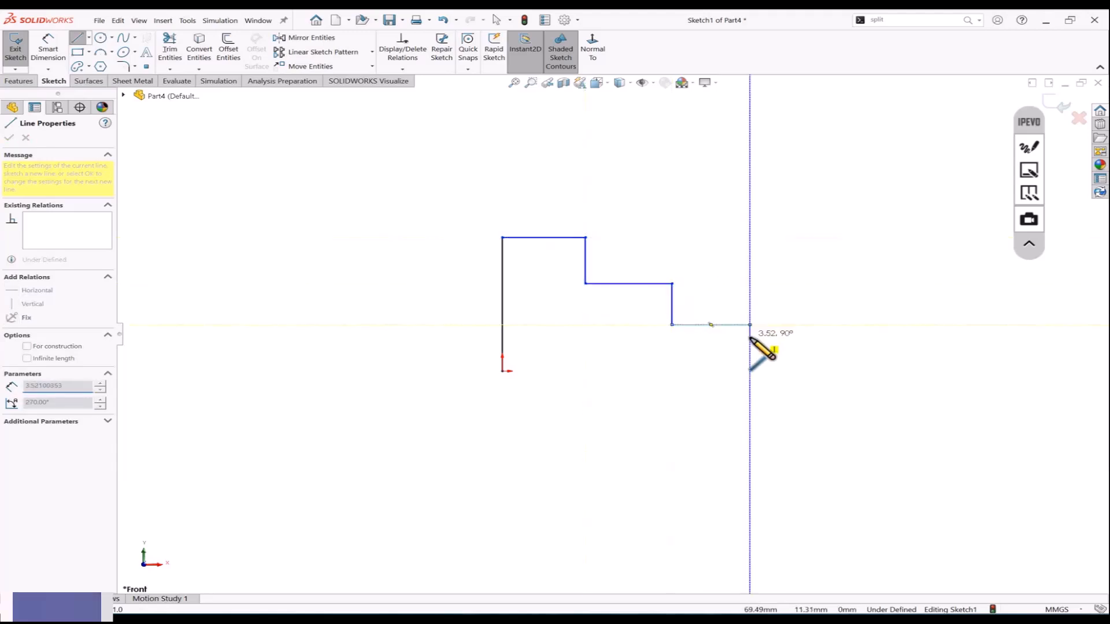
pyautogui.click(750, 371)
pyautogui.click(502, 370)
pyautogui.press('Escape')
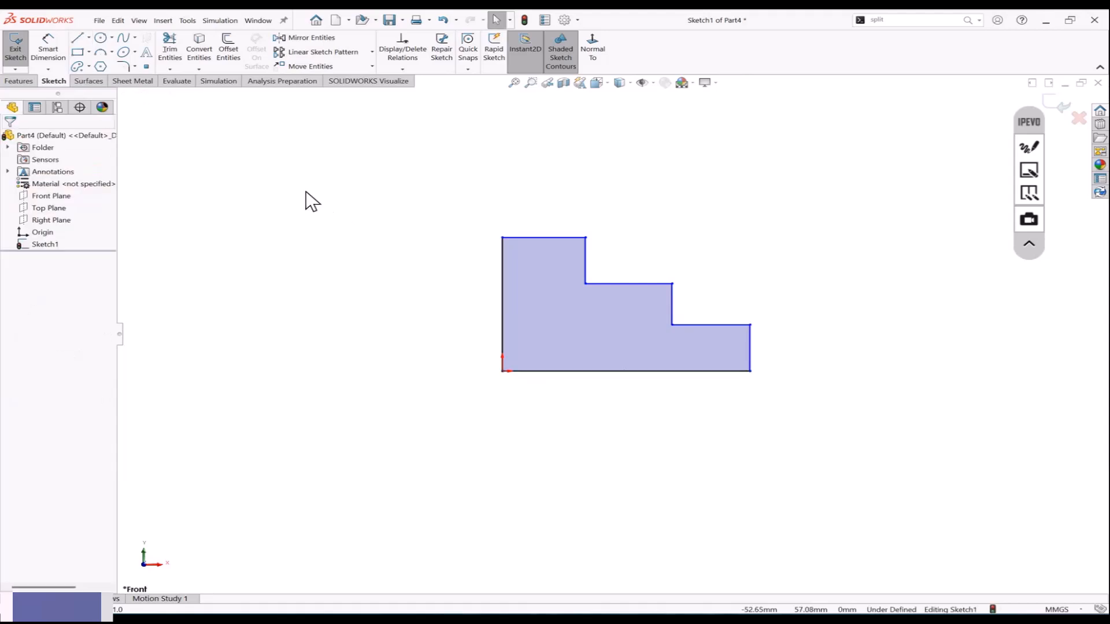
# Step: Add Baseline Dimensions from the profile's left edge to the three vertical edges of the steps
pyautogui.click(48, 69)
pyautogui.click(78, 119)
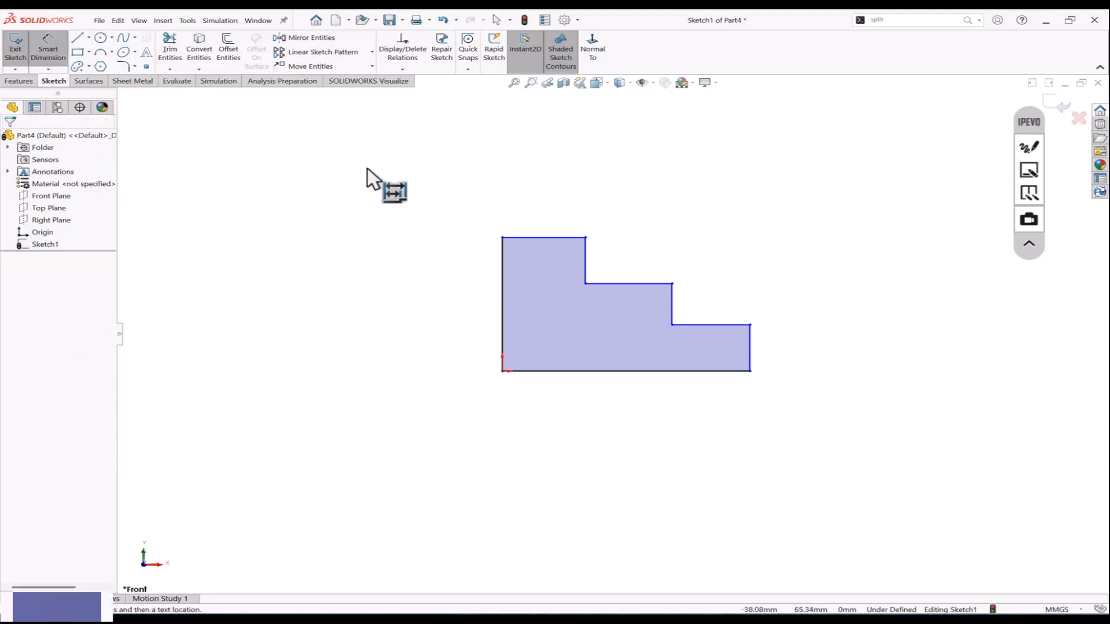
pyautogui.click(502, 267)
pyautogui.click(586, 258)
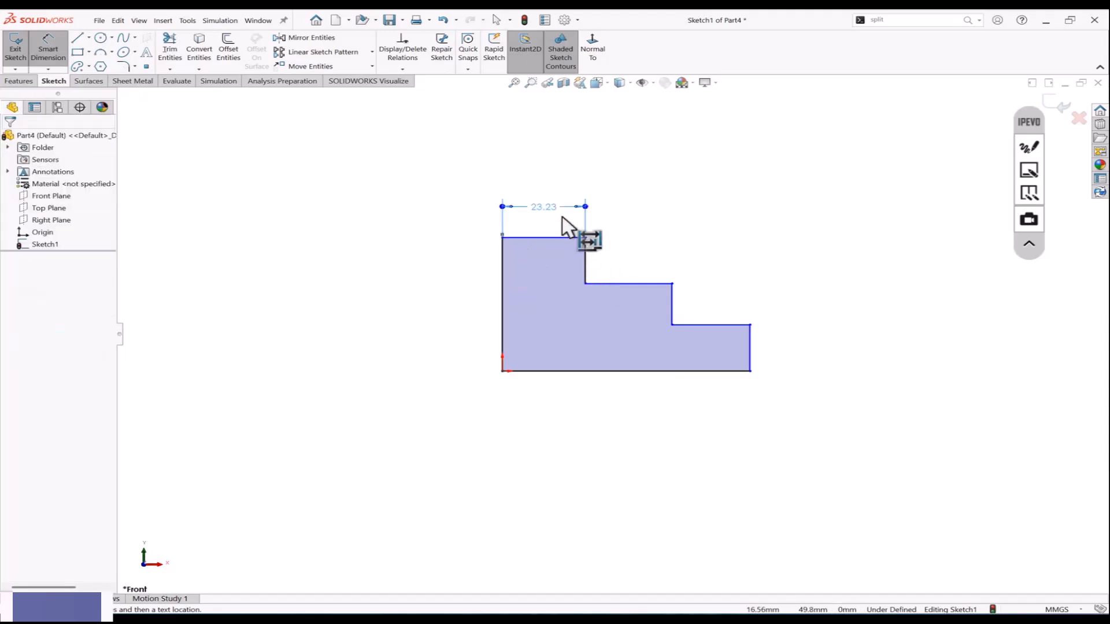
pyautogui.click(673, 302)
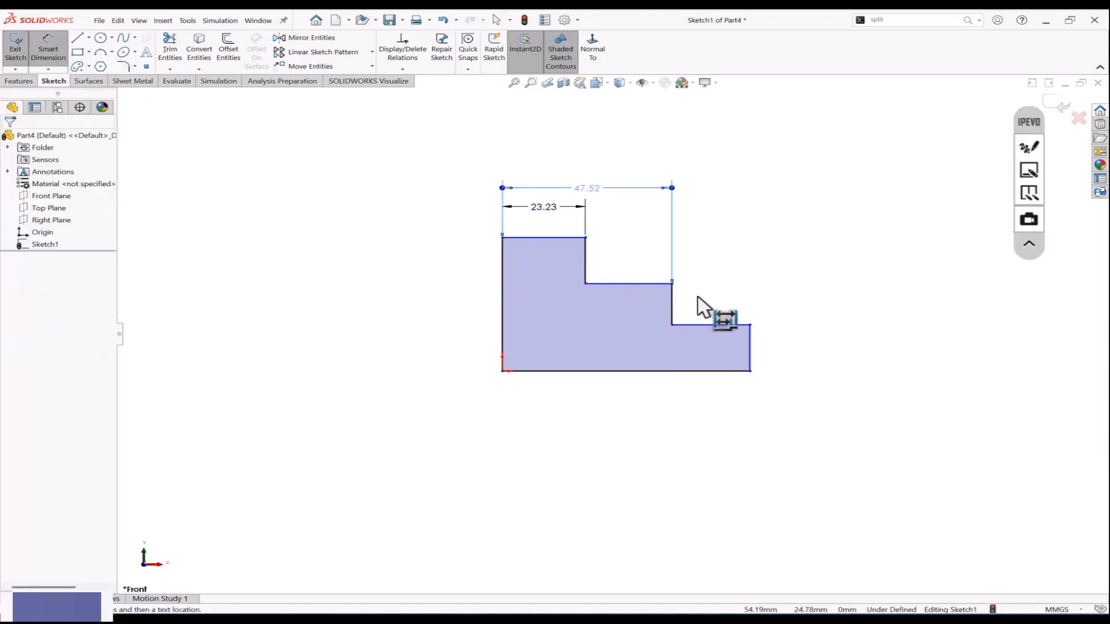
pyautogui.click(752, 350)
pyautogui.press('Escape')
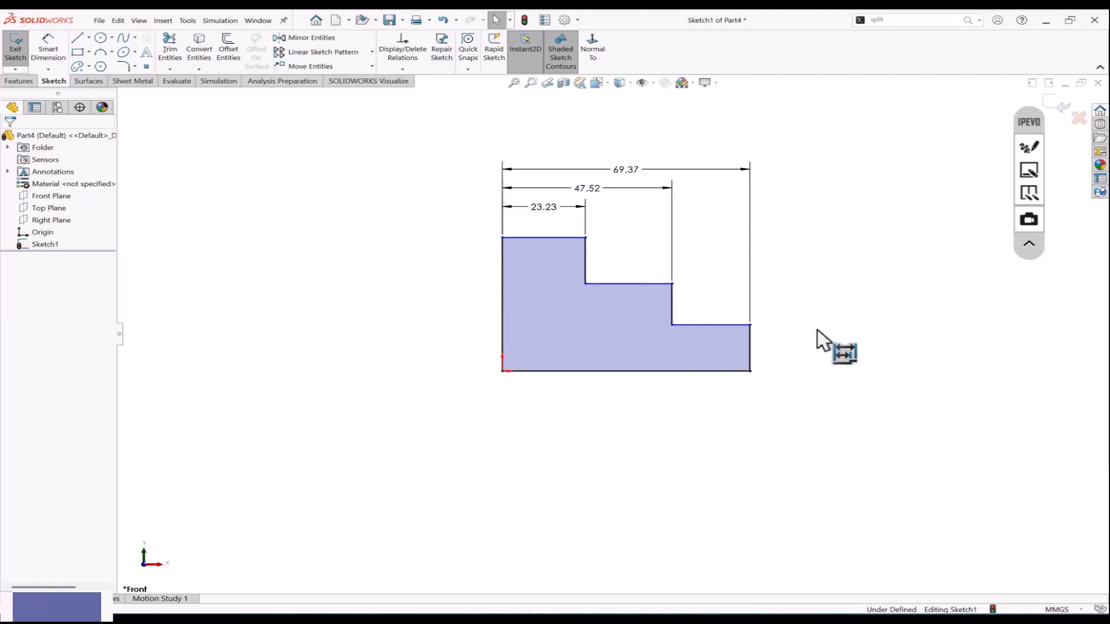
# Step: Delete the three baseline dimensions above the staircase profile
pyautogui.moveTo(794, 137); pyautogui.dragTo(532, 234)
pyautogui.press('Delete')
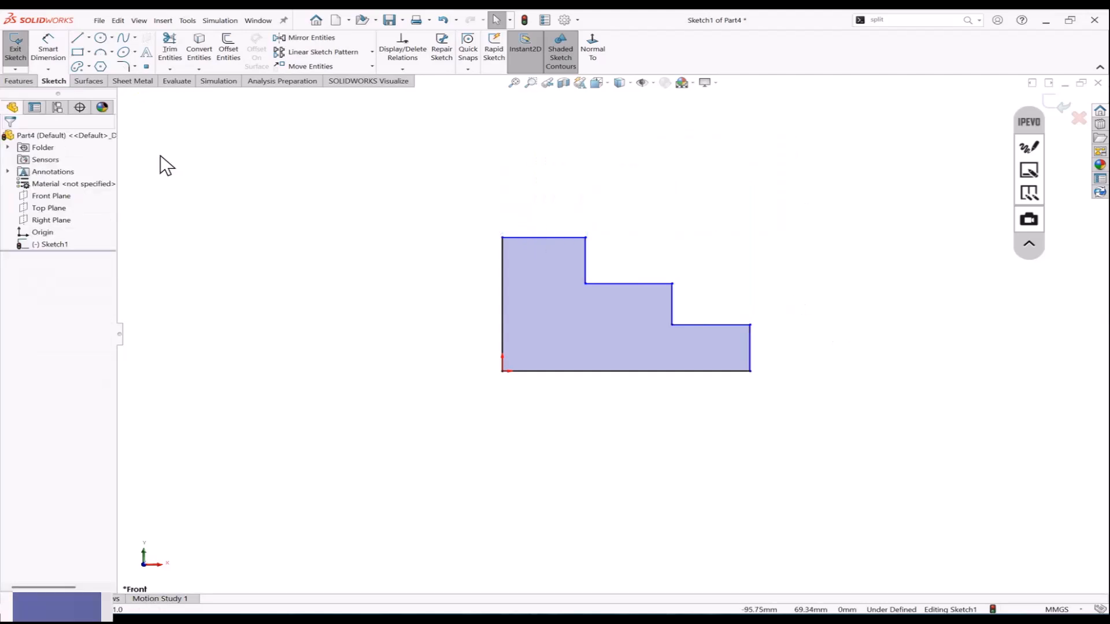
# Step: Add Chain Dimensions across the staircase profile, from its left edge through the vertical edges of all three steps
pyautogui.click(49, 69)
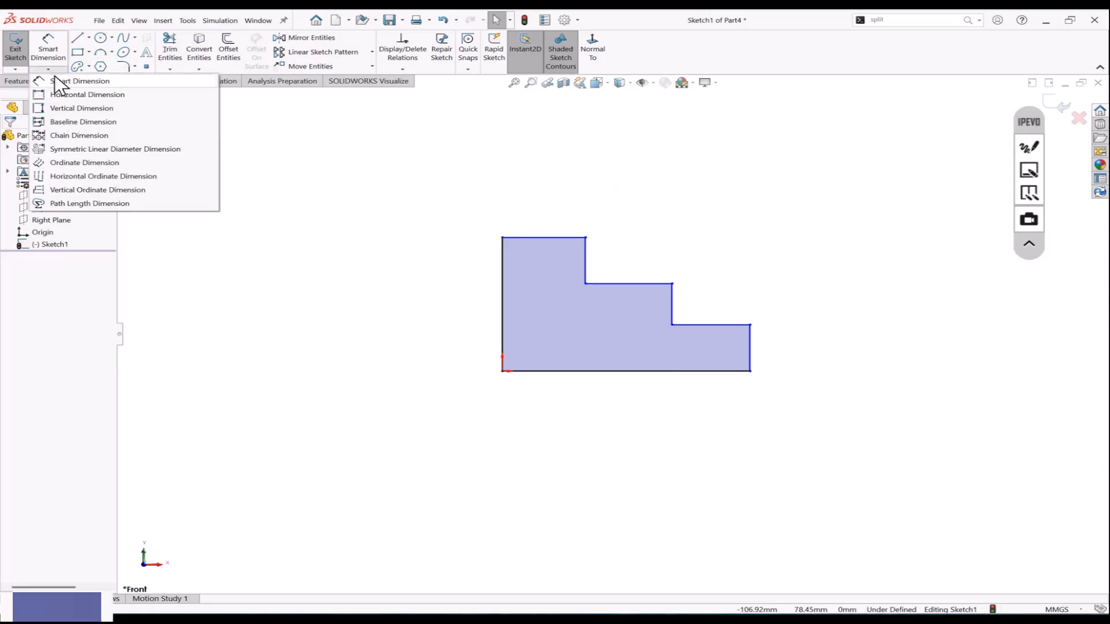
pyautogui.click(78, 137)
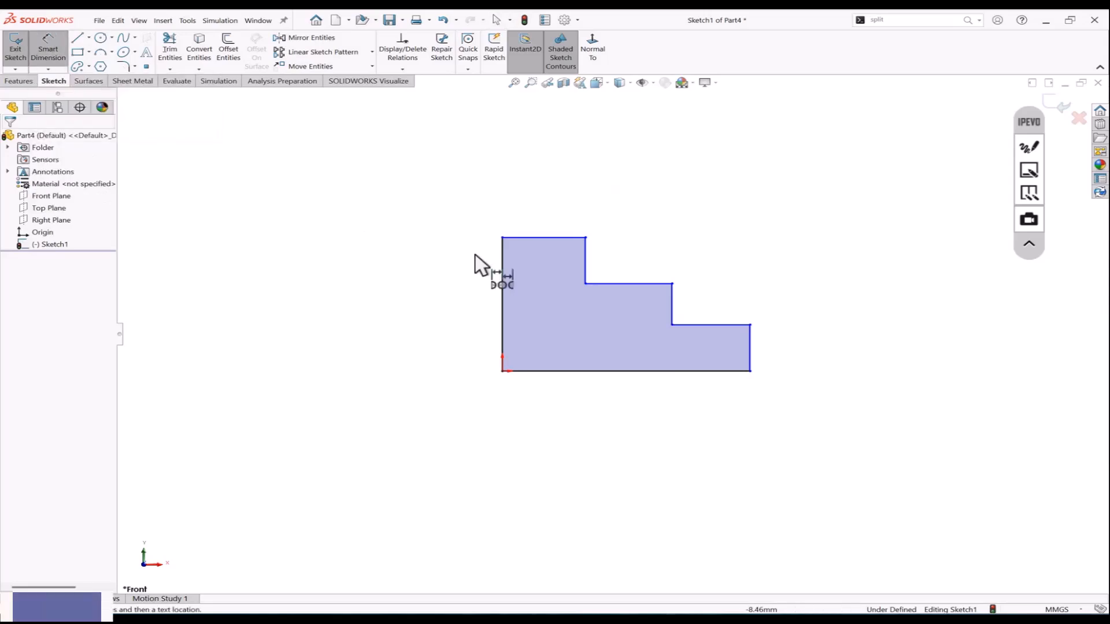
pyautogui.click(569, 239)
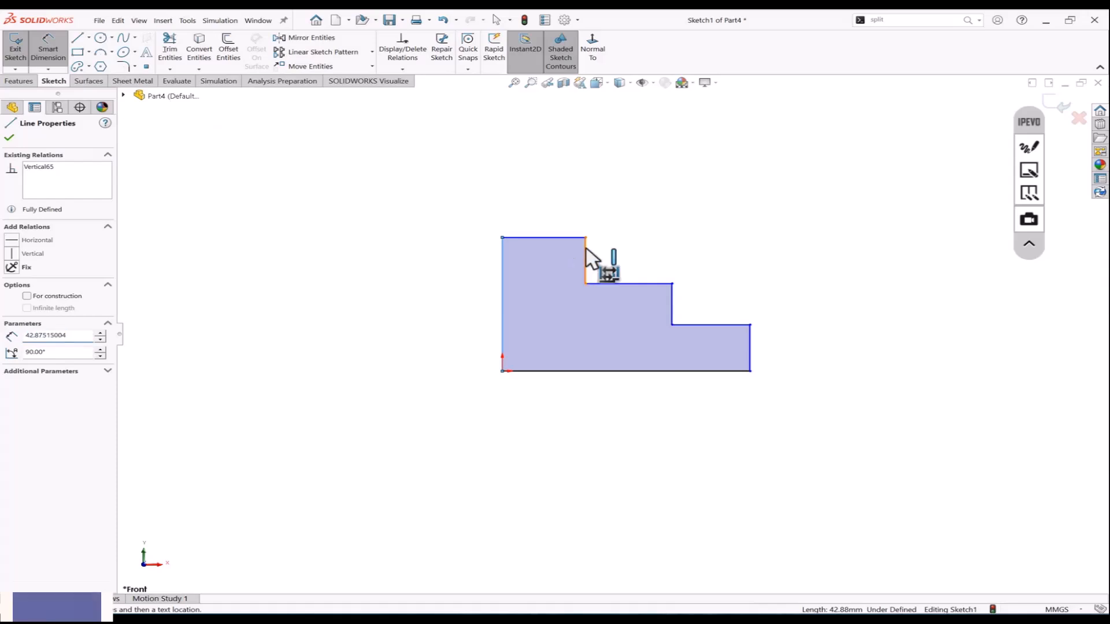
pyautogui.click(578, 245)
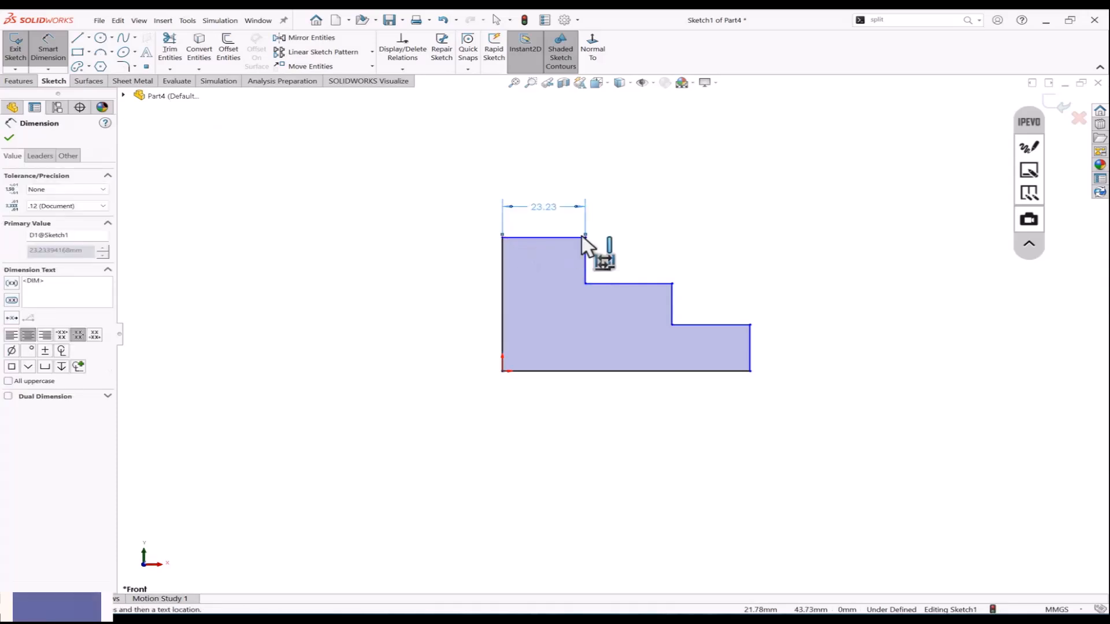
pyautogui.click(673, 295)
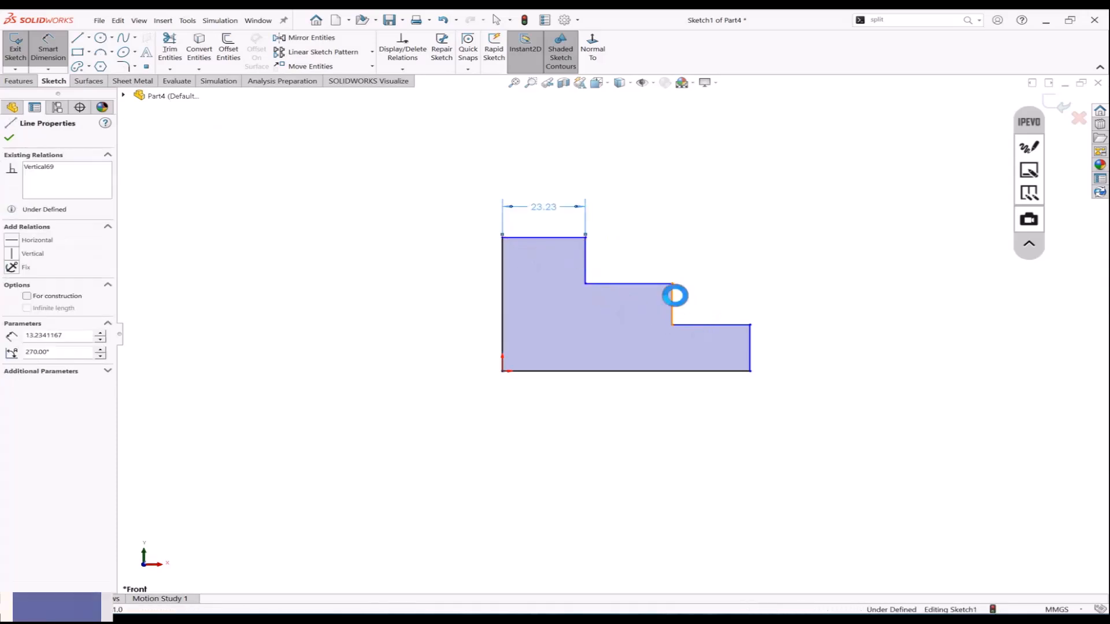
pyautogui.click(752, 346)
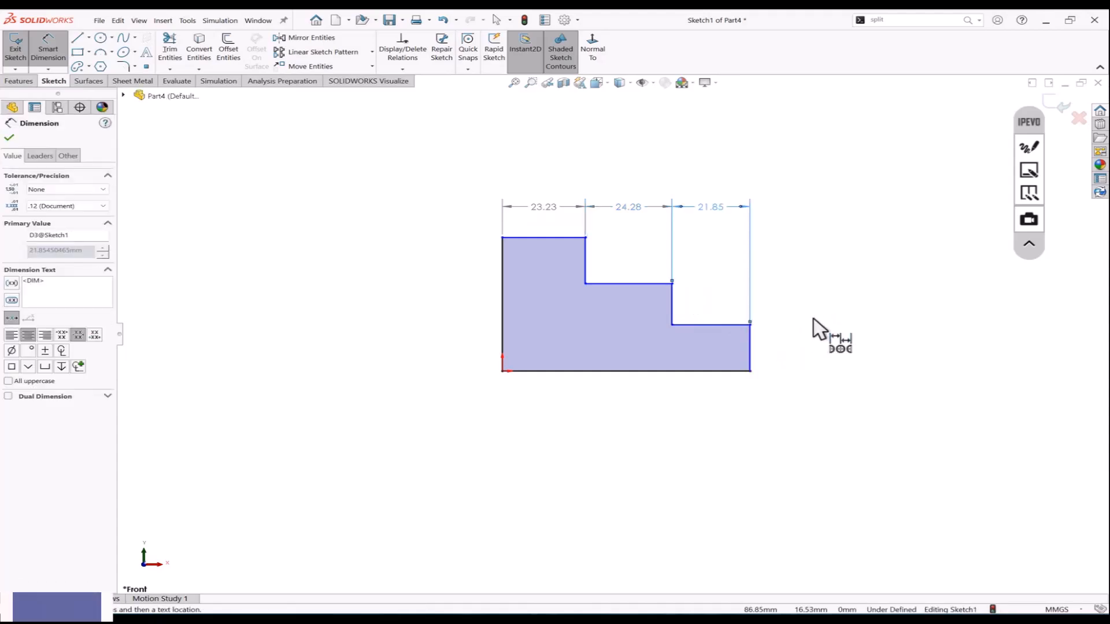
pyautogui.press('Escape')
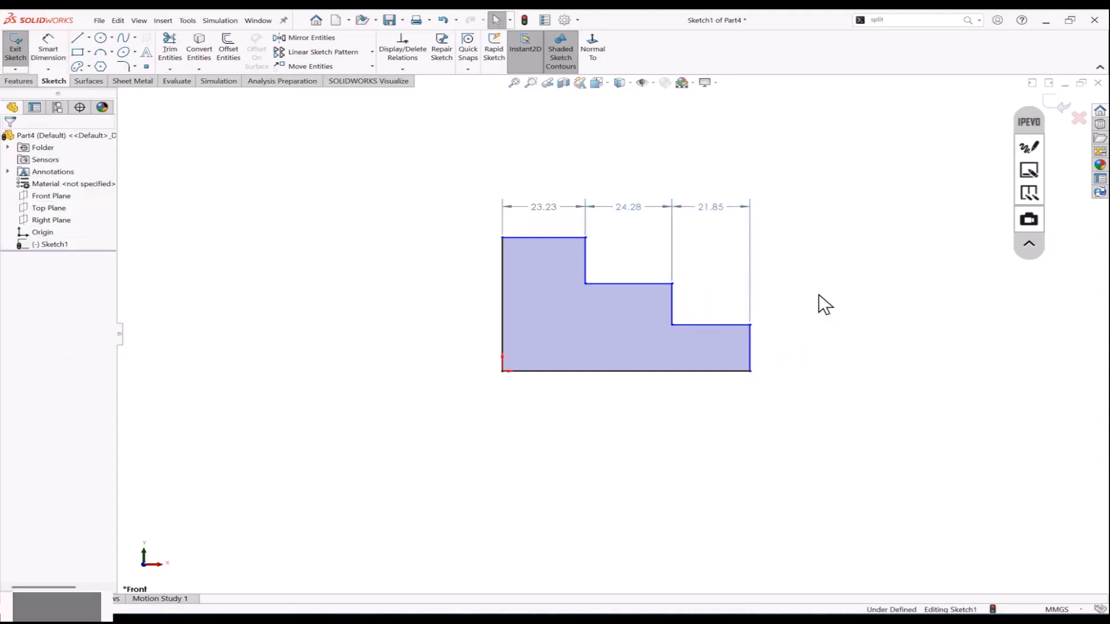
# Step: Undo the chain dimensions above the staircase profile
pyautogui.hotkey('ctrl', 'z')
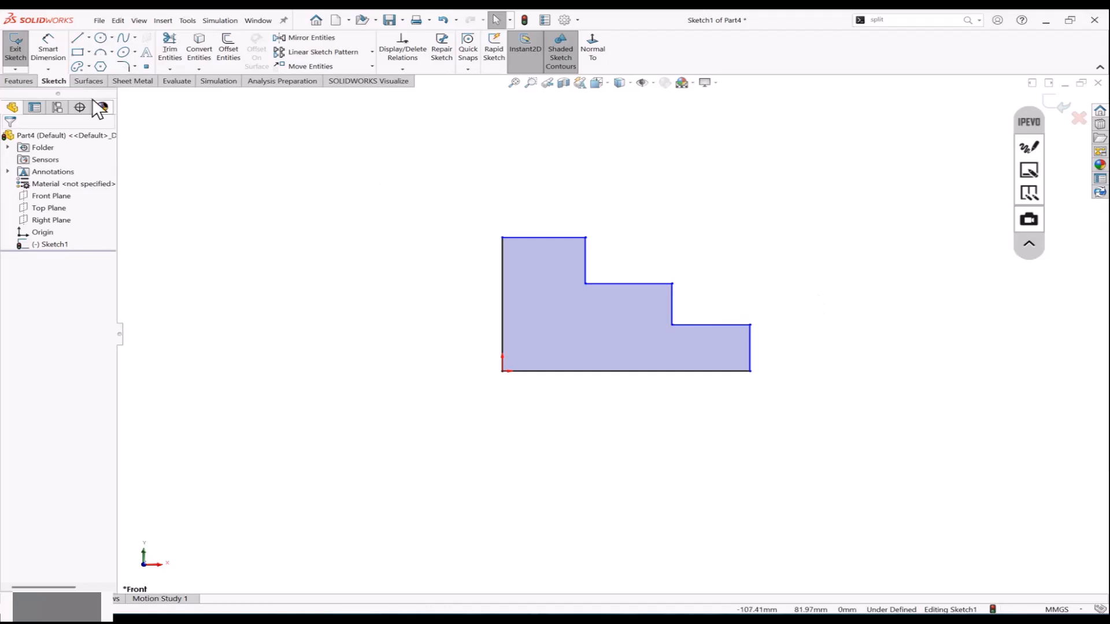
pyautogui.click(54, 70)
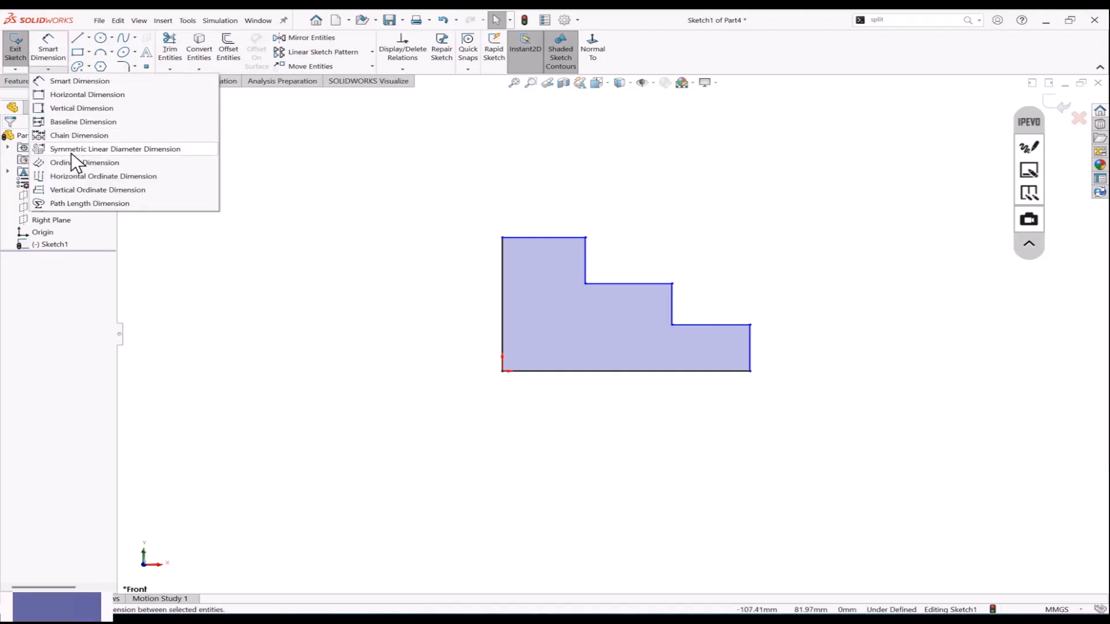
pyautogui.click(474, 146)
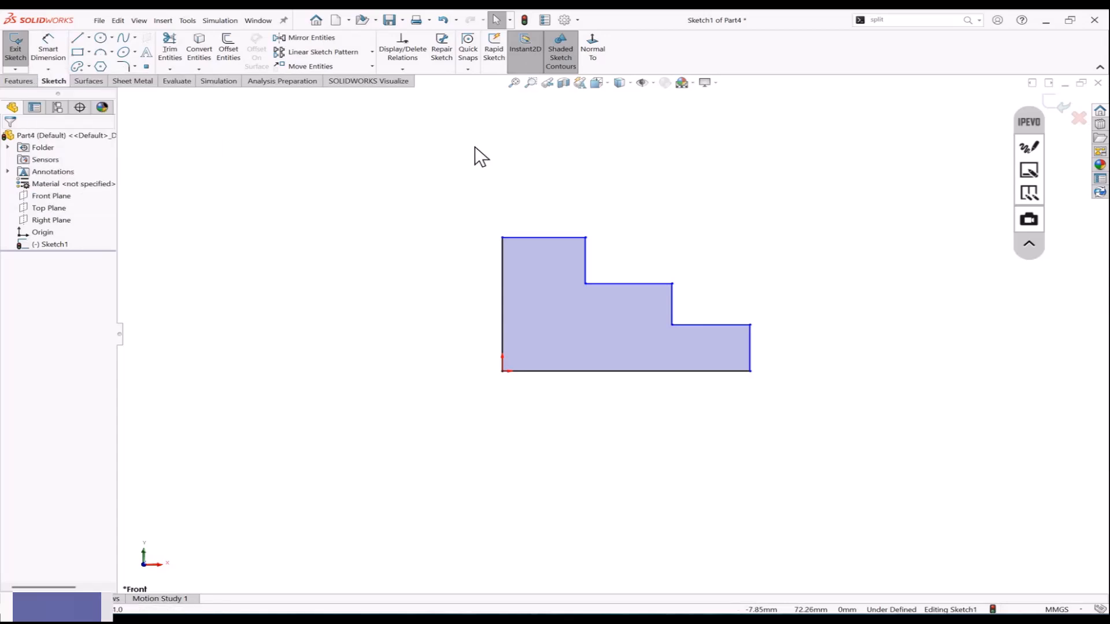
# Step: Sketch a vertical centerline about 135 mm long in line with the profile's left edge, extending above and below it
pyautogui.press('z')
pyautogui.press('z')
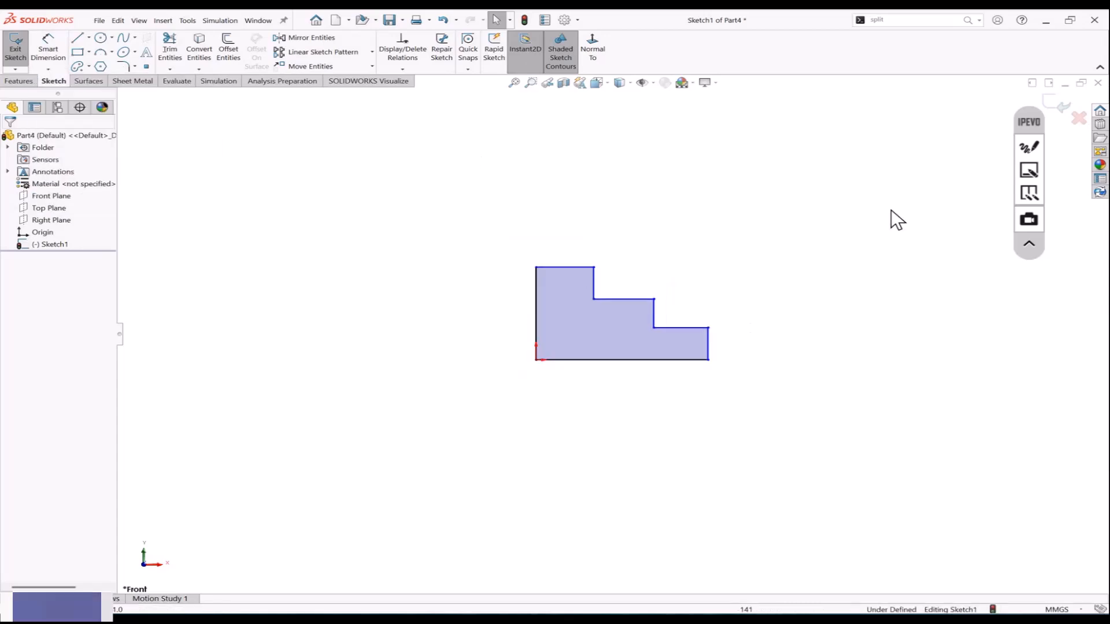
pyautogui.click(88, 38)
pyautogui.click(98, 67)
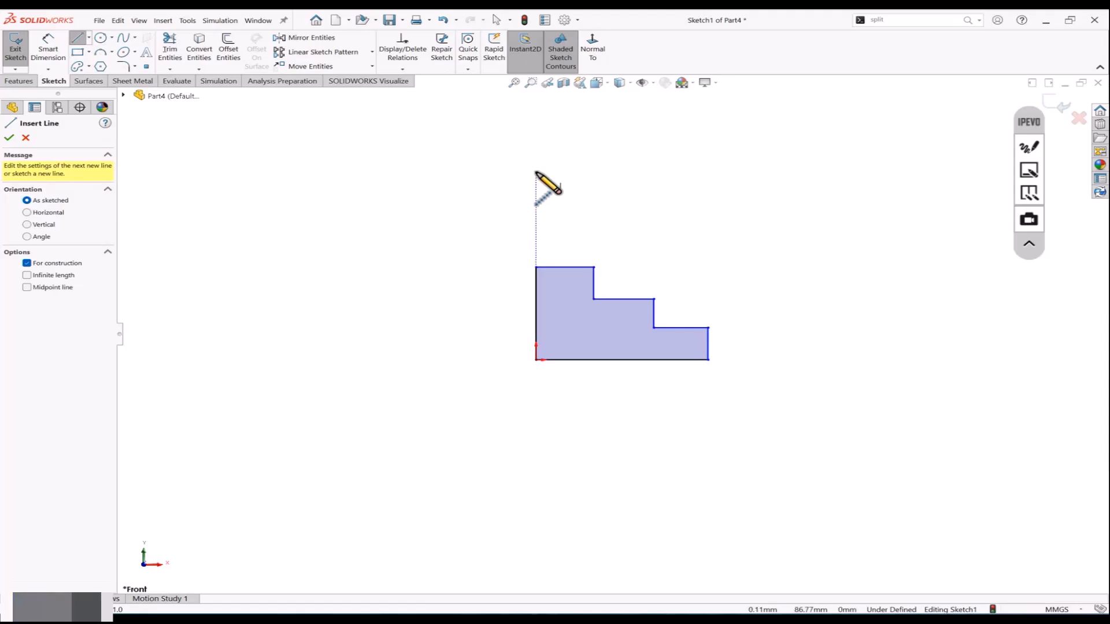
pyautogui.click(536, 172)
pyautogui.click(536, 463)
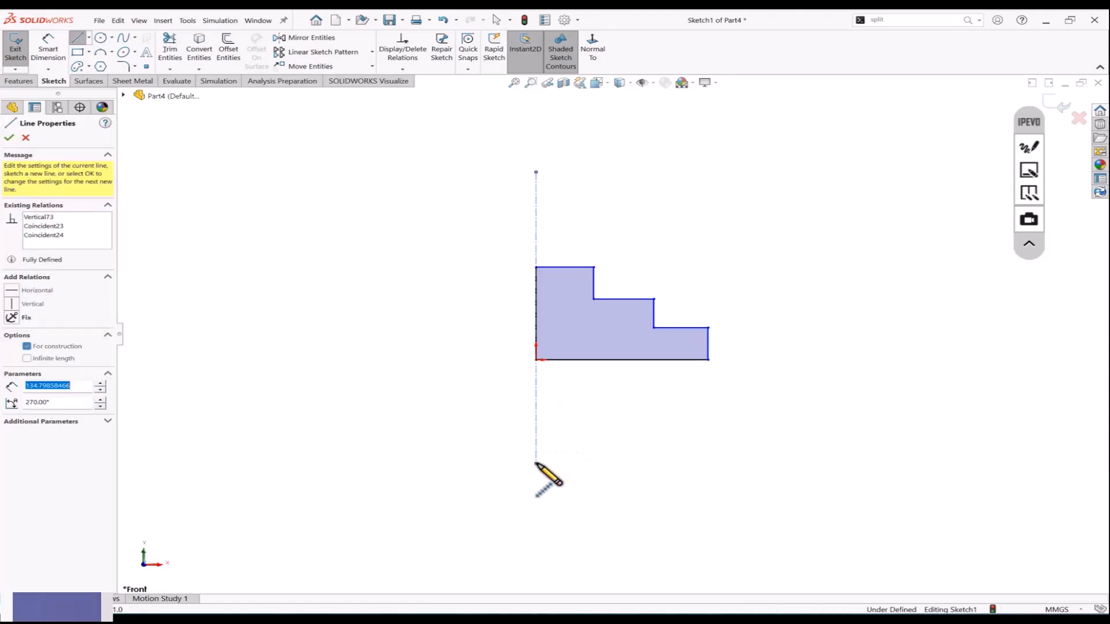
pyautogui.press('Escape')
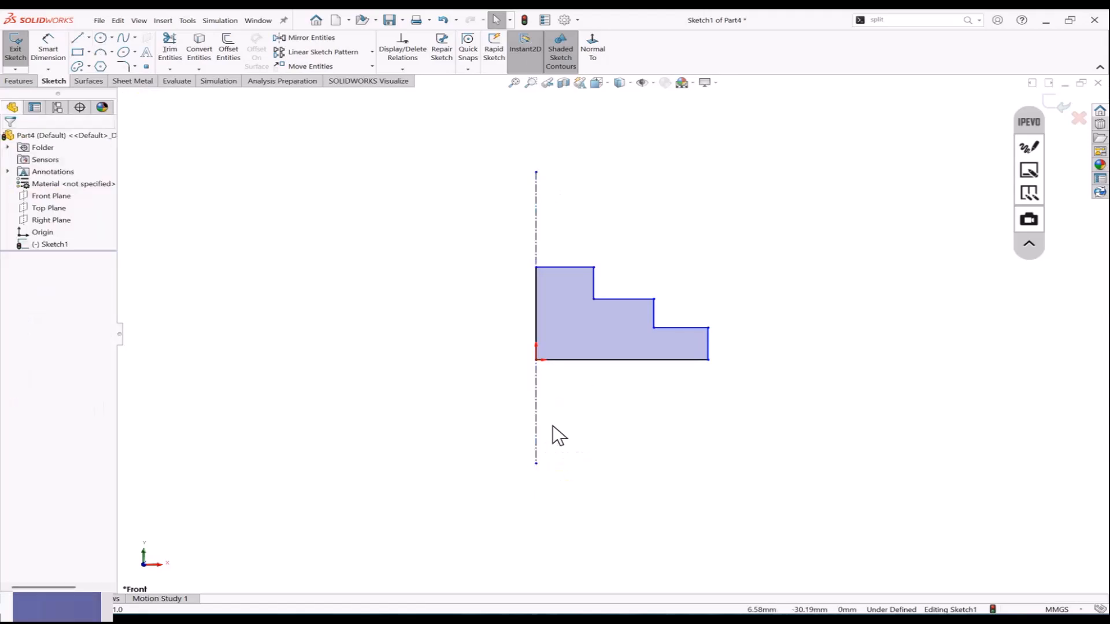
pyautogui.click(1030, 149)
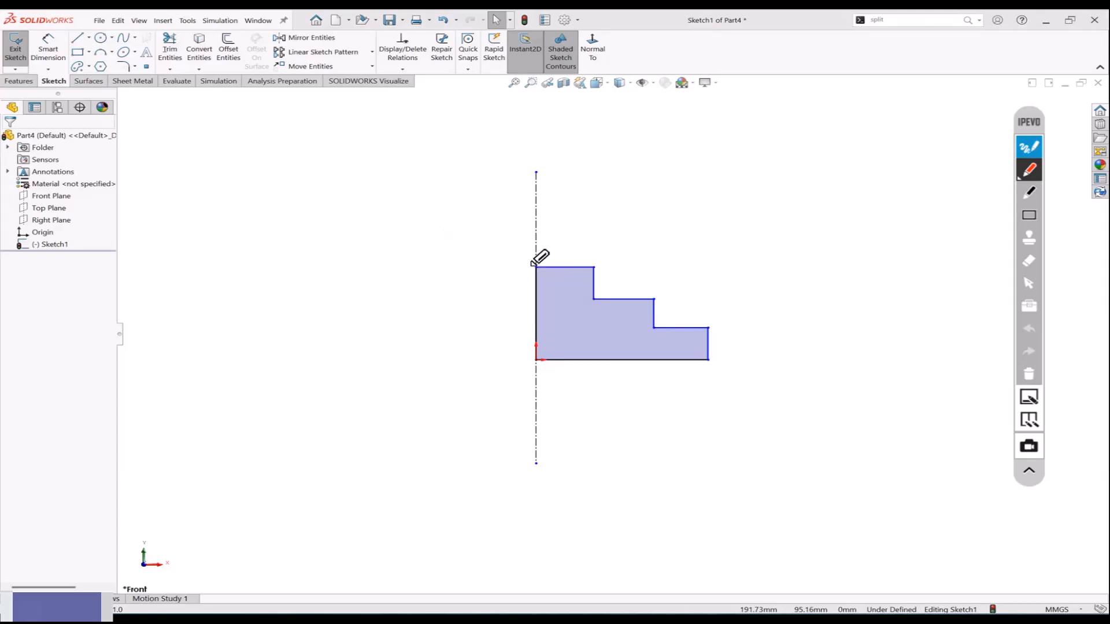
pyautogui.click(1027, 149)
# Step: Dimension the top step's horizontal edge with Smart Dimension and set it to 20 mm
pyautogui.click(48, 49)
pyautogui.click(564, 267)
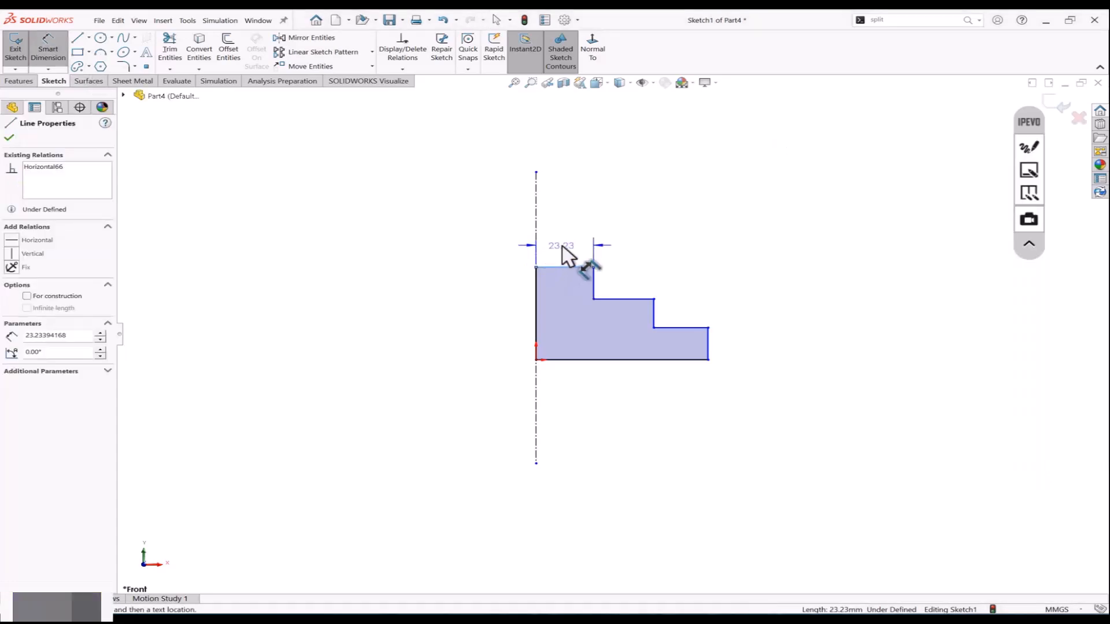
pyautogui.click(562, 247)
pyautogui.write('20')
pyautogui.press('Return')
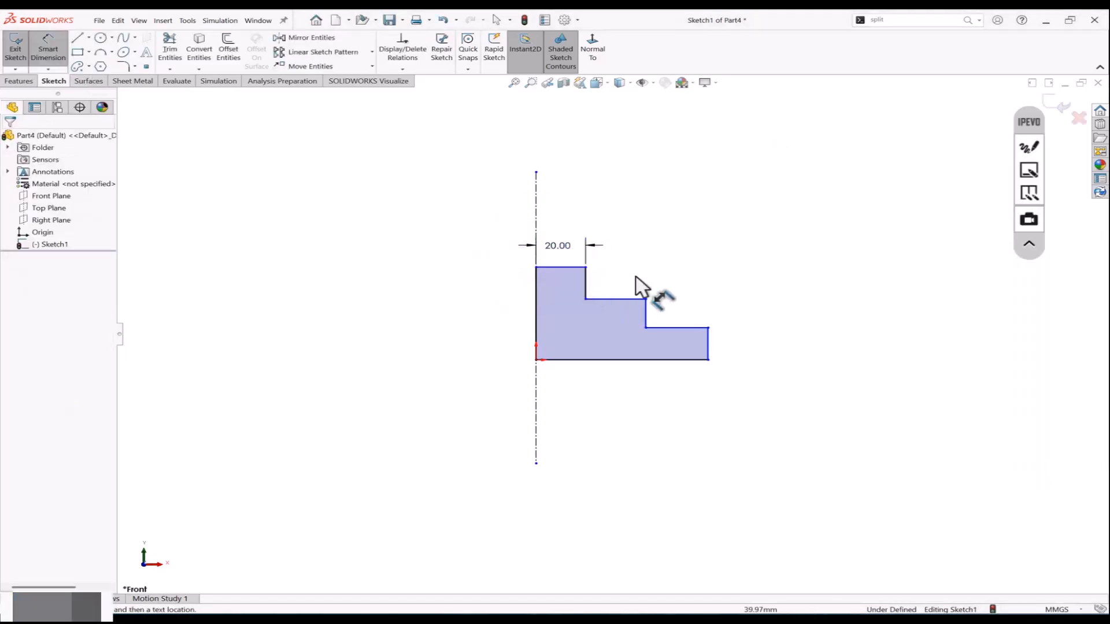
# Step: Dimension the horizontal edges of the middle and lowest steps, setting them to 25 mm and 30 mm
pyautogui.click(619, 298)
pyautogui.click(619, 284)
pyautogui.write('25')
pyautogui.press('Return')
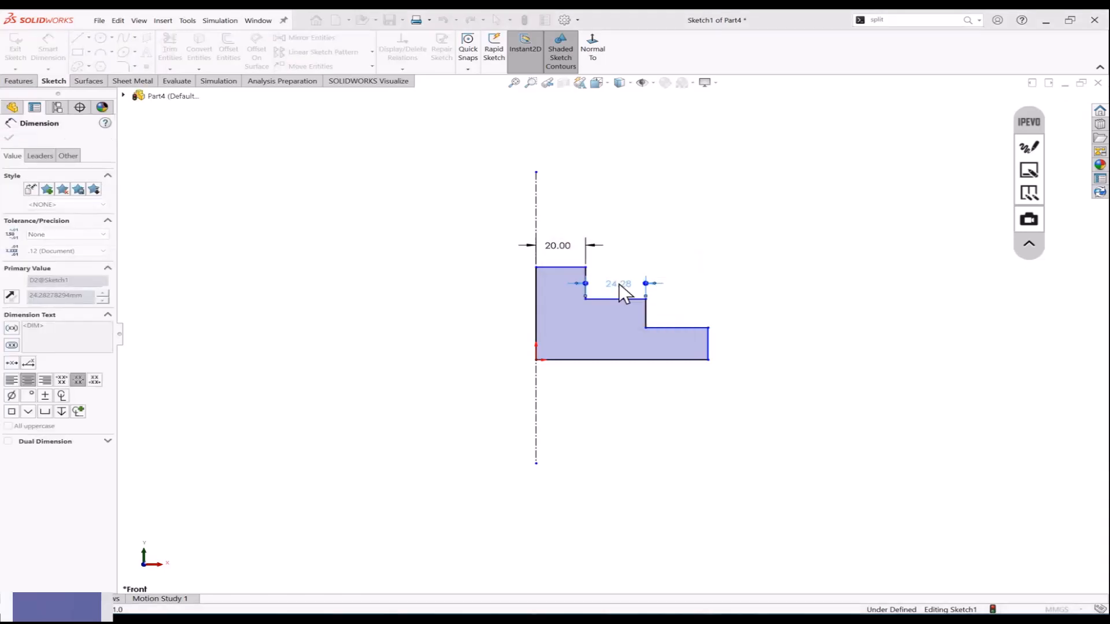
pyautogui.click(681, 328)
pyautogui.click(681, 311)
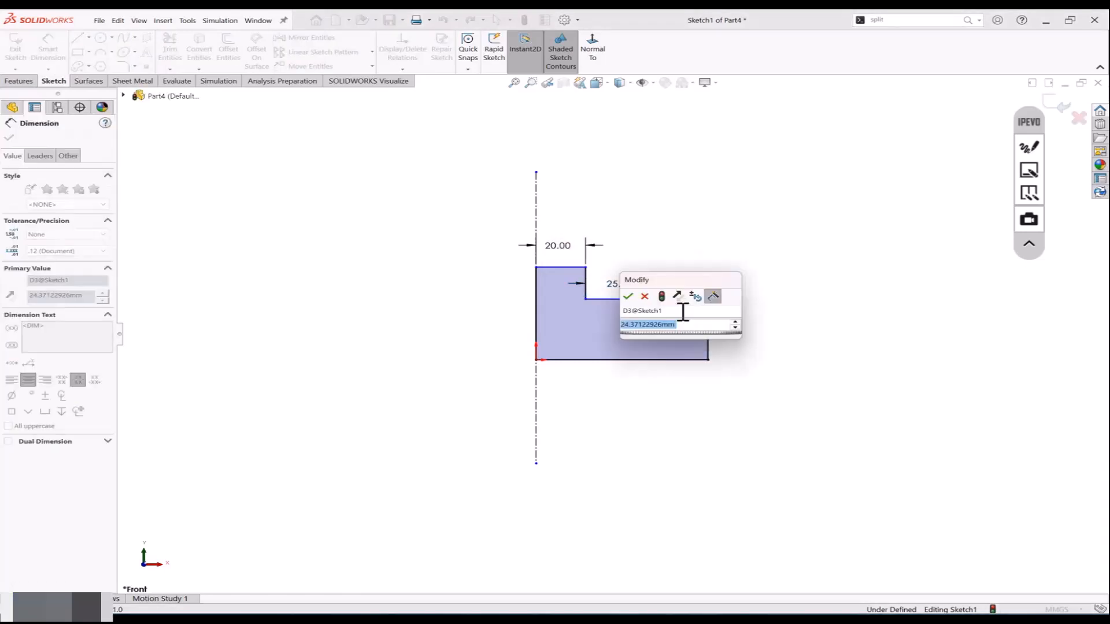
pyautogui.write('30')
pyautogui.press('Return')
pyautogui.press('Escape')
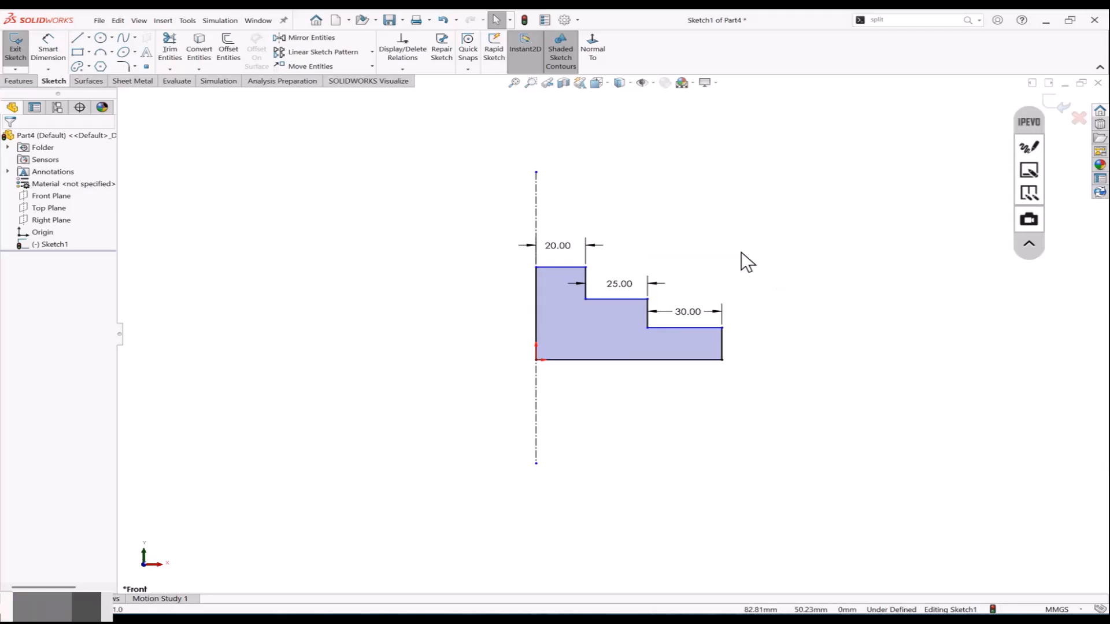
# Step: Delete the 30 mm, 25 mm and 20 mm dimensions from the staircase profile
pyautogui.moveTo(731, 260); pyautogui.dragTo(673, 314)
pyautogui.press('Delete')
pyautogui.moveTo(652, 252); pyautogui.dragTo(619, 279)
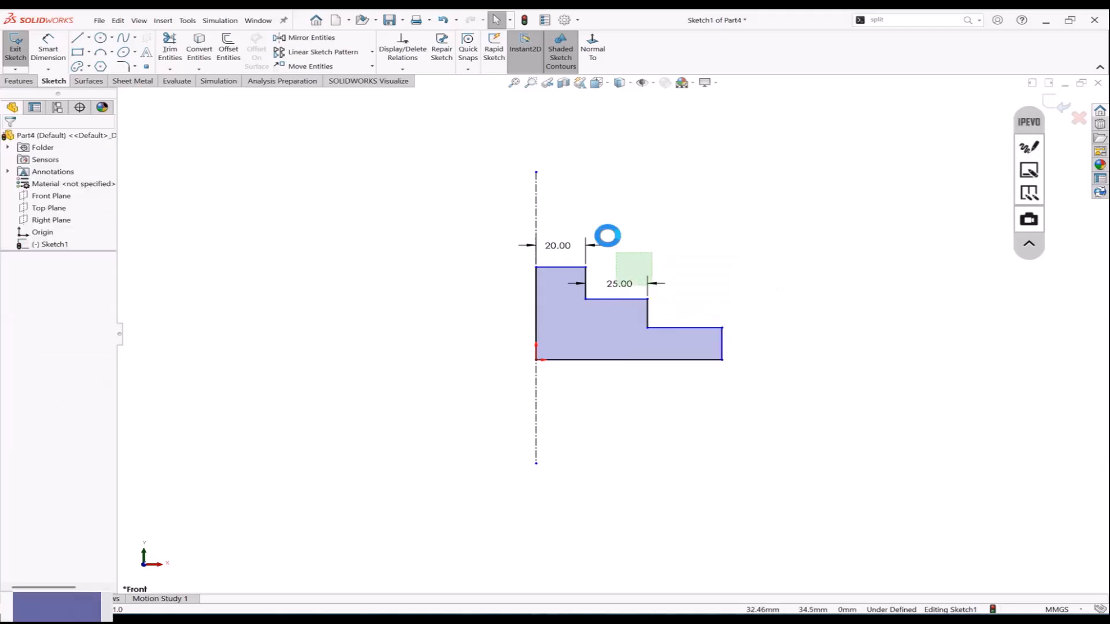
pyautogui.press('Delete')
pyautogui.moveTo(585, 219); pyautogui.dragTo(557, 248)
pyautogui.press('Delete')
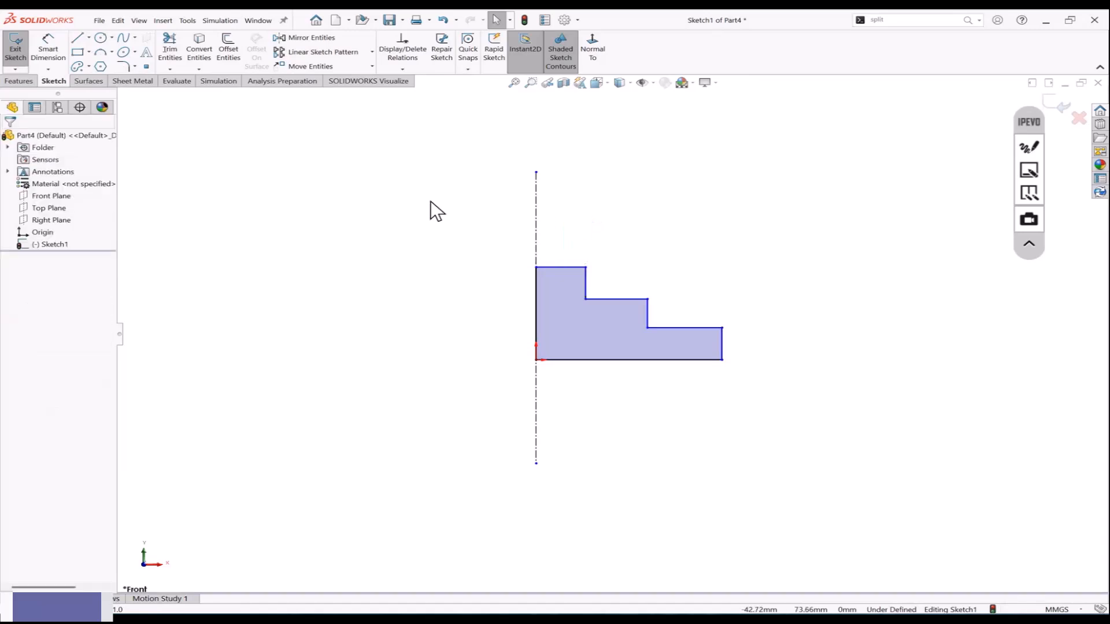
# Step: Annotate the top step freehand in red with its width mirrored across the centerline and the note φ40
pyautogui.click(1030, 148)
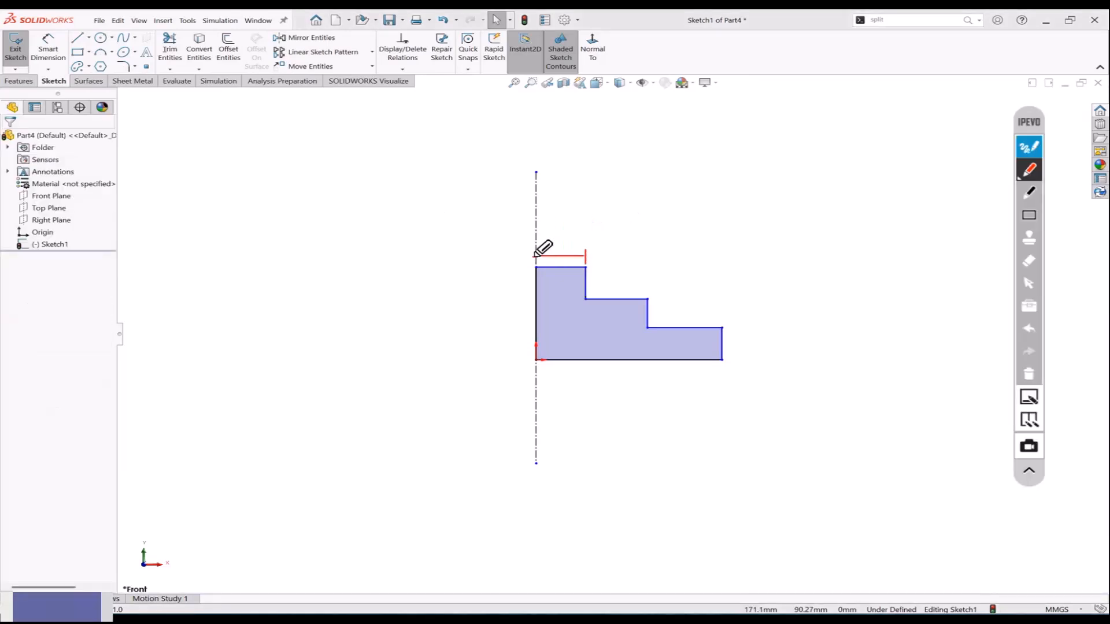
pyautogui.moveTo(534, 251); pyautogui.dragTo(534, 264)
pyautogui.moveTo(451, 258); pyautogui.dragTo(534, 259)
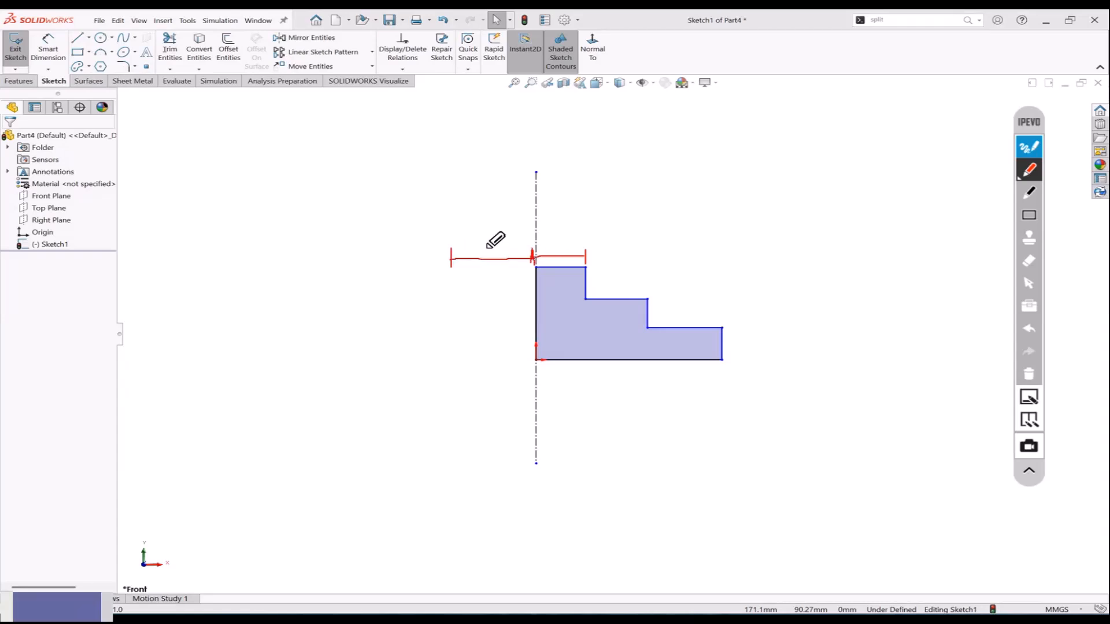
pyautogui.moveTo(482, 224)
pyautogui.mouseDown()
pyautogui.moveTo(507, 230)
pyautogui.moveTo(469, 241)
pyautogui.mouseUp()
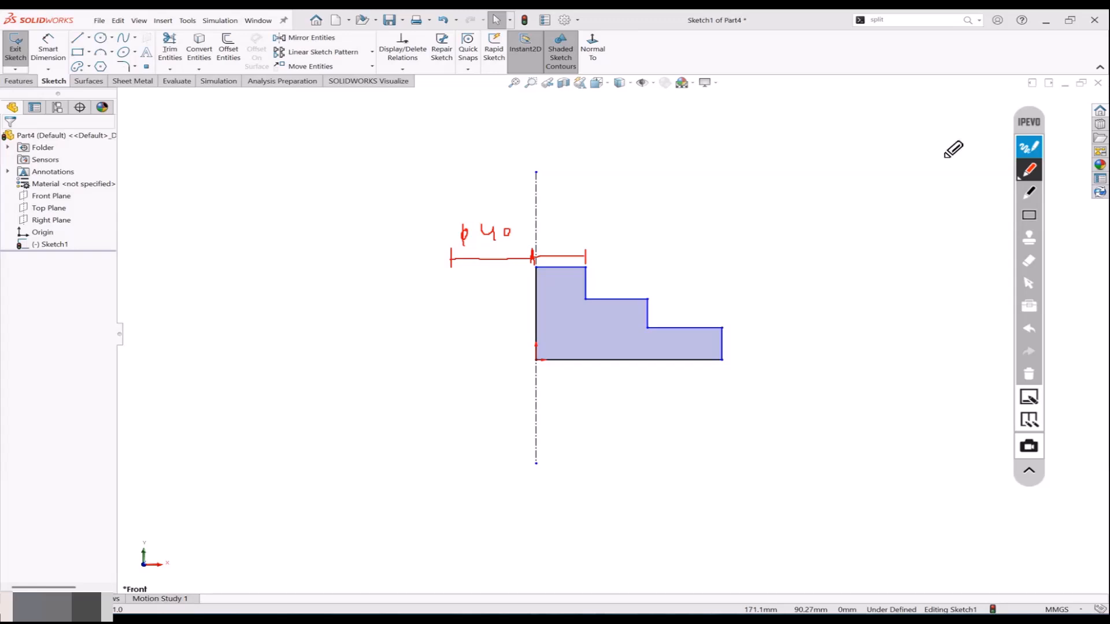
pyautogui.click(1021, 148)
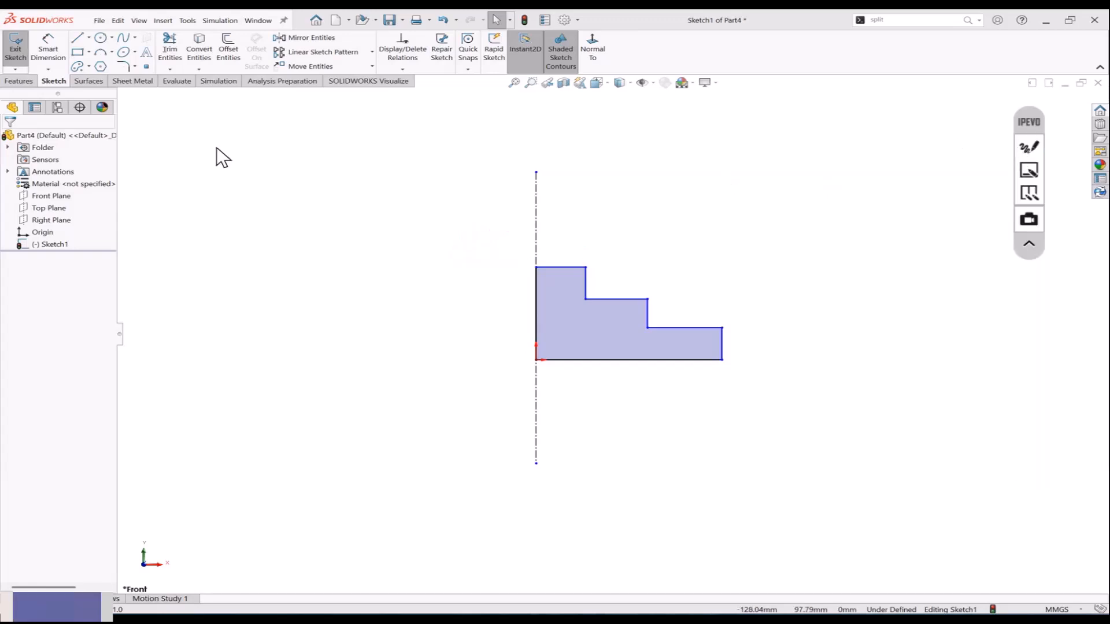
# Step: Add Symmetric Linear Diameter Dimensions between the centerline axis and the vertical edge of each of the three steps
pyautogui.click(51, 68)
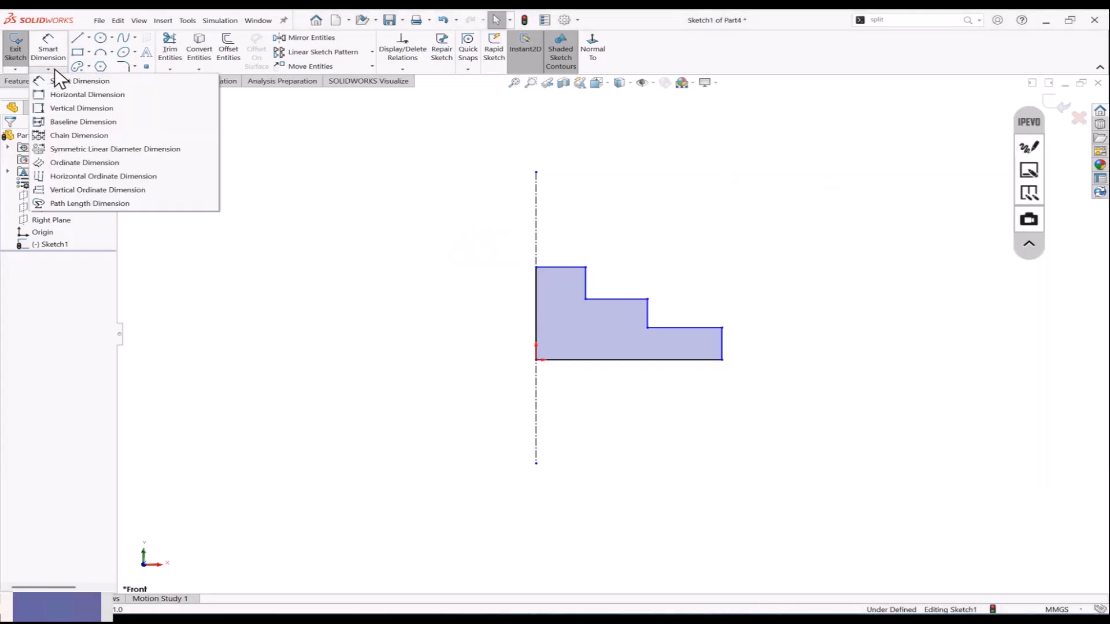
pyautogui.click(96, 151)
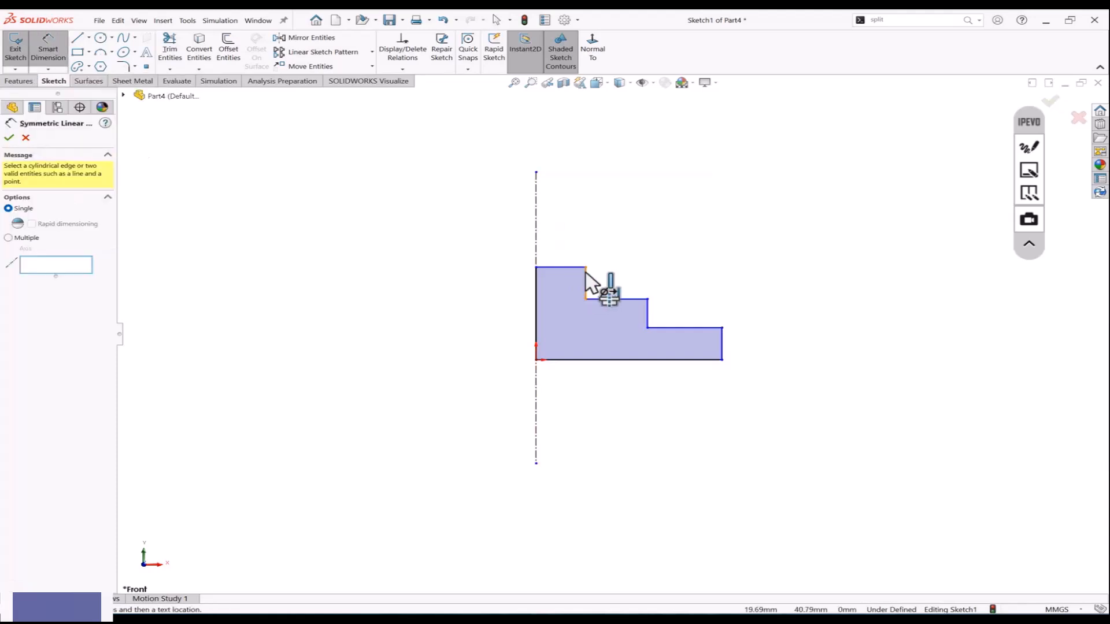
pyautogui.click(536, 238)
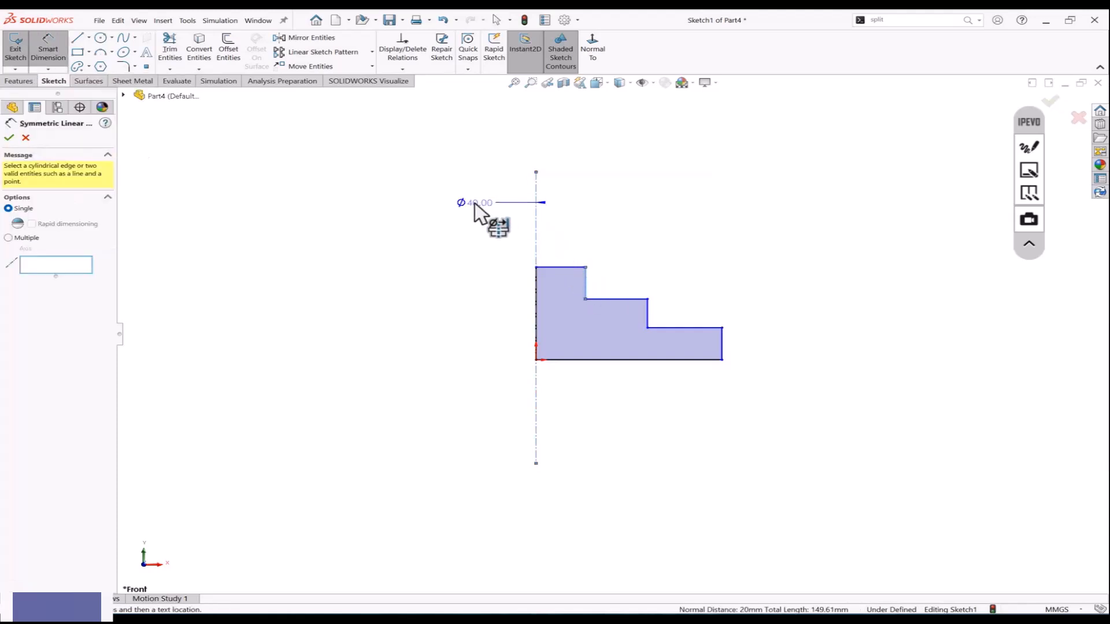
pyautogui.click(661, 204)
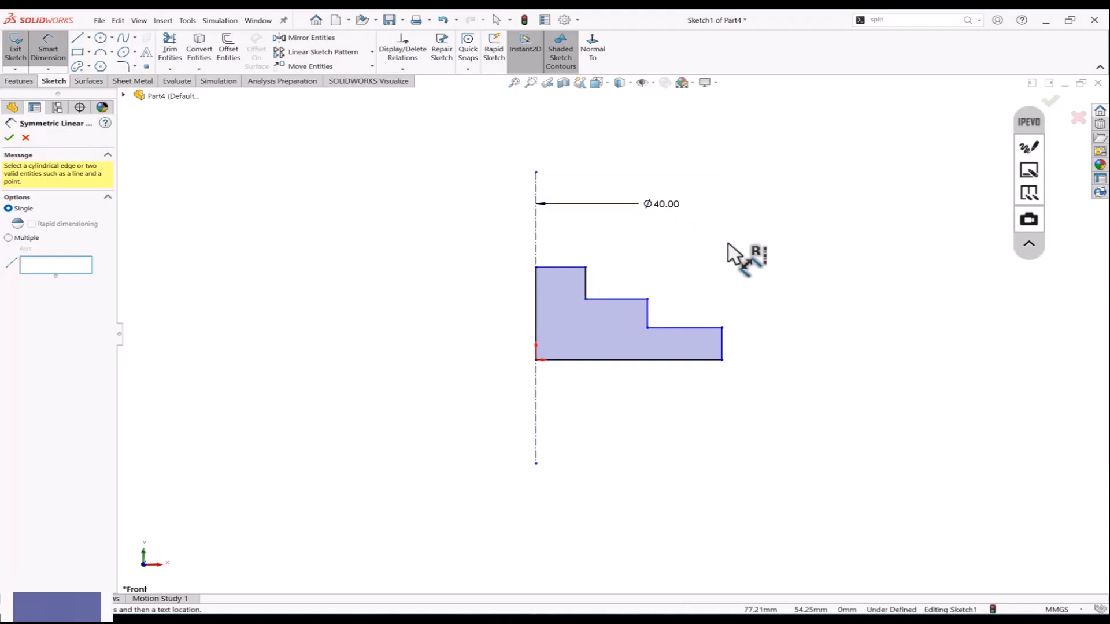
pyautogui.click(537, 247)
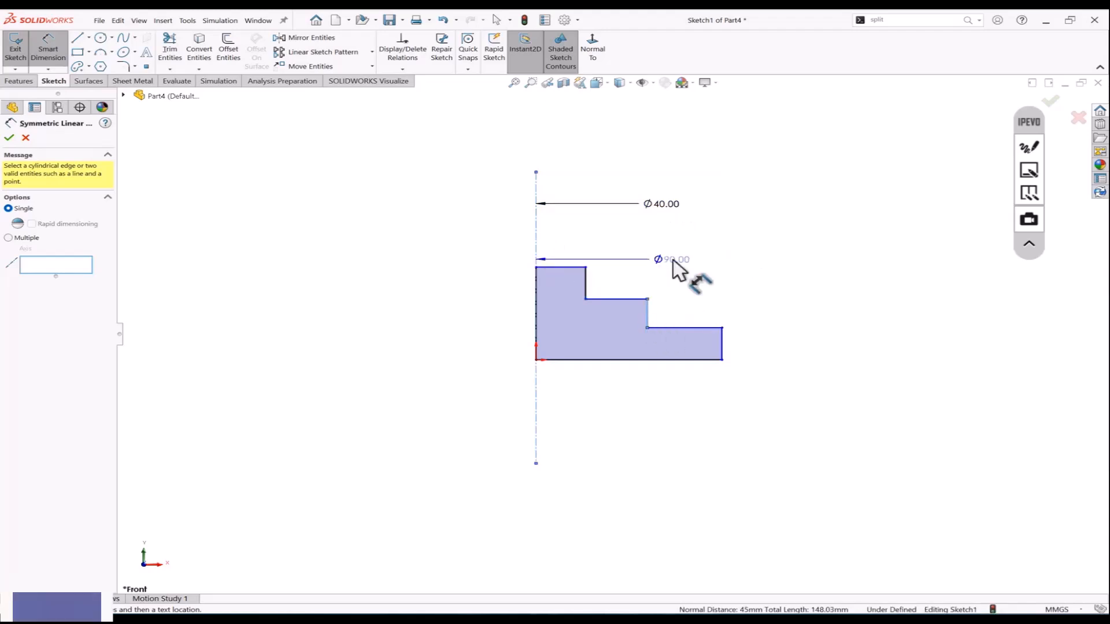
pyautogui.click(702, 243)
pyautogui.click(723, 344)
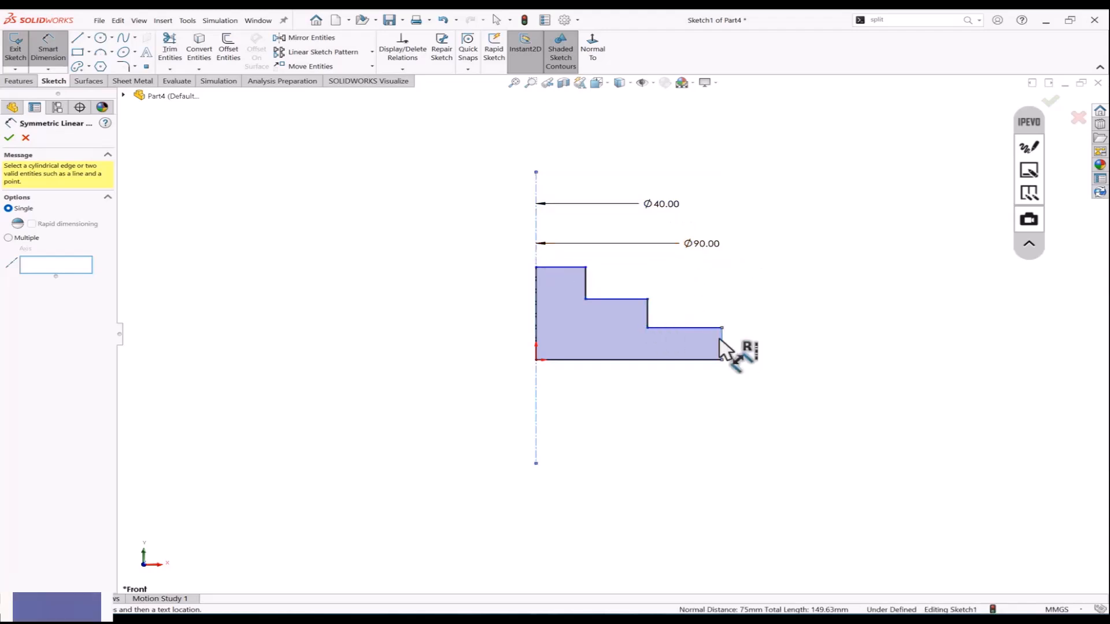
pyautogui.click(538, 304)
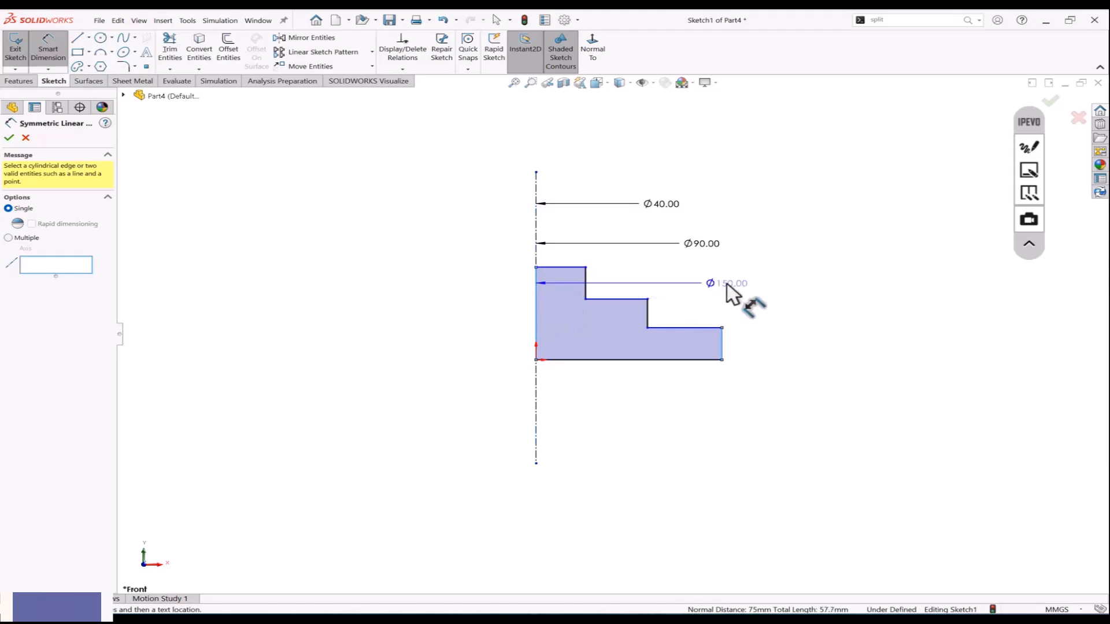
pyautogui.click(762, 383)
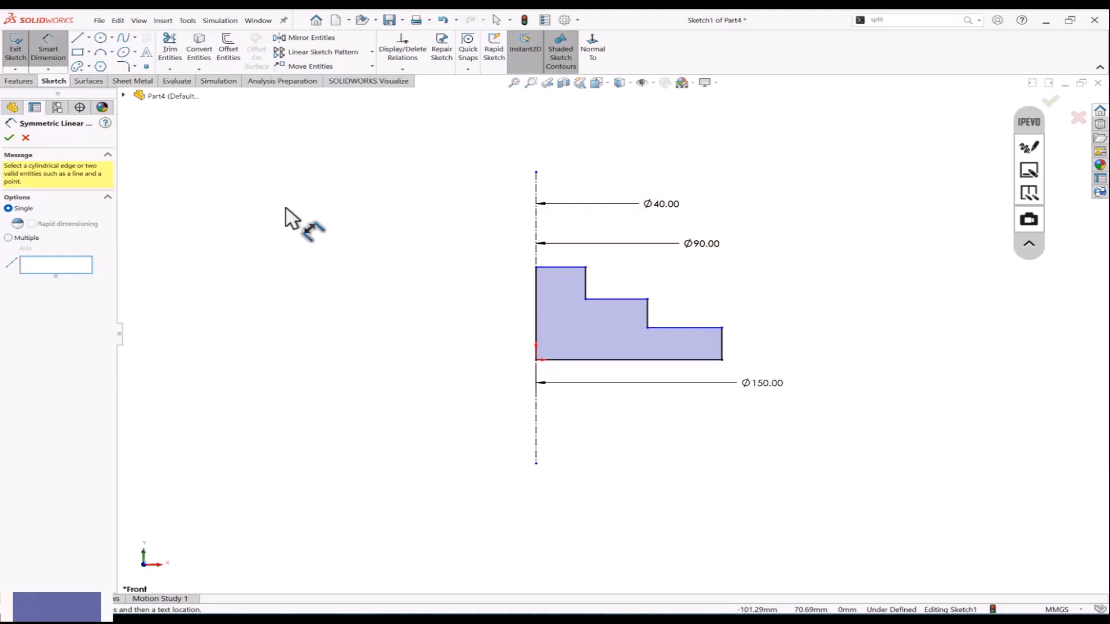
pyautogui.press('Escape')
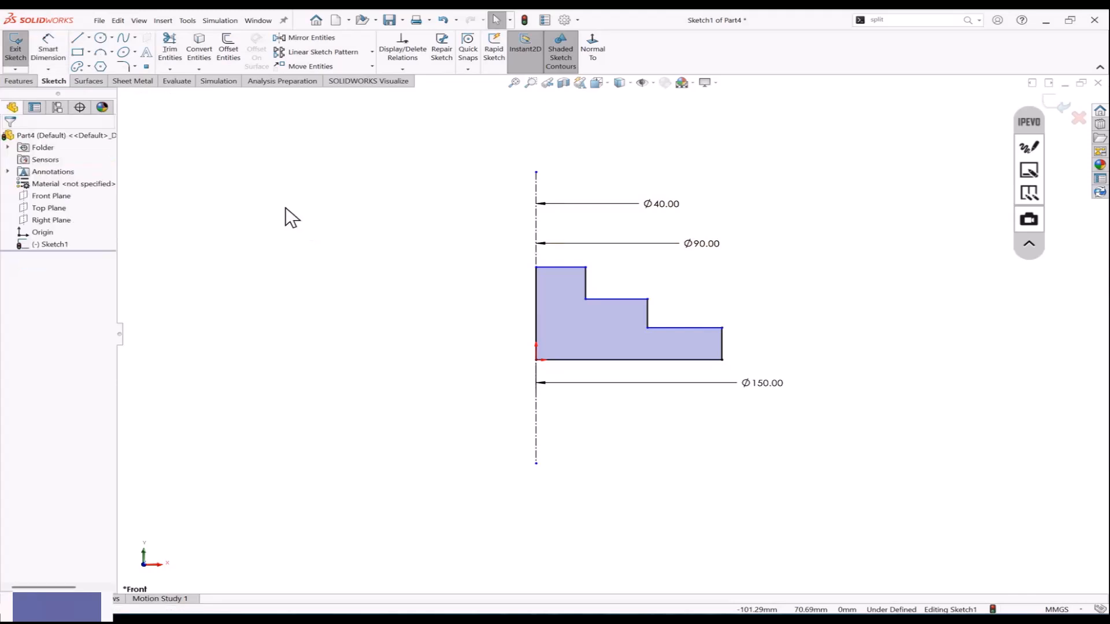
# Step: Delete the three diameter dimensions from the stepped profile
pyautogui.moveTo(730, 175); pyautogui.dragTo(648, 262)
pyautogui.press('Delete')
pyautogui.moveTo(813, 339); pyautogui.dragTo(751, 411)
pyautogui.press('Delete')
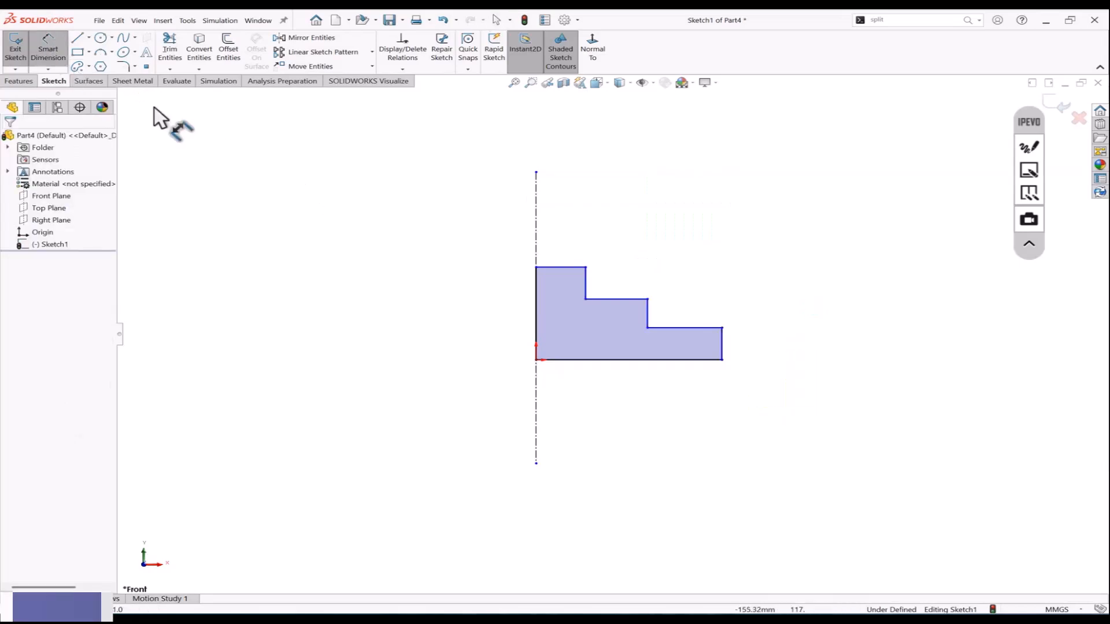
# Step: Add Symmetric Linear Diameter Dimensions from the centerline axis to the three steps' vertical edges using the Multiple option, and undo them
pyautogui.click(50, 69)
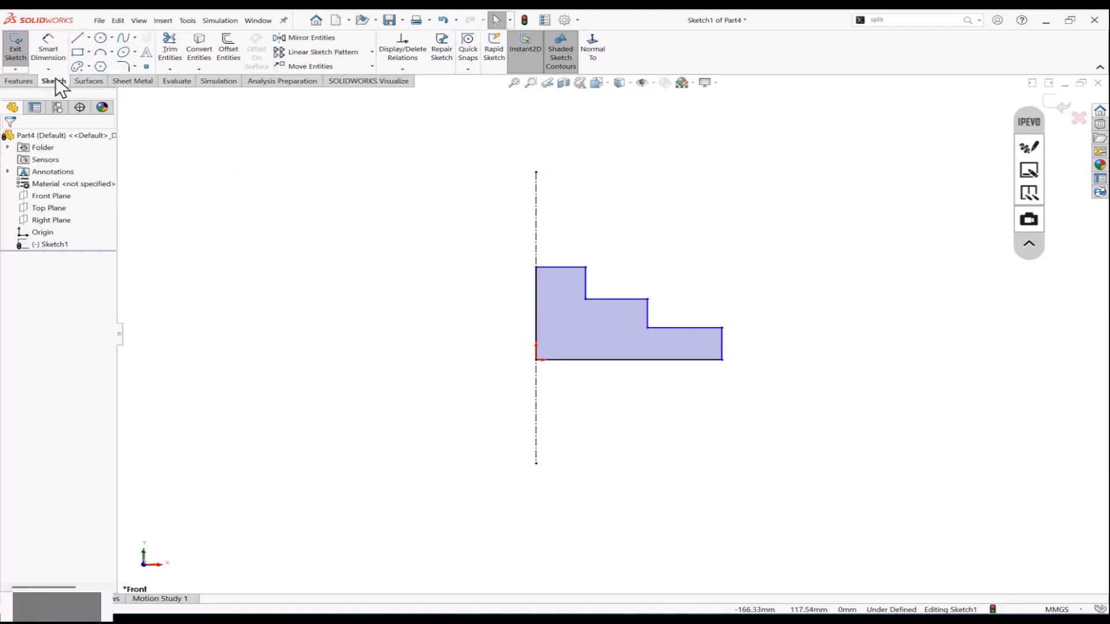
pyautogui.click(49, 71)
pyautogui.click(98, 149)
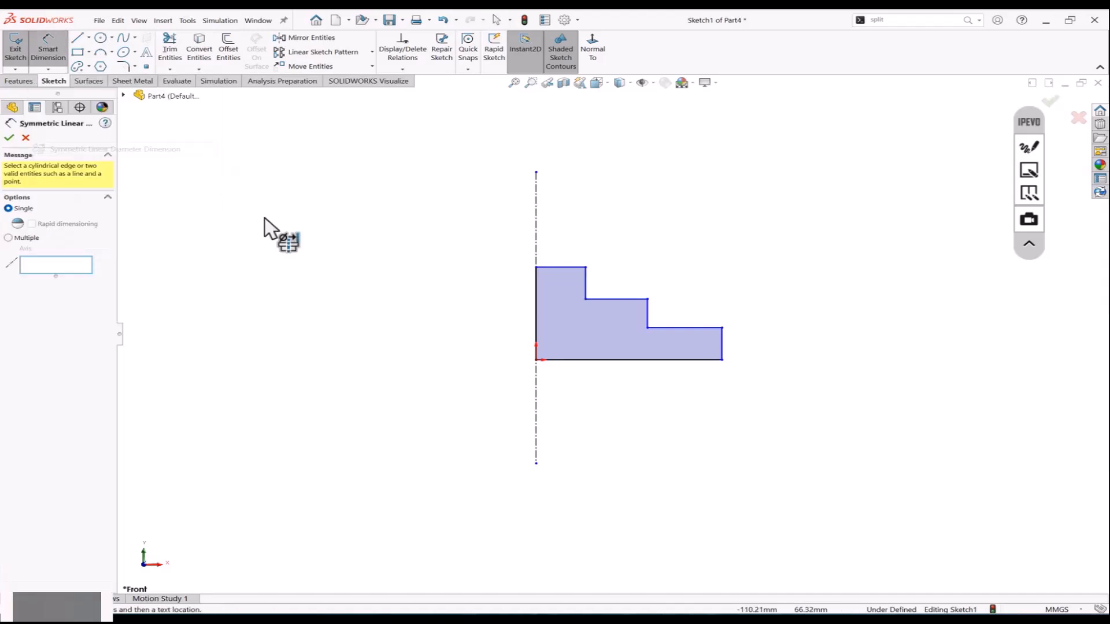
pyautogui.click(10, 237)
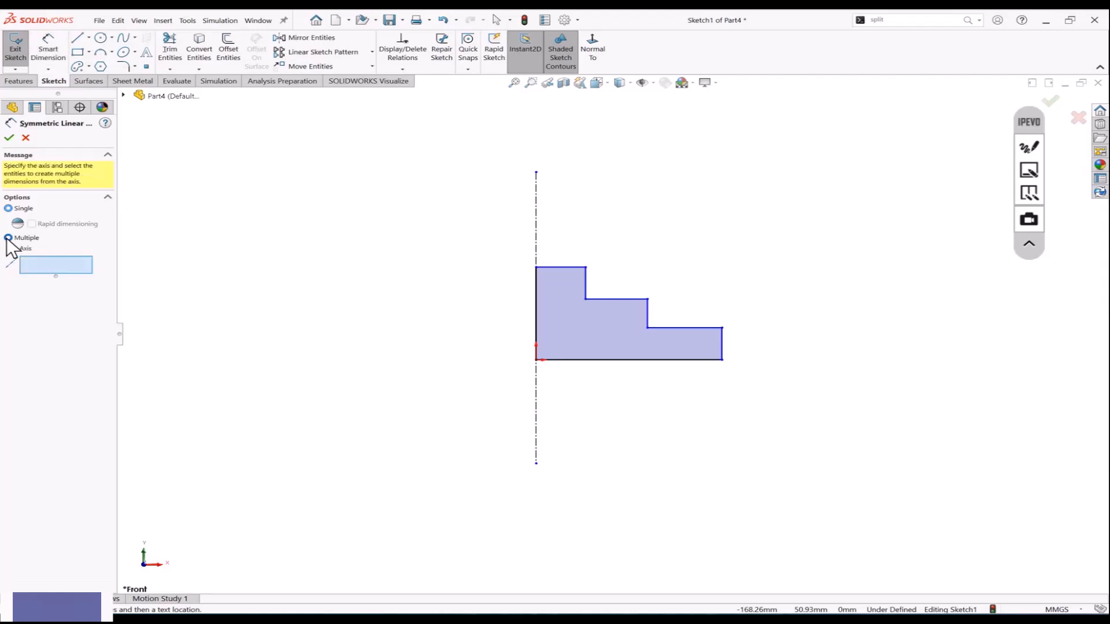
pyautogui.click(536, 214)
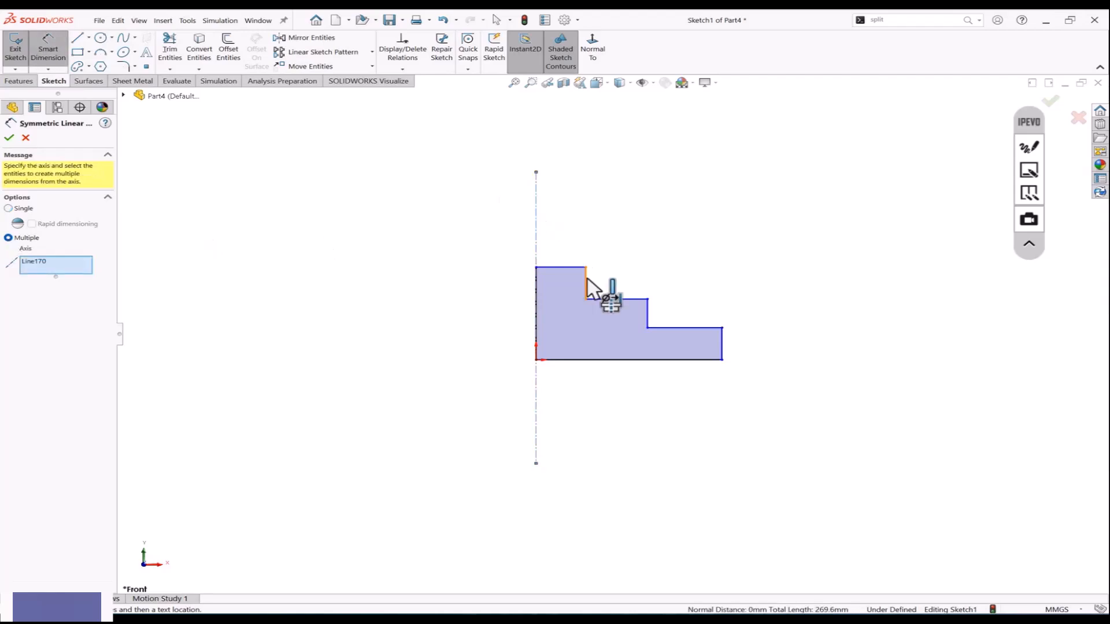
pyautogui.click(586, 280)
pyautogui.click(648, 311)
pyautogui.click(724, 346)
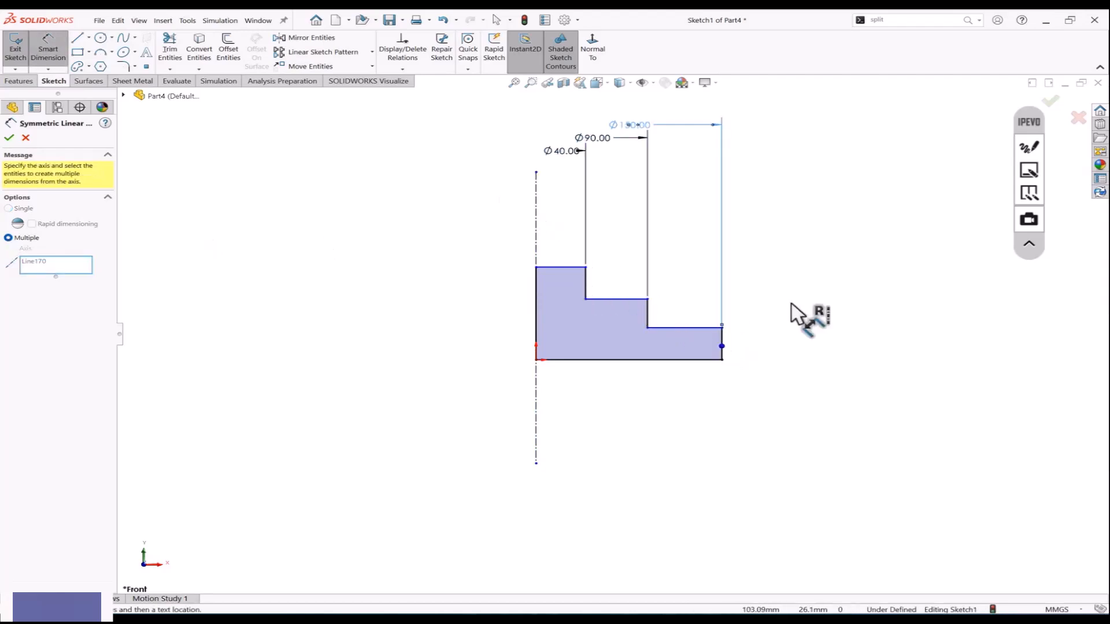
pyautogui.press('Escape')
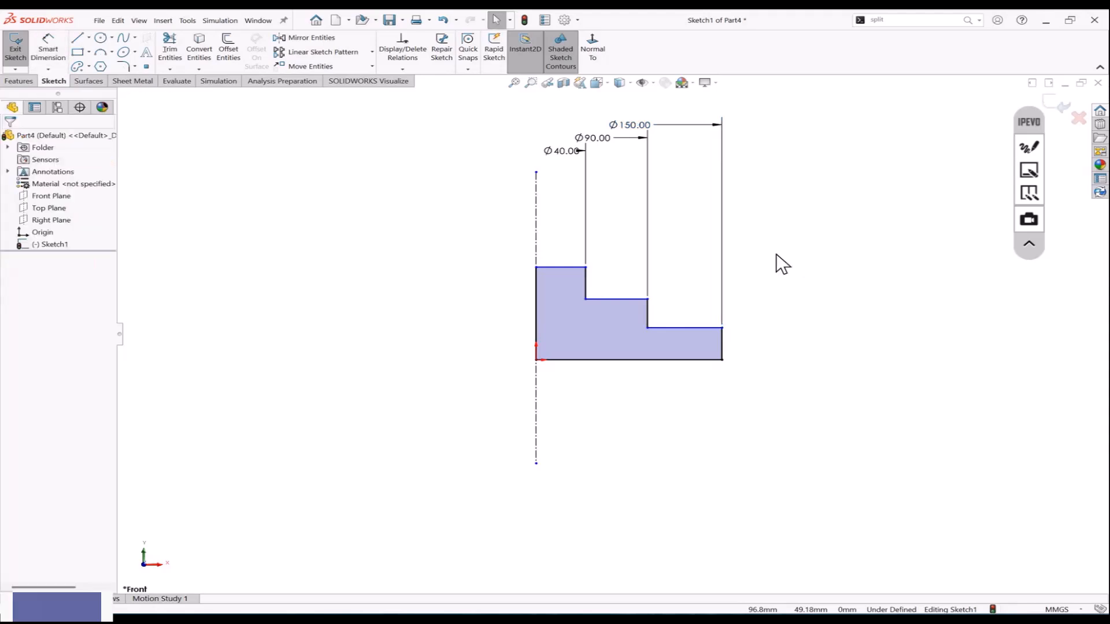
pyautogui.hotkey('ctrl', 'z')
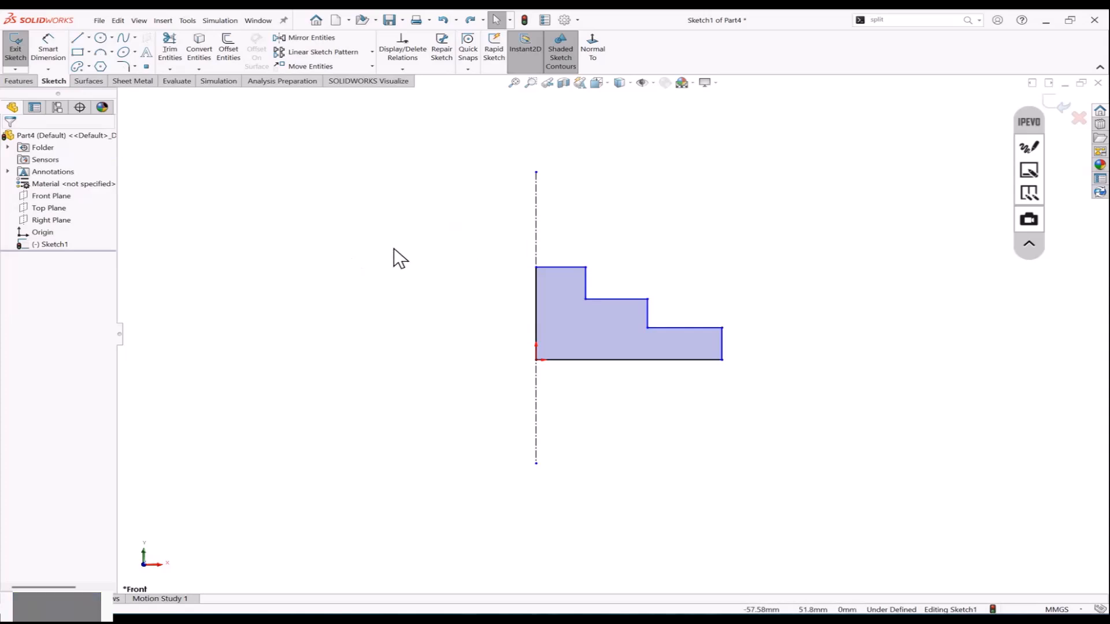
# Step: Use Smart Dimension to place a doubled distance across the centerline for the top step's vertical edge
pyautogui.click(49, 53)
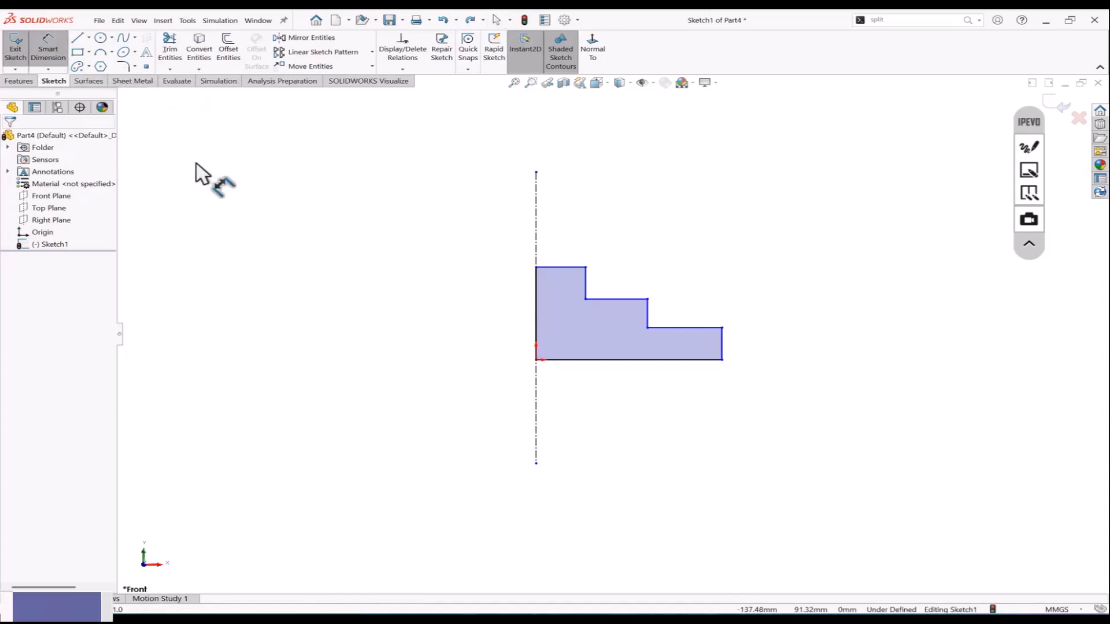
pyautogui.click(587, 286)
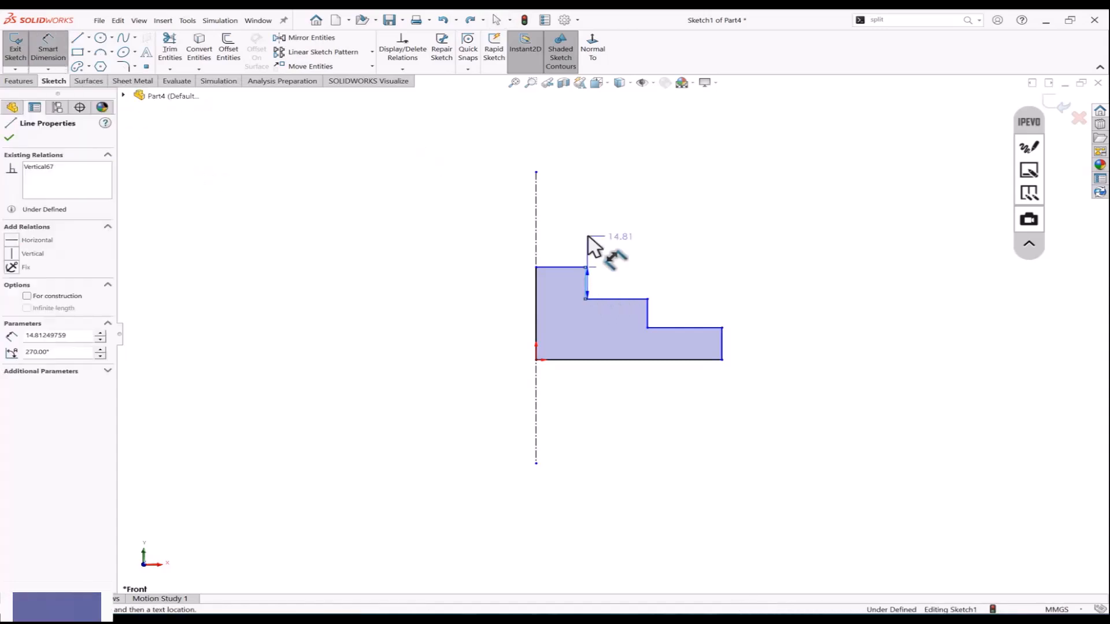
pyautogui.click(537, 226)
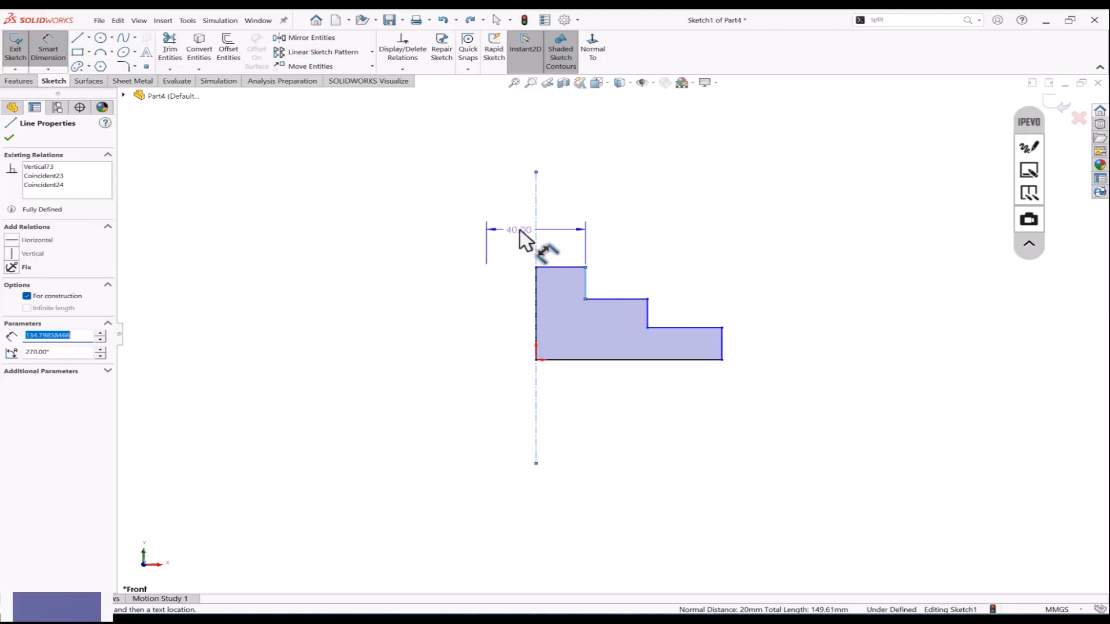
pyautogui.click(523, 240)
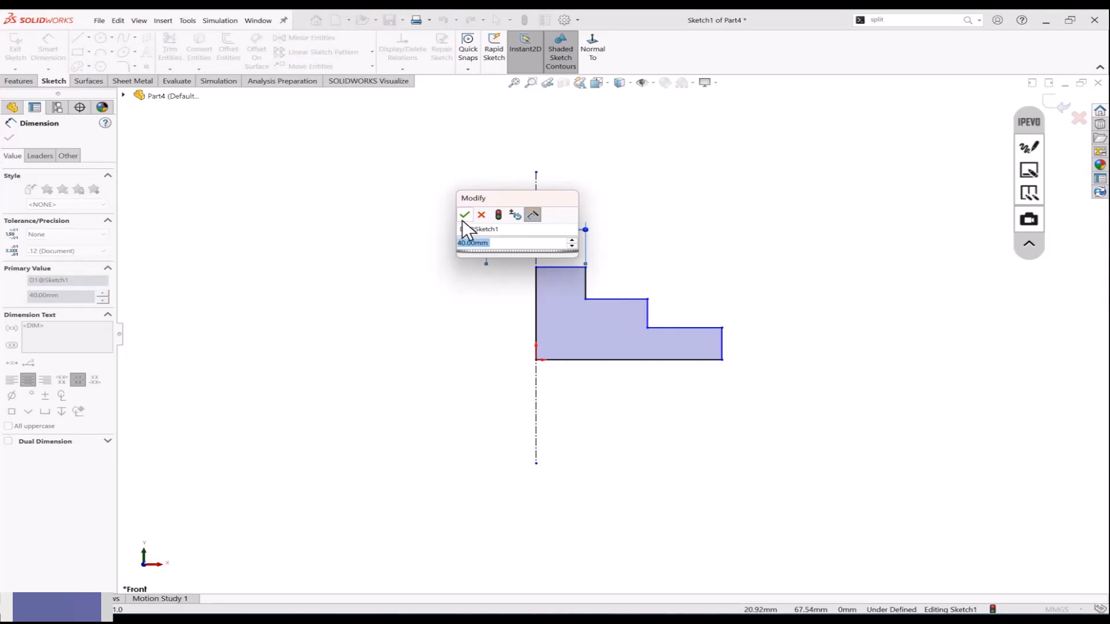
pyautogui.click(464, 216)
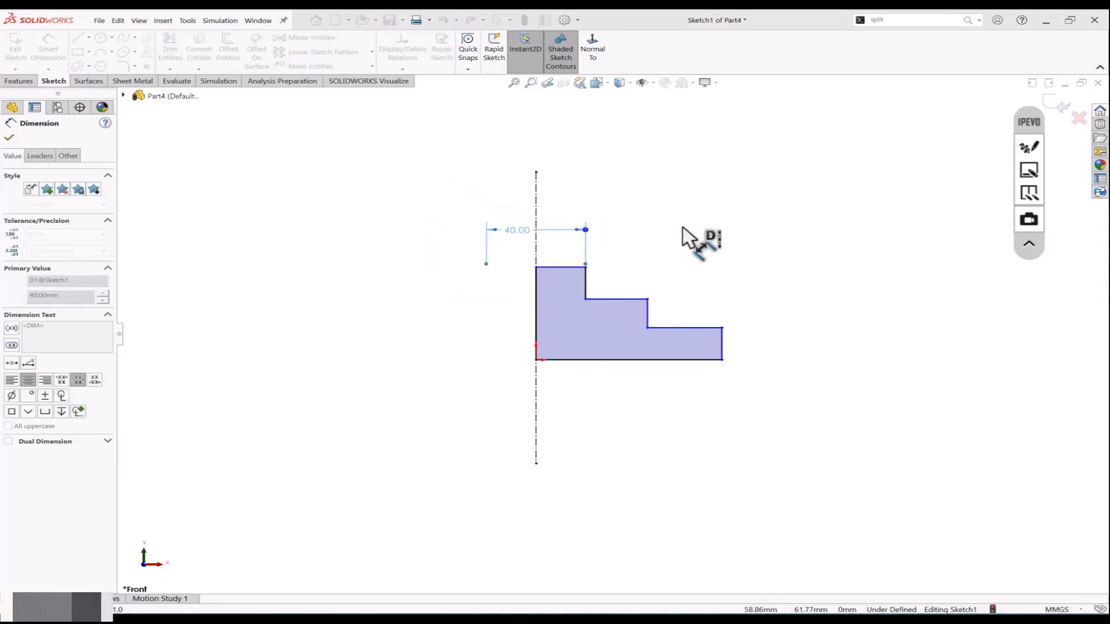
# Step: Add doubled Smart Dimensions across the centerline for the vertical edges of the middle and lowest steps
pyautogui.click(648, 317)
pyautogui.click(536, 271)
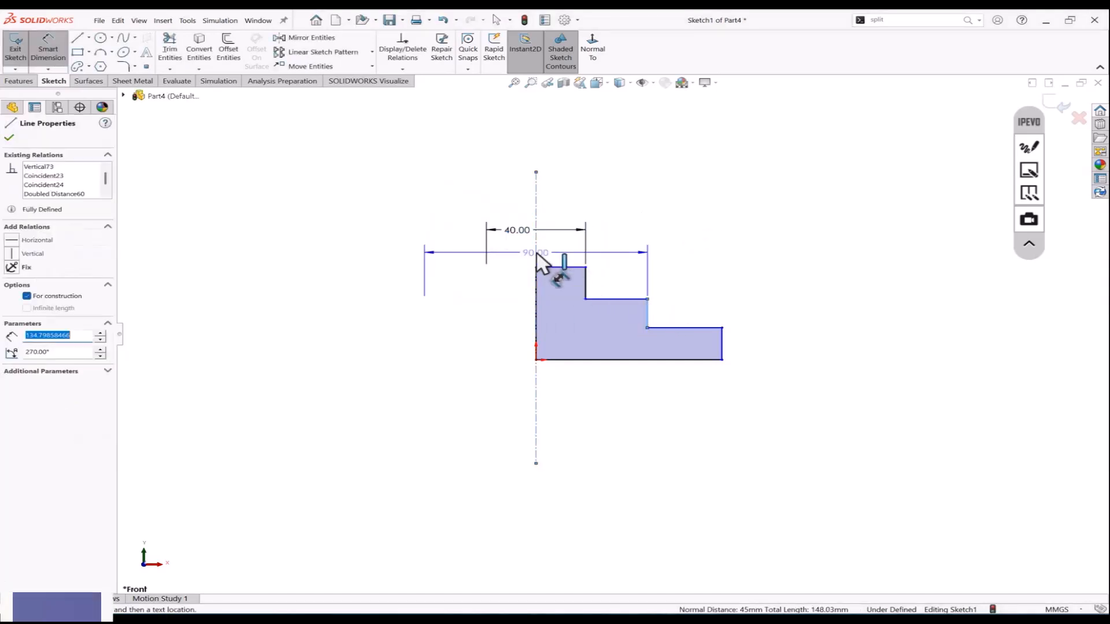
pyautogui.click(520, 296)
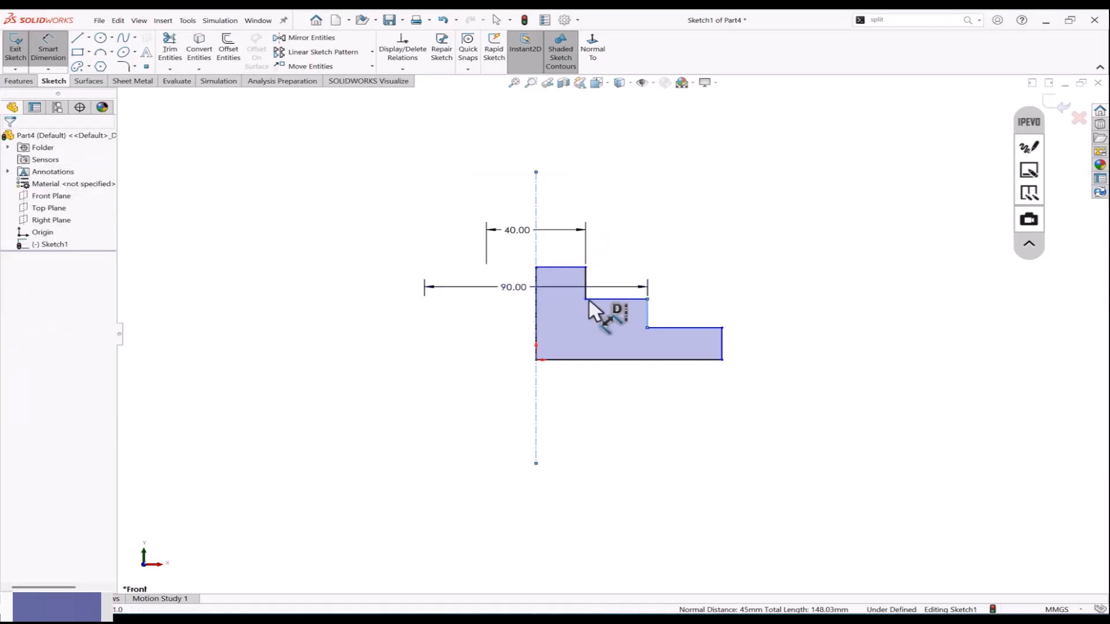
pyautogui.click(460, 272)
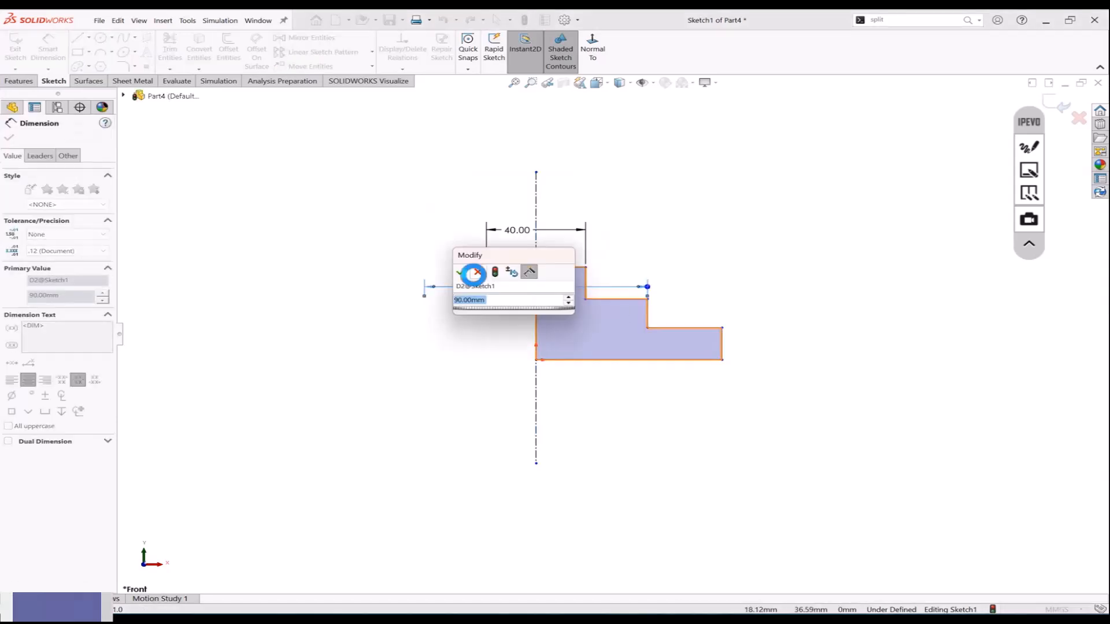
pyautogui.click(722, 344)
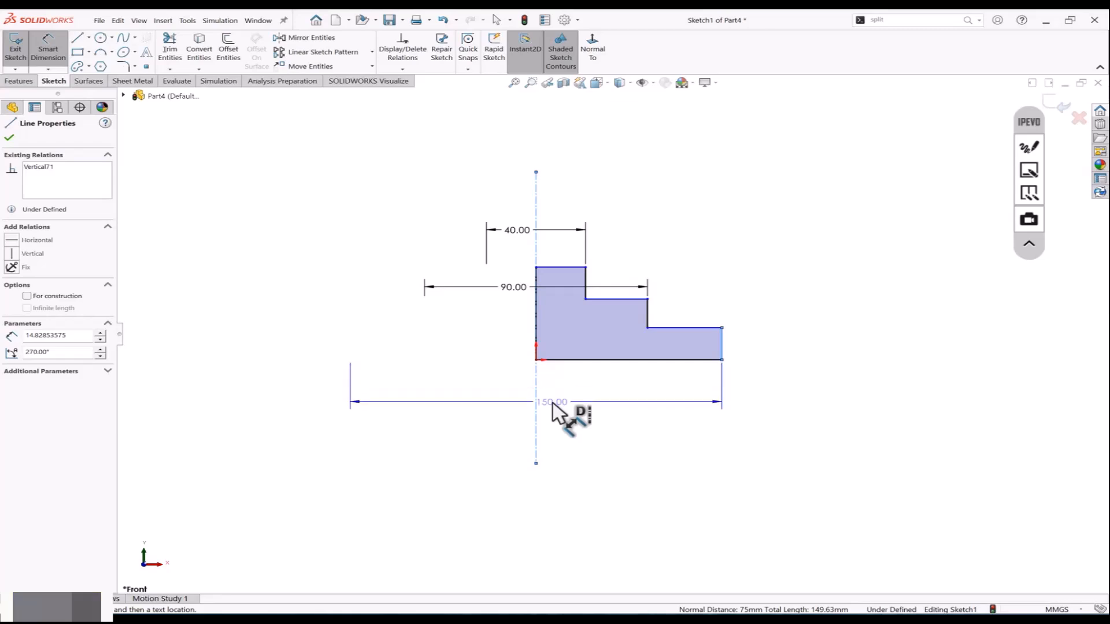
pyautogui.click(552, 408)
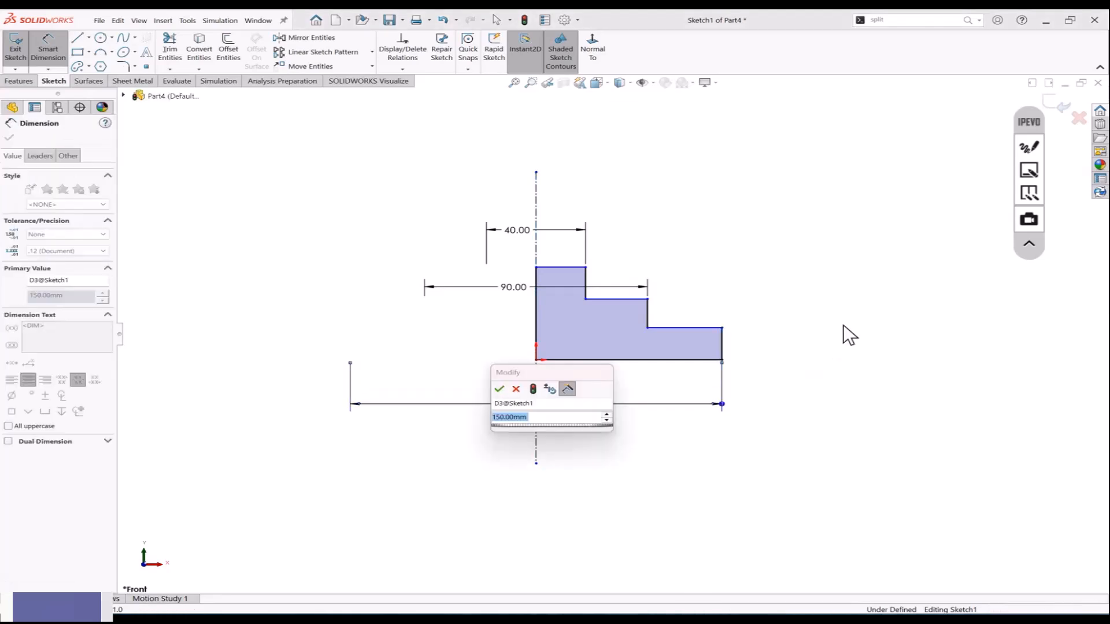
pyautogui.click(501, 389)
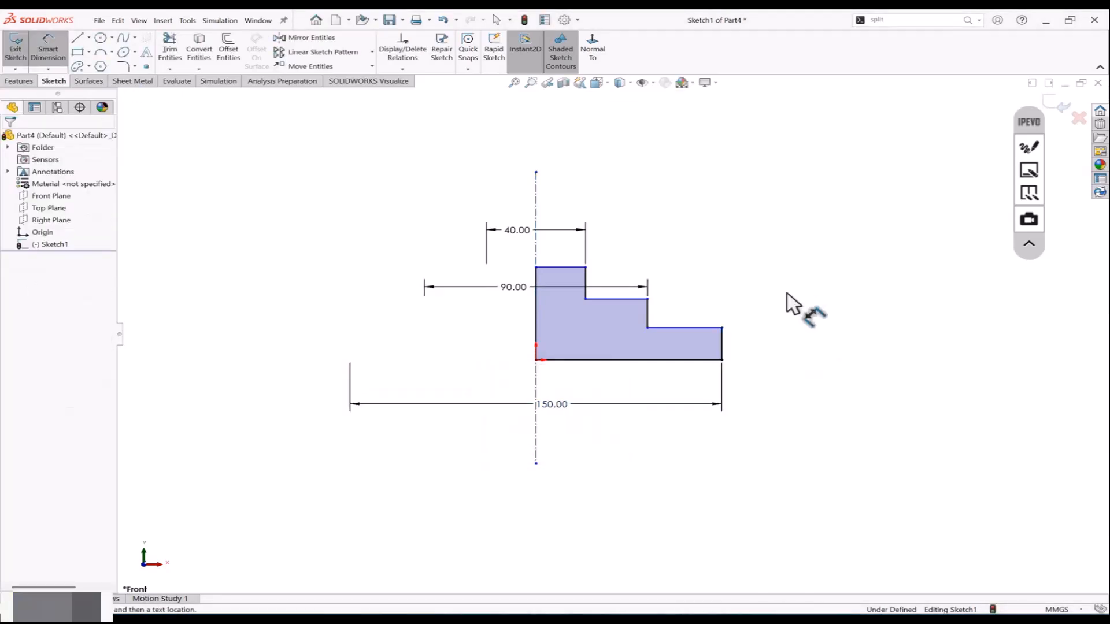
pyautogui.press('Escape')
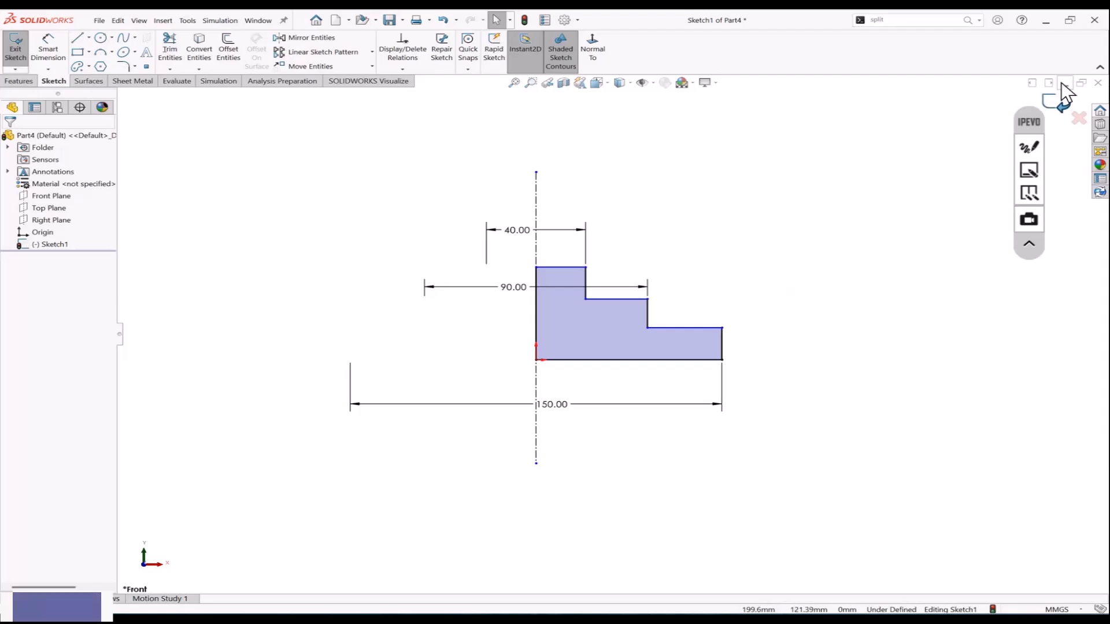
# Step: Revolve the stepped profile 360 degrees about the centerline outside the sketch, and undo the revolve
pyautogui.click(1056, 104)
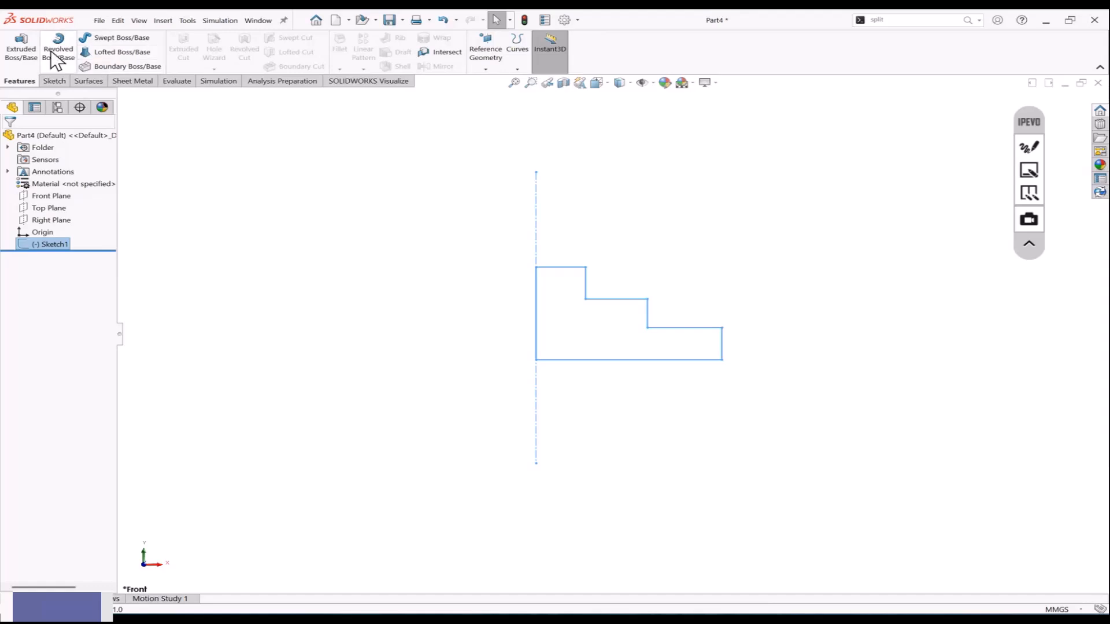
pyautogui.click(60, 46)
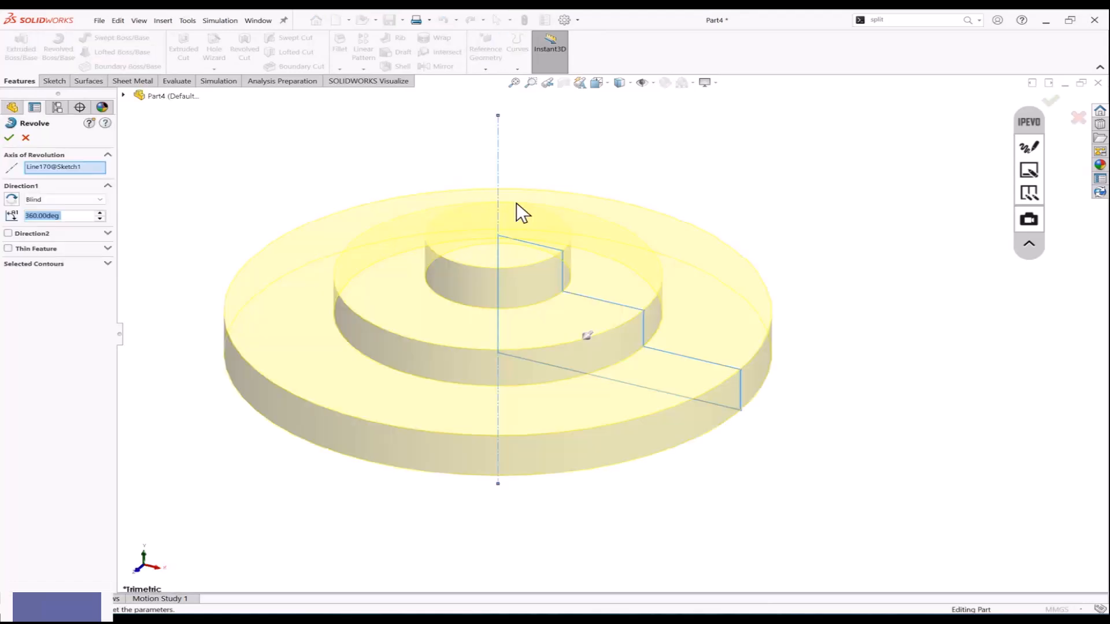
pyautogui.click(1056, 104)
pyautogui.moveTo(778, 220); pyautogui.dragTo(737, 270, button='middle')
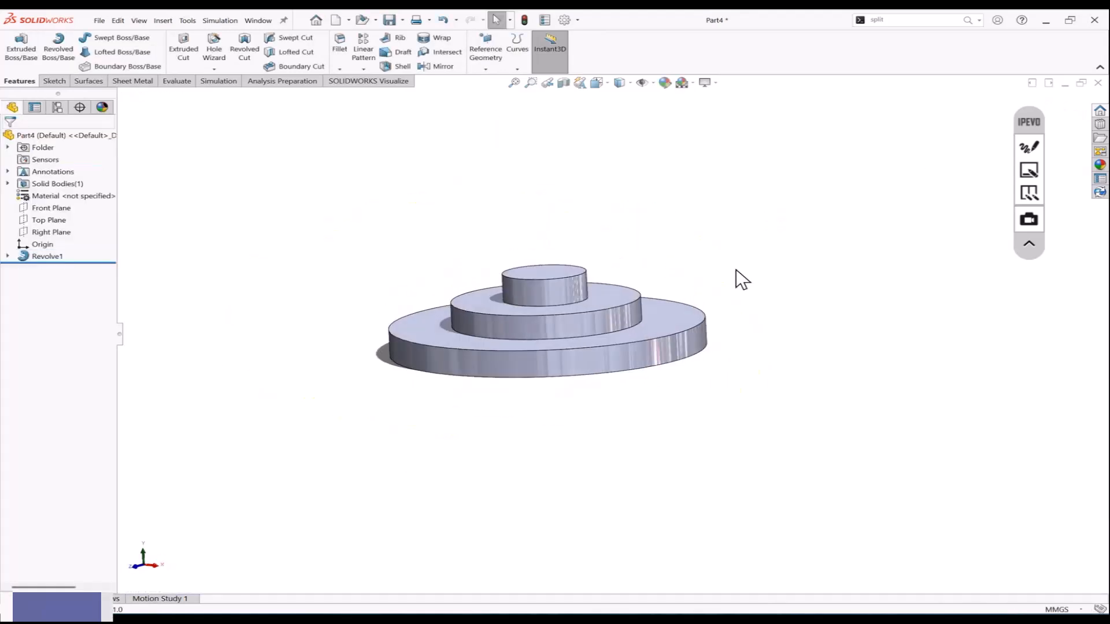
pyautogui.hotkey('ctrl', 'z')
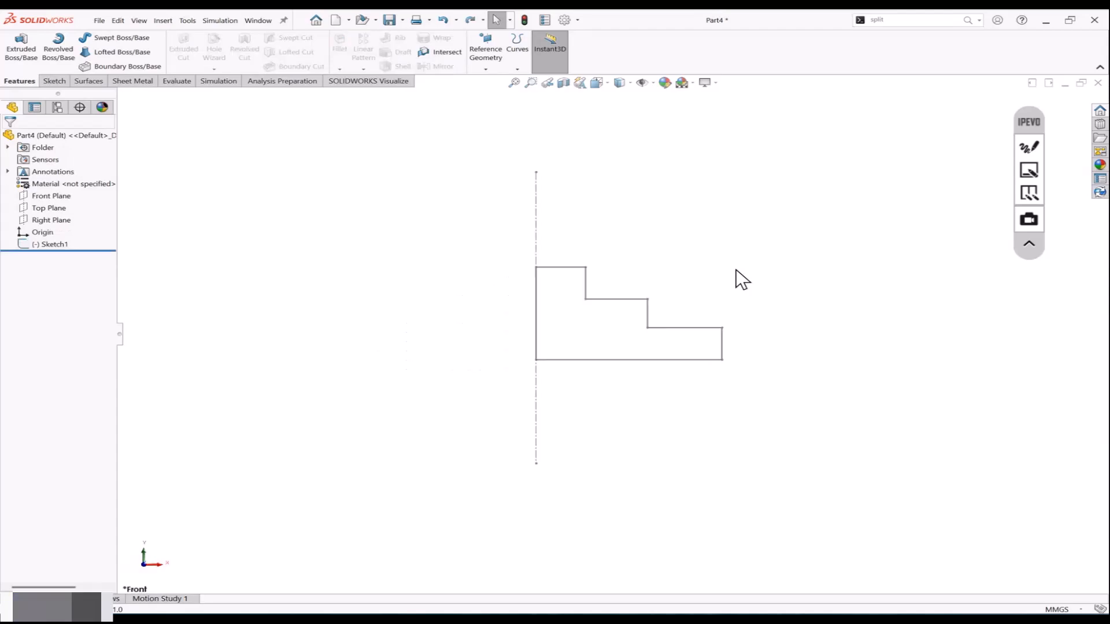
# Step: Reopen Sketch1 of the stepped profile for editing
pyautogui.click(52, 245)
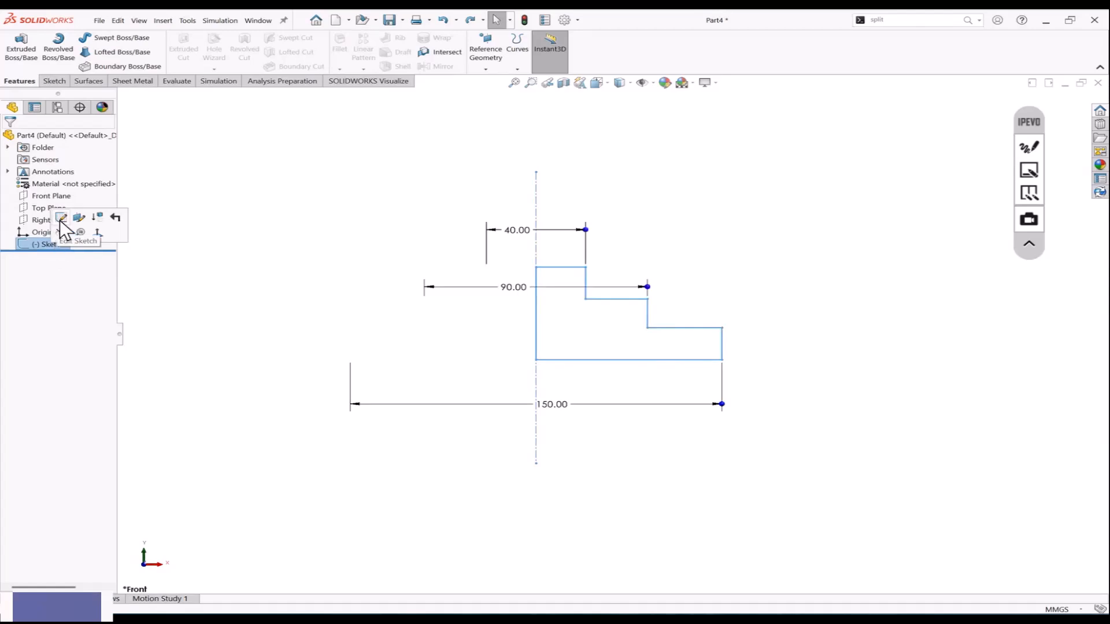
pyautogui.click(62, 219)
pyautogui.scroll(3, 351, 340)
pyautogui.scroll(-1, 353, 342)
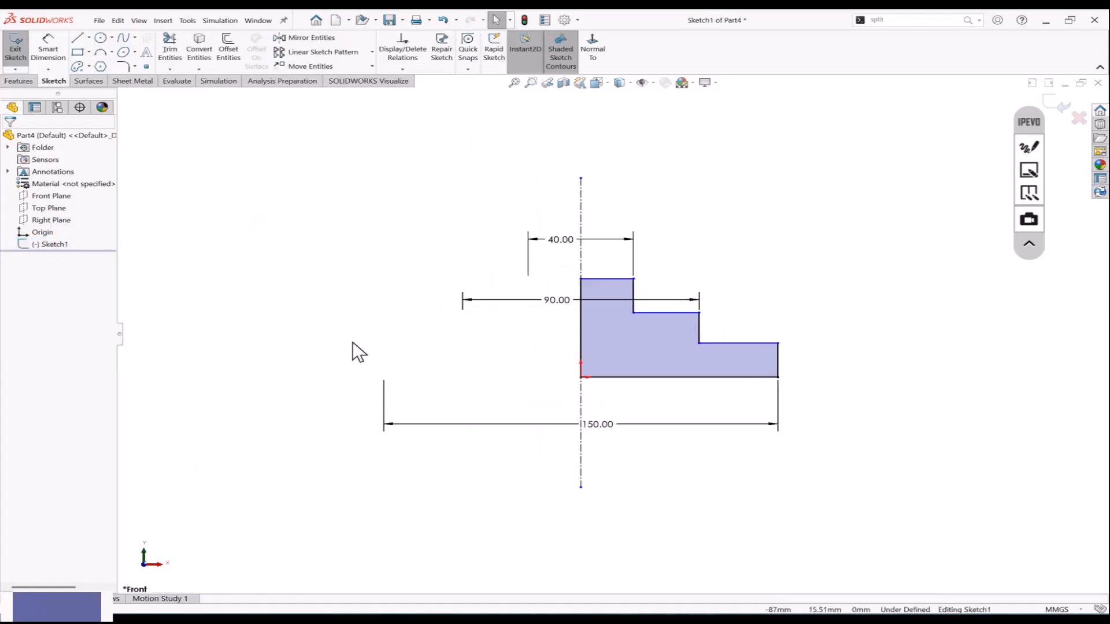
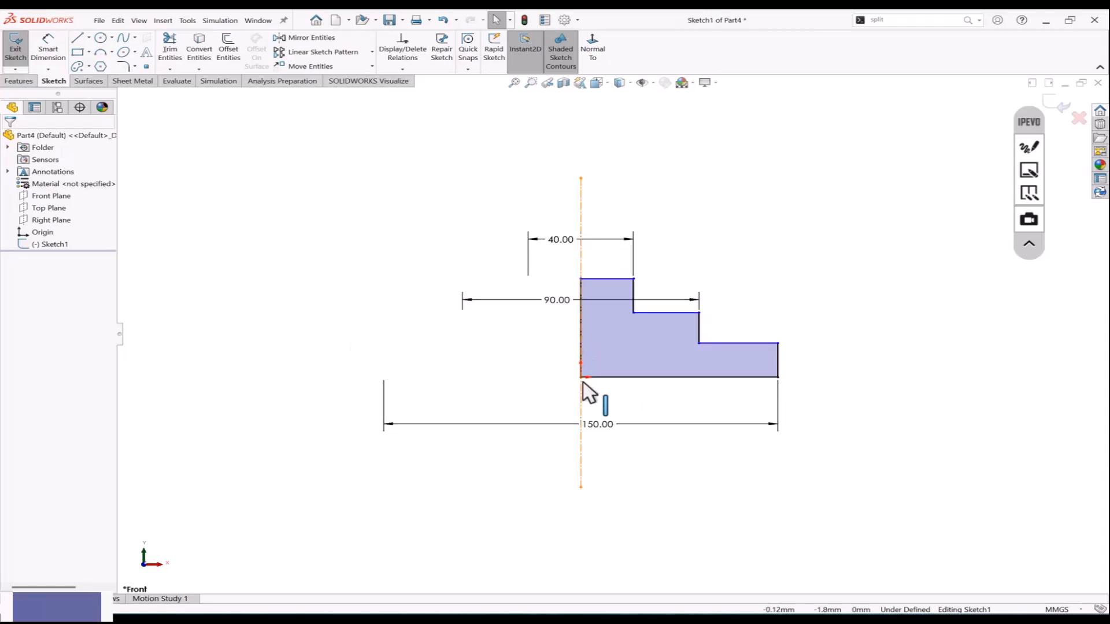
pyautogui.click(60, 58)
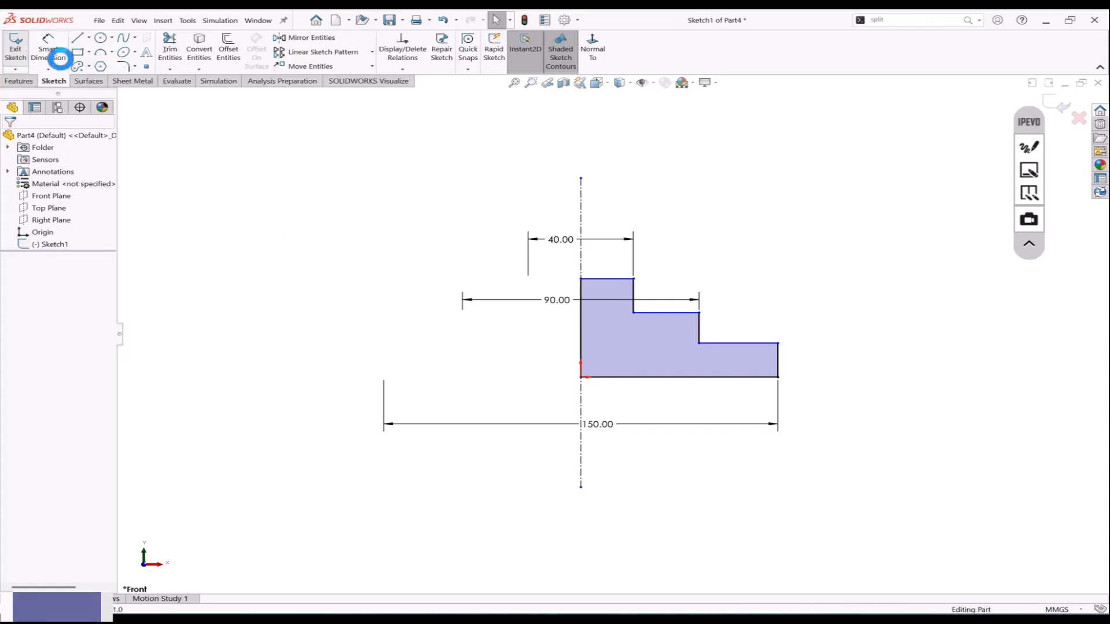
pyautogui.click(53, 244)
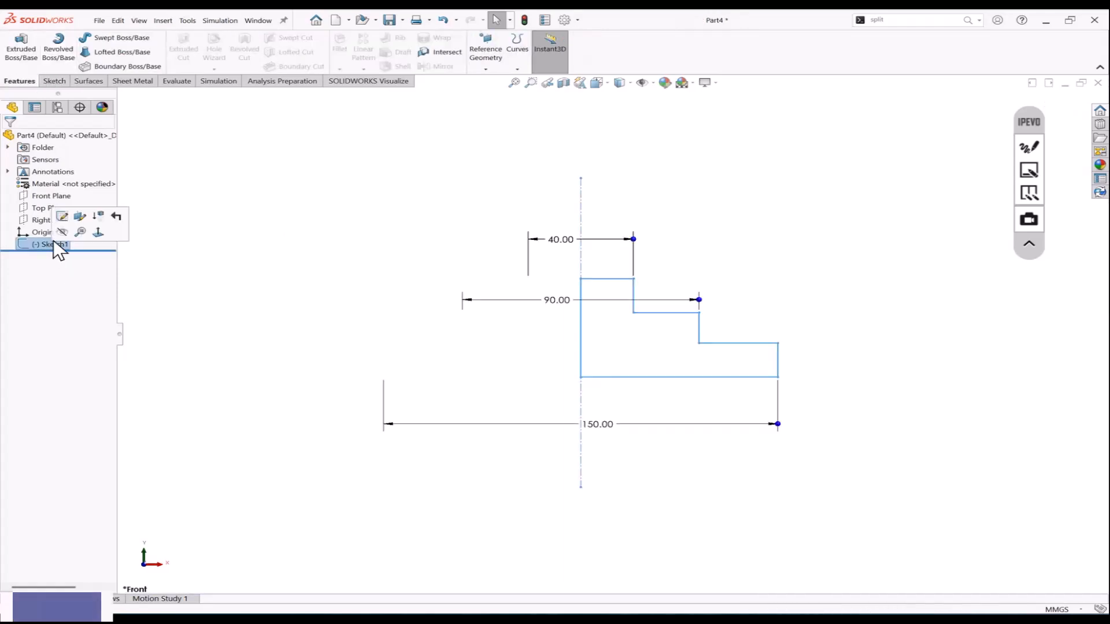
pyautogui.click(75, 220)
# Step: Dimension the profile's overall height from the origin to the top step's horizontal edge, placing it beside the profile
pyautogui.click(48, 49)
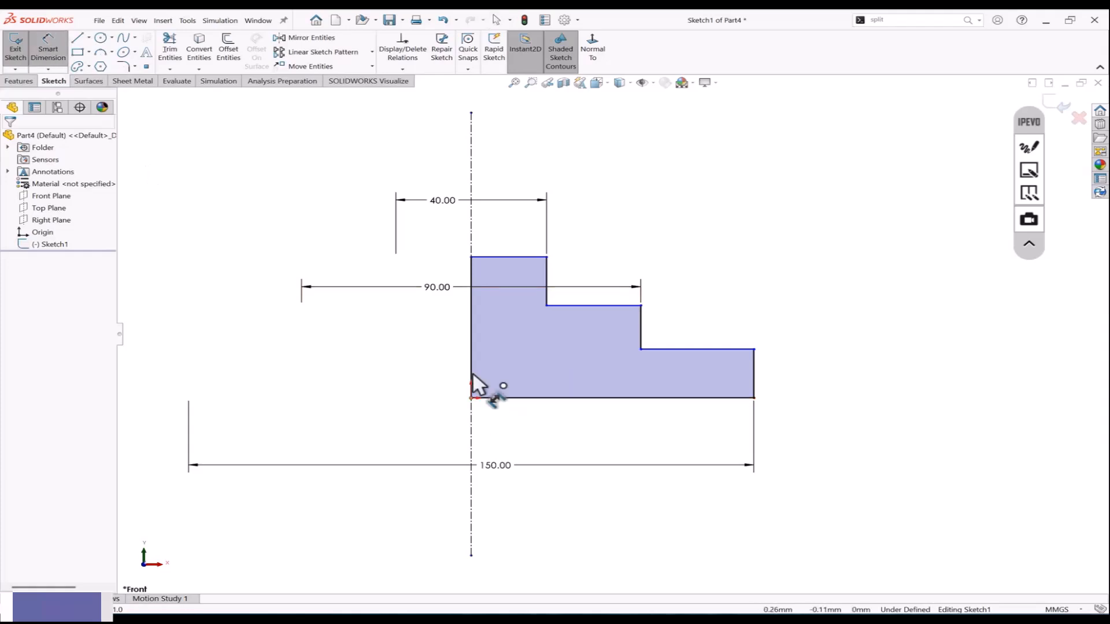
pyautogui.click(477, 398)
pyautogui.click(483, 258)
pyautogui.click(252, 327)
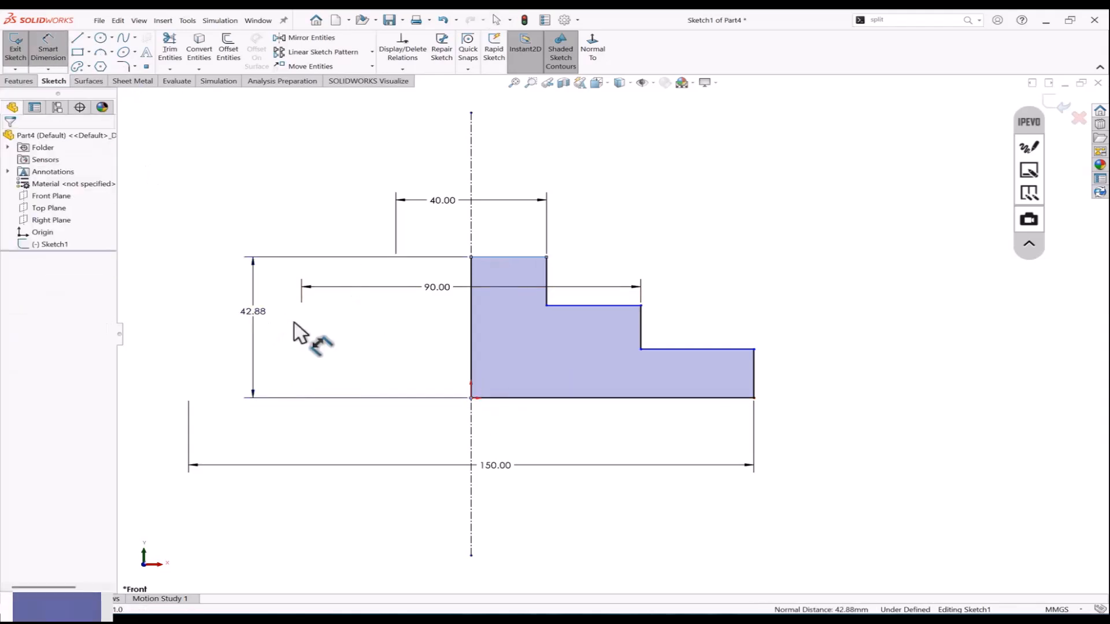
pyautogui.click(203, 297)
pyautogui.click(407, 338)
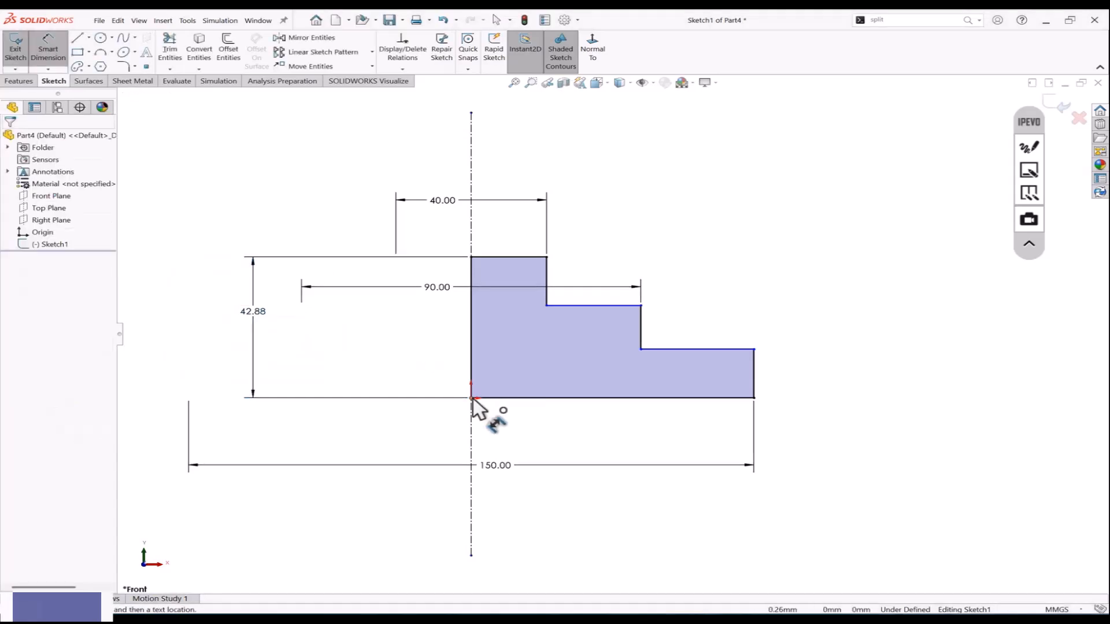
# Step: Dimension the height from the origin to the middle step's horizontal edge, inside the overall height dimension
pyautogui.click(471, 398)
pyautogui.click(585, 307)
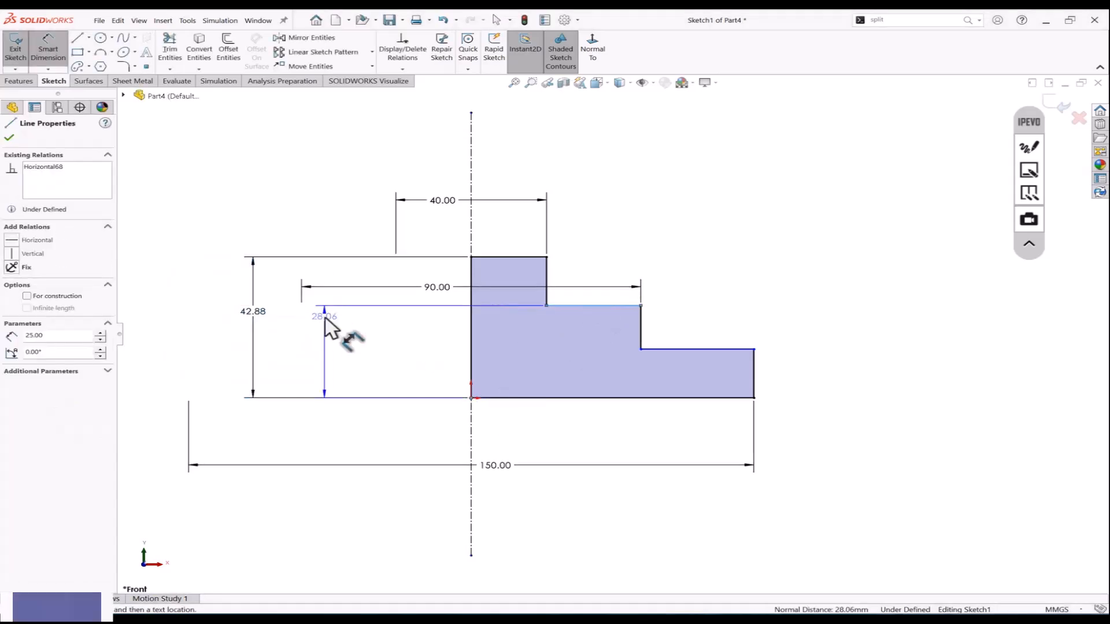
pyautogui.click(330, 342)
pyautogui.click(278, 327)
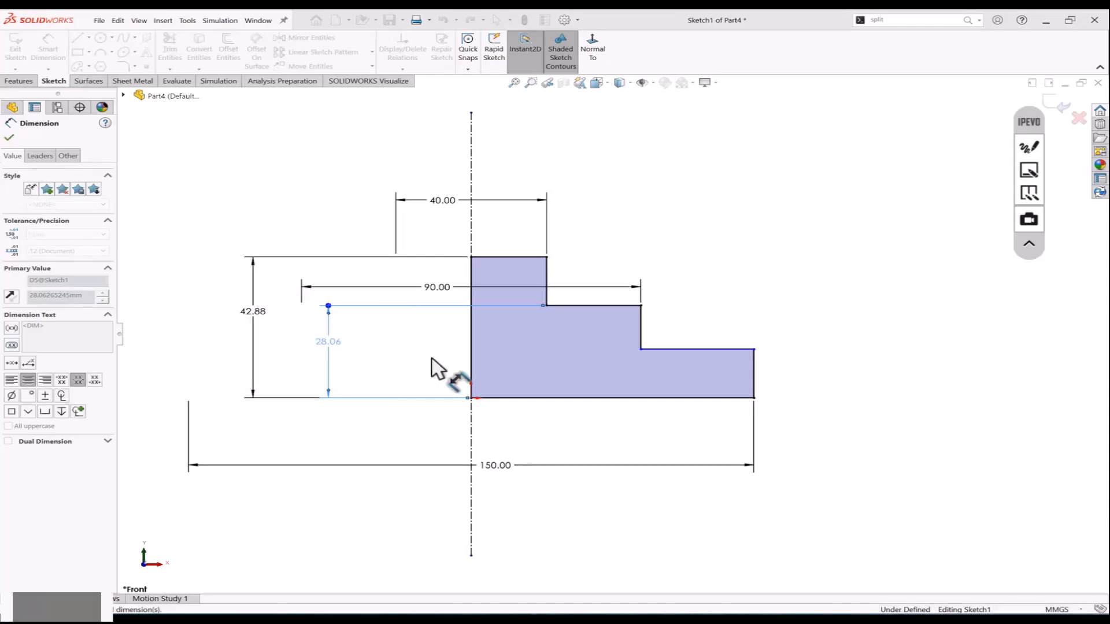
# Step: Dimension the height from the origin to the lowest step's horizontal edge, placed inside the two existing height dimensions
pyautogui.click(472, 398)
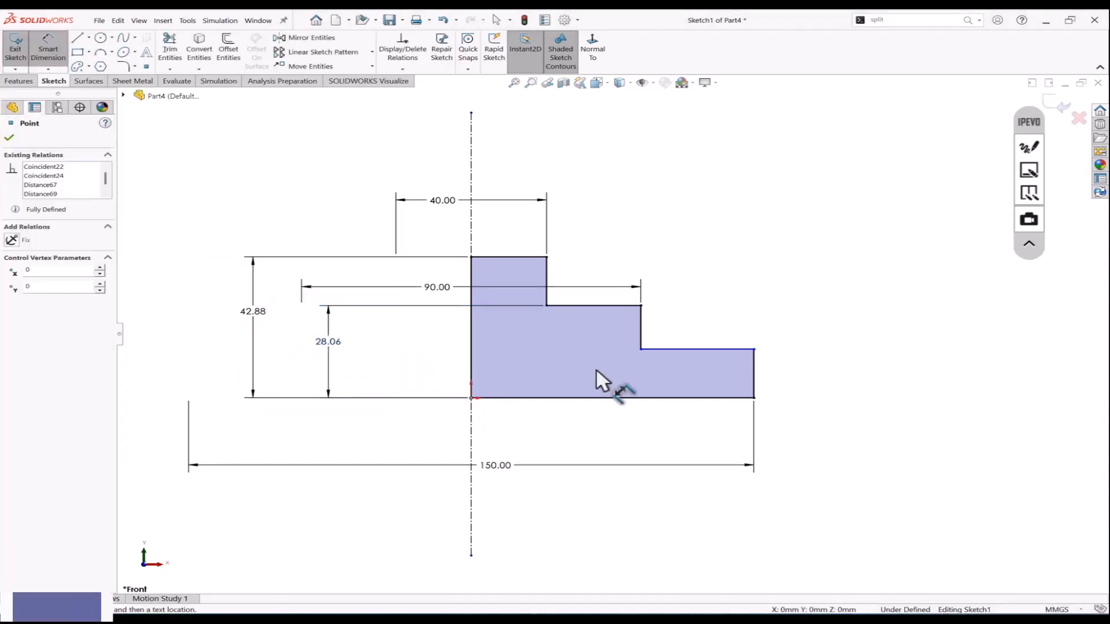
pyautogui.click(671, 349)
pyautogui.click(399, 358)
pyautogui.press('Return')
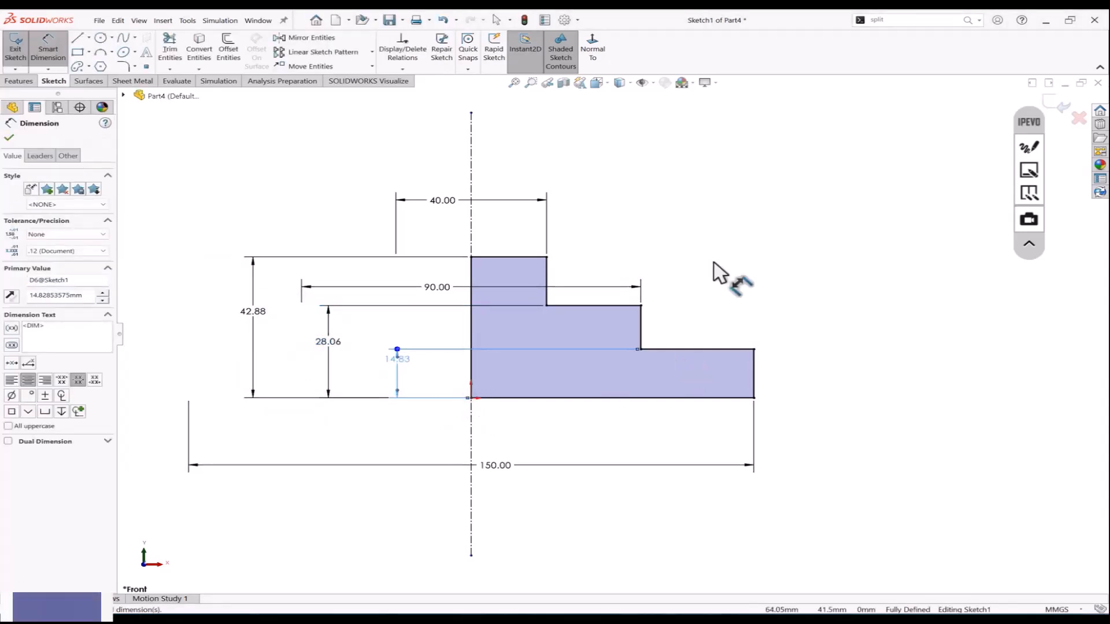
pyautogui.press('Escape')
# Step: Sketch a second, closed three-step profile about 35 mm high and 44 mm wide, apart from the dimensioned one
pyautogui.click(78, 38)
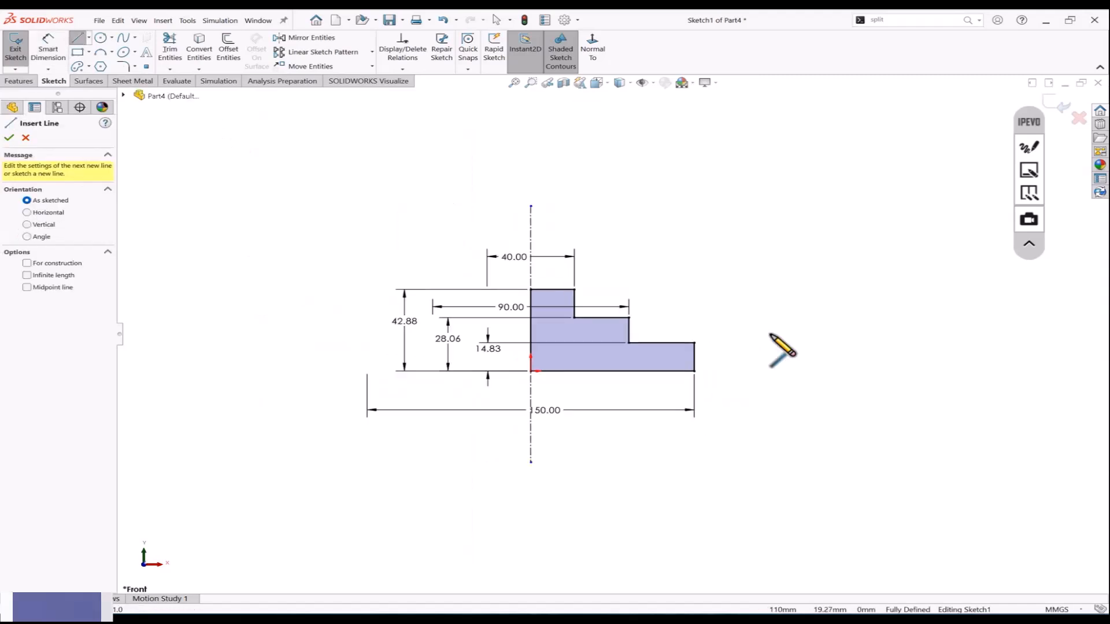
pyautogui.click(769, 334)
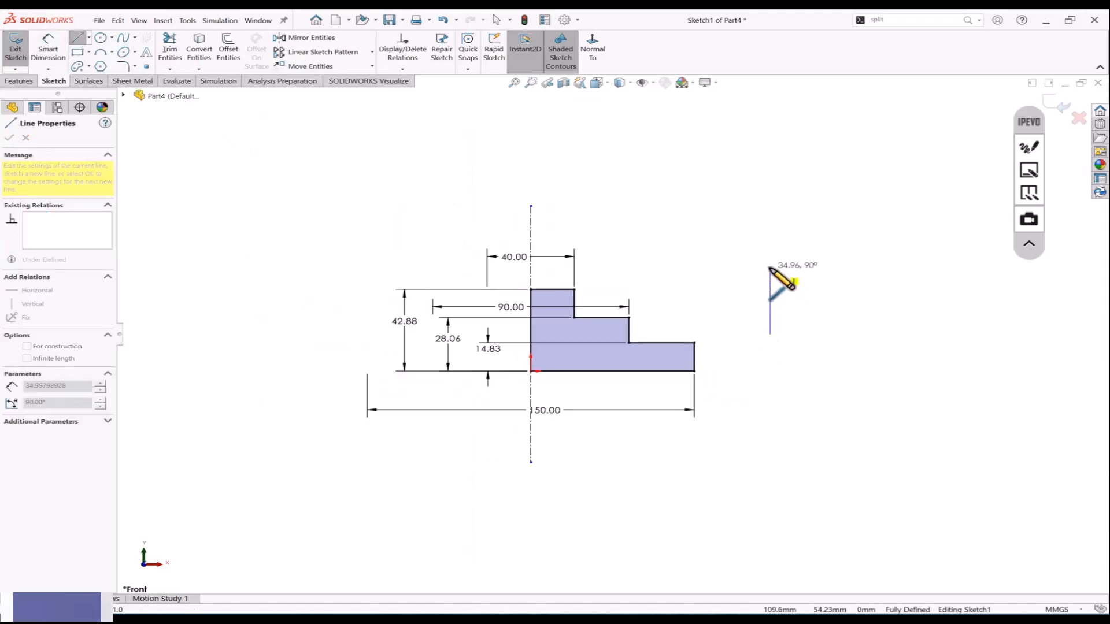
pyautogui.click(769, 268)
pyautogui.click(805, 267)
pyautogui.click(806, 289)
pyautogui.click(843, 292)
pyautogui.click(842, 307)
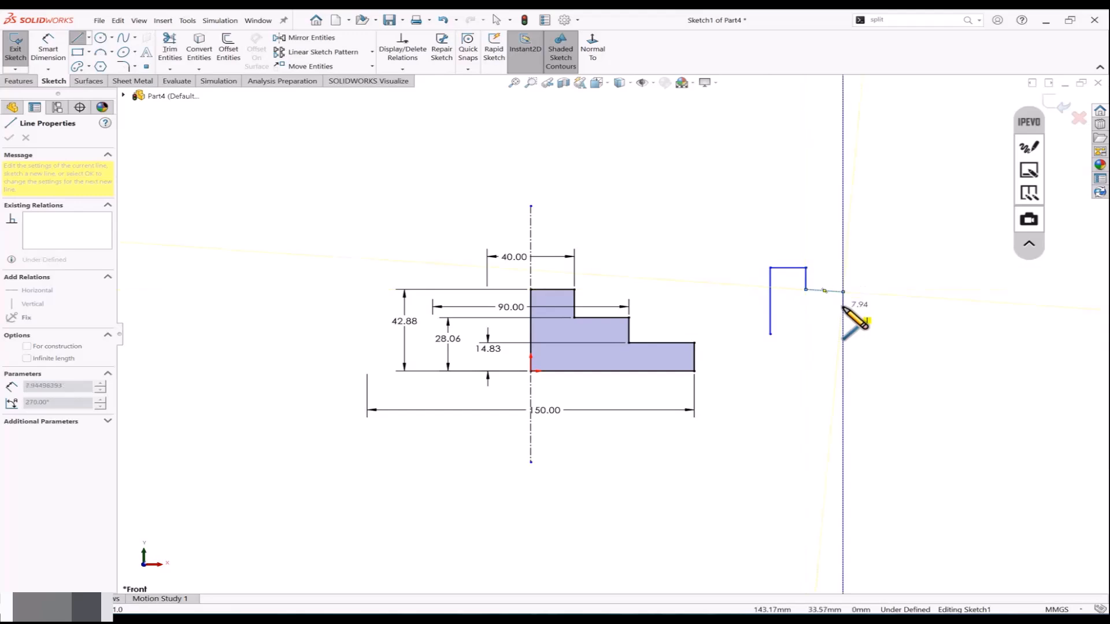
pyautogui.click(866, 307)
pyautogui.click(865, 335)
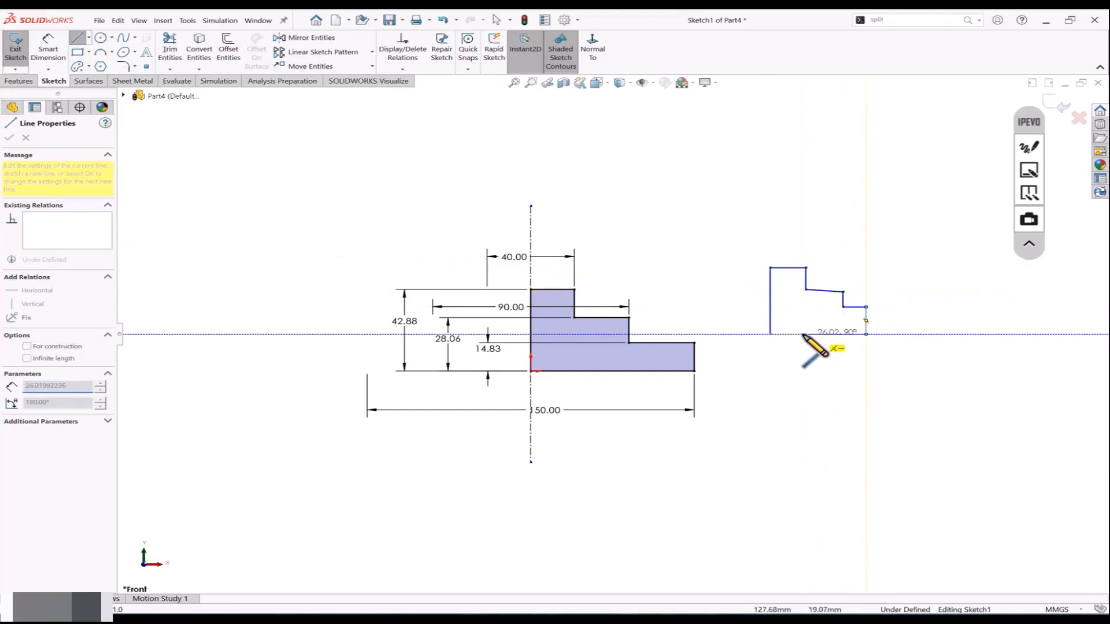
pyautogui.click(770, 335)
pyautogui.press('Escape')
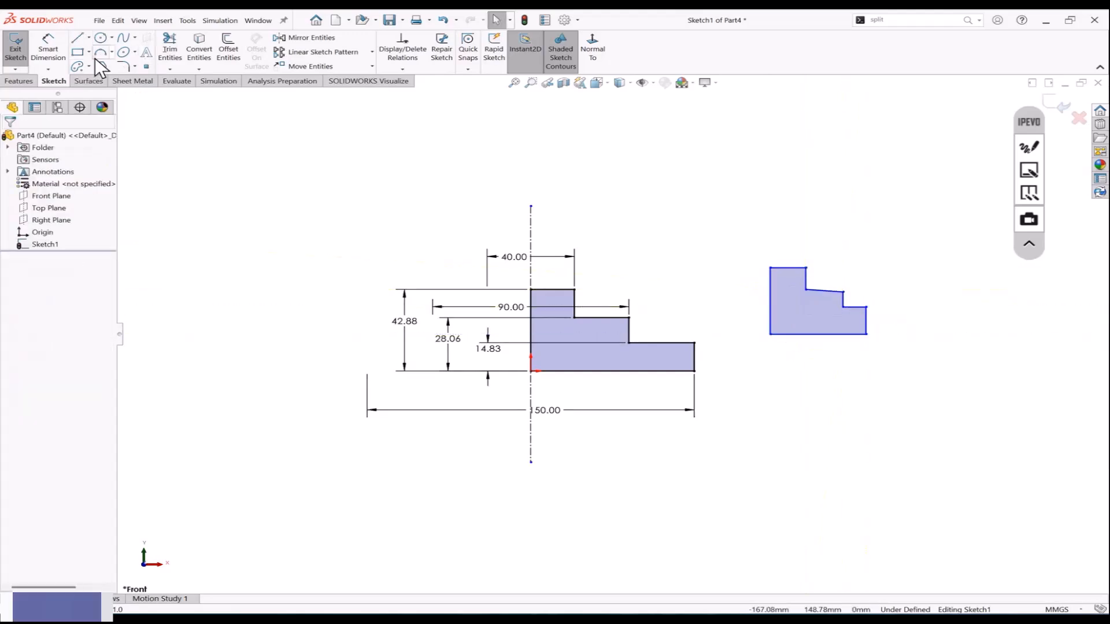
# Step: Dimension the small profile's overall height along its long vertical edge and its overall width below the bottom edge, accepting the drawn values
pyautogui.click(48, 49)
pyautogui.scroll(-3, 727, 272)
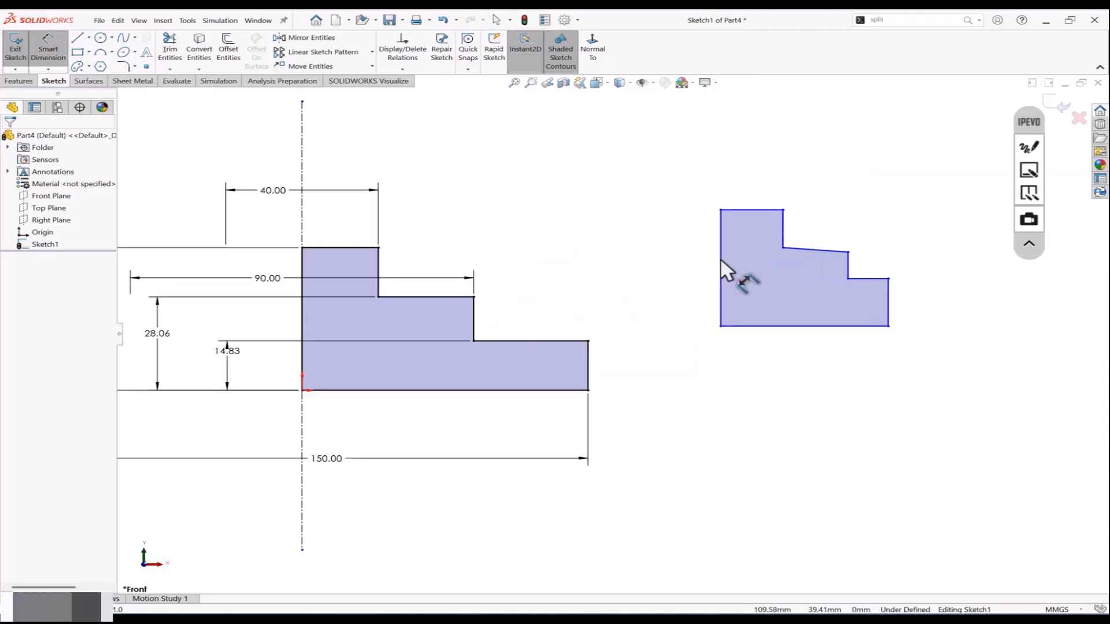
pyautogui.click(721, 276)
pyautogui.click(669, 267)
pyautogui.click(618, 245)
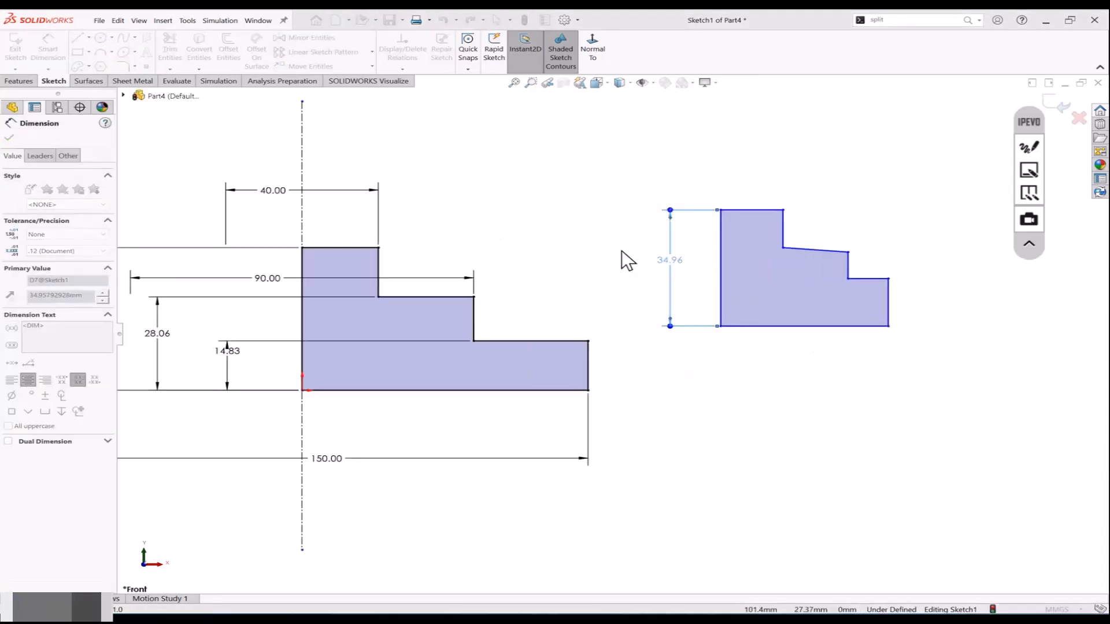
pyautogui.click(787, 327)
pyautogui.click(786, 350)
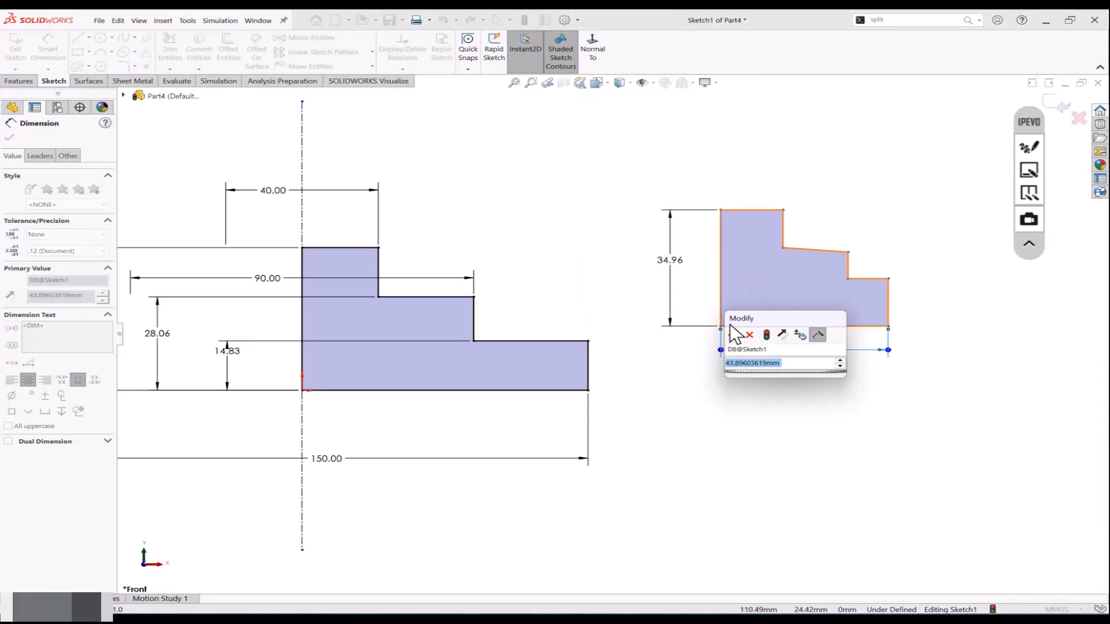
pyautogui.click(732, 333)
# Step: Try to add Chain Dimensions between the small profile's four vertical edges
pyautogui.click(56, 68)
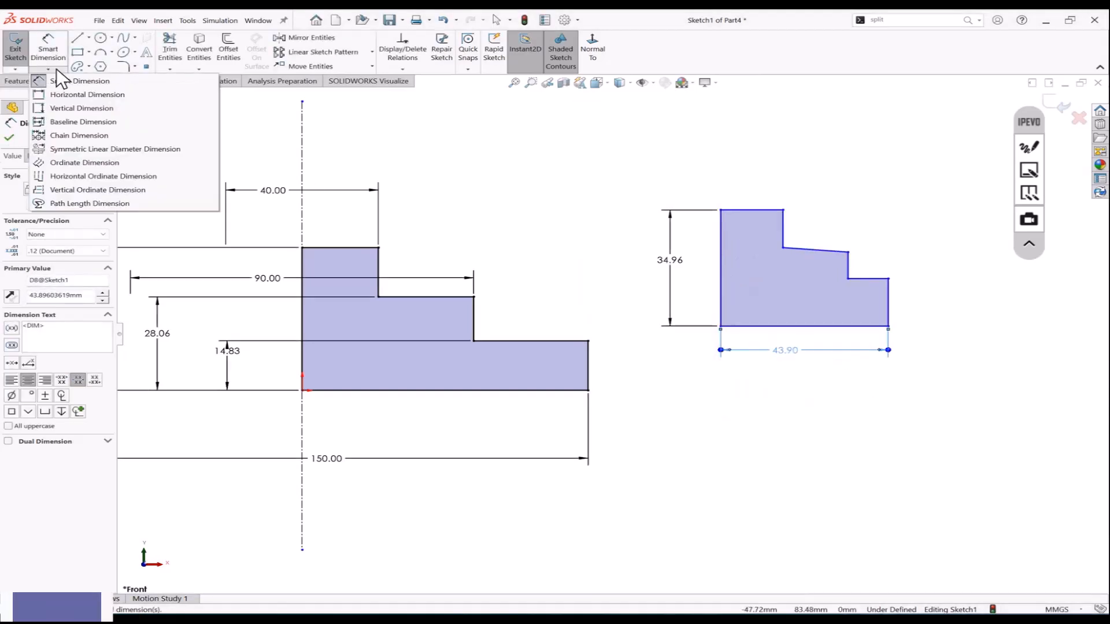
pyautogui.click(64, 135)
pyautogui.click(717, 226)
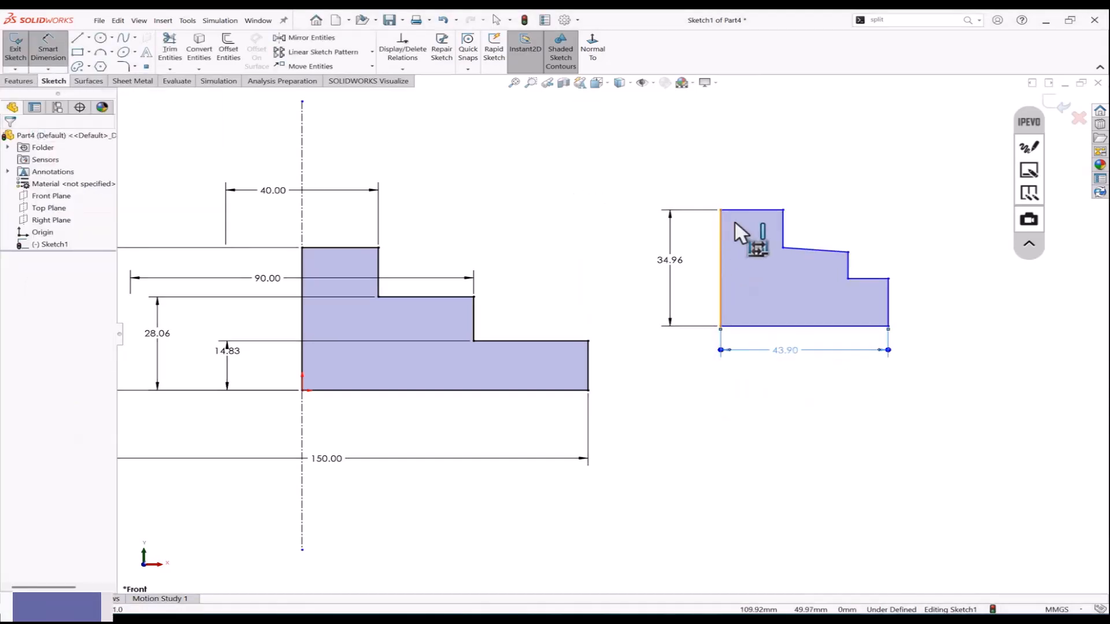
pyautogui.click(784, 219)
pyautogui.click(847, 254)
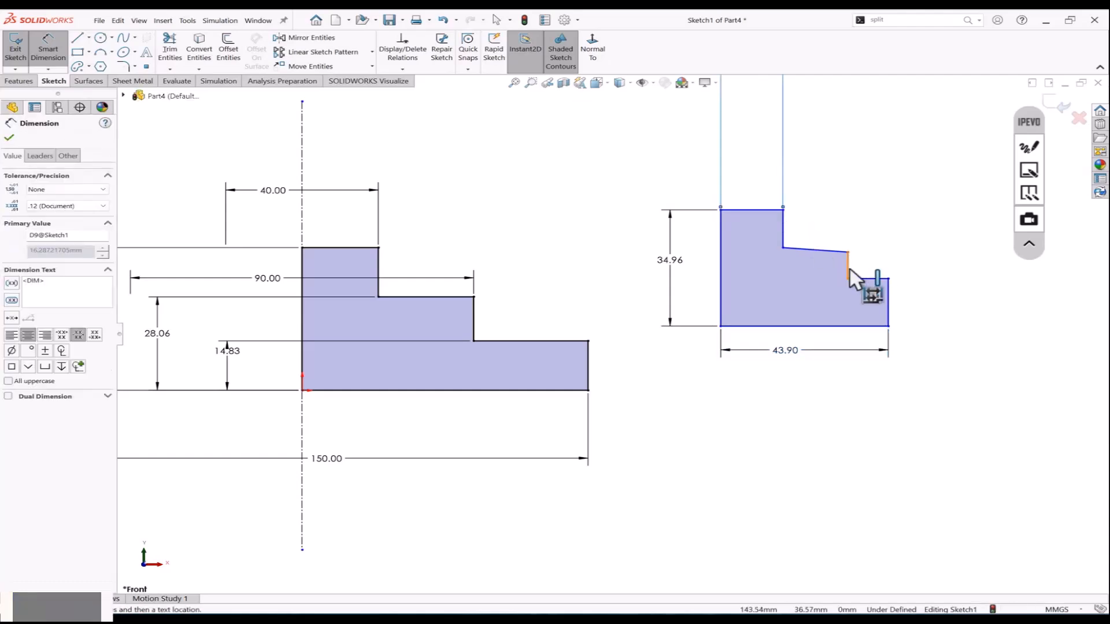
pyautogui.click(888, 291)
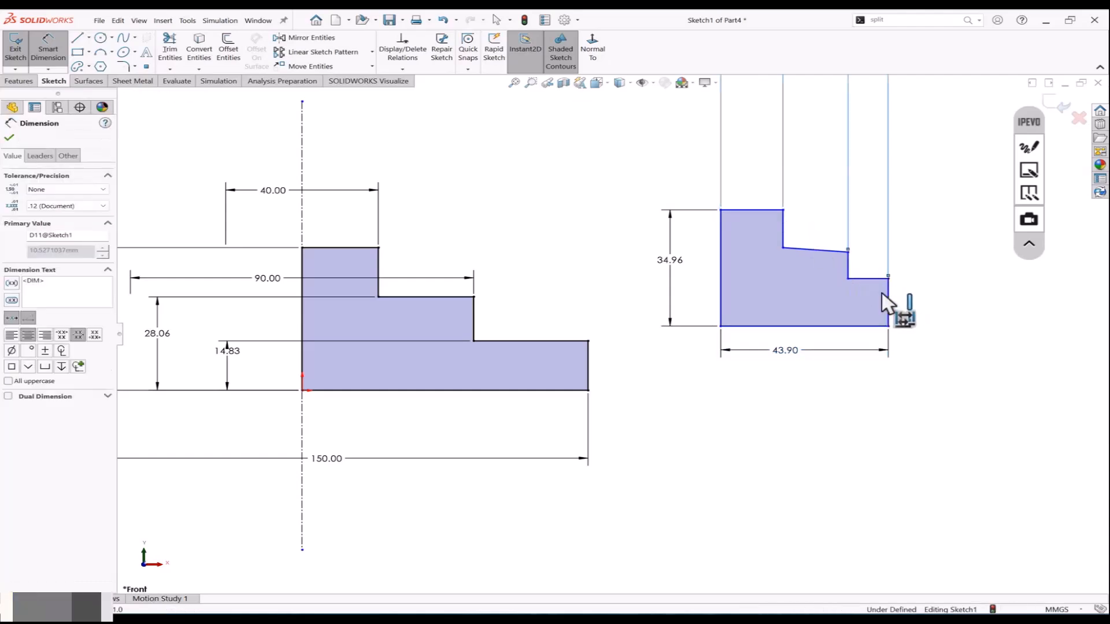
pyautogui.scroll(3, 881, 277)
pyautogui.press('Escape')
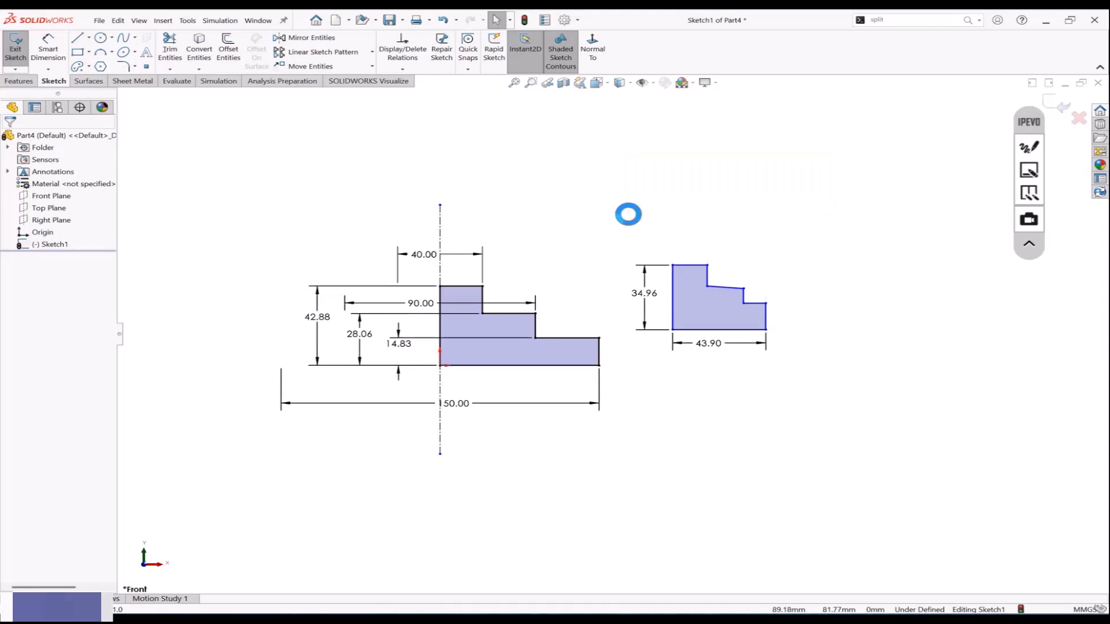
# Step: Add Baseline Dimensions from the small profile's long vertical edge to the vertical edges of the top and middle steps
pyautogui.click(48, 68)
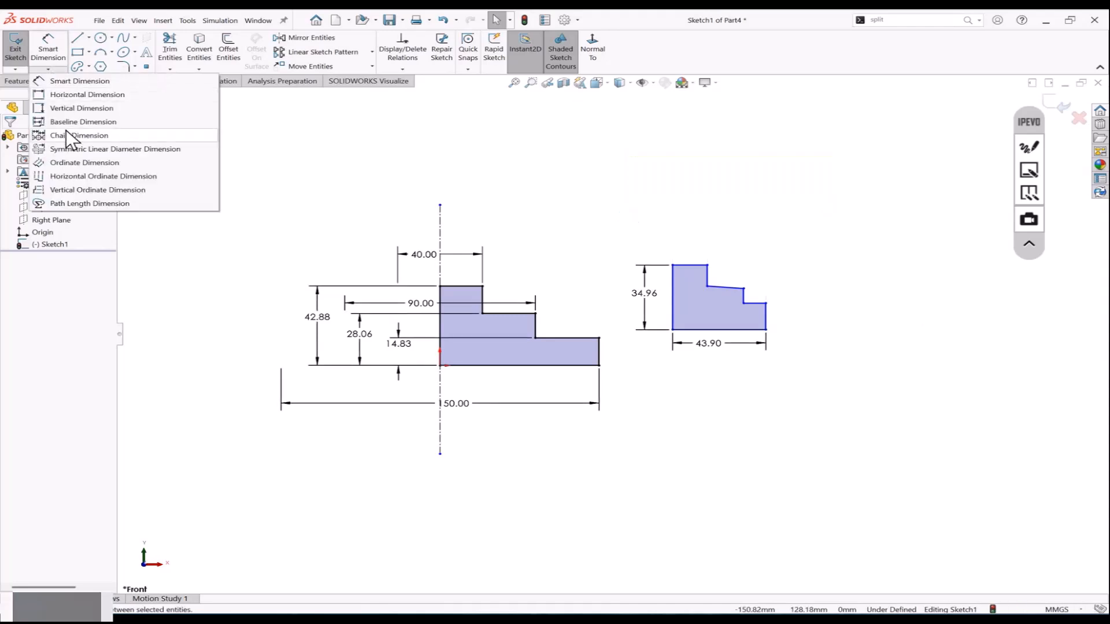
pyautogui.click(66, 123)
pyautogui.click(673, 280)
pyautogui.click(706, 276)
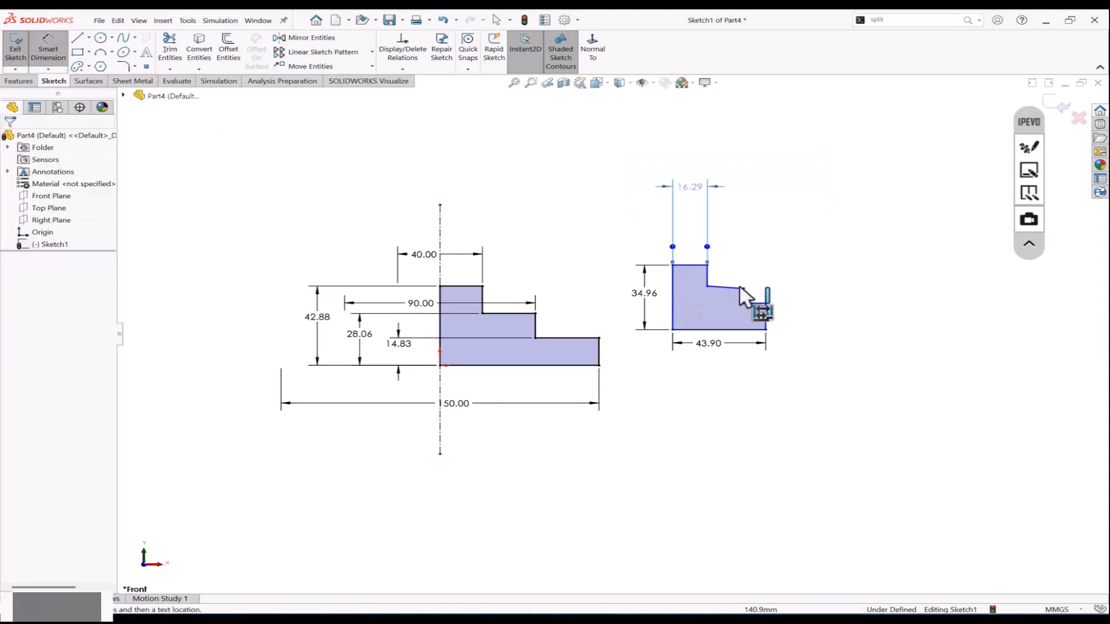
pyautogui.click(743, 295)
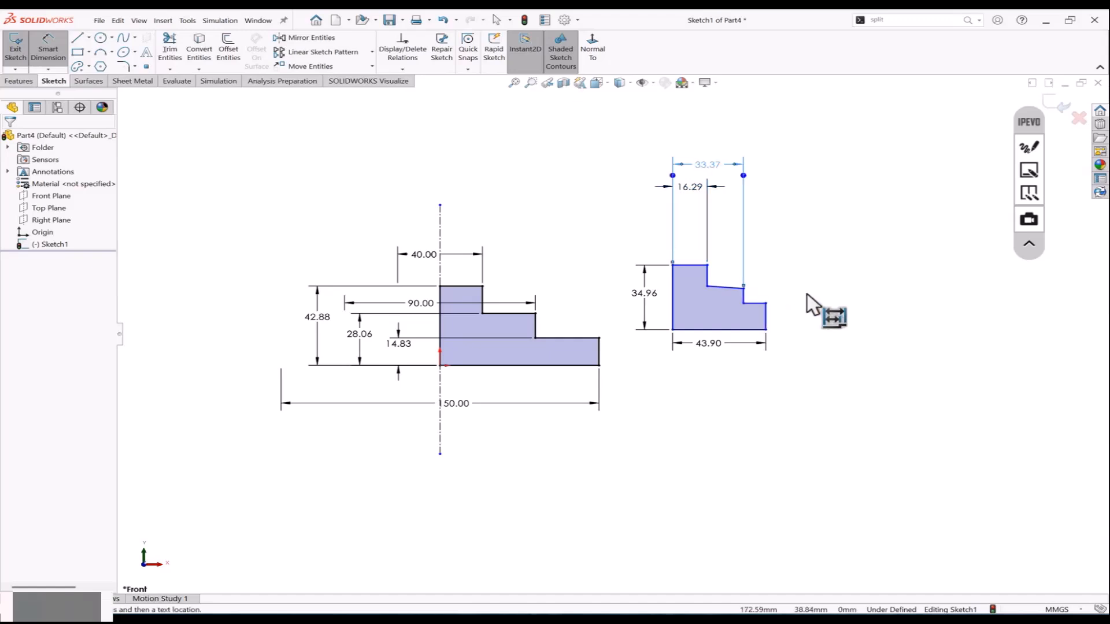
pyautogui.click(766, 312)
pyautogui.click(922, 218)
pyautogui.scroll(-2, 722, 352)
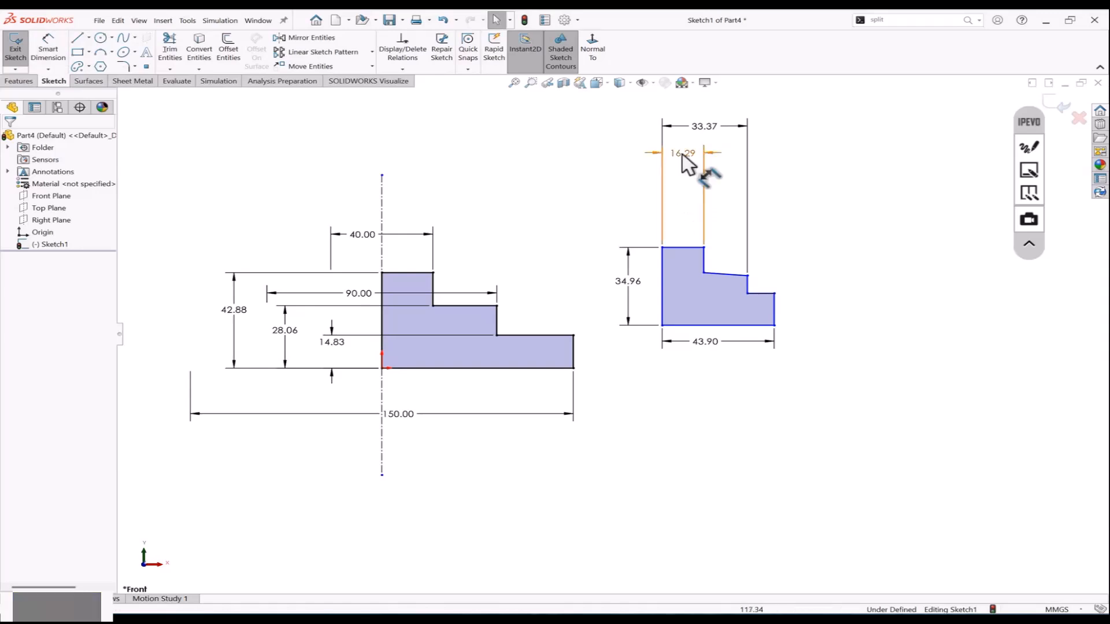
# Step: Bring the baseline dimensions down close above the small profile and make the middle step's slanted edge horizontal
pyautogui.moveTo(682, 153); pyautogui.dragTo(688, 228)
pyautogui.click(802, 311)
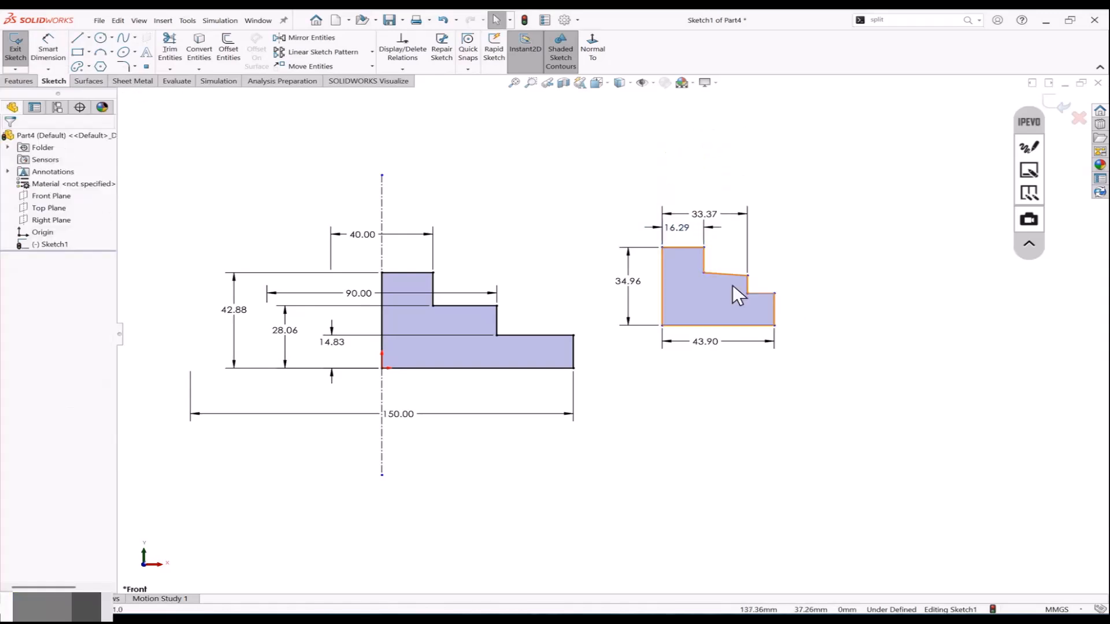
pyautogui.click(731, 273)
pyautogui.click(837, 218)
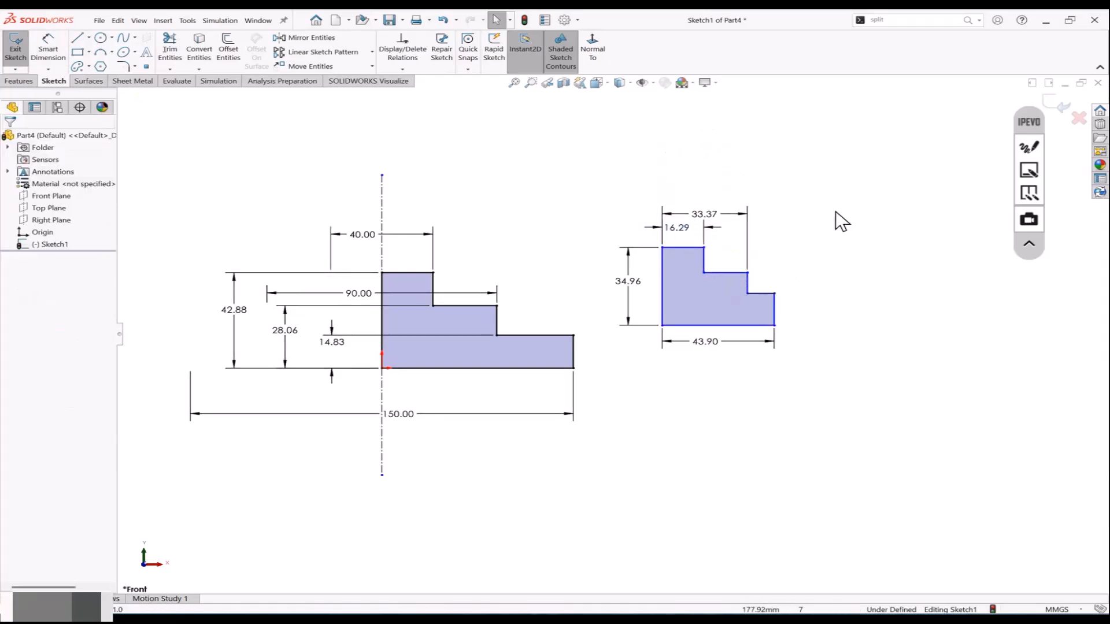
pyautogui.scroll(-2, 620, 289)
pyautogui.scroll(2, 718, 271)
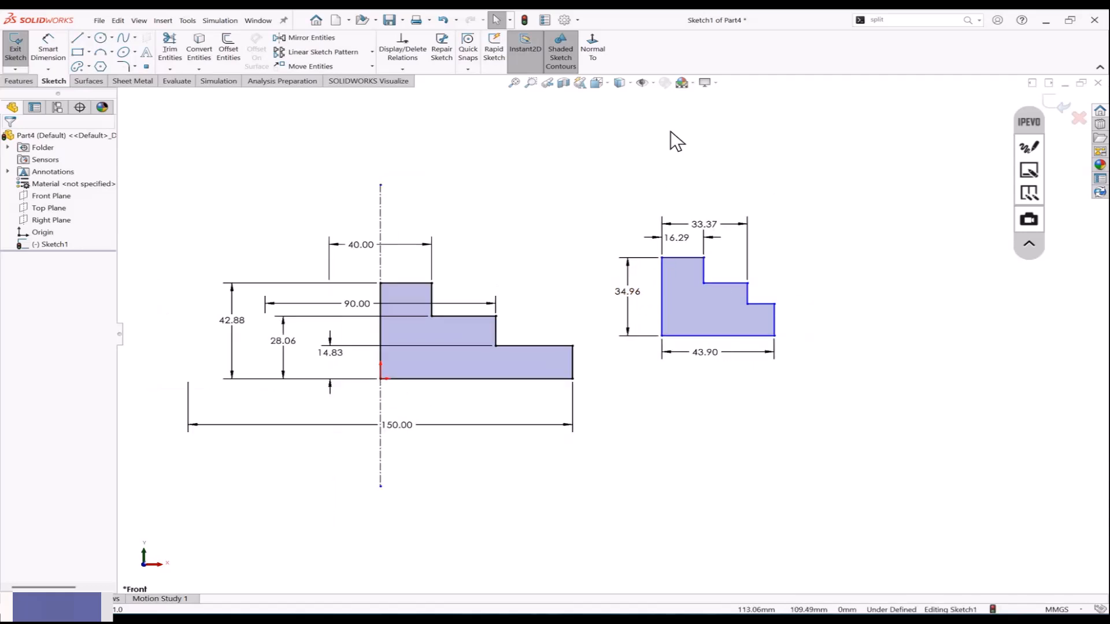
# Step: Turn on the display of sketch relations
pyautogui.click(653, 83)
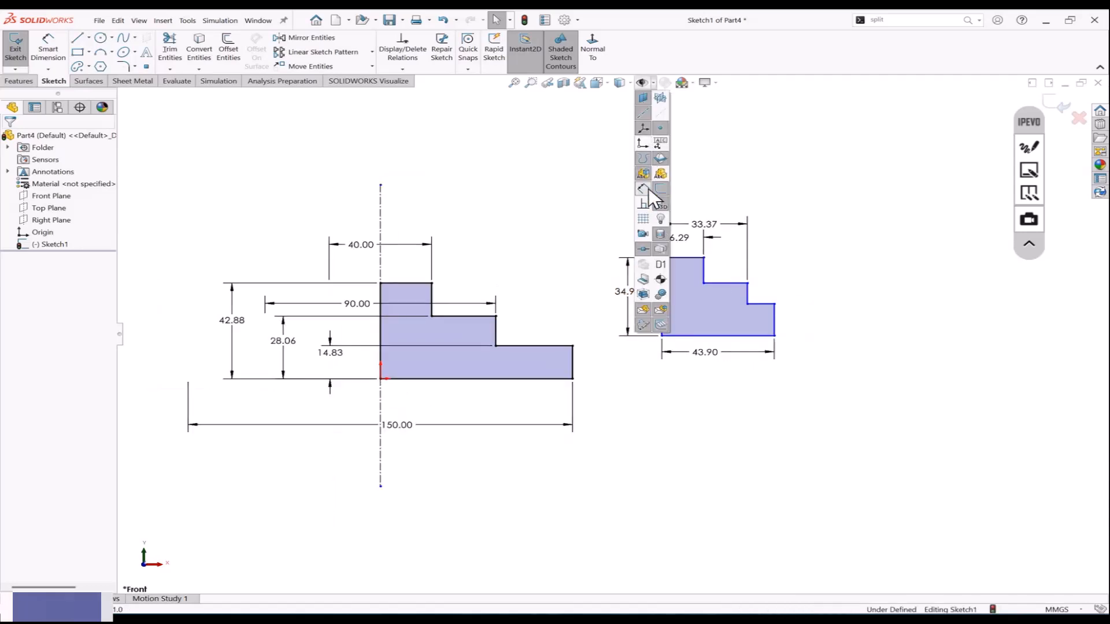
pyautogui.click(646, 204)
pyautogui.scroll(-1, 550, 252)
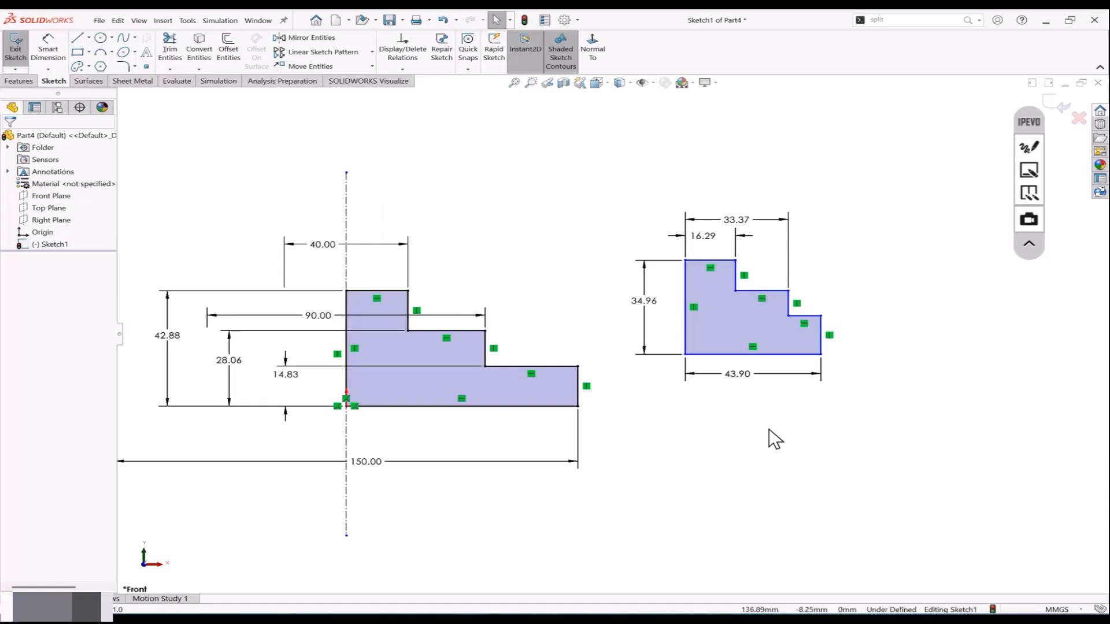
# Step: Pull the small profile by its edges and corner to test which geometry is still free
pyautogui.moveTo(716, 354); pyautogui.dragTo(807, 304)
pyautogui.click(852, 377)
pyautogui.moveTo(750, 249); pyautogui.dragTo(751, 252)
pyautogui.moveTo(700, 347)
pyautogui.mouseDown()
pyautogui.moveTo(786, 301)
pyautogui.moveTo(684, 339)
pyautogui.moveTo(689, 353)
pyautogui.mouseUp()
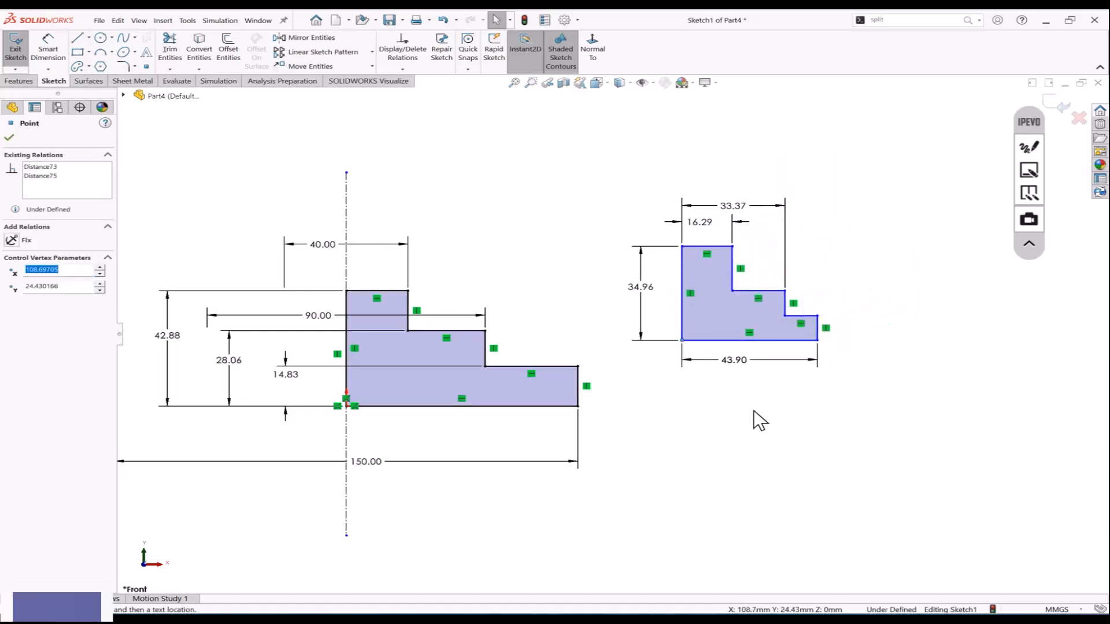
pyautogui.click(755, 422)
# Step: Dimension the vertical edges of the small profile's lowest and middle steps with Smart Dimension, accepting the drawn lengths
pyautogui.click(48, 49)
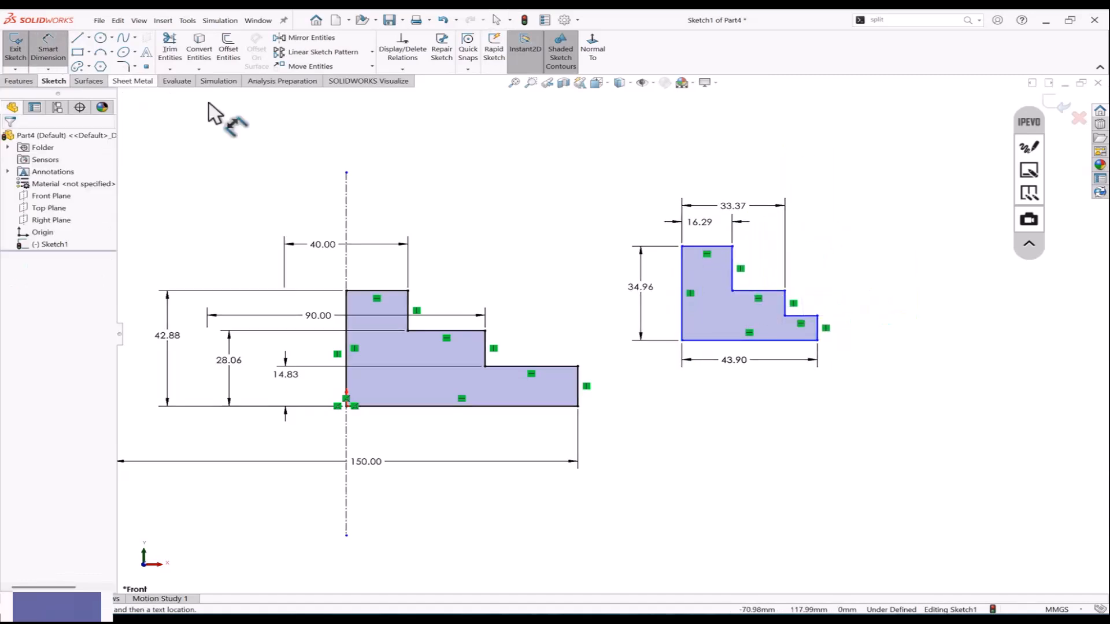
pyautogui.click(818, 327)
pyautogui.click(907, 360)
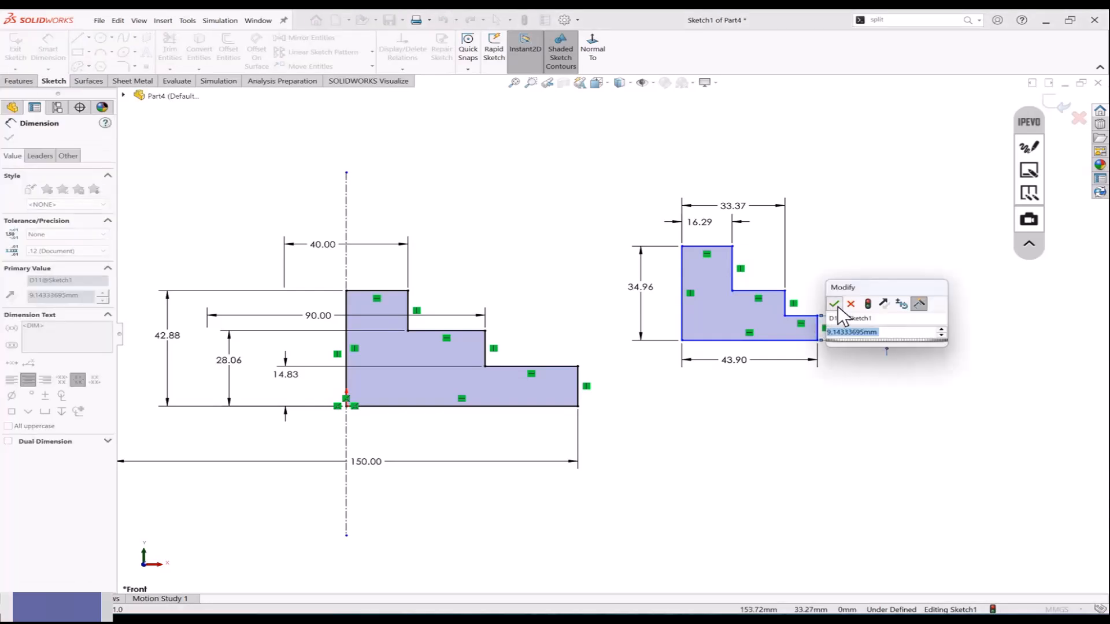
pyautogui.press('Return')
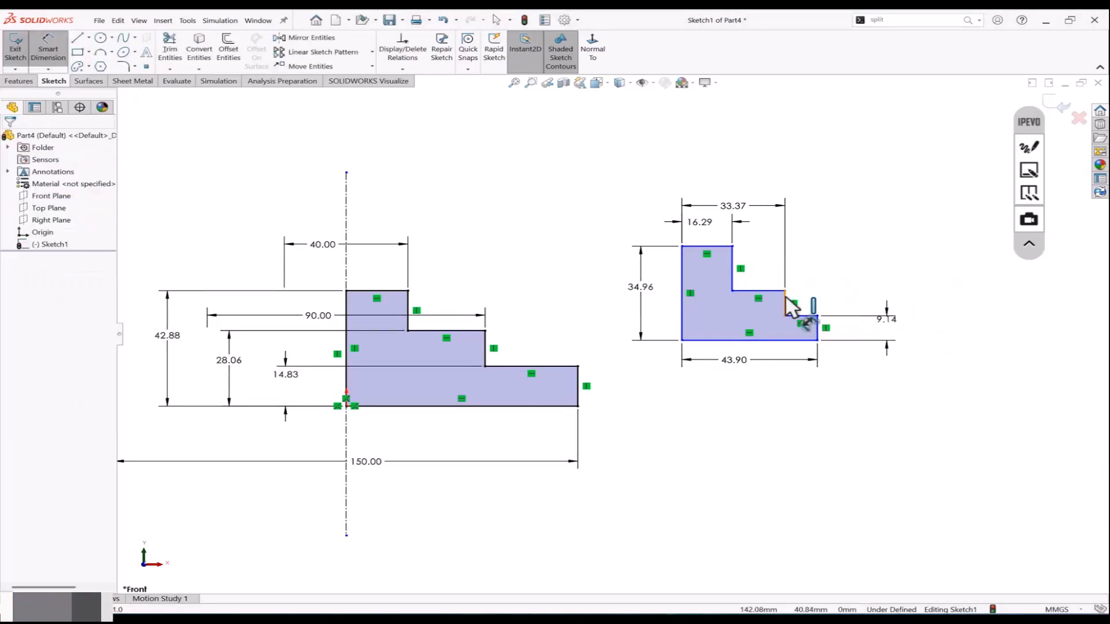
pyautogui.click(785, 301)
pyautogui.click(827, 302)
pyautogui.press('Return')
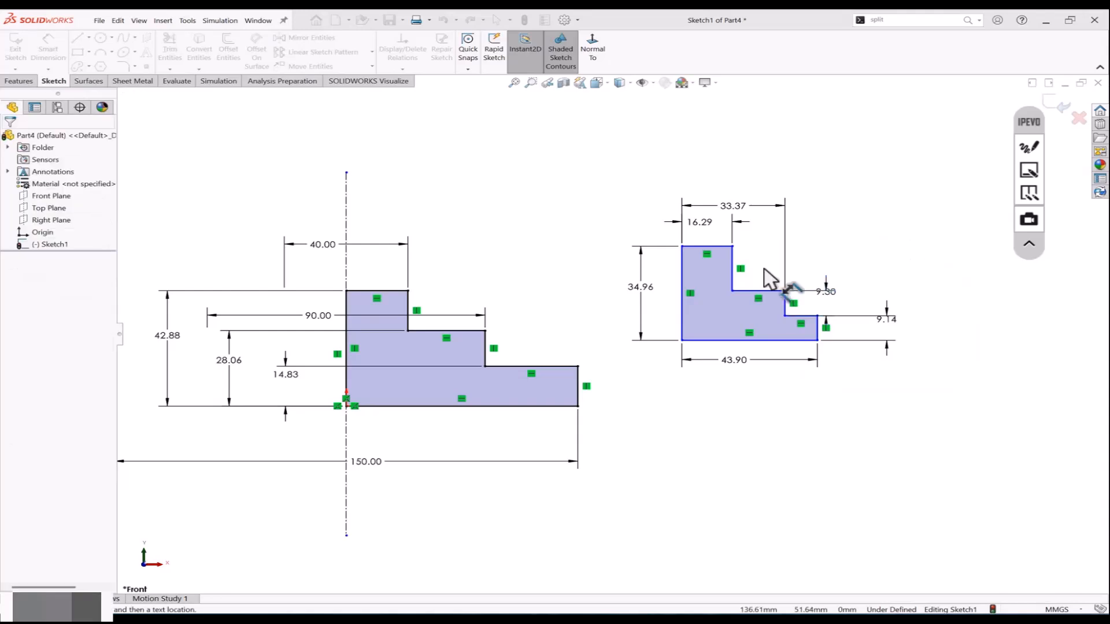
# Step: Try to dimension the vertical edge of the small profile's top step
pyautogui.click(733, 271)
pyautogui.click(784, 255)
pyautogui.click(918, 216)
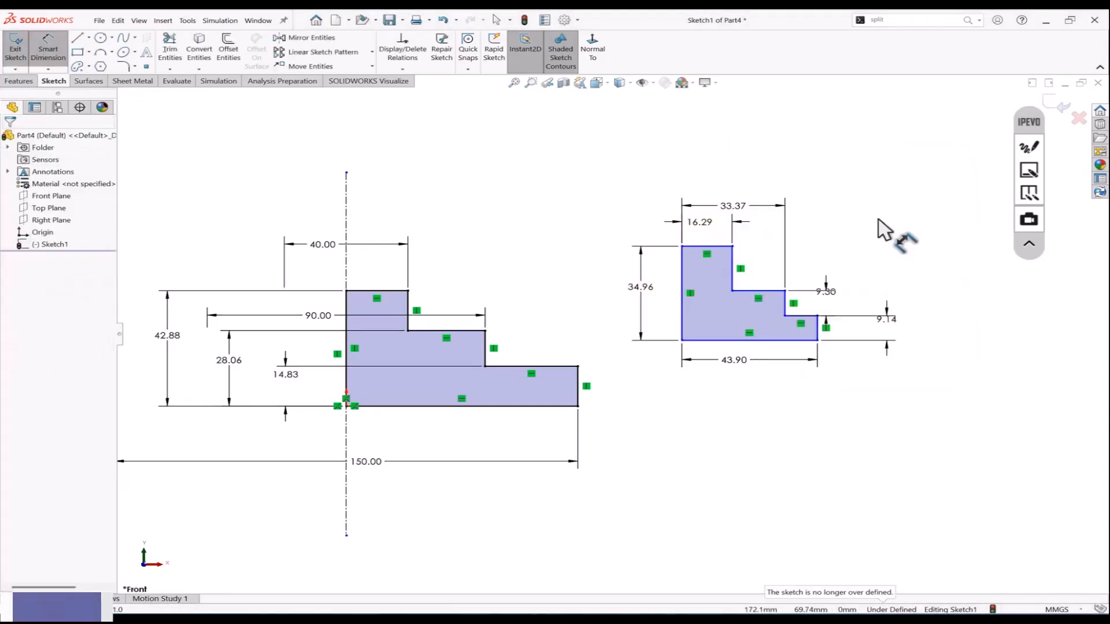
pyautogui.press('Escape')
# Step: Center the middle step's height dimension between its extension lines and shift the small profile around to test its remaining freedom of movement
pyautogui.moveTo(825, 292); pyautogui.dragTo(824, 304)
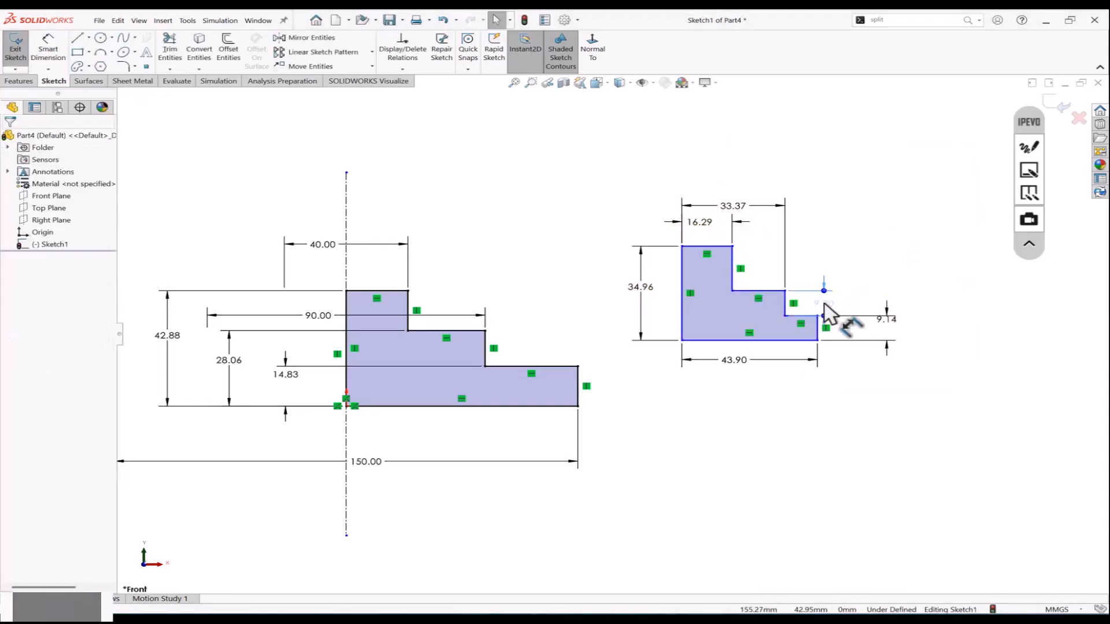
pyautogui.click(761, 279)
pyautogui.moveTo(738, 279)
pyautogui.mouseDown()
pyautogui.moveTo(762, 254)
pyautogui.moveTo(686, 254)
pyautogui.mouseUp()
pyautogui.moveTo(790, 290); pyautogui.dragTo(805, 289)
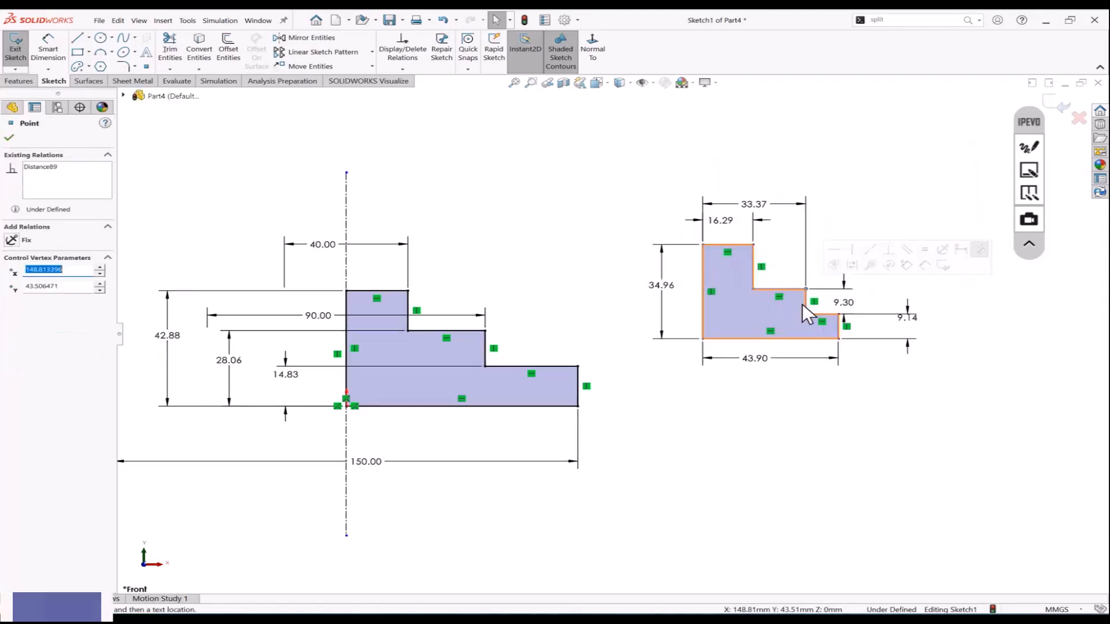
pyautogui.moveTo(836, 327); pyautogui.dragTo(835, 301)
pyautogui.press('Escape')
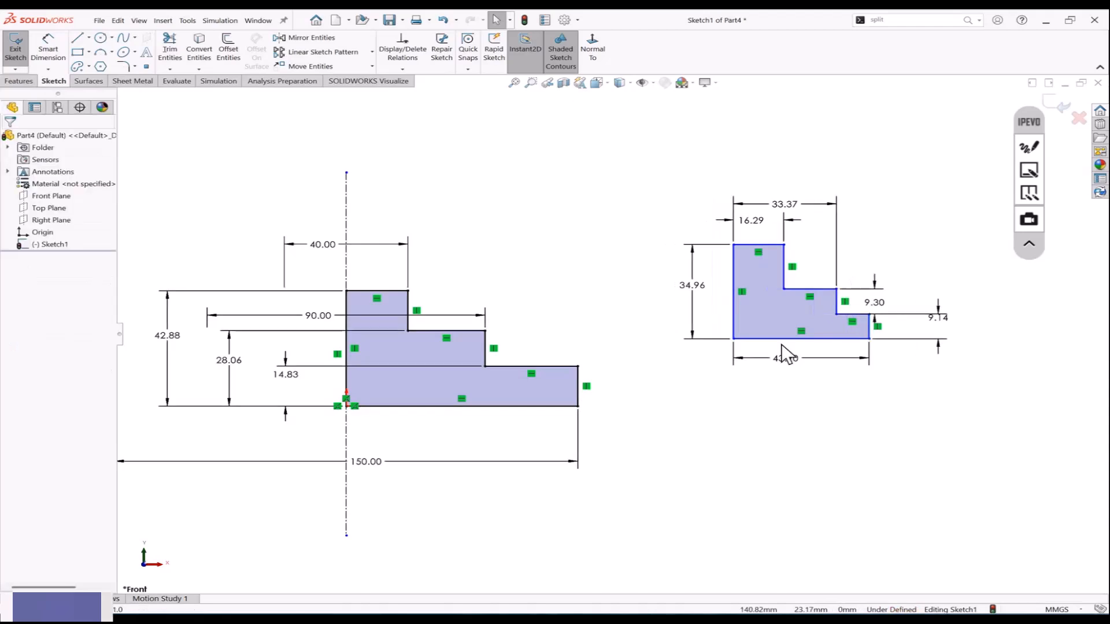
pyautogui.moveTo(786, 341); pyautogui.dragTo(786, 355)
pyautogui.moveTo(734, 318)
pyautogui.mouseDown()
pyautogui.moveTo(725, 341)
pyautogui.moveTo(648, 242)
pyautogui.moveTo(711, 251)
pyautogui.moveTo(658, 280)
pyautogui.moveTo(699, 301)
pyautogui.mouseUp()
pyautogui.click(595, 328)
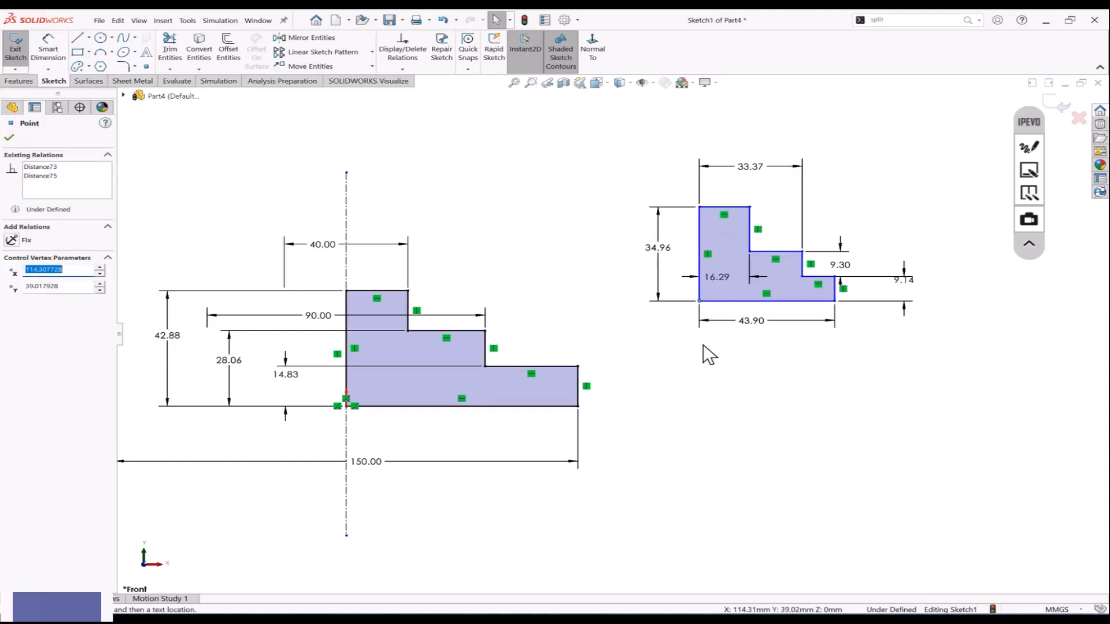
pyautogui.click(703, 344)
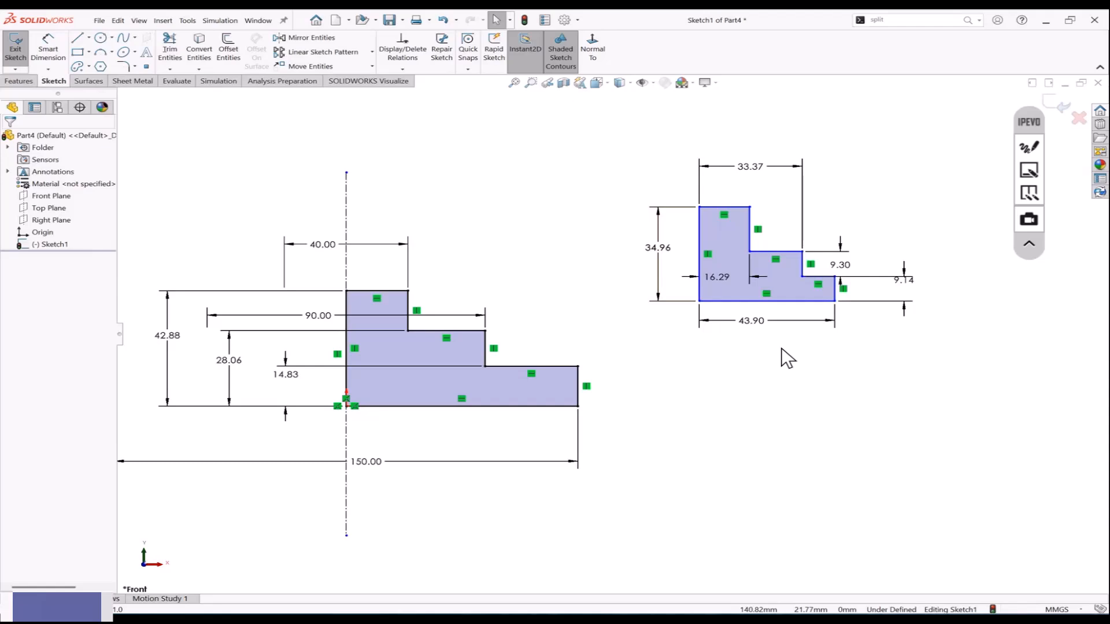
# Step: Locate the small profile from the origin with Smart Dimension, horizontally to its lower-left corner and vertically to its bottom edge, accepting the drawn distances
pyautogui.click(48, 50)
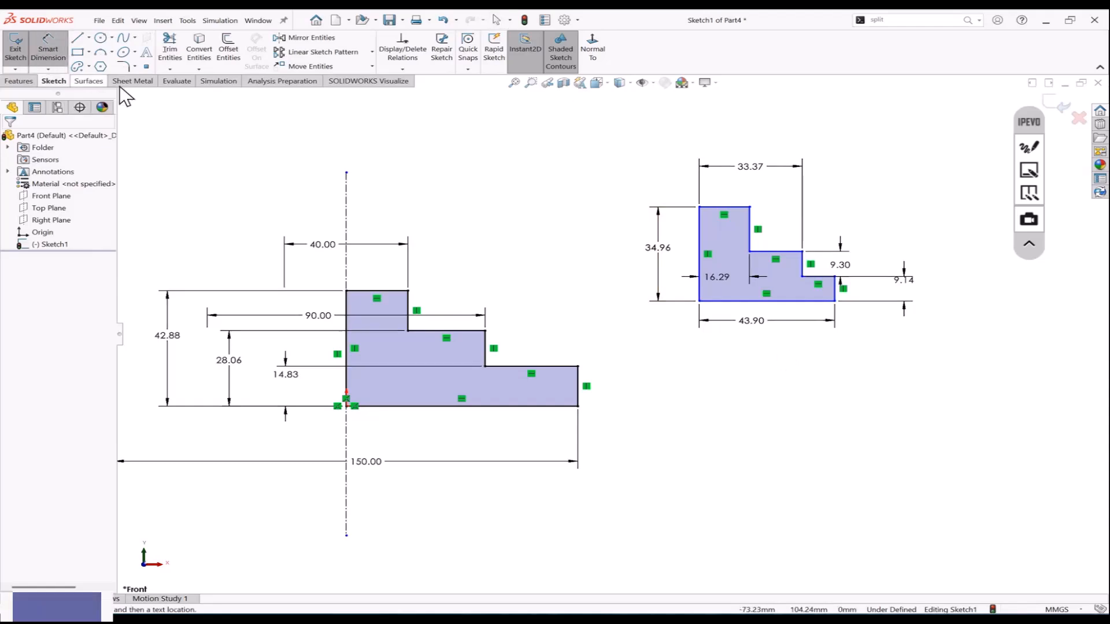
pyautogui.click(347, 406)
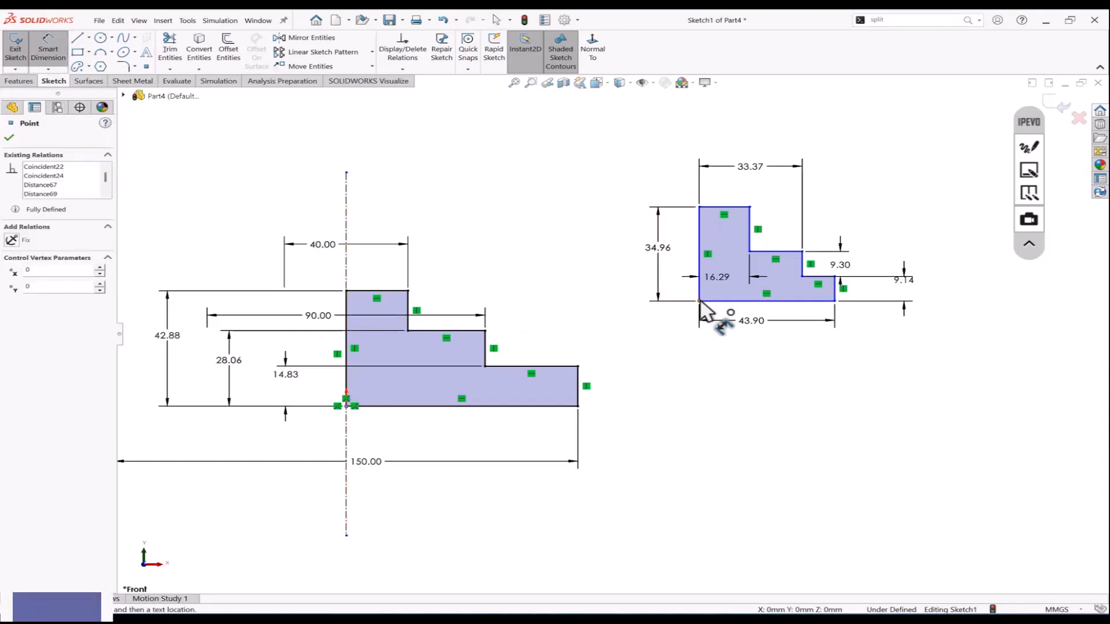
pyautogui.click(699, 300)
pyautogui.click(595, 514)
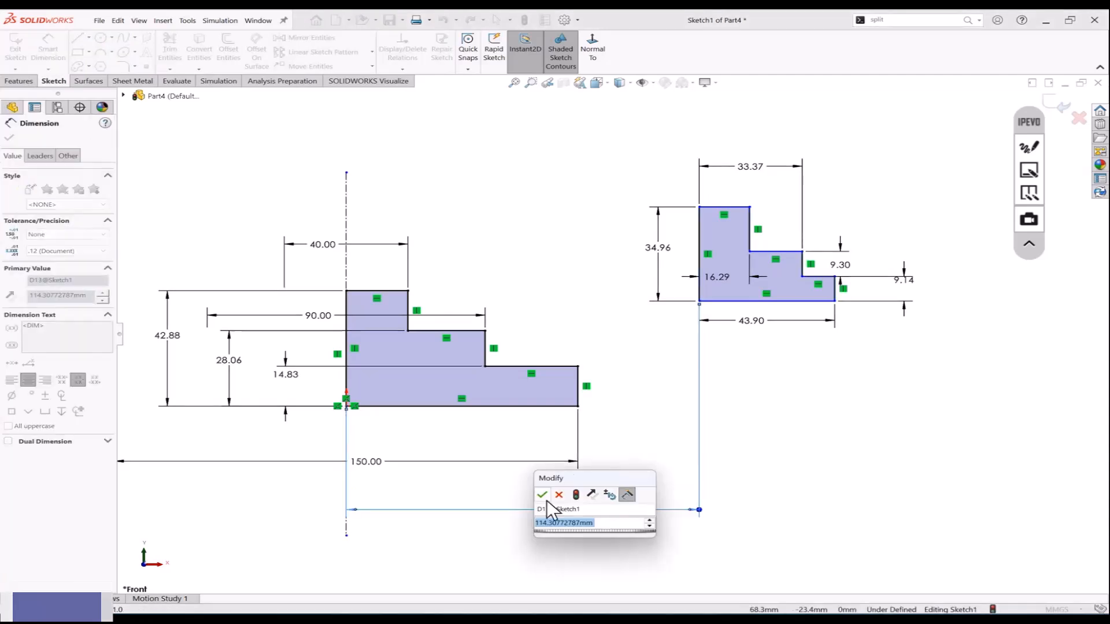
pyautogui.press('Return')
pyautogui.click(347, 406)
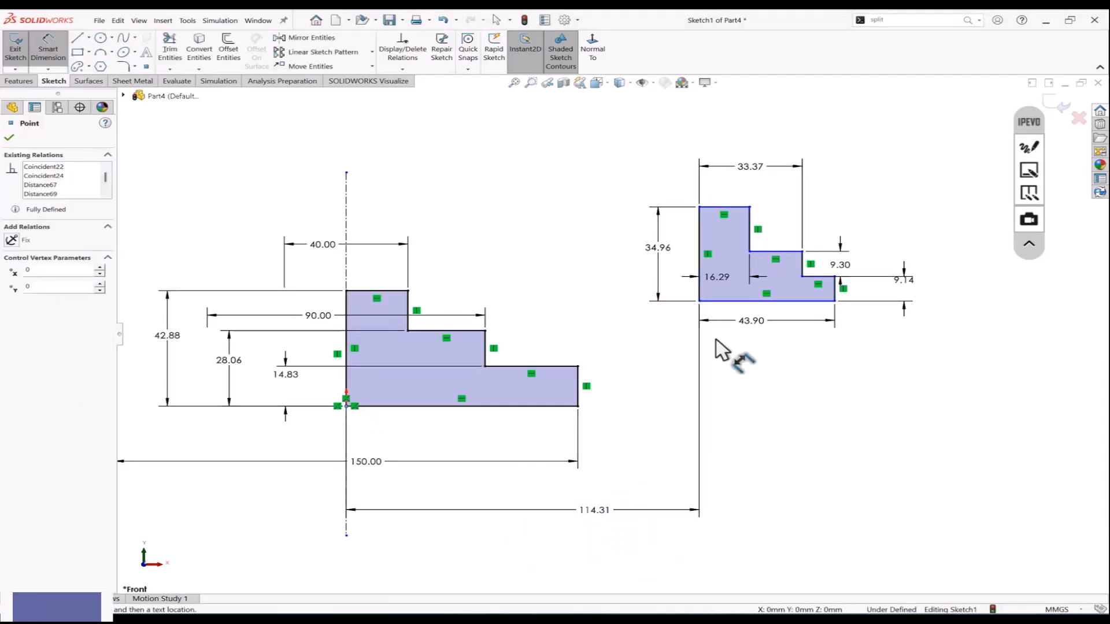
pyautogui.click(769, 300)
pyautogui.click(795, 439)
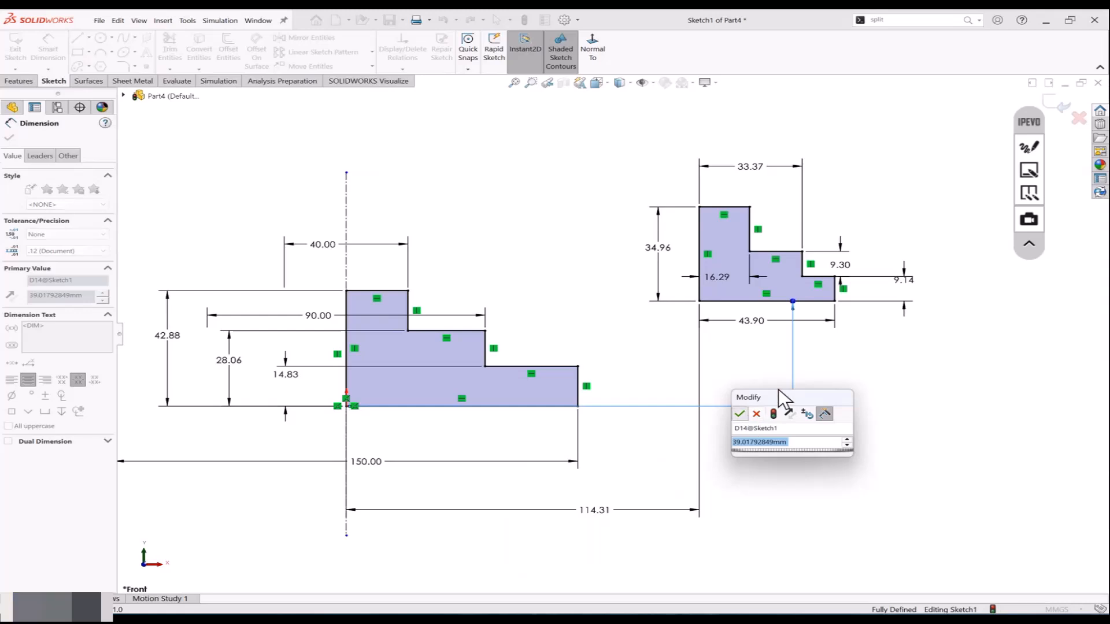
pyautogui.click(776, 410)
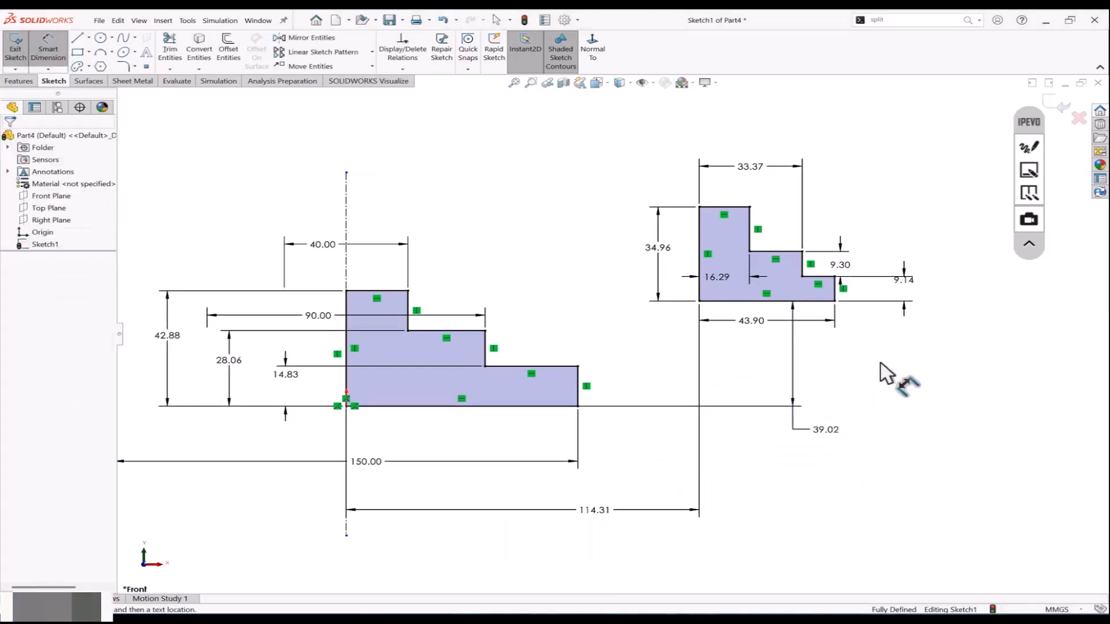
# Step: Undo the two dimensions locating the small profile from the origin
pyautogui.press('Escape')
pyautogui.hotkey('ctrl', 'z')
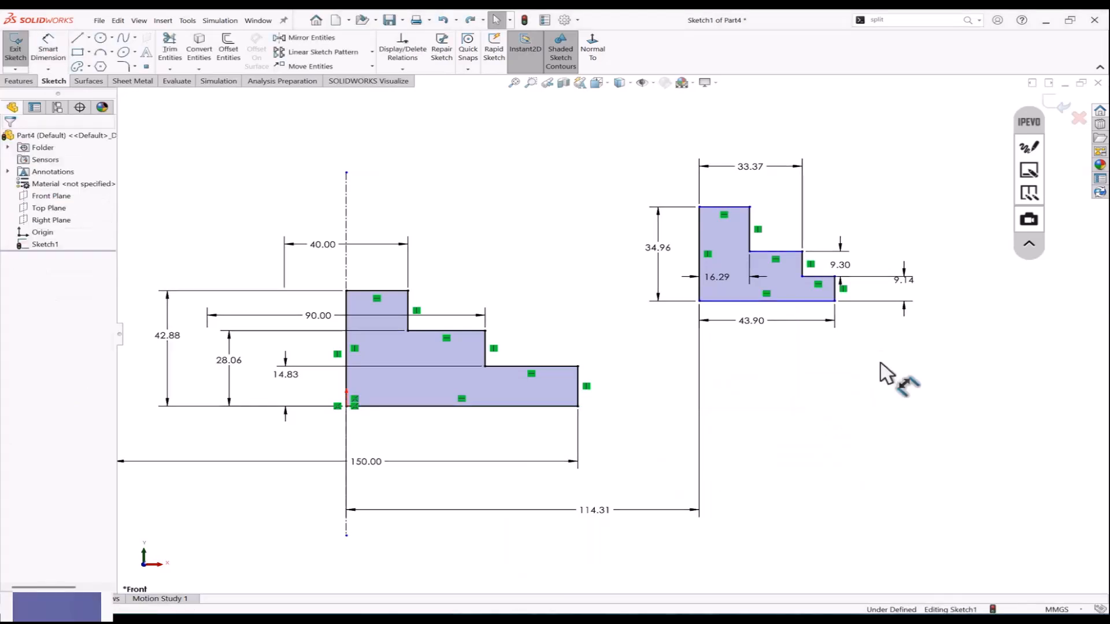
pyautogui.hotkey('ctrl', 'z')
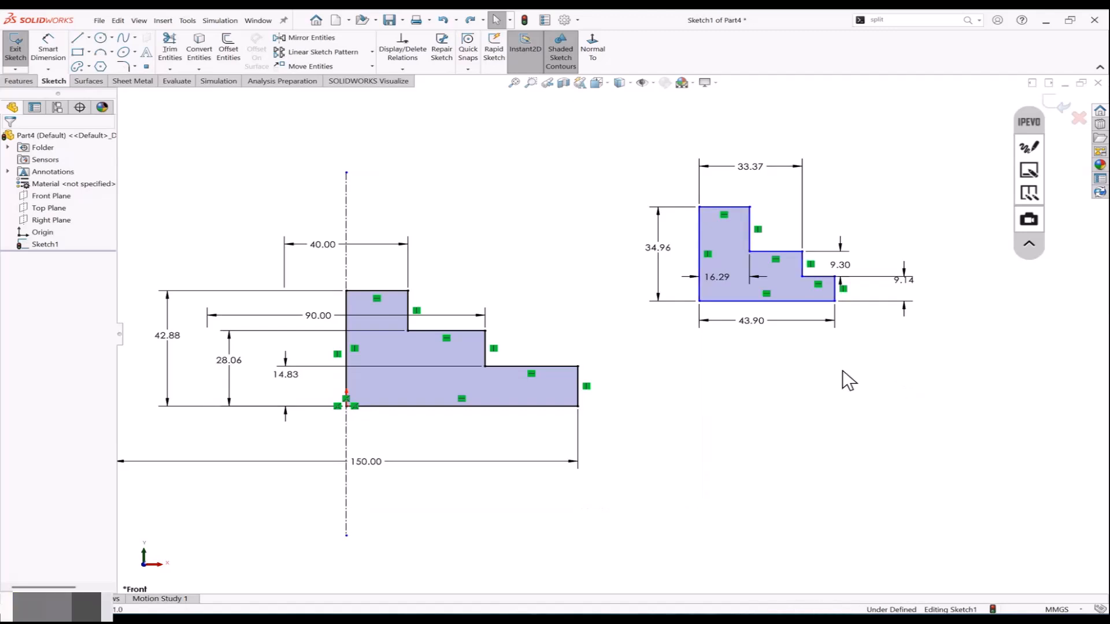
pyautogui.hotkey('ctrl', 'z')
pyautogui.press('z')
# Step: Delete both stepped profiles together with all their dimensions, keeping only the vertical centerline through the origin
pyautogui.moveTo(869, 151)
pyautogui.mouseDown()
pyautogui.moveTo(595, 307)
pyautogui.moveTo(595, 317)
pyautogui.mouseUp()
pyautogui.press('Delete')
pyautogui.scroll(2, 575, 317)
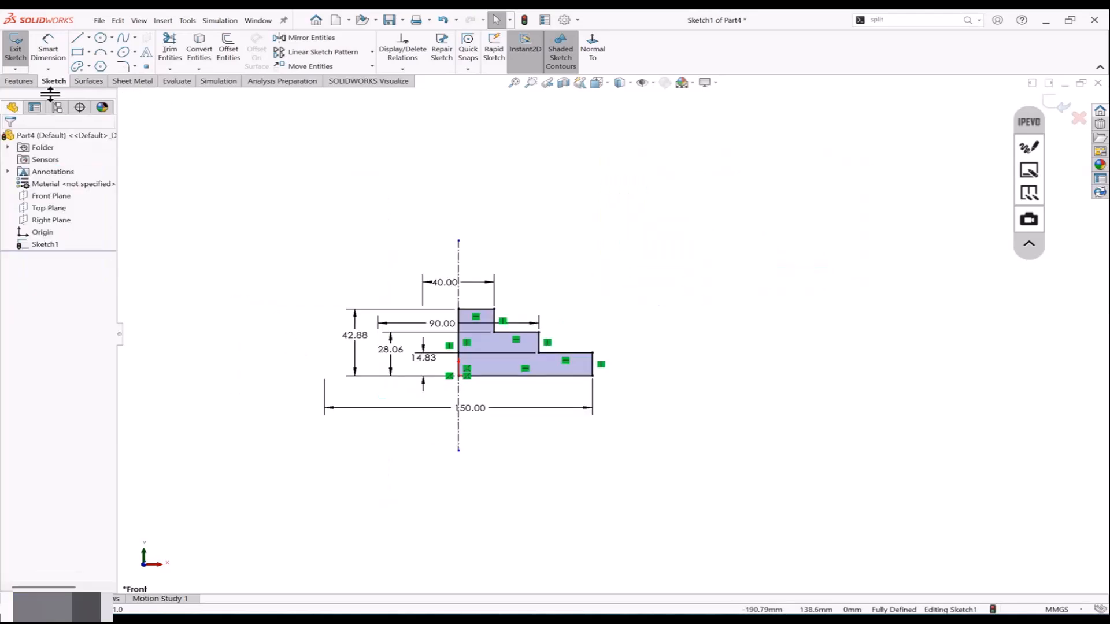
pyautogui.click(48, 69)
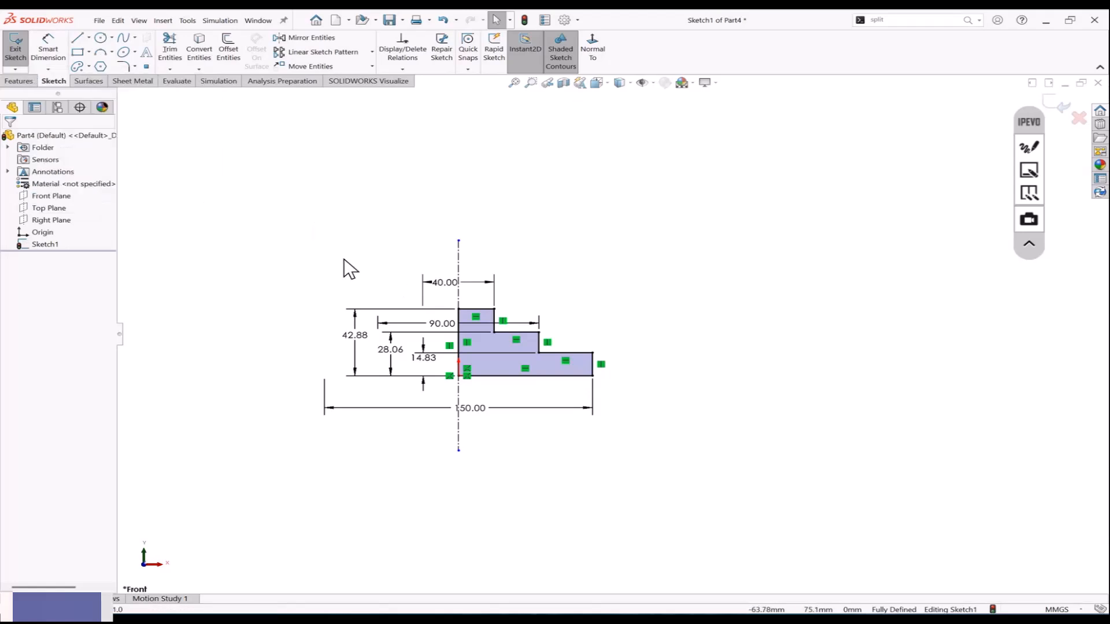
pyautogui.moveTo(275, 234)
pyautogui.mouseDown()
pyautogui.moveTo(296, 256)
pyautogui.moveTo(622, 418)
pyautogui.mouseUp()
pyautogui.press('Delete')
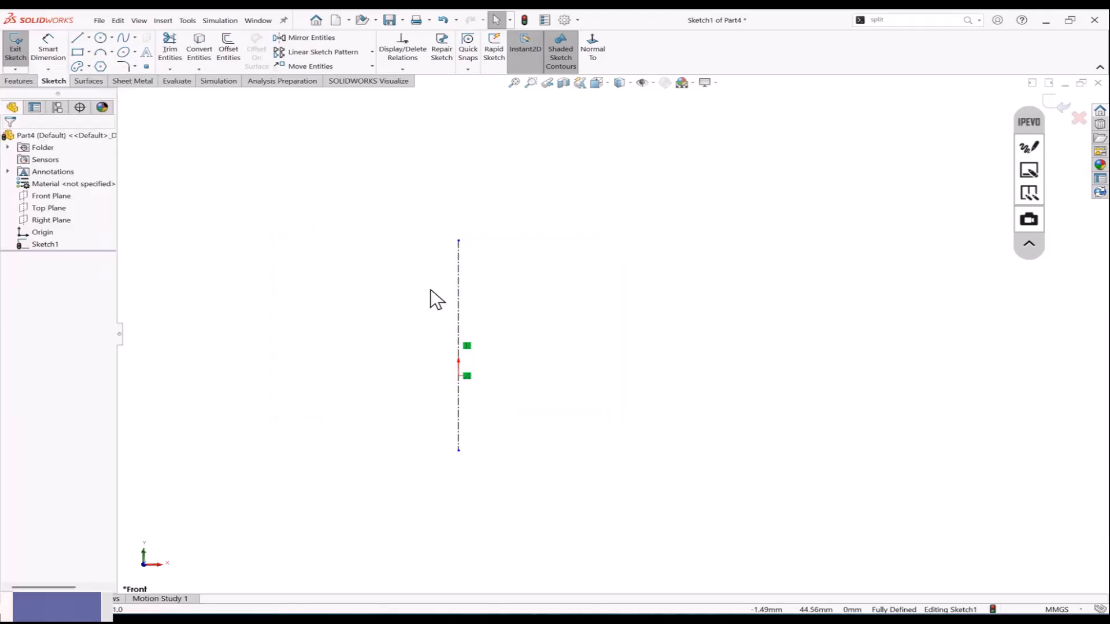
# Step: Sketch a horizontal centerline about 103 mm long from the origin toward the right
pyautogui.click(79, 38)
pyautogui.click(89, 38)
pyautogui.click(104, 66)
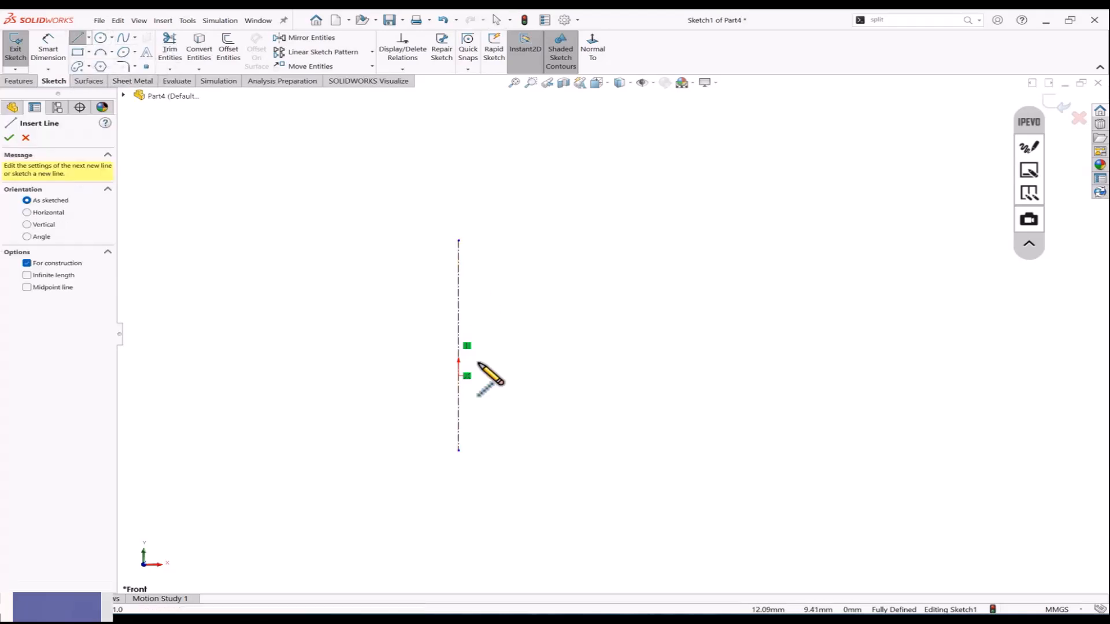
pyautogui.click(467, 376)
pyautogui.click(644, 375)
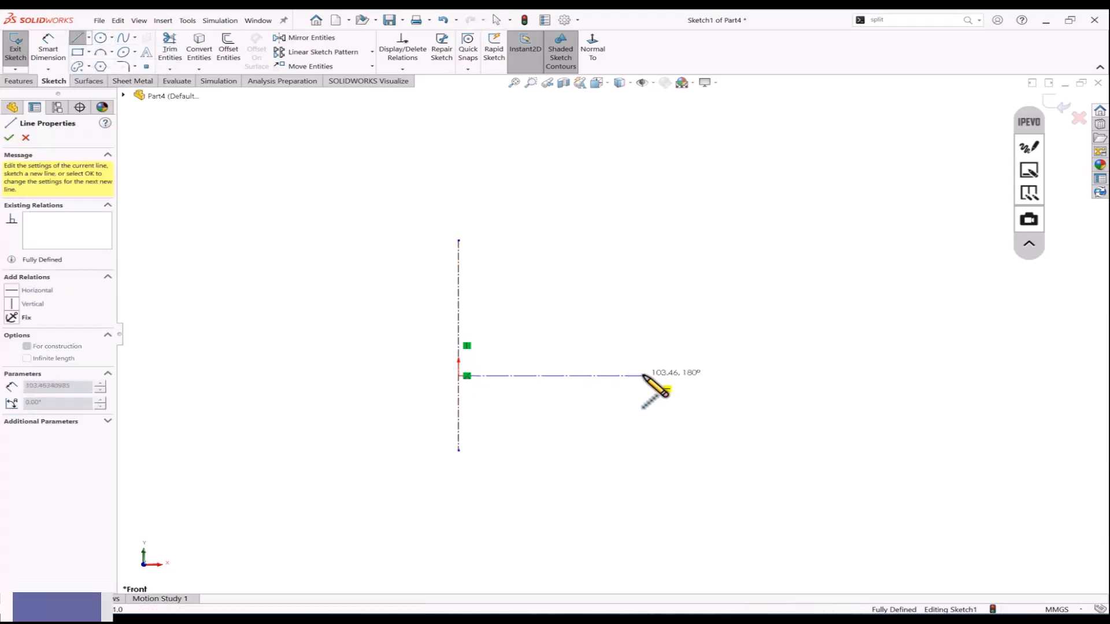
pyautogui.press('Escape')
# Step: Sketch three separate circles rising diagonally to the upper right of the origin, the lowest about 32 mm and the middle about 17 mm in diameter
pyautogui.click(101, 38)
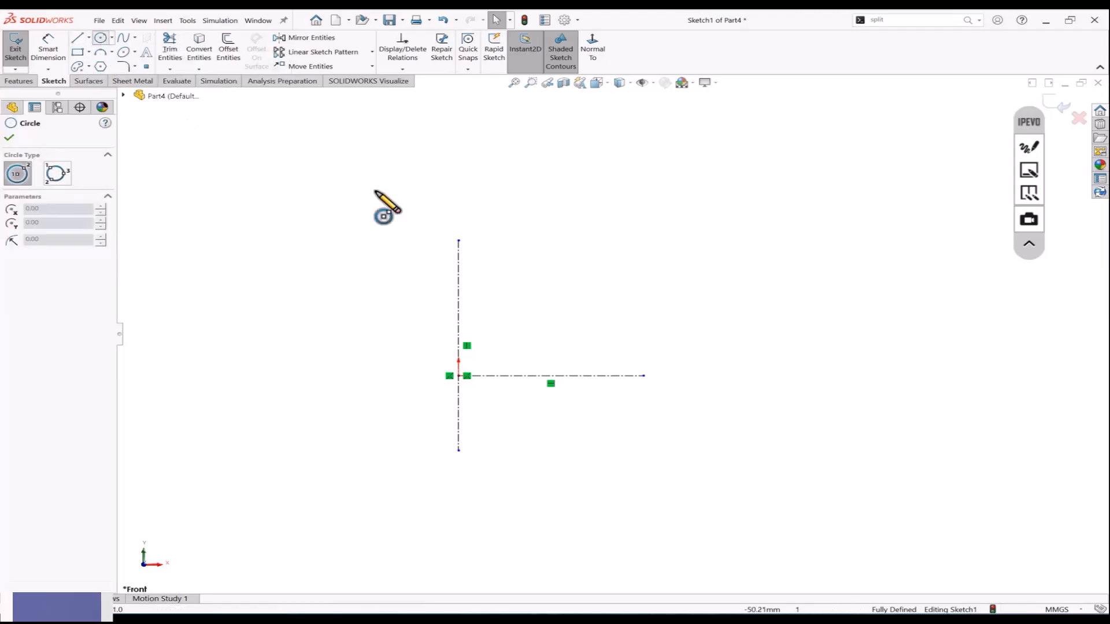
pyautogui.click(510, 323)
pyautogui.click(537, 325)
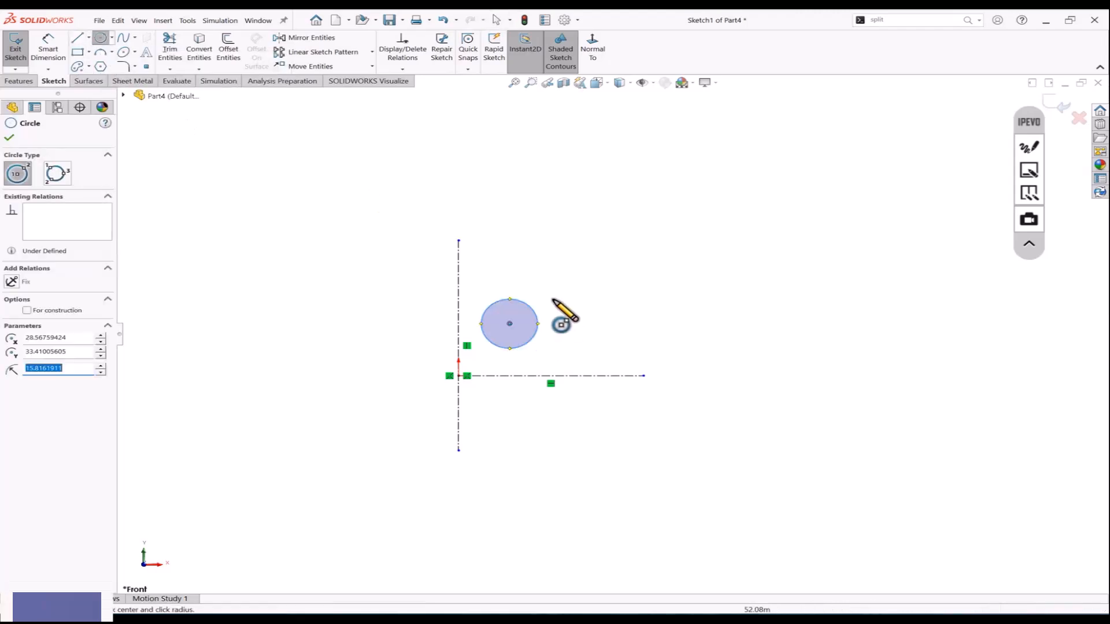
pyautogui.click(592, 283)
pyautogui.click(604, 294)
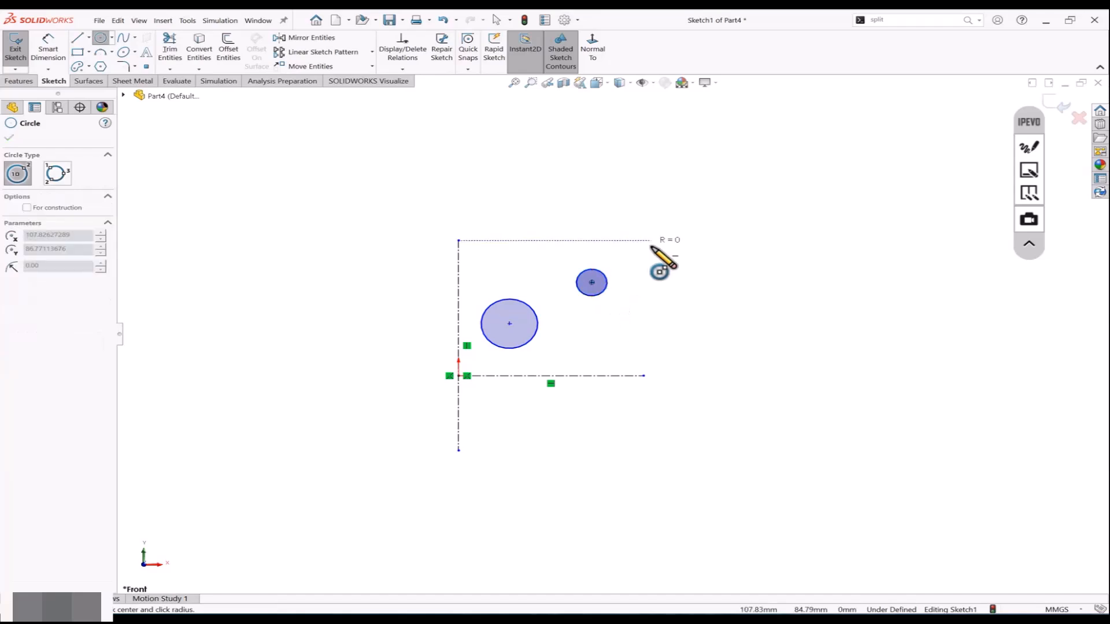
pyautogui.click(651, 240)
pyautogui.click(663, 255)
pyautogui.press('Escape')
# Step: Select all three circles and add an Equal relation between them
pyautogui.keyDown('ctrl'); pyautogui.click(538, 322); pyautogui.keyUp('ctrl')
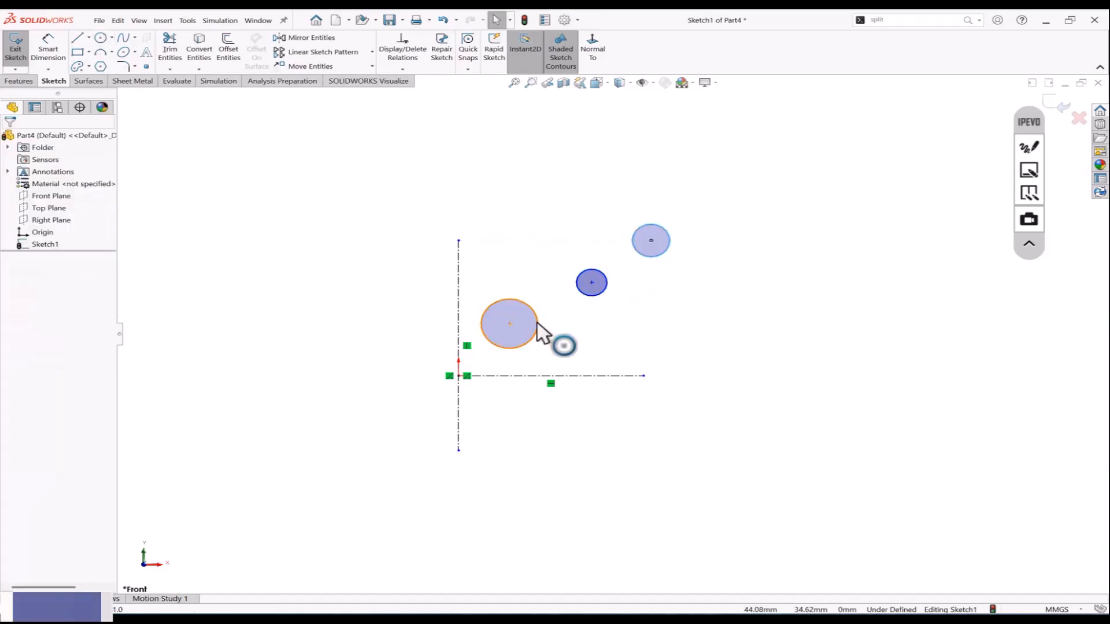
pyautogui.click(582, 309)
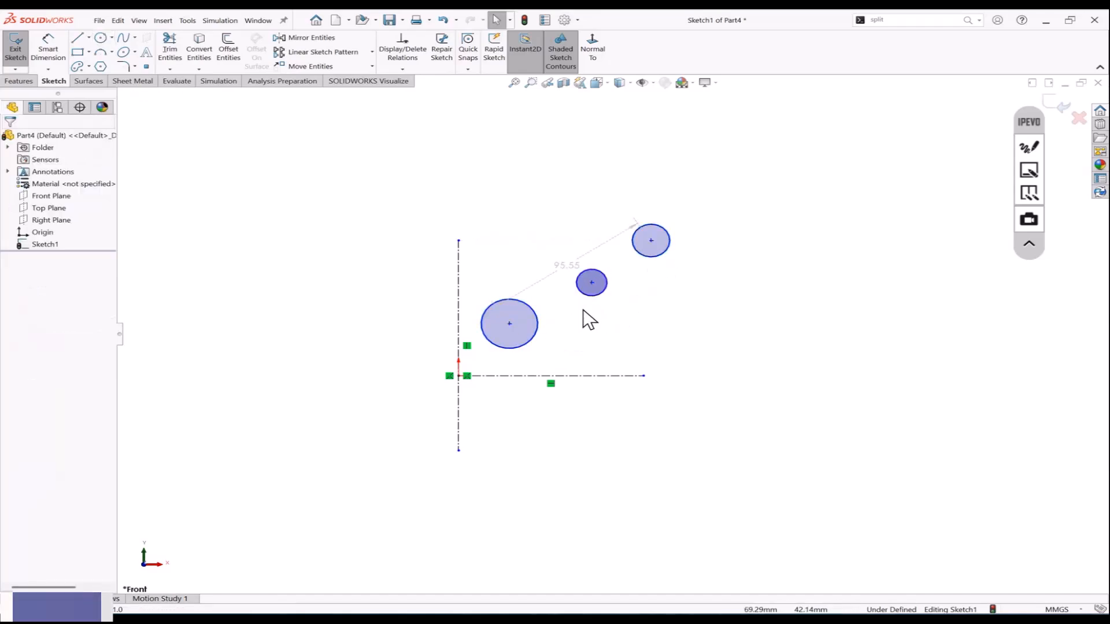
pyautogui.click(589, 296)
pyautogui.keyDown('ctrl'); pyautogui.click(539, 322); pyautogui.keyUp('ctrl')
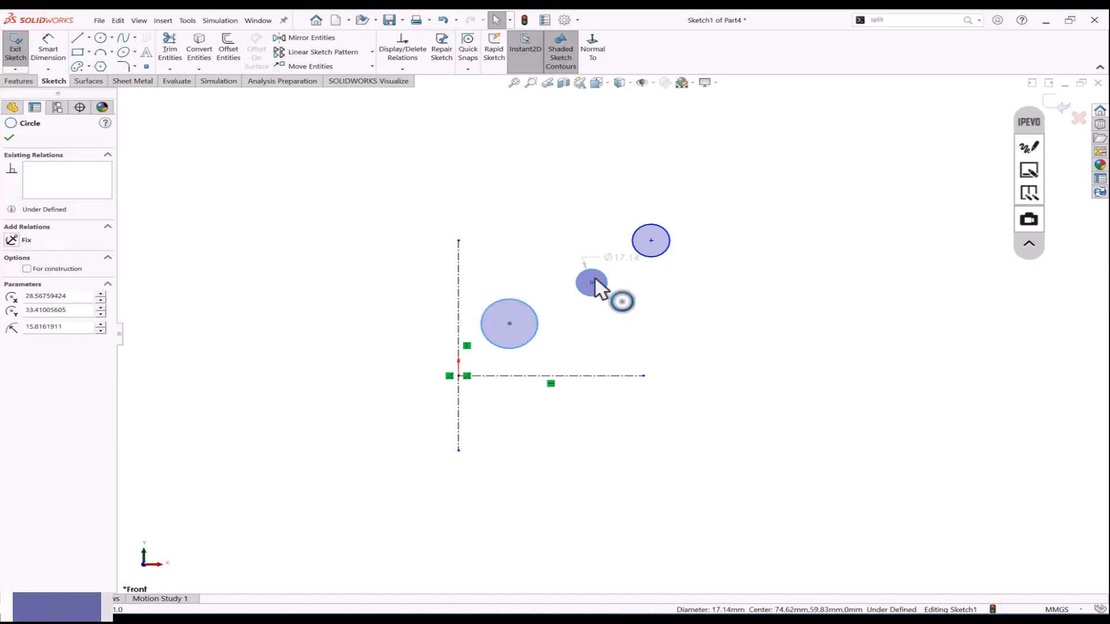
pyautogui.keyDown('ctrl'); pyautogui.click(640, 259); pyautogui.keyUp('ctrl')
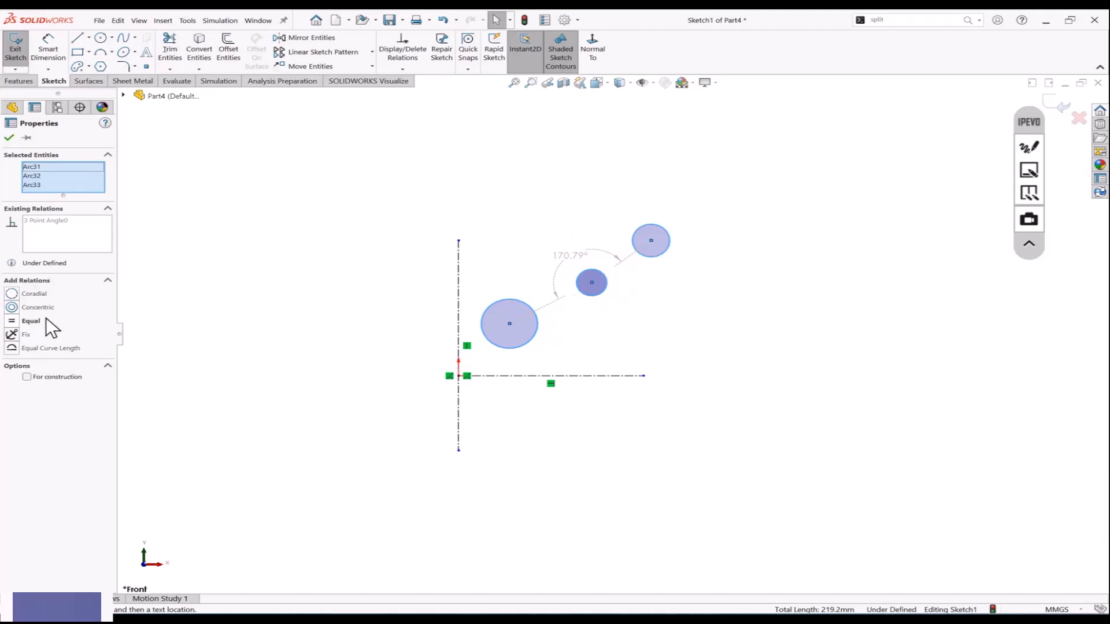
pyautogui.click(13, 323)
pyautogui.click(262, 317)
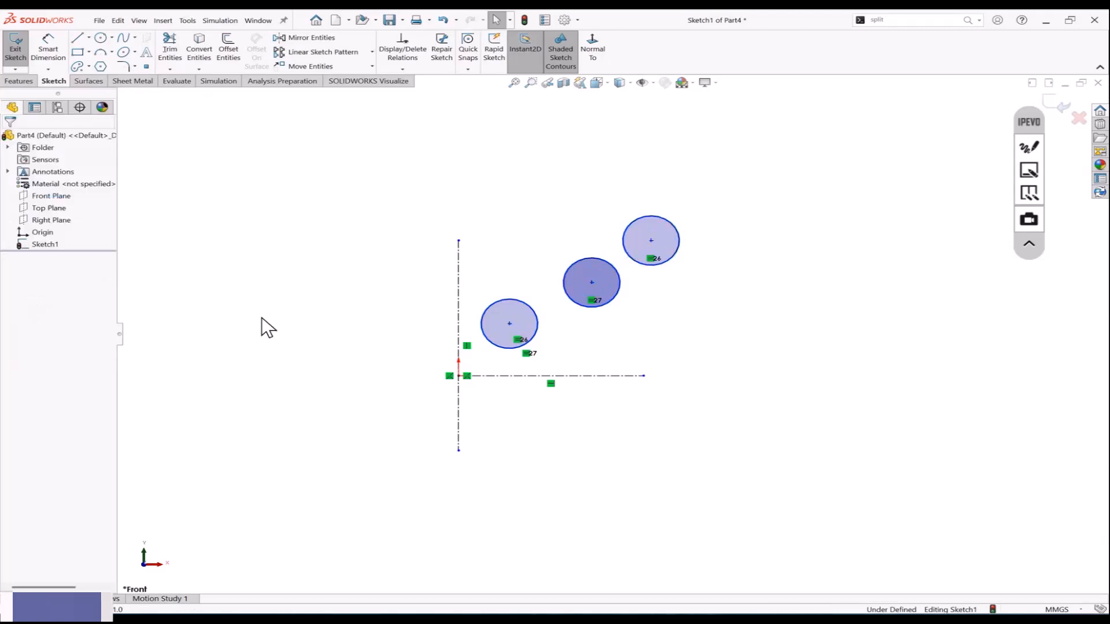
# Step: Dimension the uppermost circle's diameter with Smart Dimension and set it to 15 mm
pyautogui.click(51, 58)
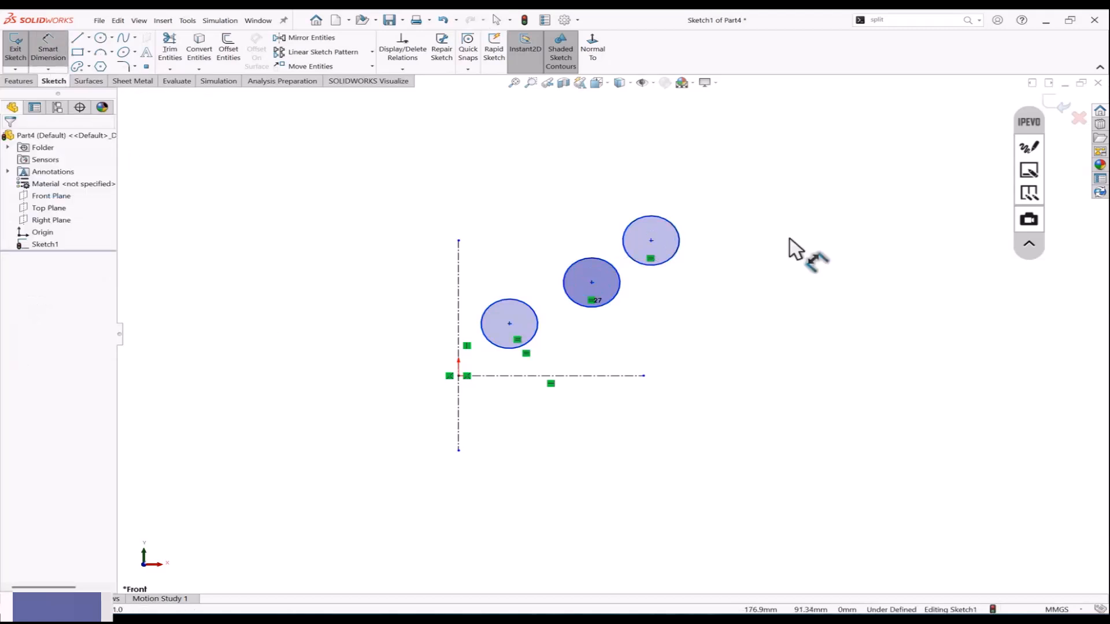
pyautogui.click(680, 240)
pyautogui.click(723, 231)
pyautogui.write('5')
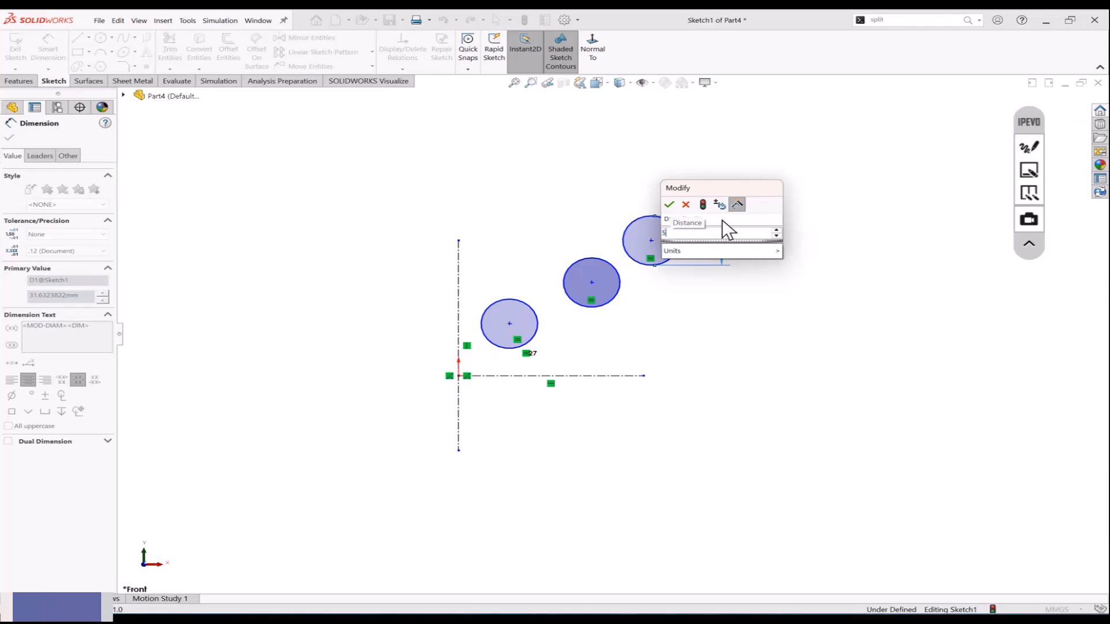
pyautogui.press('Return')
pyautogui.click(719, 240)
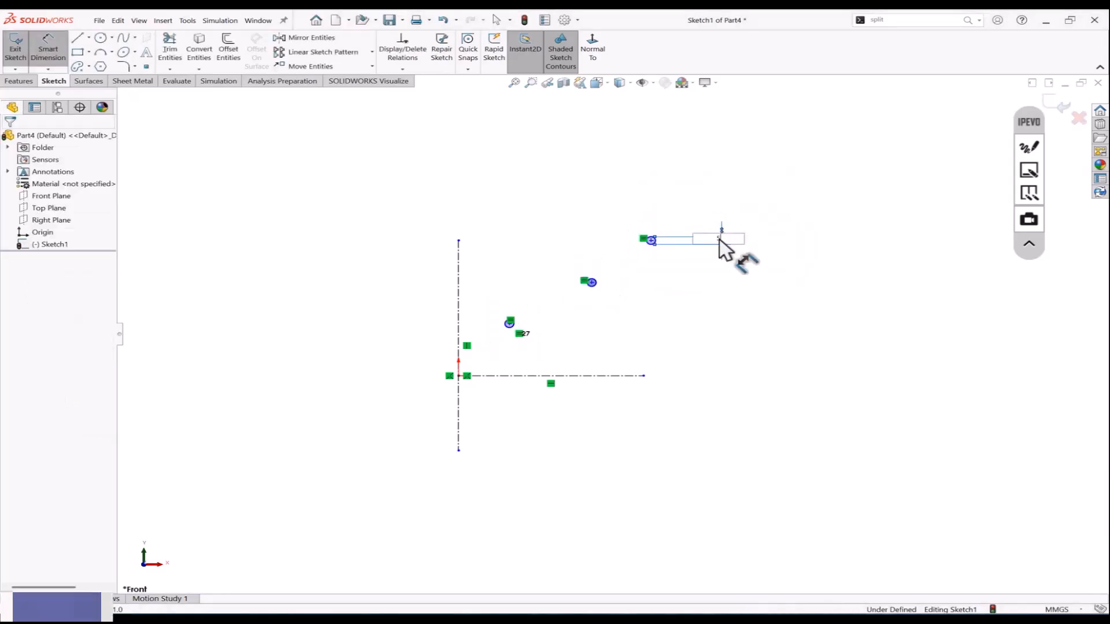
pyautogui.moveTo(726, 241); pyautogui.dragTo(668, 242)
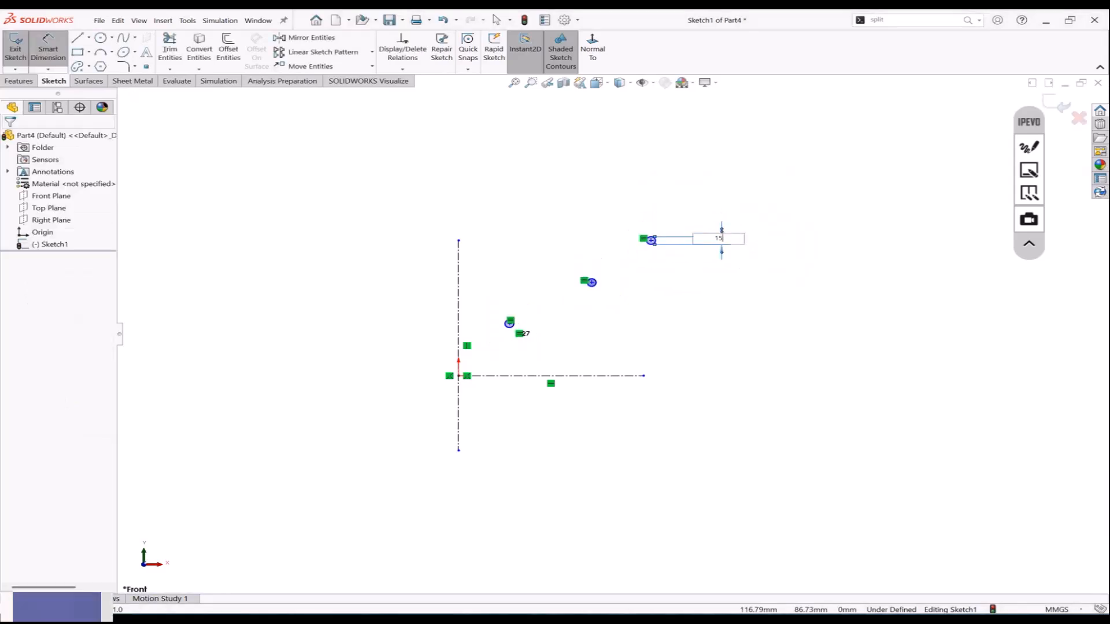
pyautogui.write('15')
pyautogui.press('Return')
pyautogui.press('Escape')
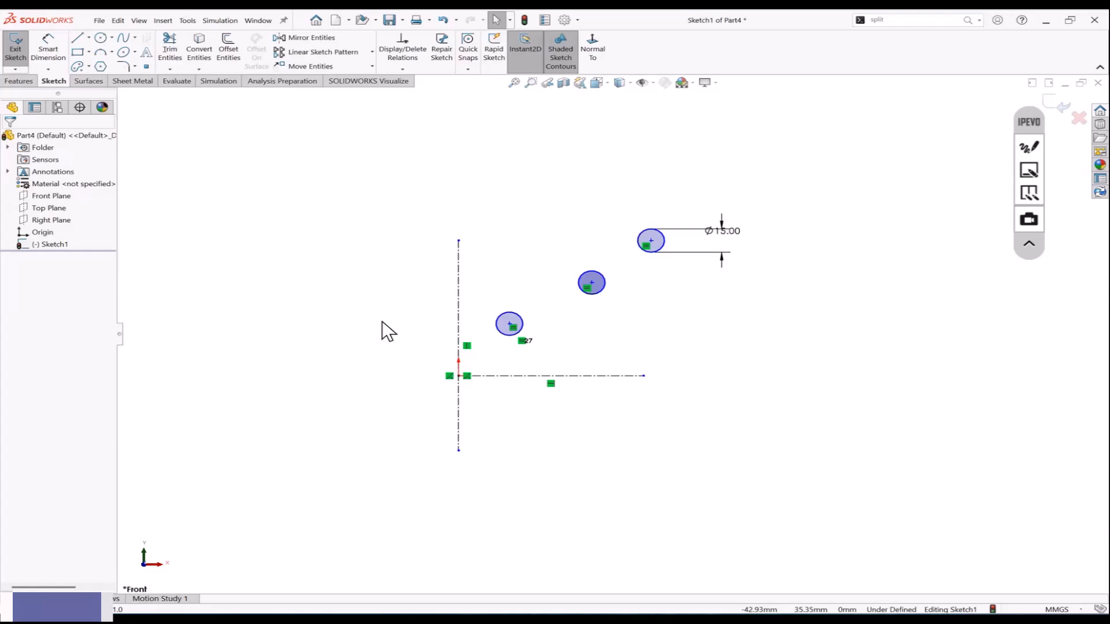
# Step: Add ordinate dimensions for the heights of the three circle centers, using the horizontal centerline as the zero reference
pyautogui.click(48, 69)
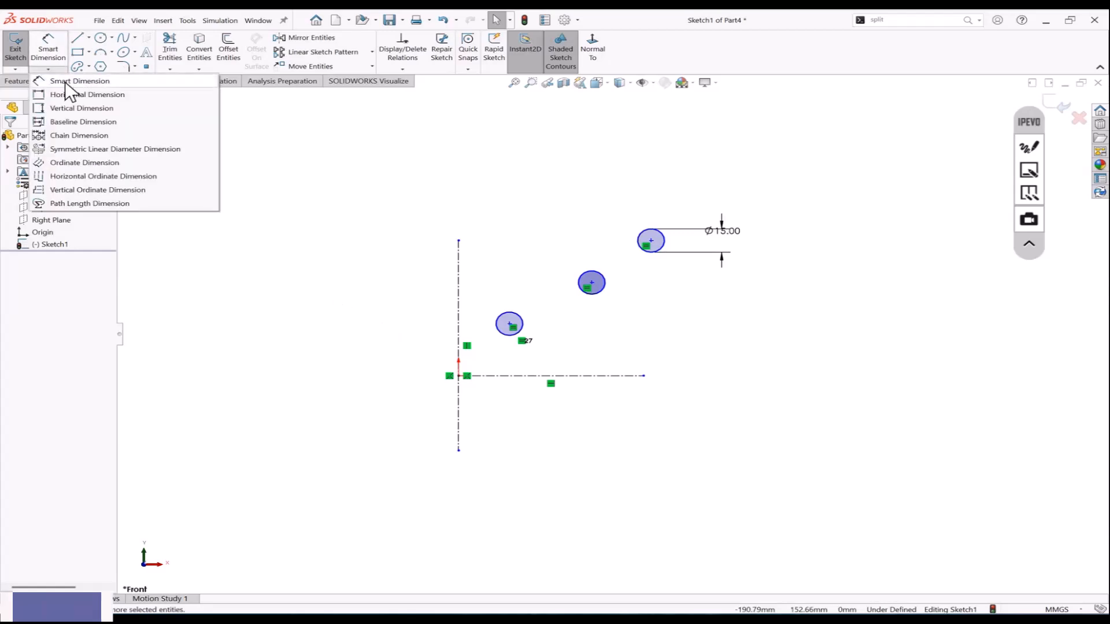
pyautogui.click(89, 164)
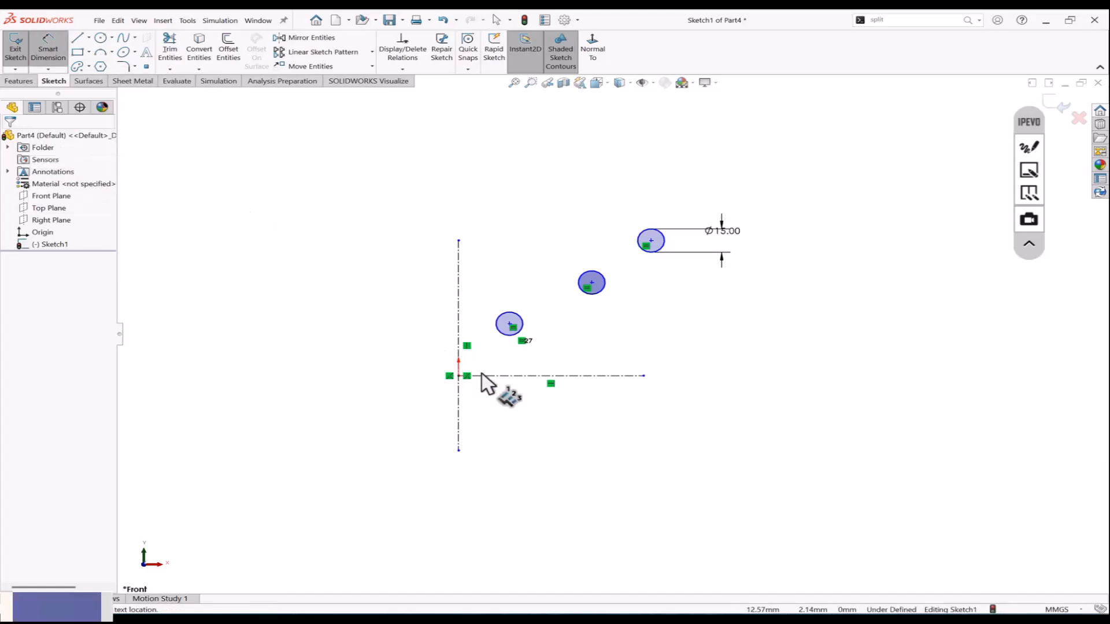
pyautogui.click(485, 375)
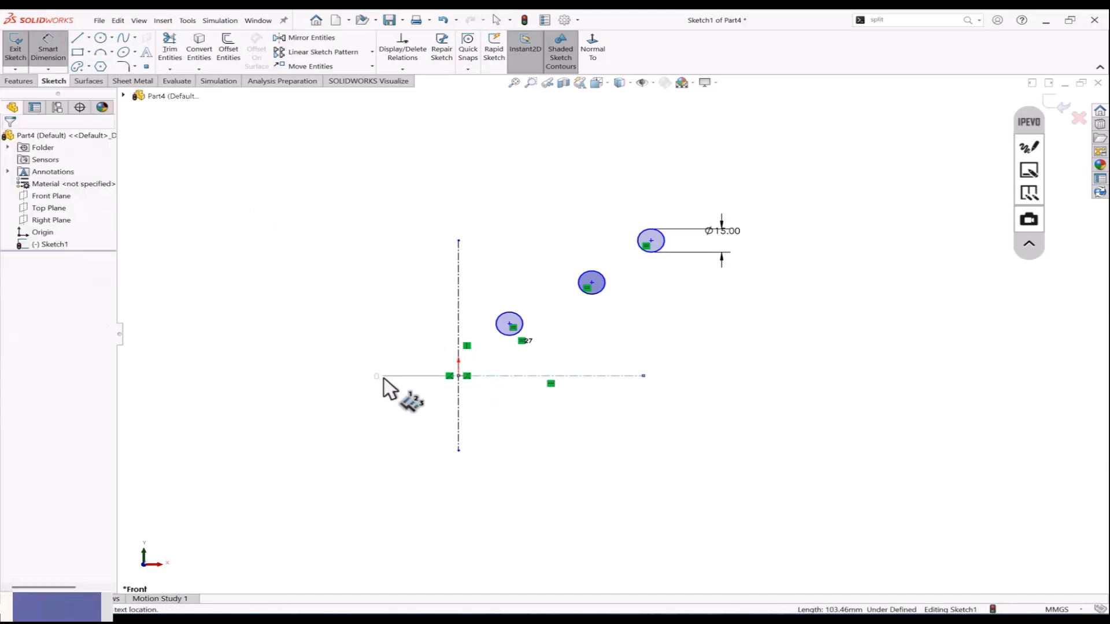
pyautogui.click(390, 389)
pyautogui.click(517, 328)
pyautogui.click(597, 288)
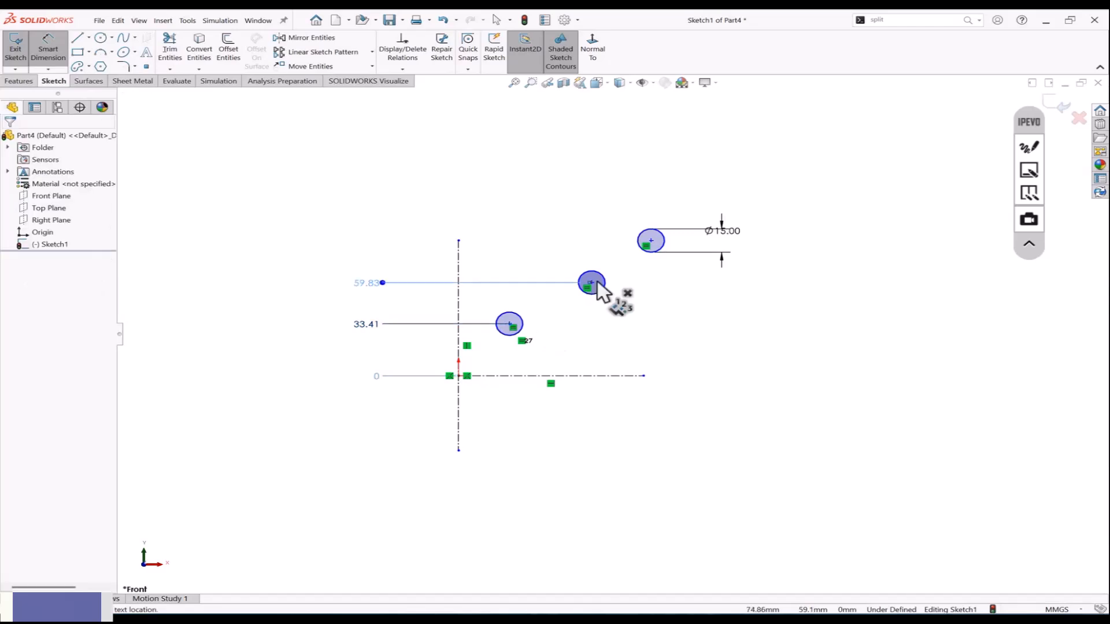
pyautogui.click(652, 244)
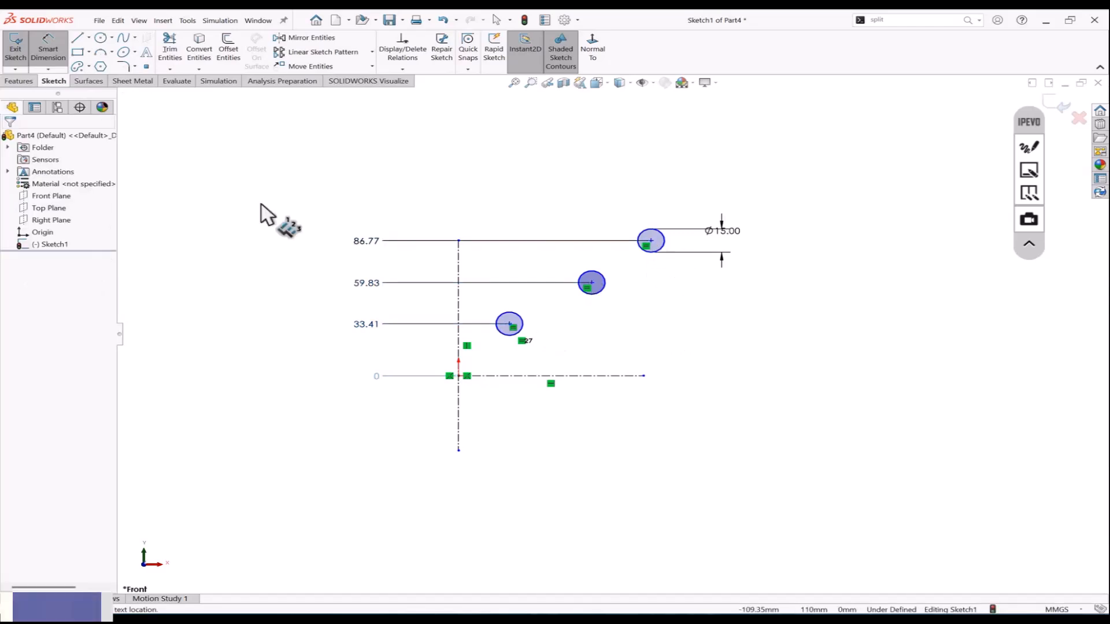
pyautogui.press('Escape')
# Step: Add ordinate dimensions for the horizontal positions of the three circle centers, using the vertical centerline as the zero reference
pyautogui.click(49, 69)
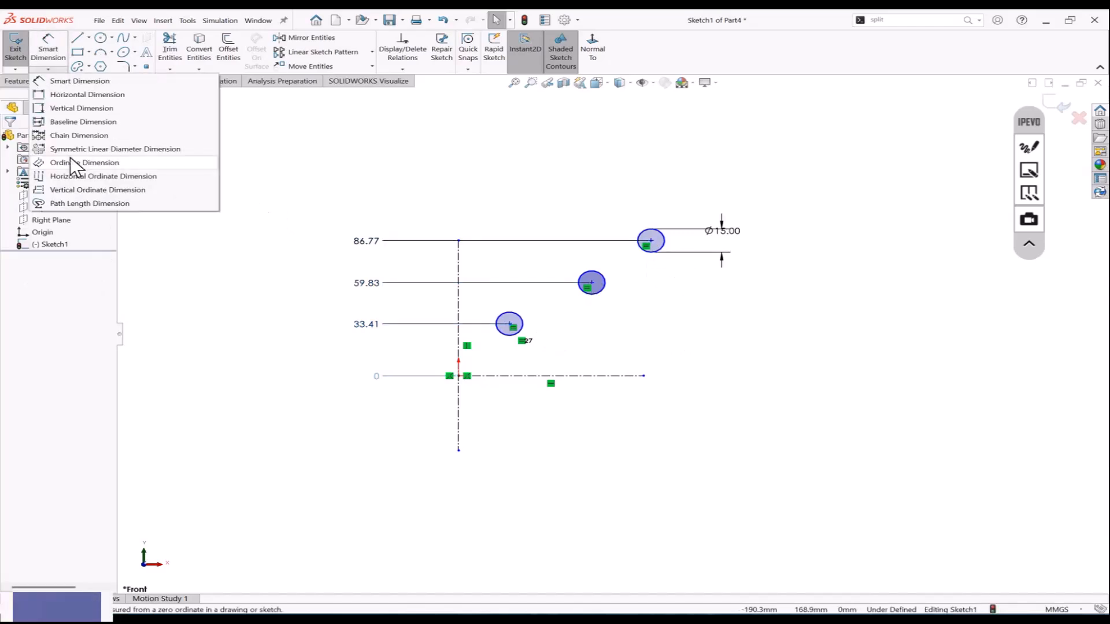
pyautogui.click(99, 164)
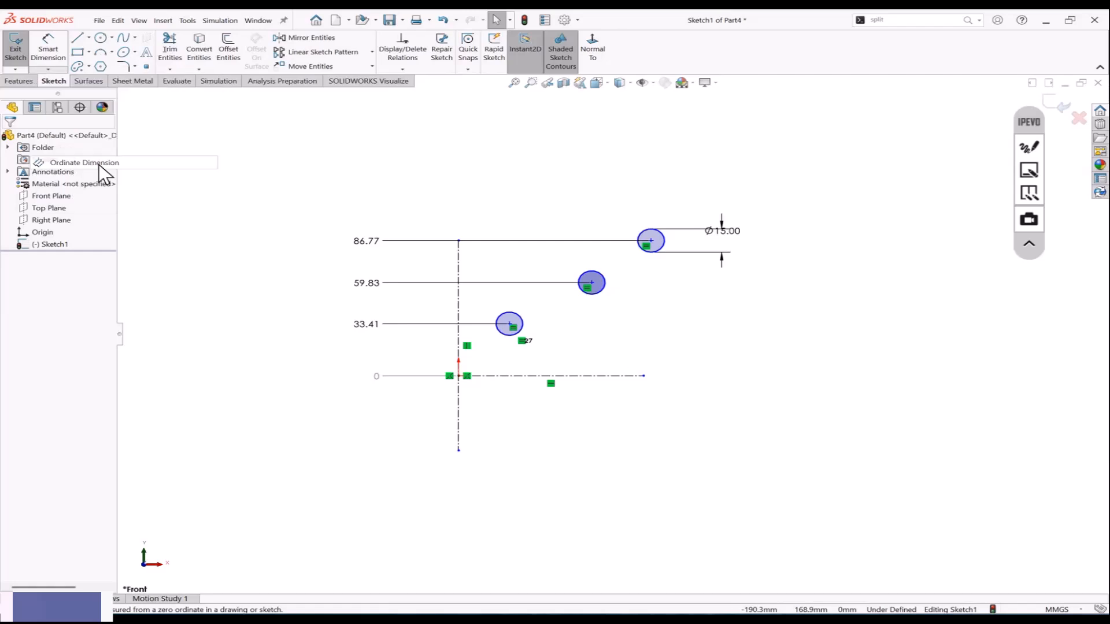
pyautogui.click(459, 367)
pyautogui.click(478, 414)
pyautogui.click(509, 325)
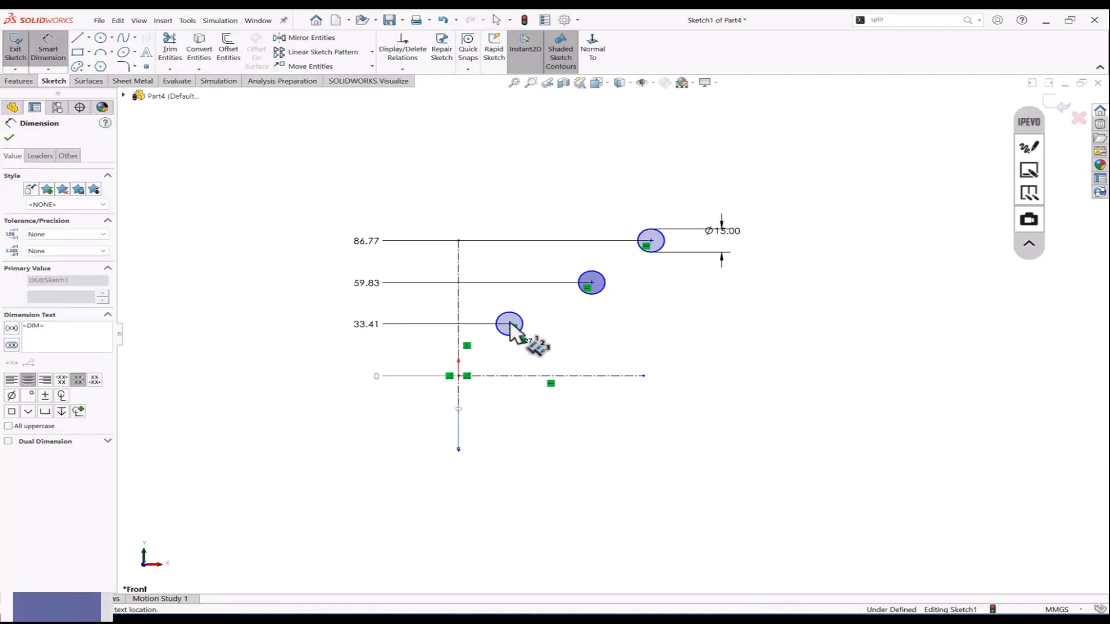
pyautogui.click(591, 284)
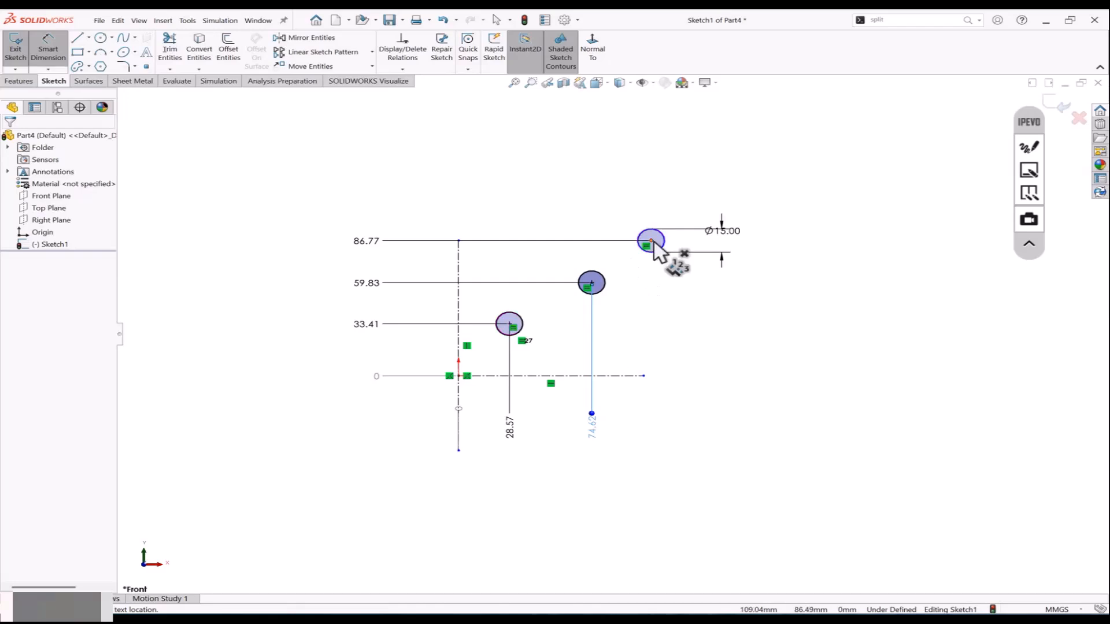
pyautogui.click(653, 243)
pyautogui.press('Escape')
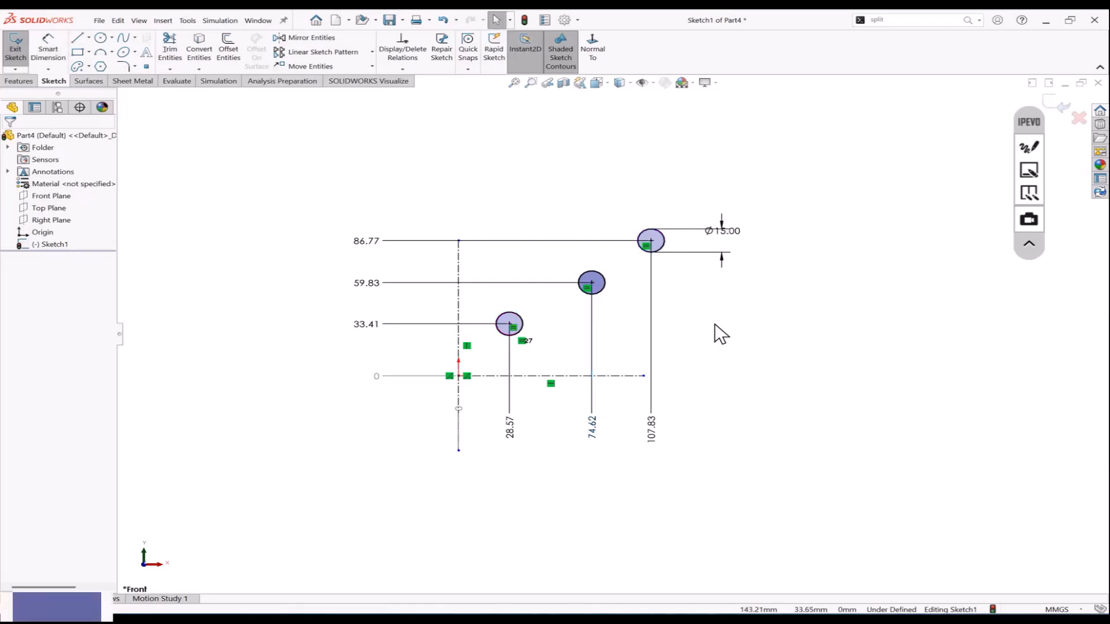
# Step: Undo both sets of ordinate dimensions on the circle centers, keeping the 15 mm diameter dimension
pyautogui.hotkey('ctrl', 'z')
pyautogui.hotkey('ctrl', 'z')
pyautogui.hotkey('ctrl', 'z')
pyautogui.hotkey('ctrl', 'z')
pyautogui.hotkey('ctrl', 'z')
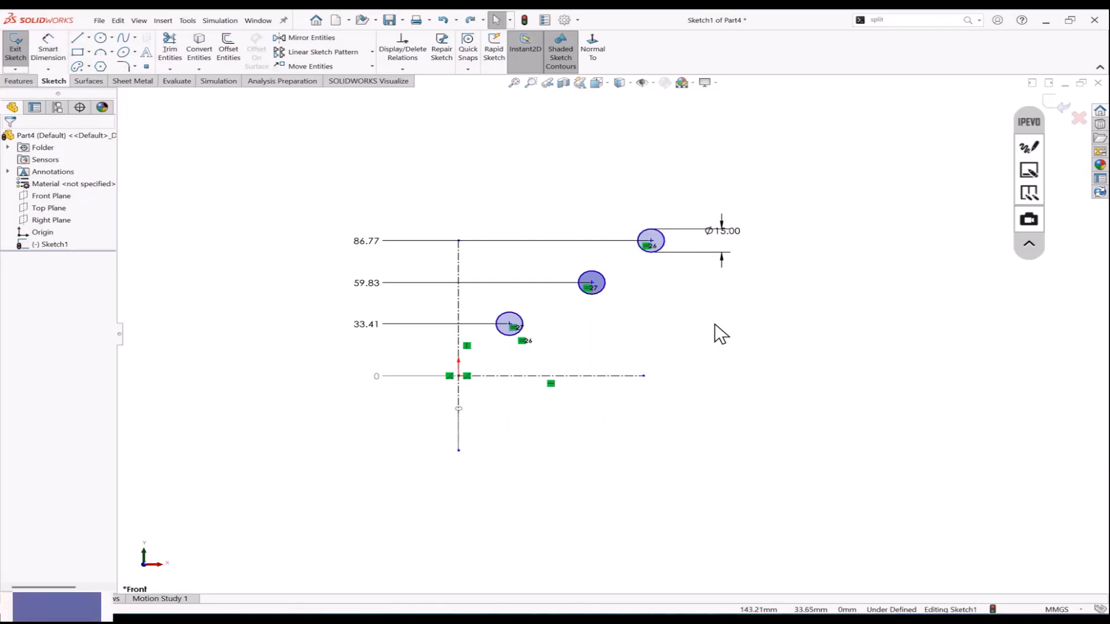
pyautogui.hotkey('ctrl', 'z')
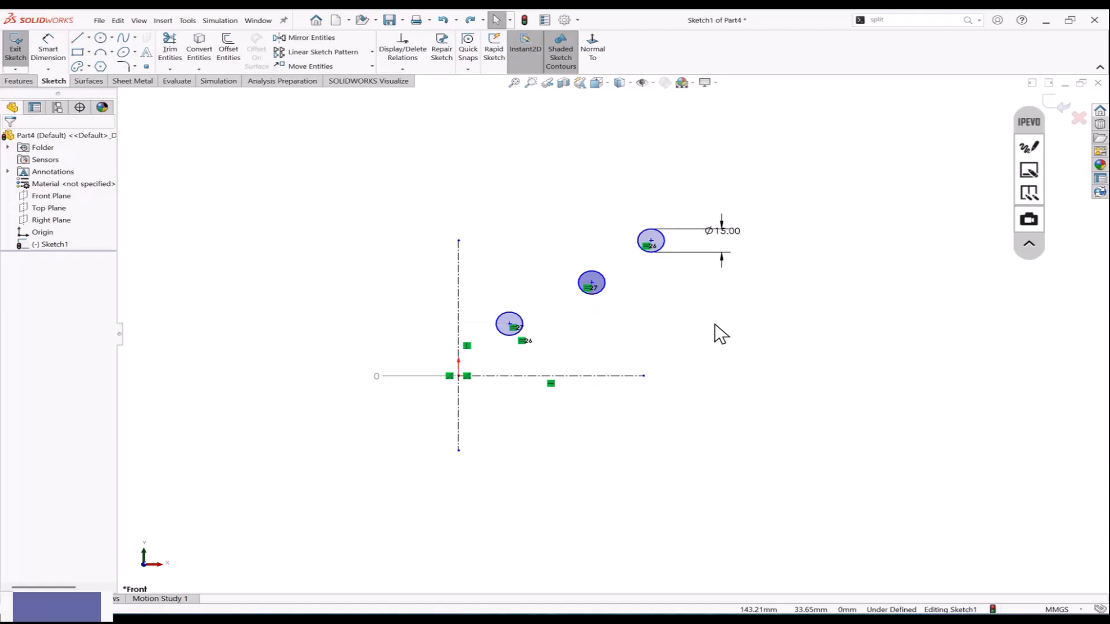
# Step: Add Horizontal Ordinate Dimensions to the three circle centers, with the zero reference at the origin
pyautogui.click(52, 70)
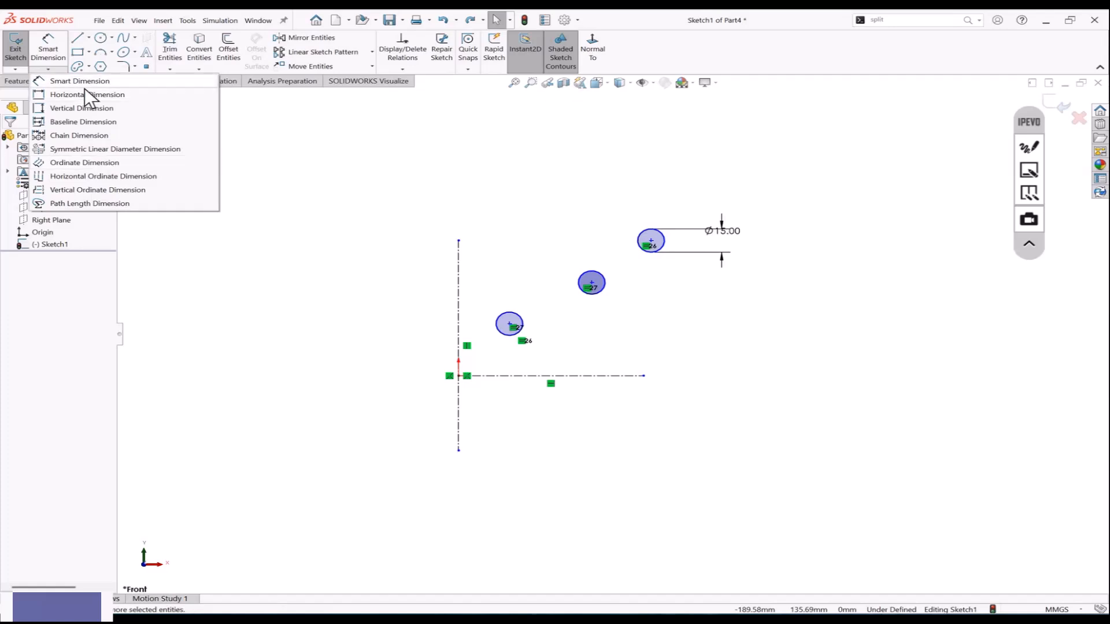
pyautogui.click(93, 178)
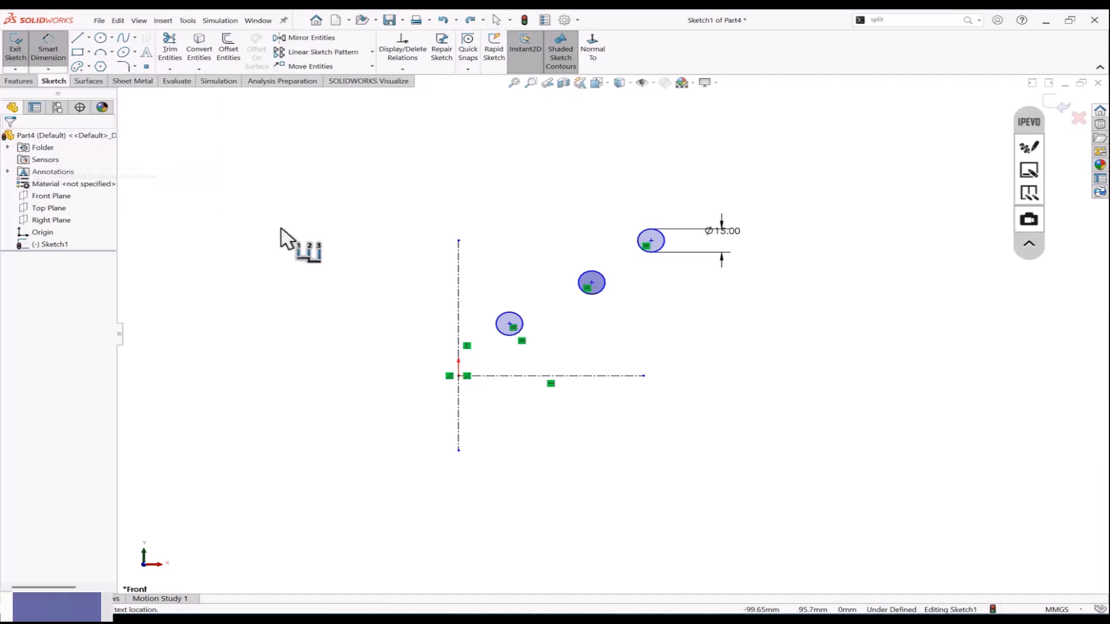
pyautogui.click(500, 376)
pyautogui.click(467, 413)
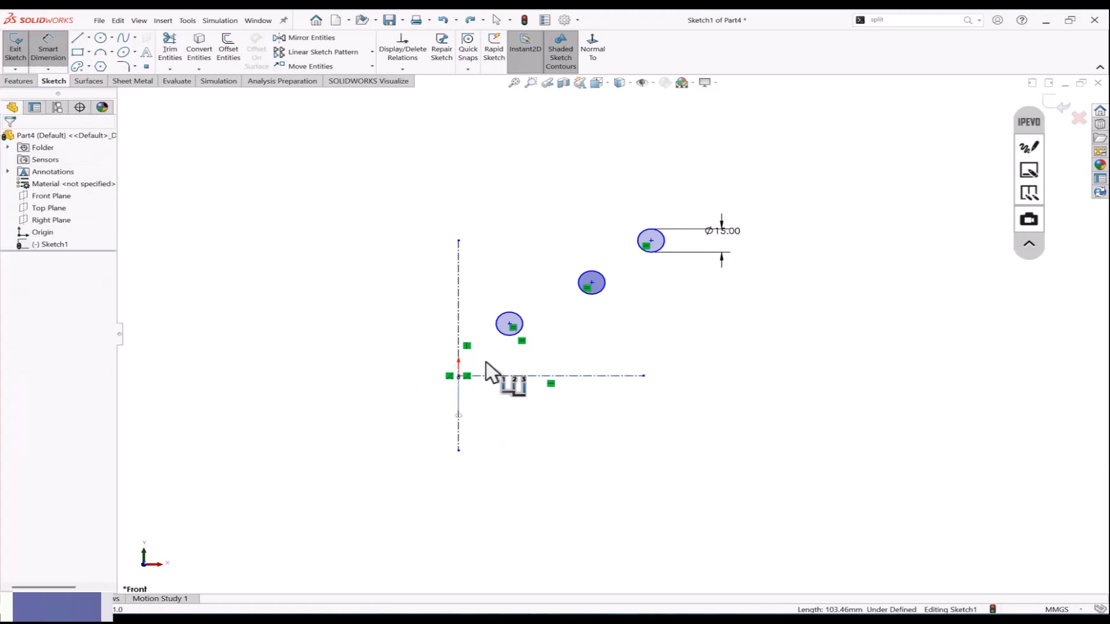
pyautogui.click(512, 324)
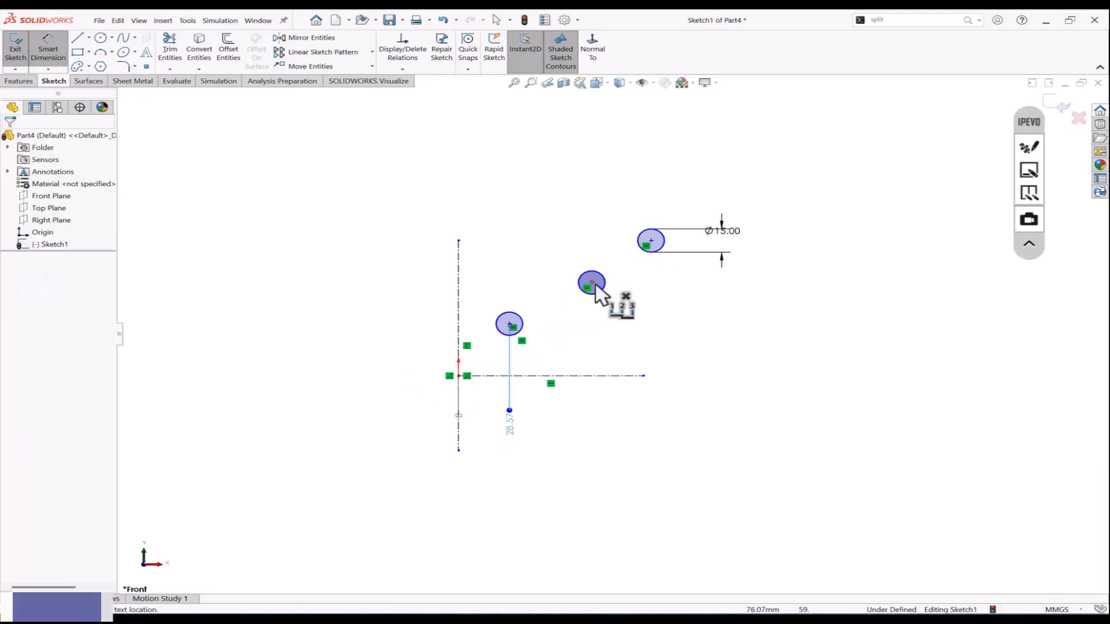
pyautogui.click(591, 282)
pyautogui.click(651, 241)
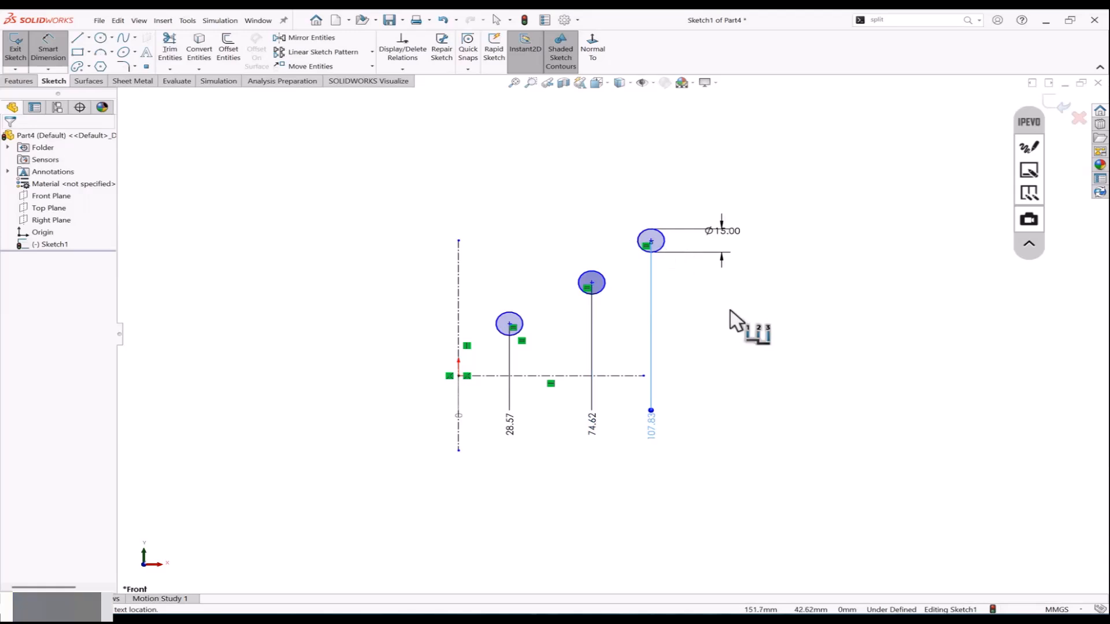
pyautogui.press('Escape')
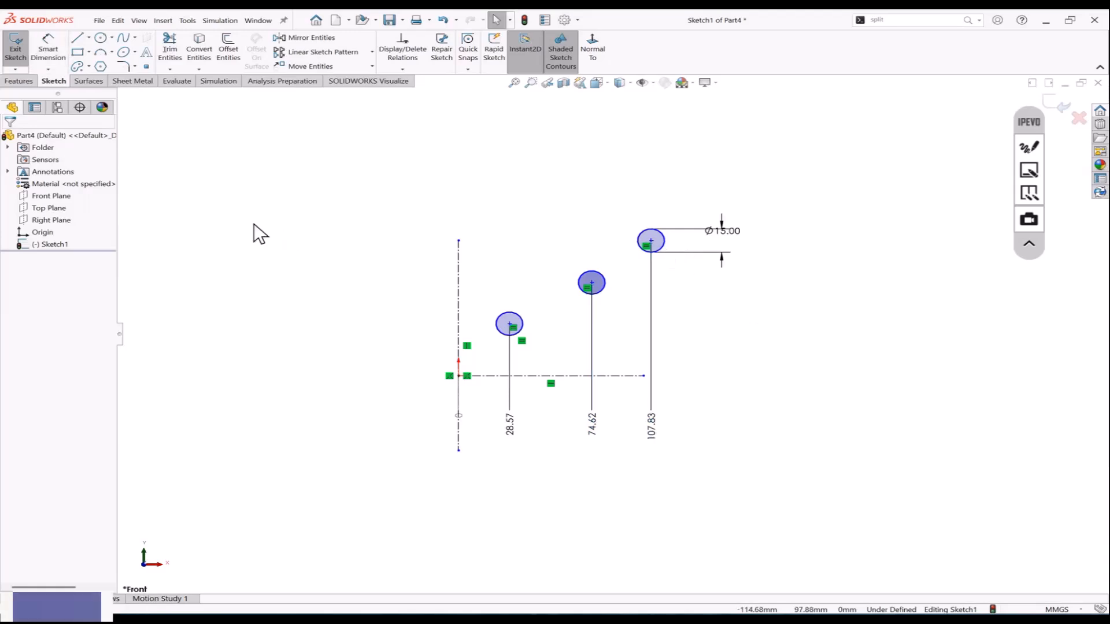
# Step: Add Vertical Ordinate Dimensions to the three circle centers, with the zero reference placed beside the origin
pyautogui.click(48, 71)
pyautogui.click(81, 191)
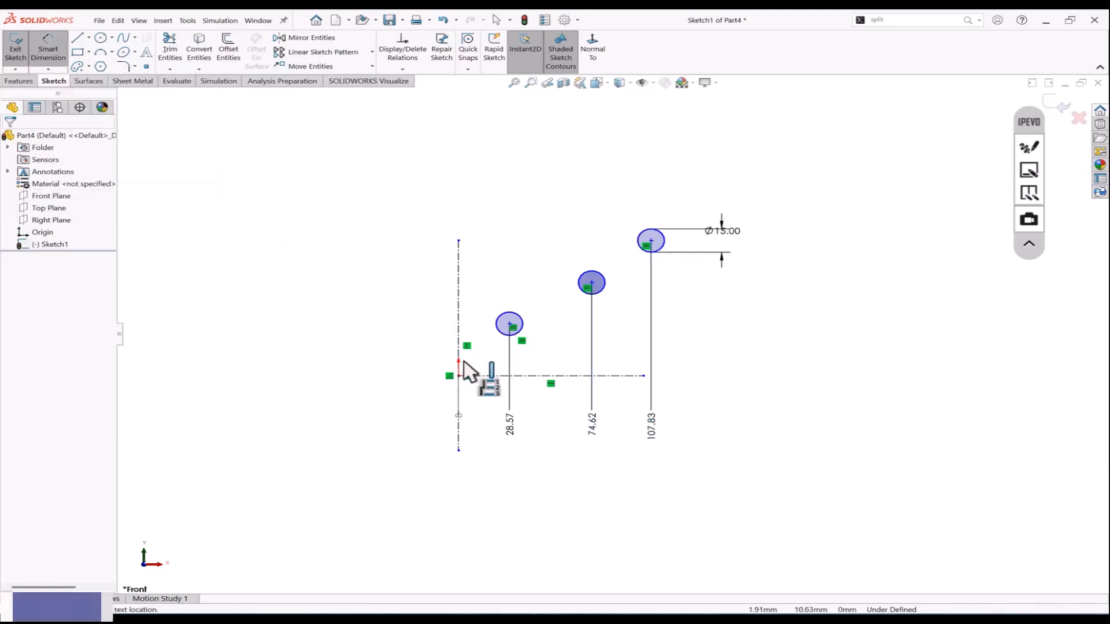
pyautogui.click(466, 376)
pyautogui.click(420, 367)
pyautogui.click(509, 323)
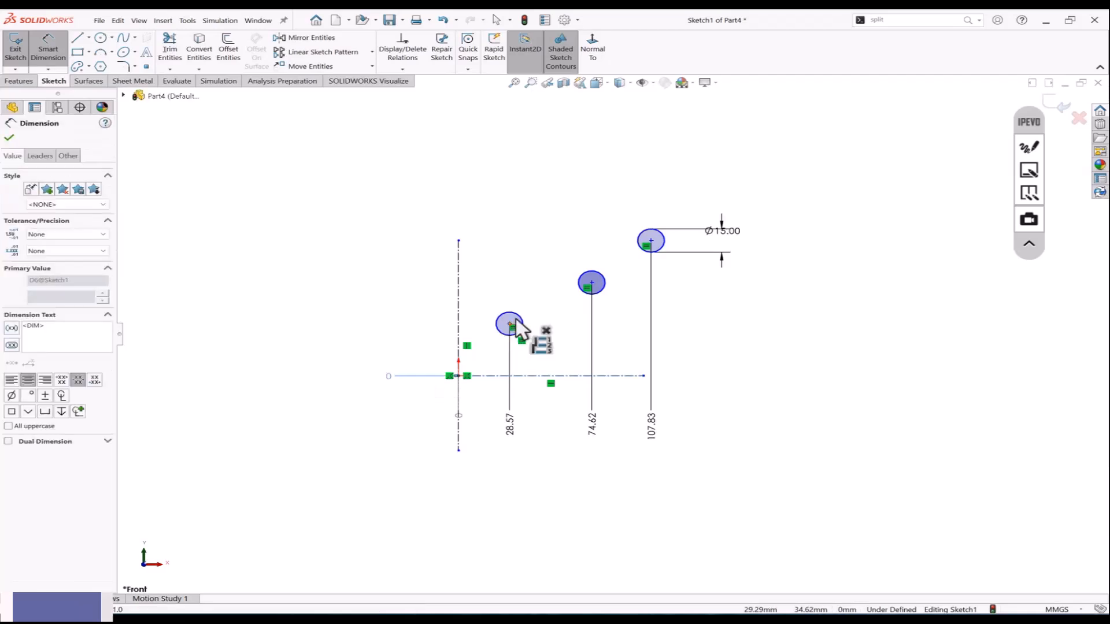
pyautogui.click(592, 283)
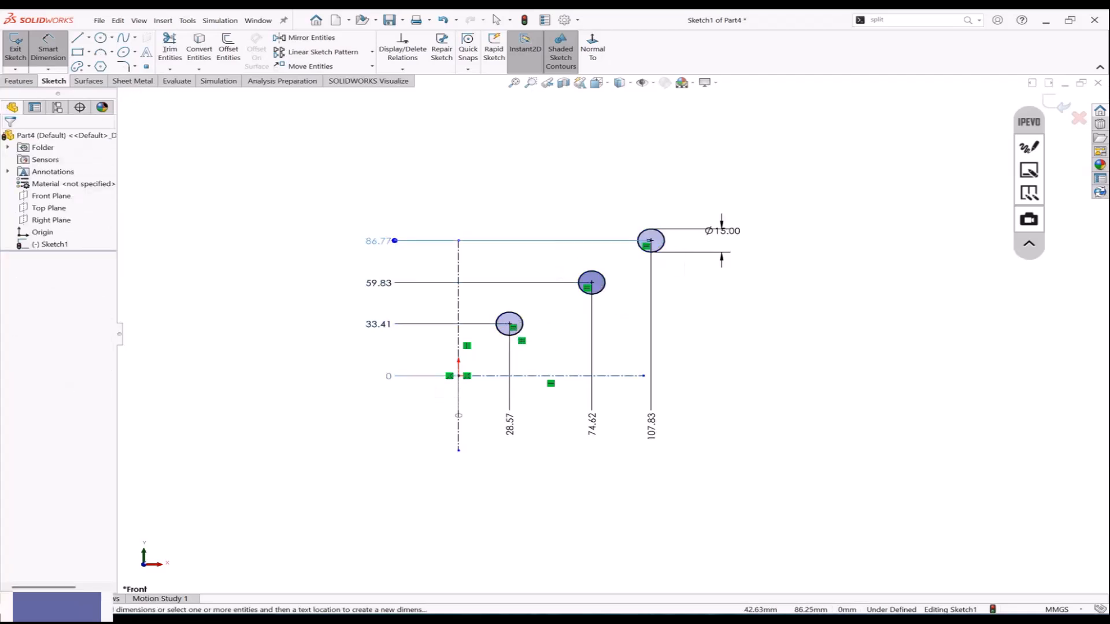
pyautogui.click(651, 240)
pyautogui.press('Escape')
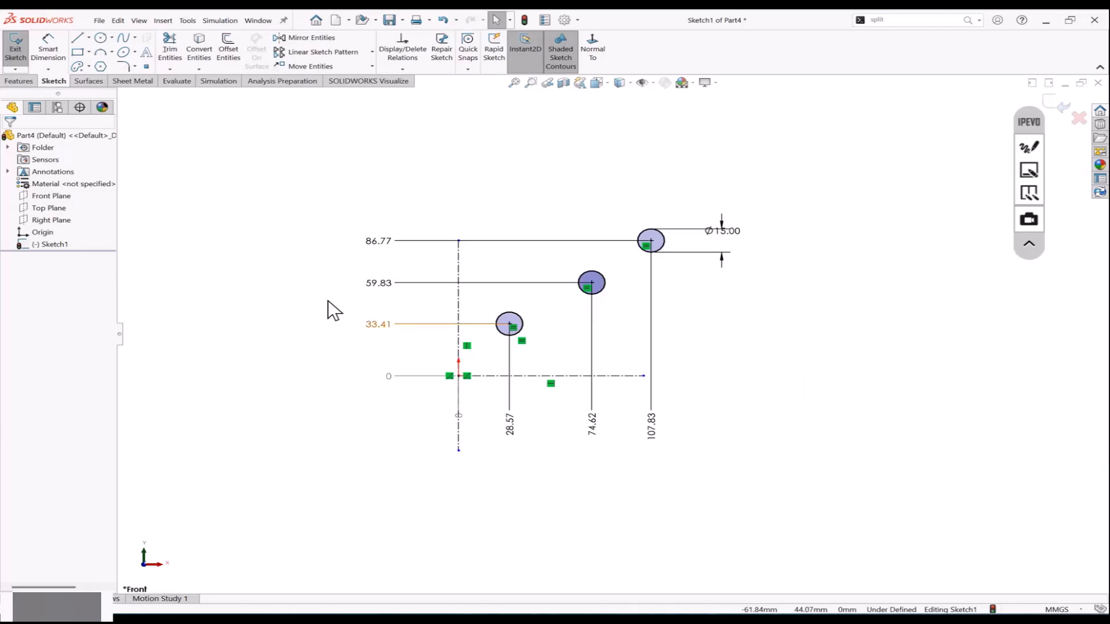
# Step: Undo the last ordinate dimension and delete all remaining circles, centerlines and dimensions from the sketch
pyautogui.hotkey('ctrl', 'z')
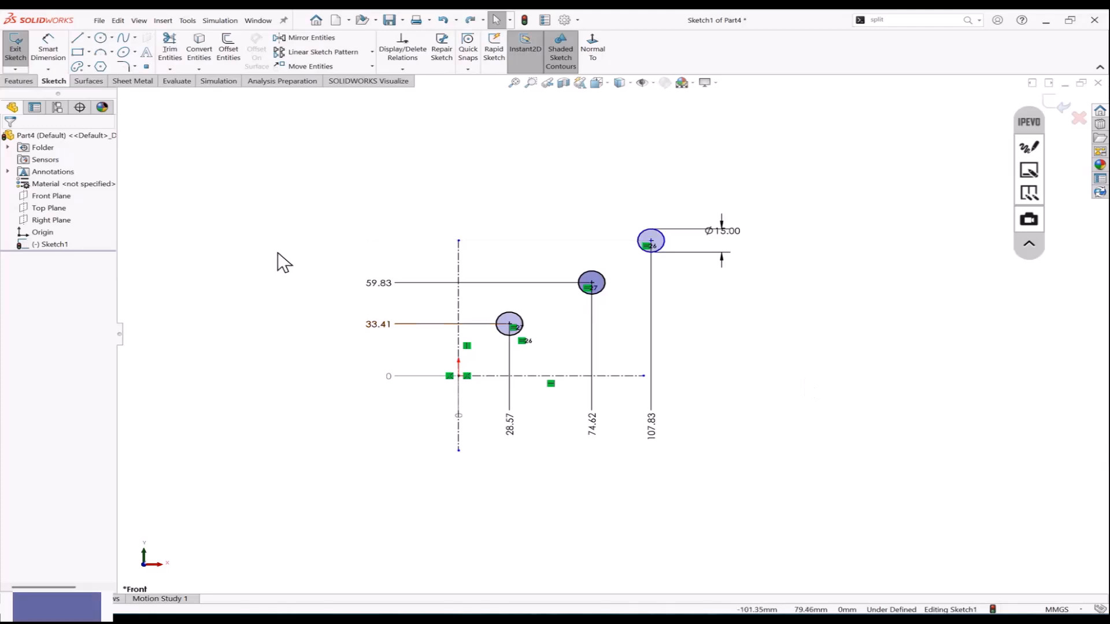
pyautogui.moveTo(756, 186); pyautogui.dragTo(404, 451)
pyautogui.press('Delete')
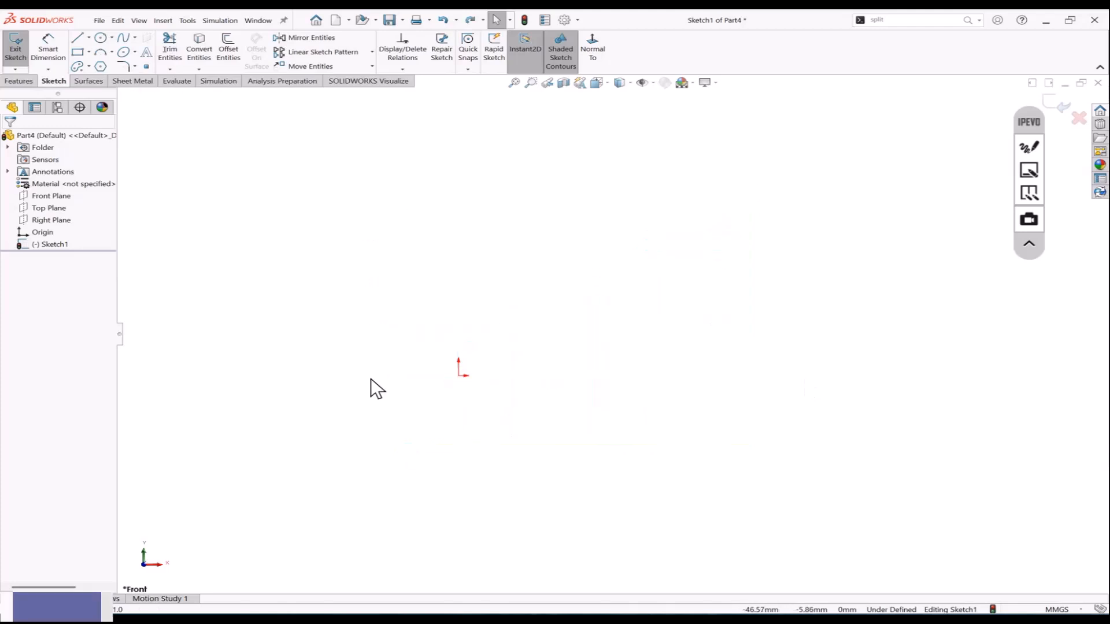
# Step: Sketch a closed line profile from the origin, about 55 mm high, with a rectangular notch about 24 mm deep in its upper edge
pyautogui.click(77, 38)
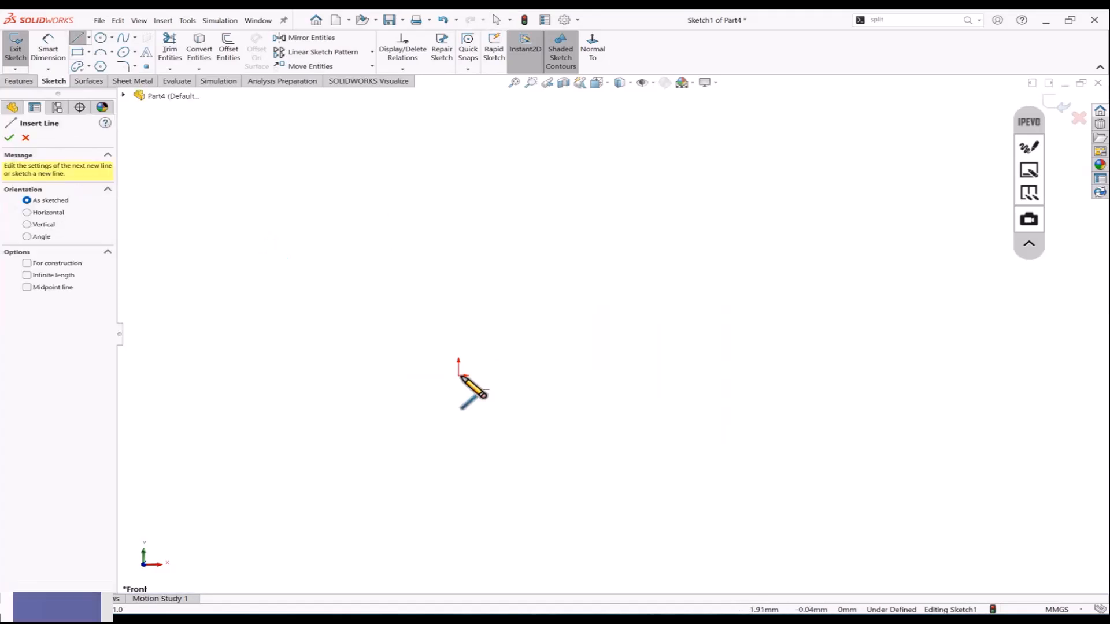
pyautogui.click(458, 374)
pyautogui.click(458, 290)
pyautogui.click(541, 290)
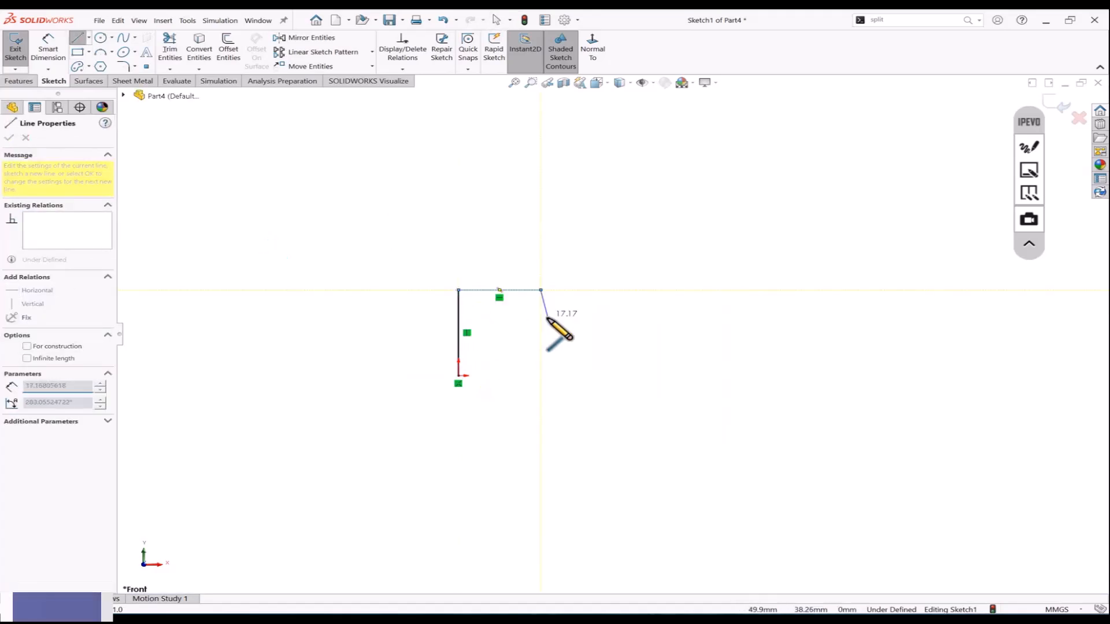
pyautogui.click(540, 326)
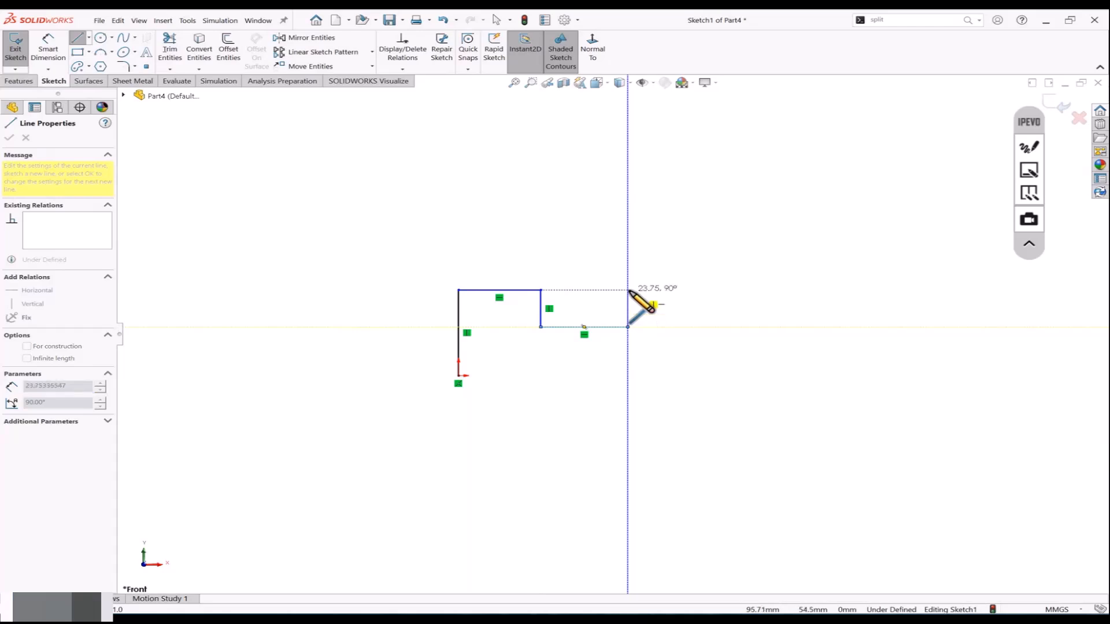
pyautogui.click(628, 290)
pyautogui.click(724, 290)
pyautogui.click(725, 375)
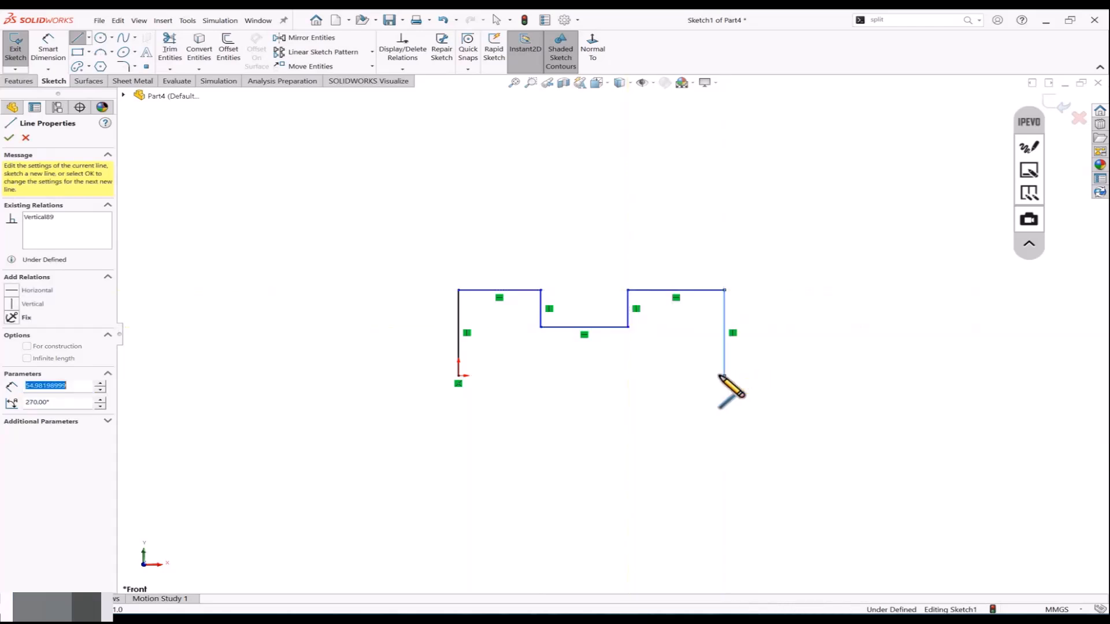
pyautogui.click(458, 376)
pyautogui.press('Escape')
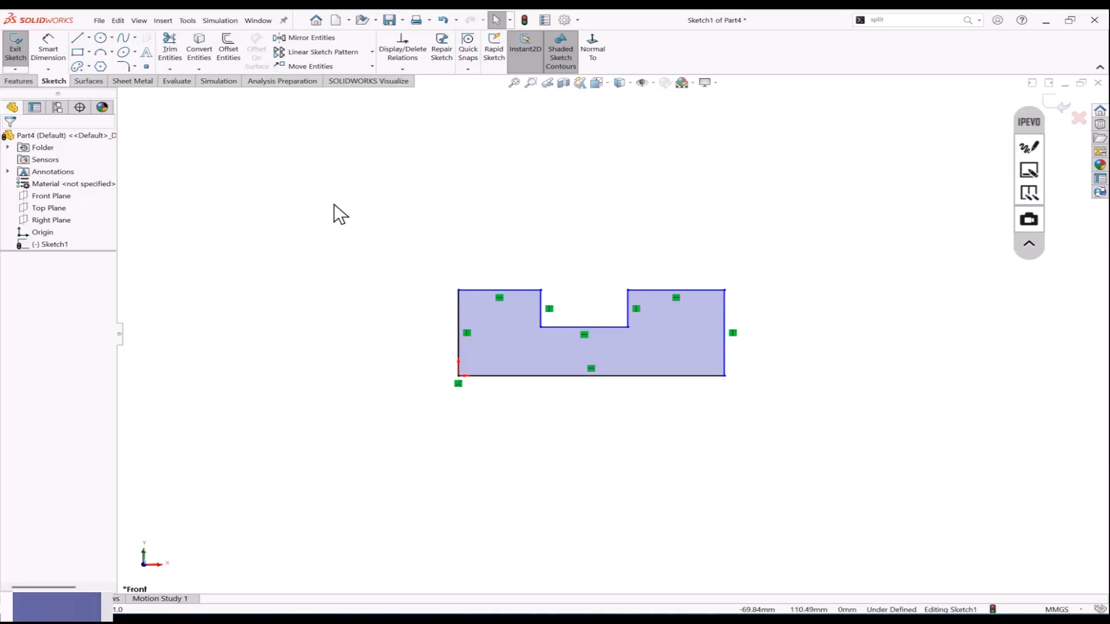
# Step: Add a Path Length Dimension covering all eight lines of the notched profile, placing its text beyond the upper right corner
pyautogui.click(53, 70)
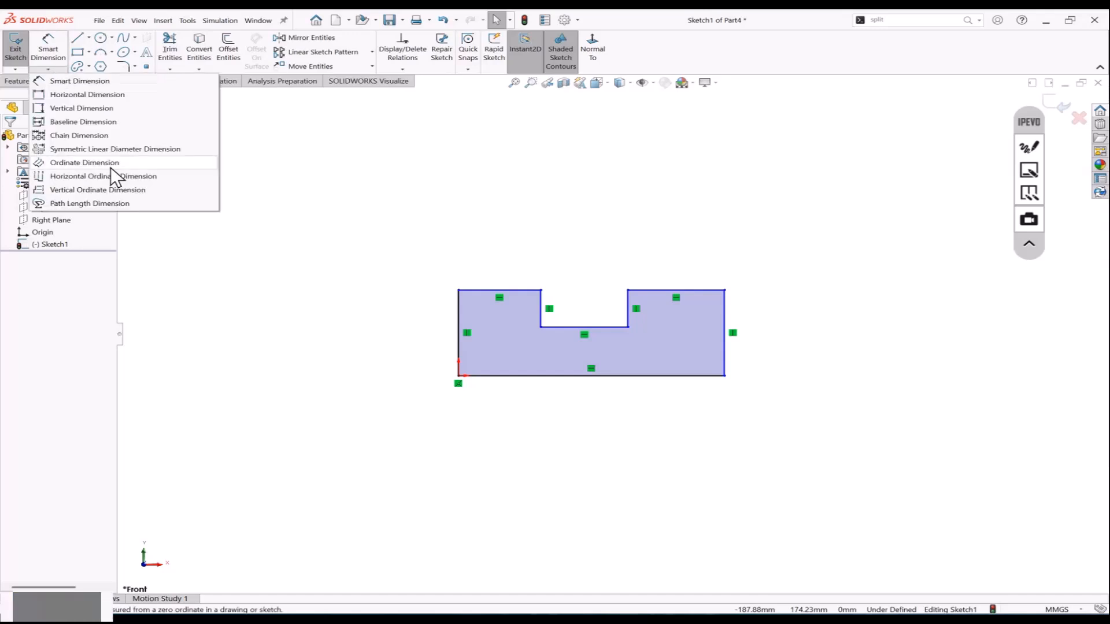
pyautogui.click(95, 203)
pyautogui.click(512, 289)
pyautogui.click(544, 306)
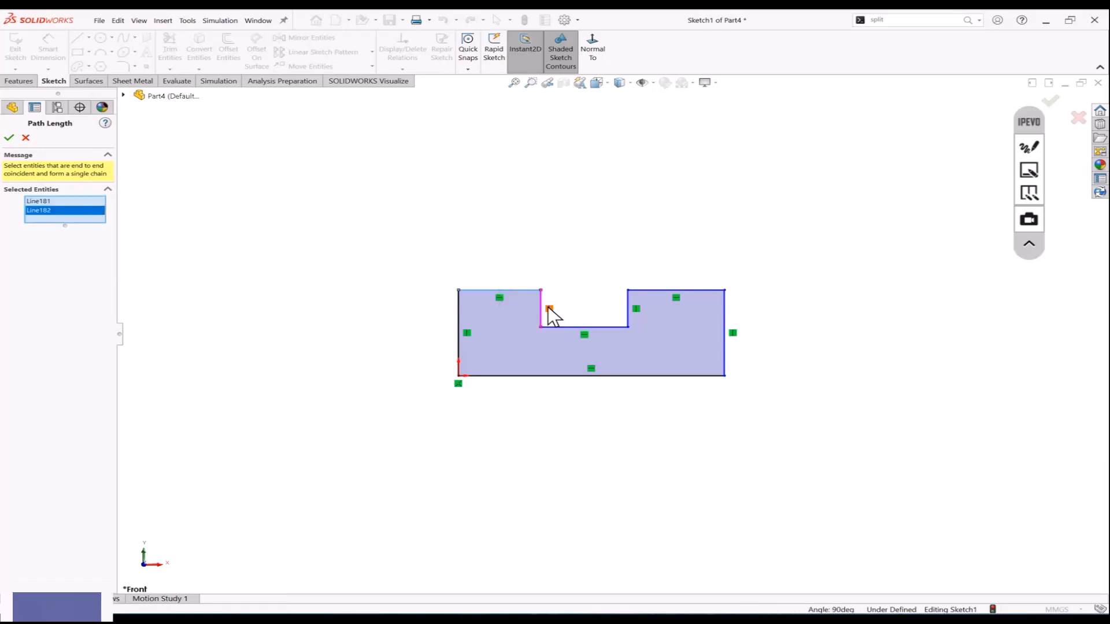
pyautogui.click(580, 326)
pyautogui.click(629, 304)
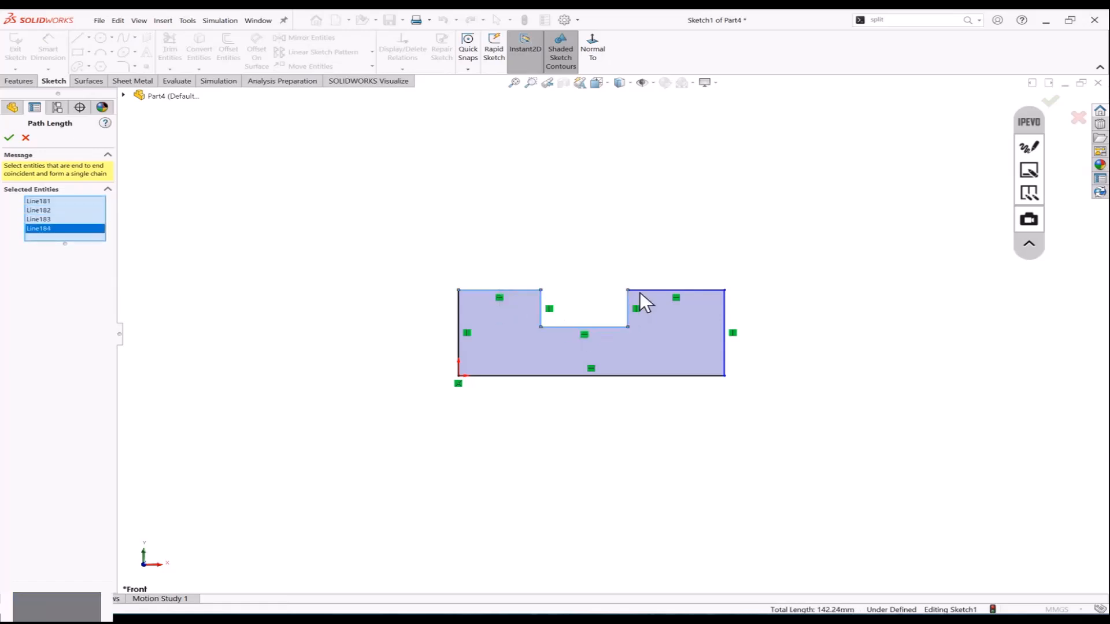
pyautogui.click(674, 290)
pyautogui.click(725, 324)
pyautogui.click(639, 376)
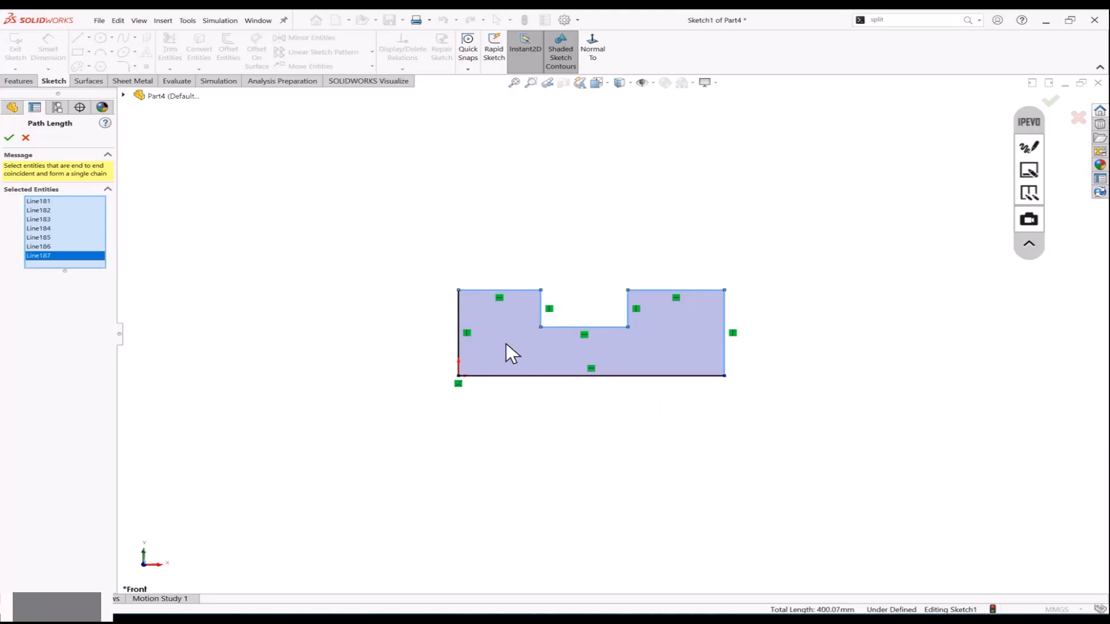
pyautogui.click(458, 319)
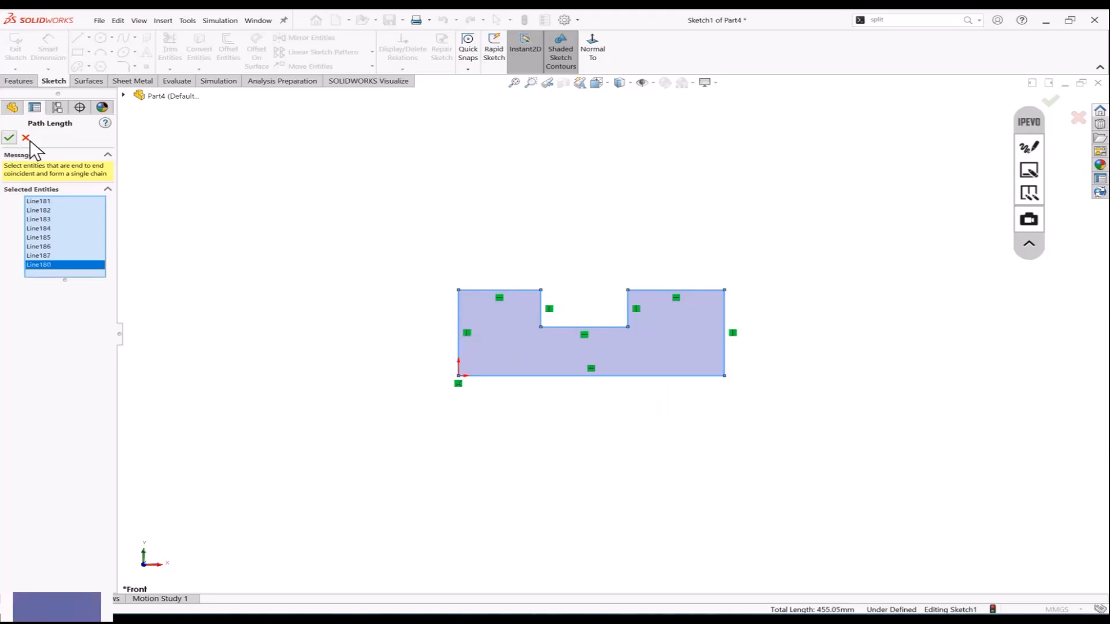
pyautogui.click(9, 138)
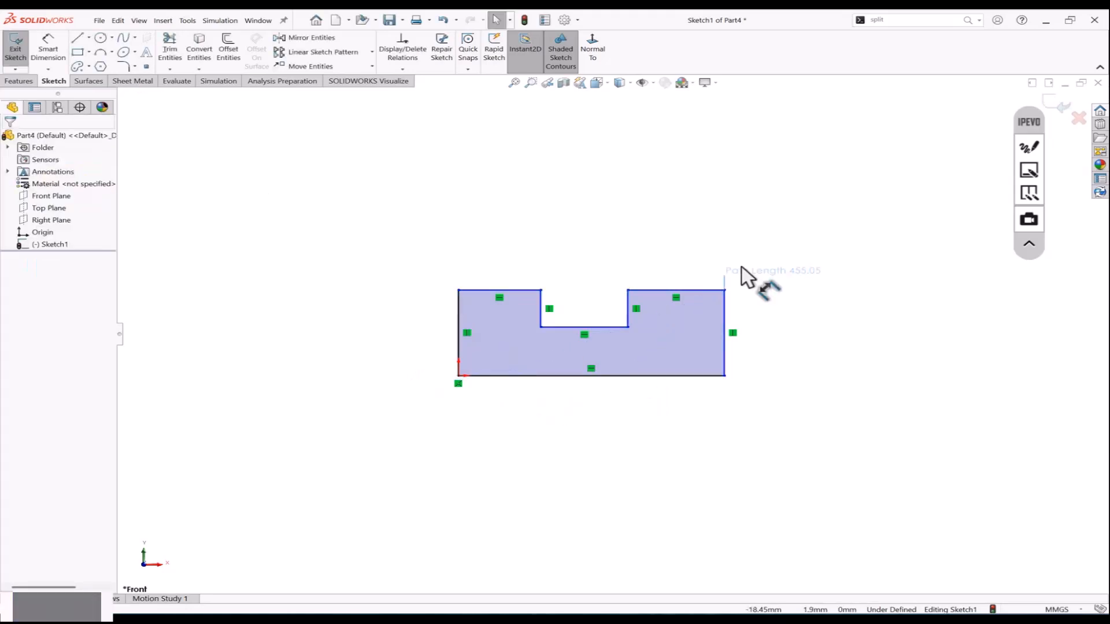
pyautogui.click(788, 239)
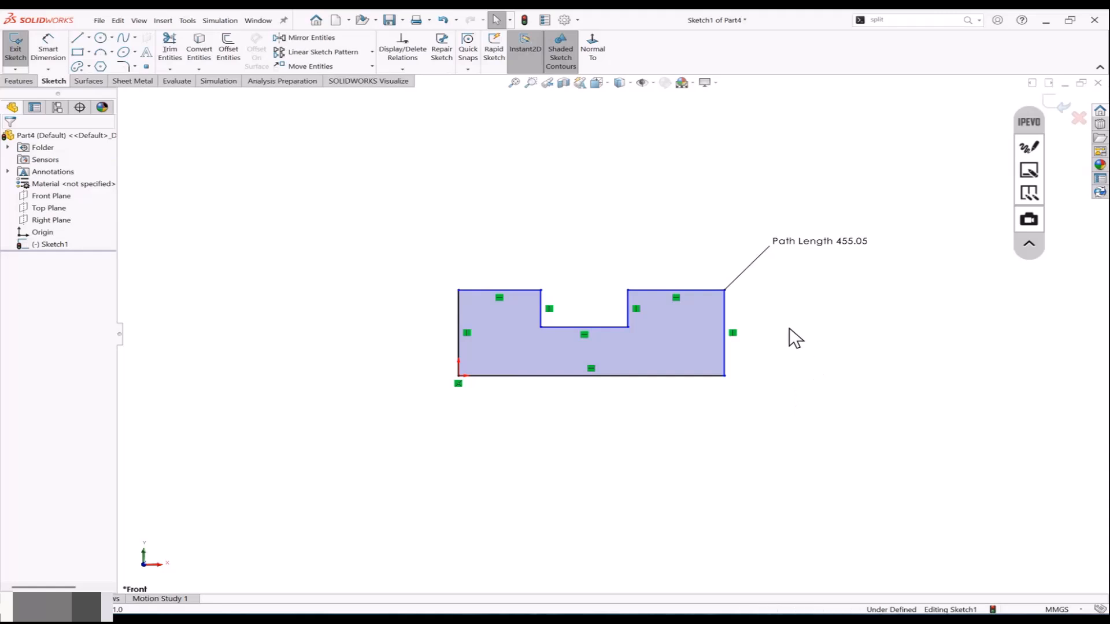
# Step: Open the notched profile's path length properties and accept converting the path length dimension to a driven dimension
pyautogui.click(727, 315)
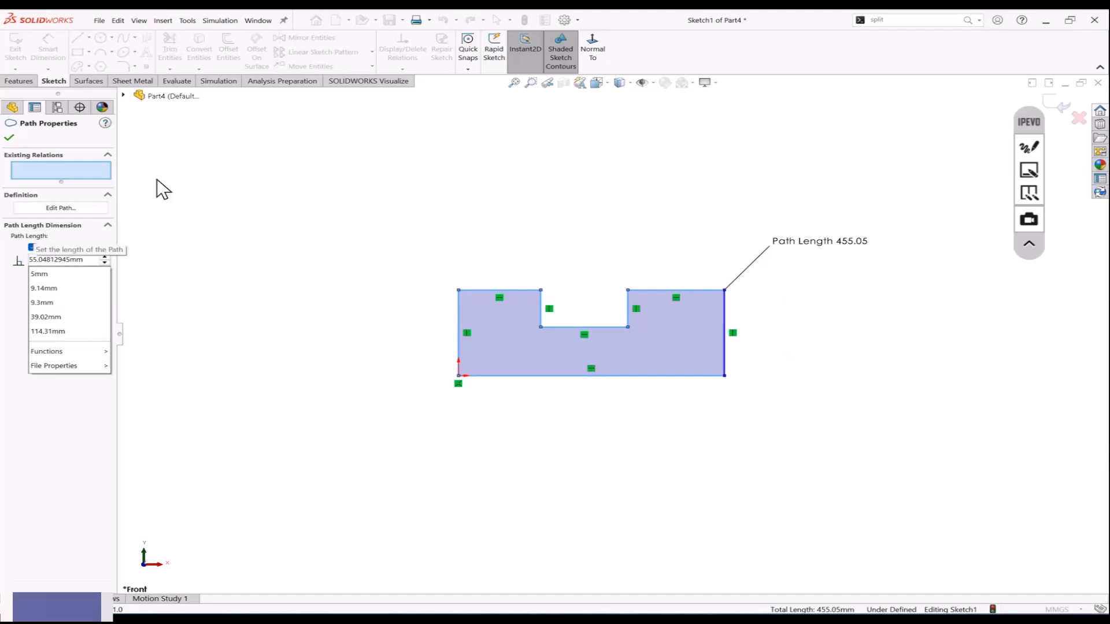
pyautogui.click(14, 138)
pyautogui.click(13, 136)
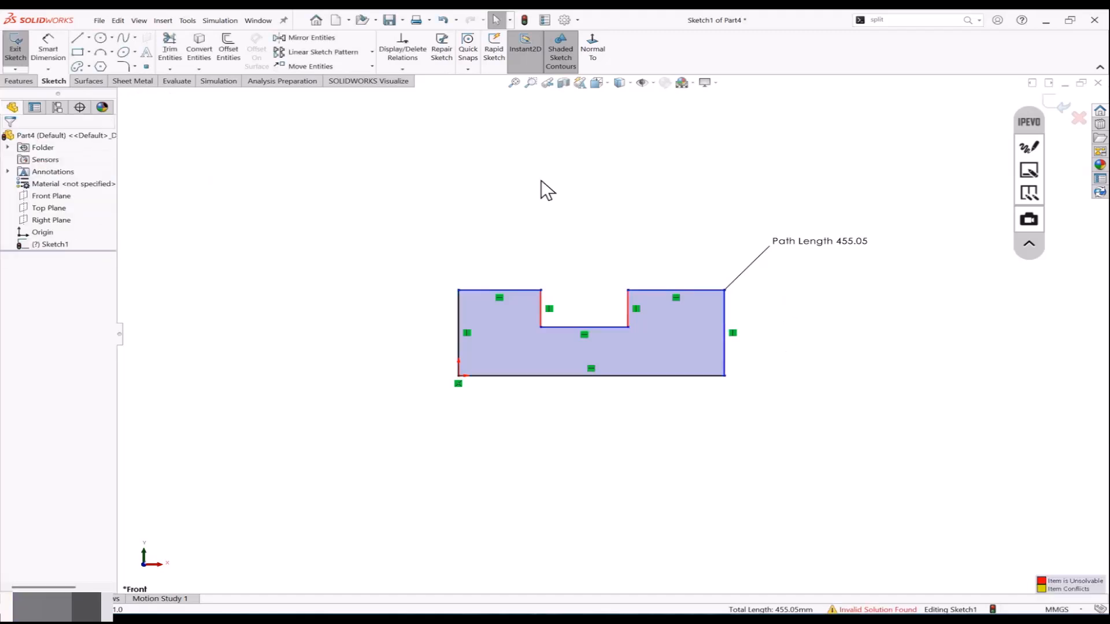
pyautogui.moveTo(890, 210)
pyautogui.mouseDown()
pyautogui.moveTo(650, 364)
pyautogui.moveTo(405, 413)
pyautogui.mouseUp()
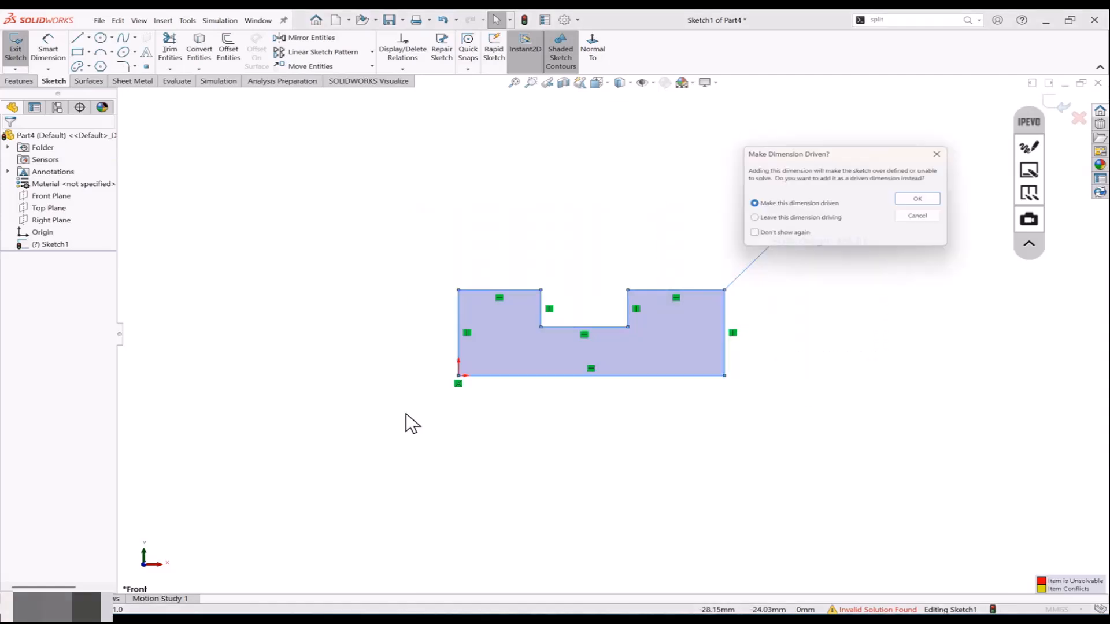
pyautogui.click(925, 200)
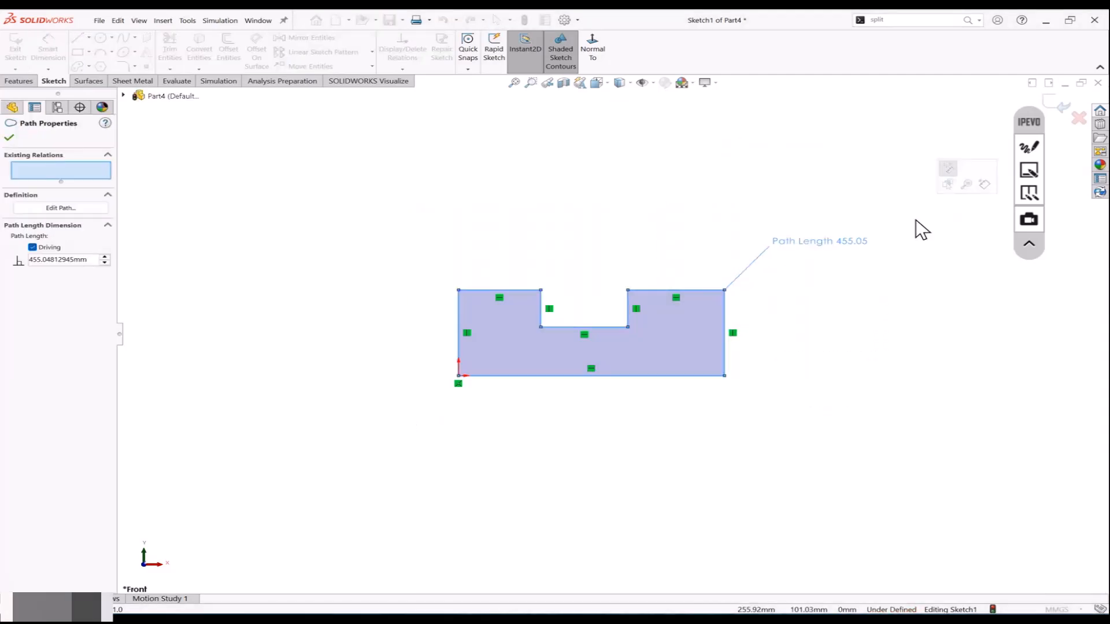
# Step: Delete the path length dimension from the notched profile, then view the path's properties without it and close them
pyautogui.click(797, 291)
pyautogui.click(738, 292)
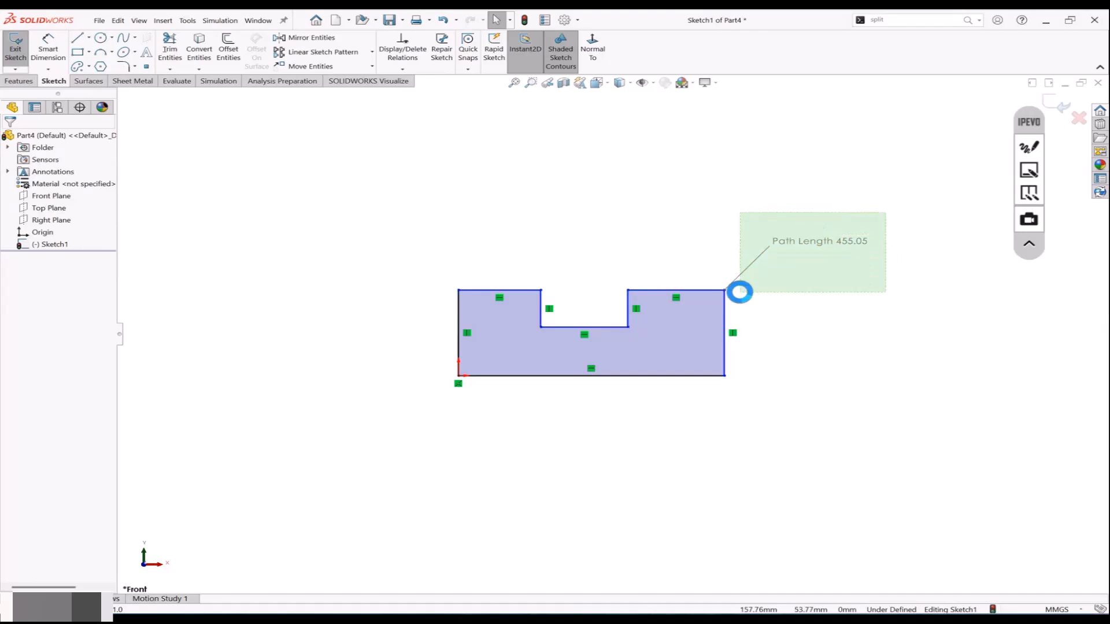
pyautogui.click(726, 313)
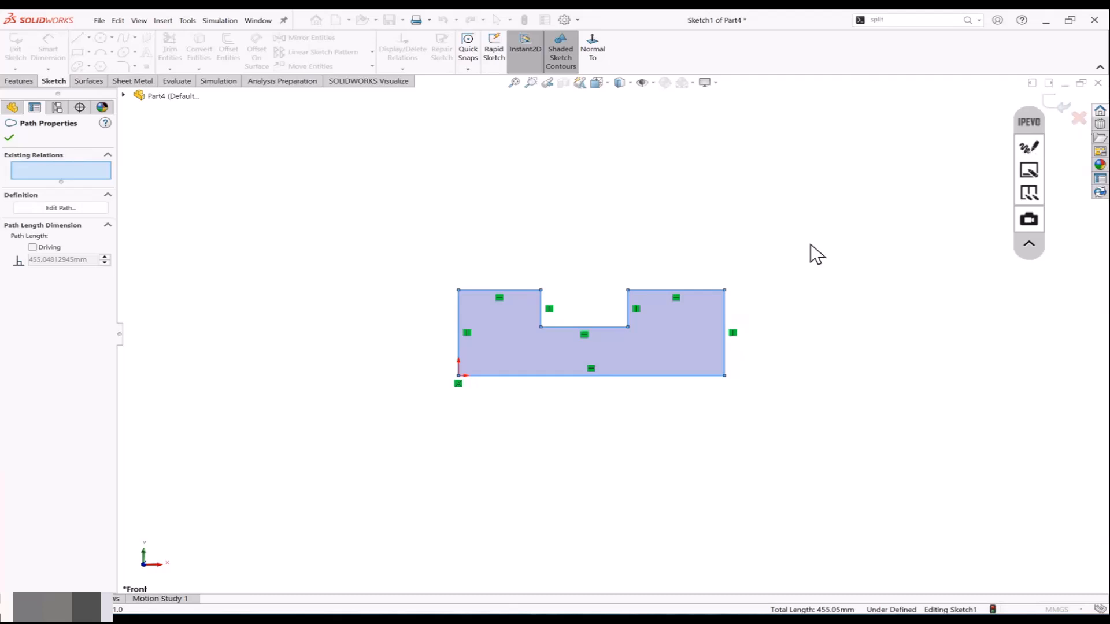
pyautogui.click(1061, 105)
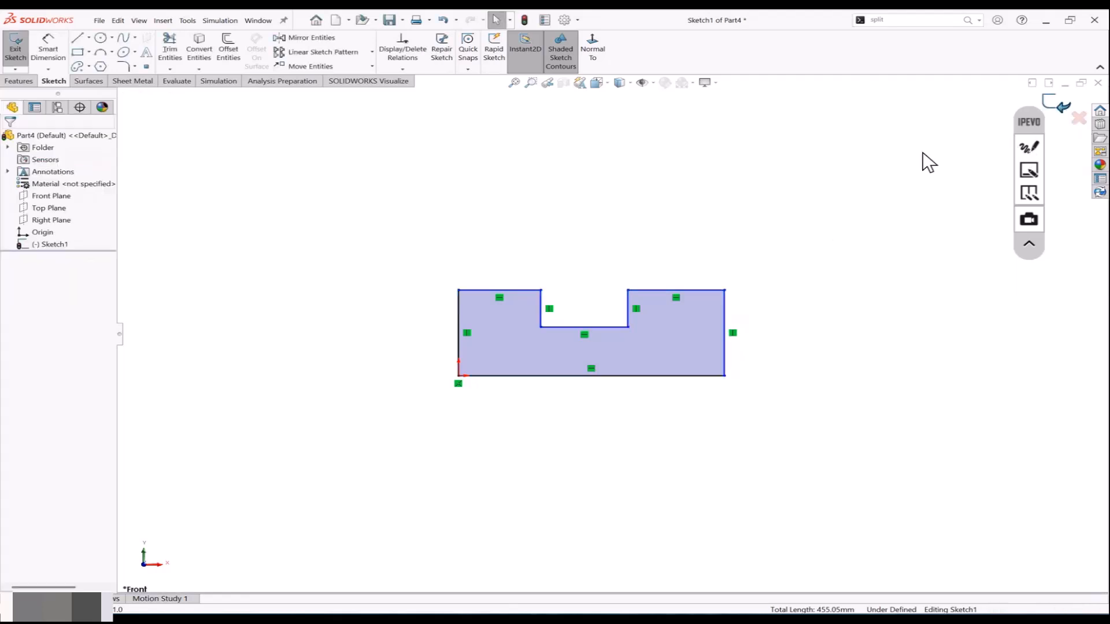
# Step: Exit the sketch and delete Sketch1 together with its dependent items from the part
pyautogui.moveTo(354, 241); pyautogui.dragTo(803, 432)
pyautogui.click(757, 418)
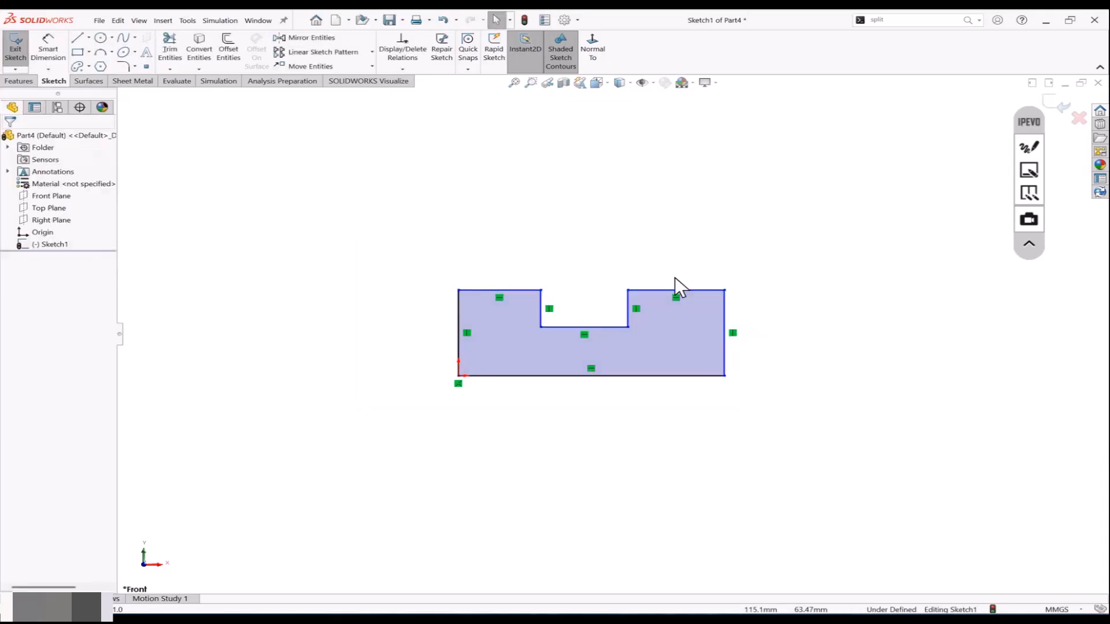
pyautogui.click(1063, 105)
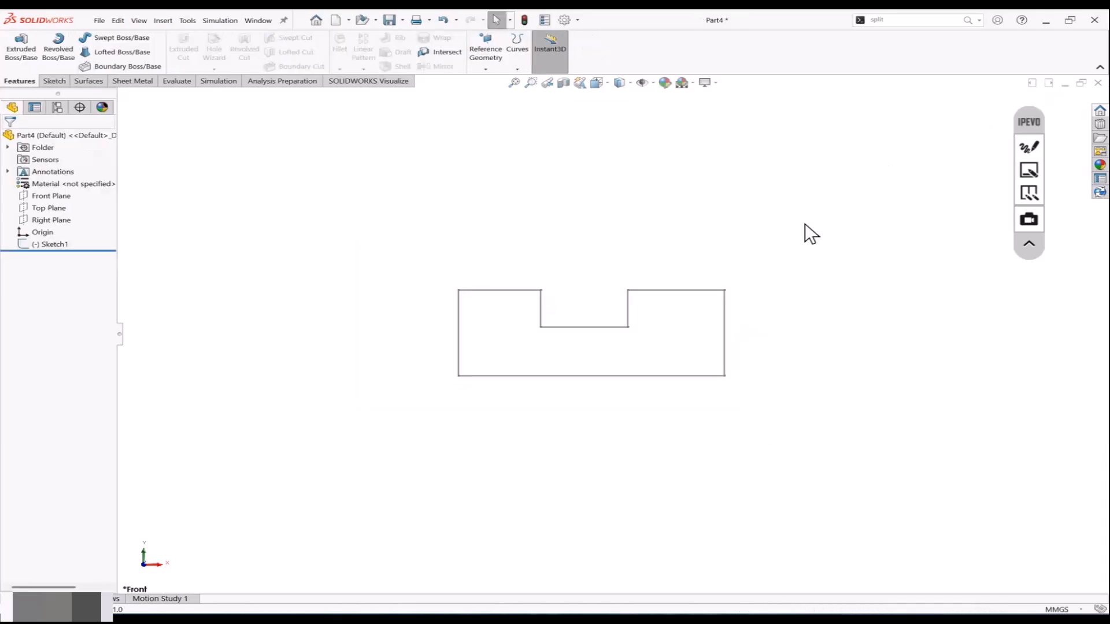
pyautogui.rightClick(67, 247)
pyautogui.click(103, 324)
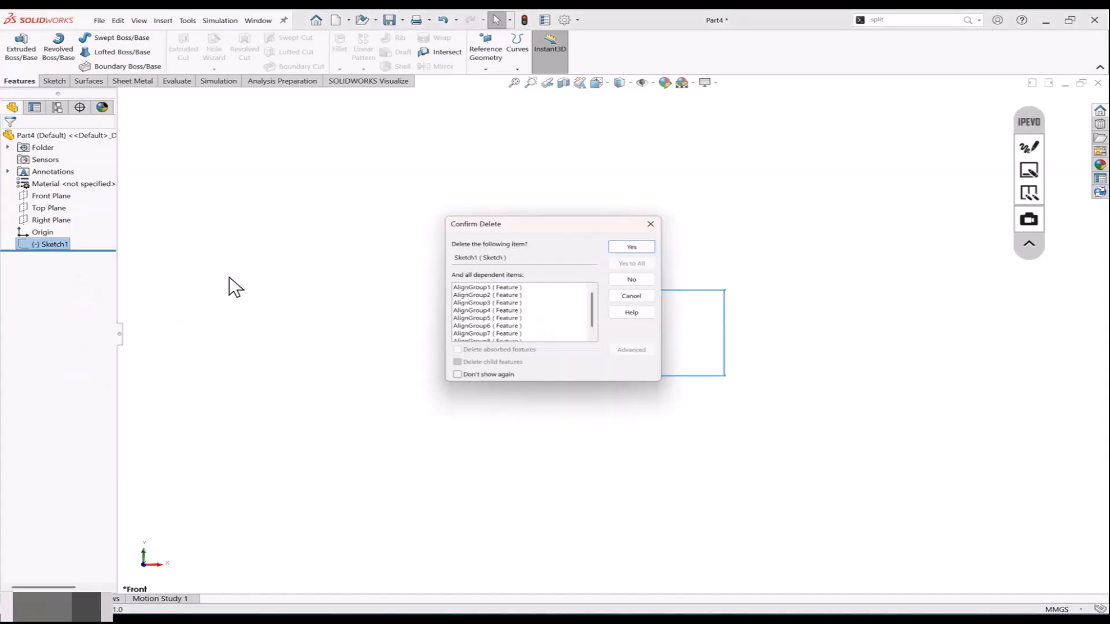
pyautogui.click(631, 247)
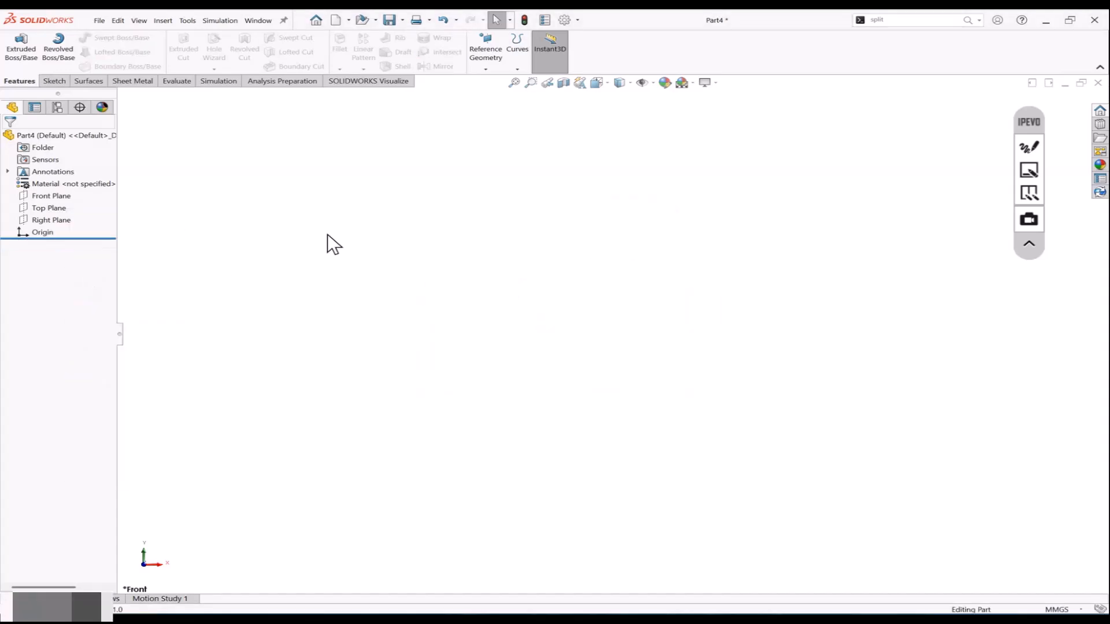
# Step: In a new Front Plane sketch, draw a circle of about 15.7 mm radius at the origin and one of about 8.2 mm radius about 66 mm to its right
pyautogui.click(56, 81)
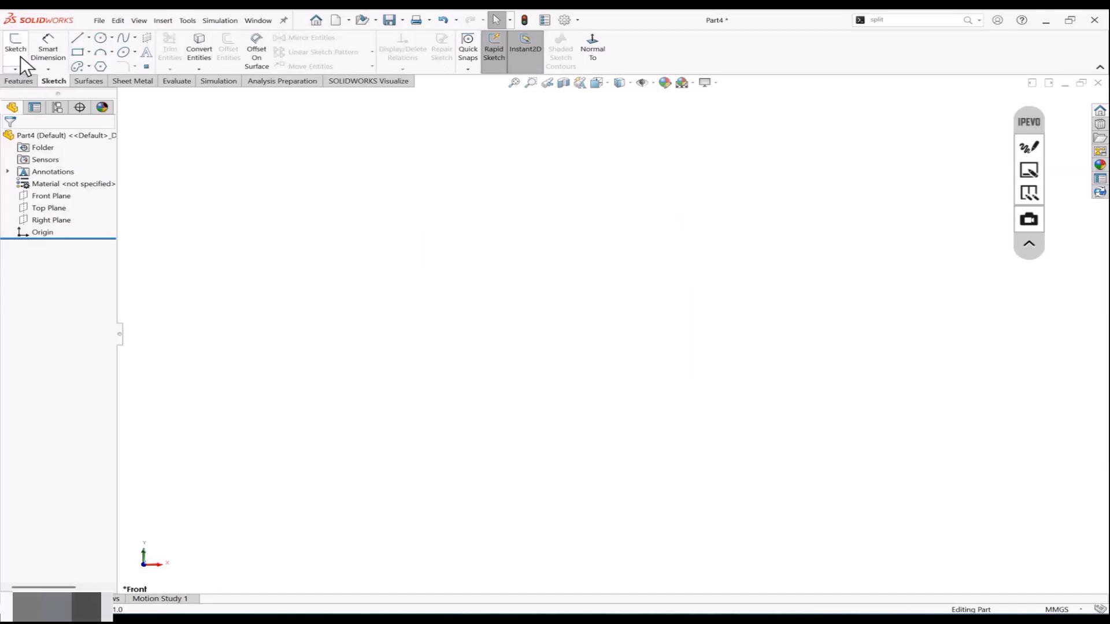
pyautogui.click(17, 52)
pyautogui.click(485, 297)
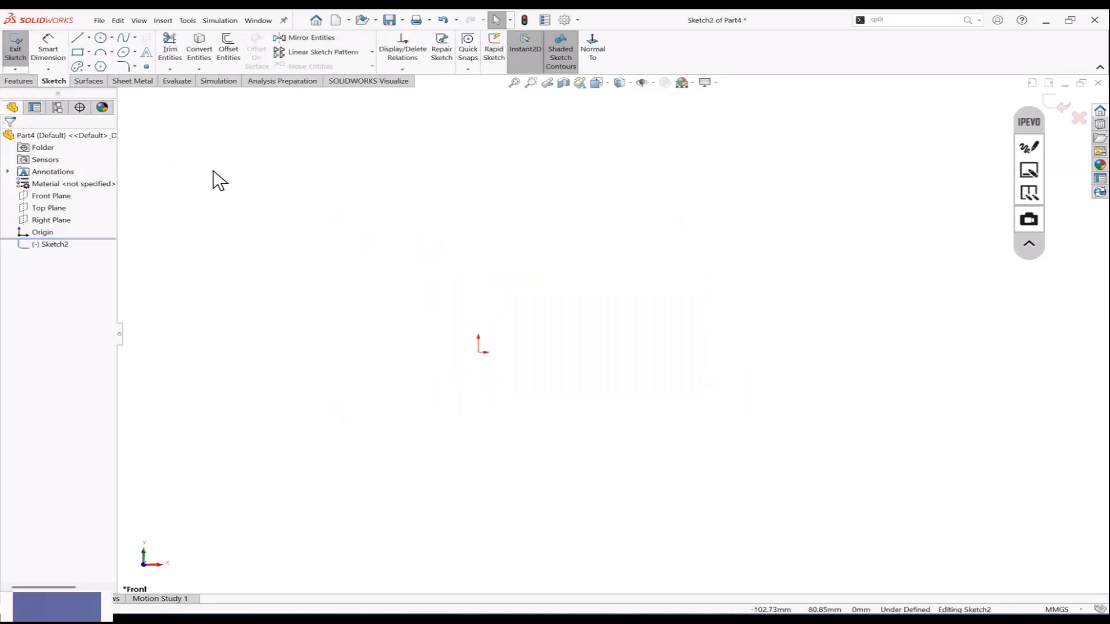
pyautogui.click(100, 37)
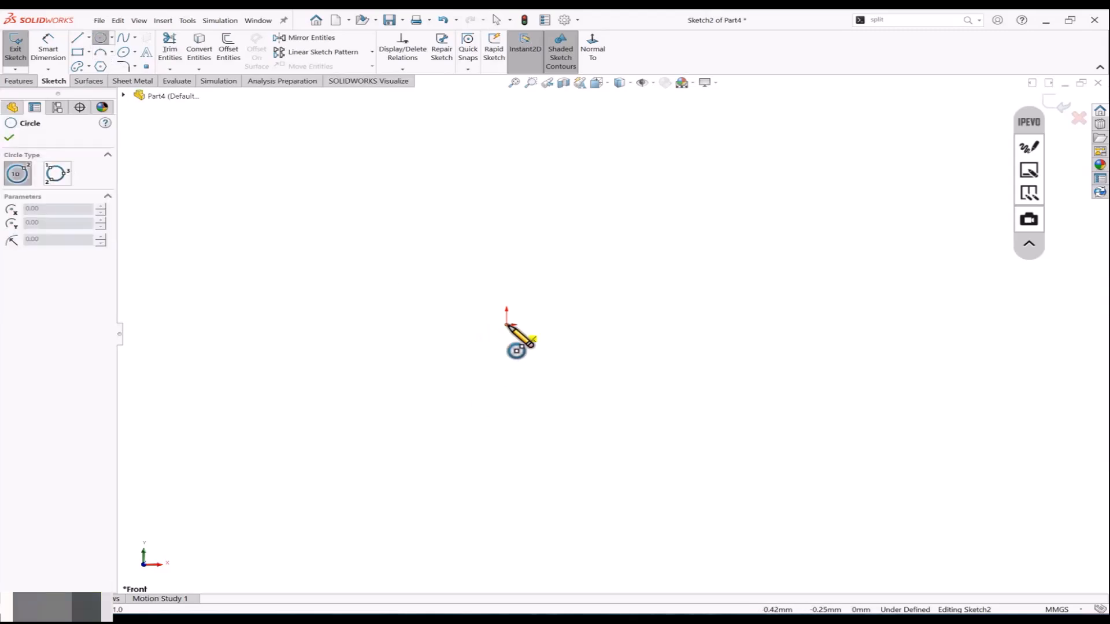
pyautogui.click(507, 325)
pyautogui.click(533, 391)
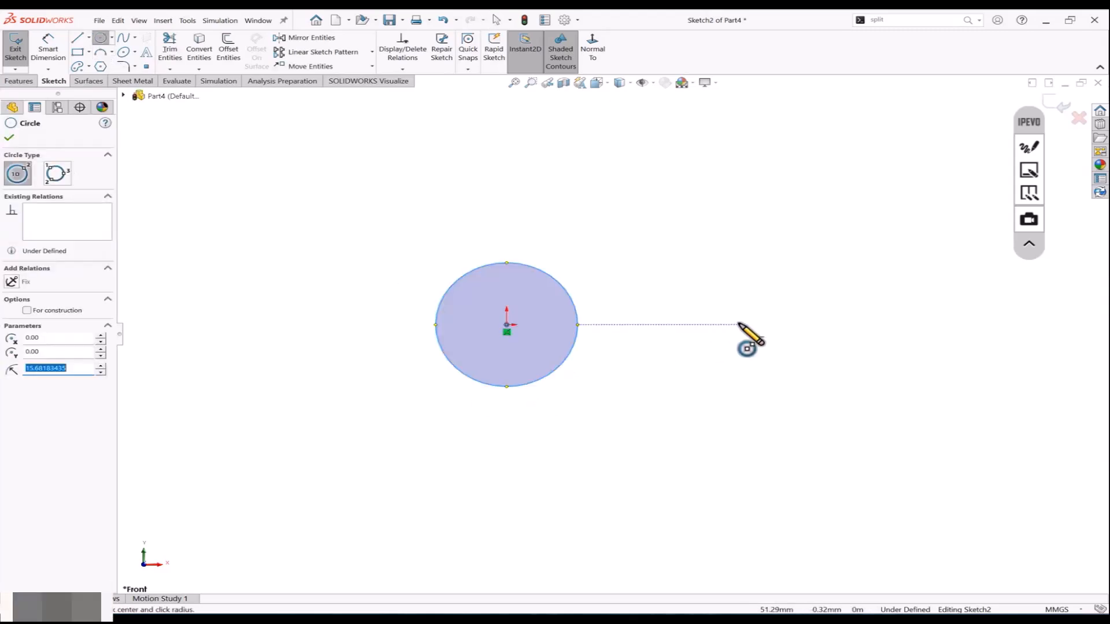
pyautogui.click(805, 325)
pyautogui.click(812, 361)
pyautogui.press('z')
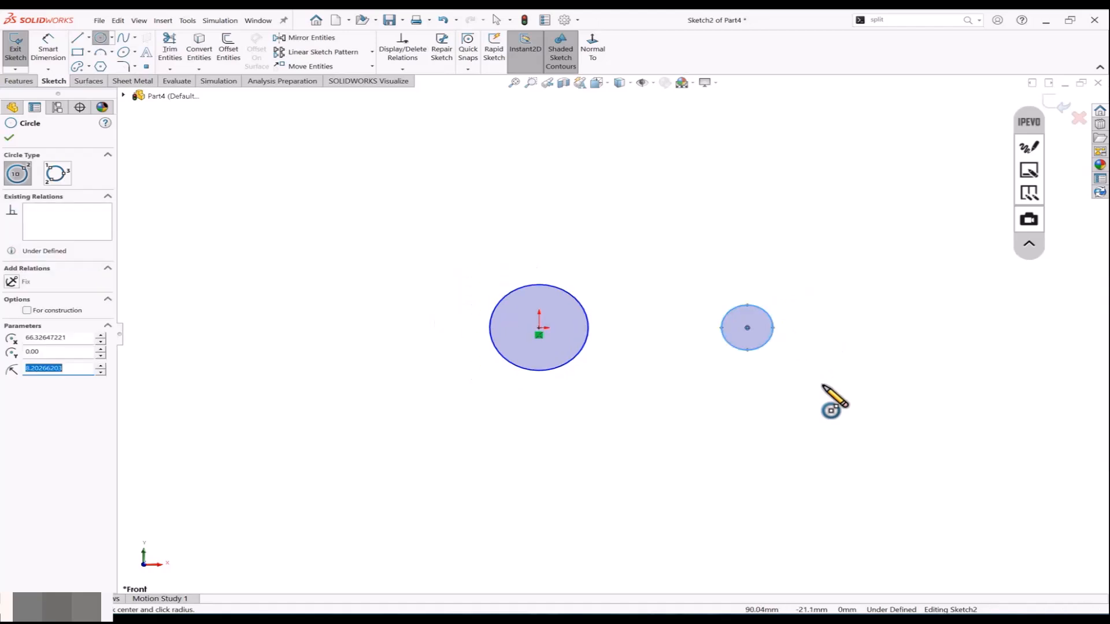
pyautogui.press('Escape')
pyautogui.scroll(-4, 875, 347)
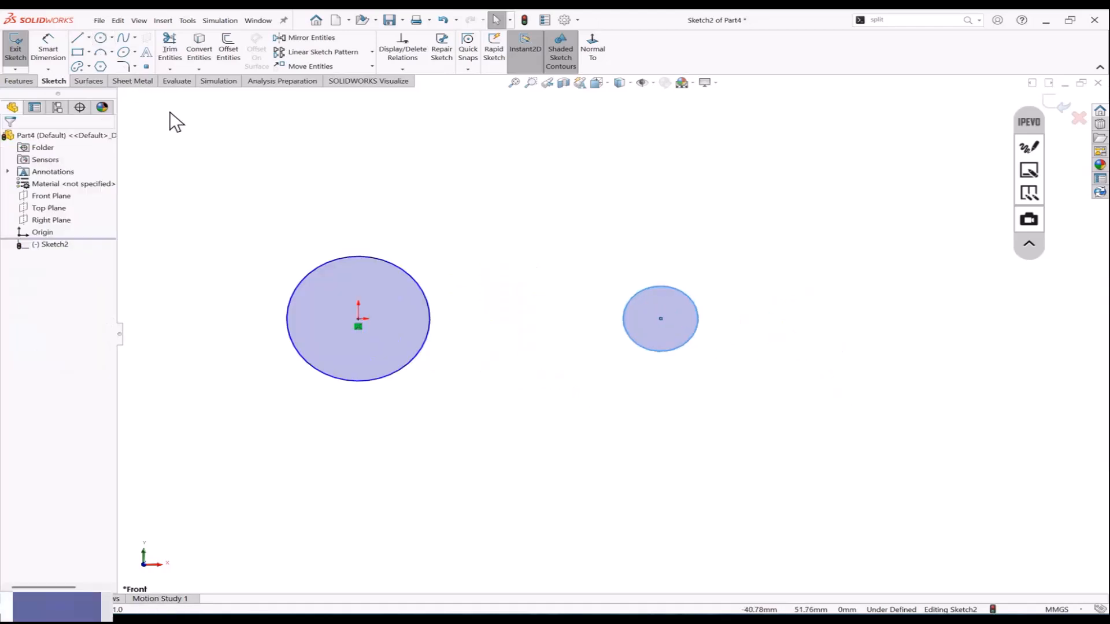
# Step: Add a Smart Dimension between the centers of the two circles, placed below them, then delete it
pyautogui.click(53, 51)
pyautogui.click(365, 258)
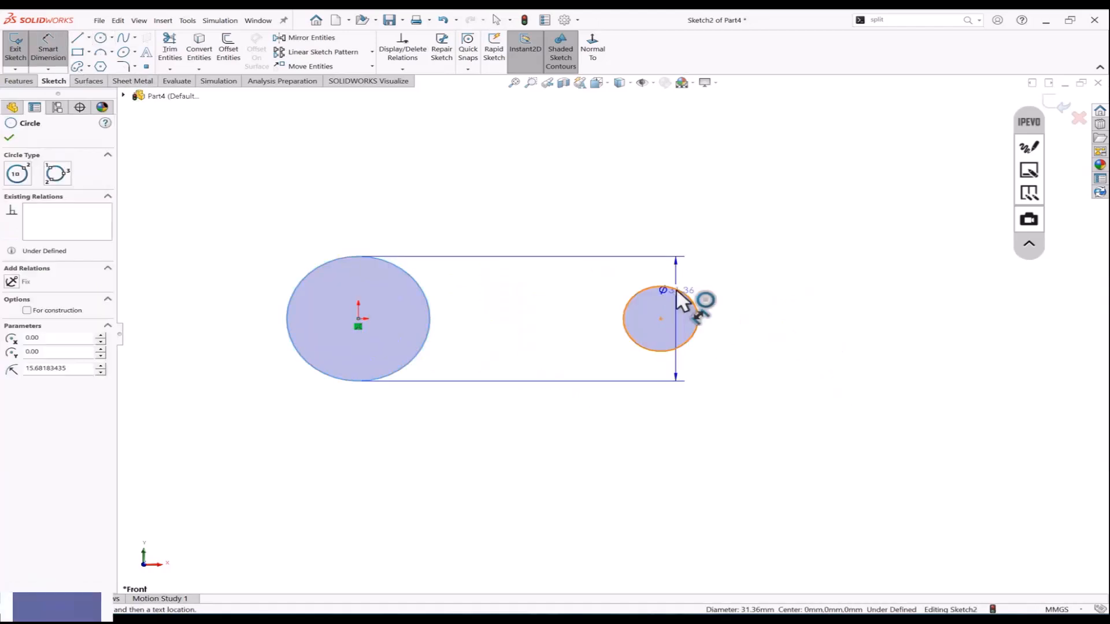
pyautogui.click(678, 292)
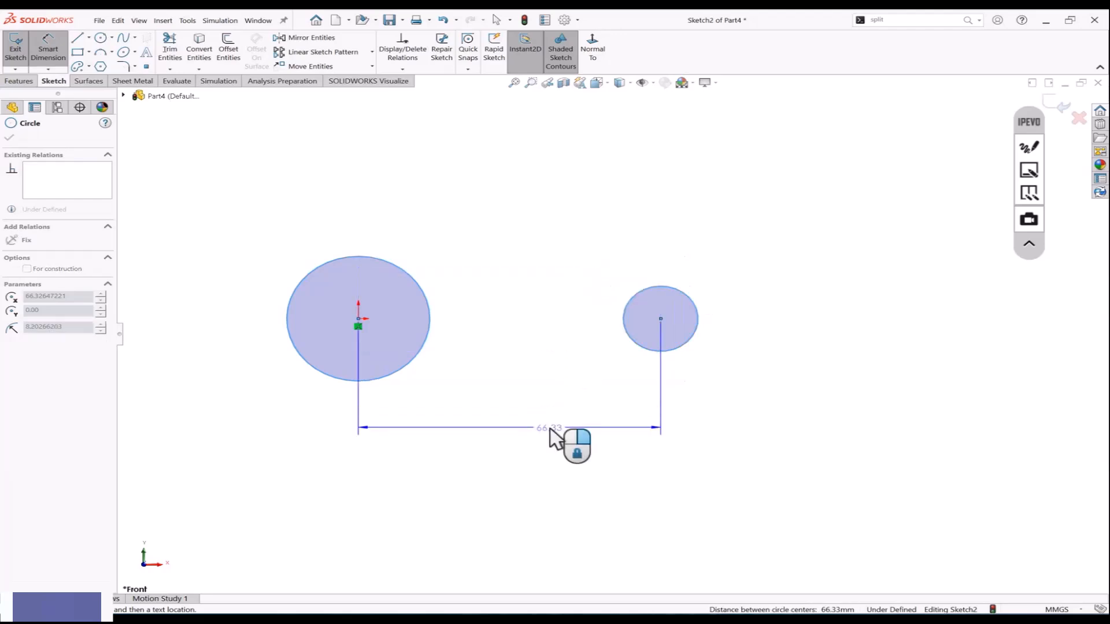
pyautogui.click(551, 442)
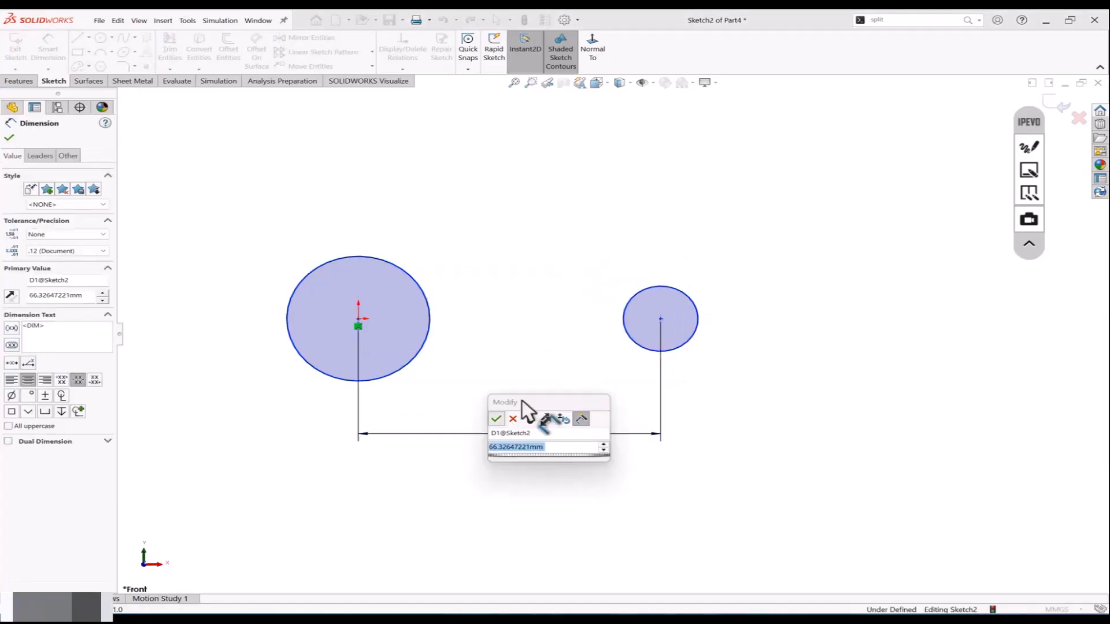
pyautogui.press('Escape')
pyautogui.press('Escape')
pyautogui.moveTo(575, 393); pyautogui.dragTo(519, 463)
pyautogui.press('Delete')
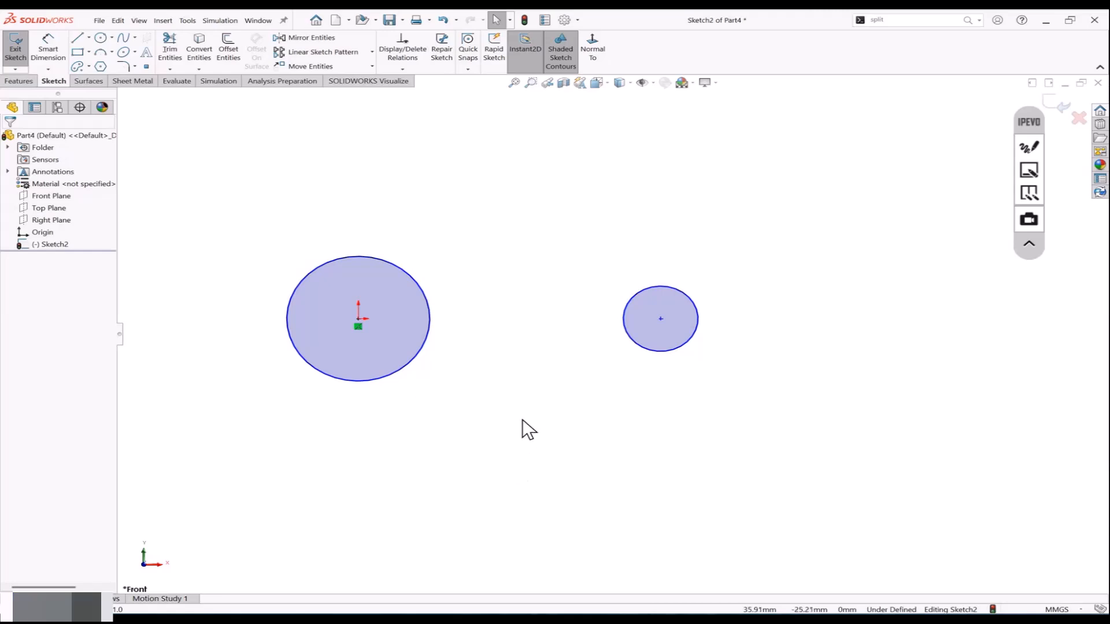
# Step: Add a Smart Dimension across the gap between the facing edges of the two circles, placed below them, then undo it
pyautogui.moveTo(522, 419); pyautogui.dragTo(501, 398, button='right')
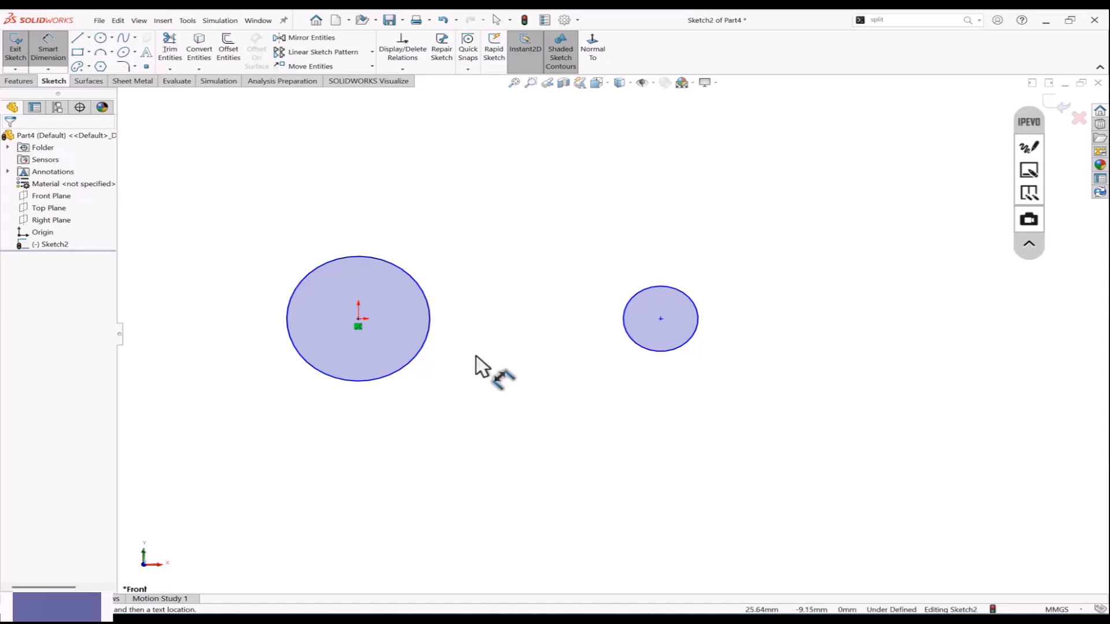
pyautogui.click(432, 324)
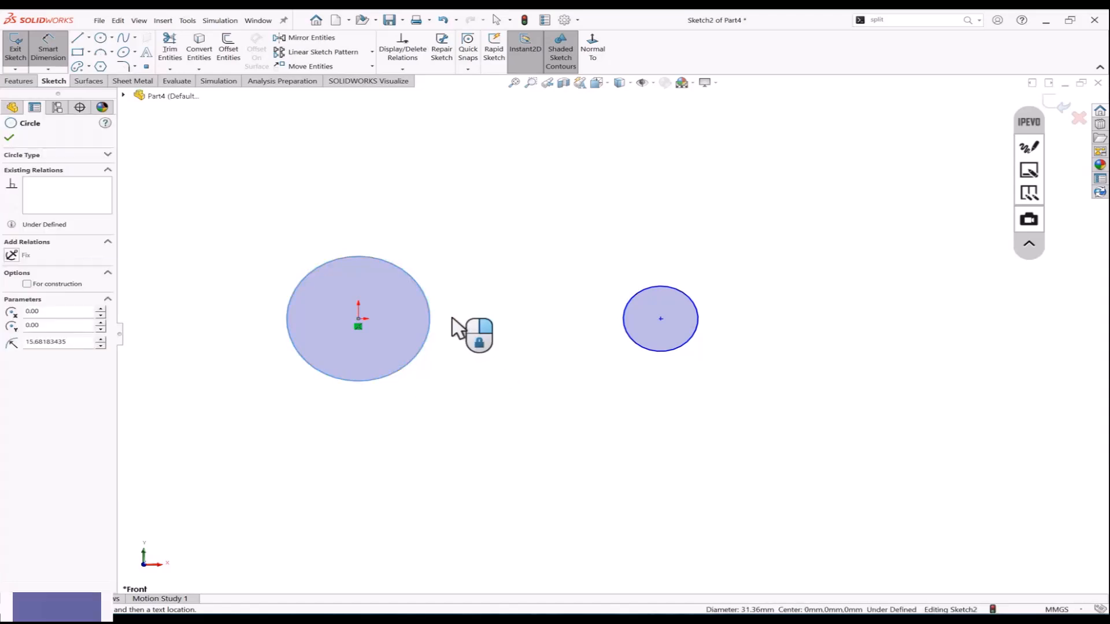
pyautogui.click(622, 319)
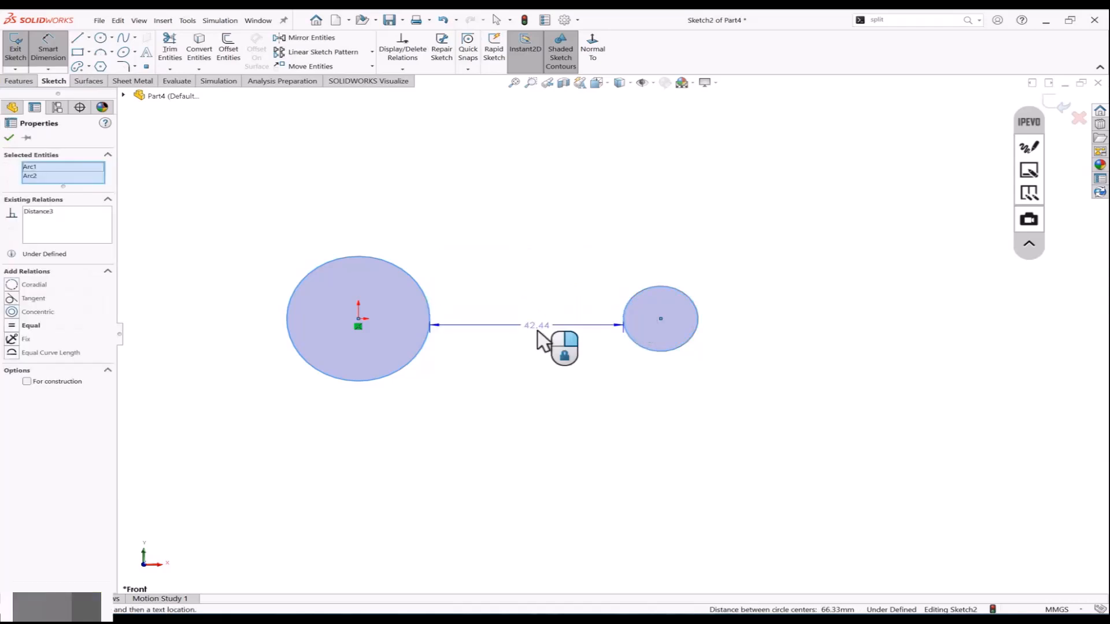
pyautogui.click(531, 405)
pyautogui.press('Return')
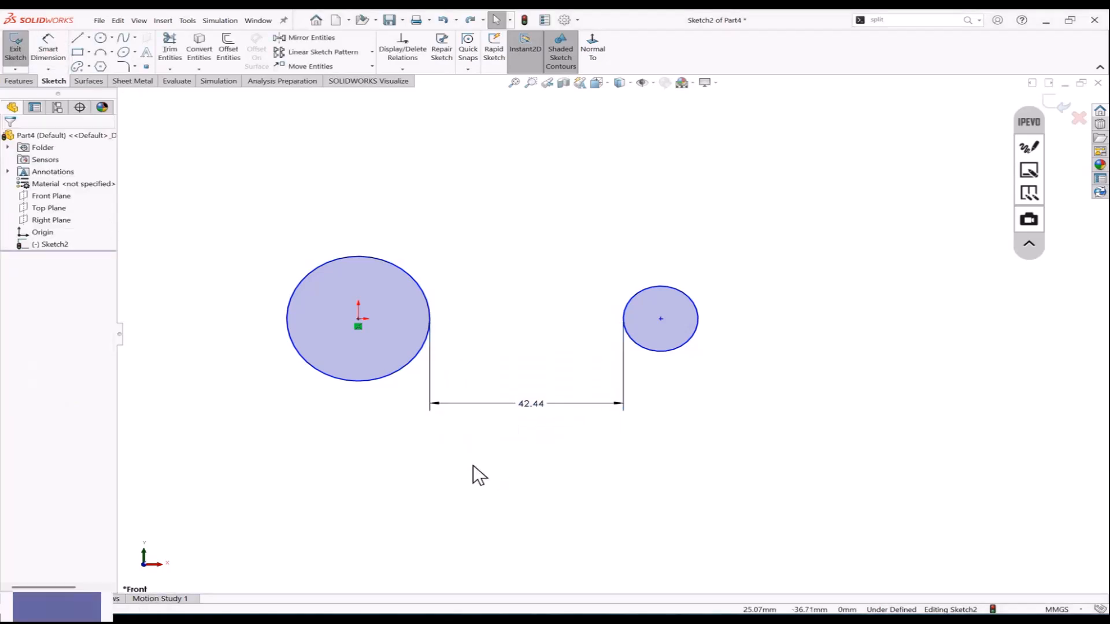
pyautogui.hotkey('ctrl', 'z')
# Step: Dimension the overall distance between the outermost edges of the two circles, placing the dimension below them
pyautogui.press('Return')
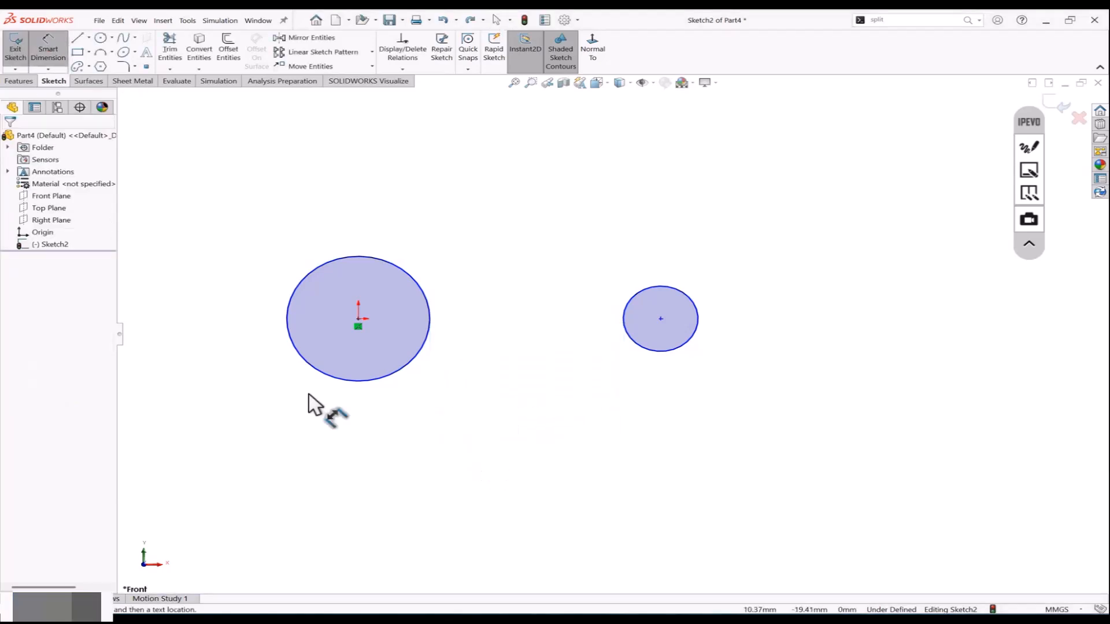
pyautogui.click(288, 331)
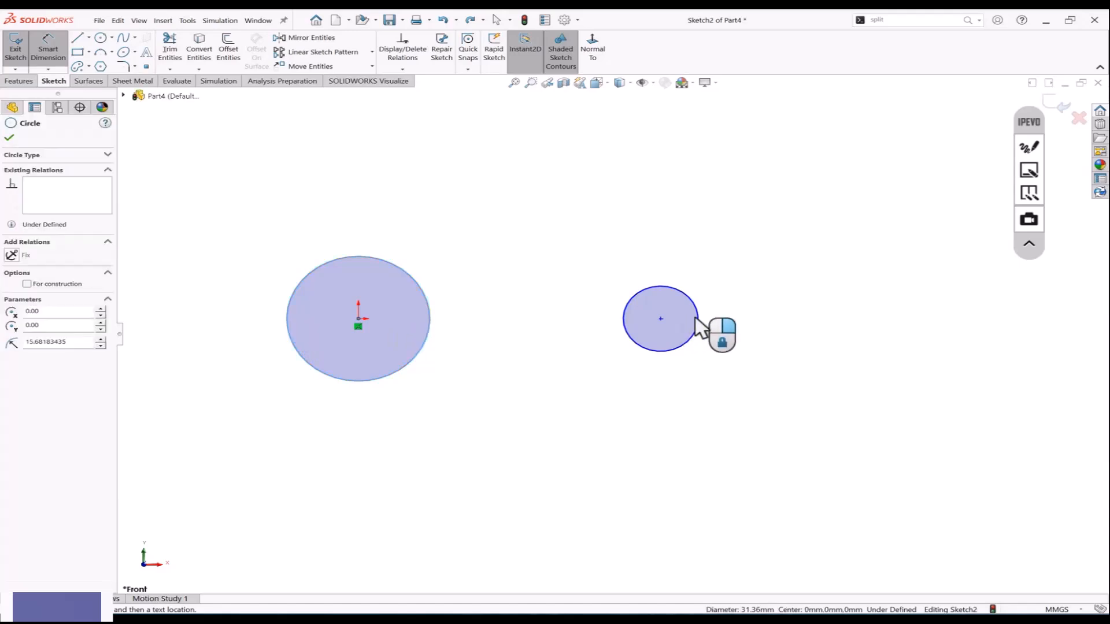
pyautogui.click(697, 320)
pyautogui.click(543, 440)
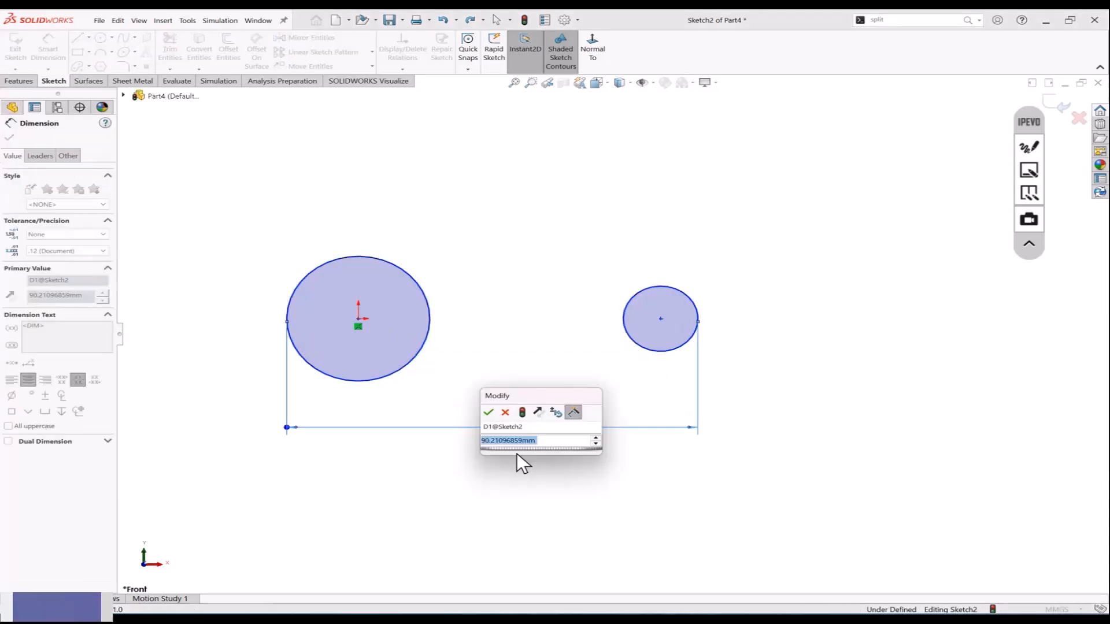
pyautogui.click(491, 414)
pyautogui.press('Escape')
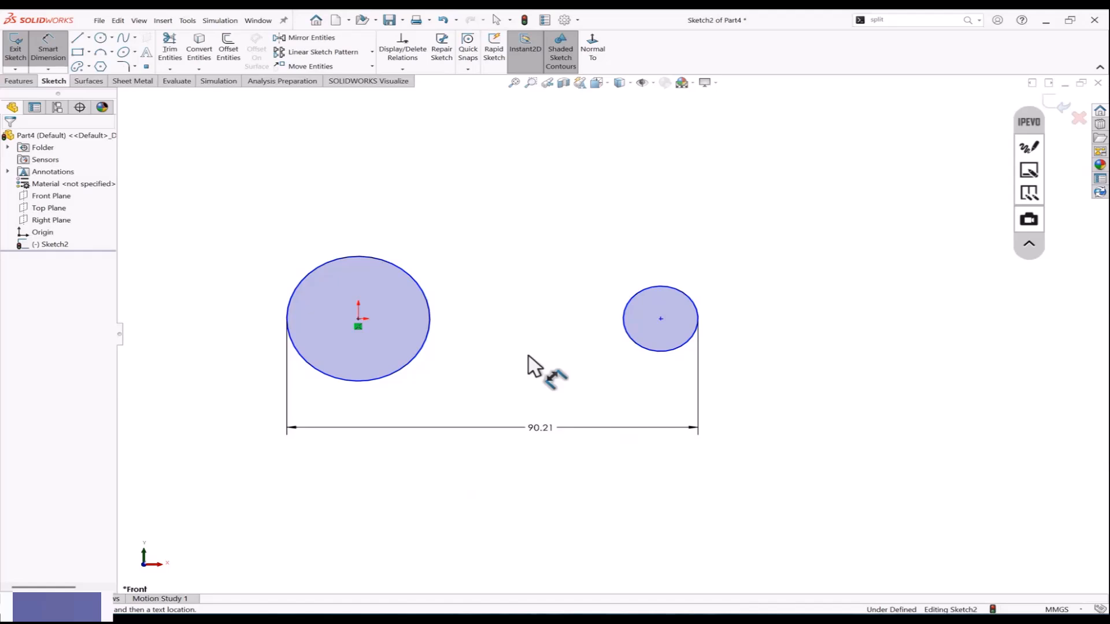
pyautogui.press('Escape')
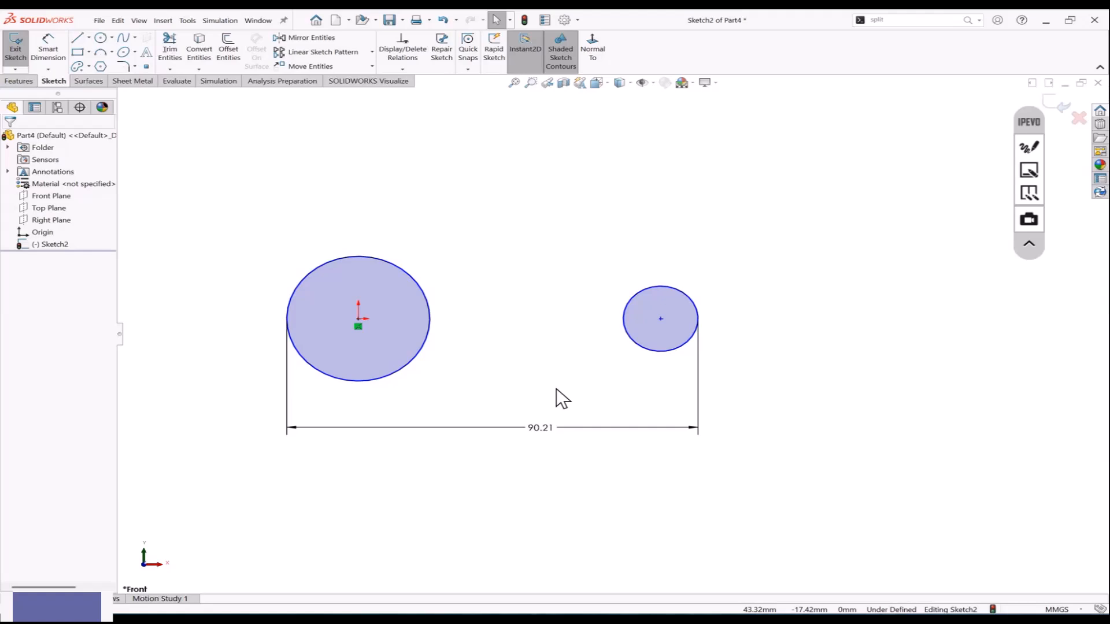
# Step: Dimension the gap between the facing inner edges of the two circles, placing the dimension above them
pyautogui.press('Return')
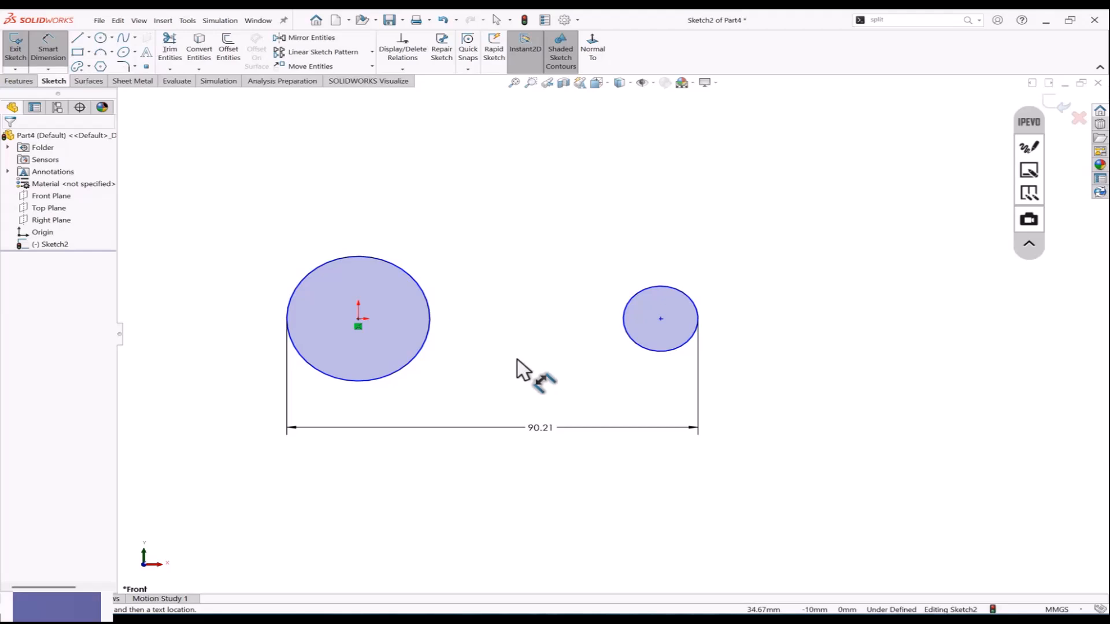
pyautogui.click(430, 321)
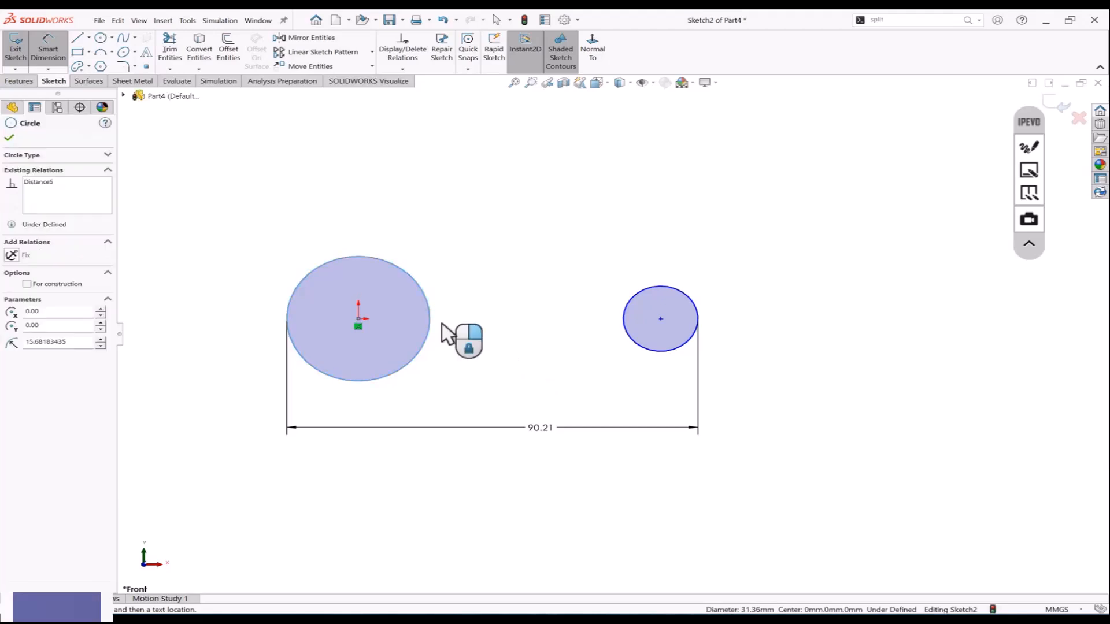
pyautogui.click(623, 319)
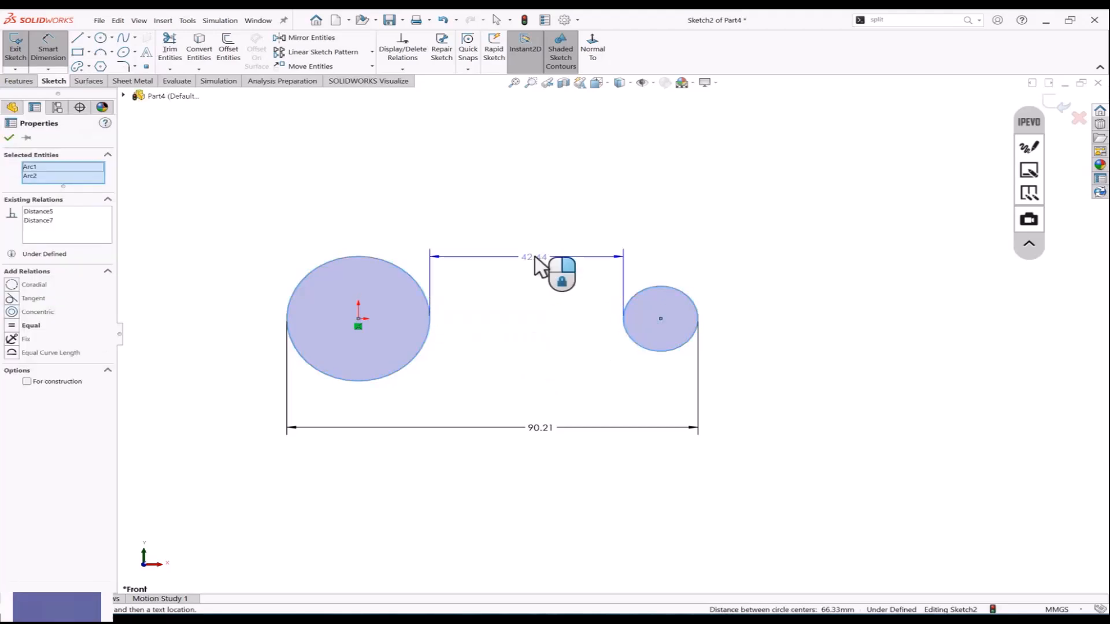
pyautogui.click(549, 261)
pyautogui.click(482, 238)
pyautogui.press('Escape')
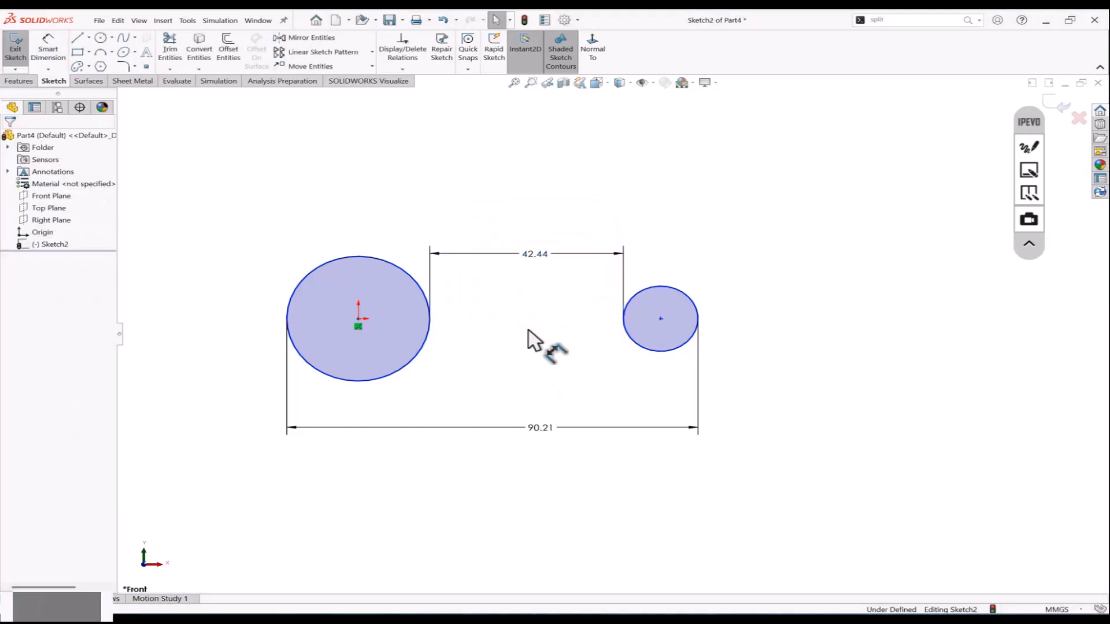
# Step: Delete both circles and their dimensions from the sketch
pyautogui.moveTo(778, 197)
pyautogui.mouseDown()
pyautogui.moveTo(415, 442)
pyautogui.moveTo(271, 464)
pyautogui.mouseUp()
pyautogui.press('Delete')
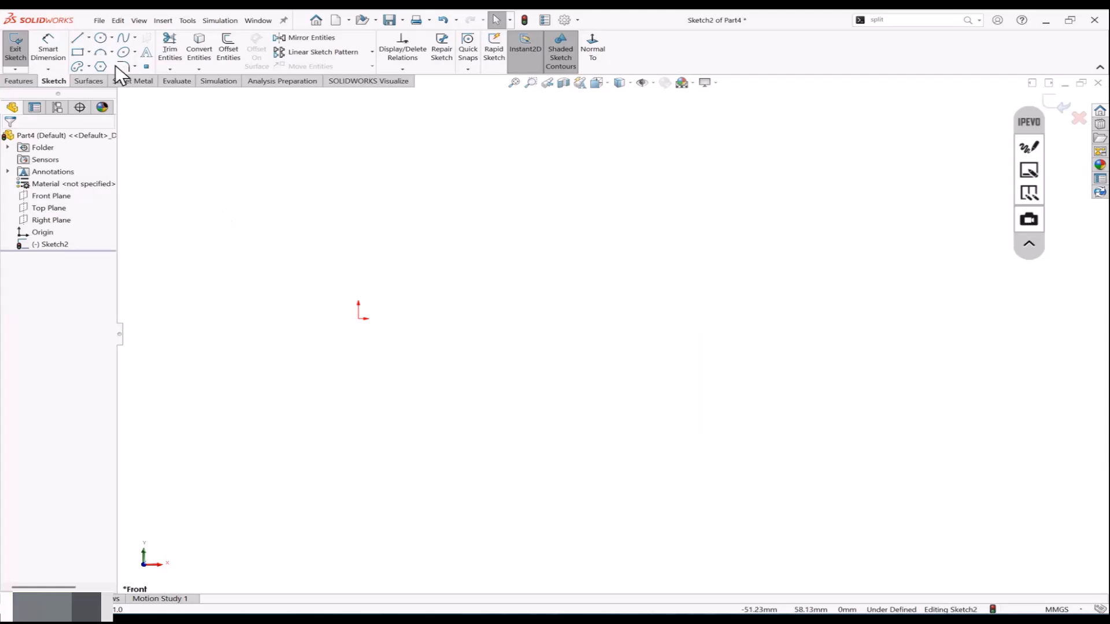
# Step: Sketch a closed profile with a slanted line about 54 mm long, a tangent arc at its lower end, and three further lines
pyautogui.press('f')
pyautogui.click(79, 39)
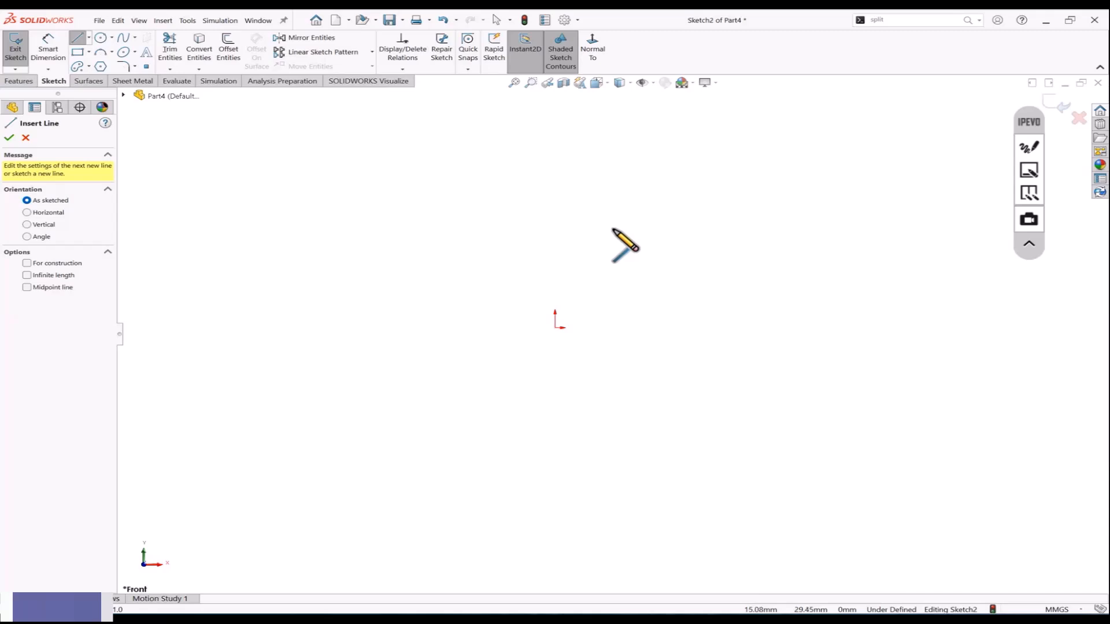
pyautogui.click(682, 176)
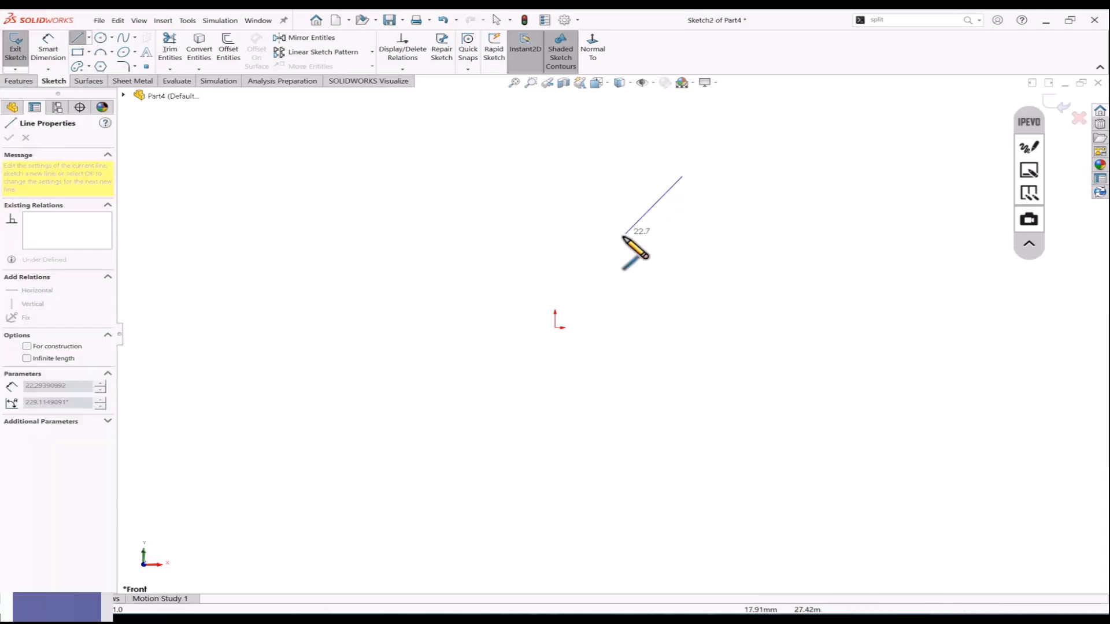
pyautogui.click(567, 327)
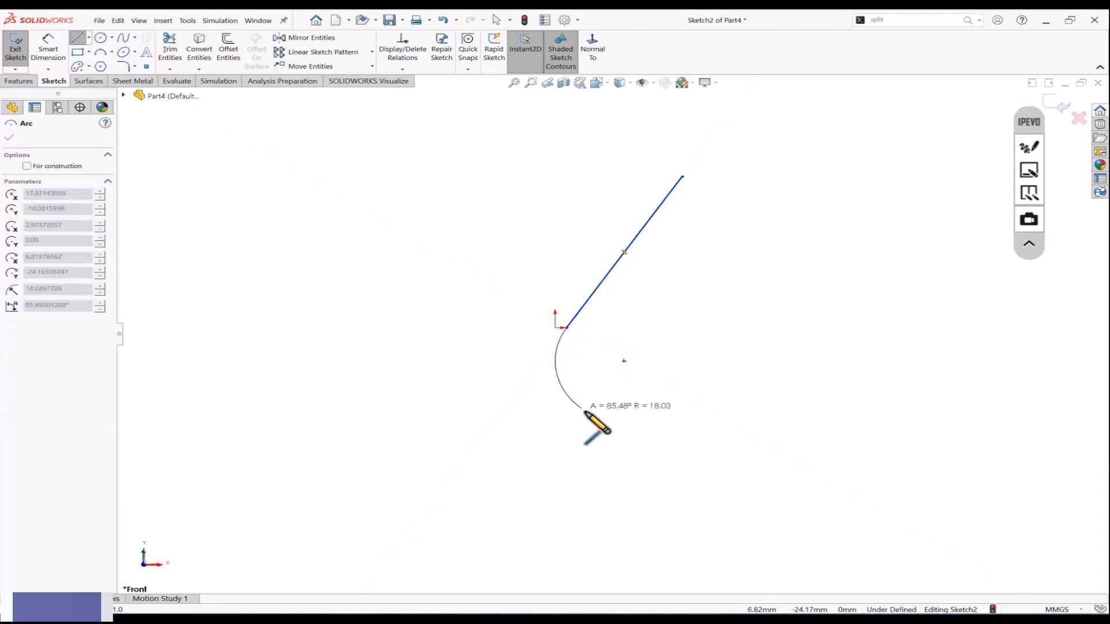
pyautogui.click(614, 431)
pyautogui.click(787, 466)
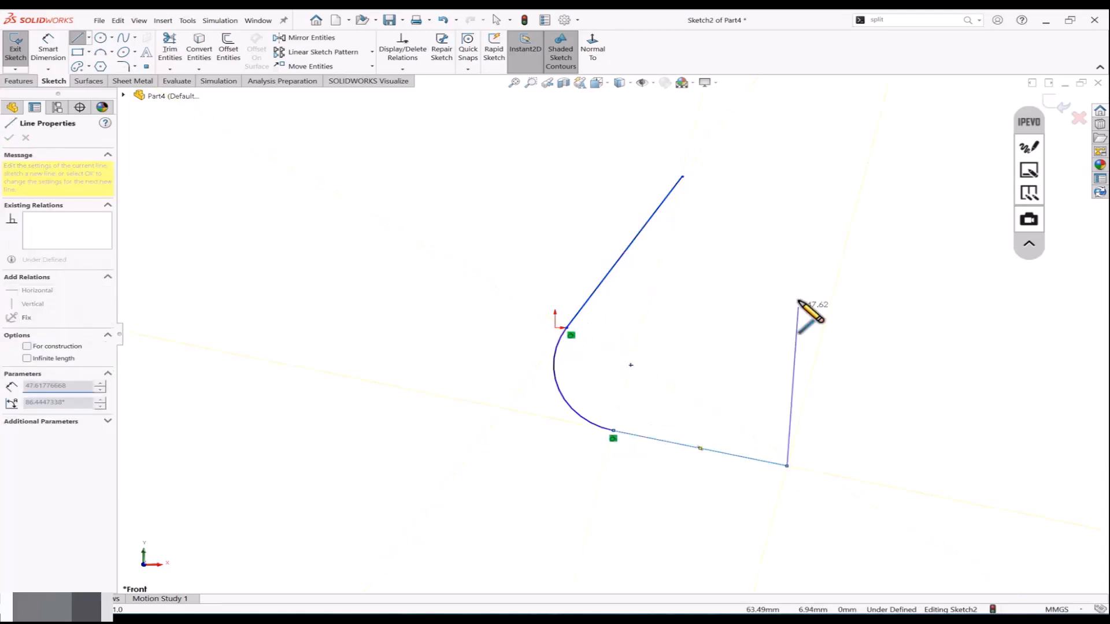
pyautogui.click(803, 240)
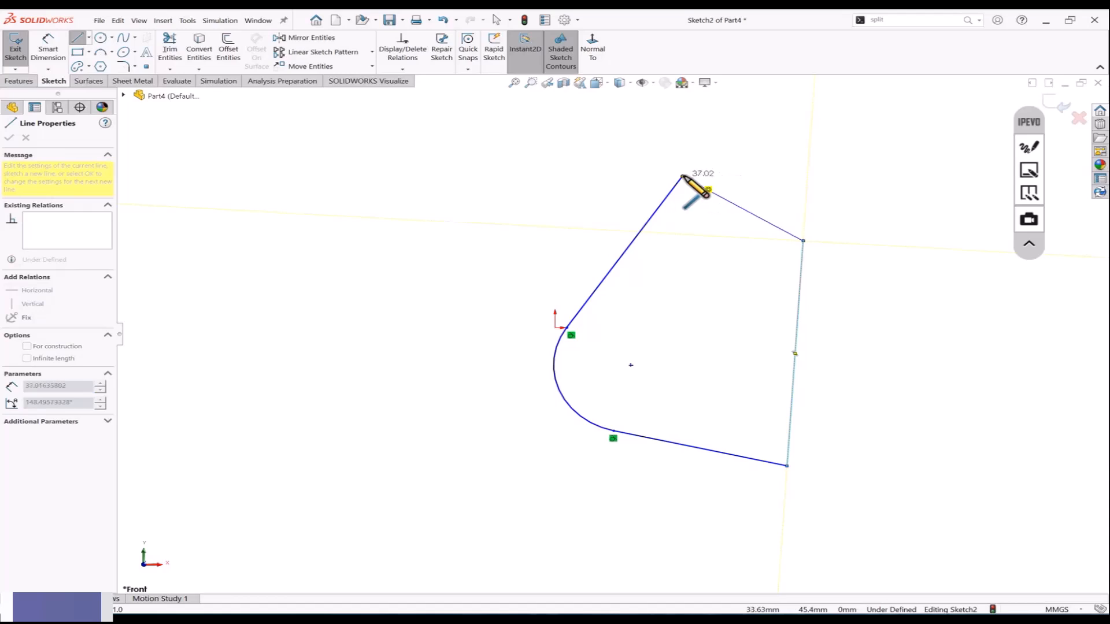
pyautogui.click(683, 177)
pyautogui.scroll(3, 772, 302)
pyautogui.scroll(-1, 686, 451)
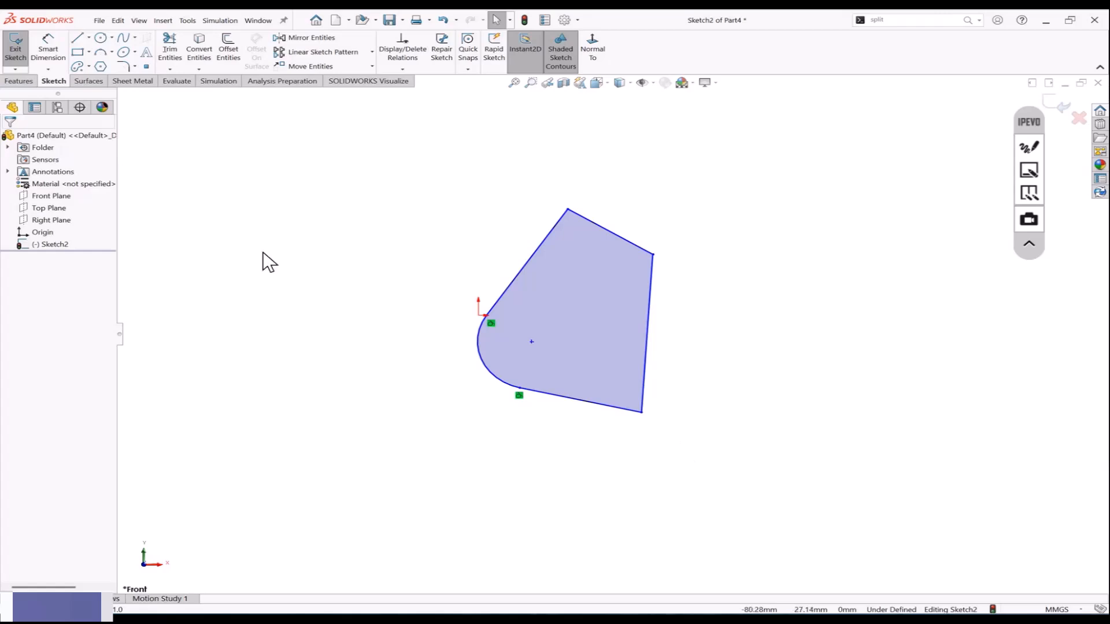
# Step: Add an aligned Smart Dimension to the slanted line running into the arc, setting its length to 50 mm
pyautogui.click(48, 47)
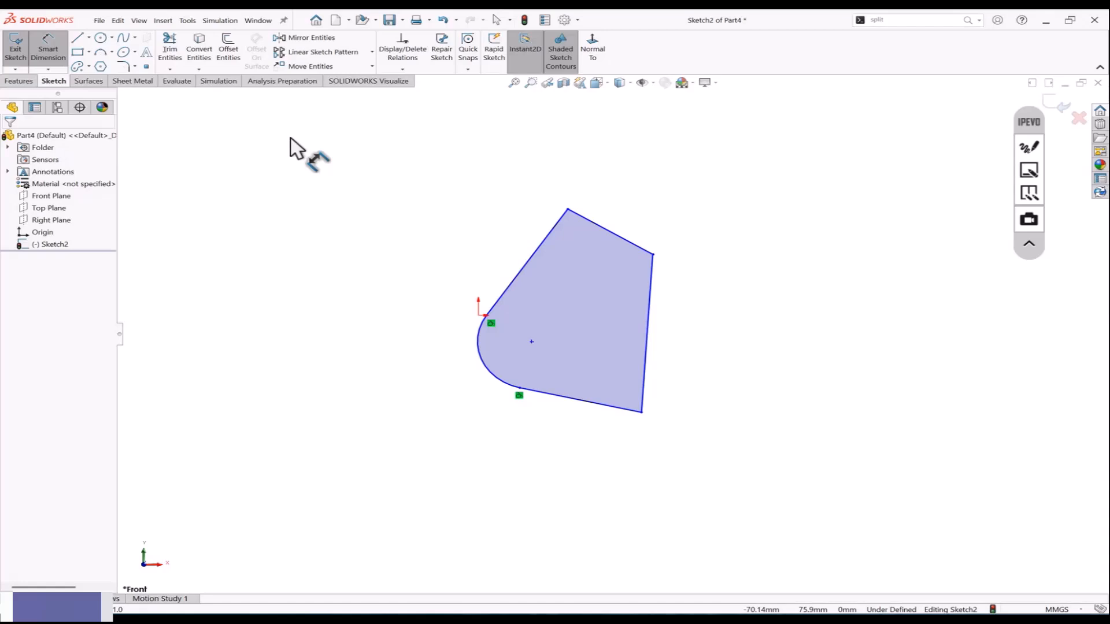
pyautogui.click(538, 248)
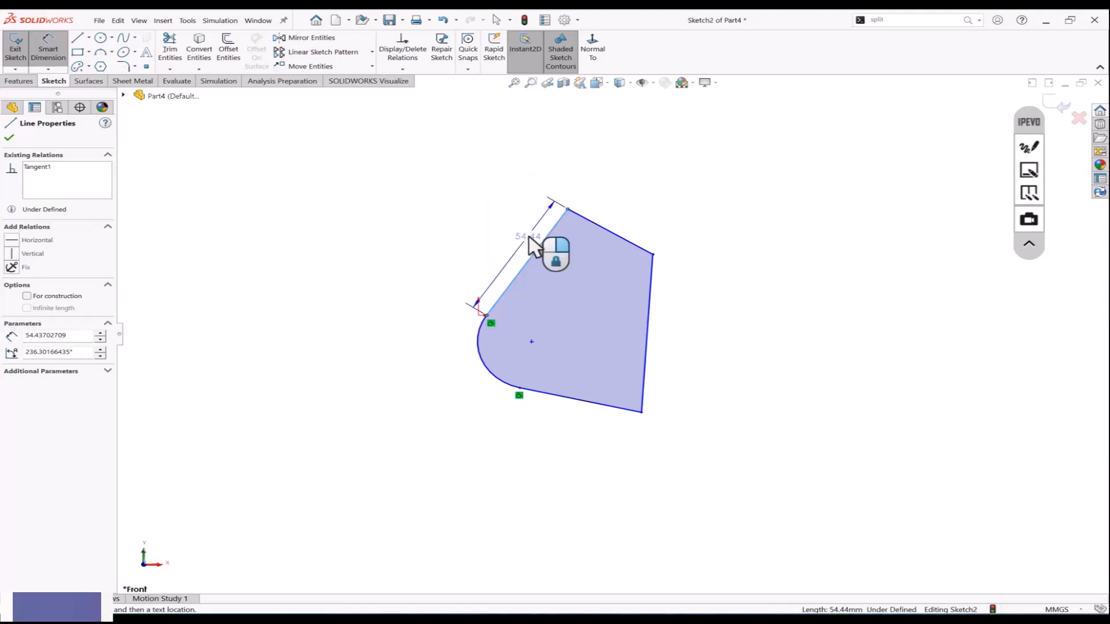
pyautogui.scroll(-3, 530, 246)
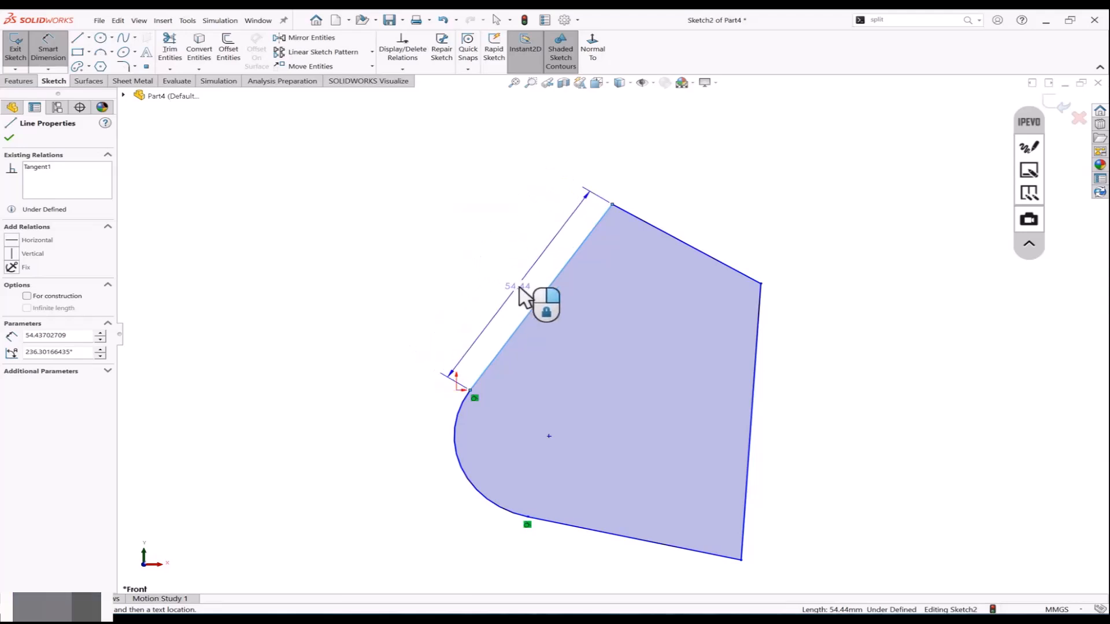
pyautogui.scroll(-2, 531, 301)
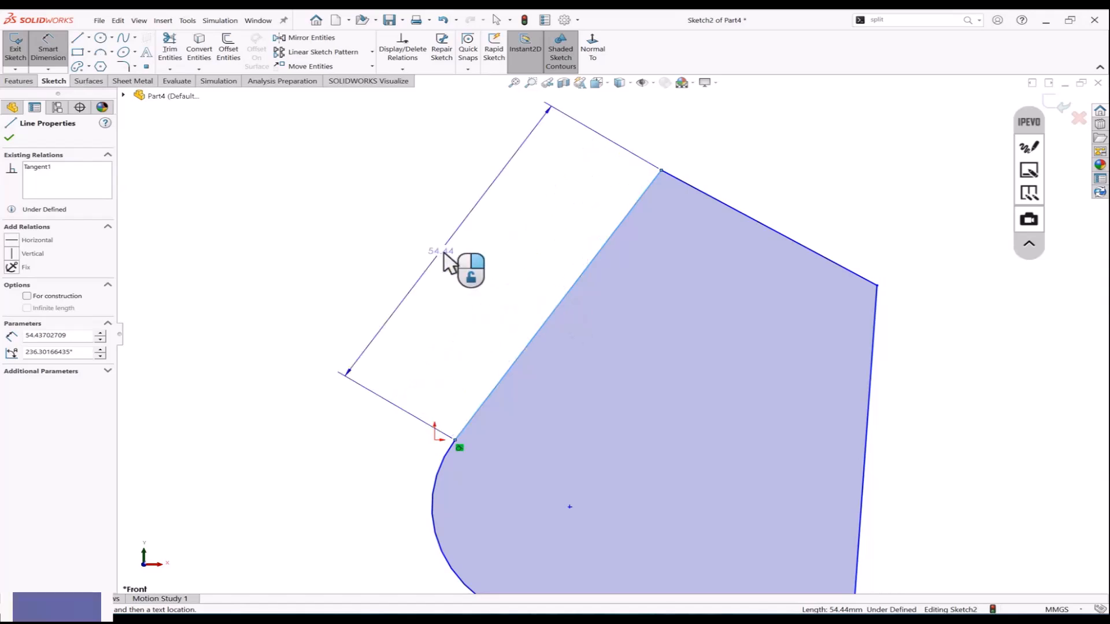
pyautogui.scroll(2, 558, 296)
pyautogui.scroll(1, 556, 300)
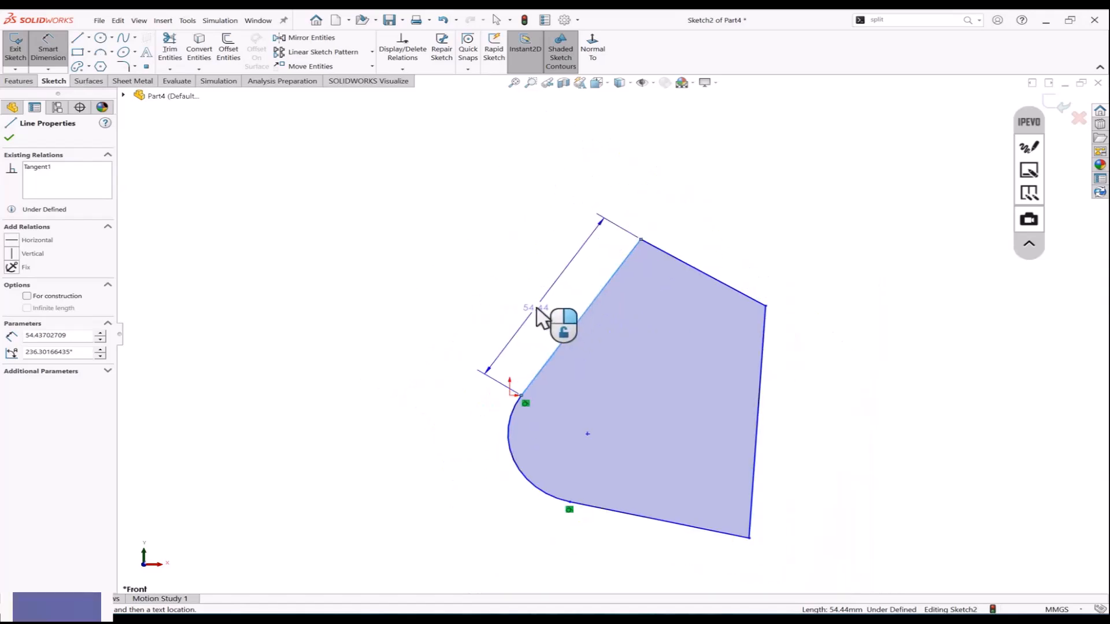
pyautogui.click(546, 313)
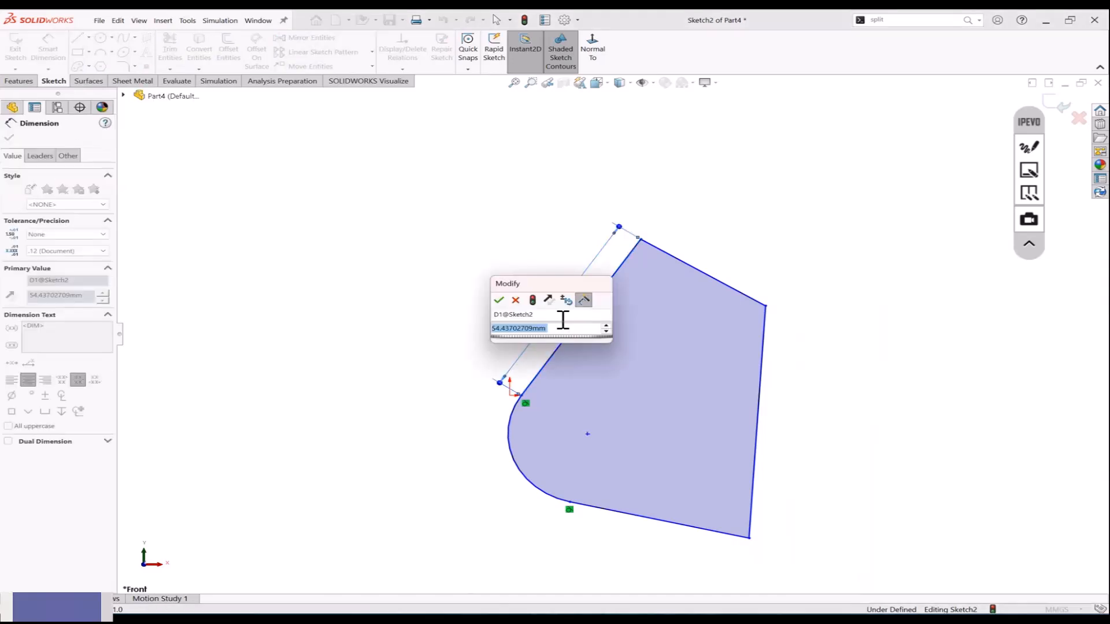
pyautogui.write('50')
pyautogui.press('Return')
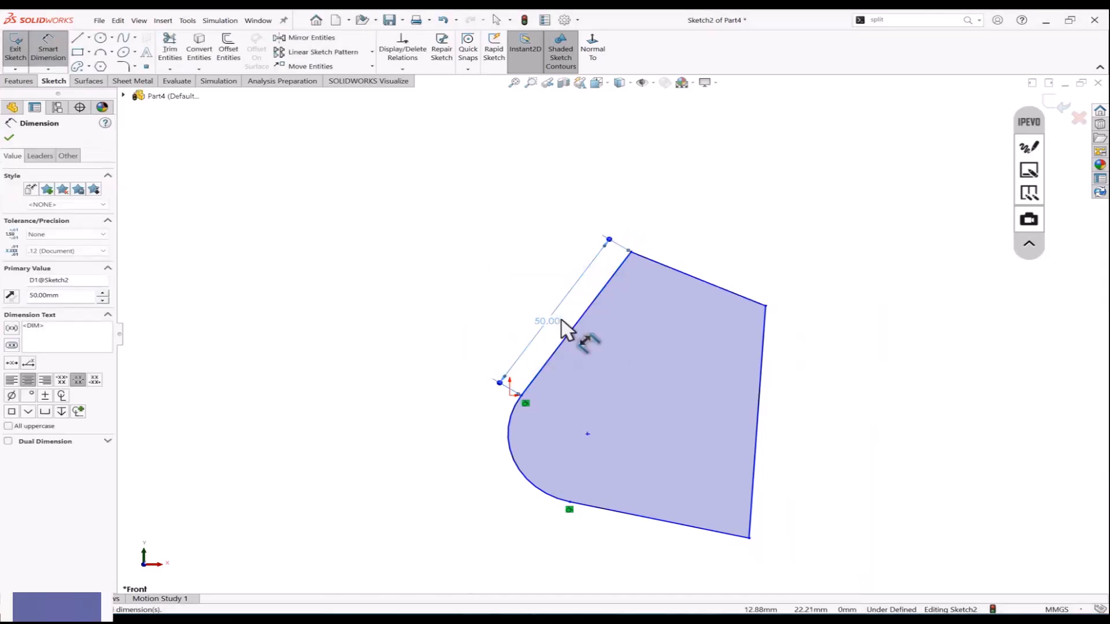
pyautogui.press('Escape')
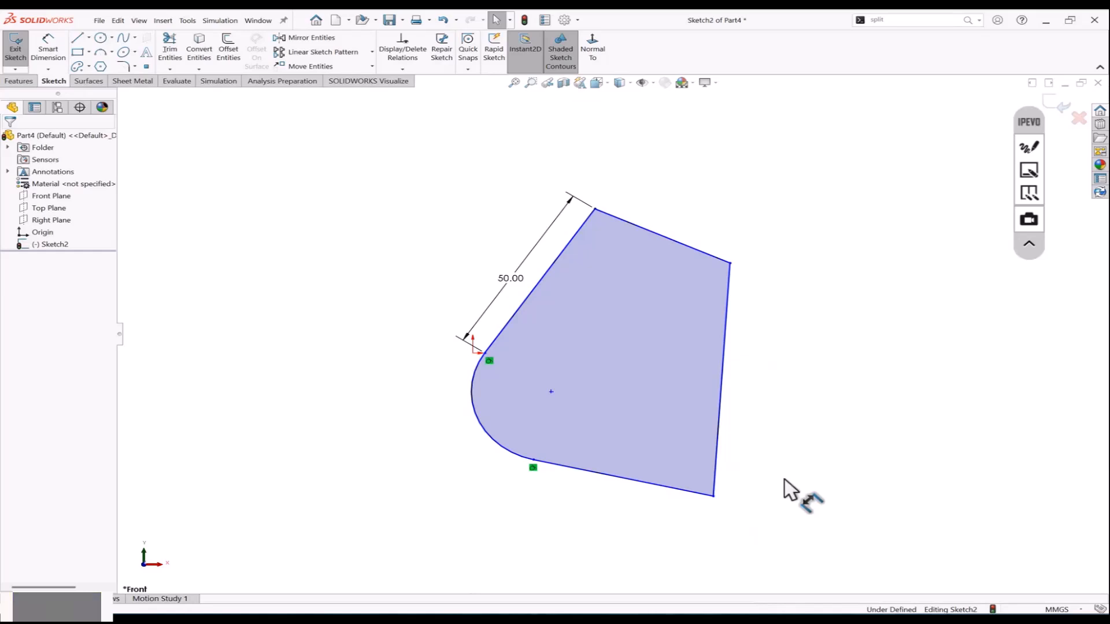
# Step: Delete the entire arc-and-line profile and its dimension from the sketch
pyautogui.scroll(1, 774, 465)
pyautogui.scroll(-2, 773, 465)
pyautogui.scroll(3, 769, 449)
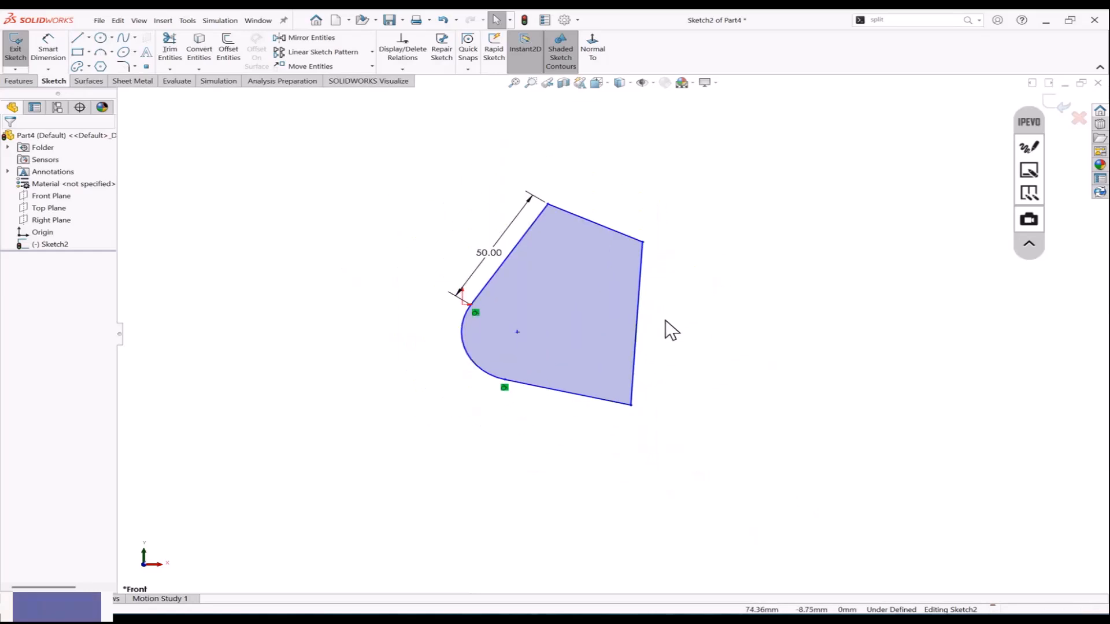
pyautogui.scroll(-2, 665, 320)
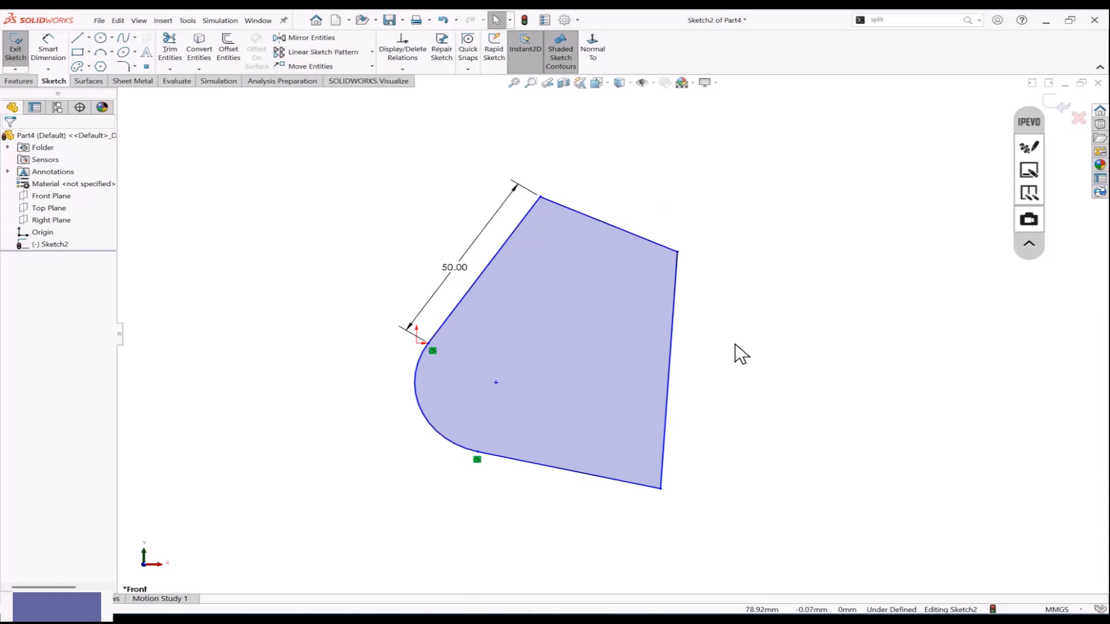
pyautogui.moveTo(726, 182); pyautogui.dragTo(354, 509)
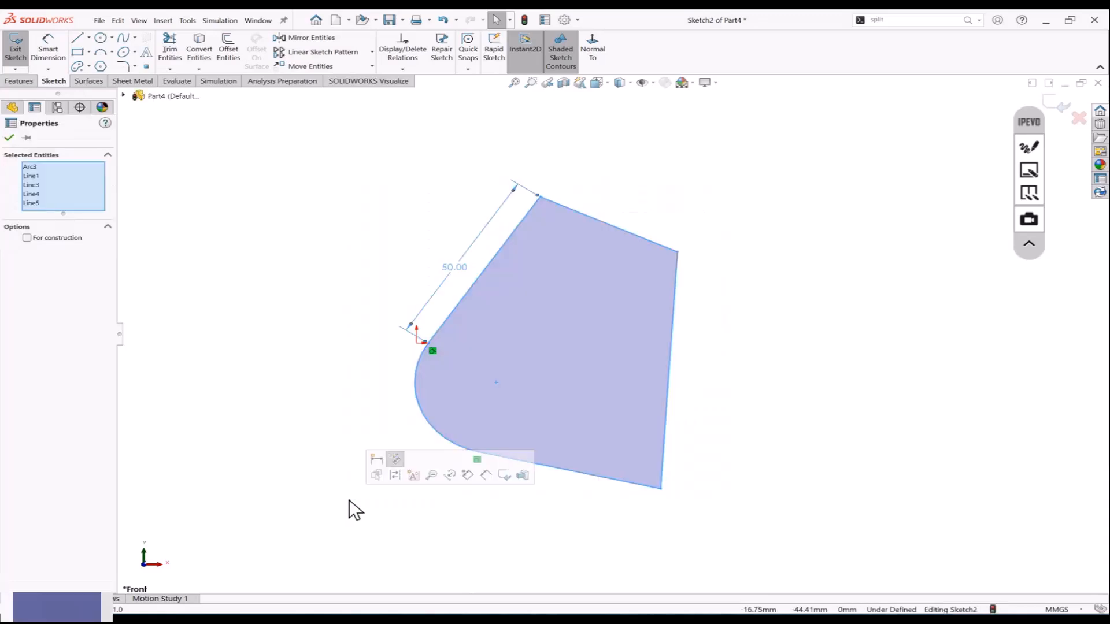
pyautogui.press('Delete')
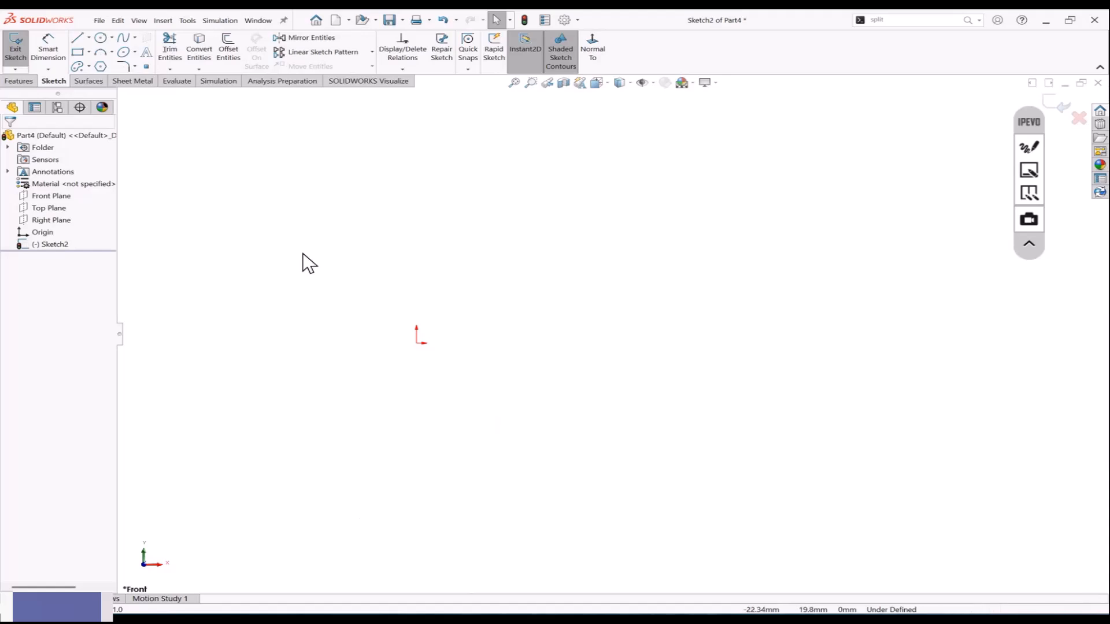
# Step: Sketch a closed nine-line stepped profile about 31 mm wide and 30 mm high above the origin's right, with a slanted lower-left corner
pyautogui.click(77, 38)
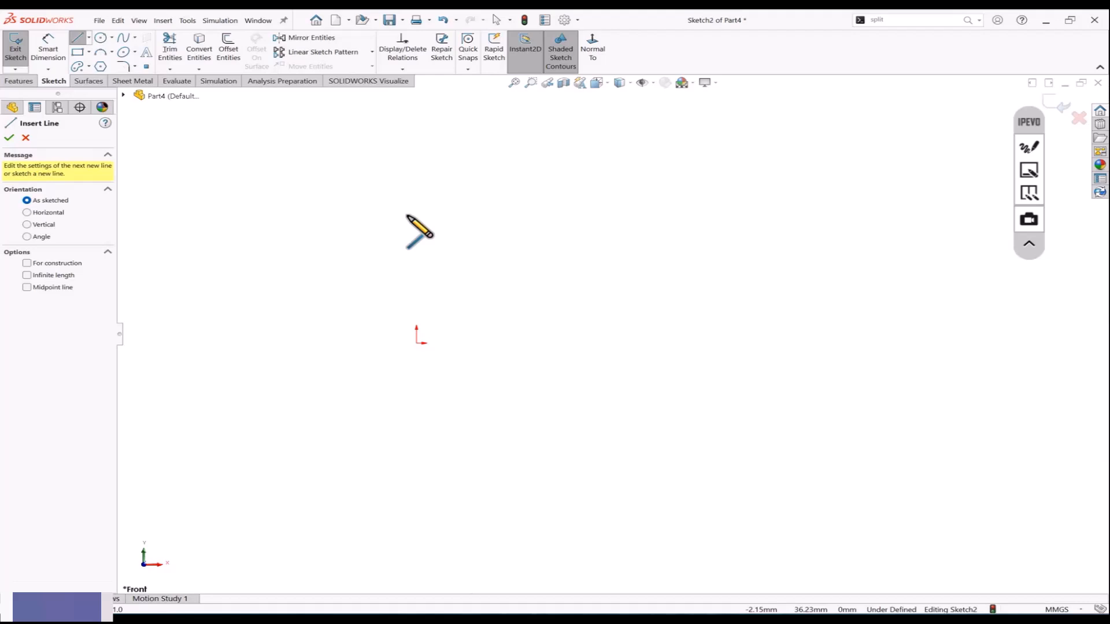
pyautogui.click(487, 302)
pyautogui.click(488, 224)
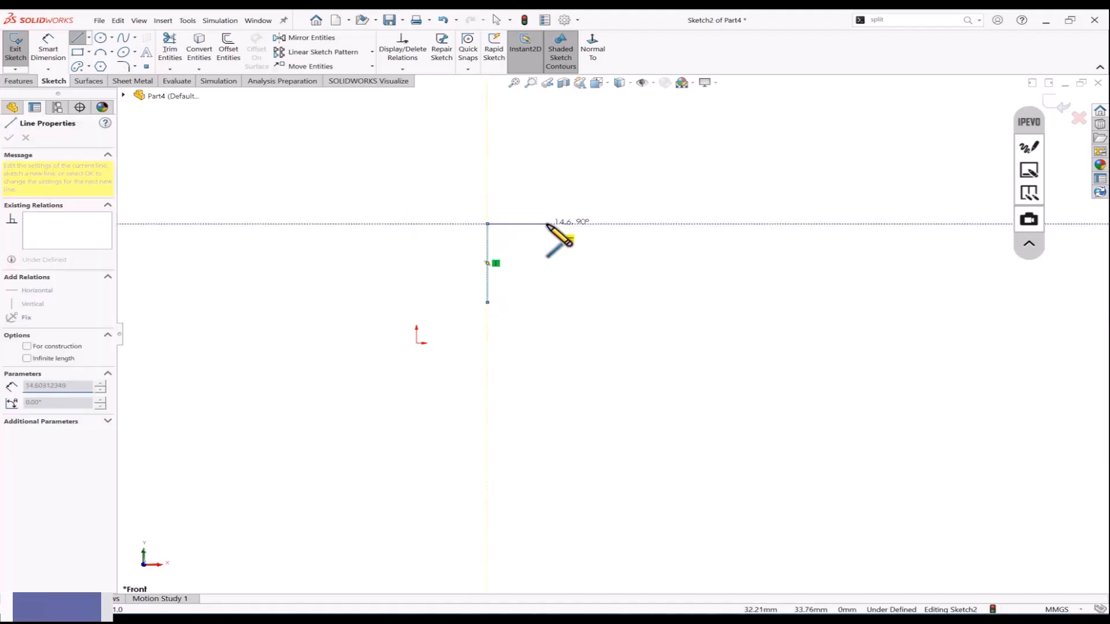
pyautogui.click(554, 224)
pyautogui.click(554, 255)
pyautogui.click(614, 254)
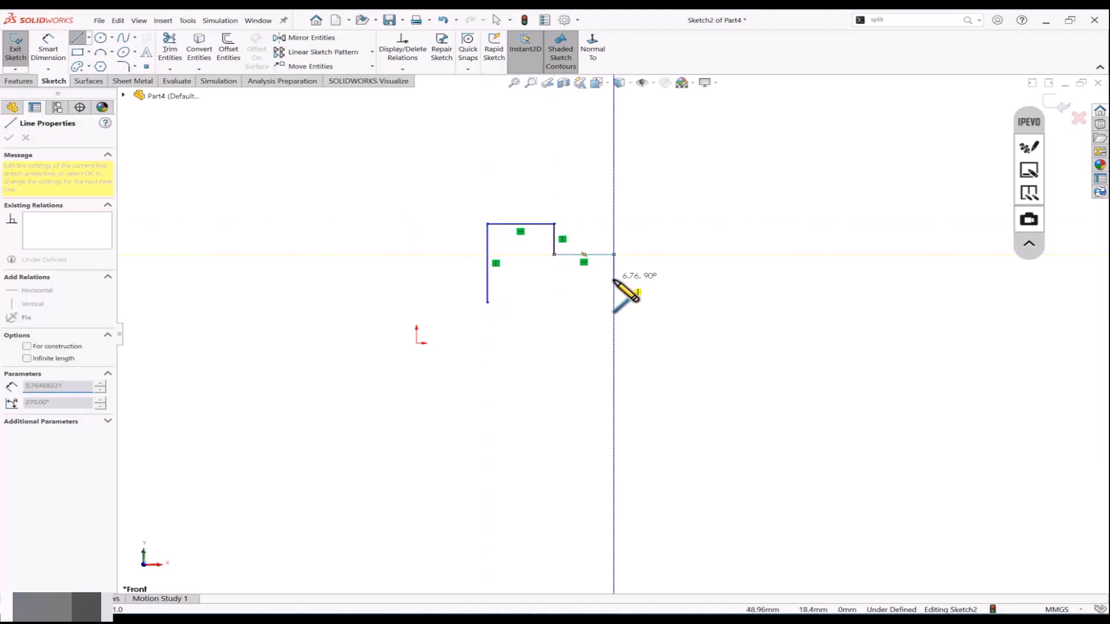
pyautogui.click(614, 287)
pyautogui.click(560, 287)
pyautogui.click(560, 330)
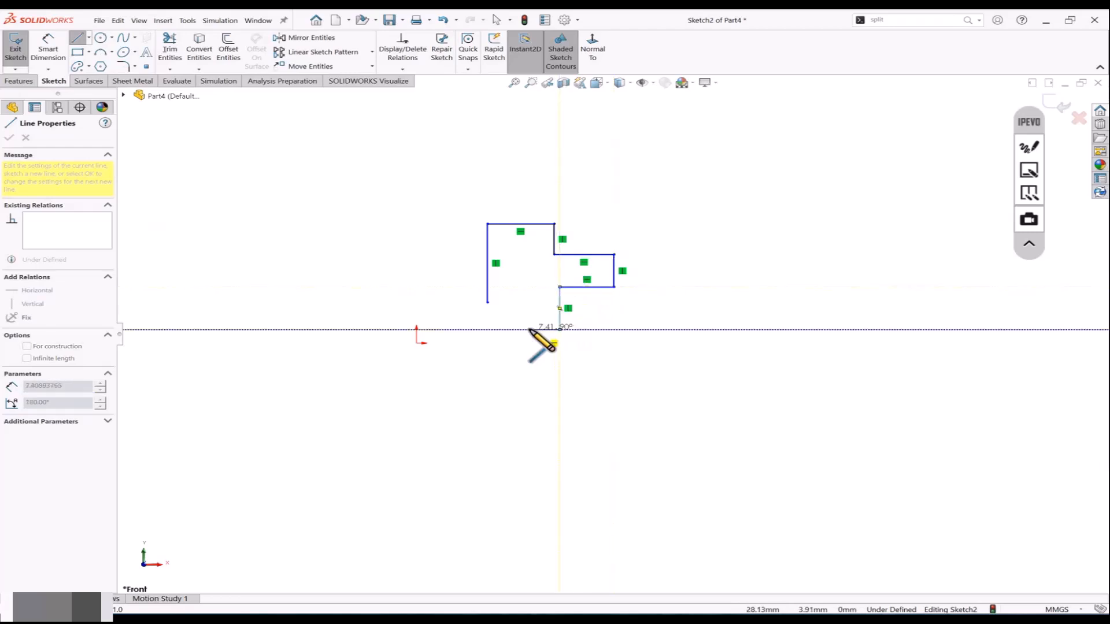
pyautogui.click(529, 330)
pyautogui.click(487, 302)
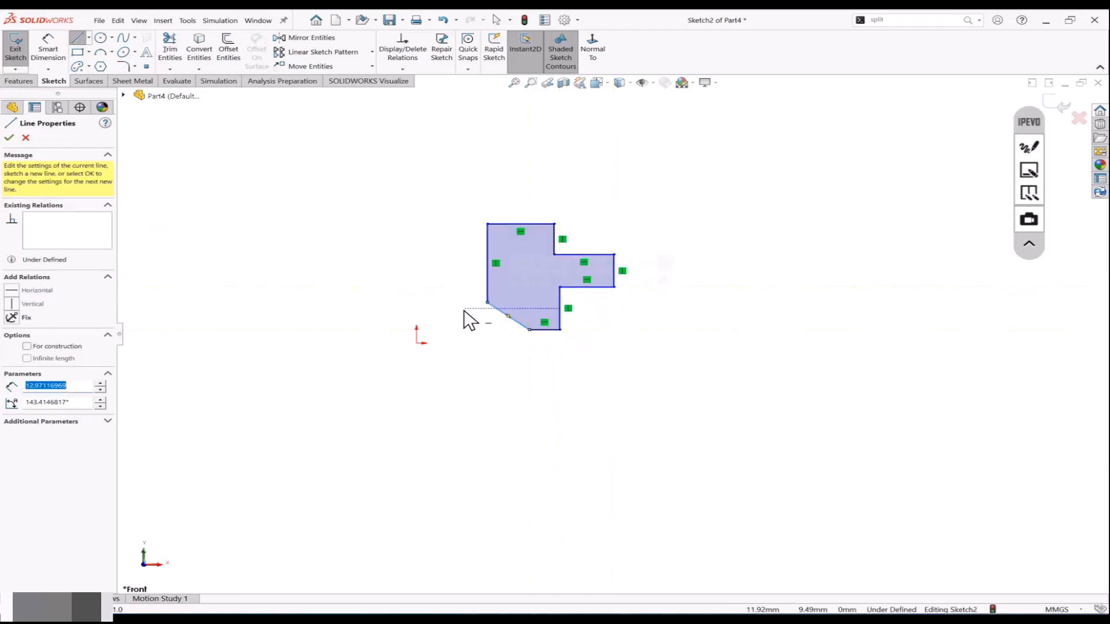
pyautogui.press('Escape')
# Step: Run Fully Define Sketch on all entities, calculating relations and horizontal and vertical Baseline dimensions from the origin
pyautogui.moveTo(364, 195); pyautogui.dragTo(675, 398)
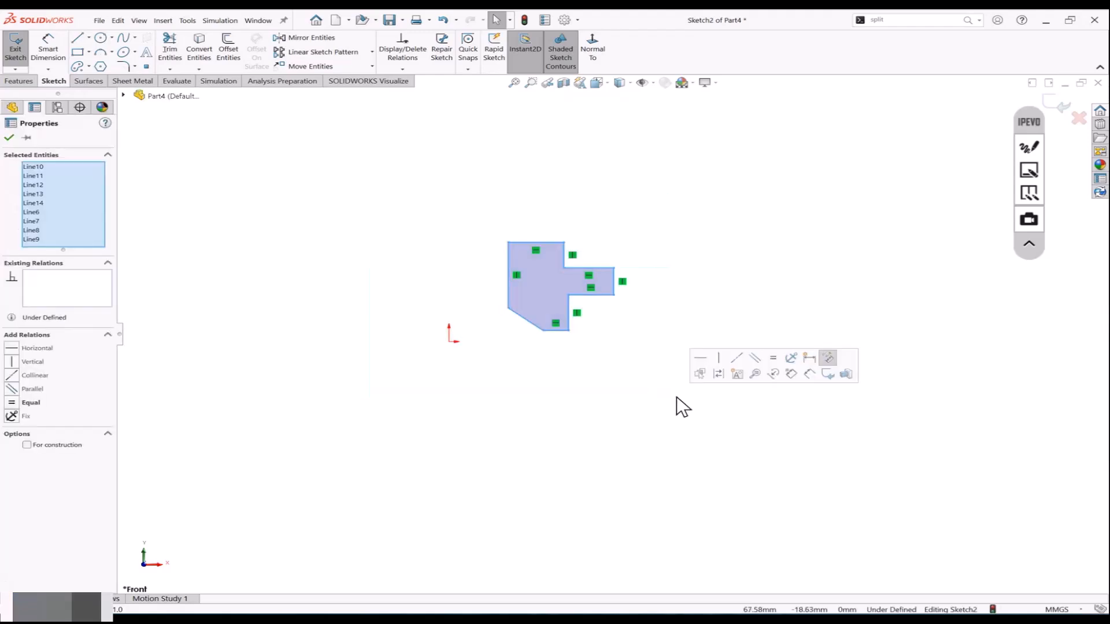
pyautogui.rightClick(659, 255)
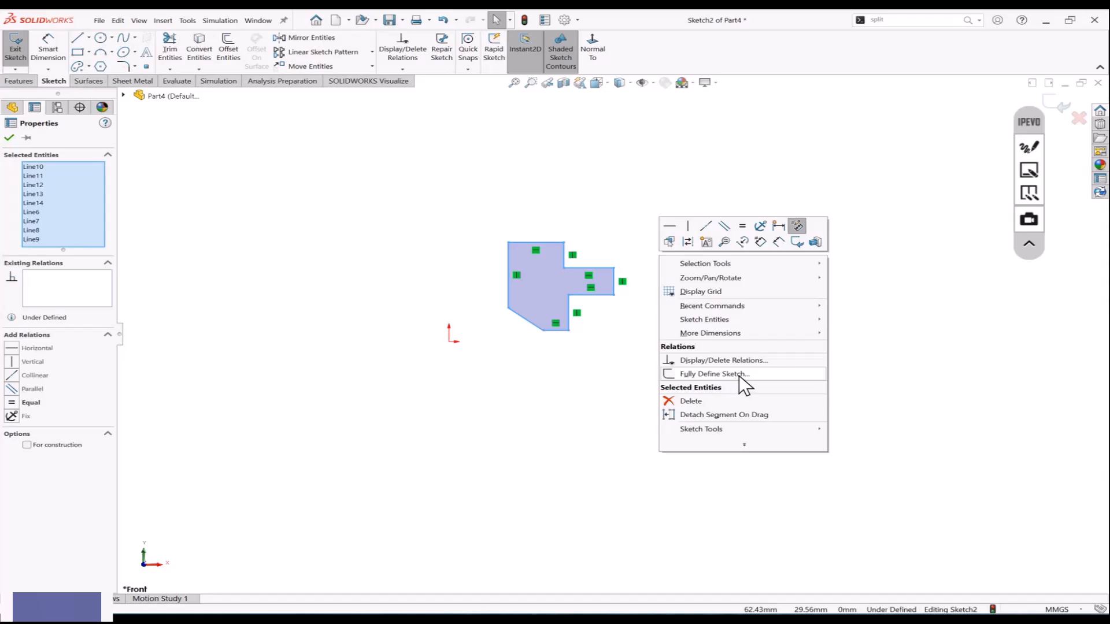
pyautogui.click(187, 21)
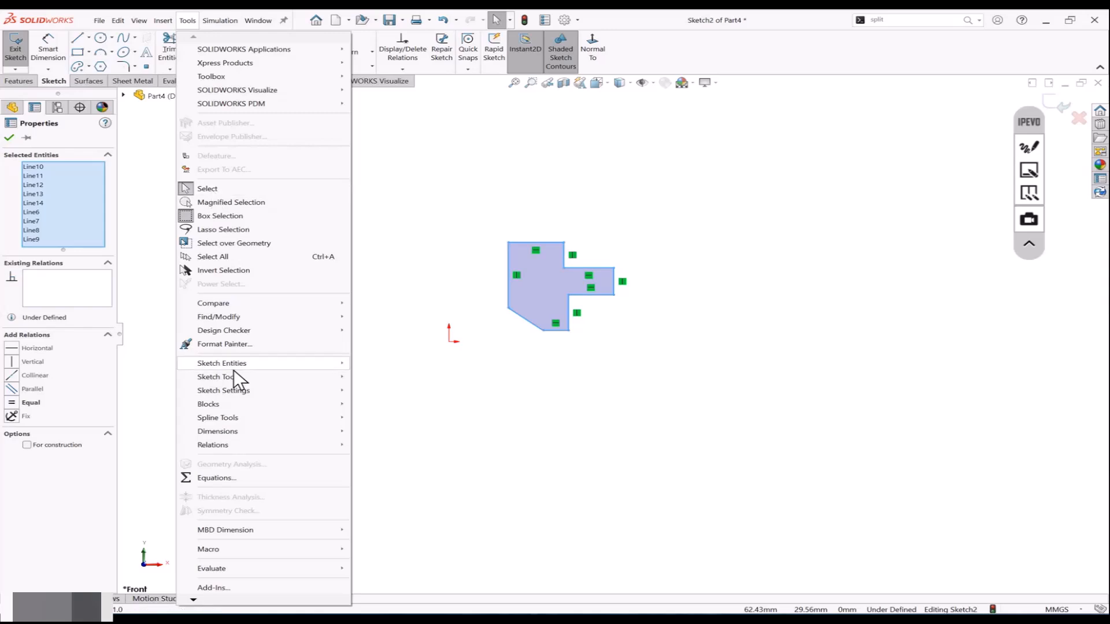
pyautogui.moveTo(289, 431)
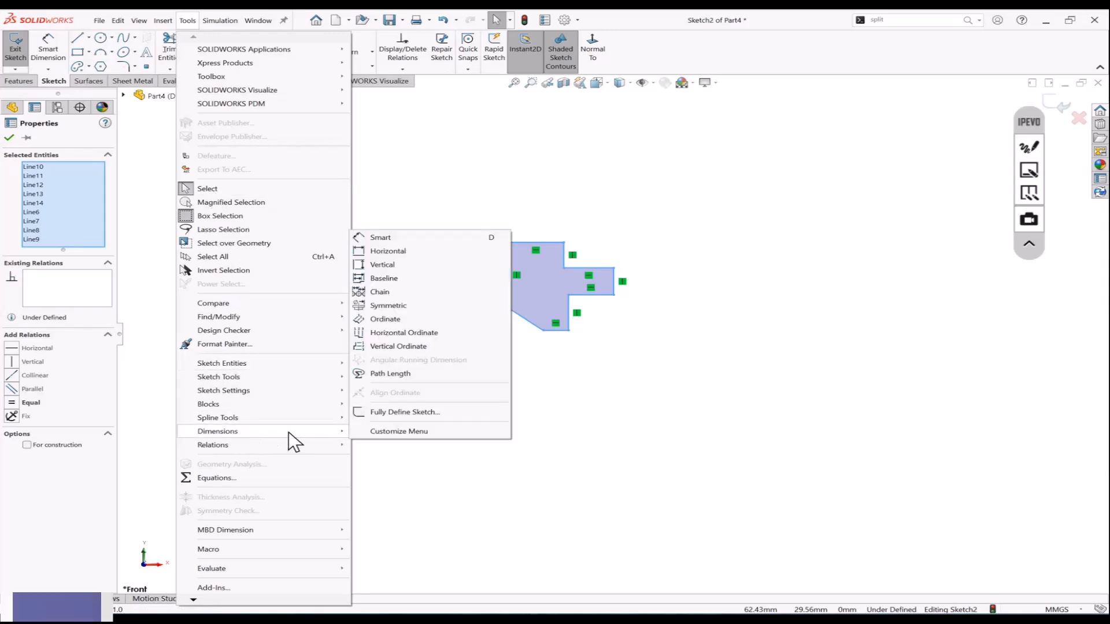
pyautogui.click(442, 411)
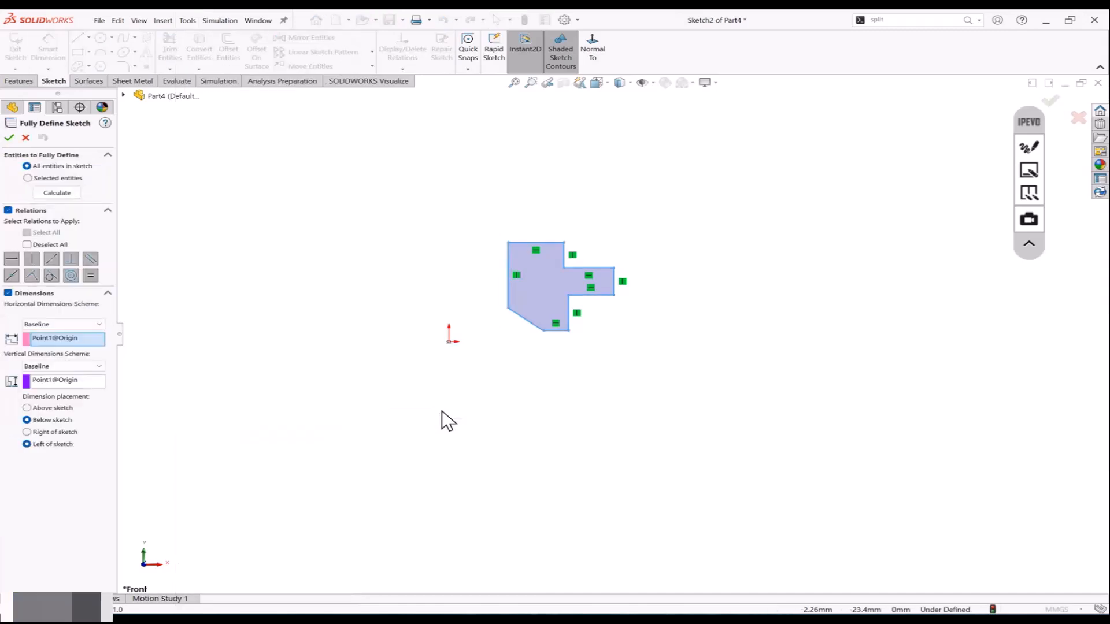
pyautogui.click(57, 193)
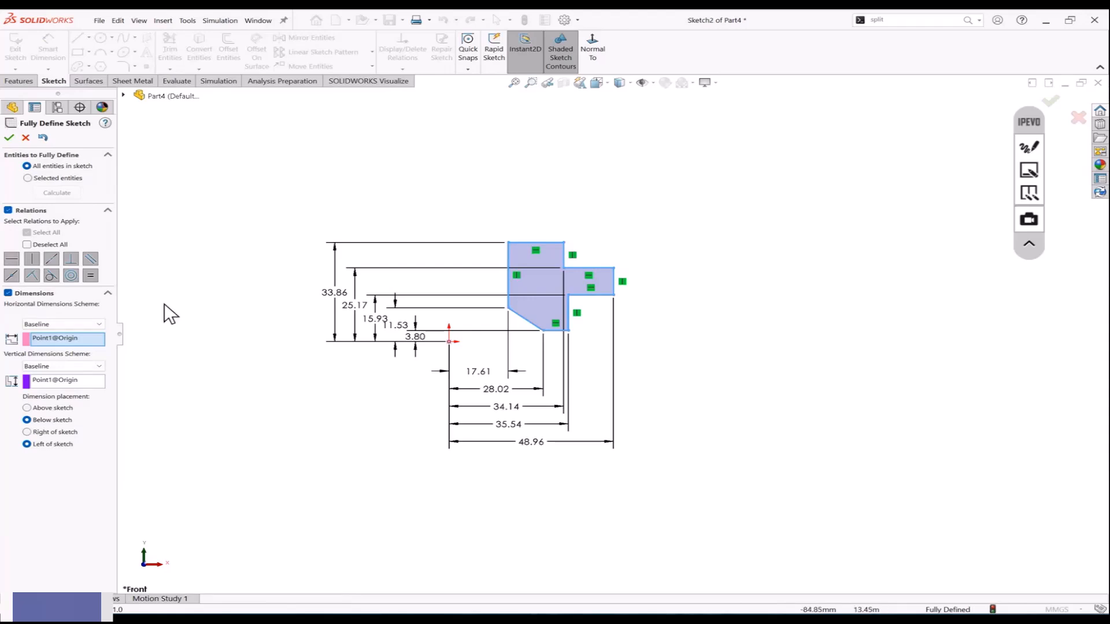
# Step: Change the horizontal dimension scheme to Chain, recalculate the dimensions, and accept the fully defined sketch
pyautogui.click(95, 324)
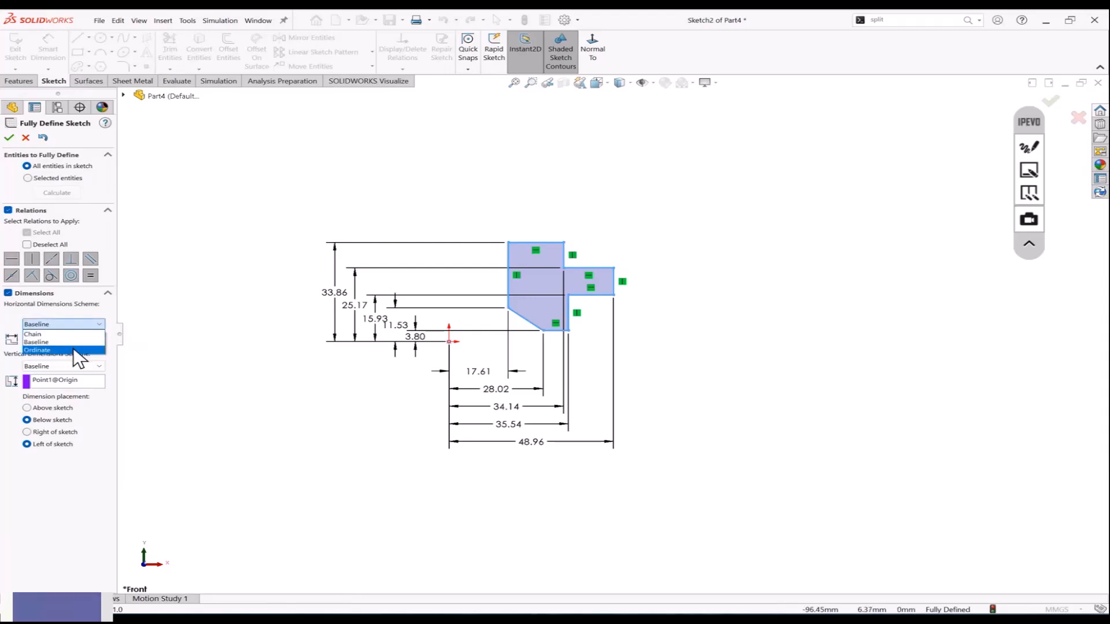
pyautogui.click(76, 333)
pyautogui.click(57, 193)
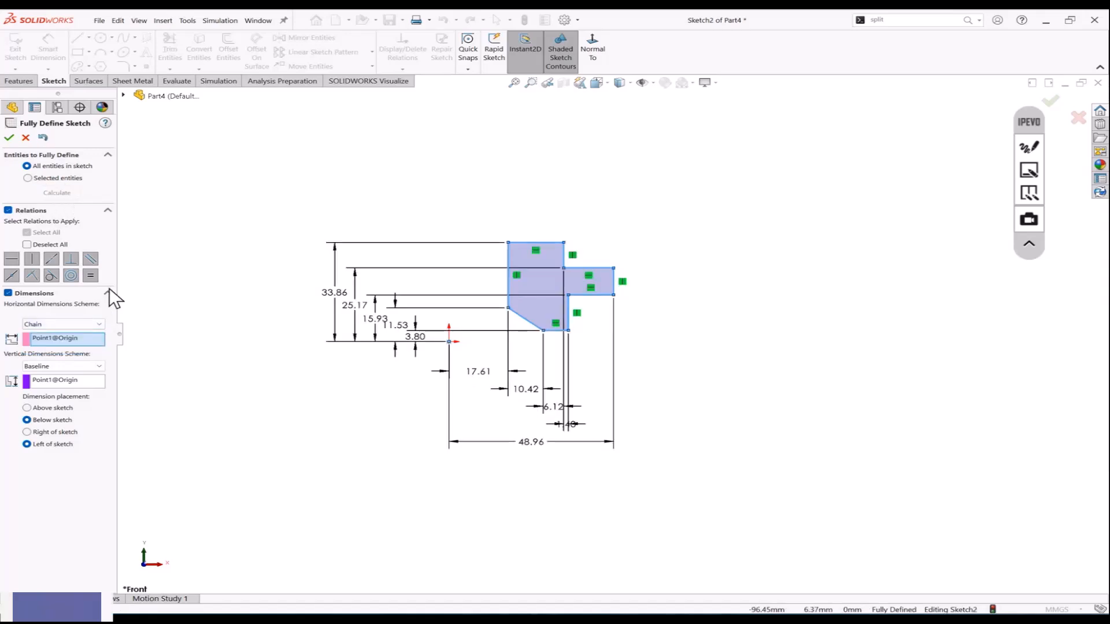
pyautogui.click(10, 137)
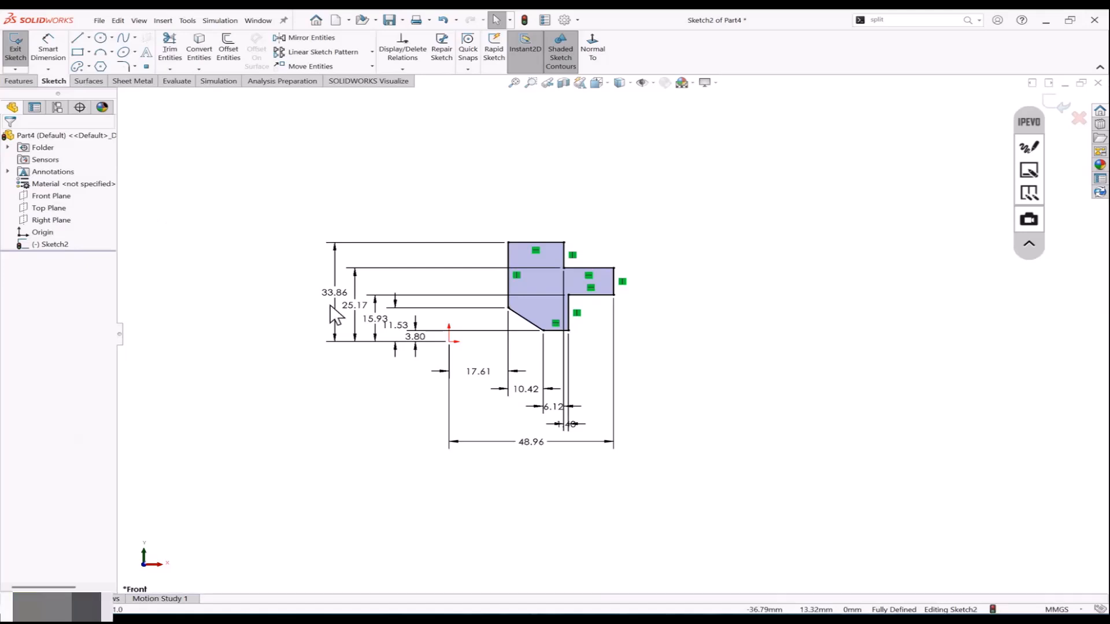
# Step: Set the overall vertical dimension from the origin to the profile's top edge to 30 mm
pyautogui.scroll(-3, 578, 405)
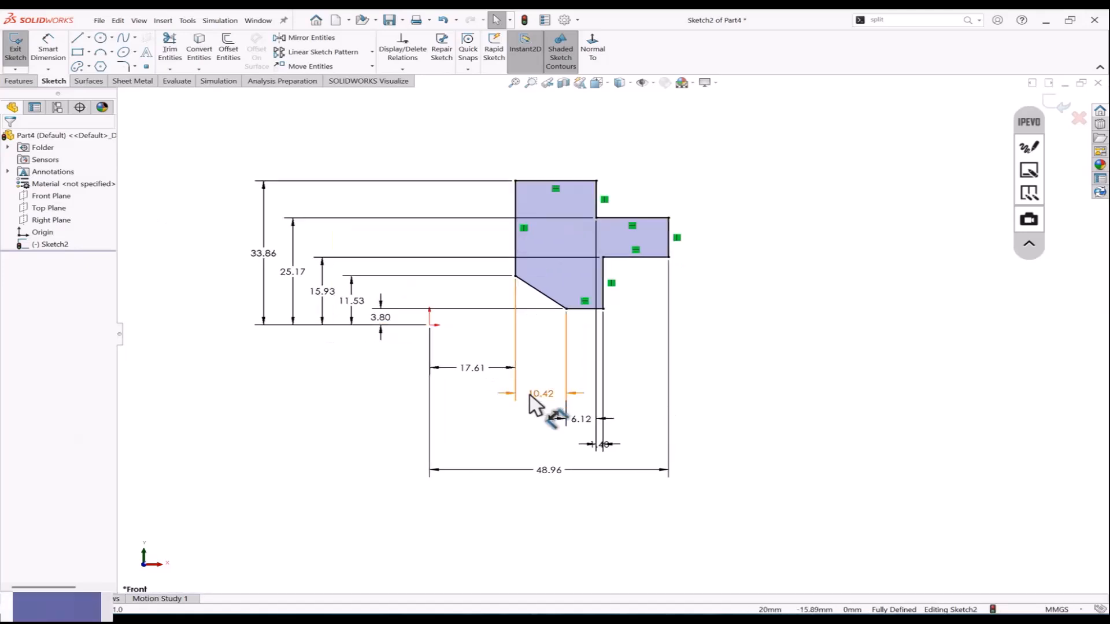
pyautogui.scroll(1, 530, 394)
pyautogui.scroll(-2, 501, 283)
pyautogui.scroll(1, 748, 401)
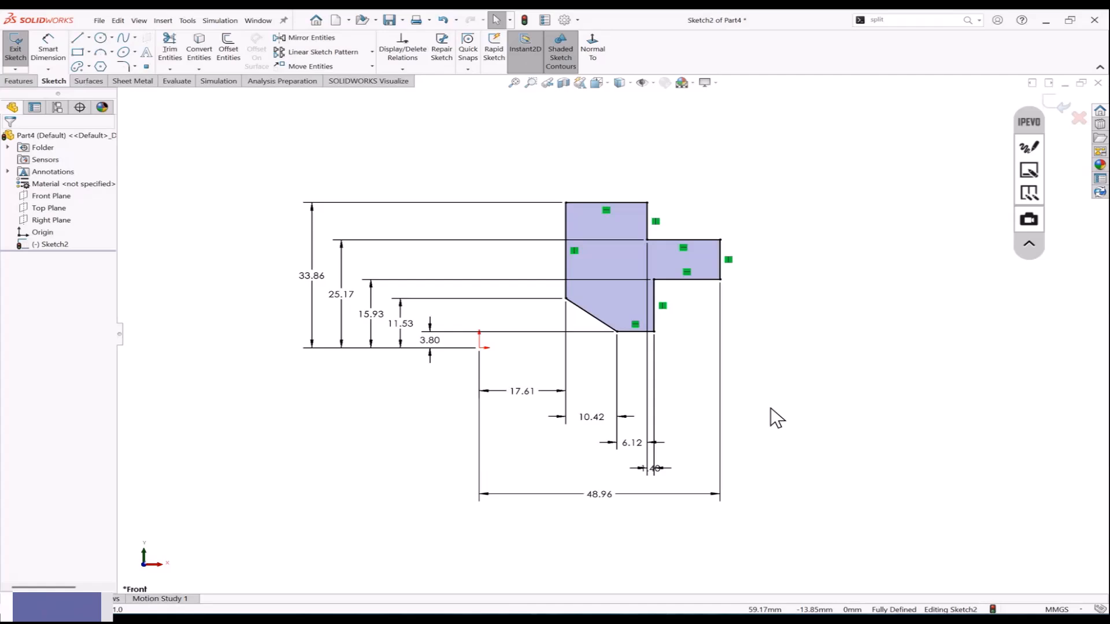
pyautogui.click(318, 278)
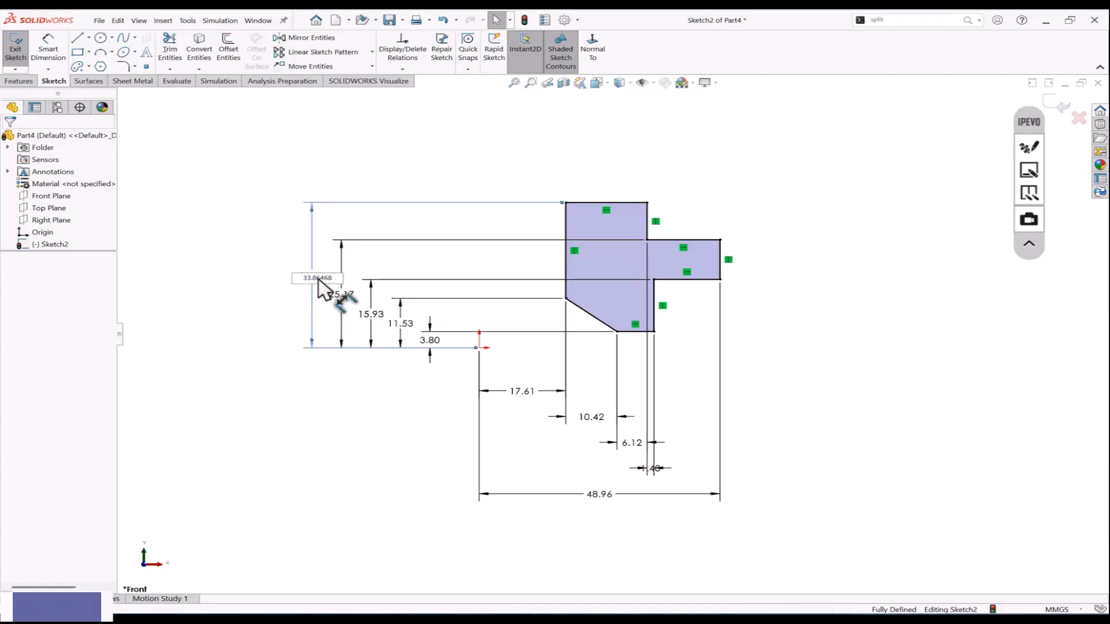
pyautogui.doubleClick(318, 278)
pyautogui.write('30')
pyautogui.press('Return')
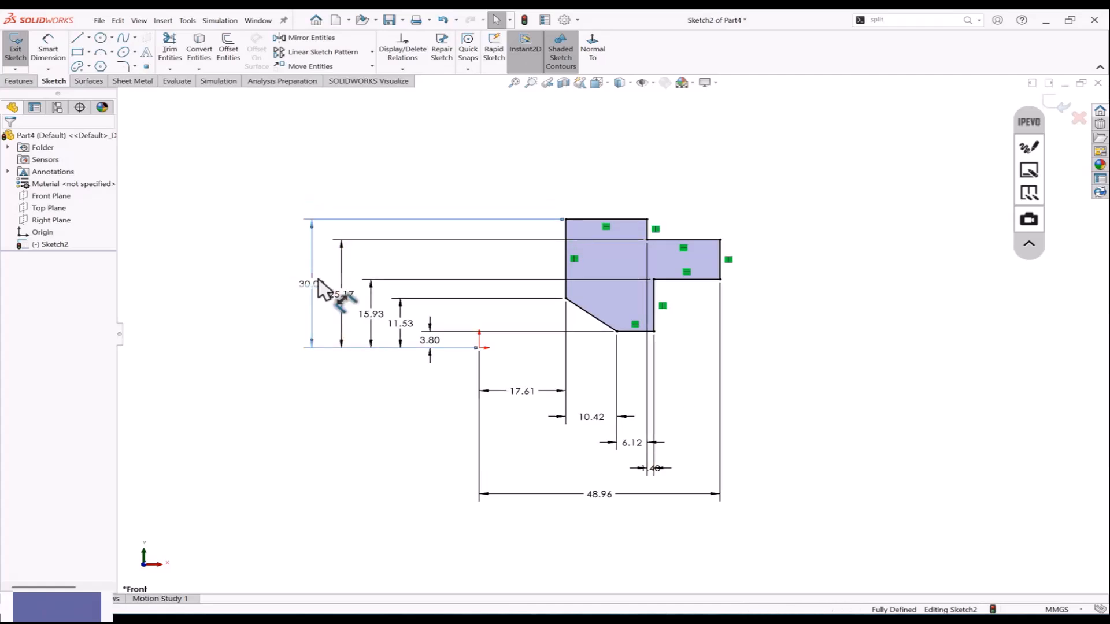
# Step: Set the vertical dimensions from the origin to the side tab's upper and lower edges to 25 mm and 15 mm
pyautogui.doubleClick(341, 294)
pyautogui.write('25')
pyautogui.press('Return')
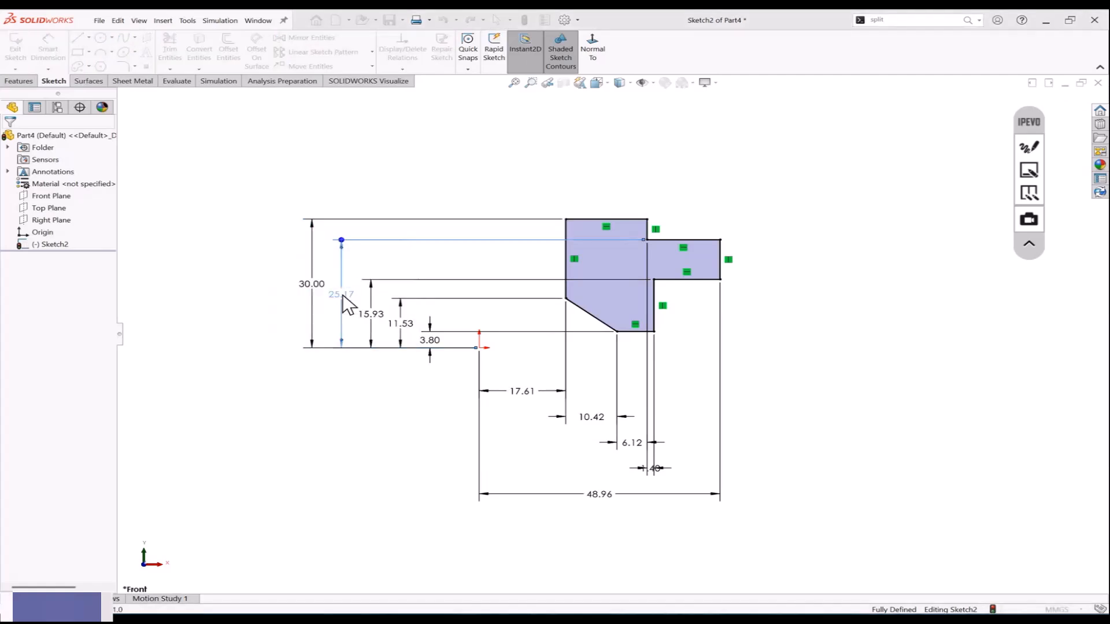
pyautogui.doubleClick(370, 316)
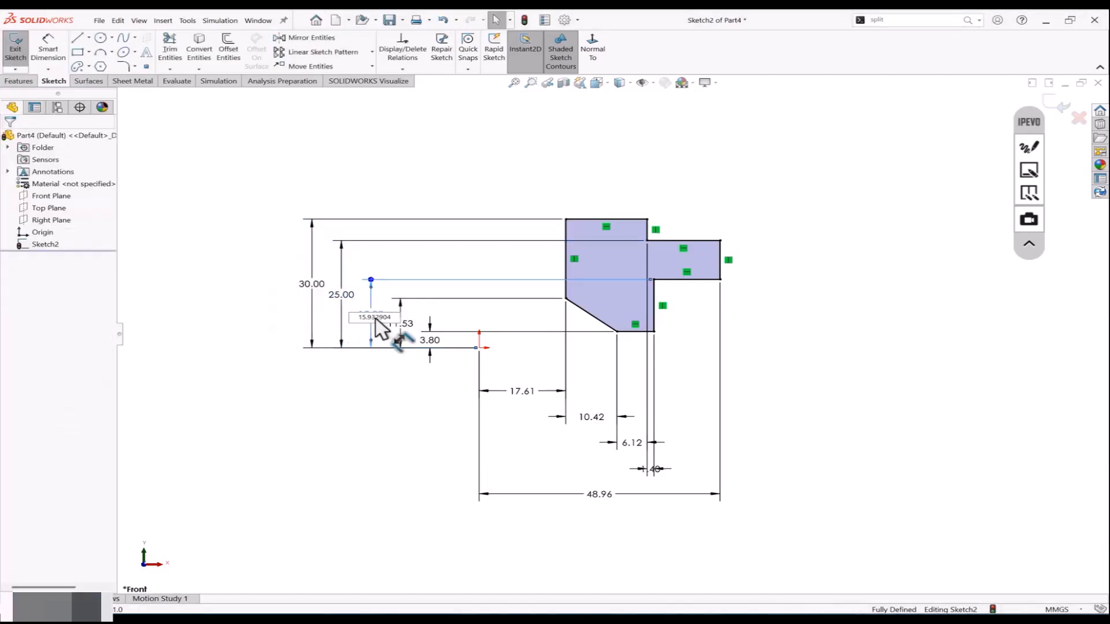
pyautogui.write('15')
pyautogui.press('Return')
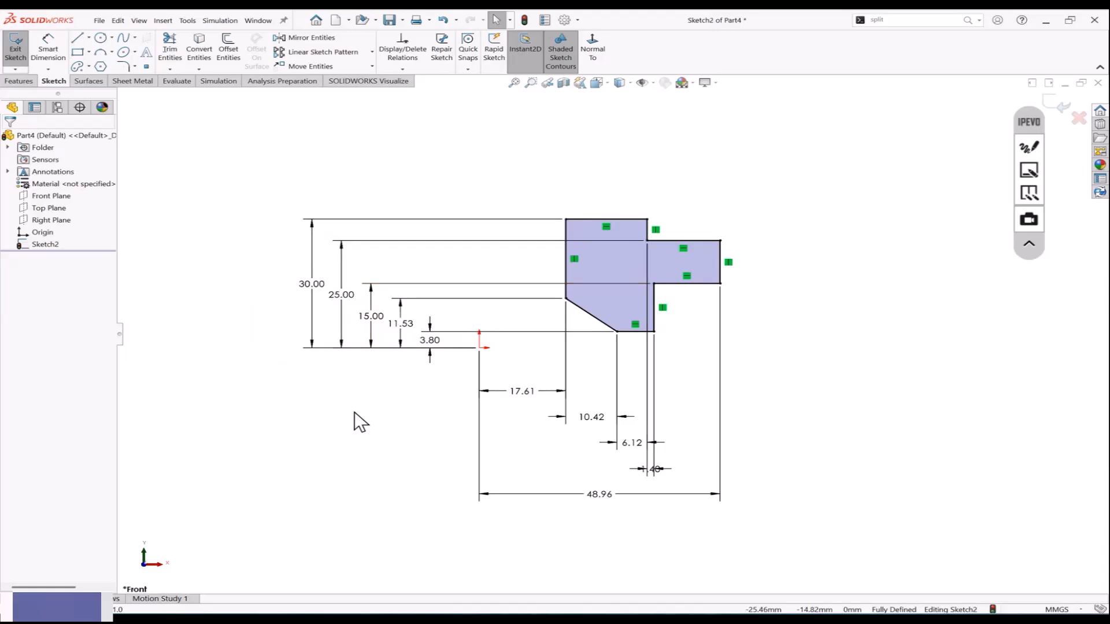
# Step: Delete the entire stepped profile and all its dimensions from the sketch
pyautogui.moveTo(258, 170)
pyautogui.mouseDown()
pyautogui.moveTo(498, 268)
pyautogui.moveTo(780, 539)
pyautogui.mouseUp()
pyautogui.press('Delete')
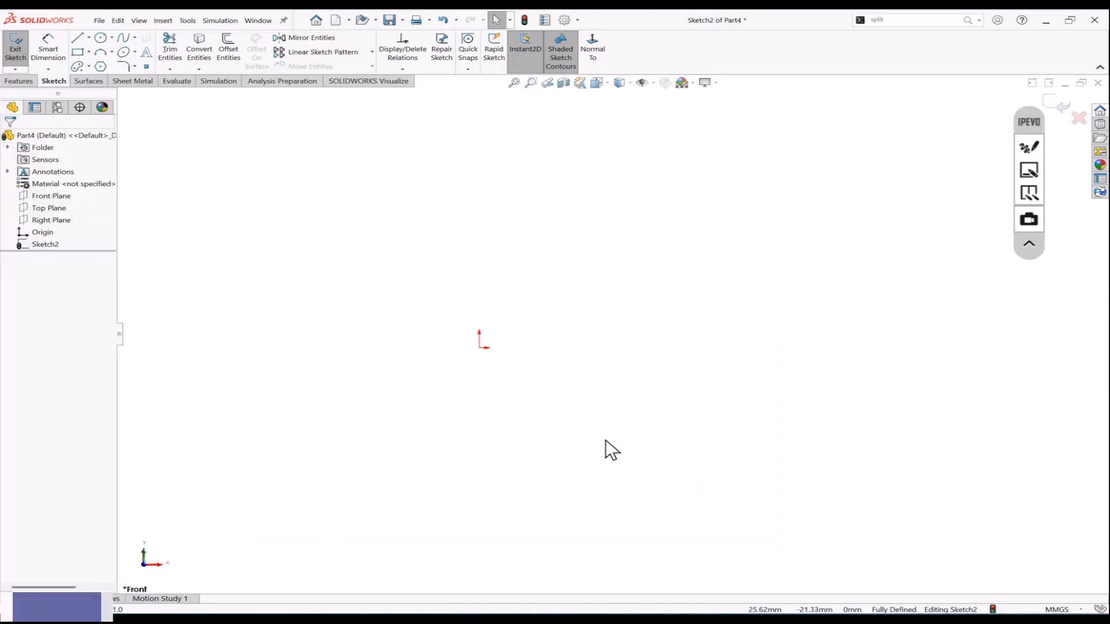
pyautogui.click(1018, 252)
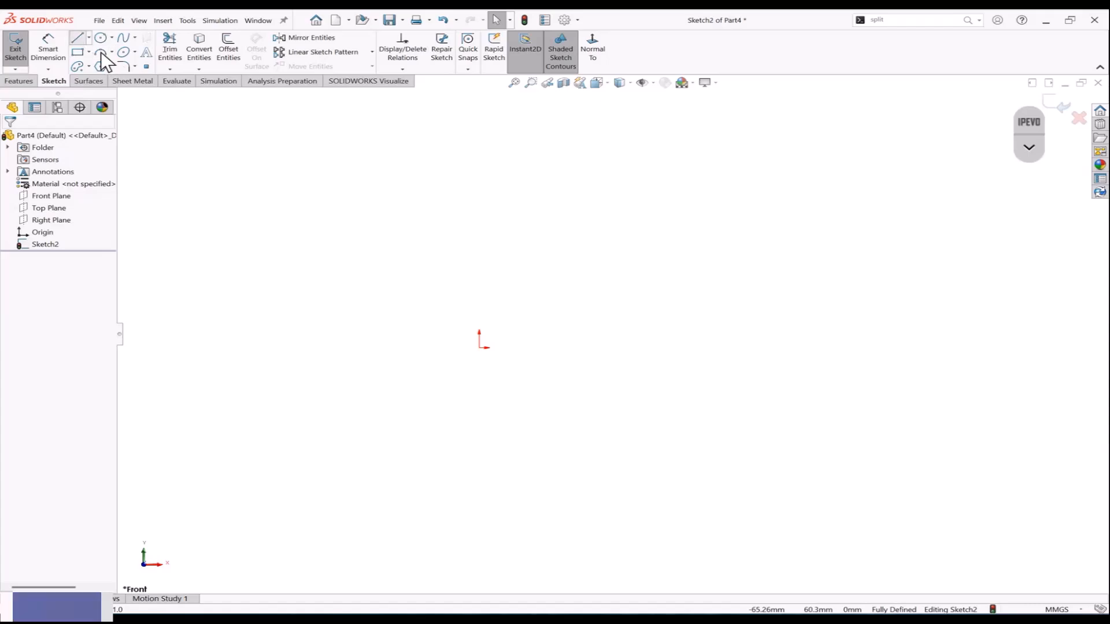
# Step: Sketch two separate slanted lines above the origin's right, one rising about 30 mm long and one falling about 28 mm long
pyautogui.click(77, 38)
pyautogui.click(527, 266)
pyautogui.click(658, 204)
pyautogui.press('Escape')
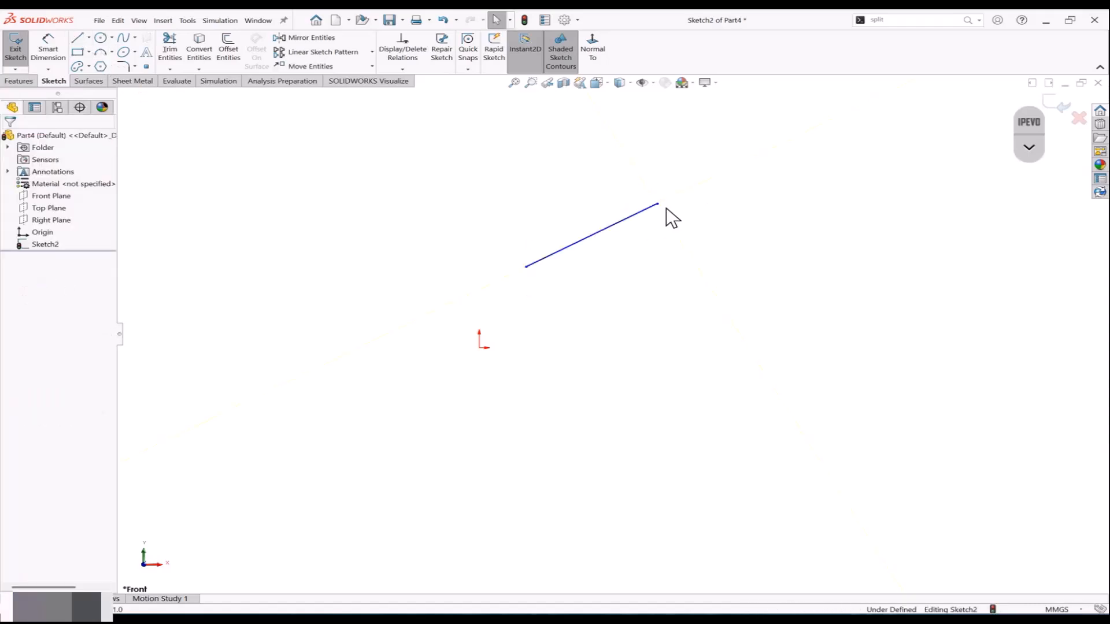
pyautogui.press('l')
pyautogui.click(669, 262)
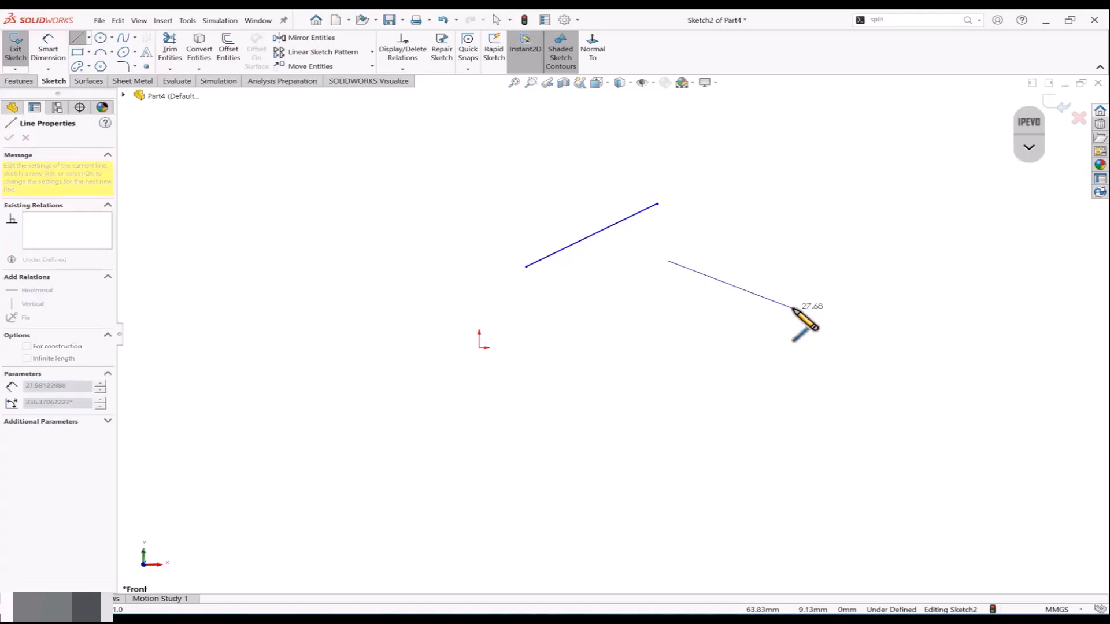
pyautogui.click(794, 308)
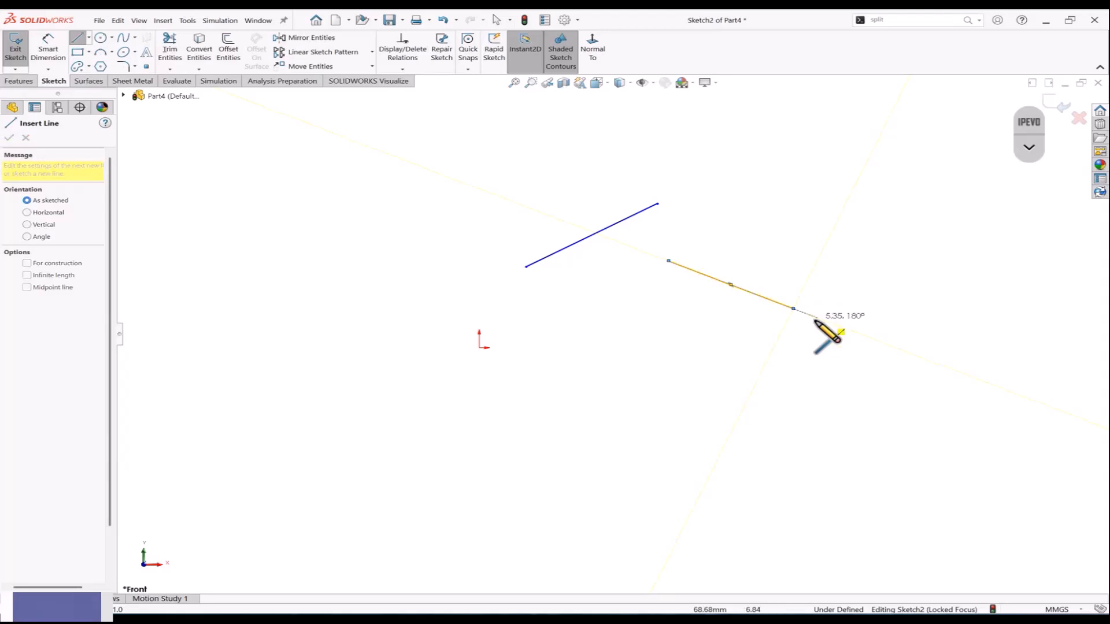
pyautogui.press('Escape')
pyautogui.press('Escape')
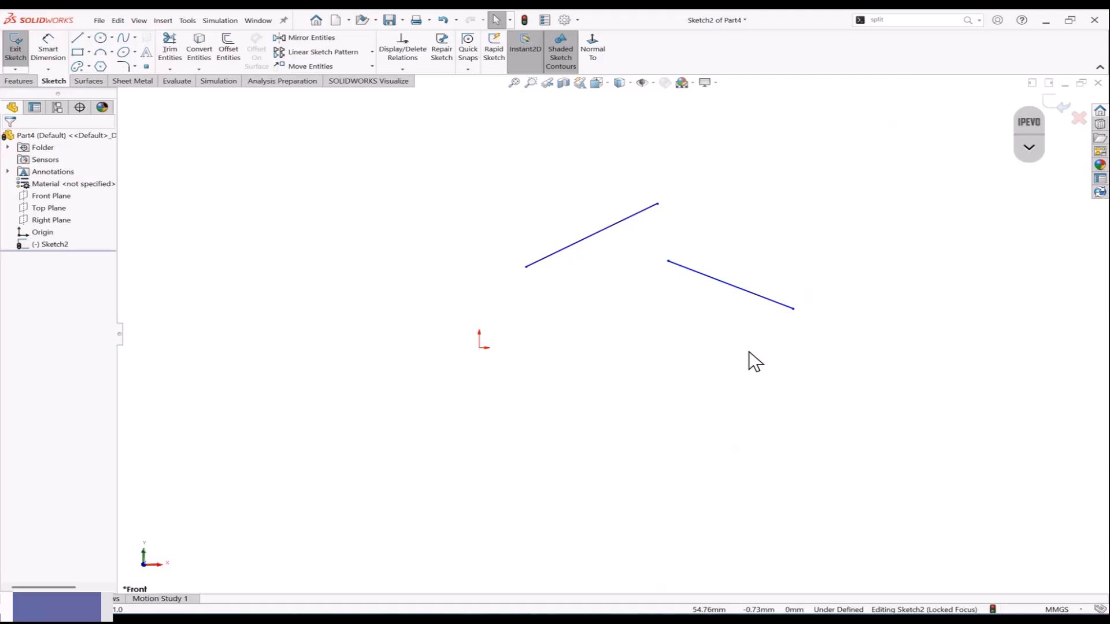
# Step: Add a Horizontal relation to the rising line and a Vertical relation to the falling line
pyautogui.click(584, 239)
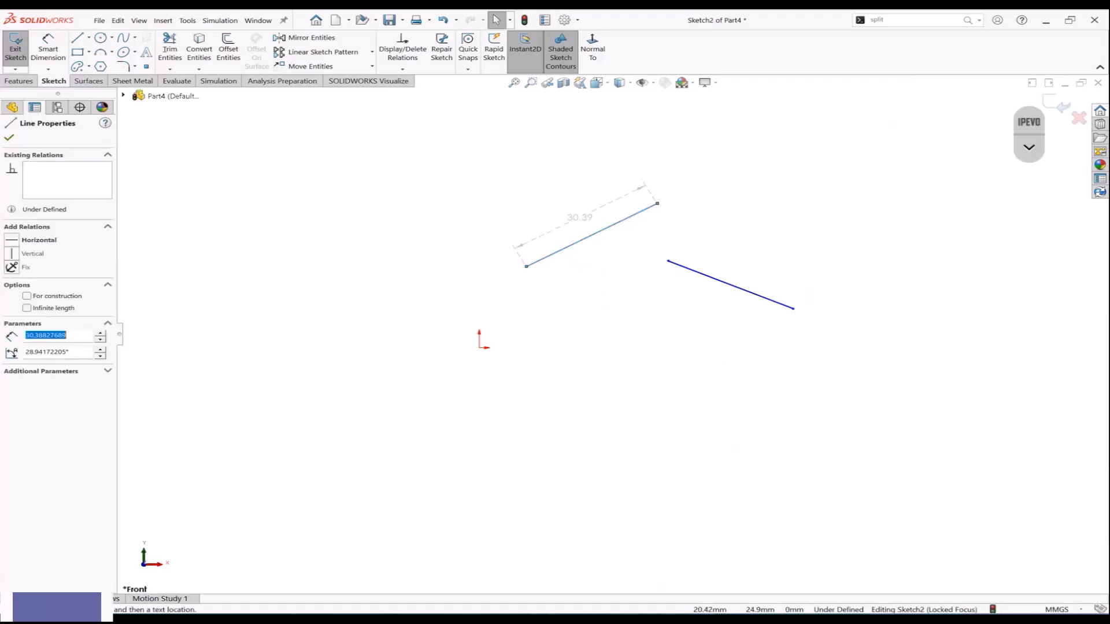
pyautogui.click(580, 268)
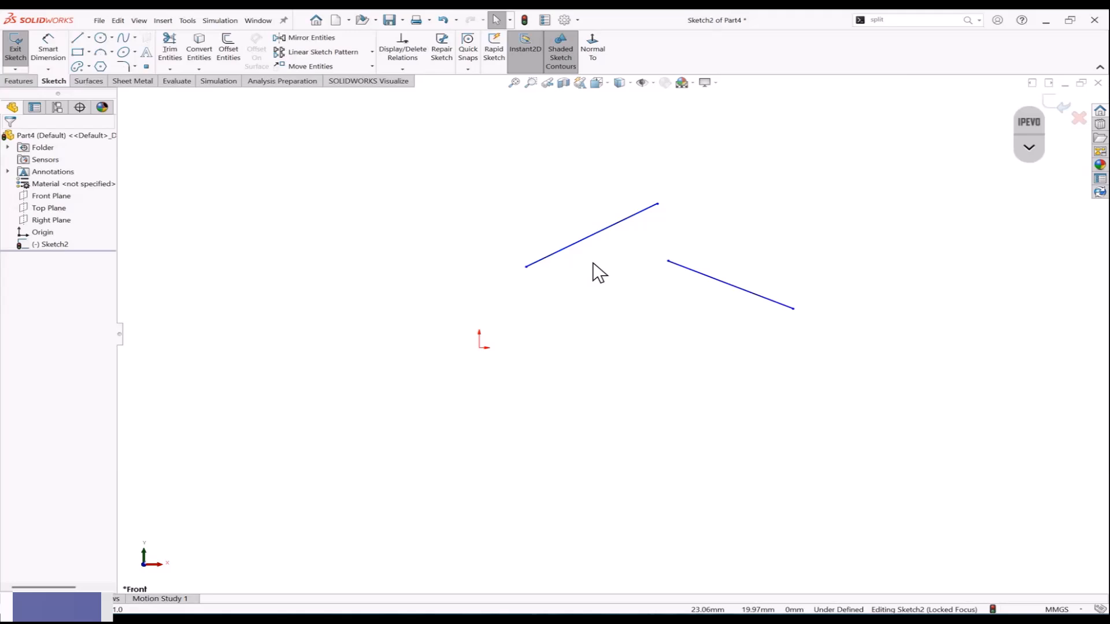
pyautogui.click(614, 224)
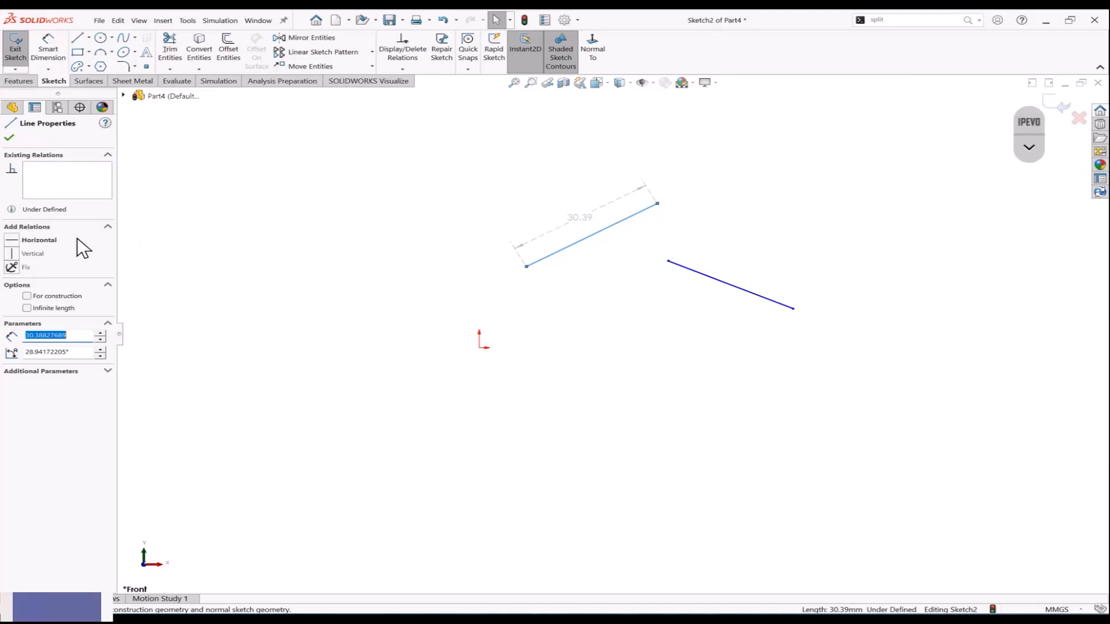
pyautogui.click(12, 240)
pyautogui.click(273, 245)
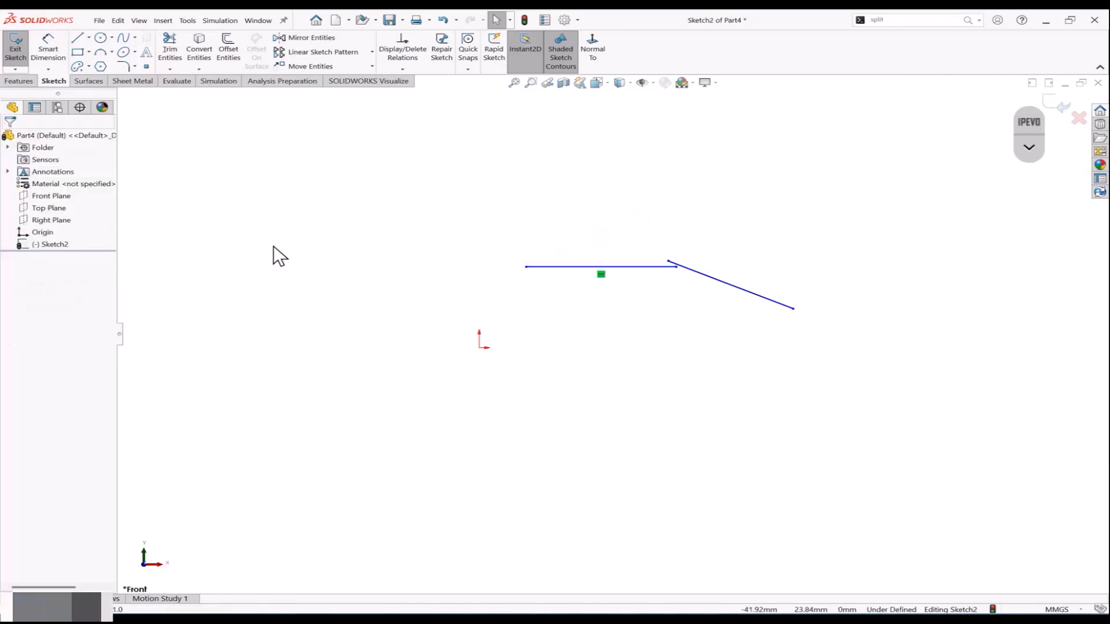
pyautogui.click(725, 283)
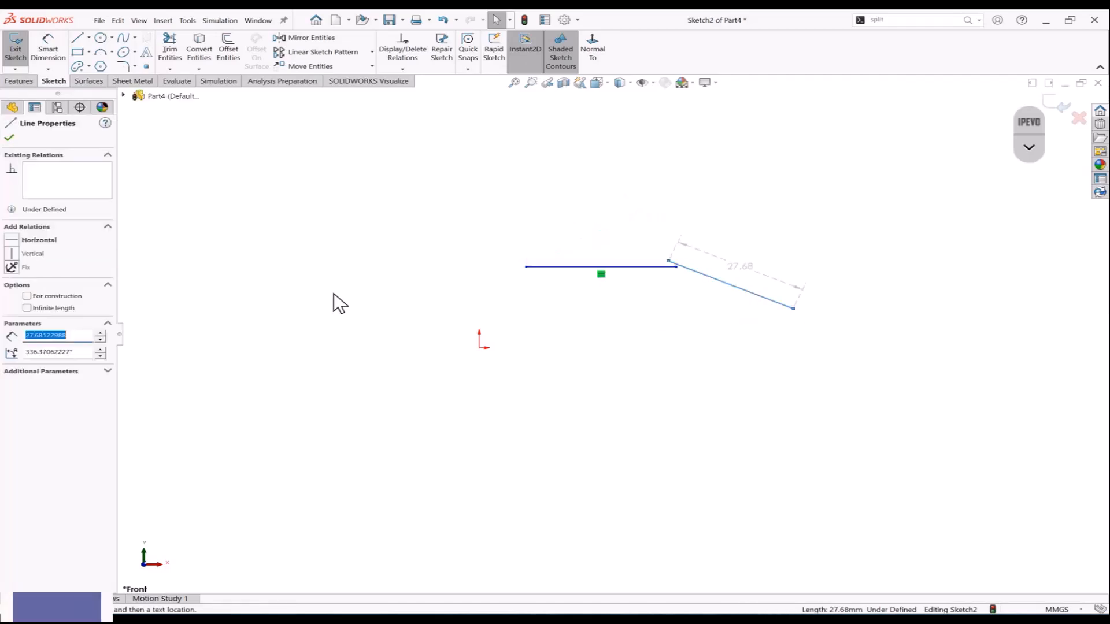
pyautogui.click(22, 255)
pyautogui.click(261, 254)
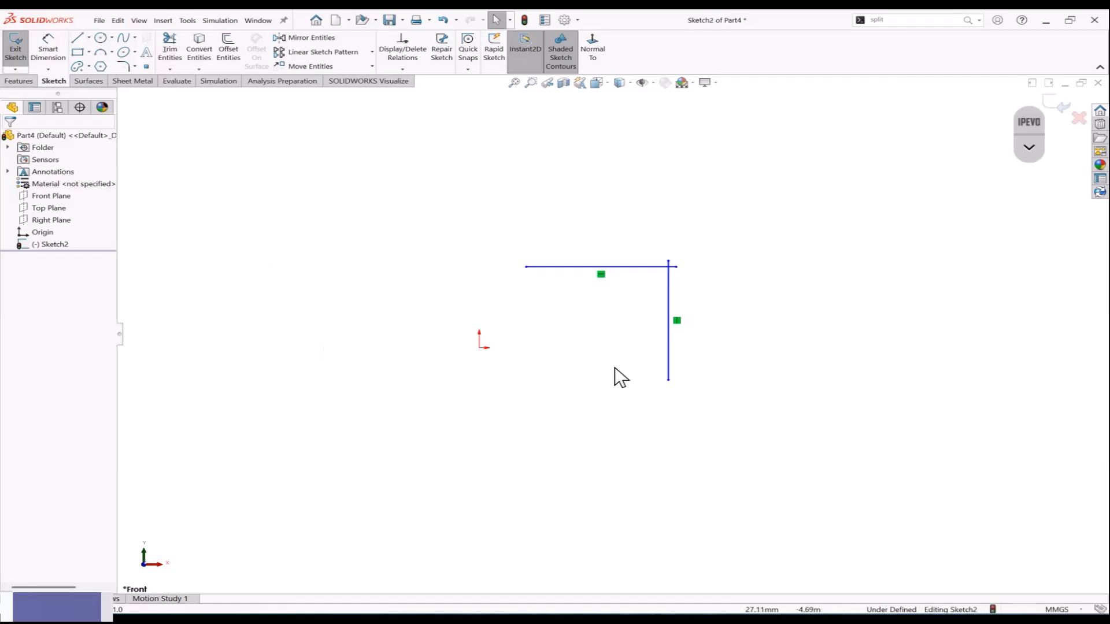
# Step: Dimension the horizontal line's length above it with Smart Dimension as 30 mm
pyautogui.scroll(-5, 688, 295)
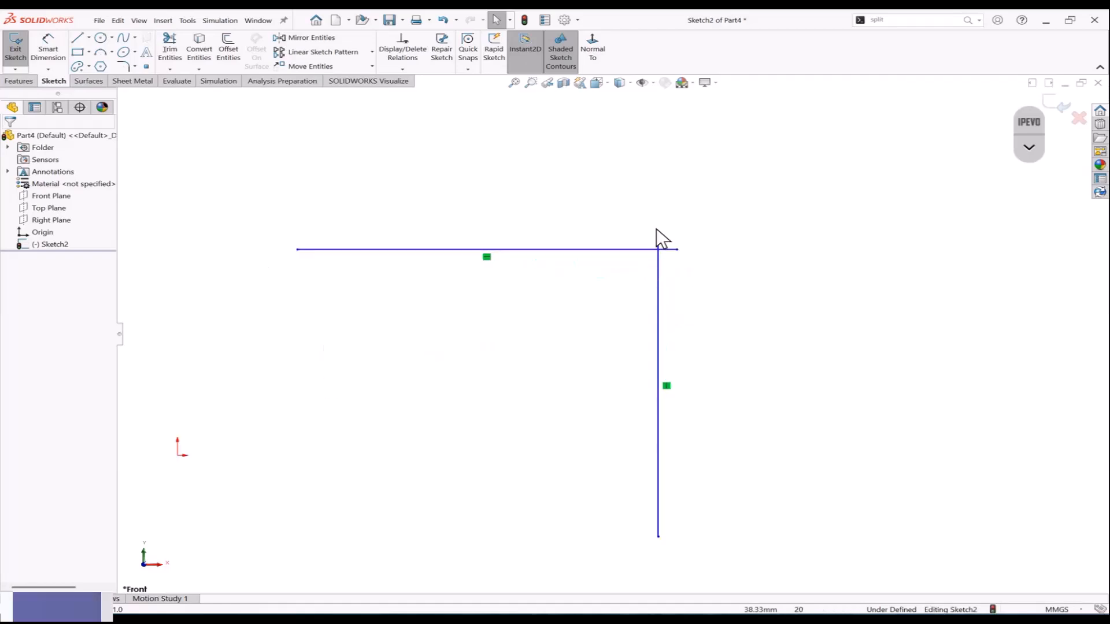
pyautogui.scroll(3, 601, 260)
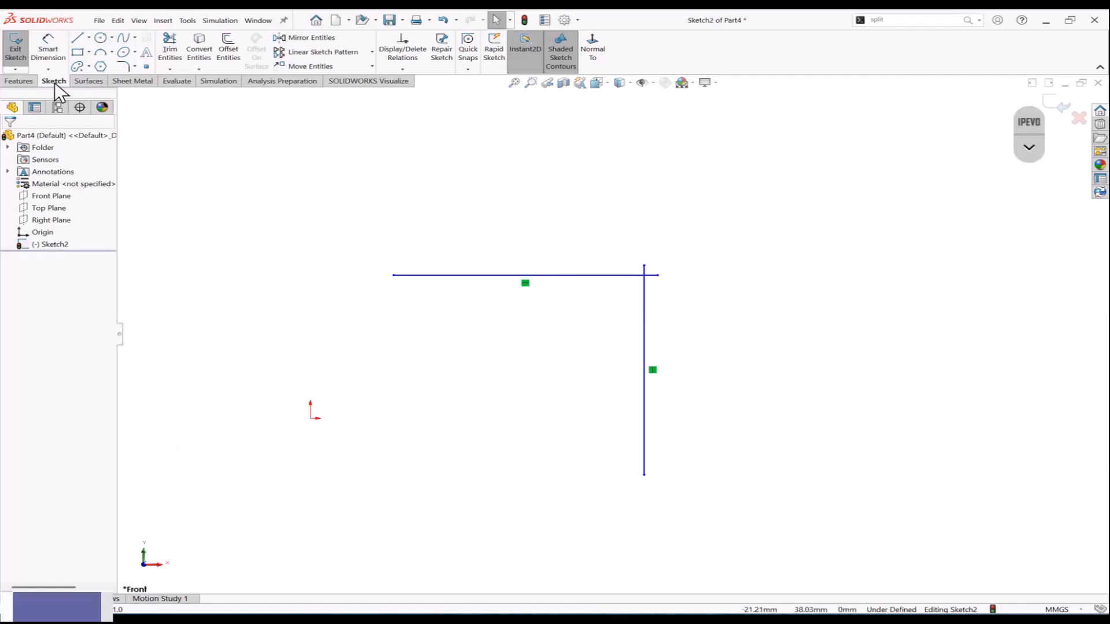
pyautogui.click(48, 51)
pyautogui.click(446, 276)
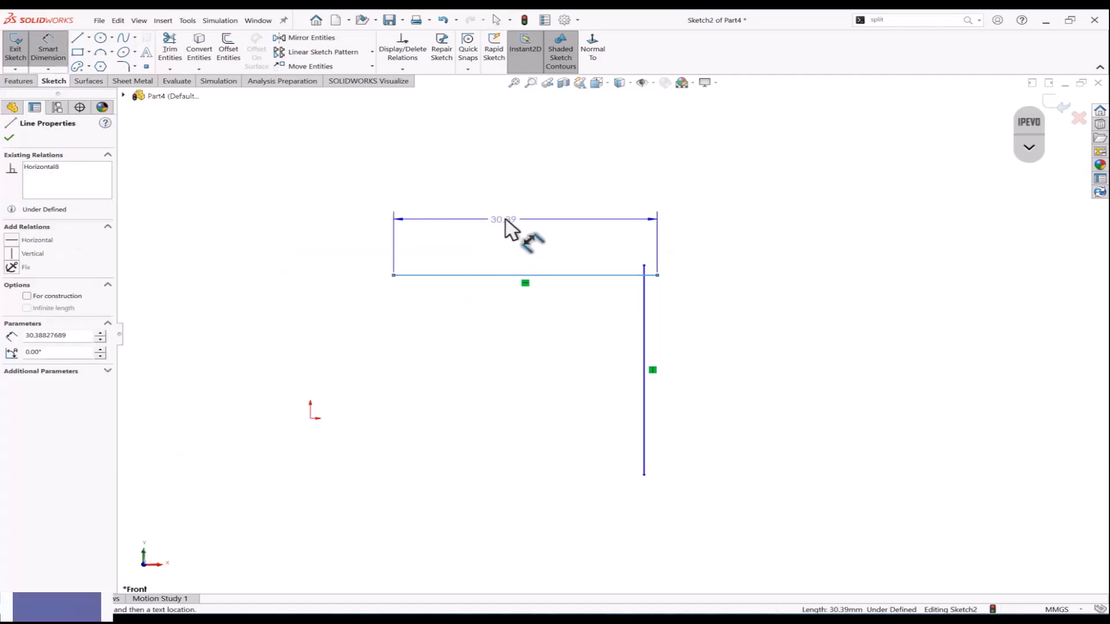
pyautogui.click(505, 218)
pyautogui.write('30.00mm')
pyautogui.press('Return')
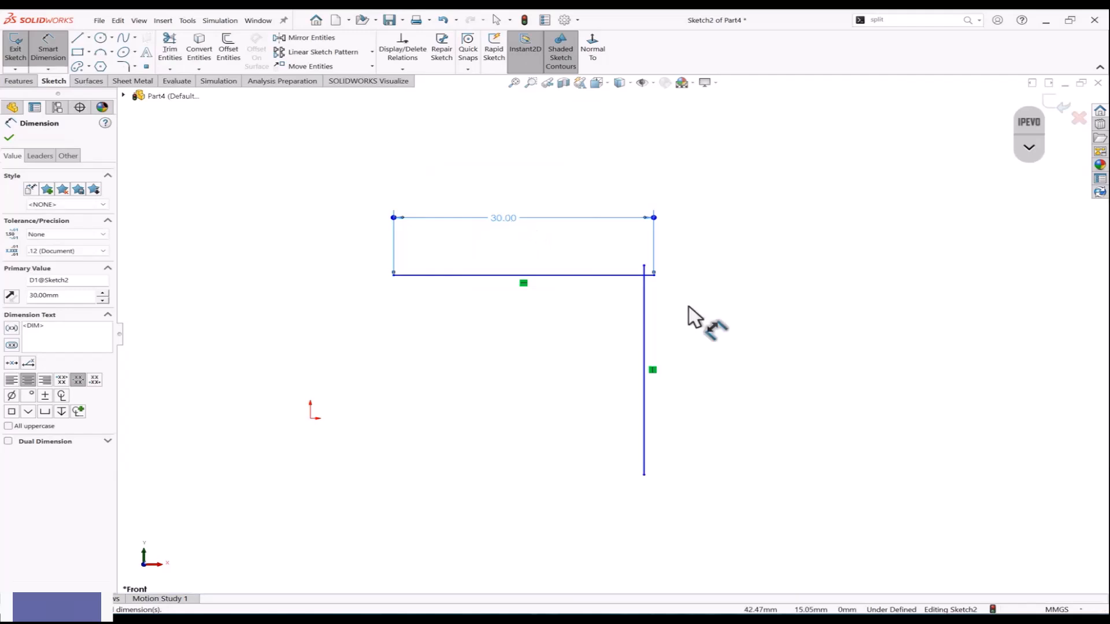
# Step: Dimension the vertical line's length and set it to 30 mm
pyautogui.click(645, 354)
pyautogui.click(700, 364)
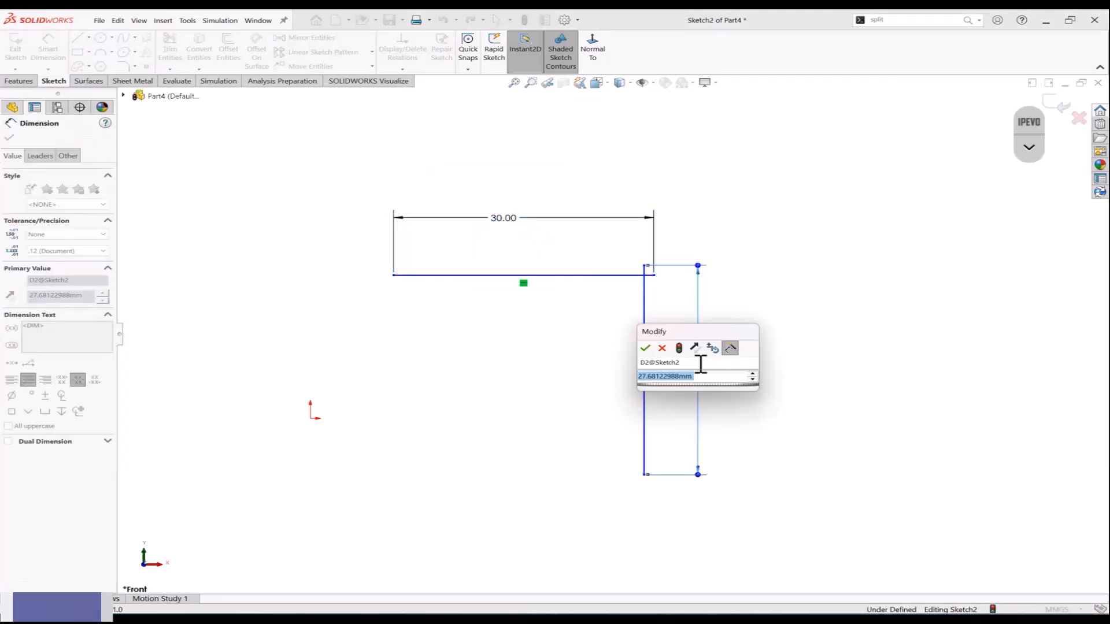
pyautogui.write('30')
pyautogui.press('Return')
pyautogui.press('Escape')
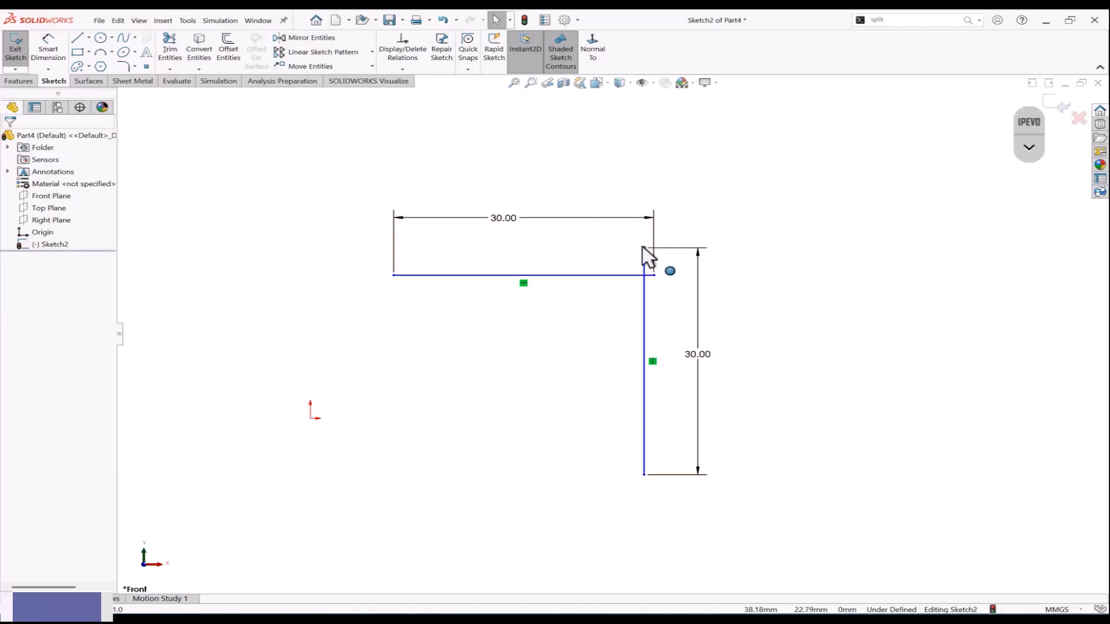
# Step: Merge the vertical line's upper endpoint with the horizontal line's right endpoint, accepting the loss of dimensions between the two points
pyautogui.click(655, 276)
pyautogui.keyDown('ctrl'); pyautogui.click(655, 275); pyautogui.keyUp('ctrl')
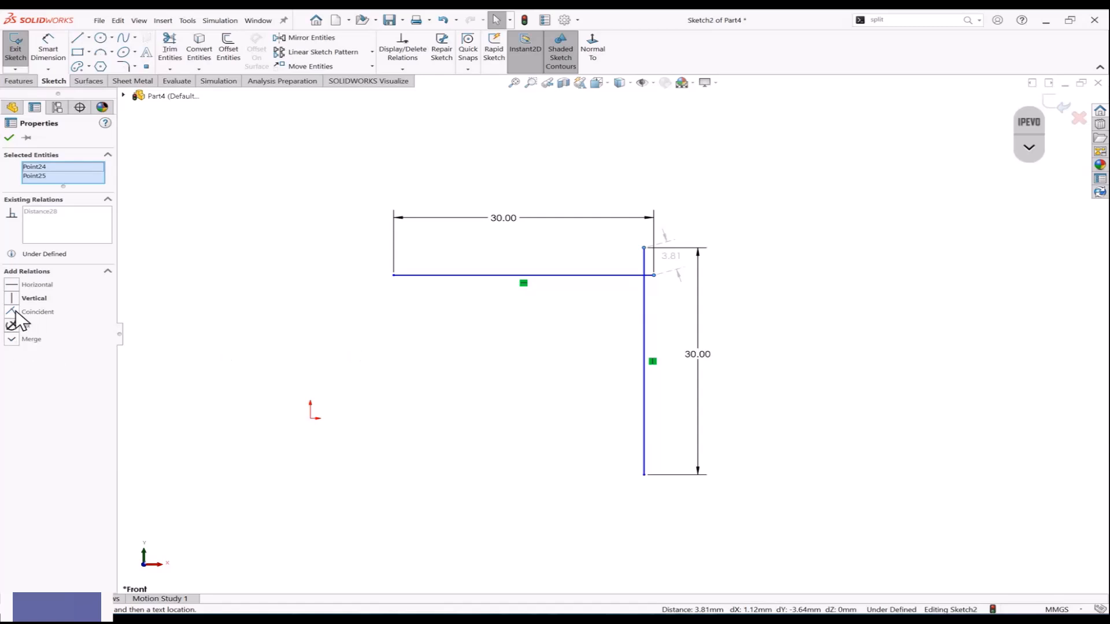
pyautogui.click(12, 340)
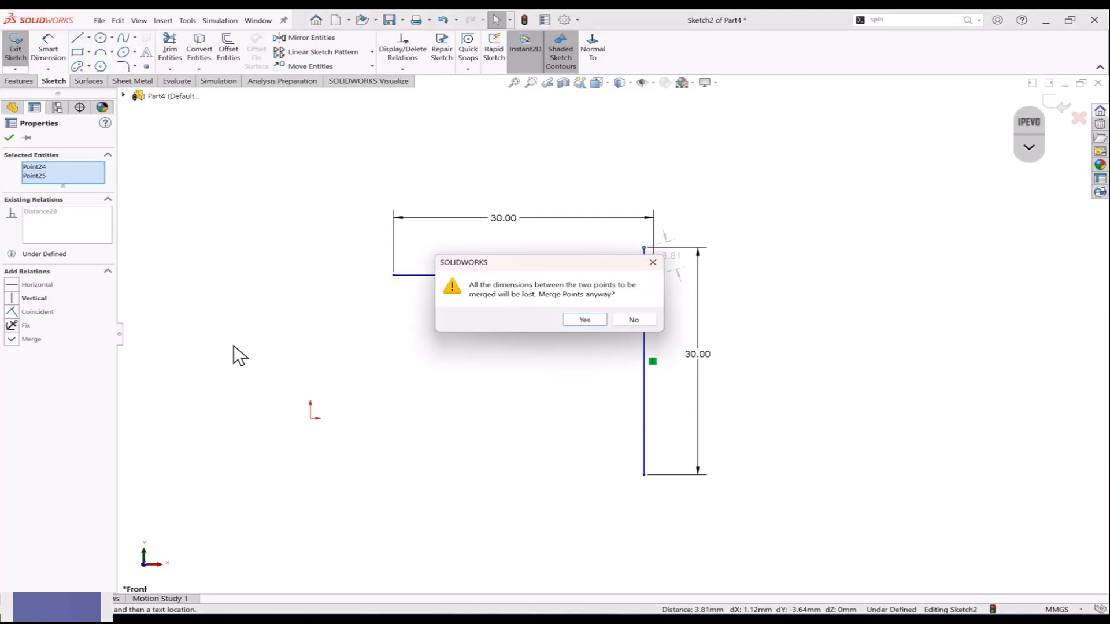
pyautogui.click(568, 321)
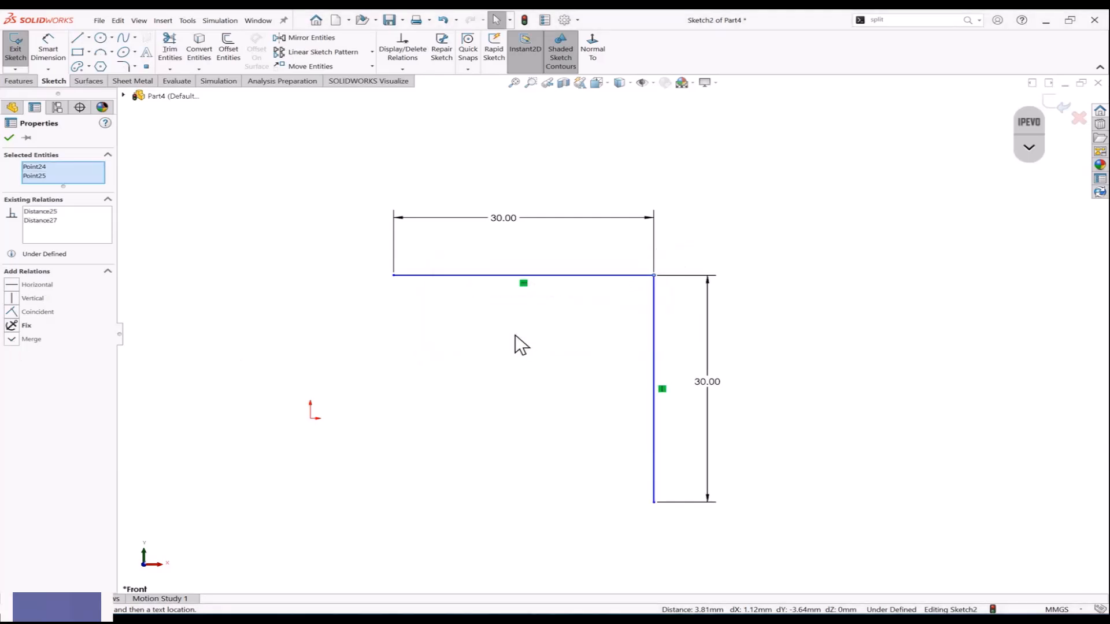
pyautogui.hotkey('ctrl', 'z')
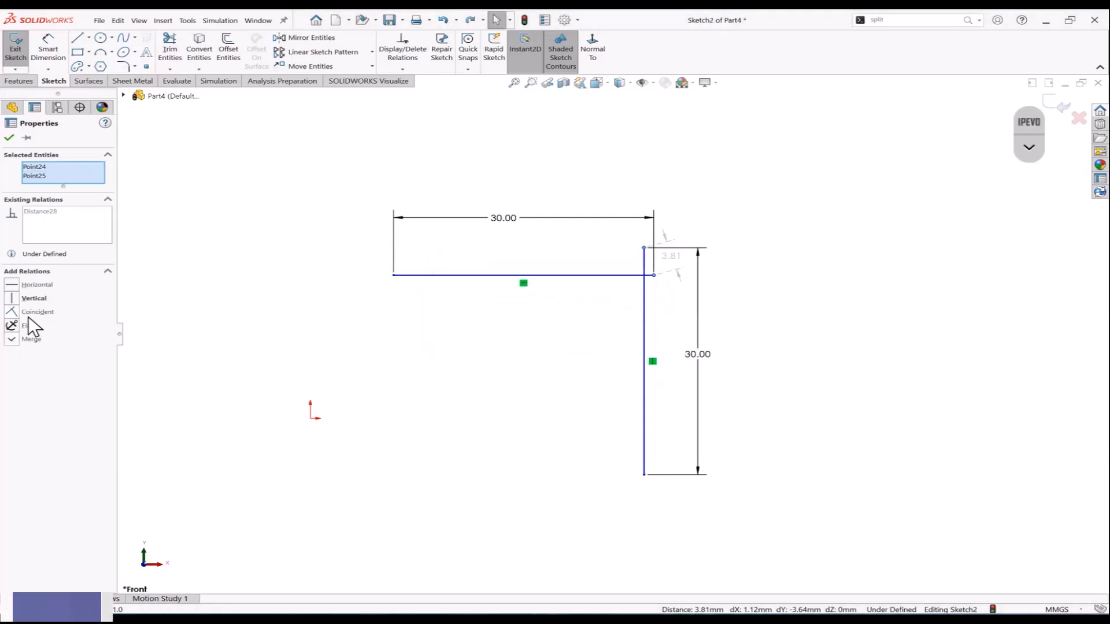
pyautogui.hotkey('ctrl', 'y')
pyautogui.click(9, 137)
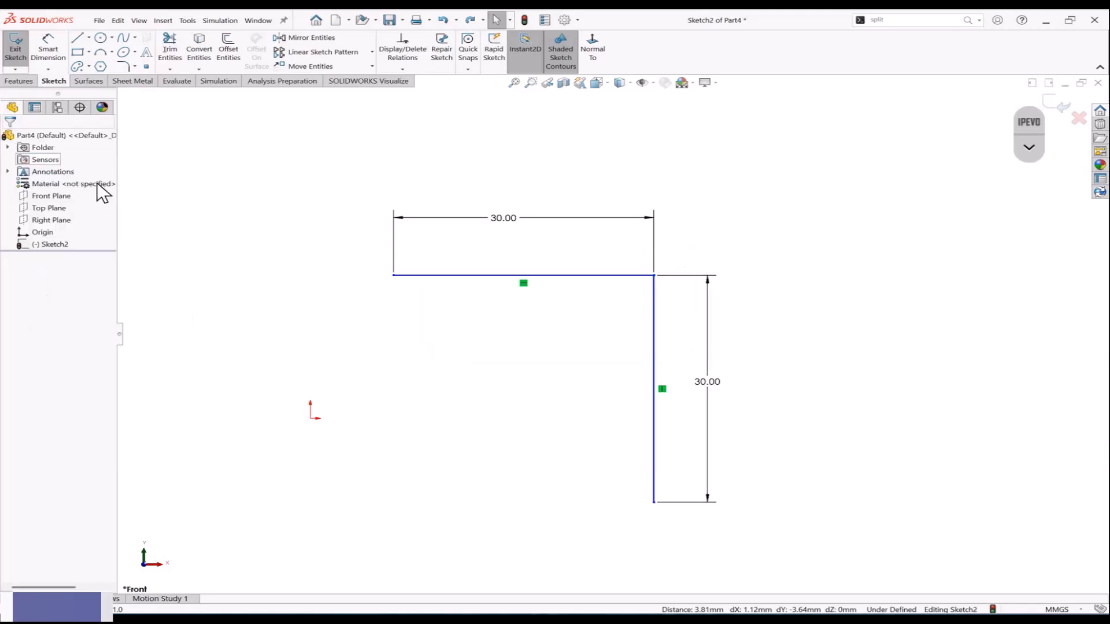
pyautogui.scroll(1, 476, 386)
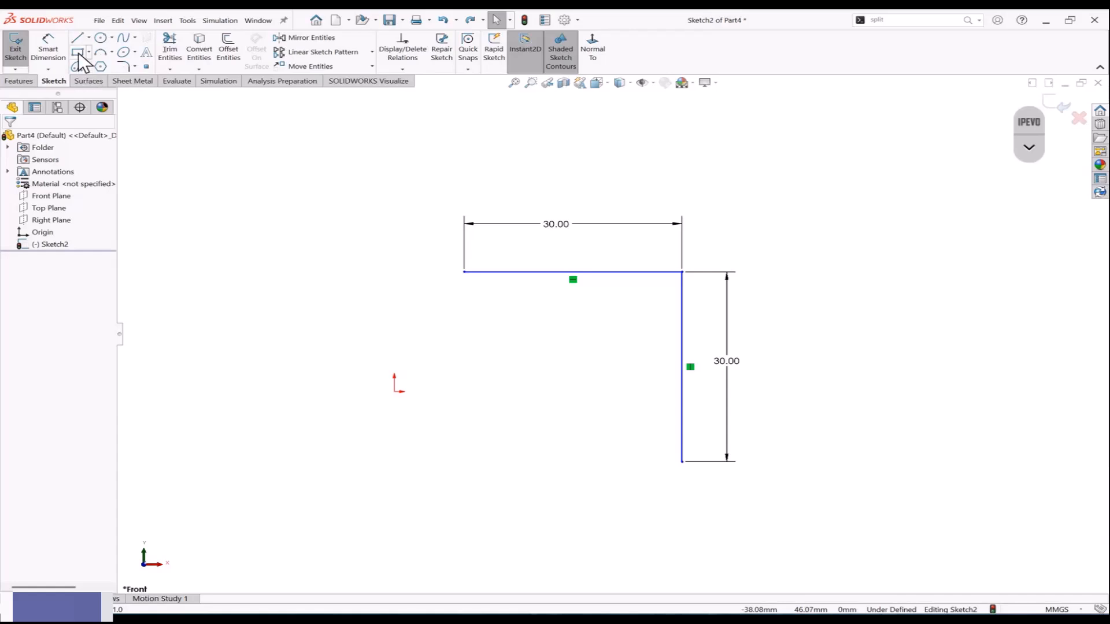
# Step: Make the horizontal line's left endpoint coincident with the sketch origin
pyautogui.click(465, 272)
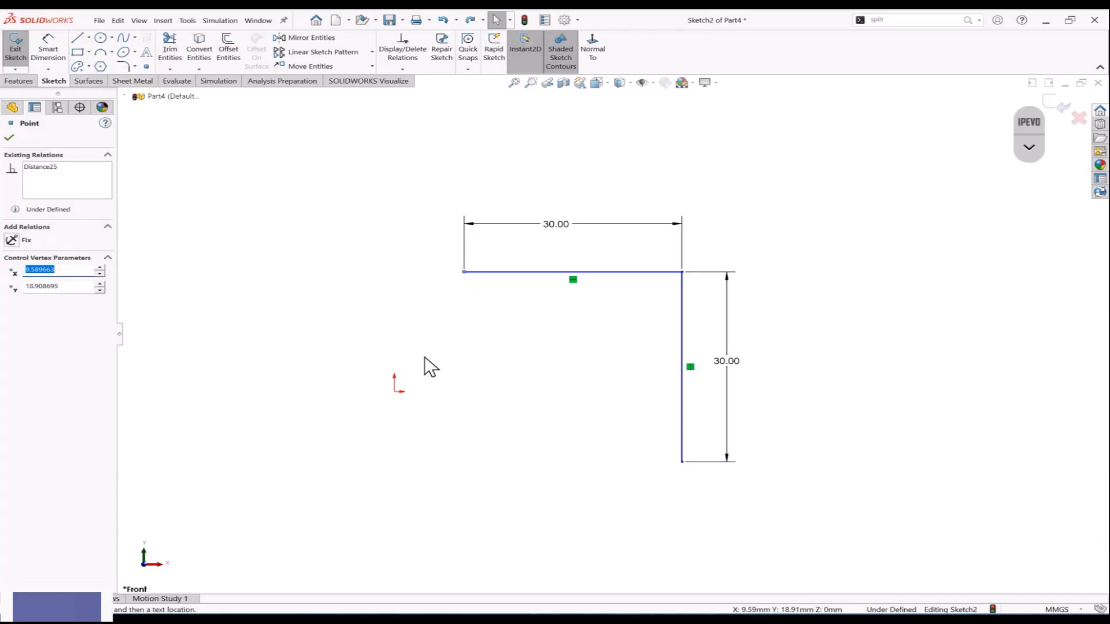
pyautogui.click(396, 389)
pyautogui.click(464, 272)
pyautogui.click(398, 389)
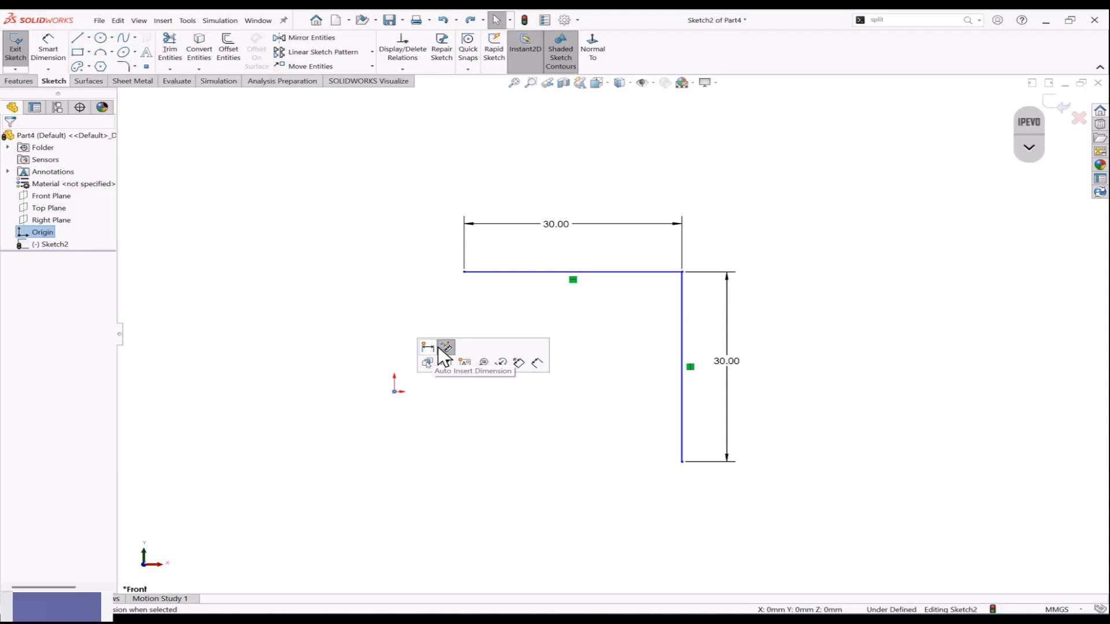
pyautogui.click(465, 271)
pyautogui.keyDown('ctrl'); pyautogui.click(395, 391); pyautogui.keyUp('ctrl')
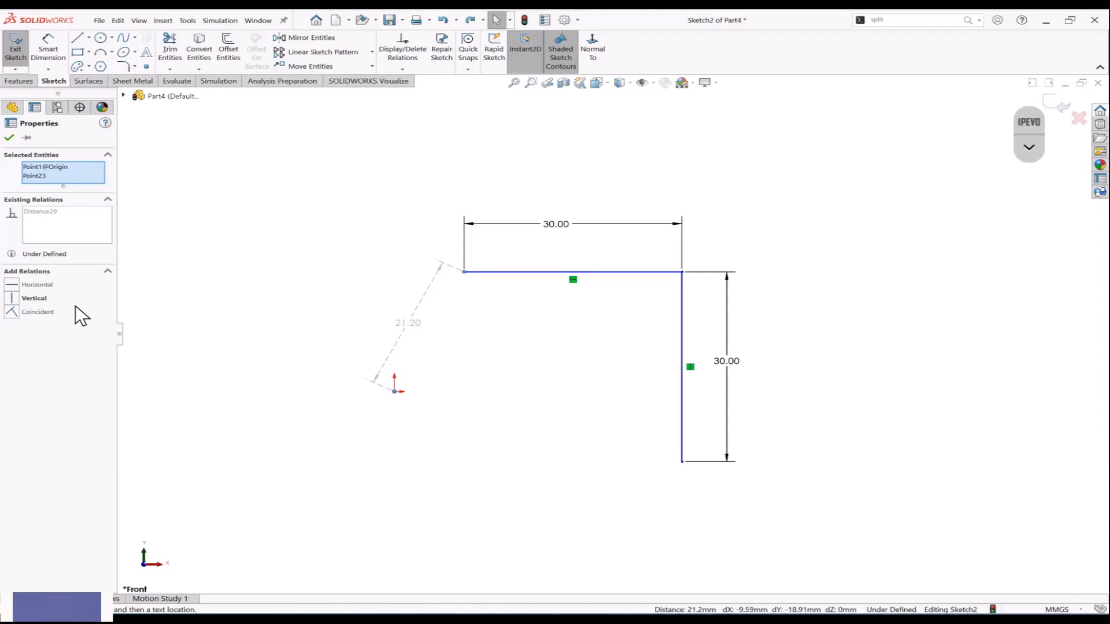
pyautogui.click(12, 312)
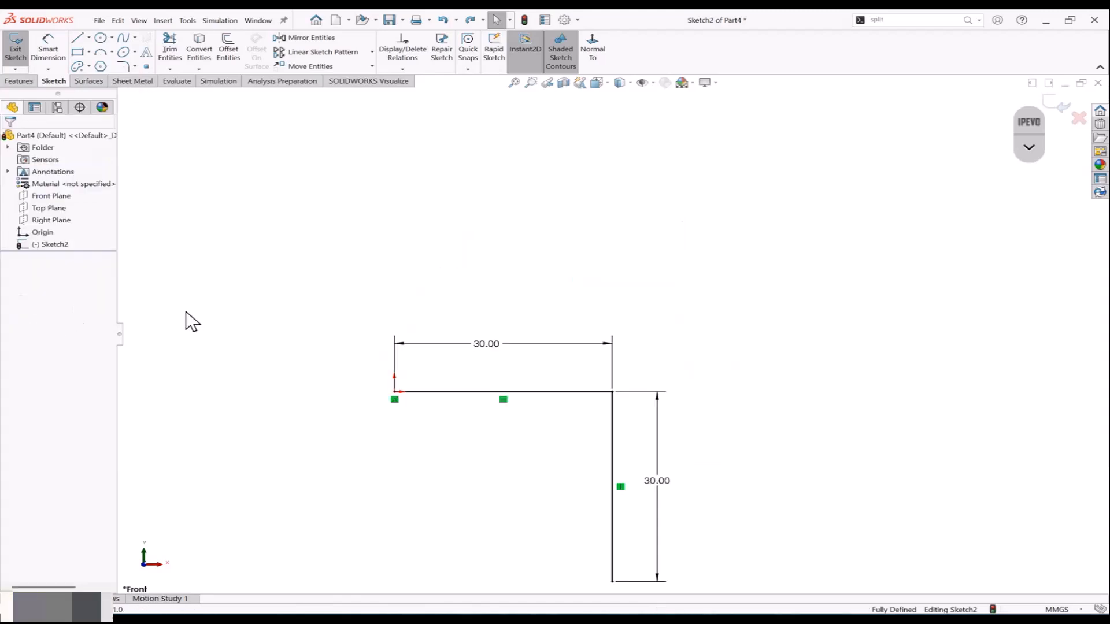
pyautogui.scroll(3, 438, 353)
pyautogui.scroll(-2, 438, 354)
pyautogui.scroll(-1, 714, 481)
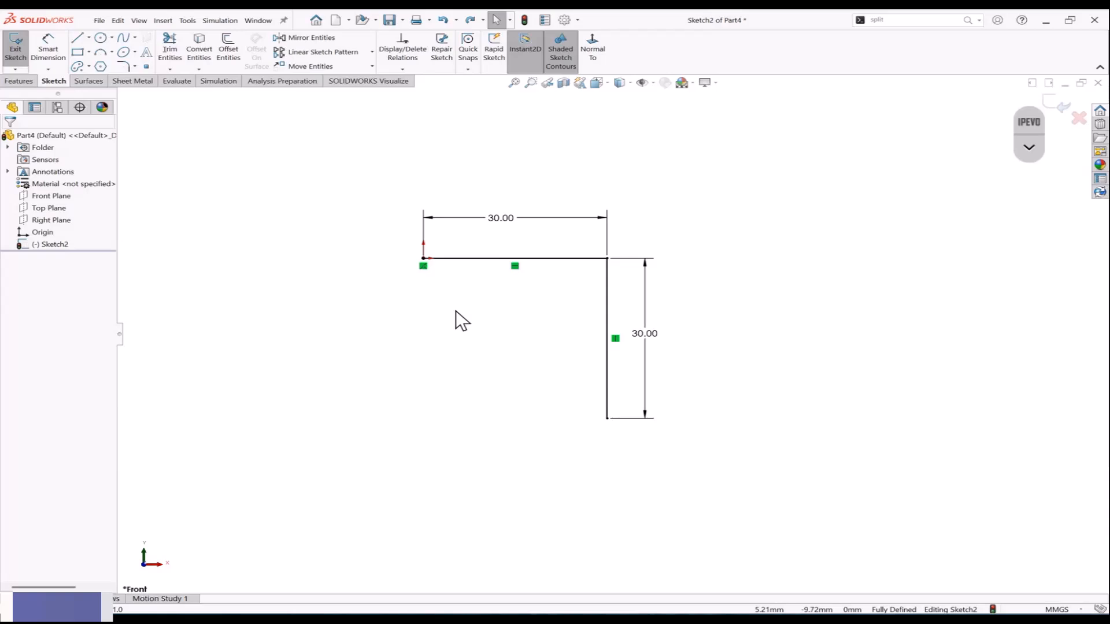
# Step: Undo the coincident relation between the horizontal line's left endpoint and the origin, and clear the selection
pyautogui.hotkey('ctrl', 'z')
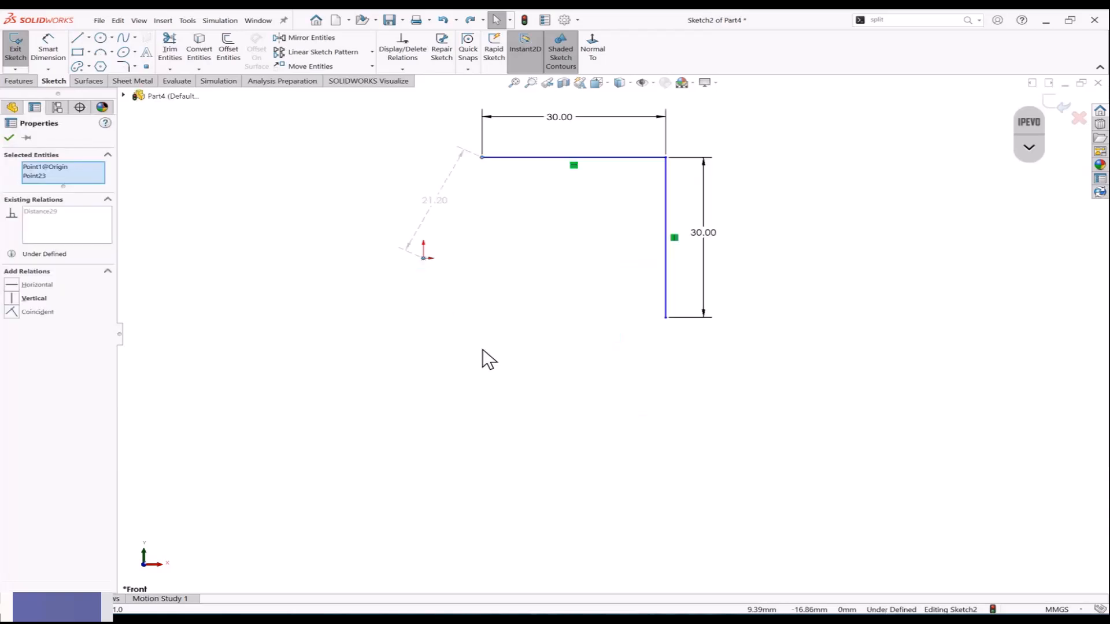
pyautogui.click(480, 350)
pyautogui.scroll(2, 471, 348)
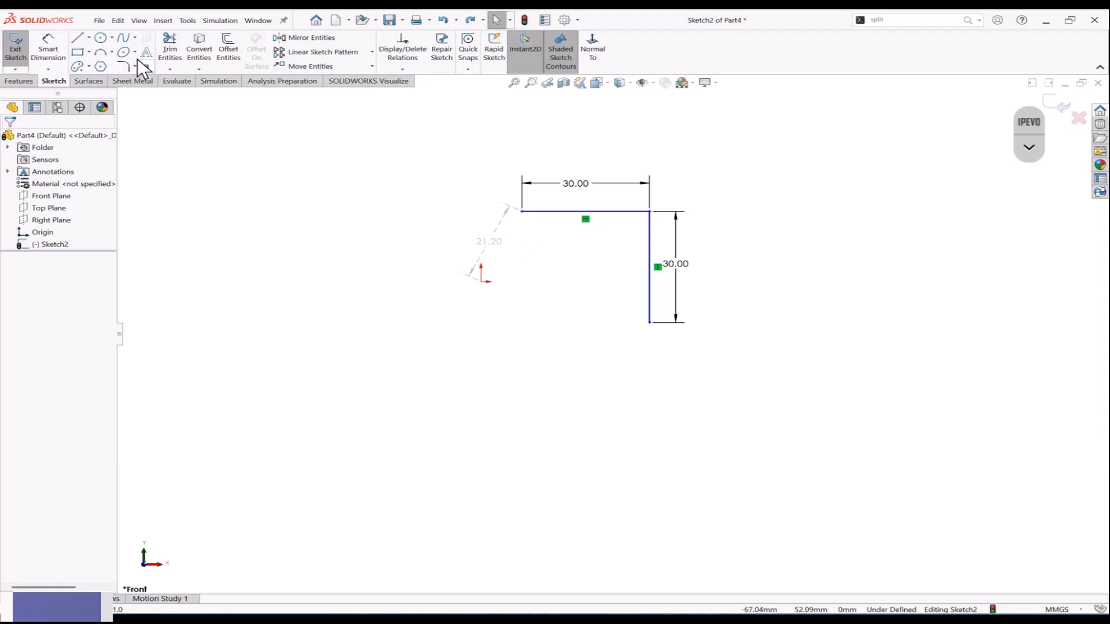
pyautogui.click(76, 37)
pyautogui.click(523, 218)
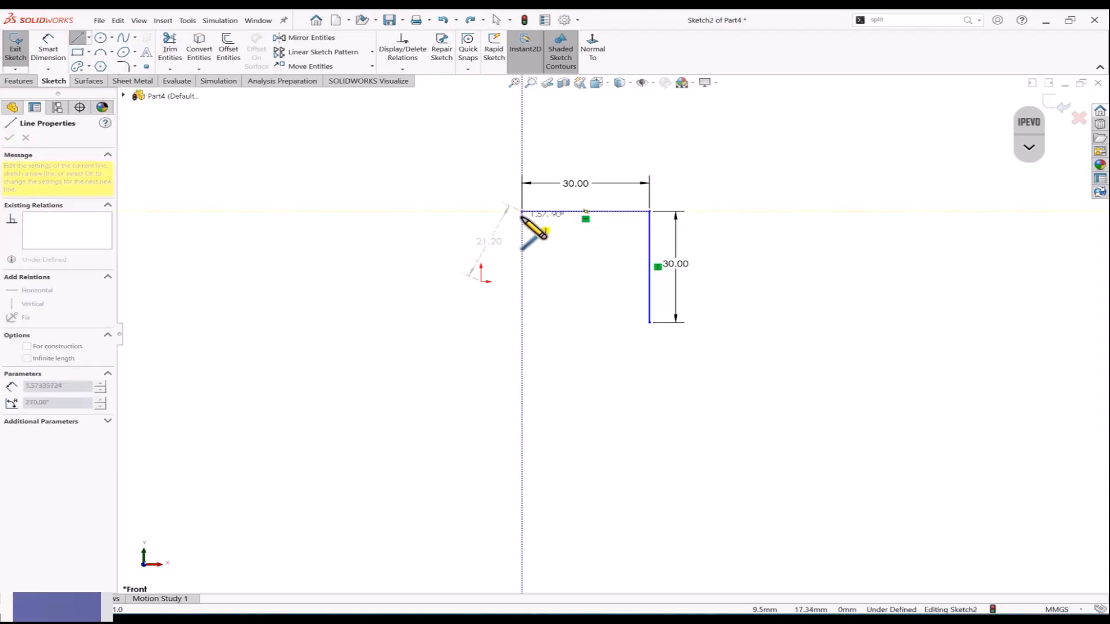
pyautogui.press('Escape')
pyautogui.click(480, 244)
pyautogui.press('Escape')
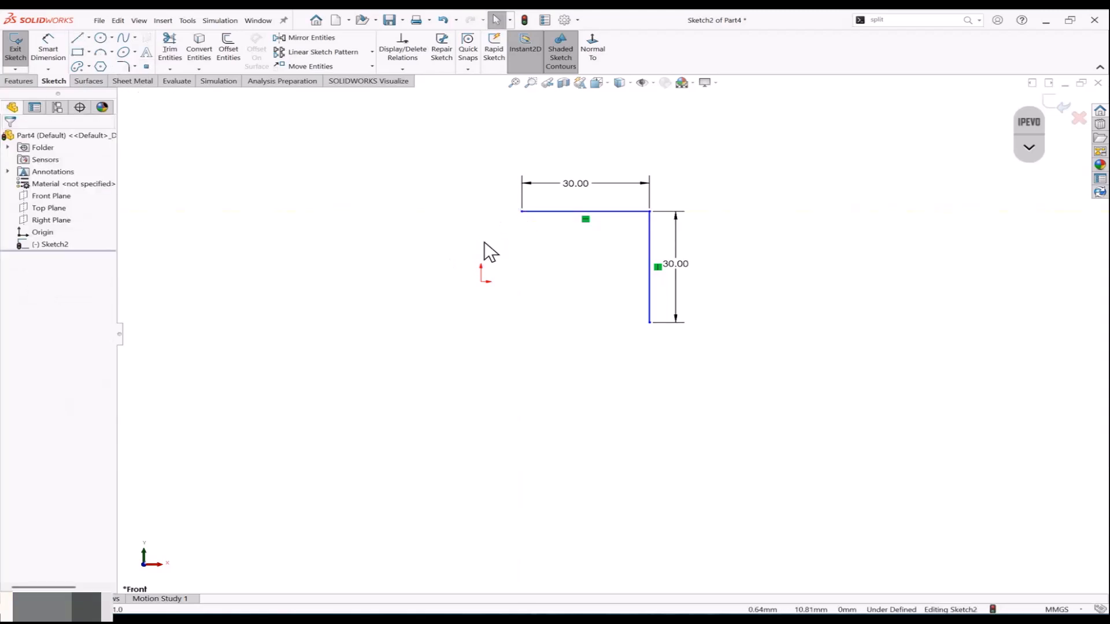
# Step: Close the profile into a square with a vertical line from the horizontal line's left endpoint and a horizontal line to the opposite corner
pyautogui.click(76, 37)
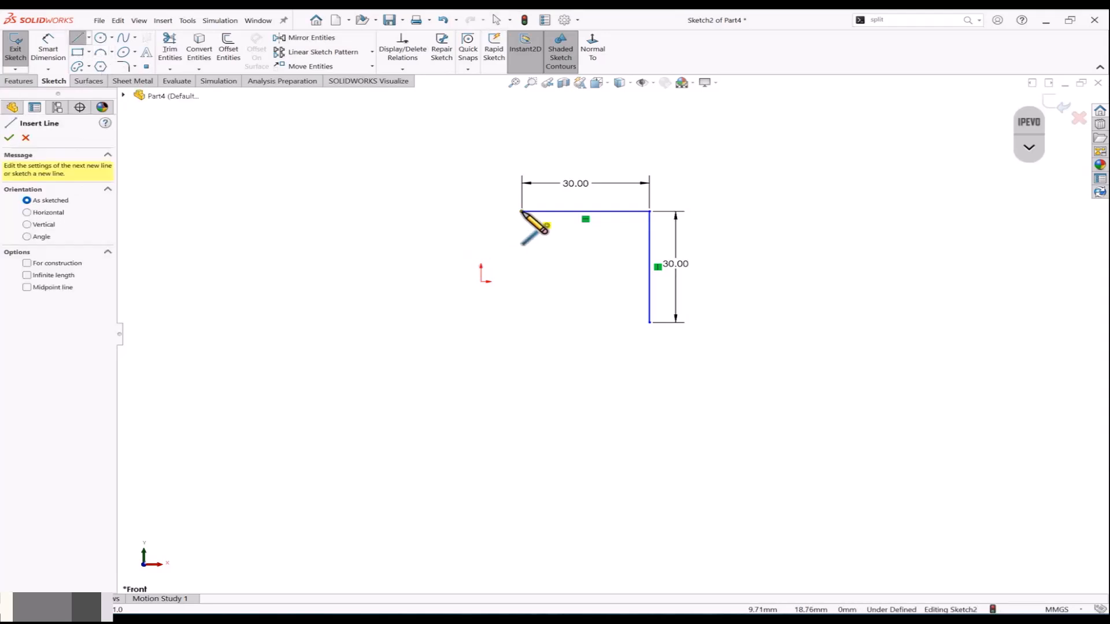
pyautogui.click(520, 211)
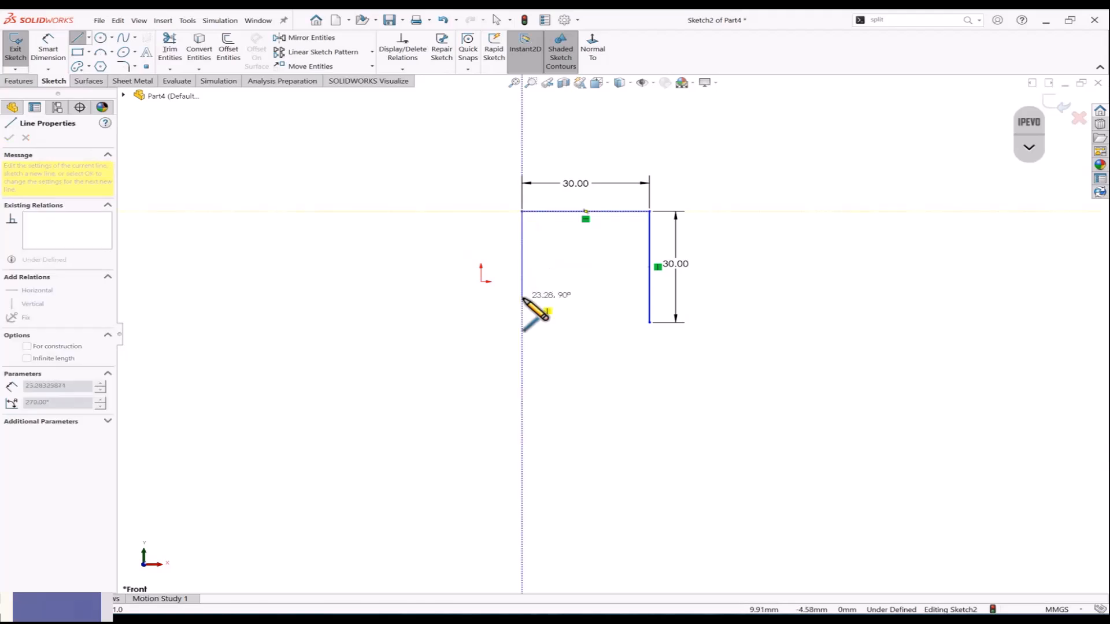
pyautogui.click(522, 322)
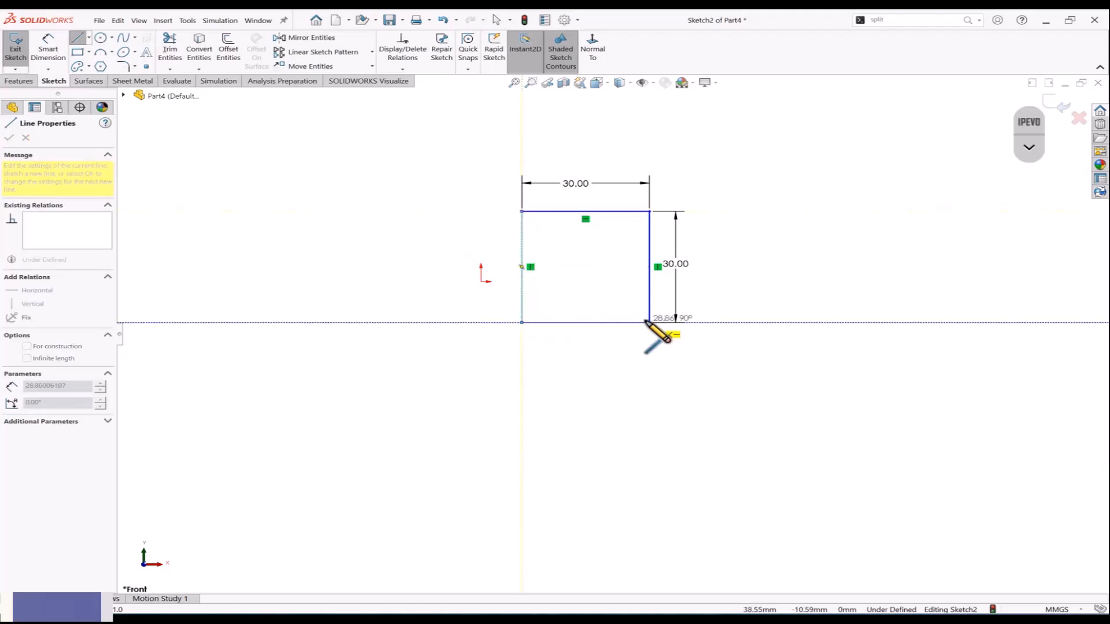
pyautogui.click(650, 322)
pyautogui.press('Escape')
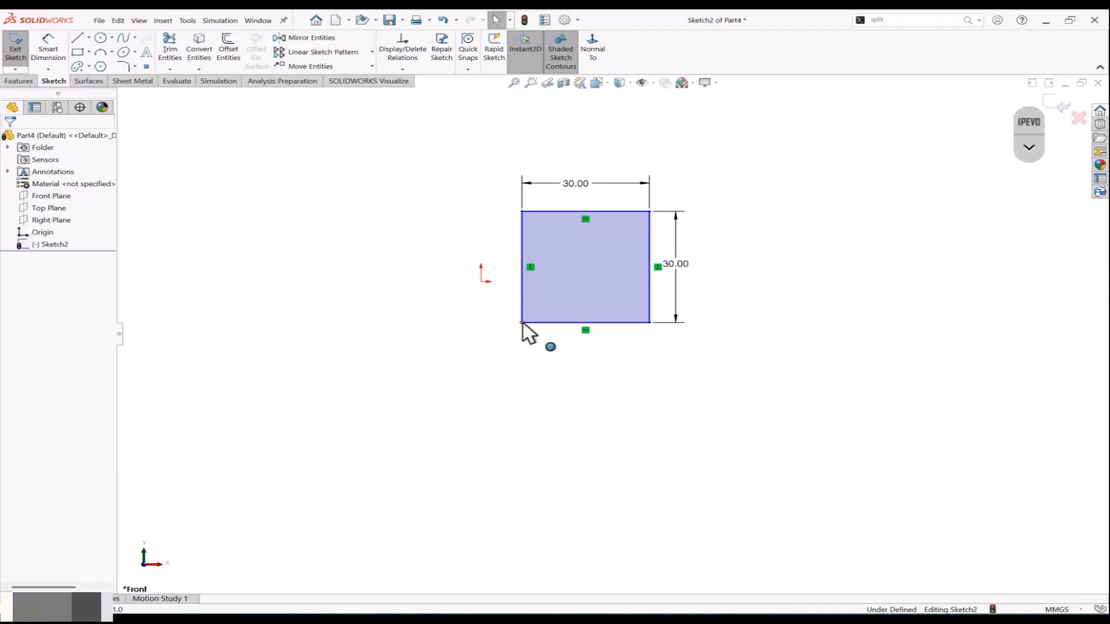
# Step: Move the dimensioned square freely around the sketch by its lower-left corner, keeping it above and to the right of the origin
pyautogui.moveTo(523, 324); pyautogui.dragTo(645, 254)
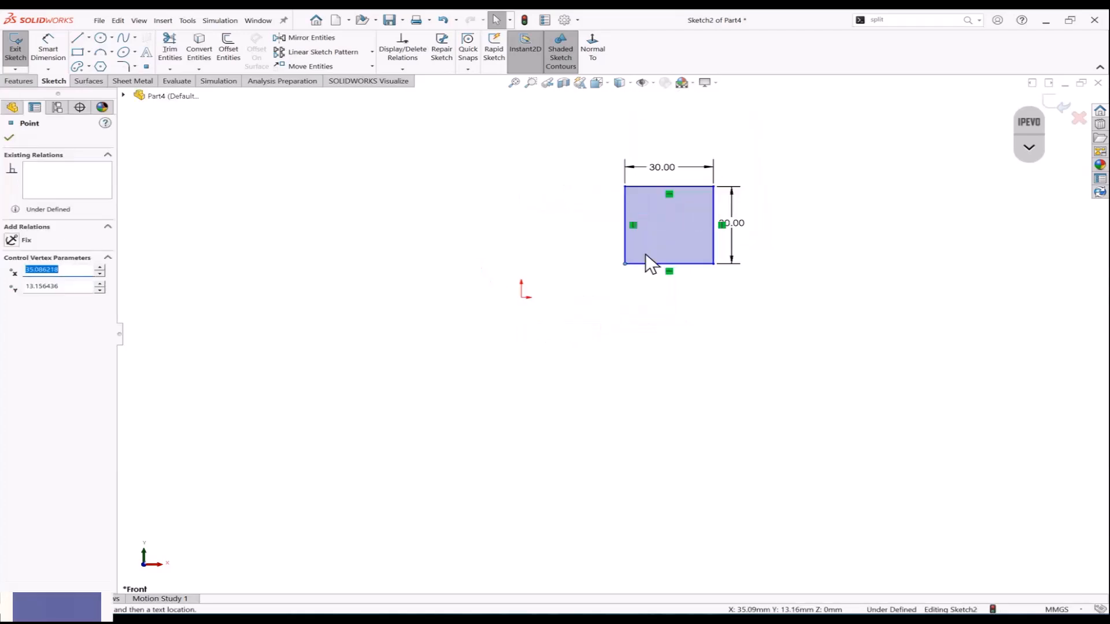
pyautogui.scroll(-2, 728, 191)
pyautogui.click(799, 257)
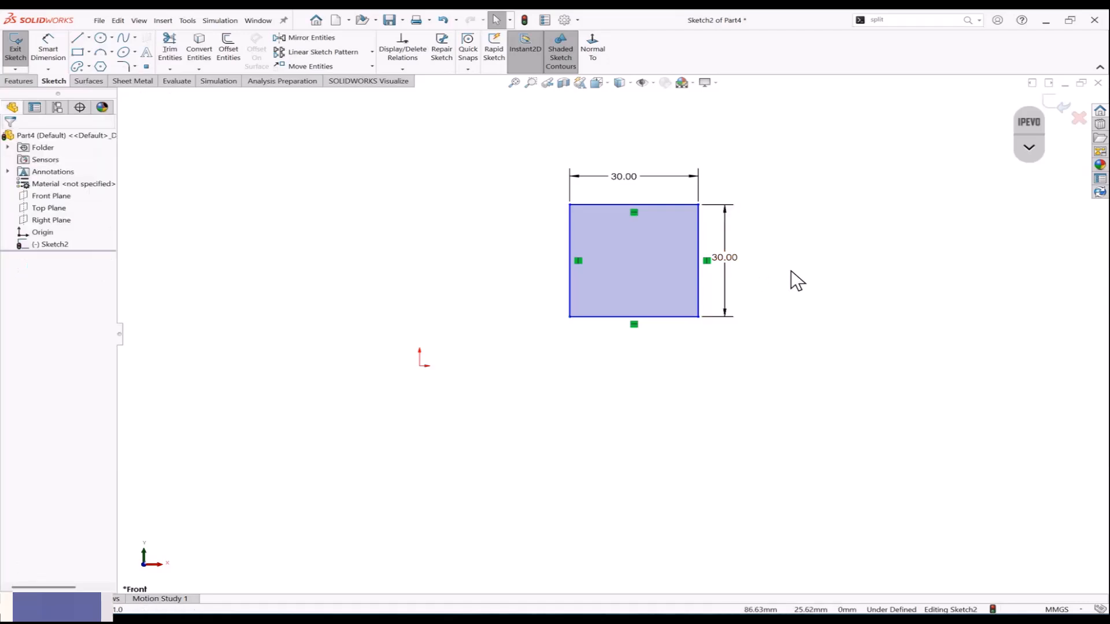
pyautogui.moveTo(570, 316); pyautogui.dragTo(547, 253)
pyautogui.click(555, 314)
pyautogui.scroll(1, 555, 314)
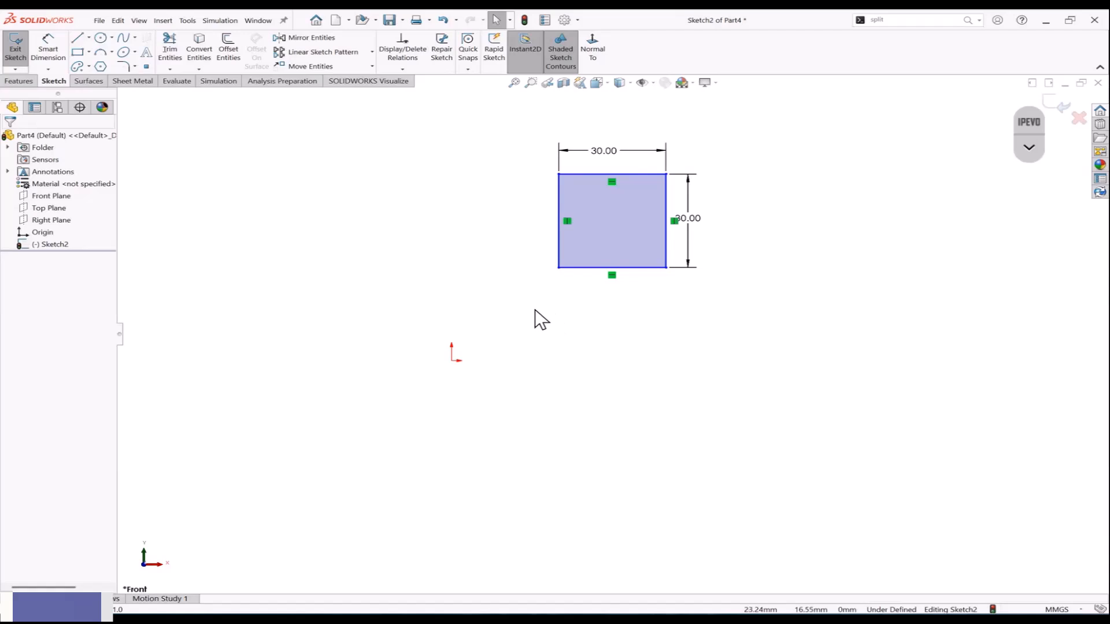
# Step: Reposition the square's width dimension closer to its top edge and its height dimension farther out from its right edge
pyautogui.scroll(-1, 535, 315)
pyautogui.click(624, 133)
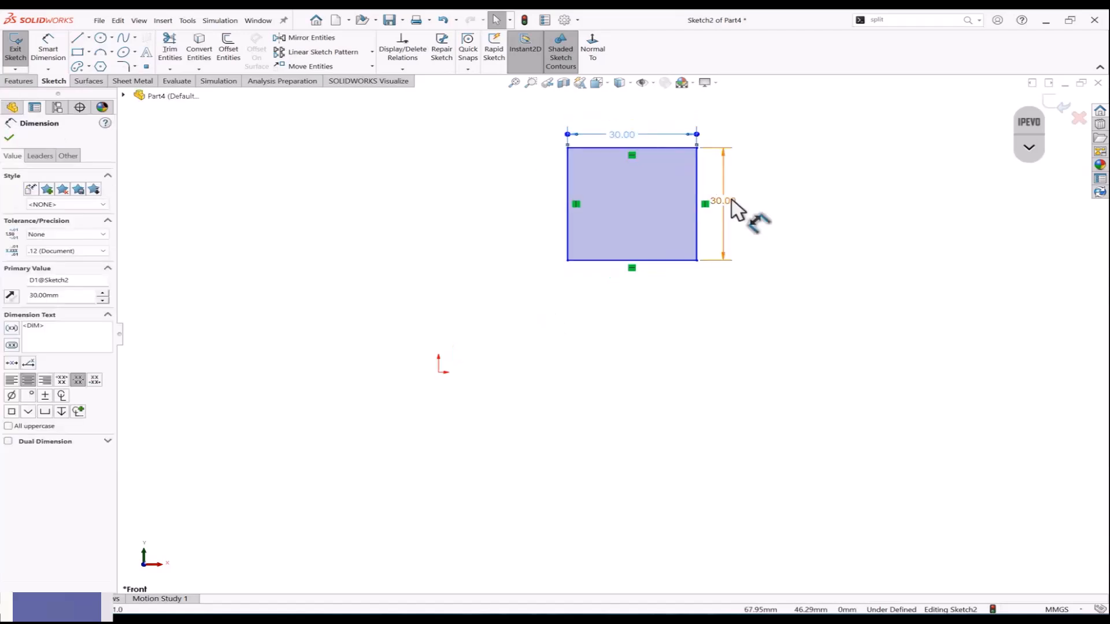
pyautogui.moveTo(732, 199); pyautogui.dragTo(746, 200)
# Step: Sketch a corner rectangle of about 30 by 29 mm to the right of the dimensioned square
pyautogui.click(77, 52)
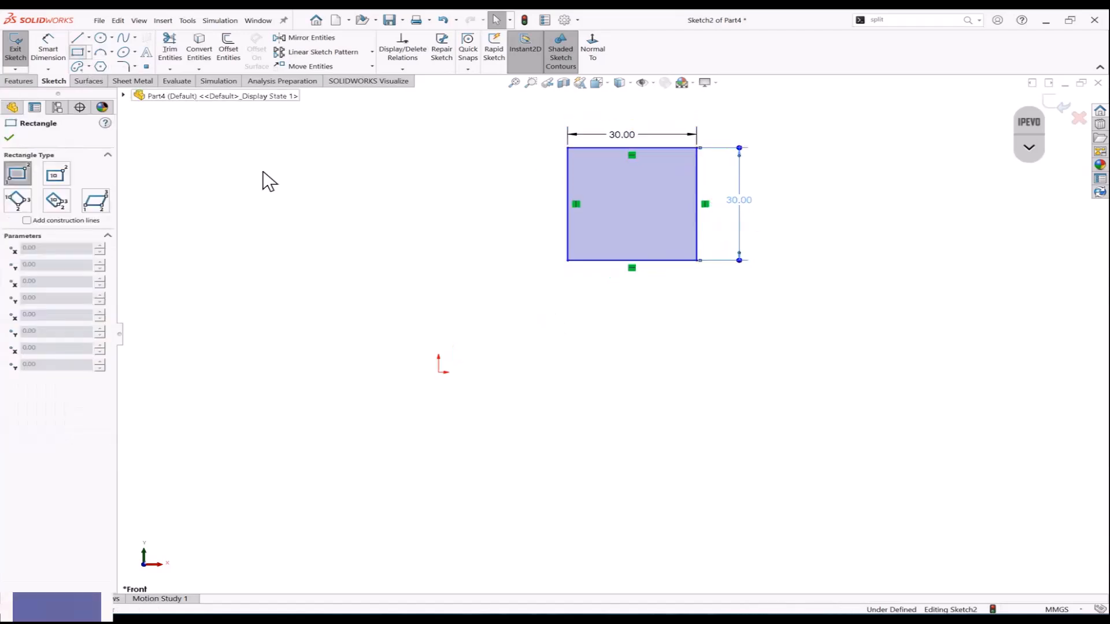
pyautogui.scroll(2, 610, 193)
pyautogui.scroll(-2, 752, 202)
pyautogui.scroll(2, 749, 299)
pyautogui.scroll(-2, 749, 299)
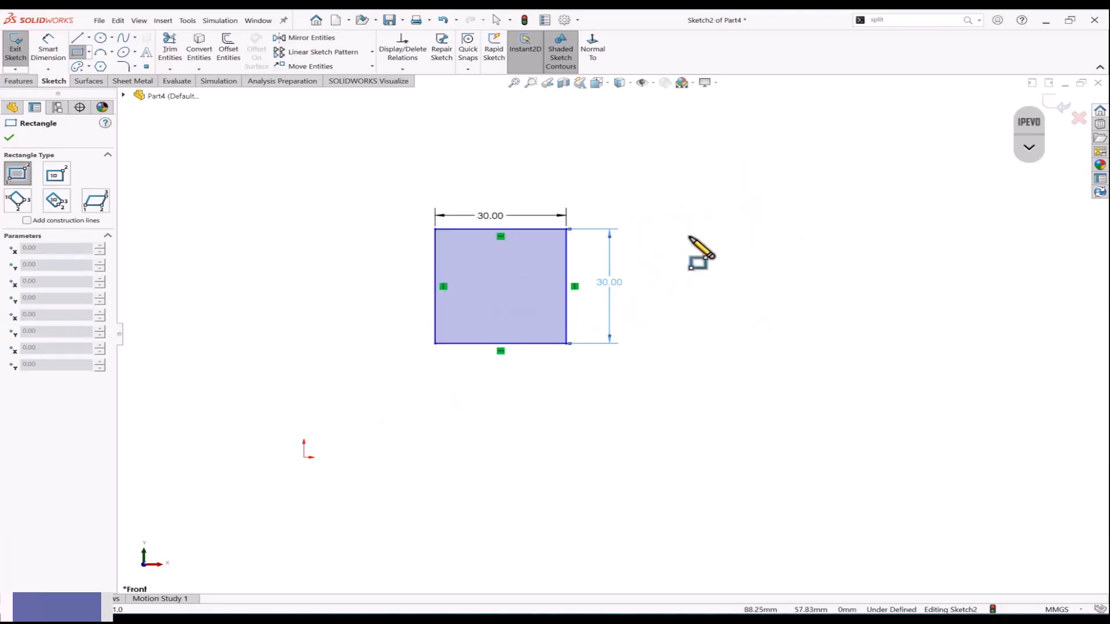
pyautogui.moveTo(694, 223); pyautogui.dragTo(823, 332)
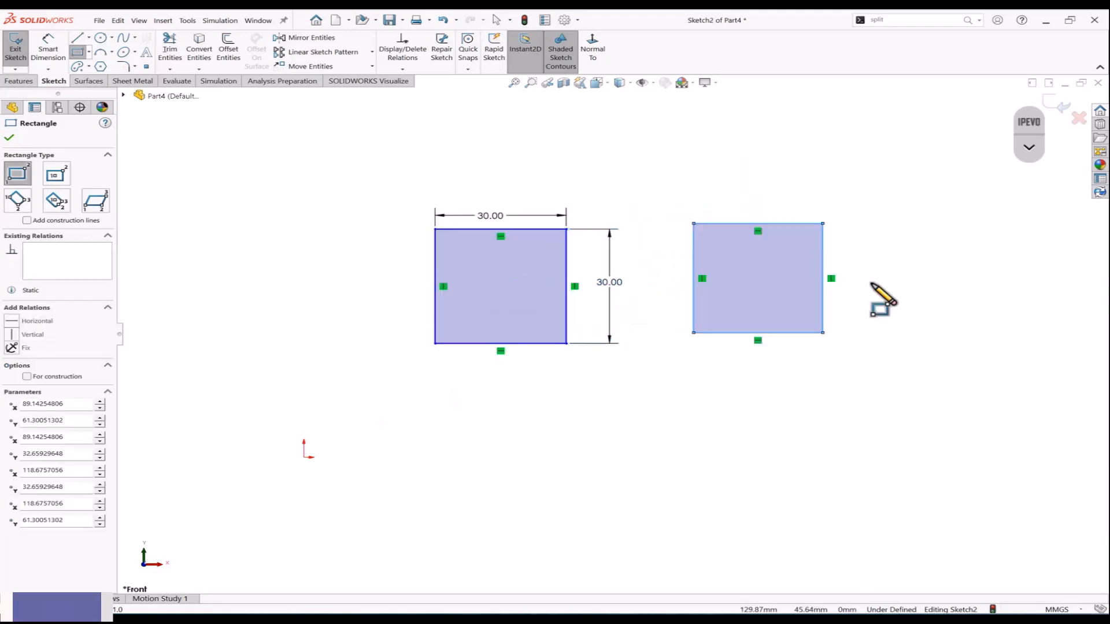
pyautogui.press('Escape')
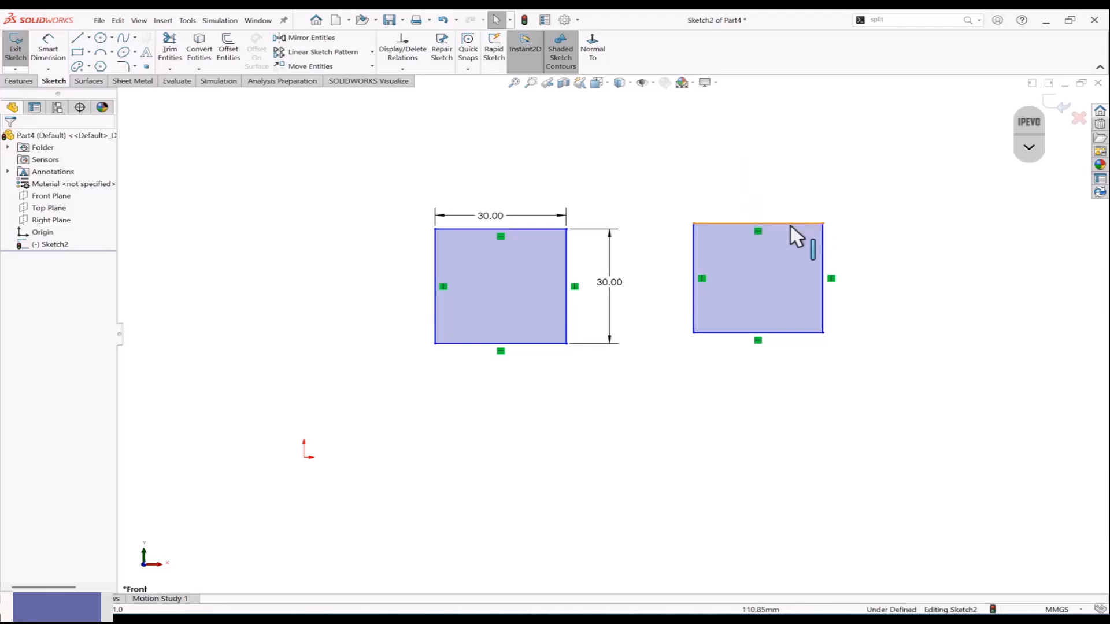
# Step: Stretch the undimensioned rectangle to about 49 mm wide by its upper corners
pyautogui.moveTo(822, 223); pyautogui.dragTo(916, 223)
pyautogui.moveTo(693, 224)
pyautogui.mouseDown()
pyautogui.moveTo(701, 191)
pyautogui.moveTo(698, 230)
pyautogui.moveTo(700, 219)
pyautogui.mouseUp()
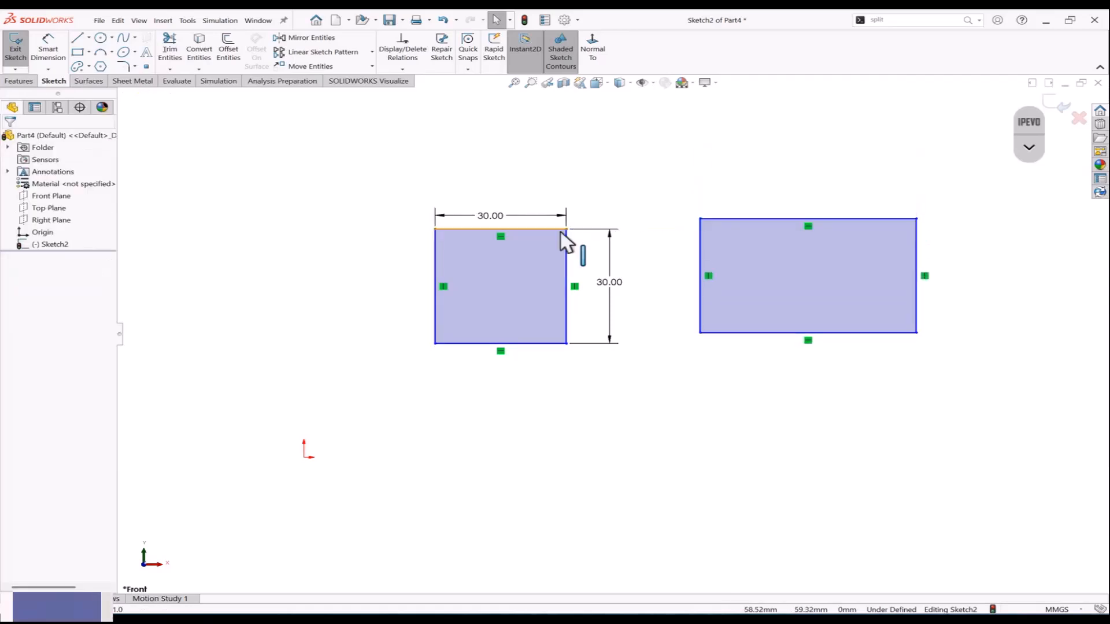
# Step: Shift the dimensioned square slightly by its top and right edges
pyautogui.moveTo(564, 234); pyautogui.dragTo(586, 219)
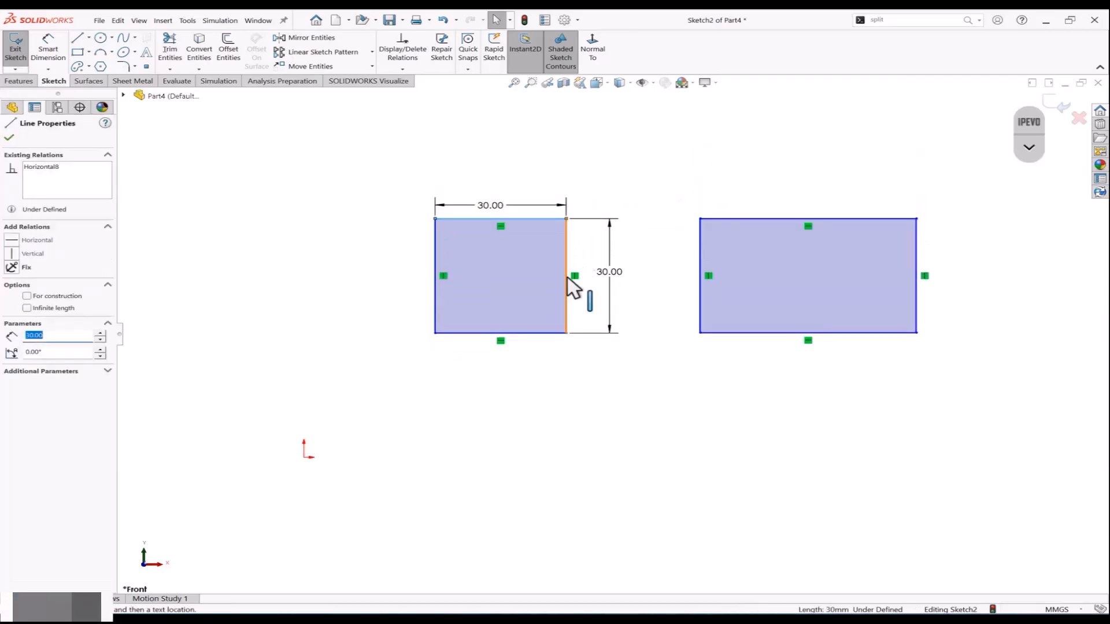
pyautogui.moveTo(566, 281)
pyautogui.mouseDown()
pyautogui.moveTo(599, 281)
pyautogui.moveTo(562, 284)
pyautogui.moveTo(573, 287)
pyautogui.mouseUp()
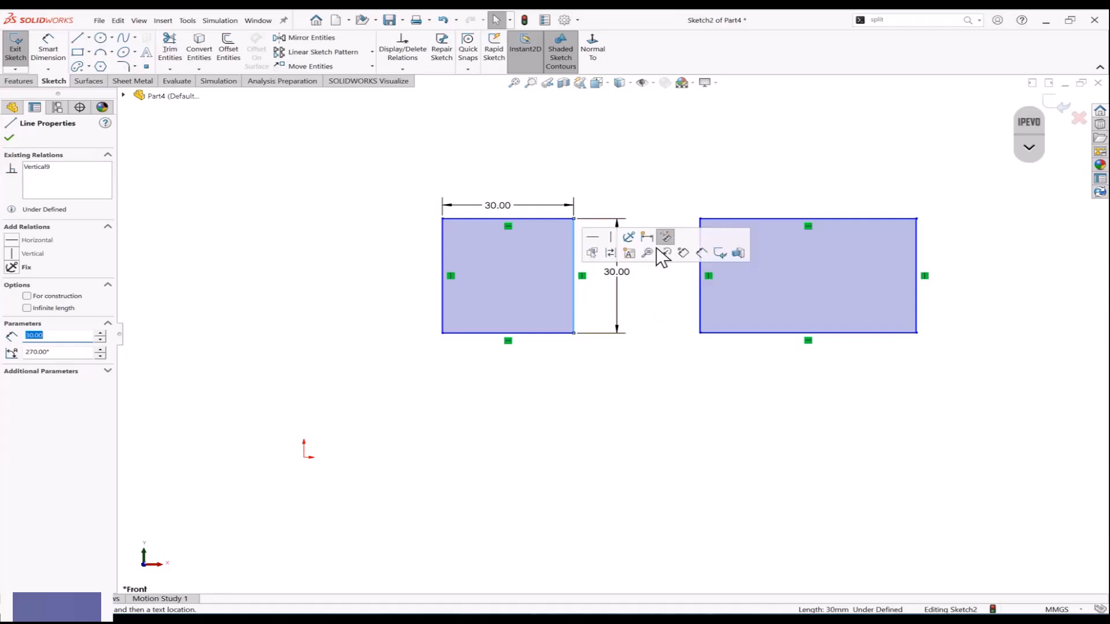
pyautogui.moveTo(558, 218); pyautogui.dragTo(562, 234)
# Step: Shrink the undimensioned rectangle to about 22 mm high and narrow it from both sides by its edges
pyautogui.moveTo(776, 220); pyautogui.dragTo(793, 247)
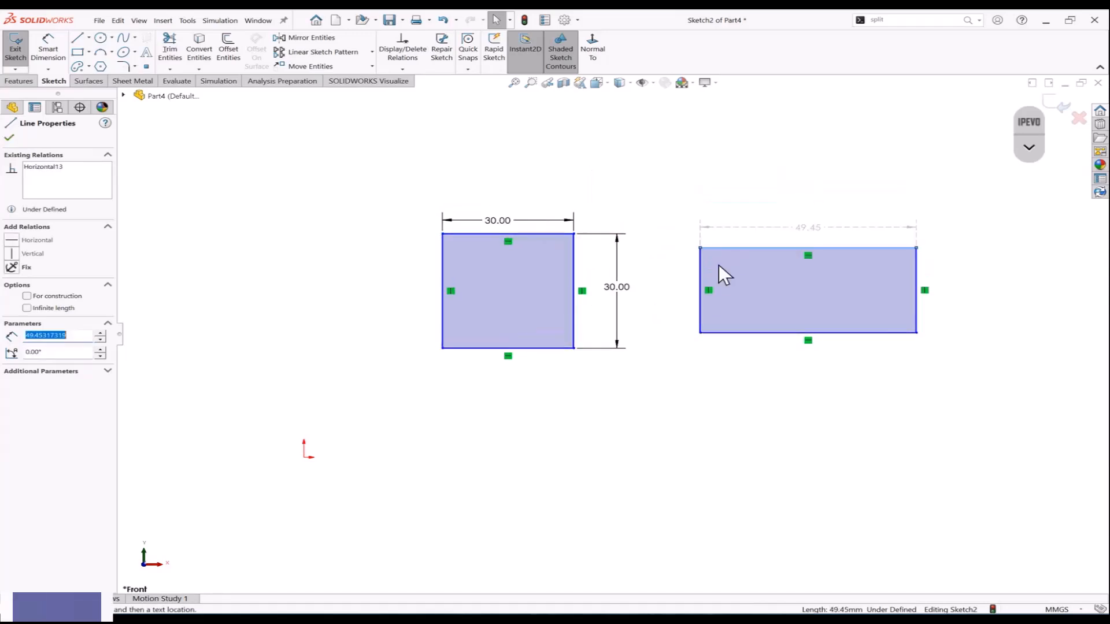
pyautogui.moveTo(700, 285); pyautogui.dragTo(764, 286)
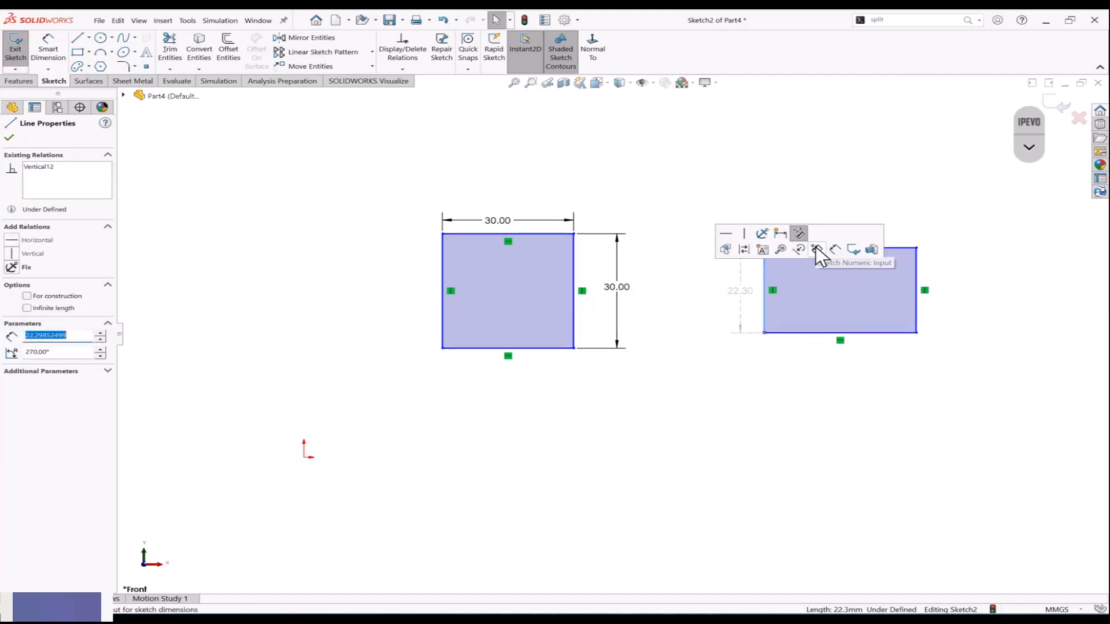
pyautogui.moveTo(918, 251); pyautogui.dragTo(884, 231)
pyautogui.click(933, 282)
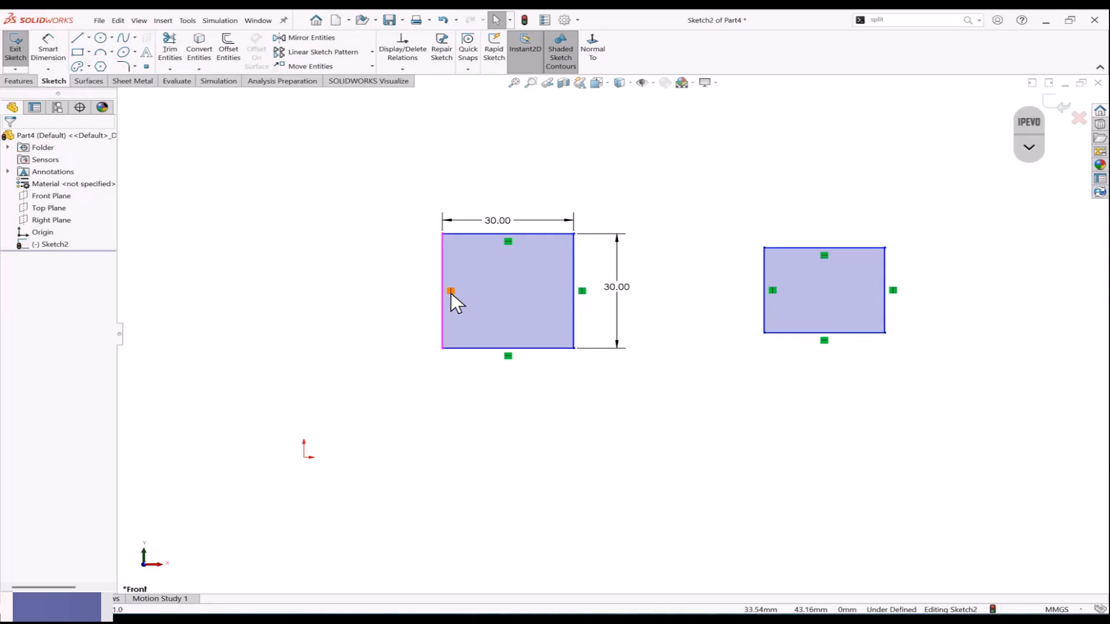
# Step: Delete the vertical relation on the left edge and the horizontal relation on the top edge of the undimensioned rectangle
pyautogui.click(773, 290)
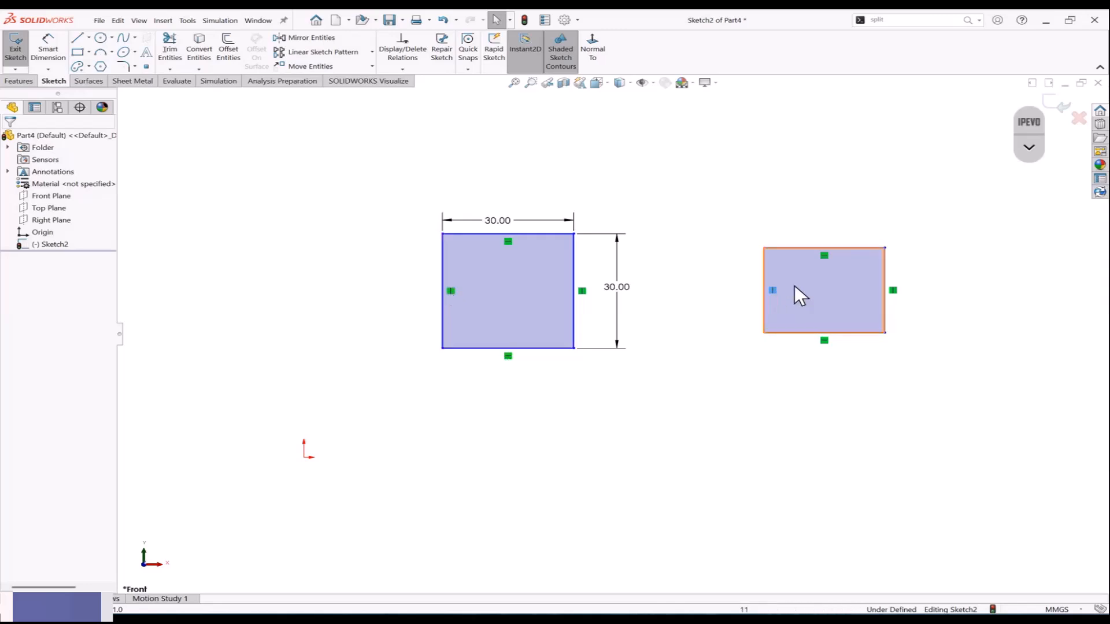
pyautogui.press('Delete')
pyautogui.click(824, 255)
pyautogui.press('Delete')
# Step: Reshape the undimensioned rectangle into an irregular quadrilateral by moving its upper corners and lower-left corner
pyautogui.moveTo(764, 248); pyautogui.dragTo(784, 270)
pyautogui.click(1007, 258)
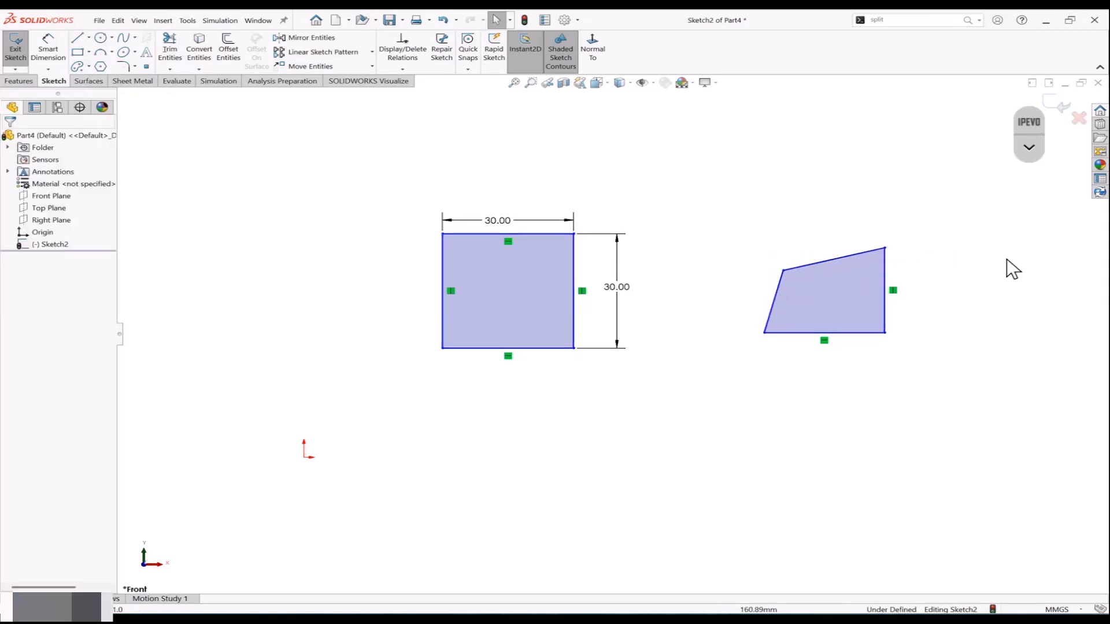
pyautogui.moveTo(885, 248); pyautogui.dragTo(850, 276)
pyautogui.moveTo(764, 333); pyautogui.dragTo(740, 342)
pyautogui.click(783, 270)
pyautogui.moveTo(782, 270); pyautogui.dragTo(708, 197)
pyautogui.moveTo(852, 277); pyautogui.dragTo(919, 211)
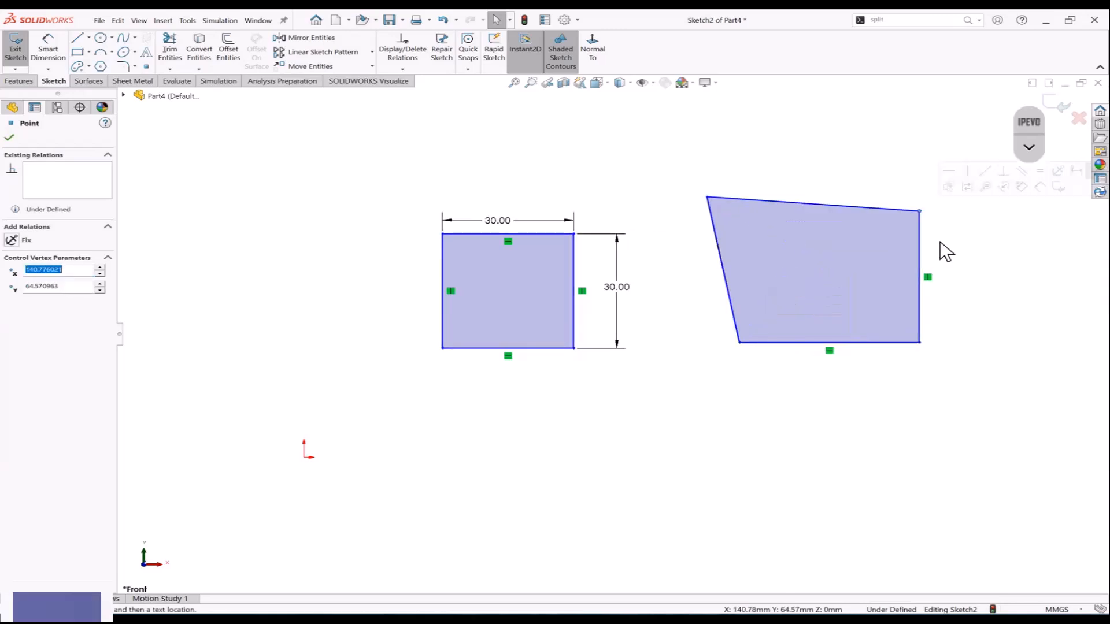
pyautogui.click(948, 294)
# Step: Undo the corner moves on the undimensioned rectangle
pyautogui.hotkey('ctrl', 'z')
pyautogui.hotkey('ctrl', 'z')
pyautogui.hotkey('ctrl', 'z')
pyautogui.hotkey('ctrl', 'z')
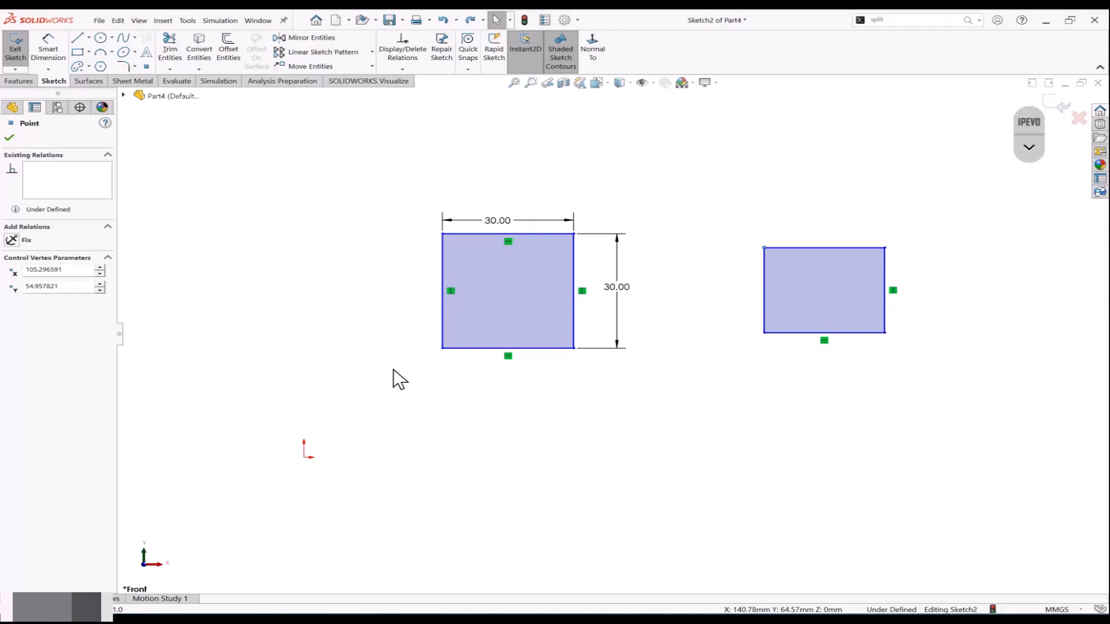
# Step: Dimension the square's lower-left corner 30 mm vertically and 30 mm horizontally from the origin
pyautogui.press('z')
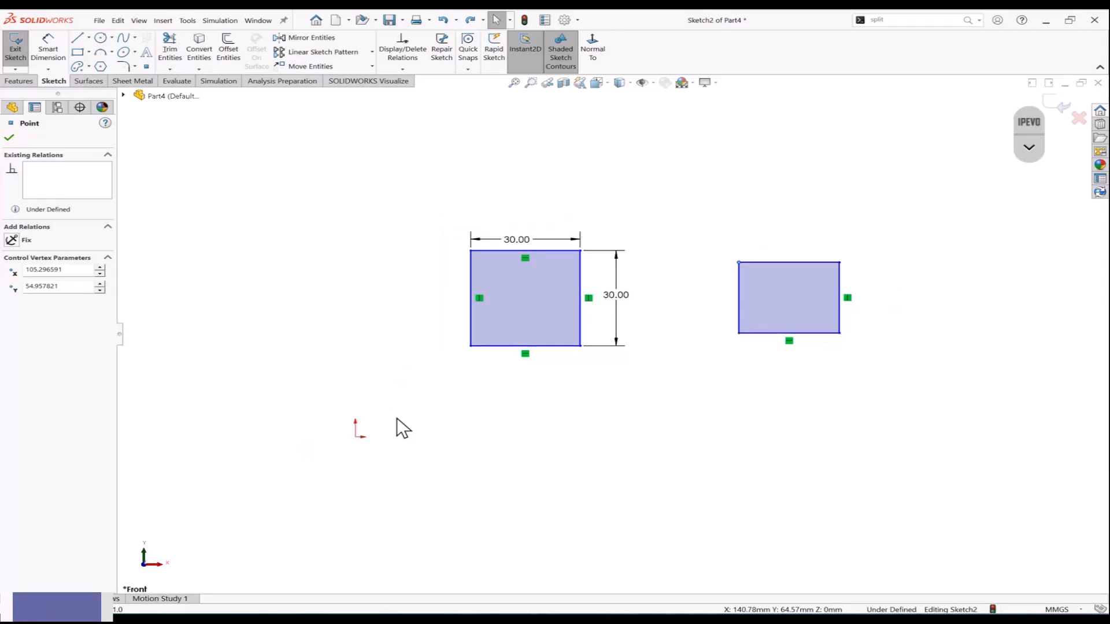
pyautogui.click(48, 49)
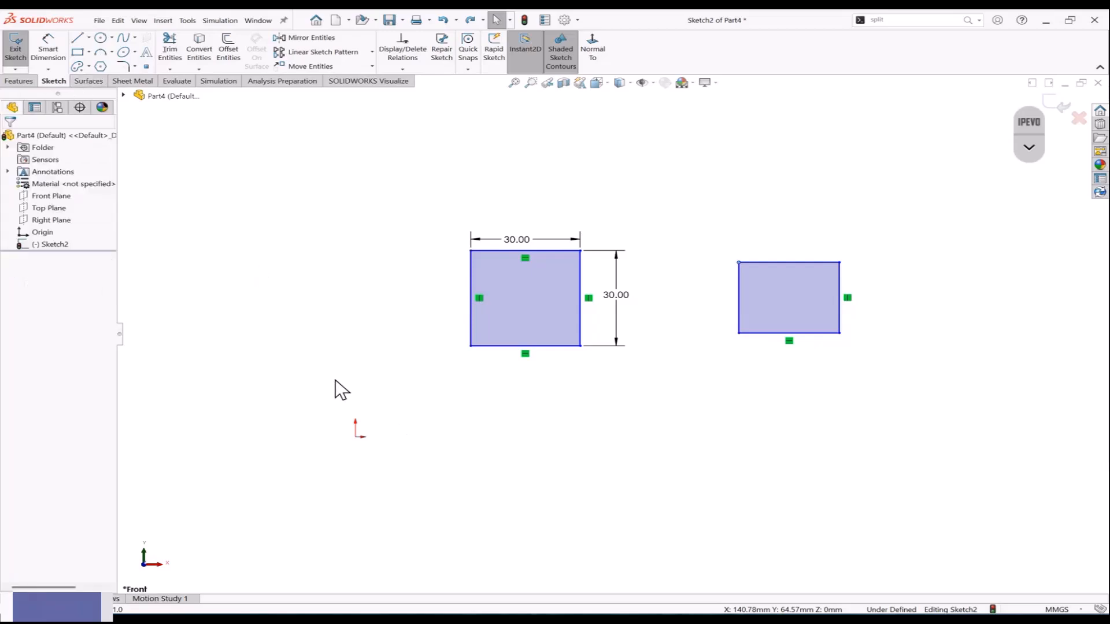
pyautogui.click(356, 436)
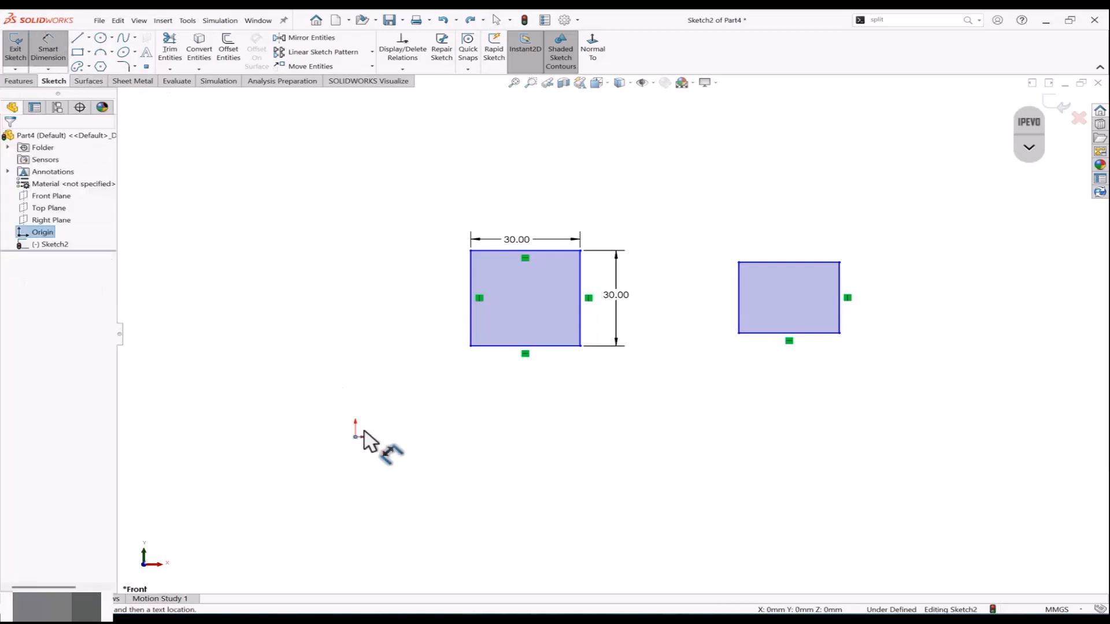
pyautogui.click(470, 346)
pyautogui.click(389, 389)
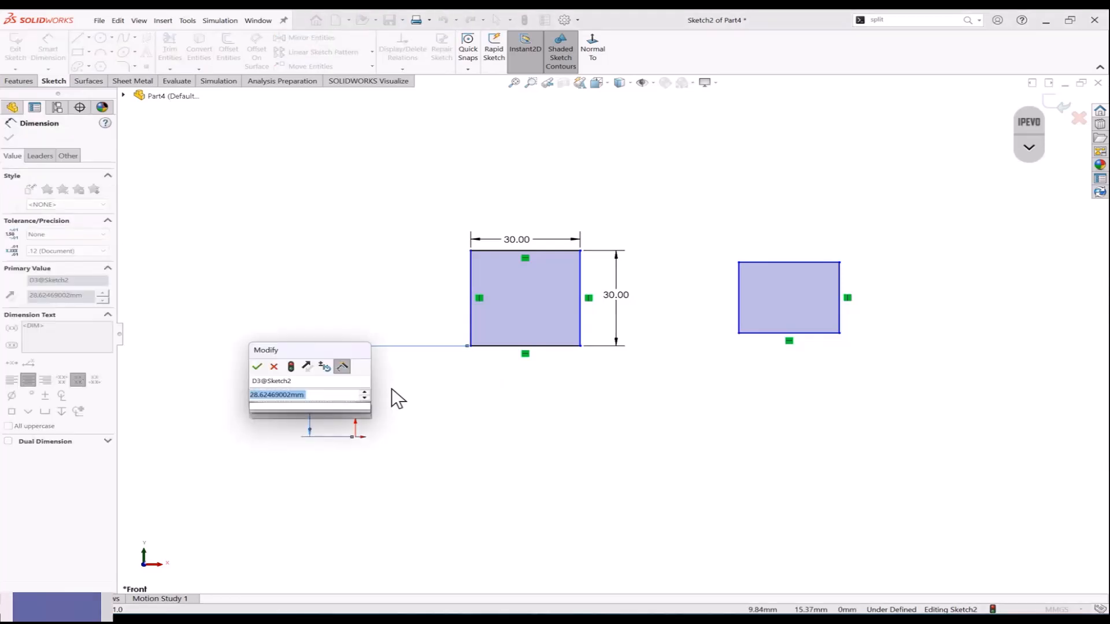
pyautogui.press('Return')
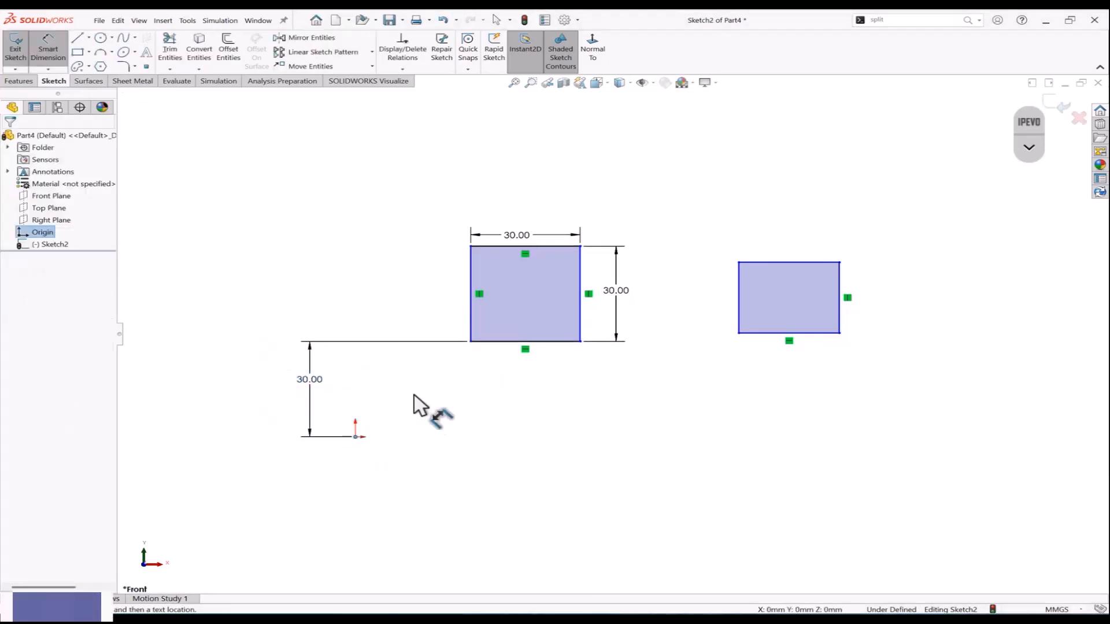
pyautogui.click(469, 342)
pyautogui.click(410, 467)
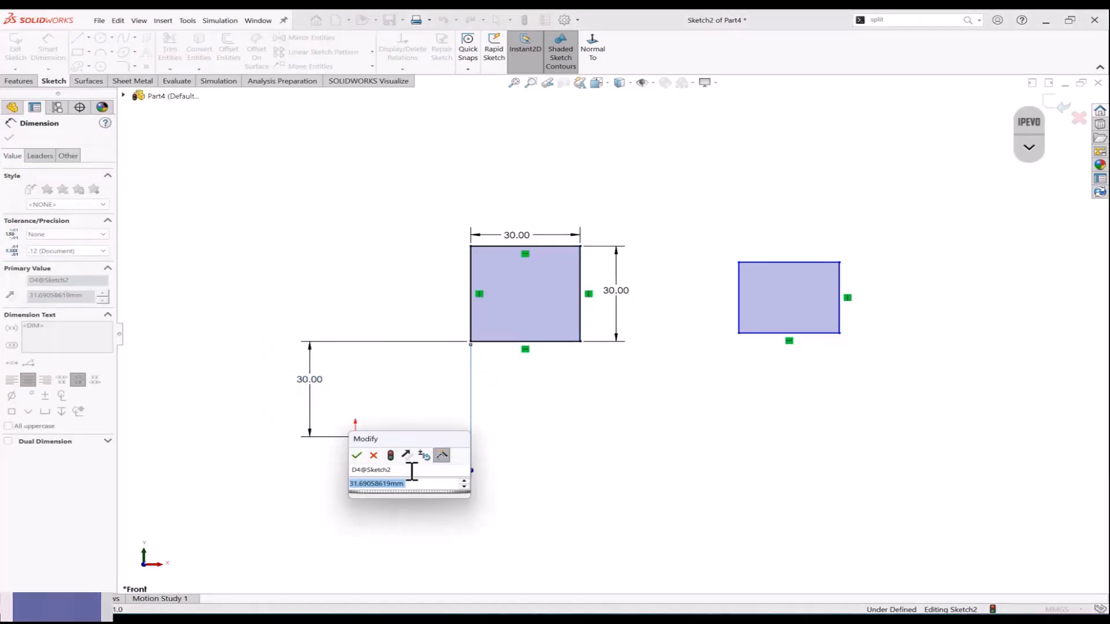
pyautogui.press('Return')
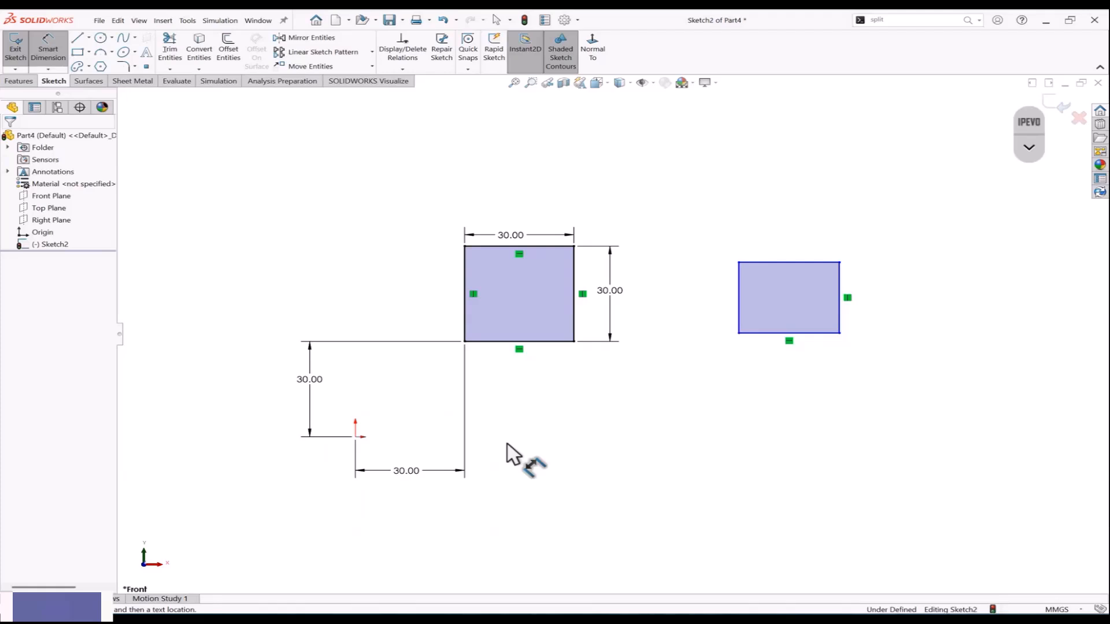
# Step: Sketch a circle of about 5.75 mm radius near the centre of the dimensioned square
pyautogui.click(101, 37)
pyautogui.moveTo(519, 292); pyautogui.dragTo(526, 312)
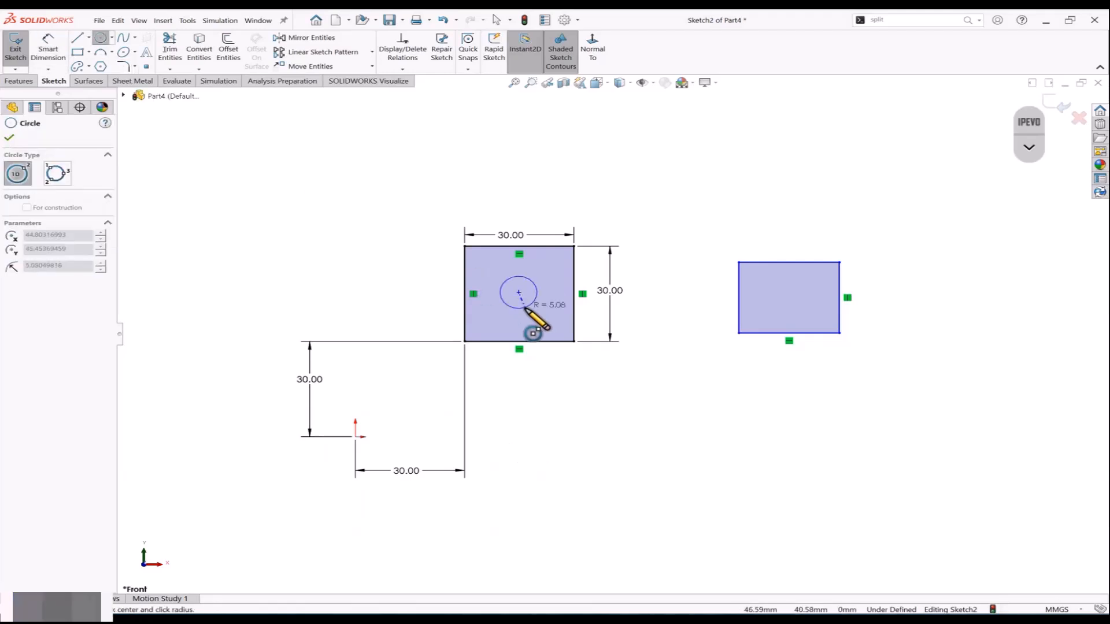
pyautogui.press('Escape')
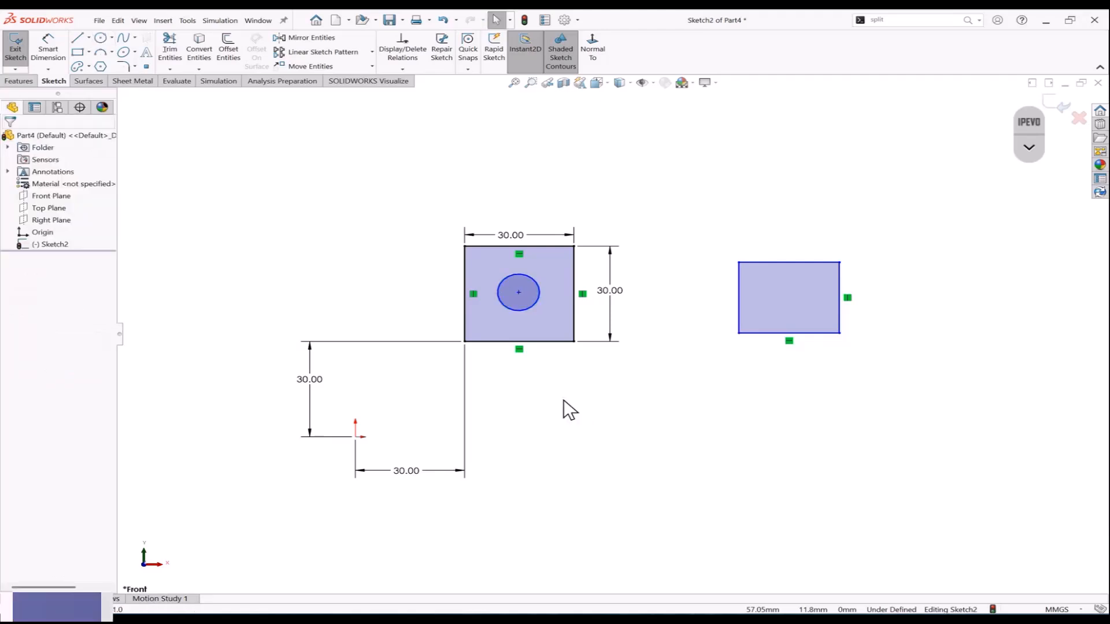
# Step: Dimension the circle's centre 15 mm from the square's left edge
pyautogui.click(48, 51)
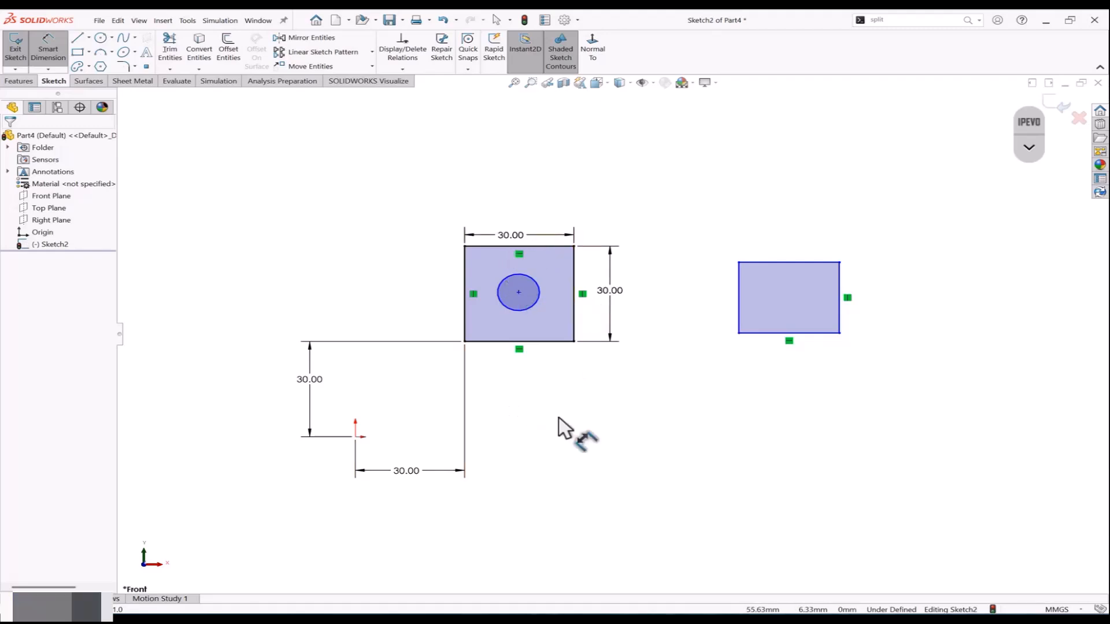
pyautogui.click(519, 292)
pyautogui.click(465, 290)
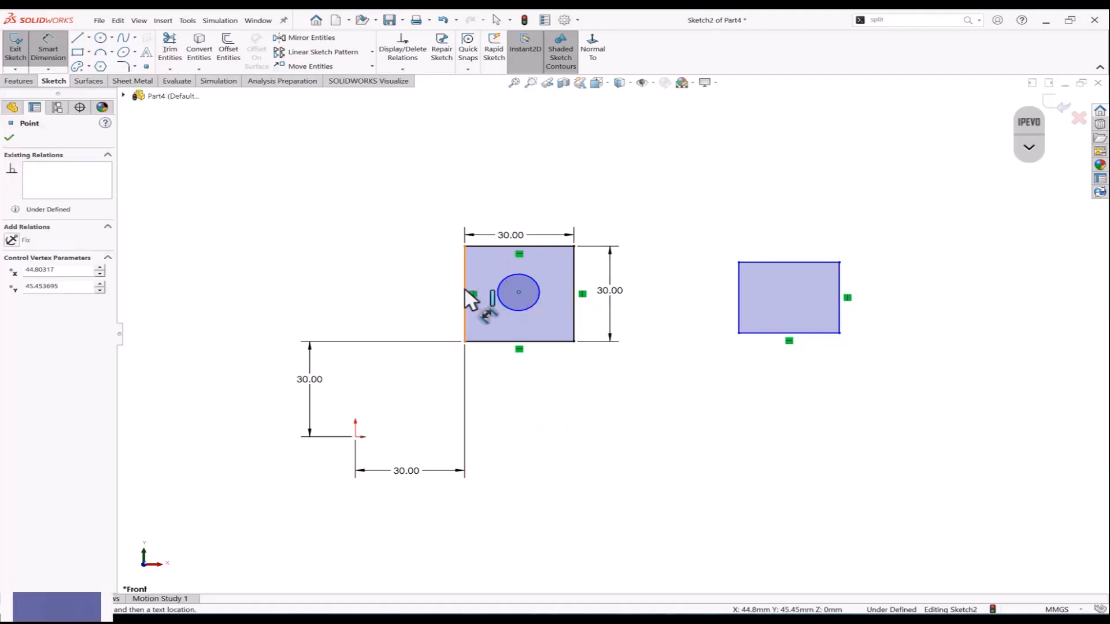
pyautogui.click(503, 392)
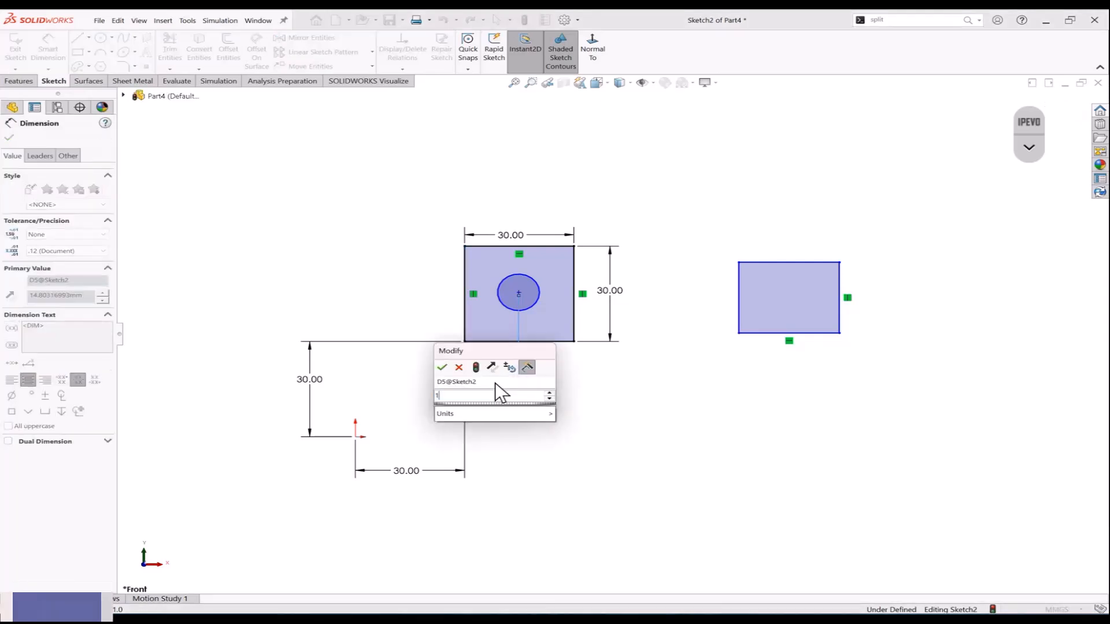
pyautogui.write('15')
pyautogui.press('Return')
pyautogui.click(520, 384)
# Step: Dimension the circle's centre 15 mm above the square's bottom edge
pyautogui.click(548, 342)
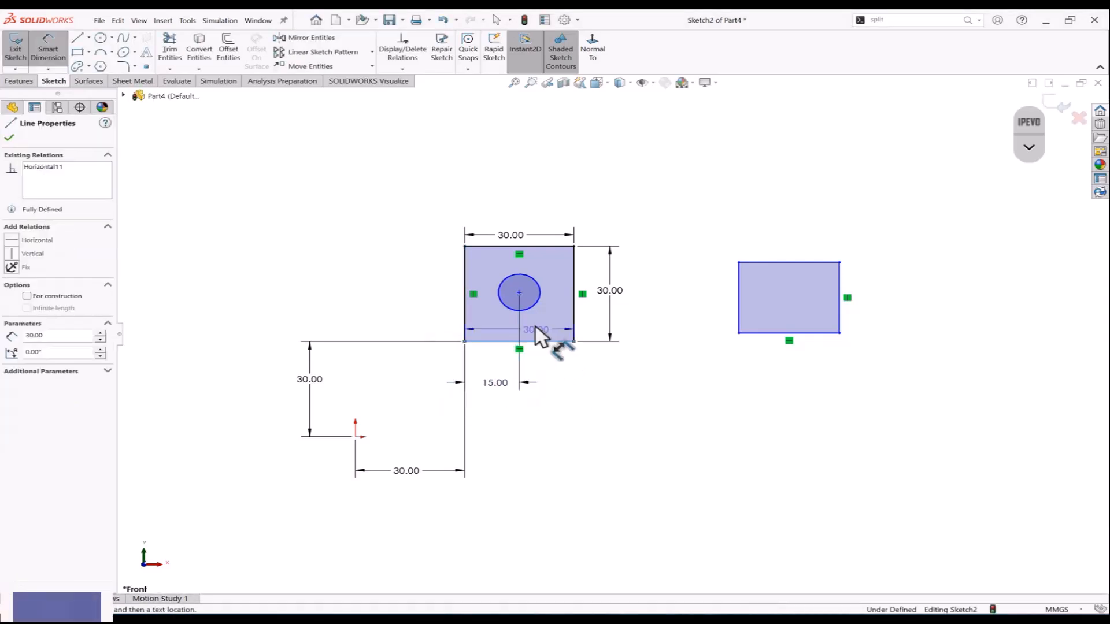
pyautogui.click(522, 291)
pyautogui.click(548, 316)
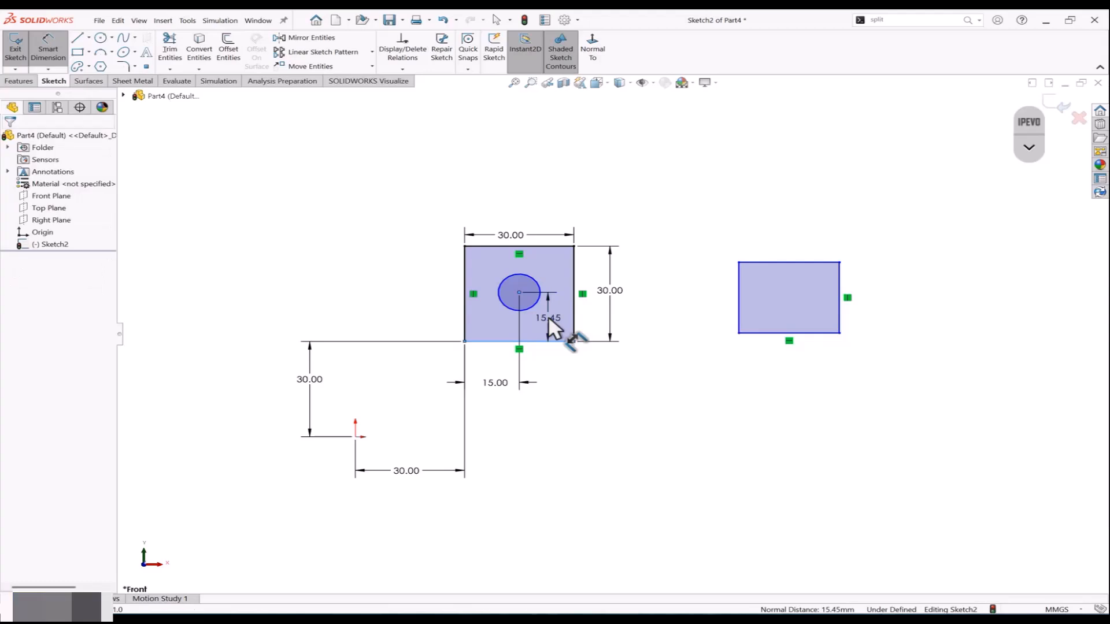
pyautogui.write('15')
pyautogui.press('Return')
pyautogui.click(589, 433)
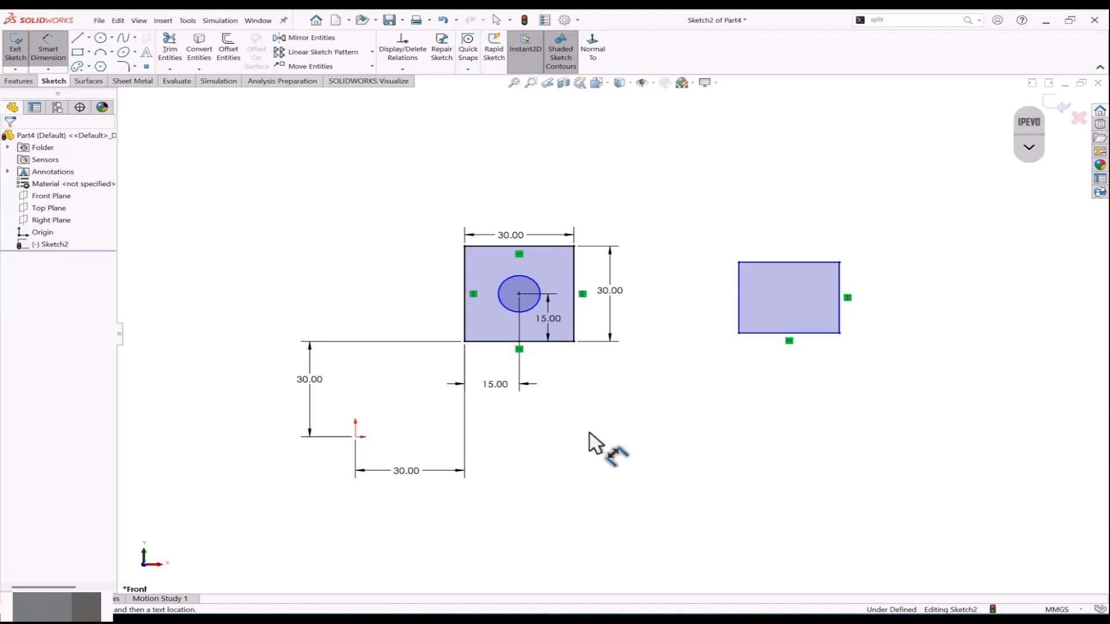
# Step: Dimension the circle's diameter as 12 mm
pyautogui.click(536, 306)
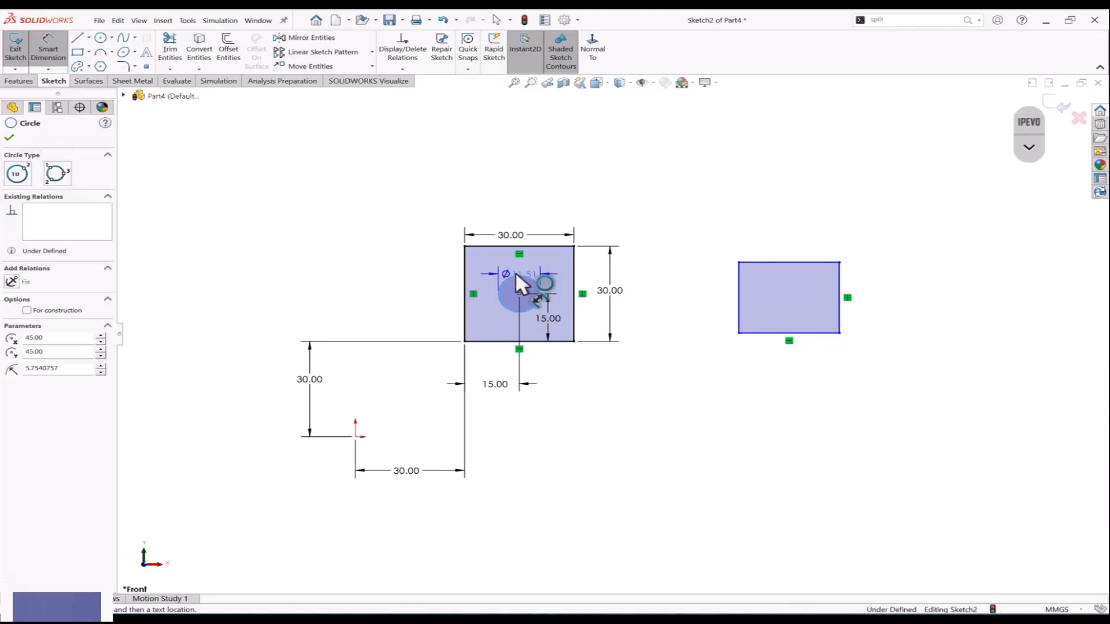
pyautogui.click(436, 296)
pyautogui.write('12')
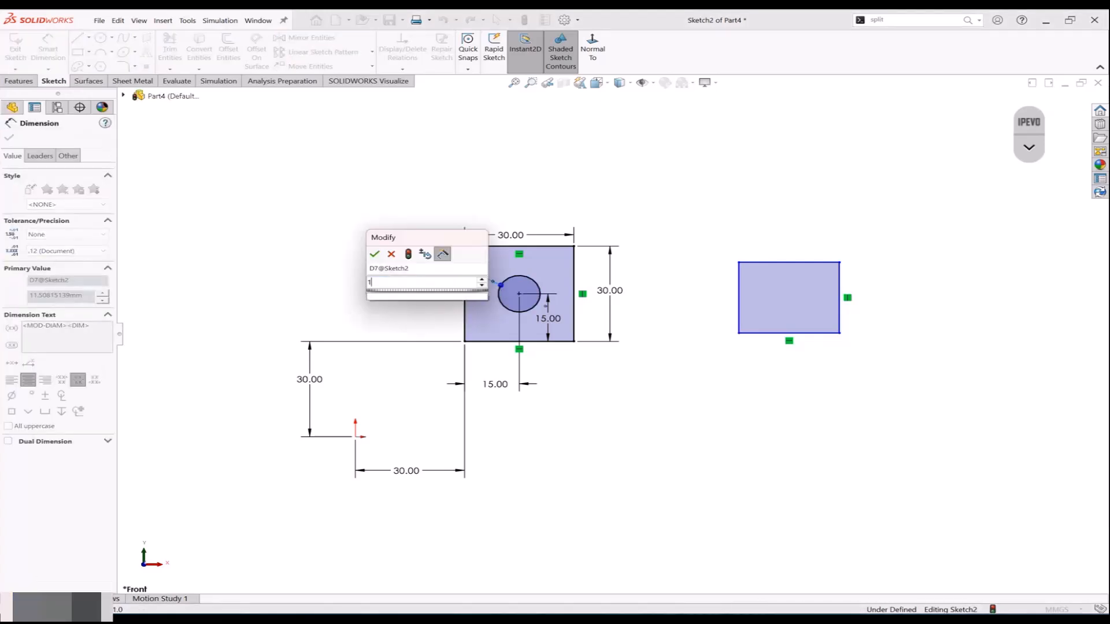
pyautogui.press('Return')
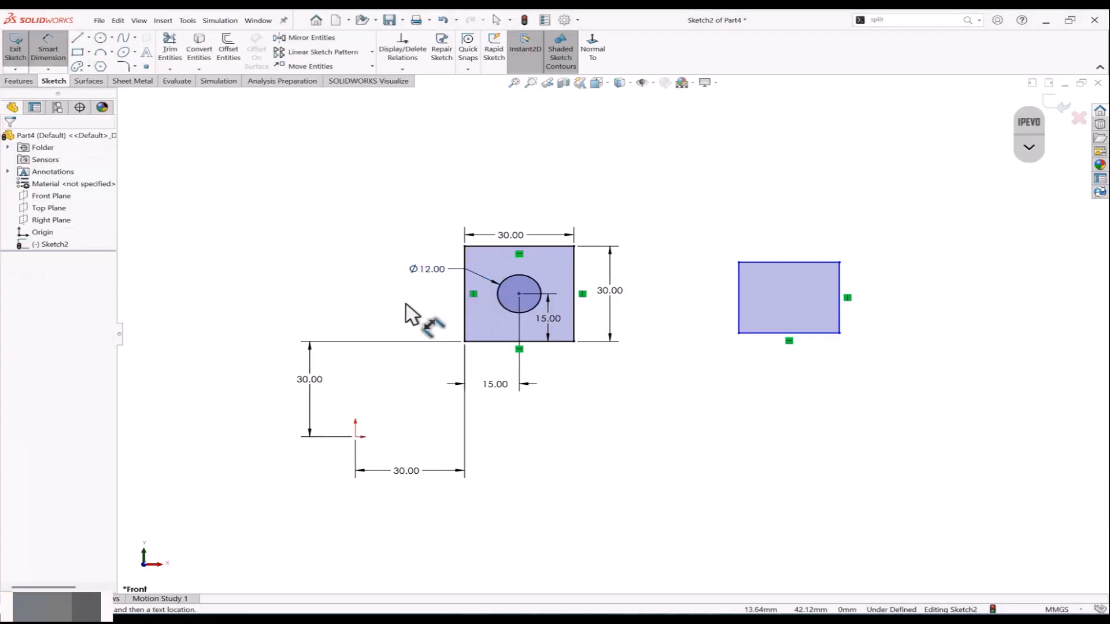
# Step: Delete the vertical and horizontal 30 mm dimensions that locate the square from the origin
pyautogui.click(294, 382)
pyautogui.press('Delete')
pyautogui.moveTo(511, 456); pyautogui.dragTo(390, 504)
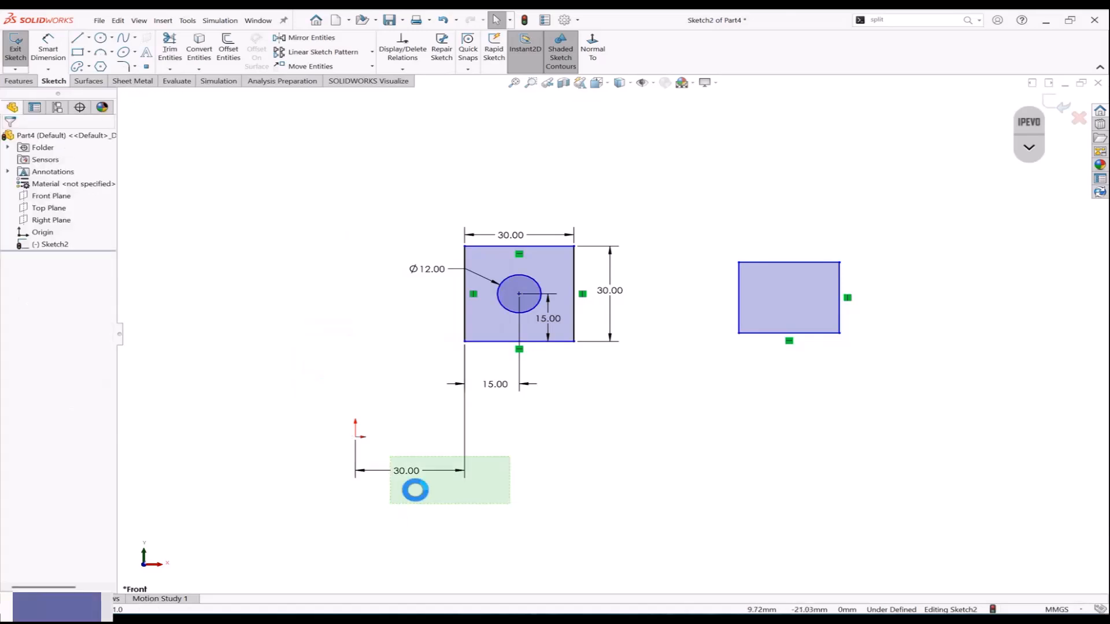
pyautogui.press('Delete')
# Step: Mark the origin and its vertical and horizontal directions with red strokes in the IPEVO annotation overlay, and leave drawing mode
pyautogui.click(1029, 147)
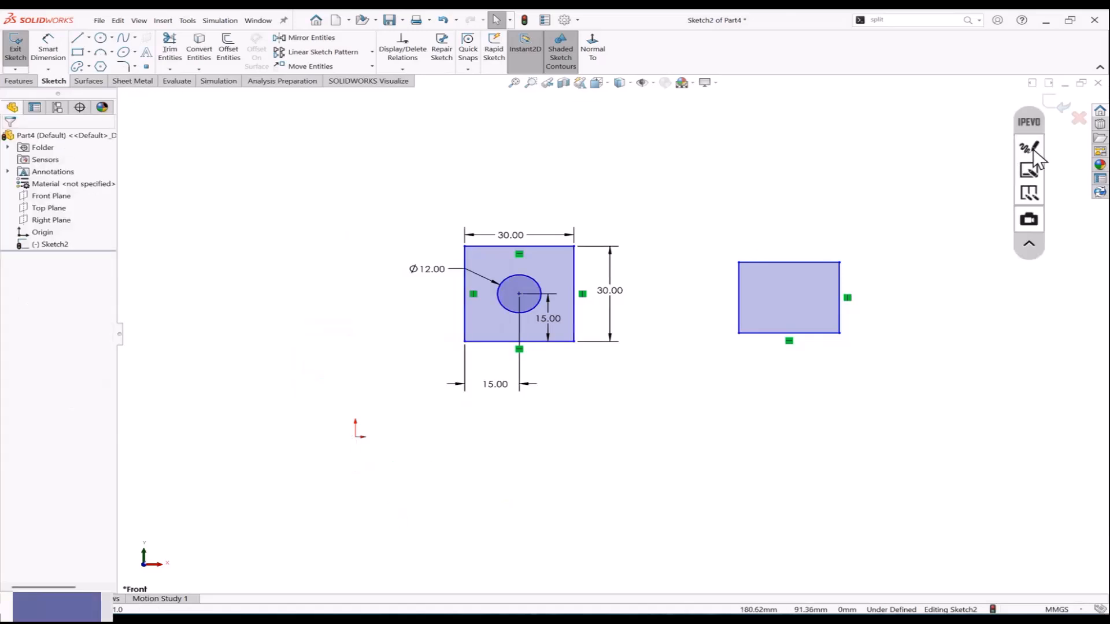
pyautogui.click(1030, 152)
pyautogui.click(1030, 373)
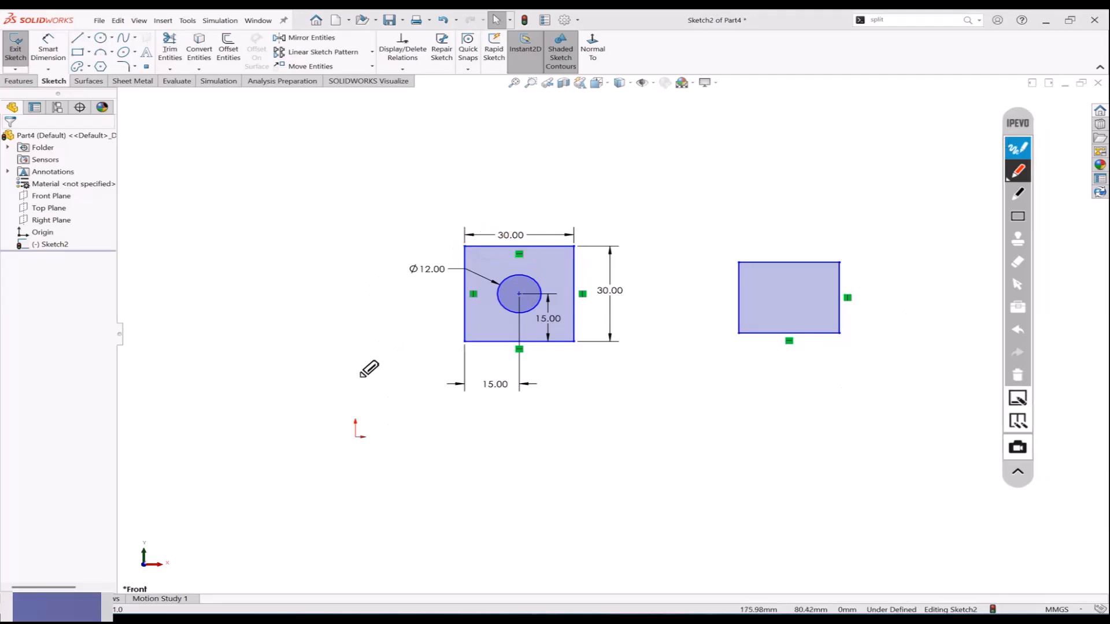
pyautogui.moveTo(353, 425); pyautogui.dragTo(354, 346)
pyautogui.moveTo(369, 436); pyautogui.dragTo(444, 433)
pyautogui.moveTo(352, 437); pyautogui.dragTo(359, 432)
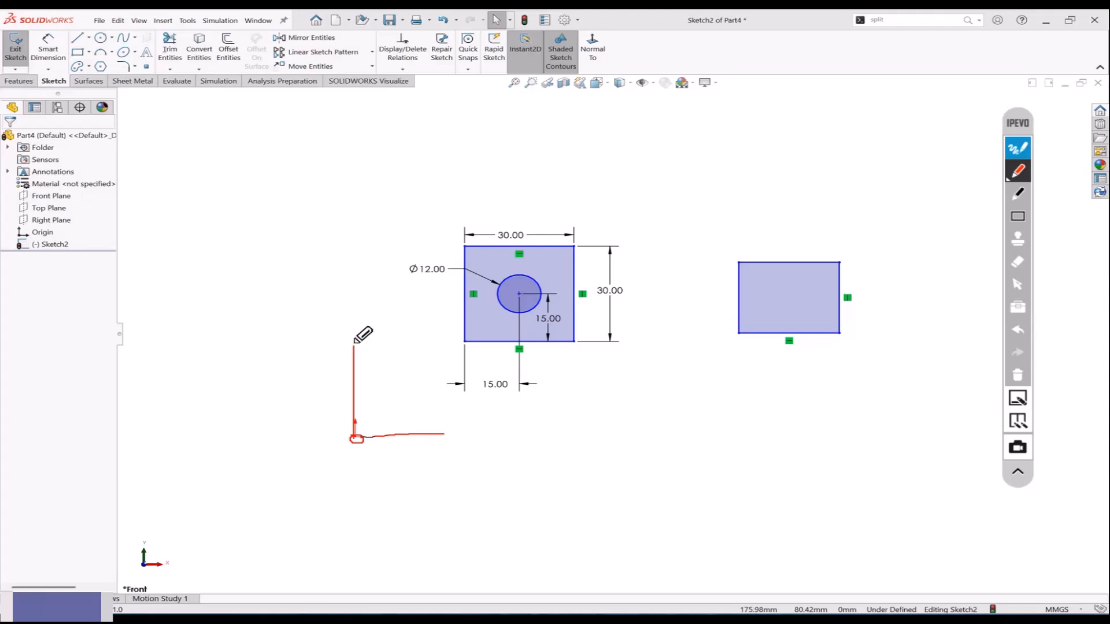
pyautogui.moveTo(349, 346); pyautogui.dragTo(364, 345)
pyautogui.click(1019, 165)
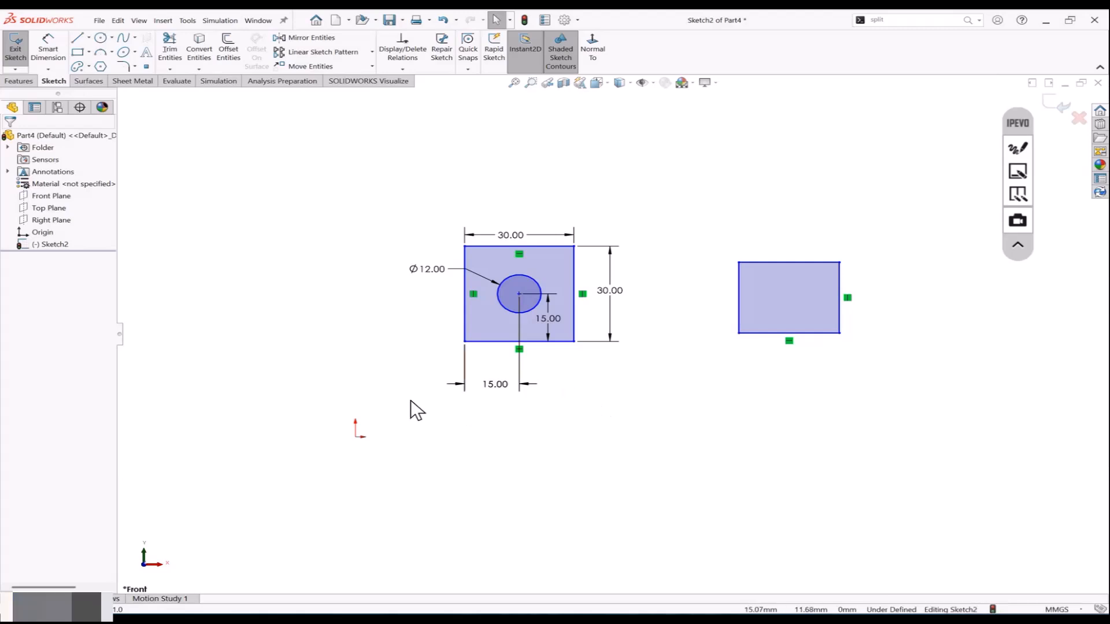
# Step: Add a Vertical relation between the square's lower-left corner and the origin, and test the square's movement by its left and bottom edges
pyautogui.click(465, 342)
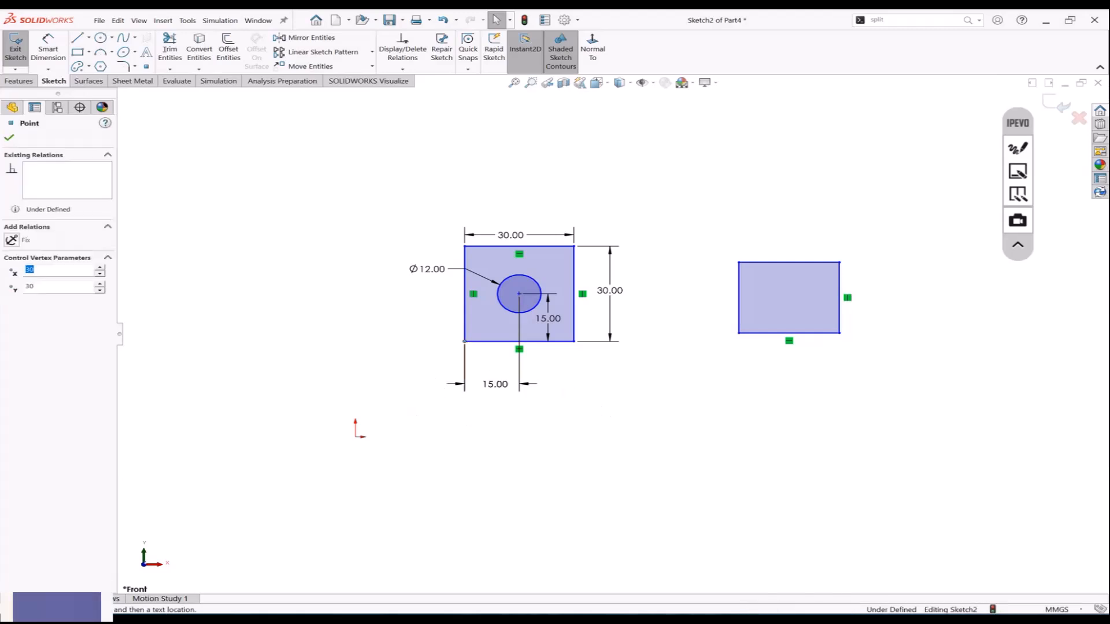
pyautogui.keyDown('ctrl'); pyautogui.click(356, 437); pyautogui.keyUp('ctrl')
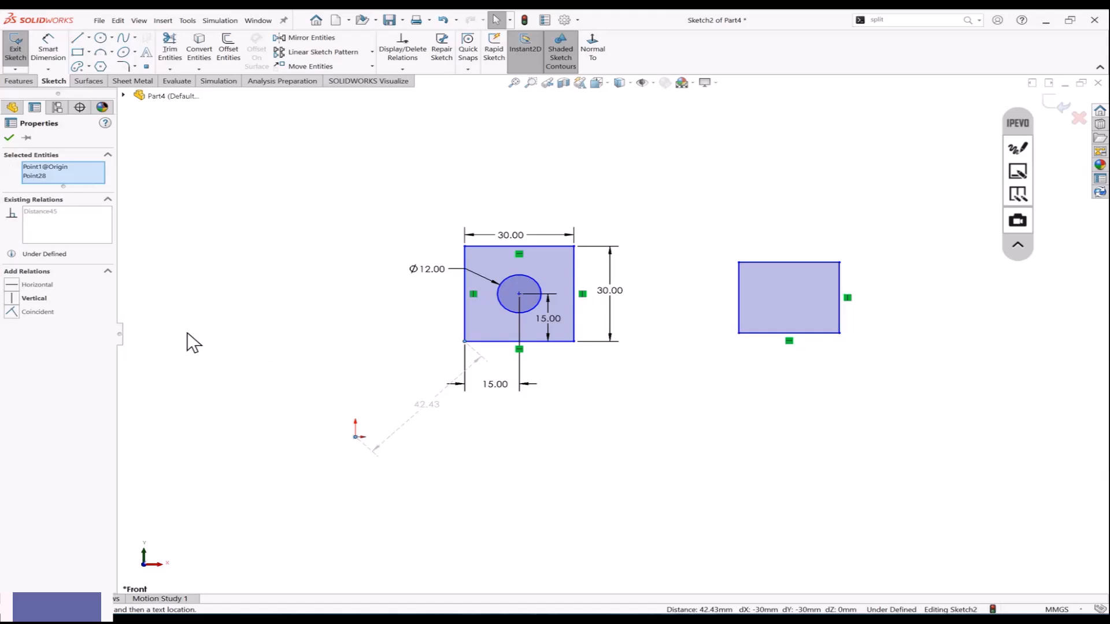
pyautogui.click(18, 311)
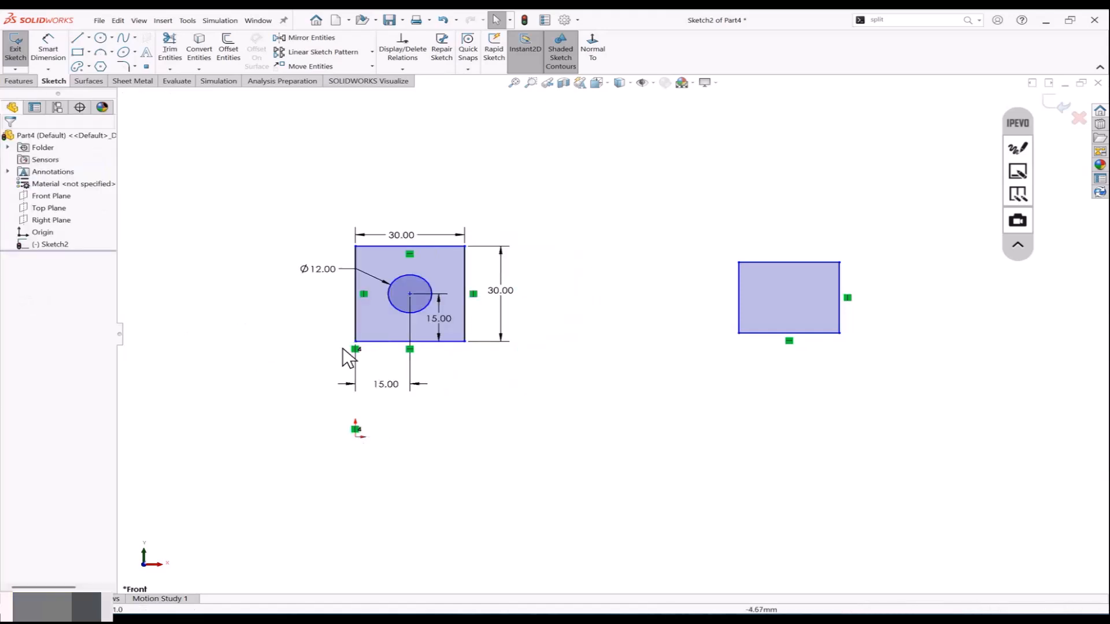
pyautogui.click(356, 313)
pyautogui.click(372, 342)
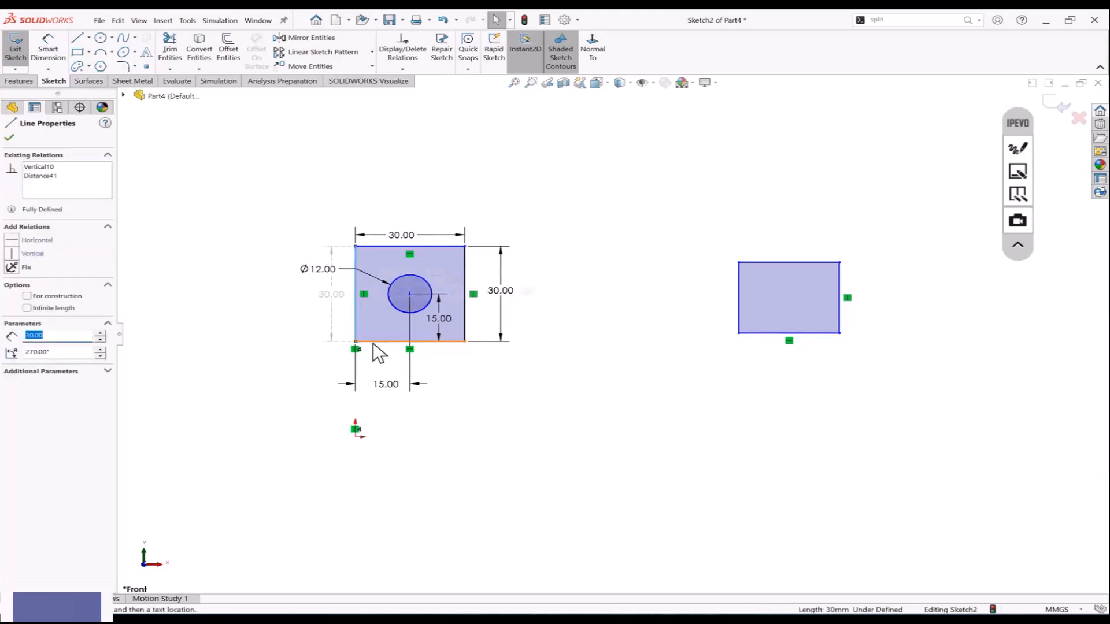
pyautogui.click(525, 433)
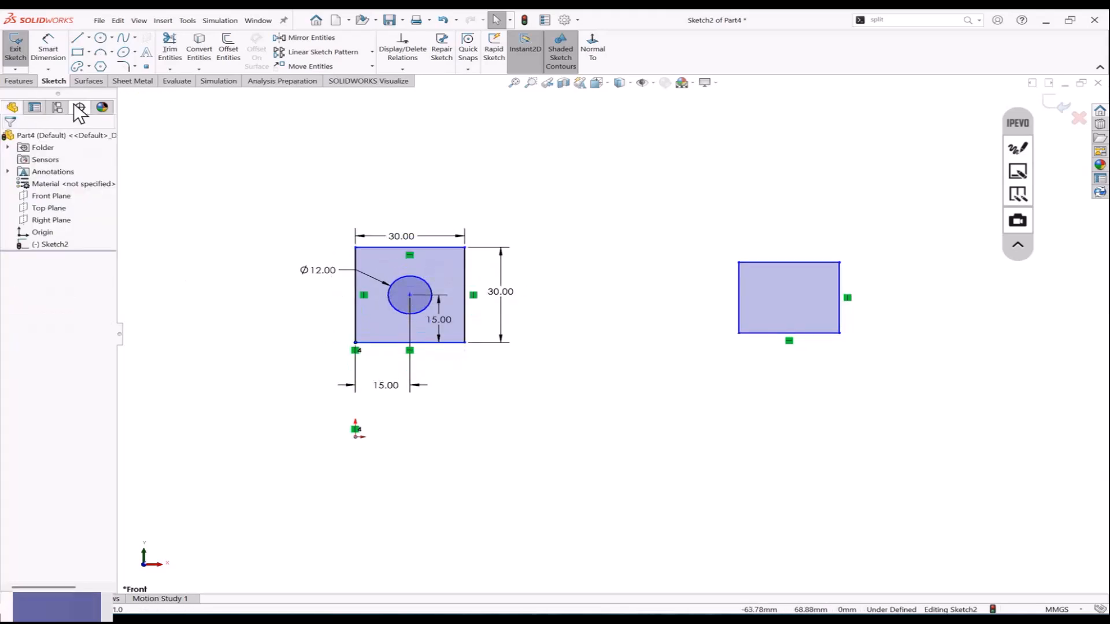
# Step: Dimension the vertical distance from the origin to the square's lower-left corner as 30 mm
pyautogui.click(48, 52)
pyautogui.click(356, 437)
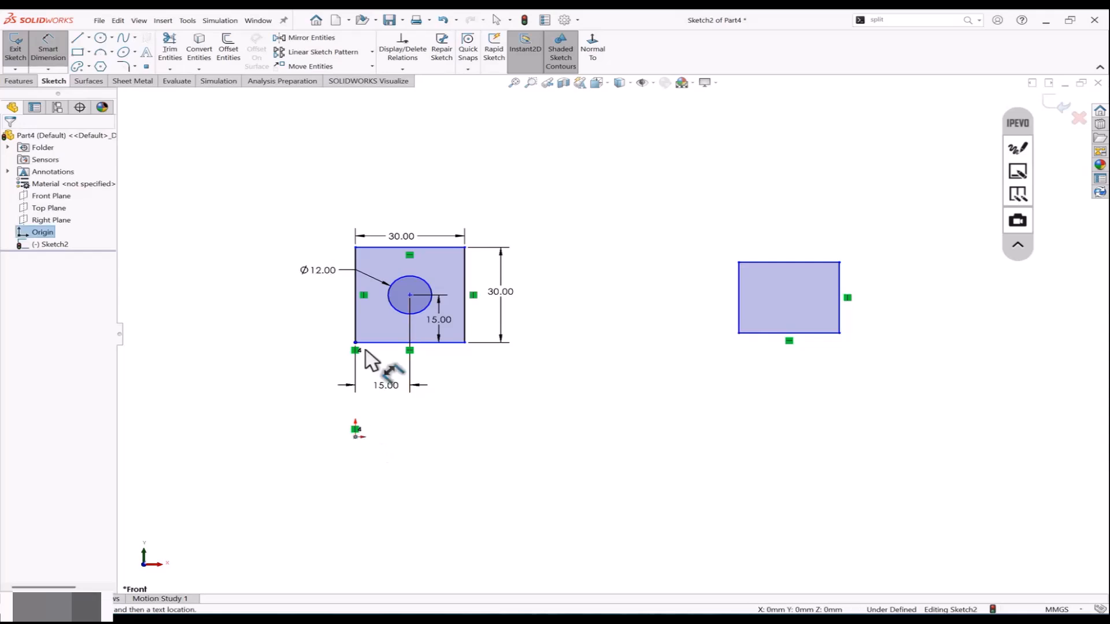
pyautogui.click(355, 343)
pyautogui.click(295, 383)
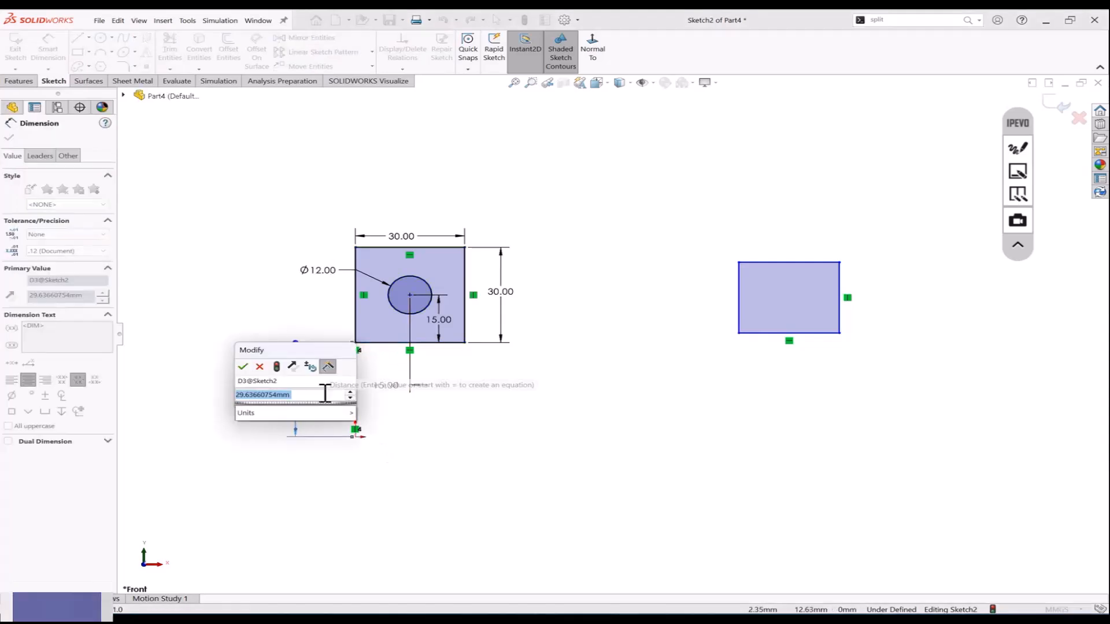
pyautogui.write('30')
pyautogui.press('Return')
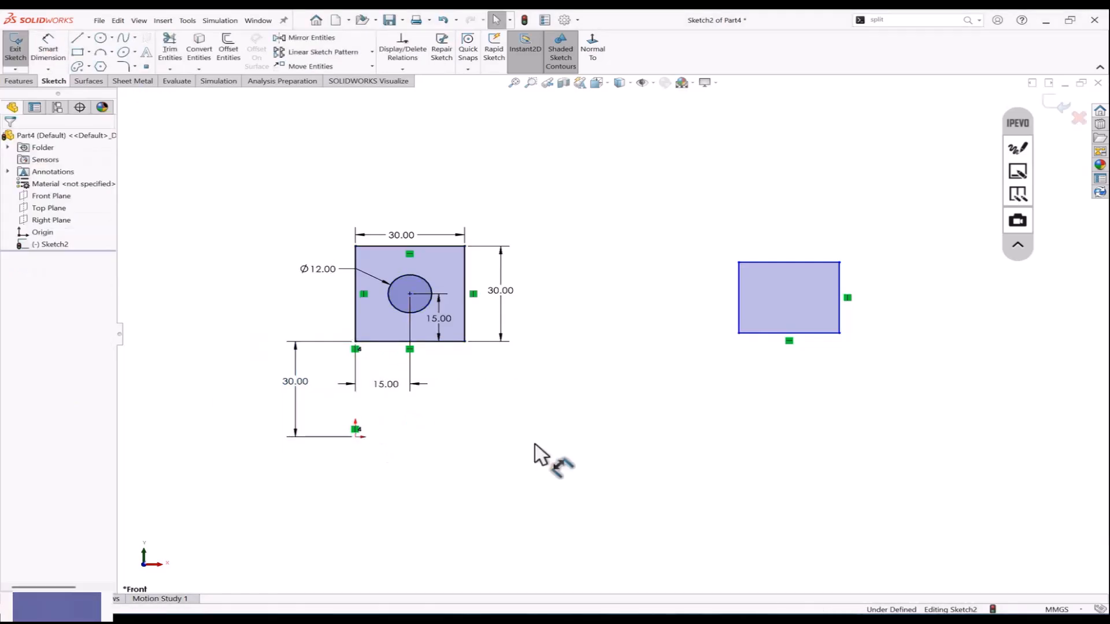
# Step: Delete the square's 30 mm vertical origin dimension and try to align its lower-left corner with the origin using a relation
pyautogui.click(296, 383)
pyautogui.press('Delete')
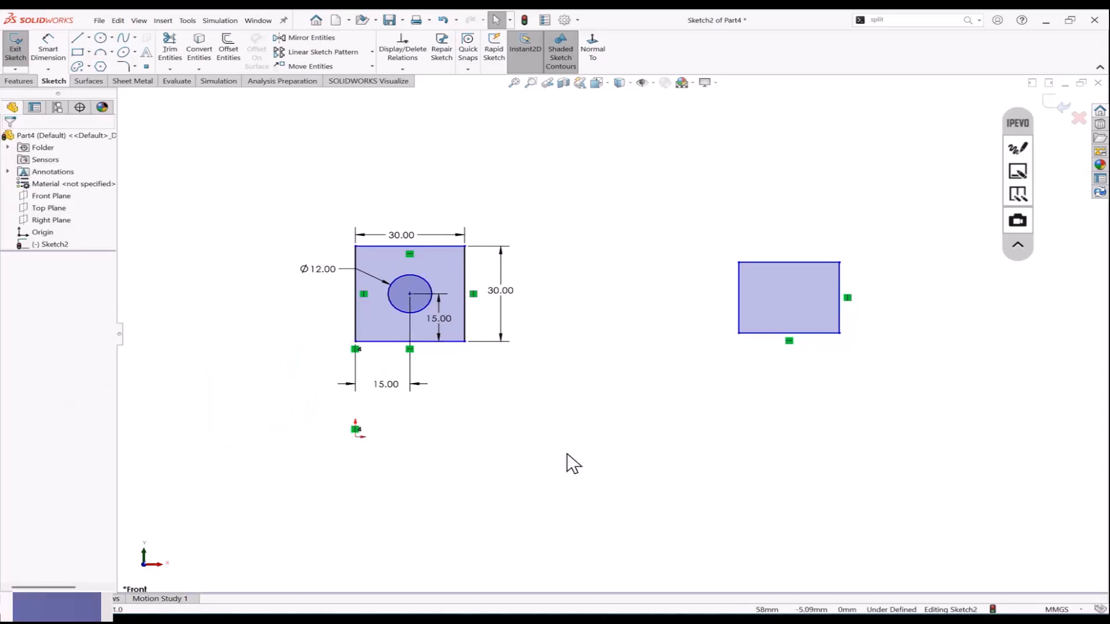
pyautogui.click(355, 342)
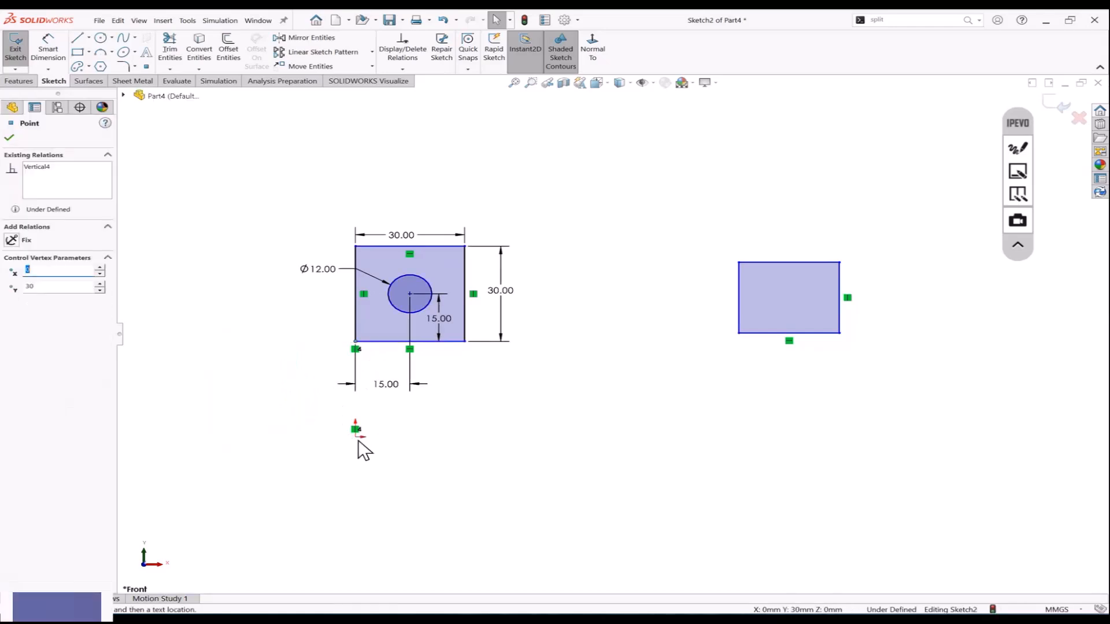
pyautogui.keyDown('ctrl'); pyautogui.click(354, 429); pyautogui.keyUp('ctrl')
pyautogui.click(14, 293)
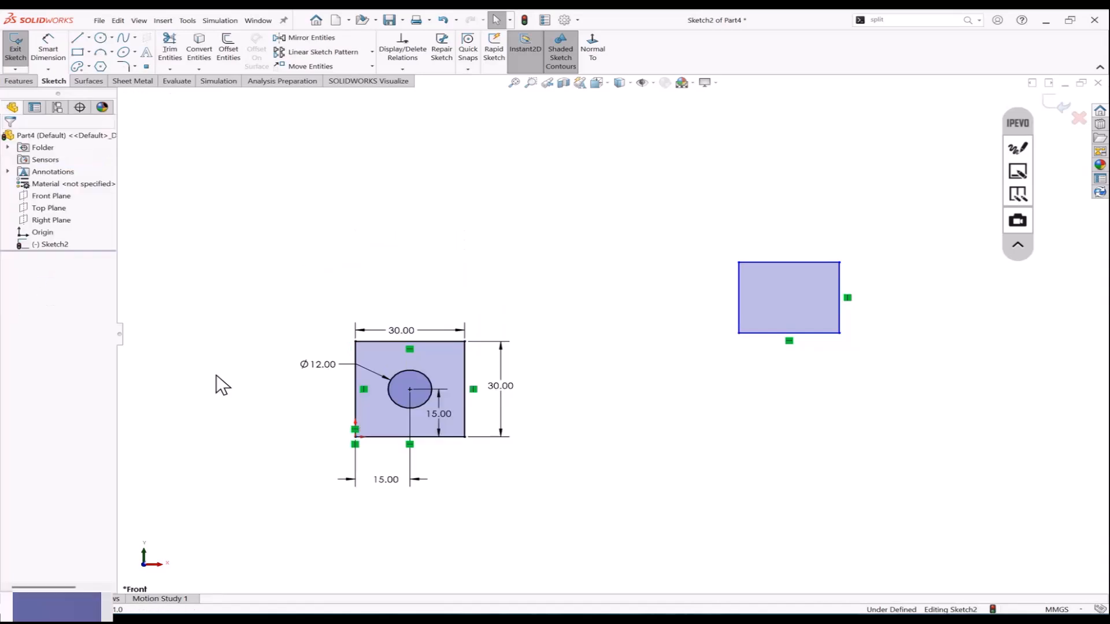
# Step: Undo the corner alignment and the dimension deletion, and set the vertical distance from the origin to the square to 30 mm
pyautogui.hotkey('ctrl', 'z')
pyautogui.hotkey('ctrl', 'z')
pyautogui.hotkey('ctrl', 'z')
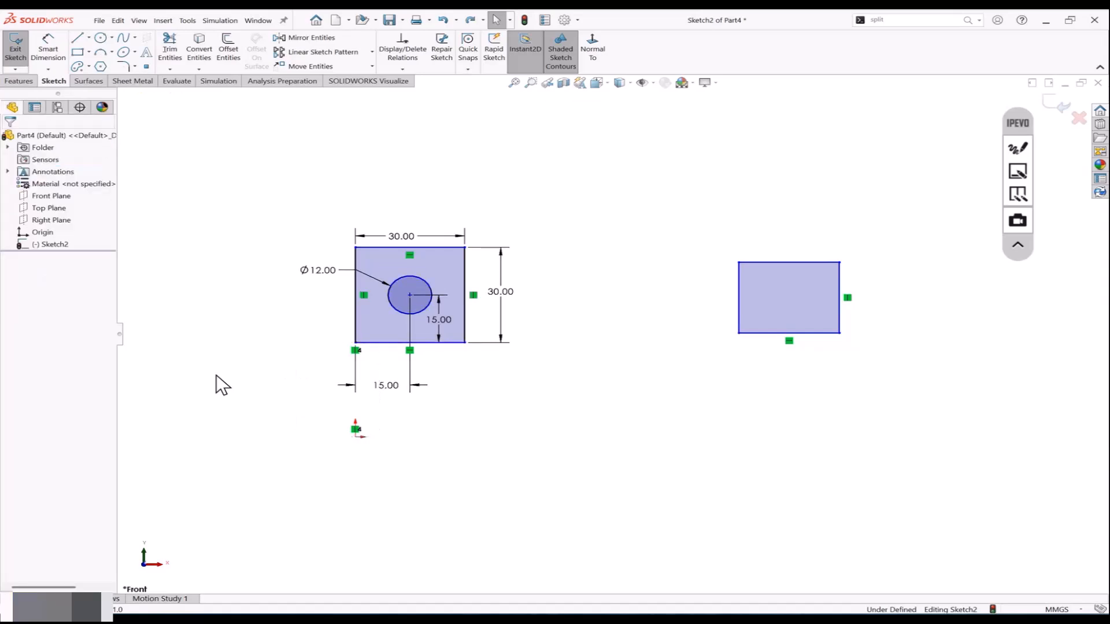
pyautogui.hotkey('ctrl', 'y')
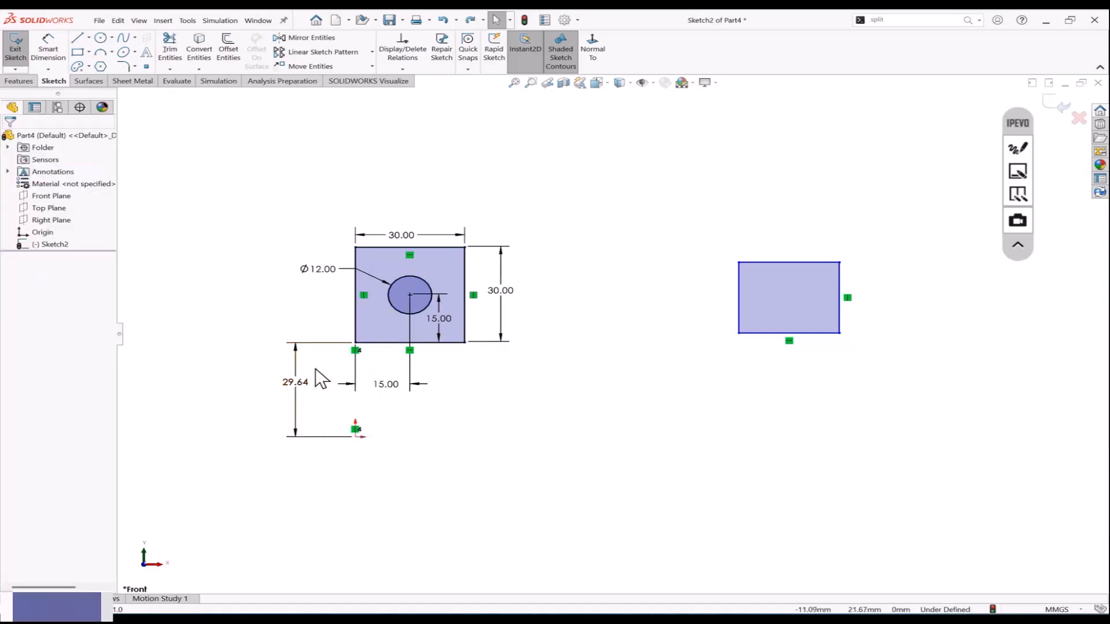
pyautogui.doubleClick(297, 383)
pyautogui.write('30')
pyautogui.press('Return')
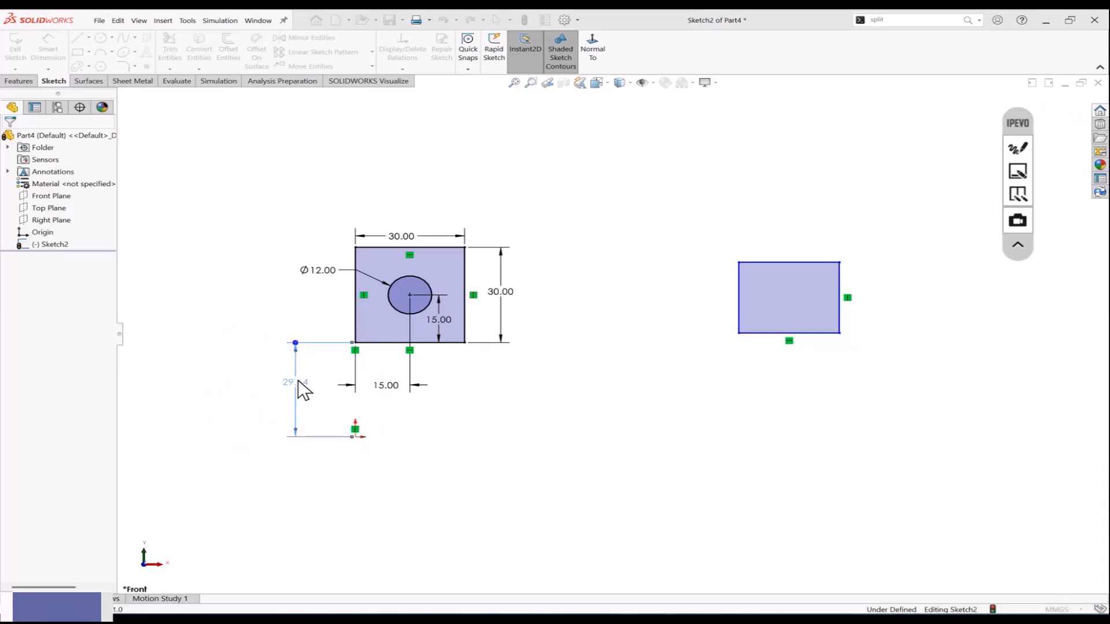
# Step: Delete the two 15 mm dimensions that locate the circle, and move the circle off-centre toward the square's lower-left corner
pyautogui.scroll(-2, 445, 330)
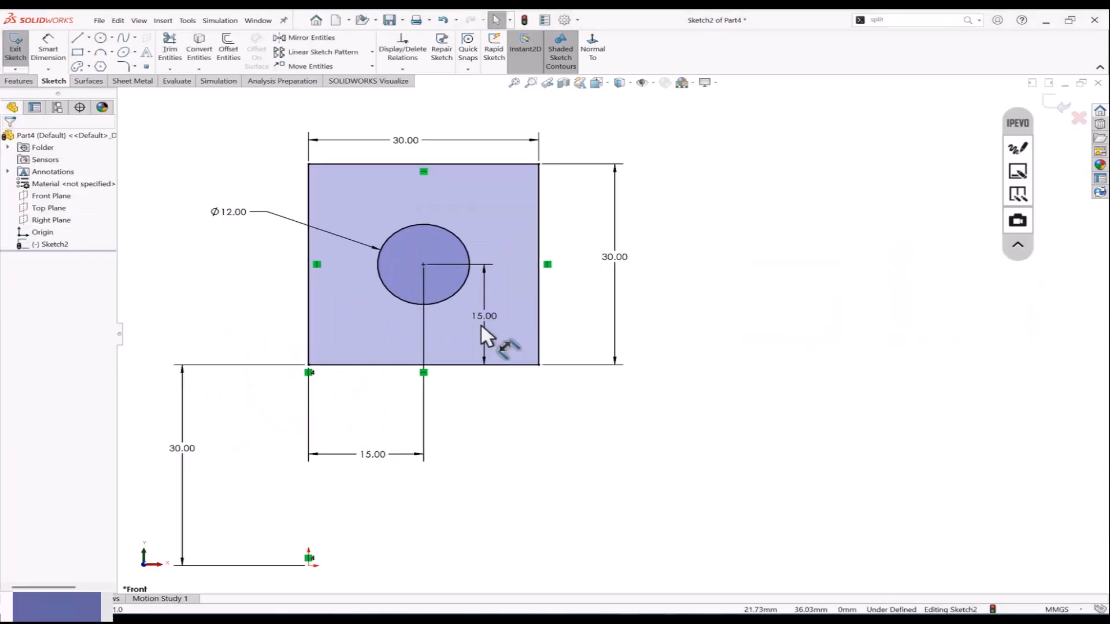
pyautogui.click(470, 347)
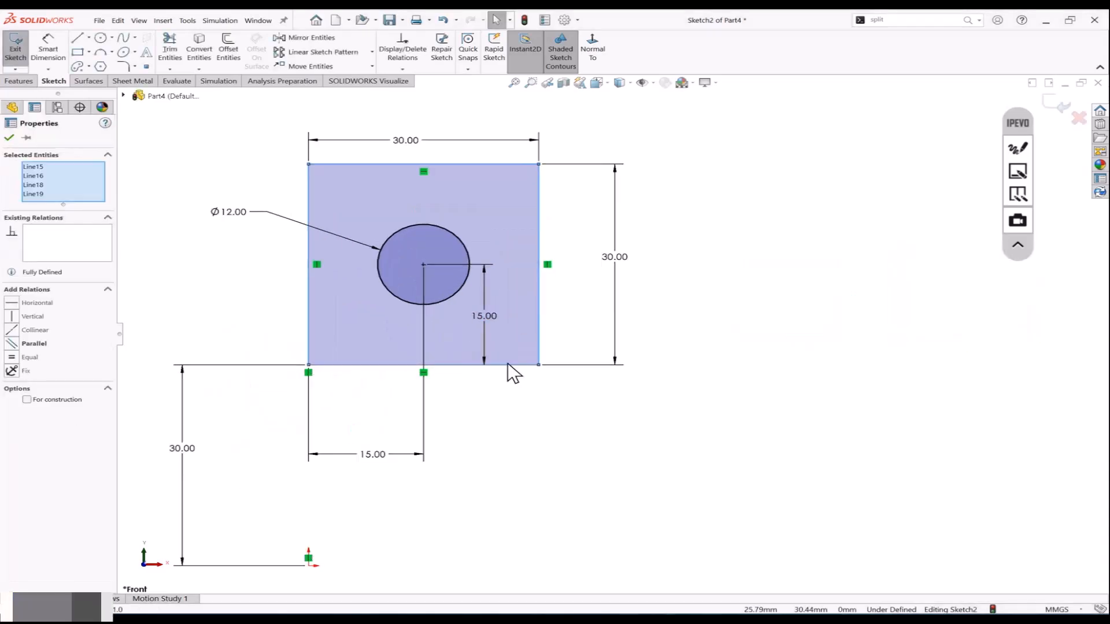
pyautogui.click(490, 393)
pyautogui.click(484, 317)
pyautogui.press('Delete')
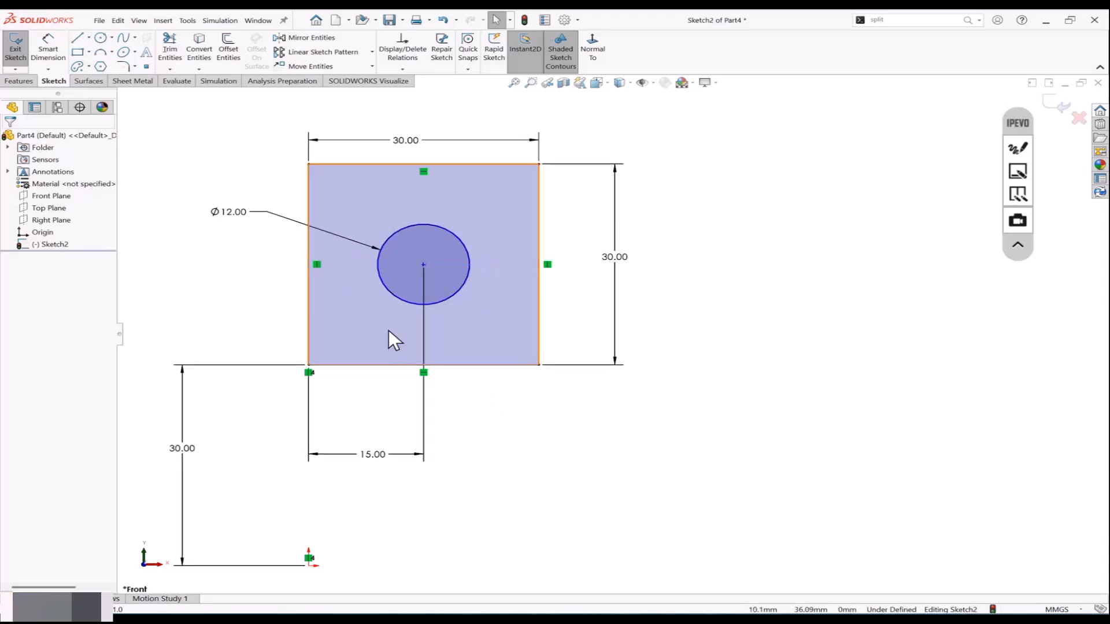
pyautogui.scroll(1, 388, 330)
pyautogui.click(411, 439)
pyautogui.press('Delete')
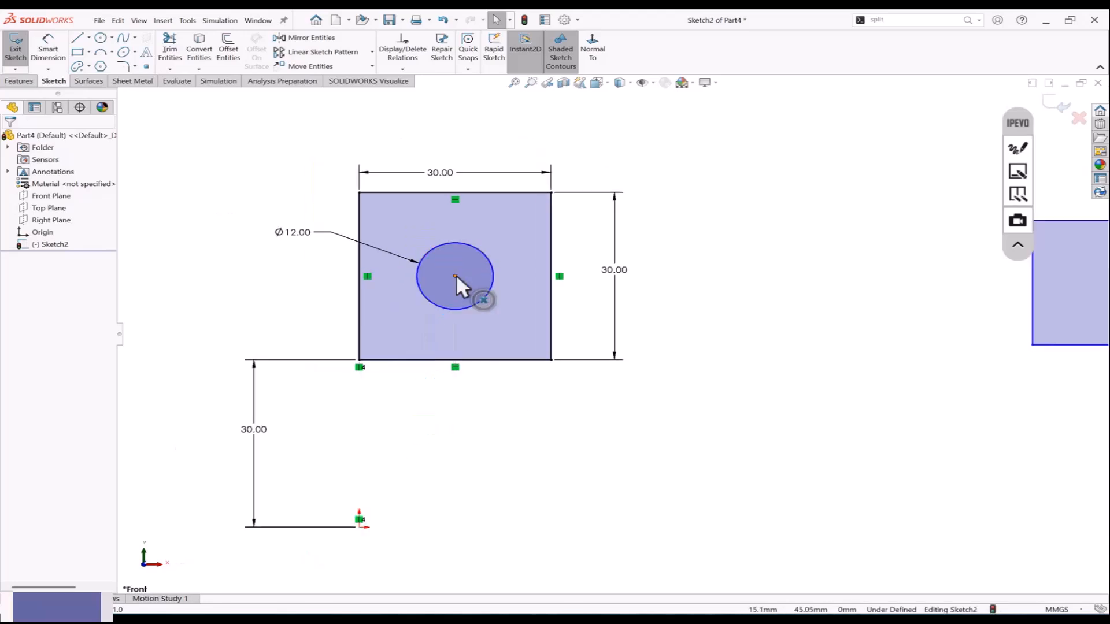
pyautogui.moveTo(461, 285); pyautogui.dragTo(431, 311)
pyautogui.click(467, 428)
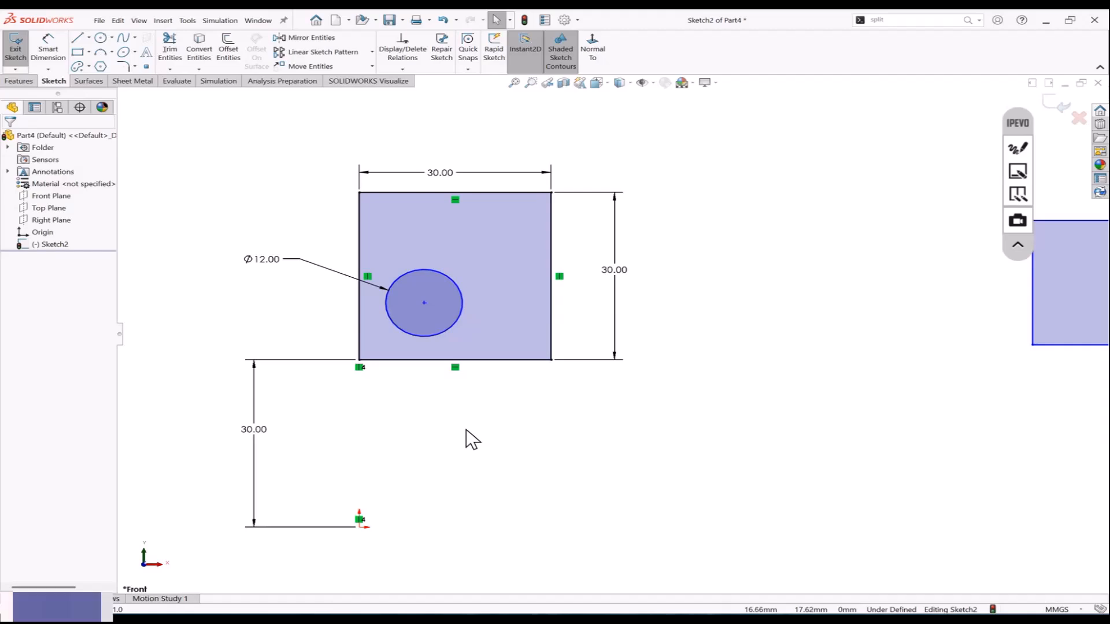
pyautogui.press('z')
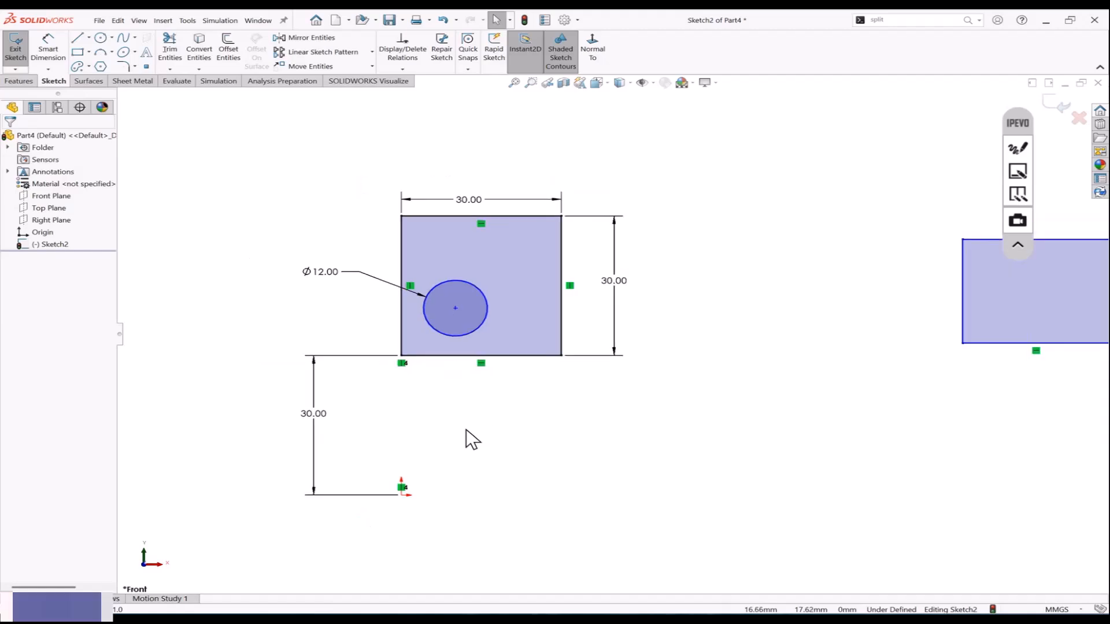
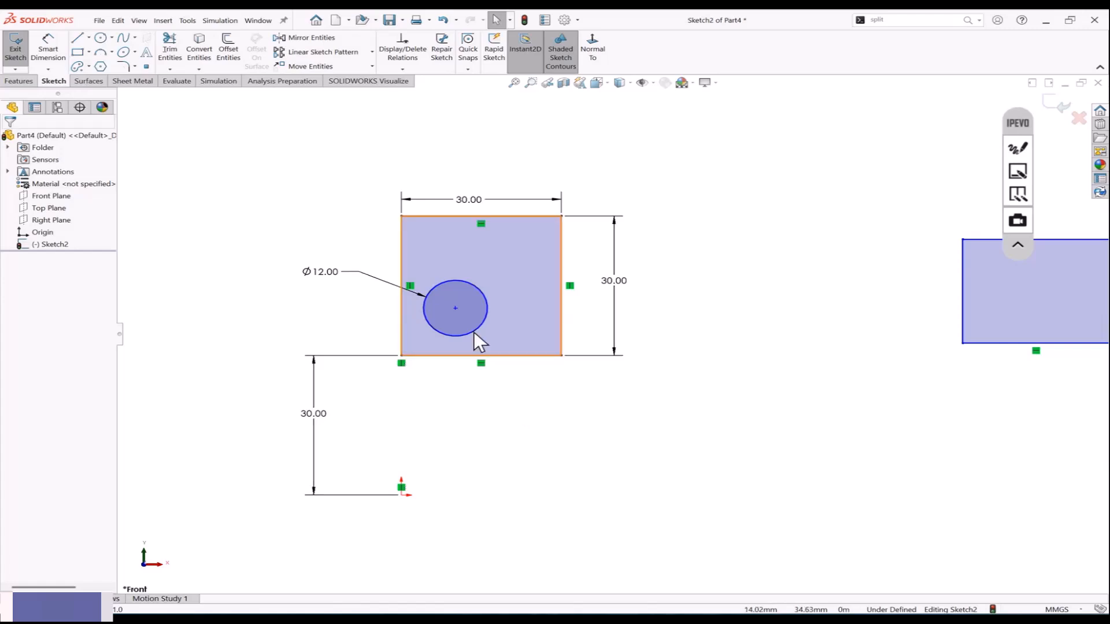
# Step: Add a Horizontal relation between the circle's centre and the midpoint of the square's right edge
pyautogui.click(457, 311)
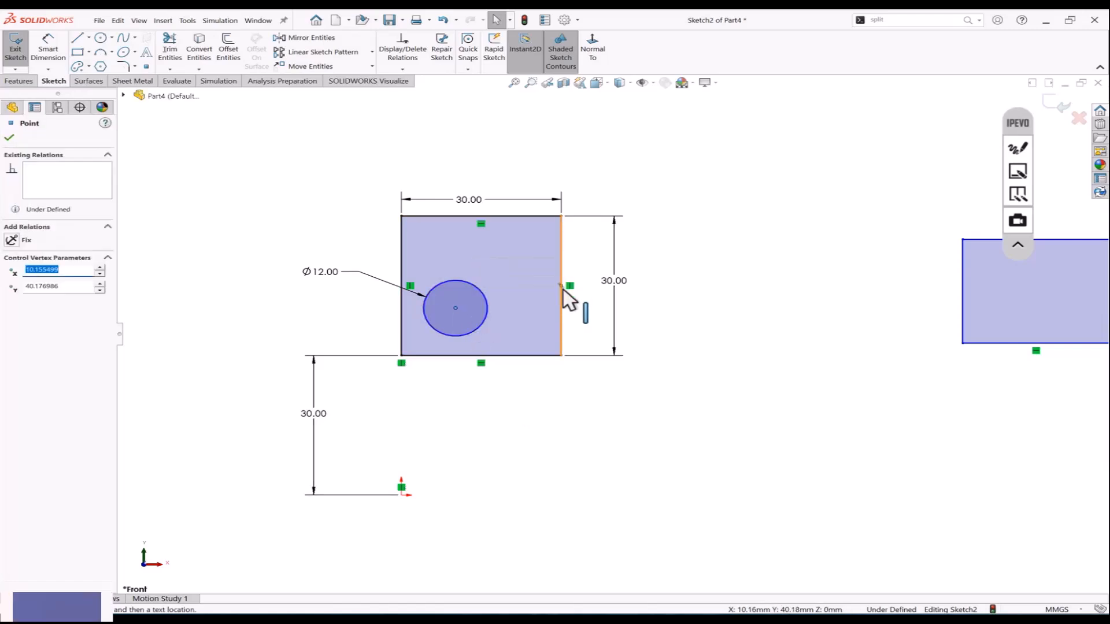
pyautogui.keyDown('ctrl'); pyautogui.click(562, 286); pyautogui.keyUp('ctrl')
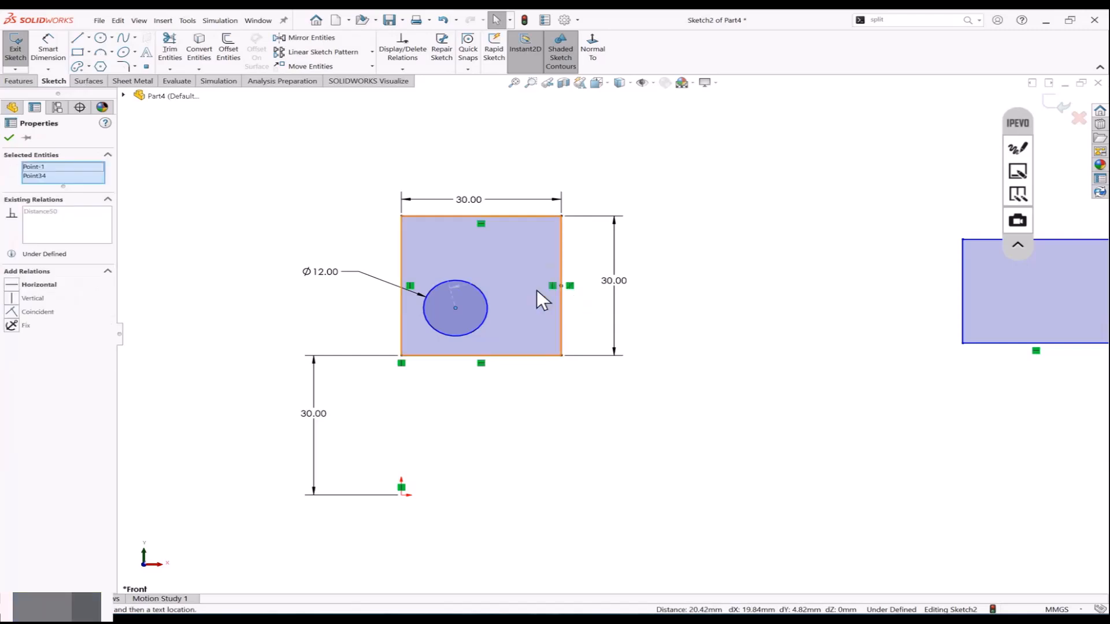
pyautogui.click(12, 284)
pyautogui.click(165, 292)
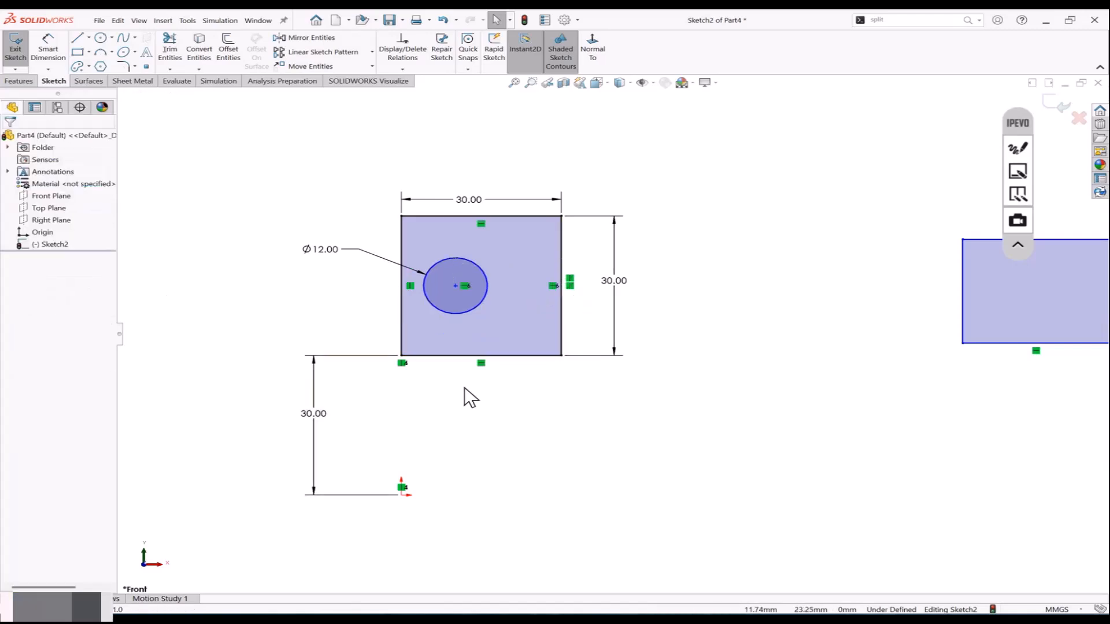
# Step: Add a Vertical relation between the circle's centre and the midpoint of the square's bottom edge
pyautogui.click(455, 286)
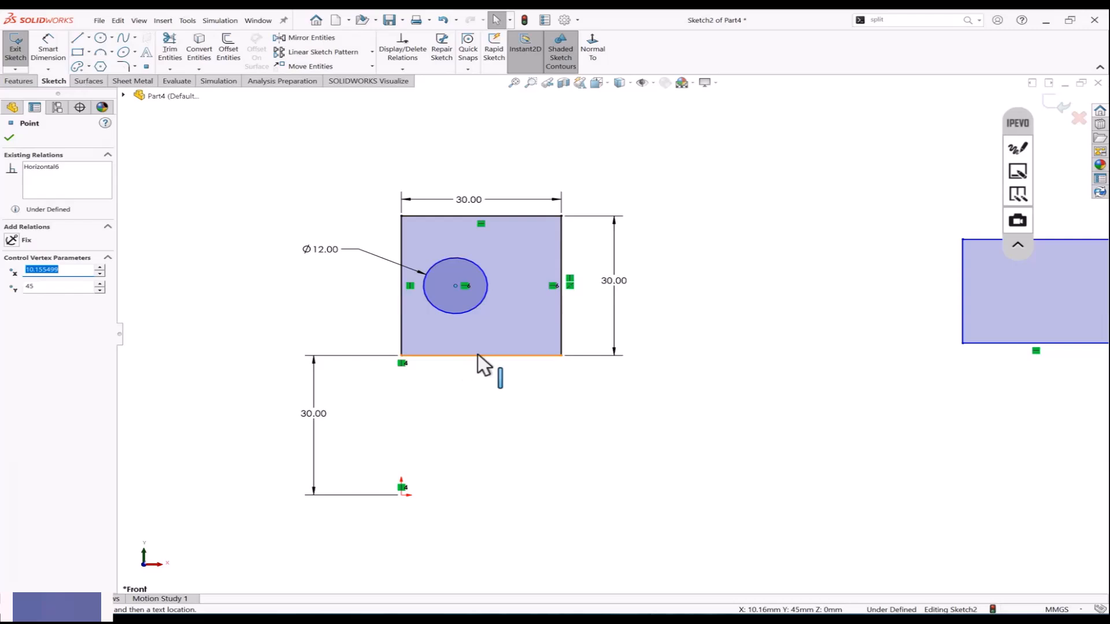
pyautogui.keyDown('ctrl'); pyautogui.click(481, 355); pyautogui.keyUp('ctrl')
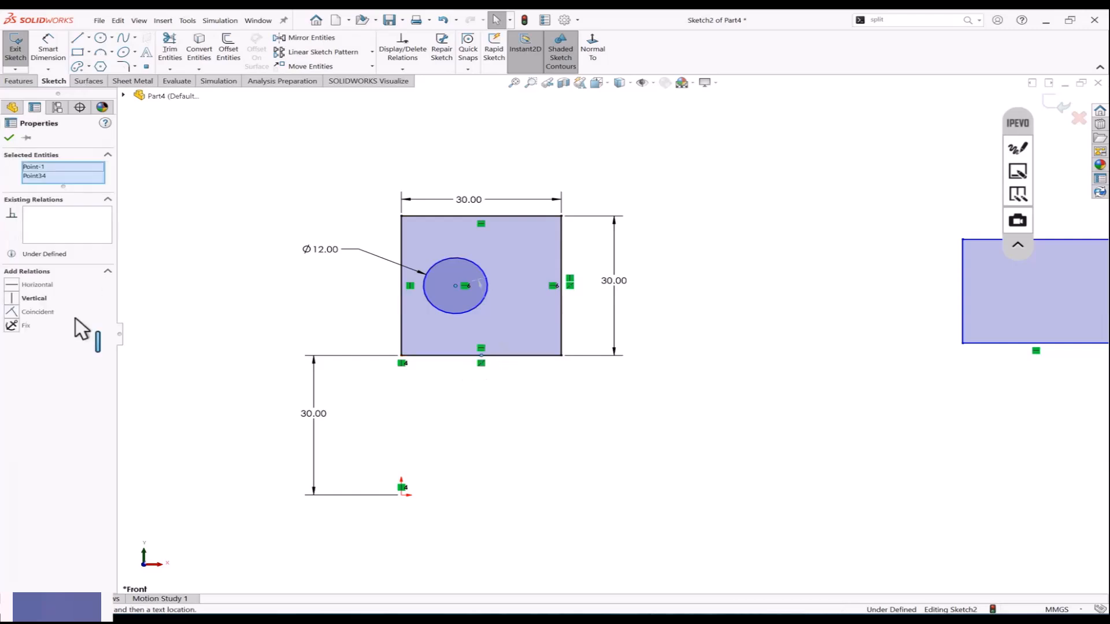
pyautogui.click(12, 298)
pyautogui.click(139, 320)
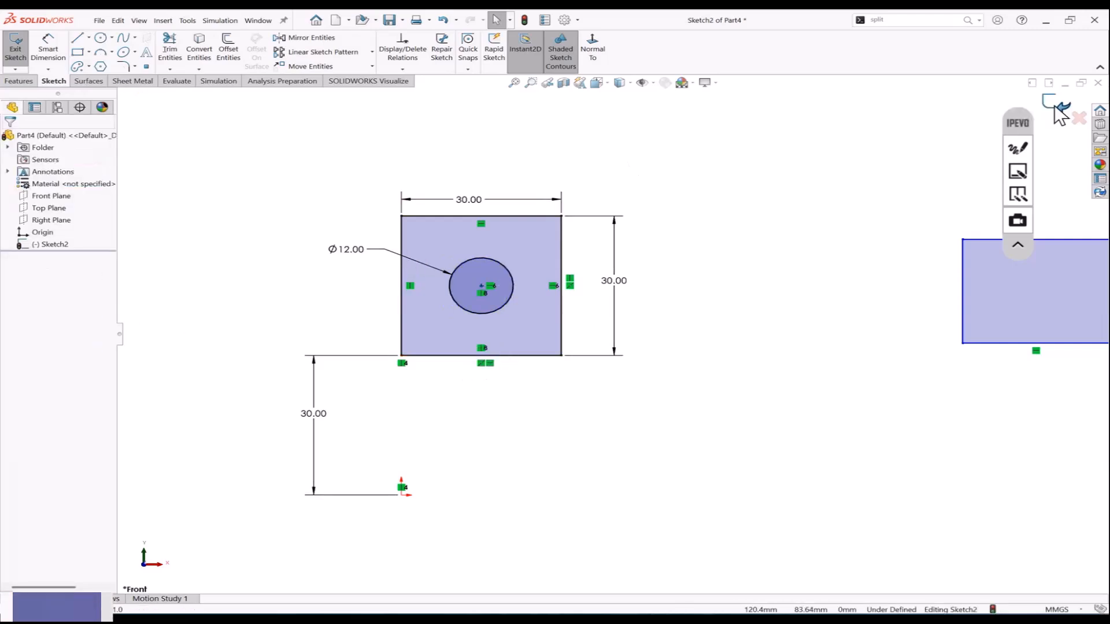
# Step: Delete the undimensioned rectangle beside the square and exit the sketch
pyautogui.scroll(3, 818, 240)
pyautogui.moveTo(798, 250); pyautogui.dragTo(925, 354)
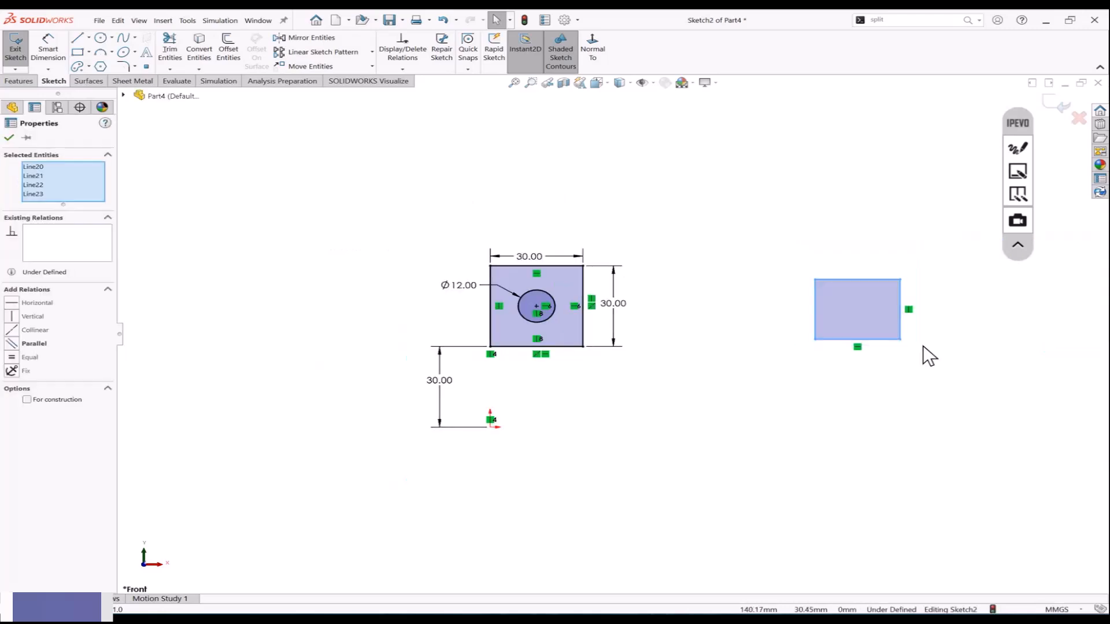
pyautogui.press('Delete')
pyautogui.click(1061, 105)
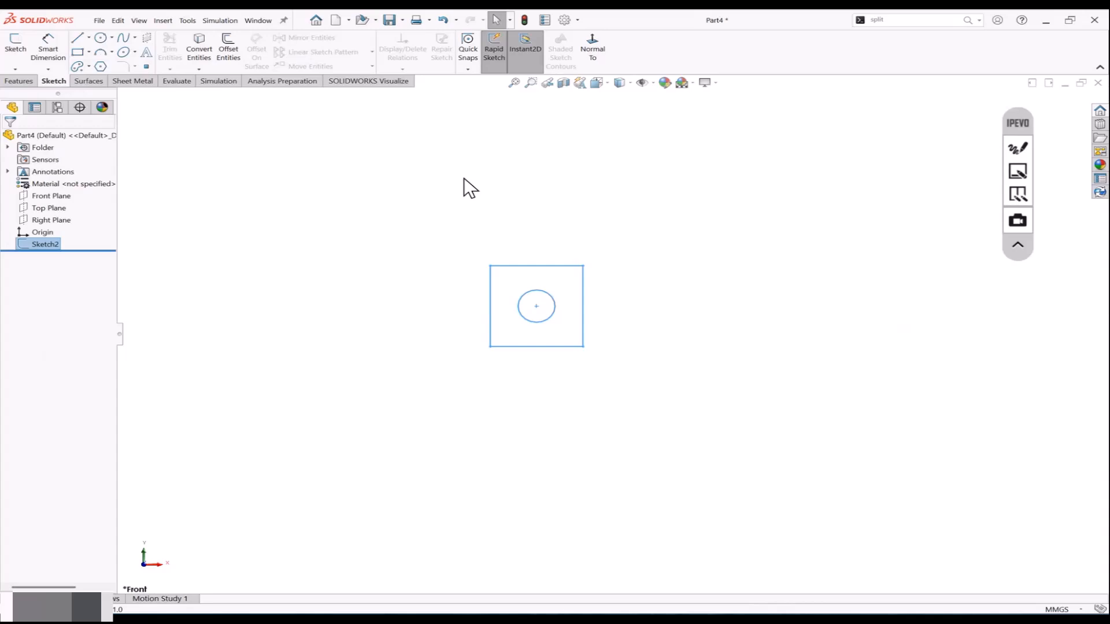
# Step: Extrude the square with its circular hole as a 10 mm Blind boss from the sketch plane
pyautogui.click(20, 81)
pyautogui.click(21, 44)
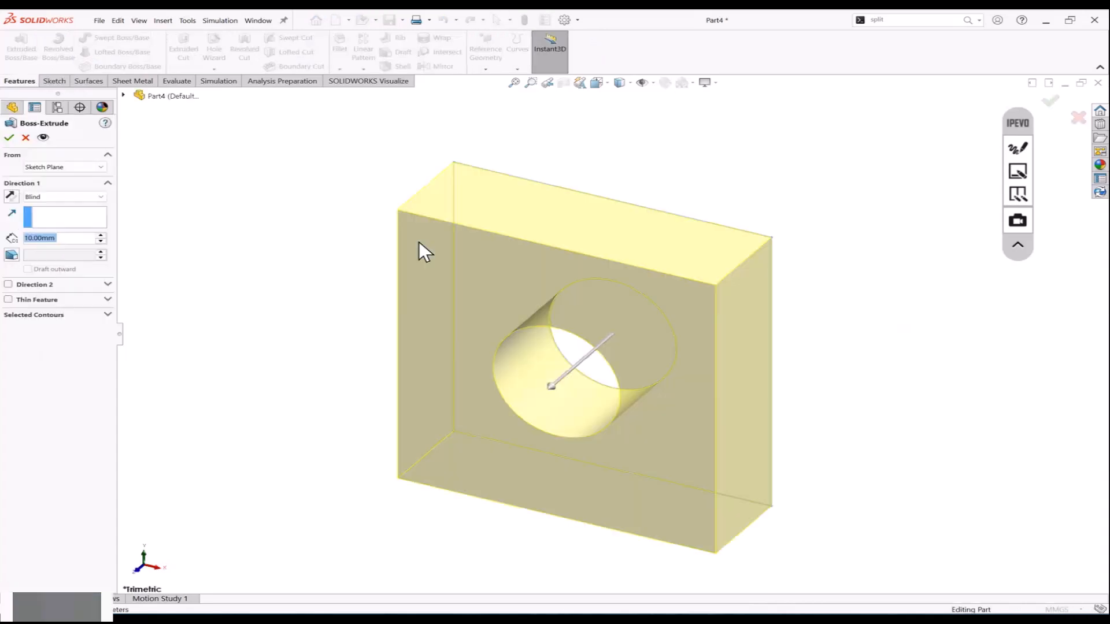
pyautogui.click(9, 138)
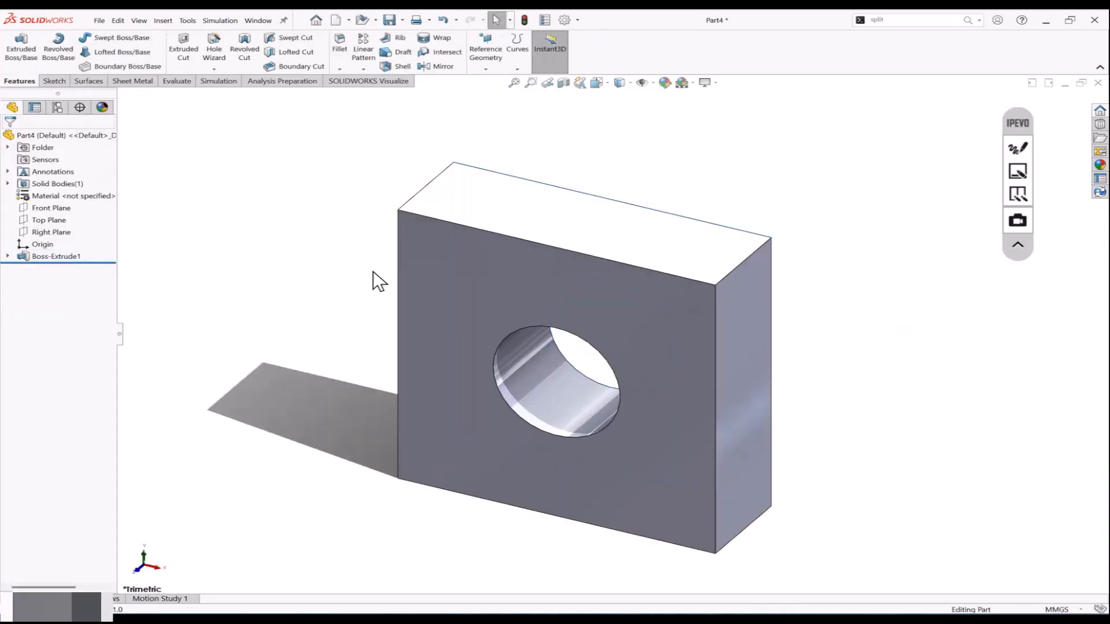
# Step: Set the extruded block's width to 50 mm and rebuild the part
pyautogui.click(541, 286)
pyautogui.doubleClick(592, 236)
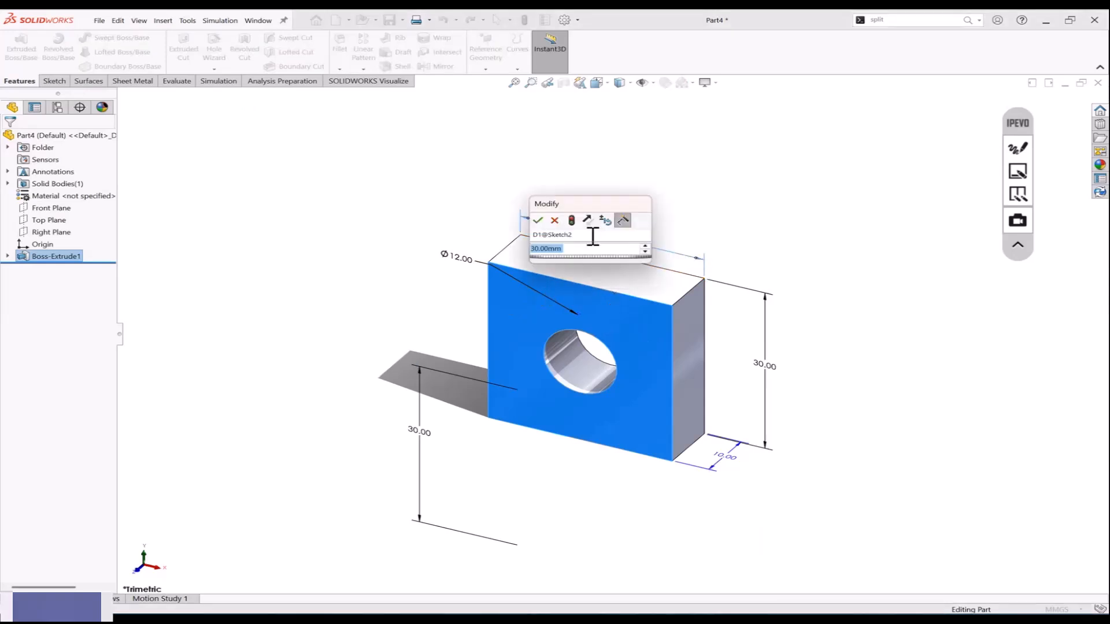
pyautogui.write('50')
pyautogui.press('Return')
pyautogui.click(591, 234)
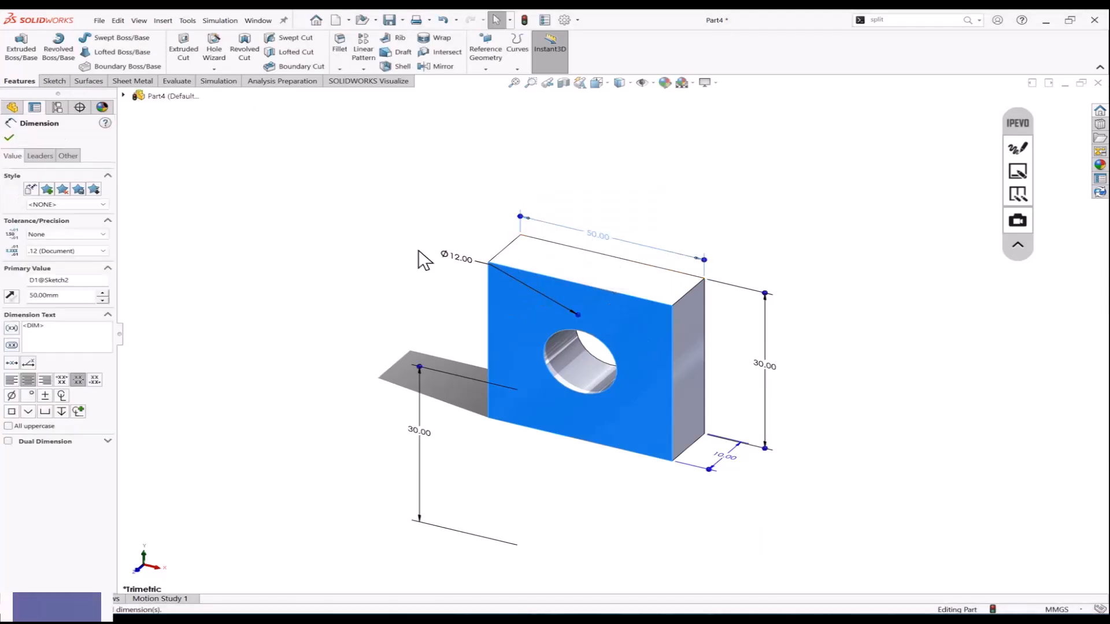
pyautogui.click(237, 205)
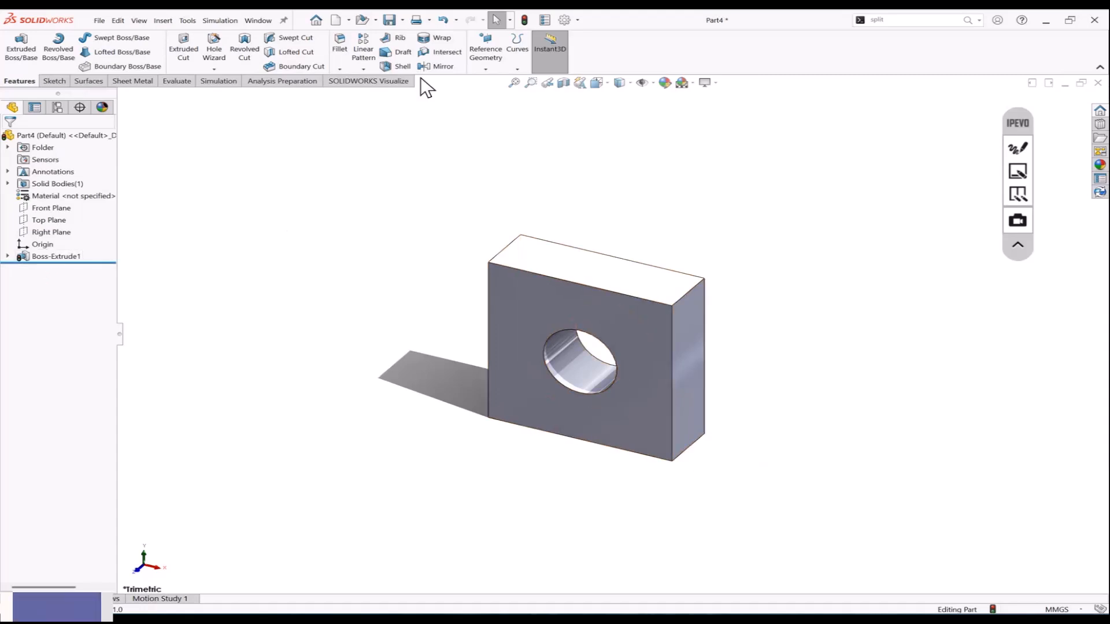
pyautogui.click(524, 22)
# Step: Set the block's width to 100 mm and inspect the hole's position from different angles
pyautogui.moveTo(419, 224); pyautogui.dragTo(574, 365, button='middle')
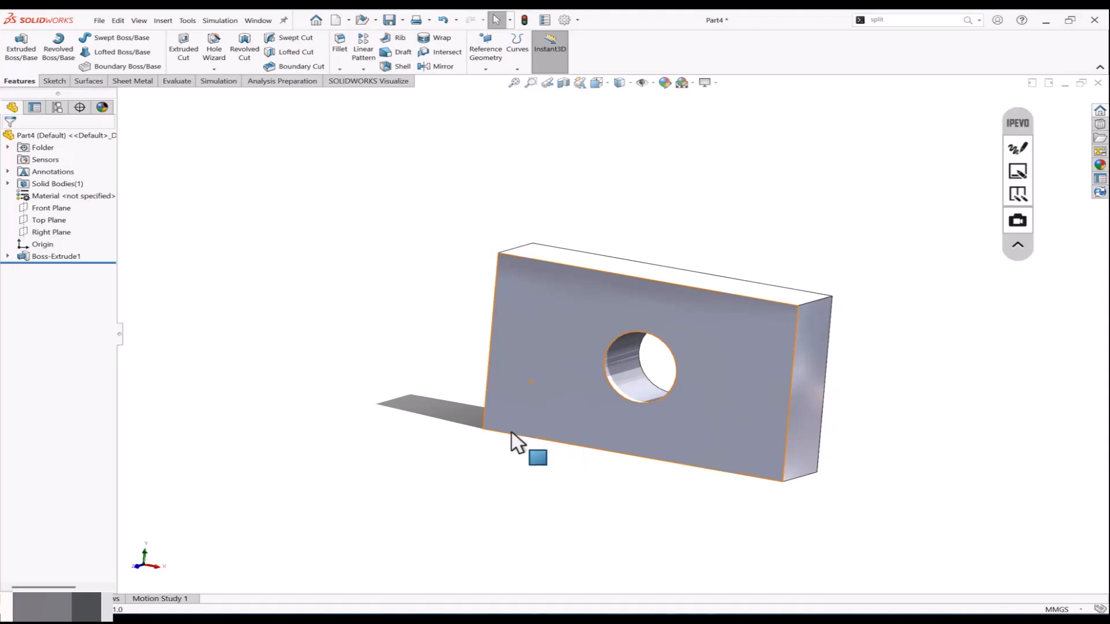
pyautogui.moveTo(513, 434)
pyautogui.mouseDown(button='middle')
pyautogui.moveTo(520, 421)
pyautogui.moveTo(518, 431)
pyautogui.mouseUp(button='middle')
pyautogui.moveTo(359, 401); pyautogui.dragTo(320, 398, button='middle')
pyautogui.click(543, 304)
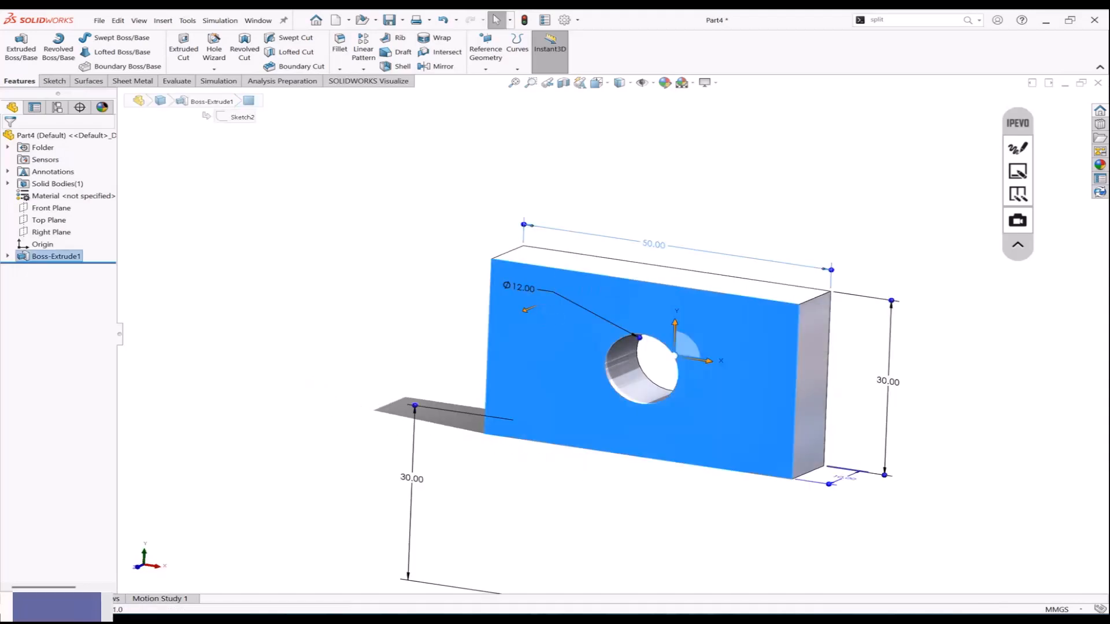
pyautogui.click(653, 244)
pyautogui.write('100')
pyautogui.press('Return')
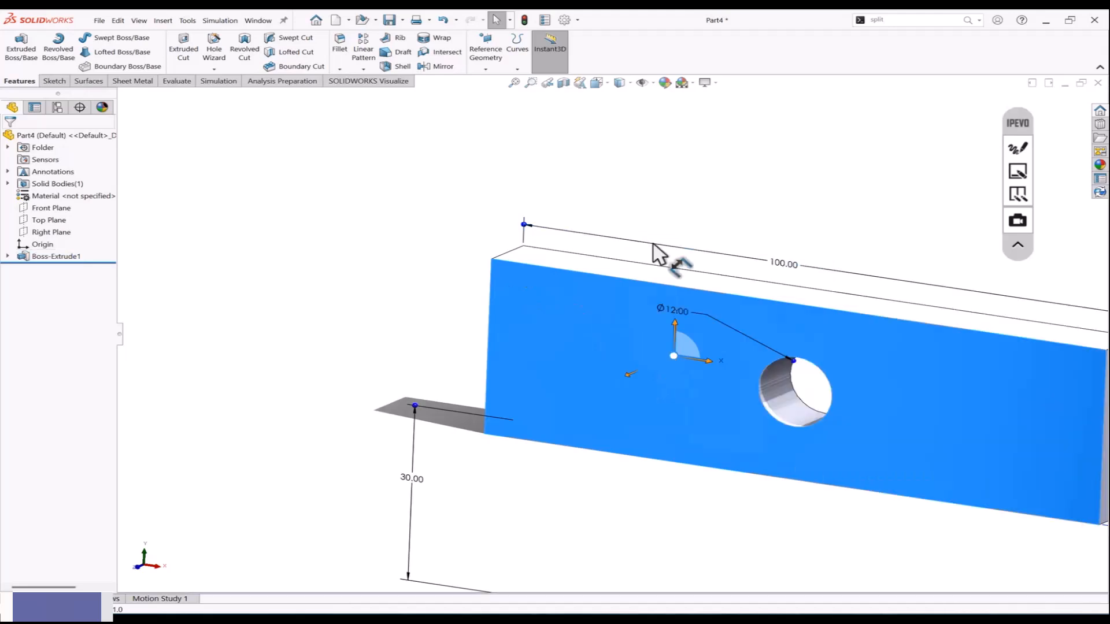
pyautogui.scroll(3, 547, 373)
pyautogui.moveTo(546, 373); pyautogui.dragTo(830, 463, button='middle')
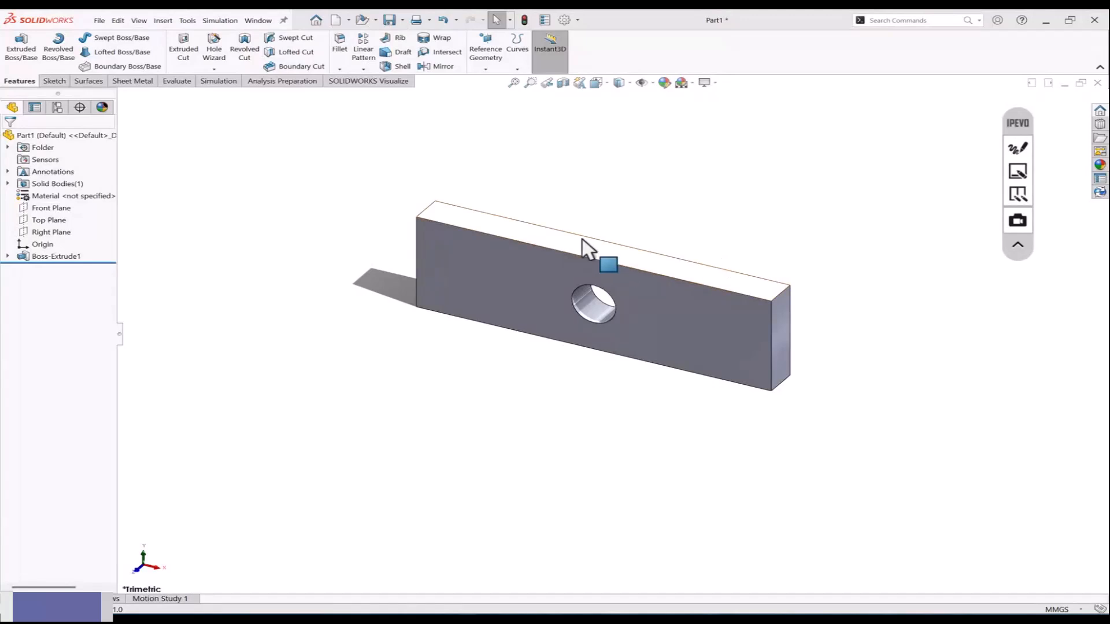
# Step: Reduce the block's width through its sketch dimension and rebuild the part
pyautogui.scroll(3, 590, 248)
pyautogui.scroll(-3, 578, 246)
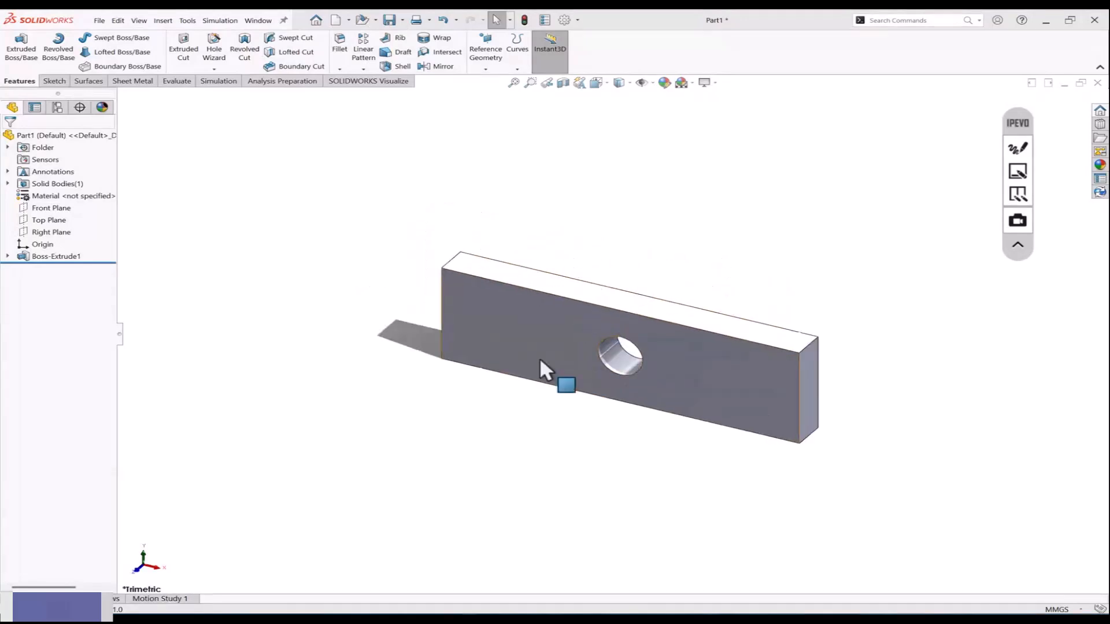
pyautogui.click(540, 327)
pyautogui.moveTo(572, 399)
pyautogui.mouseDown(button='middle')
pyautogui.moveTo(574, 377)
pyautogui.moveTo(558, 385)
pyautogui.moveTo(575, 378)
pyautogui.mouseUp(button='middle')
pyautogui.doubleClick(630, 254)
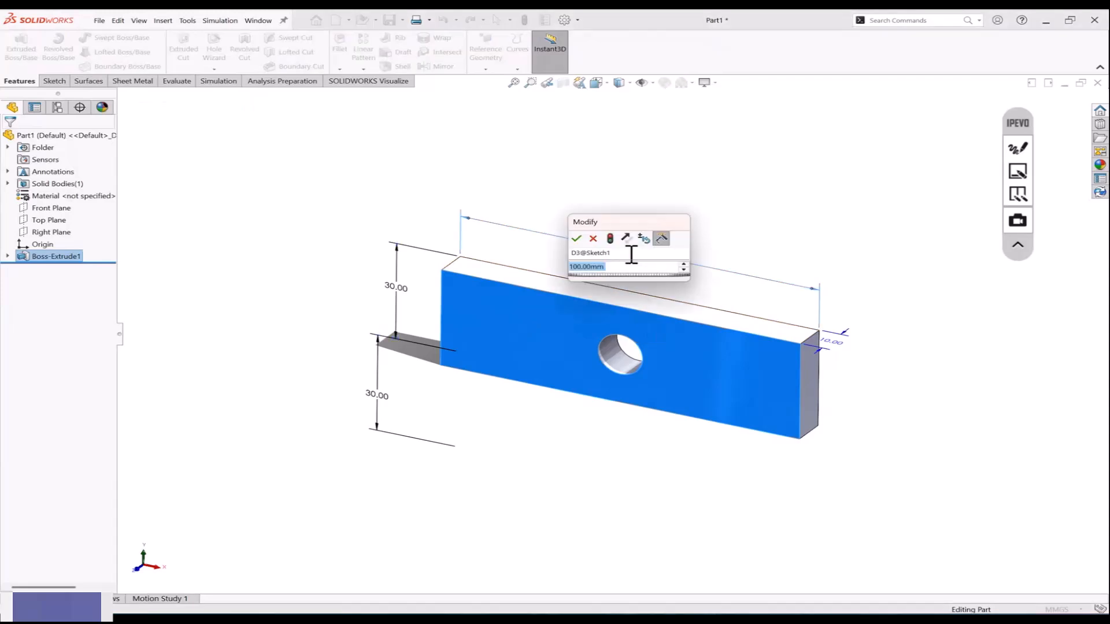
pyautogui.write('=')
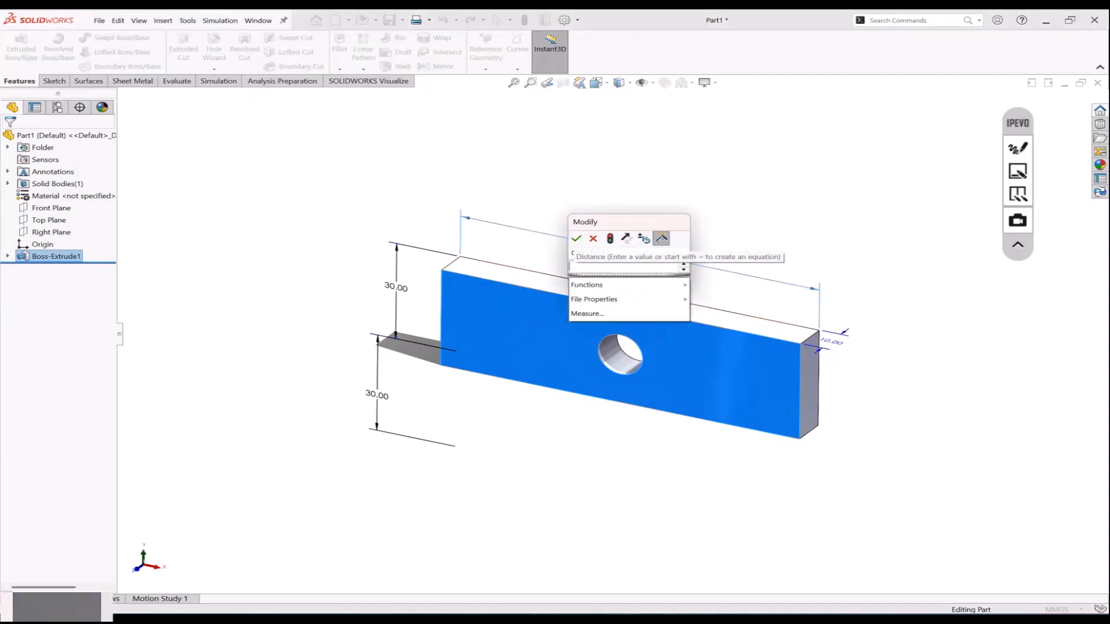
pyautogui.press('Escape')
pyautogui.click(672, 220)
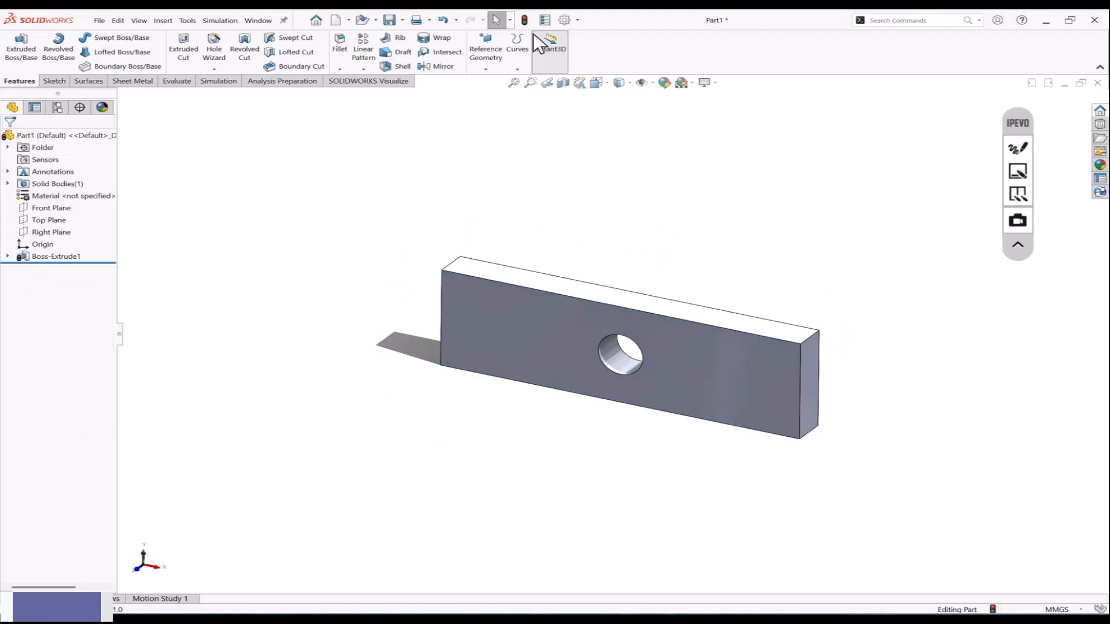
pyautogui.click(534, 36)
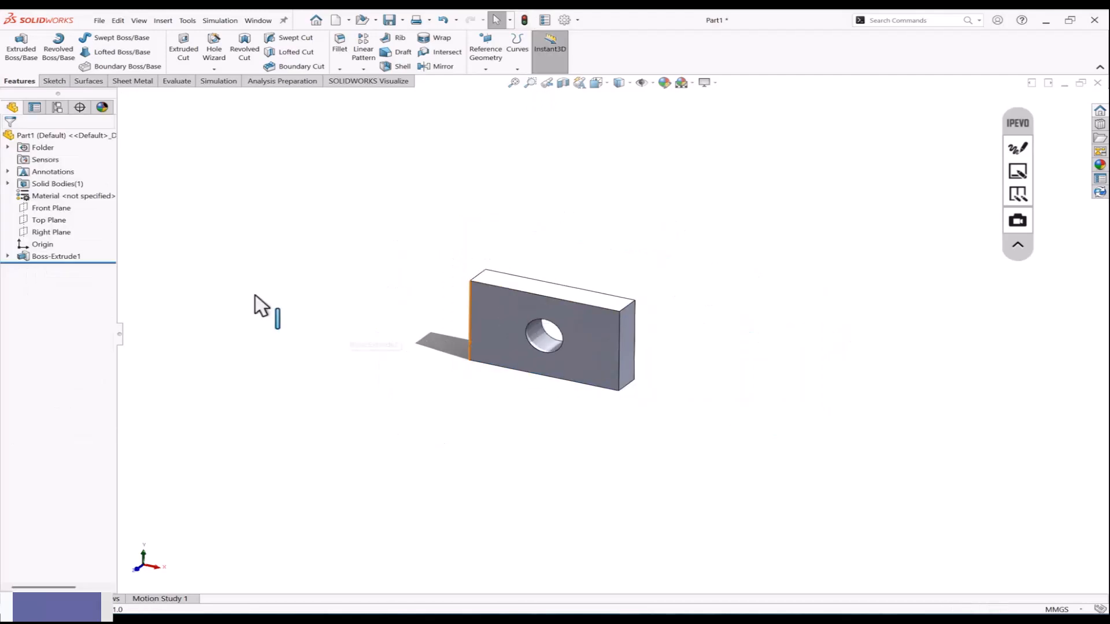
# Step: Edit the extrusion's sketch and make the rectangle's lower-left corner vertical with the origin
pyautogui.click(8, 256)
pyautogui.click(63, 269)
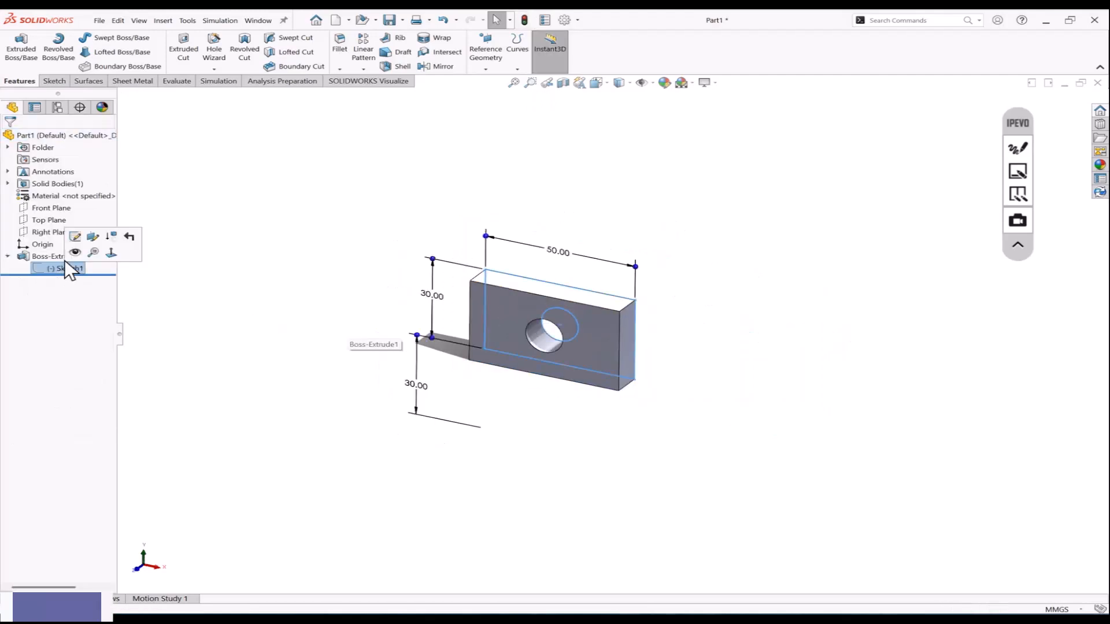
pyautogui.click(75, 237)
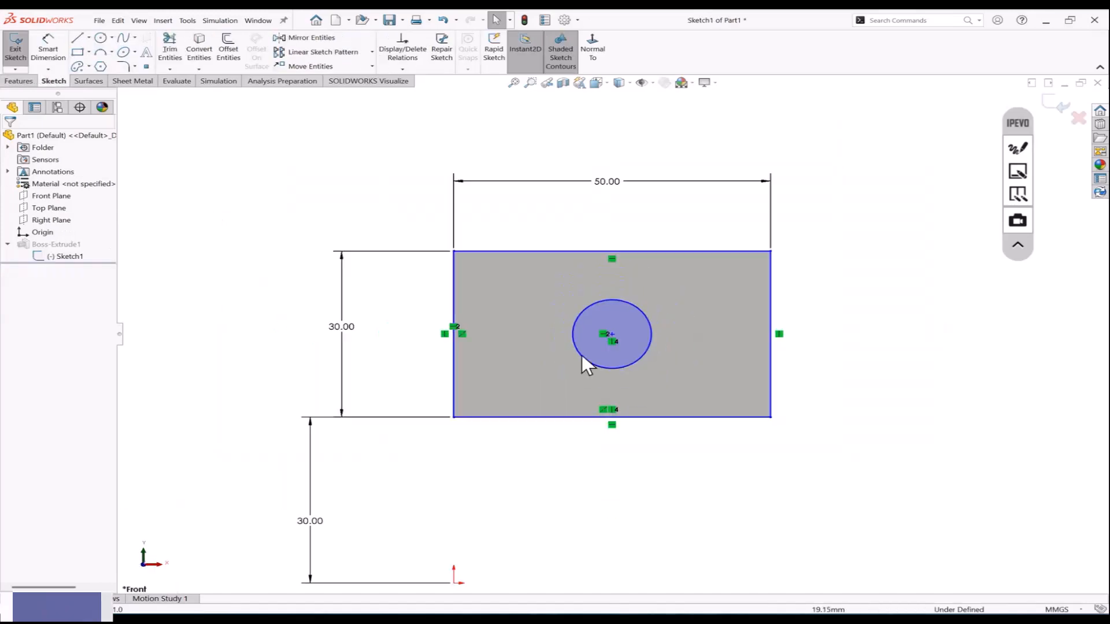
pyautogui.scroll(2, 510, 396)
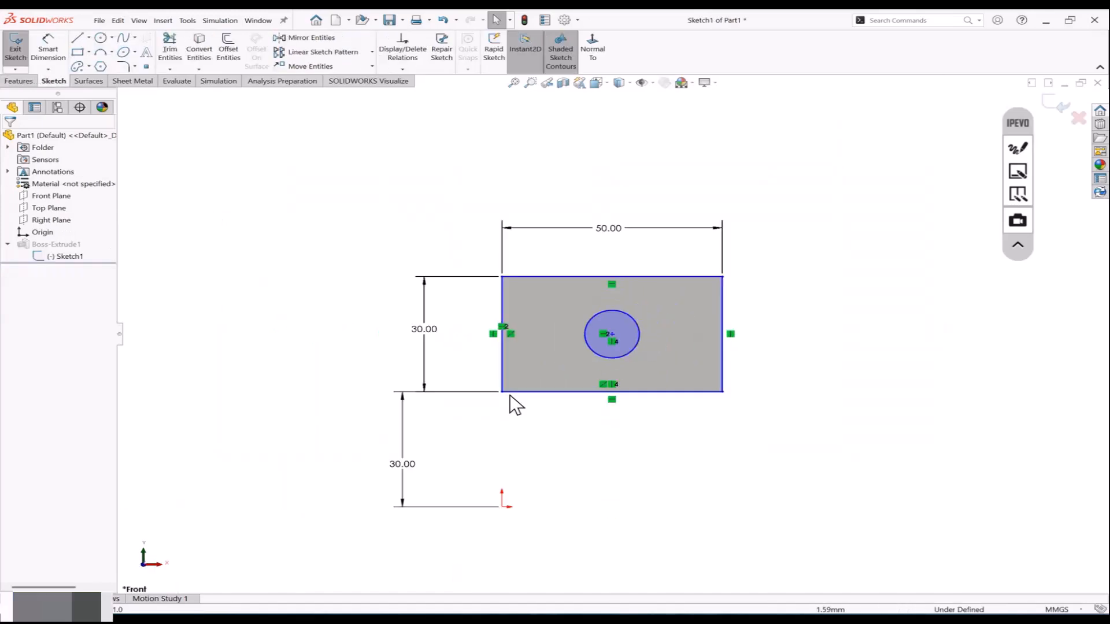
pyautogui.click(502, 391)
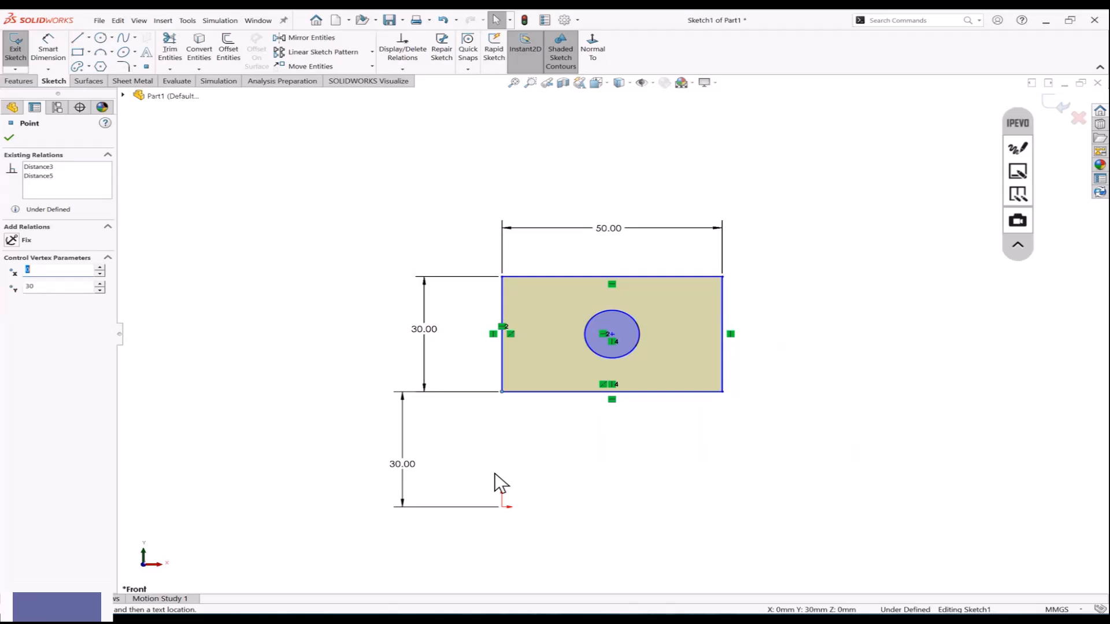
pyautogui.keyDown('ctrl'); pyautogui.click(502, 507); pyautogui.keyUp('ctrl')
pyautogui.click(29, 299)
pyautogui.click(216, 322)
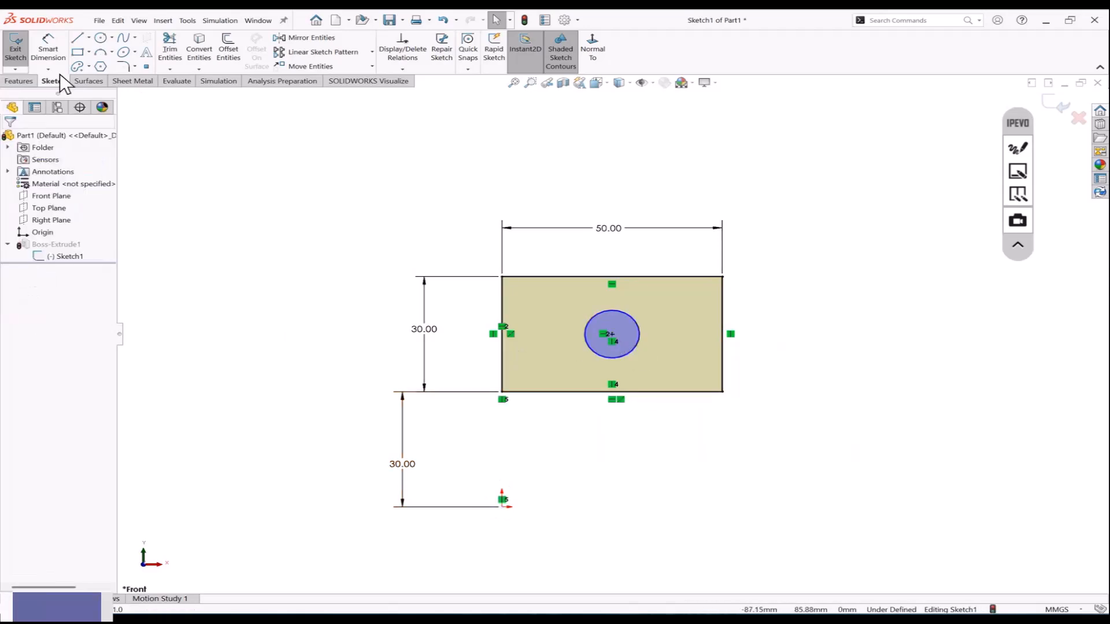
# Step: Dimension the circle's diameter as 12 mm
pyautogui.click(48, 47)
pyautogui.click(607, 310)
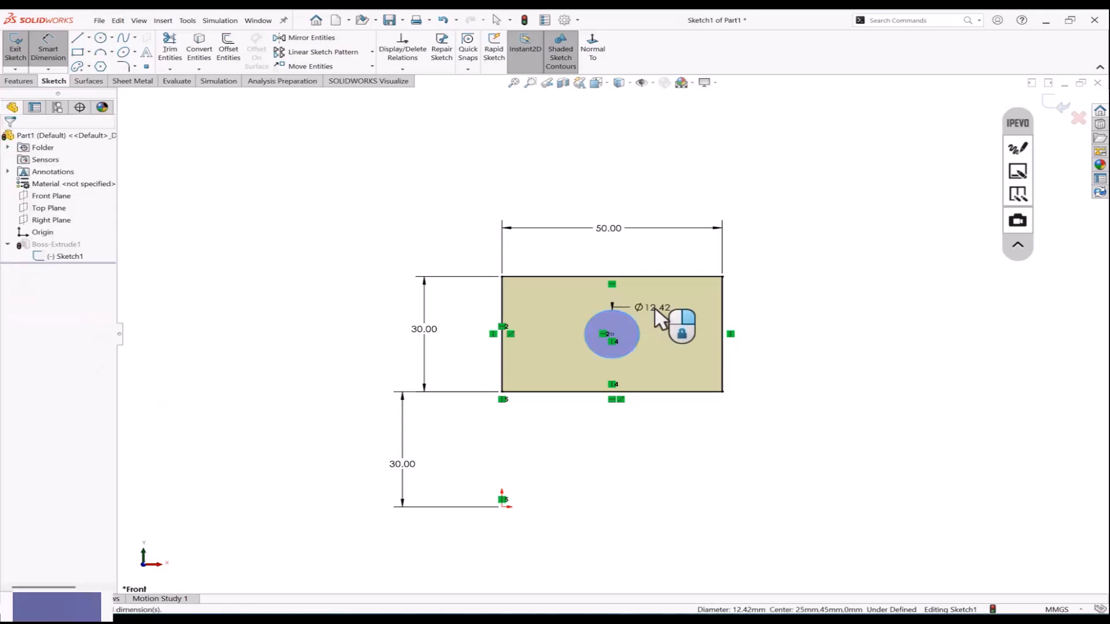
pyautogui.click(653, 316)
pyautogui.write('12.42031431mm')
pyautogui.press('Return')
pyautogui.press('Escape')
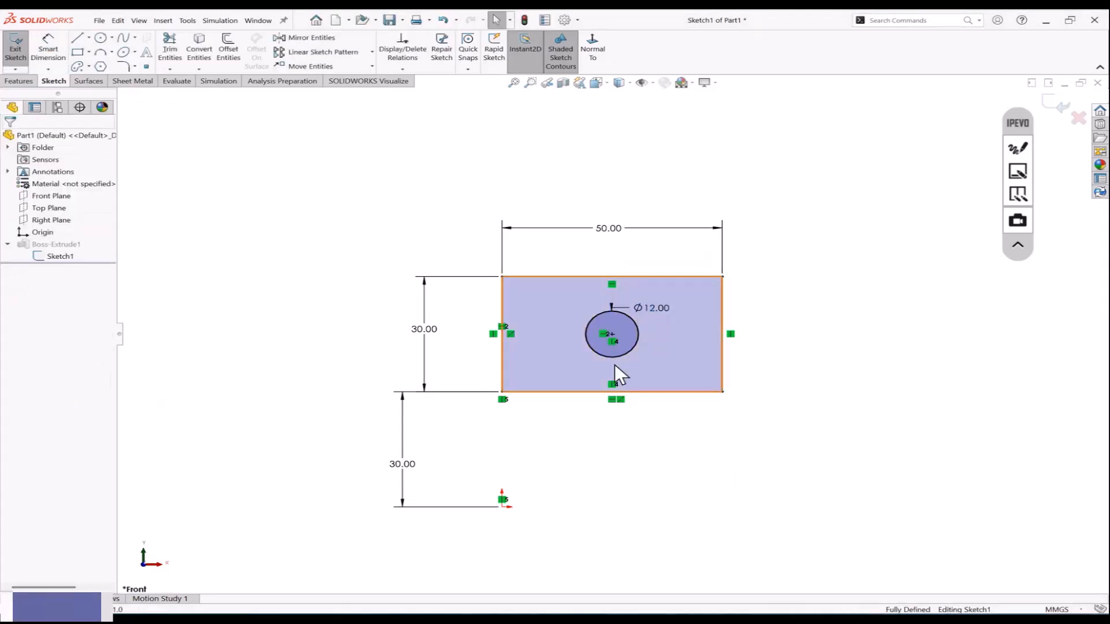
# Step: Delete the relations centring the circle and dimension its centre 15 mm from the rectangle's left edge
pyautogui.click(604, 334)
pyautogui.press('Delete')
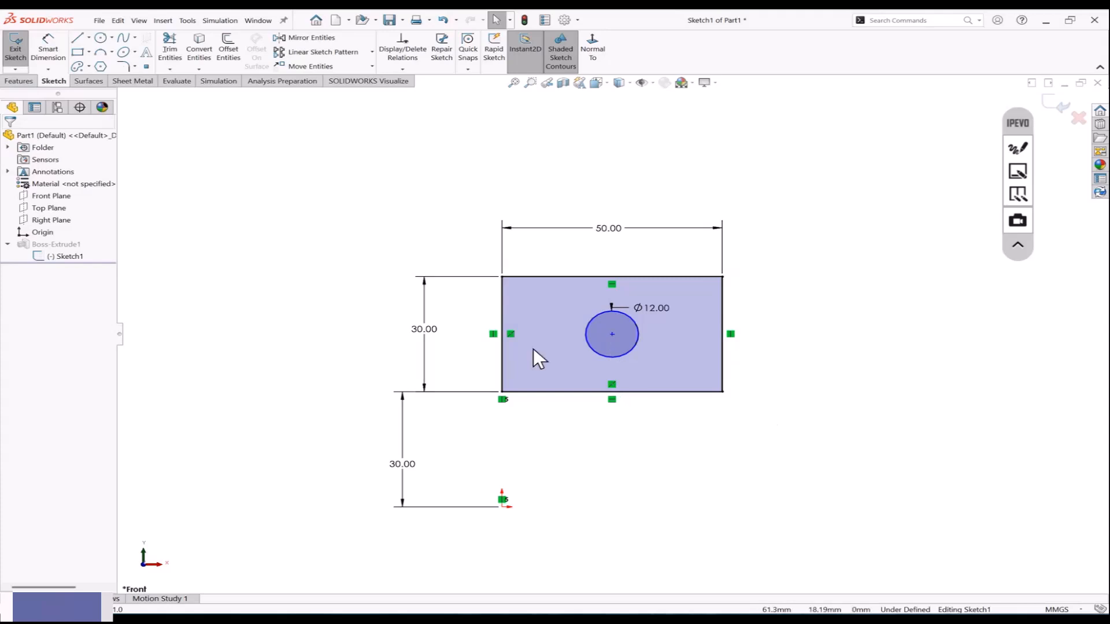
pyautogui.click(48, 49)
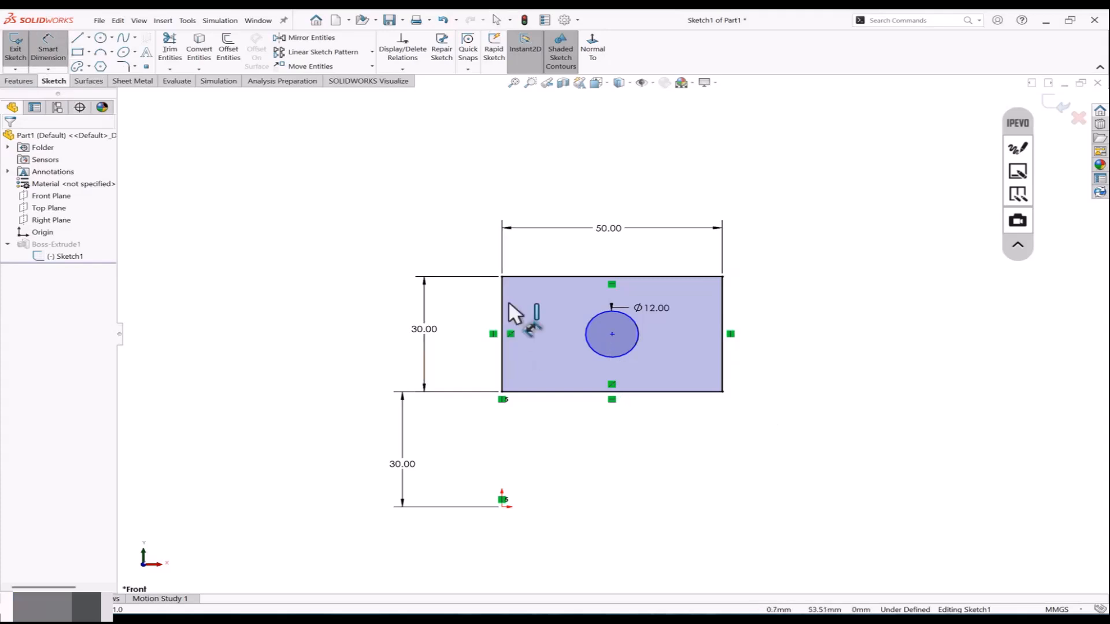
pyautogui.click(502, 313)
pyautogui.click(612, 333)
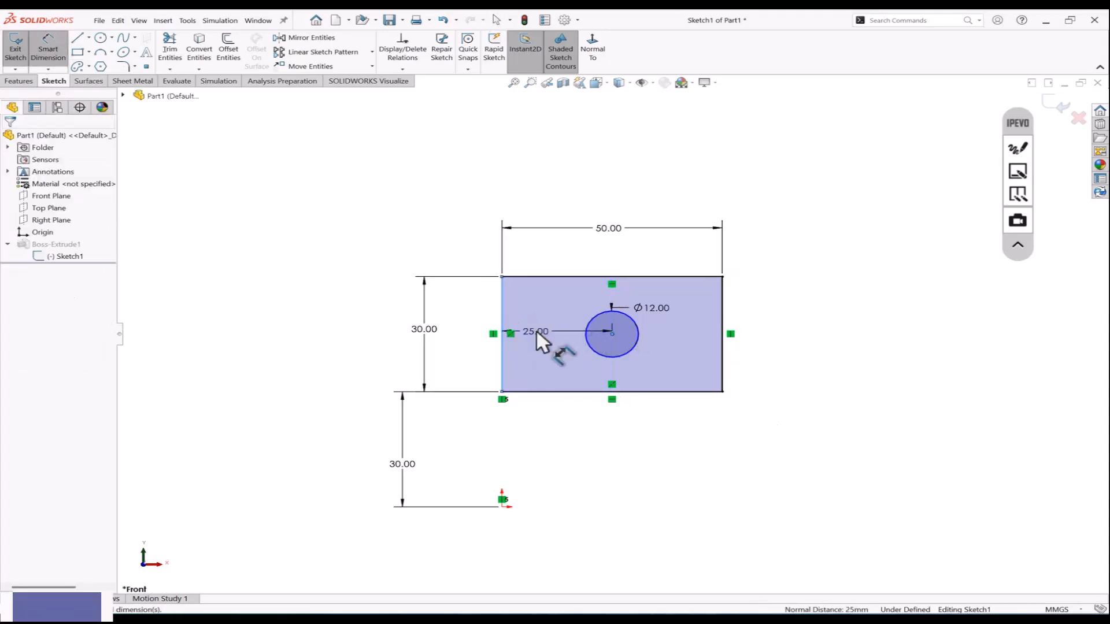
pyautogui.click(536, 328)
pyautogui.write('15')
pyautogui.press('Return')
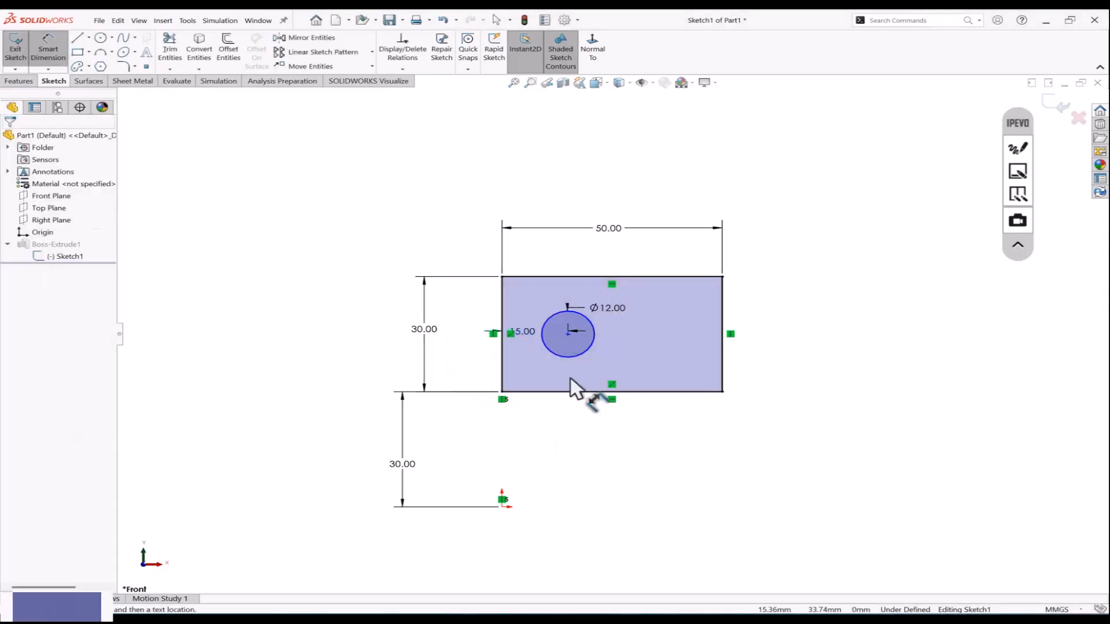
# Step: Dimension the circle's centre 25 mm above the rectangle's bottom edge and set its horizontal distance to 150 mm
pyautogui.click(564, 392)
pyautogui.click(567, 333)
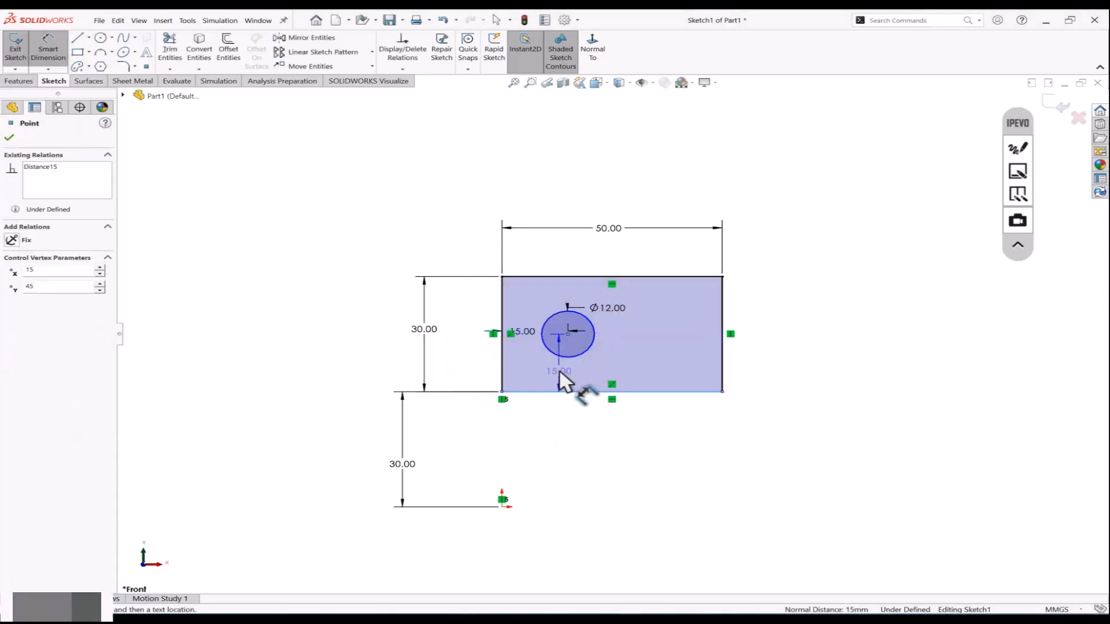
pyautogui.click(559, 372)
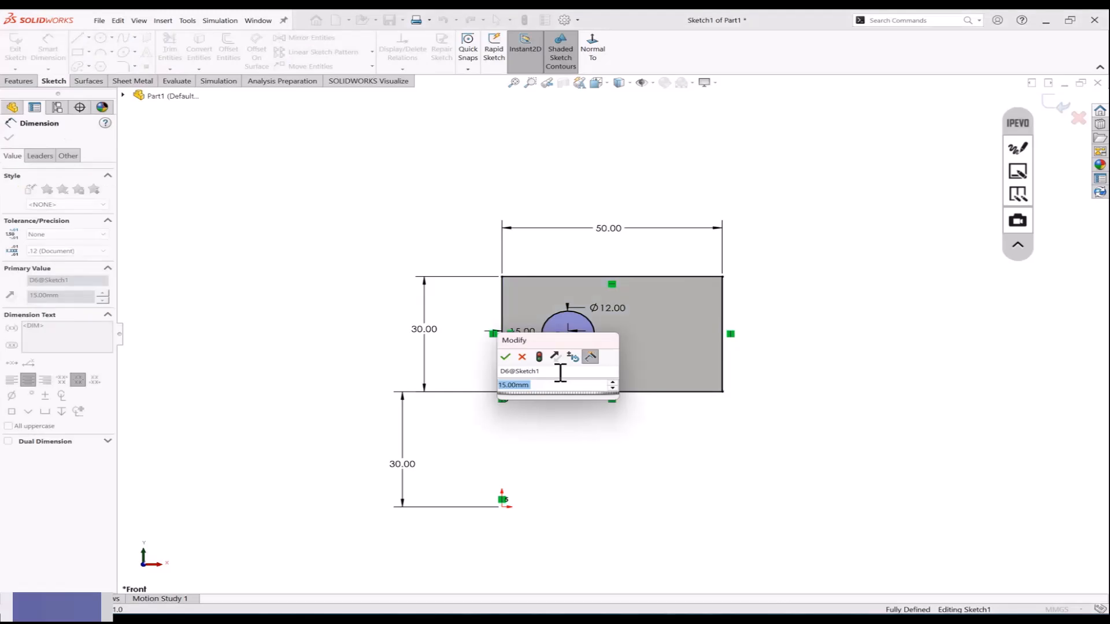
pyautogui.write('25')
pyautogui.press('Return')
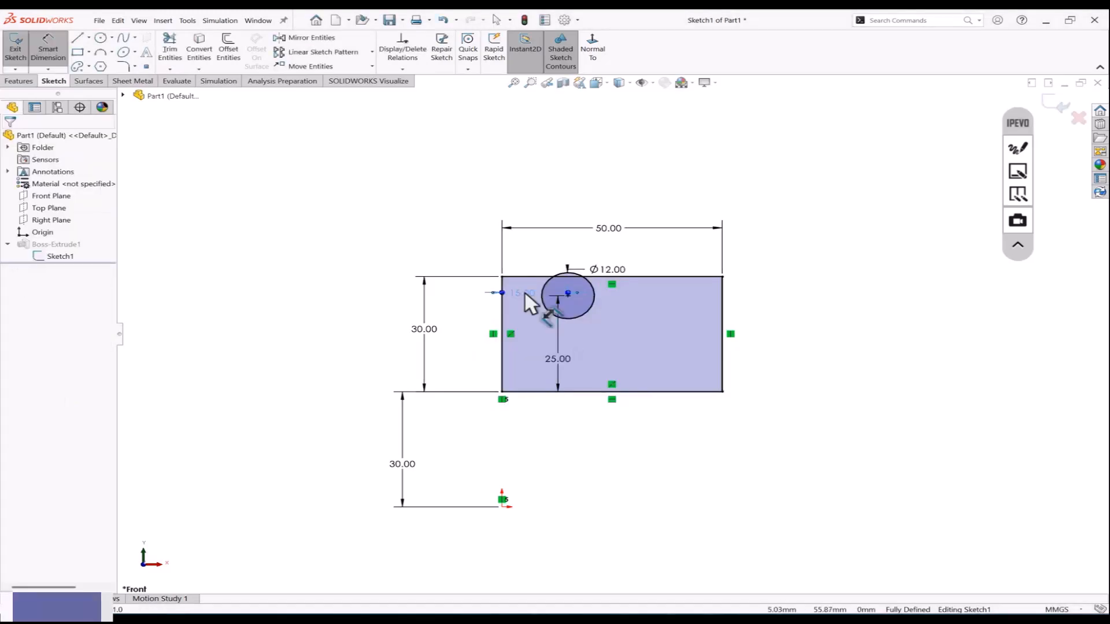
pyautogui.doubleClick(525, 294)
pyautogui.write('150')
pyautogui.press('Return')
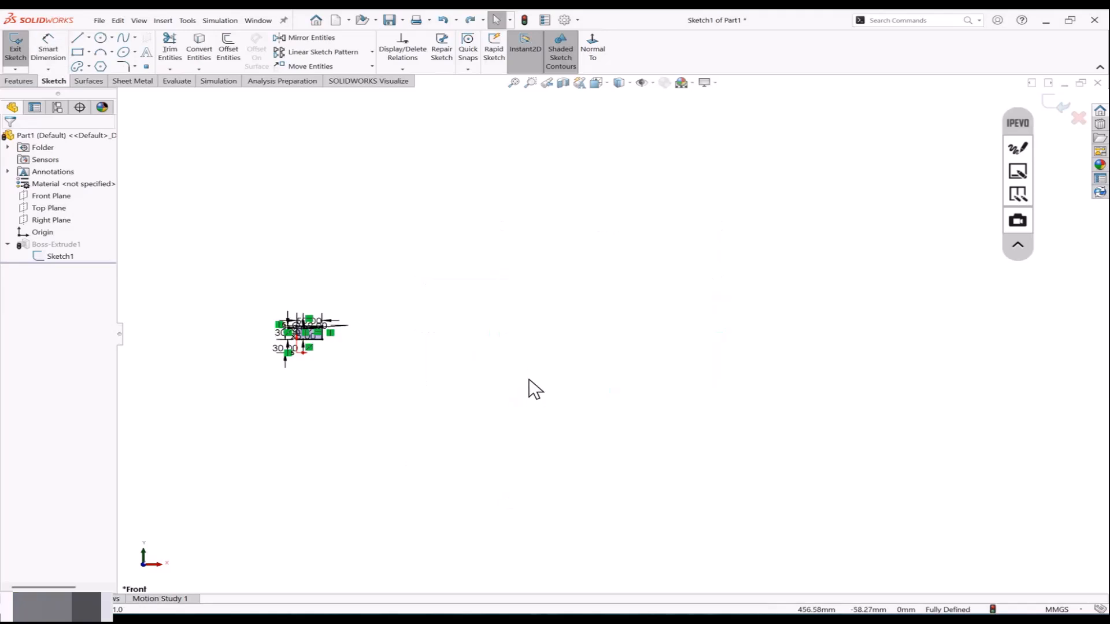
# Step: Undo the circle's vertical dimension and the value changes to its horizontal distance, keeping the horizontal dimension as first placed
pyautogui.scroll(-6, 251, 332)
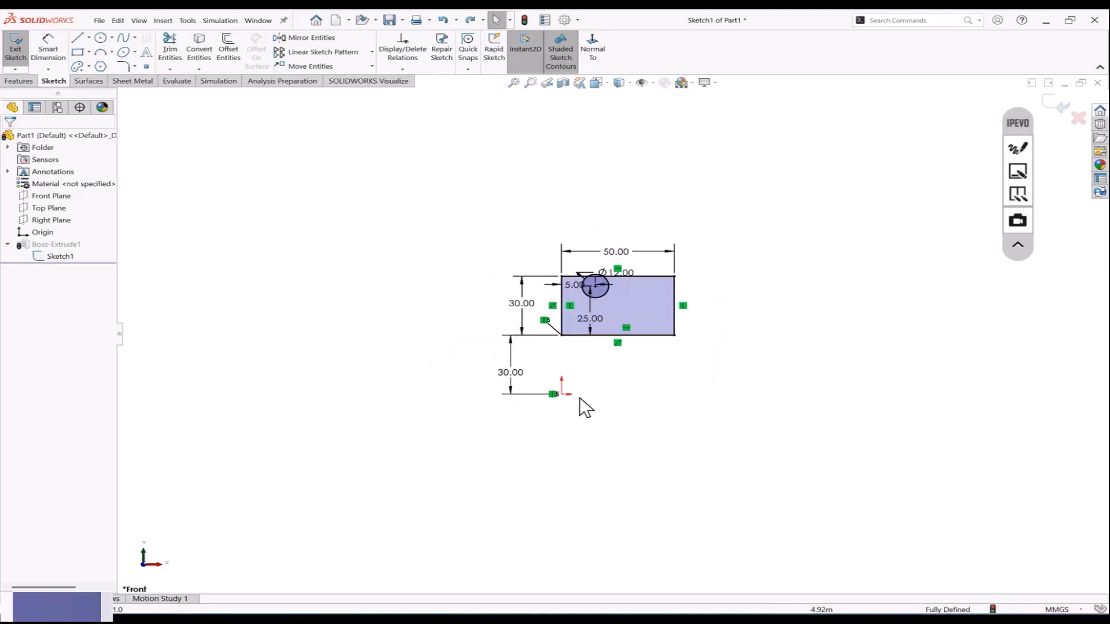
pyautogui.scroll(-3, 580, 310)
pyautogui.hotkey('ctrl', 'z')
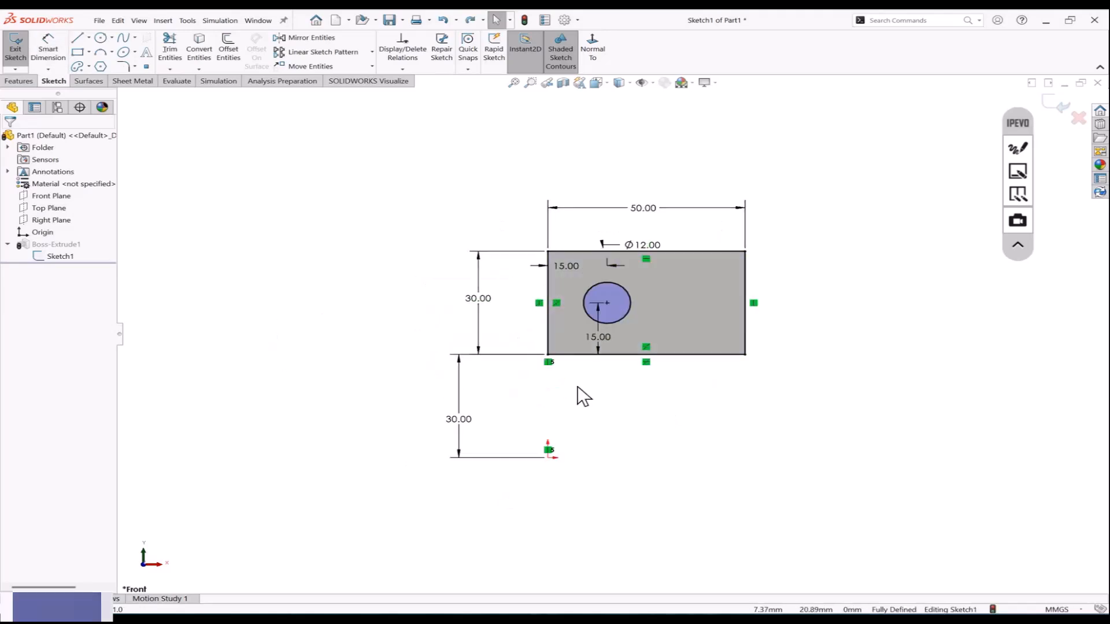
pyautogui.hotkey('ctrl', 'z')
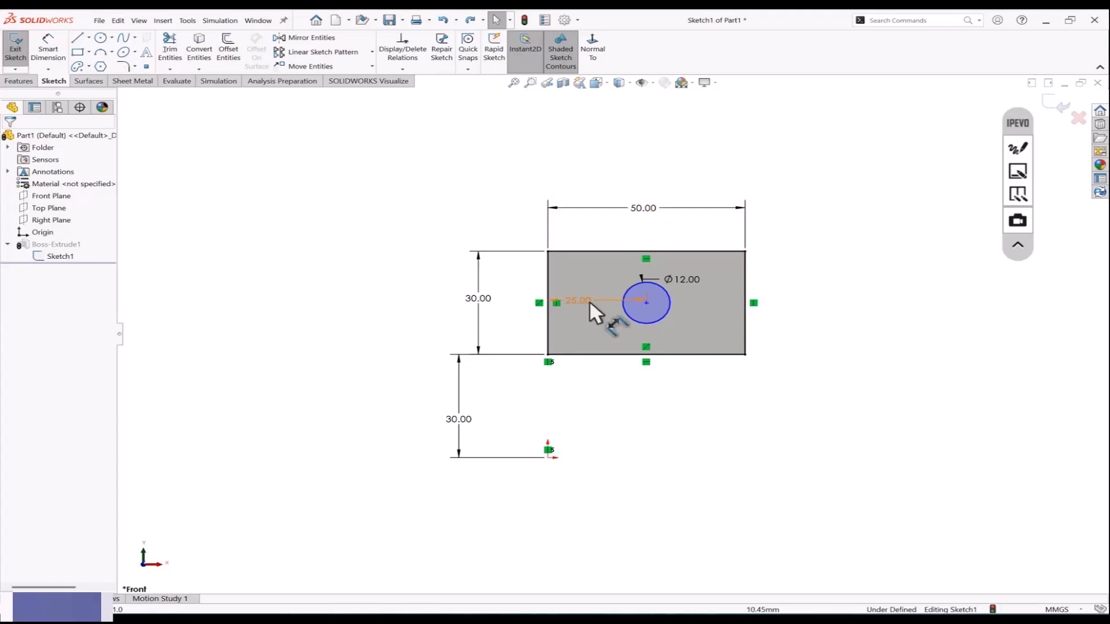
pyautogui.click(584, 389)
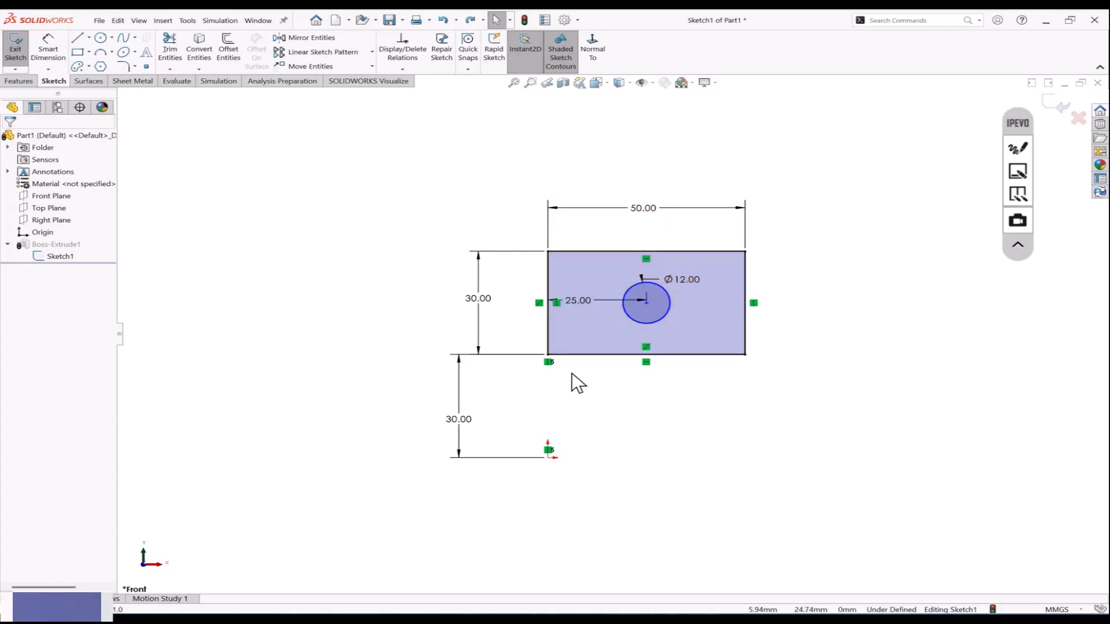
# Step: Dimension the circle's centre 15 mm above the rectangle's bottom edge and exit the sketch
pyautogui.click(48, 51)
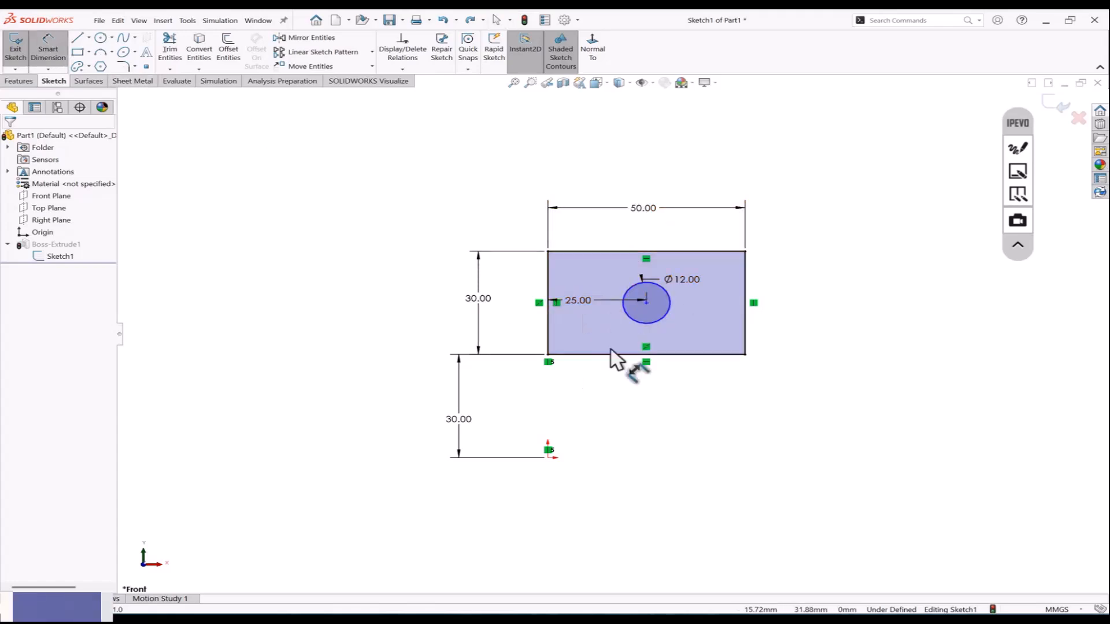
pyautogui.click(617, 366)
pyautogui.click(644, 301)
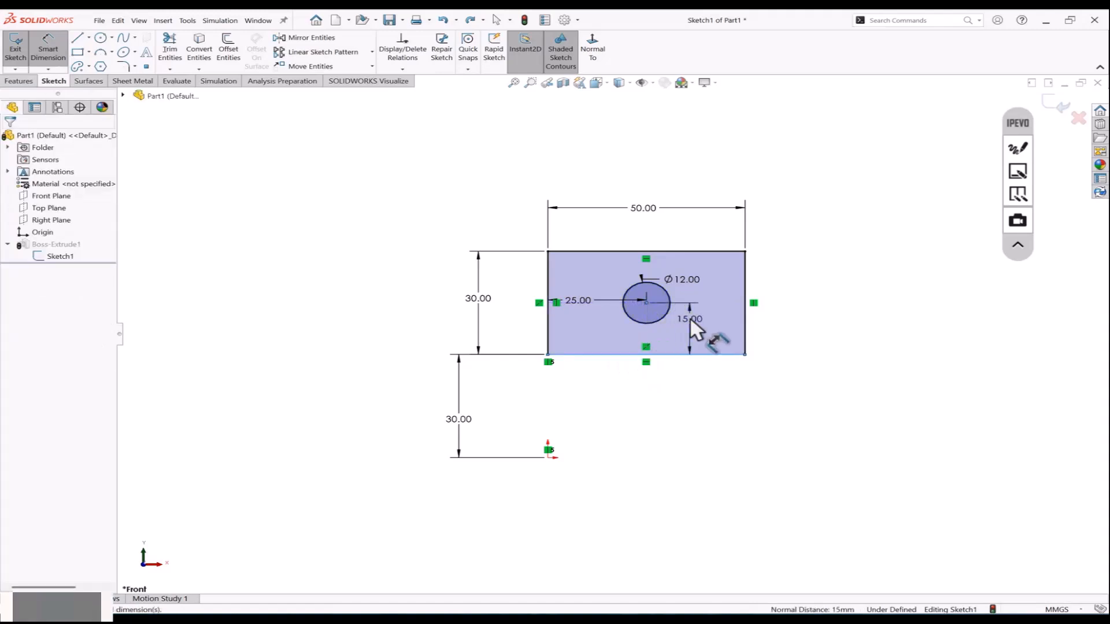
pyautogui.click(689, 317)
pyautogui.click(637, 303)
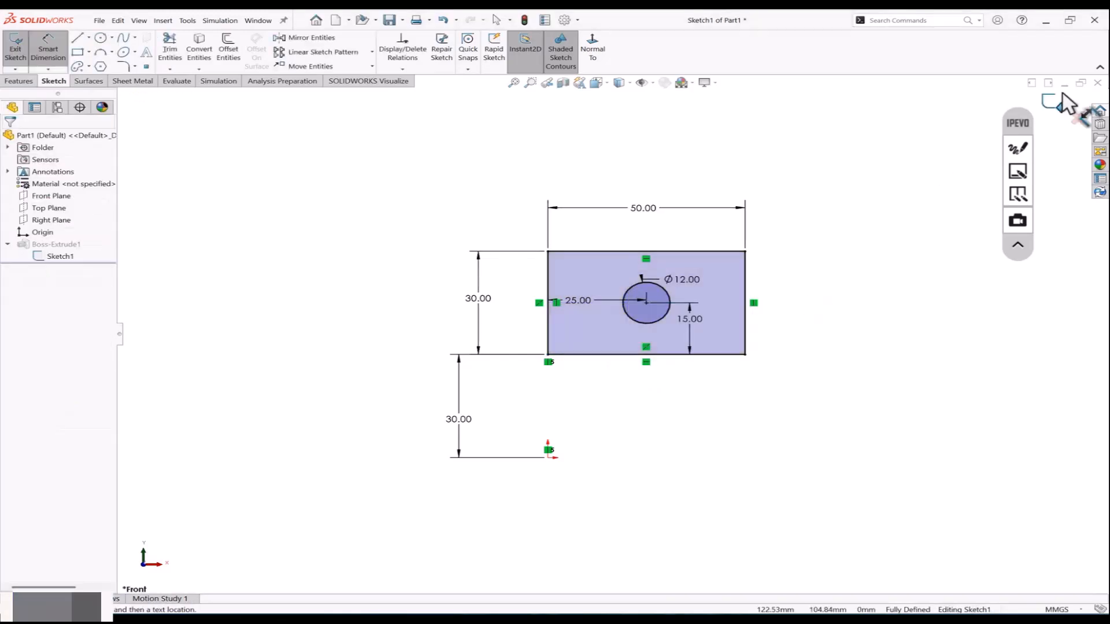
pyautogui.click(1053, 101)
# Step: Set the extruded block's width to 100 mm through its sketch dimension and rebuild the part to check the hole's position
pyautogui.moveTo(706, 208)
pyautogui.mouseDown(button='middle')
pyautogui.moveTo(669, 227)
pyautogui.moveTo(673, 278)
pyautogui.mouseUp(button='middle')
pyautogui.click(672, 277)
pyautogui.doubleClick(642, 247)
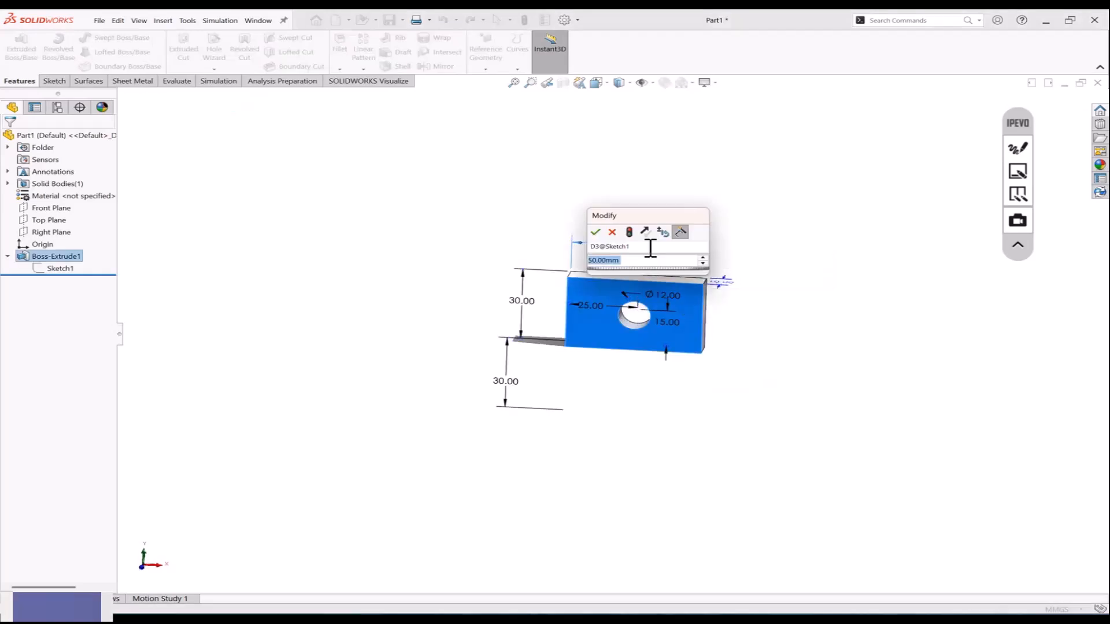
pyautogui.write('100')
pyautogui.press('Return')
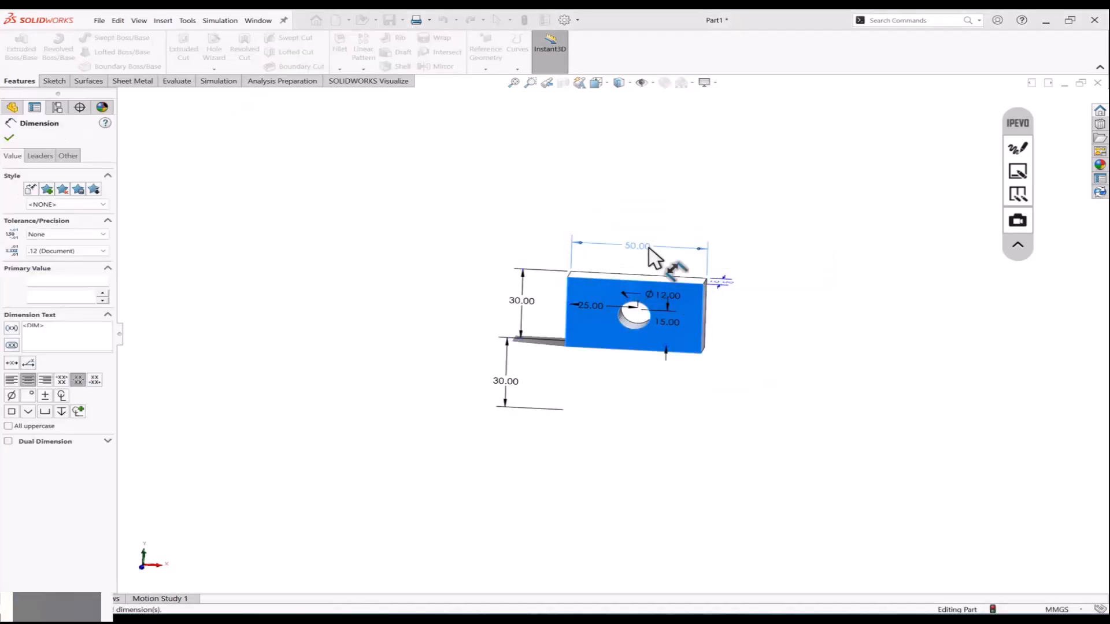
pyautogui.click(755, 329)
pyautogui.click(524, 21)
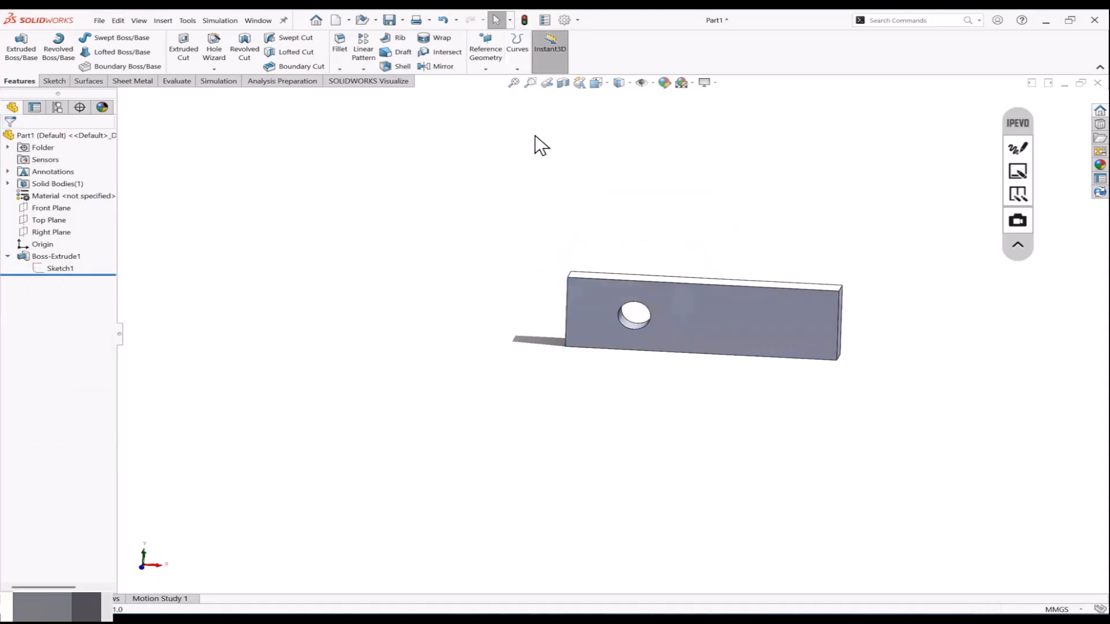
pyautogui.moveTo(669, 240); pyautogui.dragTo(655, 223, button='middle')
pyautogui.scroll(-4, 641, 305)
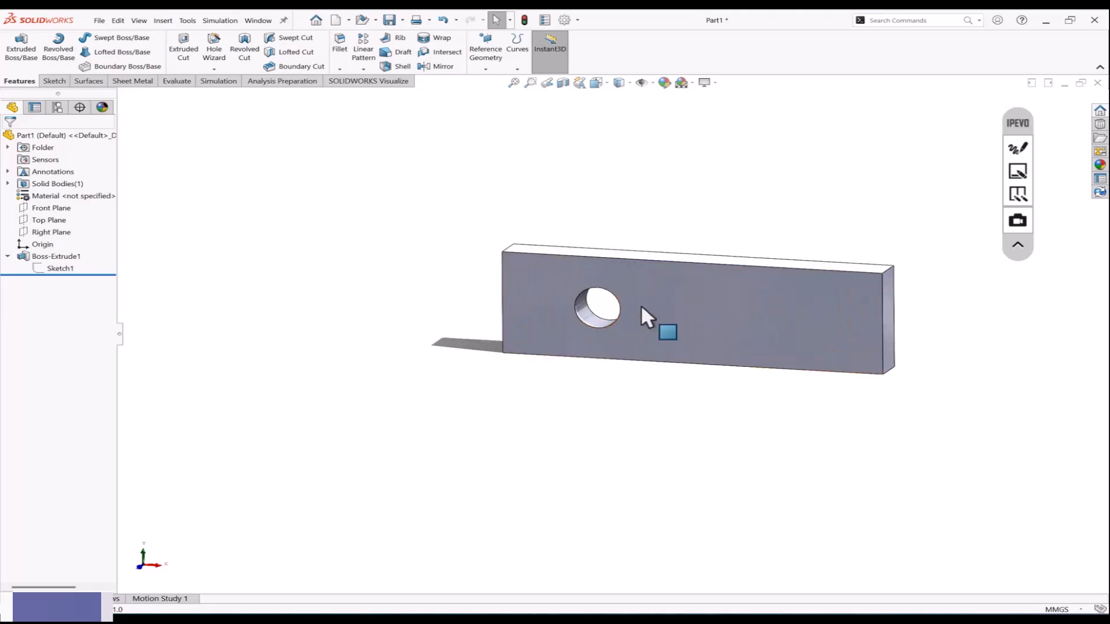
pyautogui.moveTo(652, 379)
pyautogui.mouseDown(button='middle')
pyautogui.moveTo(694, 347)
pyautogui.moveTo(664, 376)
pyautogui.mouseUp(button='middle')
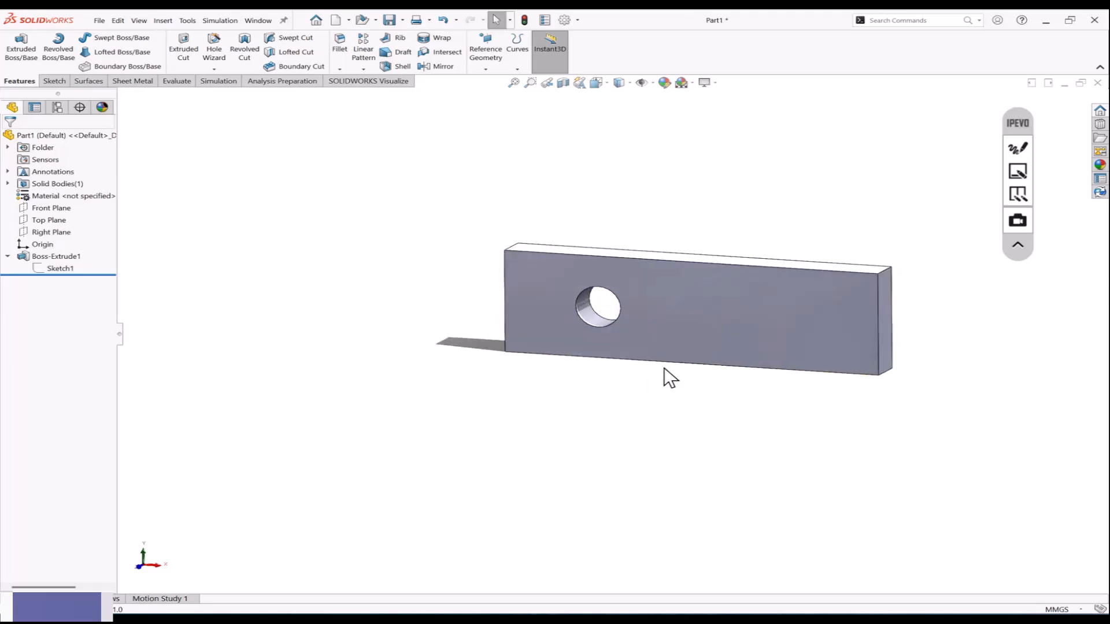
pyautogui.scroll(1, 664, 382)
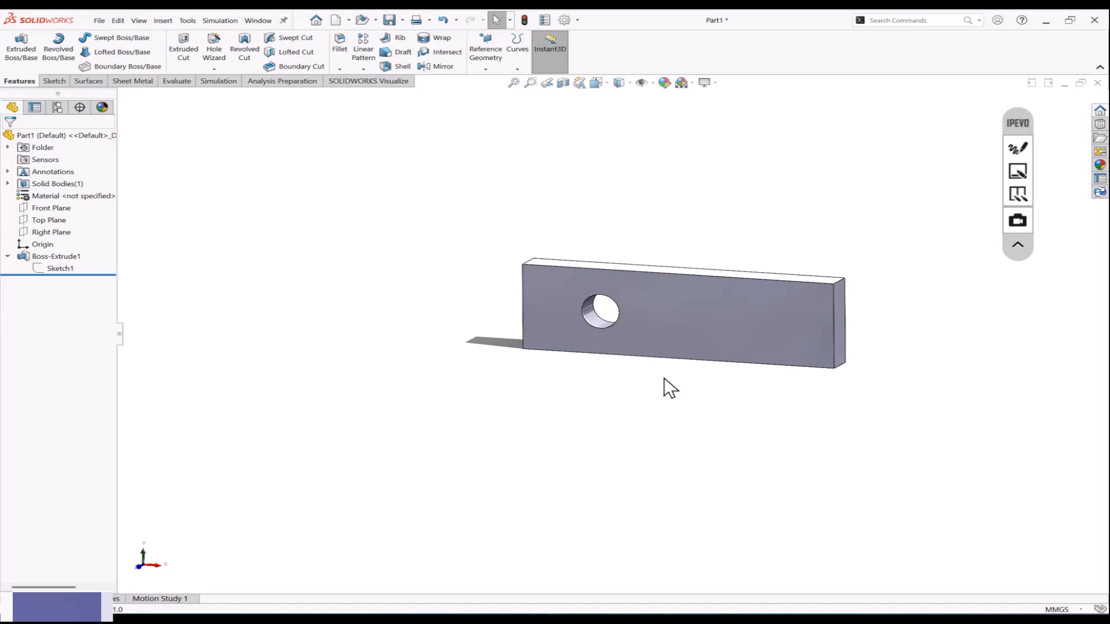
pyautogui.moveTo(665, 378); pyautogui.dragTo(660, 387, button='middle')
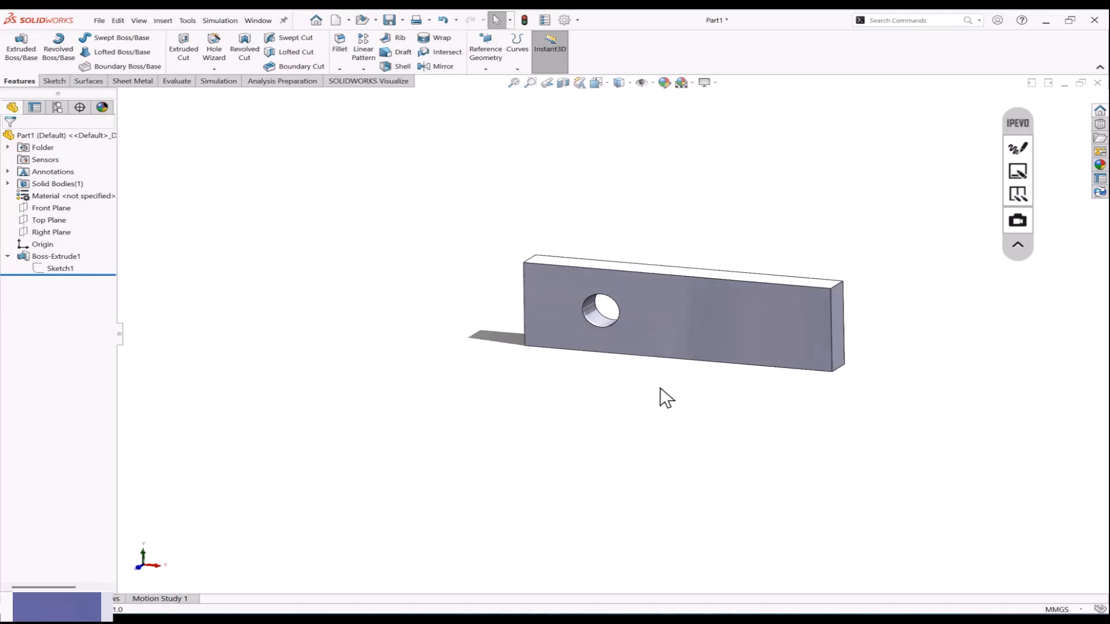
# Step: Delete the block's boss extrusion while keeping its sketch, and open that sketch for editing
pyautogui.rightClick(66, 257)
pyautogui.click(93, 319)
pyautogui.click(635, 243)
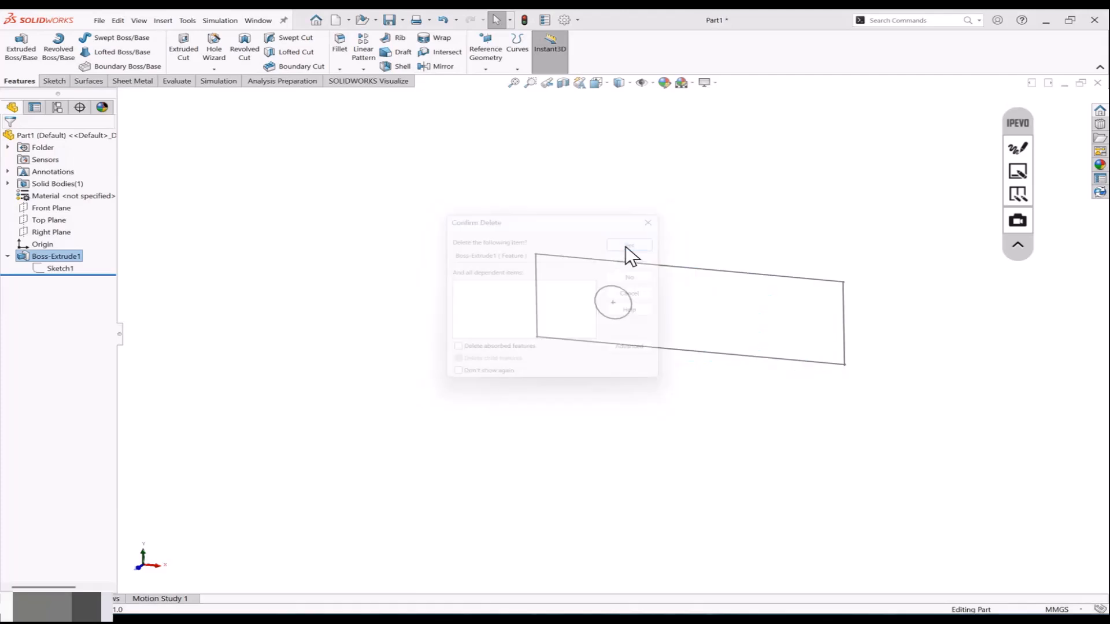
pyautogui.click(55, 244)
pyautogui.click(60, 214)
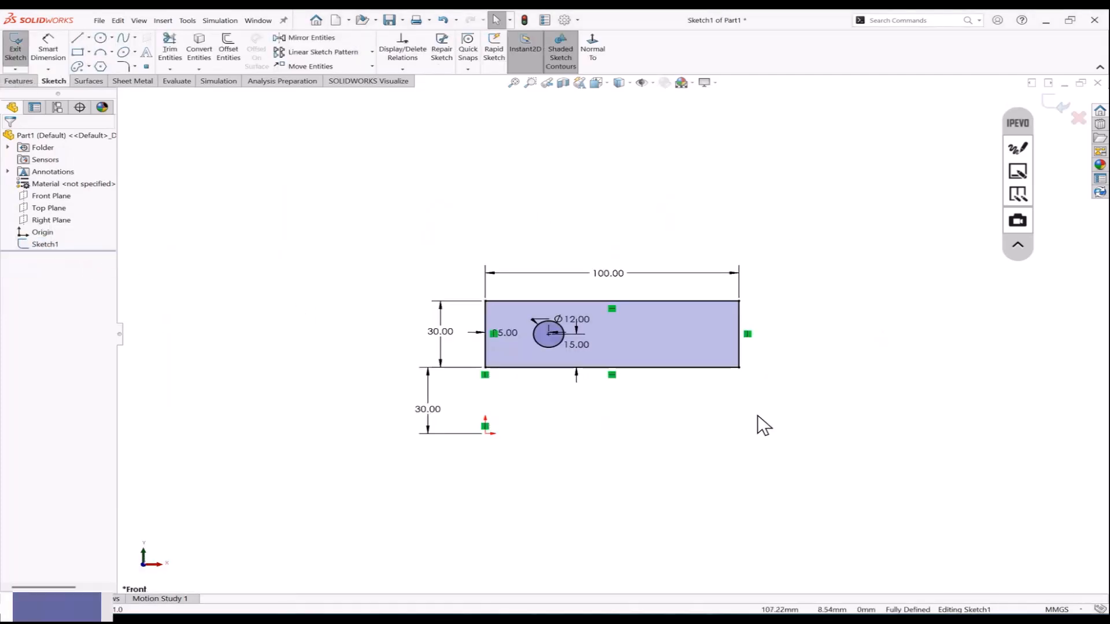
# Step: Sketch a separate horizontal line about 77 mm long, below and to the right of the rectangle
pyautogui.scroll(-2, 751, 414)
pyautogui.scroll(1, 611, 333)
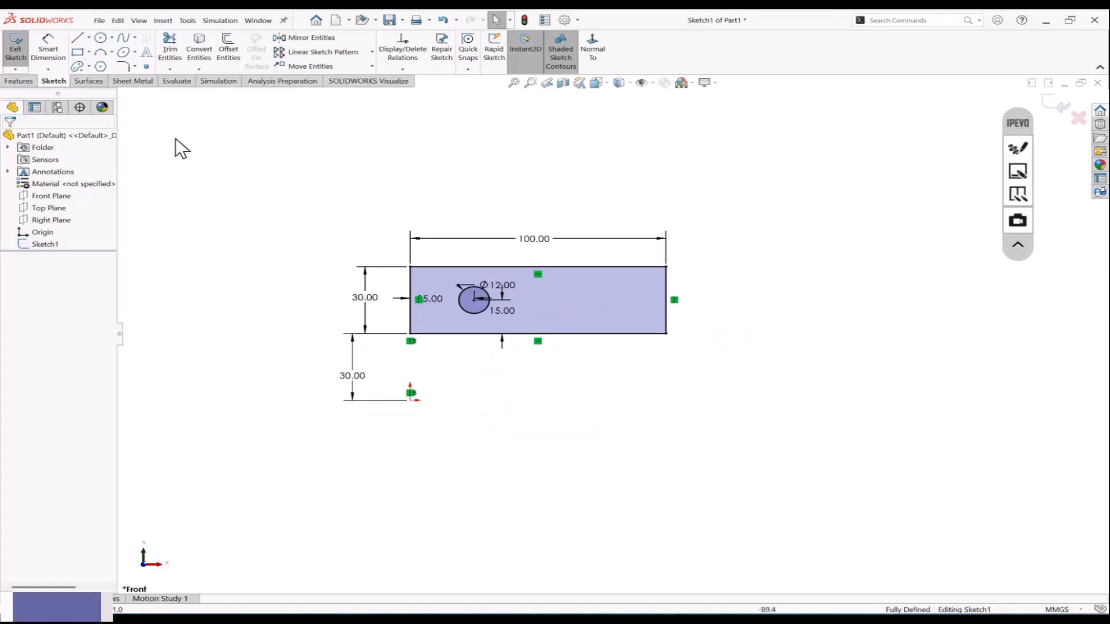
pyautogui.click(78, 38)
pyautogui.scroll(3, 379, 245)
pyautogui.scroll(-2, 646, 358)
pyautogui.click(670, 367)
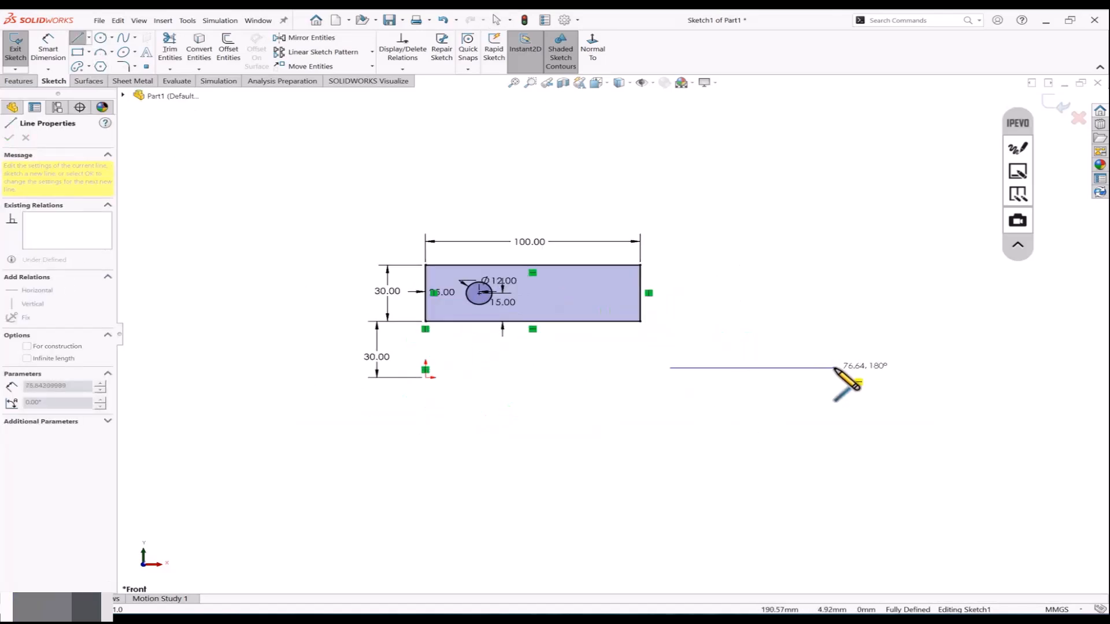
pyautogui.click(835, 368)
pyautogui.press('Escape')
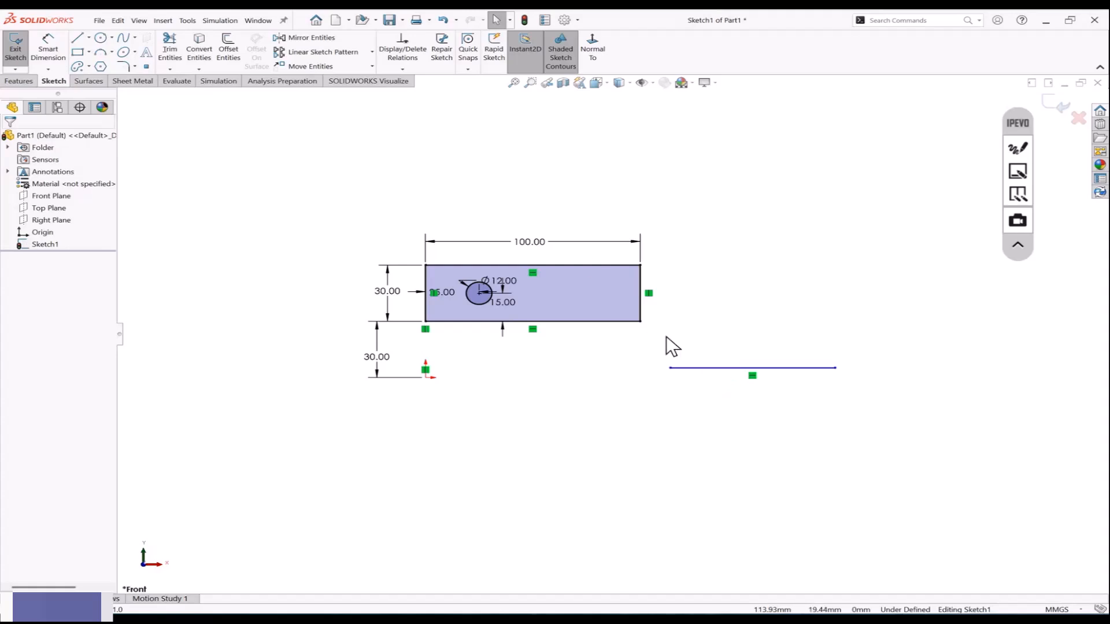
# Step: Make the separate horizontal line equal in length to the rectangle's top edge with an Equal relation
pyautogui.click(614, 266)
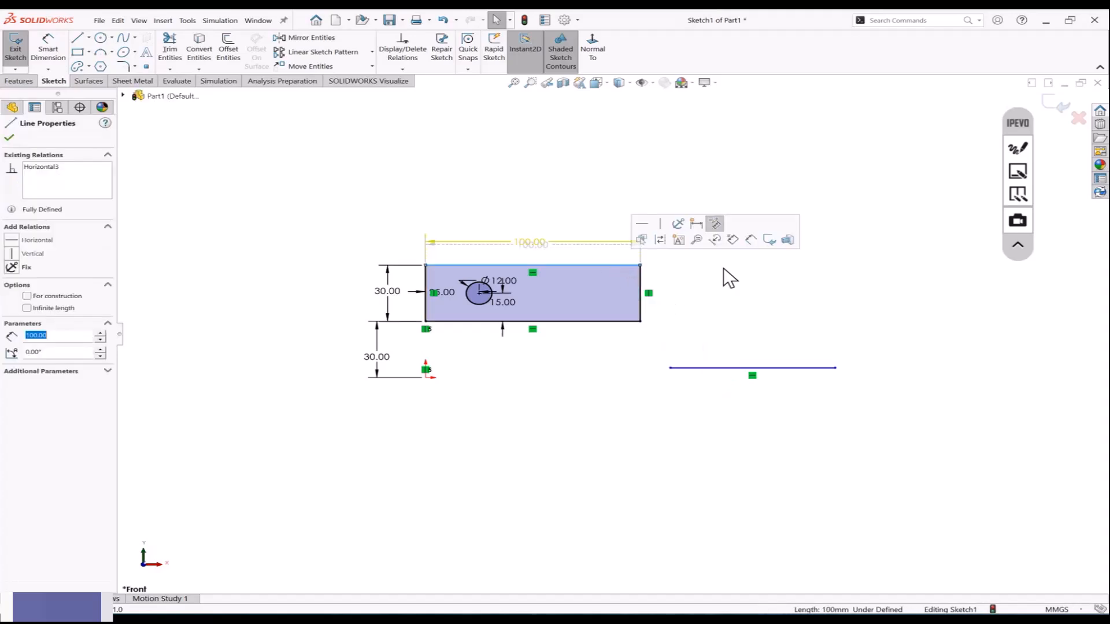
pyautogui.keyDown('ctrl'); pyautogui.click(708, 368); pyautogui.keyUp('ctrl')
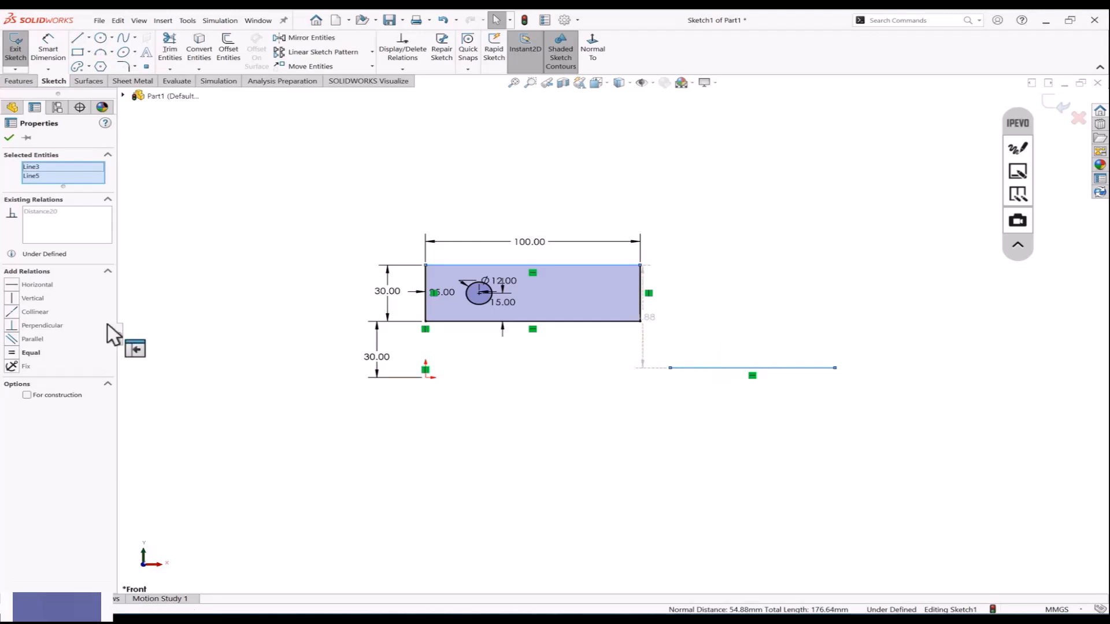
pyautogui.click(13, 354)
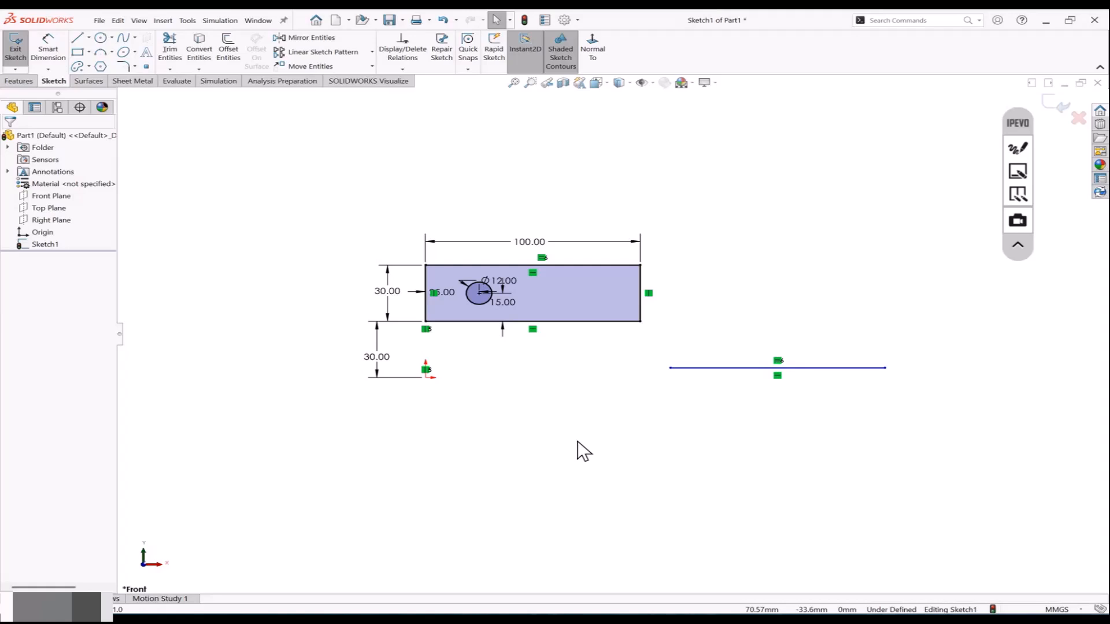
pyautogui.click(1016, 152)
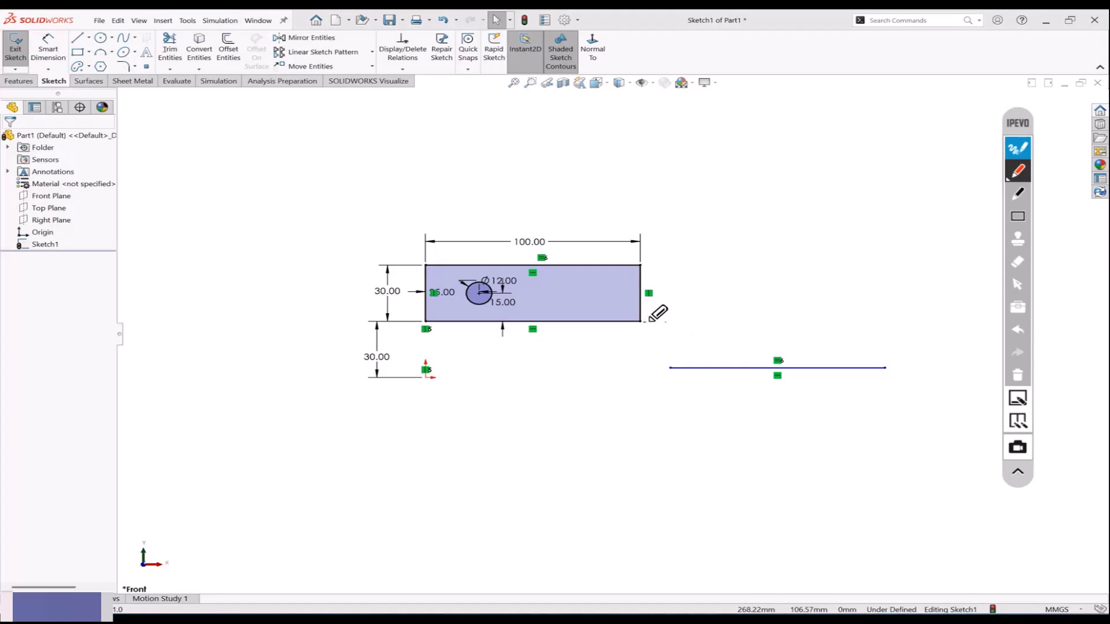
pyautogui.moveTo(649, 321); pyautogui.dragTo(720, 322)
pyautogui.click(1019, 377)
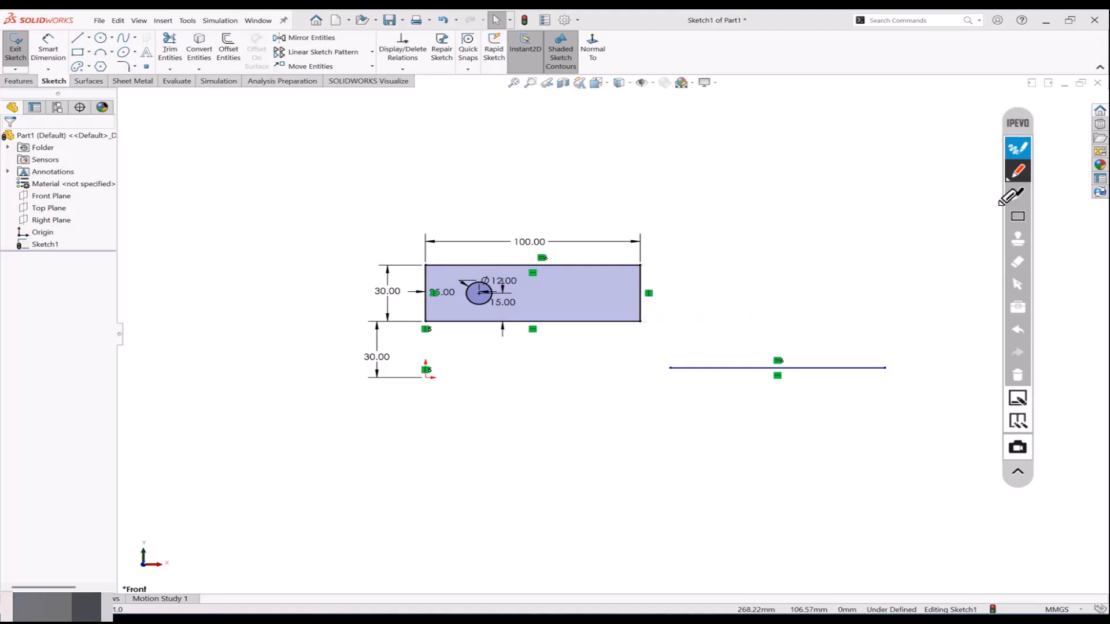
pyautogui.click(1016, 152)
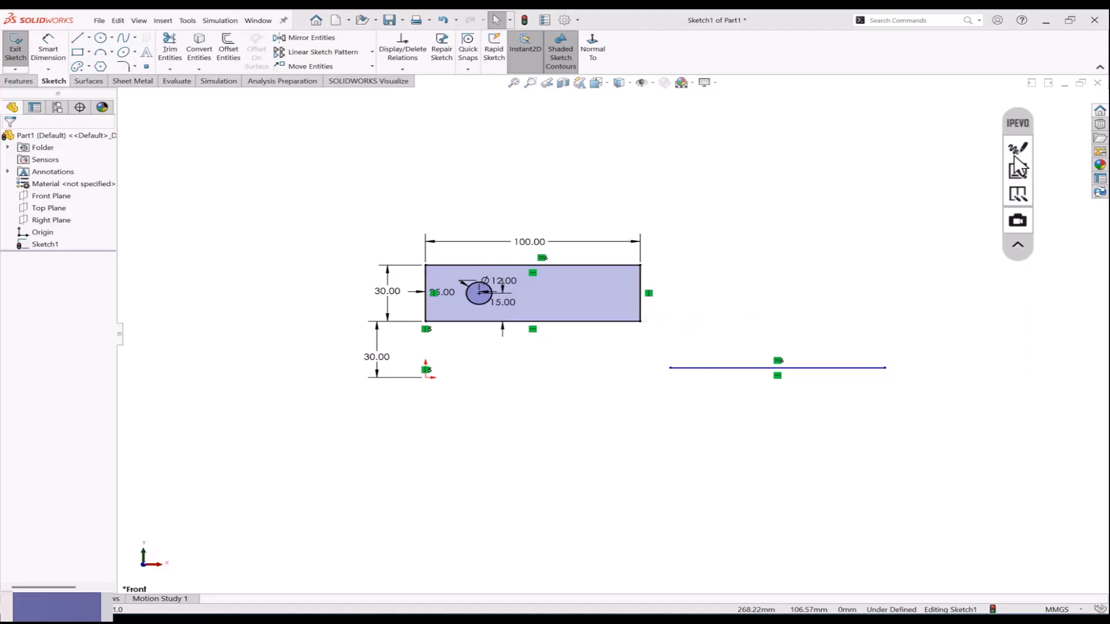
# Step: Add a Collinear relation between the rectangle's bottom edge and the separate horizontal line
pyautogui.click(599, 321)
pyautogui.keyDown('ctrl'); pyautogui.click(676, 369); pyautogui.keyUp('ctrl')
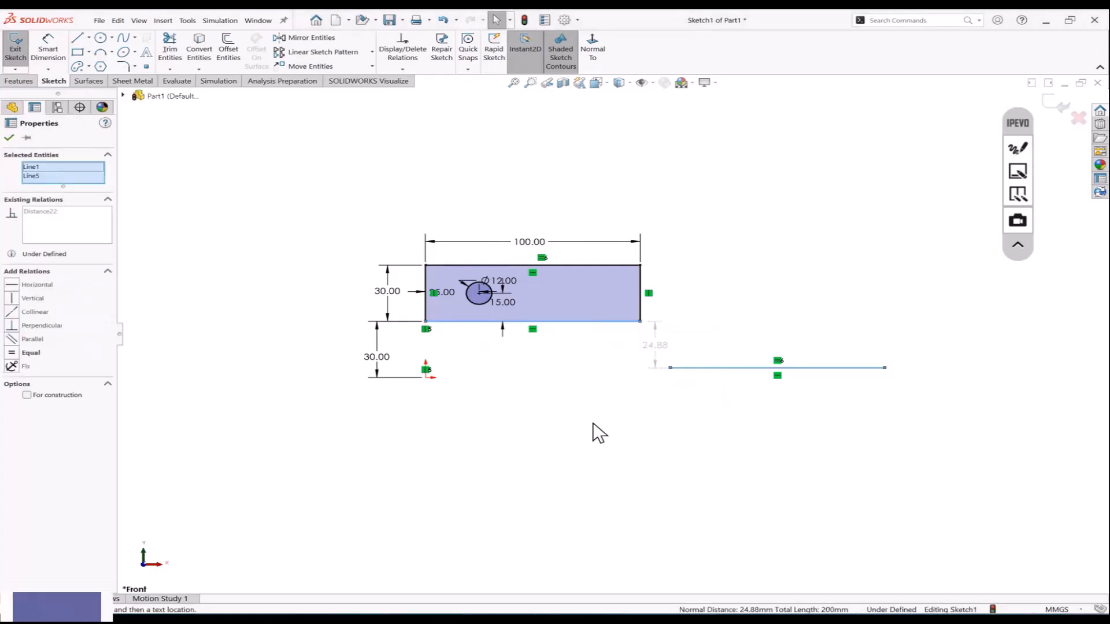
pyautogui.click(24, 311)
pyautogui.click(394, 398)
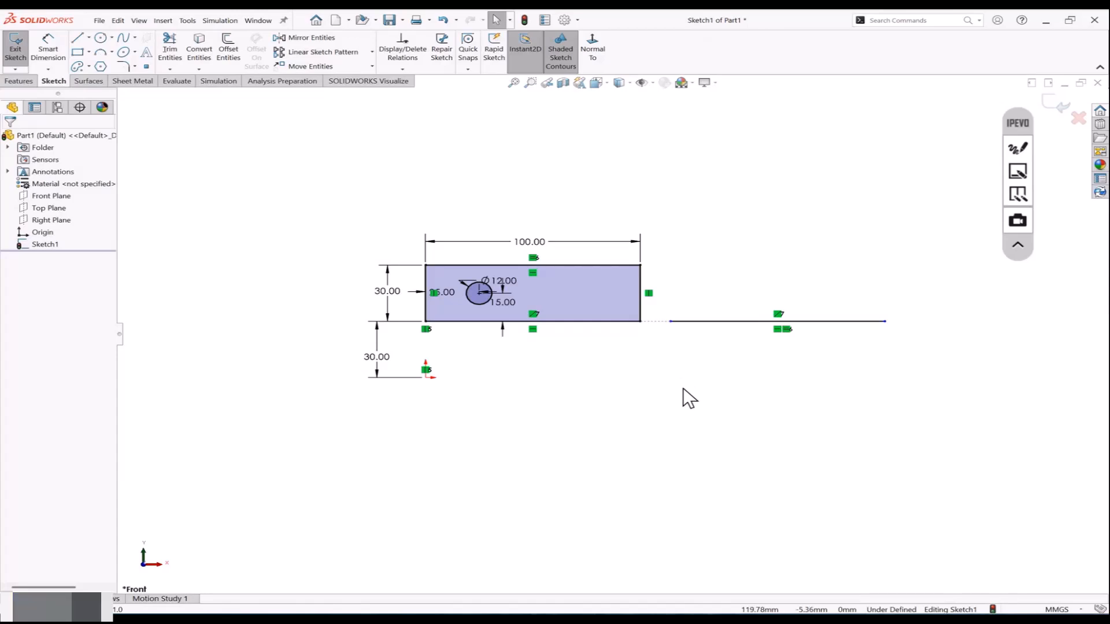
# Step: Sketch a separate vertical line above the horizontal line, to the right of the rectangle
pyautogui.click(77, 38)
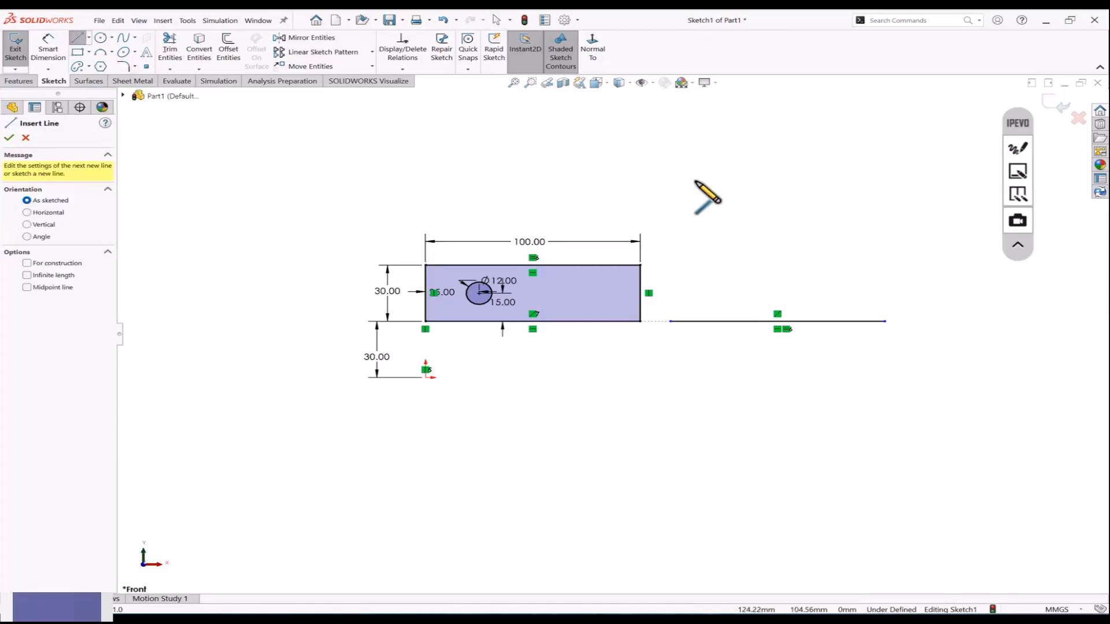
pyautogui.click(714, 162)
pyautogui.click(715, 245)
pyautogui.press('Escape')
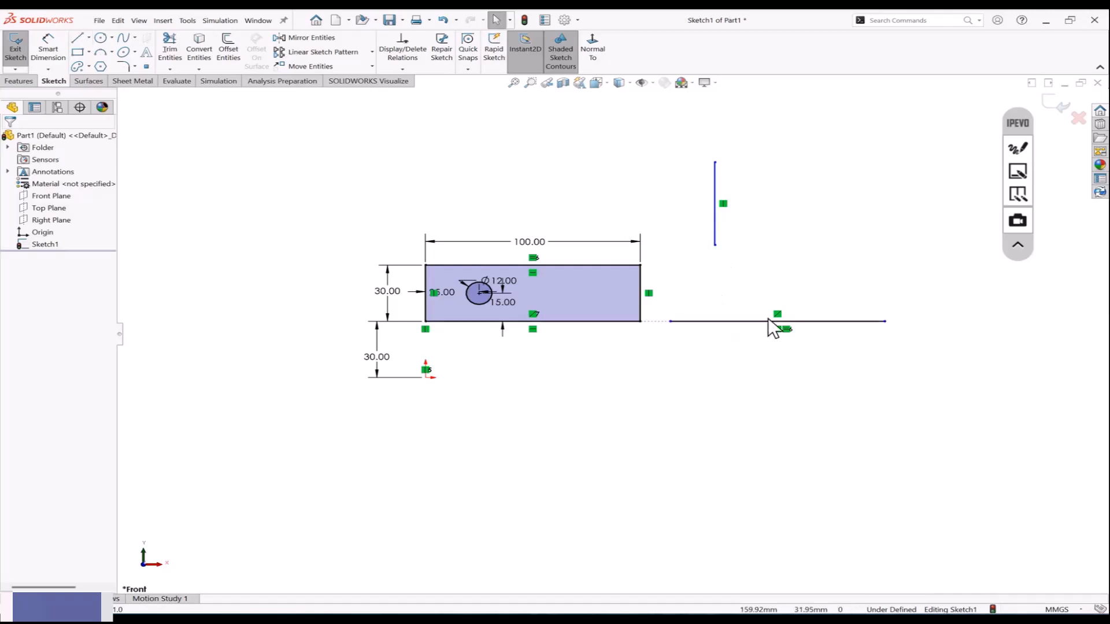
pyautogui.click(715, 247)
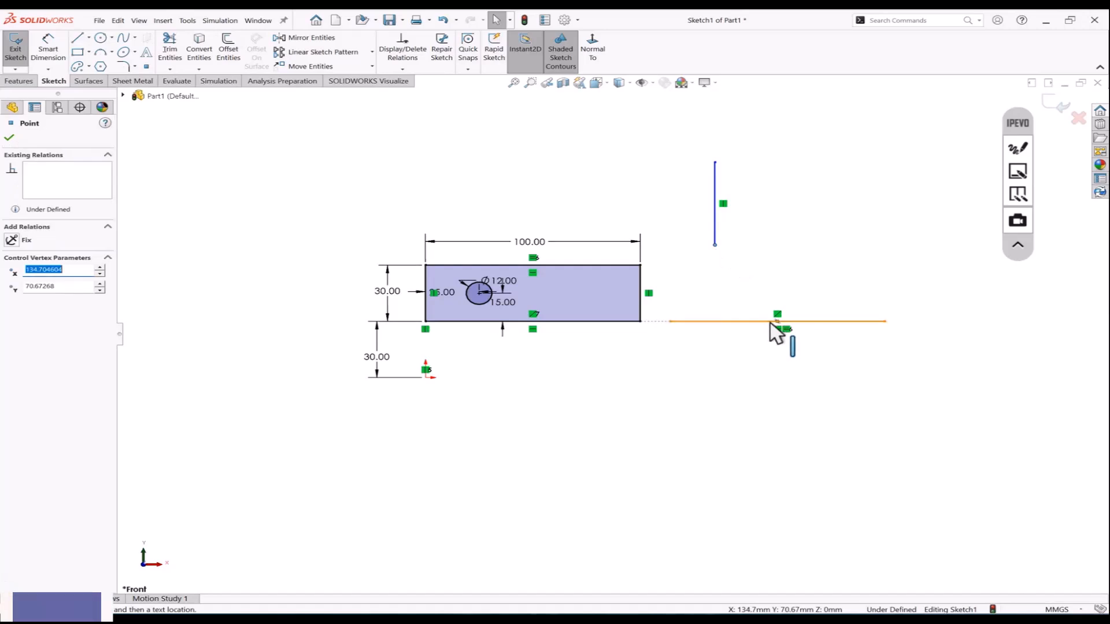
pyautogui.keyDown('ctrl'); pyautogui.click(776, 322); pyautogui.keyUp('ctrl')
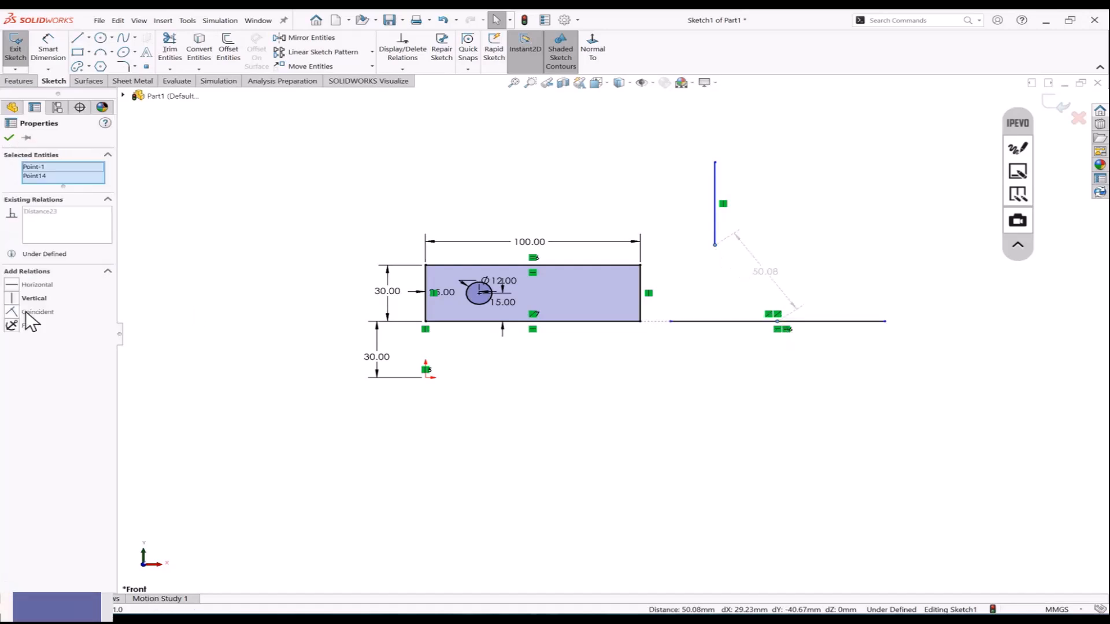
pyautogui.click(581, 415)
# Step: Attach the vertical line's lower endpoint to the middle of the separate horizontal line with a Midpoint relation
pyautogui.click(716, 318)
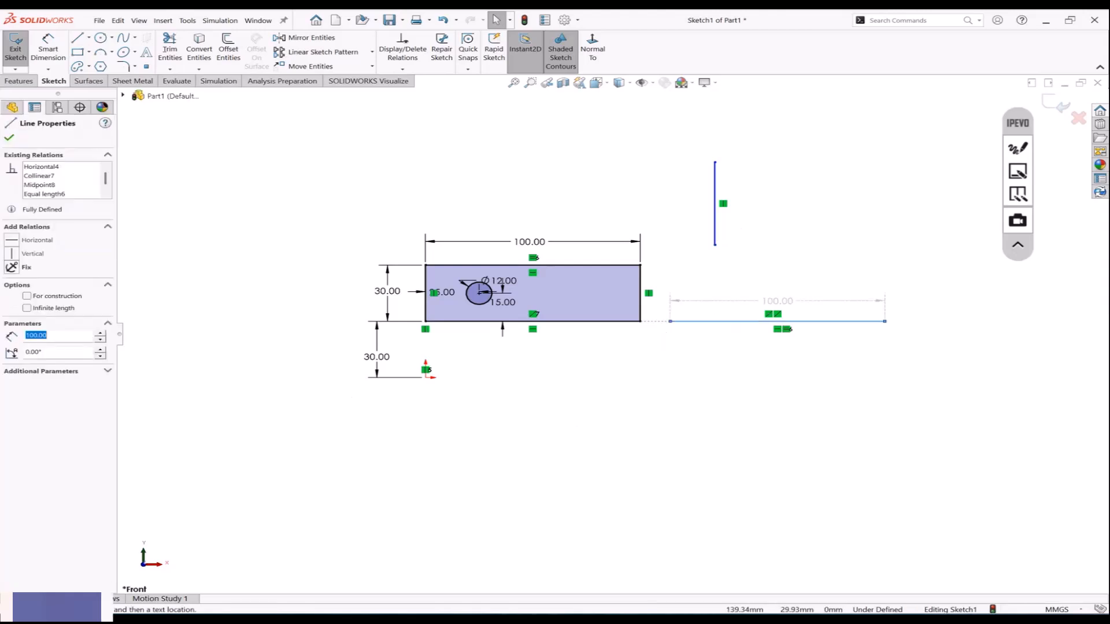
pyautogui.keyDown('ctrl'); pyautogui.click(715, 246); pyautogui.keyUp('ctrl')
pyautogui.click(13, 285)
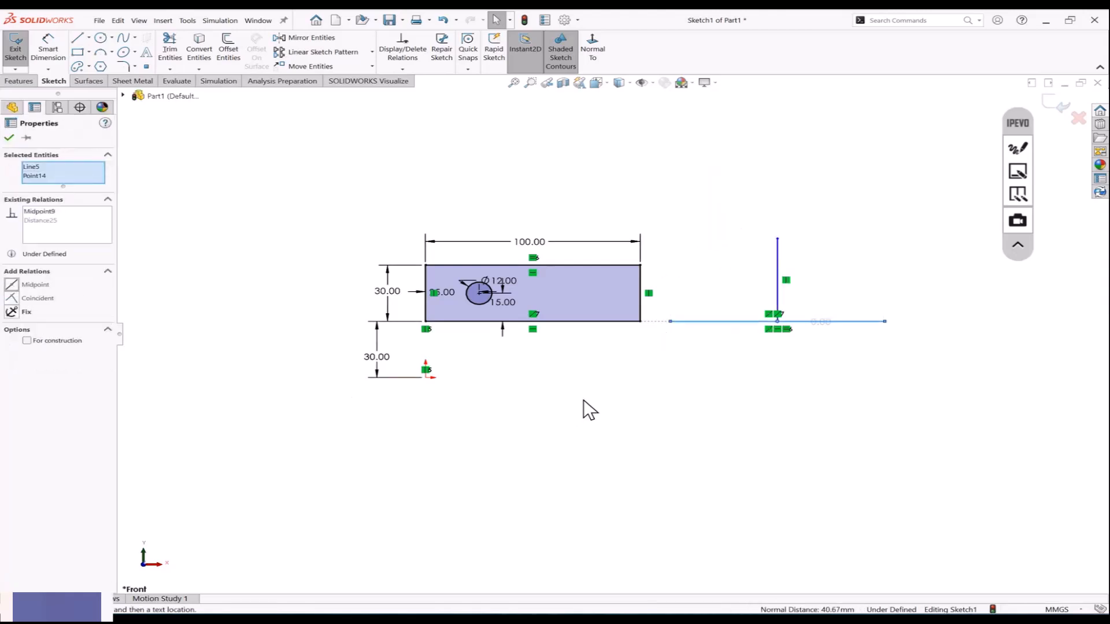
pyautogui.click(601, 401)
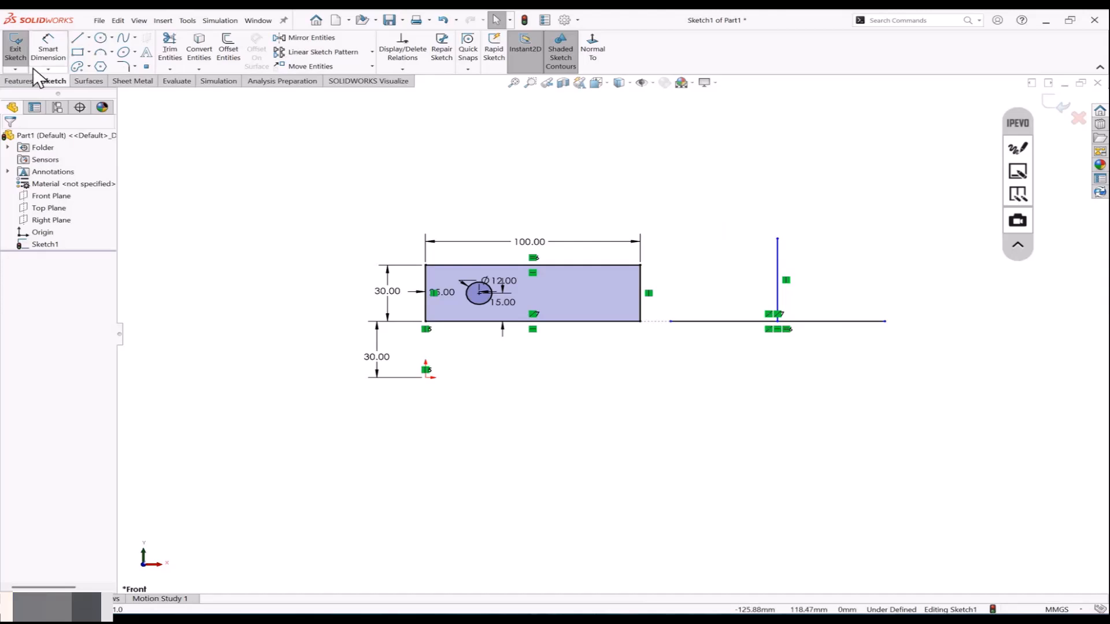
# Step: Sketch a circle below the rectangle and dimension its diameter to 24 mm
pyautogui.click(100, 38)
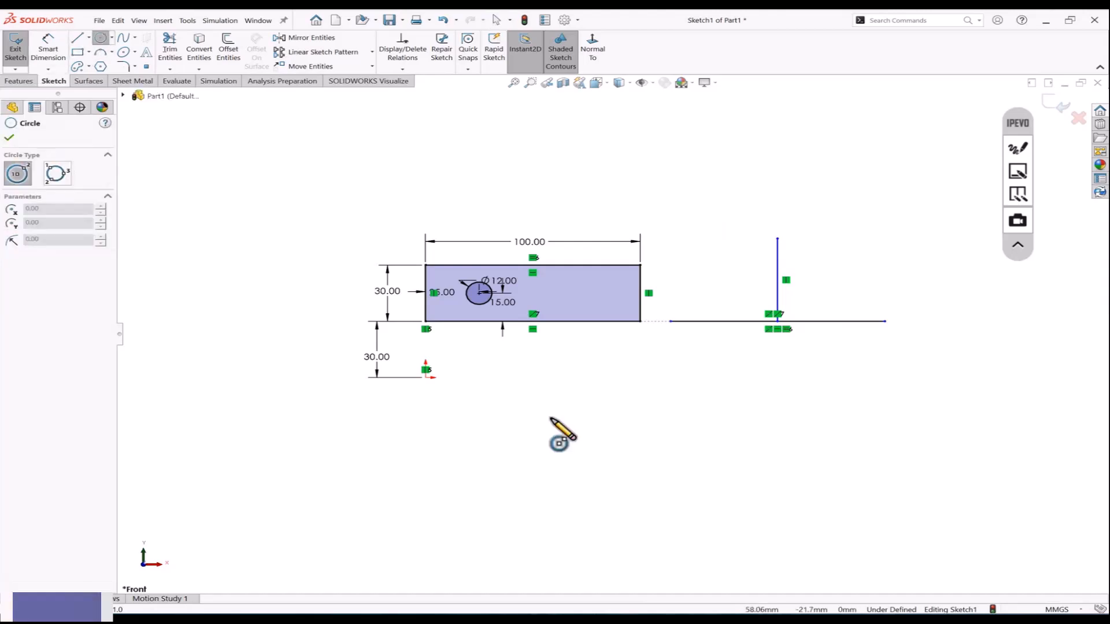
pyautogui.click(565, 417)
pyautogui.click(585, 444)
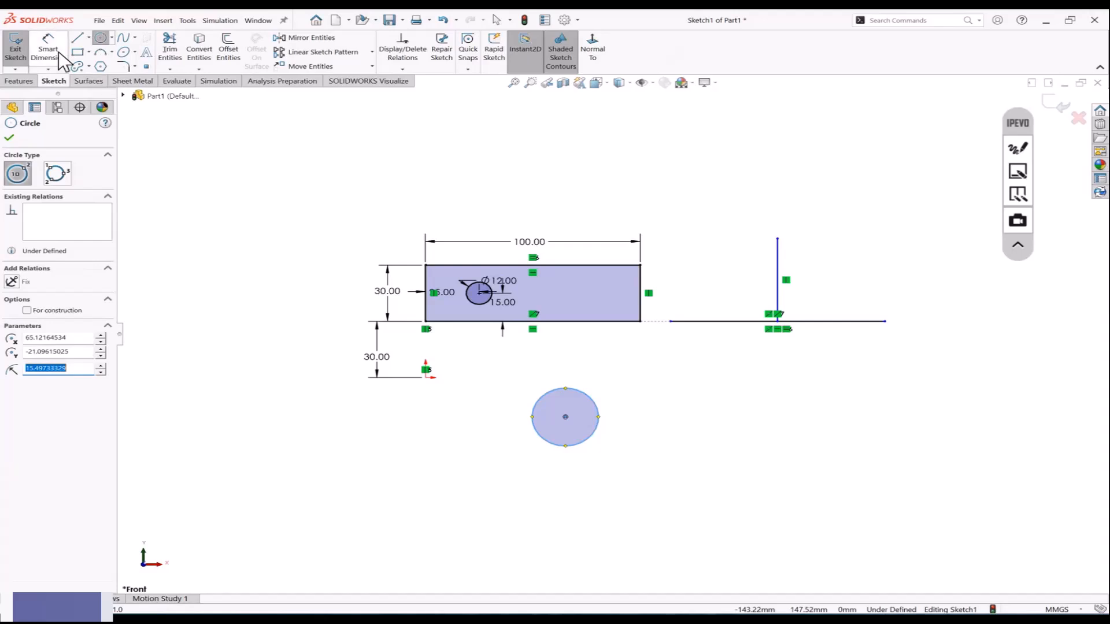
pyautogui.click(48, 50)
pyautogui.click(593, 402)
pyautogui.click(634, 381)
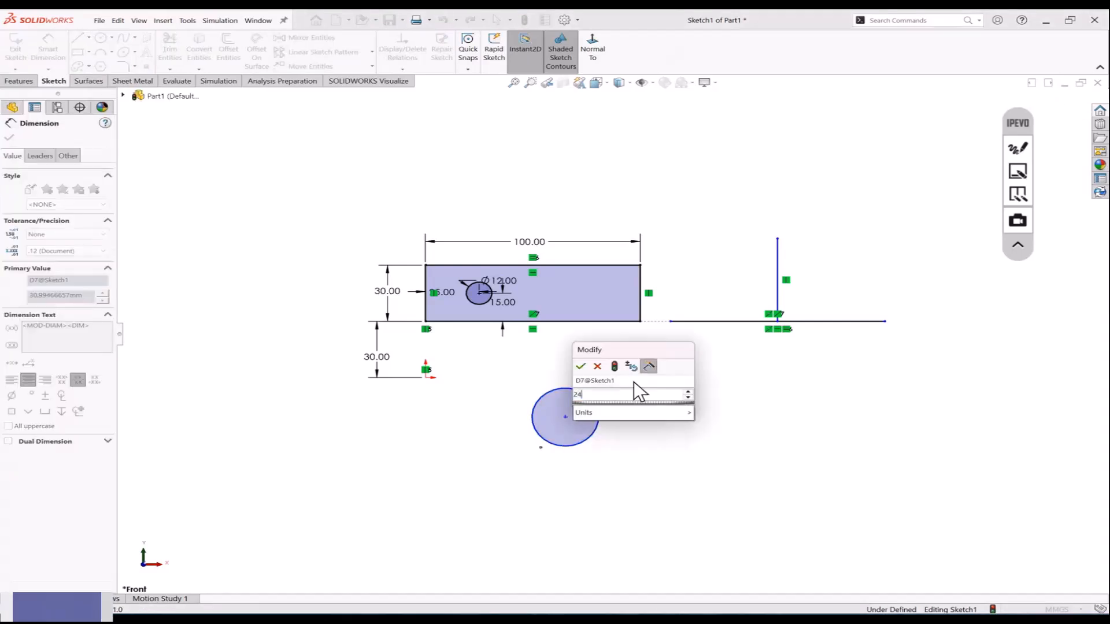
pyautogui.write('24')
pyautogui.press('Return')
pyautogui.press('Escape')
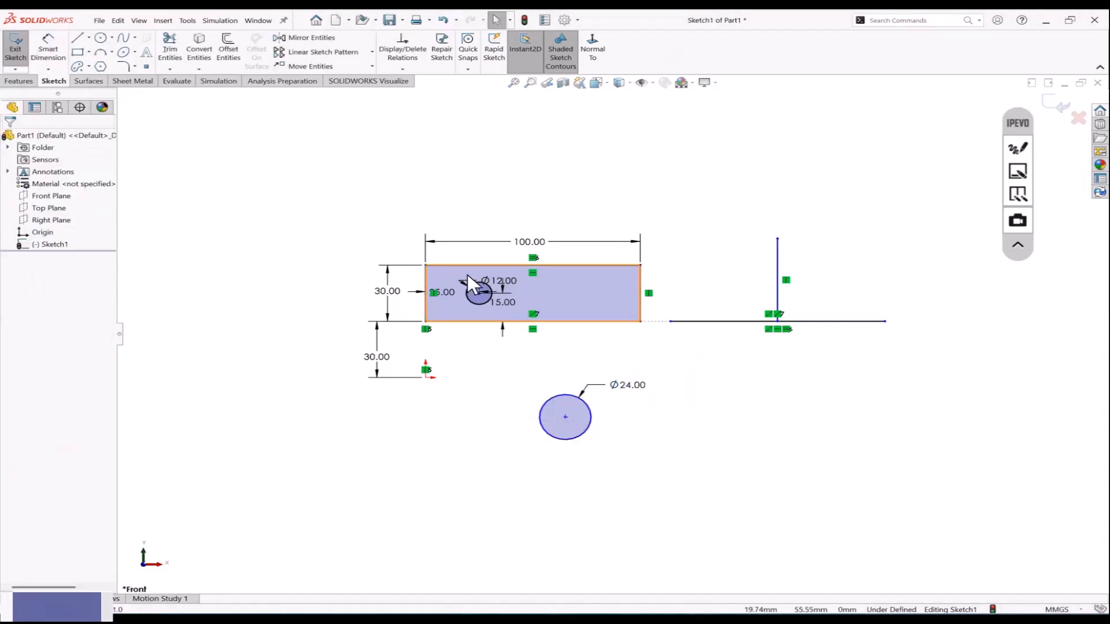
# Step: Move the 12 mm diameter and 15 mm height dimensions farther to the right of the small circle
pyautogui.scroll(-4, 467, 275)
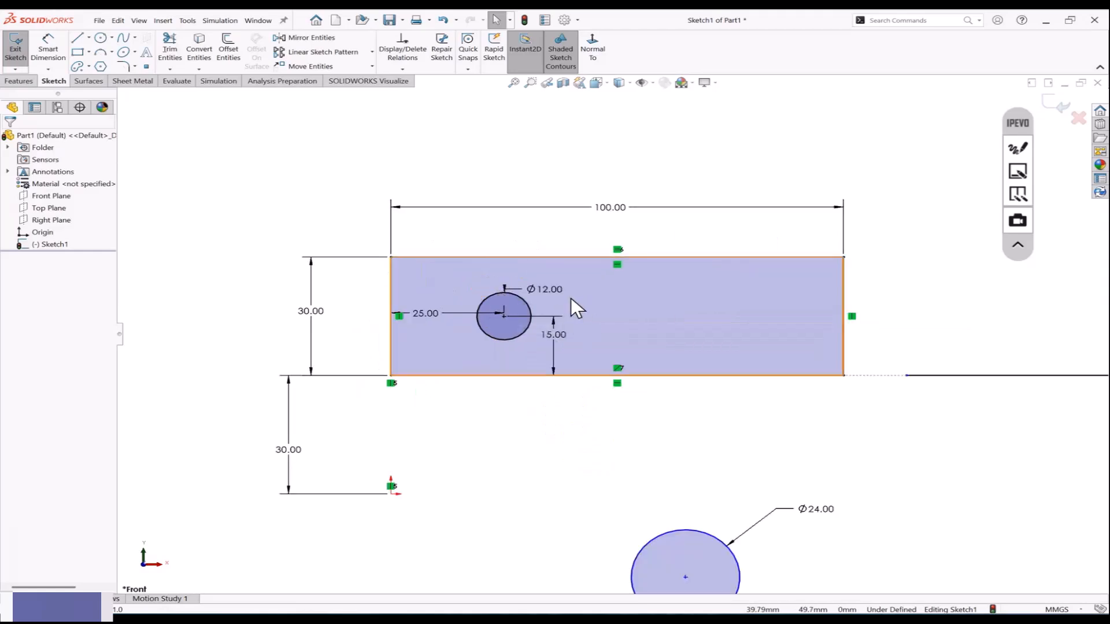
pyautogui.moveTo(550, 289); pyautogui.dragTo(592, 278)
pyautogui.moveTo(559, 334); pyautogui.dragTo(584, 335)
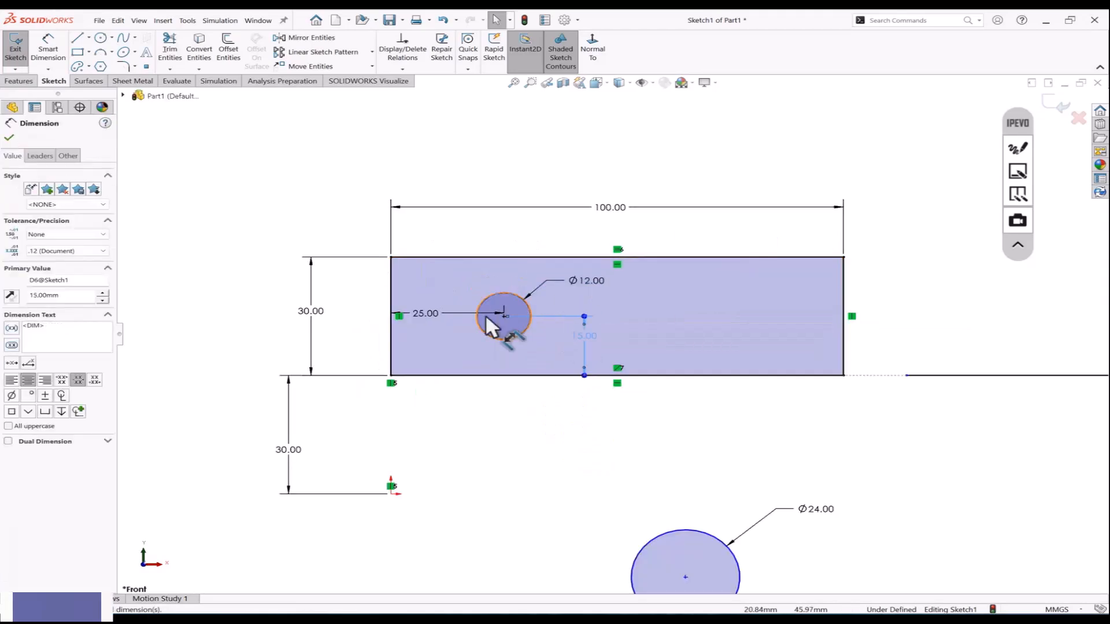
pyautogui.scroll(2, 582, 456)
pyautogui.press('Escape')
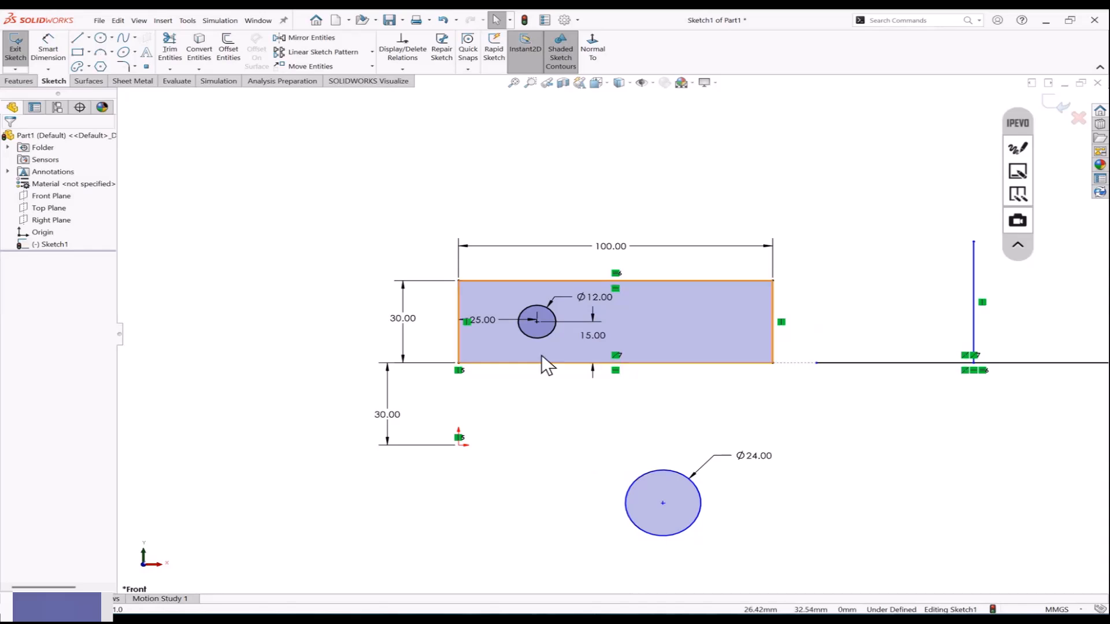
# Step: Make the 24 mm circle concentric with the 12 mm circle inside the rectangle
pyautogui.click(536, 338)
pyautogui.keyDown('ctrl'); pyautogui.click(639, 477); pyautogui.keyUp('ctrl')
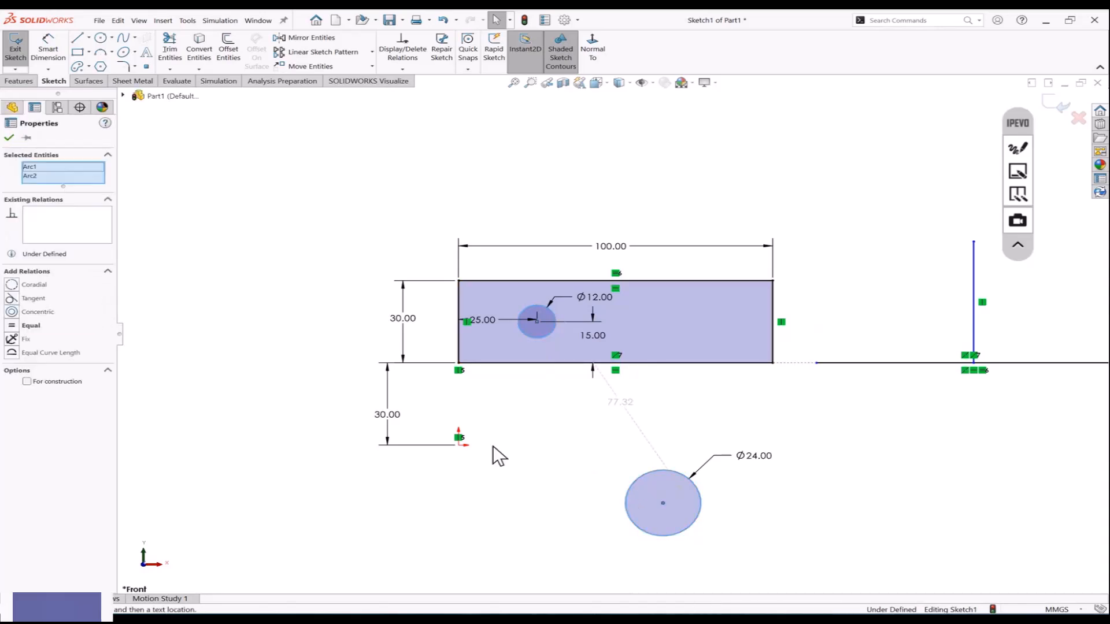
pyautogui.click(14, 315)
pyautogui.press('Escape')
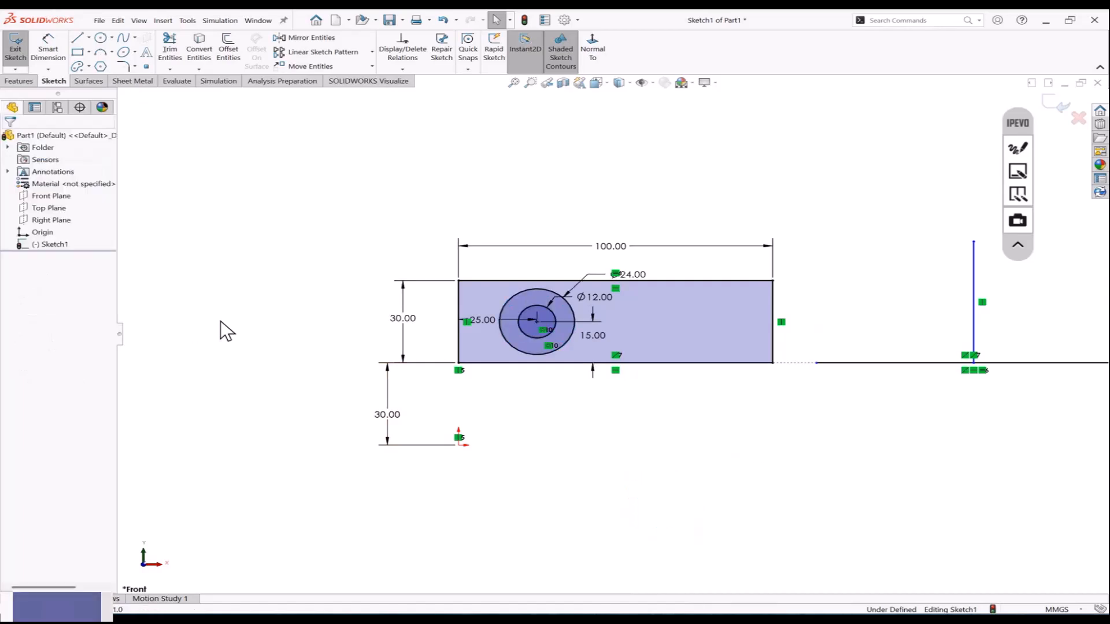
# Step: Sketch another circle below the rectangle and dimension its diameter to 22 mm
pyautogui.click(101, 38)
pyautogui.click(609, 458)
pyautogui.click(48, 50)
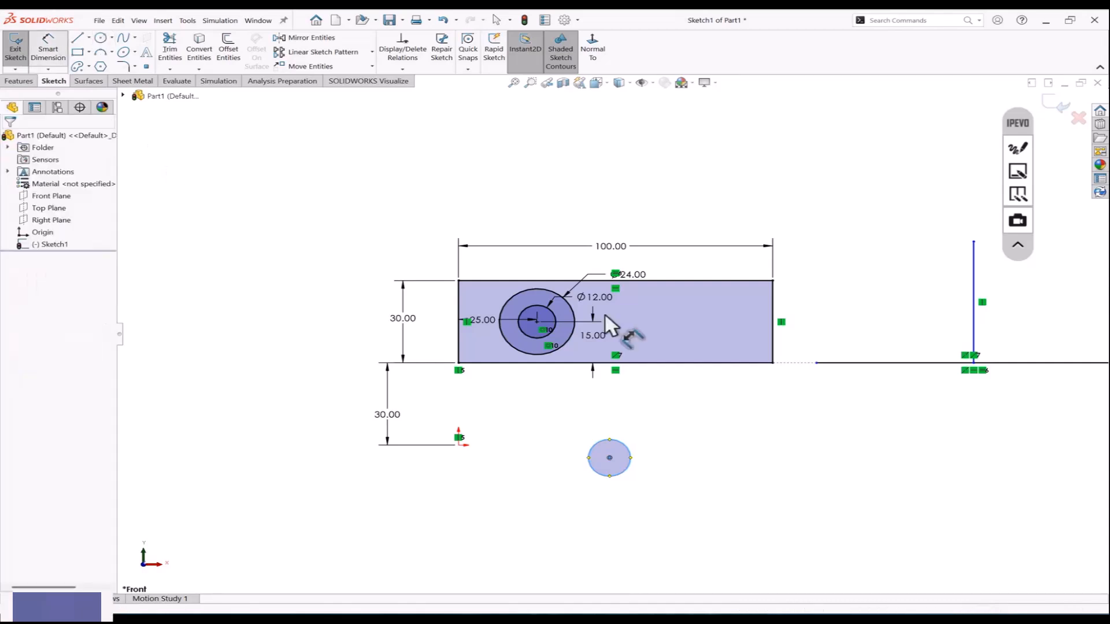
pyautogui.click(623, 445)
pyautogui.click(675, 441)
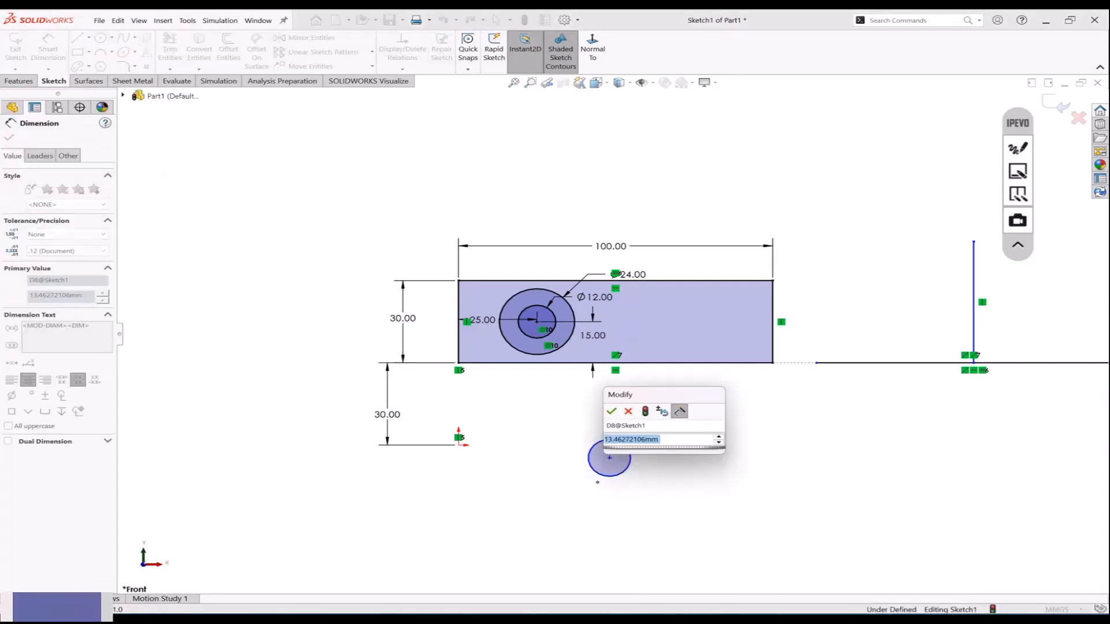
pyautogui.write('22')
pyautogui.press('Return')
pyautogui.click(716, 482)
pyautogui.press('Escape')
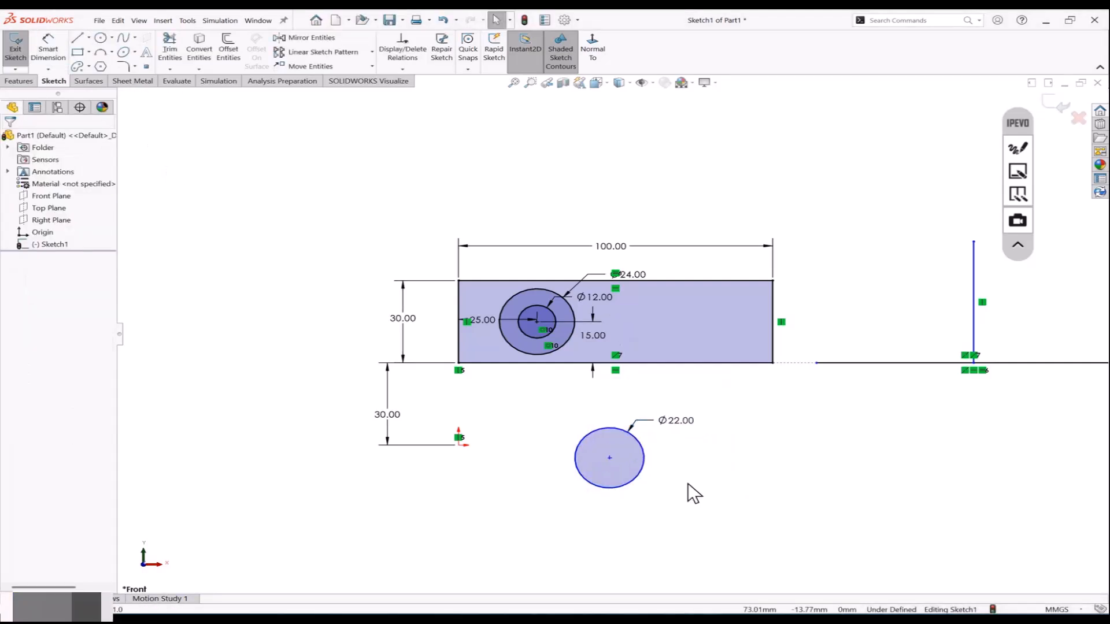
# Step: Add a Coincident relation between the centre points of the 22 mm circle and the 12 mm circle
pyautogui.click(610, 458)
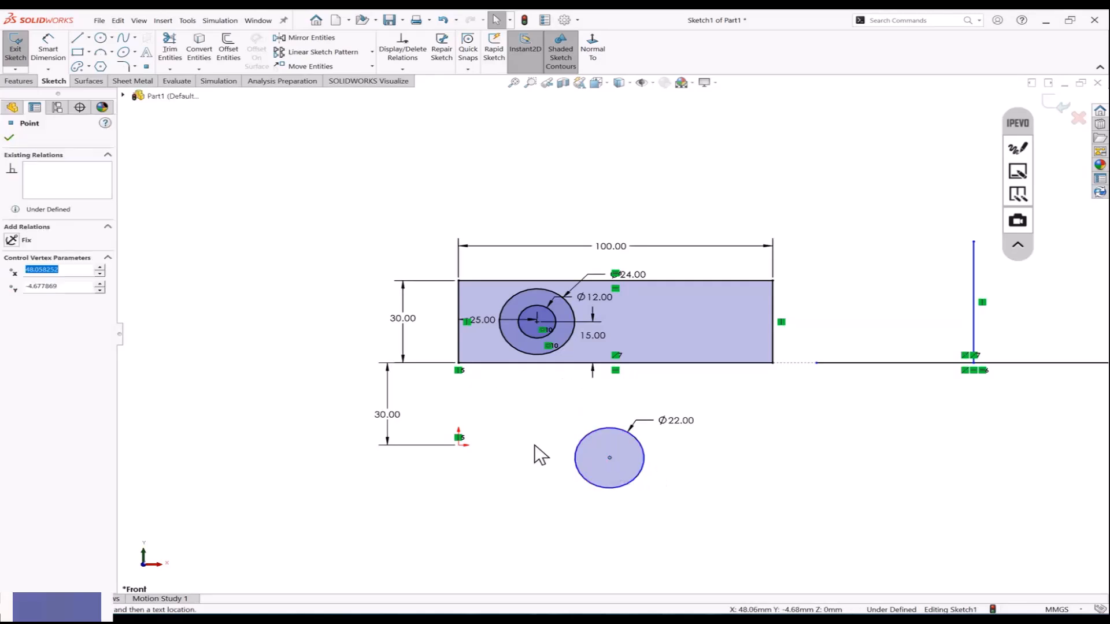
pyautogui.keyDown('ctrl'); pyautogui.click(536, 319); pyautogui.keyUp('ctrl')
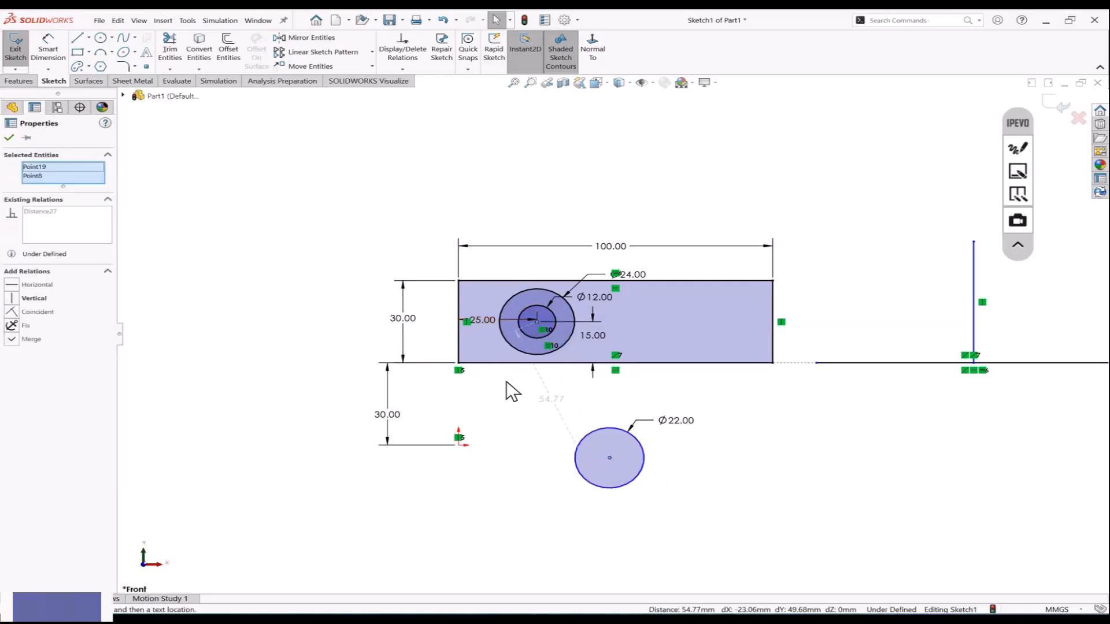
pyautogui.click(12, 312)
pyautogui.click(220, 358)
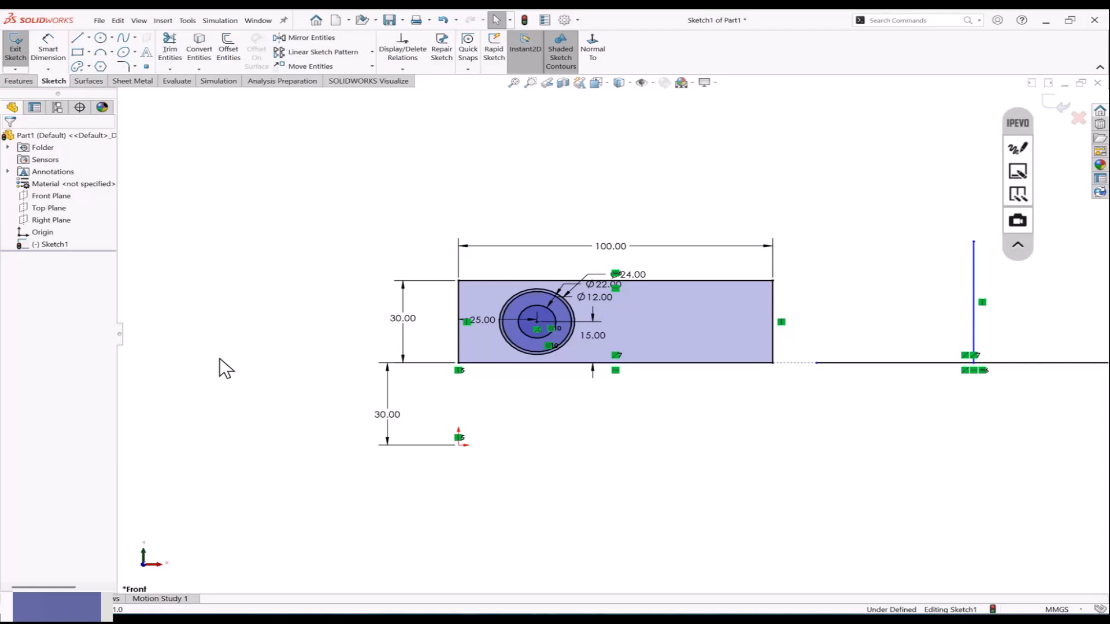
# Step: Sketch a three-point arc with a radius of about 35 mm and a 90° sweep, curving up and right above the vertical line
pyautogui.scroll(3, 370, 333)
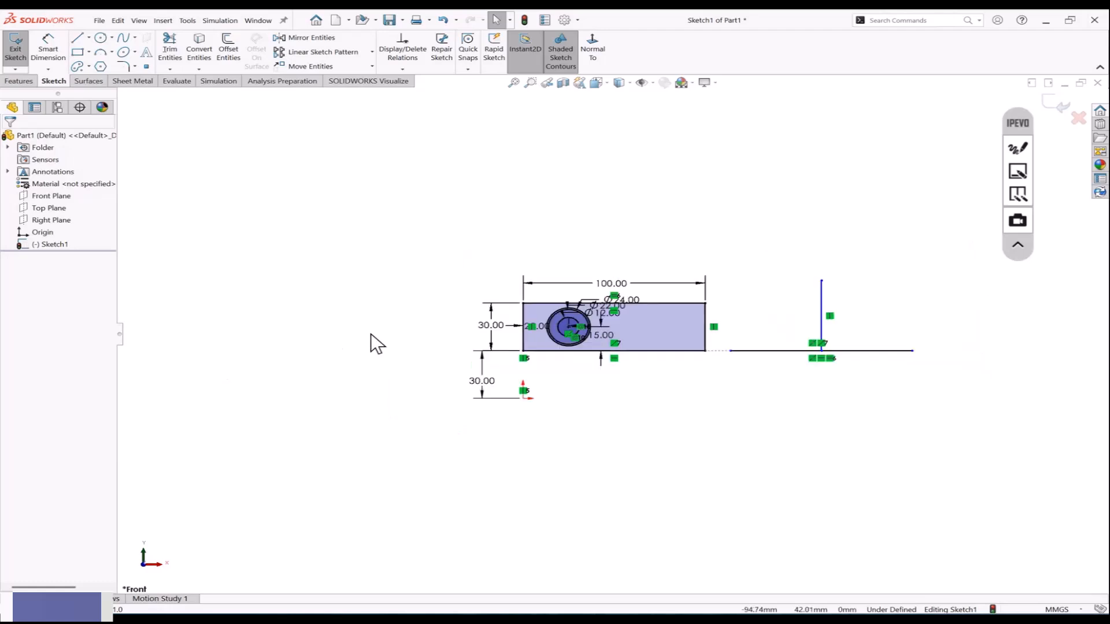
pyautogui.scroll(-2, 891, 375)
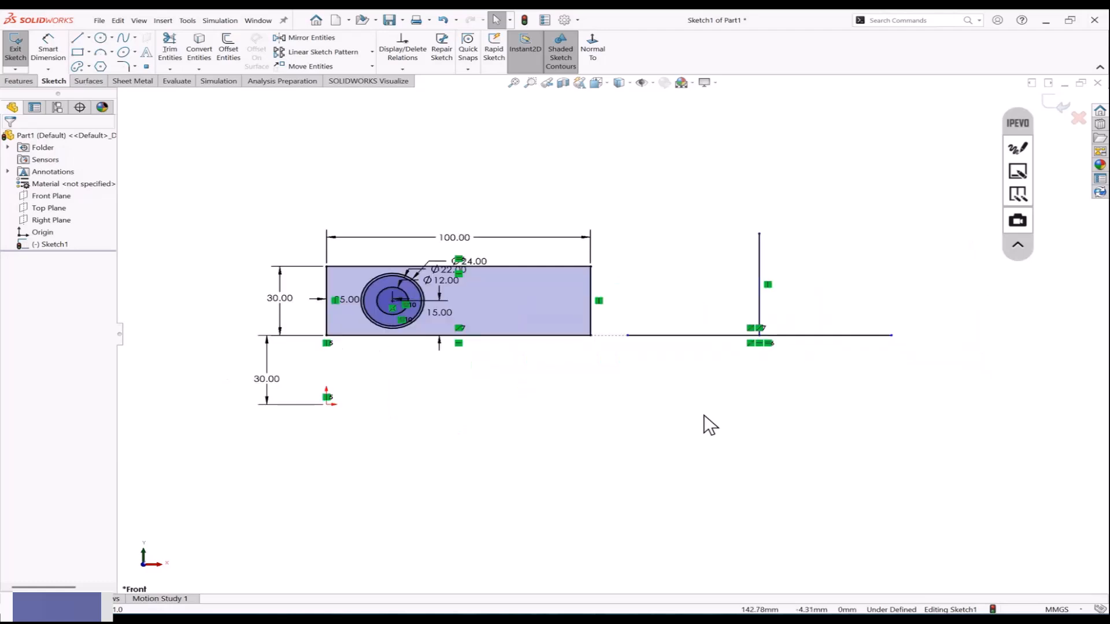
pyautogui.click(100, 52)
pyautogui.scroll(2, 817, 258)
pyautogui.scroll(-2, 806, 244)
pyautogui.click(759, 207)
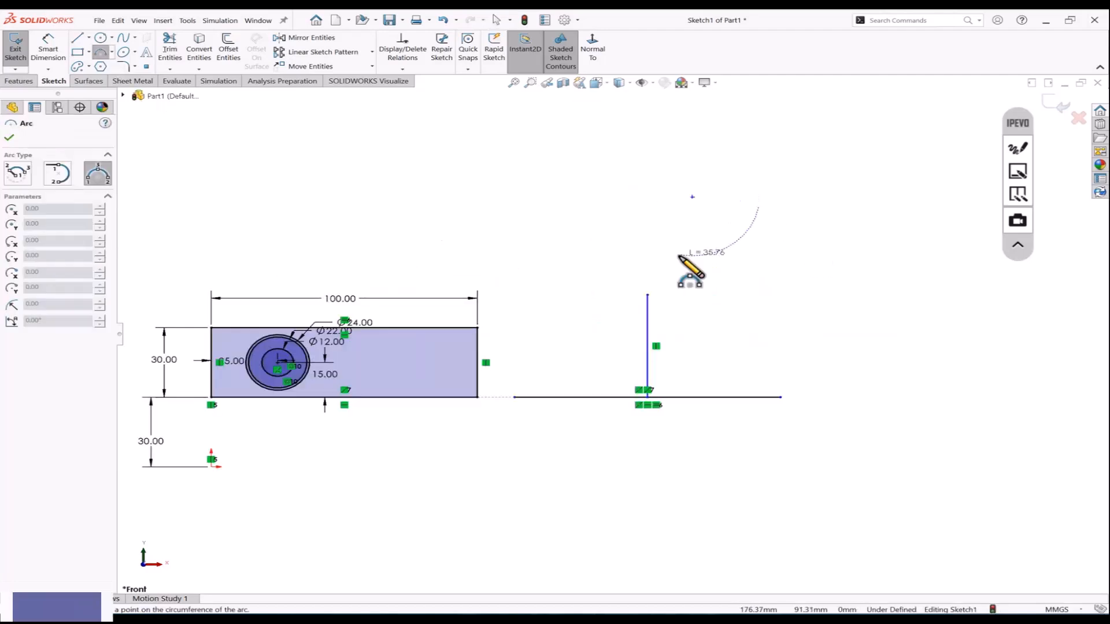
pyautogui.click(655, 280)
pyautogui.click(660, 258)
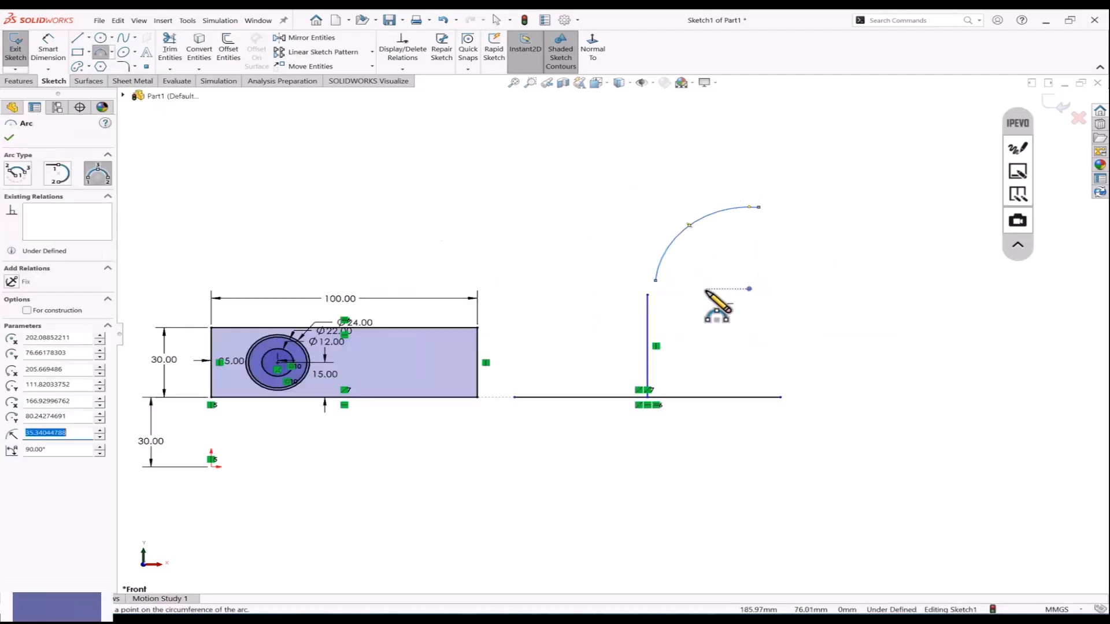
pyautogui.press('Escape')
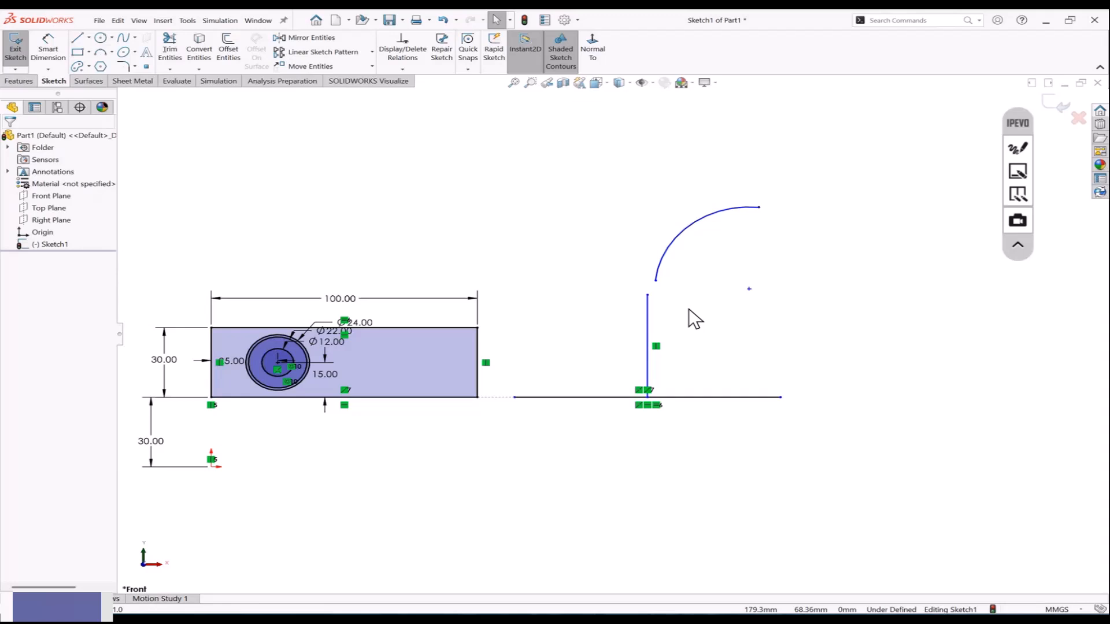
# Step: Add a Coincident relation between the arc's lower endpoint and the top endpoint of the vertical line
pyautogui.click(655, 281)
pyautogui.keyDown('ctrl'); pyautogui.click(647, 295); pyautogui.keyUp('ctrl')
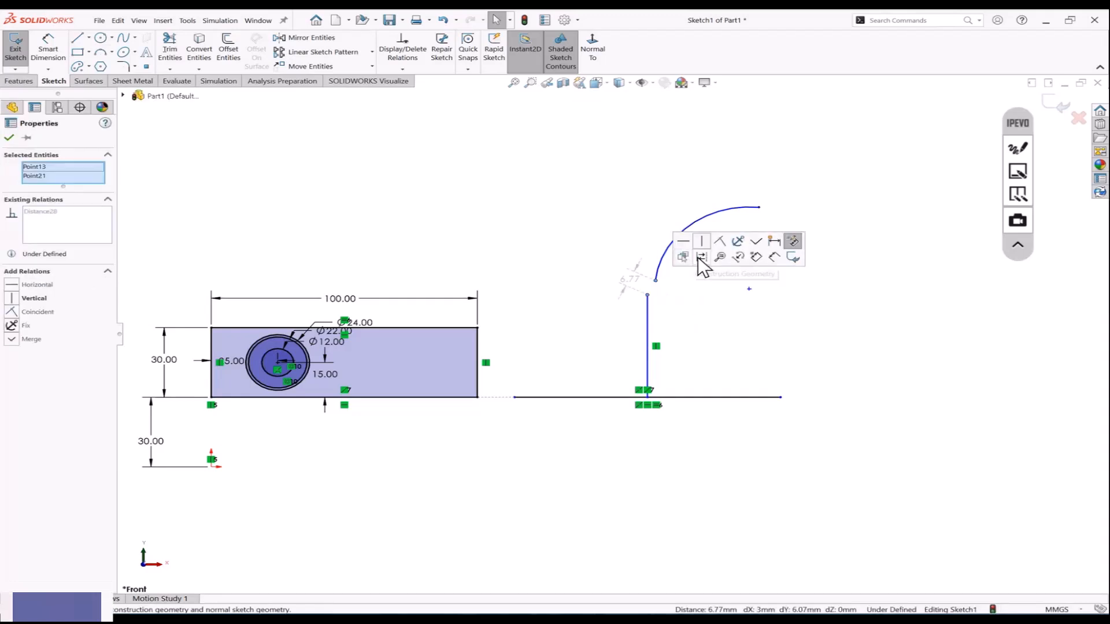
pyautogui.click(719, 242)
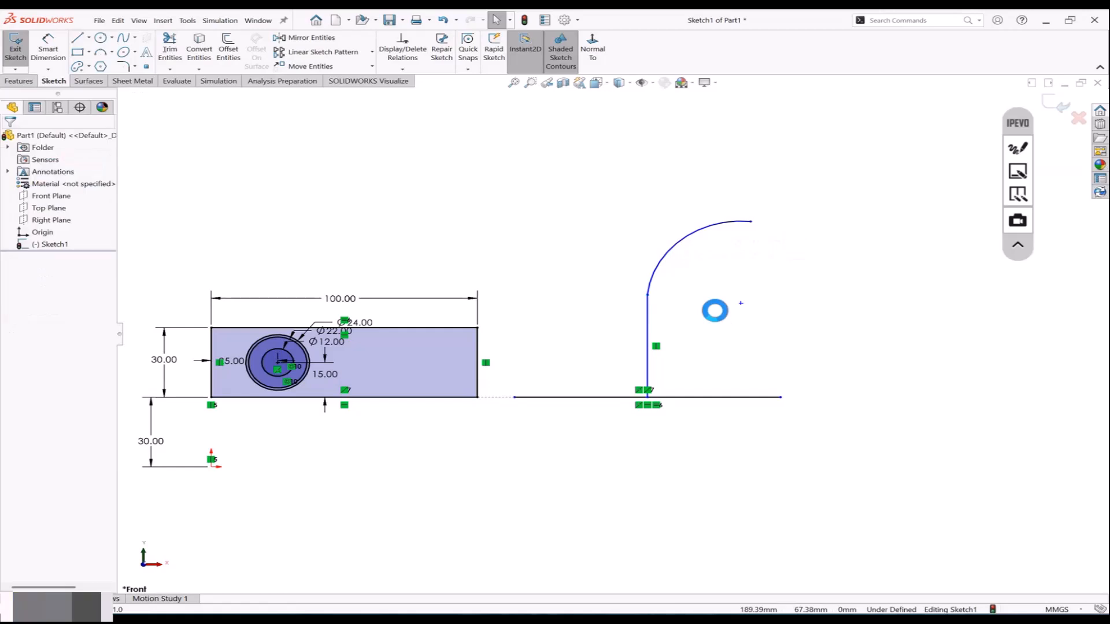
# Step: Dimension the vertical line's length to 44 mm
pyautogui.click(48, 47)
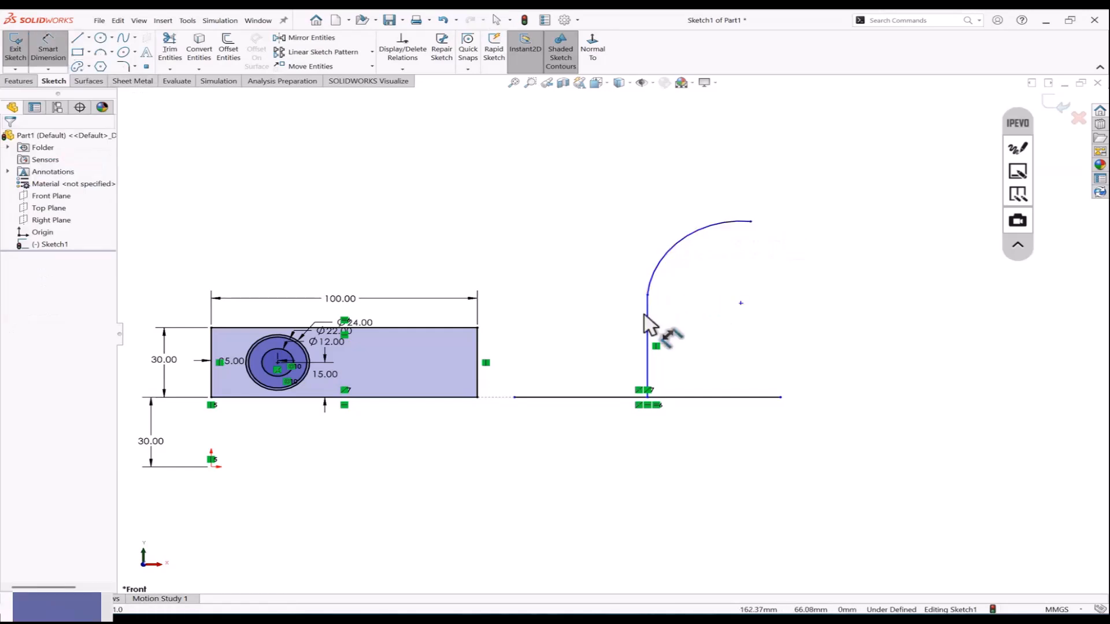
pyautogui.click(647, 324)
pyautogui.click(612, 329)
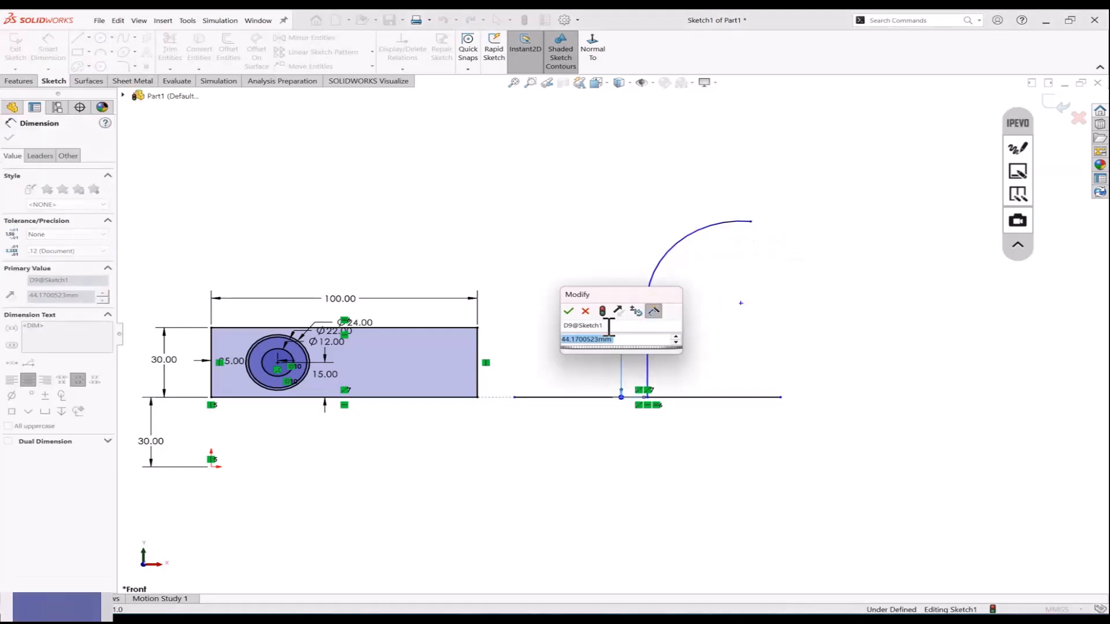
pyautogui.write('44')
pyautogui.press('Return')
# Step: Dimension the arc's radius to 35 mm
pyautogui.click(674, 254)
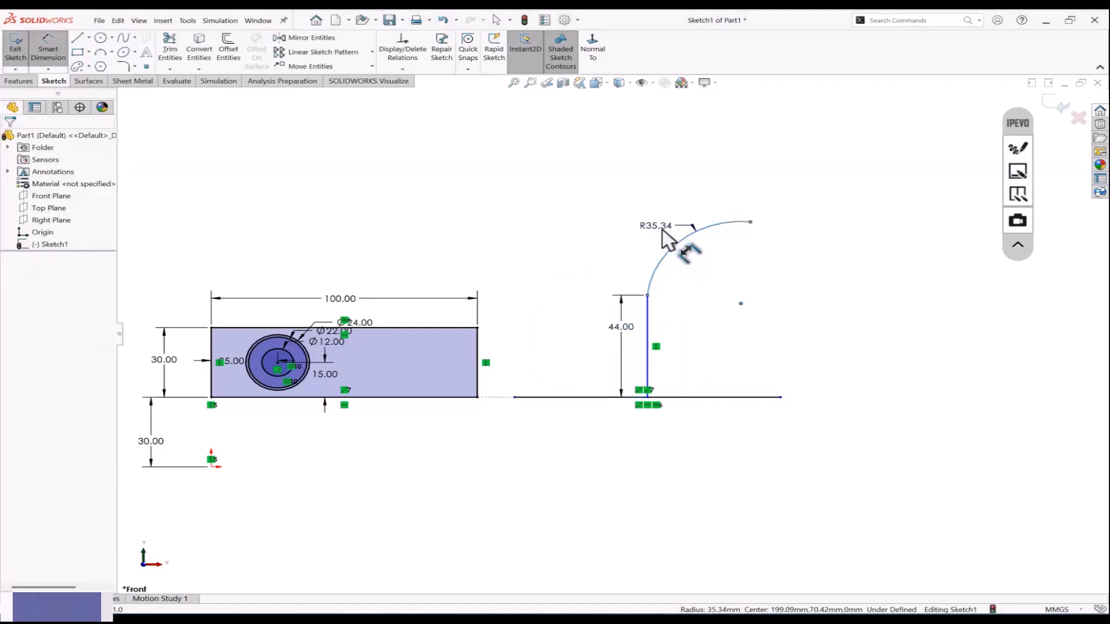
pyautogui.click(700, 259)
pyautogui.write('35+')
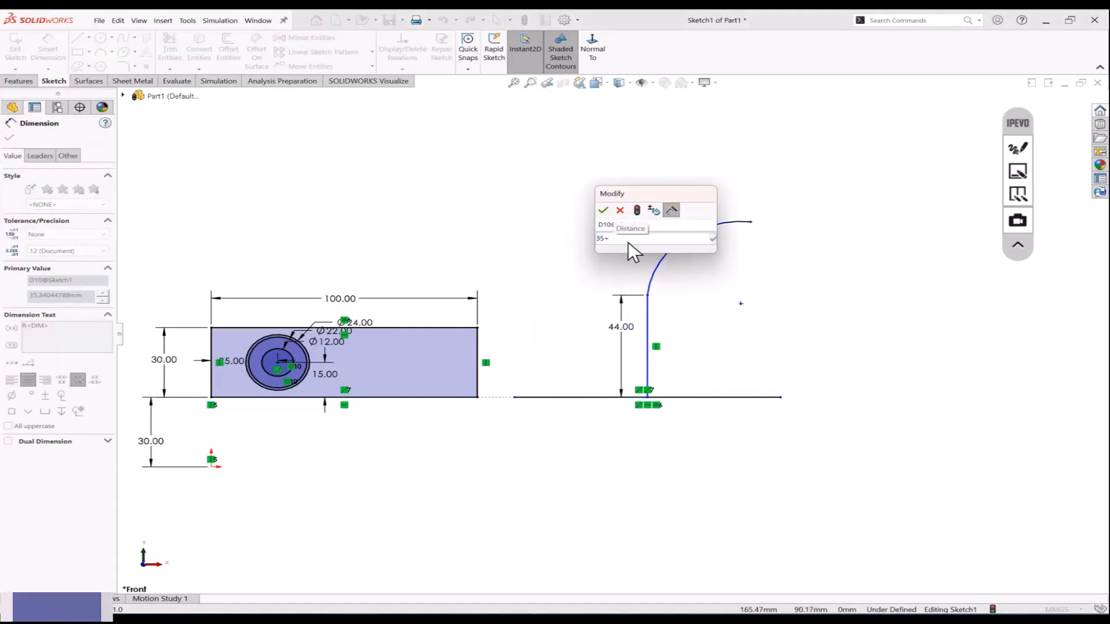
pyautogui.click(603, 209)
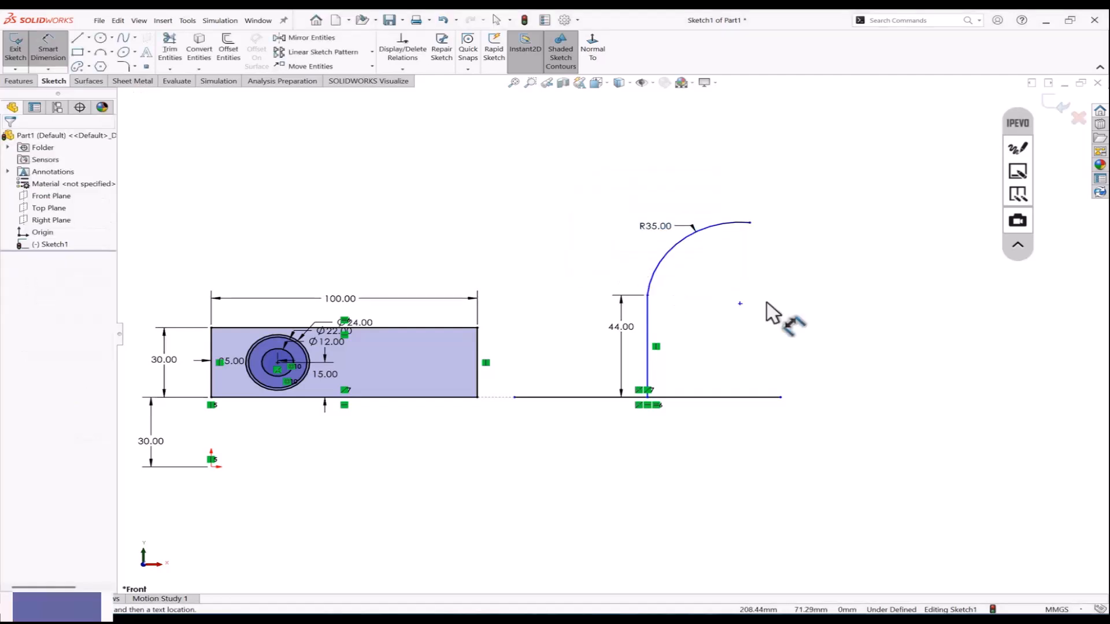
pyautogui.press('Escape')
# Step: Add a Tangent relation between the vertical line and the arc
pyautogui.click(653, 317)
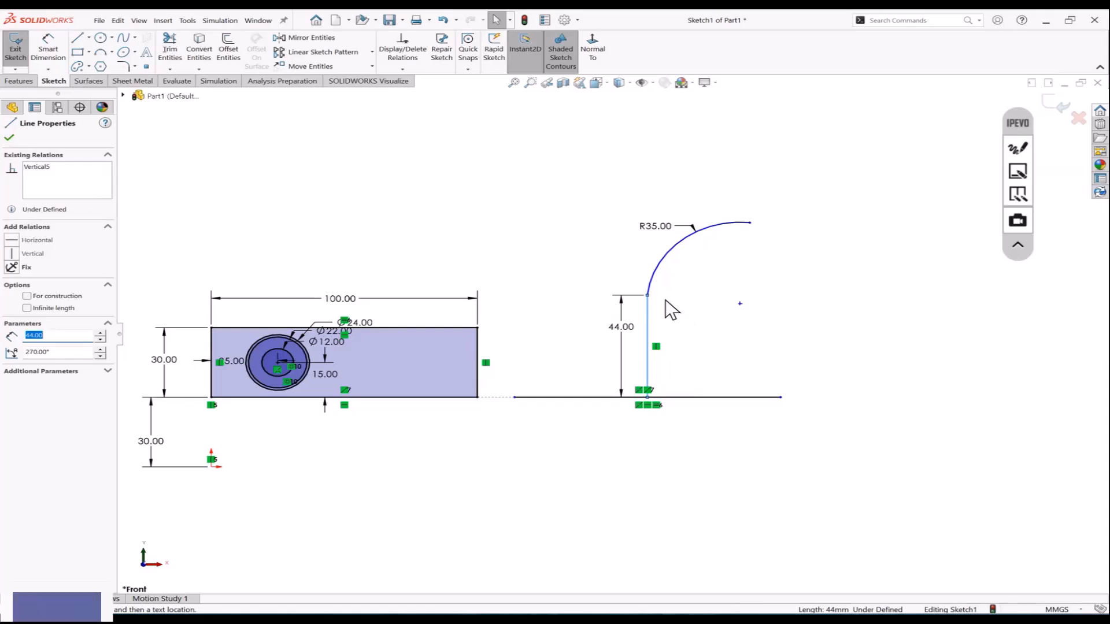
pyautogui.keyDown('ctrl'); pyautogui.click(651, 283); pyautogui.keyUp('ctrl')
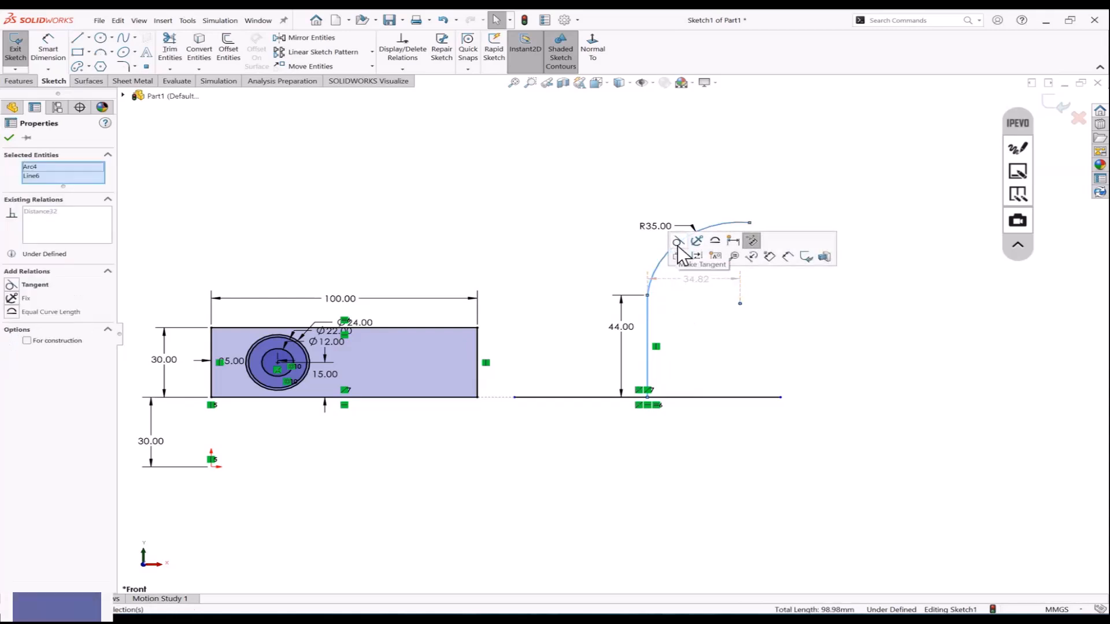
pyautogui.click(677, 242)
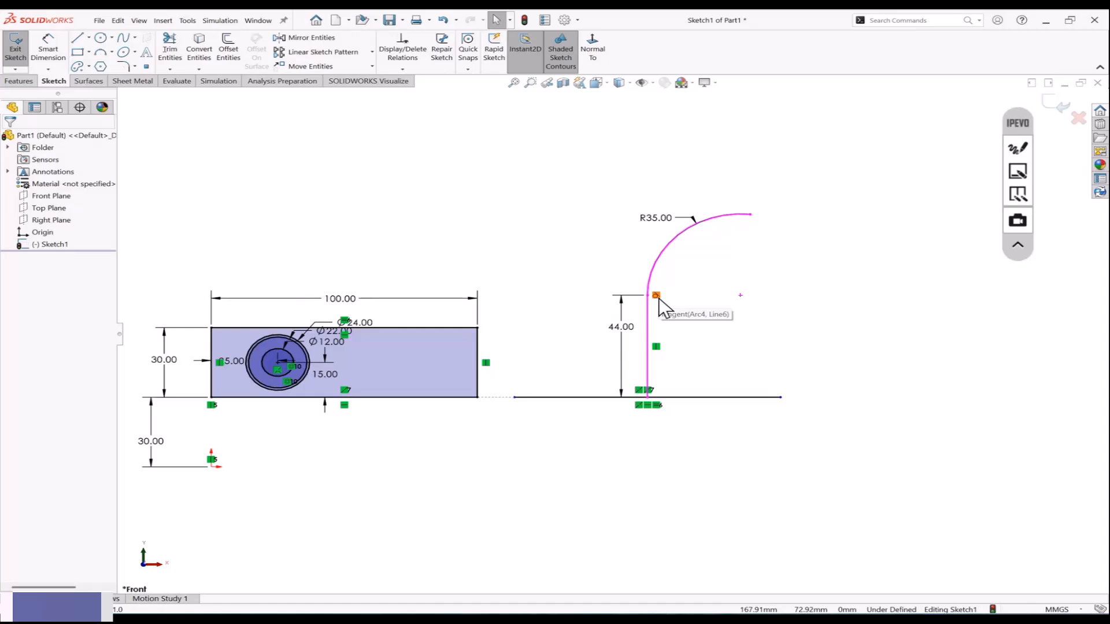
# Step: Delete the arc, the vertical line and the horizontal line beside the rectangle, together with their dimensions
pyautogui.press('z')
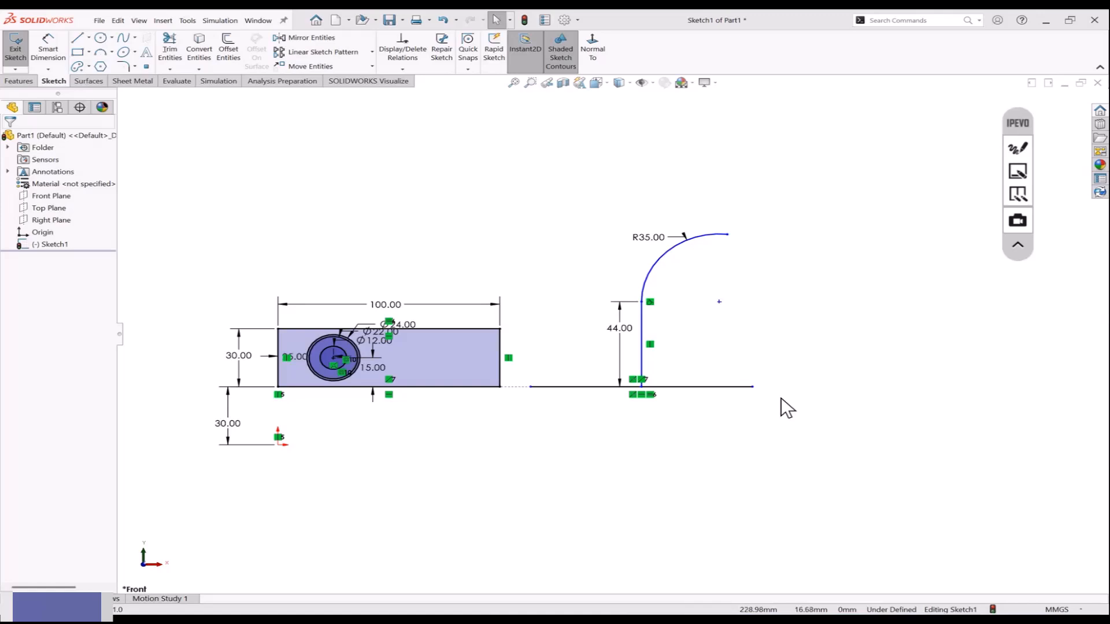
pyautogui.moveTo(776, 209); pyautogui.dragTo(574, 473)
pyautogui.press('Delete')
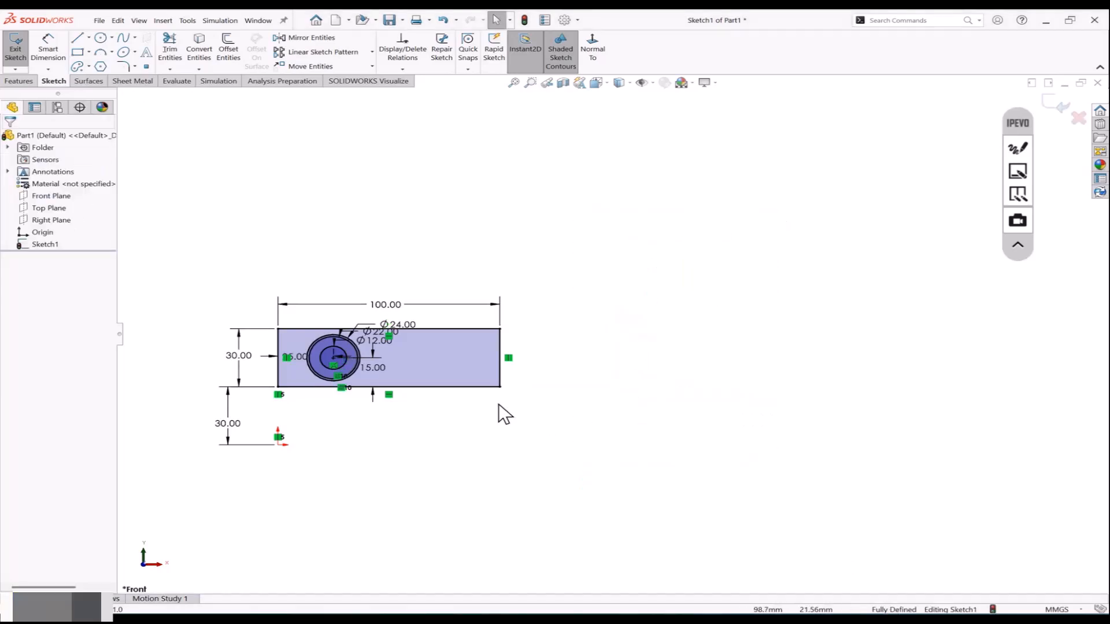
# Step: Try to add a length dimension to the rectangle's right vertical edge
pyautogui.click(49, 52)
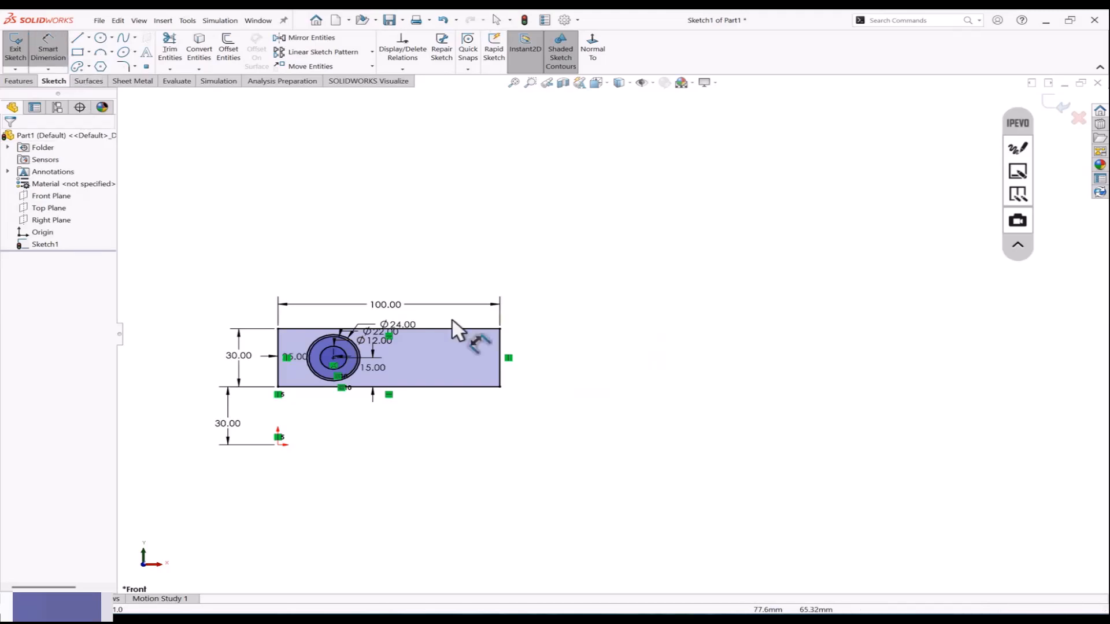
pyautogui.click(501, 354)
pyautogui.click(555, 370)
pyautogui.click(923, 218)
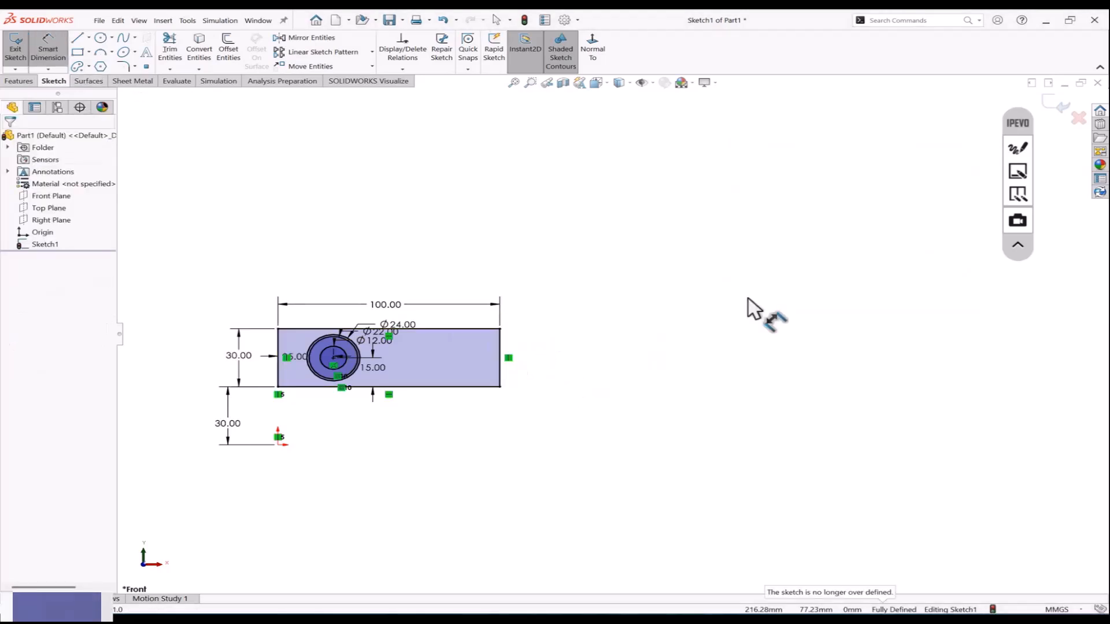
pyautogui.press('Escape')
# Step: Add a conflicting Horizontal relation to the rectangle's right vertical edge
pyautogui.click(501, 347)
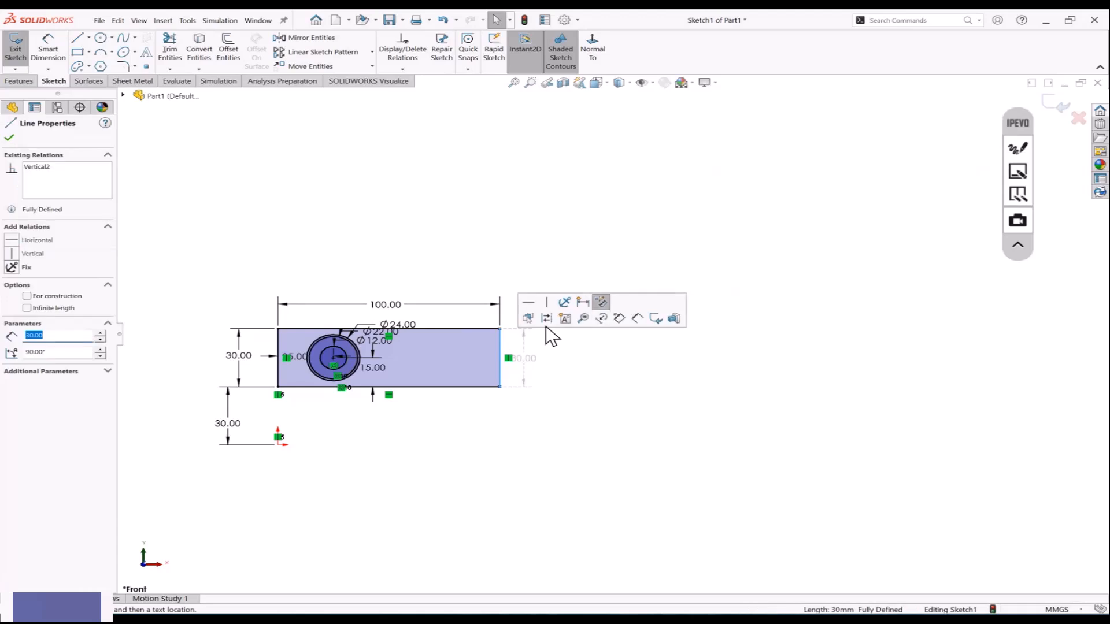
pyautogui.click(560, 322)
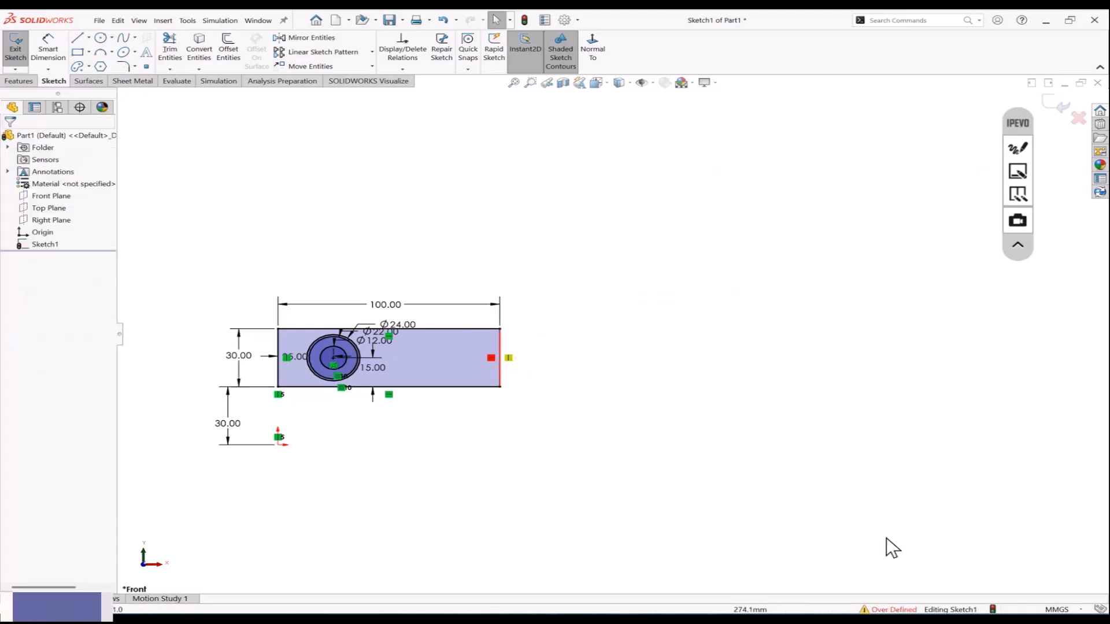
# Step: Diagnose the over-defined sketch with SketchXpert and accept the solution that deletes the Horizontal relation
pyautogui.click(882, 611)
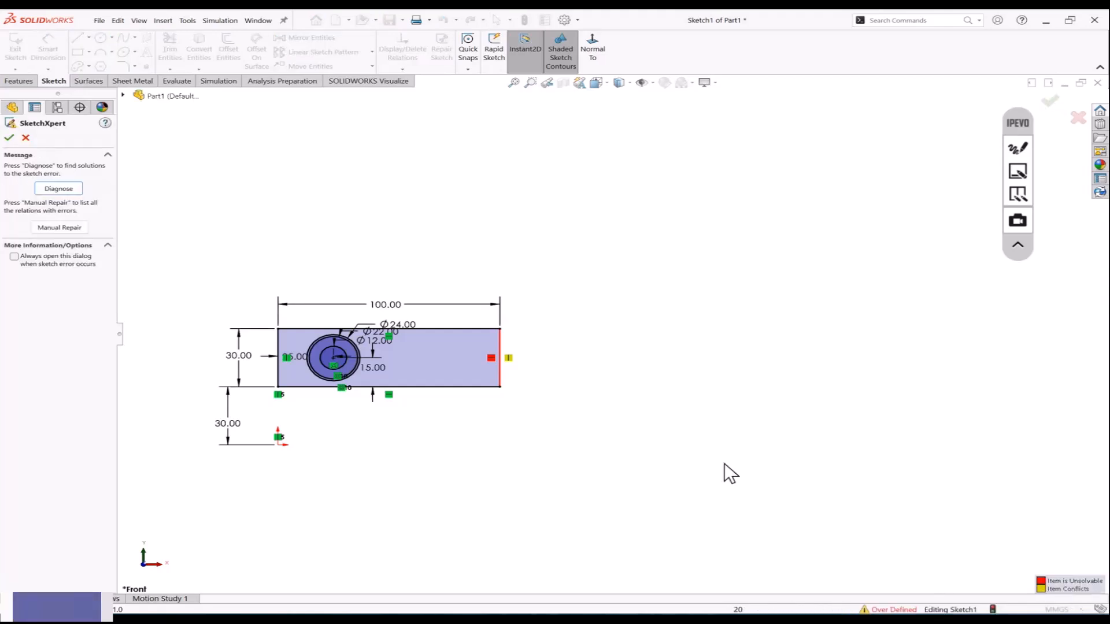
pyautogui.scroll(-1, 197, 402)
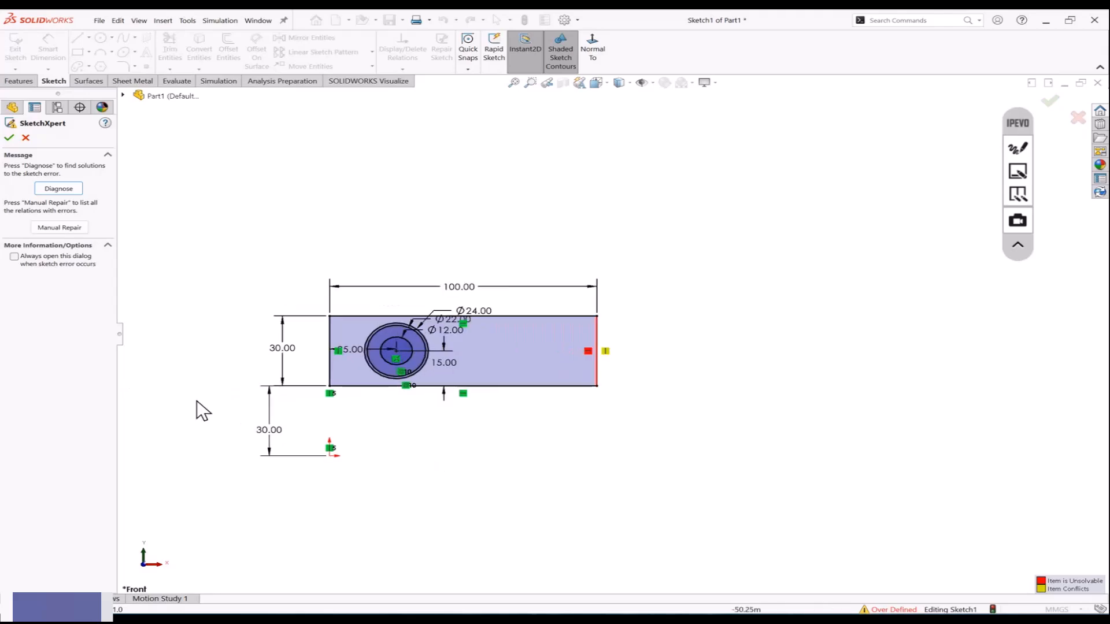
pyautogui.scroll(-1, 247, 438)
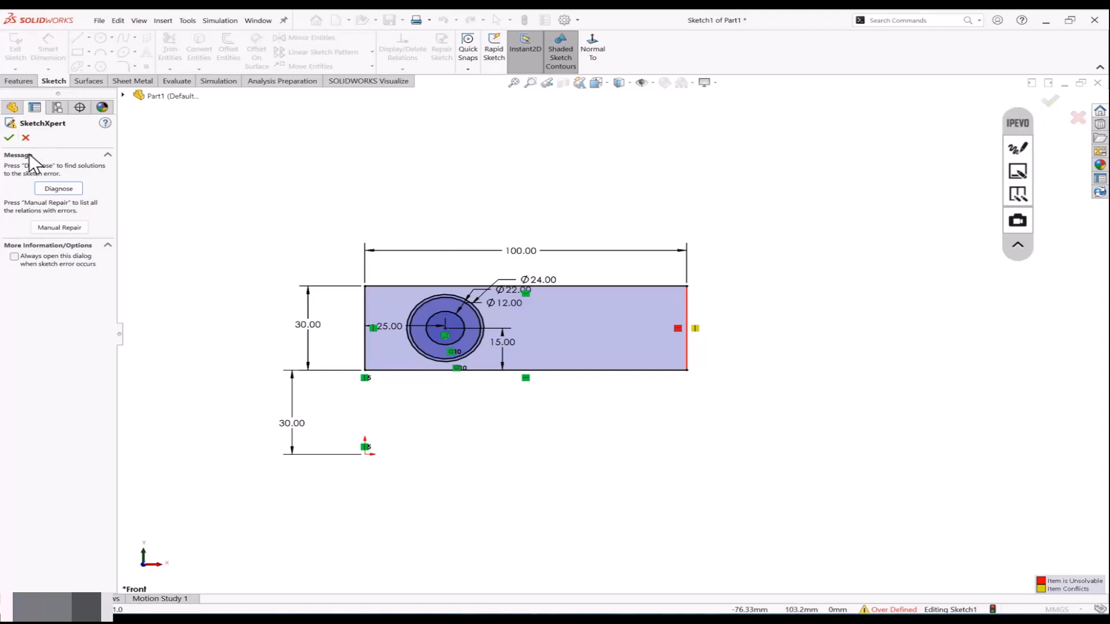
pyautogui.click(56, 190)
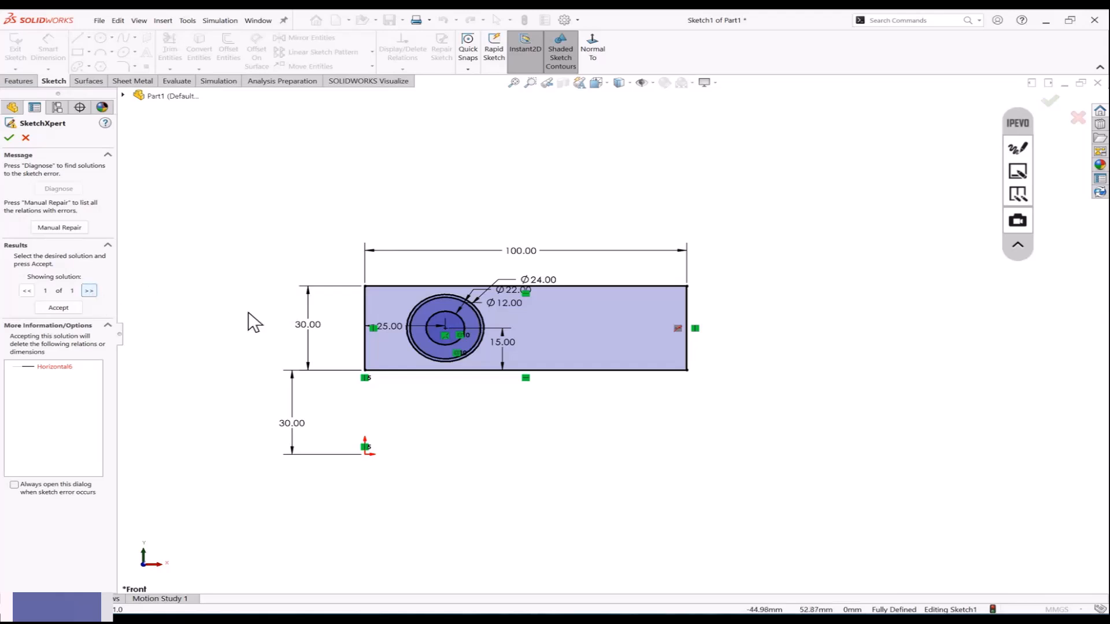
pyautogui.click(54, 367)
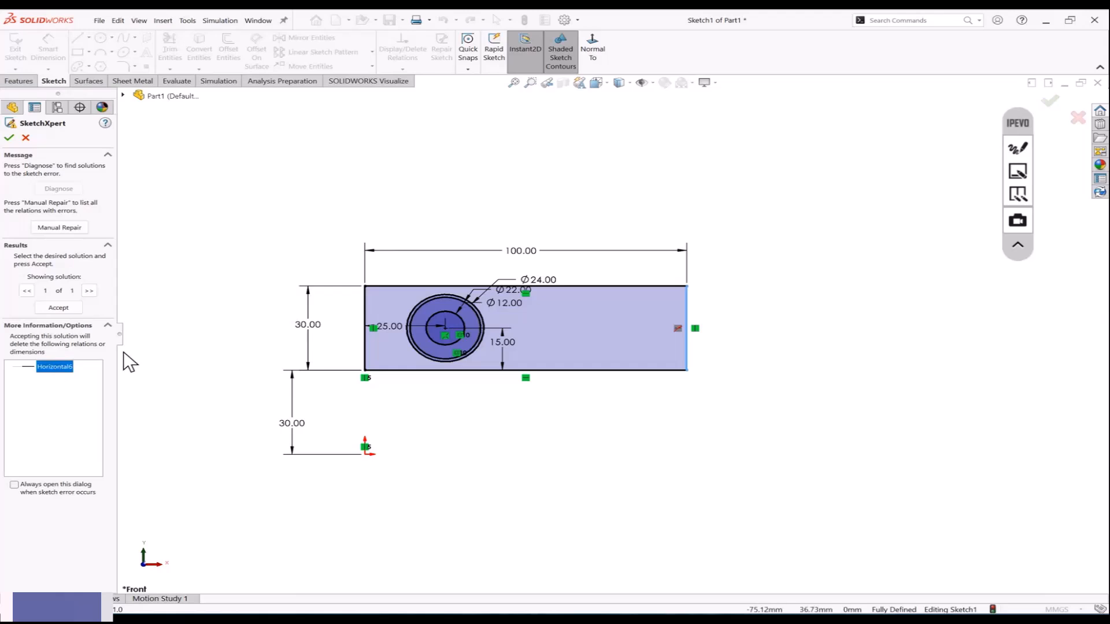
pyautogui.click(58, 308)
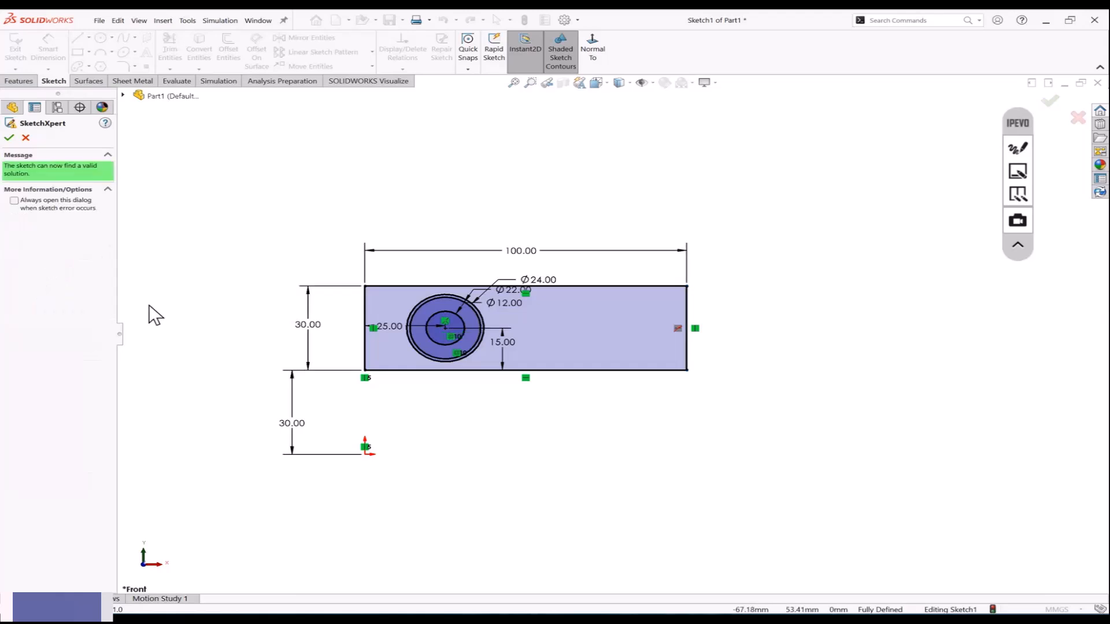
pyautogui.click(9, 138)
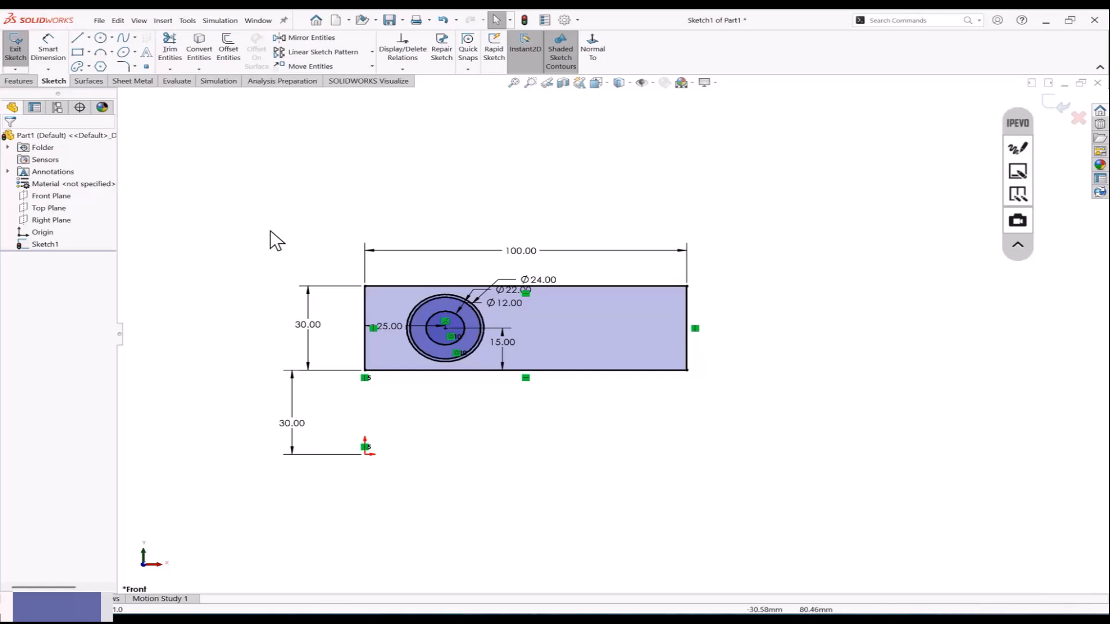
pyautogui.press('z')
pyautogui.moveTo(753, 235); pyautogui.dragTo(437, 433)
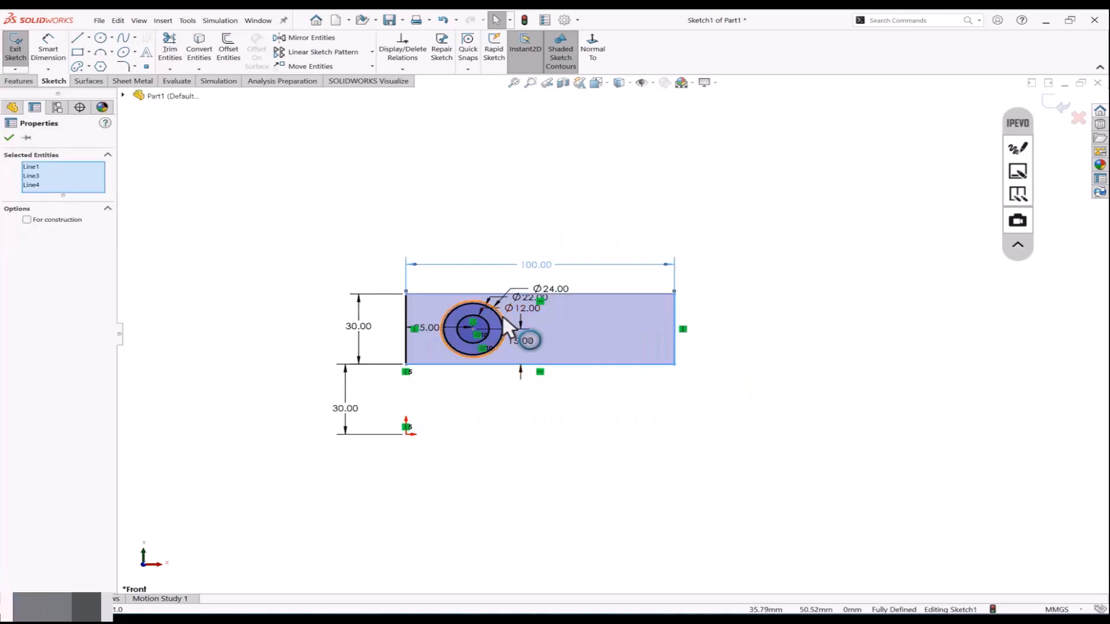
pyautogui.scroll(-2, 498, 353)
pyautogui.click(436, 410)
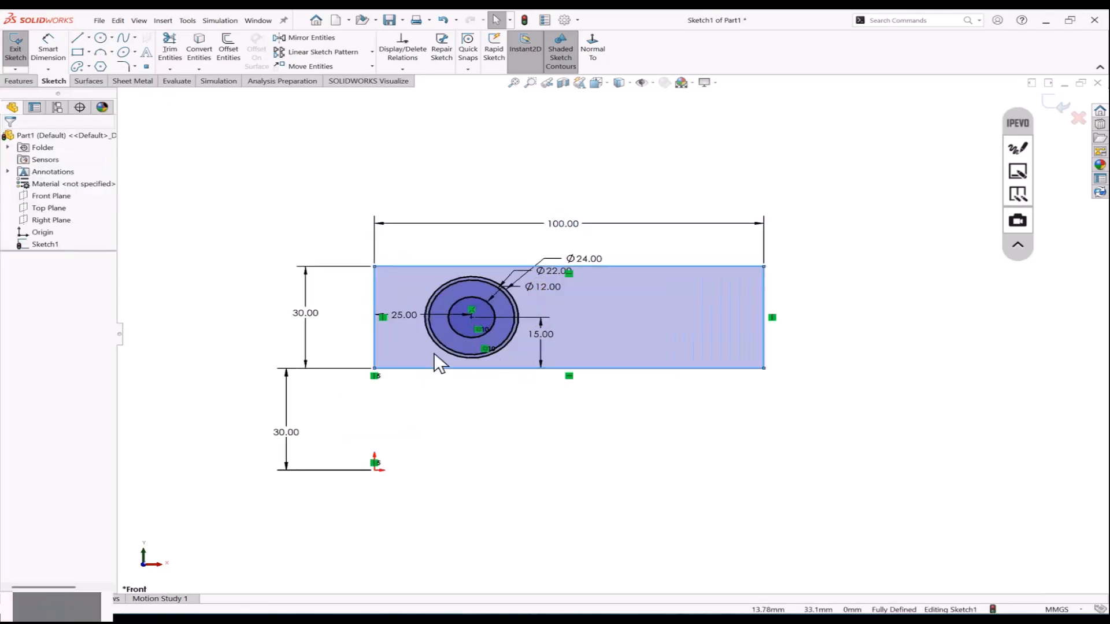
pyautogui.click(452, 339)
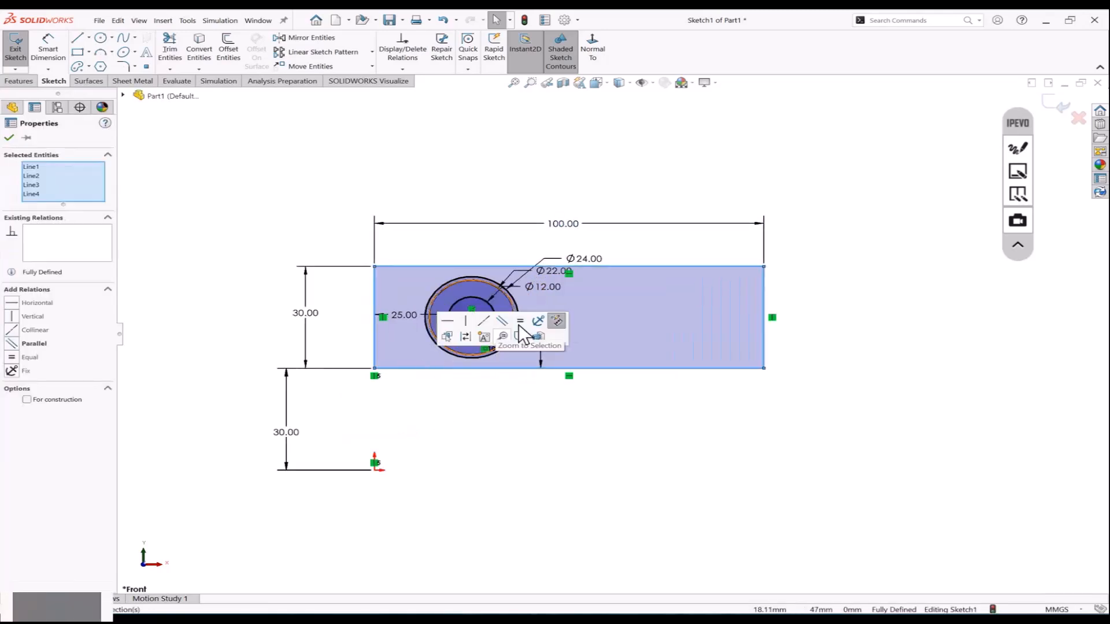
pyautogui.moveTo(562, 296); pyautogui.dragTo(462, 333)
pyautogui.press('BackSpace')
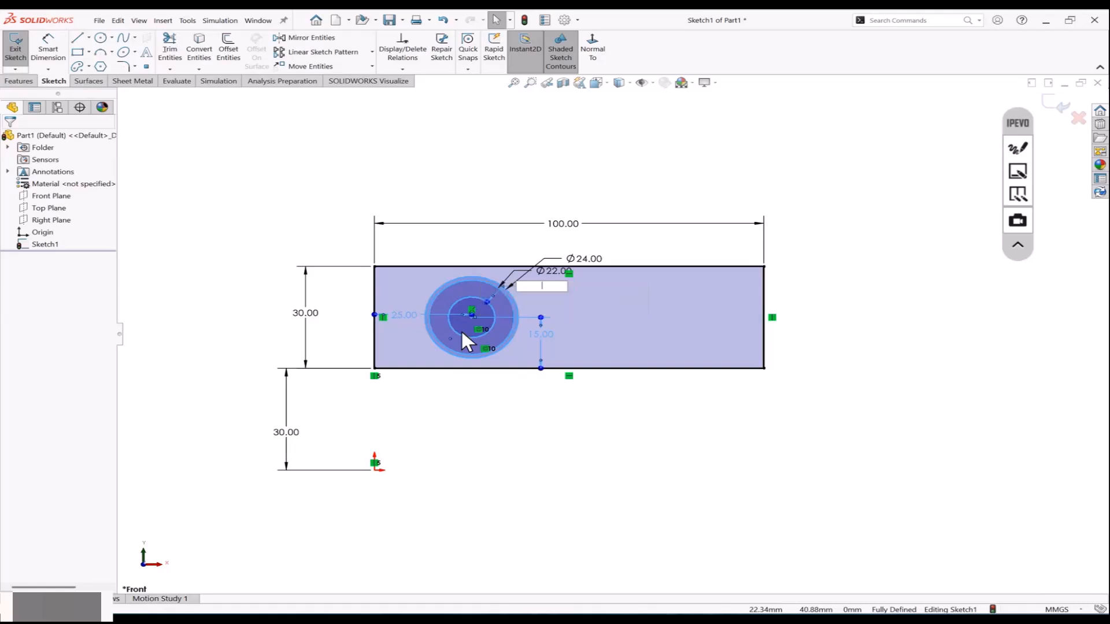
pyautogui.click(503, 445)
pyautogui.click(634, 318)
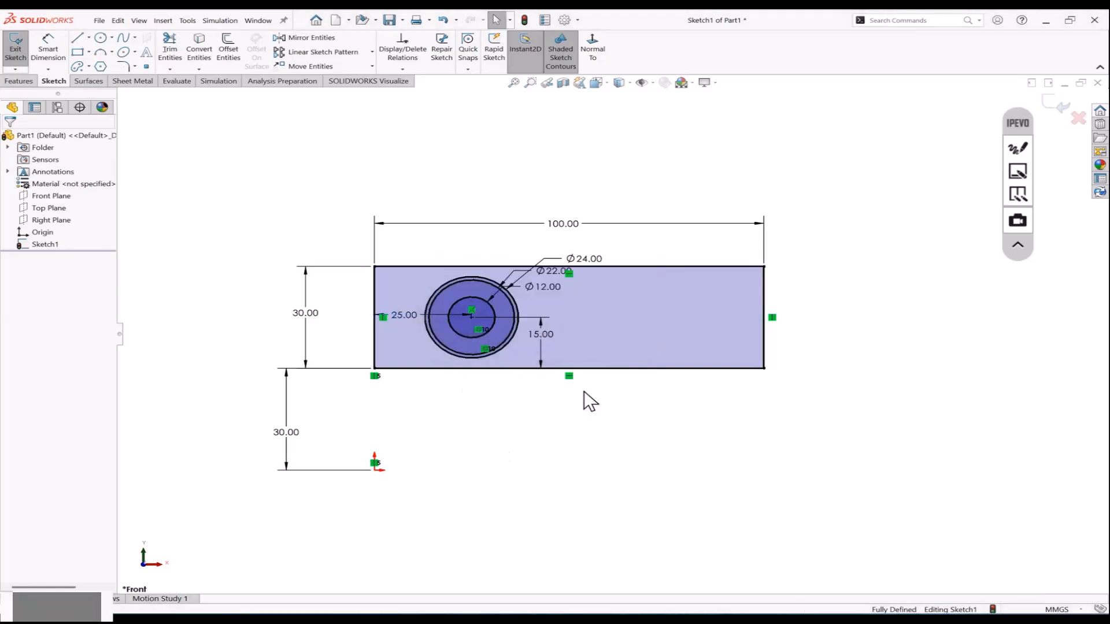
# Step: Delete the 12 mm, 24 mm and 22 mm circles inside the rectangle
pyautogui.click(518, 318)
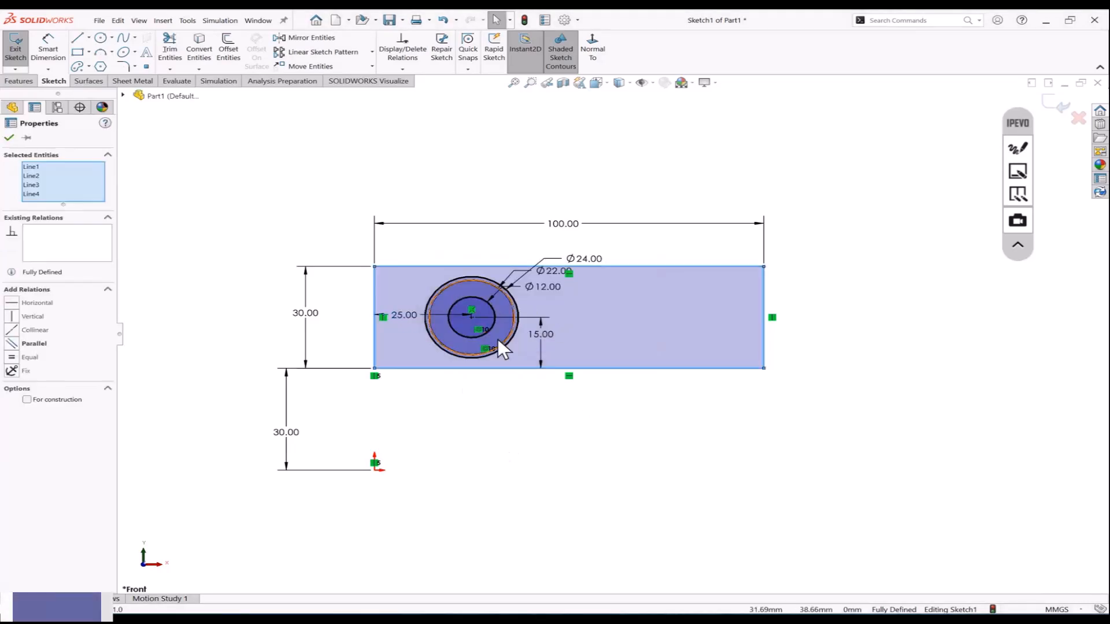
pyautogui.click(490, 328)
pyautogui.press('Delete')
pyautogui.click(540, 301)
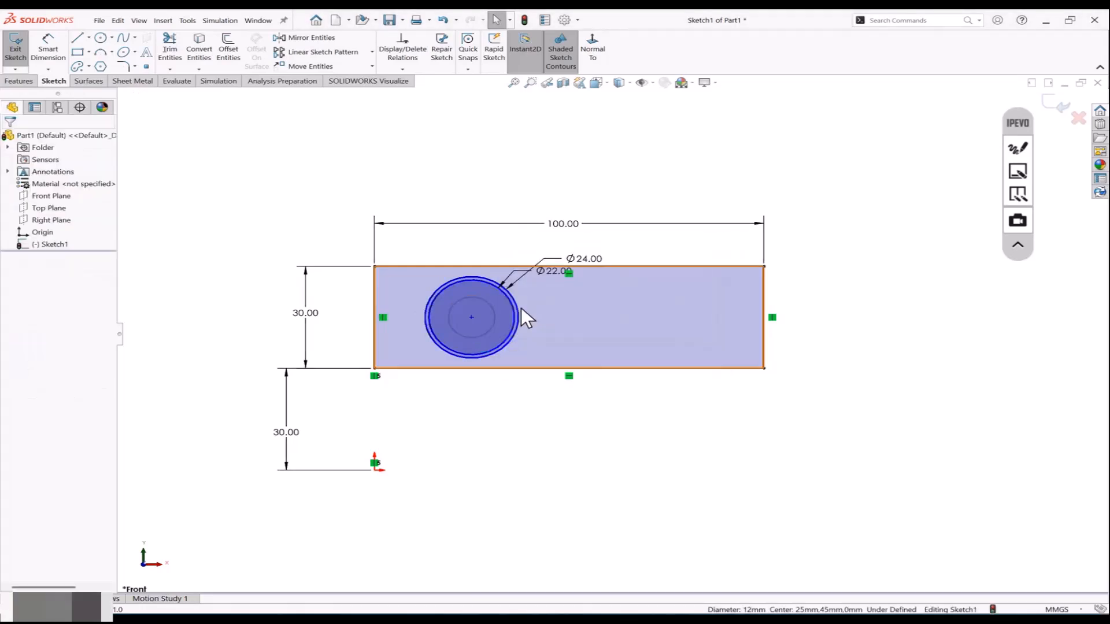
pyautogui.click(515, 305)
pyautogui.press('Delete')
pyautogui.click(543, 300)
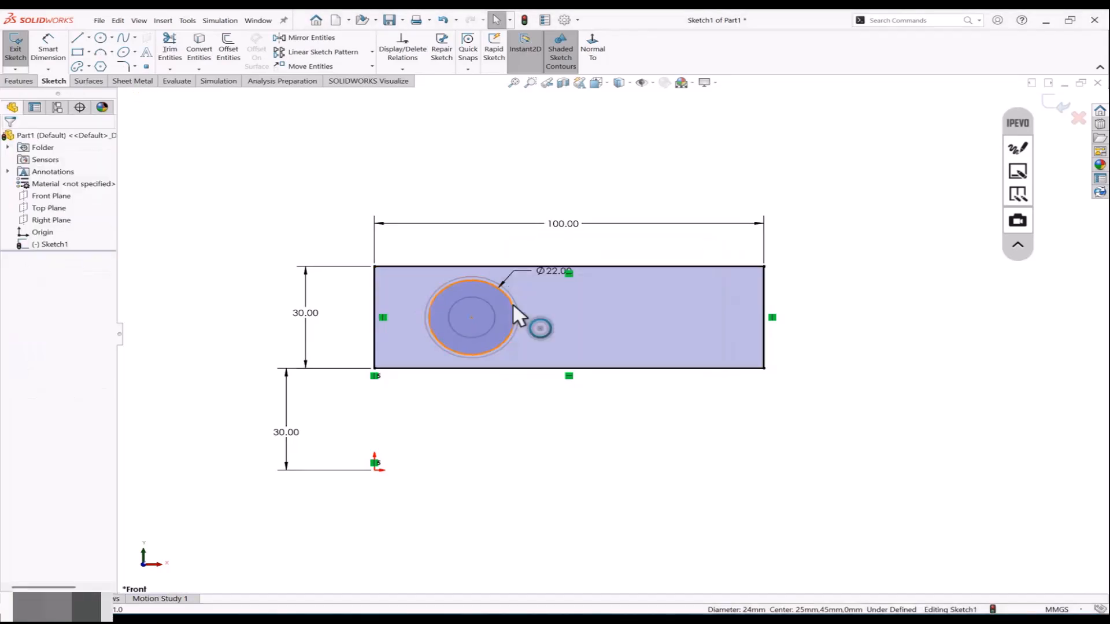
pyautogui.click(512, 303)
pyautogui.press('Delete')
pyautogui.click(543, 300)
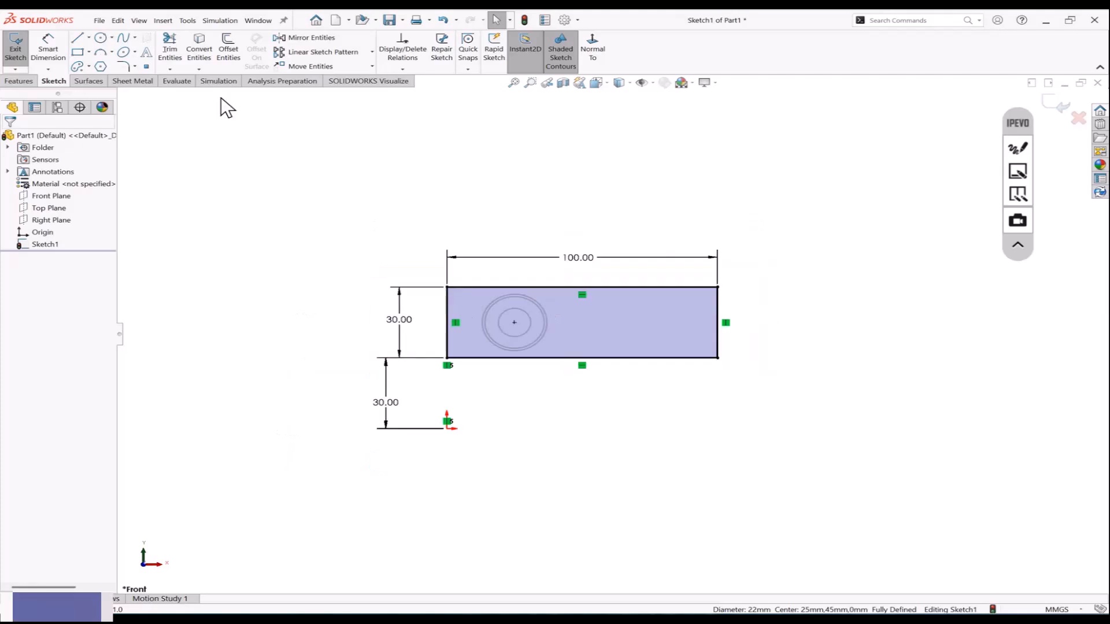
# Step: Sketch a circle freehand near the middle of the rectangle
pyautogui.click(101, 37)
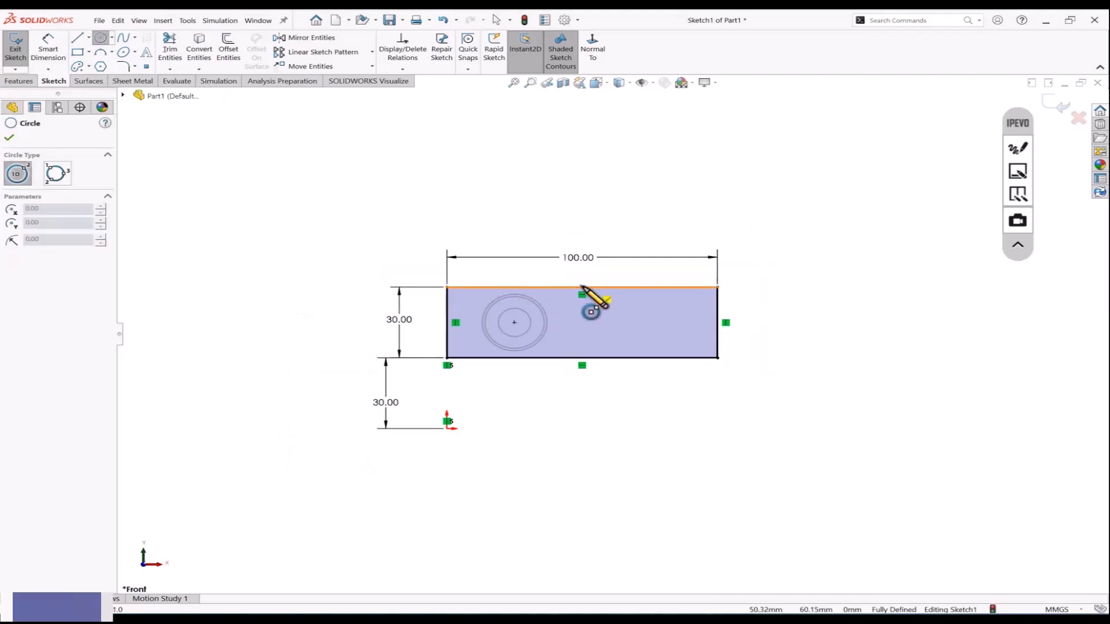
pyautogui.click(581, 321)
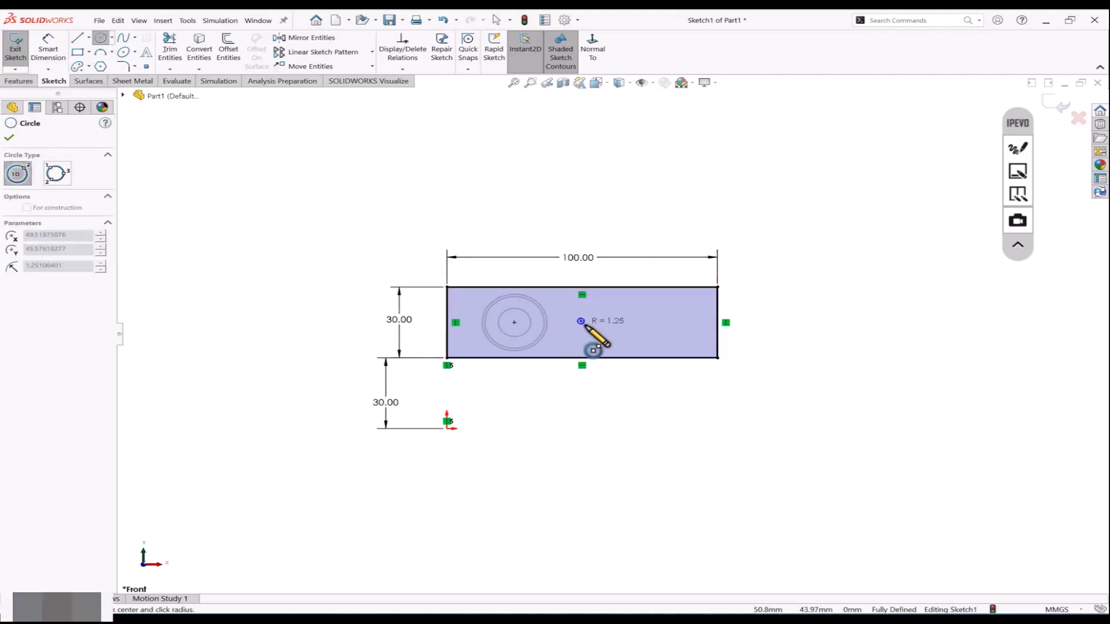
pyautogui.click(600, 341)
pyautogui.press('Escape')
# Step: Finish the circle and centre it with a Vertical relation to the top edge's midpoint and a Horizontal relation to the left edge's midpoint
pyautogui.click(581, 321)
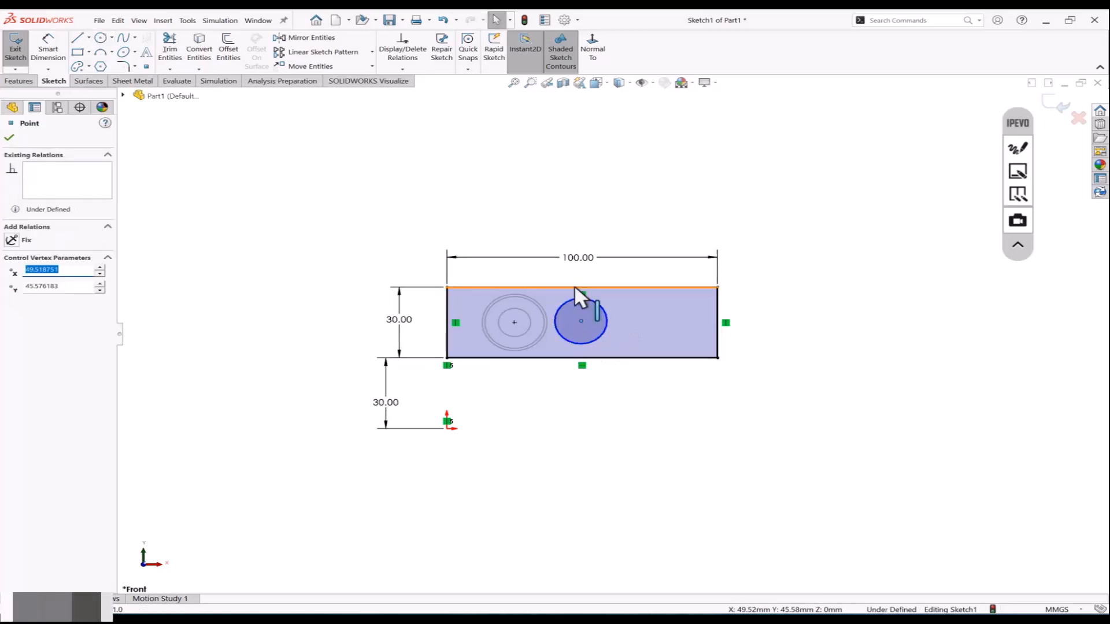
pyautogui.keyDown('ctrl'); pyautogui.click(581, 288); pyautogui.keyUp('ctrl')
pyautogui.click(14, 298)
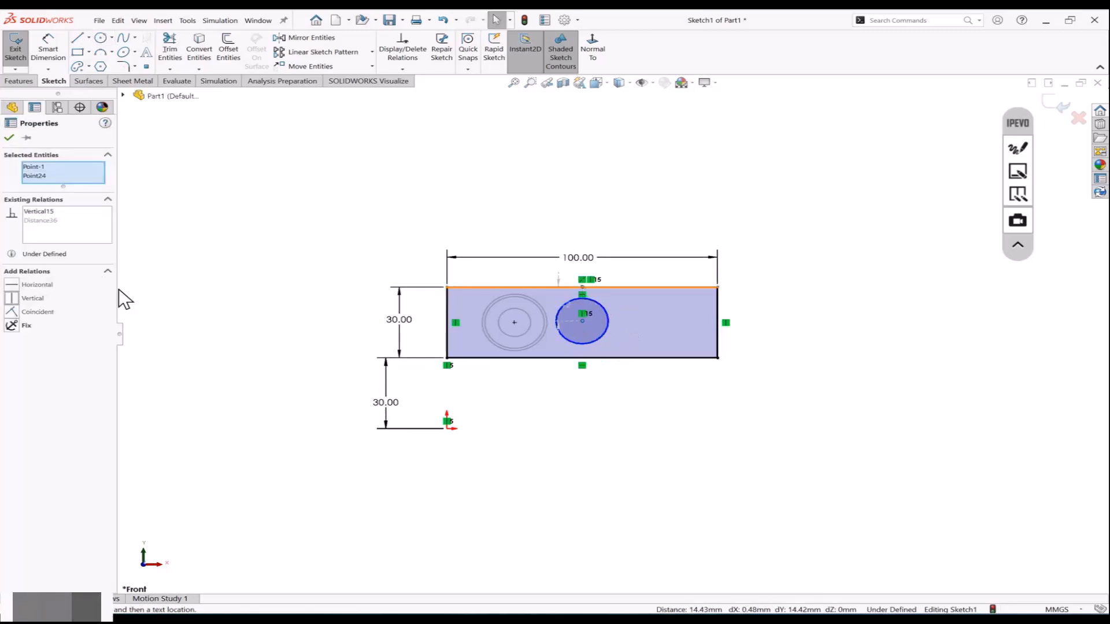
pyautogui.press('Escape')
pyautogui.click(582, 321)
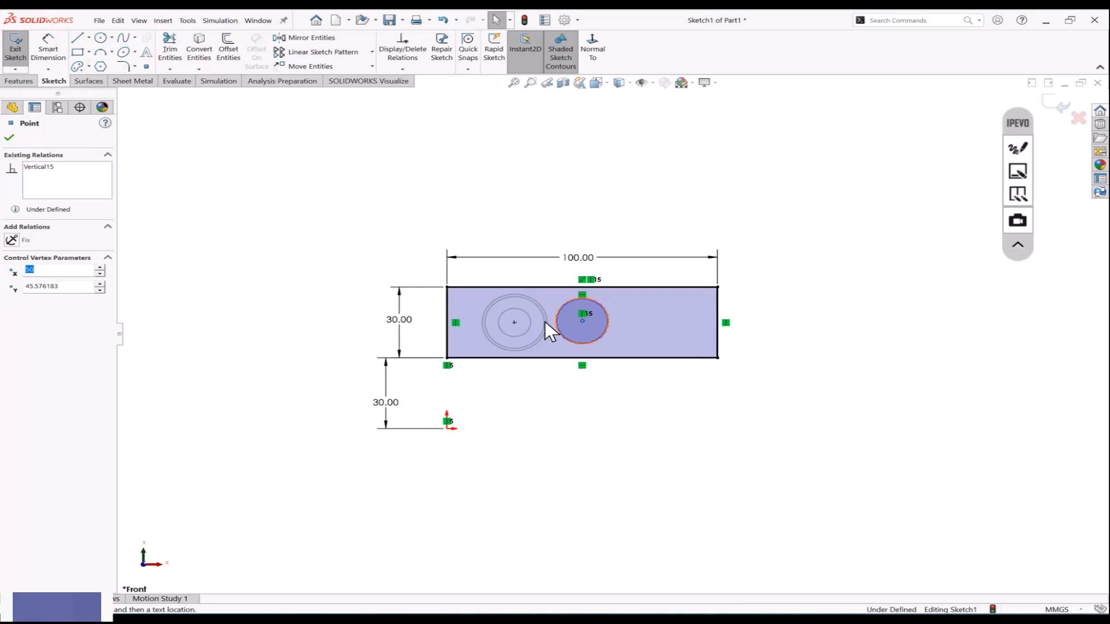
pyautogui.keyDown('ctrl'); pyautogui.click(447, 323); pyautogui.keyUp('ctrl')
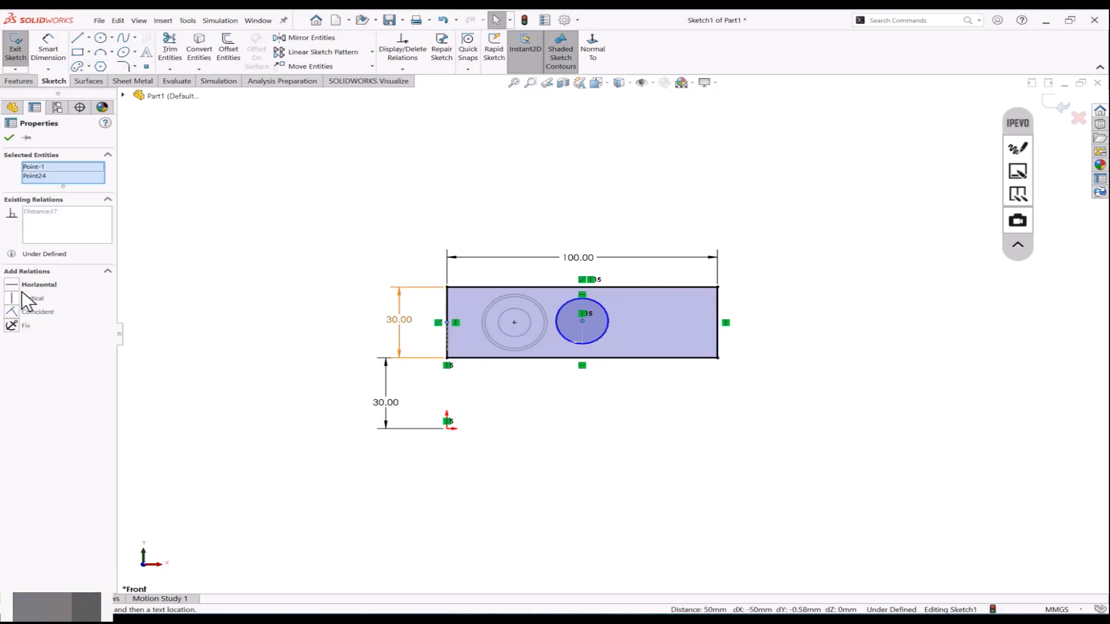
pyautogui.click(29, 284)
pyautogui.press('Escape')
# Step: Dimension the circle's diameter at 15 mm and extrude the rectangle-and-circle sketch 10 mm
pyautogui.click(48, 52)
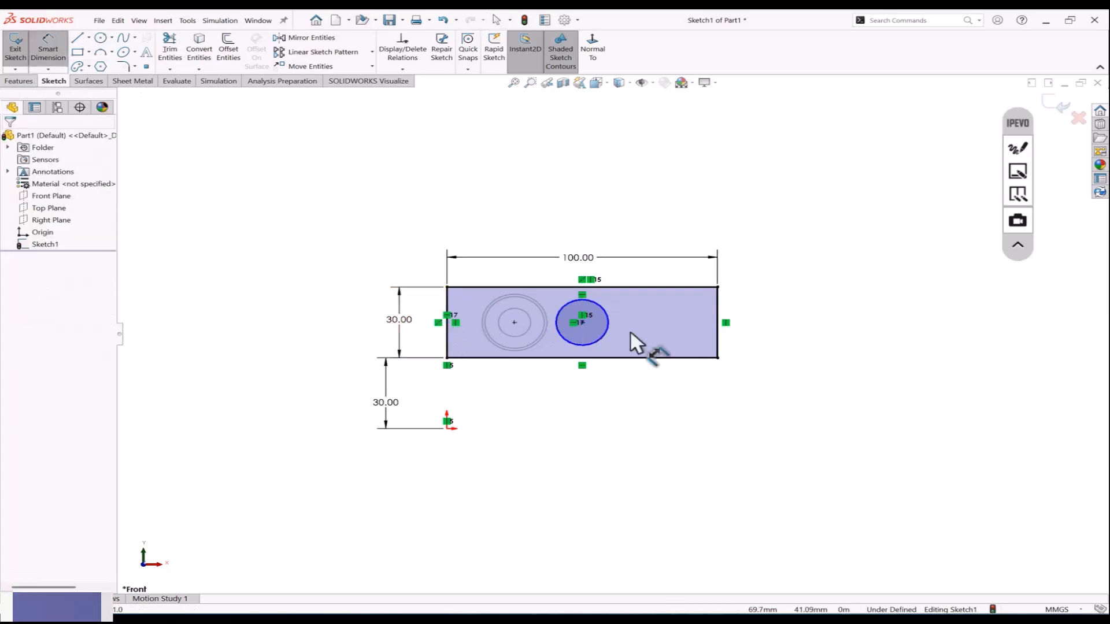
pyautogui.click(608, 324)
pyautogui.click(633, 307)
pyautogui.write('15')
pyautogui.press('Return')
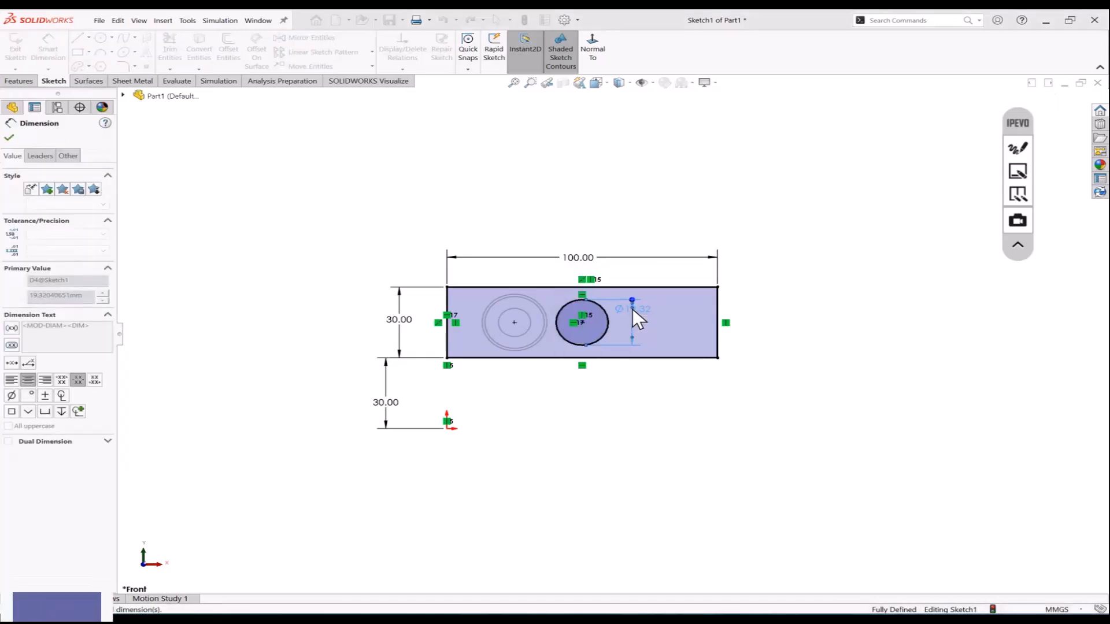
pyautogui.click(19, 81)
pyautogui.click(11, 138)
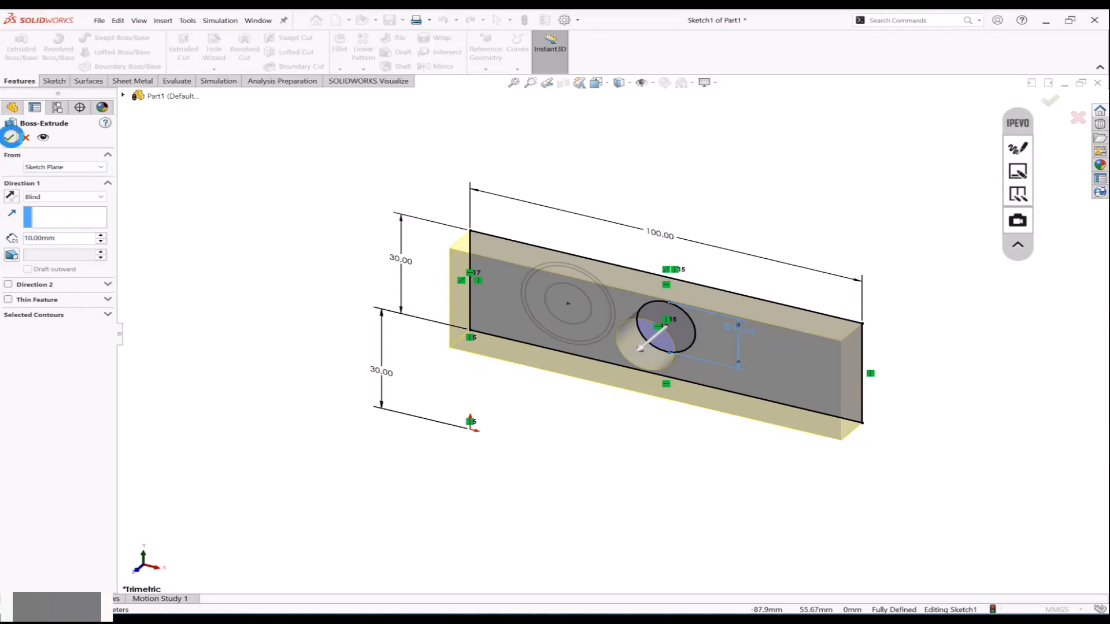
# Step: Set the block's horizontal length to 50 mm and rebuild the part
pyautogui.click(603, 268)
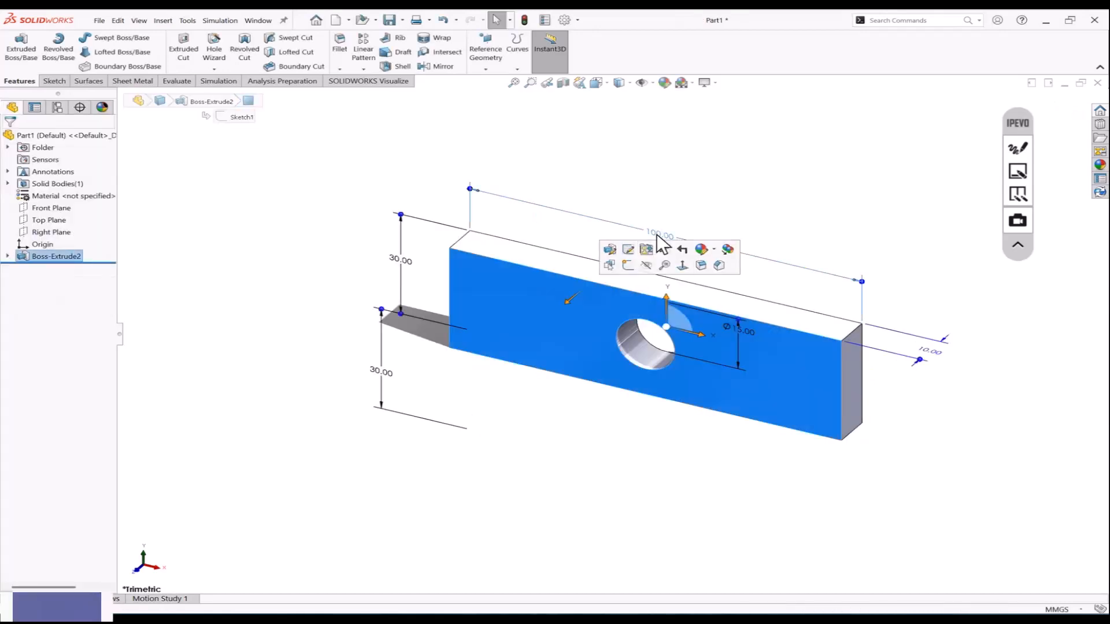
pyautogui.doubleClick(657, 233)
pyautogui.write('50')
pyautogui.press('Return')
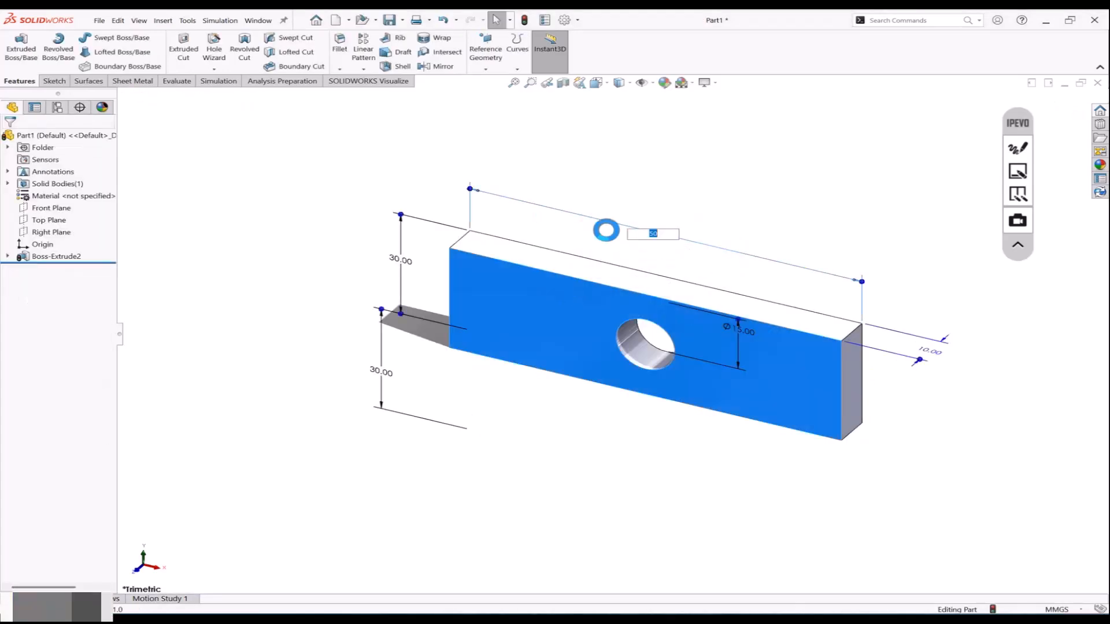
pyautogui.click(524, 20)
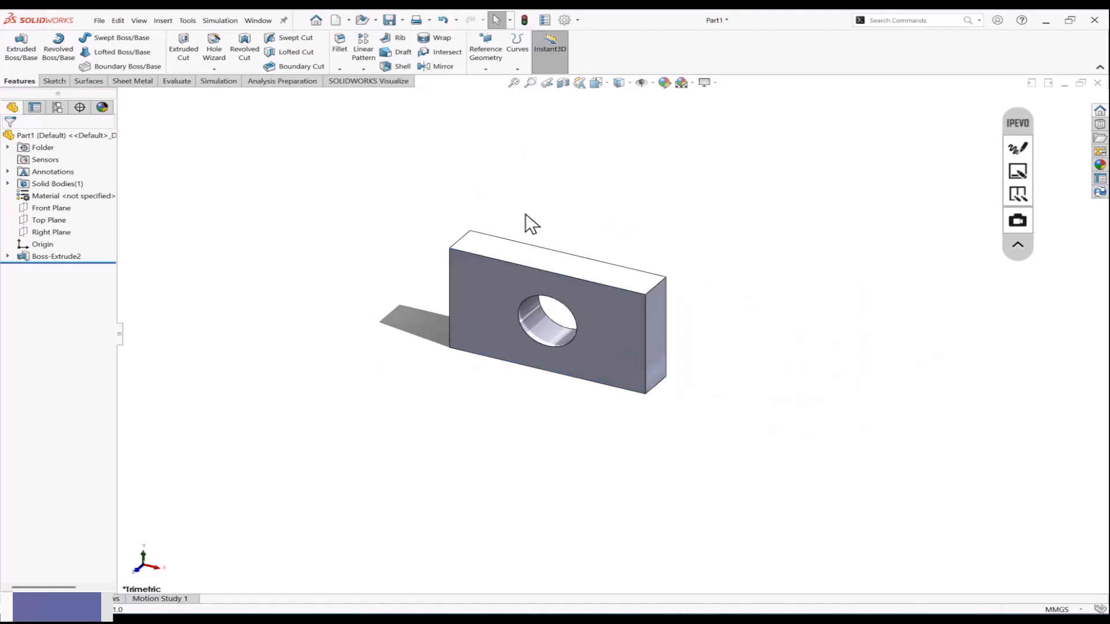
pyautogui.moveTo(512, 287)
pyautogui.mouseDown(button='middle')
pyautogui.moveTo(642, 315)
pyautogui.moveTo(503, 277)
pyautogui.mouseUp(button='middle')
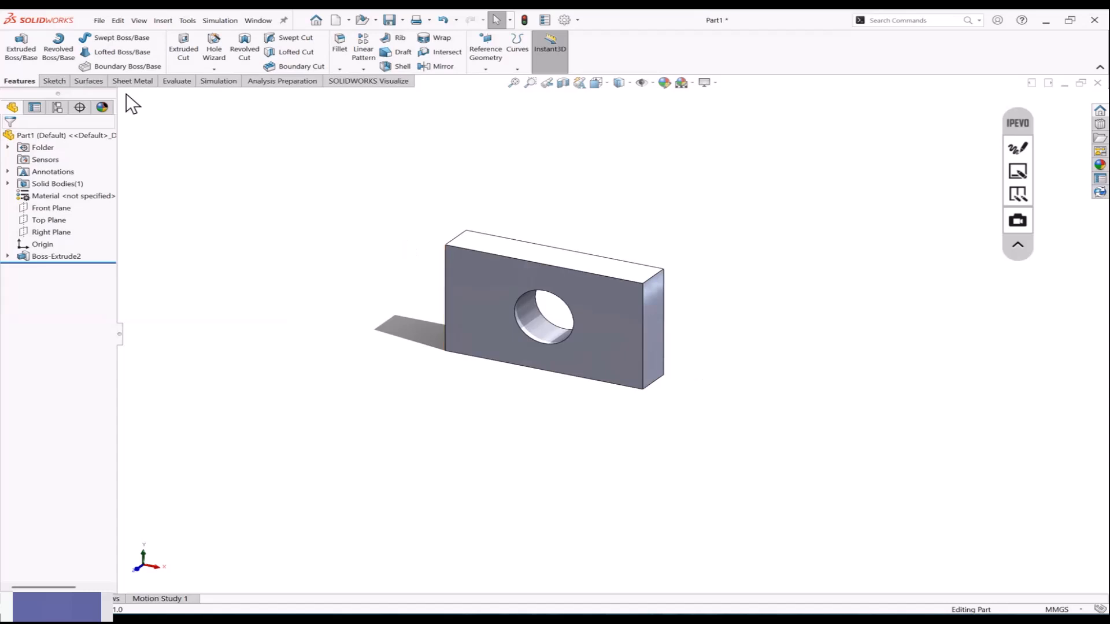
# Step: Start a sketch on the block's front face and draw a circle freehand outside the block, beyond its left edge
pyautogui.click(53, 80)
pyautogui.click(16, 48)
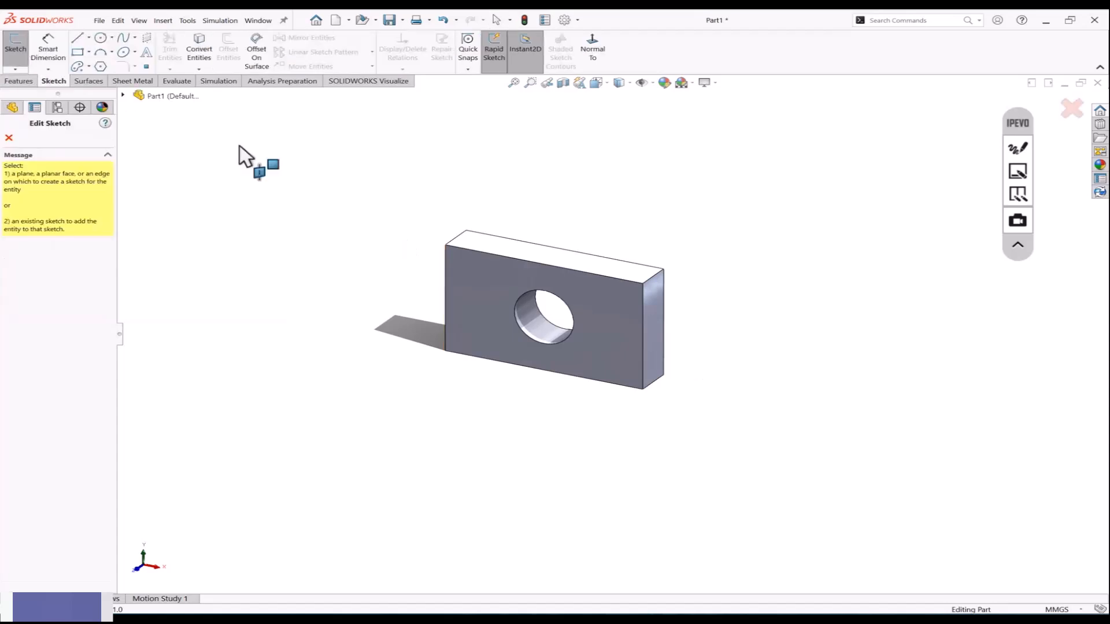
pyautogui.click(500, 285)
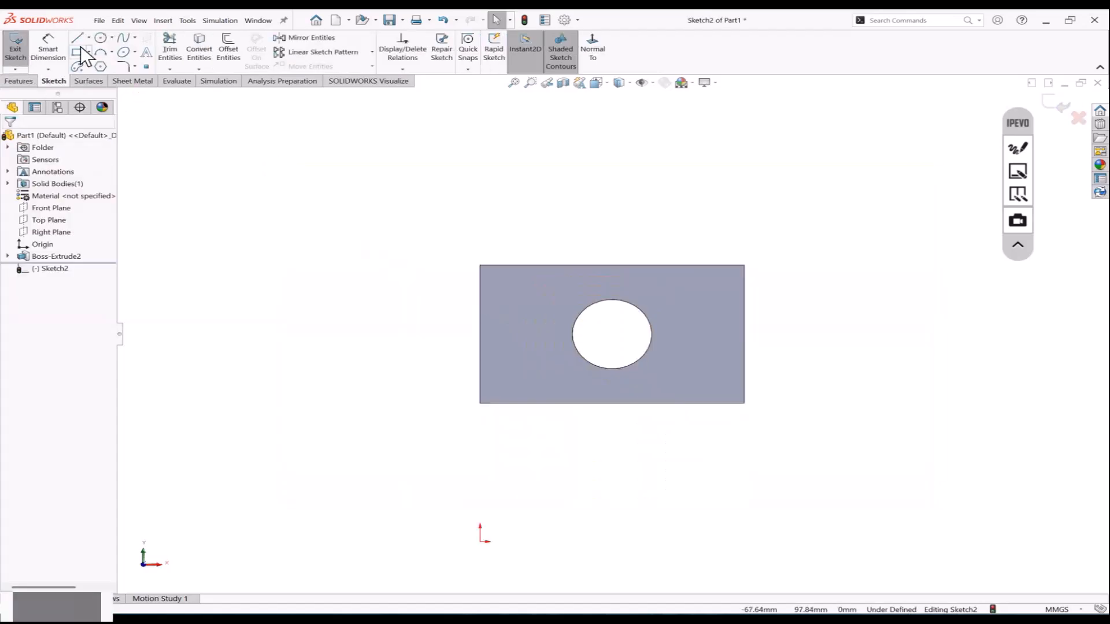
pyautogui.click(100, 38)
pyautogui.click(307, 282)
pyautogui.click(328, 333)
pyautogui.press('Escape')
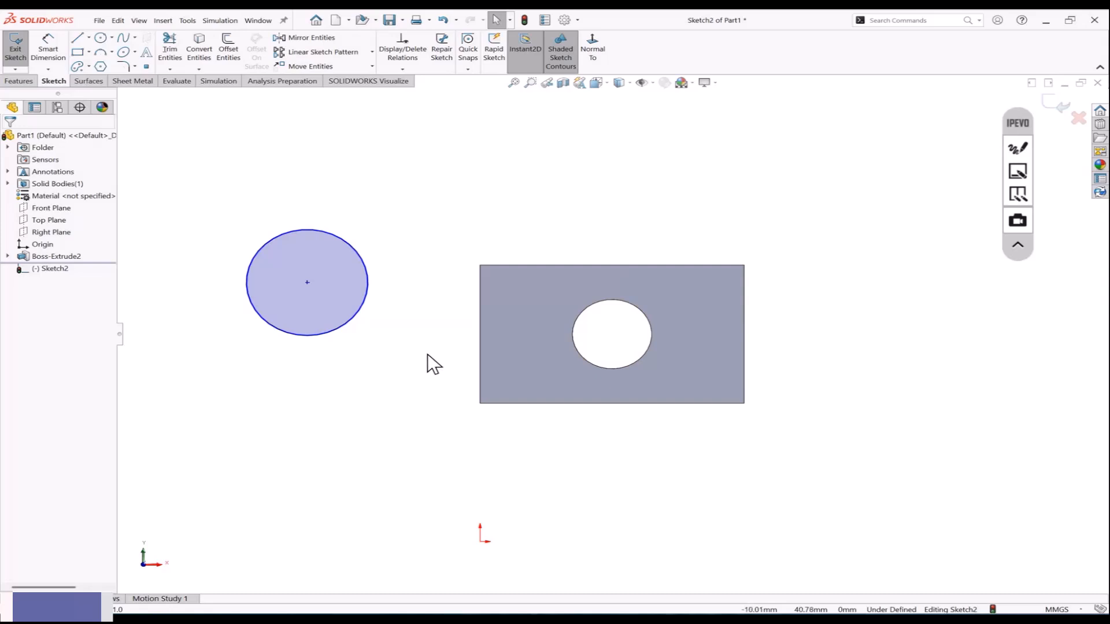
# Step: Add a Coradial relation between the sketched circle and the hole's circular edge
pyautogui.moveTo(427, 355); pyautogui.dragTo(387, 363, button='middle')
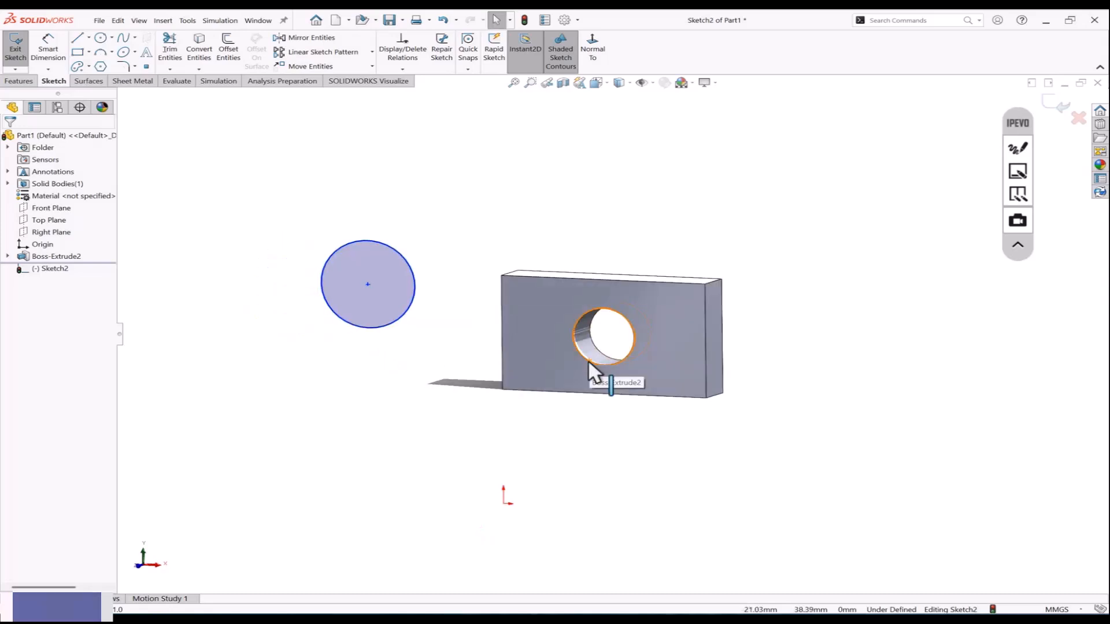
pyautogui.moveTo(545, 373); pyautogui.dragTo(547, 384, button='middle')
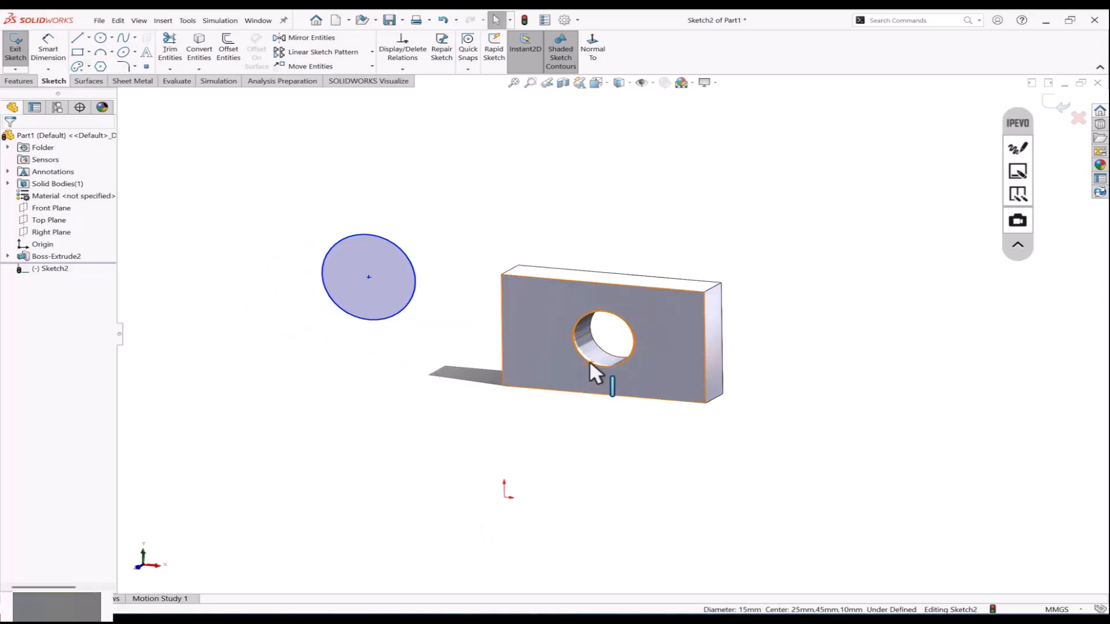
pyautogui.click(589, 363)
pyautogui.keyDown('ctrl'); pyautogui.click(386, 322); pyautogui.keyUp('ctrl')
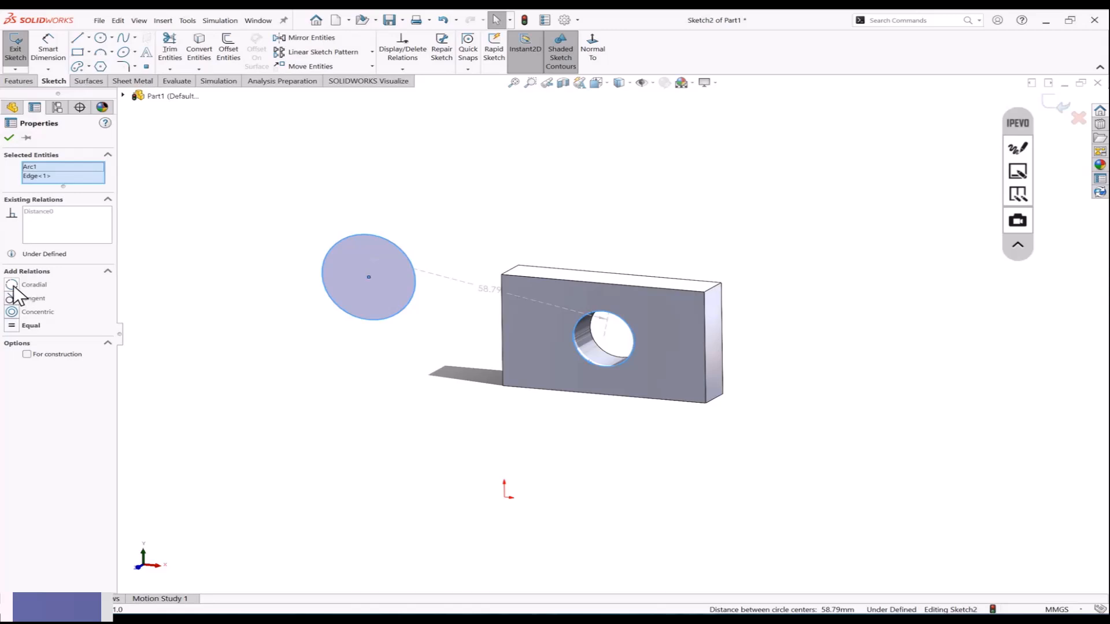
pyautogui.click(11, 284)
pyautogui.click(248, 314)
pyautogui.moveTo(248, 314); pyautogui.dragTo(554, 279, button='middle')
# Step: Extrude the coradial circle outward from the front face as a cylindrical boss
pyautogui.click(21, 81)
pyautogui.click(20, 49)
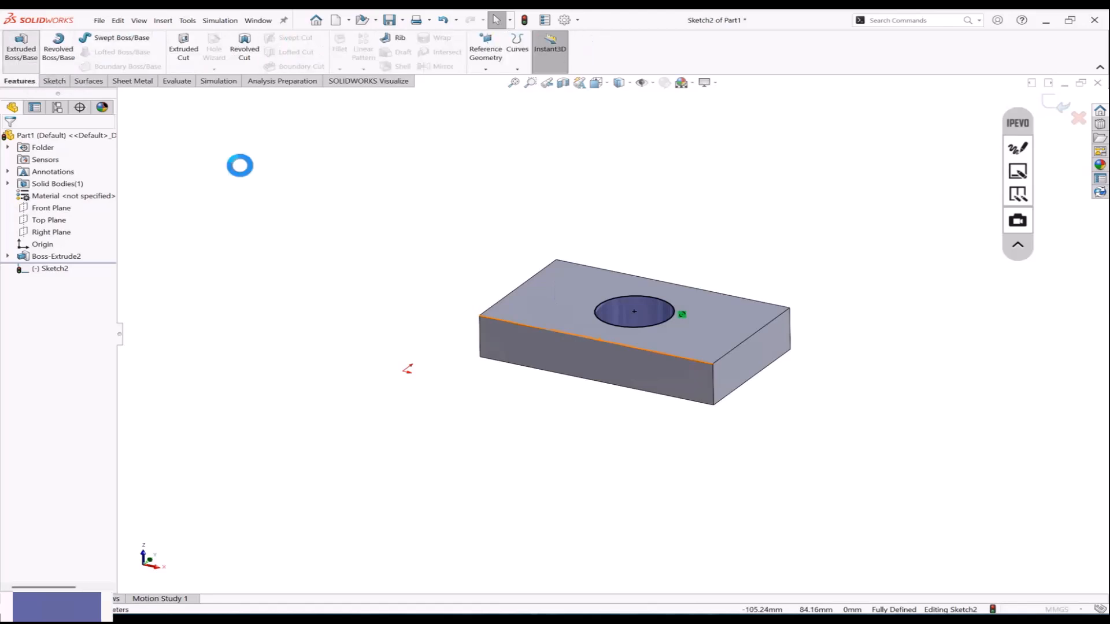
pyautogui.click(9, 138)
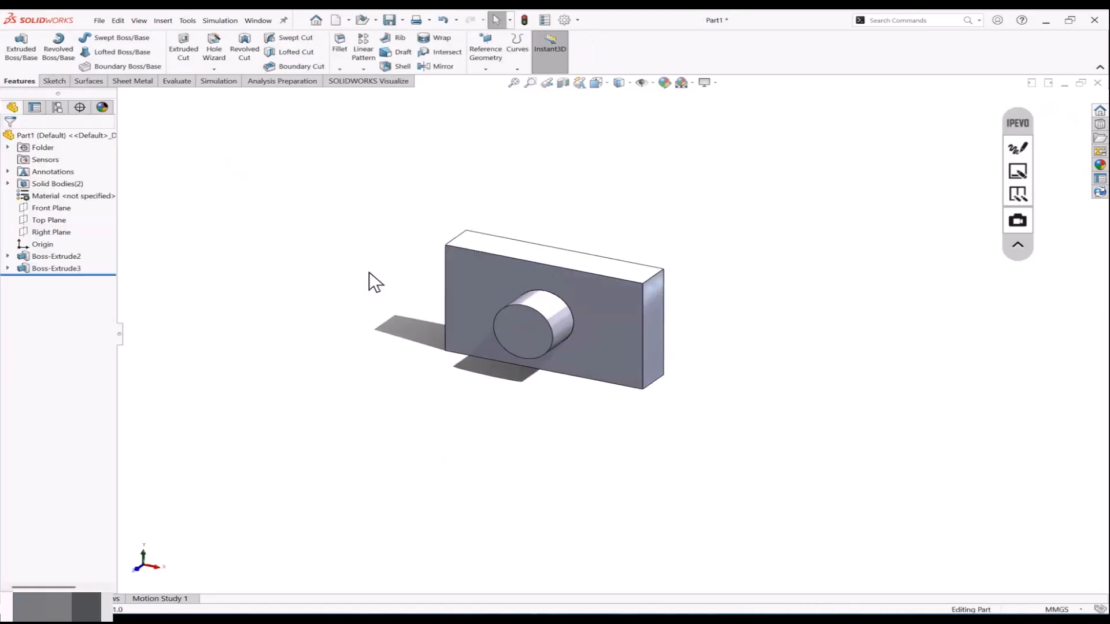
pyautogui.moveTo(369, 271)
pyautogui.mouseDown(button='middle')
pyautogui.moveTo(417, 158)
pyautogui.moveTo(389, 141)
pyautogui.moveTo(545, 123)
pyautogui.moveTo(584, 193)
pyautogui.moveTo(442, 409)
pyautogui.mouseUp(button='middle')
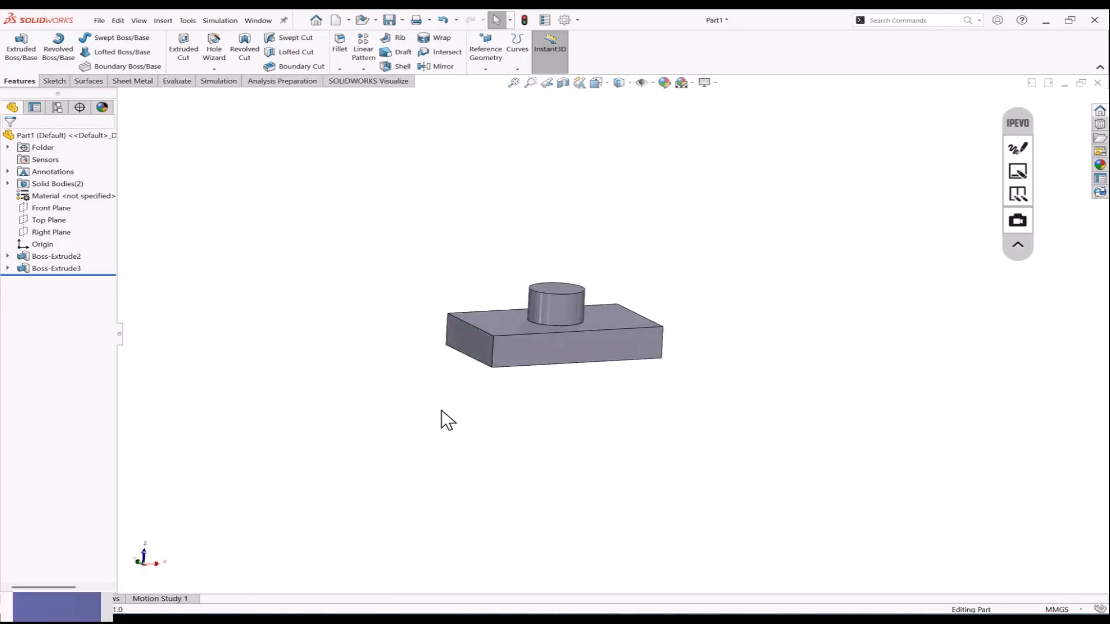
# Step: Undo the cylindrical boss extrusion and redo it
pyautogui.hotkey('ctrl', 'z')
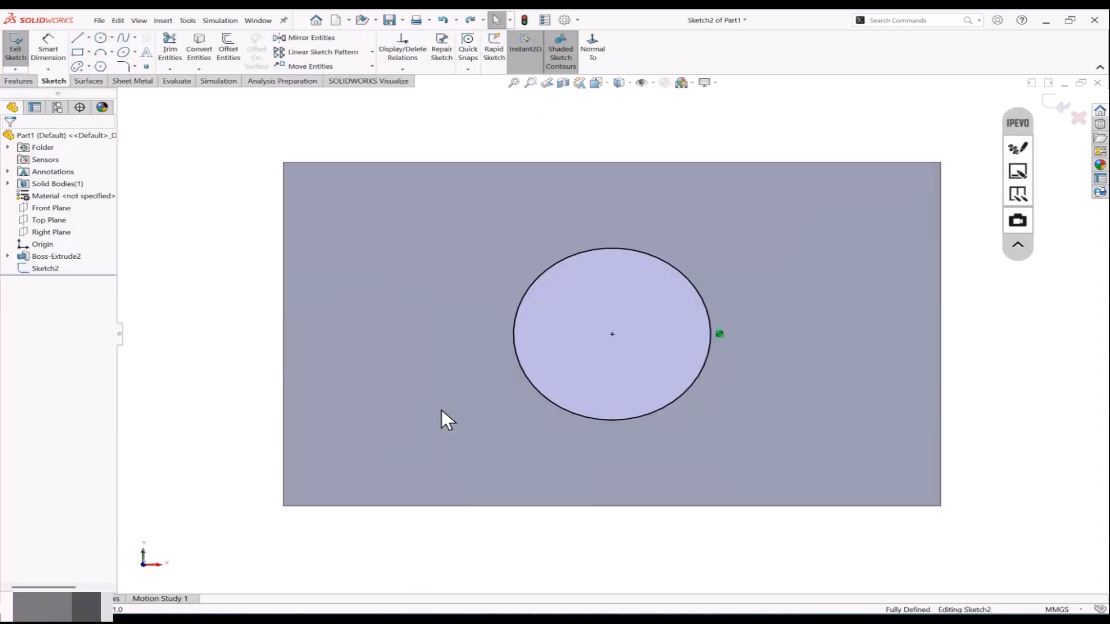
pyautogui.hotkey('ctrl', 'y')
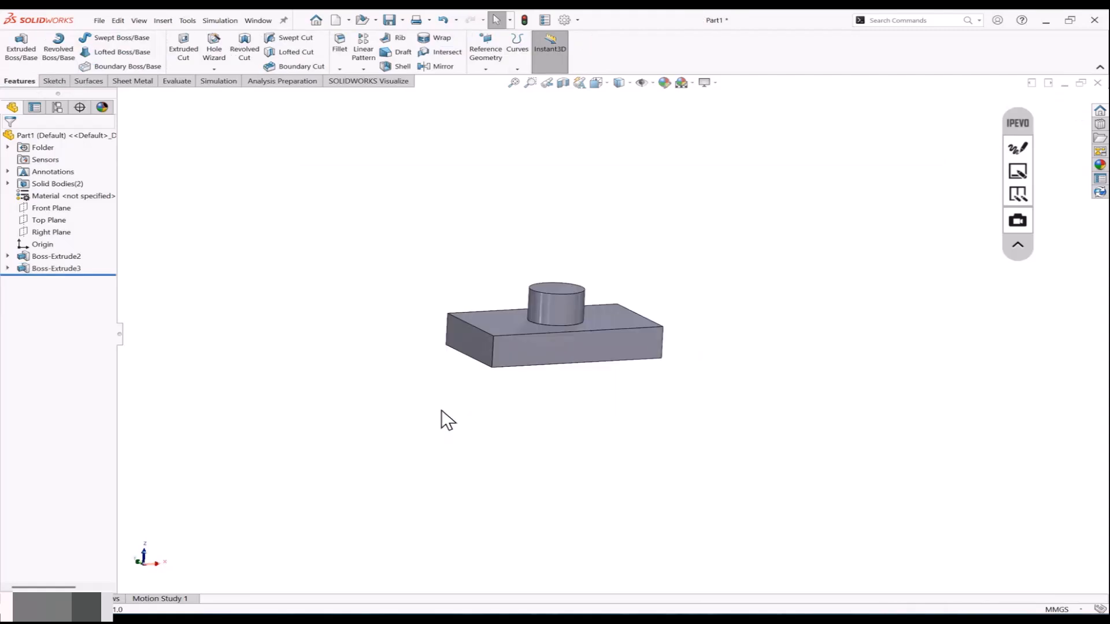
pyautogui.moveTo(441, 409); pyautogui.dragTo(475, 444, button='middle')
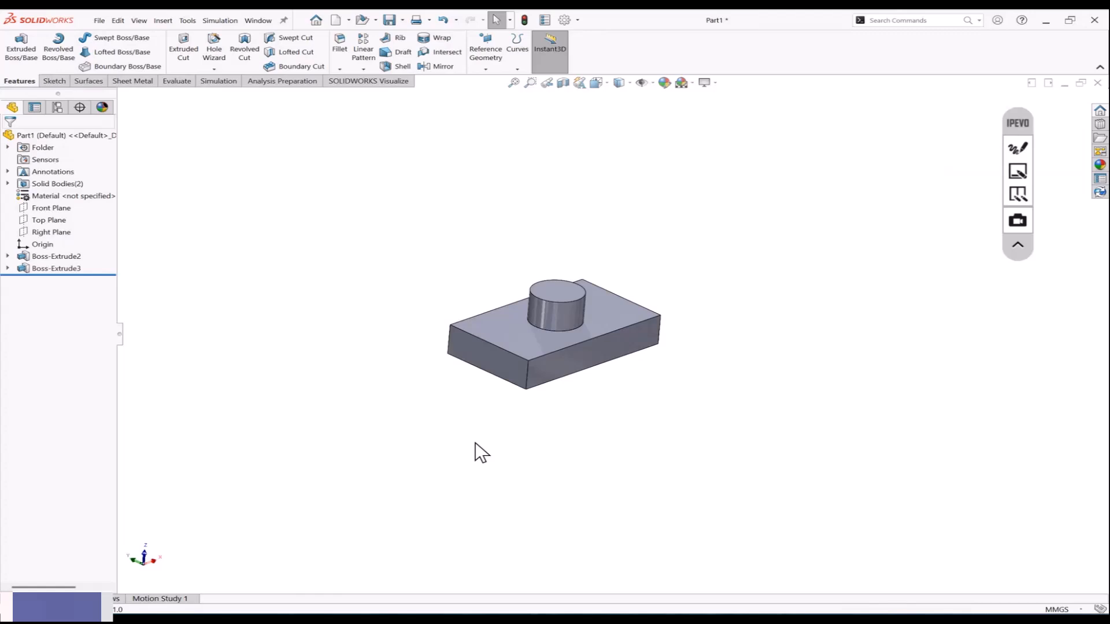
pyautogui.moveTo(477, 441); pyautogui.dragTo(471, 426, button='middle')
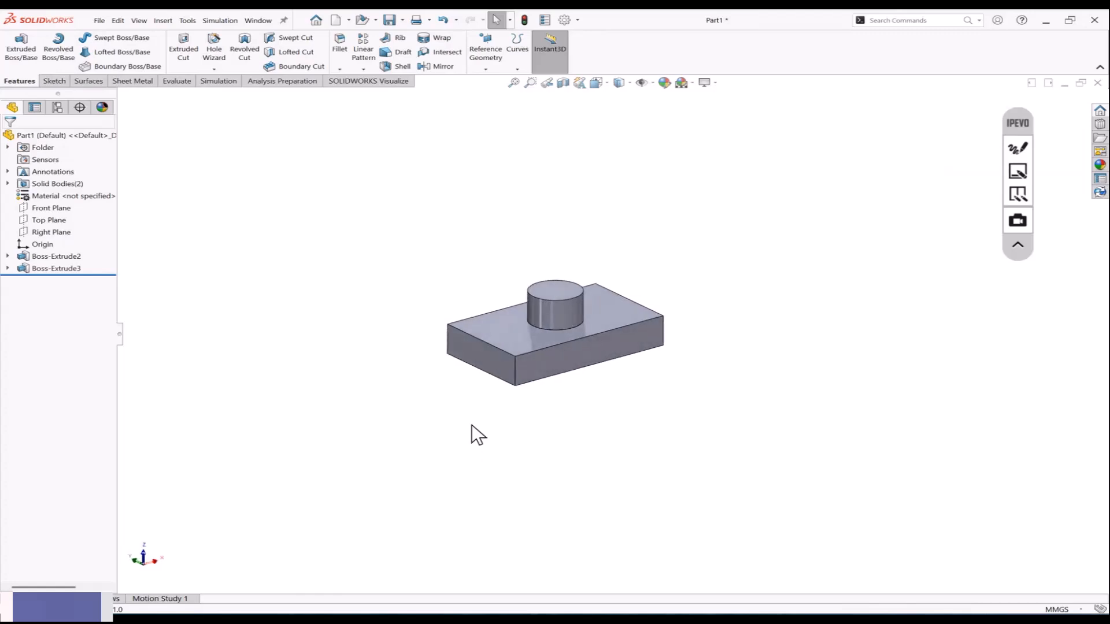
# Step: Edit the cylindrical boss's sketch, remove the circle's Coradial relation, and enlarge the circle to about 20.2 mm in diameter
pyautogui.click(7, 268)
pyautogui.click(58, 281)
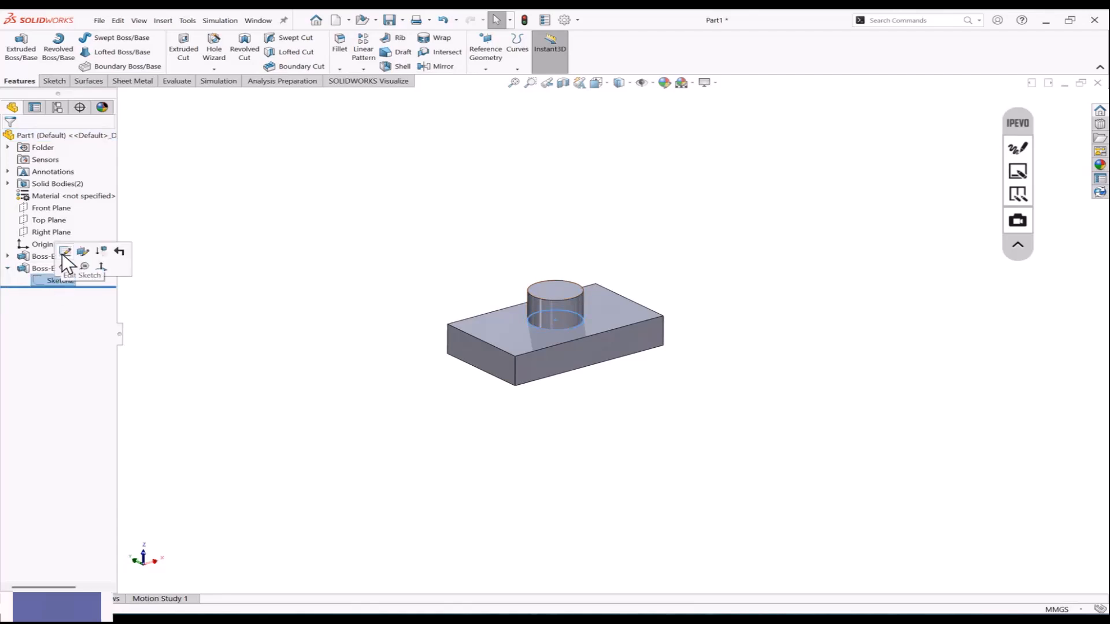
pyautogui.click(70, 253)
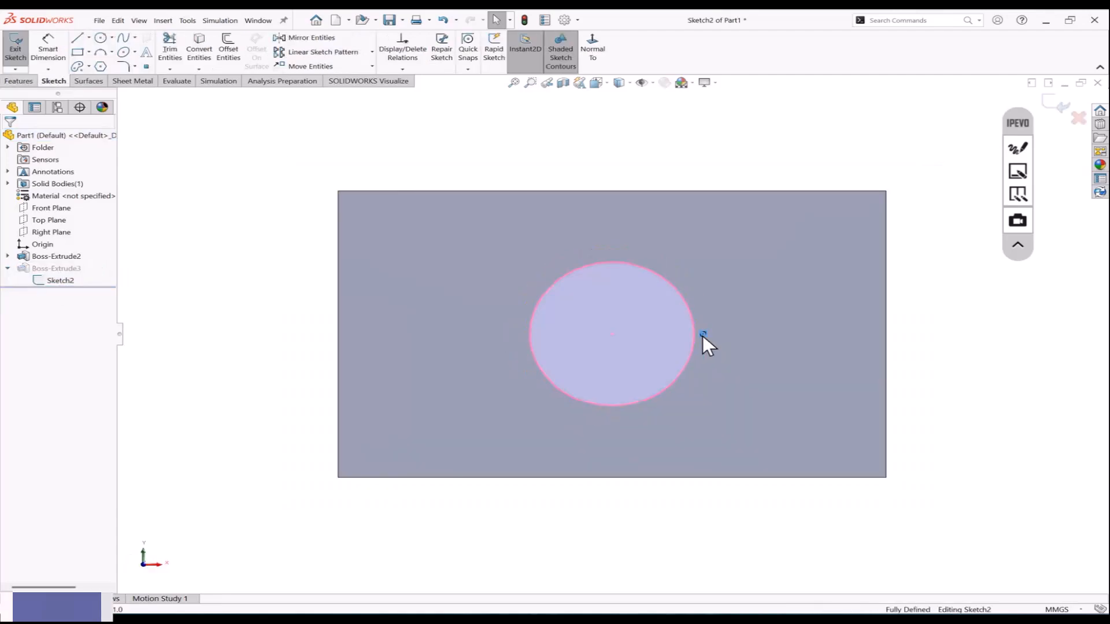
pyautogui.moveTo(698, 352); pyautogui.dragTo(722, 355)
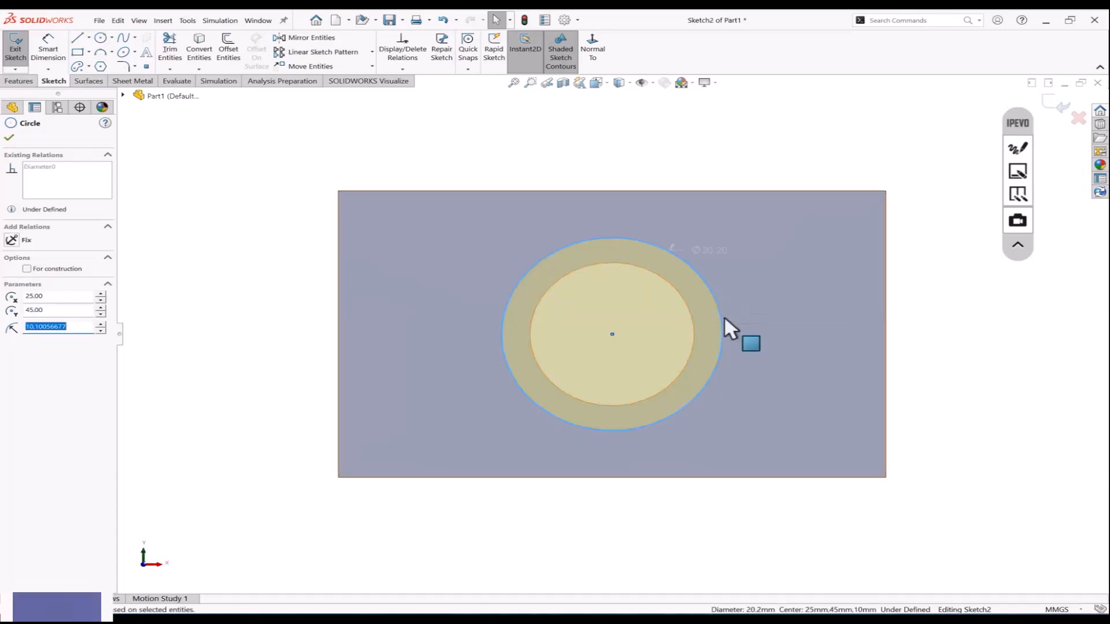
pyautogui.click(1062, 106)
pyautogui.moveTo(705, 341); pyautogui.dragTo(643, 371, button='middle')
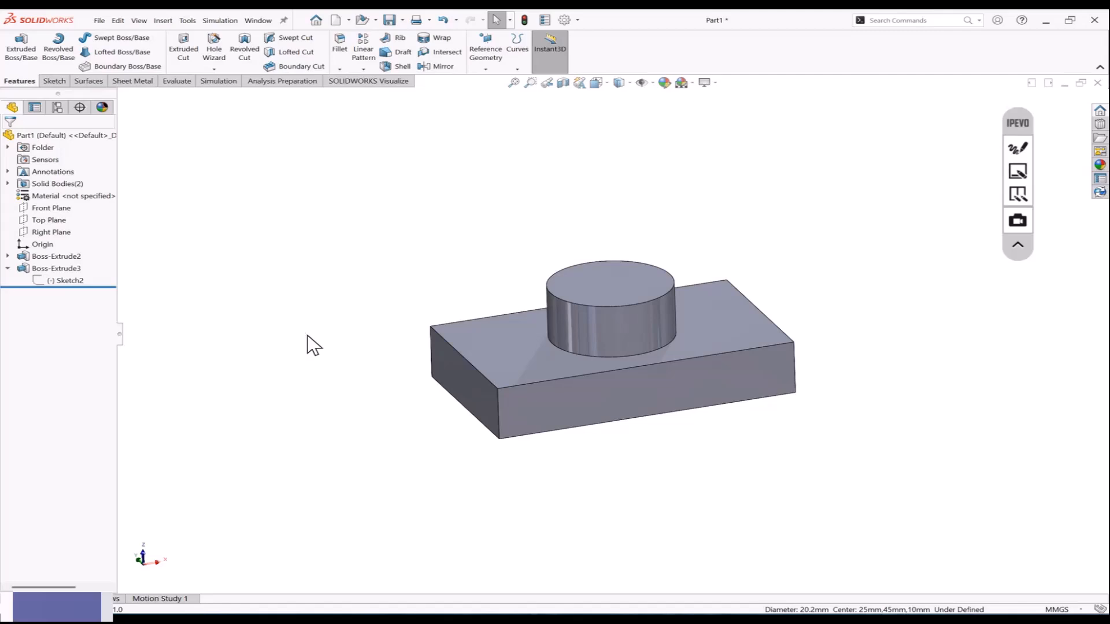
pyautogui.moveTo(312, 345); pyautogui.dragTo(466, 308, button='middle')
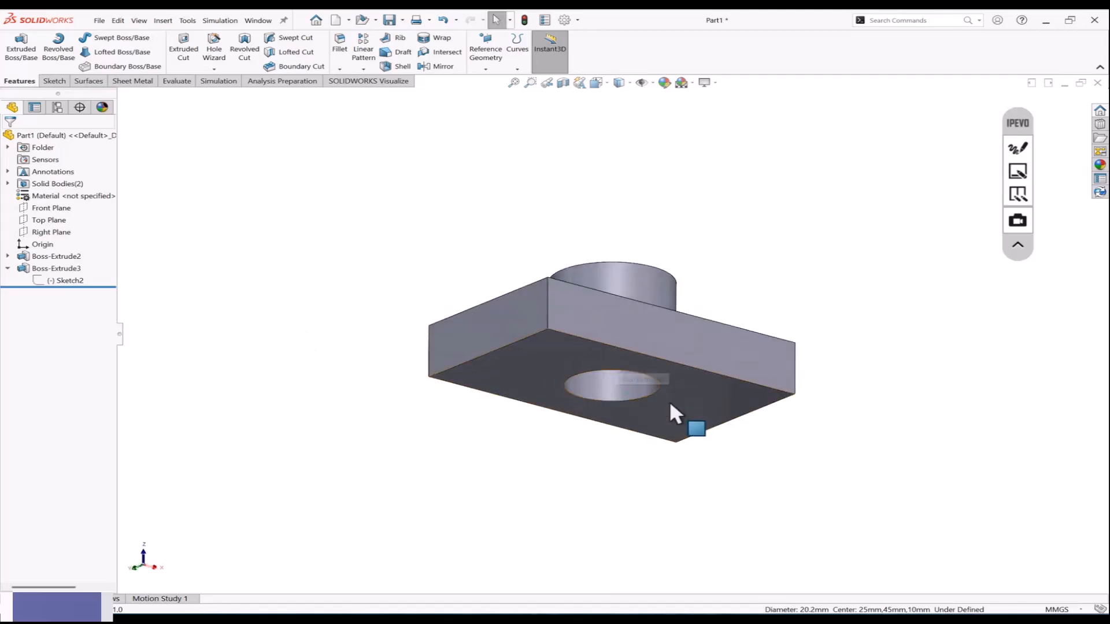
pyautogui.moveTo(576, 470); pyautogui.dragTo(577, 479, button='middle')
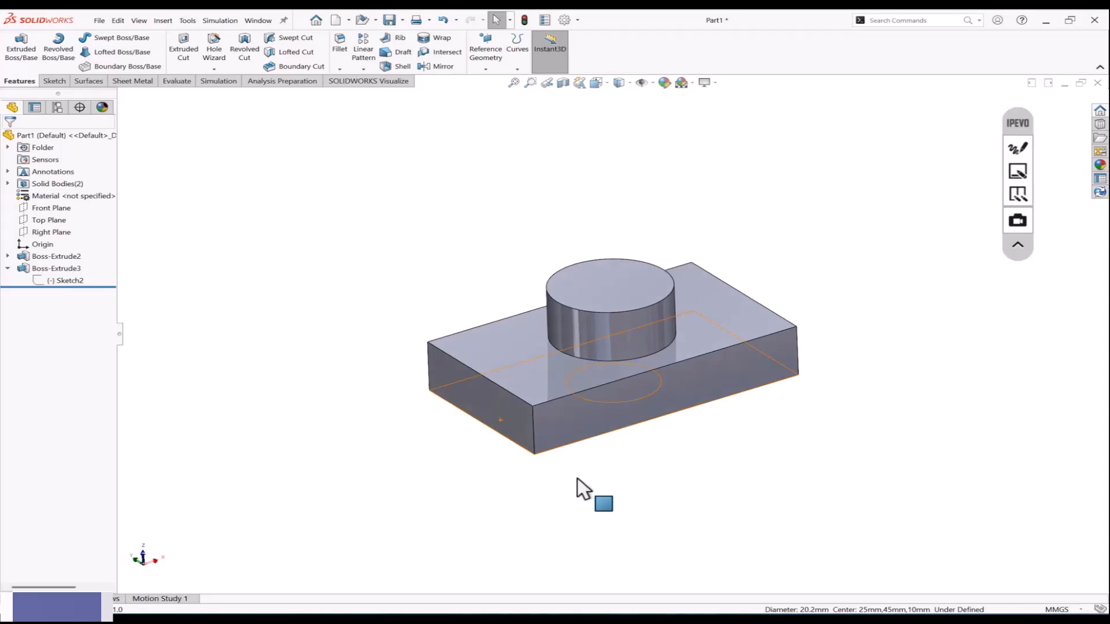
# Step: Delete the cylindrical boss feature while keeping its sketch
pyautogui.click(7, 268)
pyautogui.click(50, 269)
pyautogui.rightClick(52, 269)
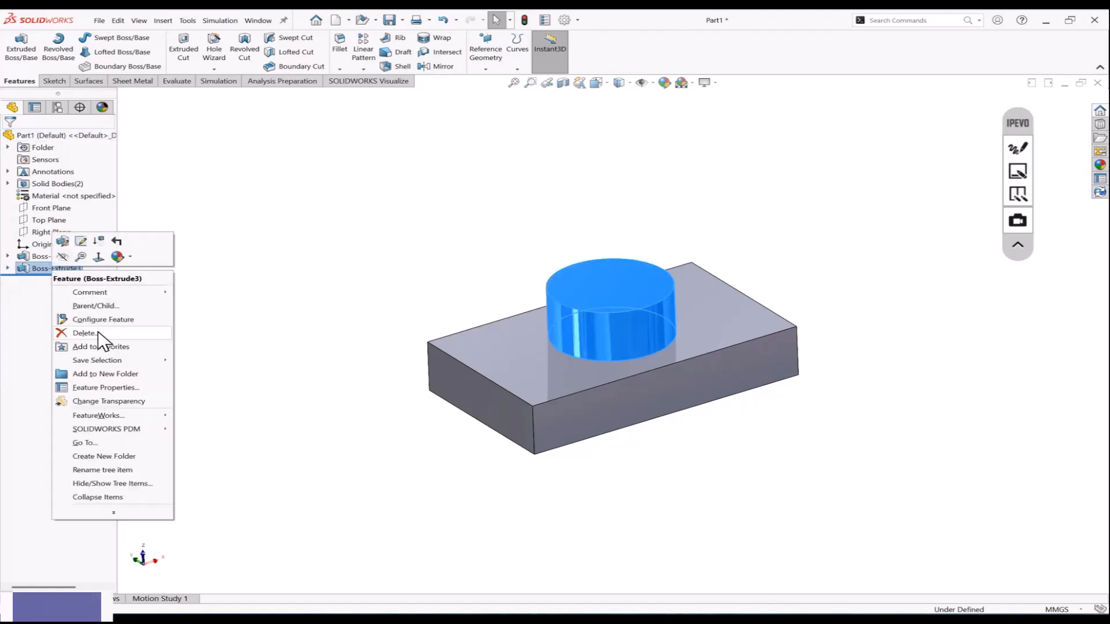
pyautogui.click(98, 331)
pyautogui.click(636, 243)
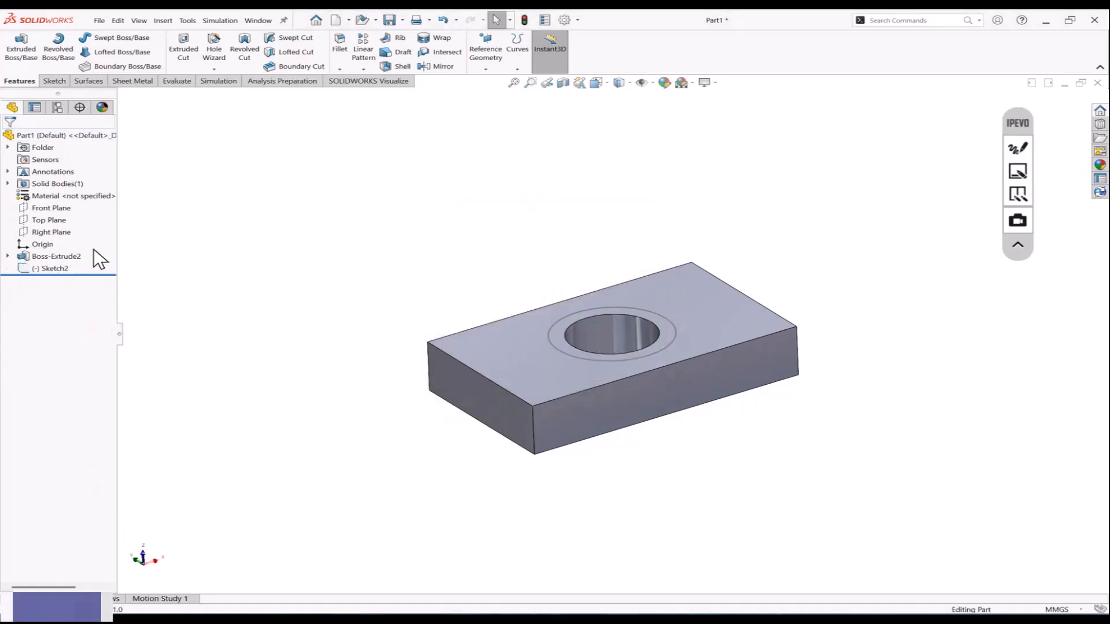
# Step: Delete the block's base extrusion and open the remaining rectangle-and-circle sketch for editing
pyautogui.click(64, 261)
pyautogui.click(140, 267)
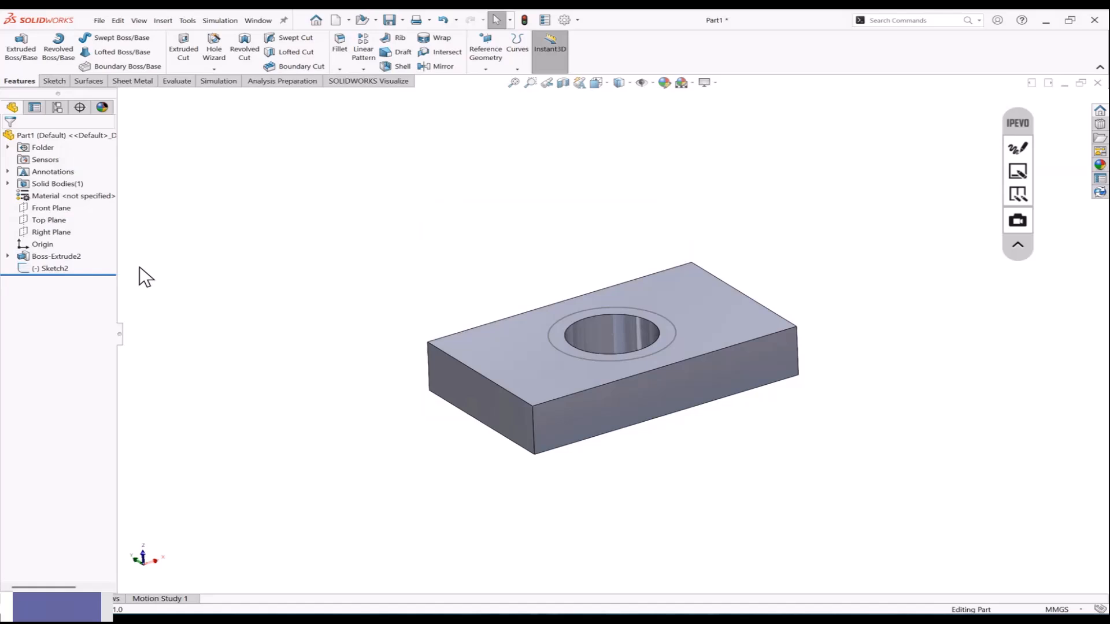
pyautogui.rightClick(64, 256)
pyautogui.click(125, 303)
pyautogui.click(626, 252)
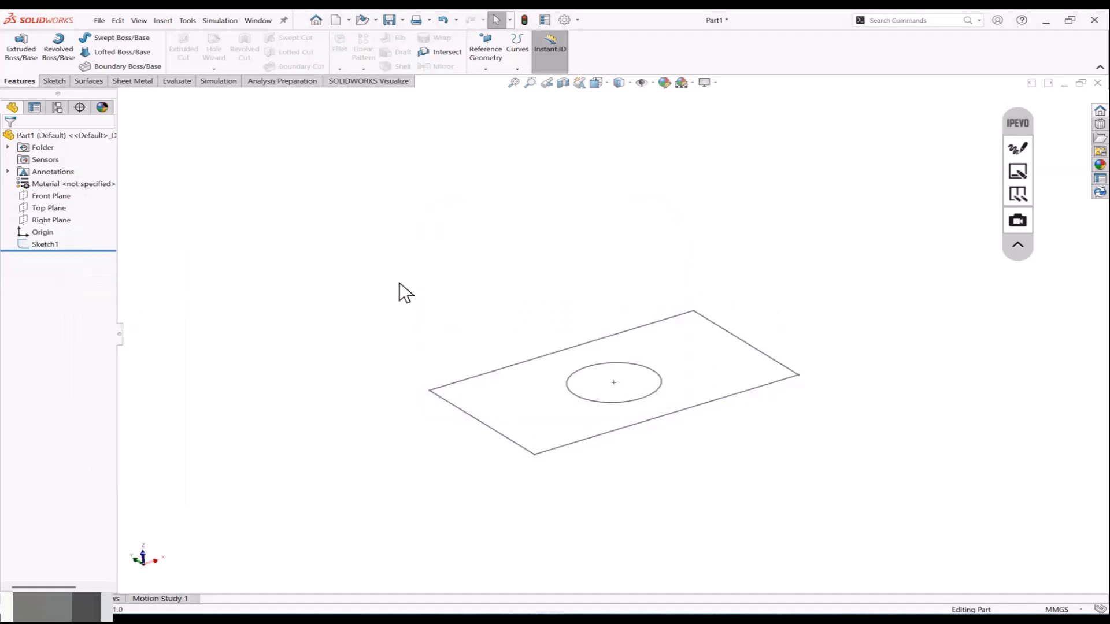
pyautogui.click(60, 243)
pyautogui.click(74, 212)
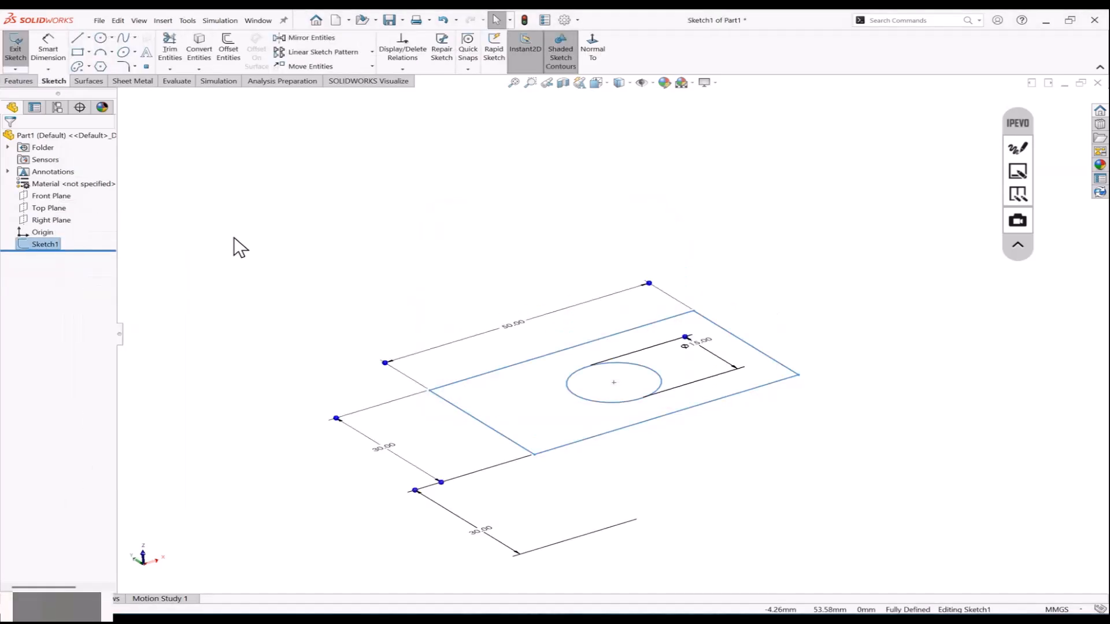
# Step: Sketch a diagonal line in open space beyond the rectangle's upper-right corner
pyautogui.scroll(6, 644, 352)
pyautogui.scroll(-3, 773, 359)
pyautogui.scroll(2, 421, 208)
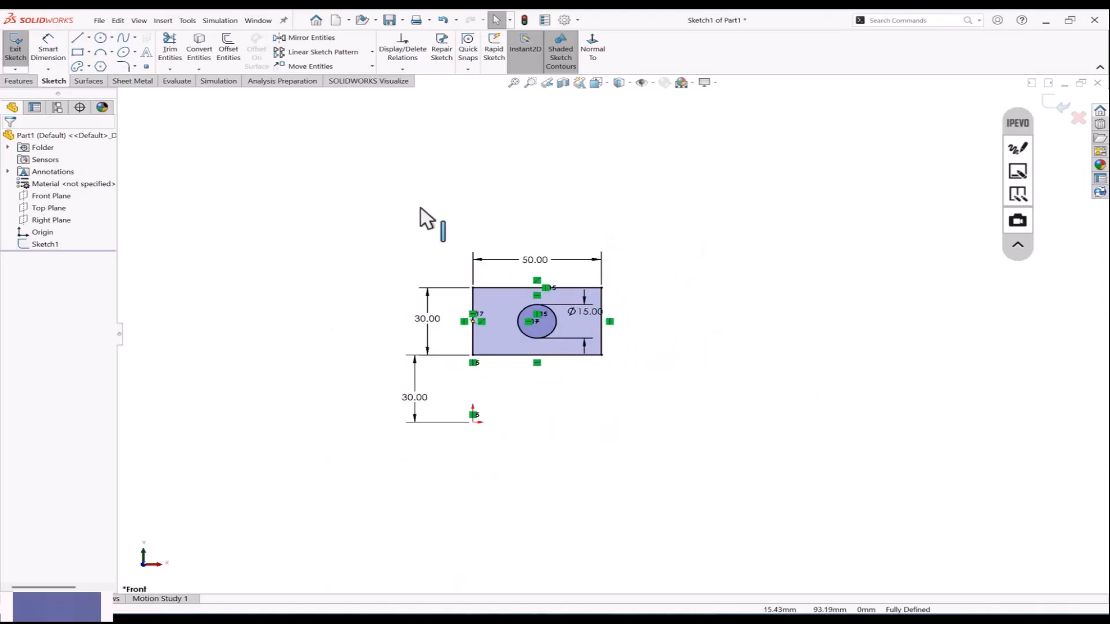
pyautogui.click(78, 43)
pyautogui.click(738, 194)
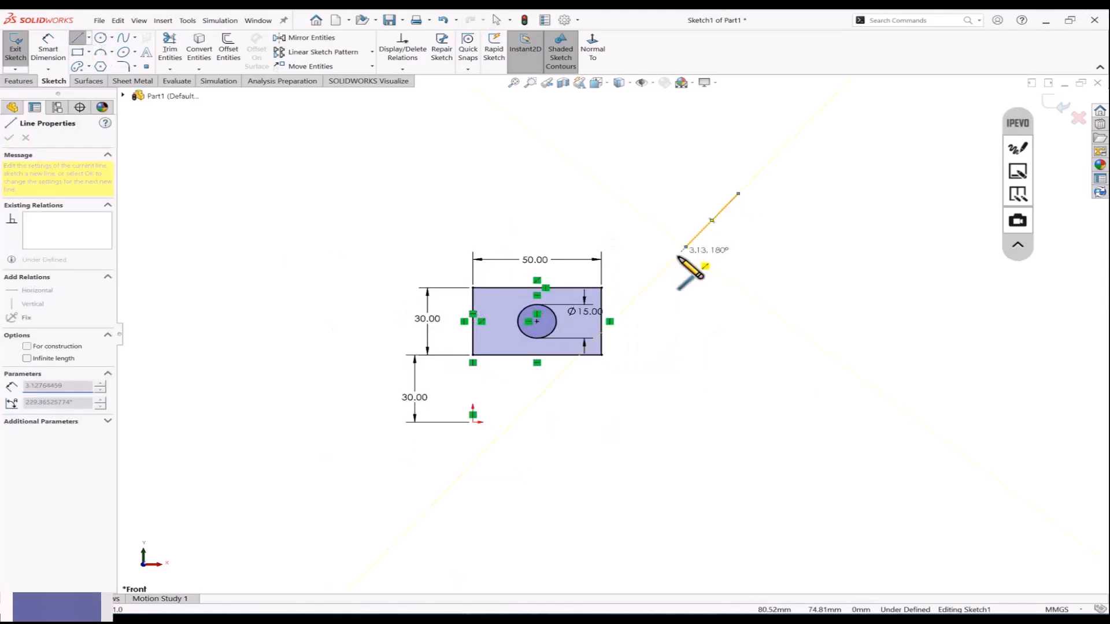
pyautogui.click(685, 246)
pyautogui.press('Escape')
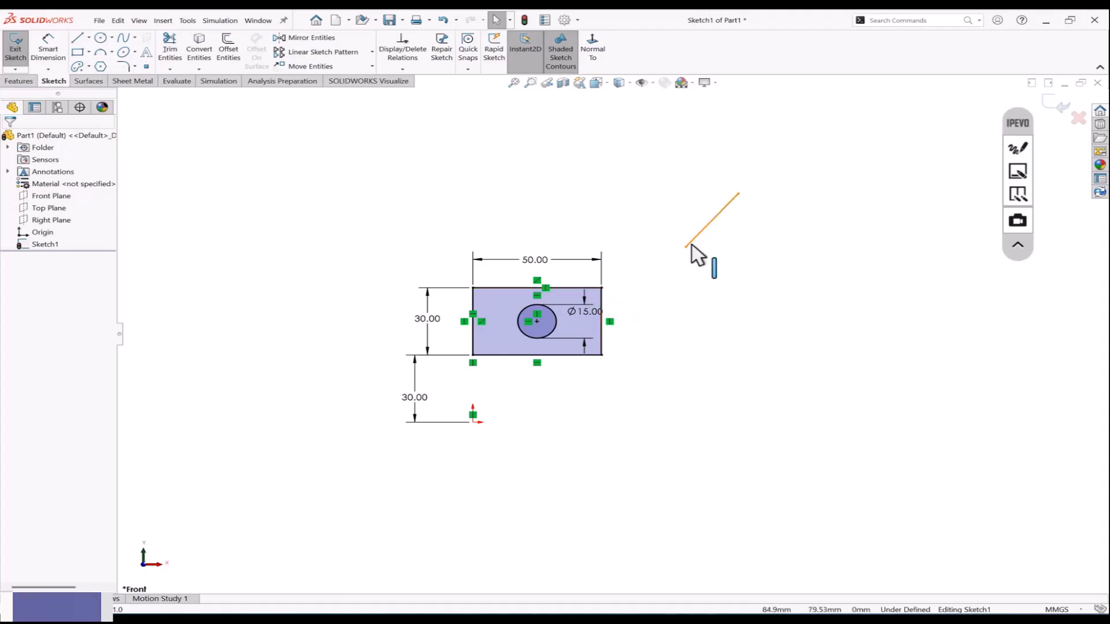
# Step: Add an Intersection relation between the diagonal line's lower endpoint and the rectangle's upper and right edges, and swing its free end slightly lower
pyautogui.click(574, 288)
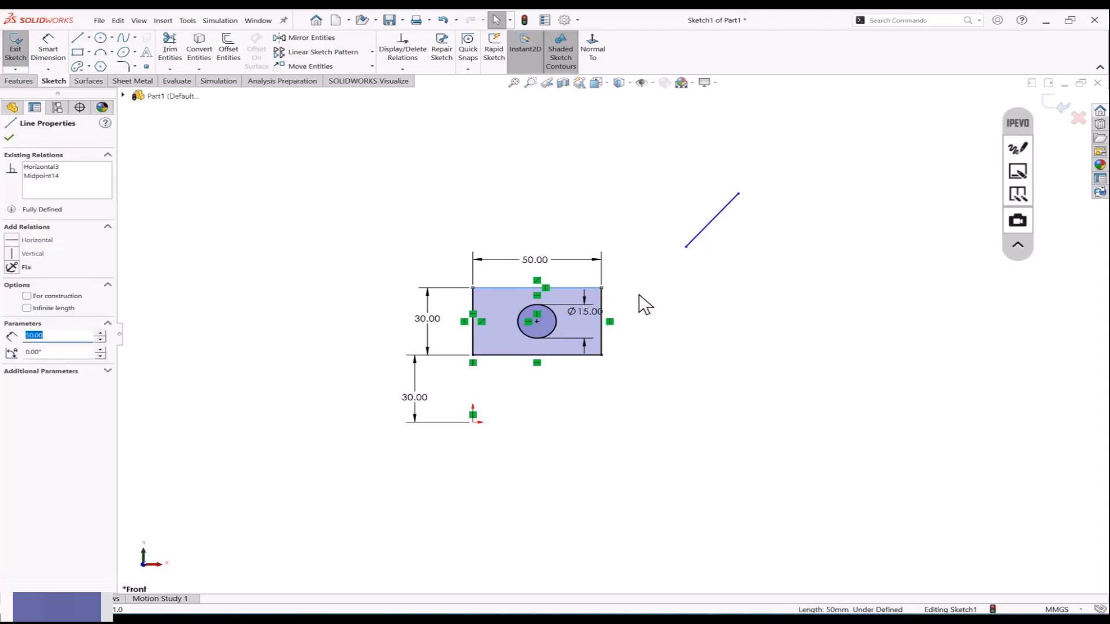
pyautogui.keyDown('ctrl'); pyautogui.click(602, 312); pyautogui.keyUp('ctrl')
pyautogui.keyDown('ctrl'); pyautogui.click(686, 247); pyautogui.keyUp('ctrl')
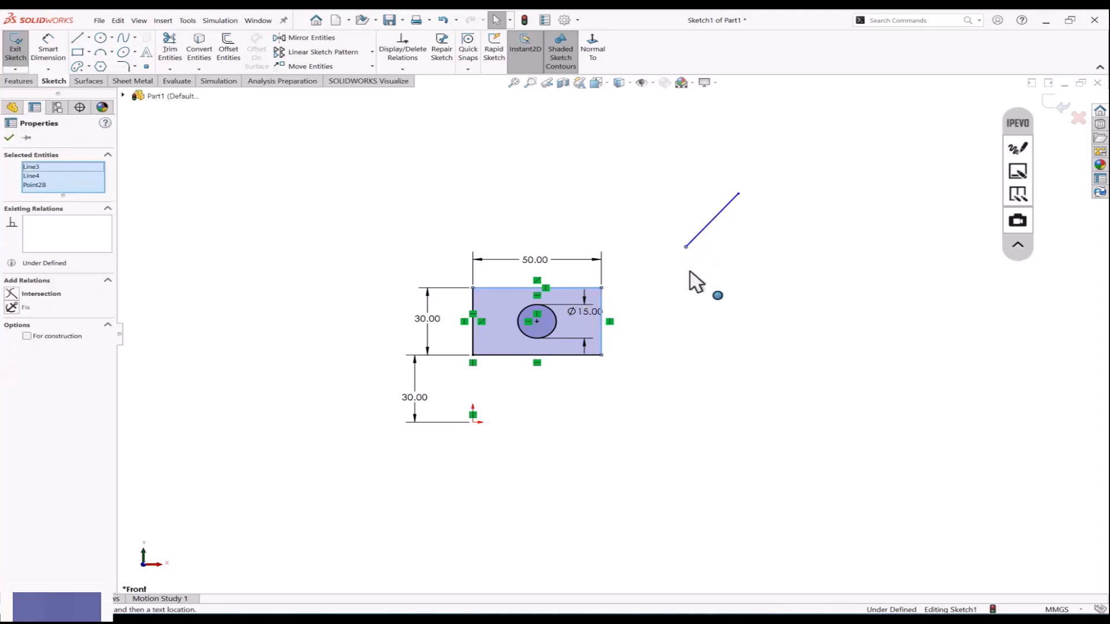
pyautogui.click(12, 295)
pyautogui.click(245, 290)
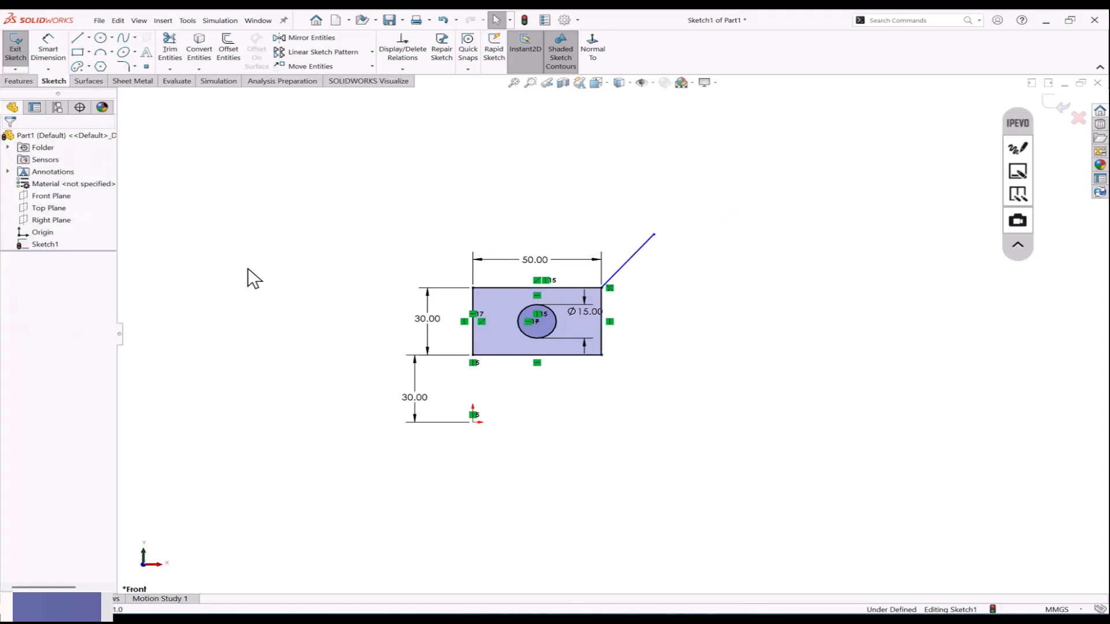
pyautogui.click(654, 235)
pyautogui.moveTo(660, 240); pyautogui.dragTo(665, 241)
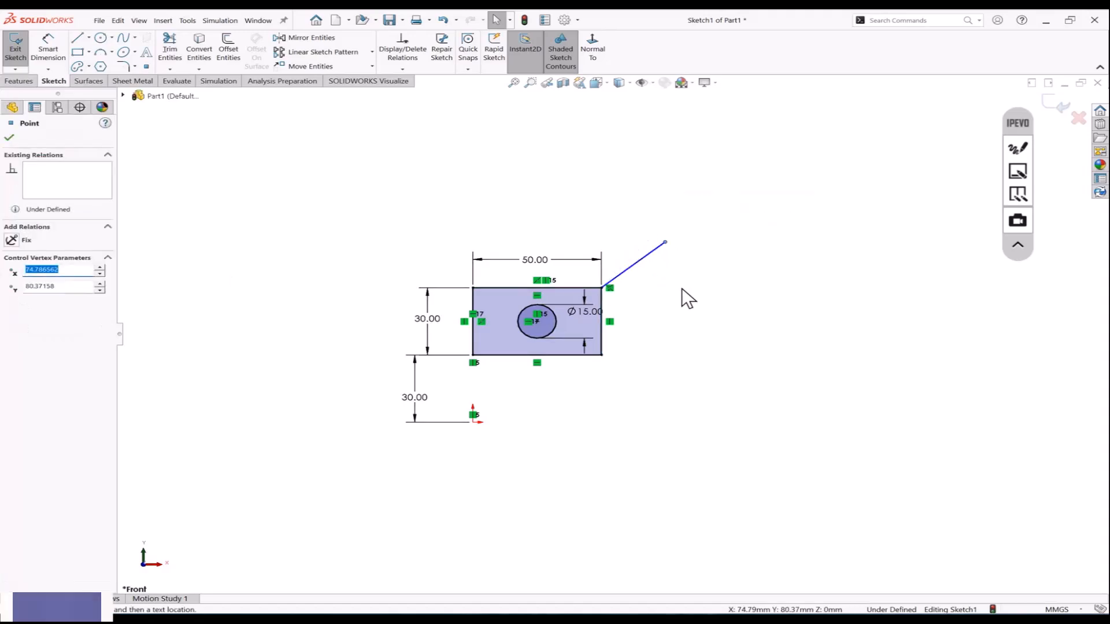
pyautogui.click(709, 235)
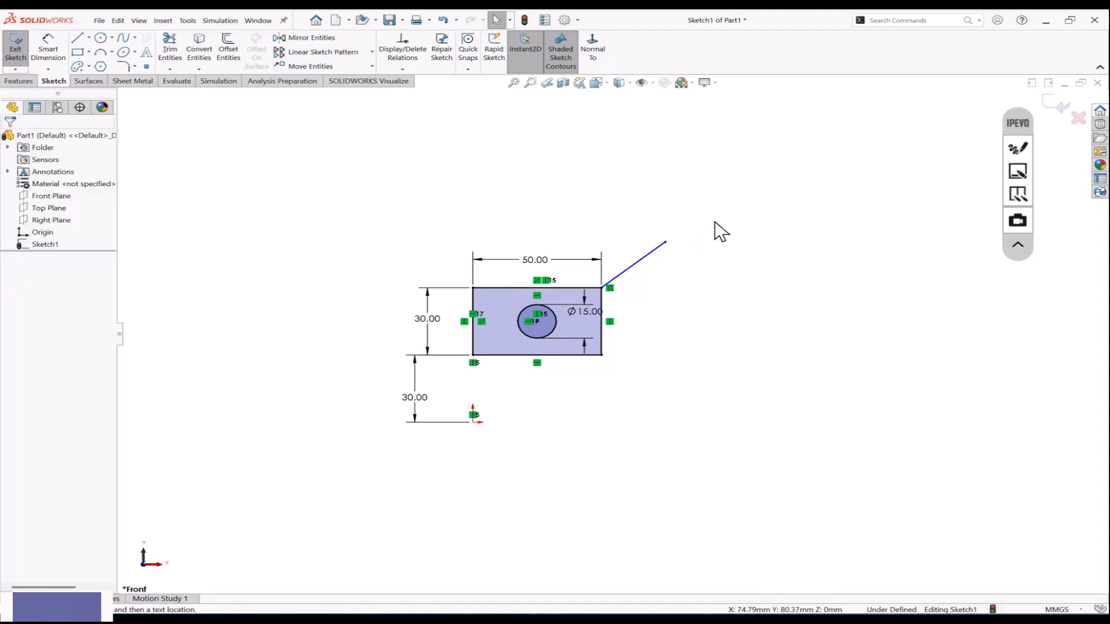
# Step: Delete all the sketch geometry and draw a horizontal straight slot level with the origin, about 8.9 mm between centres and 9.4 mm wide
pyautogui.moveTo(714, 221)
pyautogui.mouseDown()
pyautogui.moveTo(532, 309)
pyautogui.moveTo(345, 435)
pyautogui.mouseUp()
pyautogui.press('Delete')
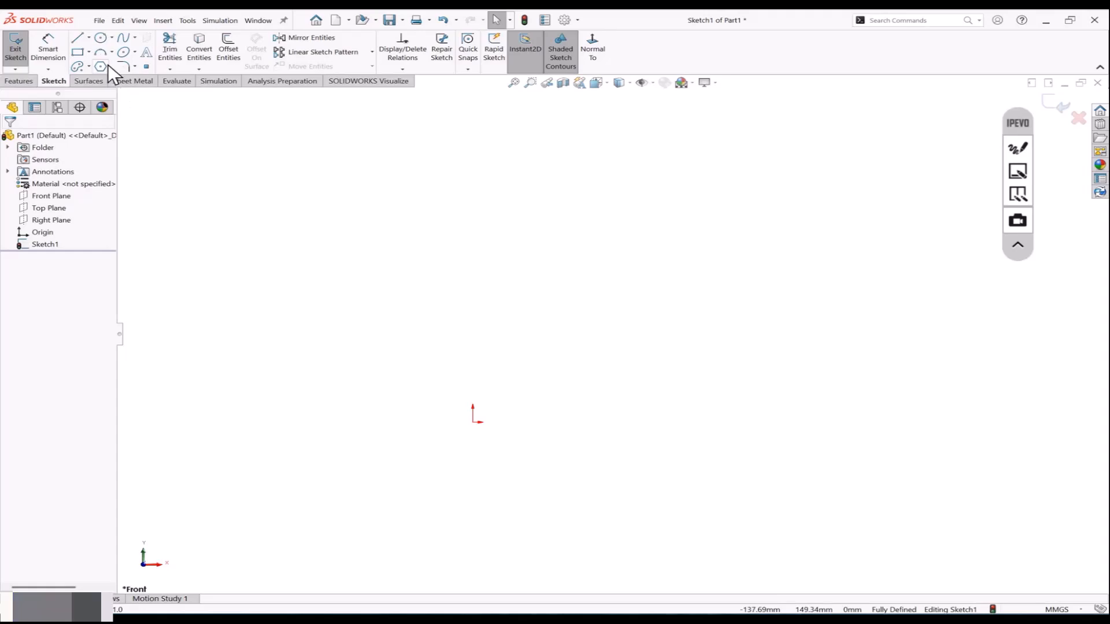
pyautogui.click(89, 67)
pyautogui.click(93, 82)
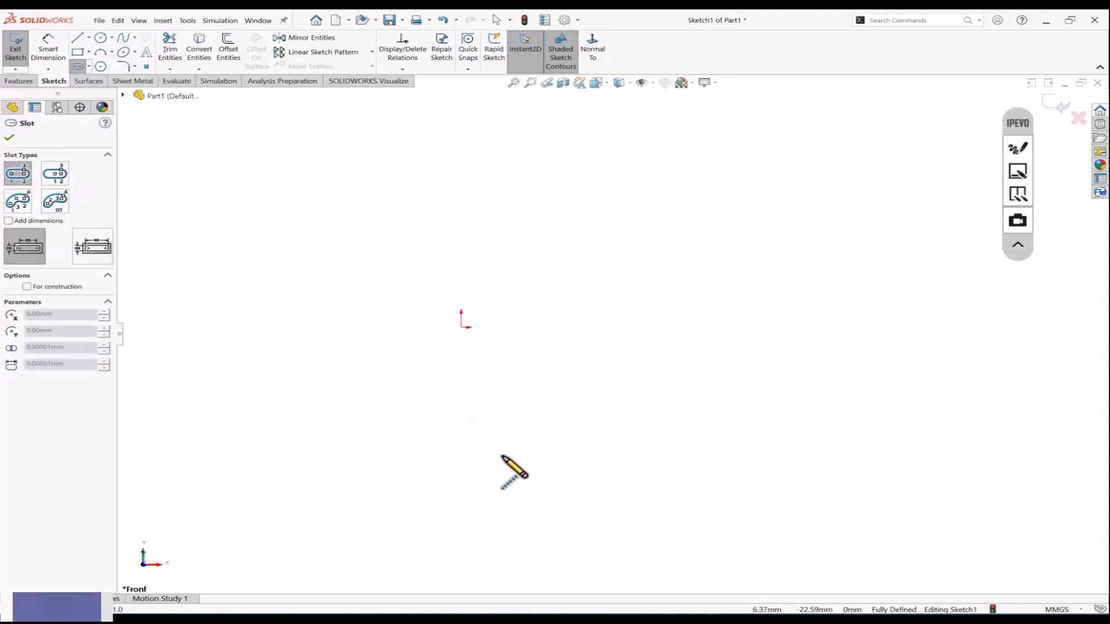
pyautogui.click(545, 328)
pyautogui.click(605, 327)
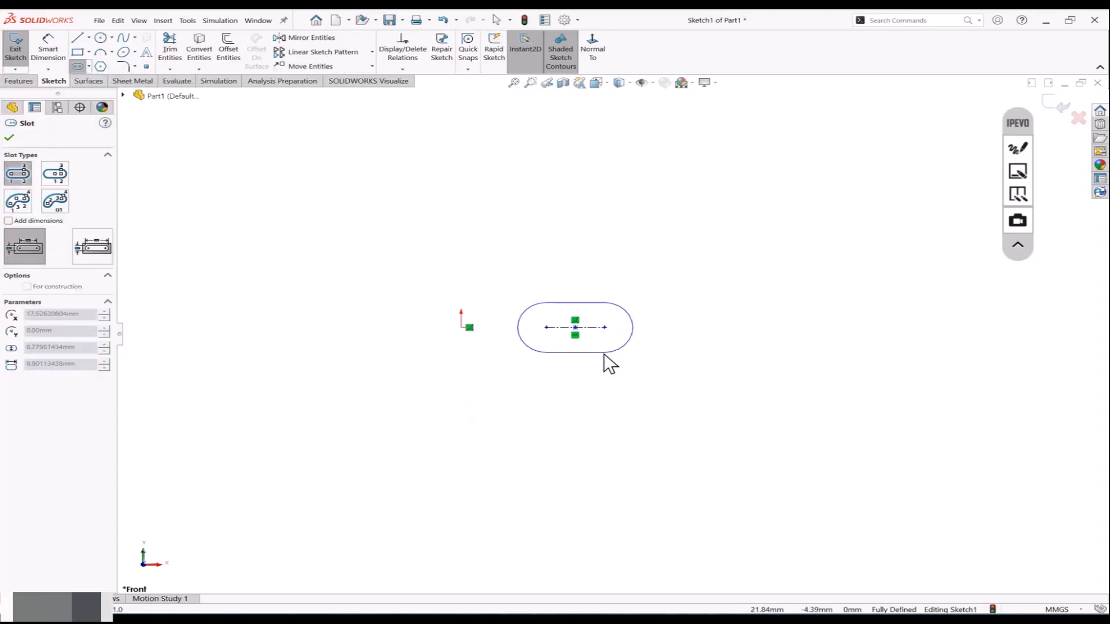
pyautogui.click(607, 355)
pyautogui.press('Escape')
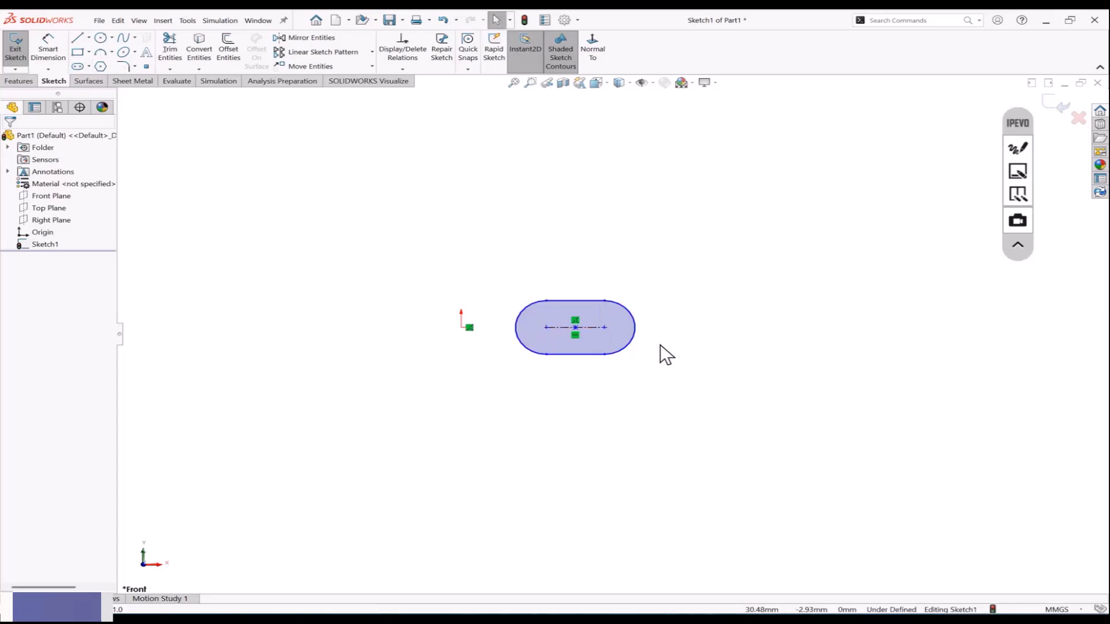
# Step: Apply a Fix Slot relation to the slot and check the relations on its centreline
pyautogui.click(584, 301)
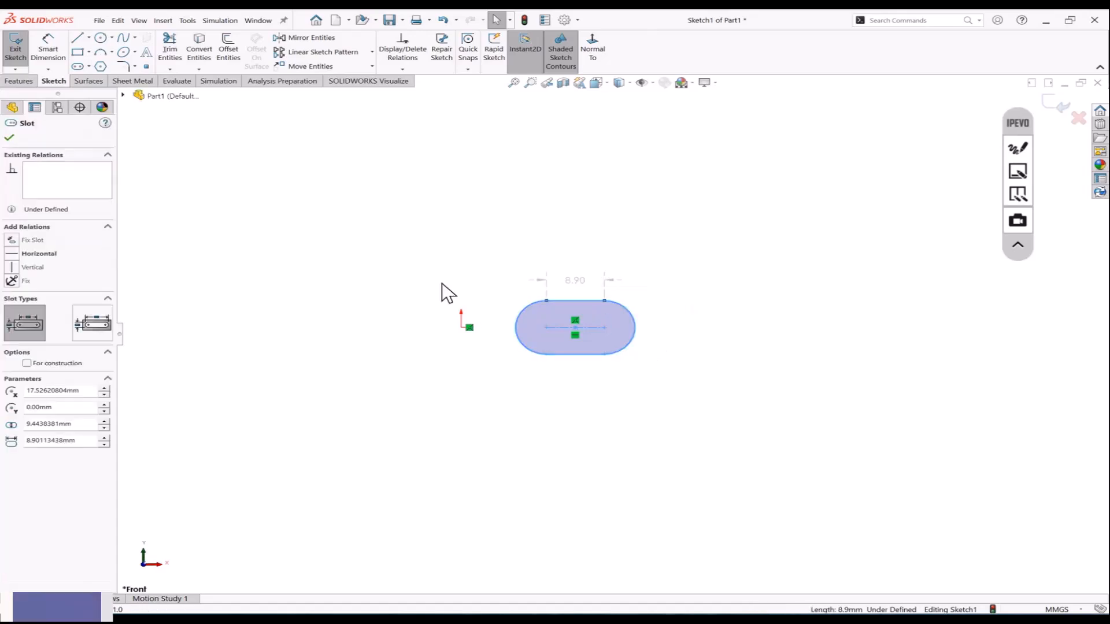
pyautogui.click(16, 239)
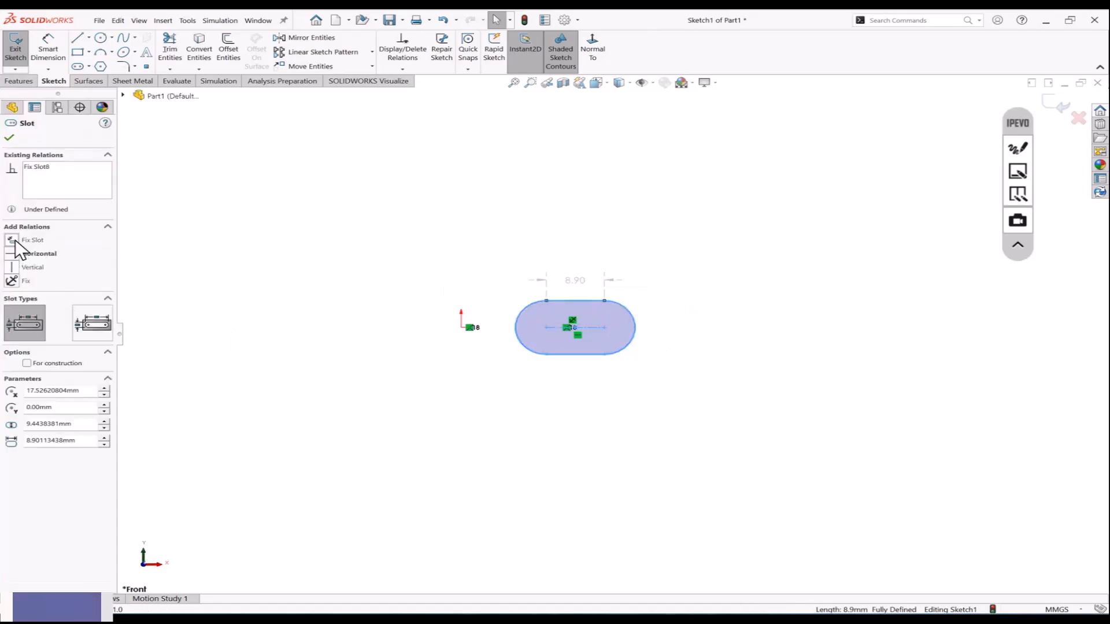
pyautogui.click(254, 256)
pyautogui.click(590, 328)
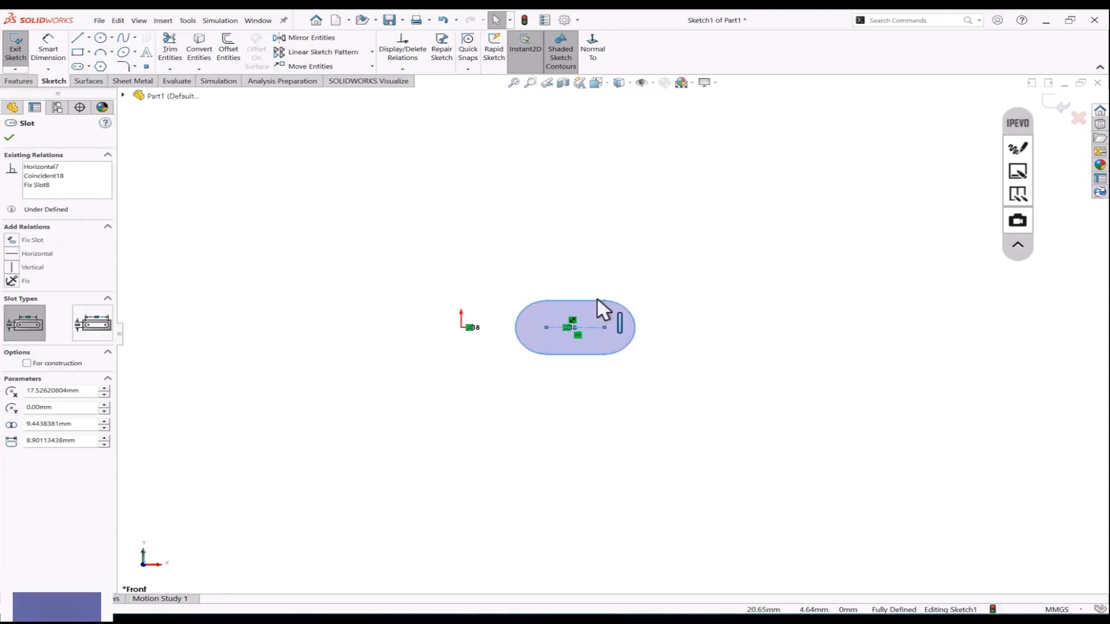
pyautogui.click(573, 301)
pyautogui.click(484, 267)
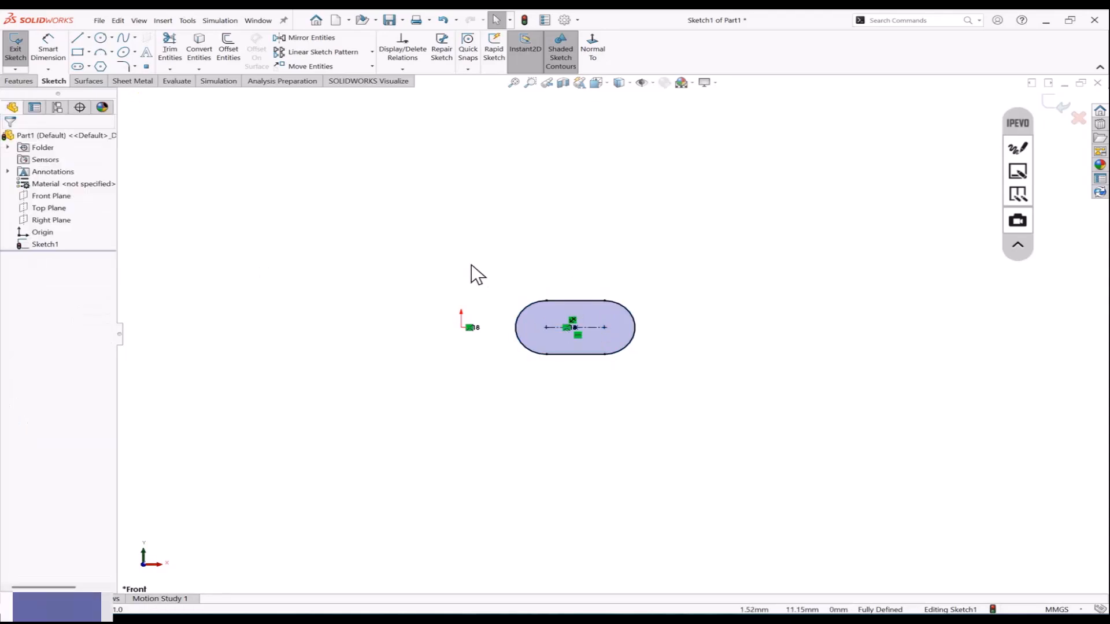
# Step: Sketch a horizontal line about 17.3 mm long above the slot and apply a Fix relation to it
pyautogui.click(77, 38)
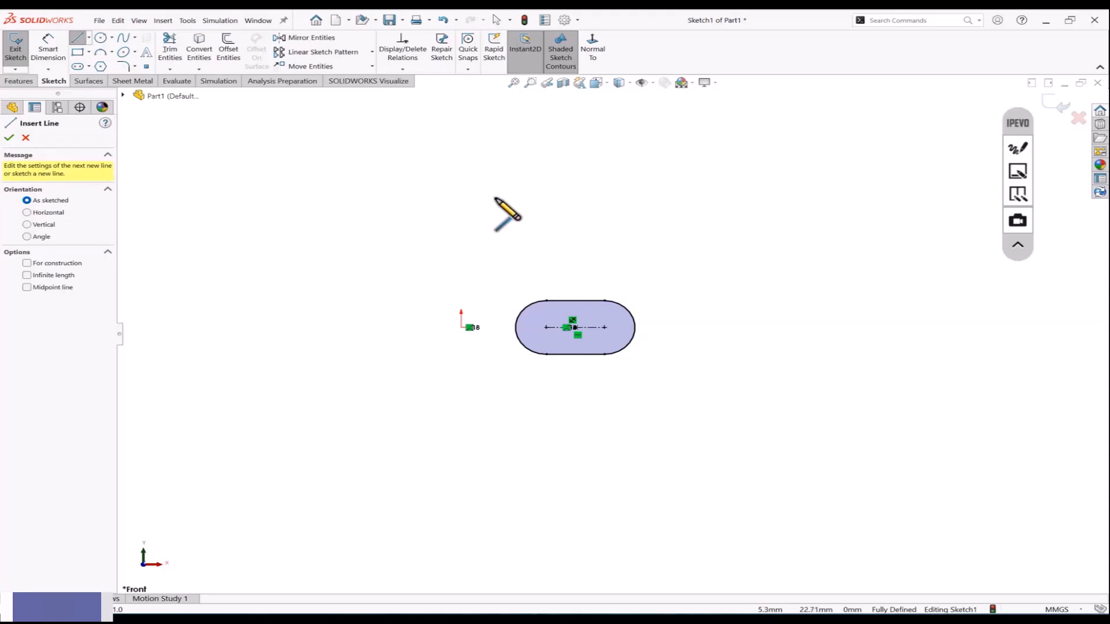
pyautogui.click(496, 198)
pyautogui.click(606, 197)
pyautogui.press('Escape')
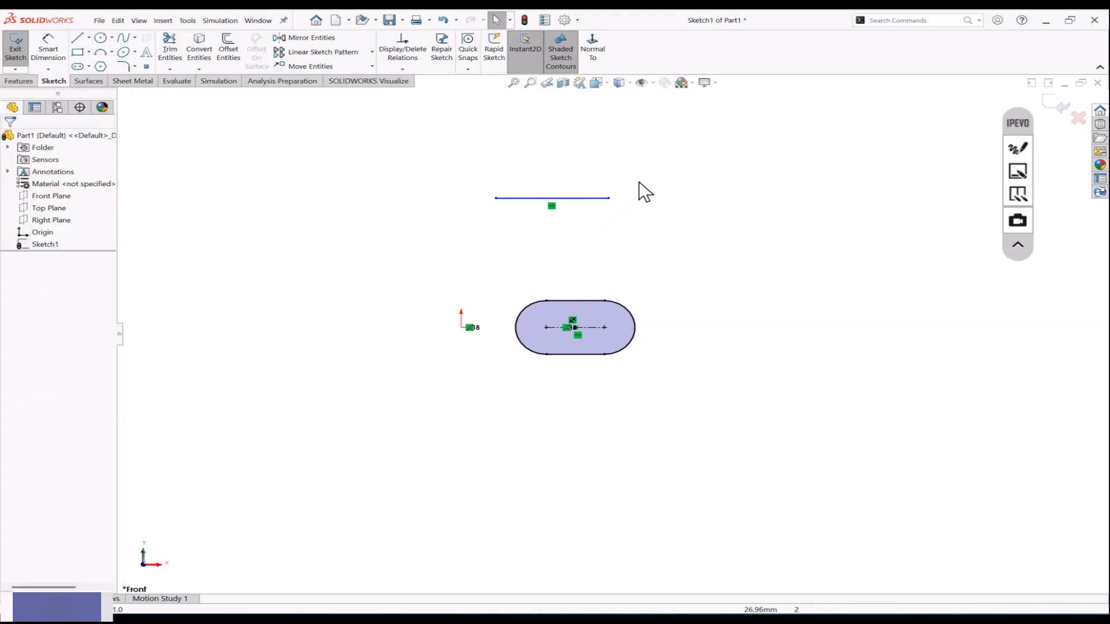
pyautogui.moveTo(639, 182); pyautogui.dragTo(474, 224)
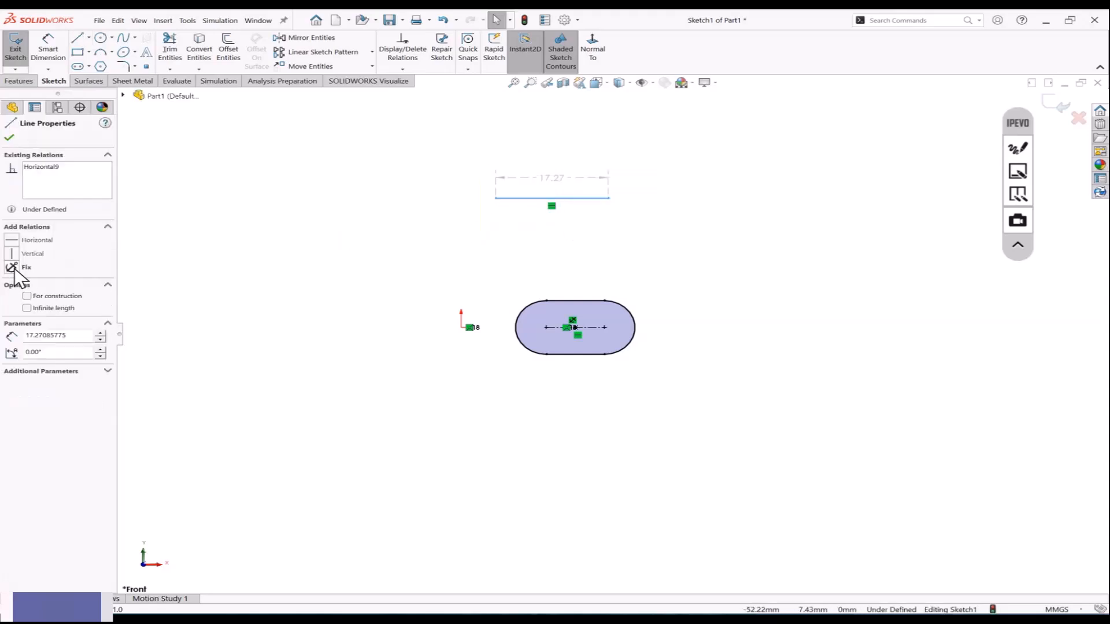
pyautogui.press('Escape')
# Step: Sketch a circle about 16.7 mm in diameter to the left of the line and apply a Fix relation to it
pyautogui.click(100, 38)
pyautogui.click(358, 232)
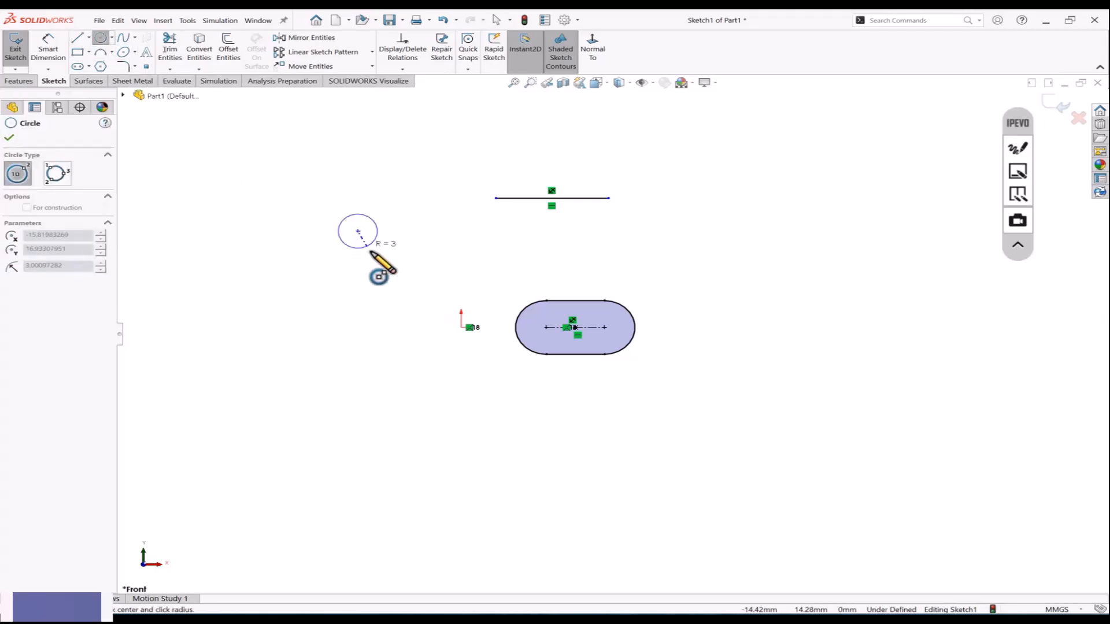
pyautogui.click(378, 280)
pyautogui.press('Escape')
pyautogui.click(304, 243)
pyautogui.click(33, 282)
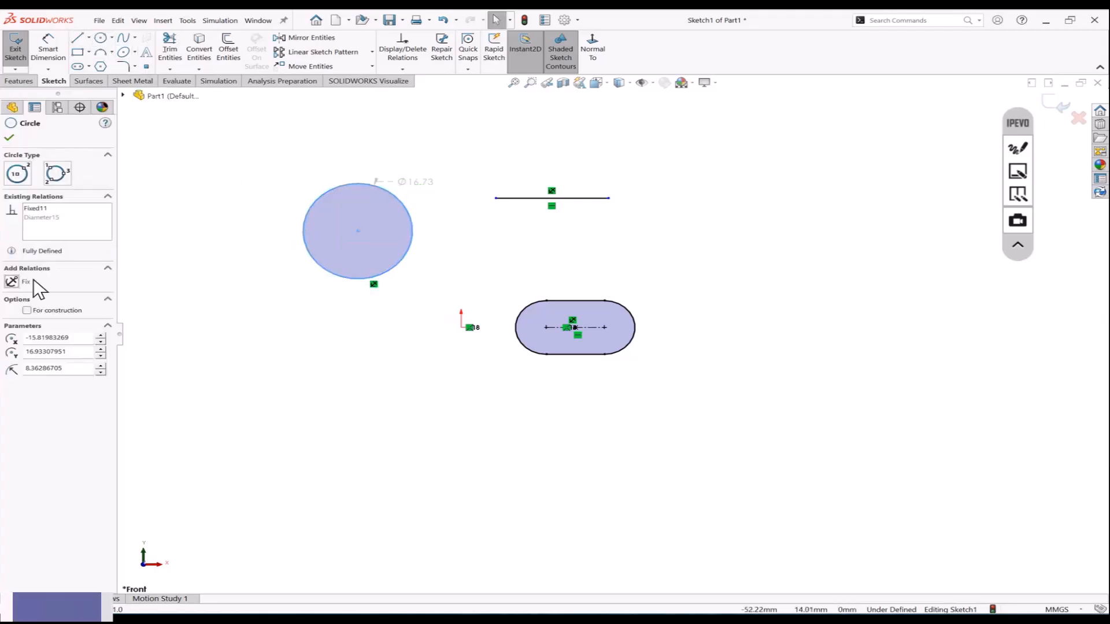
pyautogui.press('Escape')
pyautogui.click(384, 198)
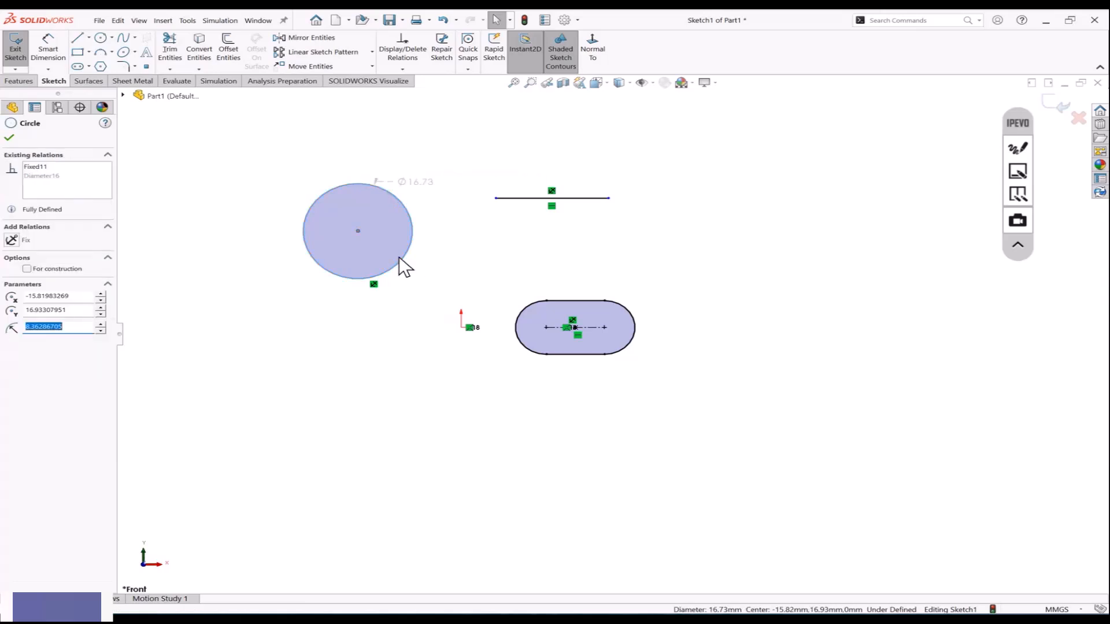
pyautogui.press('Escape')
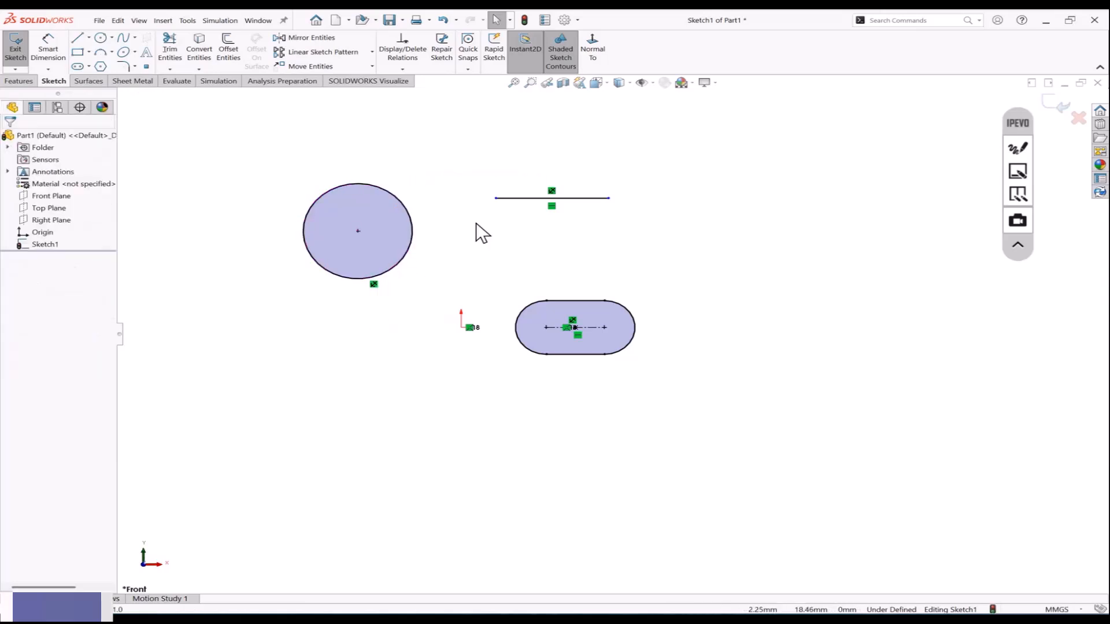
# Step: Stretch the fixed line outward from both endpoints to about 25.1 mm long
pyautogui.moveTo(495, 198); pyautogui.dragTo(478, 198)
pyautogui.click(608, 199)
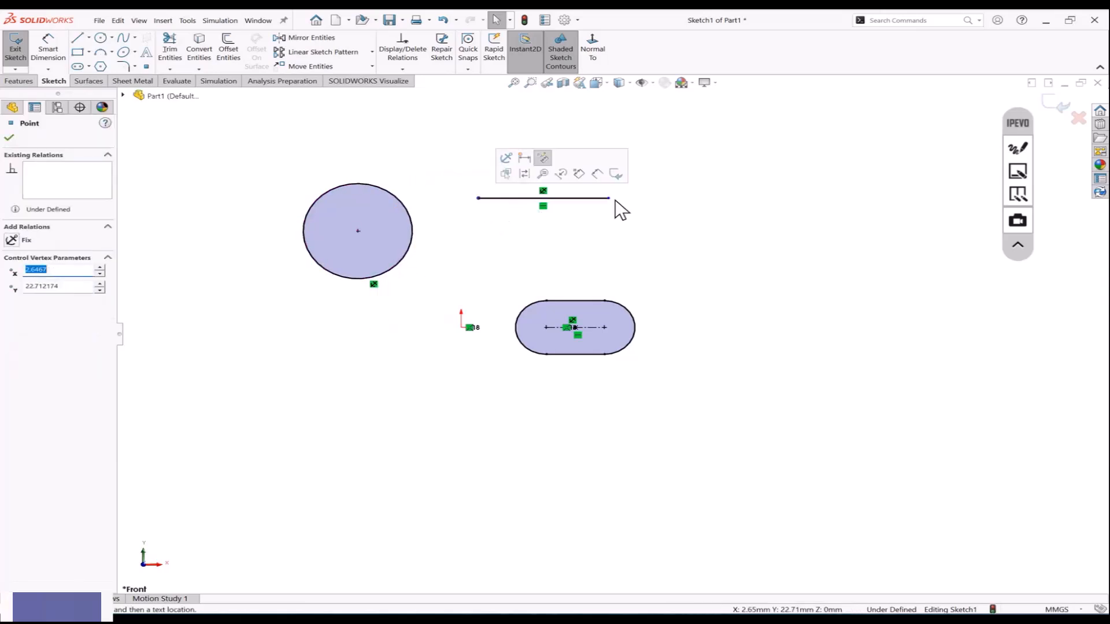
pyautogui.moveTo(608, 198); pyautogui.dragTo(643, 199)
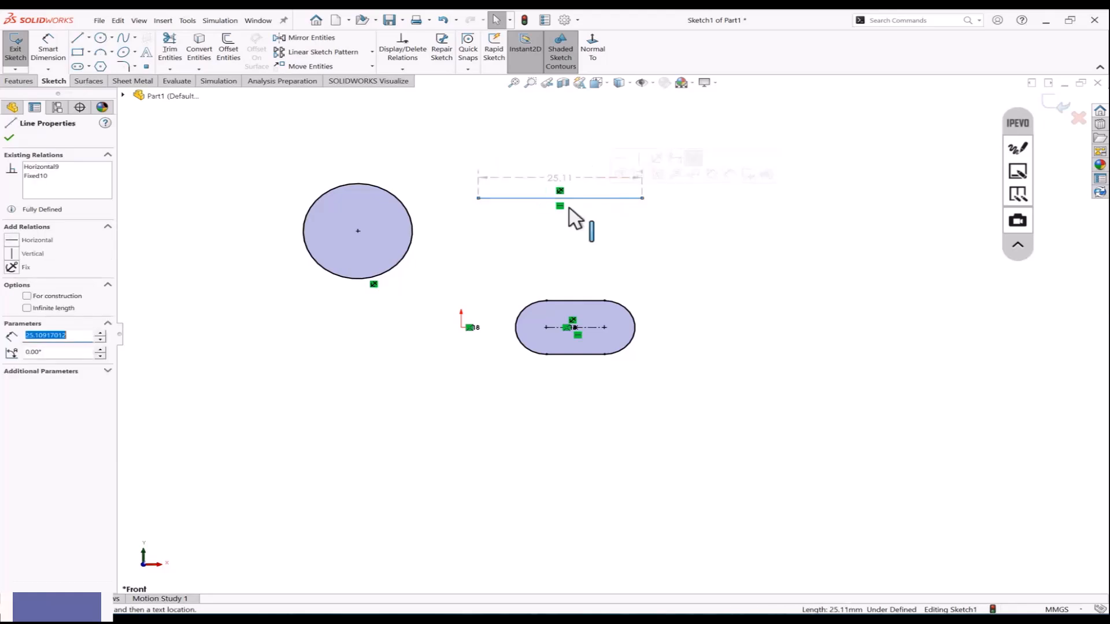
pyautogui.press('Escape')
# Step: Dimension the fixed line's length above the line
pyautogui.click(48, 49)
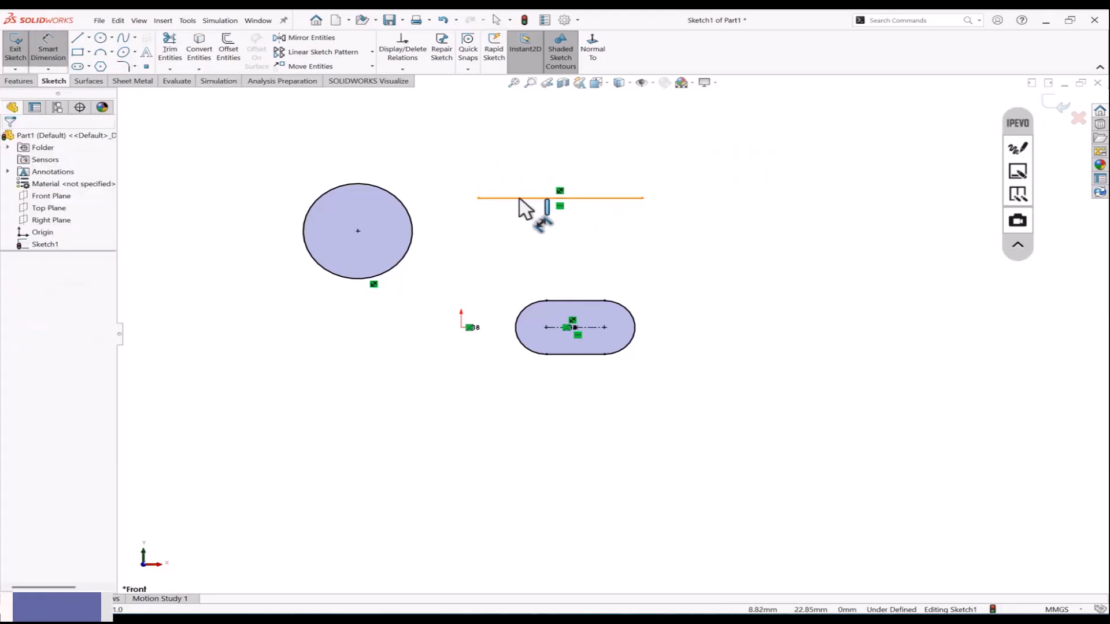
pyautogui.click(519, 199)
pyautogui.click(552, 169)
pyautogui.click(497, 147)
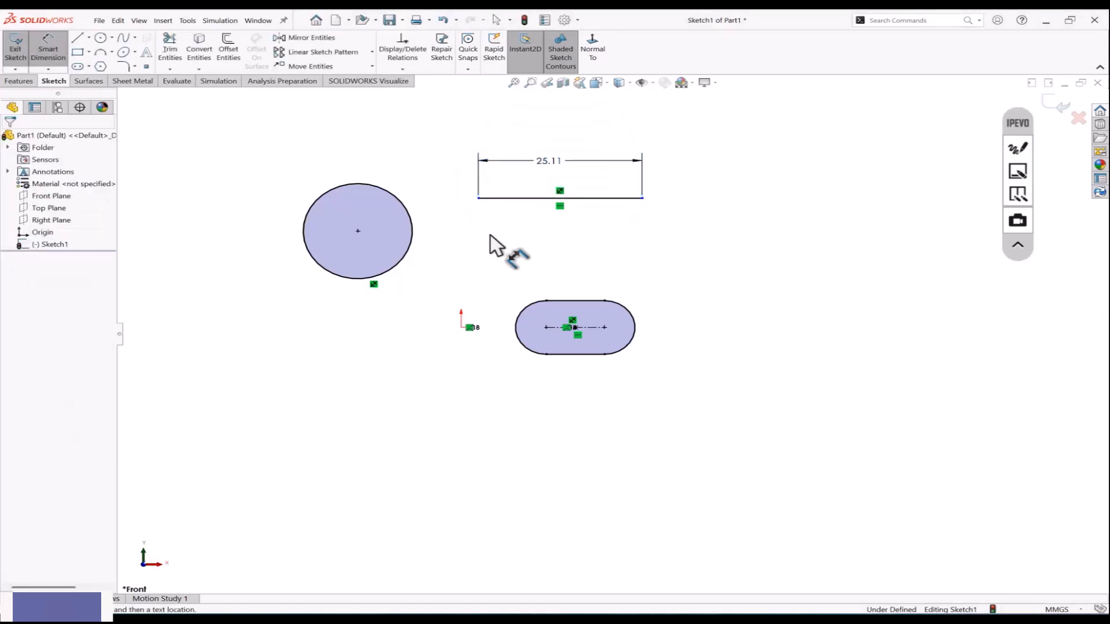
pyautogui.press('Escape')
# Step: Slide the dimensioned line to the right by its left endpoint and apply a Fix relation to that endpoint
pyautogui.moveTo(479, 199); pyautogui.dragTo(520, 218)
pyautogui.click(528, 217)
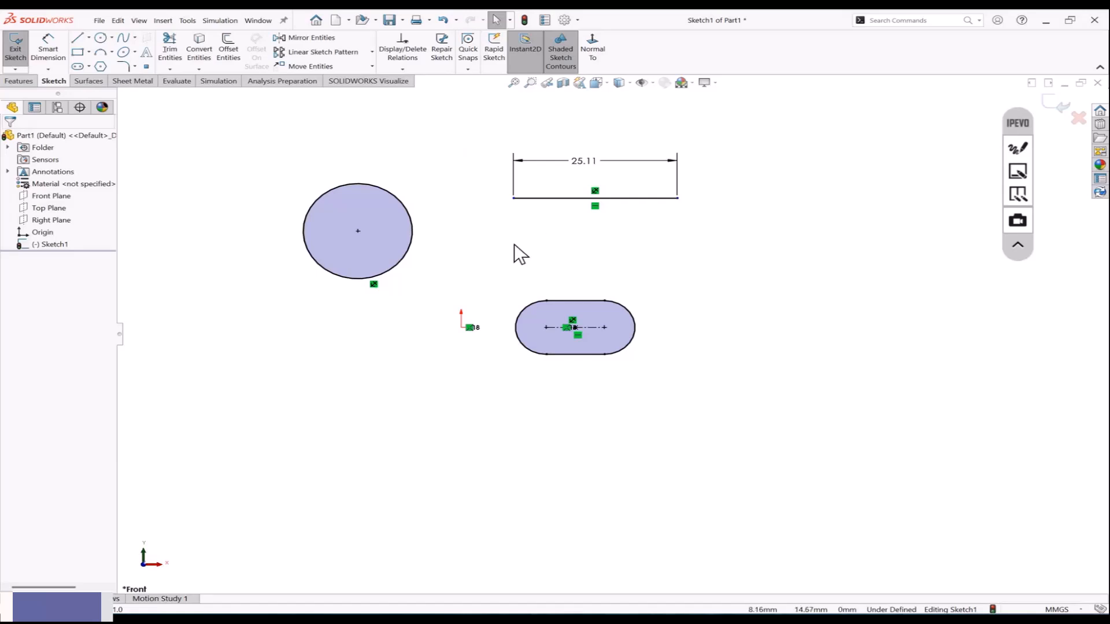
pyautogui.click(513, 198)
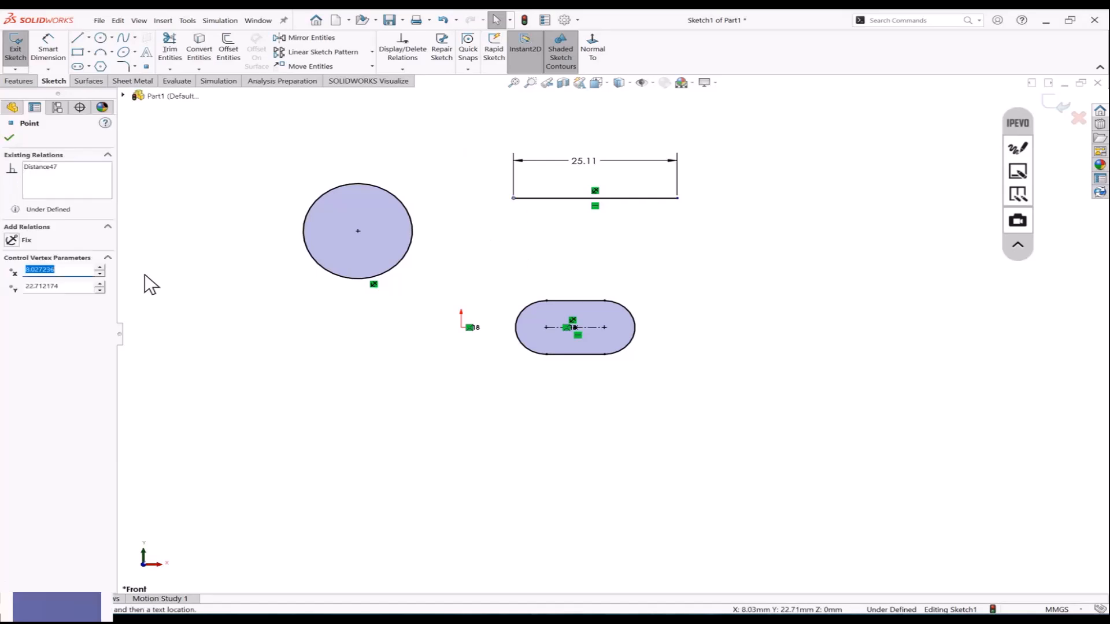
pyautogui.click(12, 240)
pyautogui.click(520, 250)
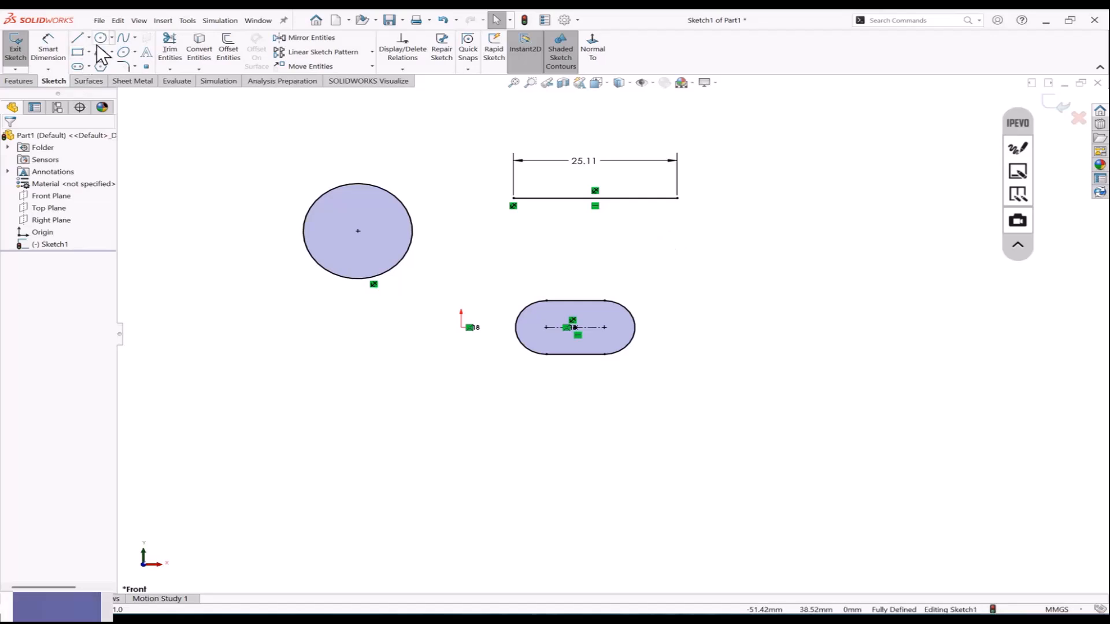
# Step: Sketch a second, larger horizontal straight slot to the right of the first, about 9.7 mm between centres
pyautogui.click(77, 66)
pyautogui.click(724, 331)
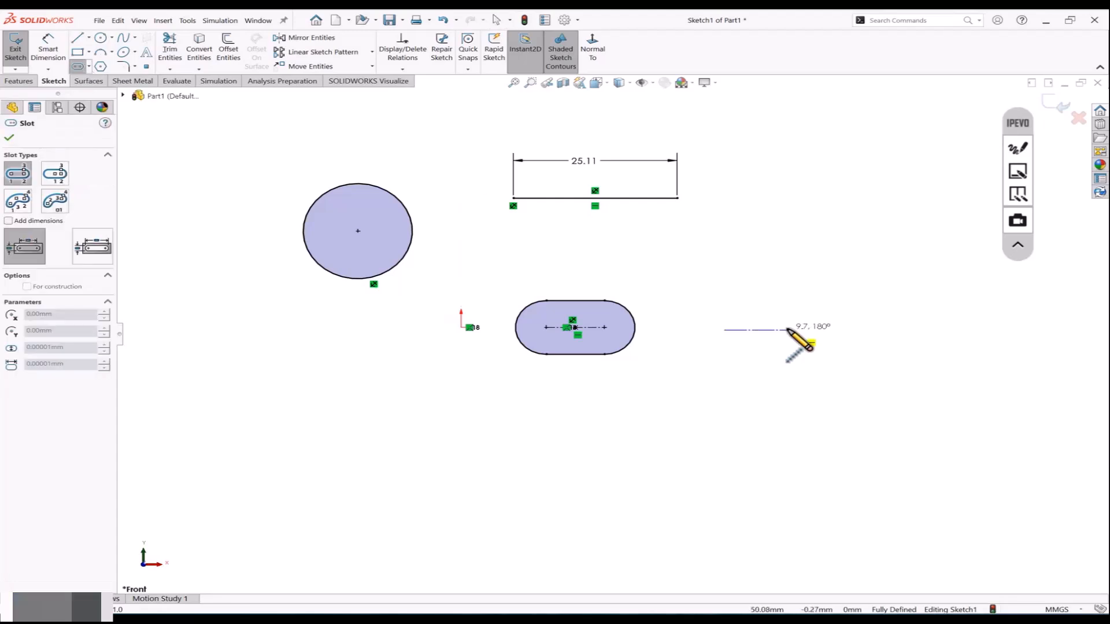
pyautogui.click(789, 330)
pyautogui.click(786, 392)
pyautogui.press('Escape')
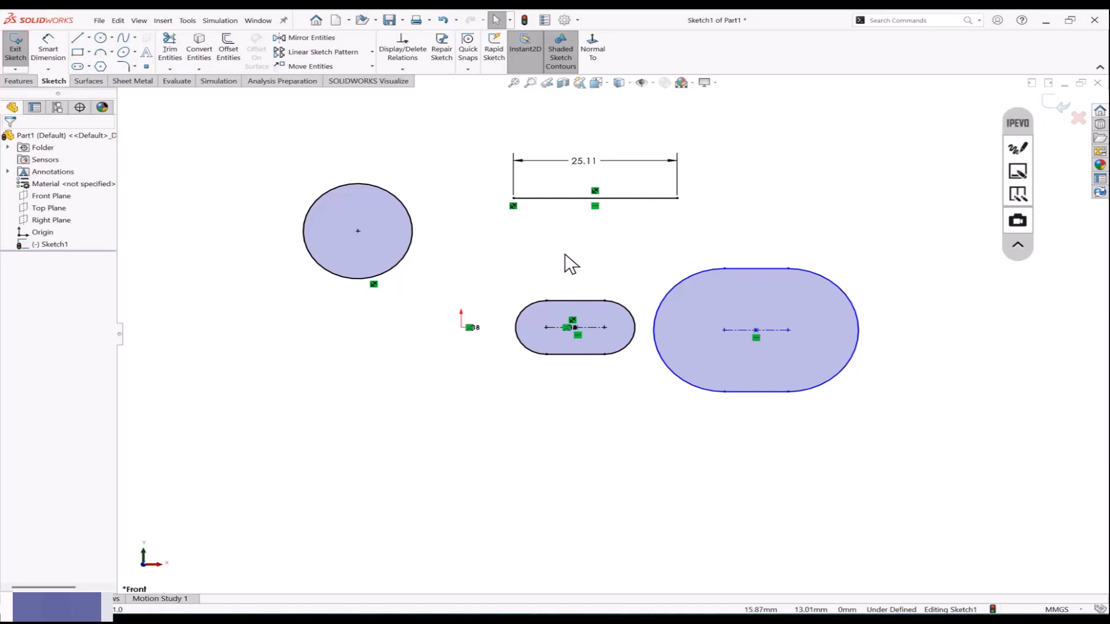
# Step: Apply an Equal Slots relation between the fixed slot and the larger slot
pyautogui.click(577, 301)
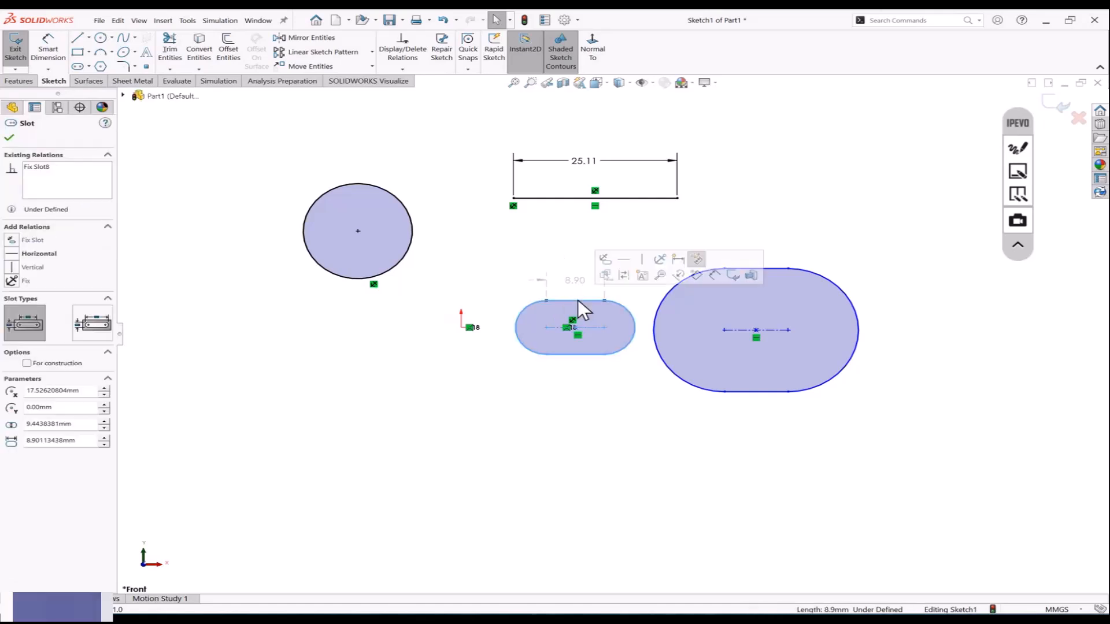
pyautogui.click(676, 285)
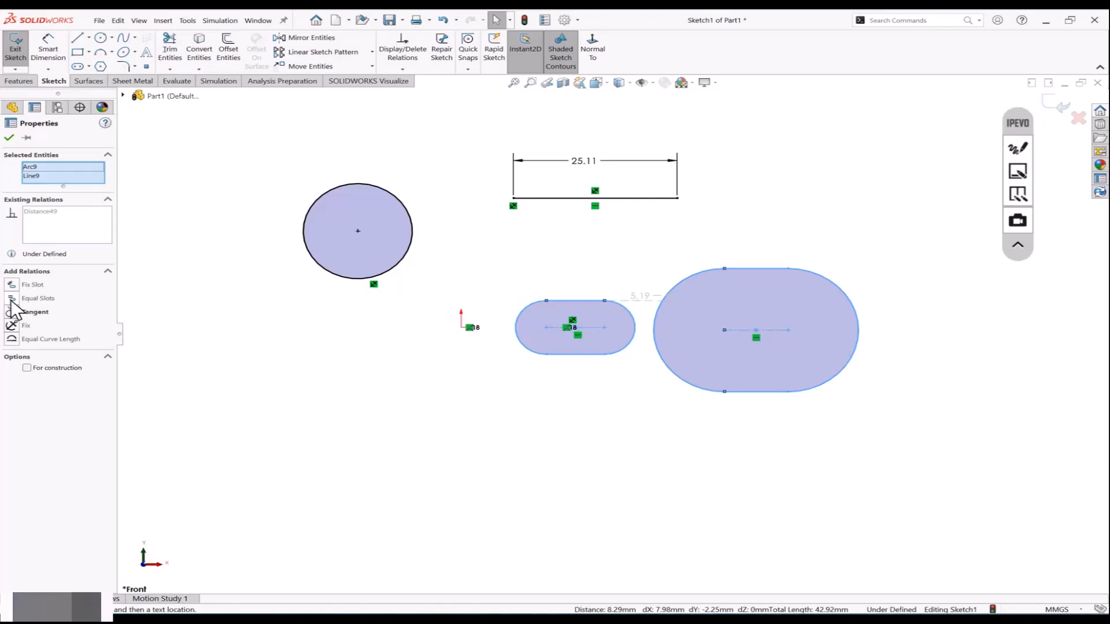
pyautogui.click(11, 300)
pyautogui.click(484, 408)
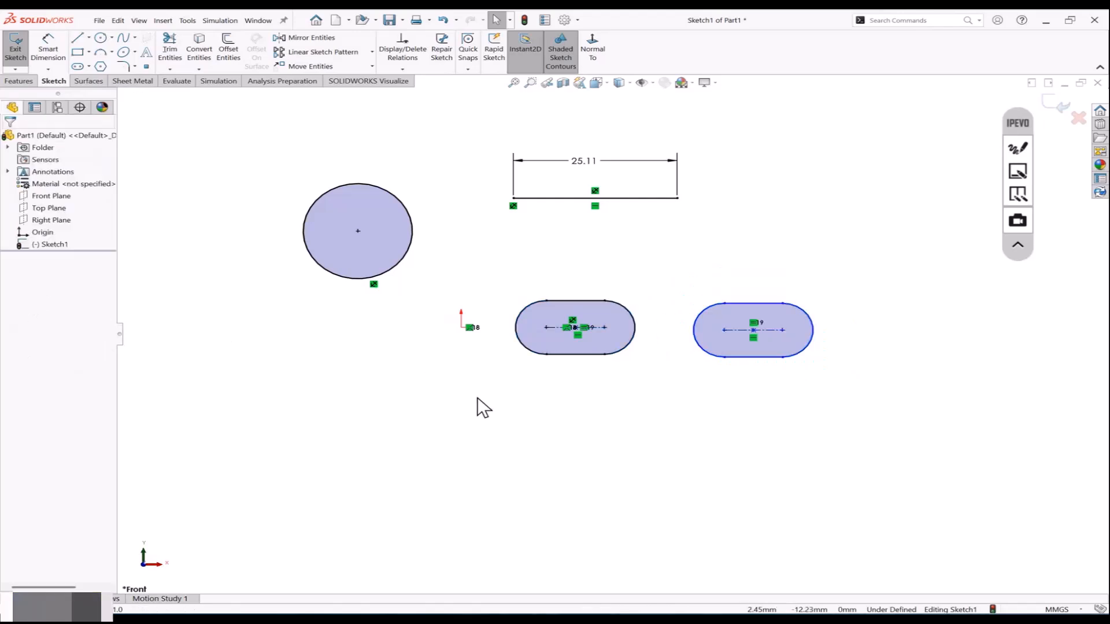
# Step: Sketch a horizontal line about 20 mm long below the circle, crossing under the origin
pyautogui.scroll(3, 619, 433)
pyautogui.scroll(-2, 624, 443)
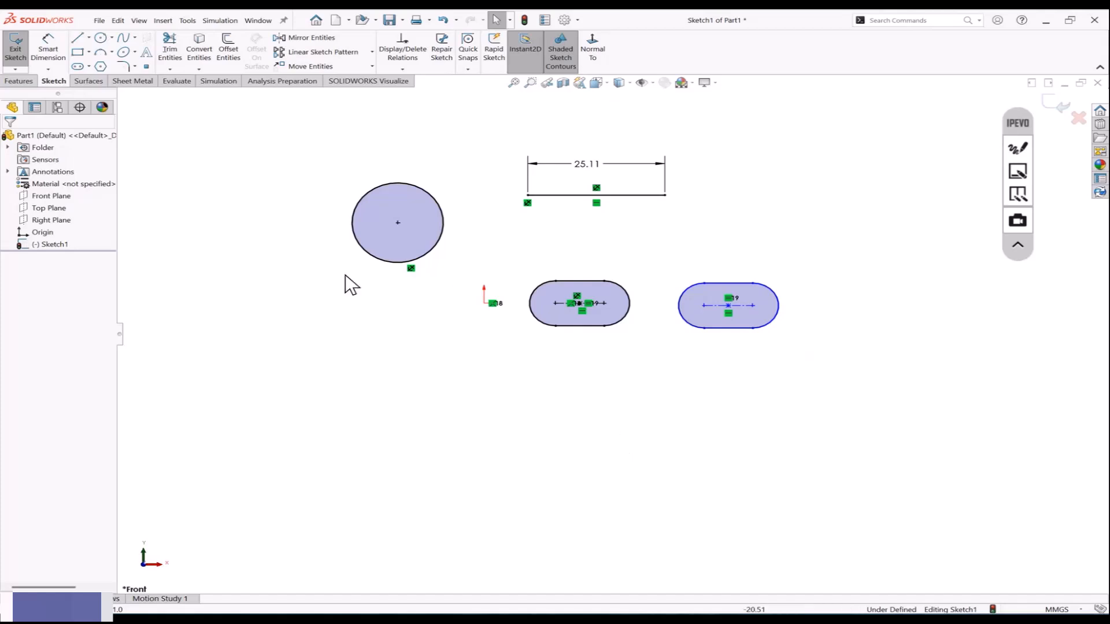
pyautogui.click(77, 37)
pyautogui.click(393, 384)
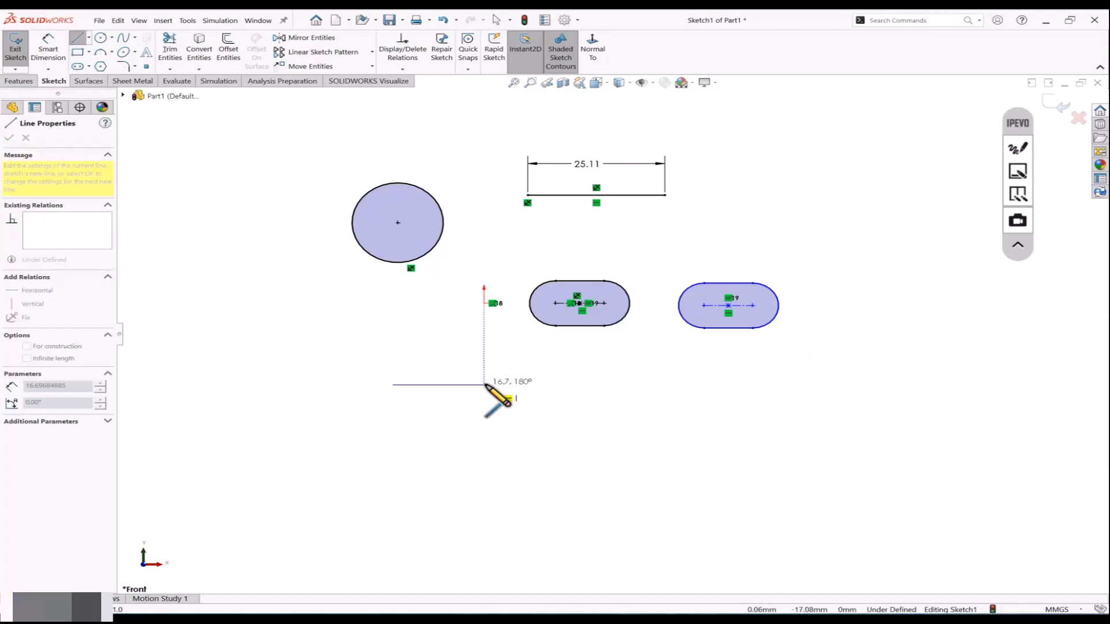
pyautogui.click(501, 384)
pyautogui.press('Escape')
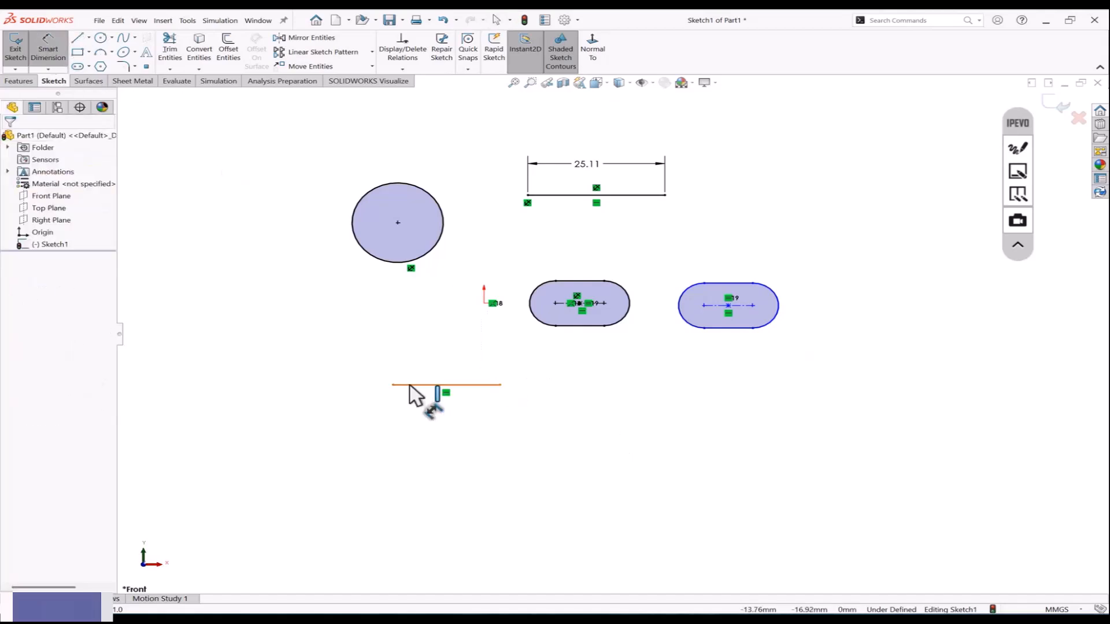
# Step: Dimension the new horizontal line's length as 20 mm, placing the dimension above it
pyautogui.click(421, 385)
pyautogui.click(438, 353)
pyautogui.press('Return')
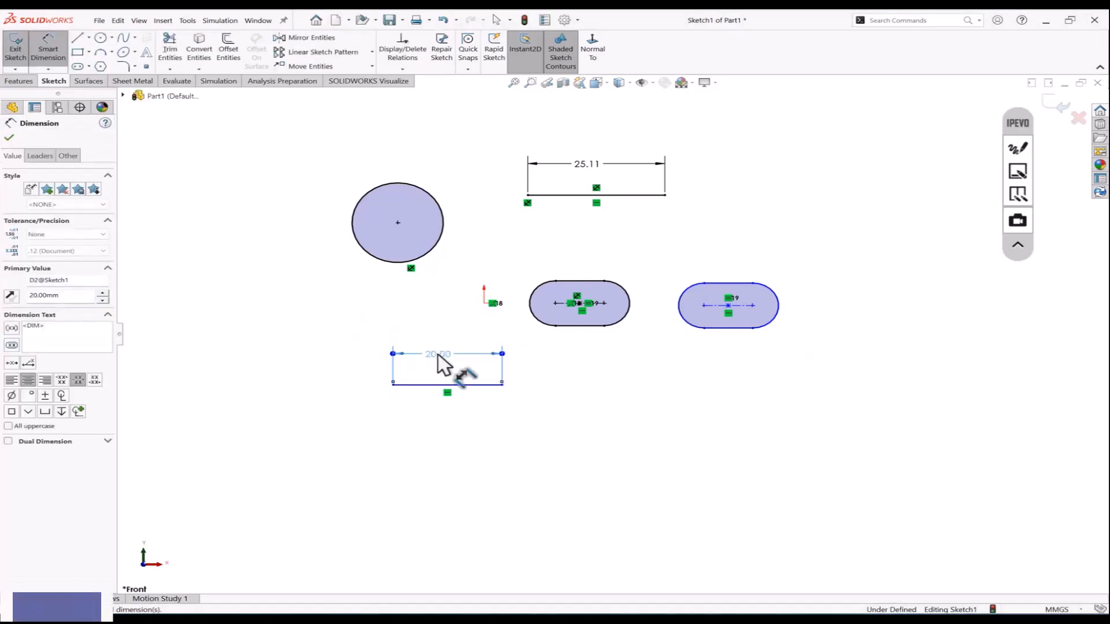
pyautogui.press('Escape')
# Step: Sketch a wide, upward-bulging three-point arc below the 20 mm line, with both endpoints at the same height
pyautogui.click(100, 52)
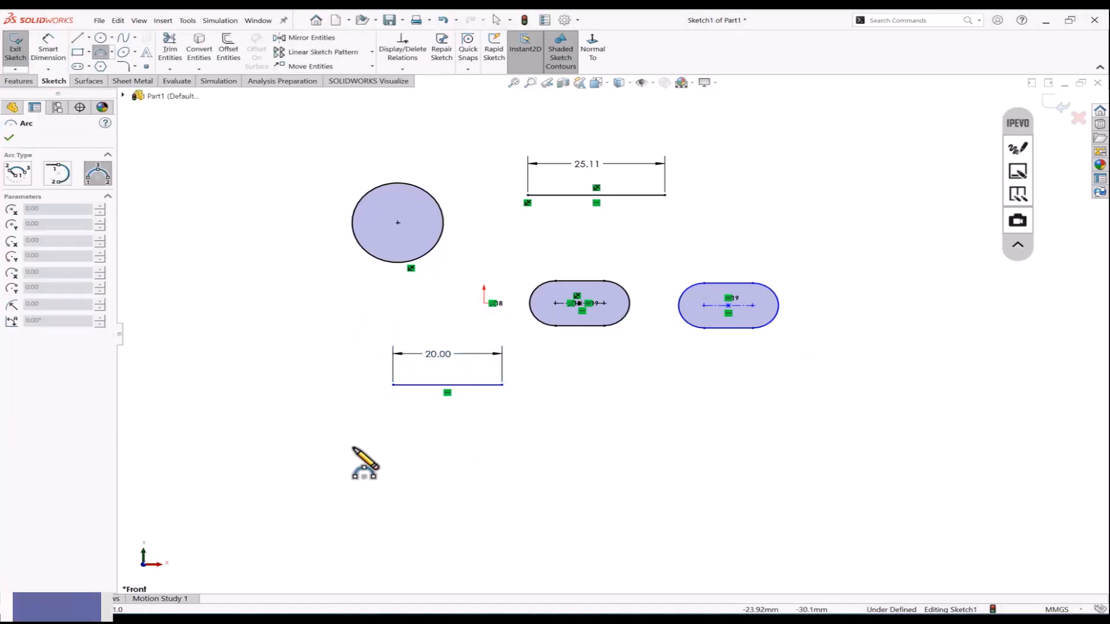
pyautogui.click(354, 456)
pyautogui.click(574, 456)
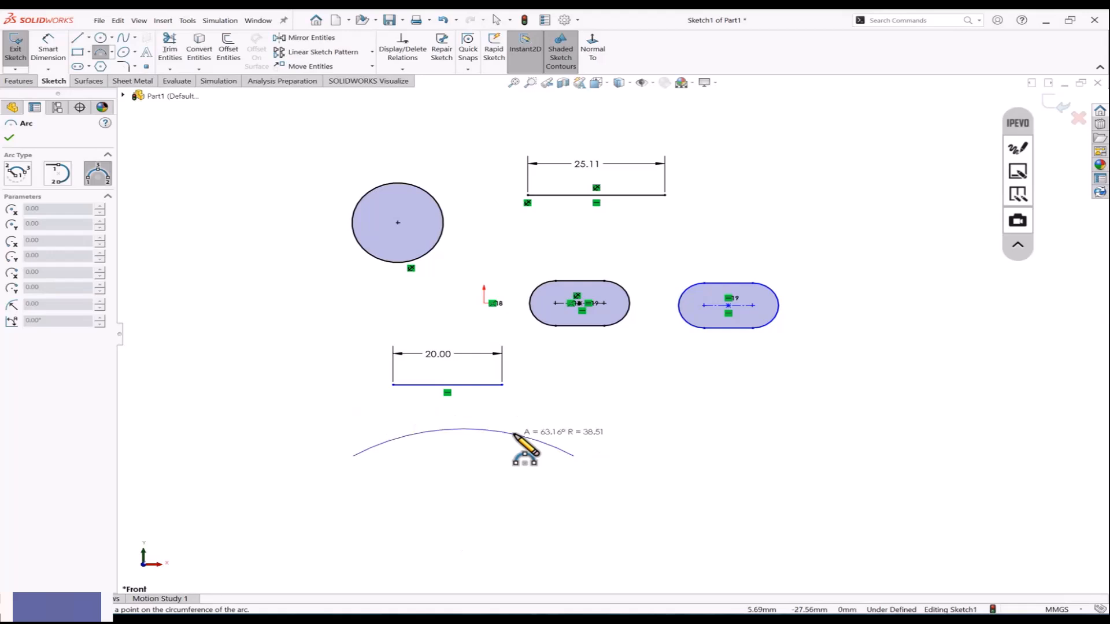
pyautogui.click(521, 430)
pyautogui.press('Escape')
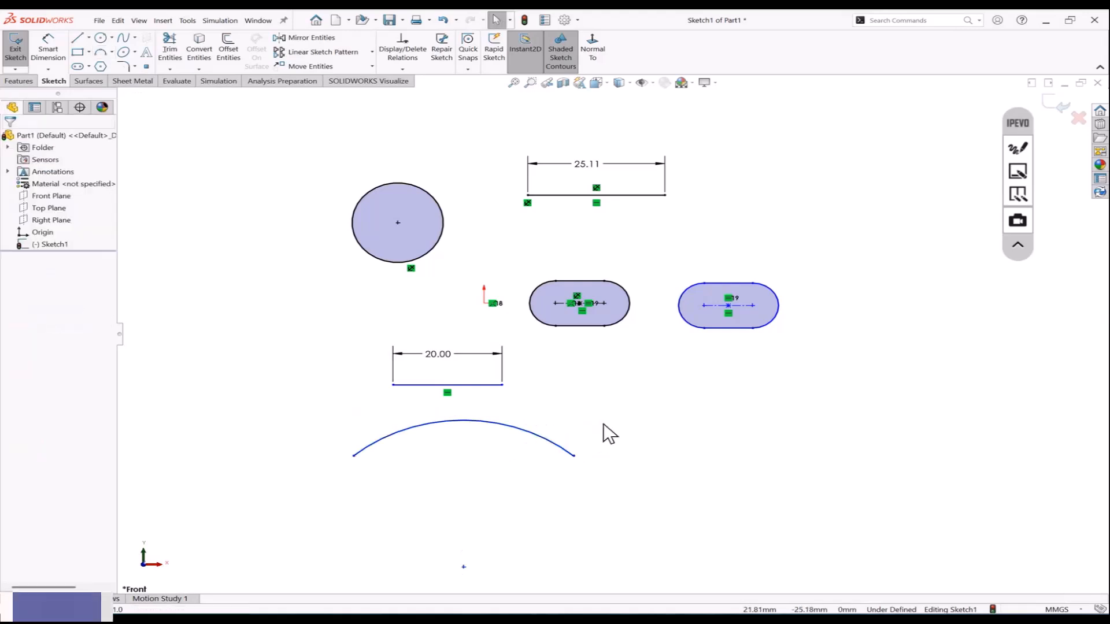
# Step: Apply an Equal Curve Length relation between the 20 mm line and the arc below it
pyautogui.click(489, 386)
pyautogui.keyDown('ctrl'); pyautogui.click(491, 424); pyautogui.keyUp('ctrl')
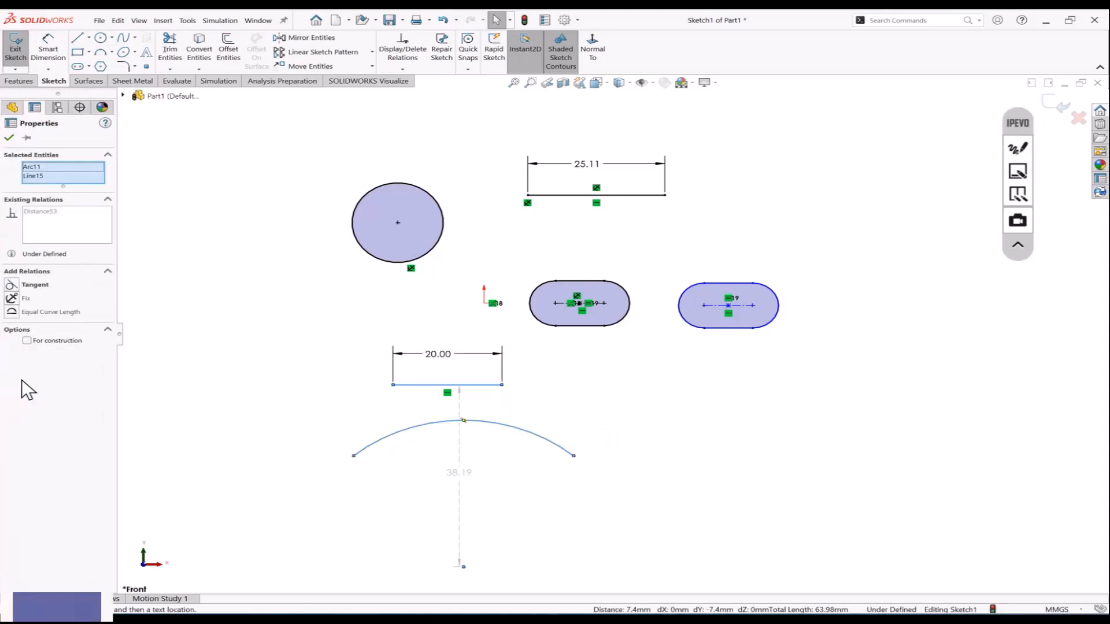
pyautogui.click(13, 313)
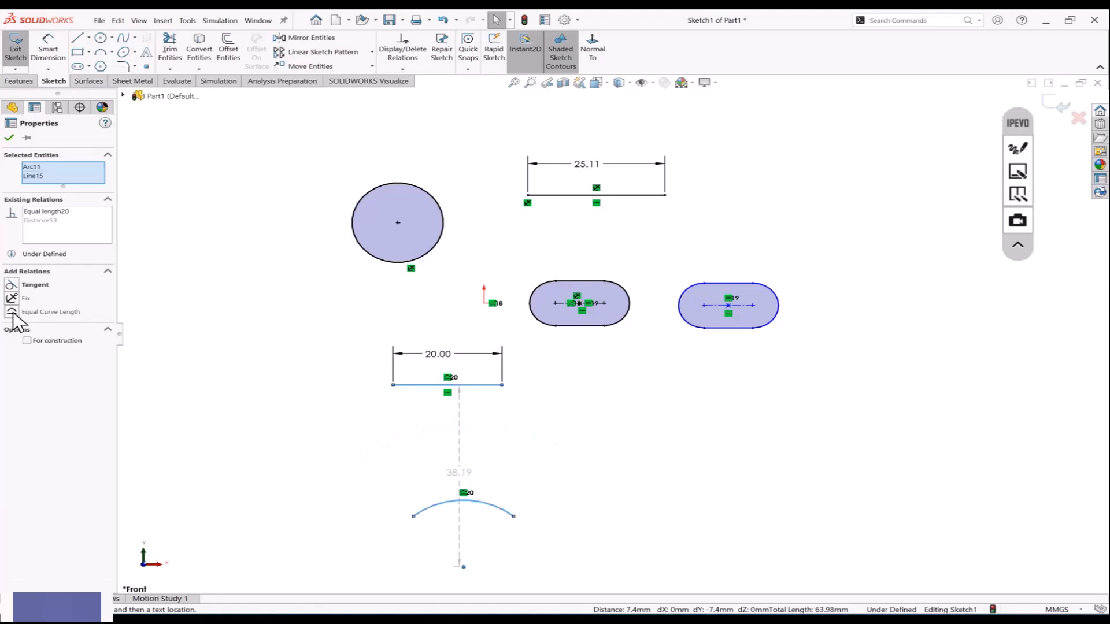
pyautogui.click(190, 360)
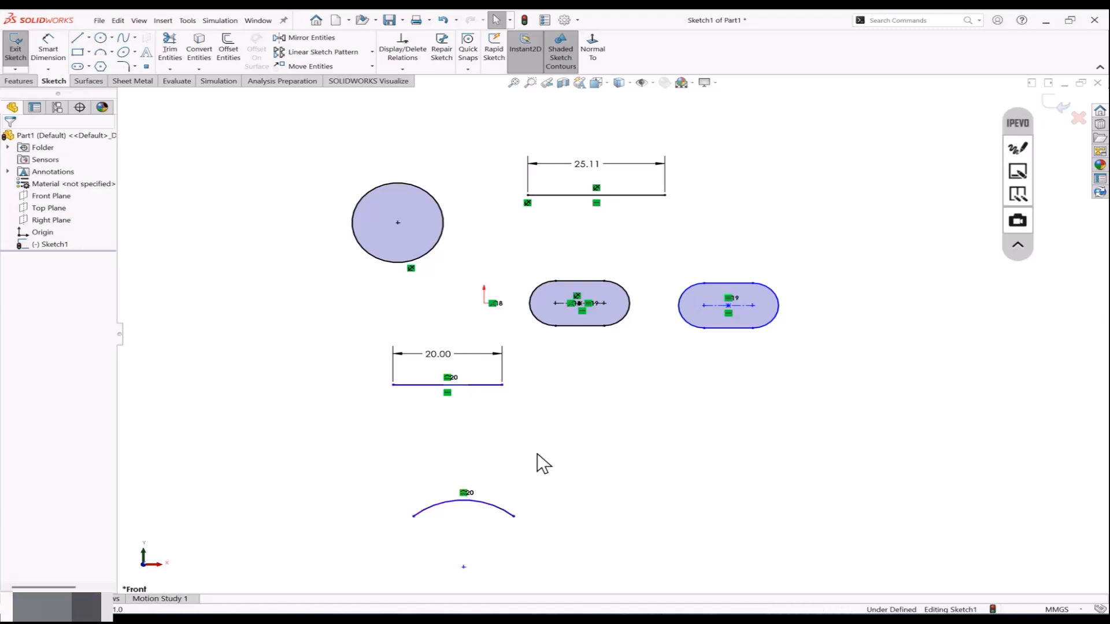
# Step: Select all the sketch geometry and dimensions and delete them to clear the sketch
pyautogui.scroll(1, 536, 453)
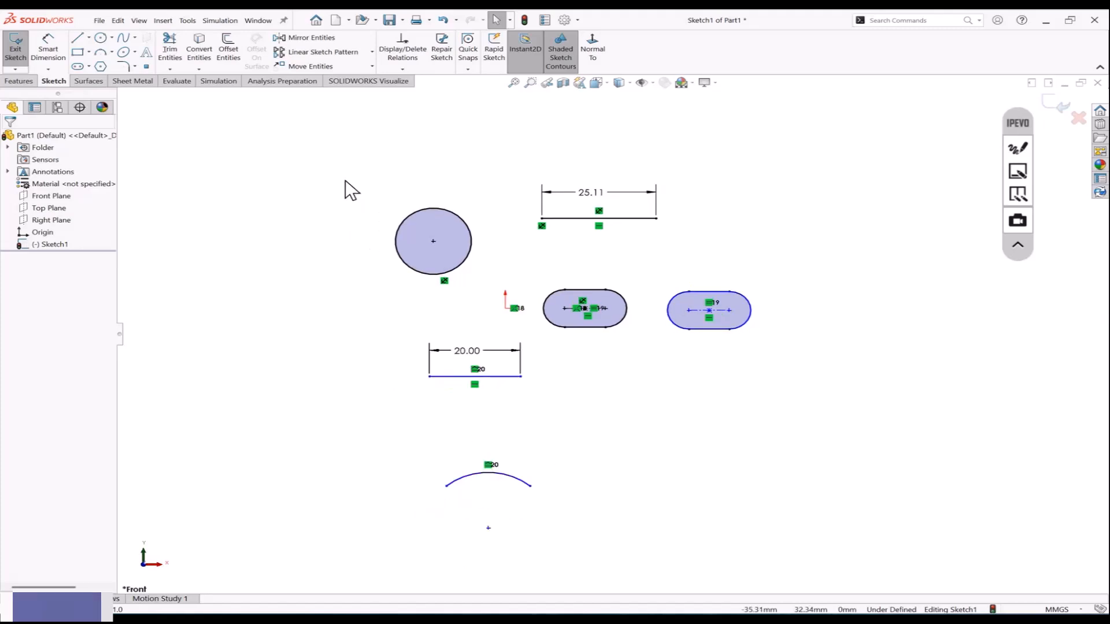
pyautogui.moveTo(344, 178)
pyautogui.mouseDown()
pyautogui.moveTo(429, 215)
pyautogui.moveTo(721, 538)
pyautogui.moveTo(765, 542)
pyautogui.mouseUp()
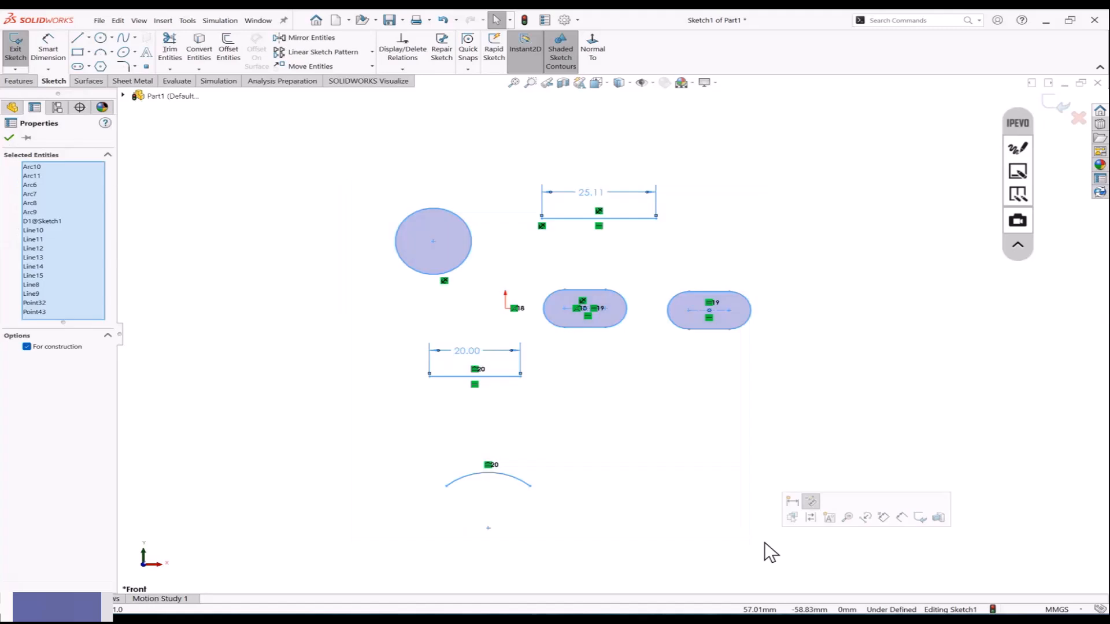
pyautogui.press('Delete')
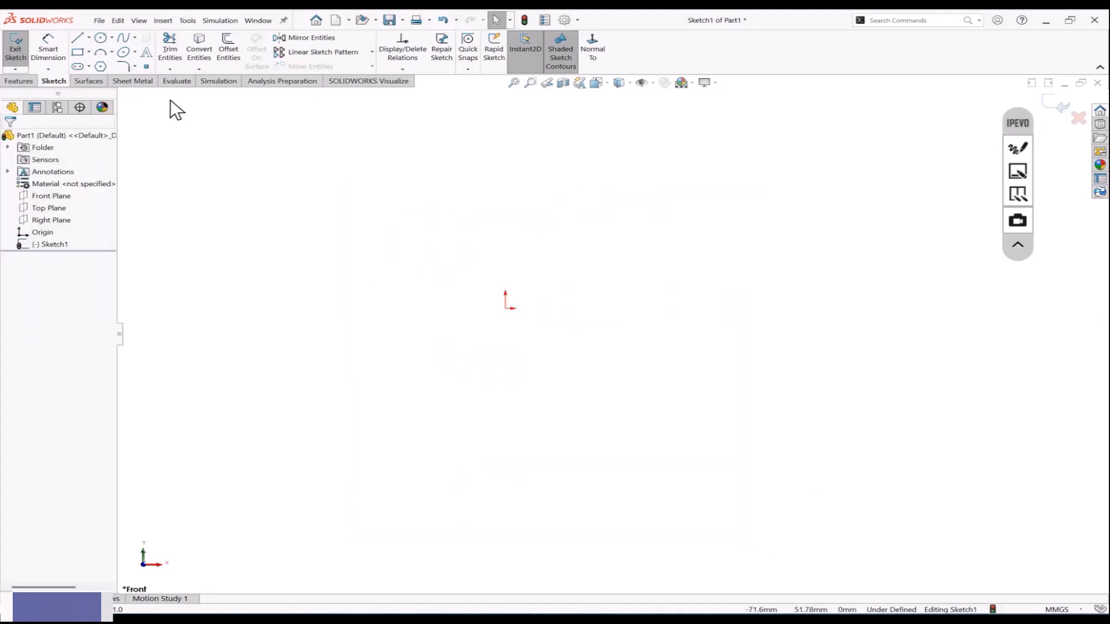
# Step: Sketch a vertical centerline about 78 mm long passing through the origin
pyautogui.click(89, 38)
pyautogui.click(116, 79)
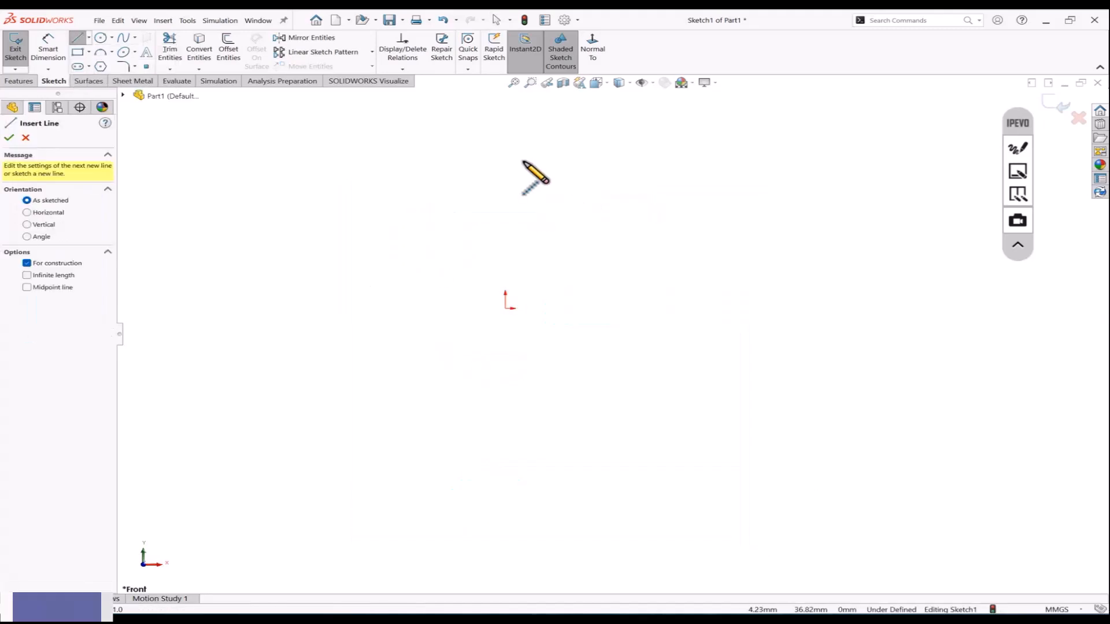
pyautogui.click(505, 142)
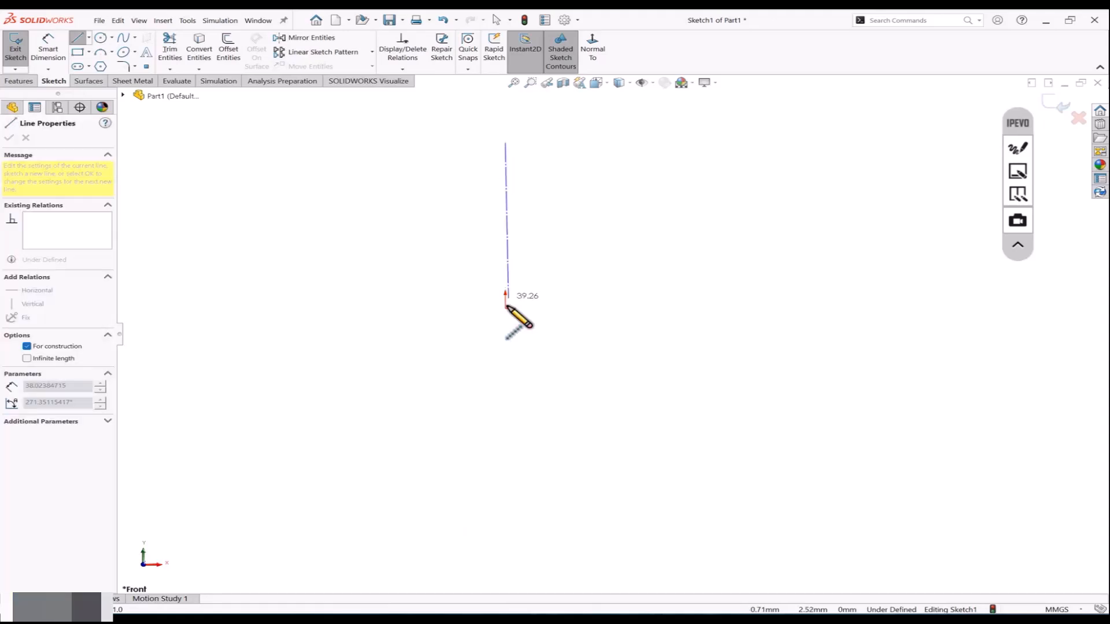
pyautogui.click(505, 453)
pyautogui.press('Escape')
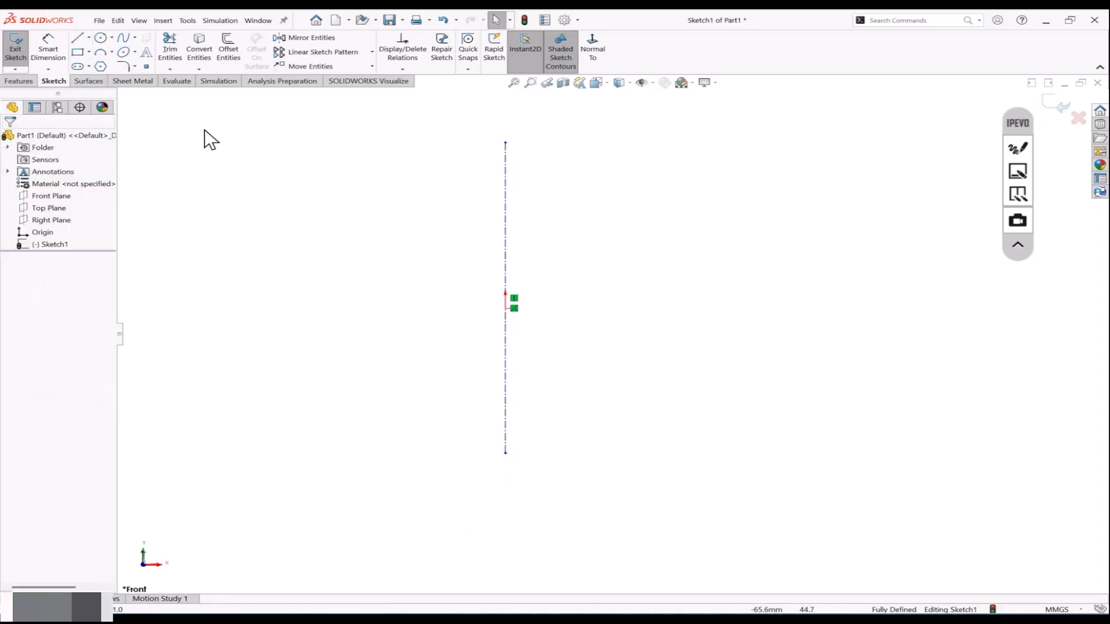
# Step: Sketch a horizontal centerline about 91 mm long passing through the origin
pyautogui.click(89, 38)
pyautogui.click(115, 78)
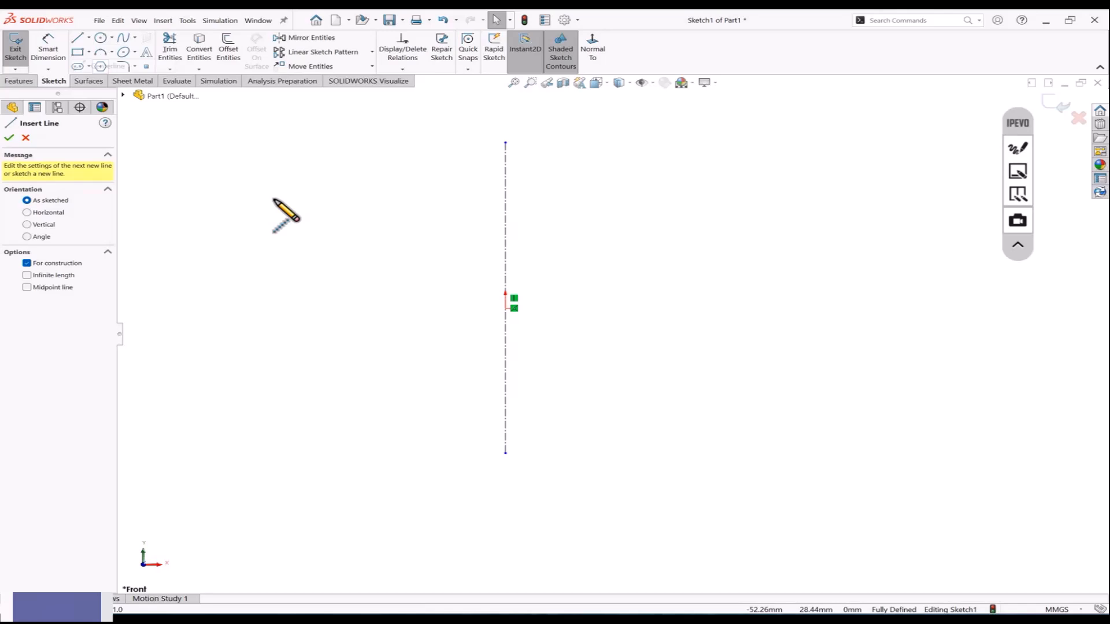
pyautogui.click(345, 309)
pyautogui.click(760, 308)
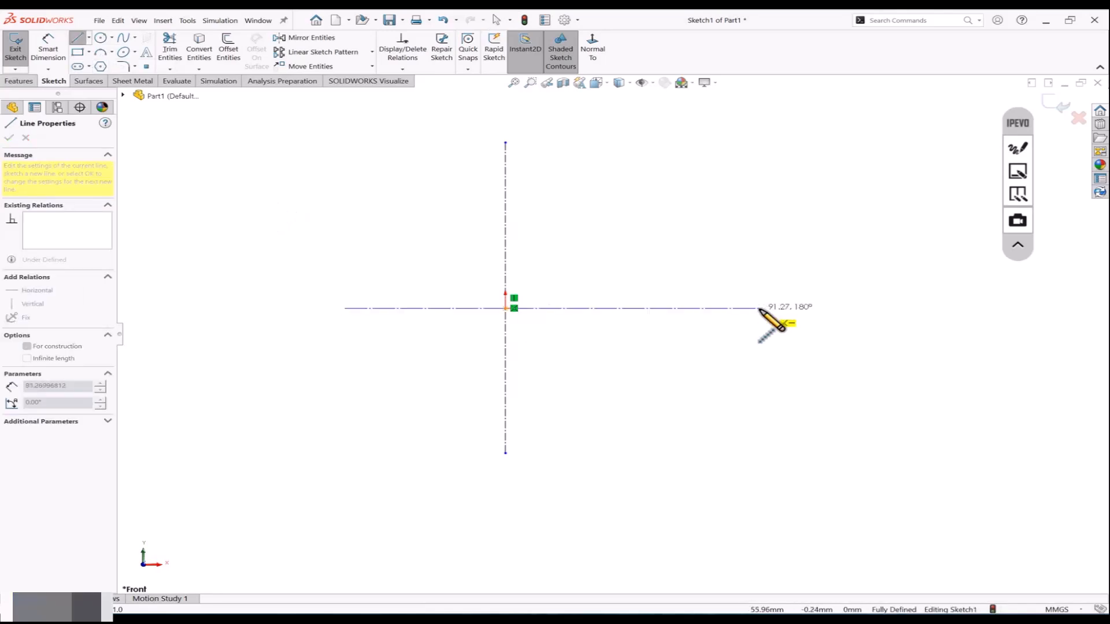
pyautogui.press('Escape')
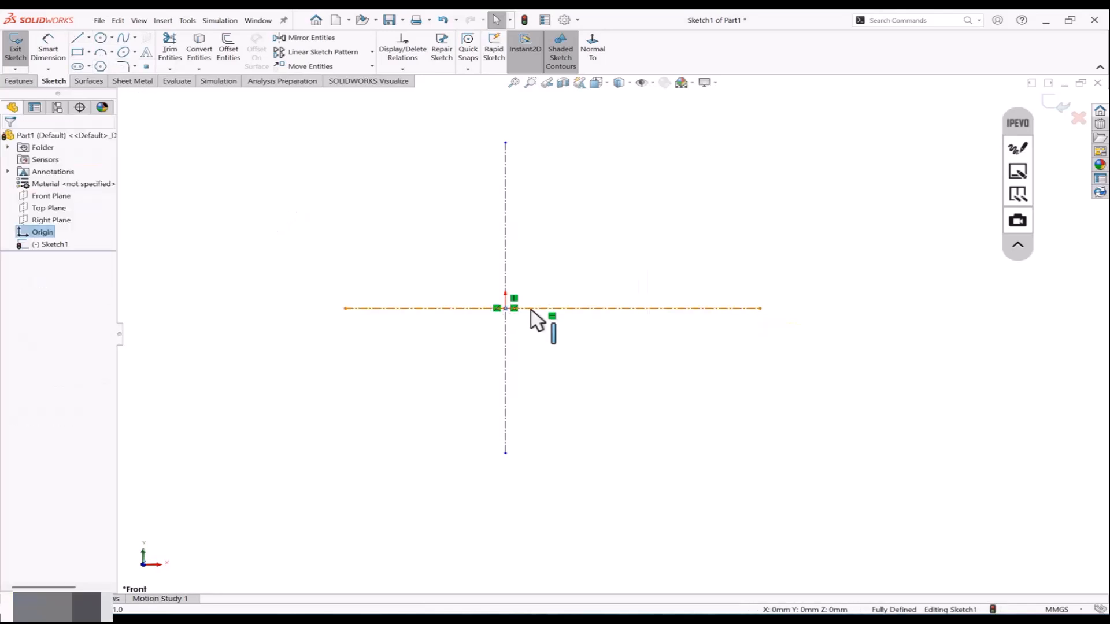
# Step: Apply an Equal relation between the horizontal and vertical centerlines
pyautogui.keyDown('ctrl'); pyautogui.click(507, 289); pyautogui.keyUp('ctrl')
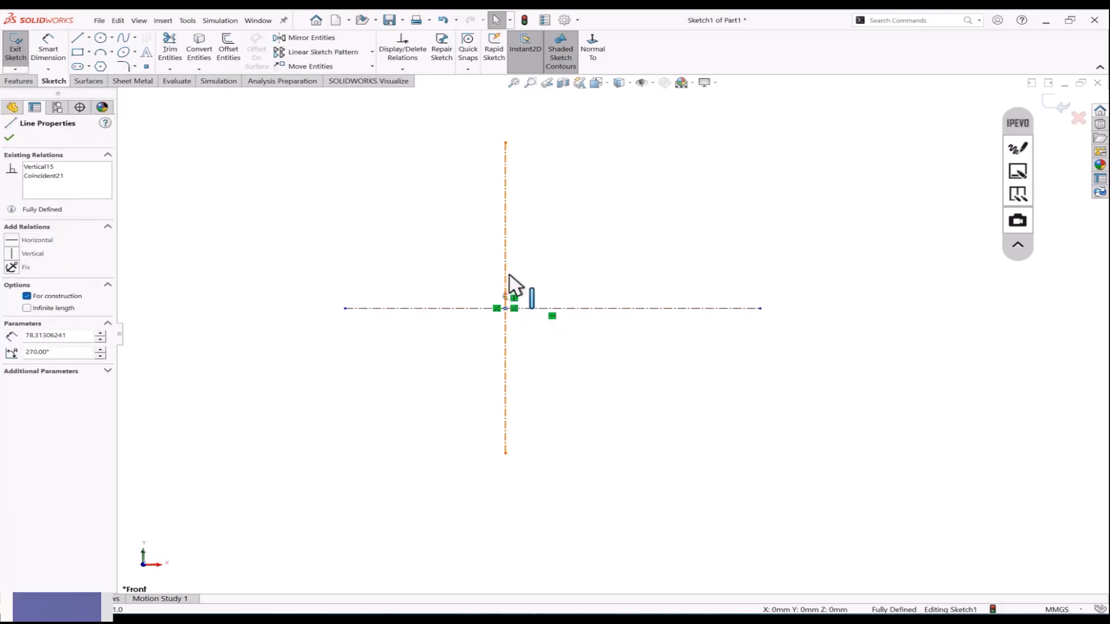
pyautogui.press('Escape')
pyautogui.click(432, 308)
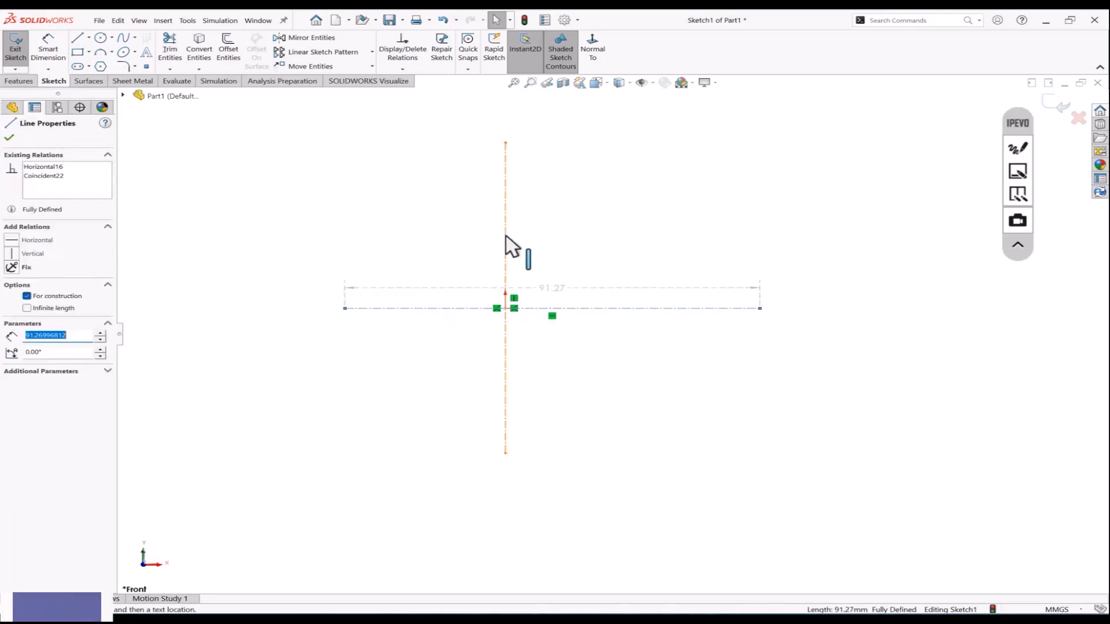
pyautogui.keyDown('ctrl'); pyautogui.click(506, 249); pyautogui.keyUp('ctrl')
pyautogui.click(26, 353)
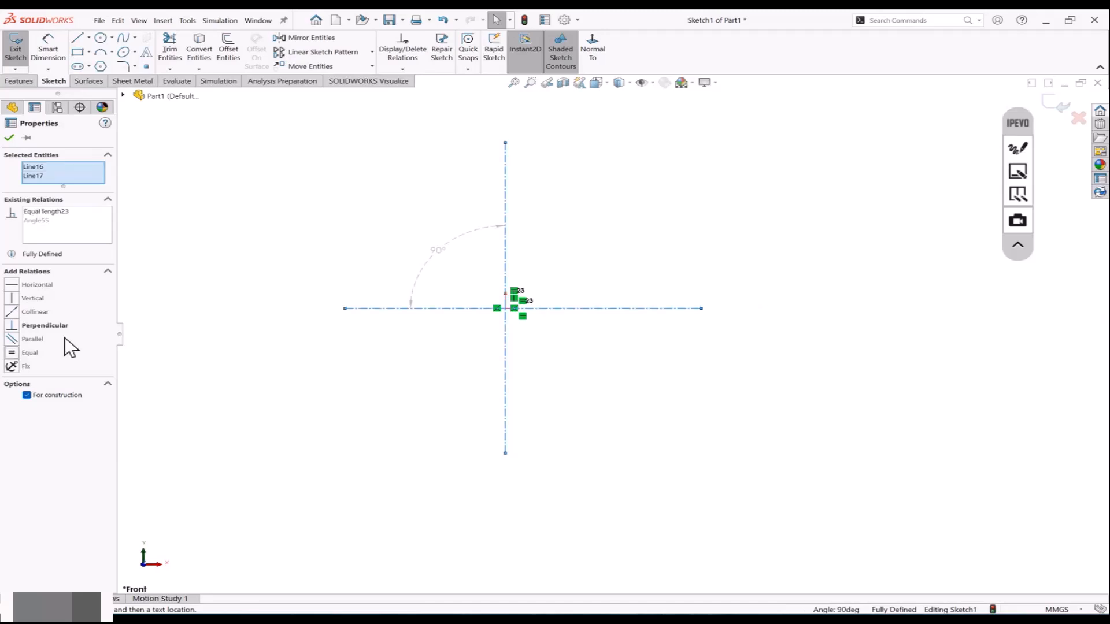
pyautogui.click(260, 272)
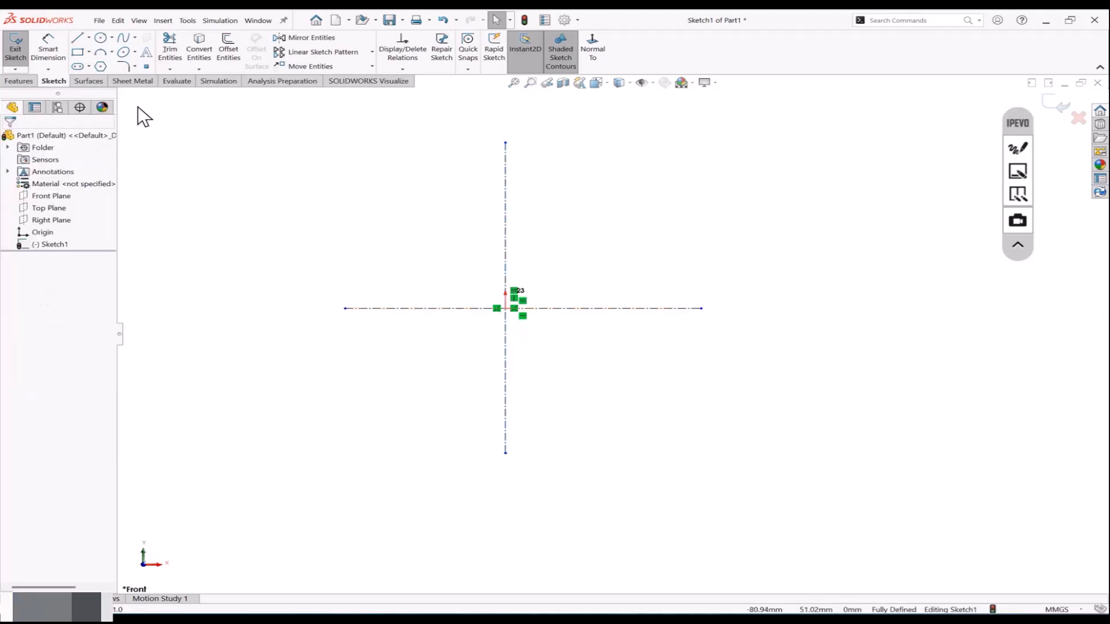
# Step: Sketch a corner rectangle about 48 by 31 mm around the origin, off-centre to the right of the vertical centerline
pyautogui.click(78, 52)
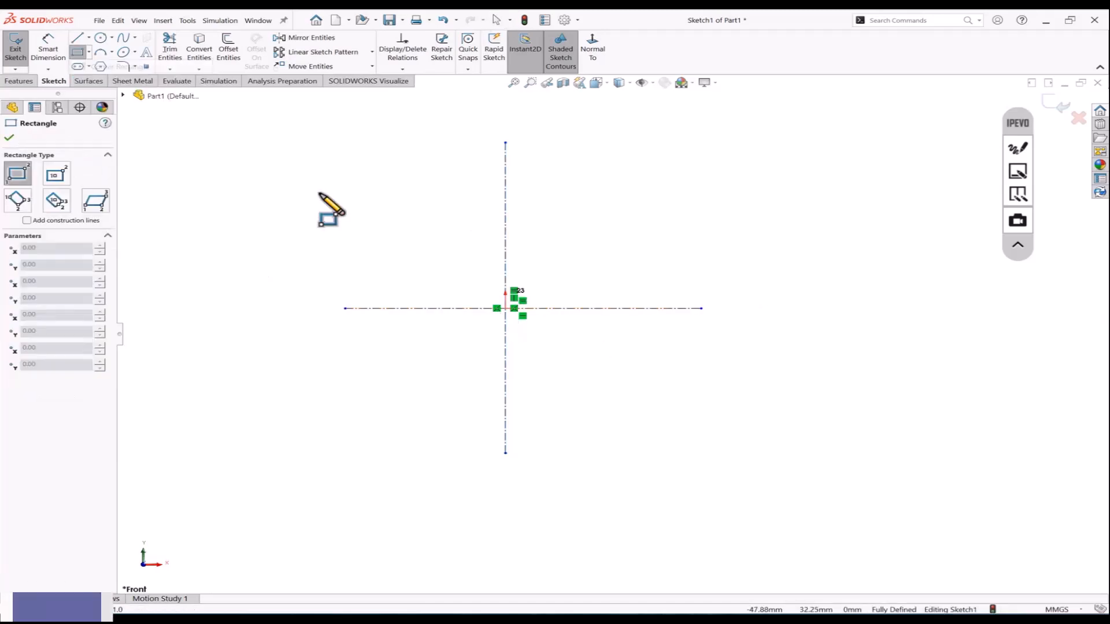
pyautogui.click(450, 254)
pyautogui.click(667, 378)
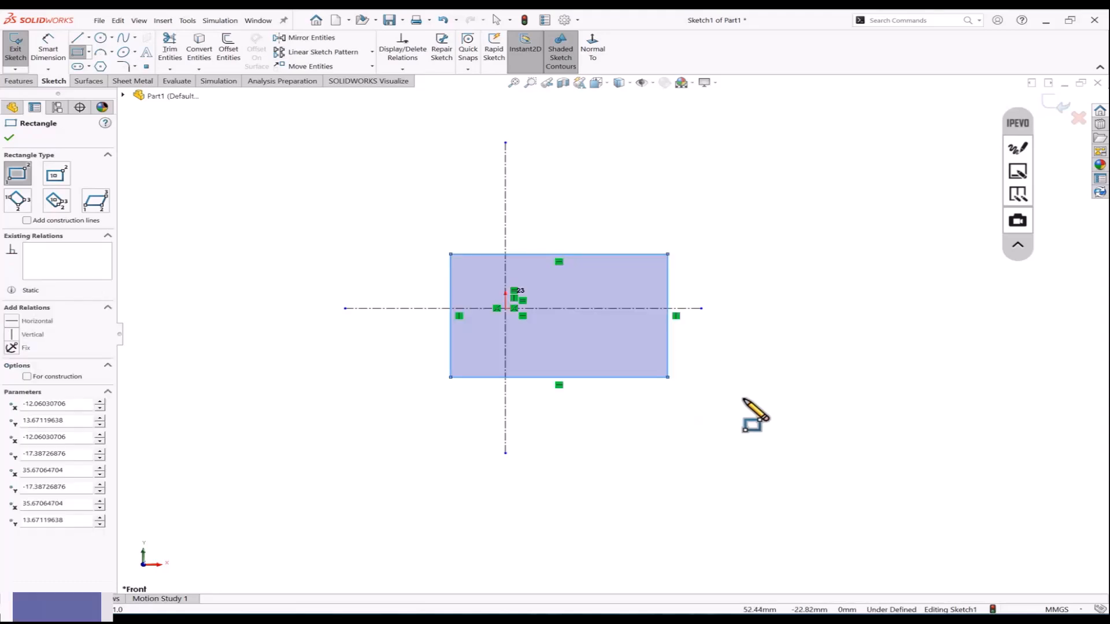
pyautogui.press('Escape')
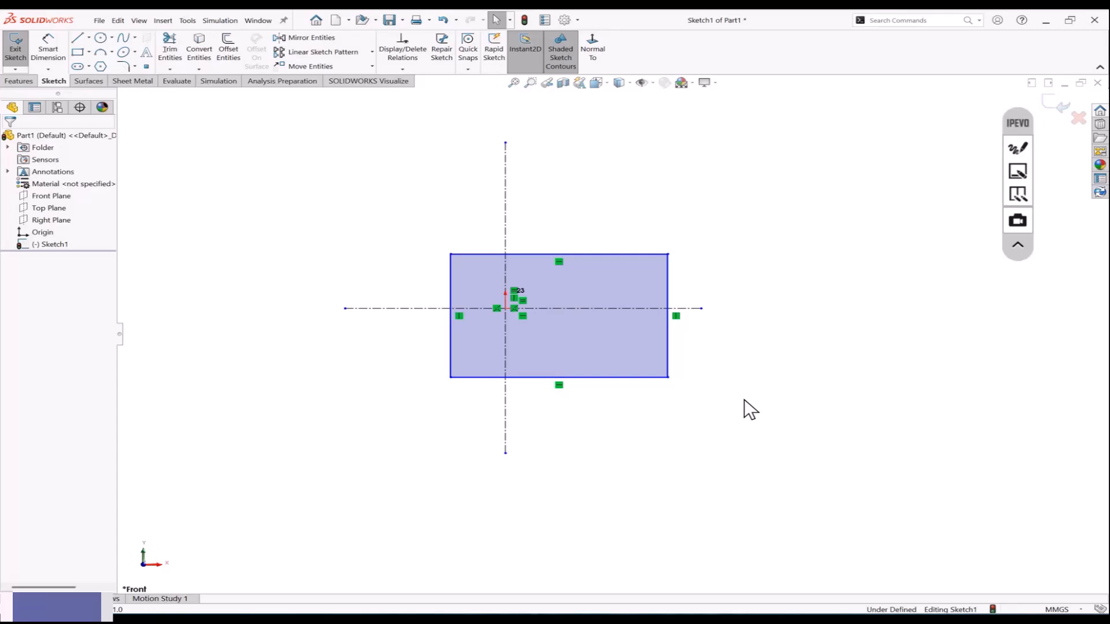
# Step: Apply a Symmetric relation to the rectangle's left and right edges about the vertical centerline
pyautogui.click(451, 286)
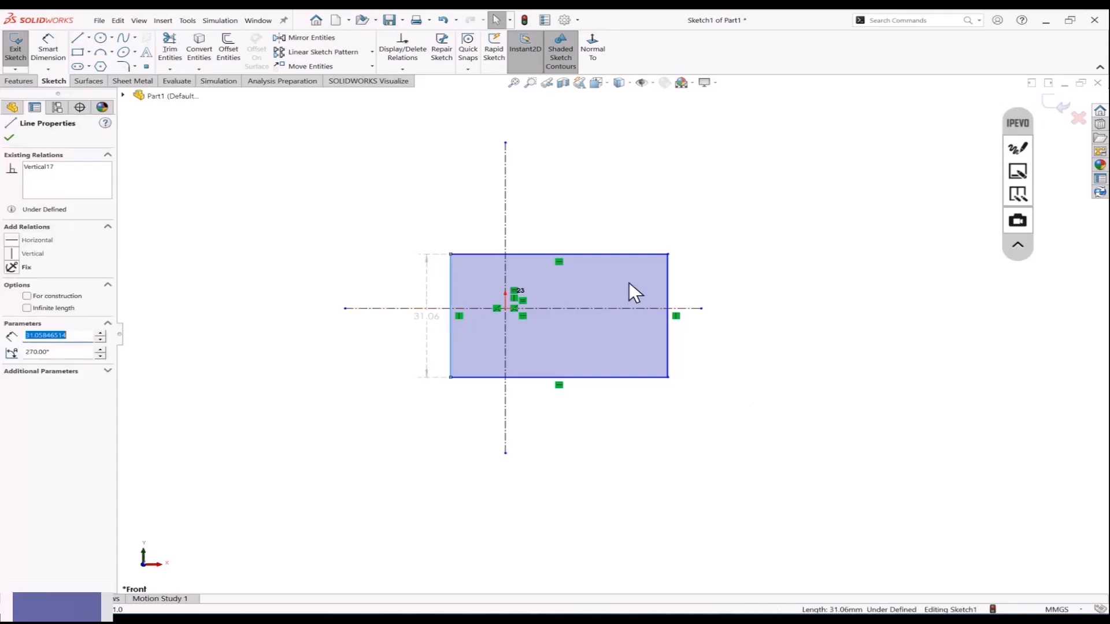
pyautogui.keyDown('ctrl'); pyautogui.click(669, 283); pyautogui.keyUp('ctrl')
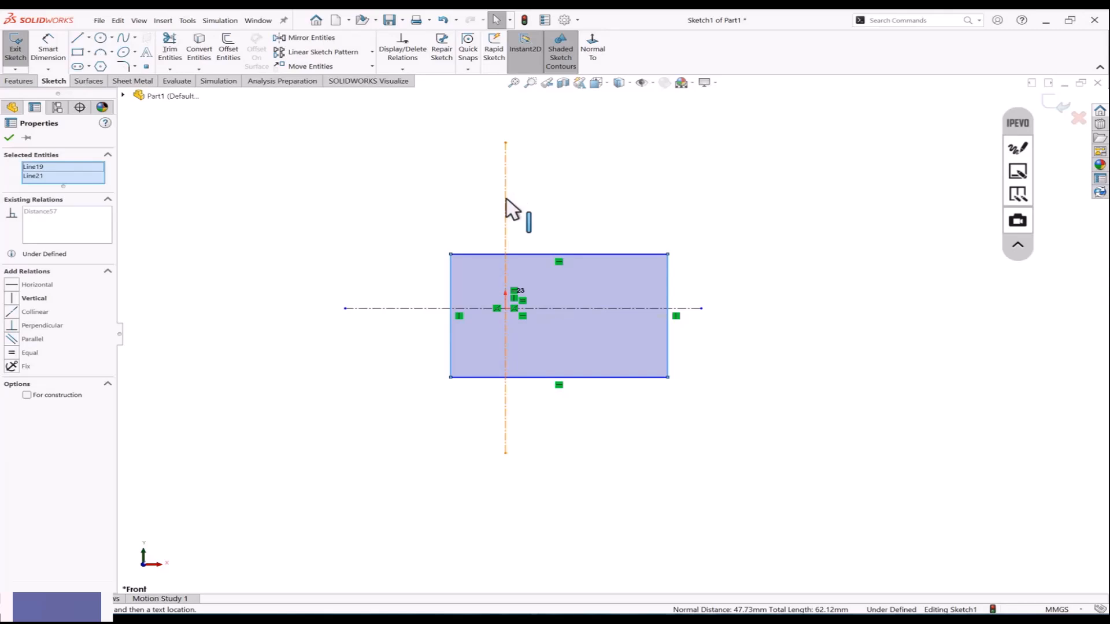
pyautogui.keyDown('ctrl'); pyautogui.click(505, 208); pyautogui.keyUp('ctrl')
pyautogui.click(21, 360)
pyautogui.click(230, 266)
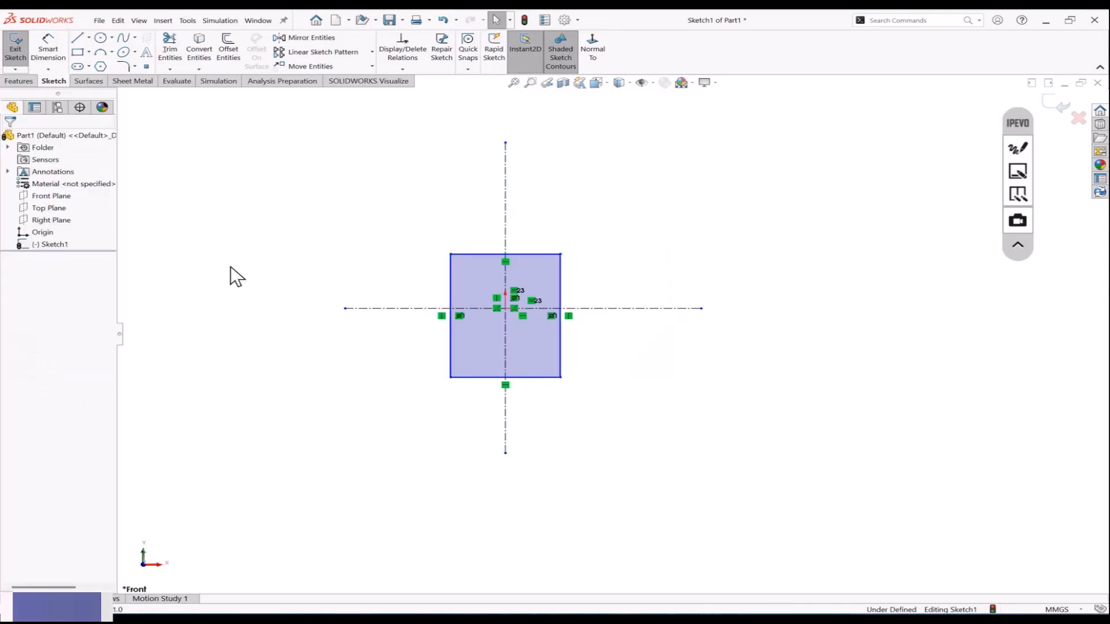
# Step: Apply a Symmetric relation to the rectangle's top and bottom edges about the horizontal centerline
pyautogui.click(468, 254)
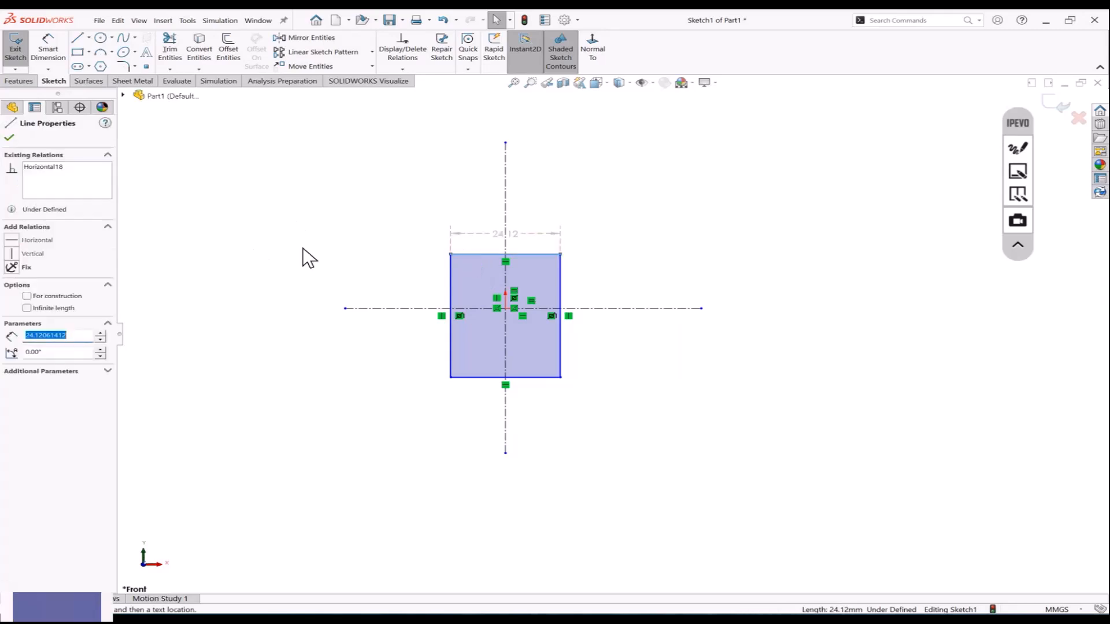
pyautogui.keyDown('ctrl'); pyautogui.click(457, 378); pyautogui.keyUp('ctrl')
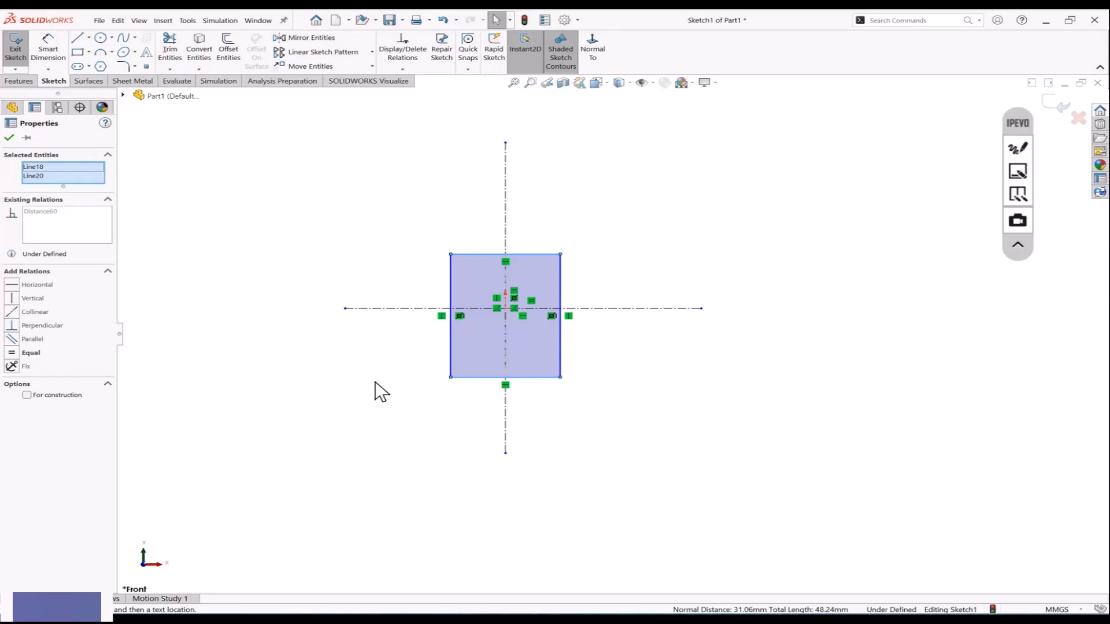
pyautogui.keyDown('ctrl'); pyautogui.click(376, 308); pyautogui.keyUp('ctrl')
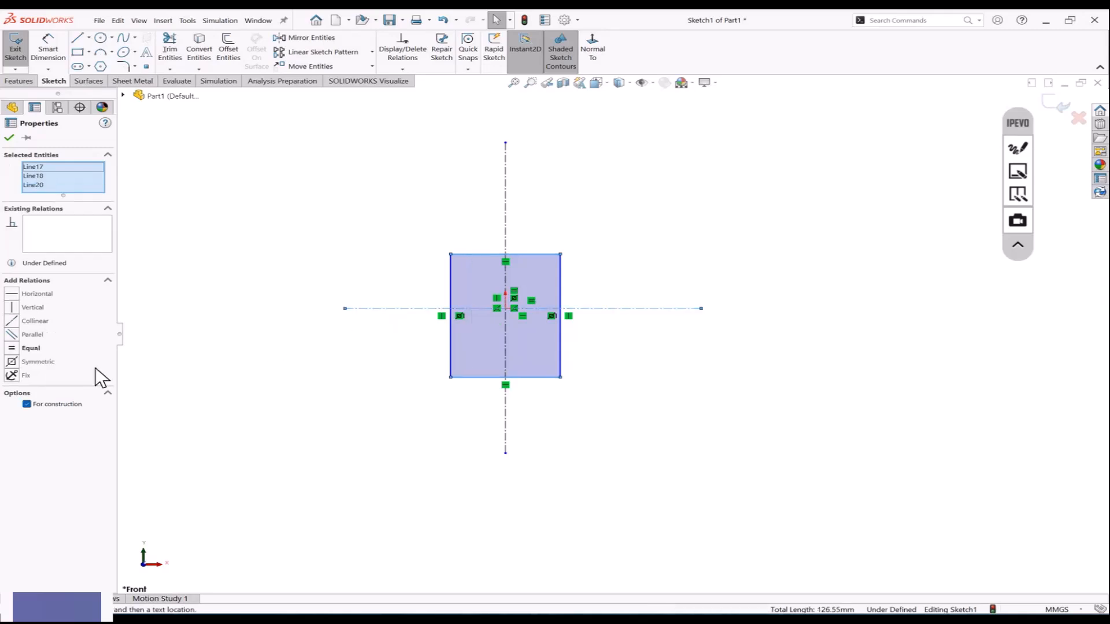
pyautogui.click(12, 363)
pyautogui.click(202, 374)
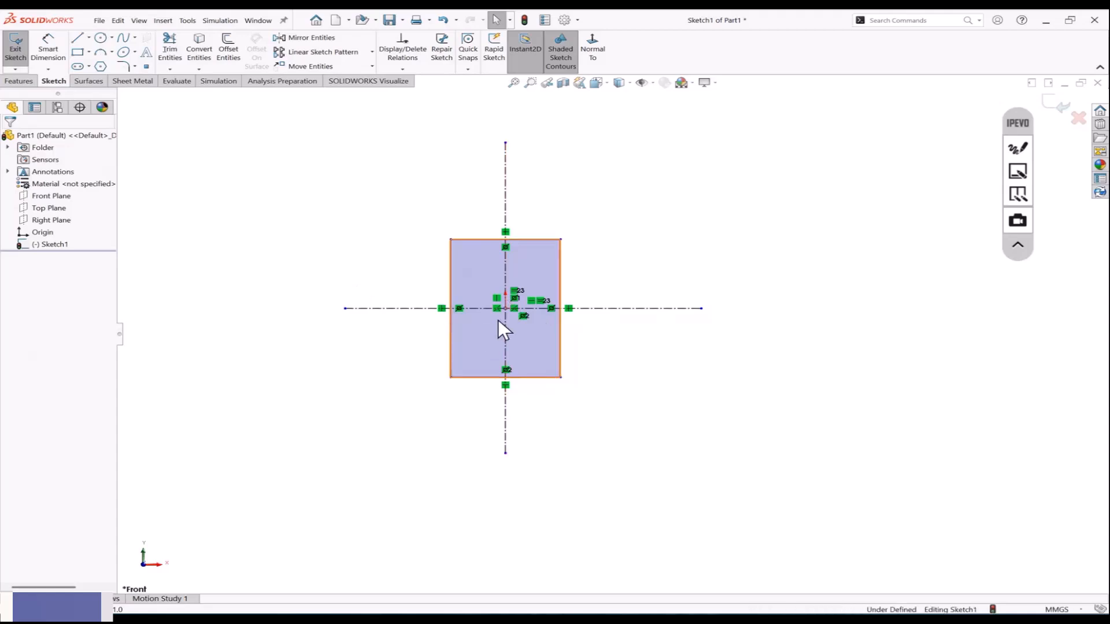
# Step: Apply an Equal relation between the rectangle's top and right edges to make it a square
pyautogui.click(474, 240)
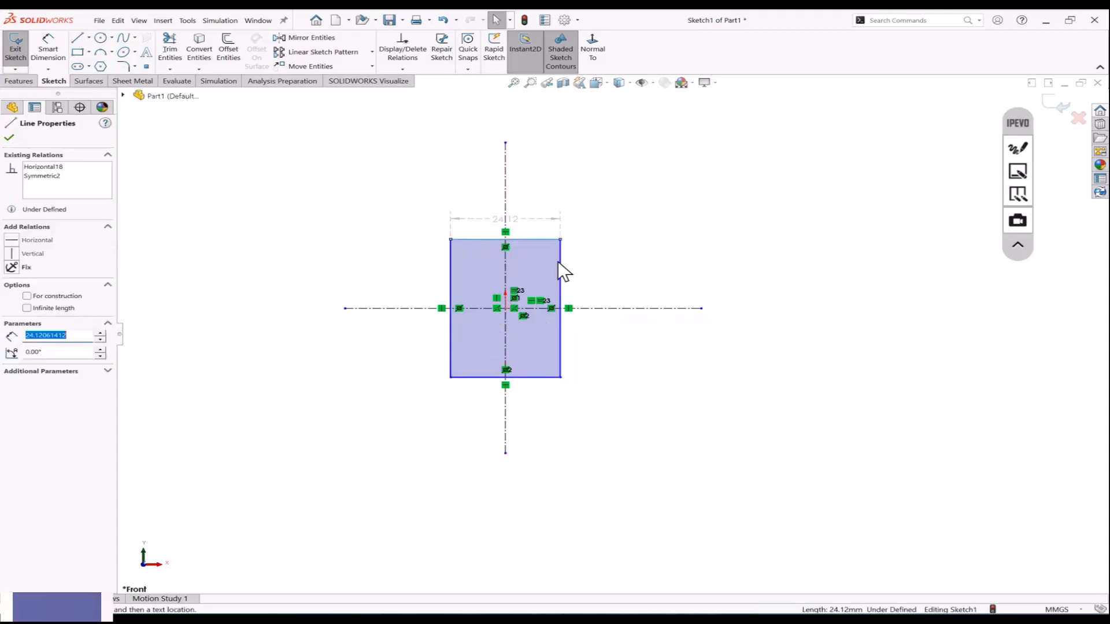
pyautogui.keyDown('ctrl'); pyautogui.click(560, 272); pyautogui.keyUp('ctrl')
pyautogui.click(12, 354)
pyautogui.click(211, 312)
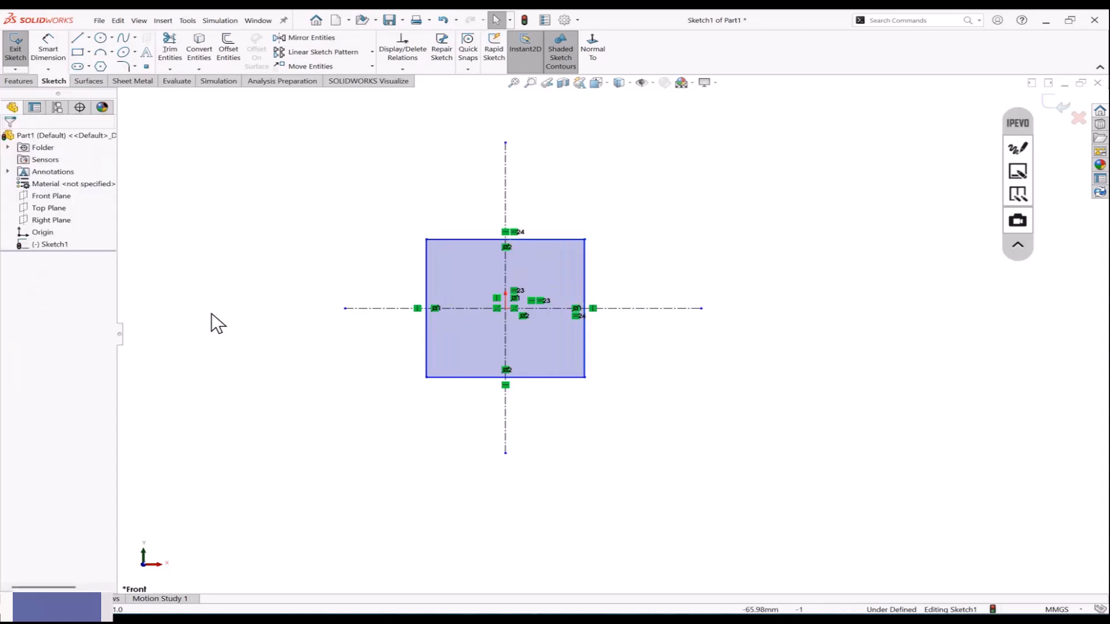
# Step: Enlarge the square by moving its left edge outward, testing its Symmetric and Equal relations
pyautogui.click(425, 286)
pyautogui.moveTo(429, 281); pyautogui.dragTo(397, 286)
pyautogui.click(302, 384)
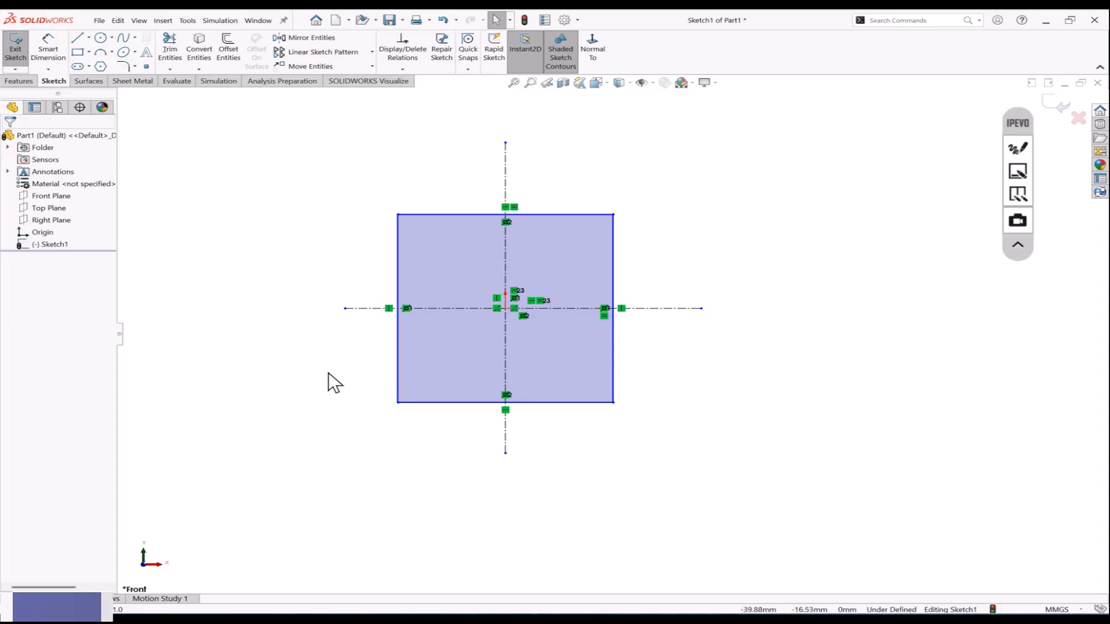
pyautogui.press('z')
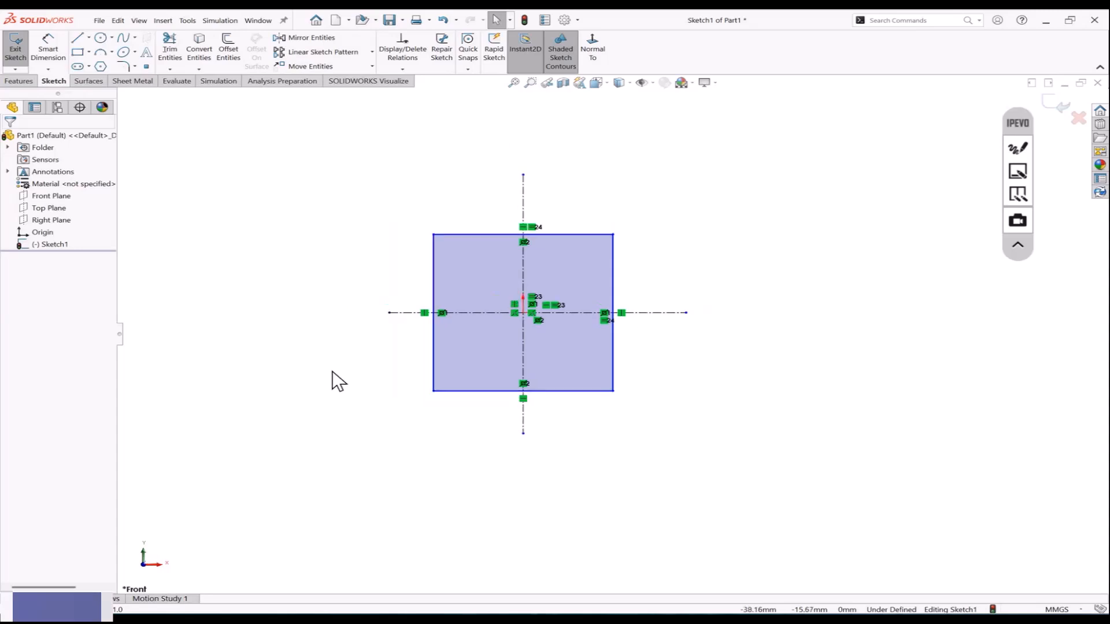
# Step: Sketch a horizontal line about 42 mm long, above and to the right of the square
pyautogui.click(80, 38)
pyautogui.scroll(4, 369, 290)
pyautogui.scroll(-2, 741, 310)
pyautogui.click(624, 254)
pyautogui.click(738, 254)
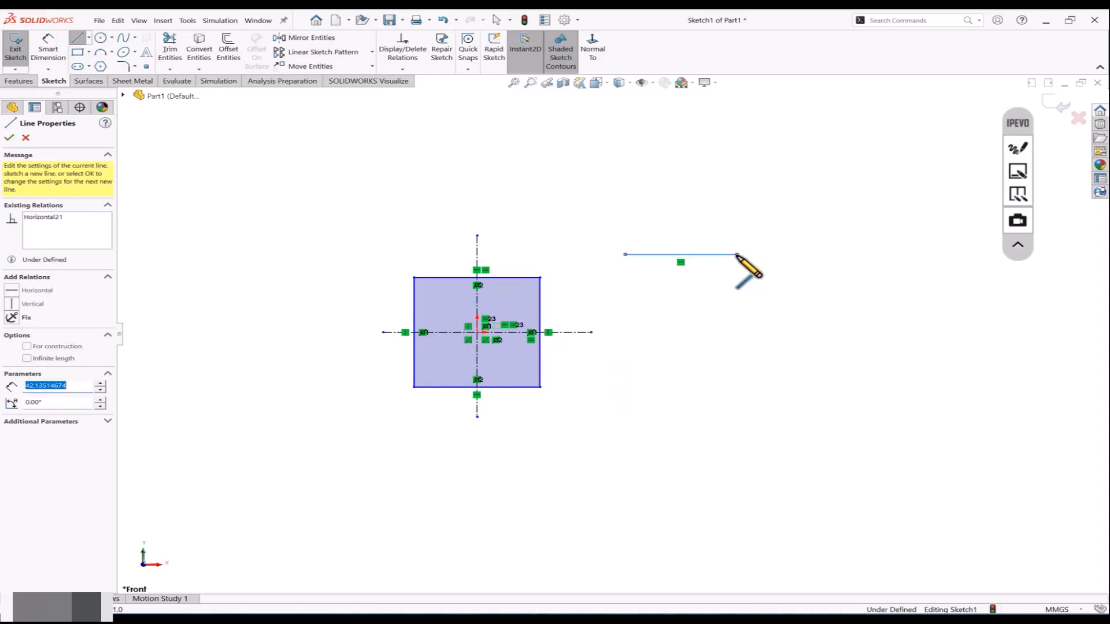
pyautogui.press('Escape')
# Step: Sketch a separate slanted line about 36 mm long, descending to the right below the horizontal line
pyautogui.click(79, 38)
pyautogui.scroll(1, 480, 248)
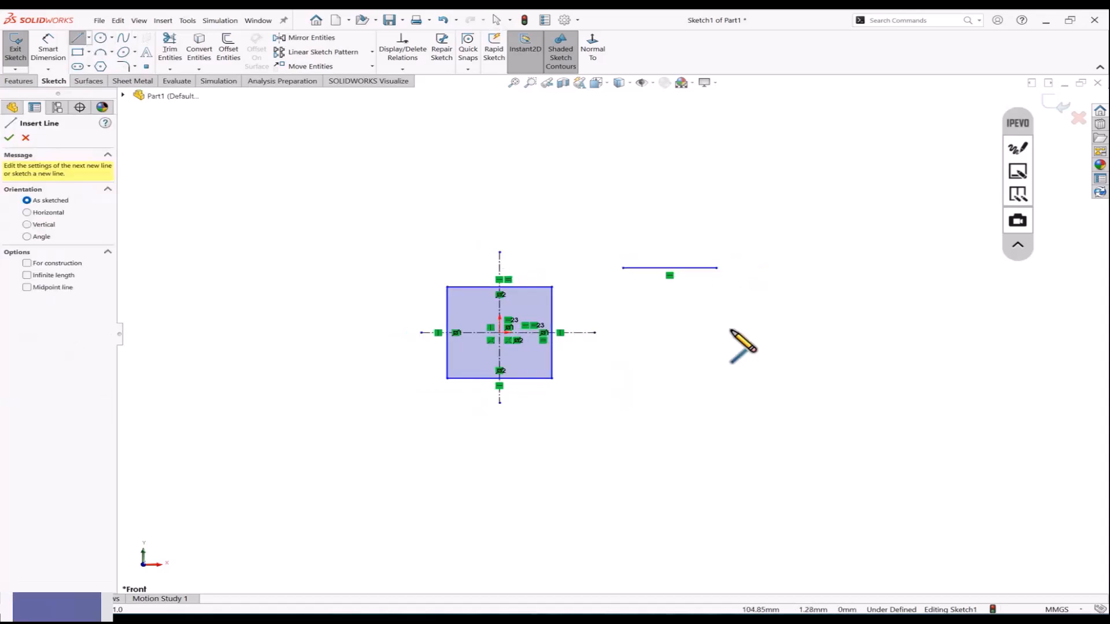
pyautogui.scroll(-2, 731, 330)
pyautogui.click(730, 282)
pyautogui.click(800, 362)
pyautogui.press('Escape')
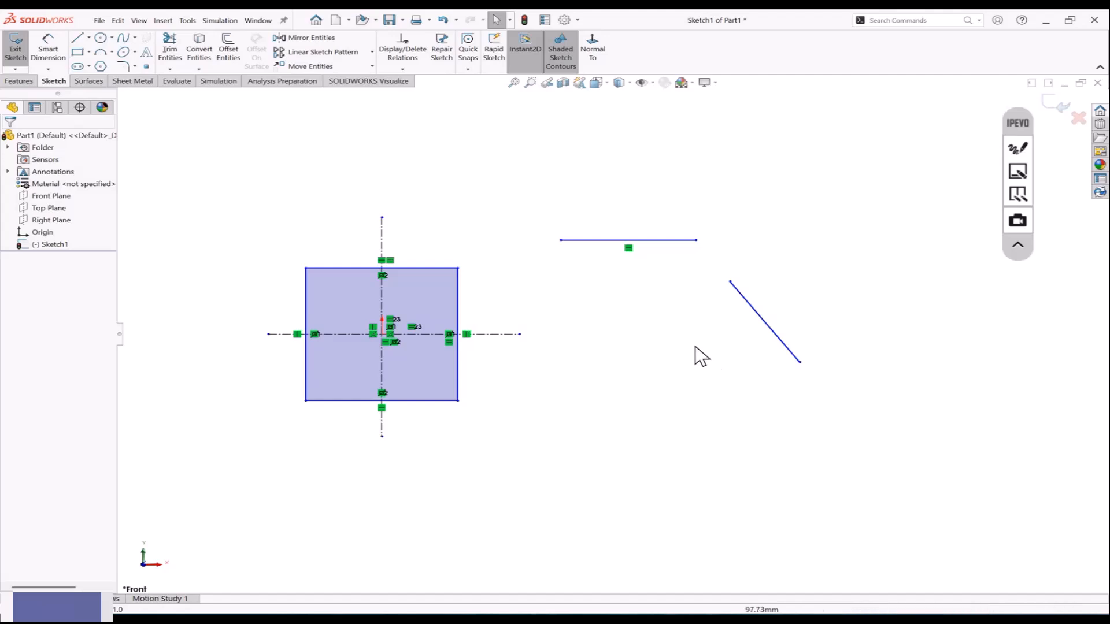
# Step: Apply a Perpendicular relation between the separate horizontal line and the slanted line
pyautogui.click(672, 241)
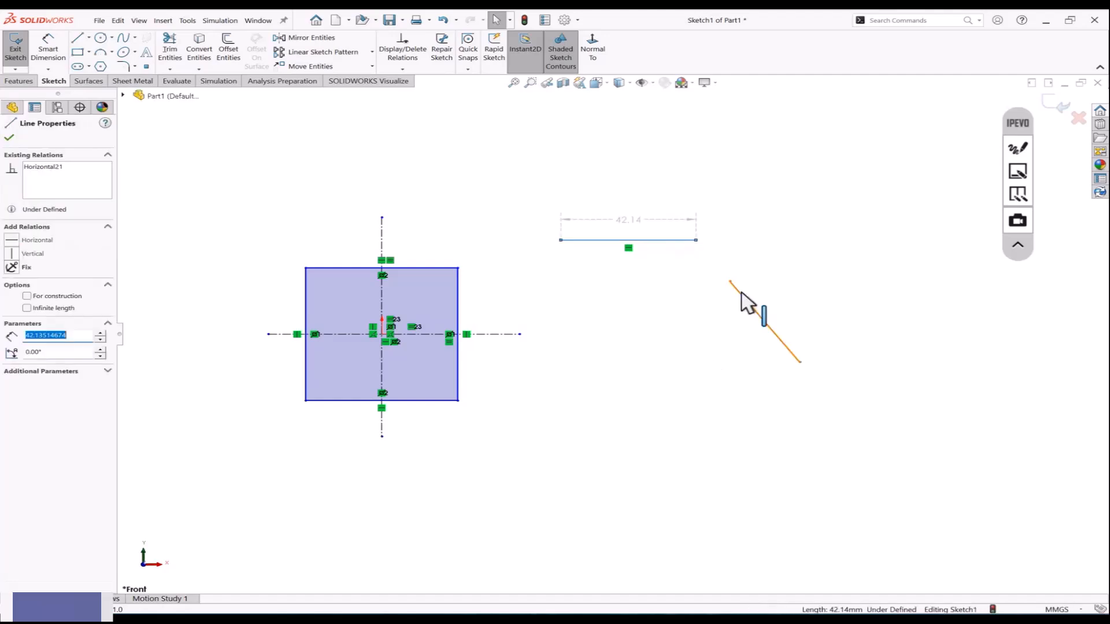
pyautogui.keyDown('ctrl'); pyautogui.click(743, 297); pyautogui.keyUp('ctrl')
pyautogui.click(13, 326)
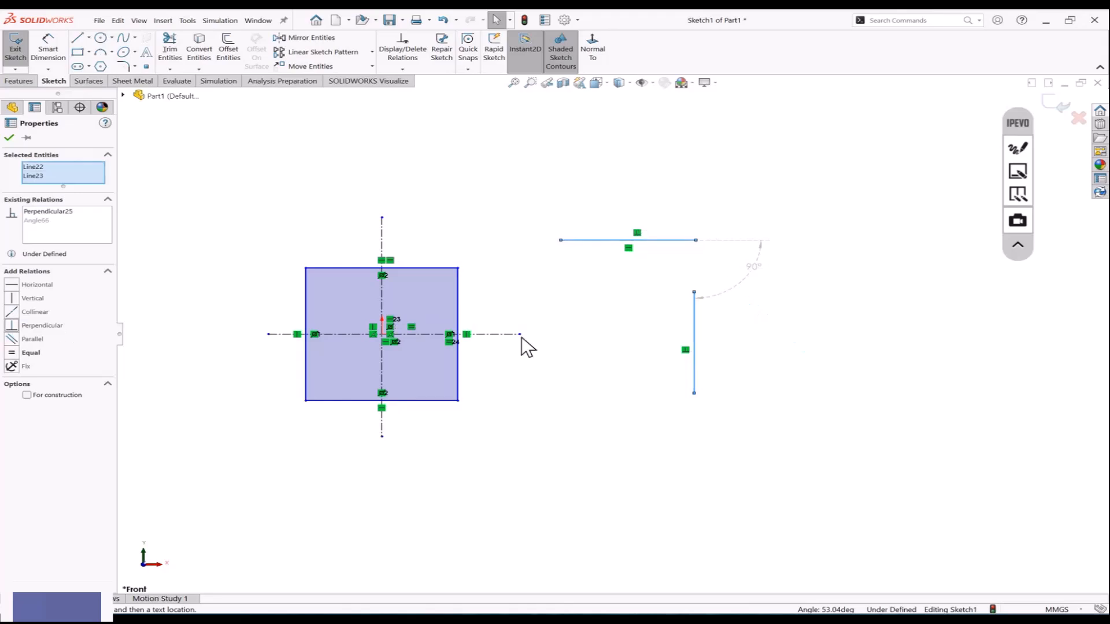
pyautogui.click(522, 336)
# Step: Sketch another slanted line to the right of the perpendicular pair, about 33 degrees from vertical and sloping down to the left
pyautogui.click(75, 41)
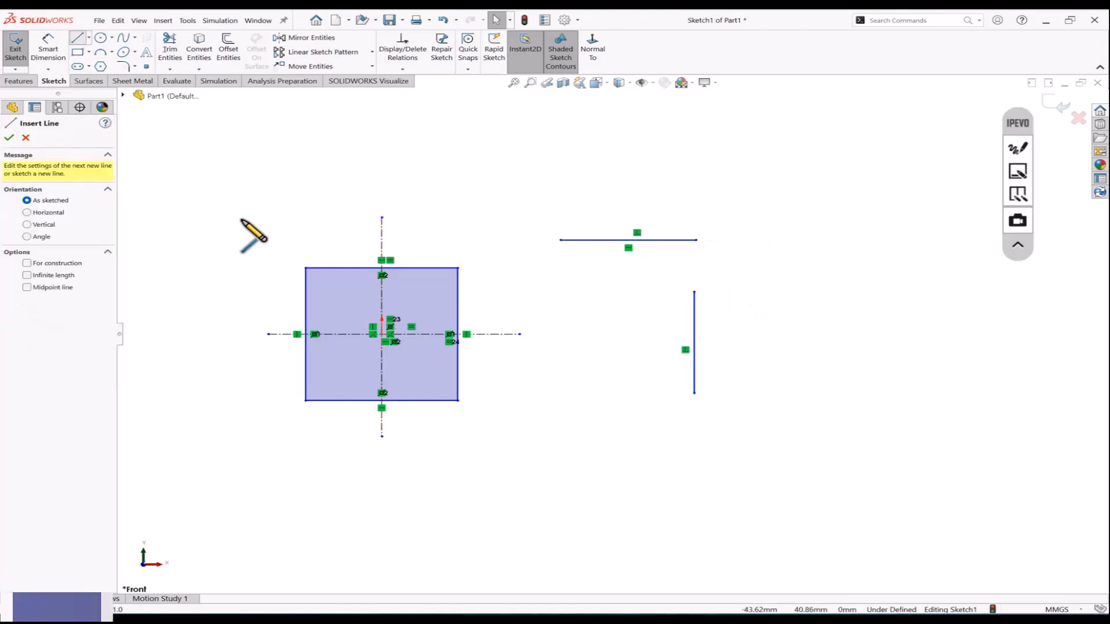
pyautogui.scroll(1, 241, 220)
pyautogui.click(809, 270)
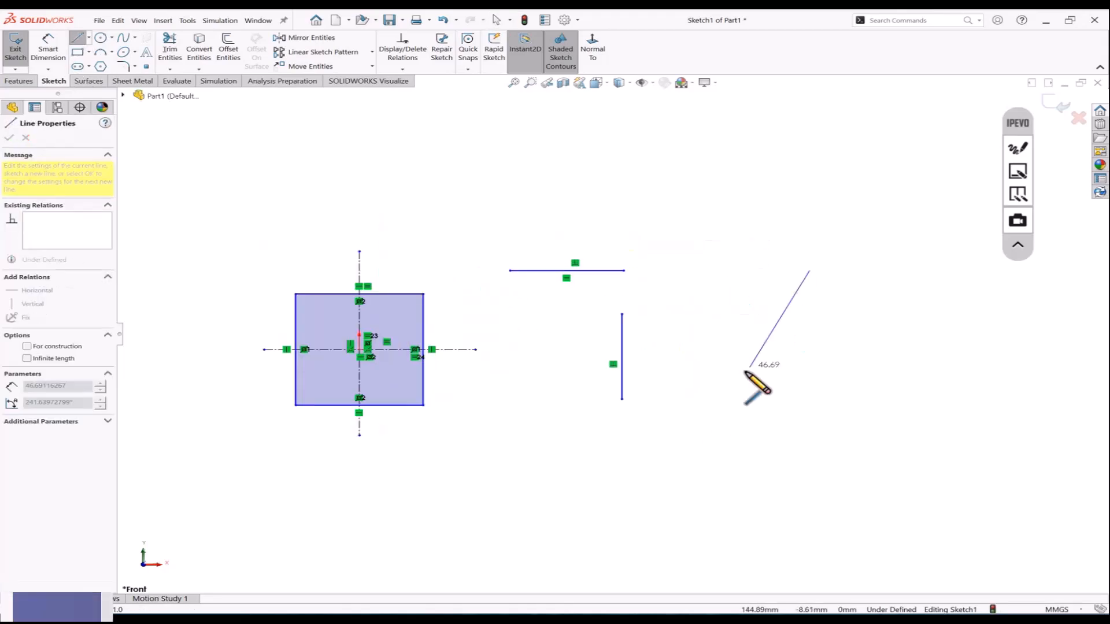
pyautogui.click(704, 413)
pyautogui.press('Escape')
# Step: Apply a Parallel relation between the short vertical line and the new slanted line
pyautogui.click(625, 393)
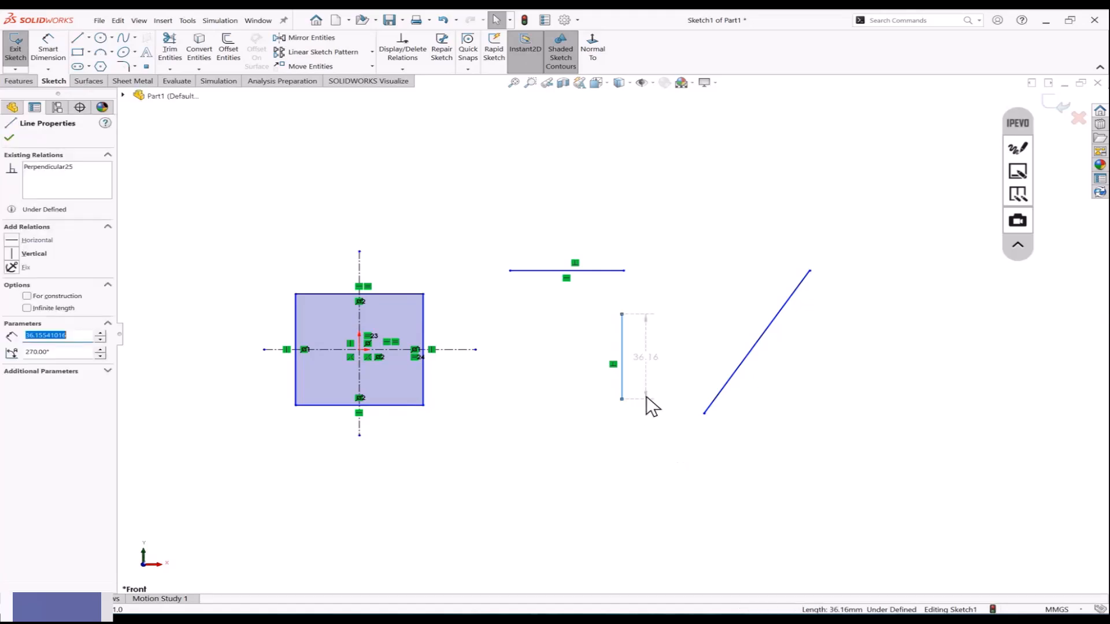
pyautogui.keyDown('ctrl'); pyautogui.click(717, 401); pyautogui.keyUp('ctrl')
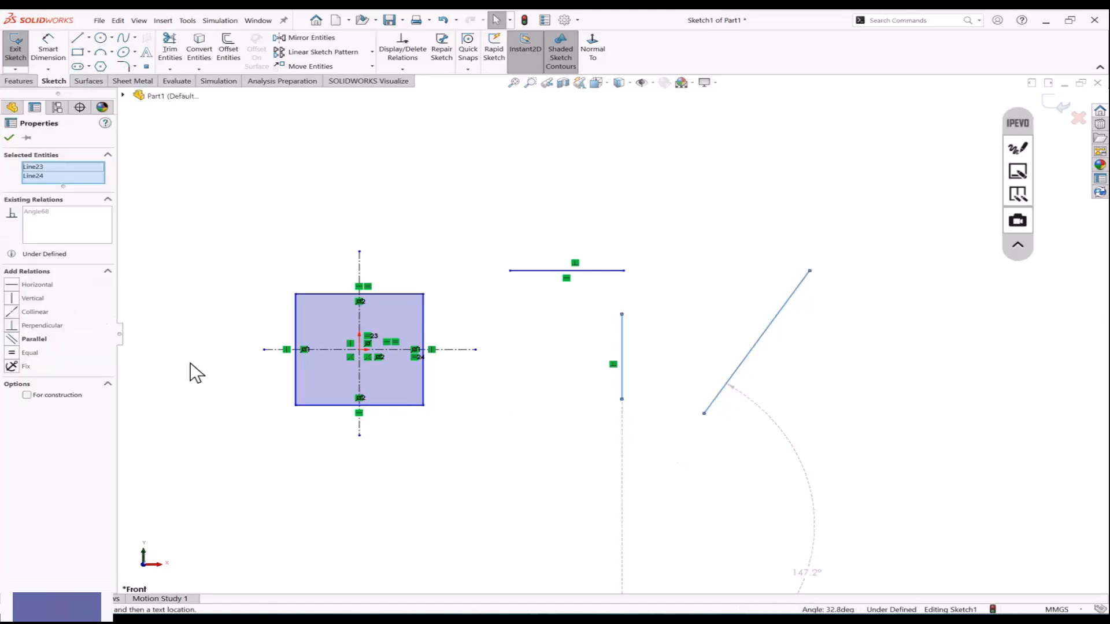
pyautogui.click(13, 341)
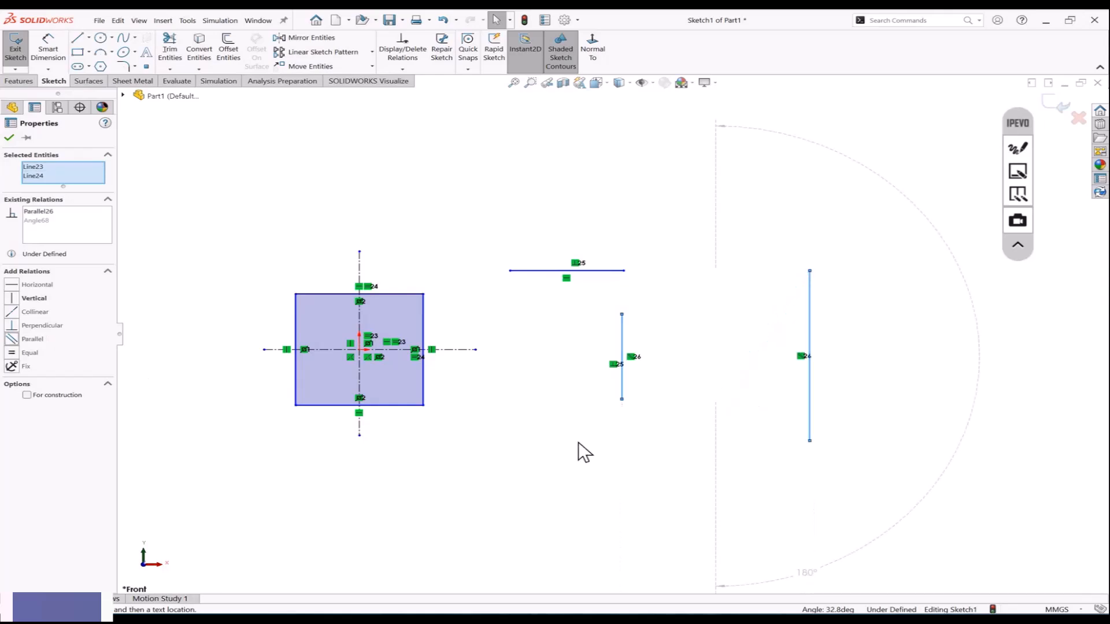
pyautogui.click(578, 442)
pyautogui.press('z')
pyautogui.scroll(-1, 282, 388)
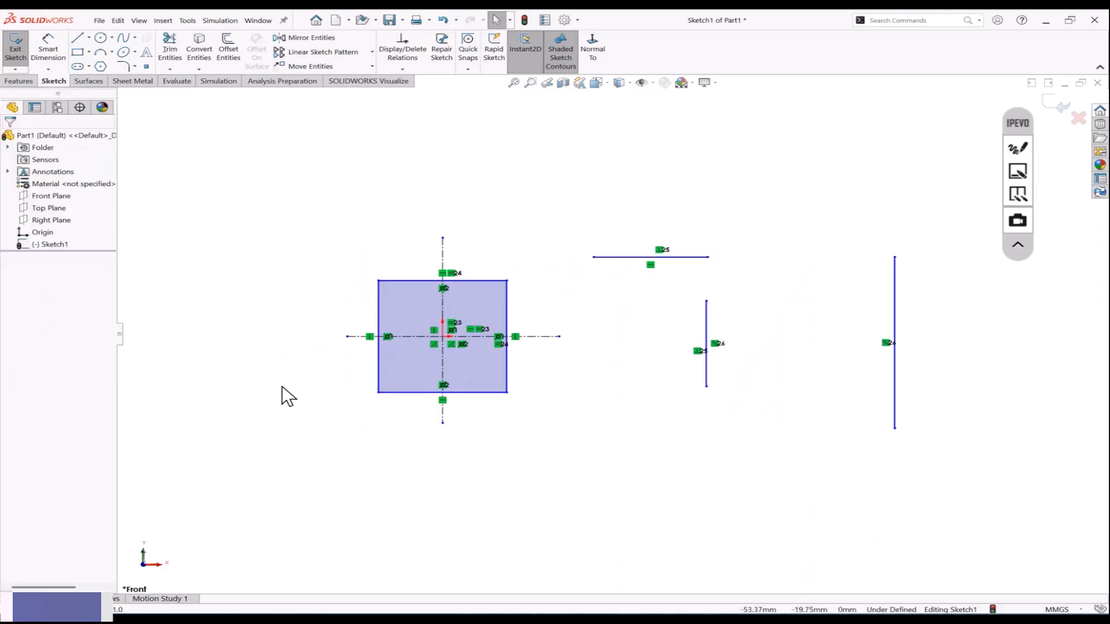